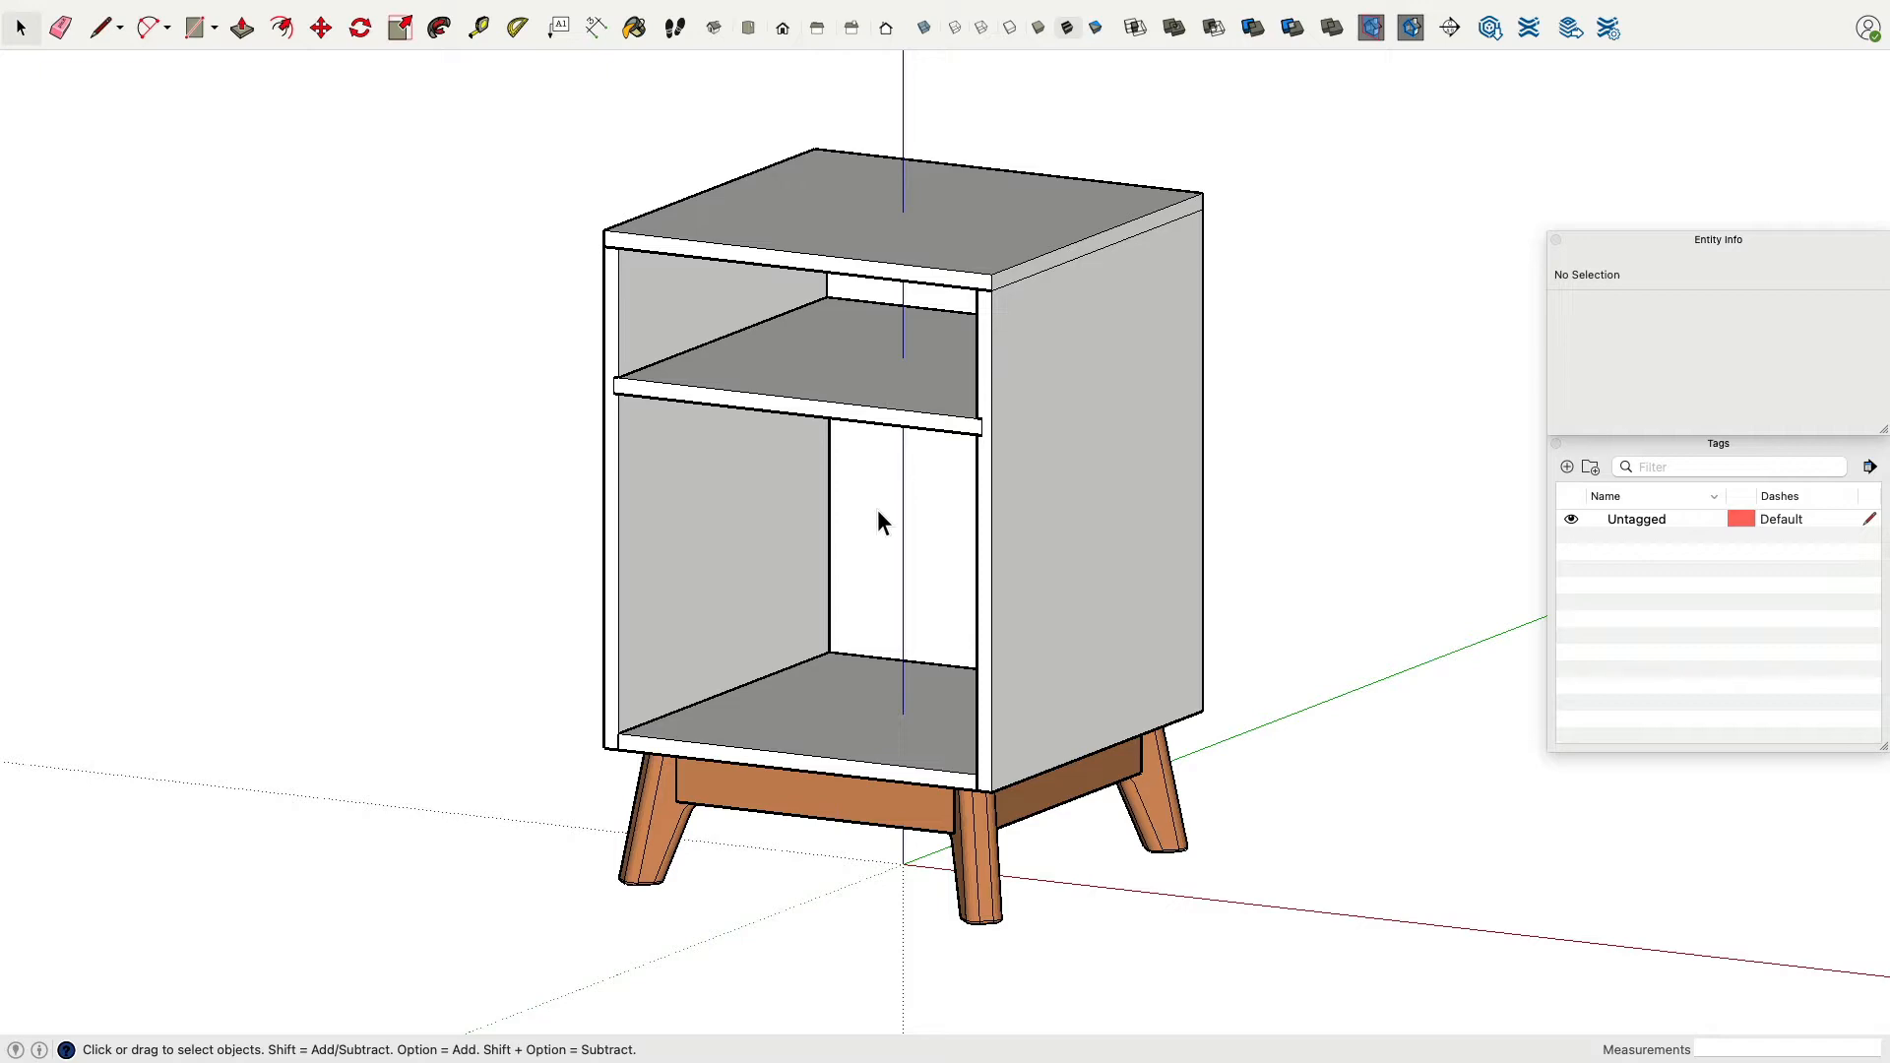
Start a new model and delete the default person figure.
mouse_move(854, 890)
middle_down()
mouse_move(956, 232)
mouse_move(355, 409)
mouse_move(489, 430)
mouse_move(857, 734)
mouse_move(884, 858)
mouse_move(823, 869)
mouse_move(828, 884)
middle_up()
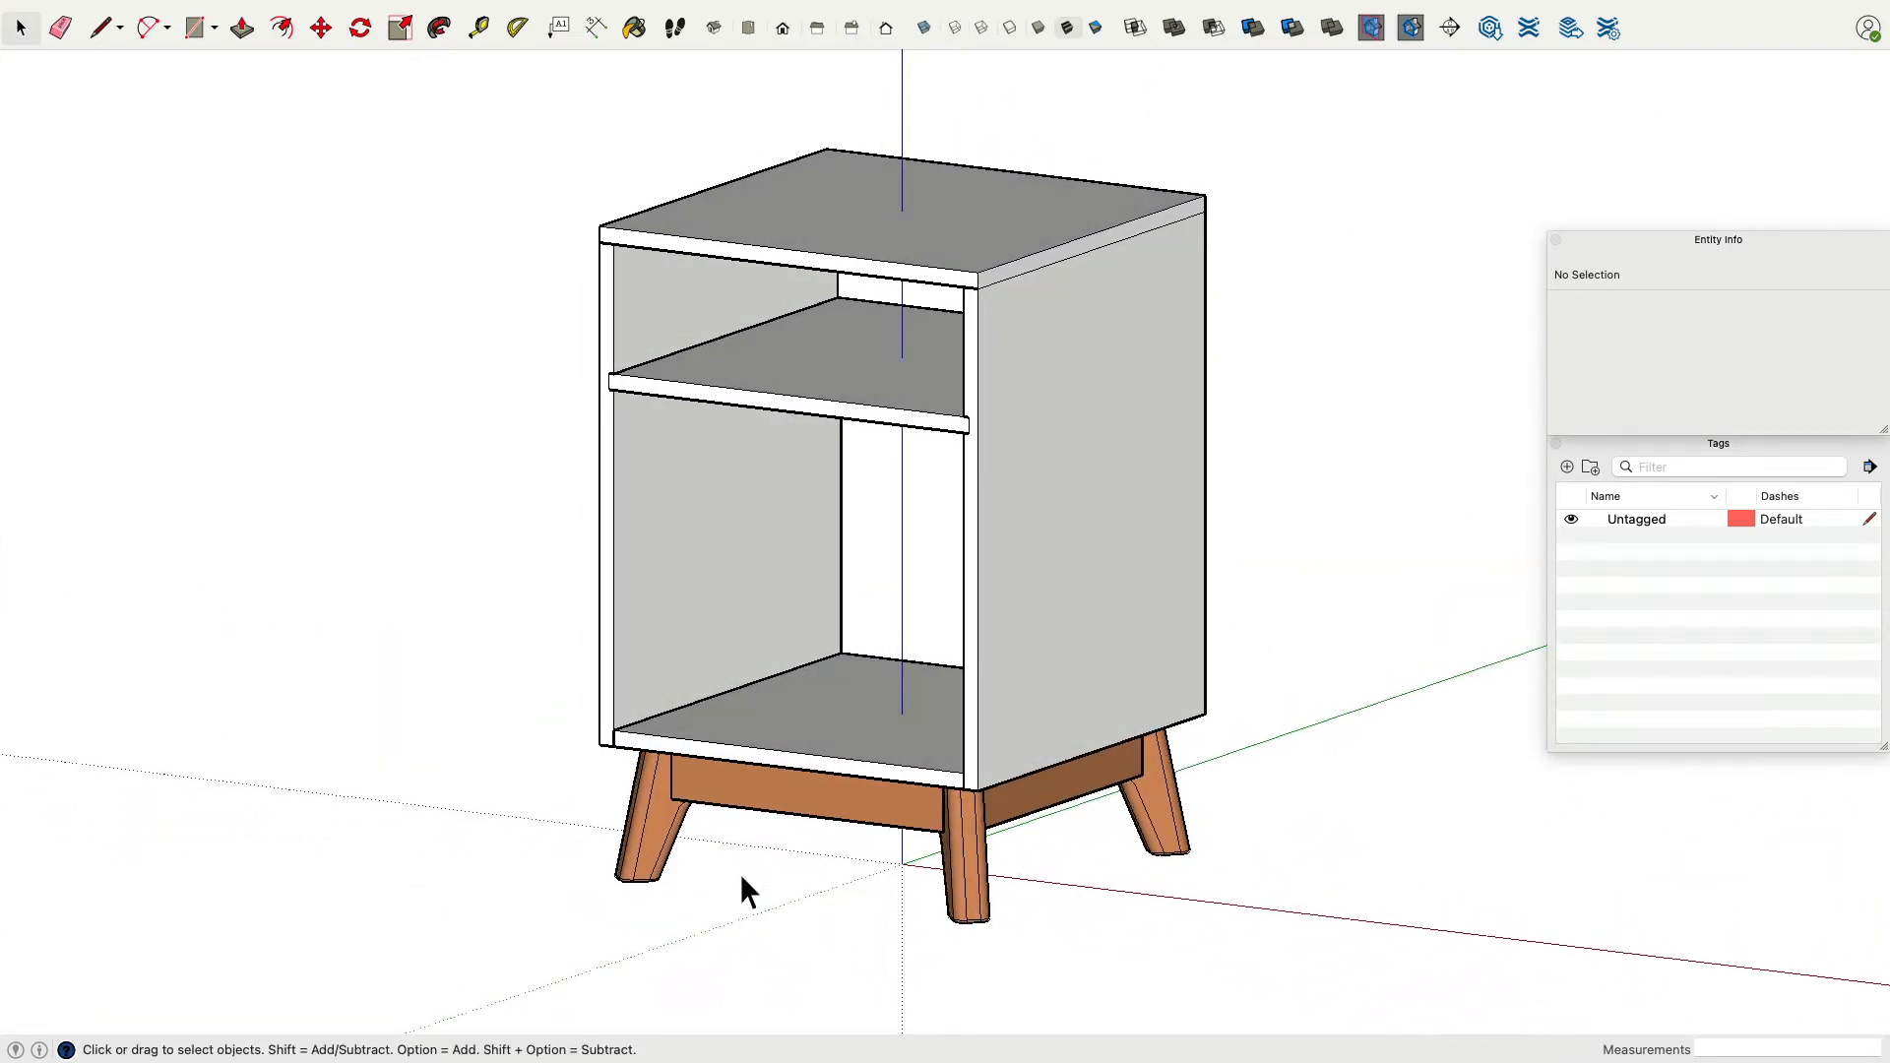
middle_drag(768, 911, 1069, 569)
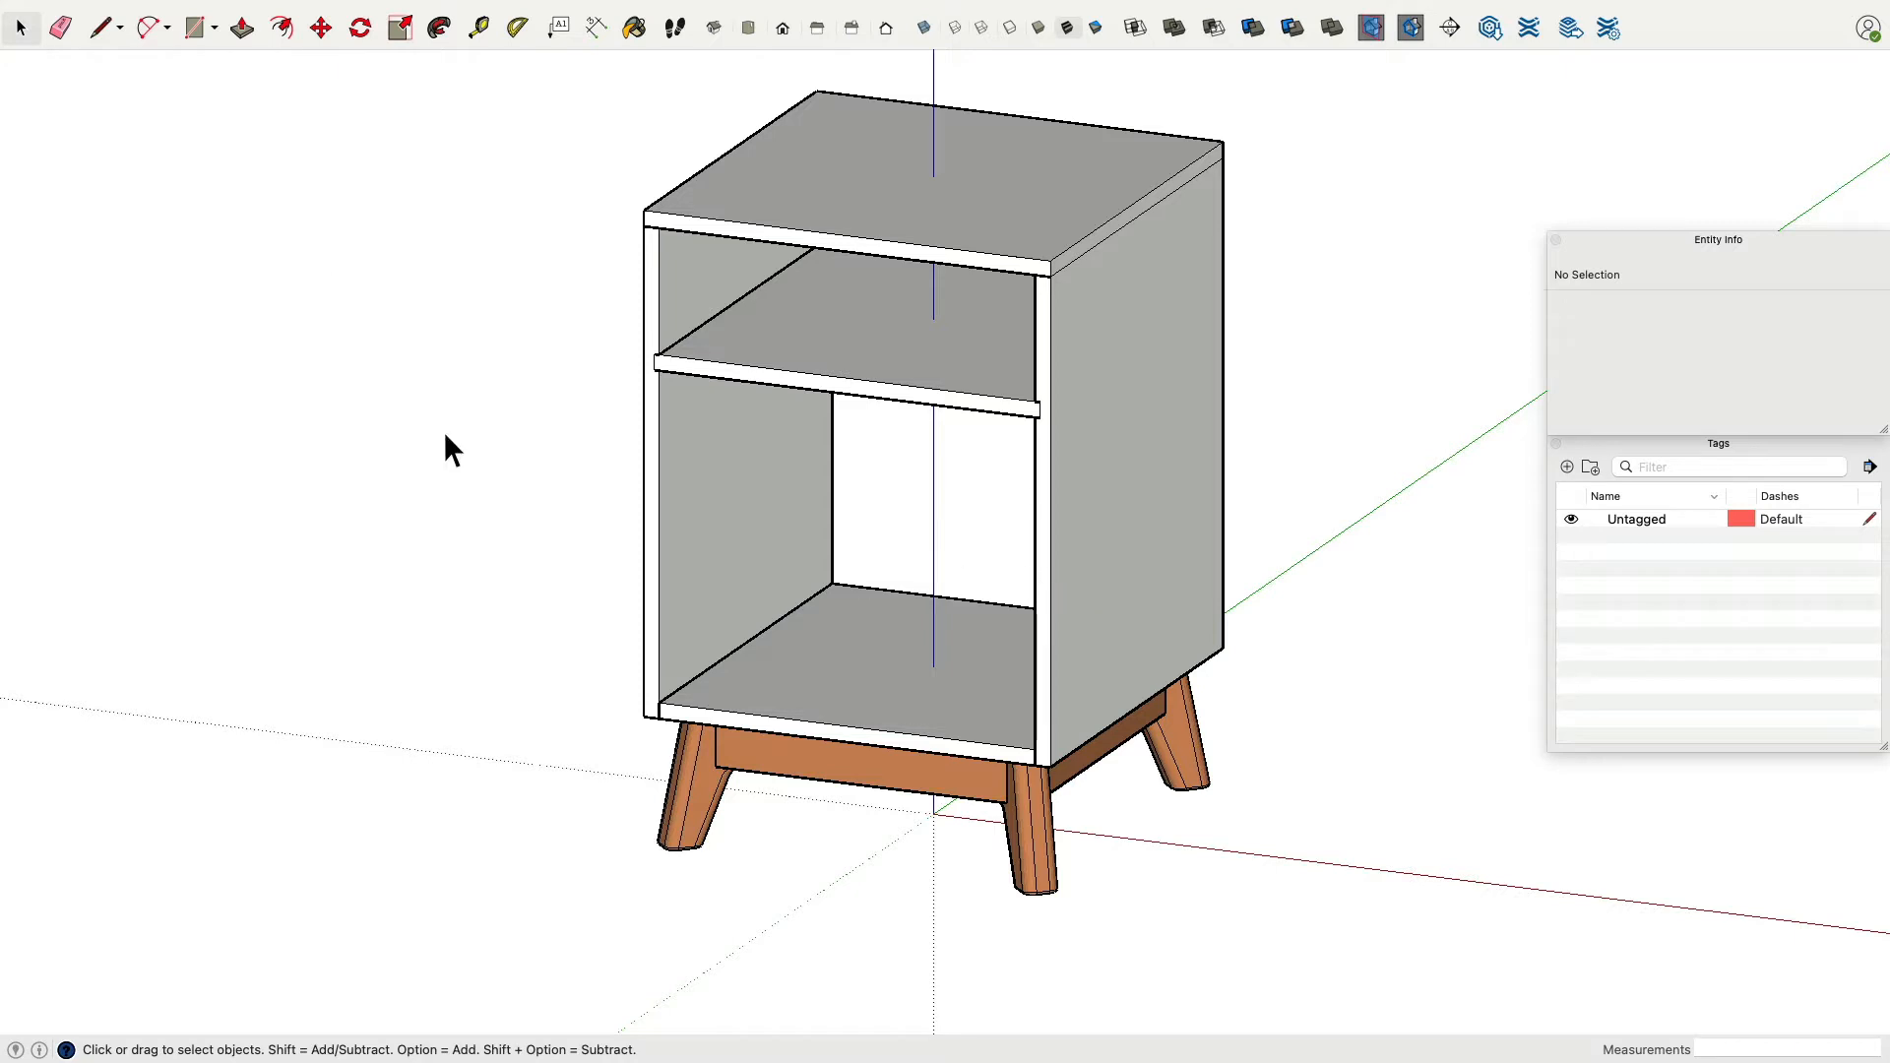
click(148, 12)
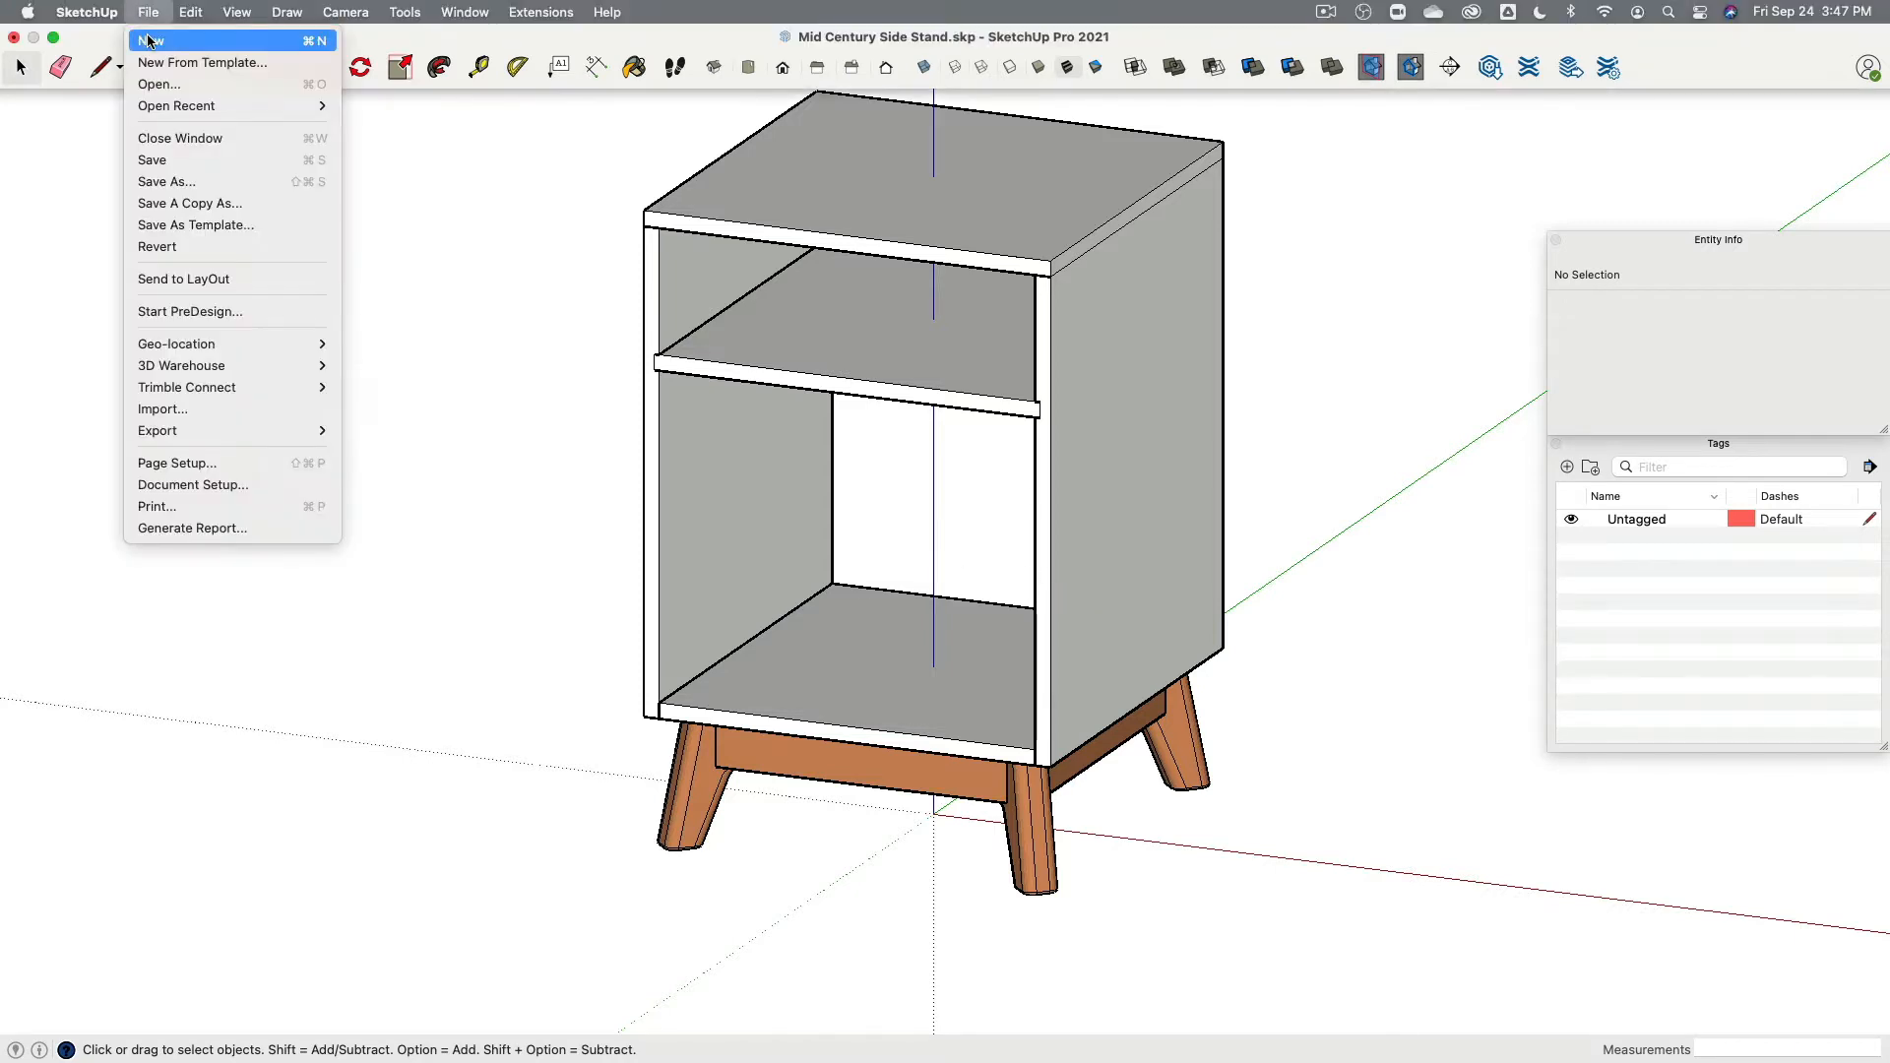
click(264, 40)
click(658, 478)
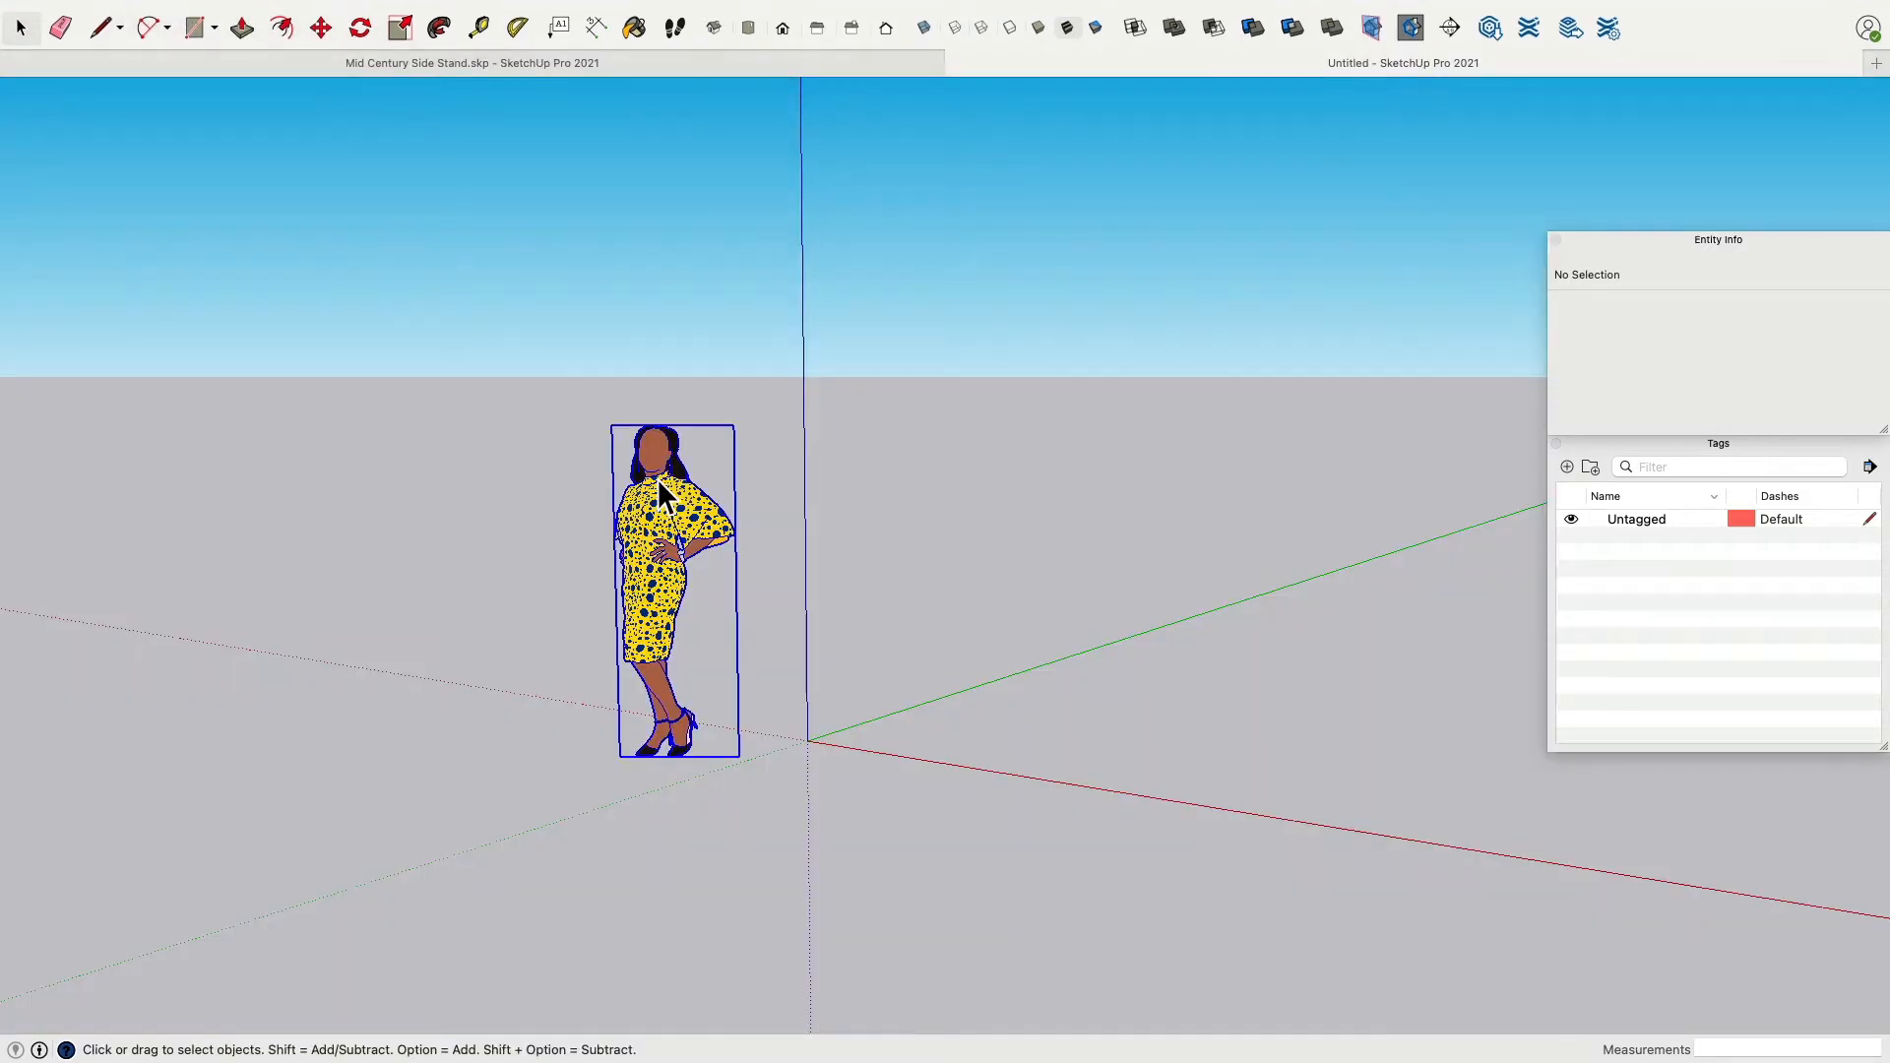
key(Delete)
Switch the camera to Parallel Projection.
click(346, 12)
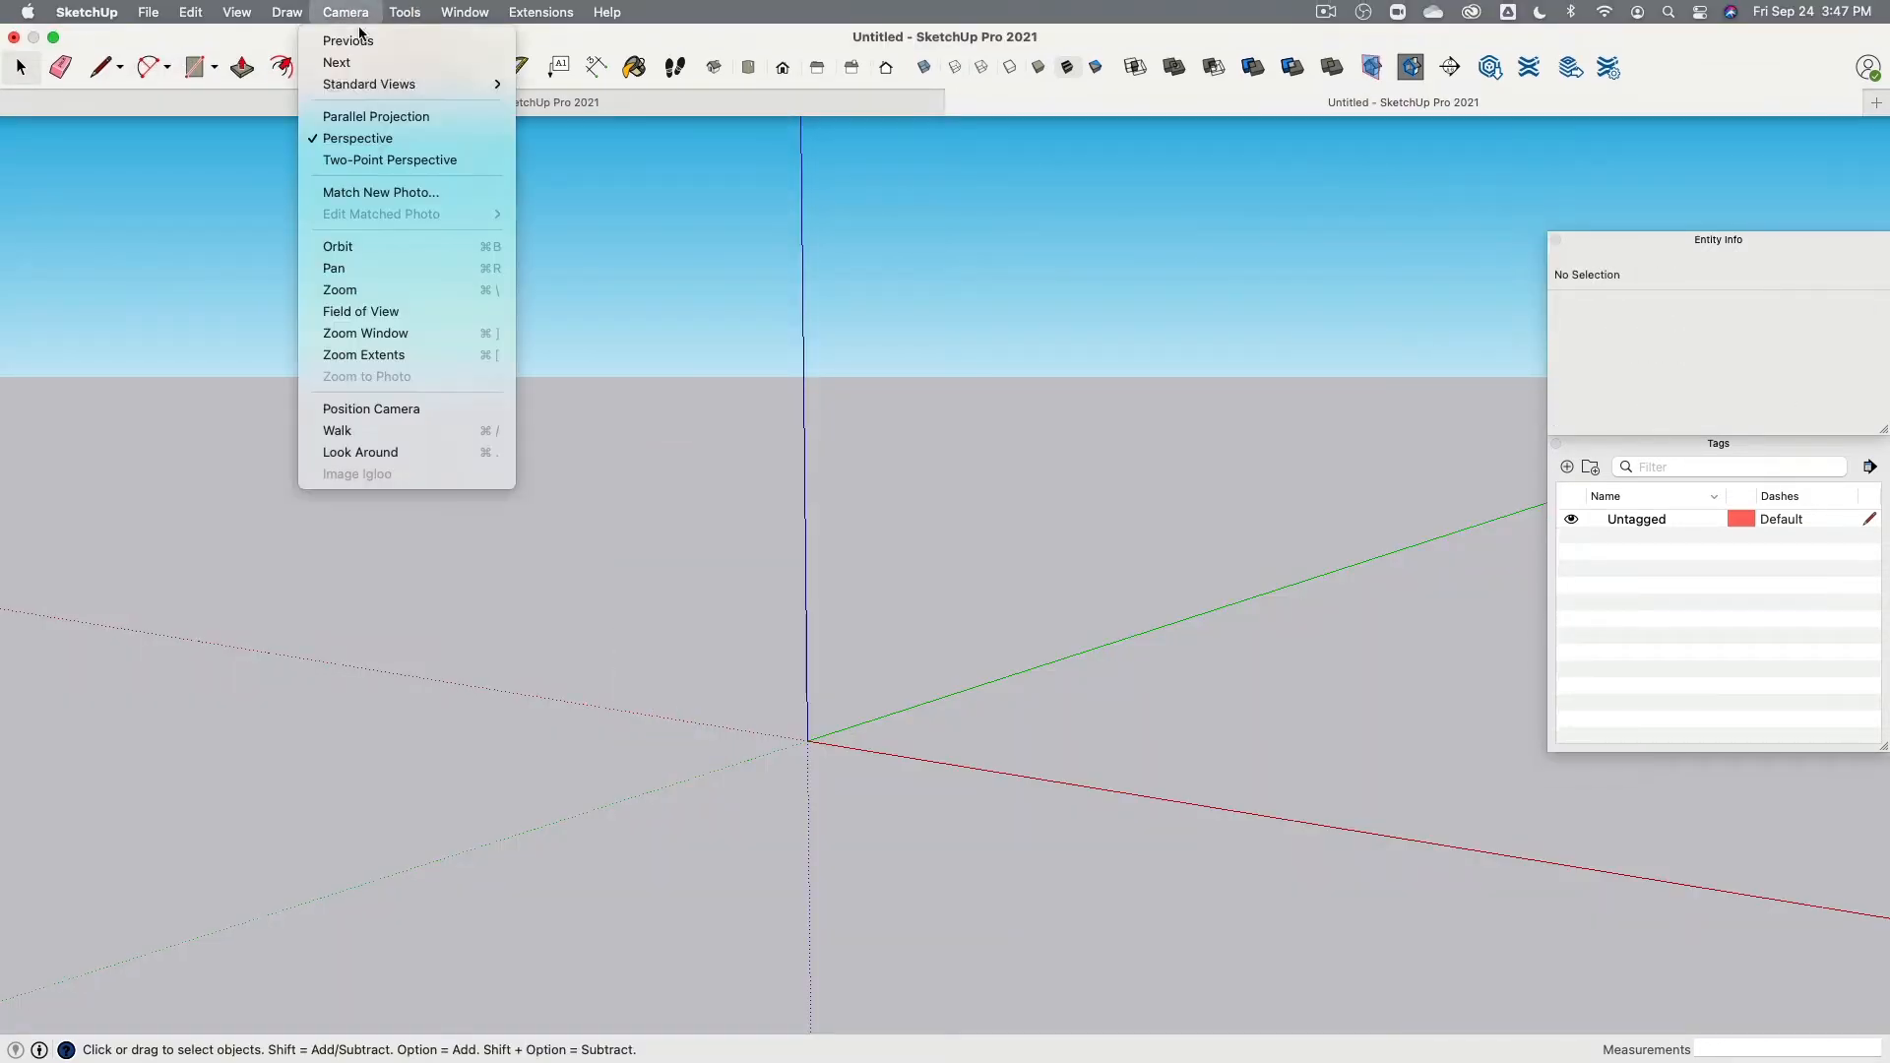
click(372, 116)
Set the model units to Decimal format in Millimeters and turn off length snapping.
click(465, 12)
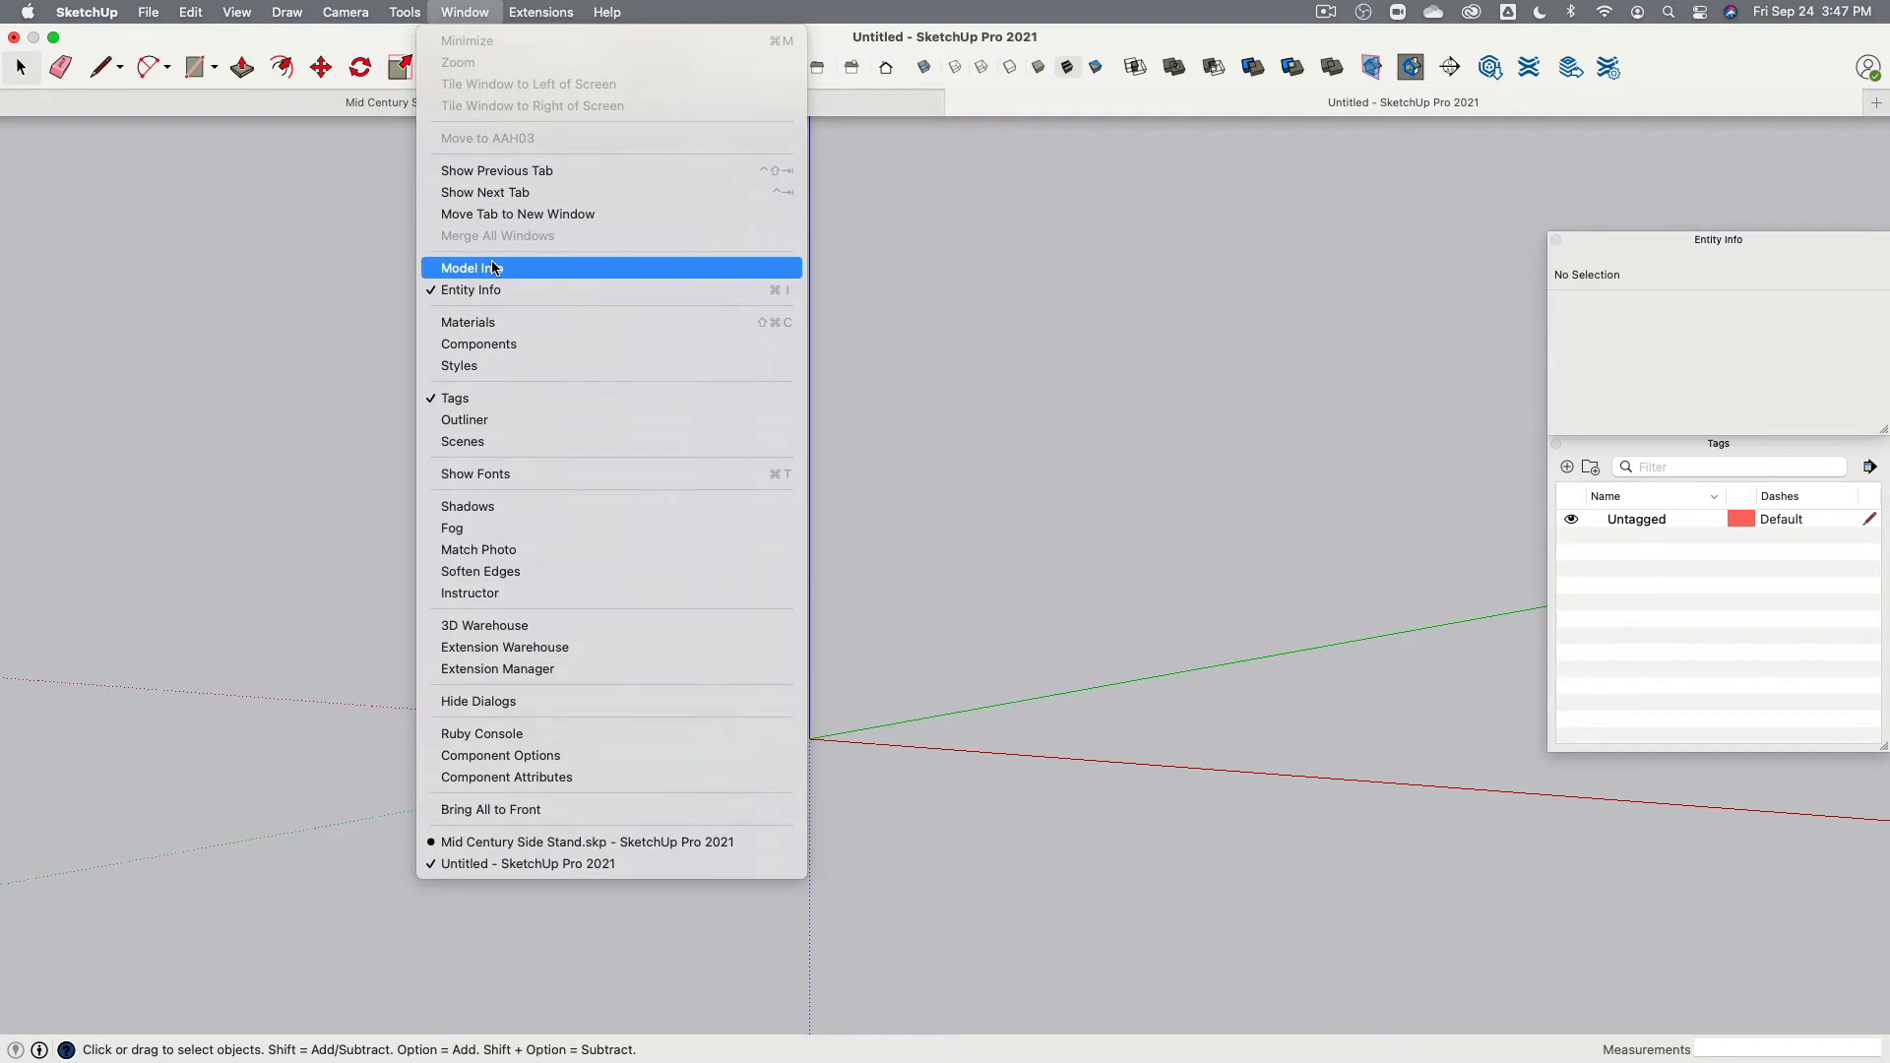
click(495, 268)
click(975, 392)
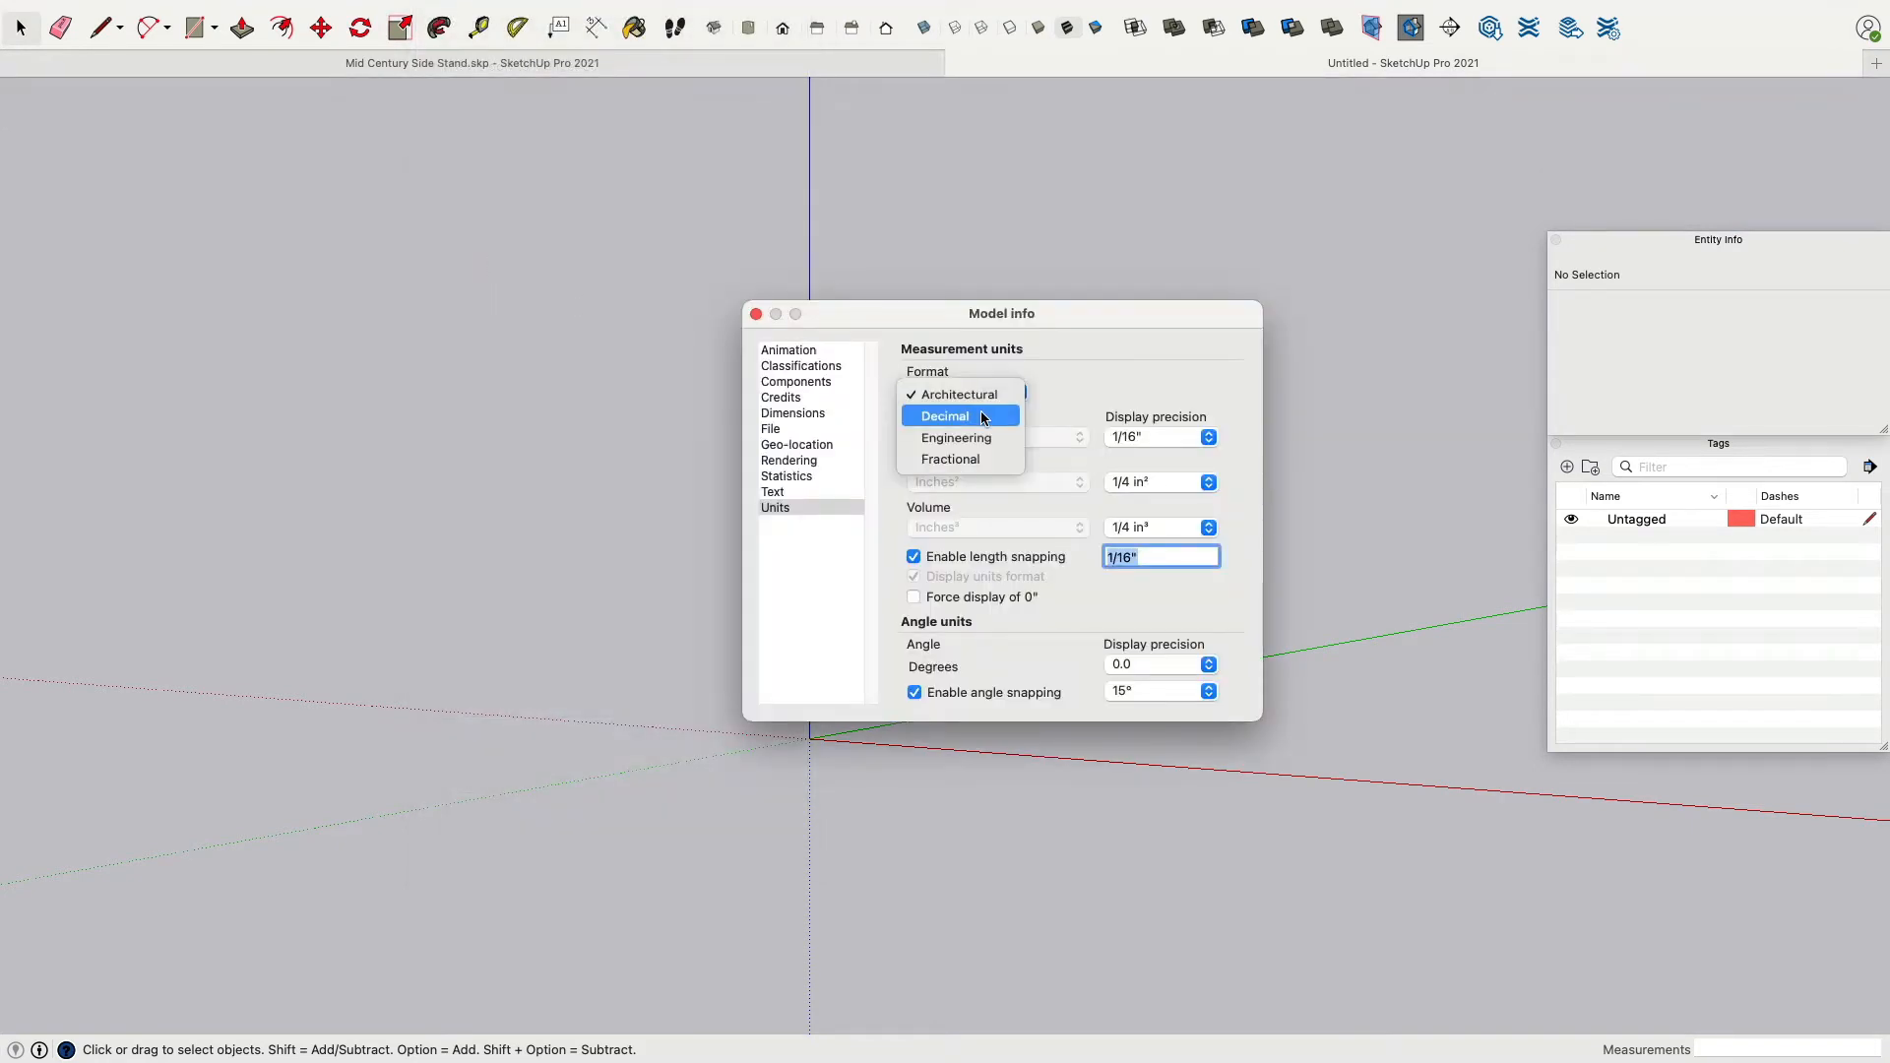
click(983, 418)
click(982, 435)
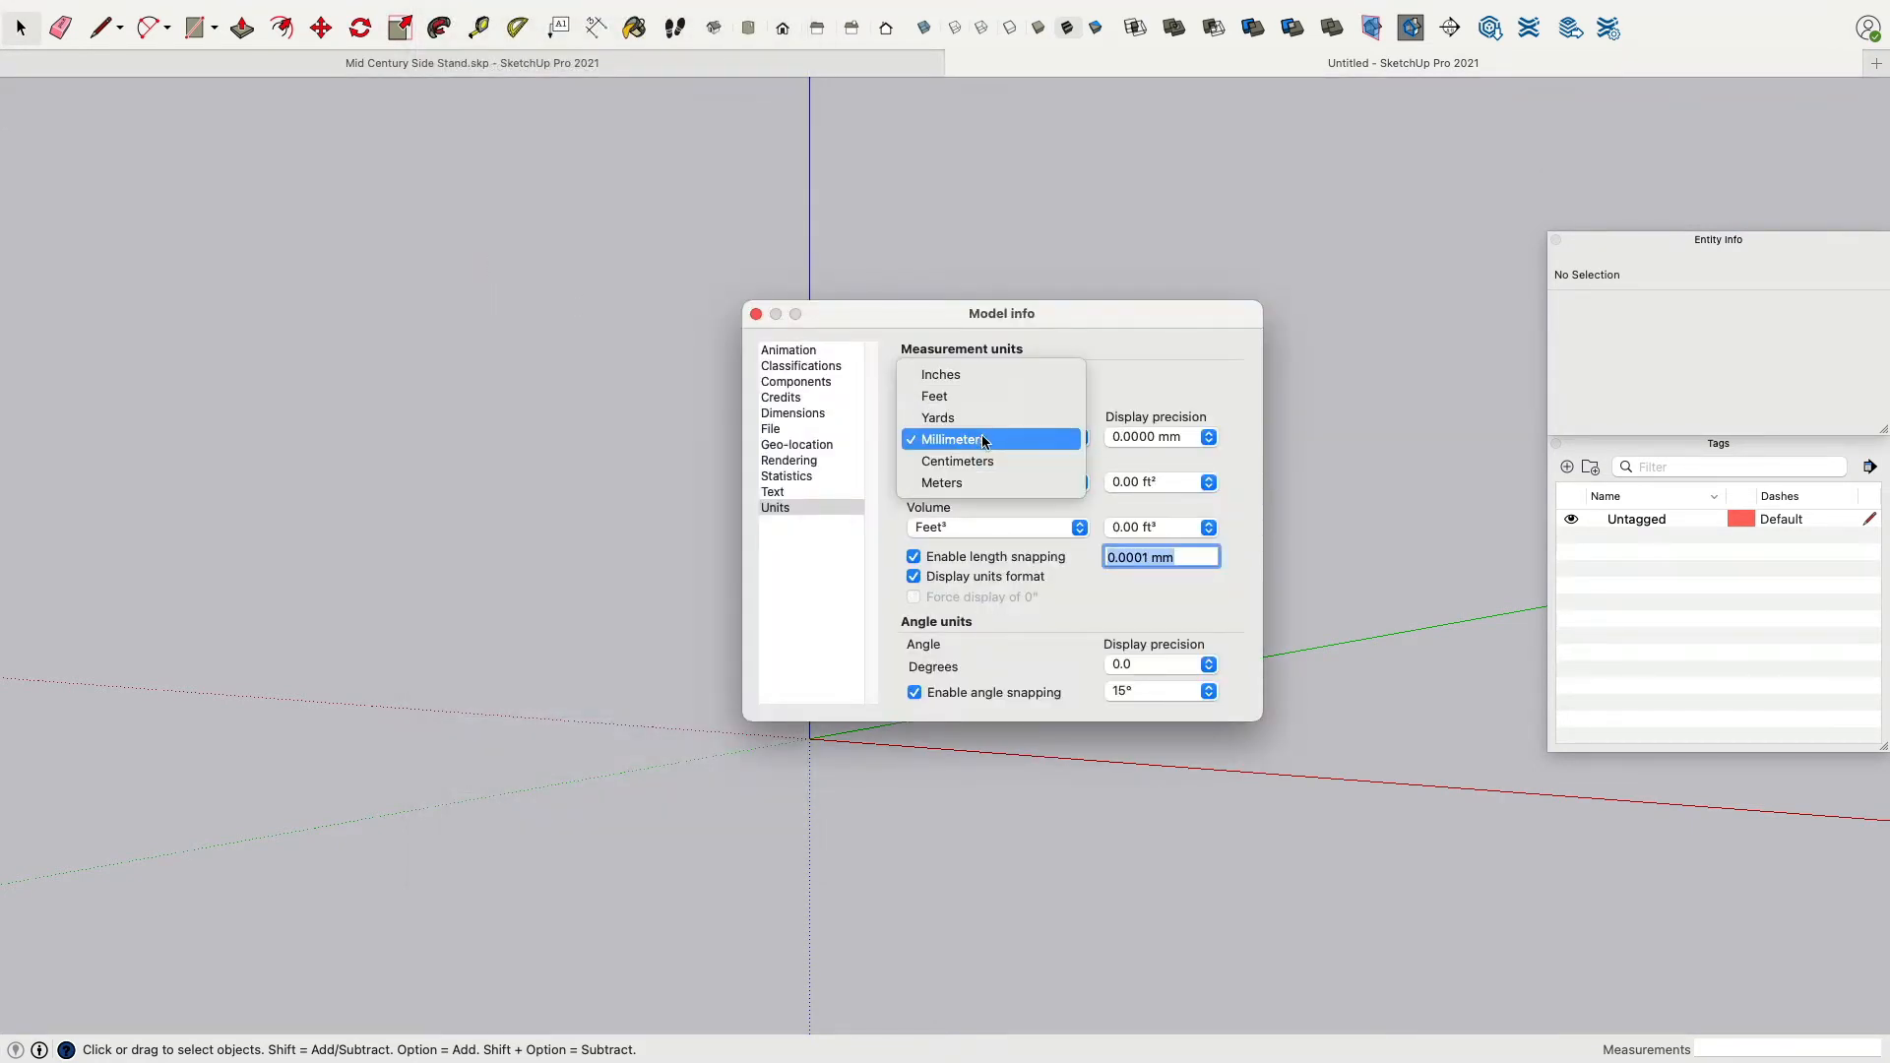
click(982, 437)
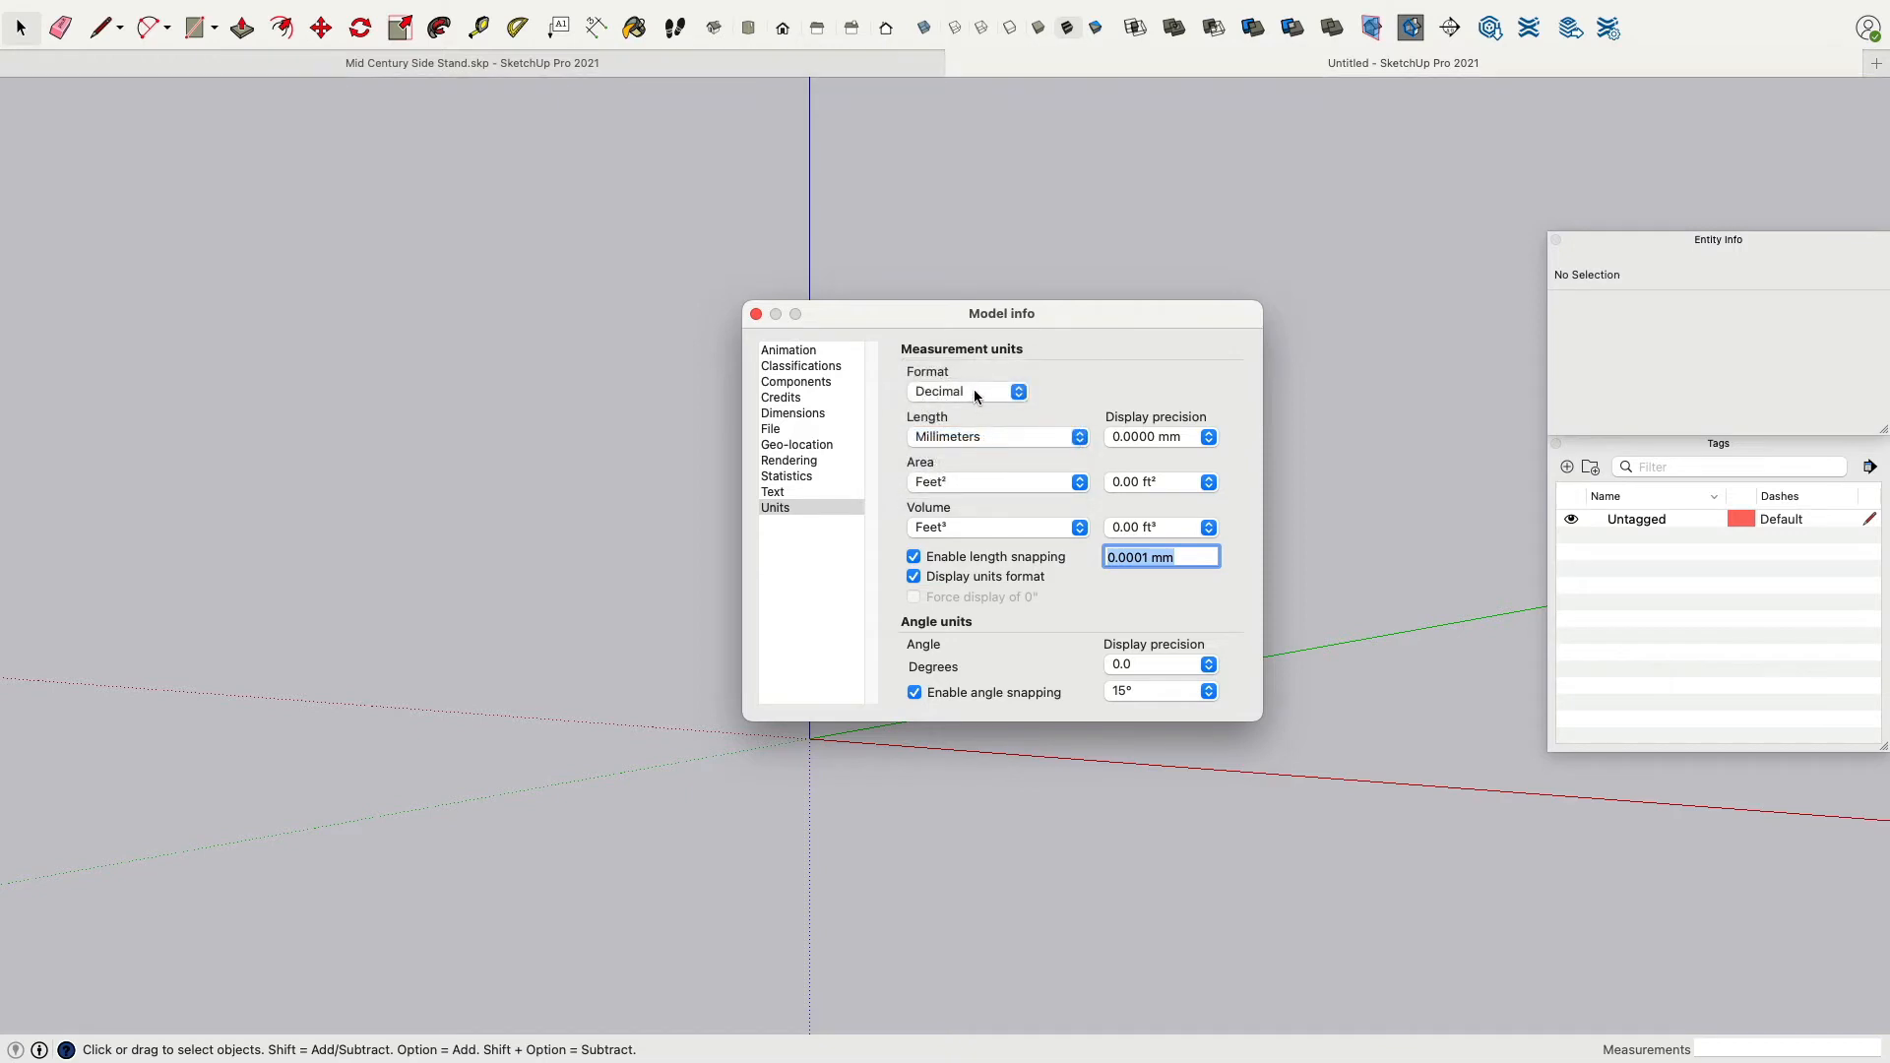
click(914, 557)
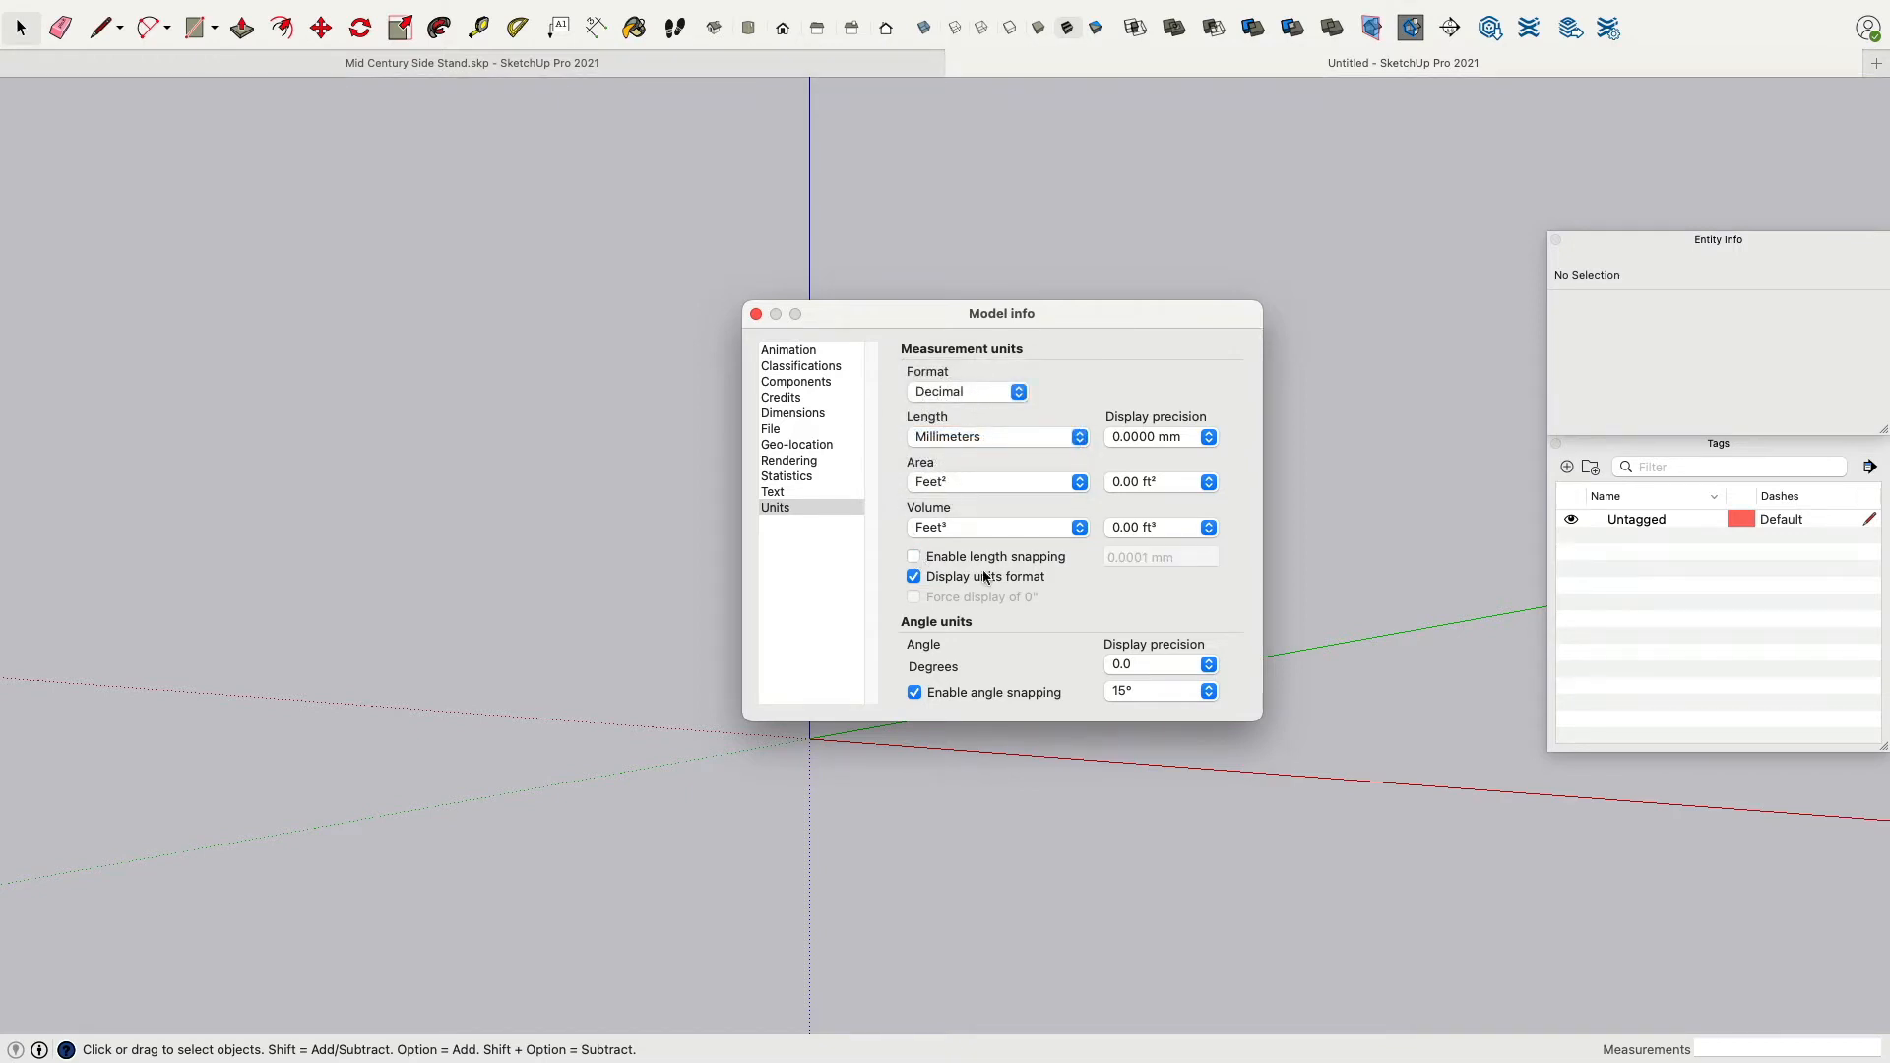
click(756, 314)
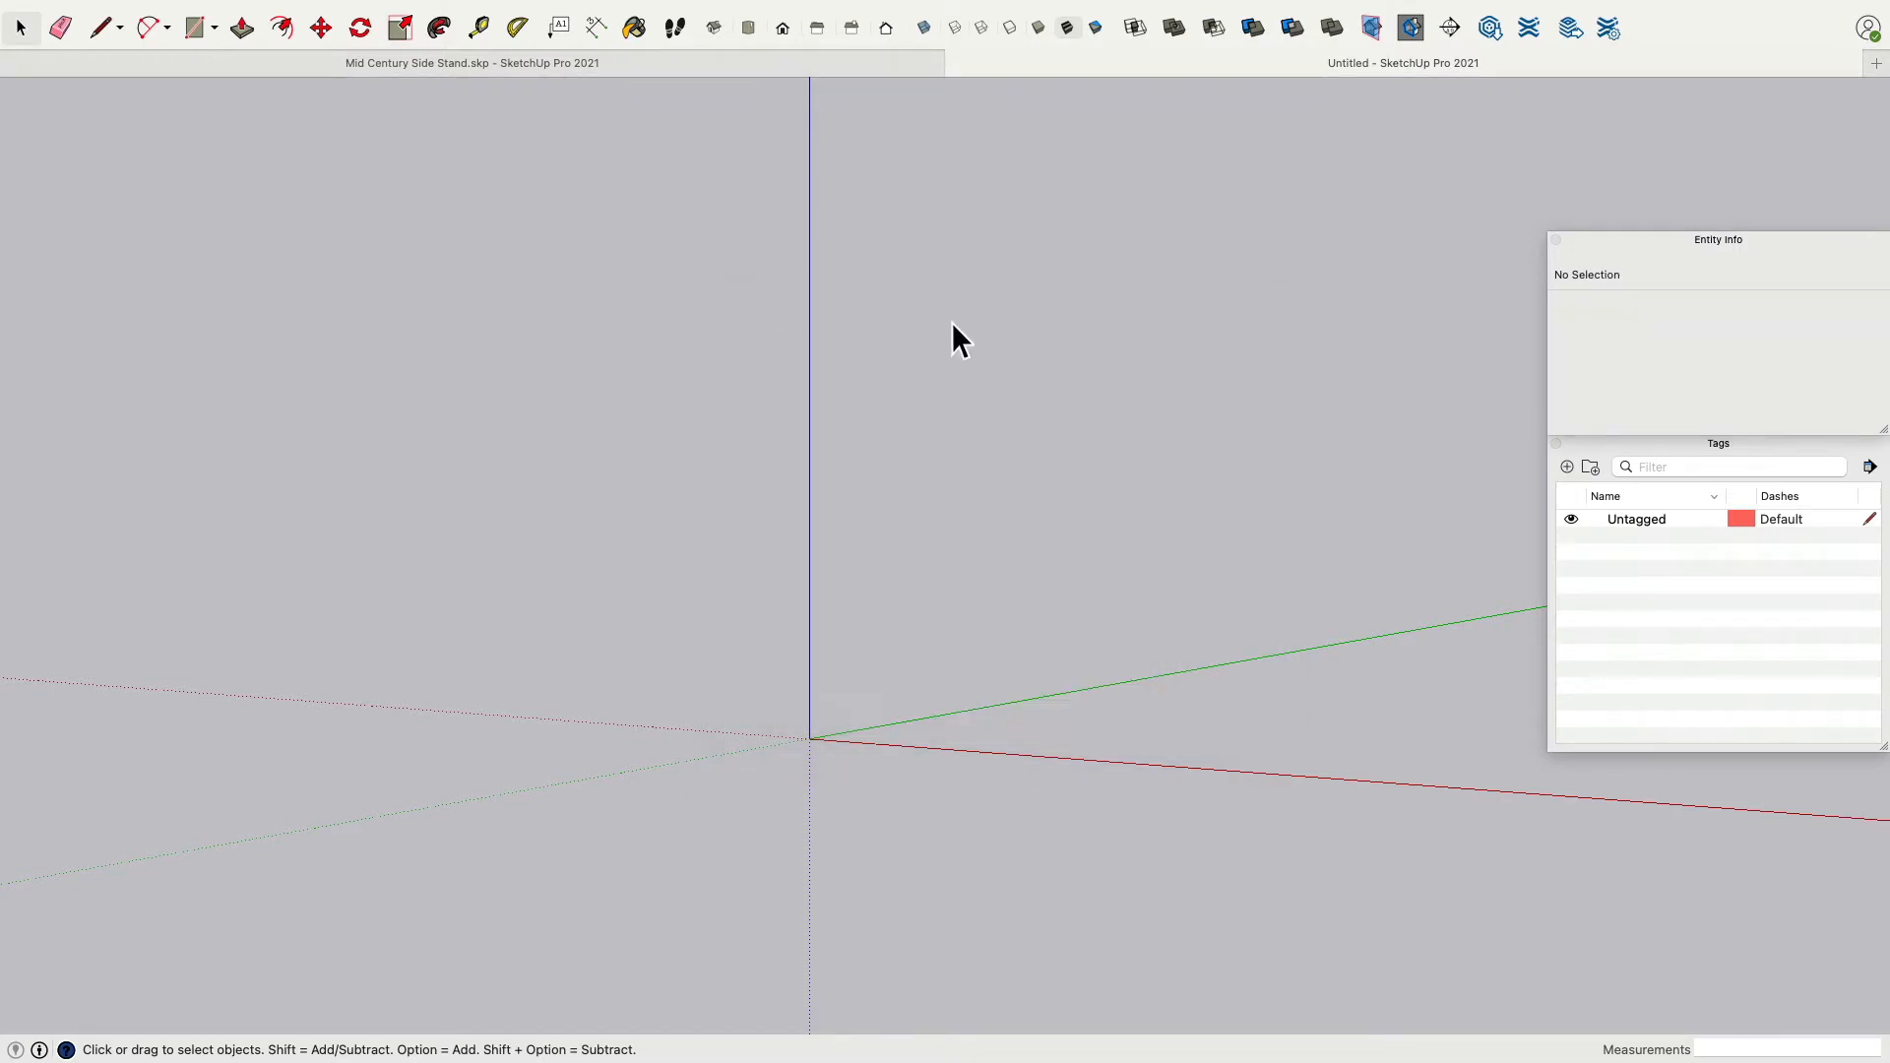
middle_drag(735, 368, 637, 194)
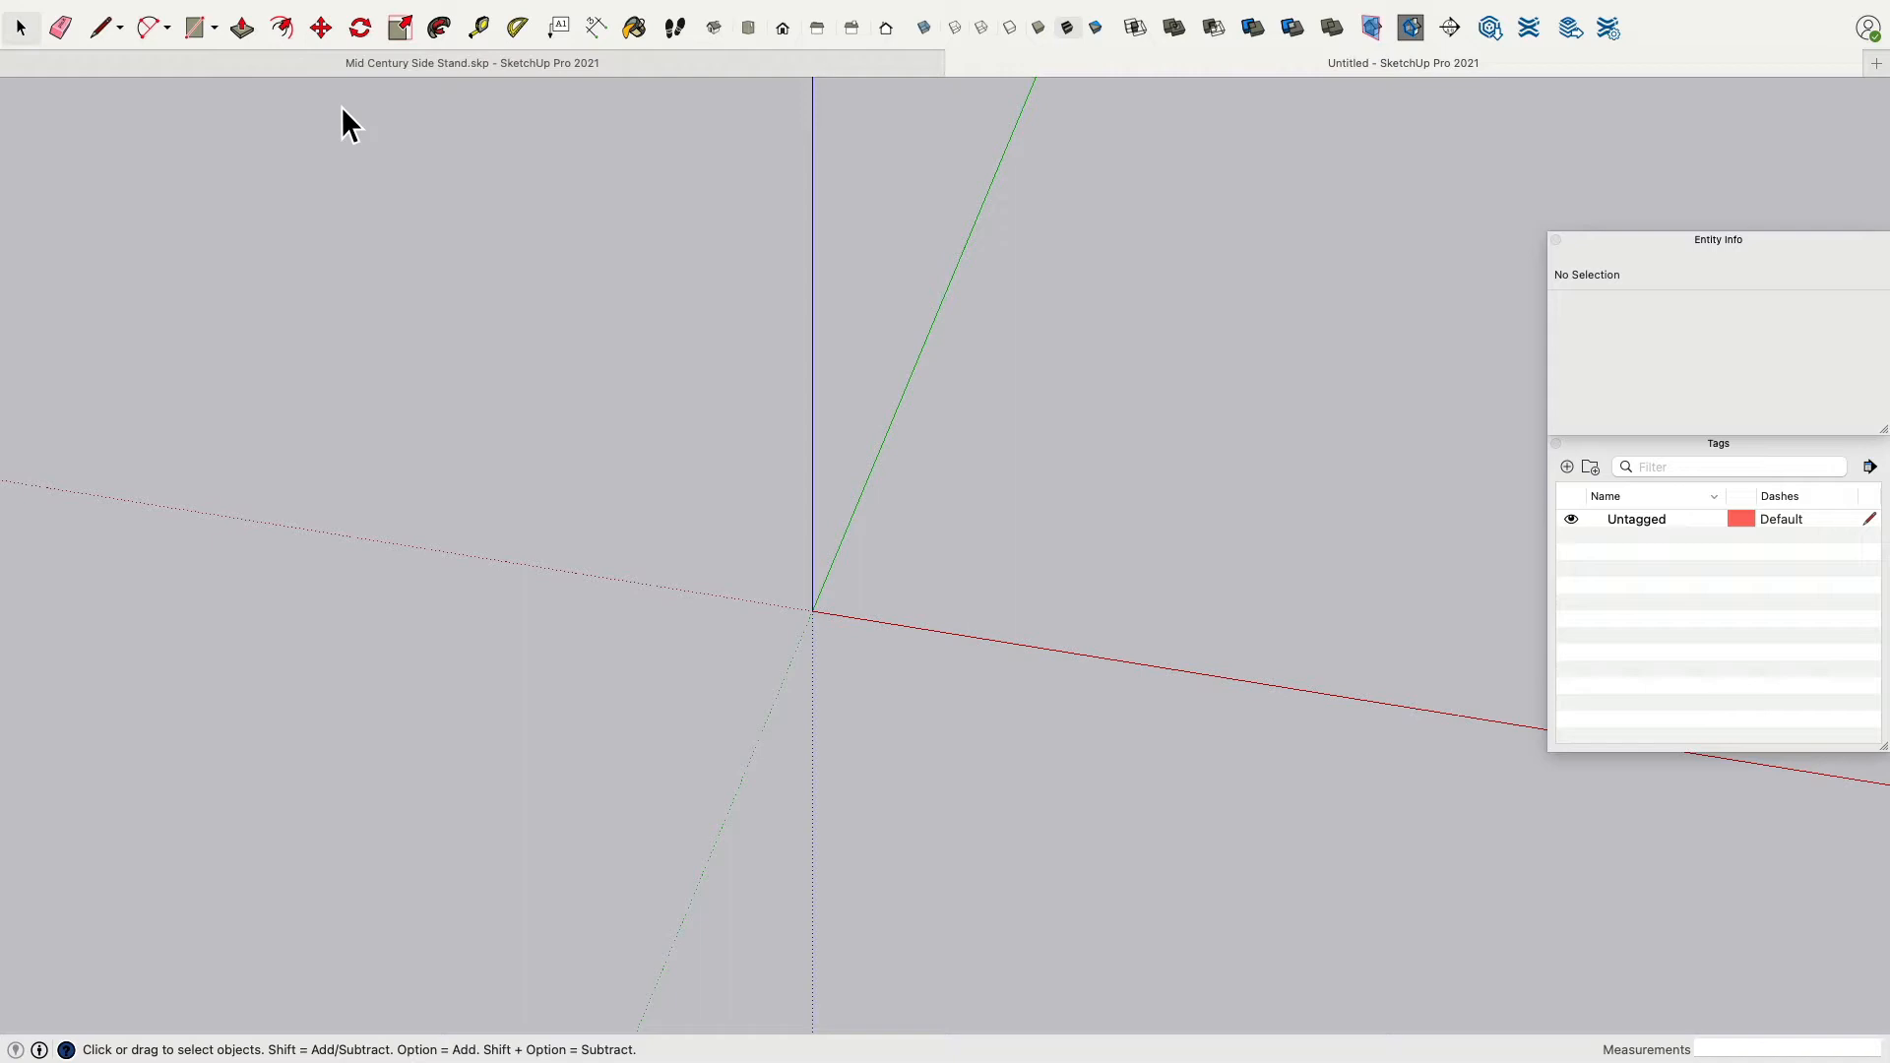
click(215, 27)
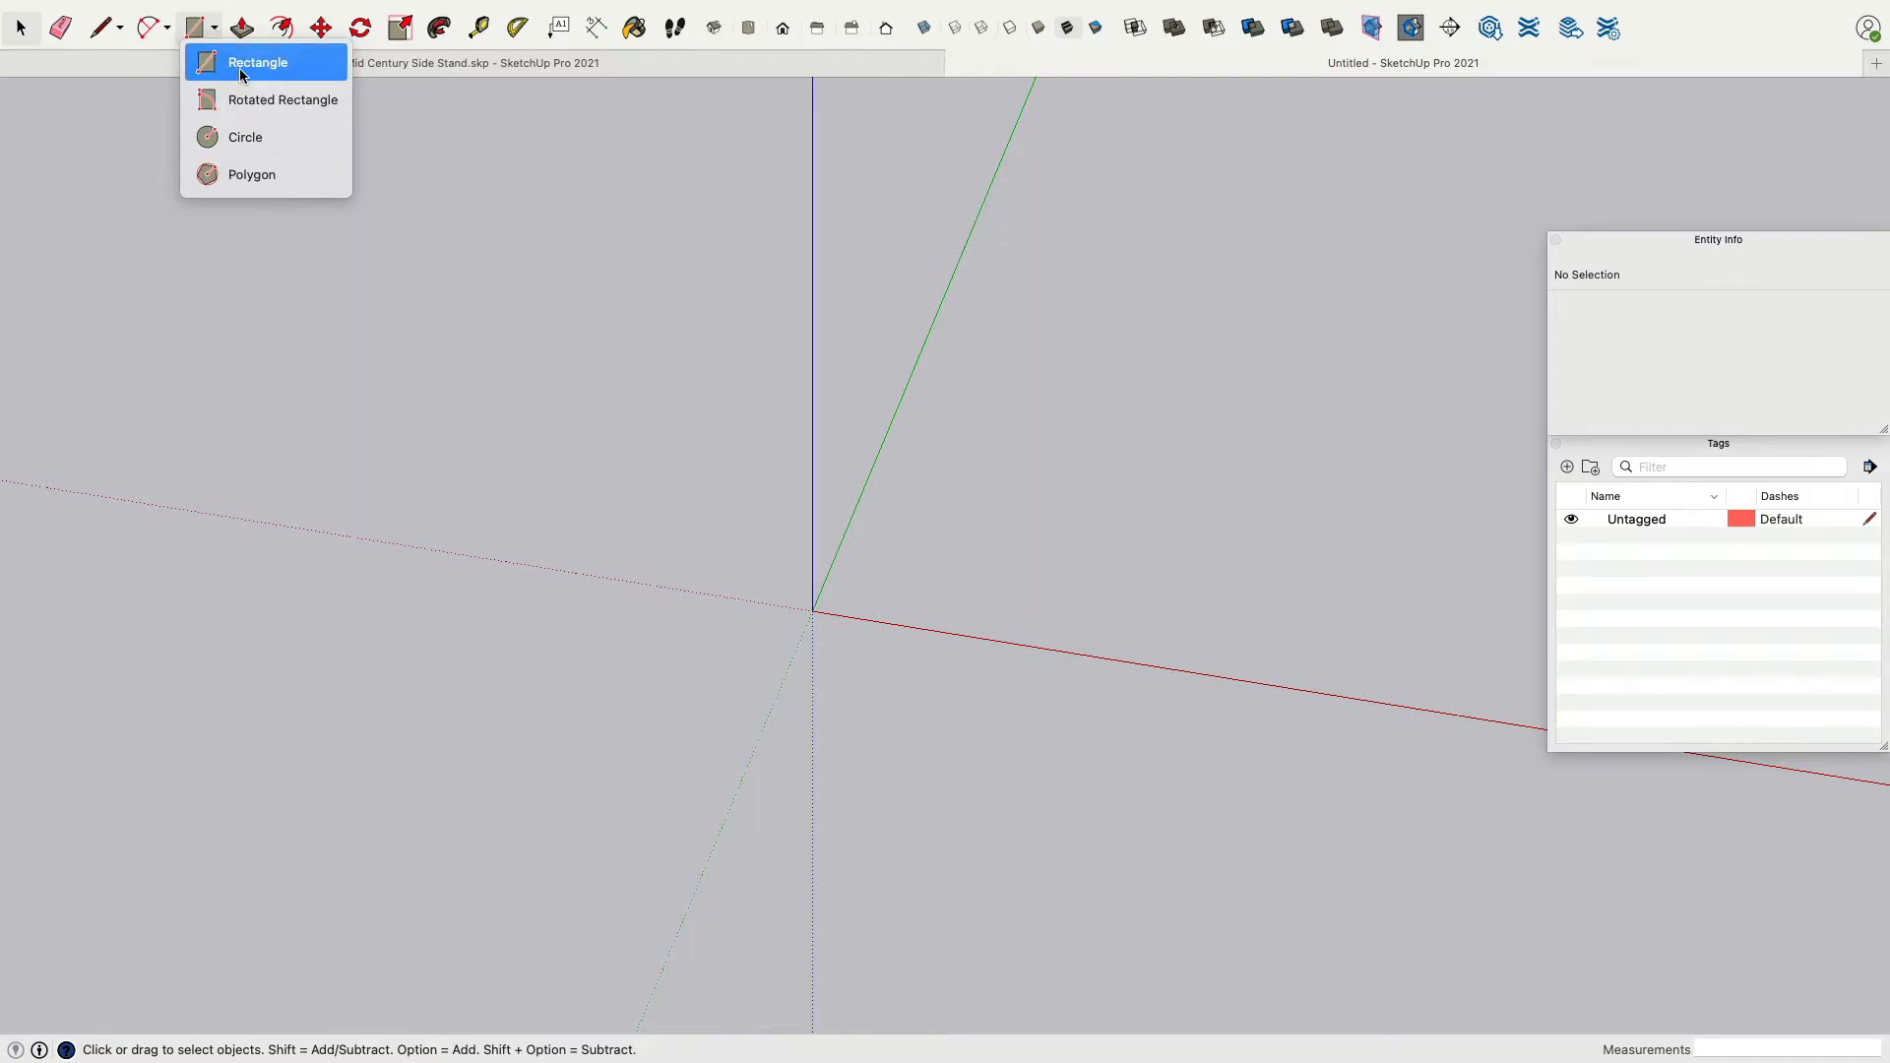
click(241, 62)
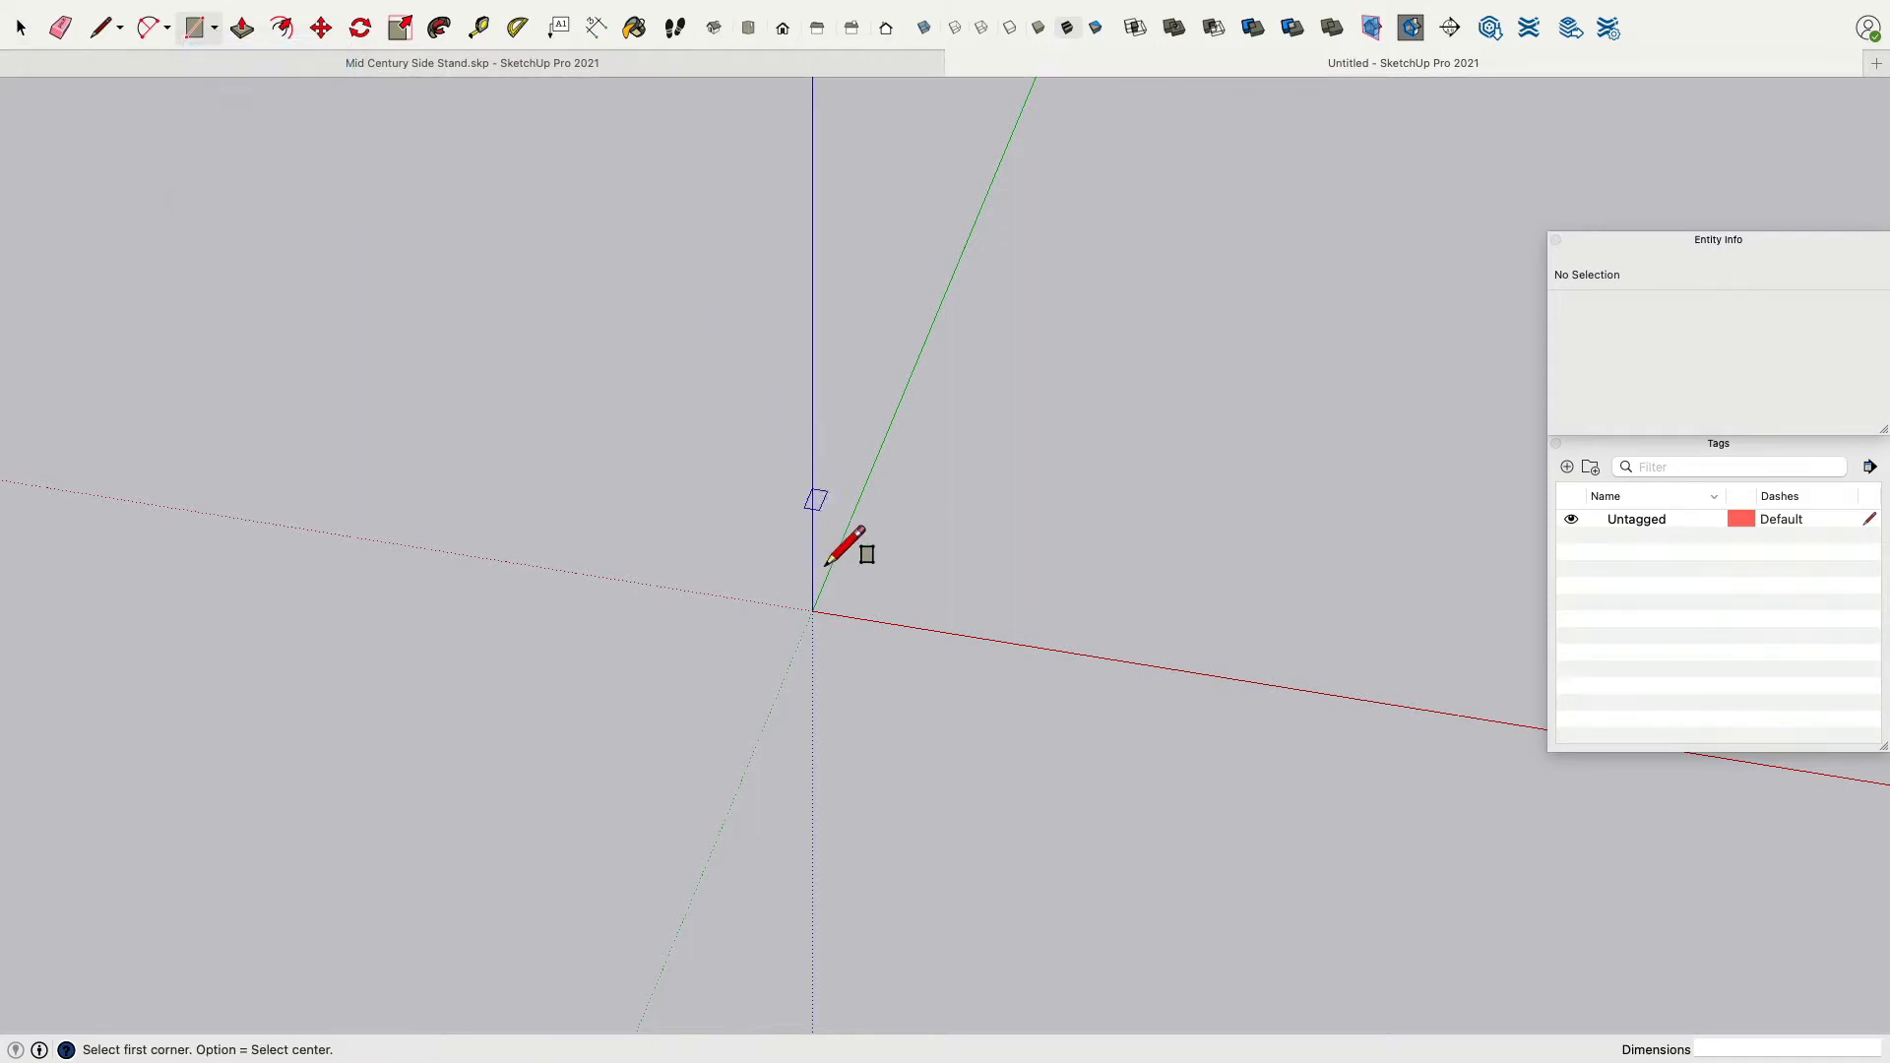
click(819, 633)
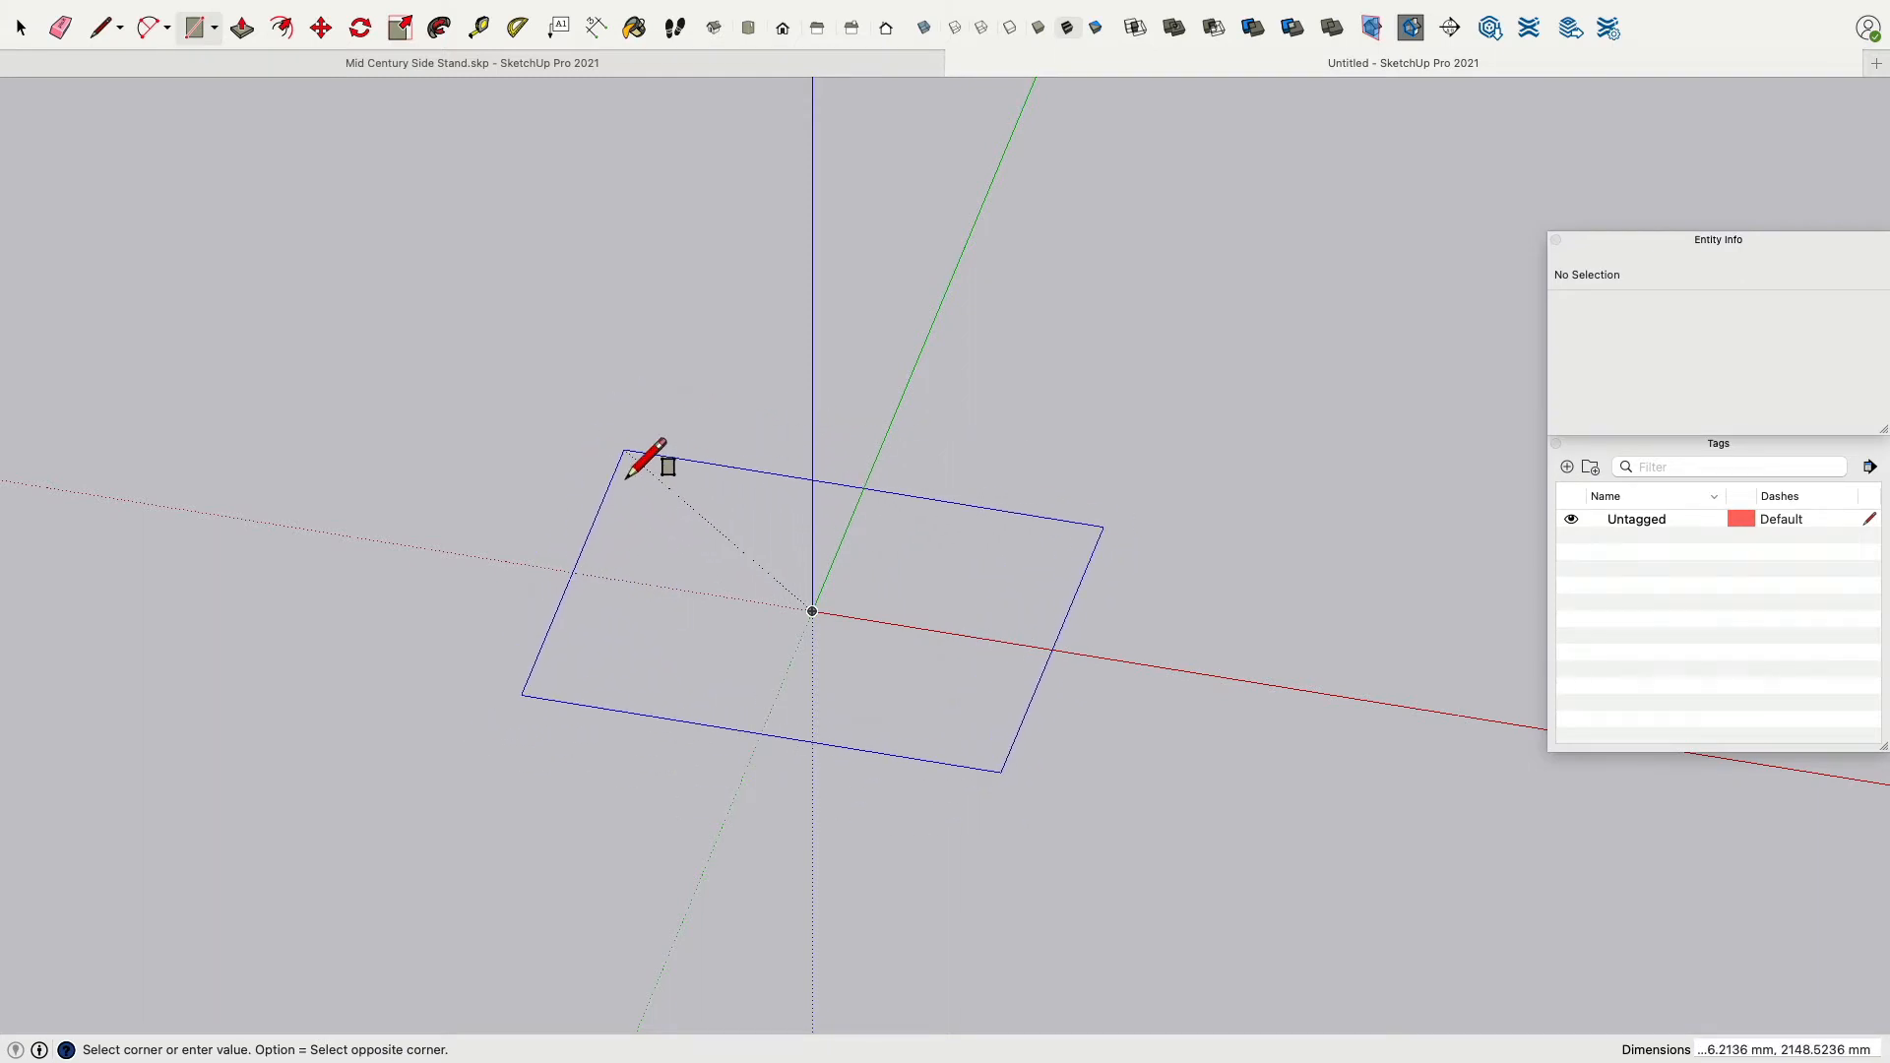
text(400)
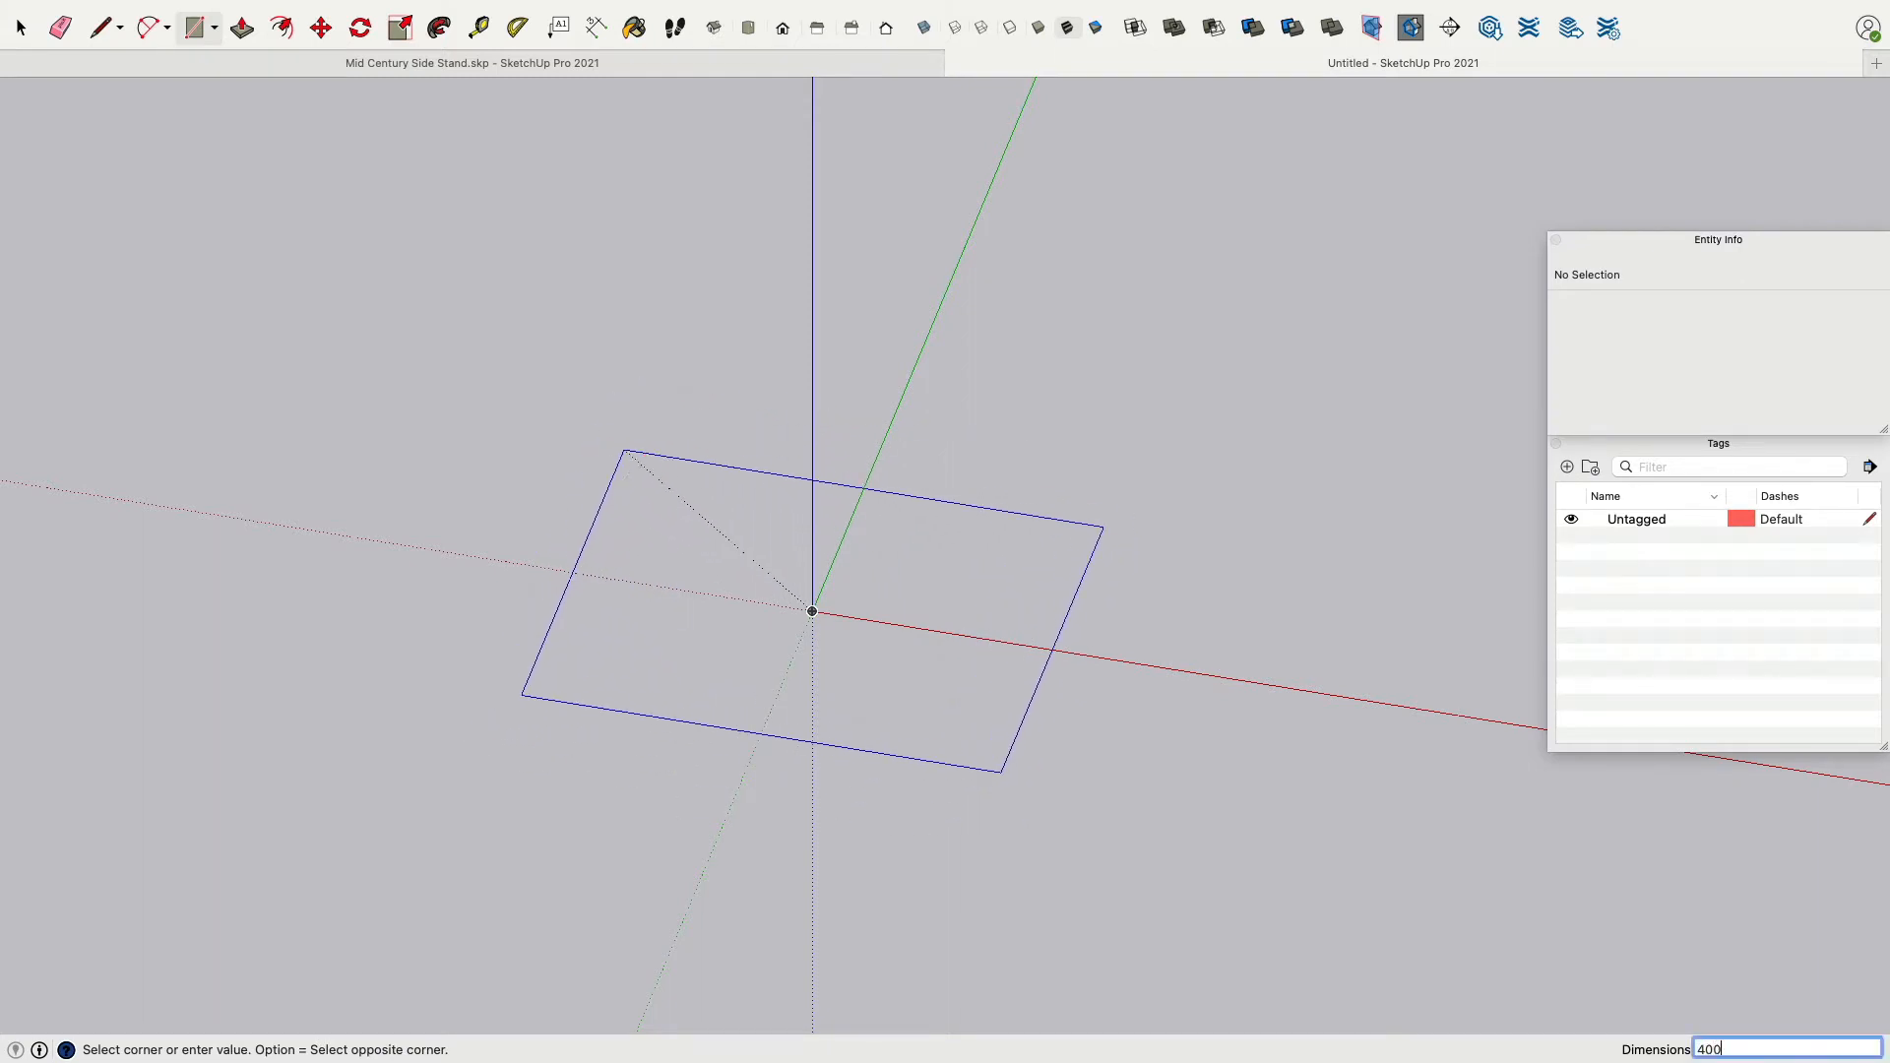
key(Return)
key(super+z)
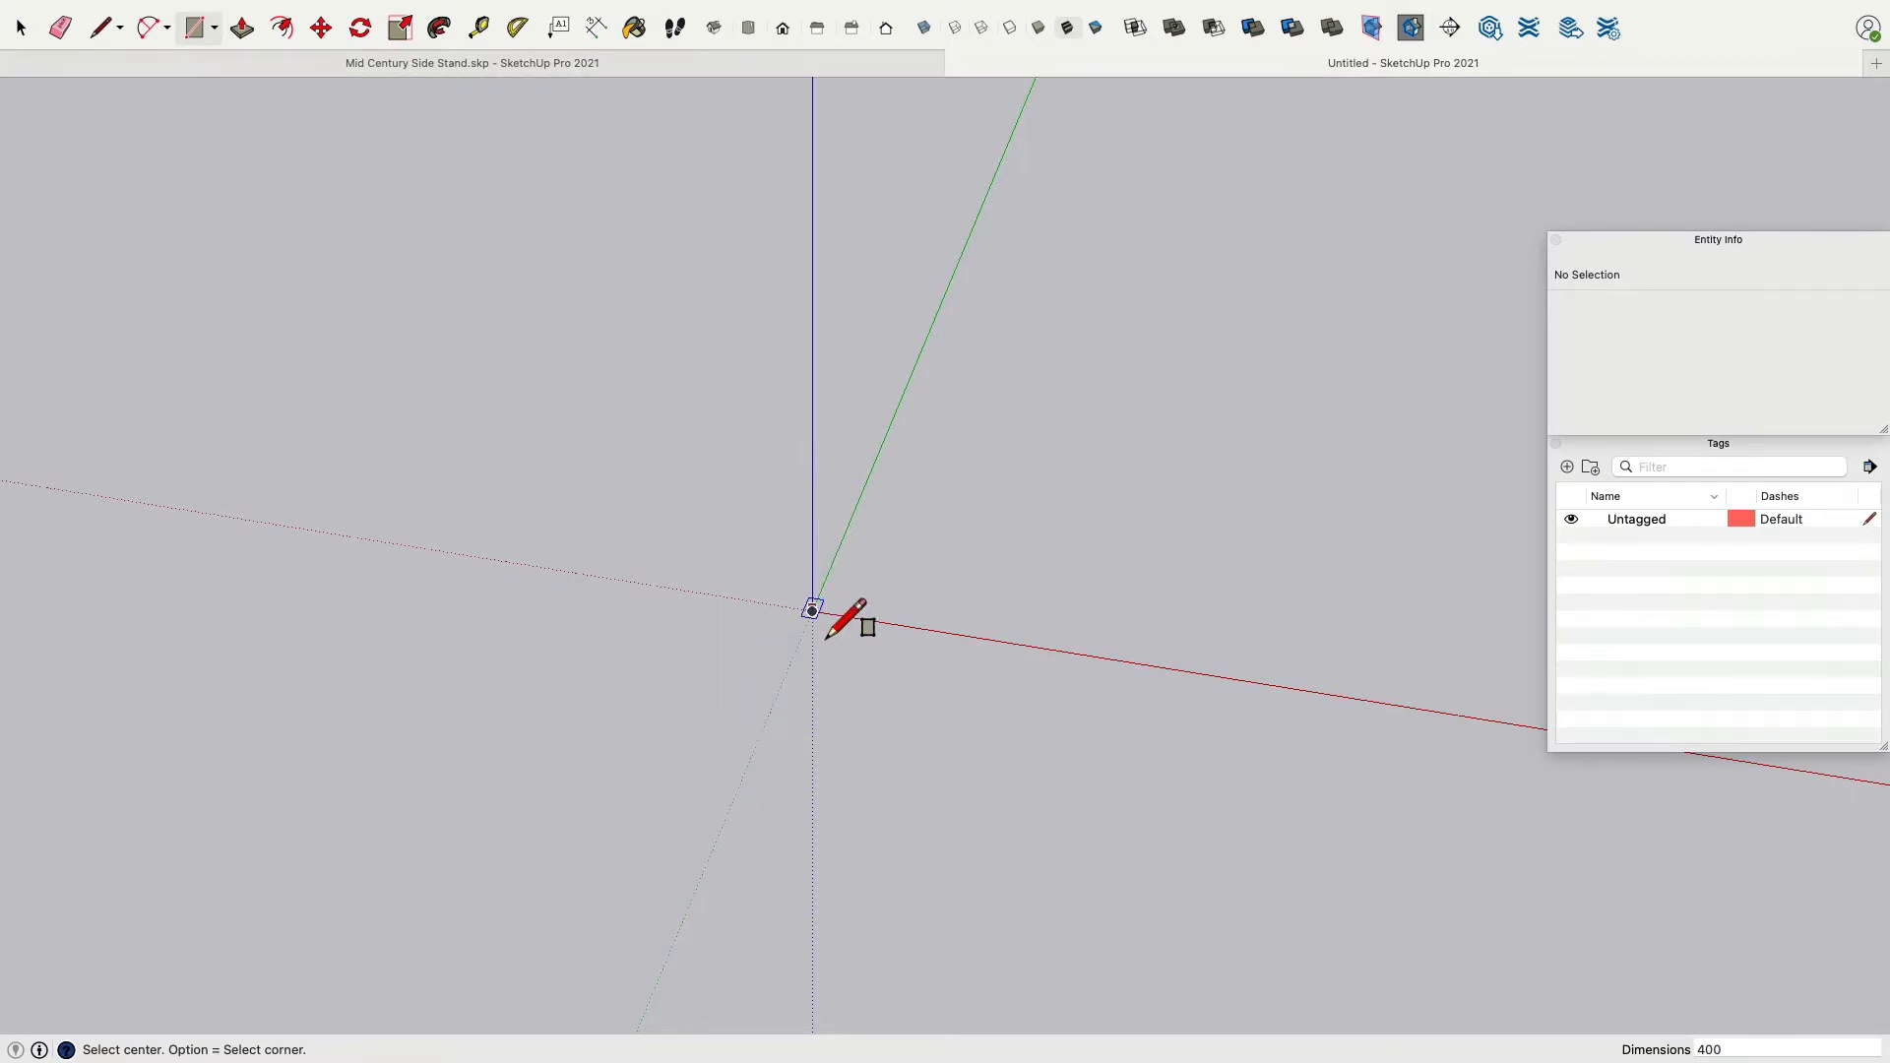
Draw a 400 by 400 mm rectangle centred on the origin.
click(812, 612)
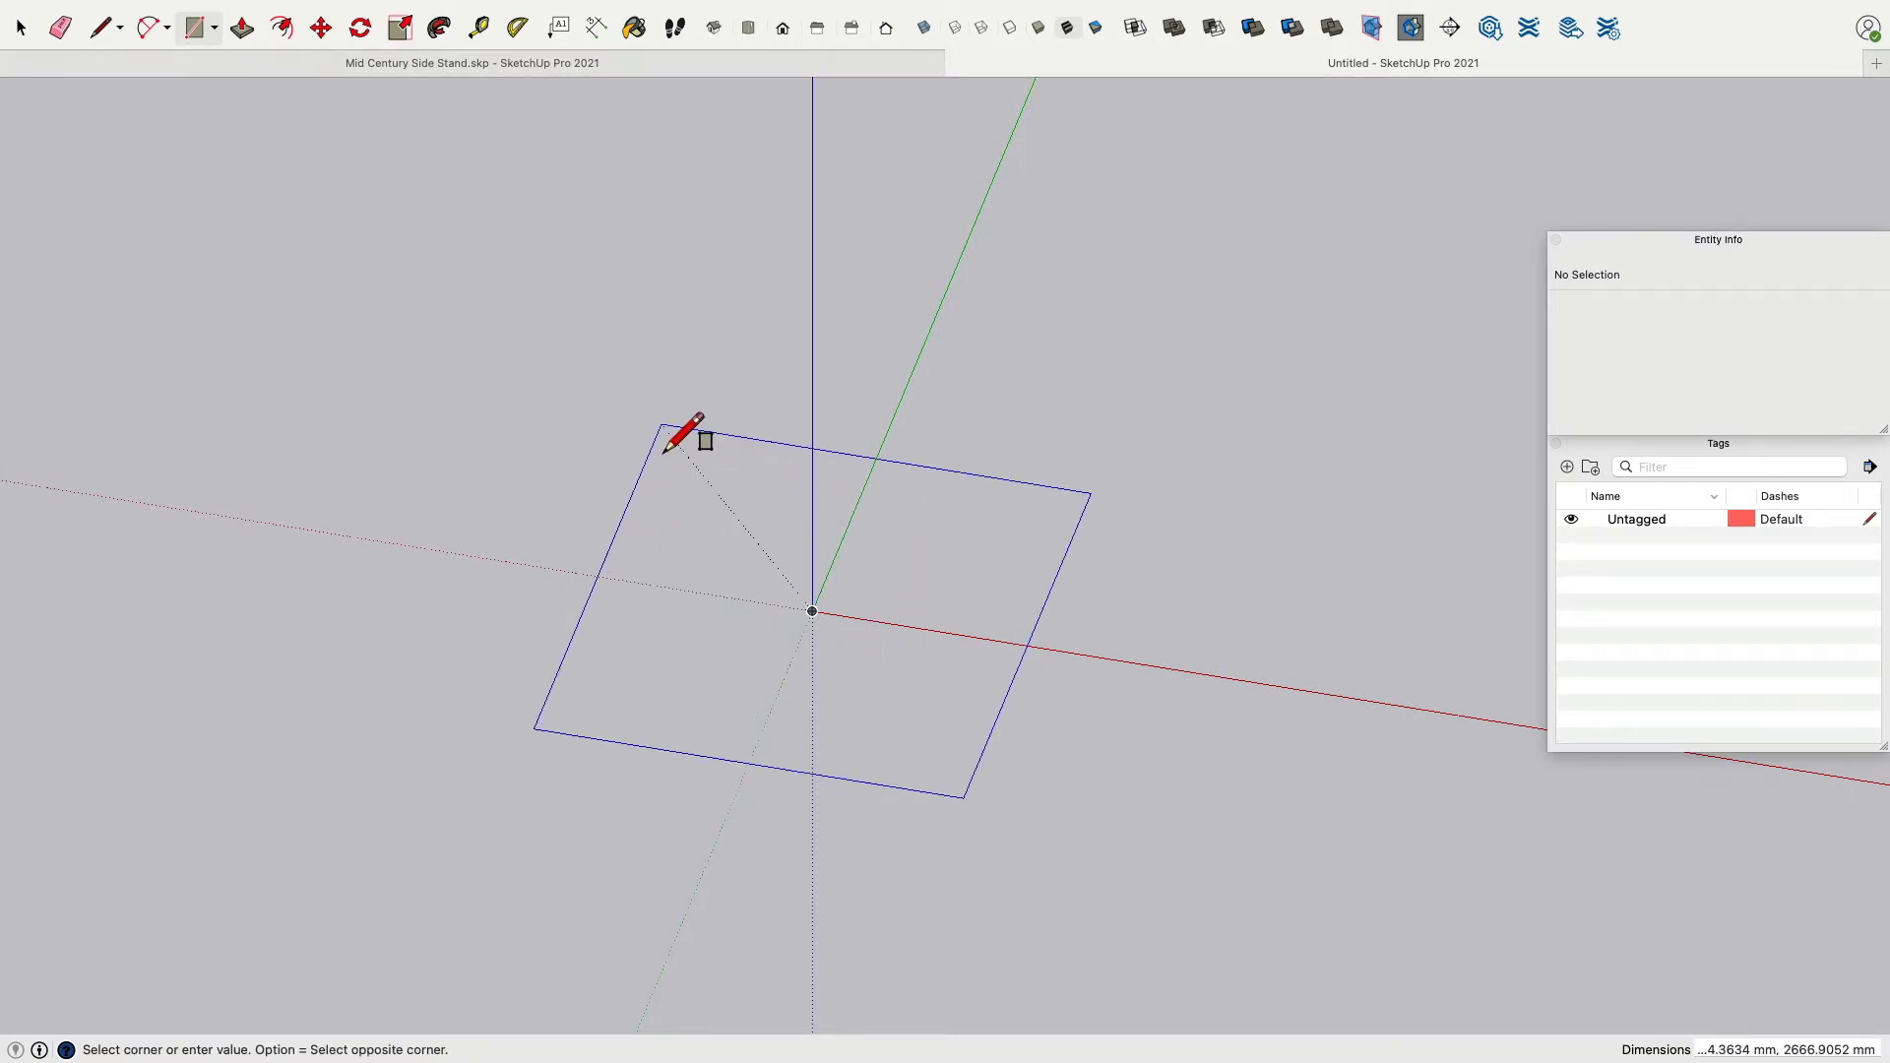
text(400, 400)
key(Return)
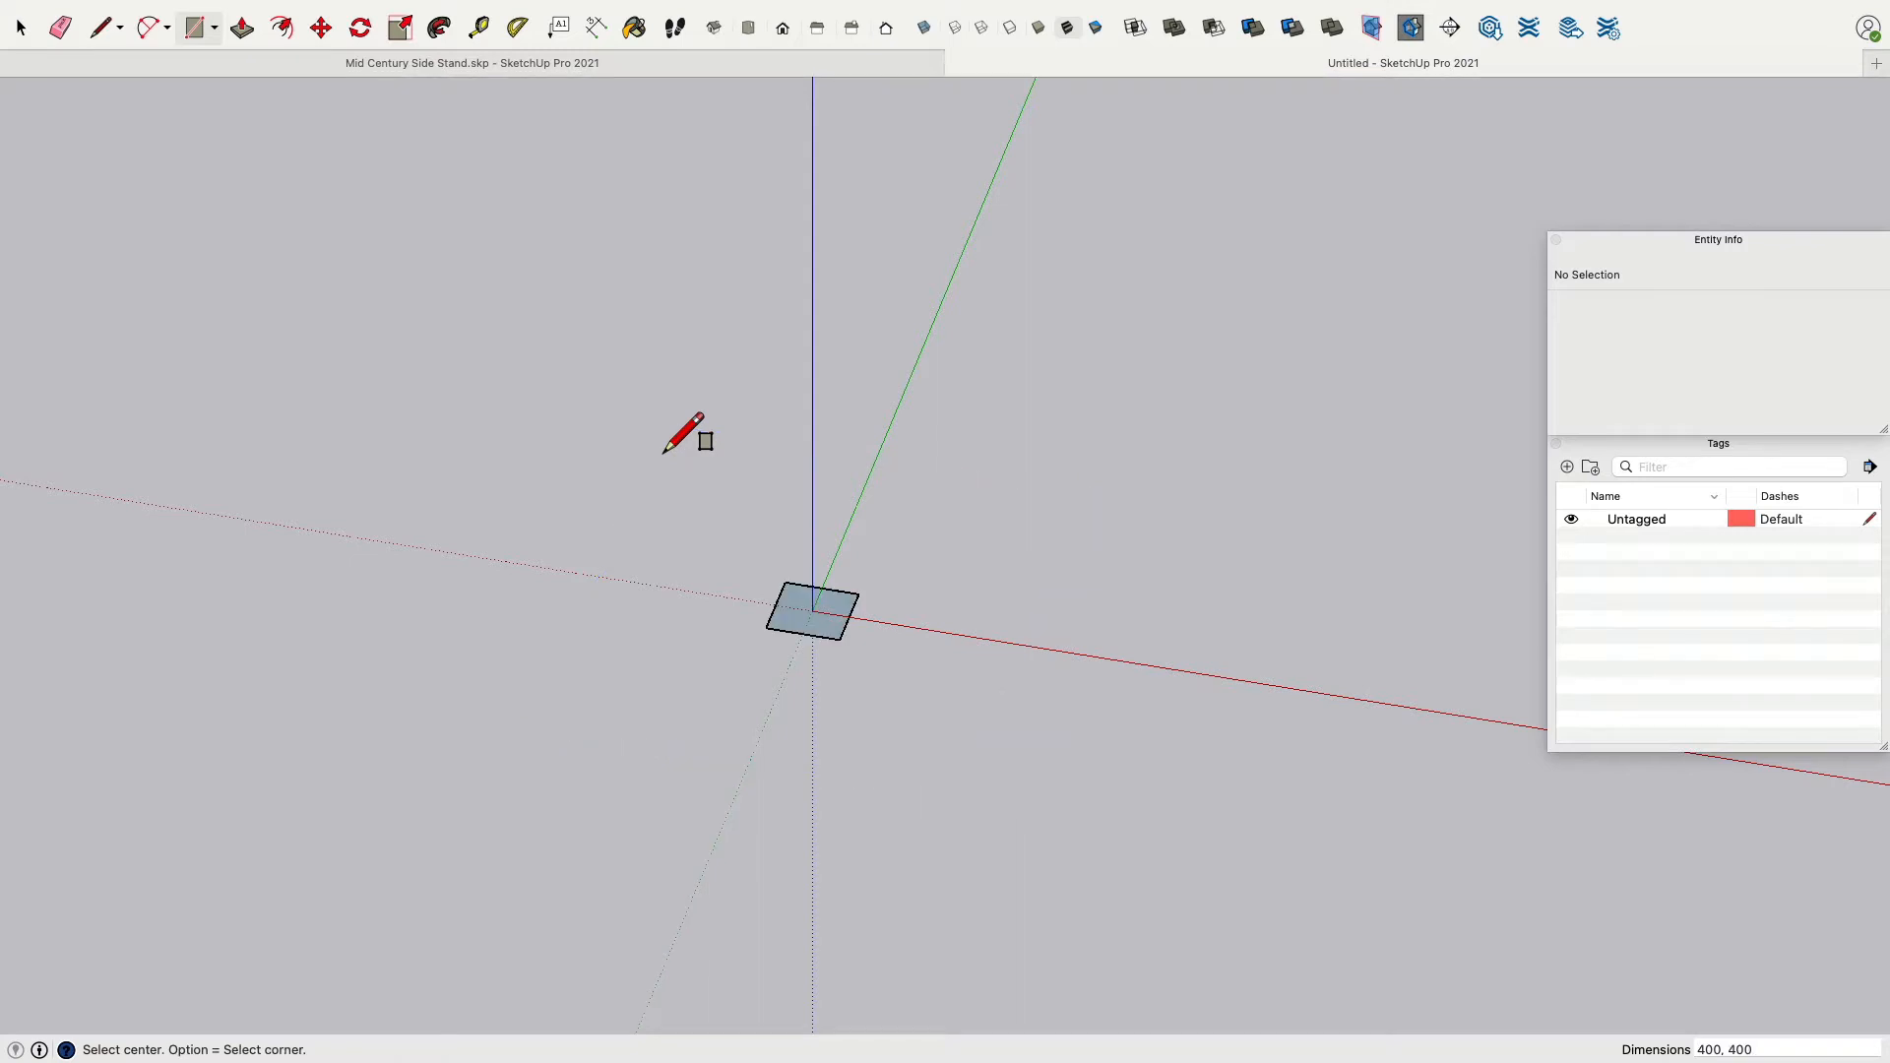
Extrude the square 480 mm upward into a box.
click(241, 28)
click(817, 621)
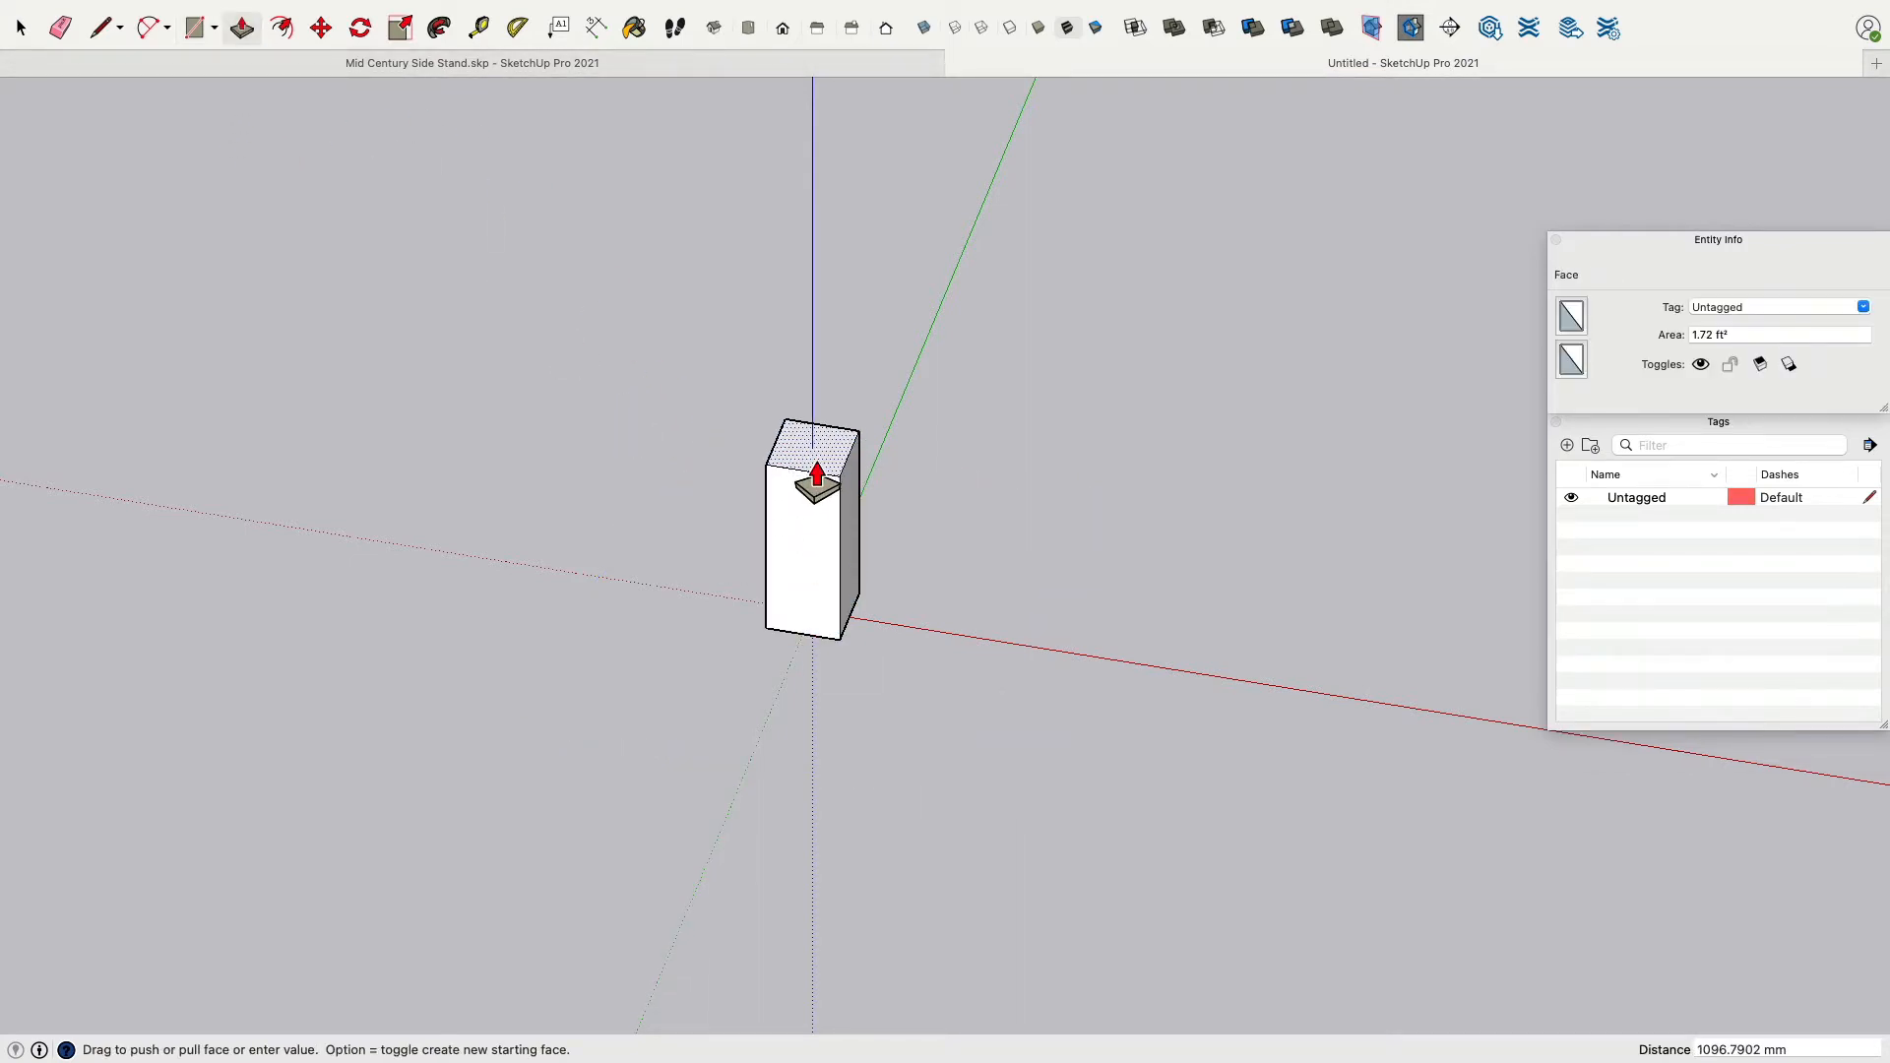
text(480)
key(Return)
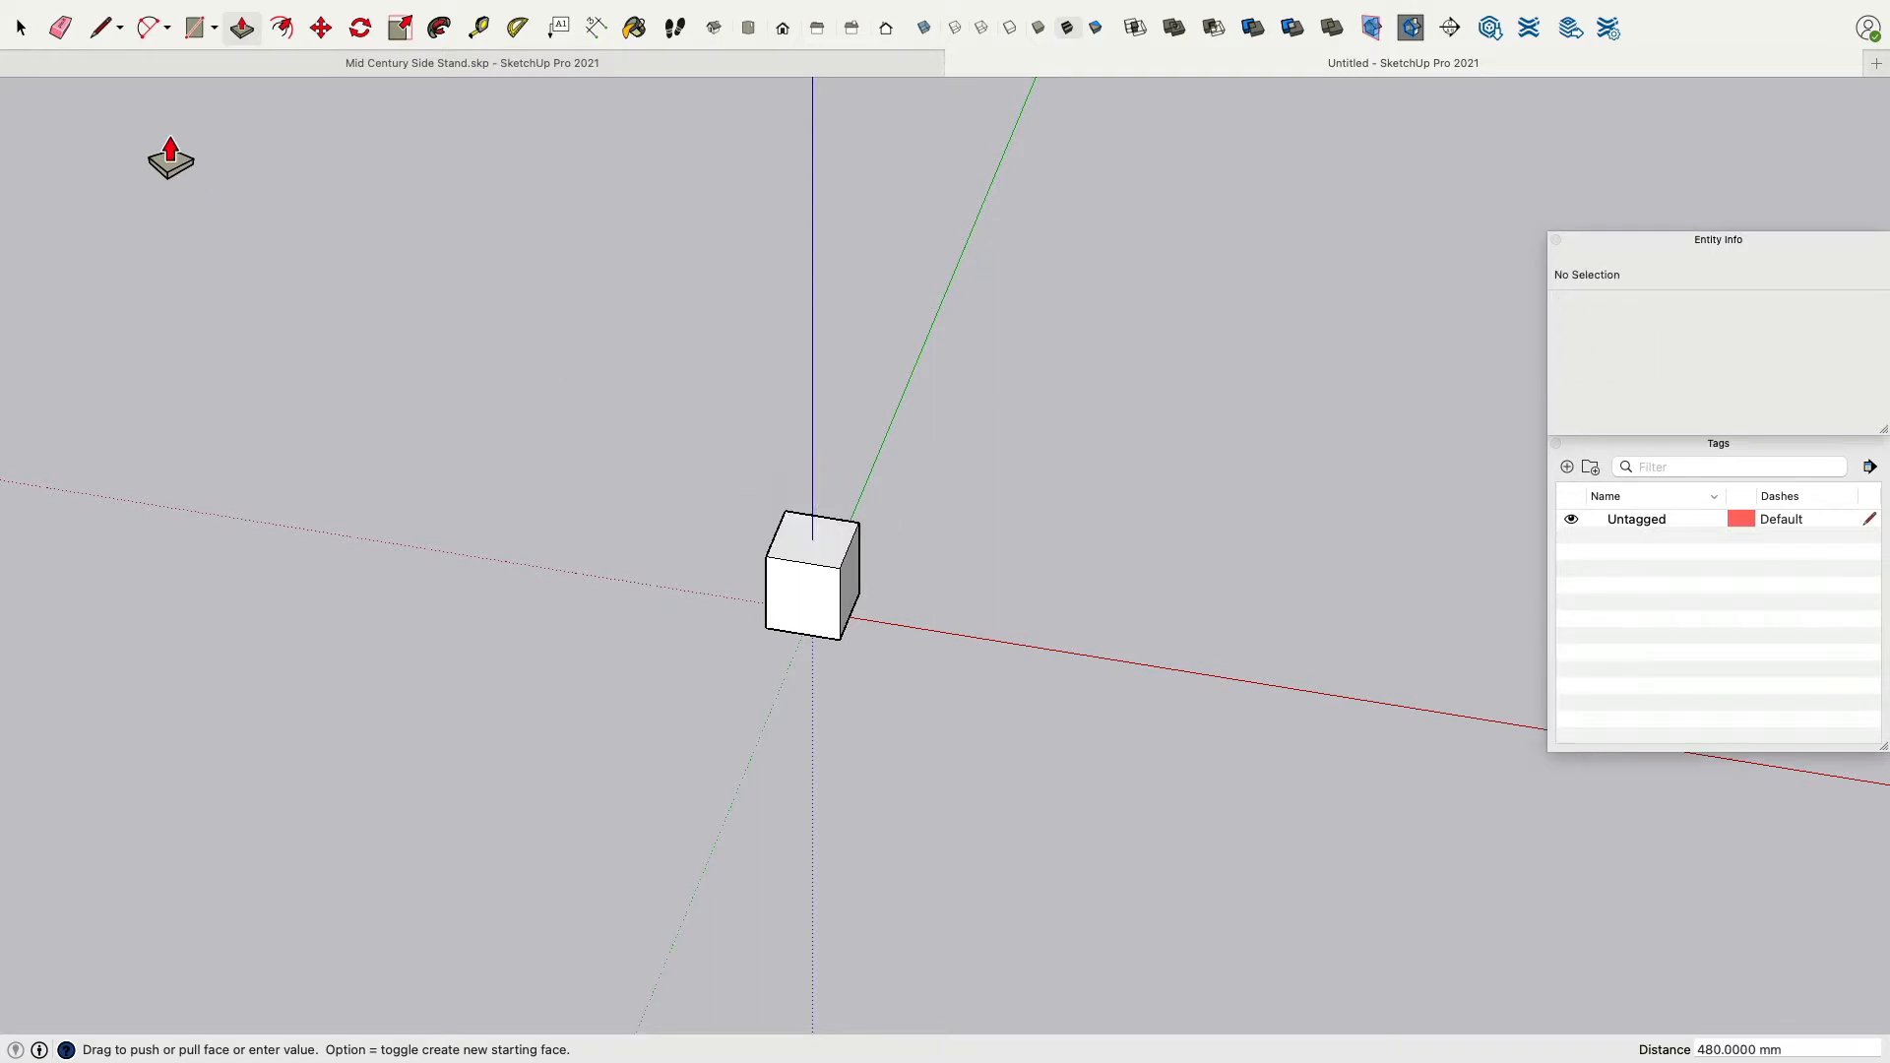
Select the whole box and move it 12 mm up along the blue axis.
click(30, 22)
triple_click(791, 617)
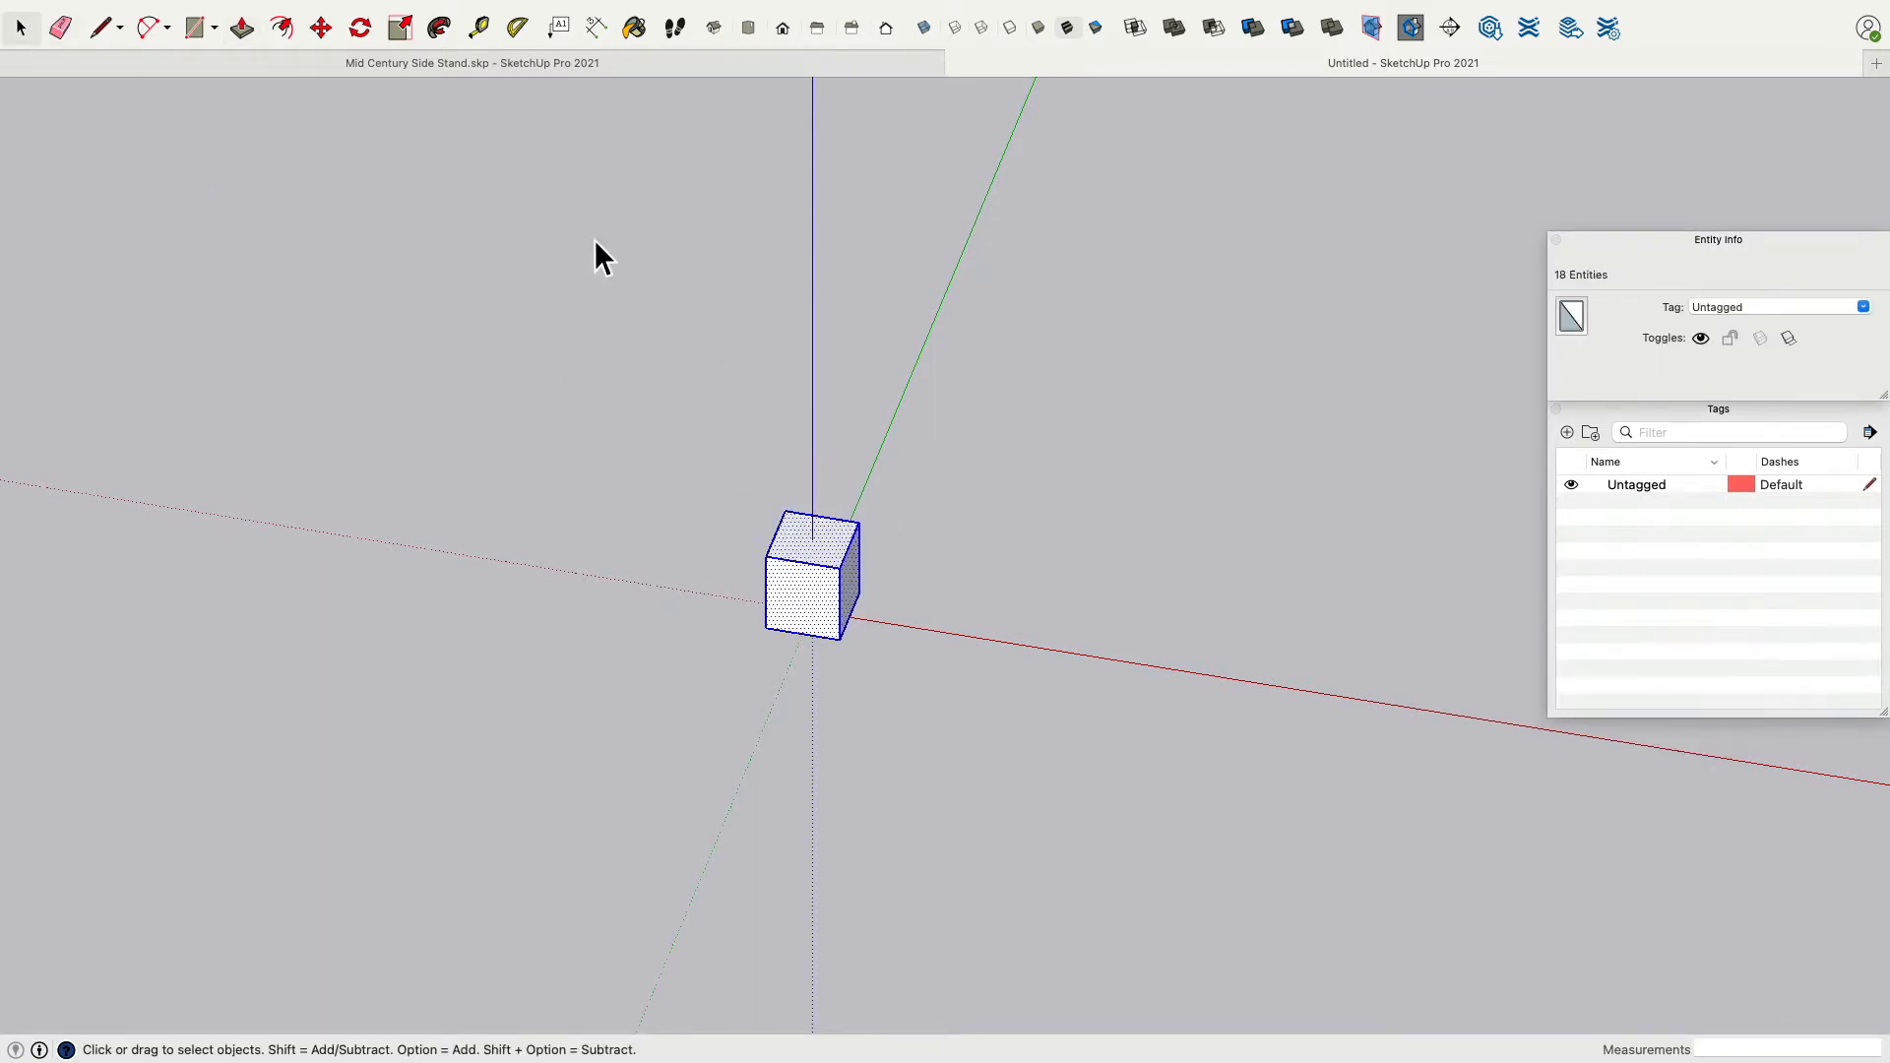
click(321, 28)
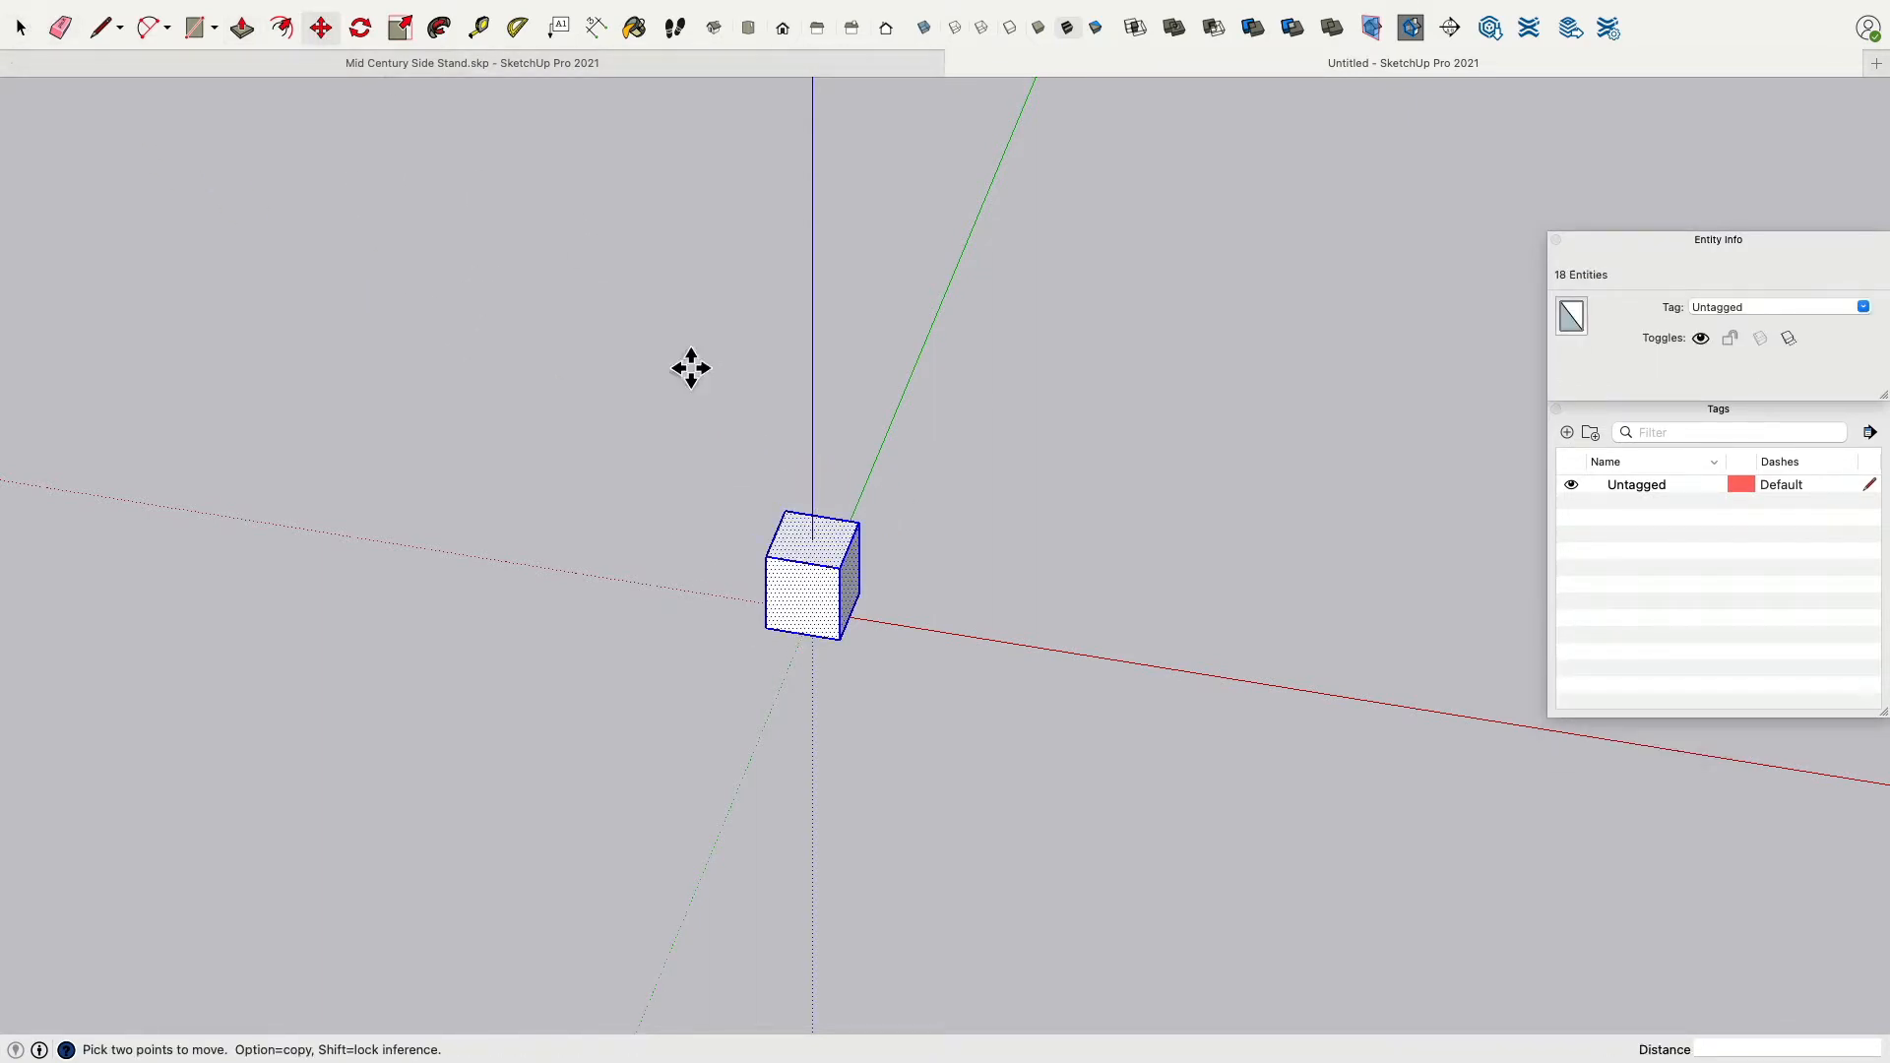
click(793, 622)
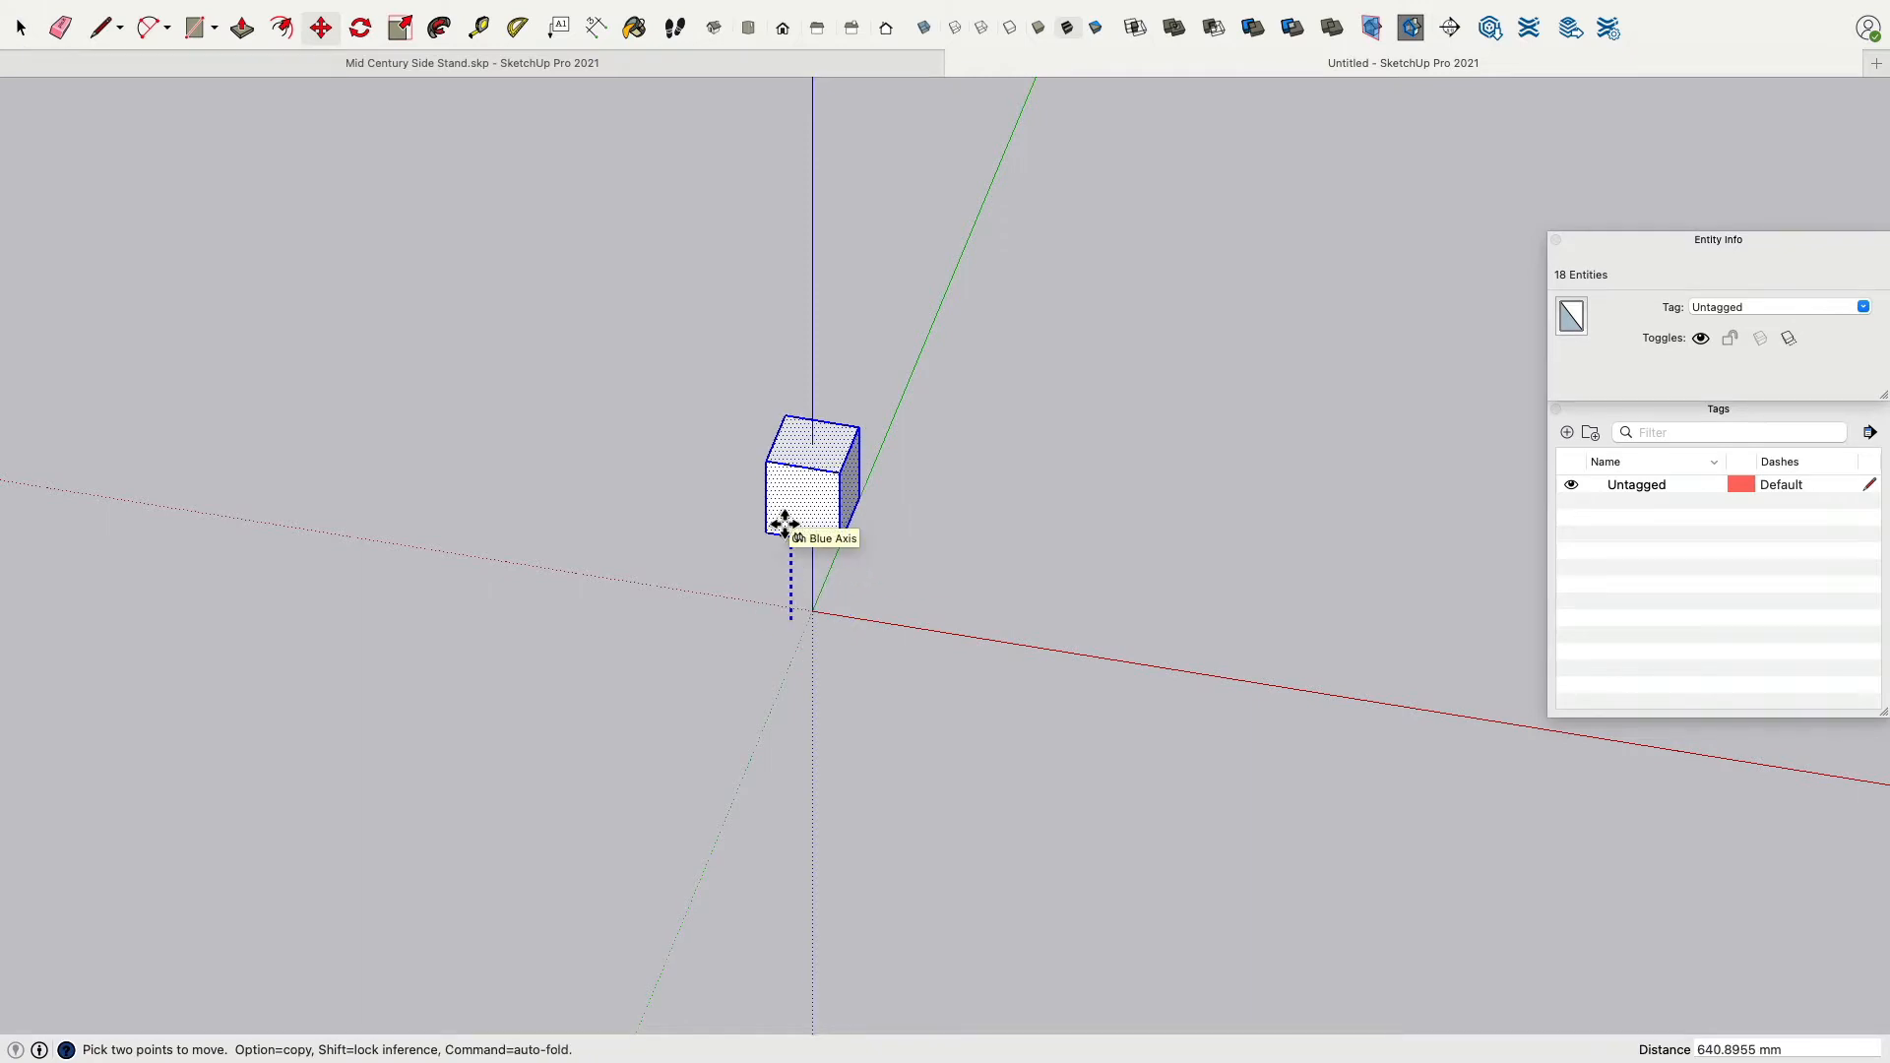
text(12)
key(Return)
middle_drag(847, 590, 756, 623)
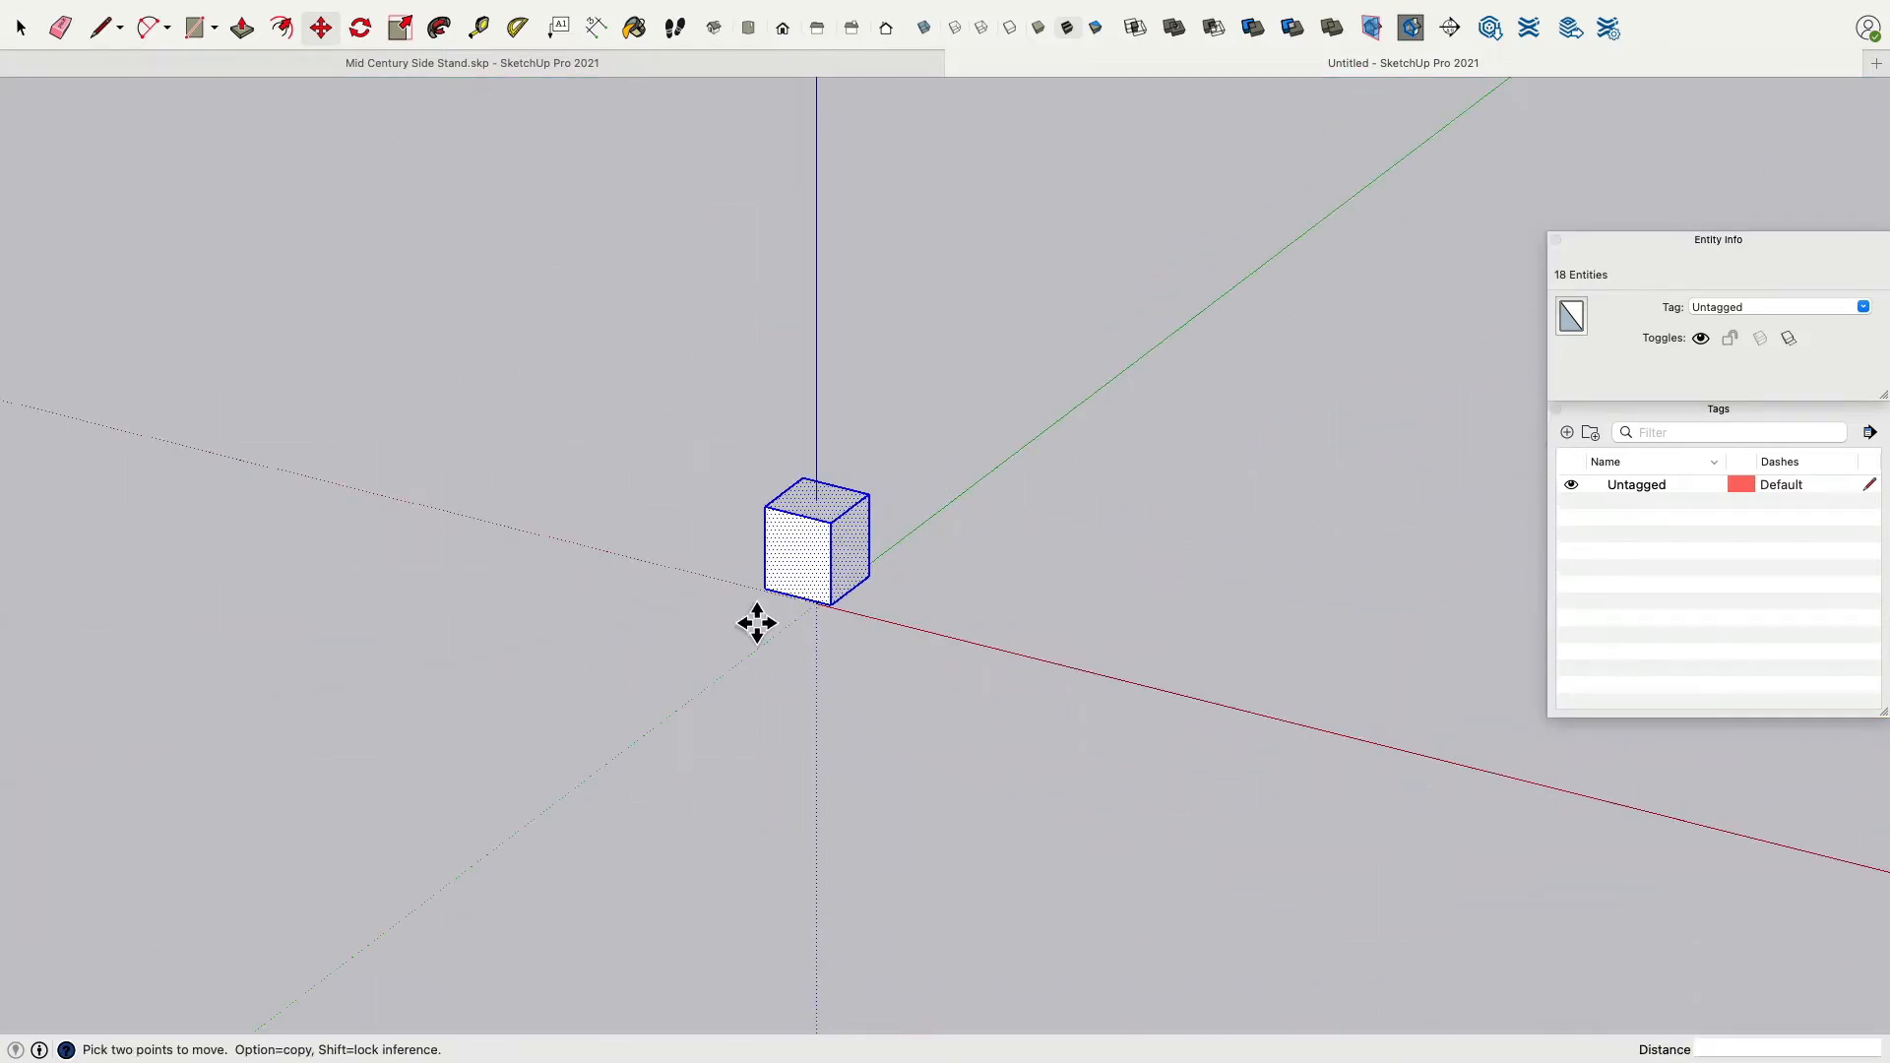
scroll(719, 580, up, 5)
scroll(1054, 512, up, 3)
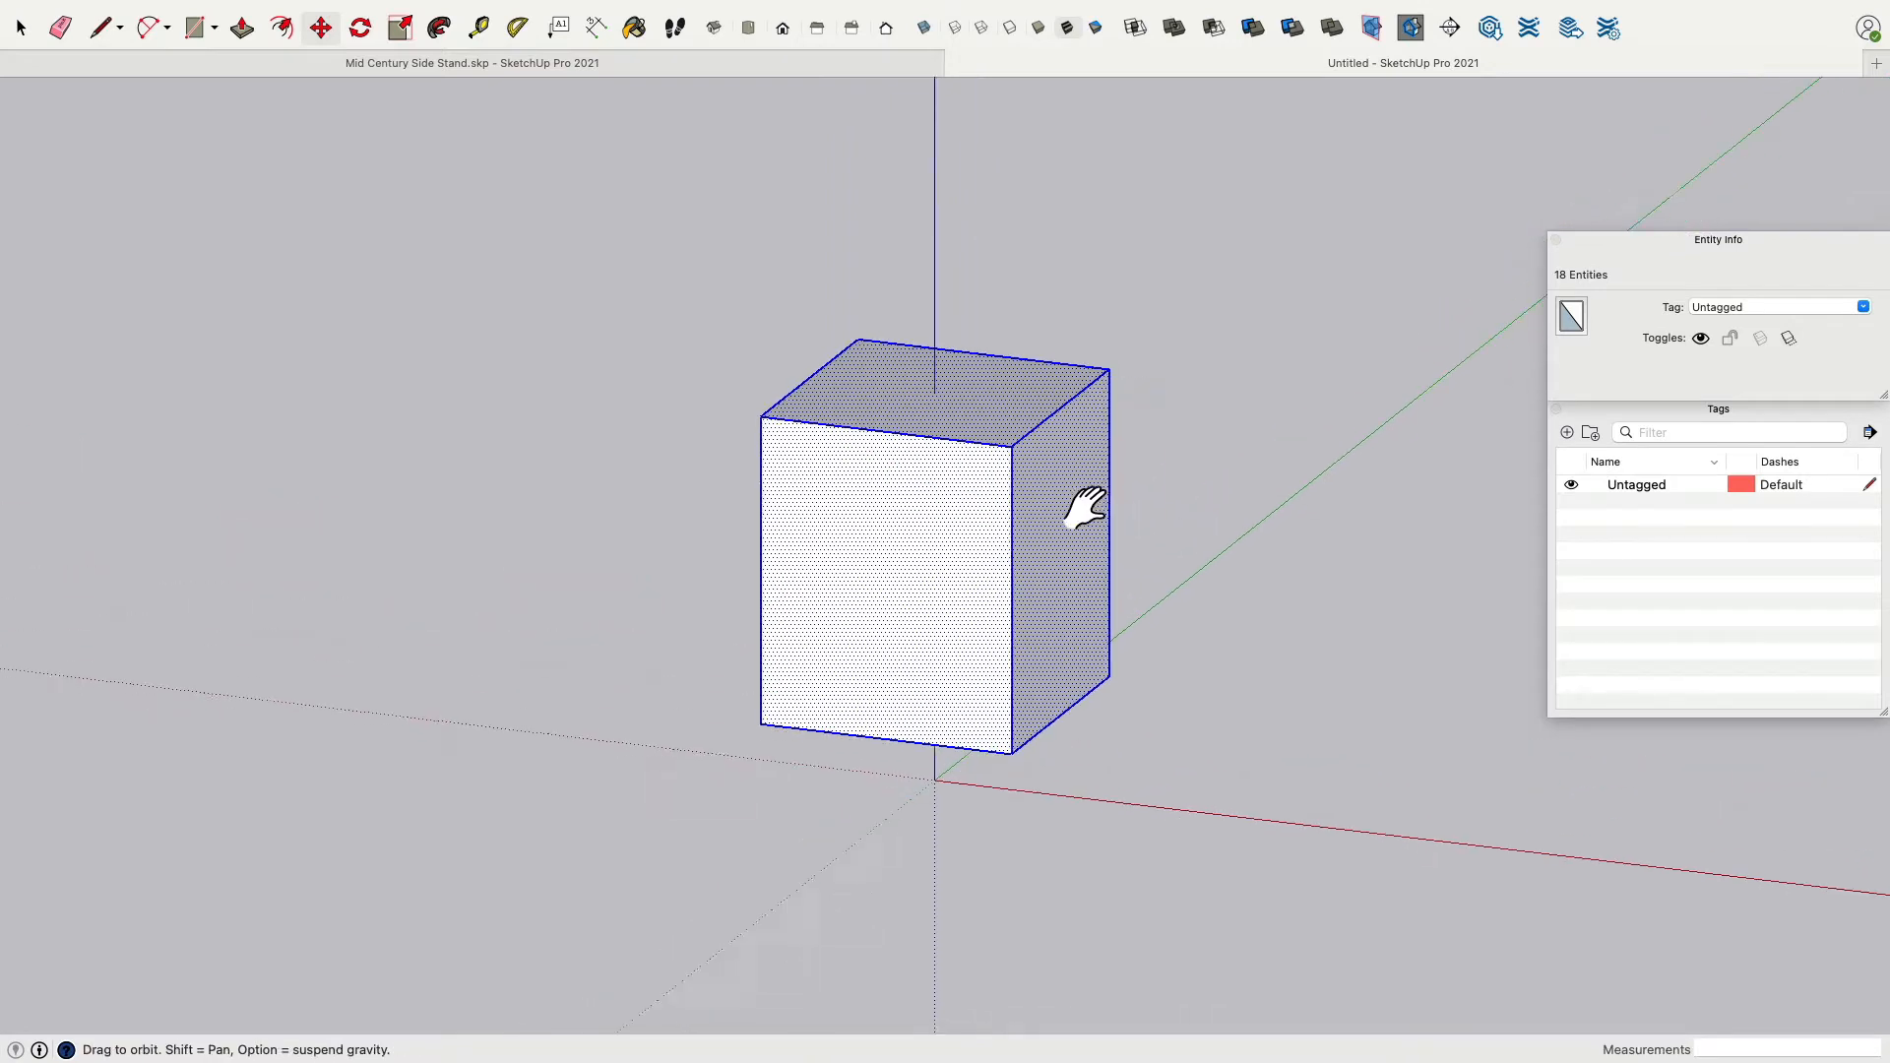
shift+middle_drag(1083, 507, 882, 444)
click(20, 28)
click(187, 197)
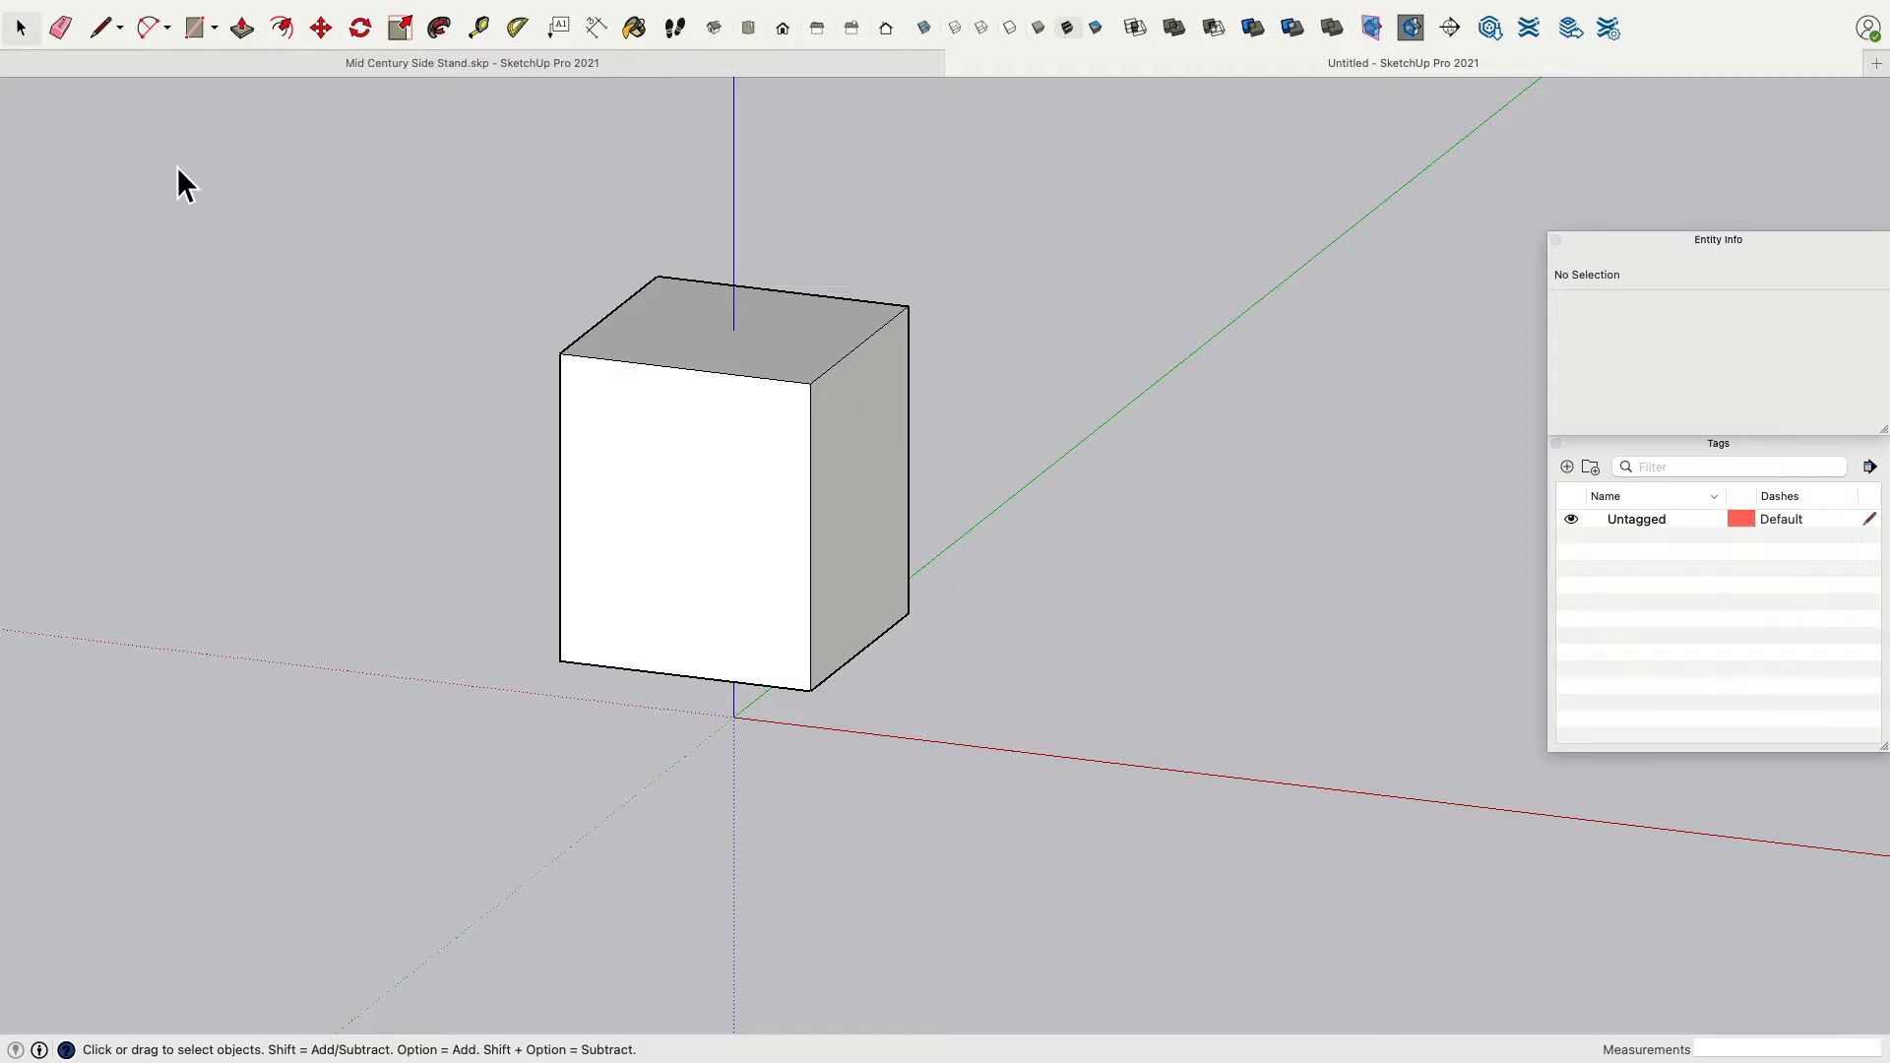
click(194, 28)
click(583, 381)
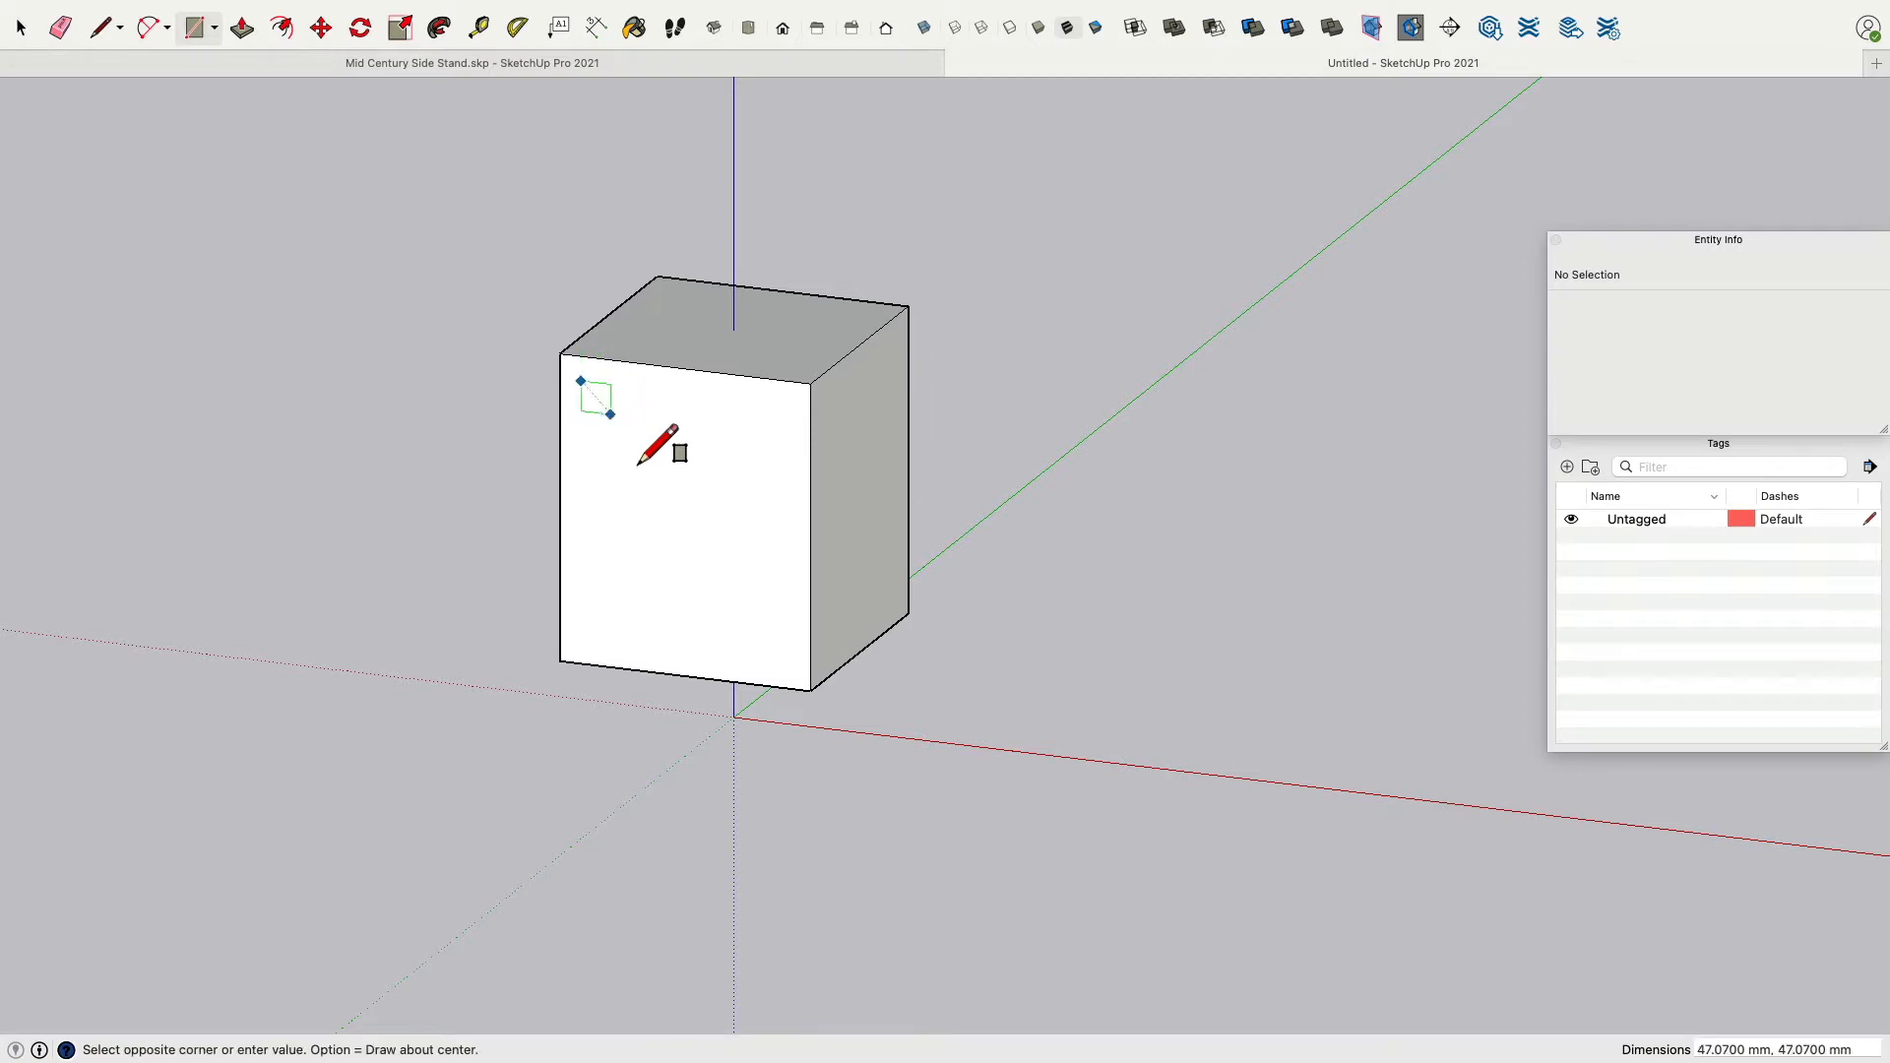
click(784, 493)
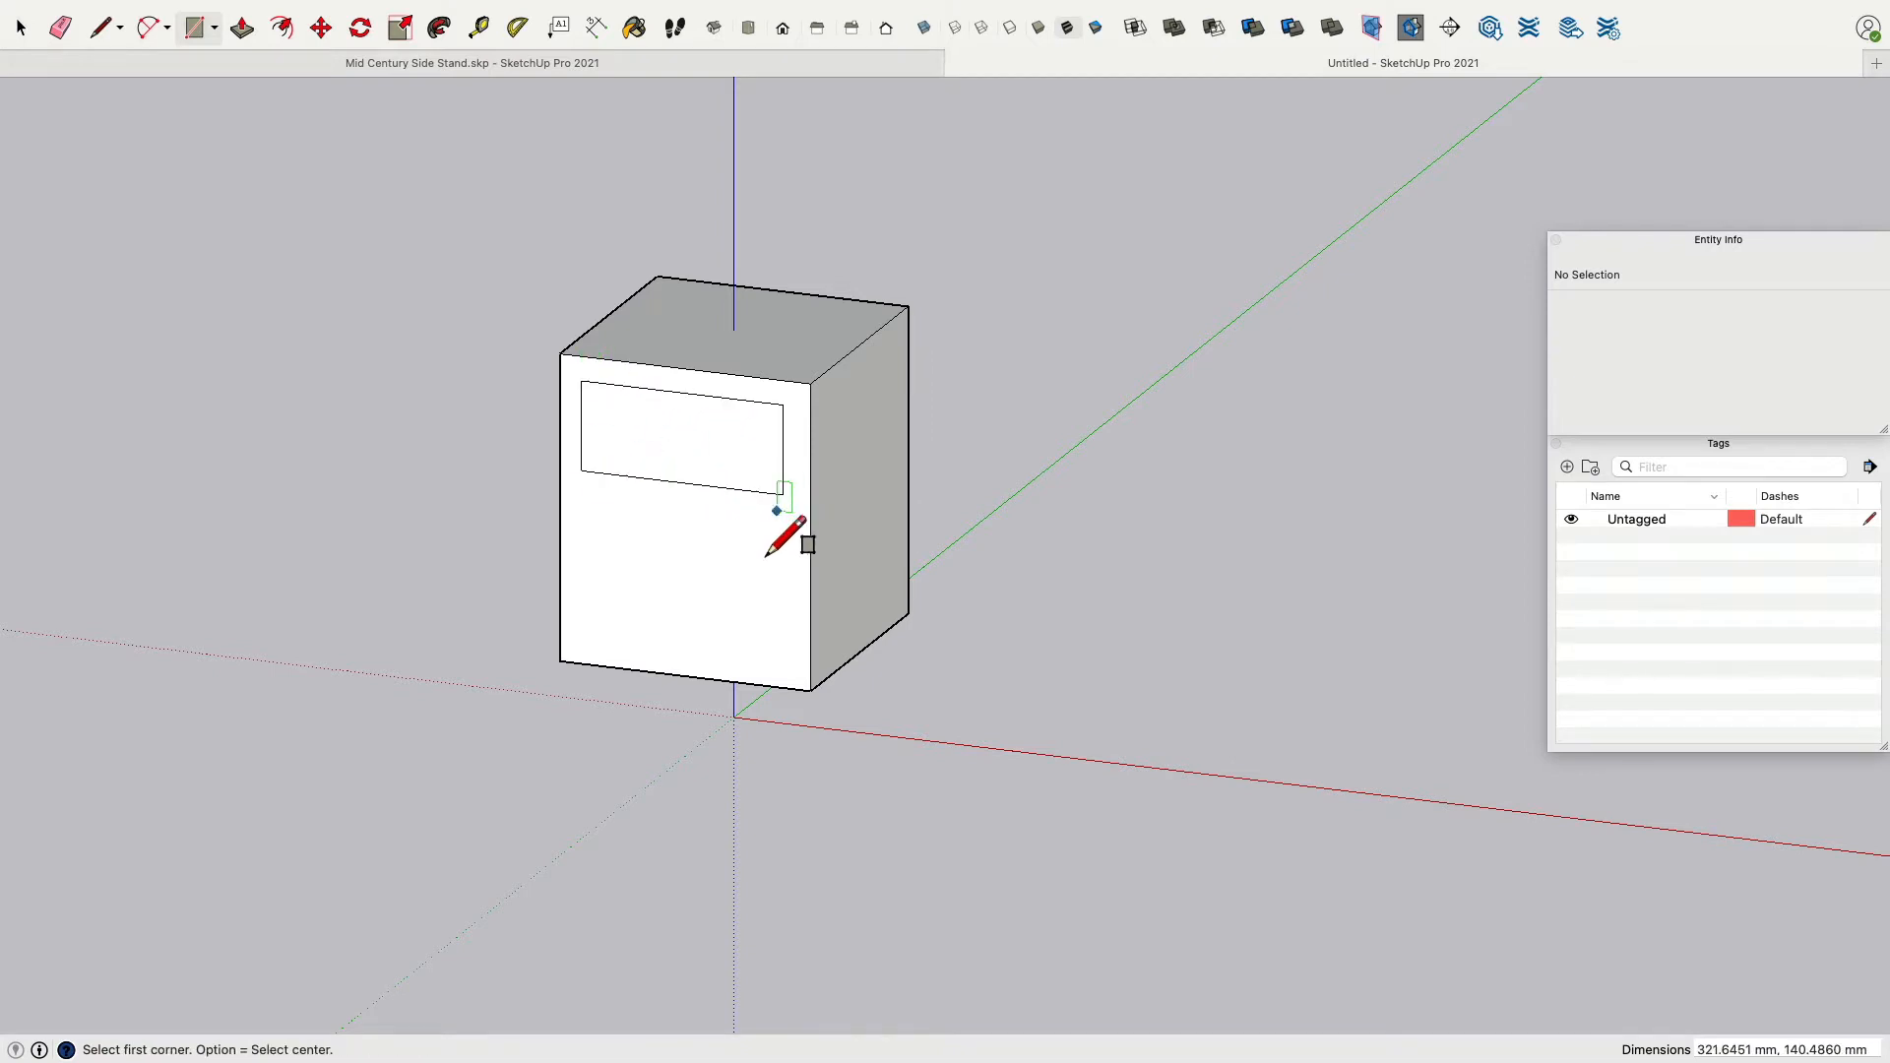
click(581, 500)
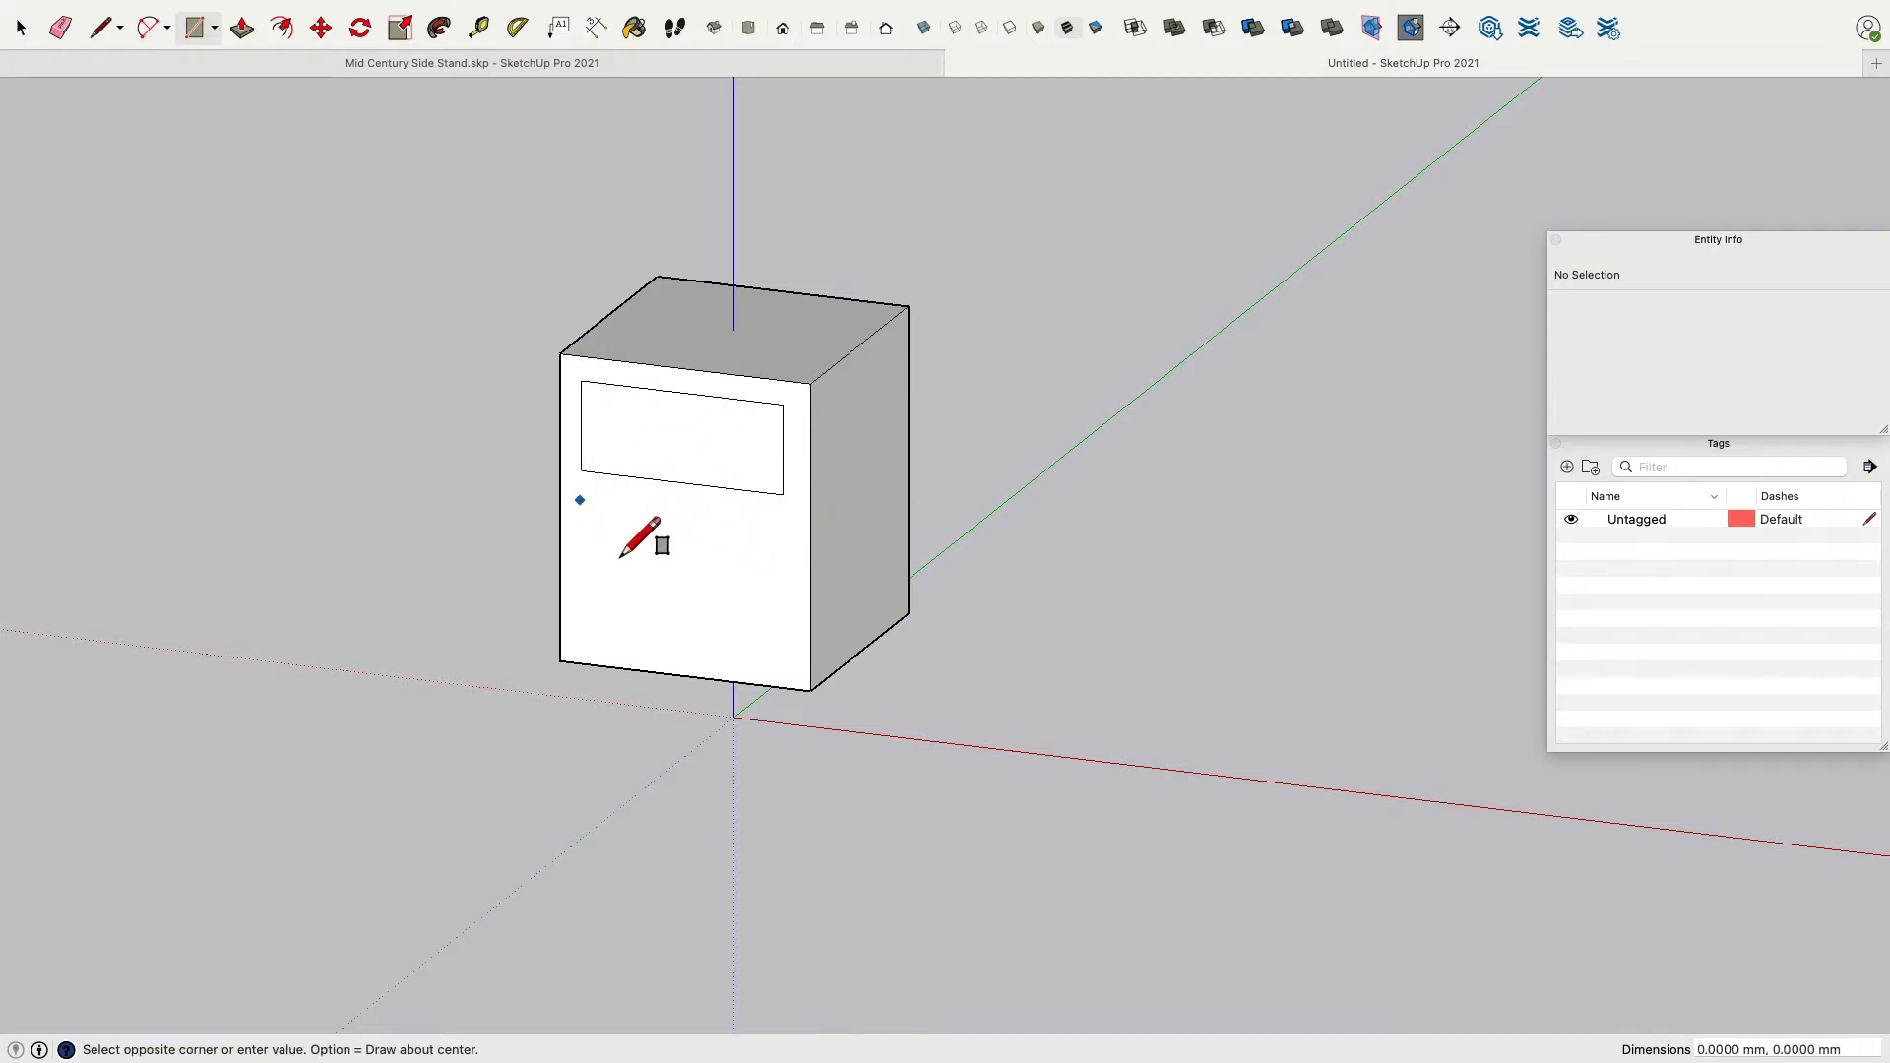
click(788, 671)
key(super+z)
key(super+z)
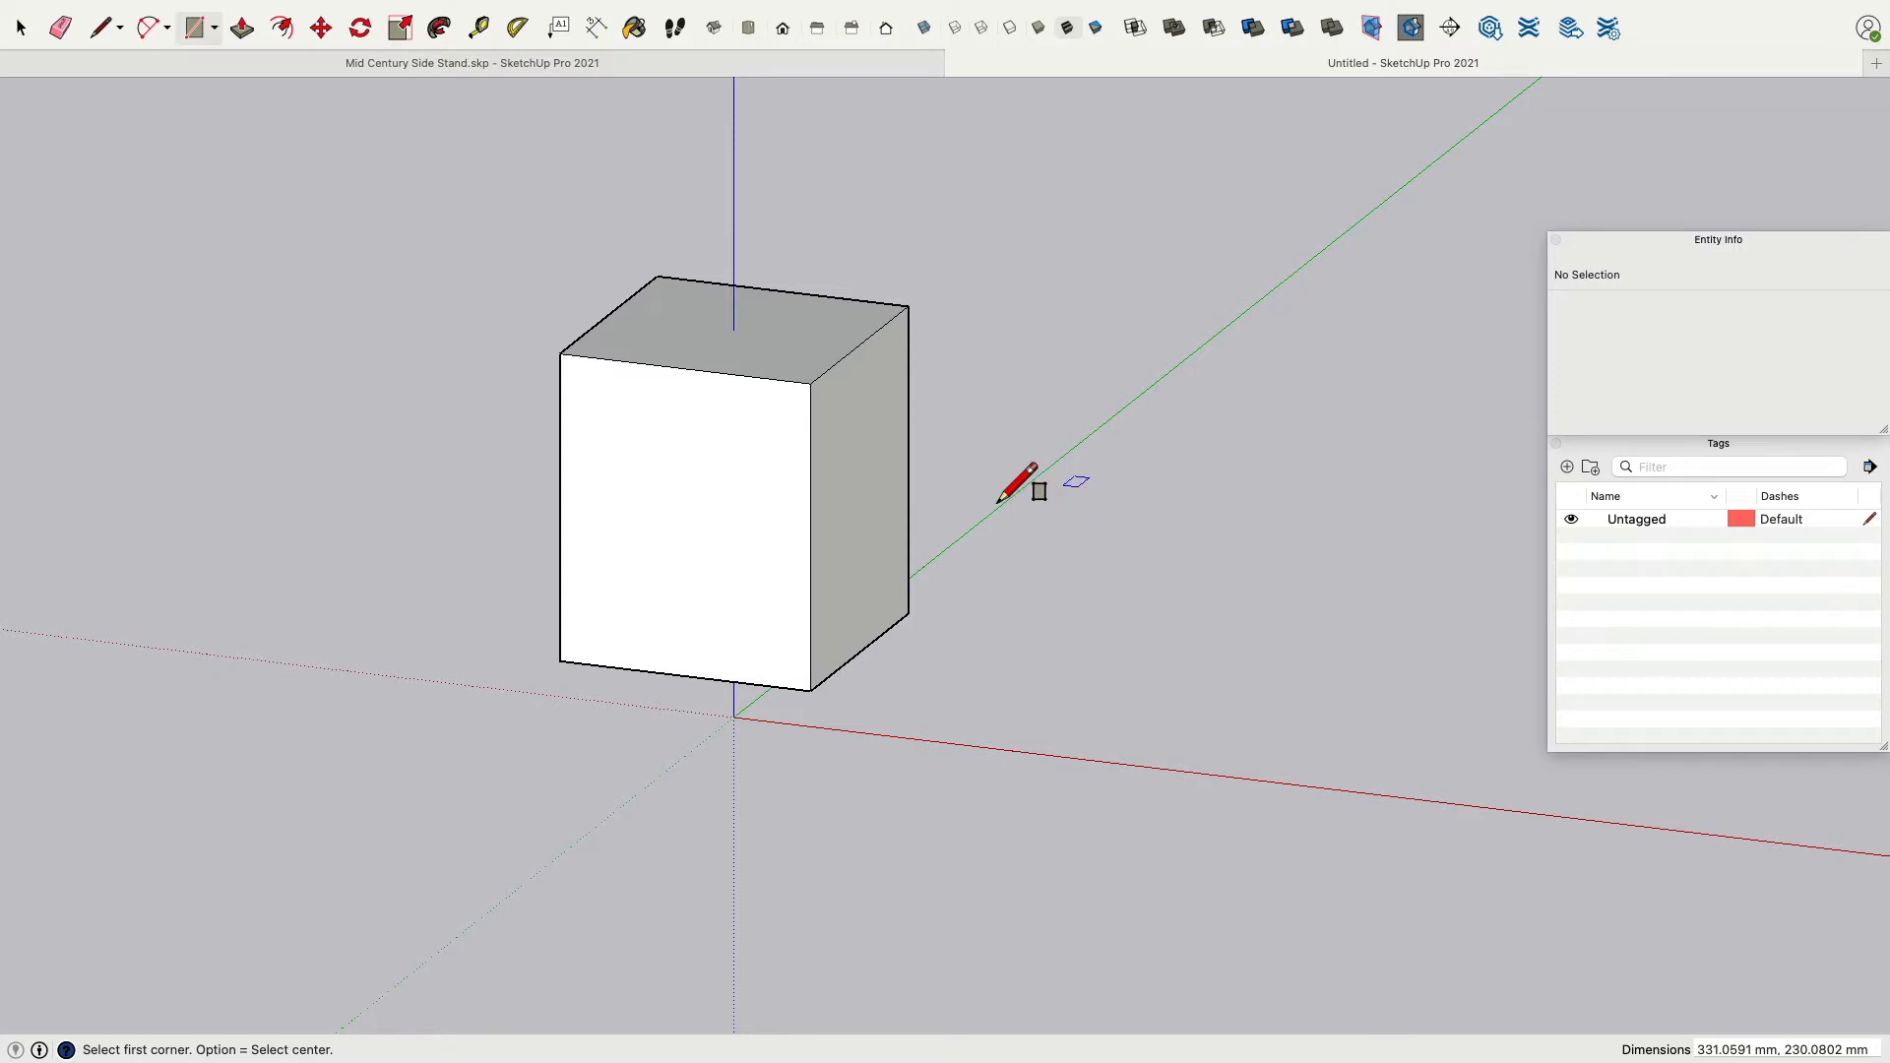
Draw a narrow strip about 351 by 54 mm and a panel about 352 by 325 mm on the box's front face.
click(578, 398)
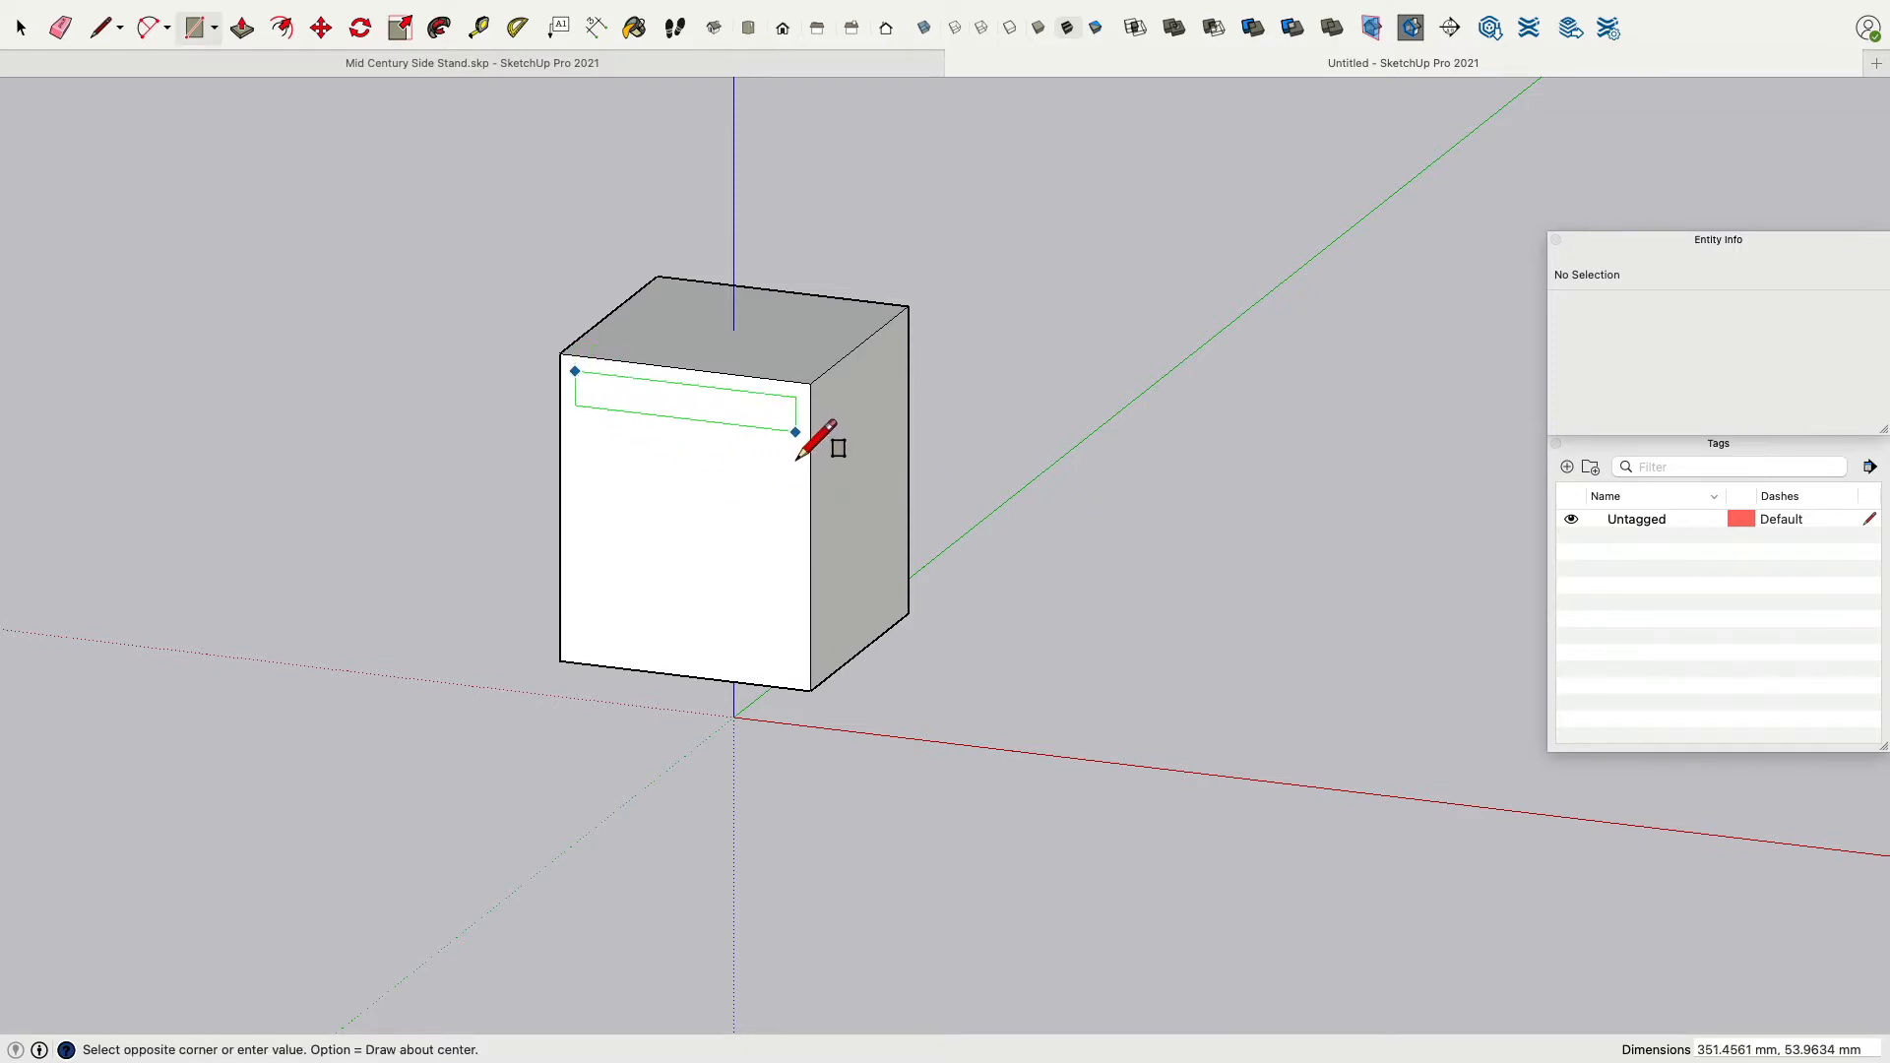
click(794, 430)
click(578, 425)
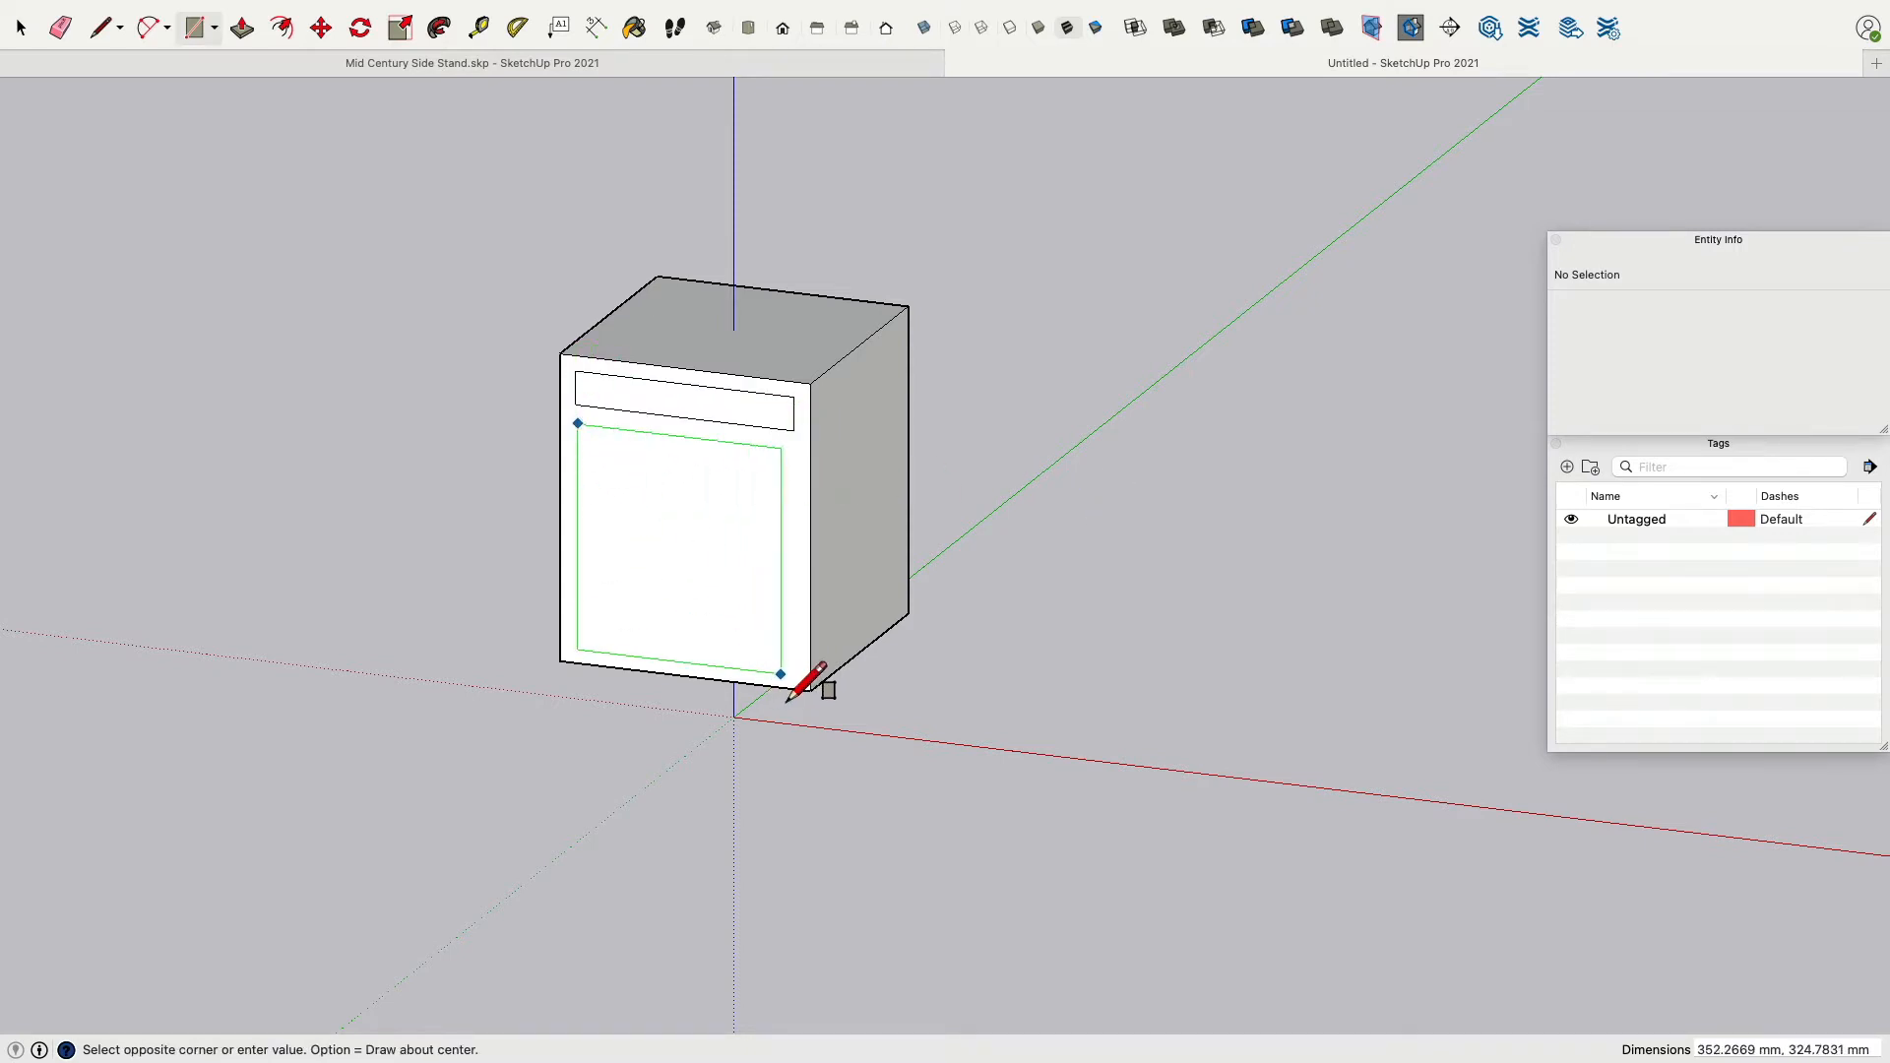
click(792, 673)
Push the strip and the panel into the box to cut two front openings.
middle_drag(1272, 320, 907, 436)
click(241, 27)
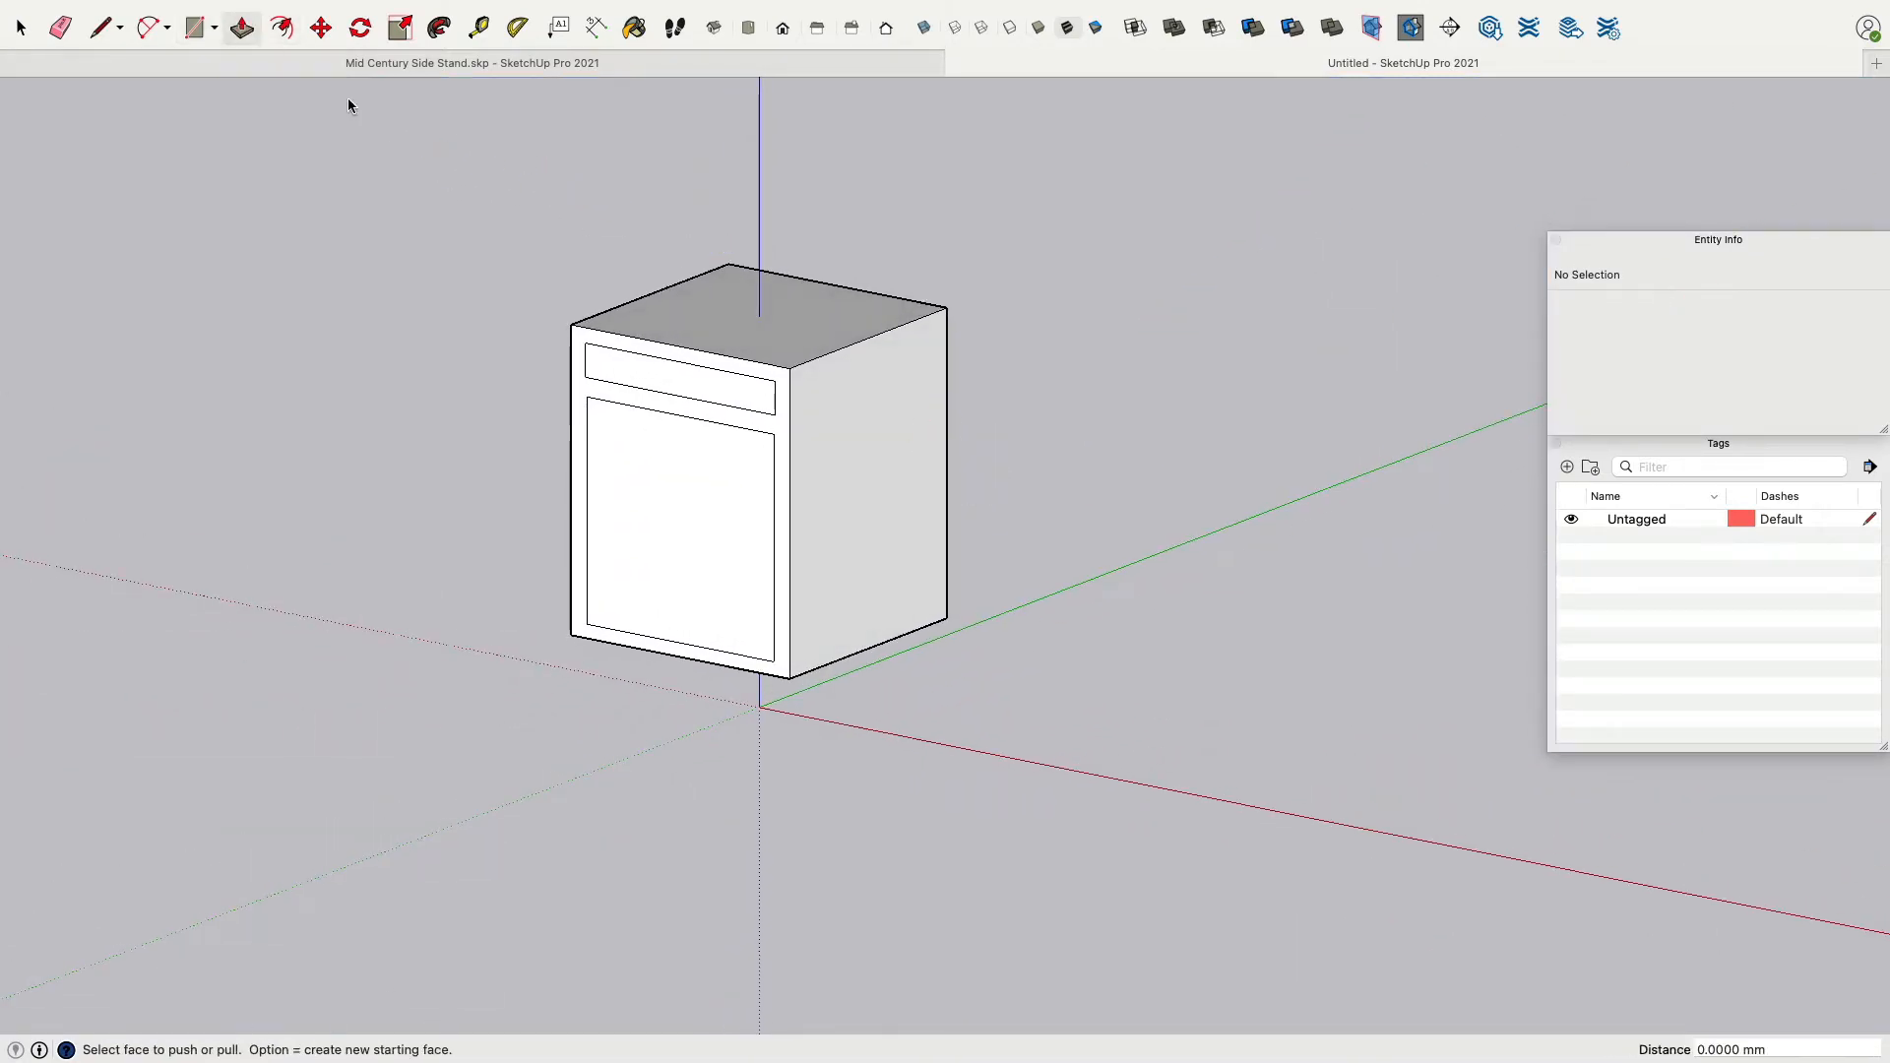
click(633, 388)
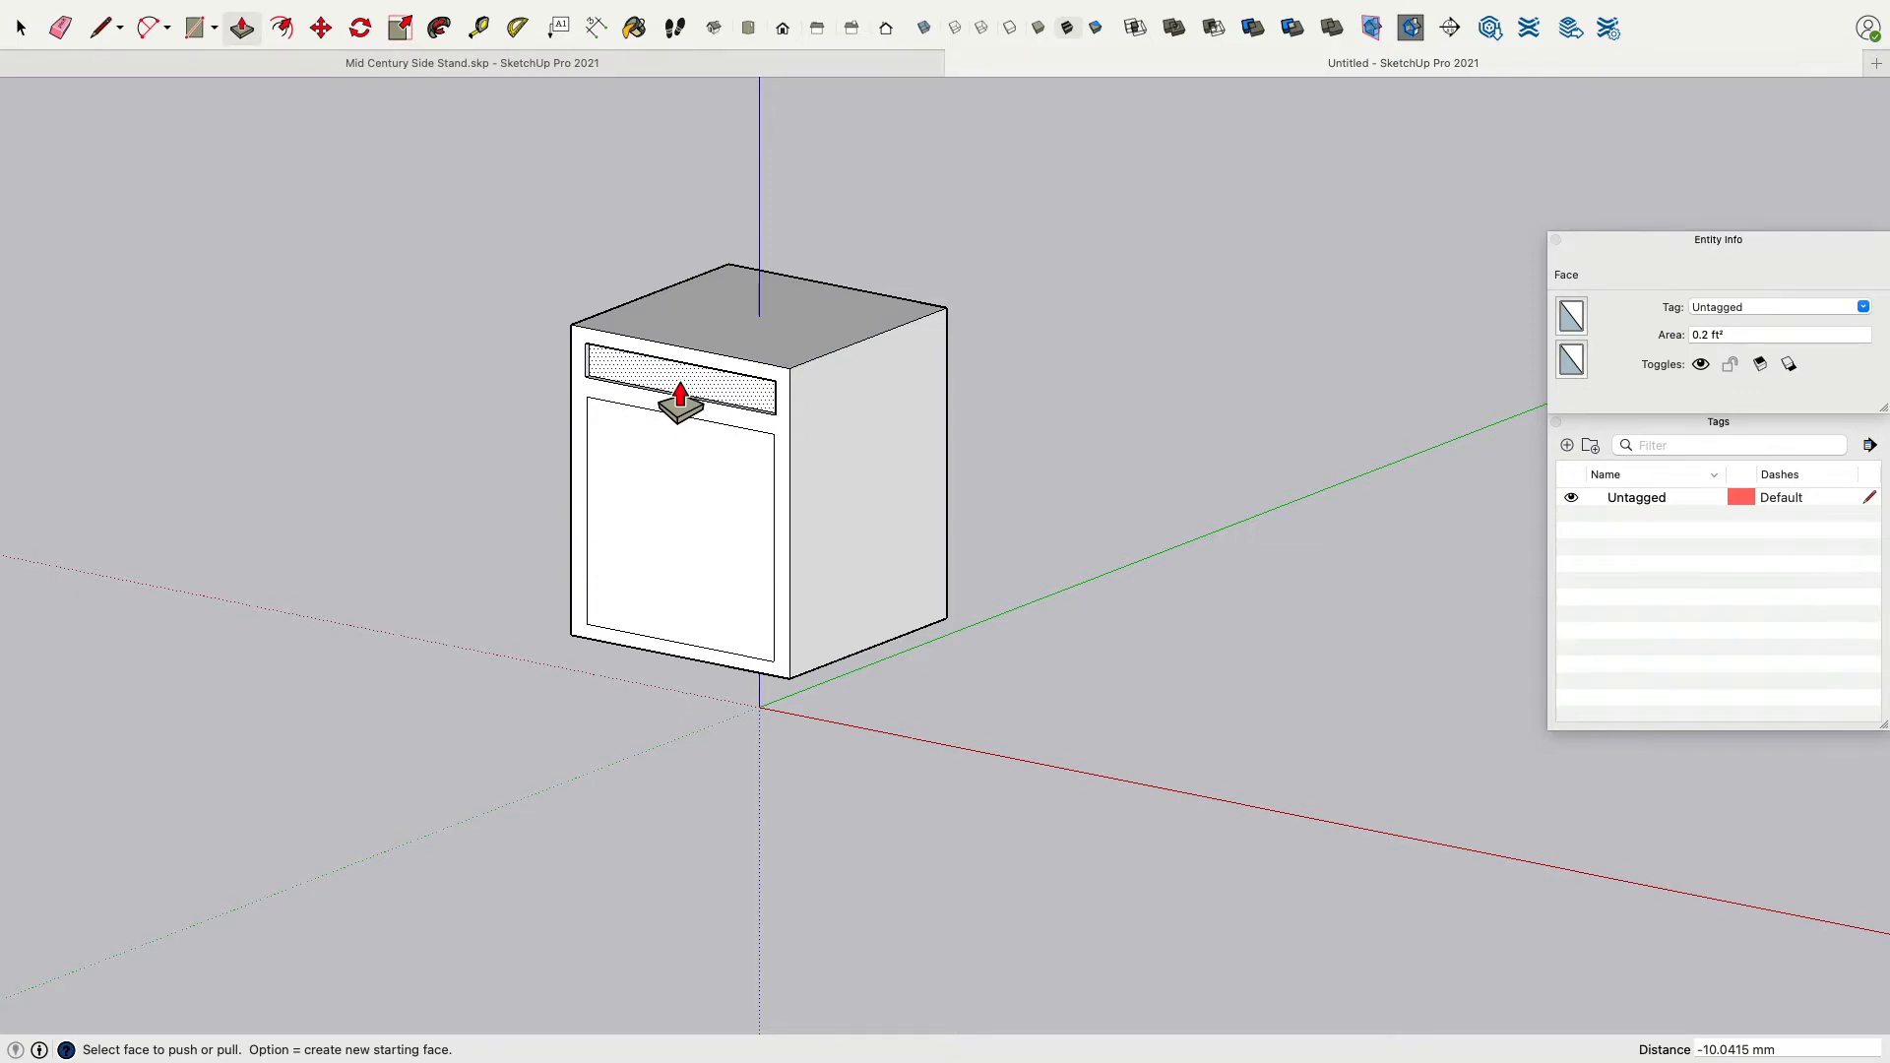
click(680, 404)
click(823, 380)
click(681, 540)
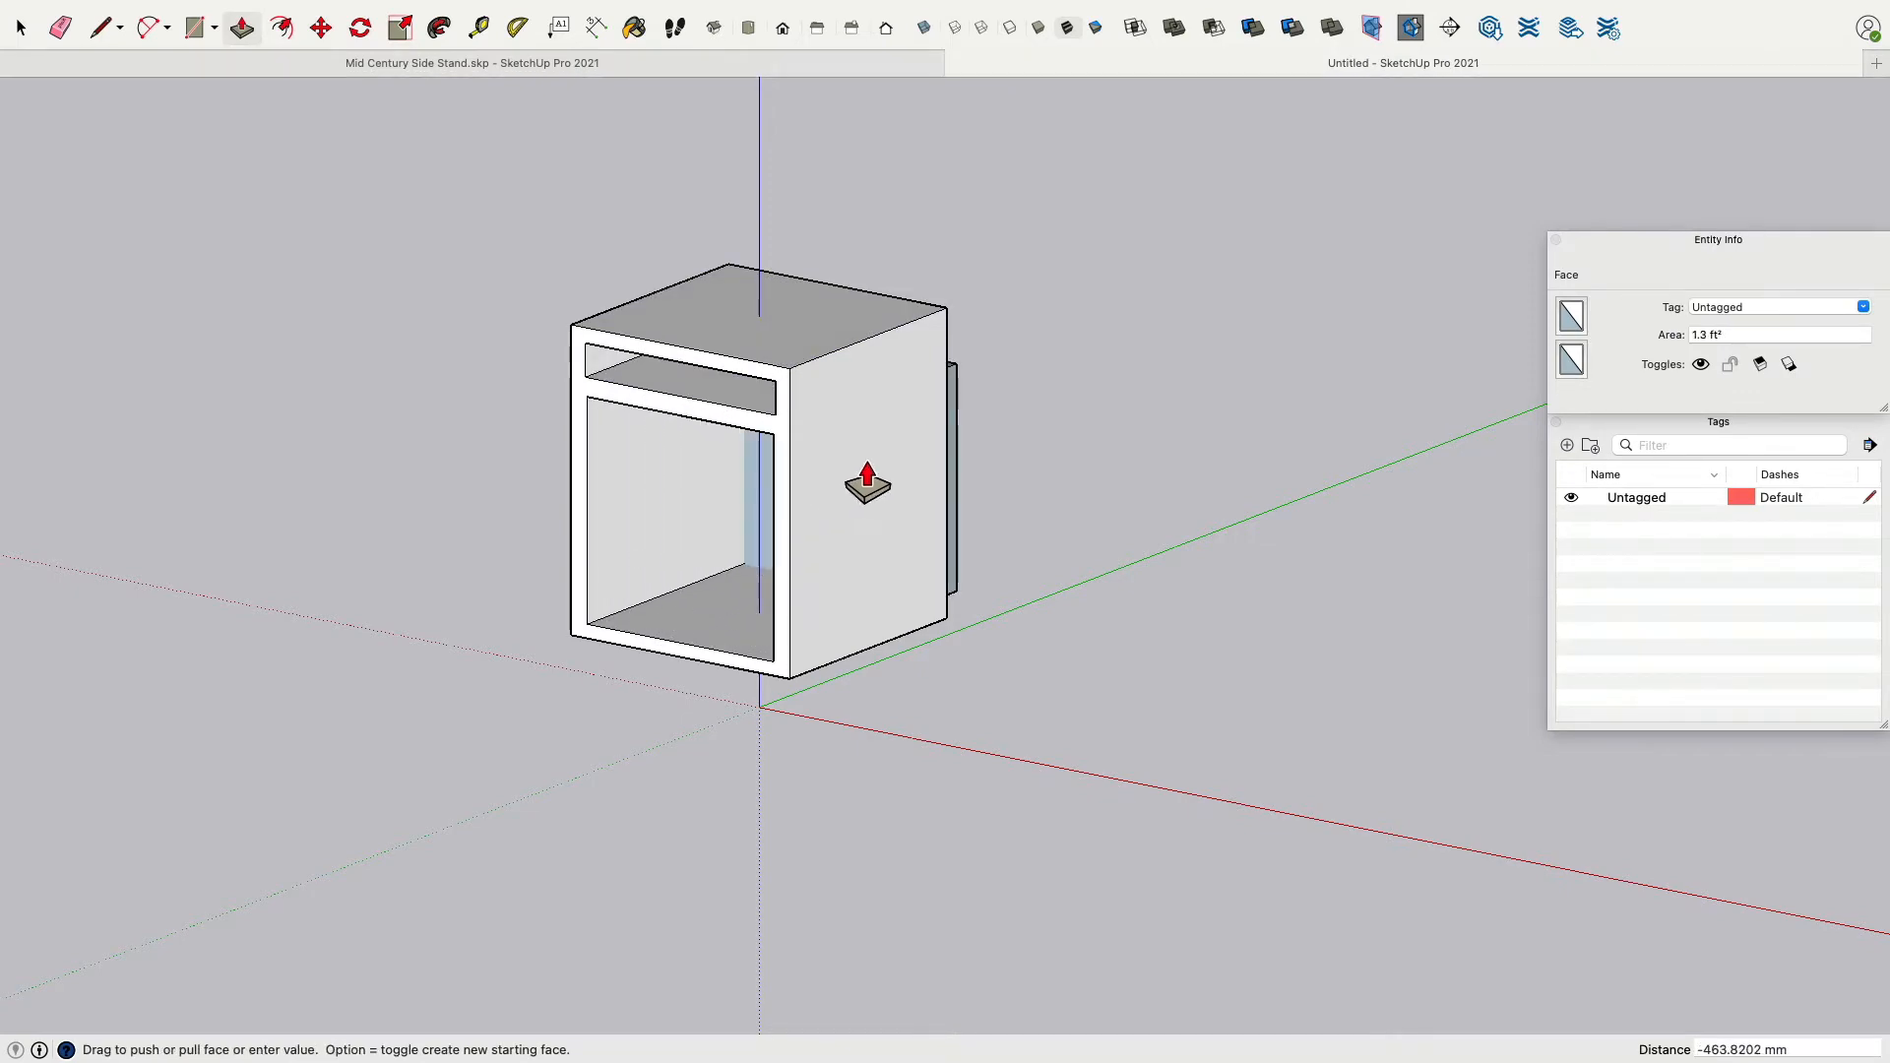
click(663, 645)
middle_drag(663, 646, 748, 591)
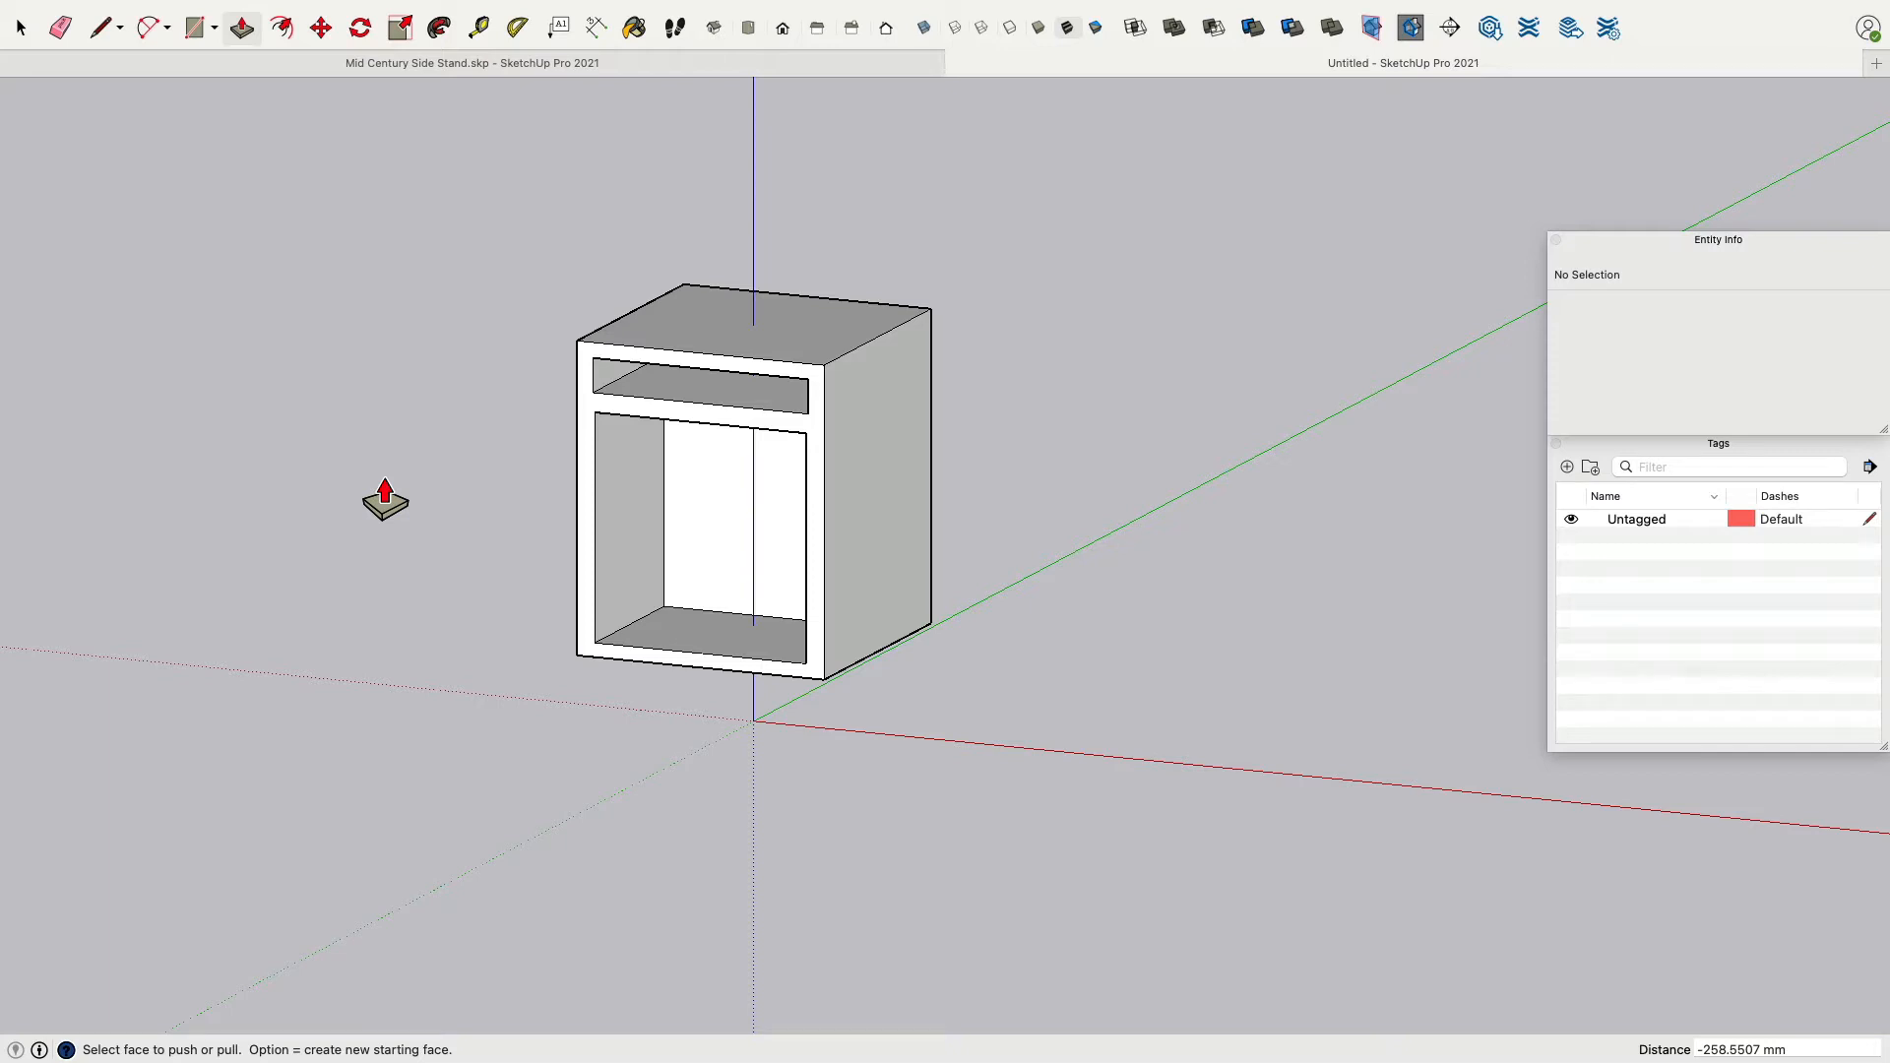
Push the lower opening's ceiling down about 129 mm and the upper opening's floor down about 128 mm, forming two equal compartments.
click(321, 28)
middle_drag(578, 624, 618, 273)
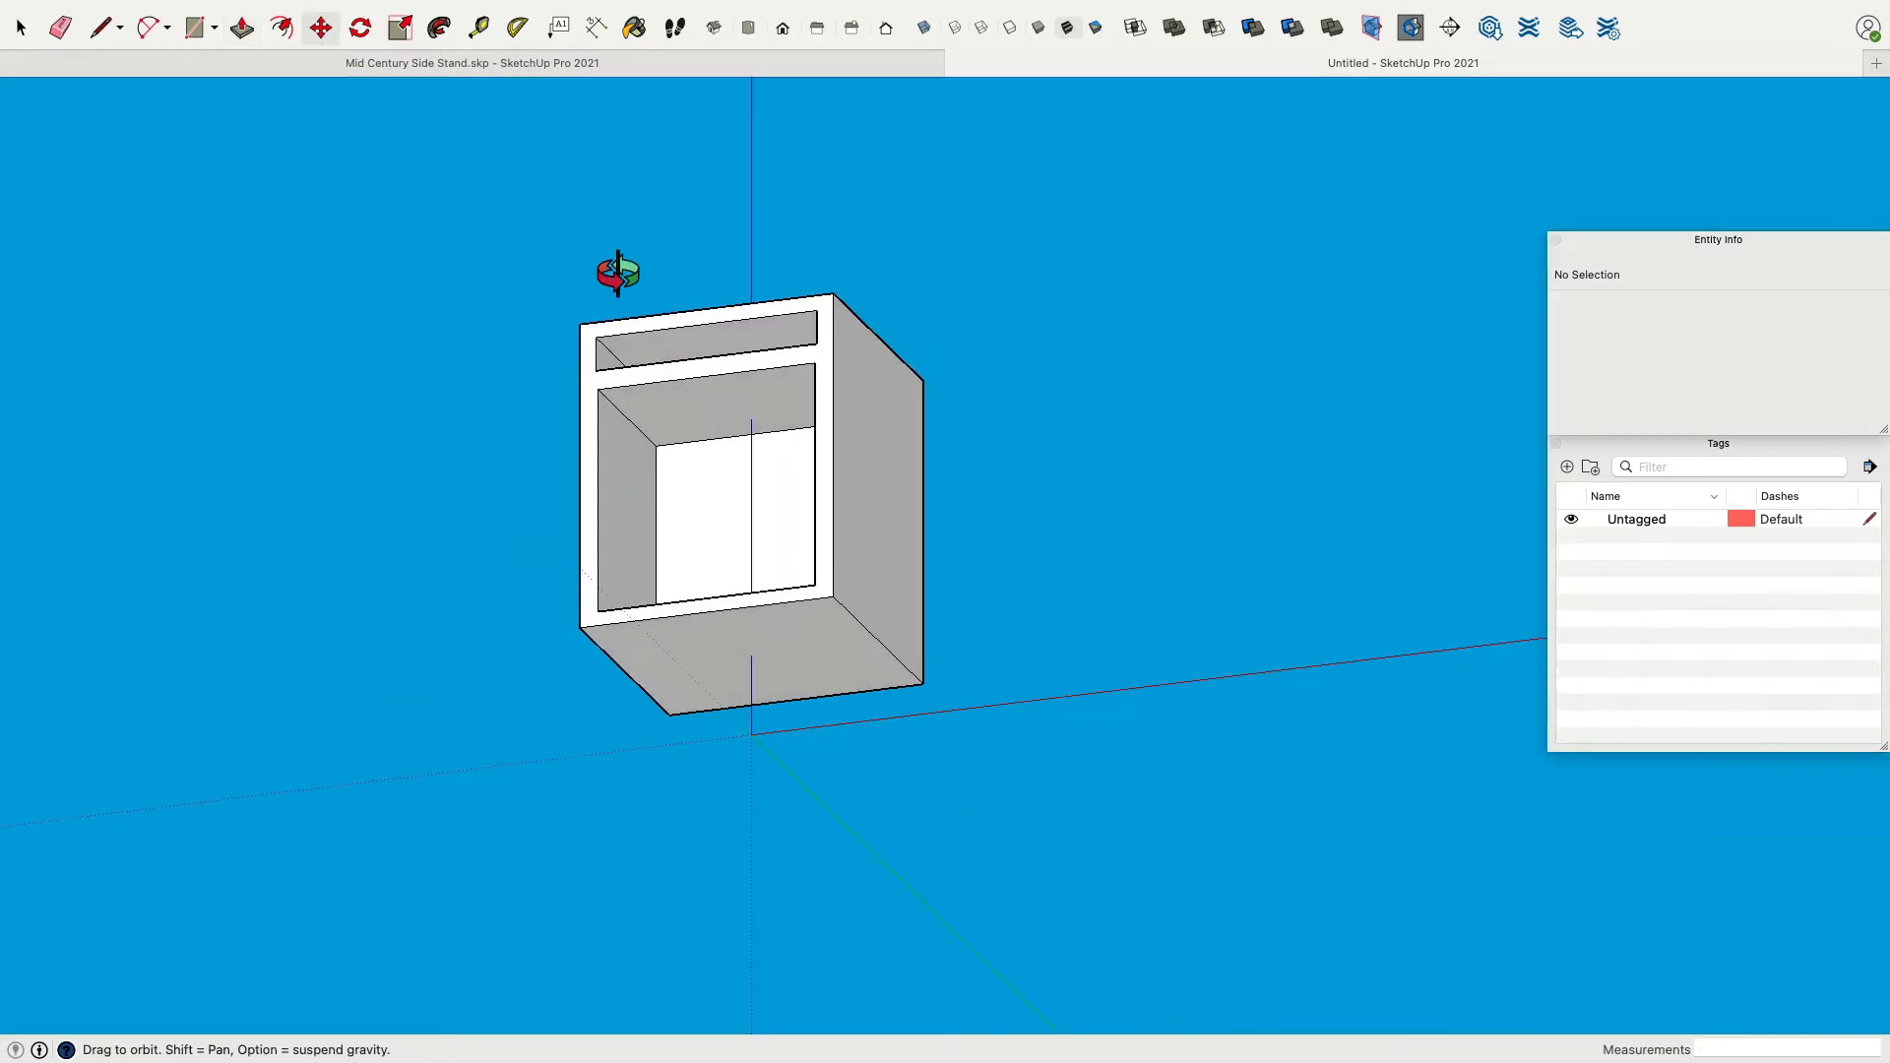
click(241, 28)
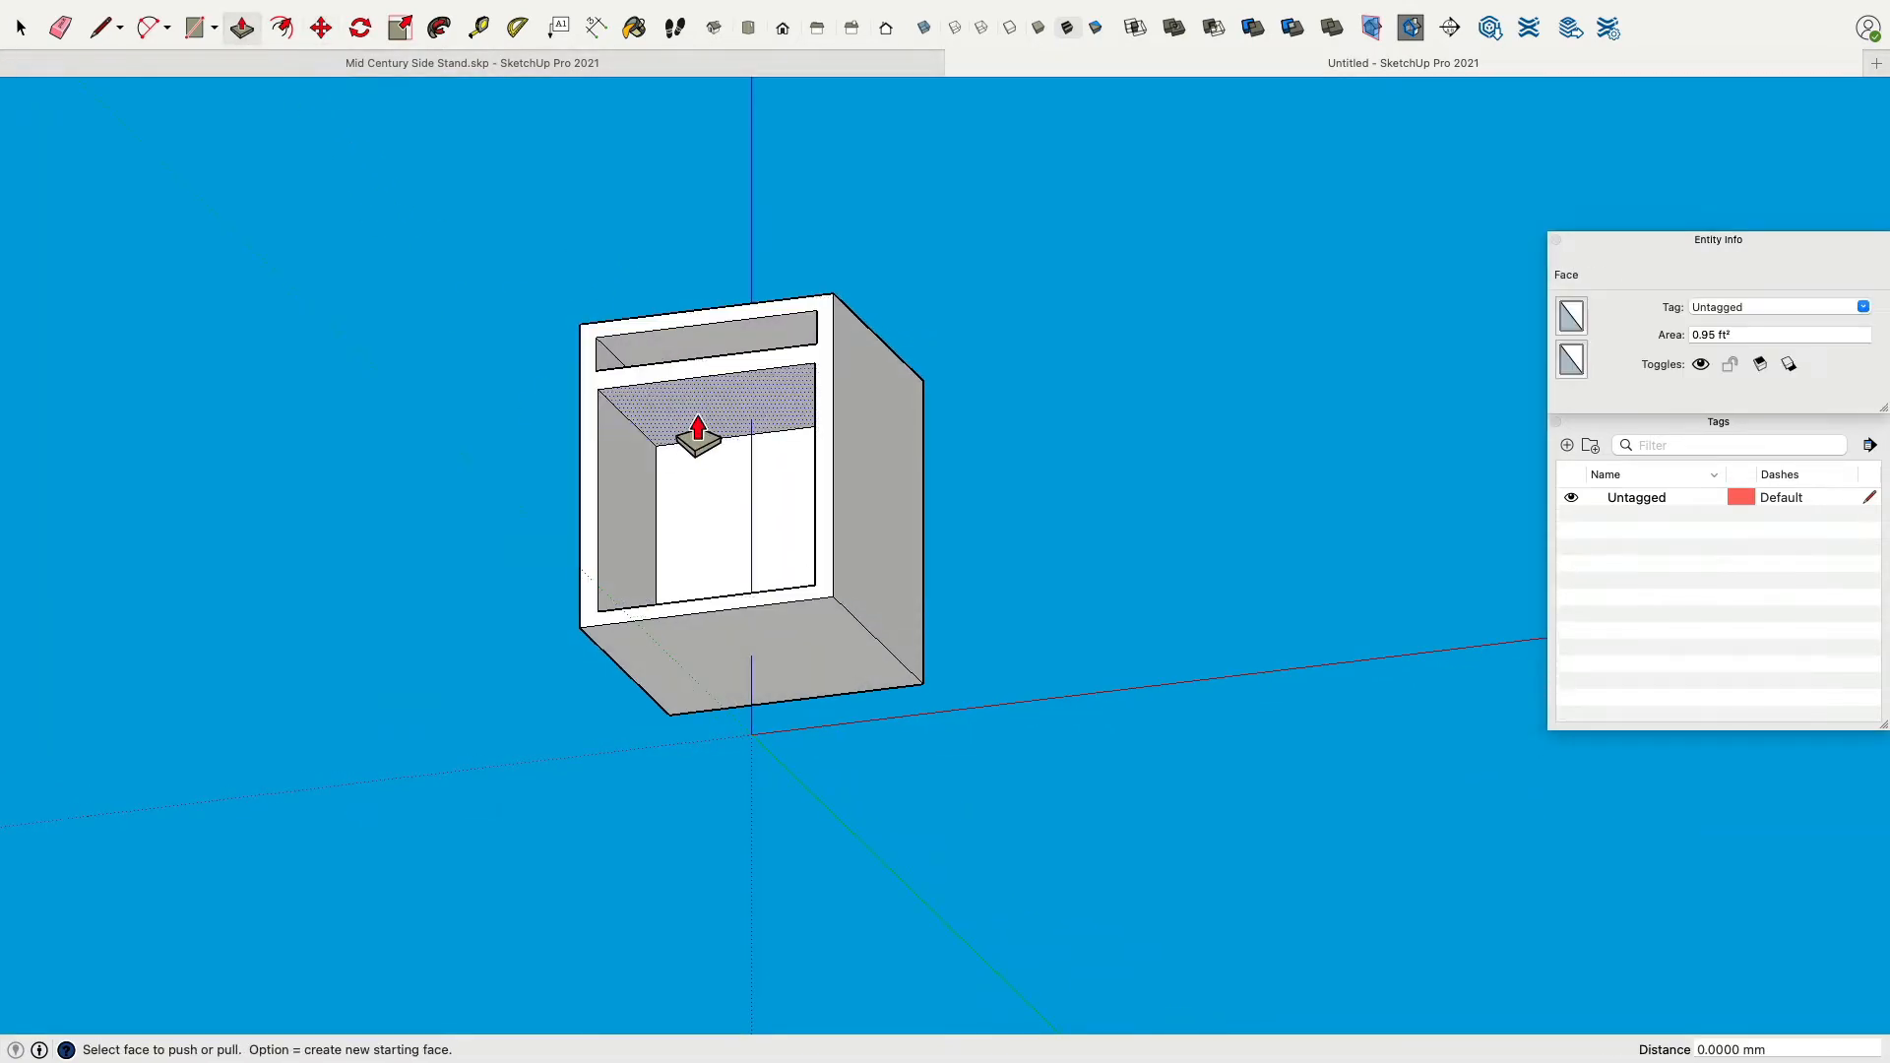
drag(698, 433, 697, 464)
mouse_move(697, 463)
middle_down()
mouse_move(697, 689)
mouse_move(716, 434)
middle_up()
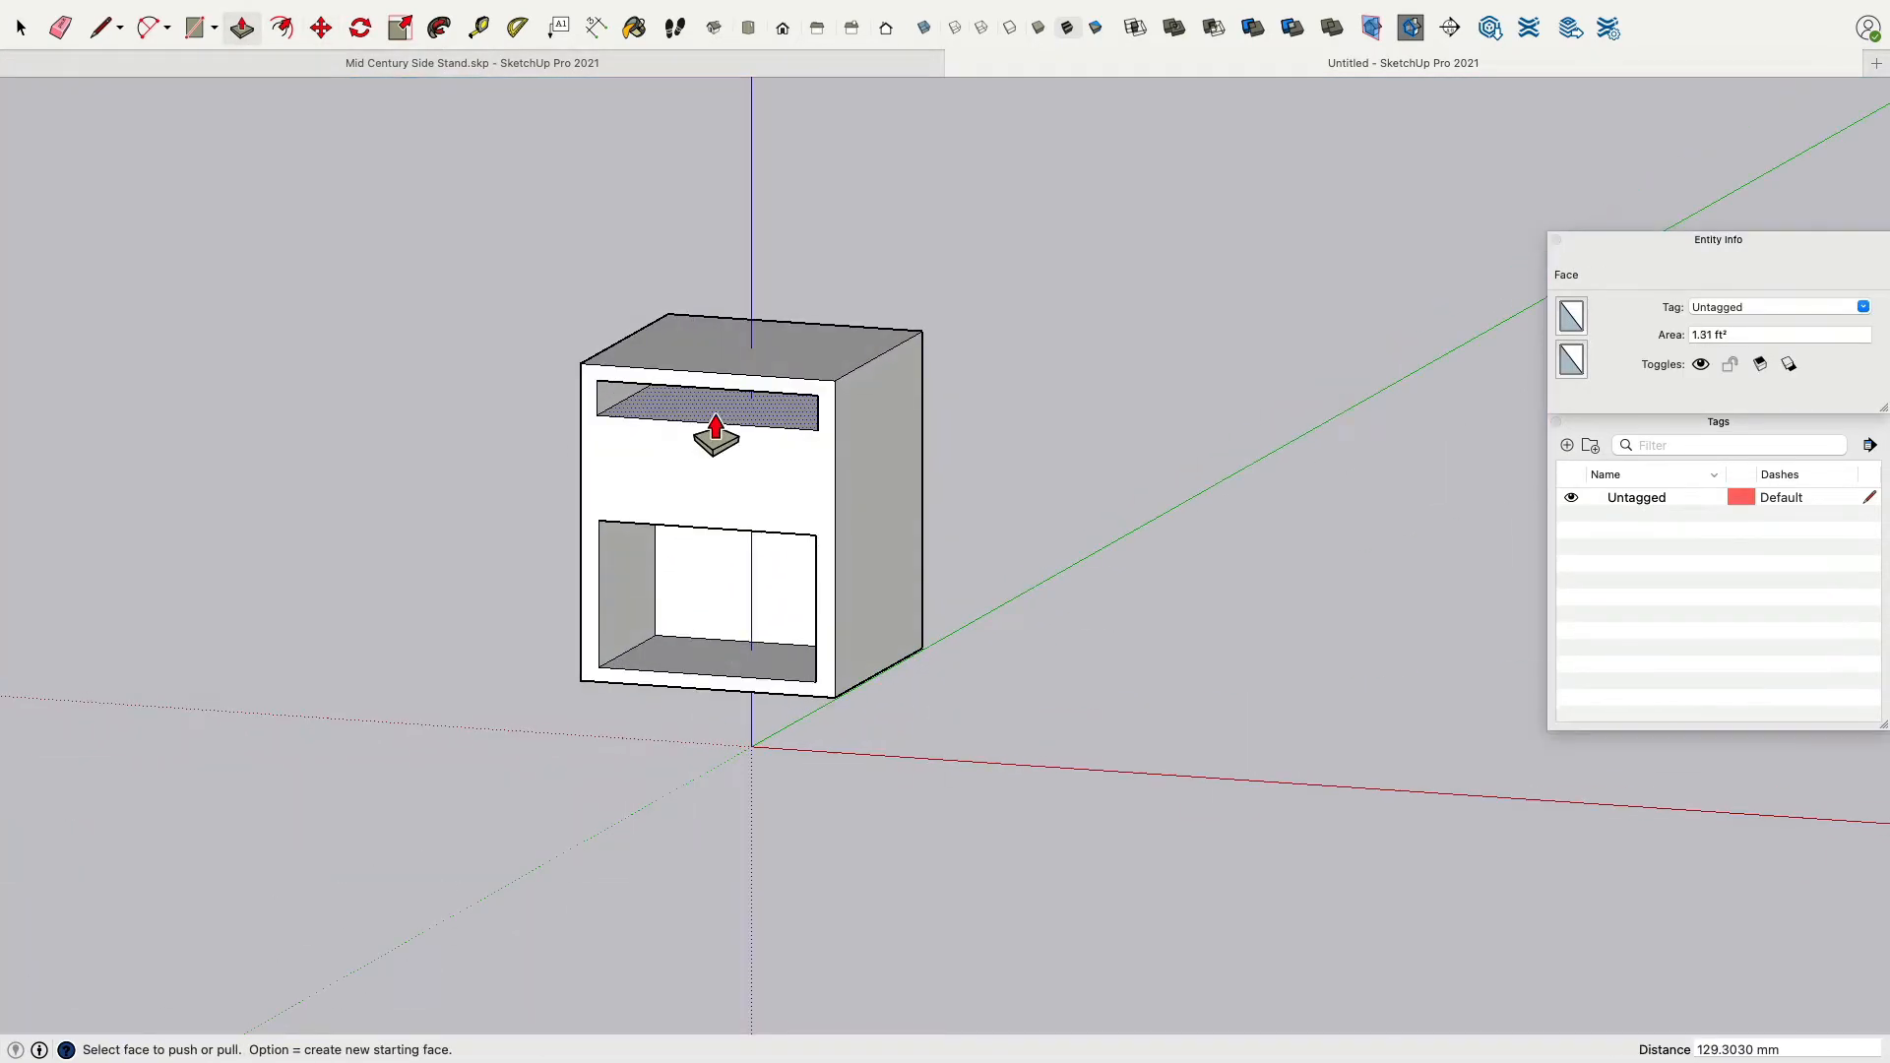
drag(715, 438, 718, 515)
middle_drag(718, 515, 489, 541)
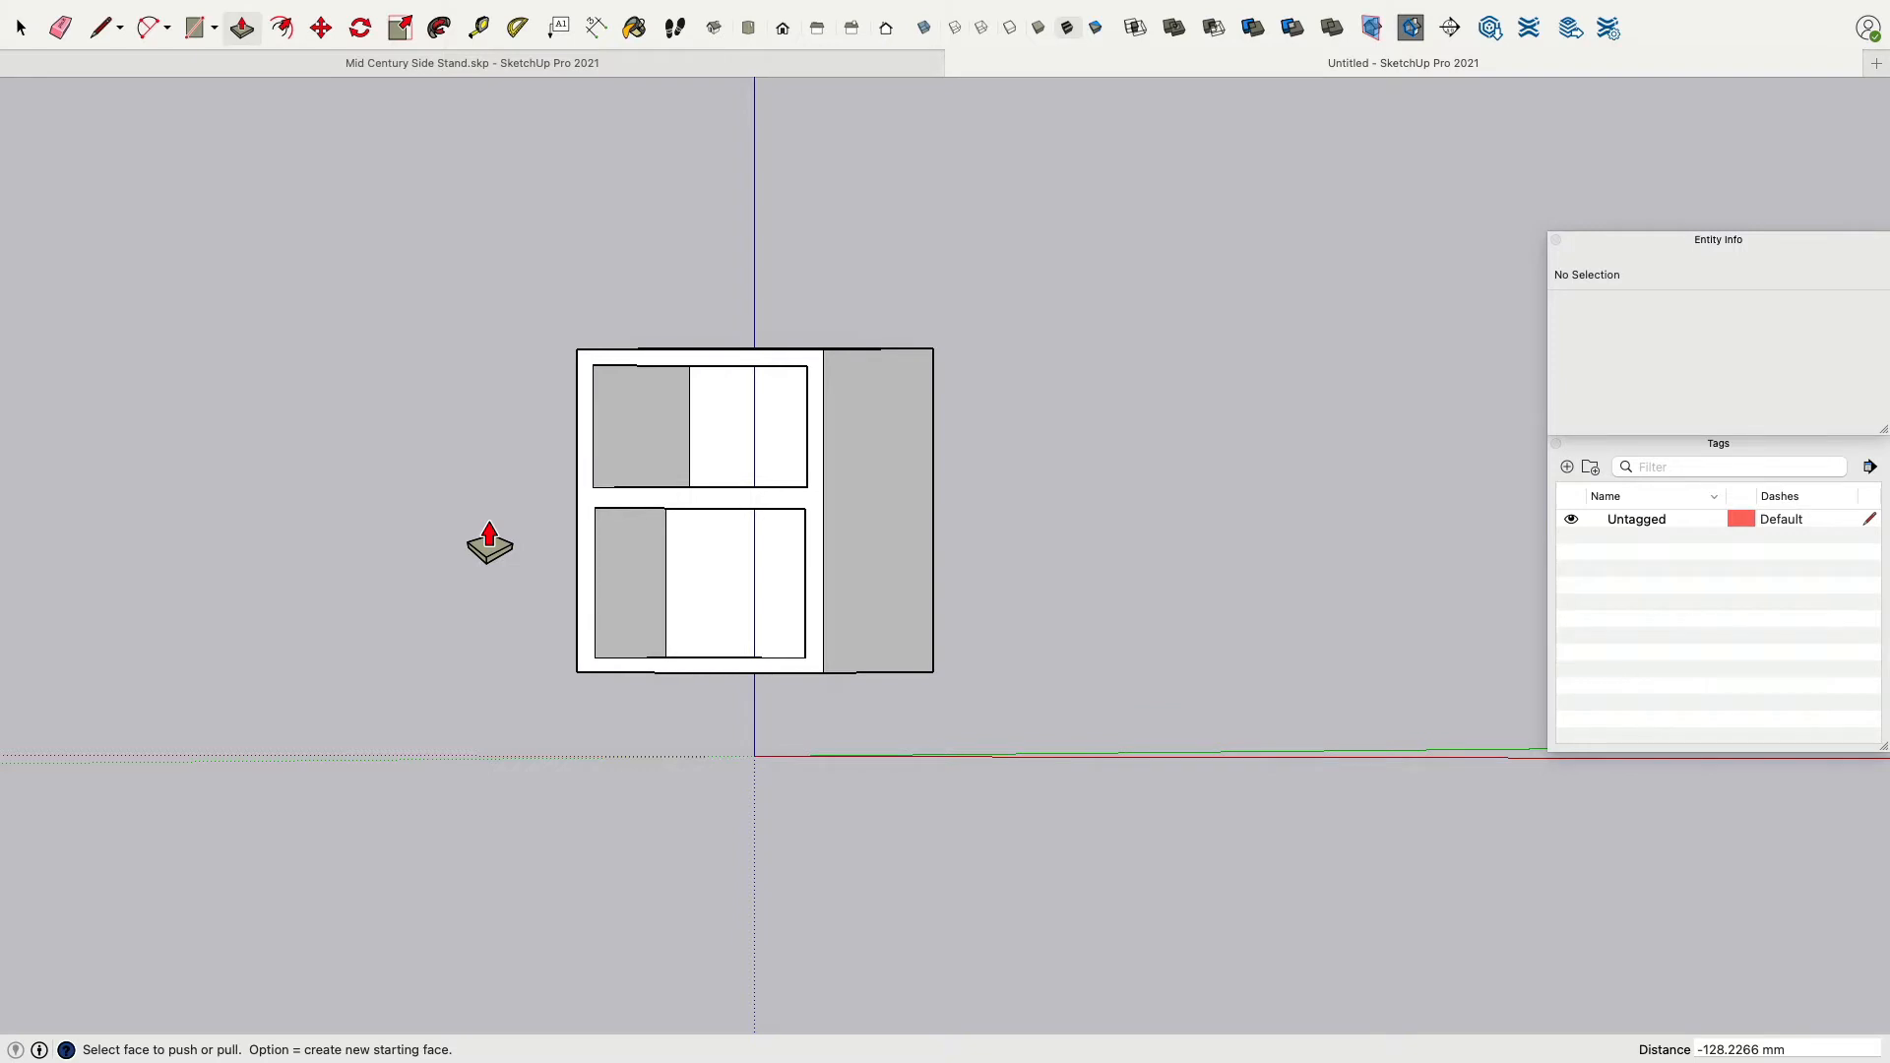
middle_drag(490, 540, 730, 579)
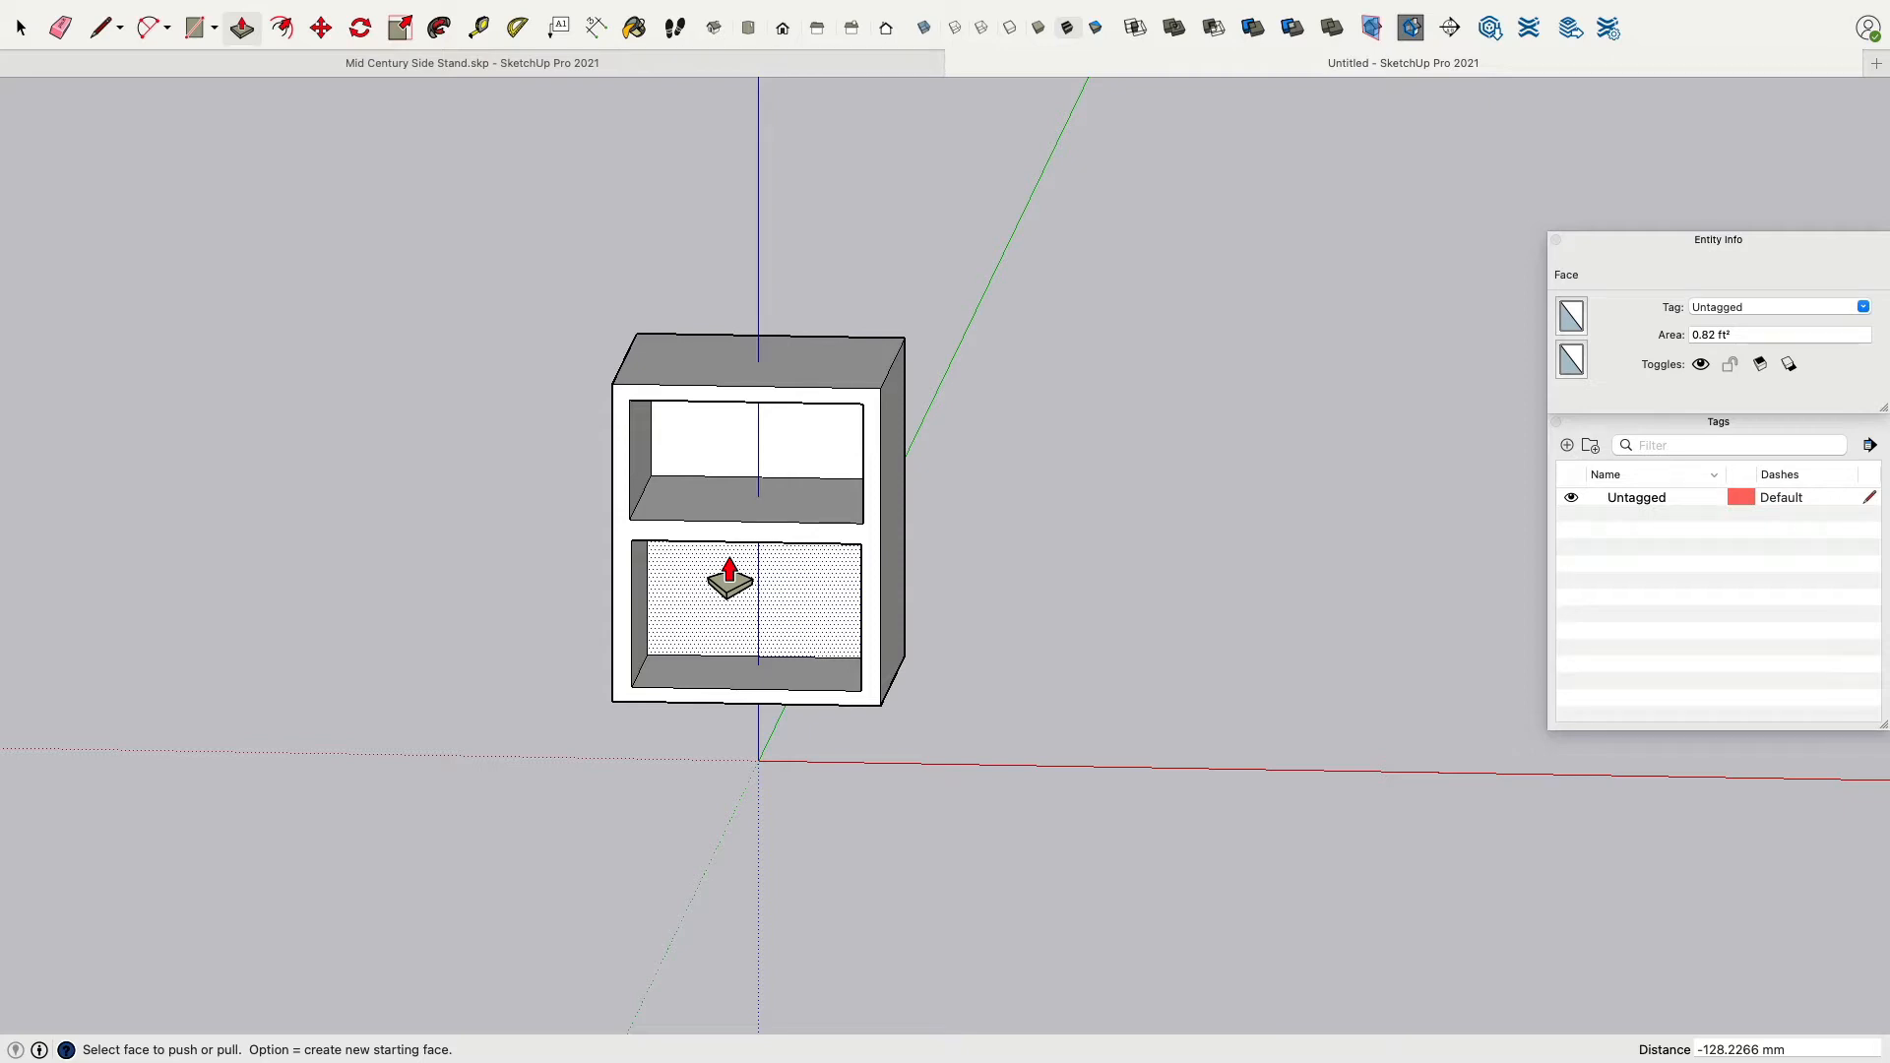
Copy the whole cabinet about 595 mm to the side.
click(21, 29)
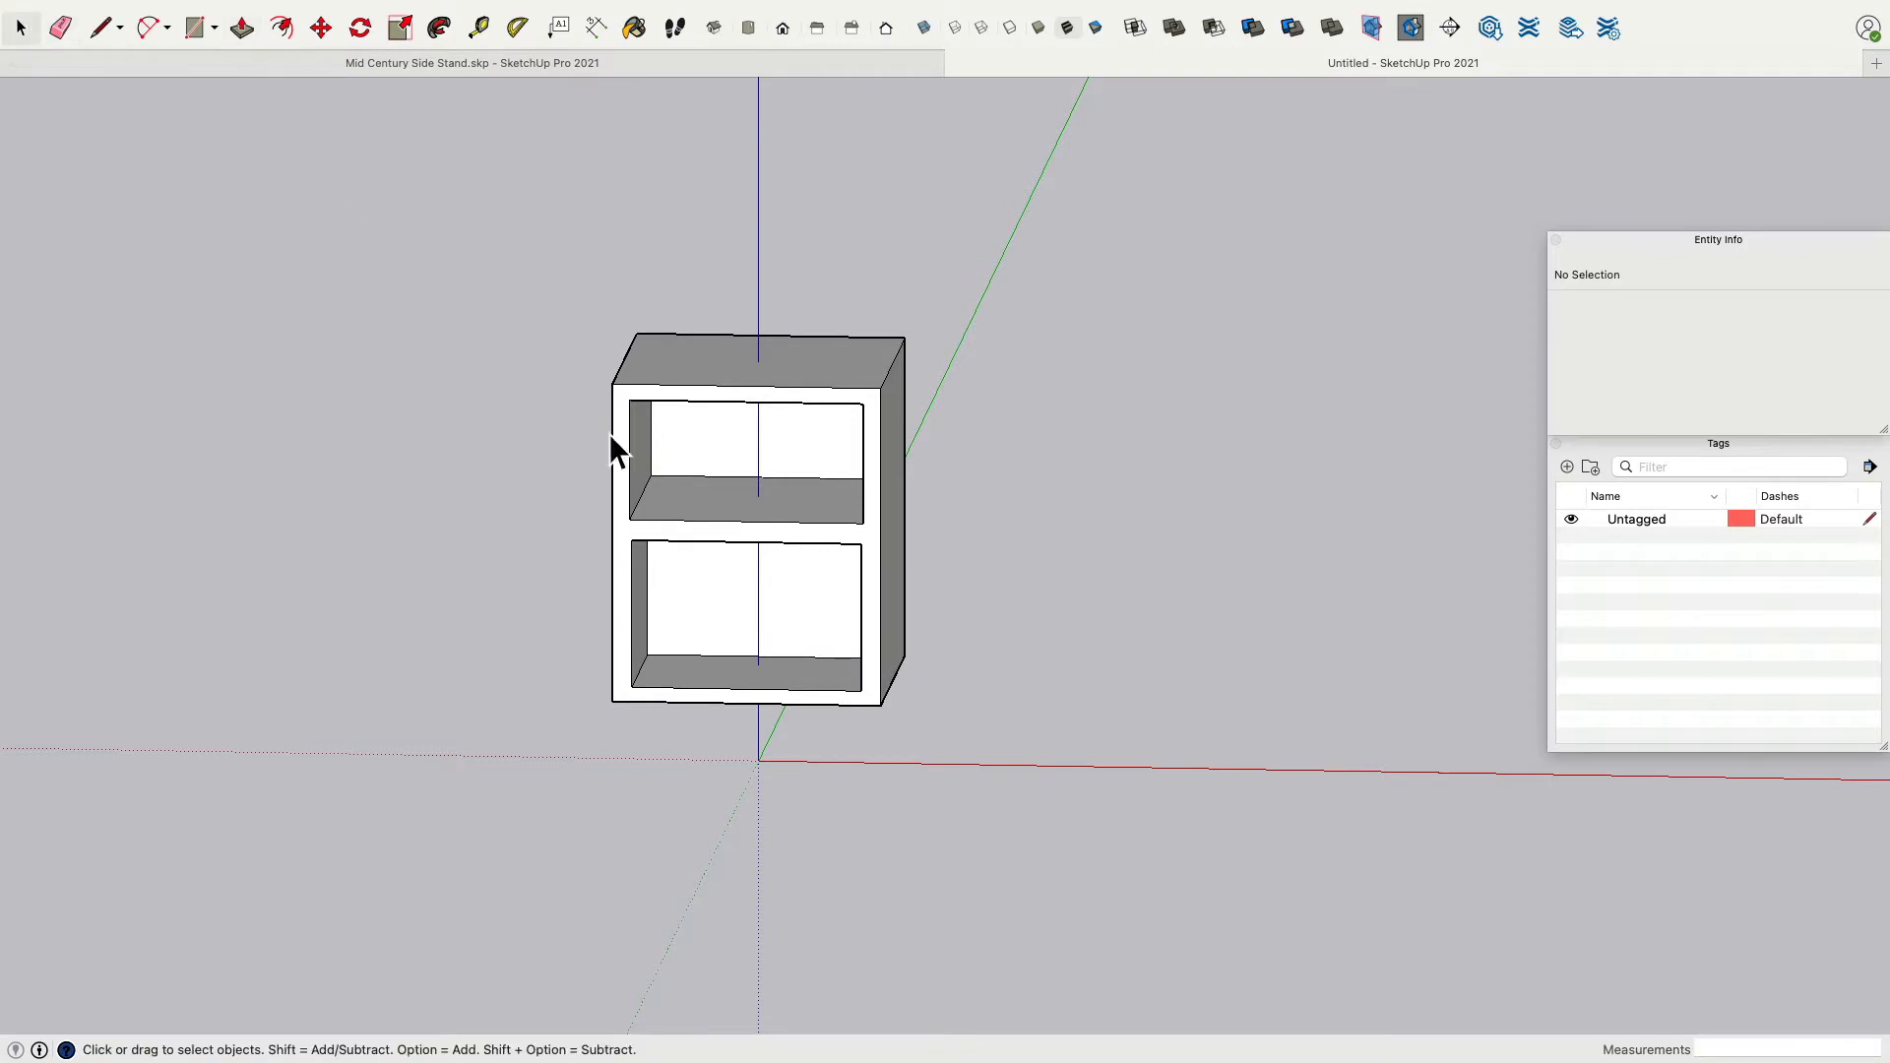
triple_click(722, 489)
key(m)
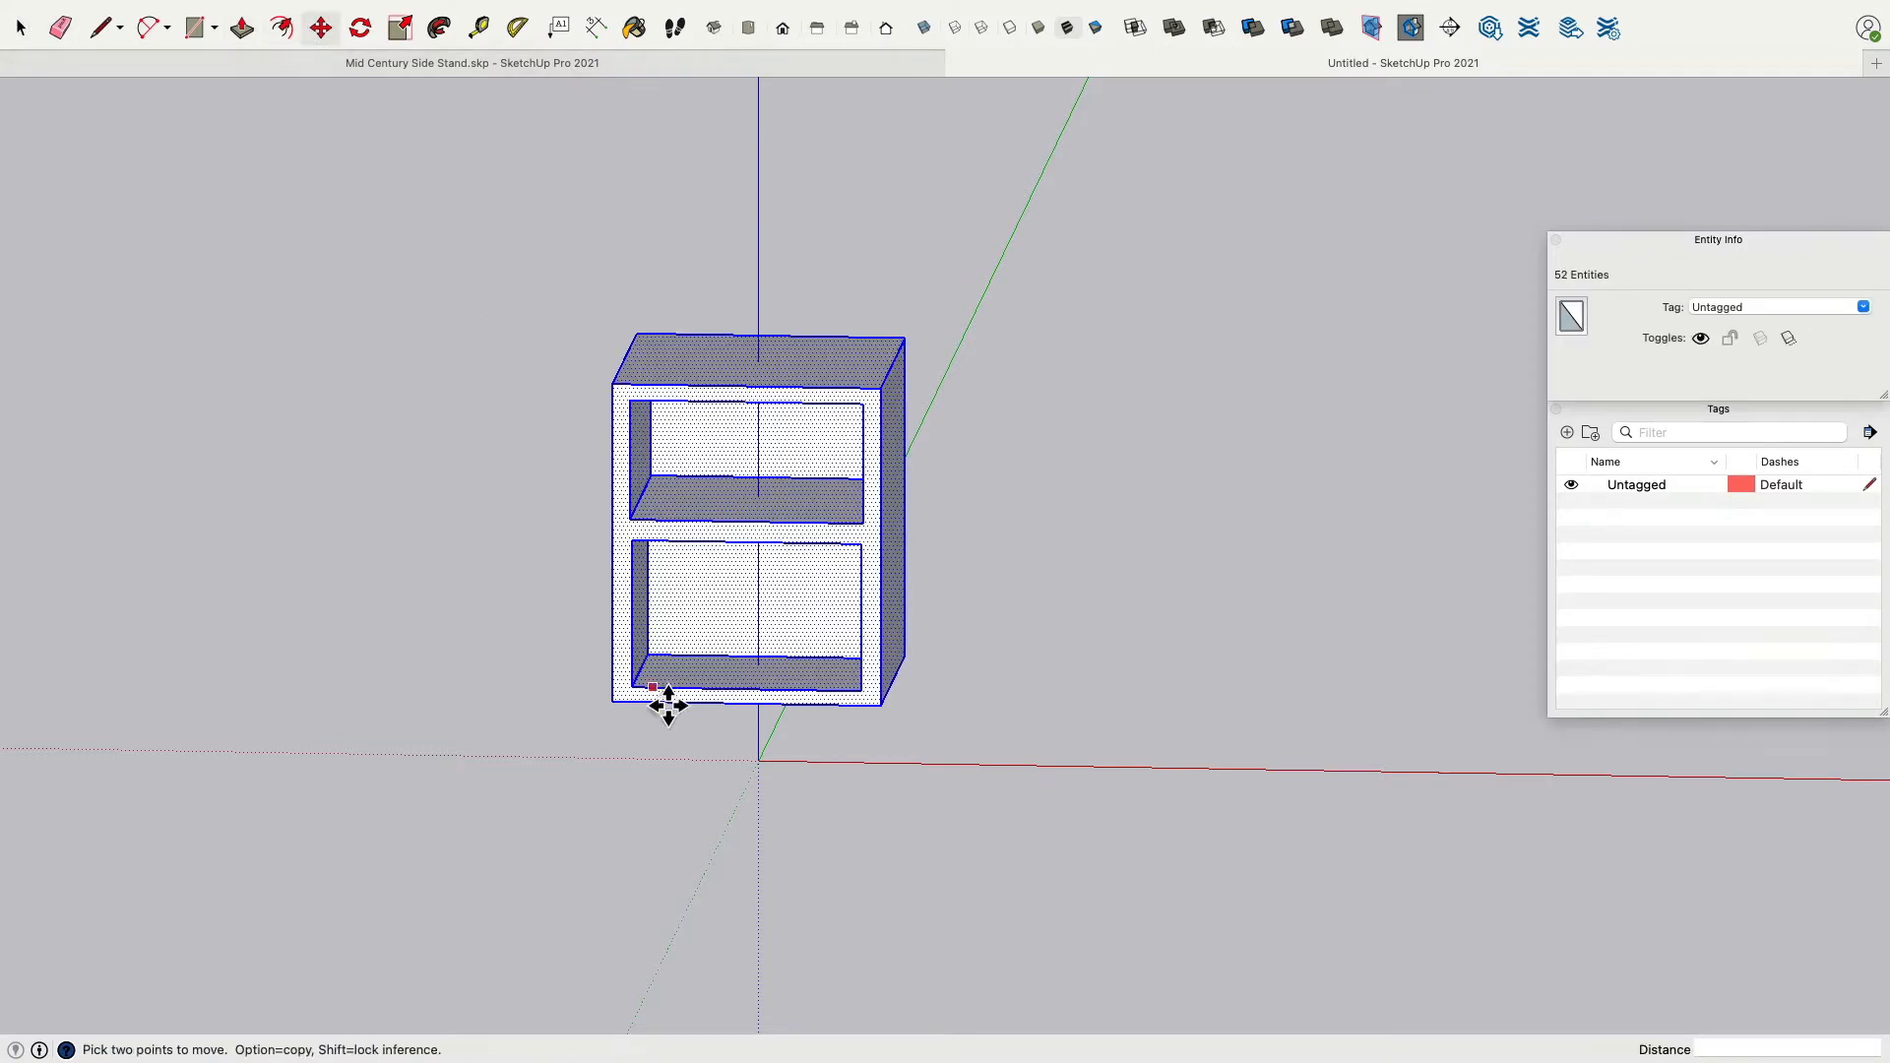
click(635, 714)
key(alt)
click(1051, 686)
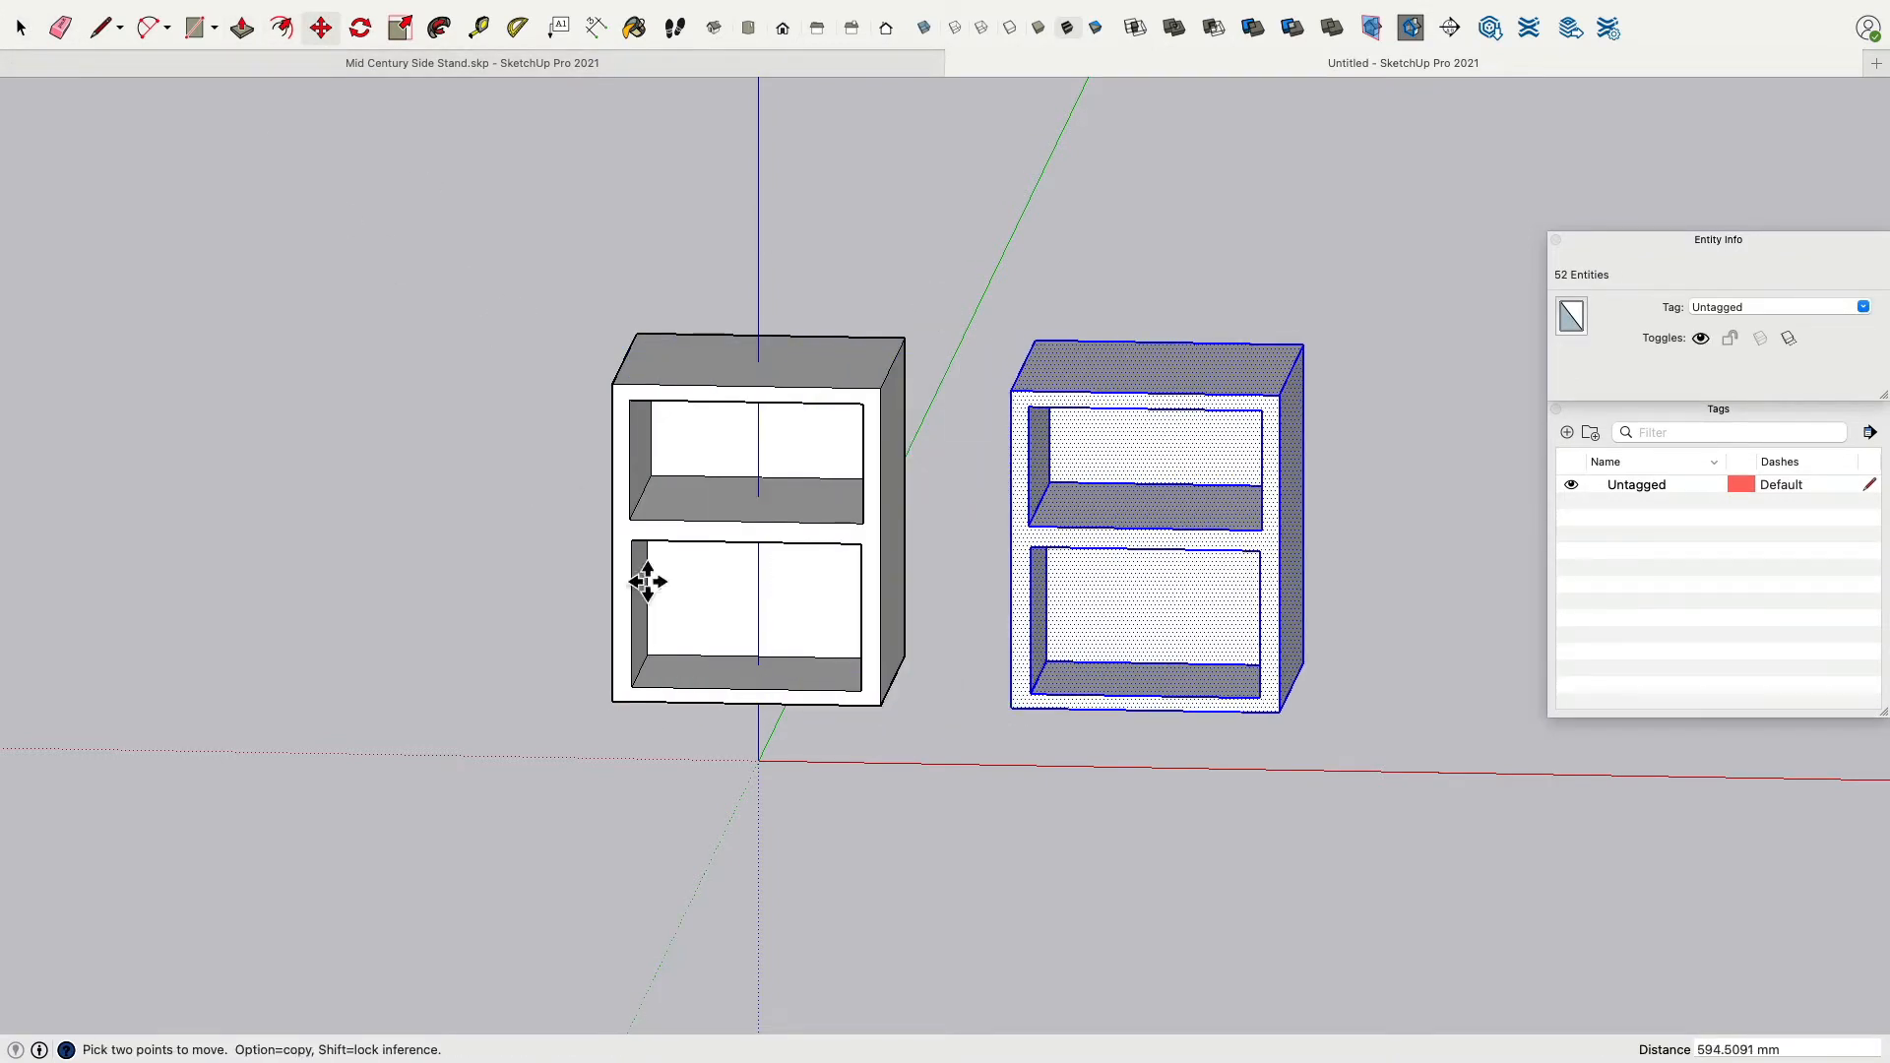
In the copy, push the shelf up and the lower ceiling up to recreate a narrow top opening over a tall lower opening.
click(241, 27)
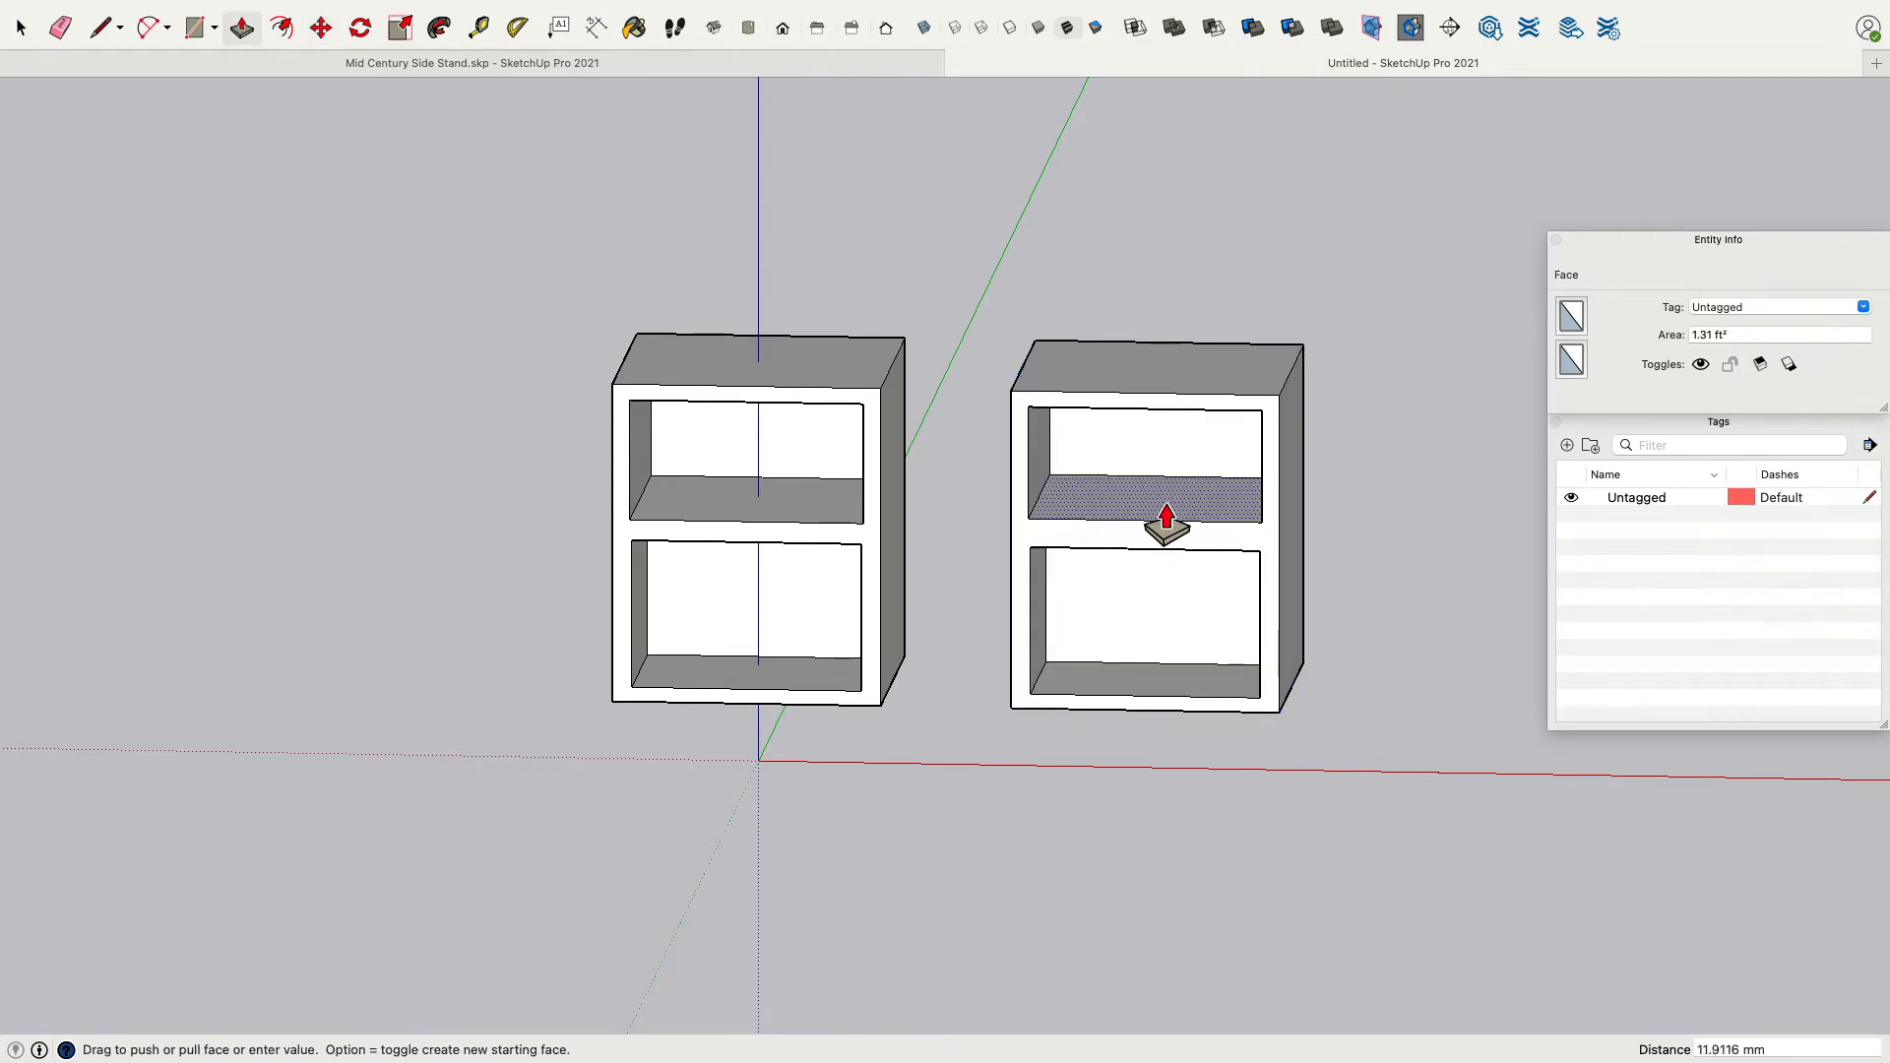
click(1172, 472)
middle_drag(1183, 586, 1181, 307)
click(1130, 523)
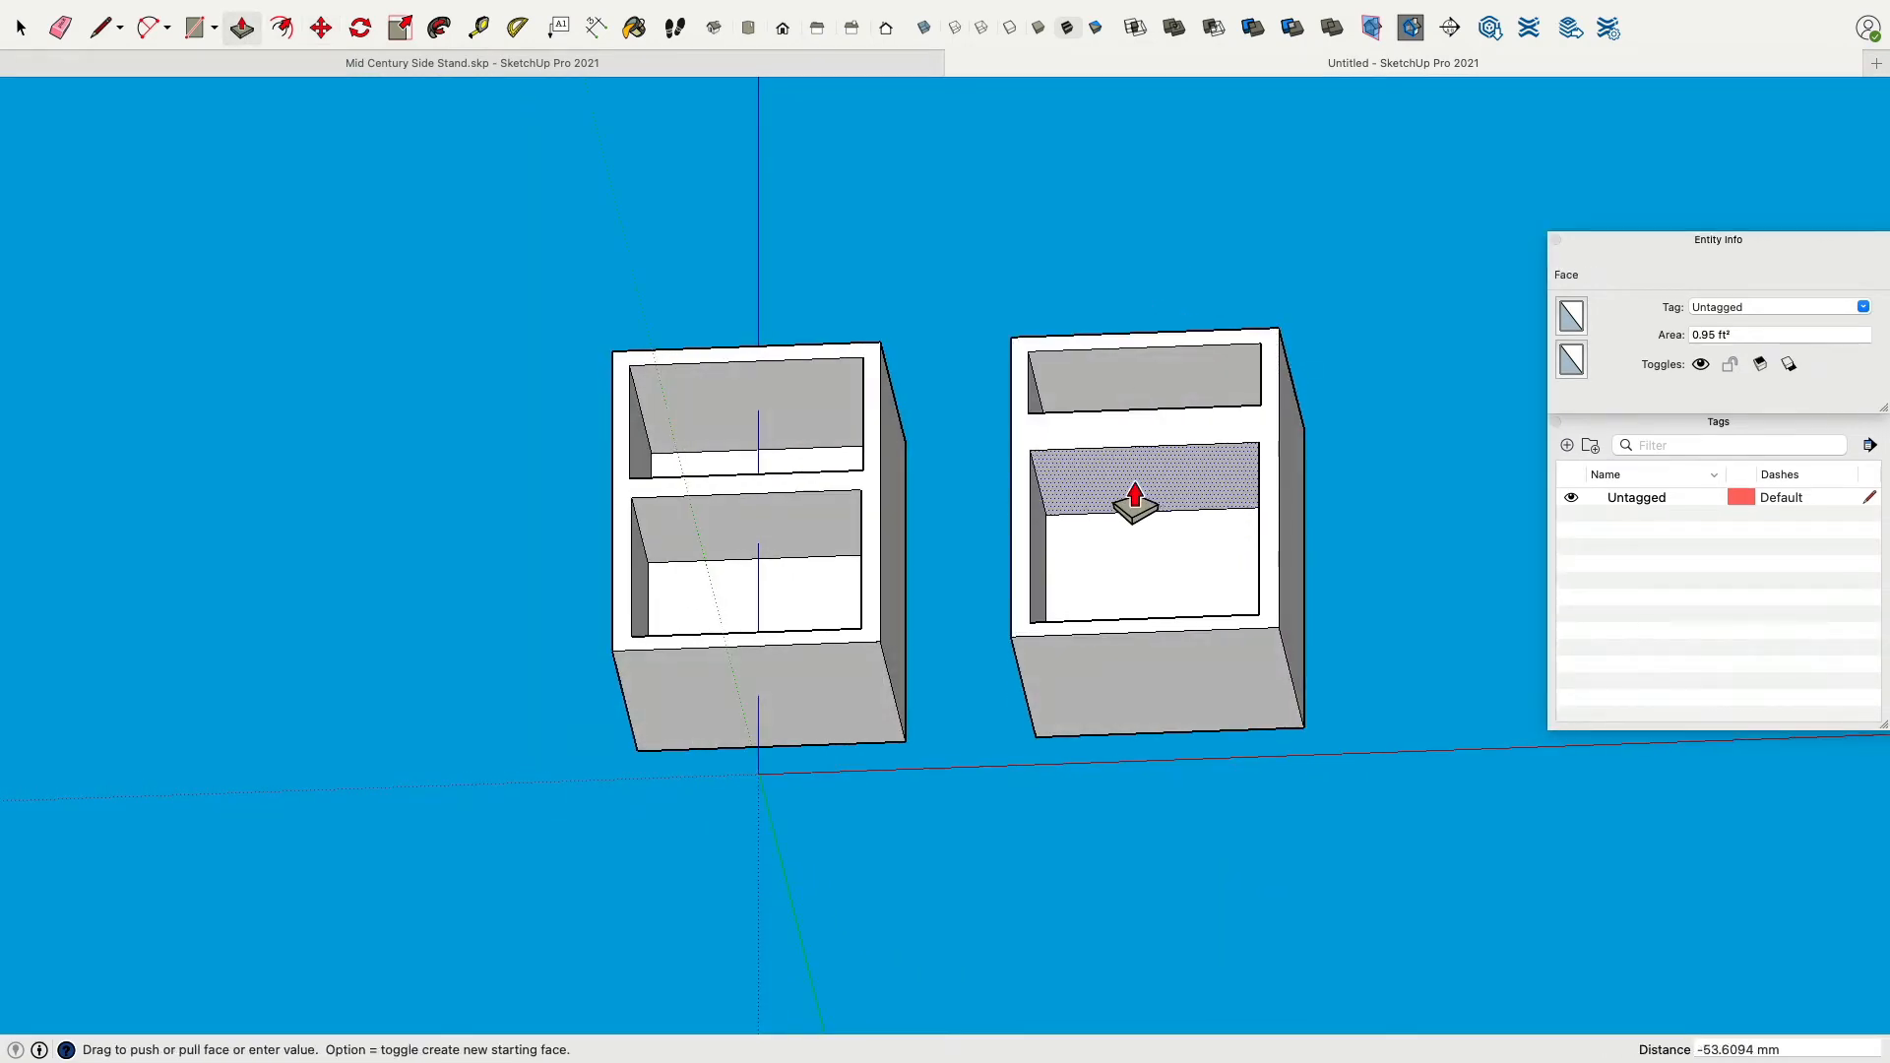
click(1135, 492)
middle_drag(974, 329, 1032, 548)
shift+middle_drag(1031, 548, 865, 552)
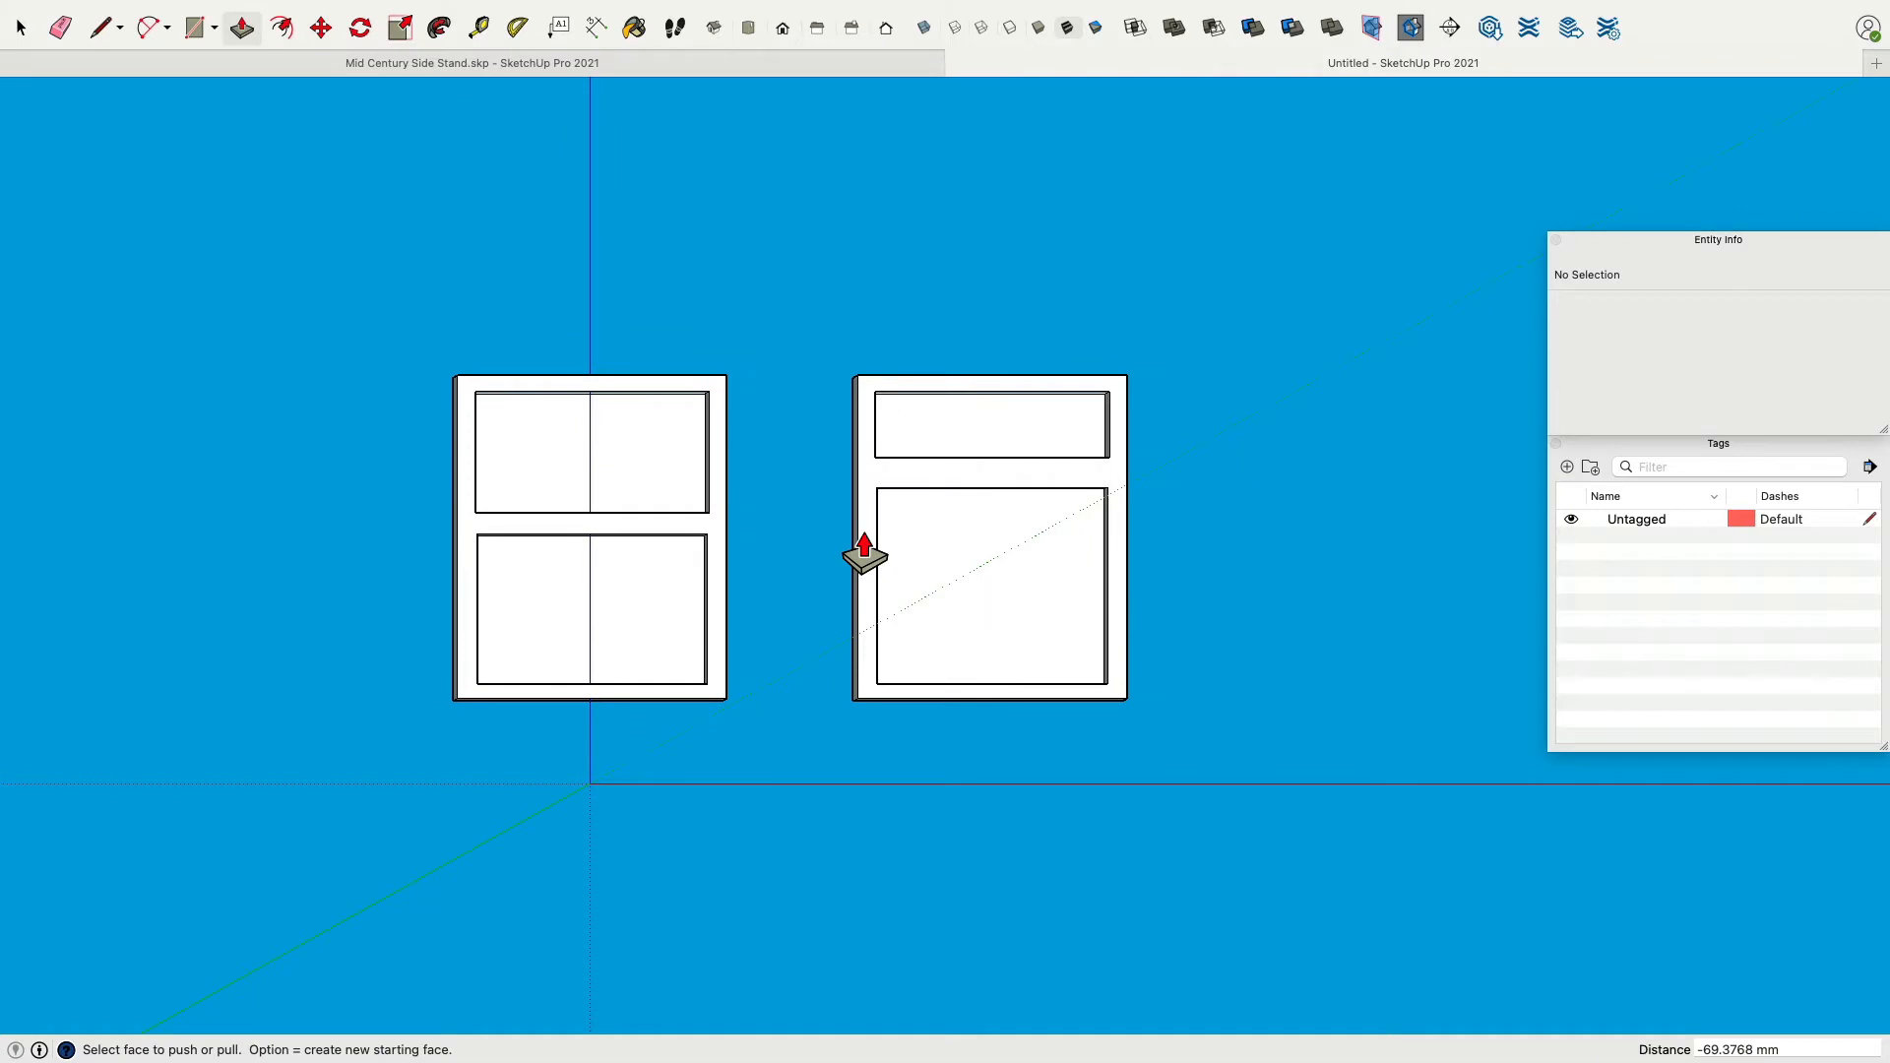
middle_drag(865, 552, 701, 681)
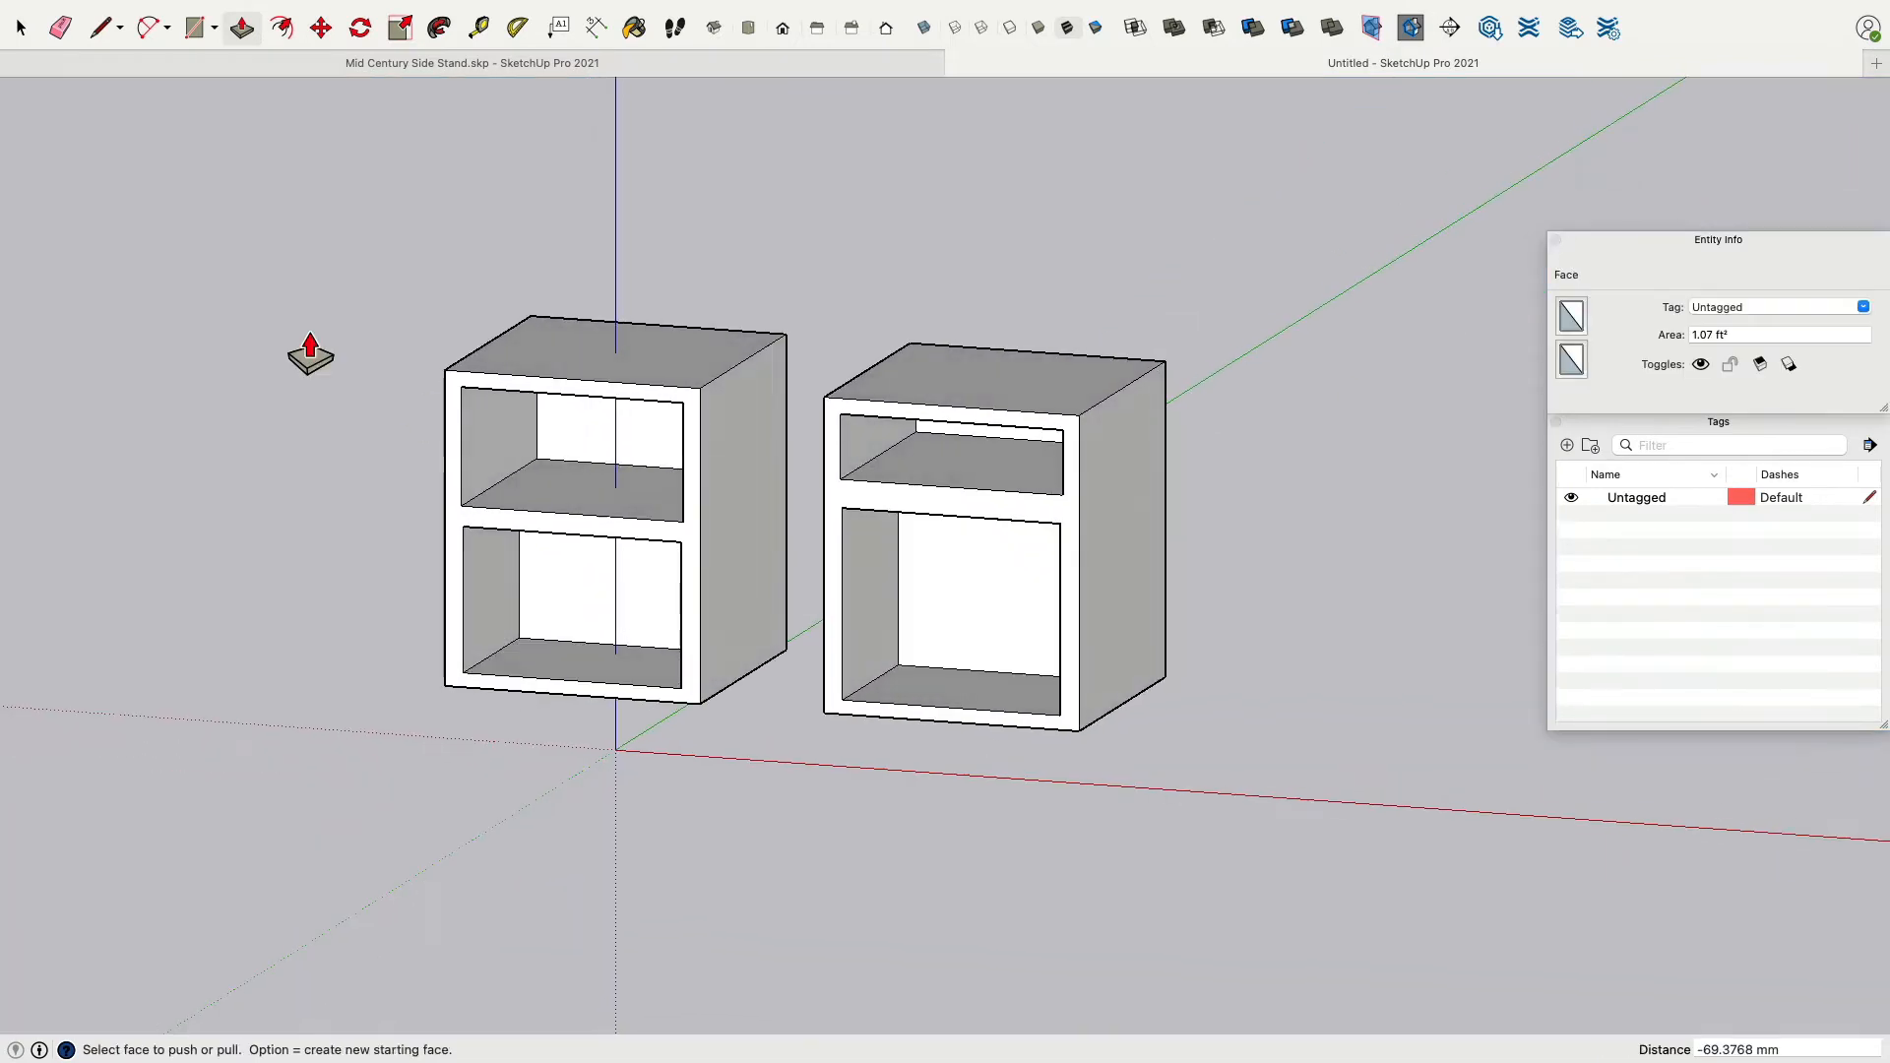
Delete the copied cabinet.
click(22, 24)
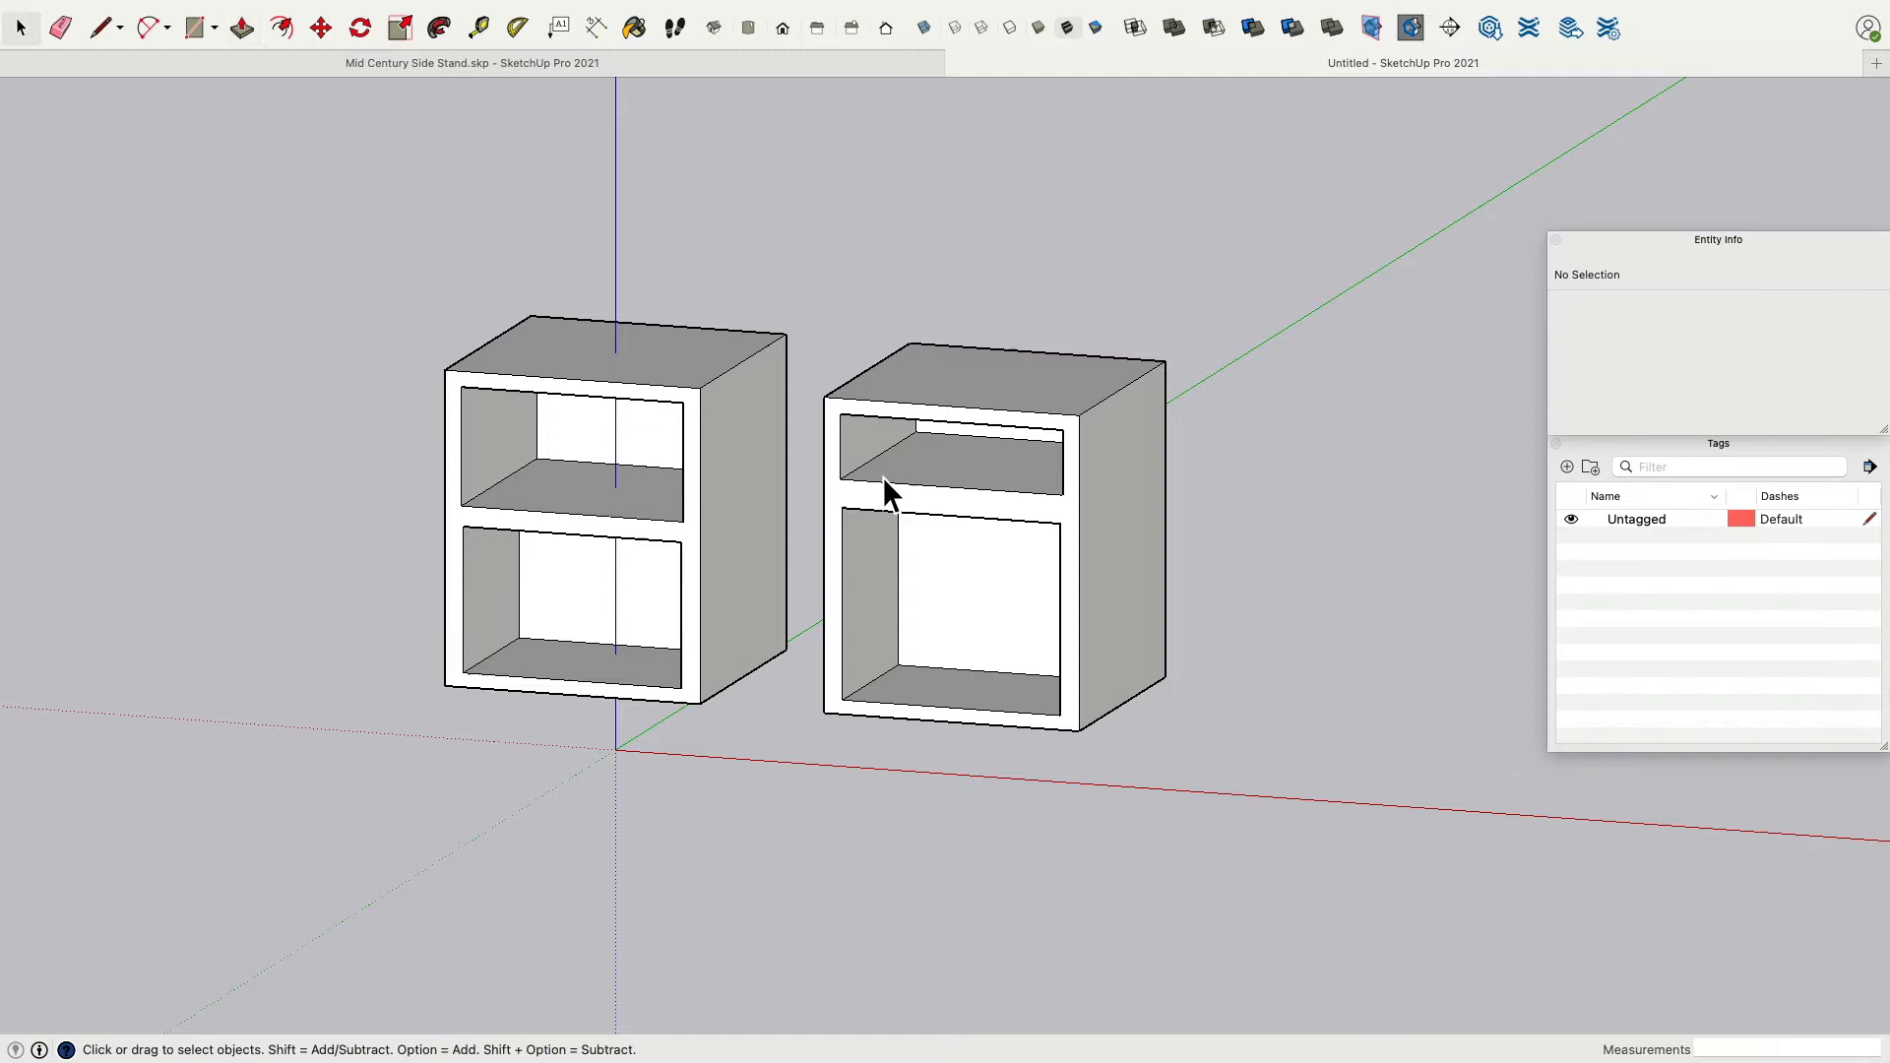
triple_click(1020, 610)
key(Delete)
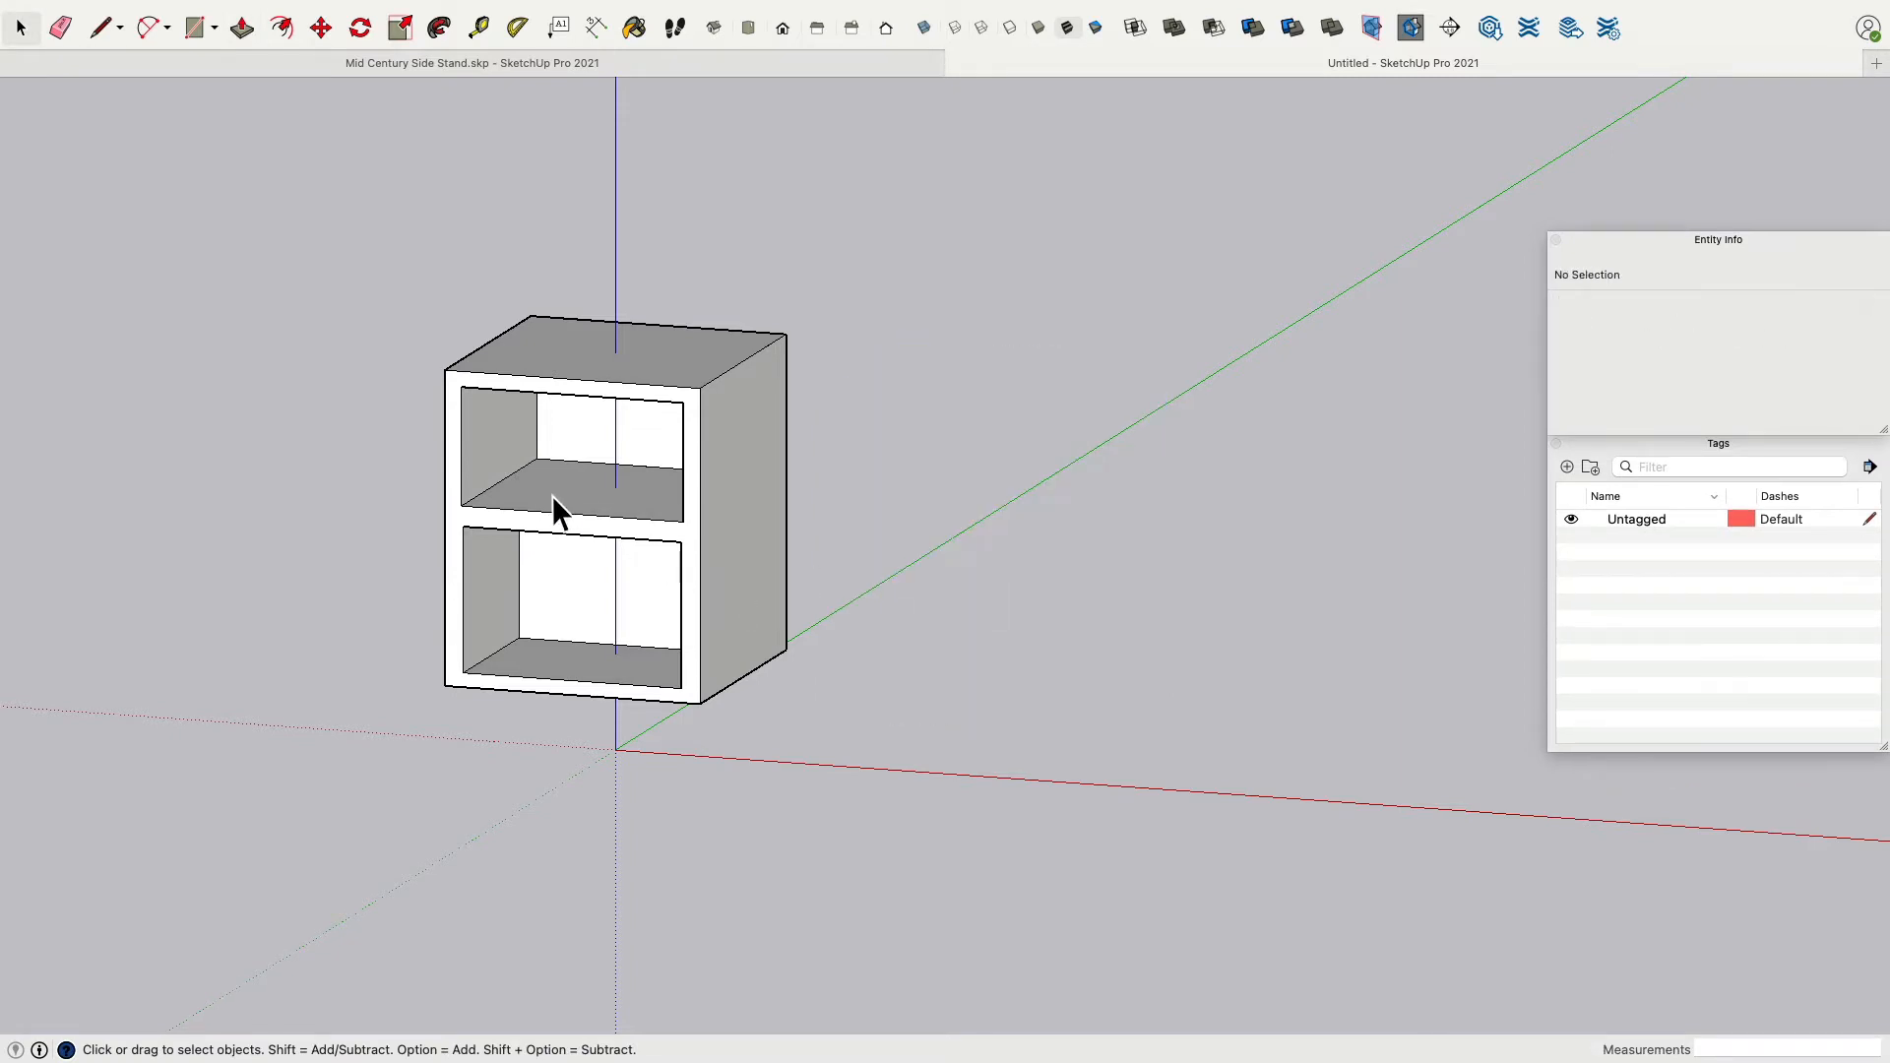
Delete the inner faces of both compartments.
click(553, 497)
shift+click(576, 447)
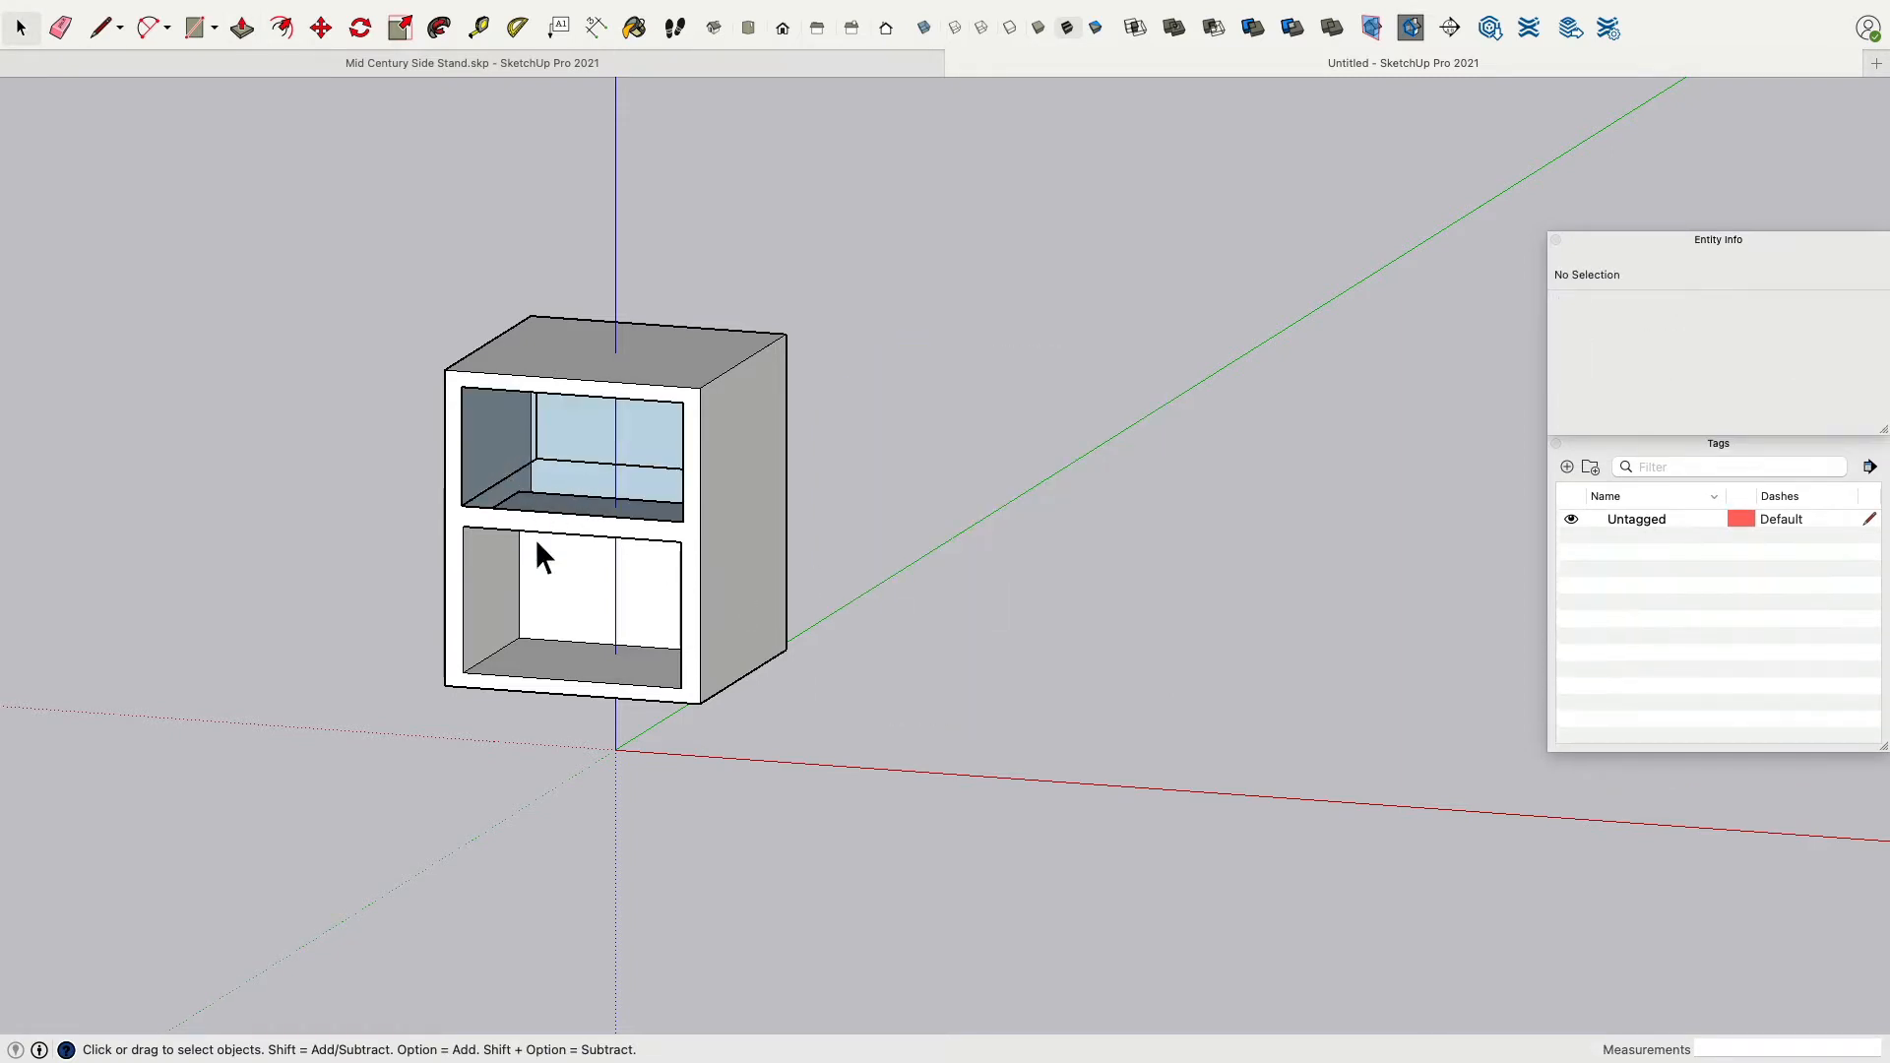
click(571, 593)
key(Delete)
click(492, 623)
key(Delete)
click(547, 674)
key(Delete)
Erase all remaining compartment and opening edges with the Eraser so the box front is a plain face.
middle_drag(548, 673, 788, 500)
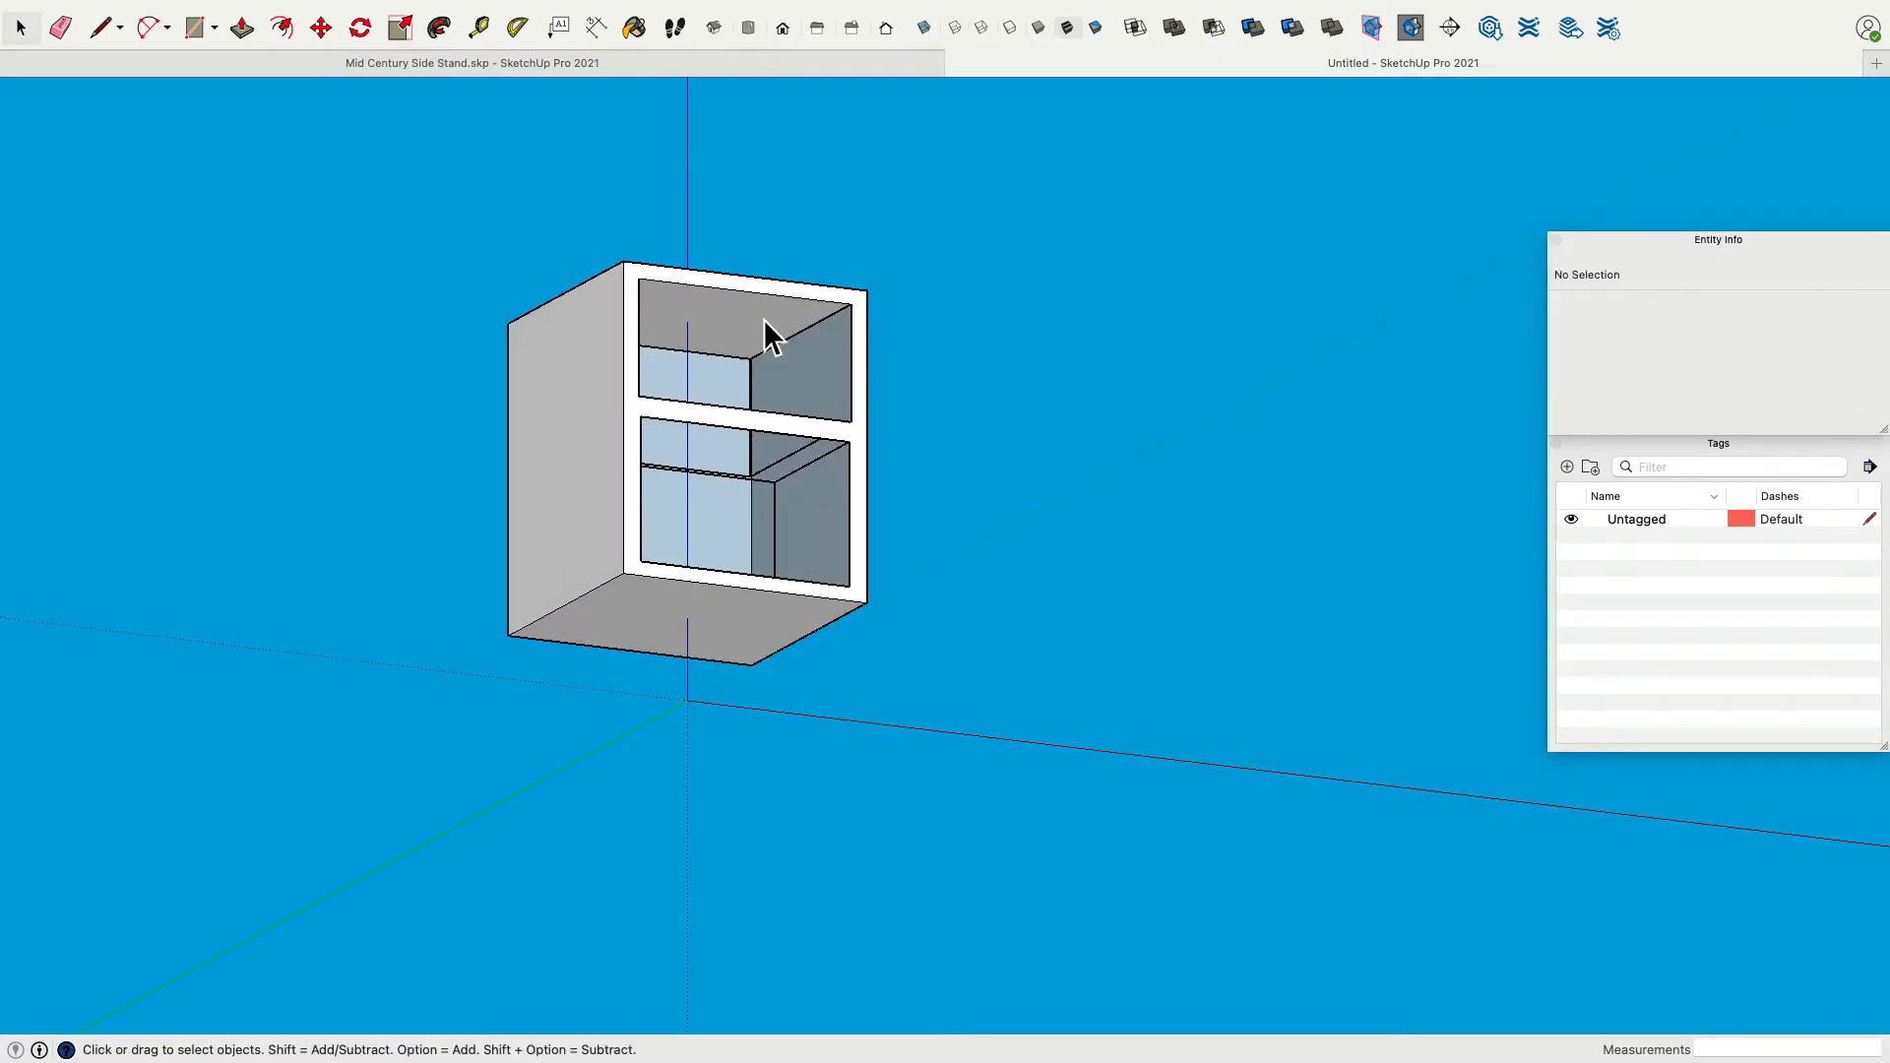
middle_drag(912, 286, 433, 512)
mouse_move(580, 412)
middle_down()
mouse_move(581, 434)
mouse_move(511, 422)
mouse_move(528, 541)
mouse_move(492, 443)
middle_up()
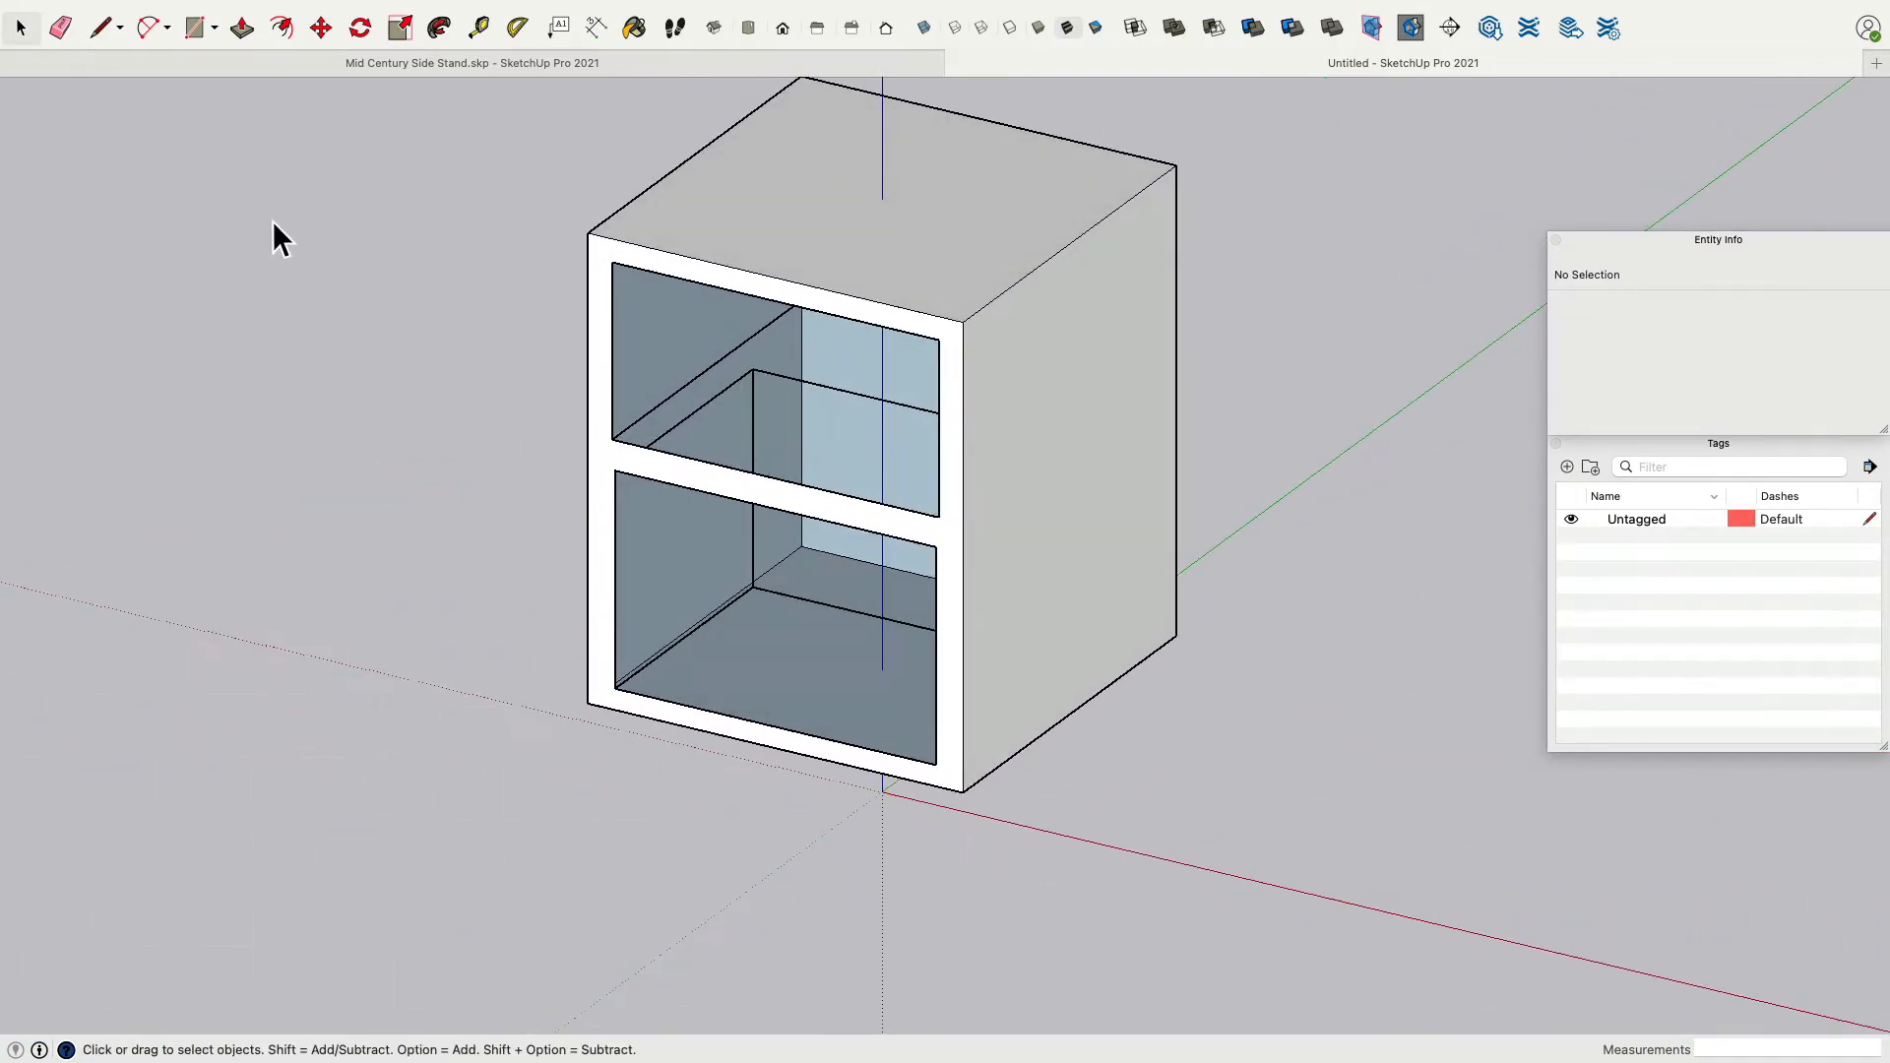
click(60, 27)
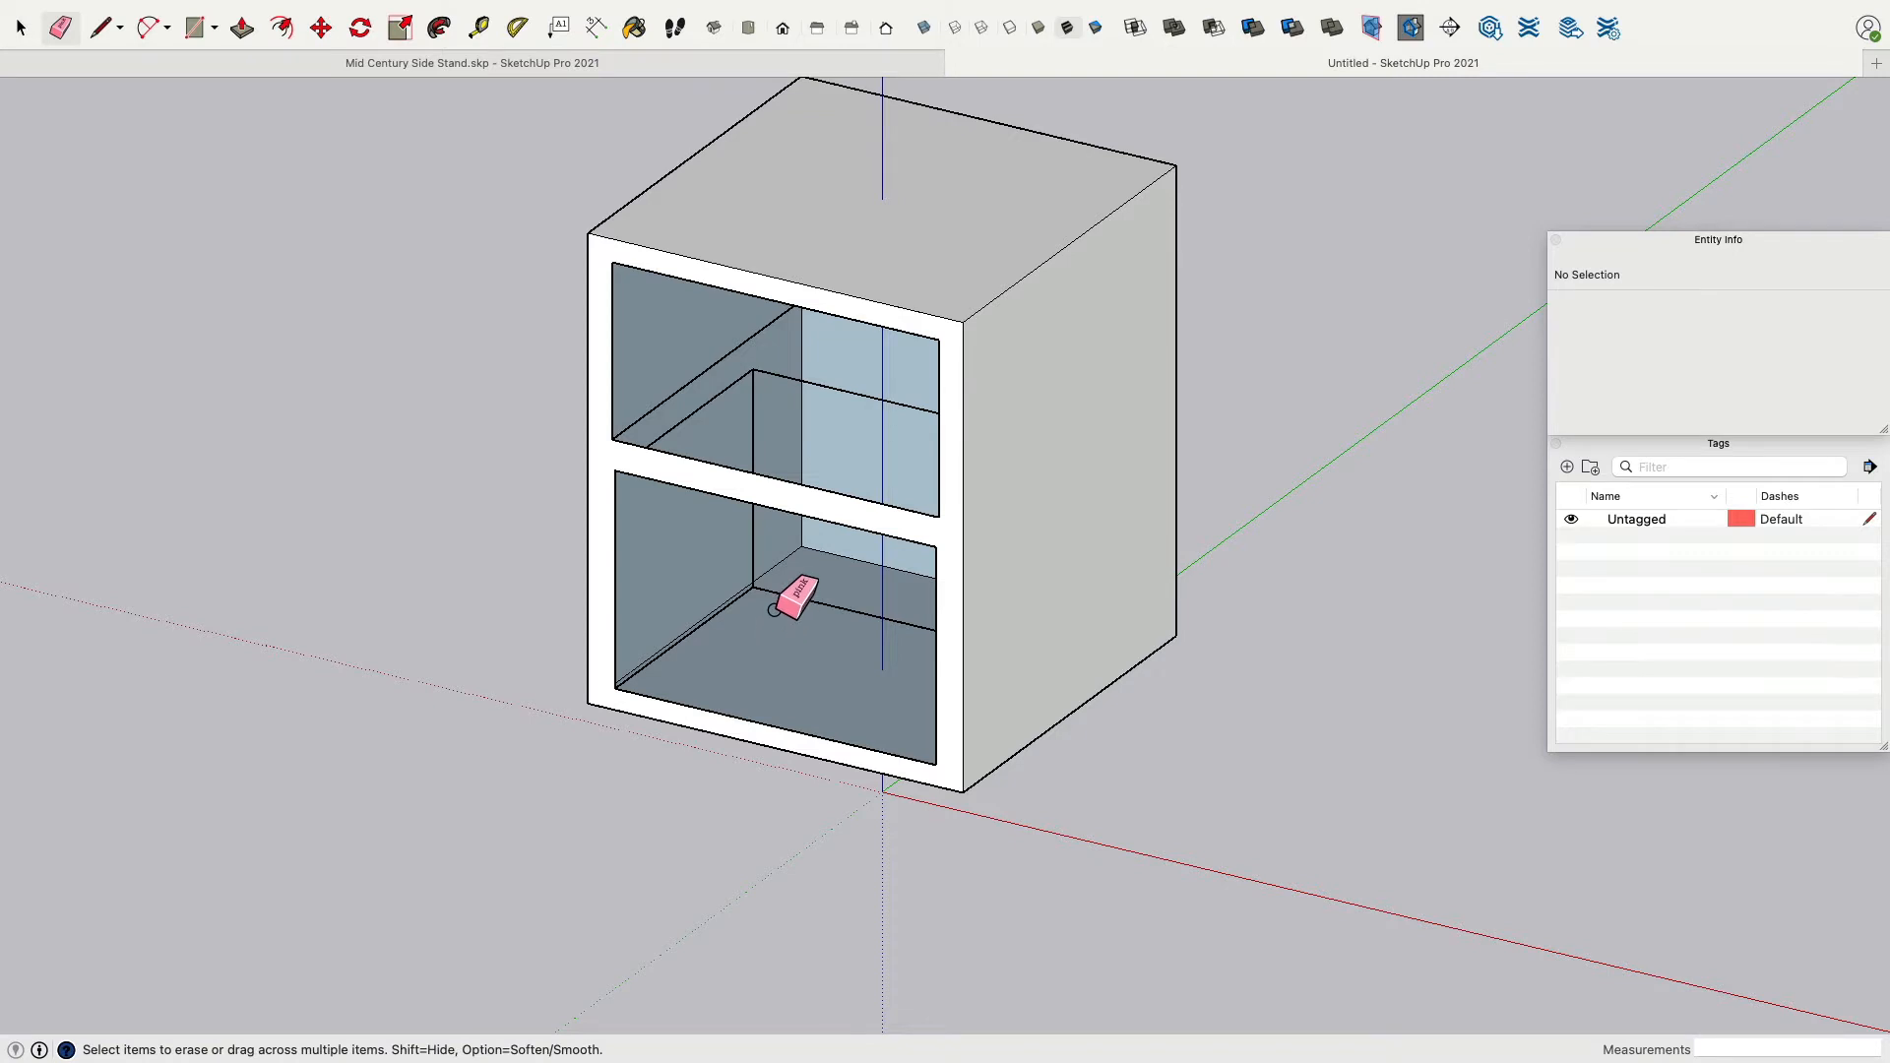
click(760, 602)
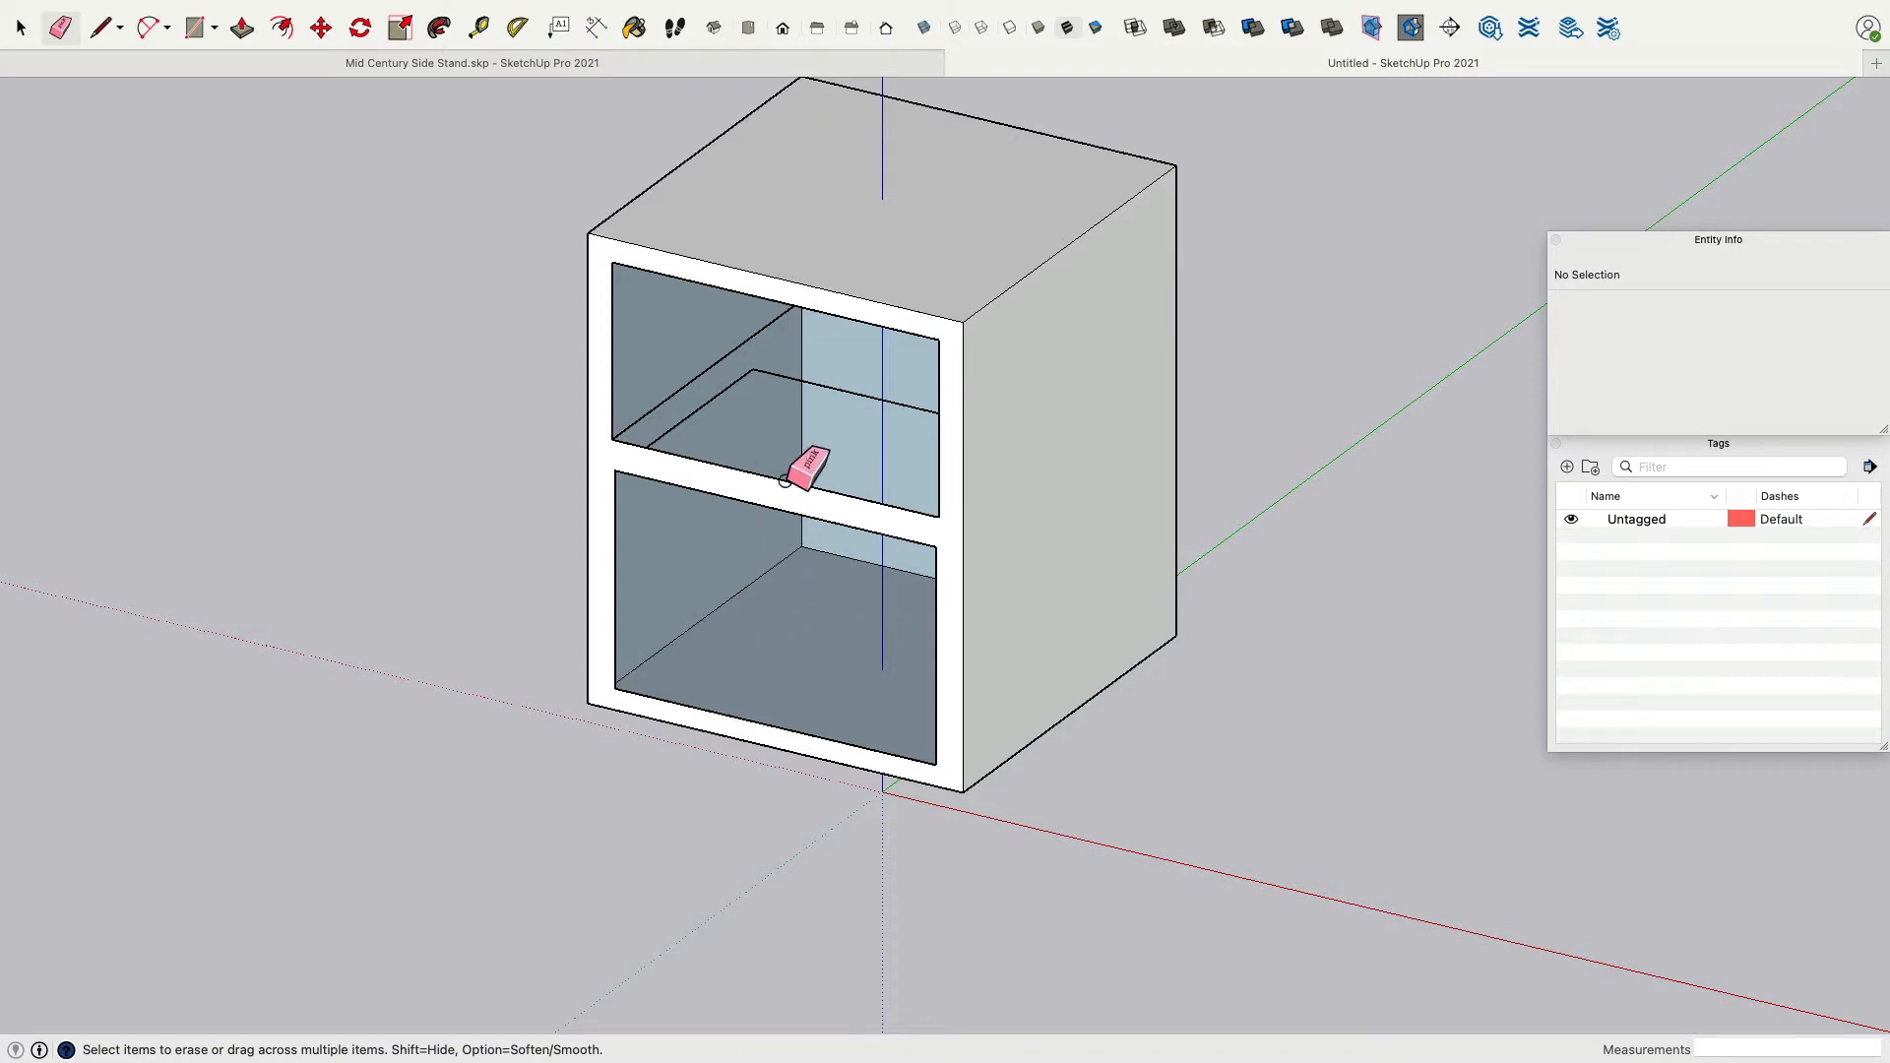
click(760, 394)
mouse_move(763, 379)
middle_down()
mouse_move(878, 410)
mouse_move(1064, 291)
mouse_move(931, 308)
middle_up()
drag(936, 305, 960, 313)
drag(945, 490, 989, 519)
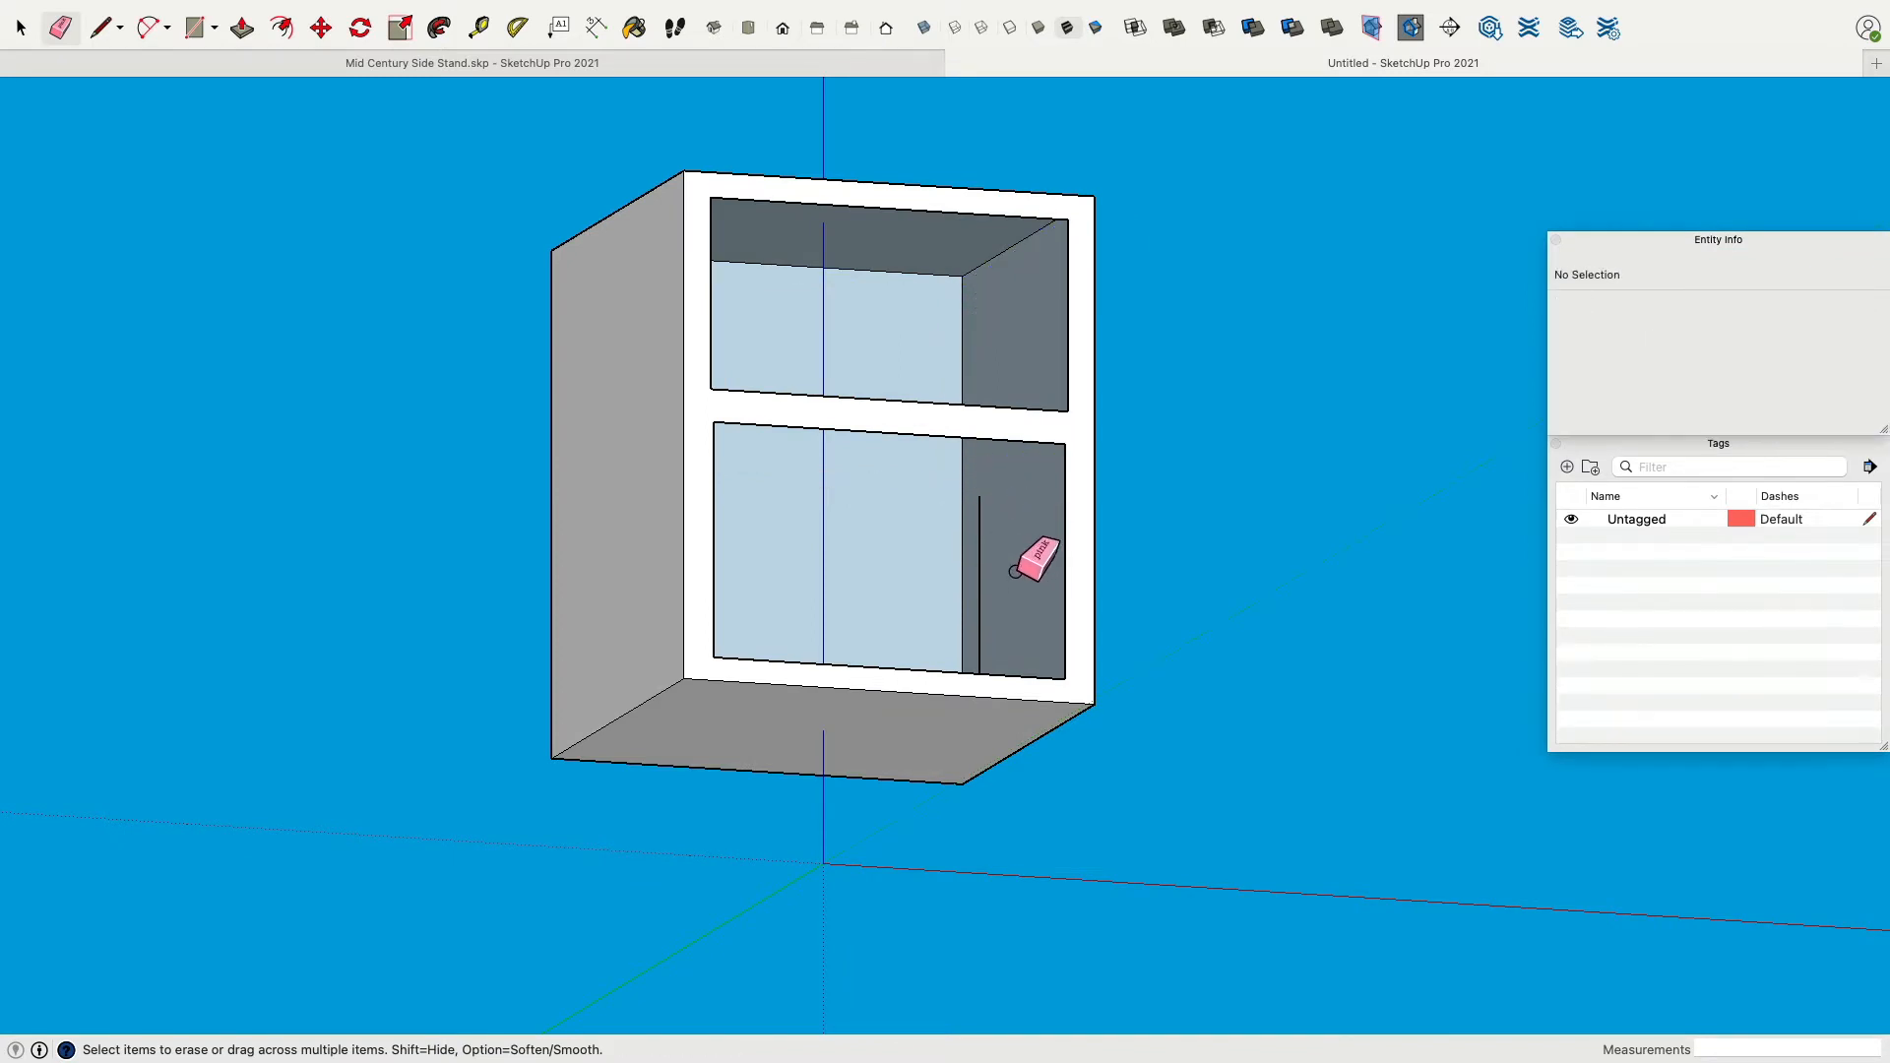
click(987, 554)
mouse_move(987, 554)
middle_down()
mouse_move(1030, 764)
mouse_move(1059, 709)
mouse_move(970, 738)
mouse_move(1024, 692)
middle_up()
middle_drag(1147, 696, 745, 365)
drag(862, 334, 865, 338)
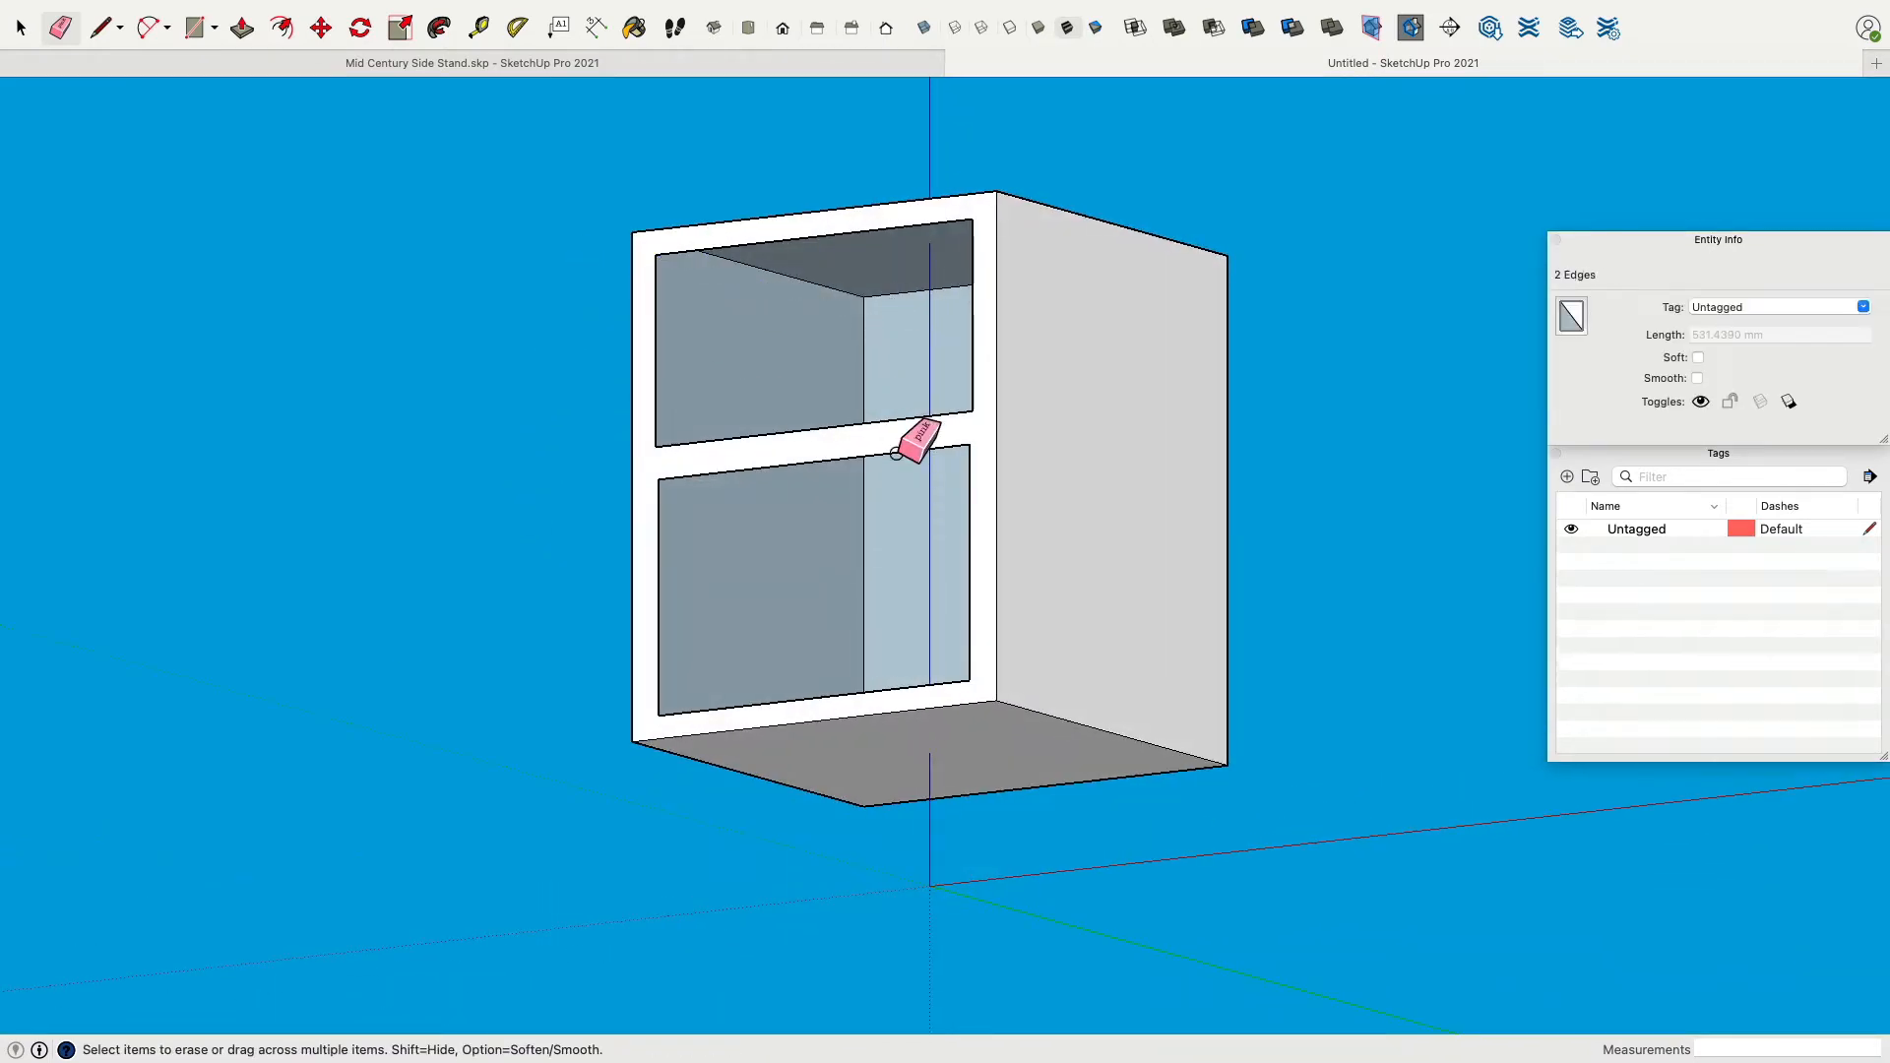
mouse_move(894, 450)
middle_down()
mouse_move(312, 380)
mouse_move(1384, 438)
mouse_move(1583, 376)
mouse_move(886, 197)
mouse_move(476, 565)
mouse_move(975, 650)
mouse_move(759, 553)
middle_up()
mouse_move(701, 514)
mouse_down()
mouse_move(672, 531)
mouse_move(673, 485)
mouse_up()
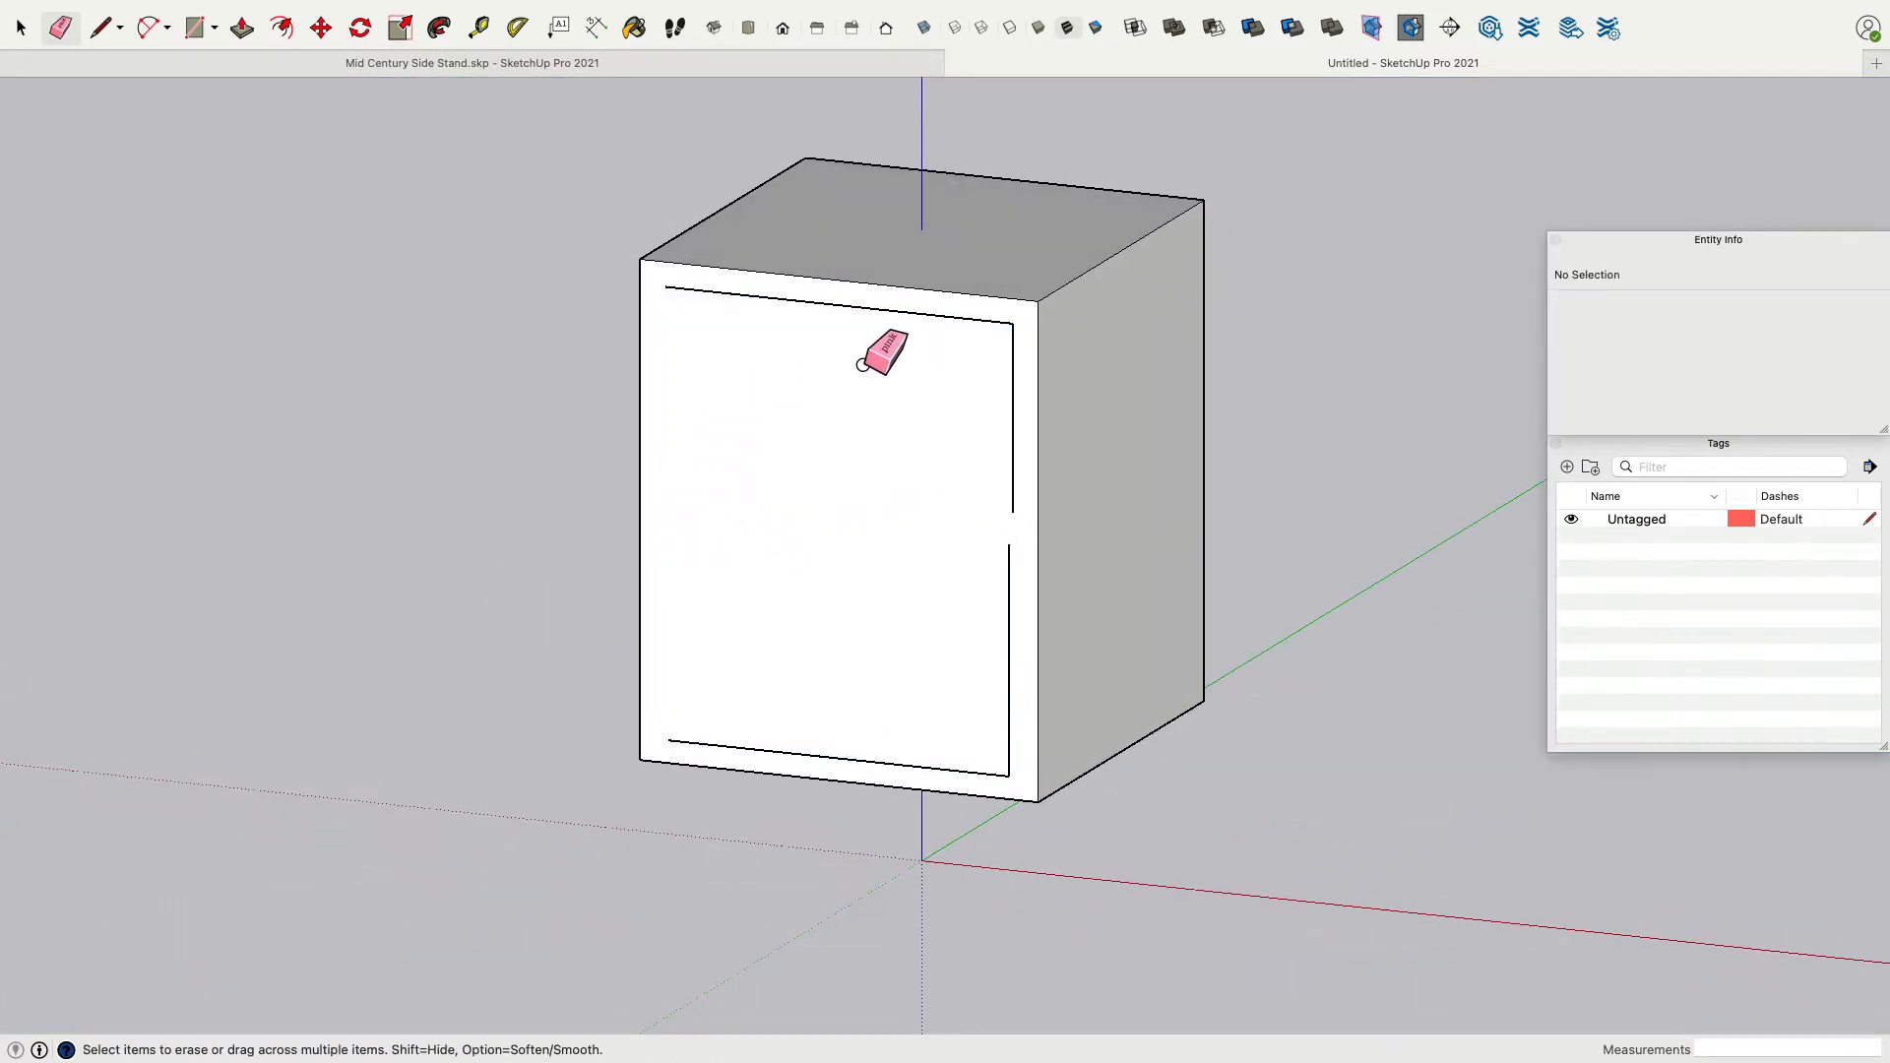
drag(1025, 329, 1055, 342)
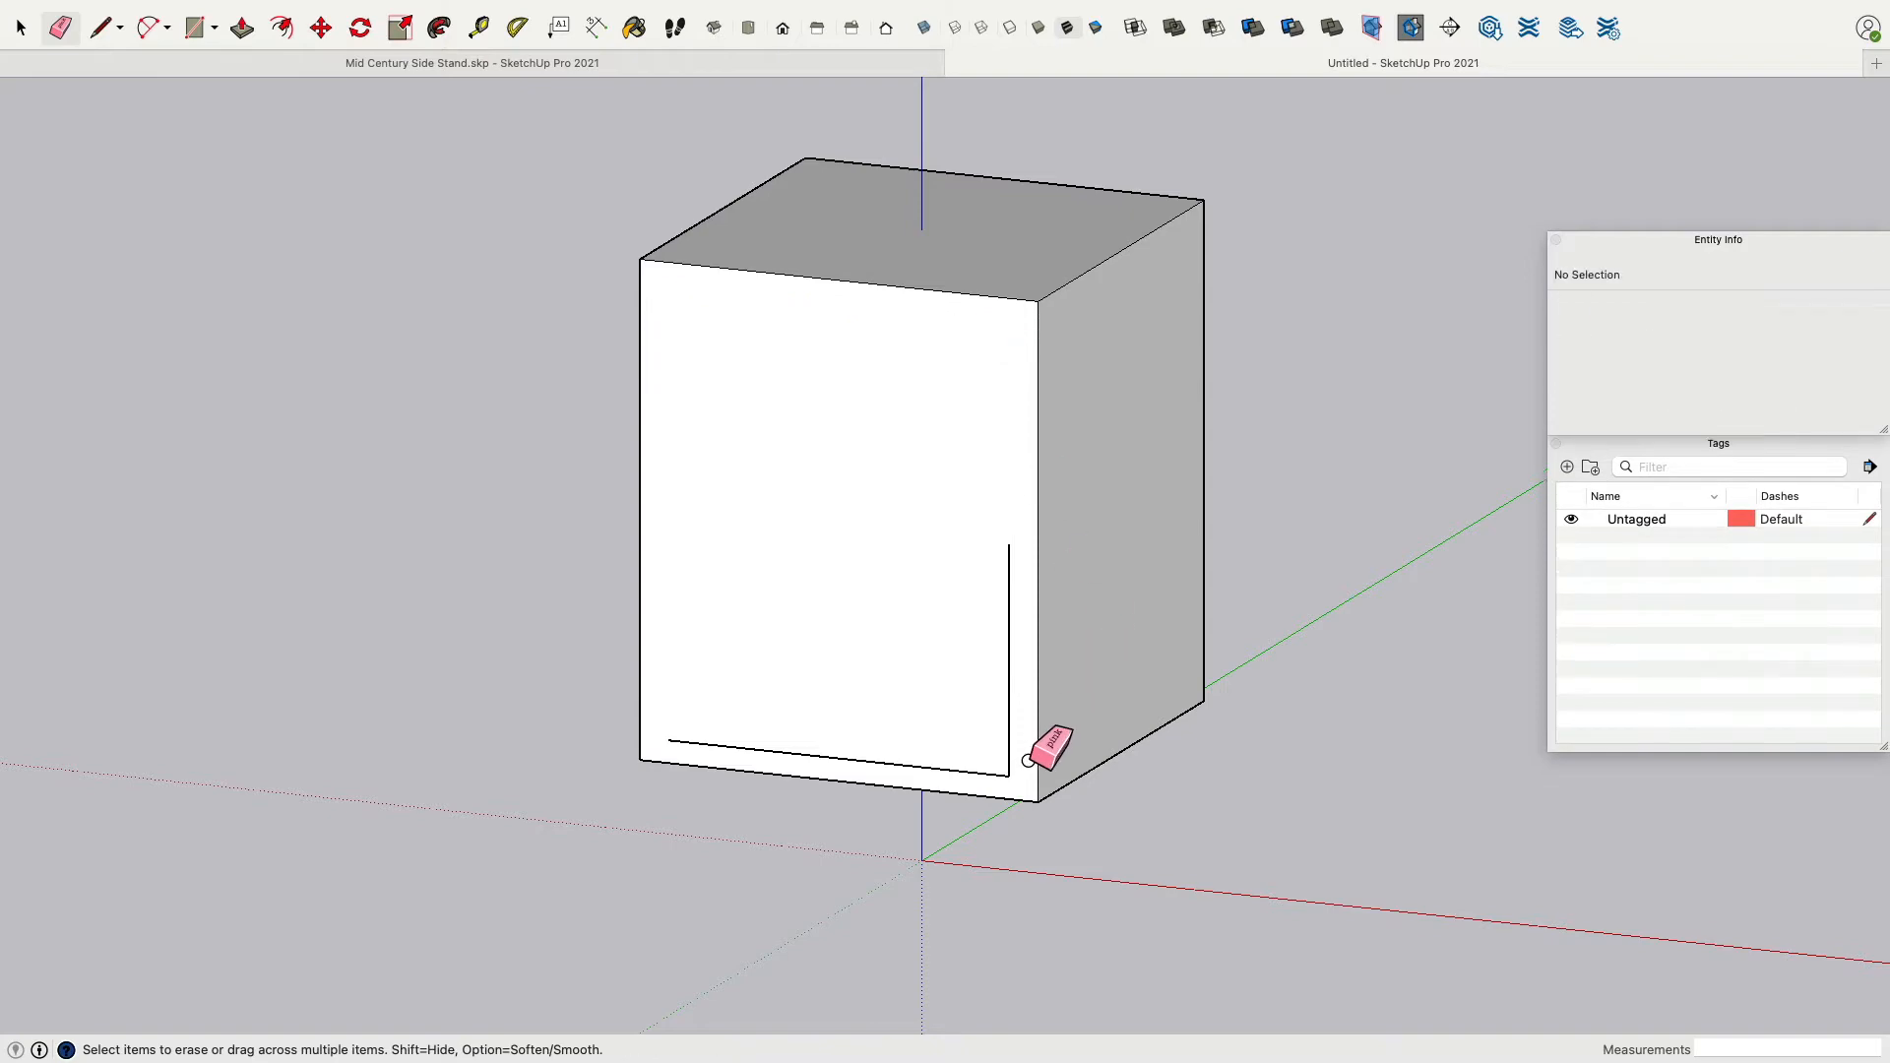
drag(1044, 777, 1019, 783)
mouse_move(1491, 796)
middle_down()
mouse_move(317, 662)
mouse_move(1405, 645)
mouse_move(574, 565)
mouse_move(619, 630)
middle_up()
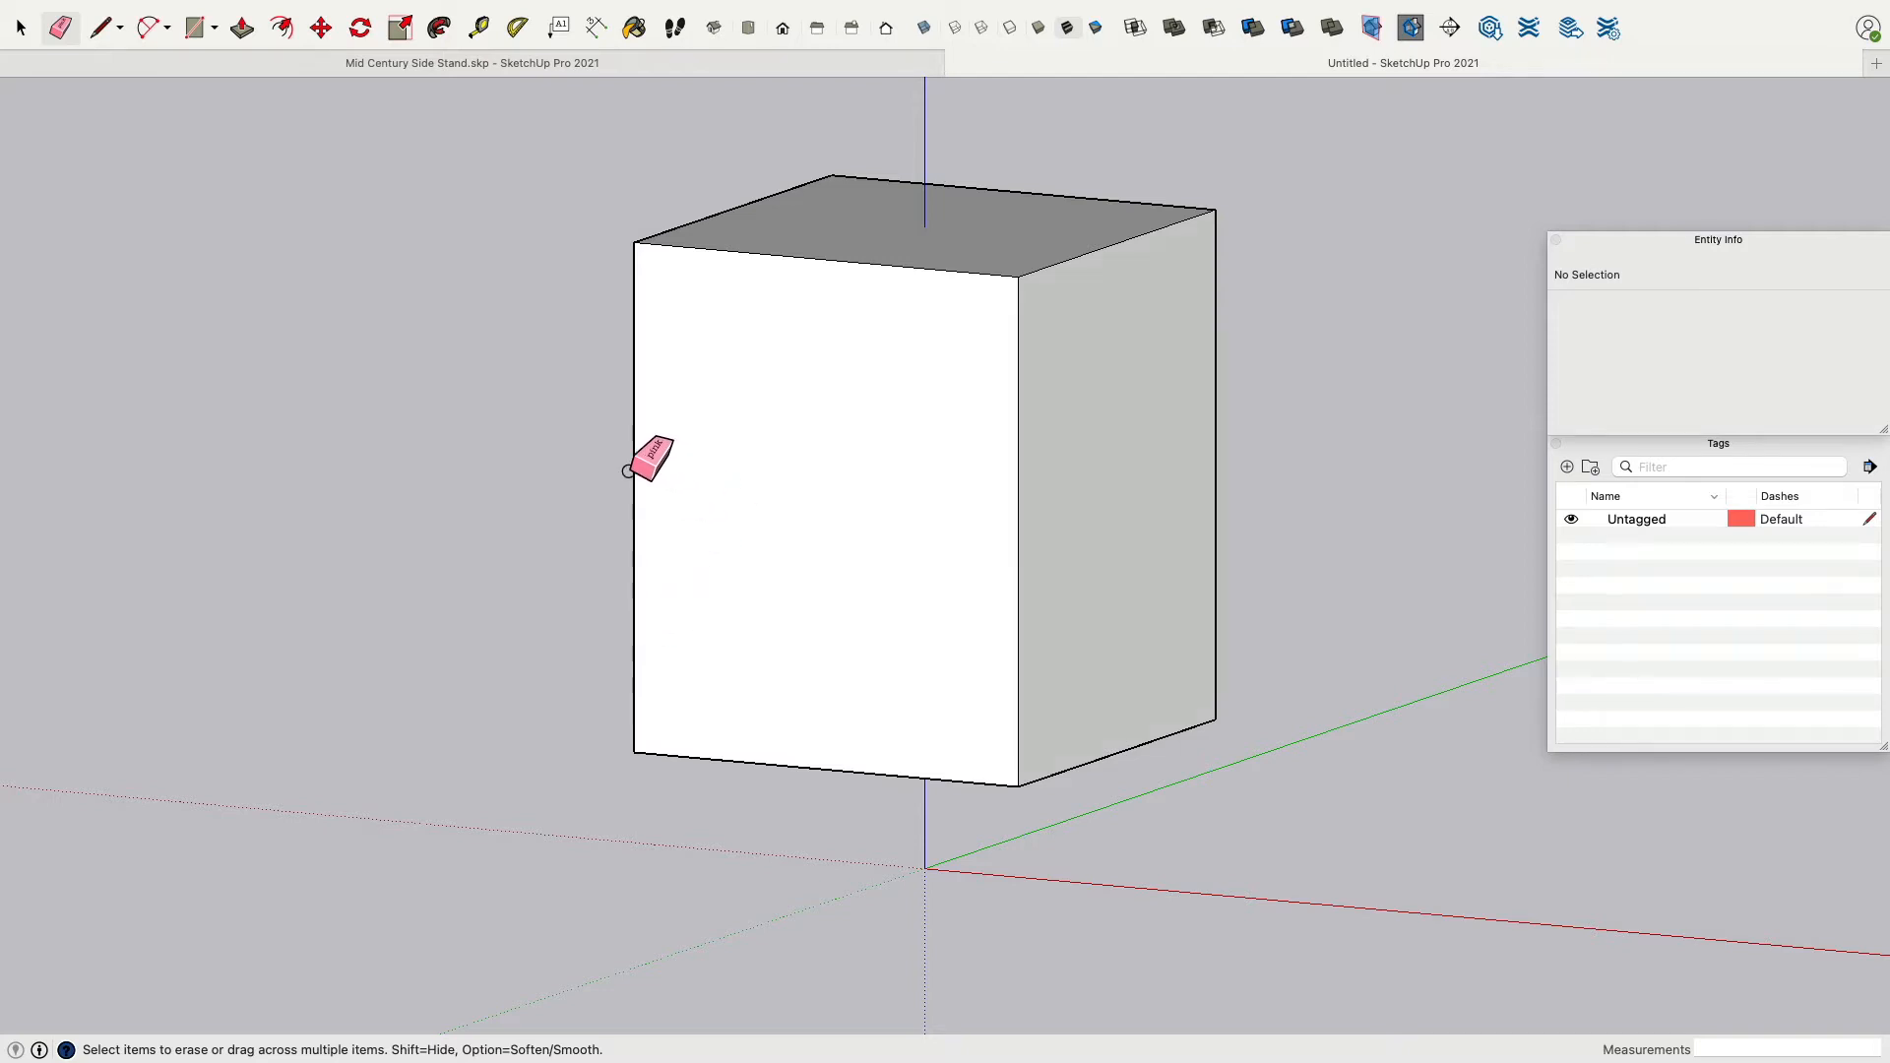
Place vertical guides 15 mm in from the front face's left edge and about 22 mm in from its right edge.
click(480, 30)
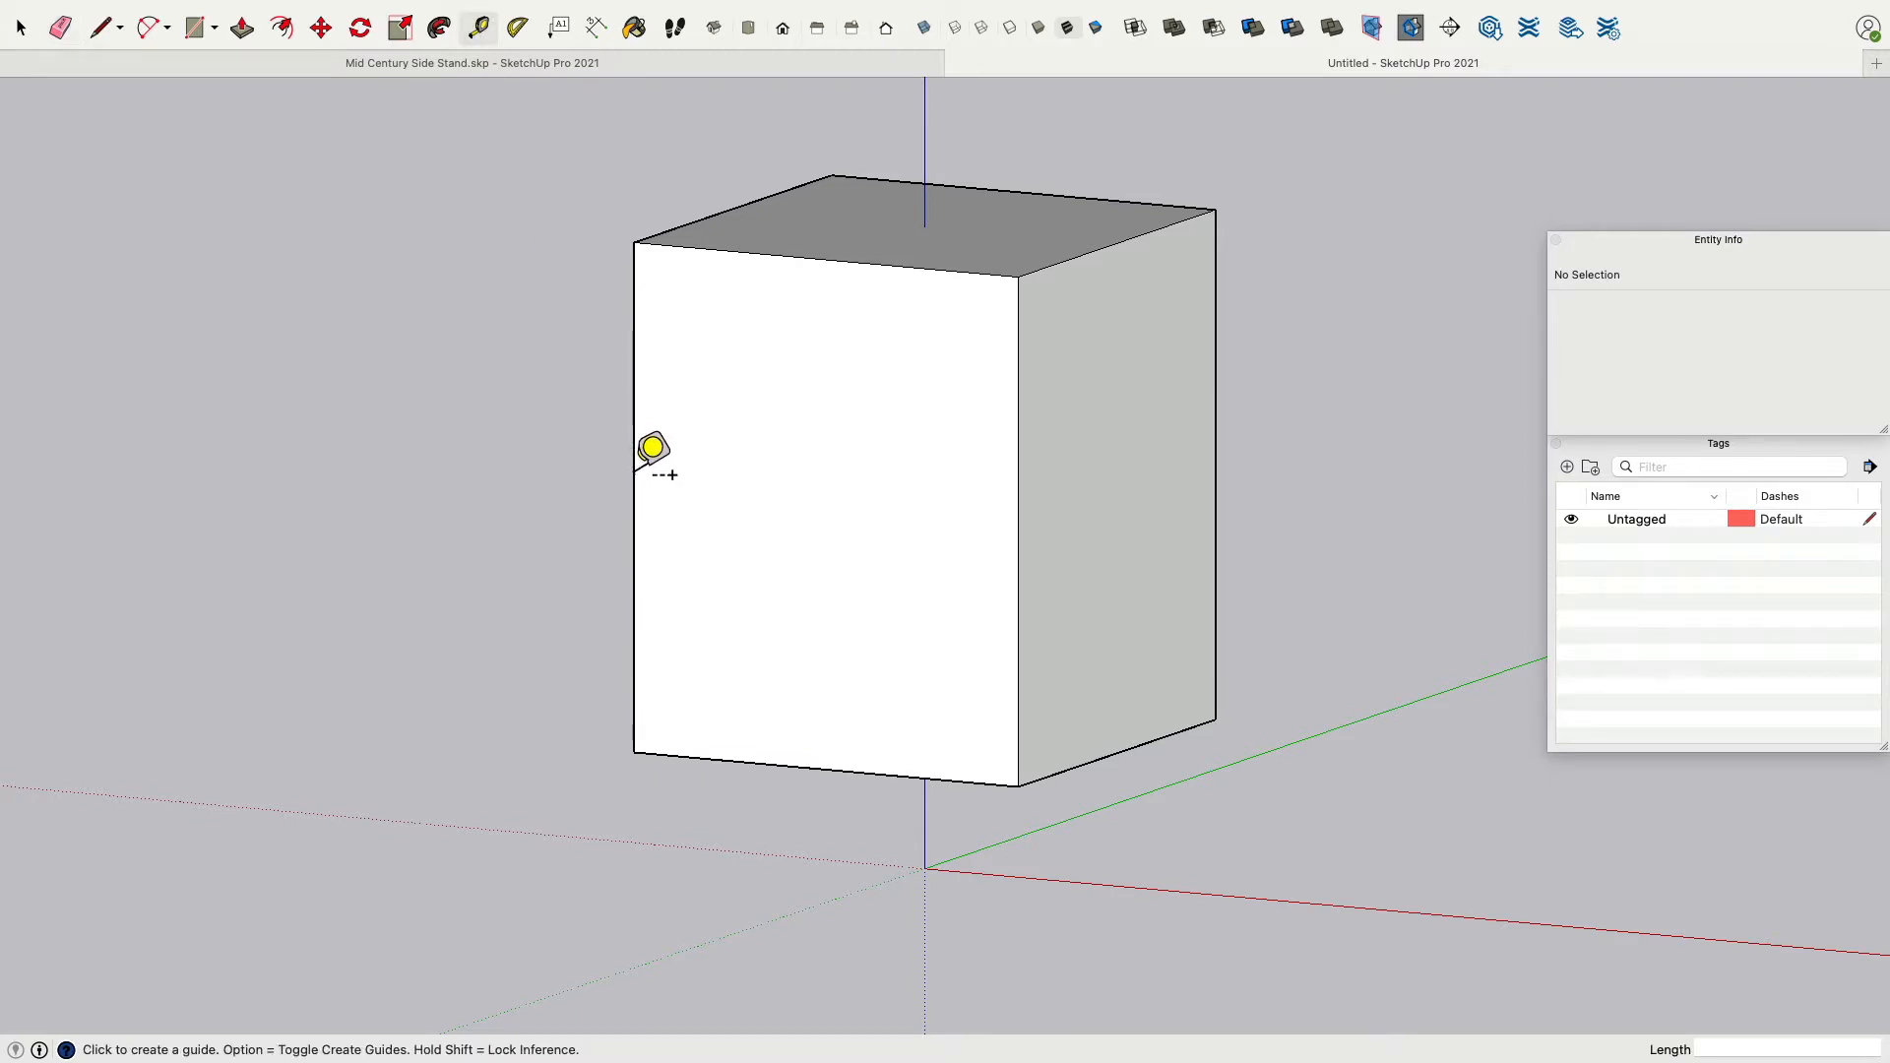
click(634, 456)
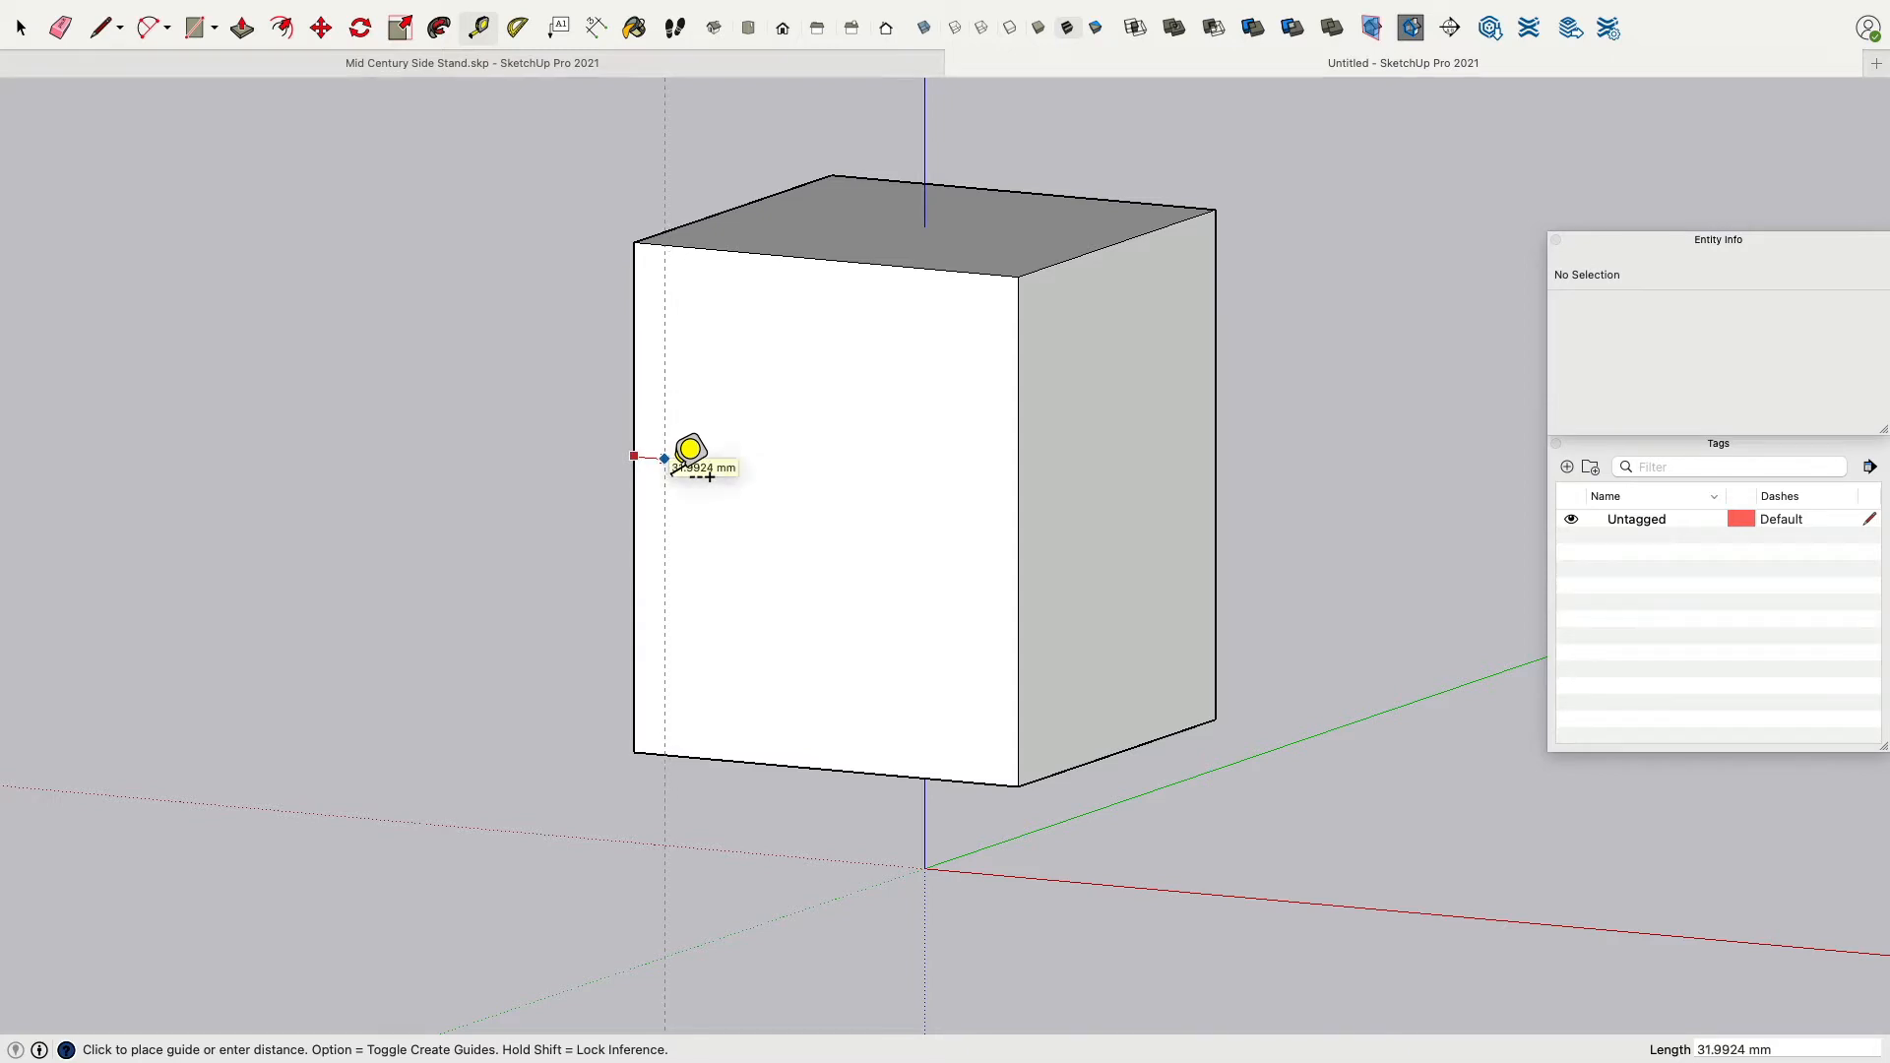
text(15)
key(Return)
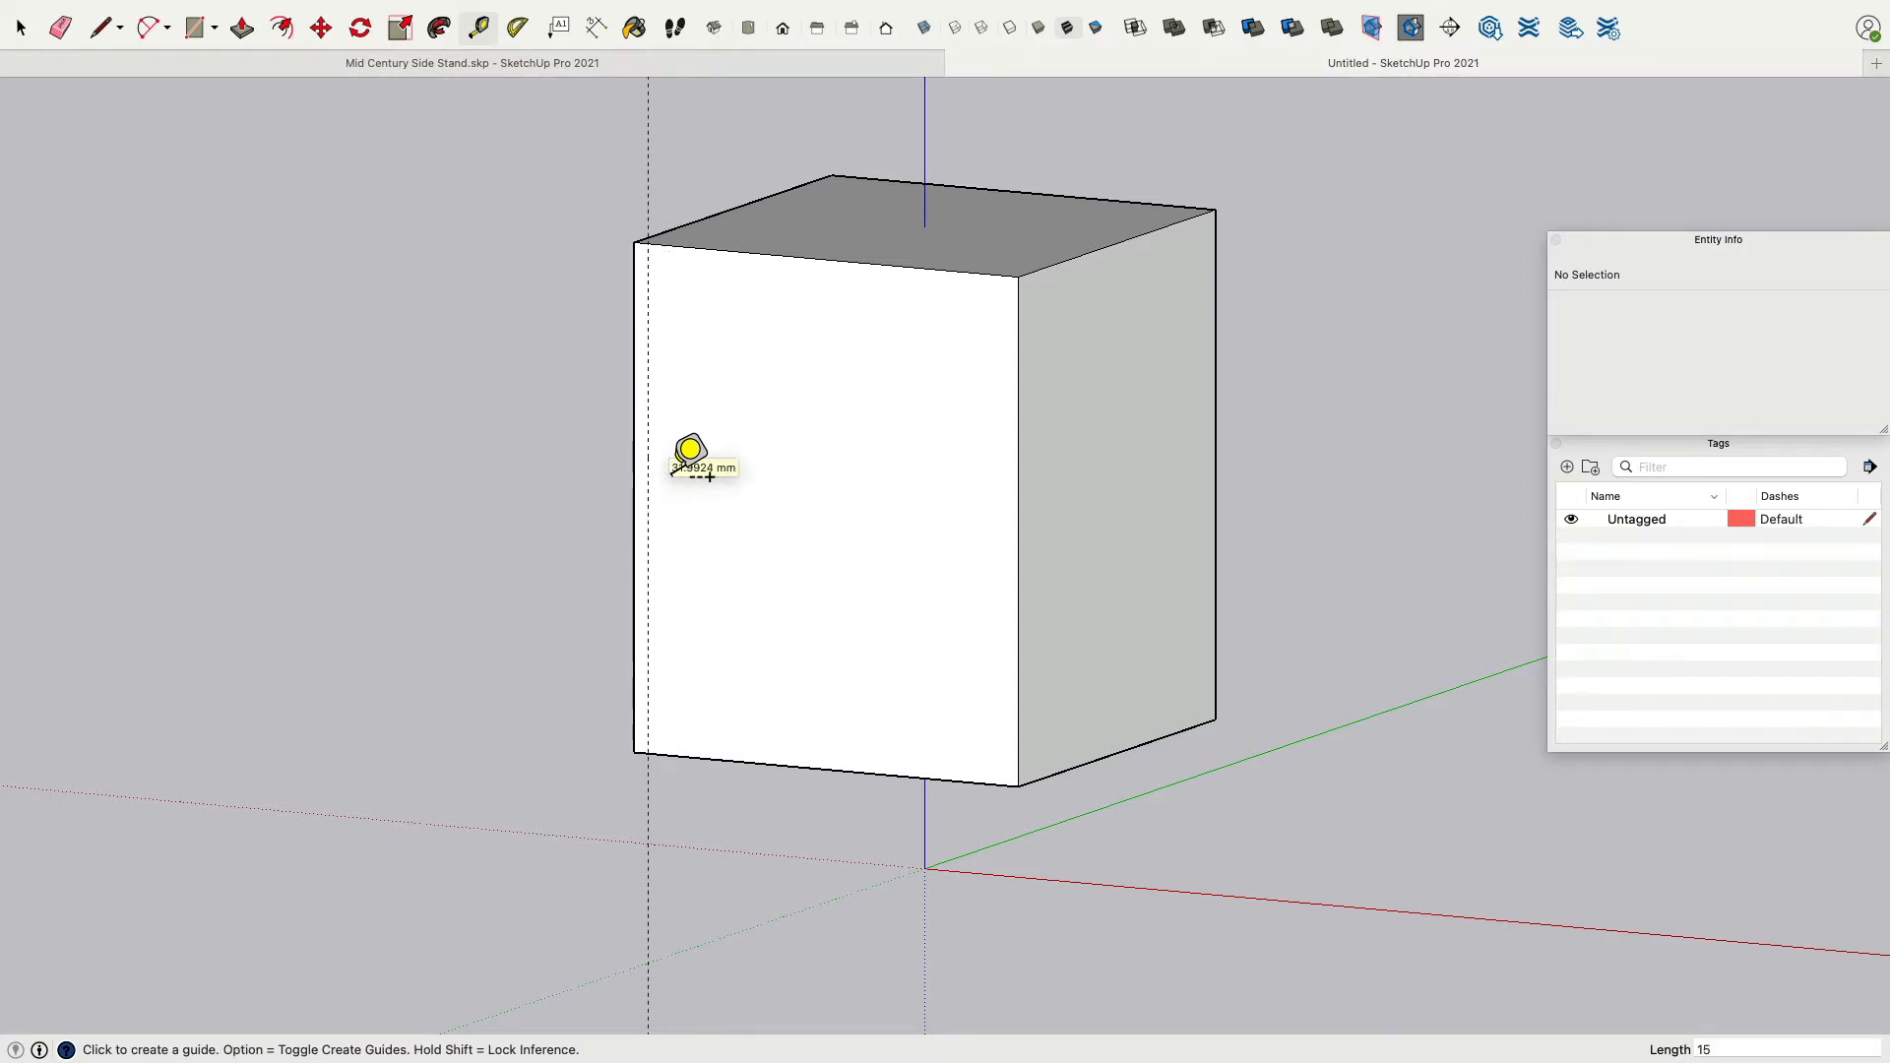
click(1018, 417)
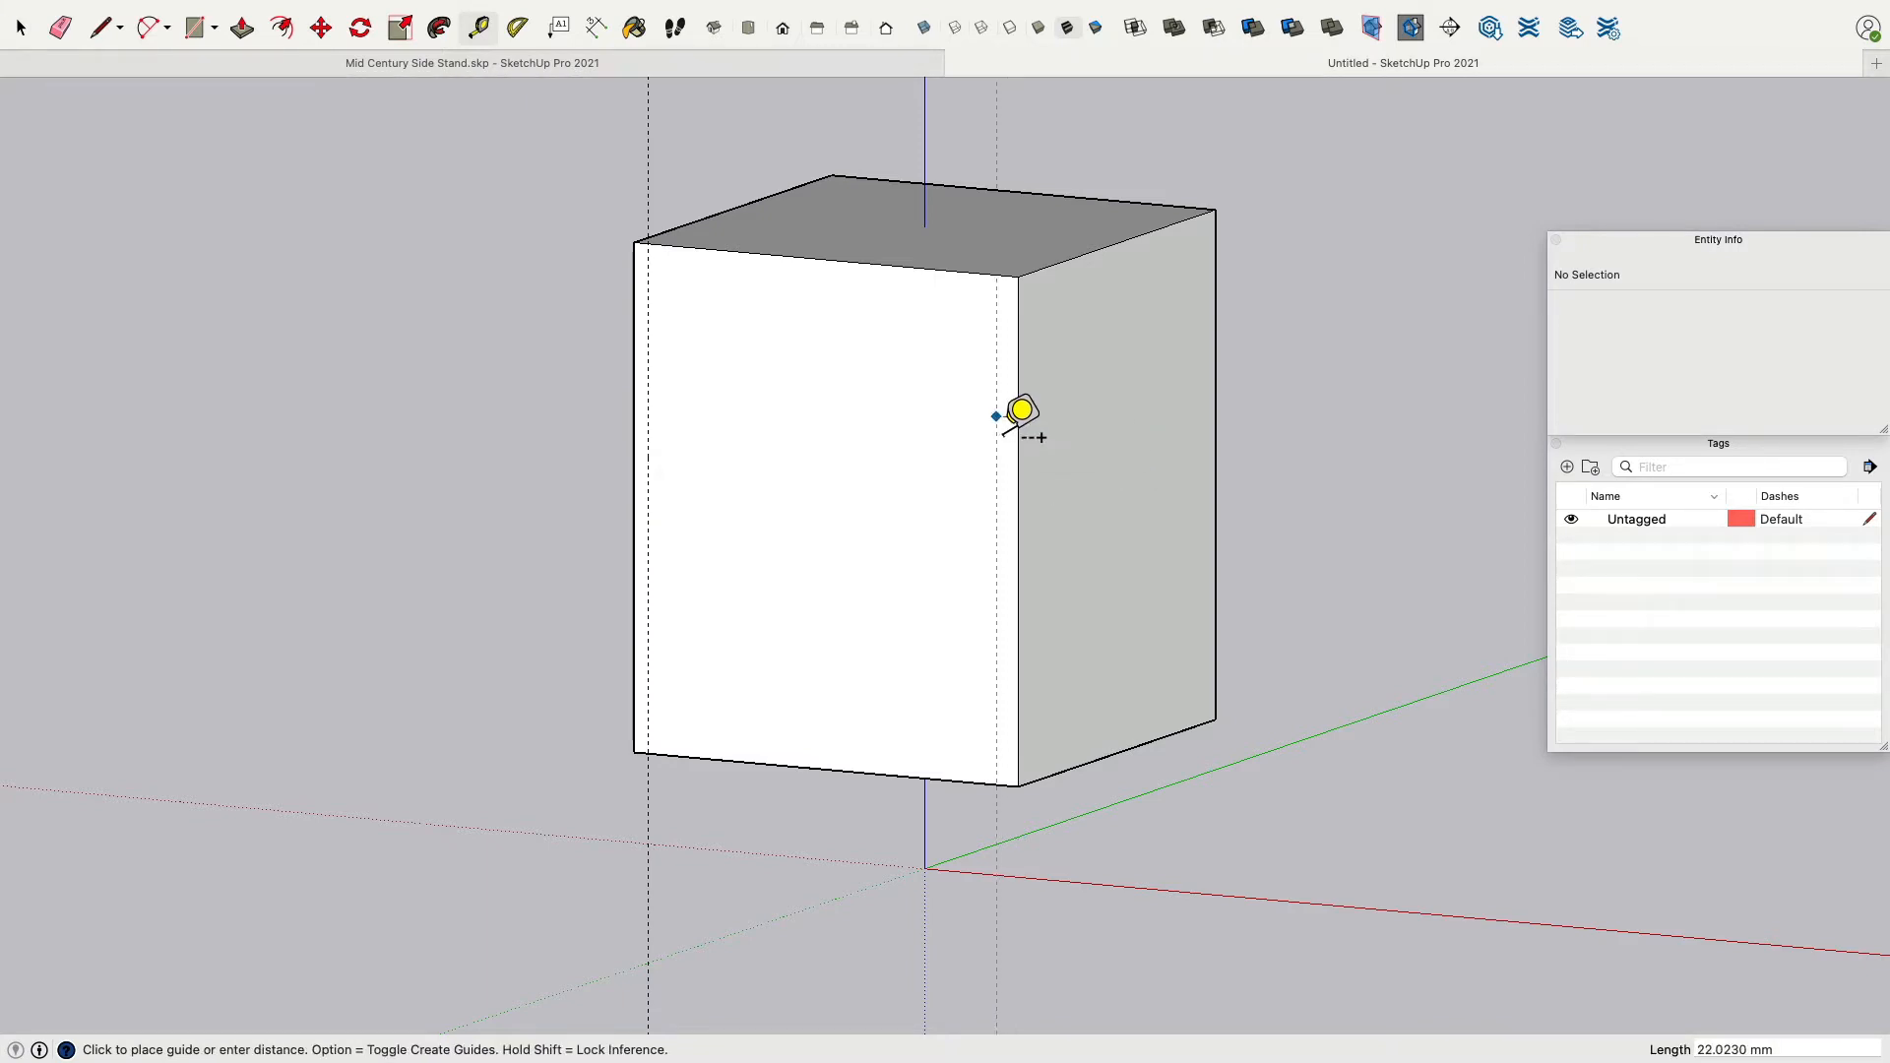
click(1022, 414)
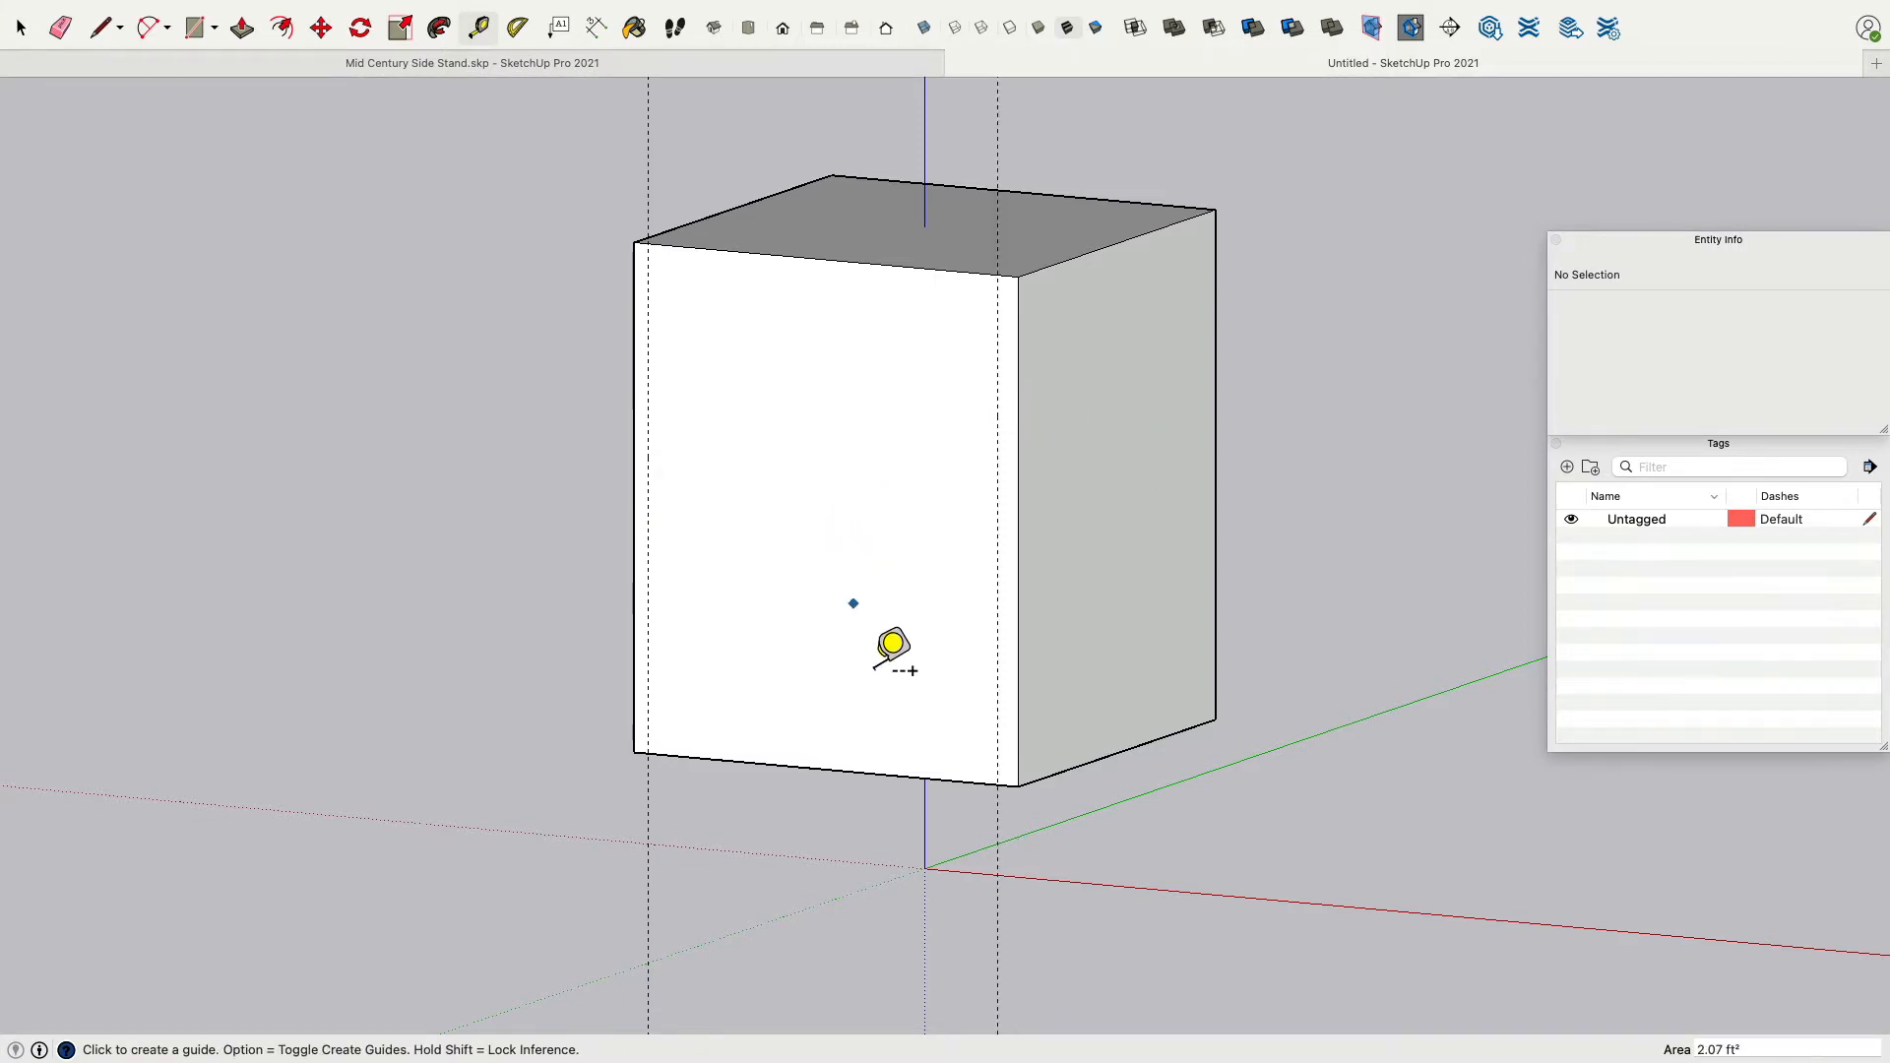
Place a guide 15 mm above the front face's bottom edge.
click(849, 770)
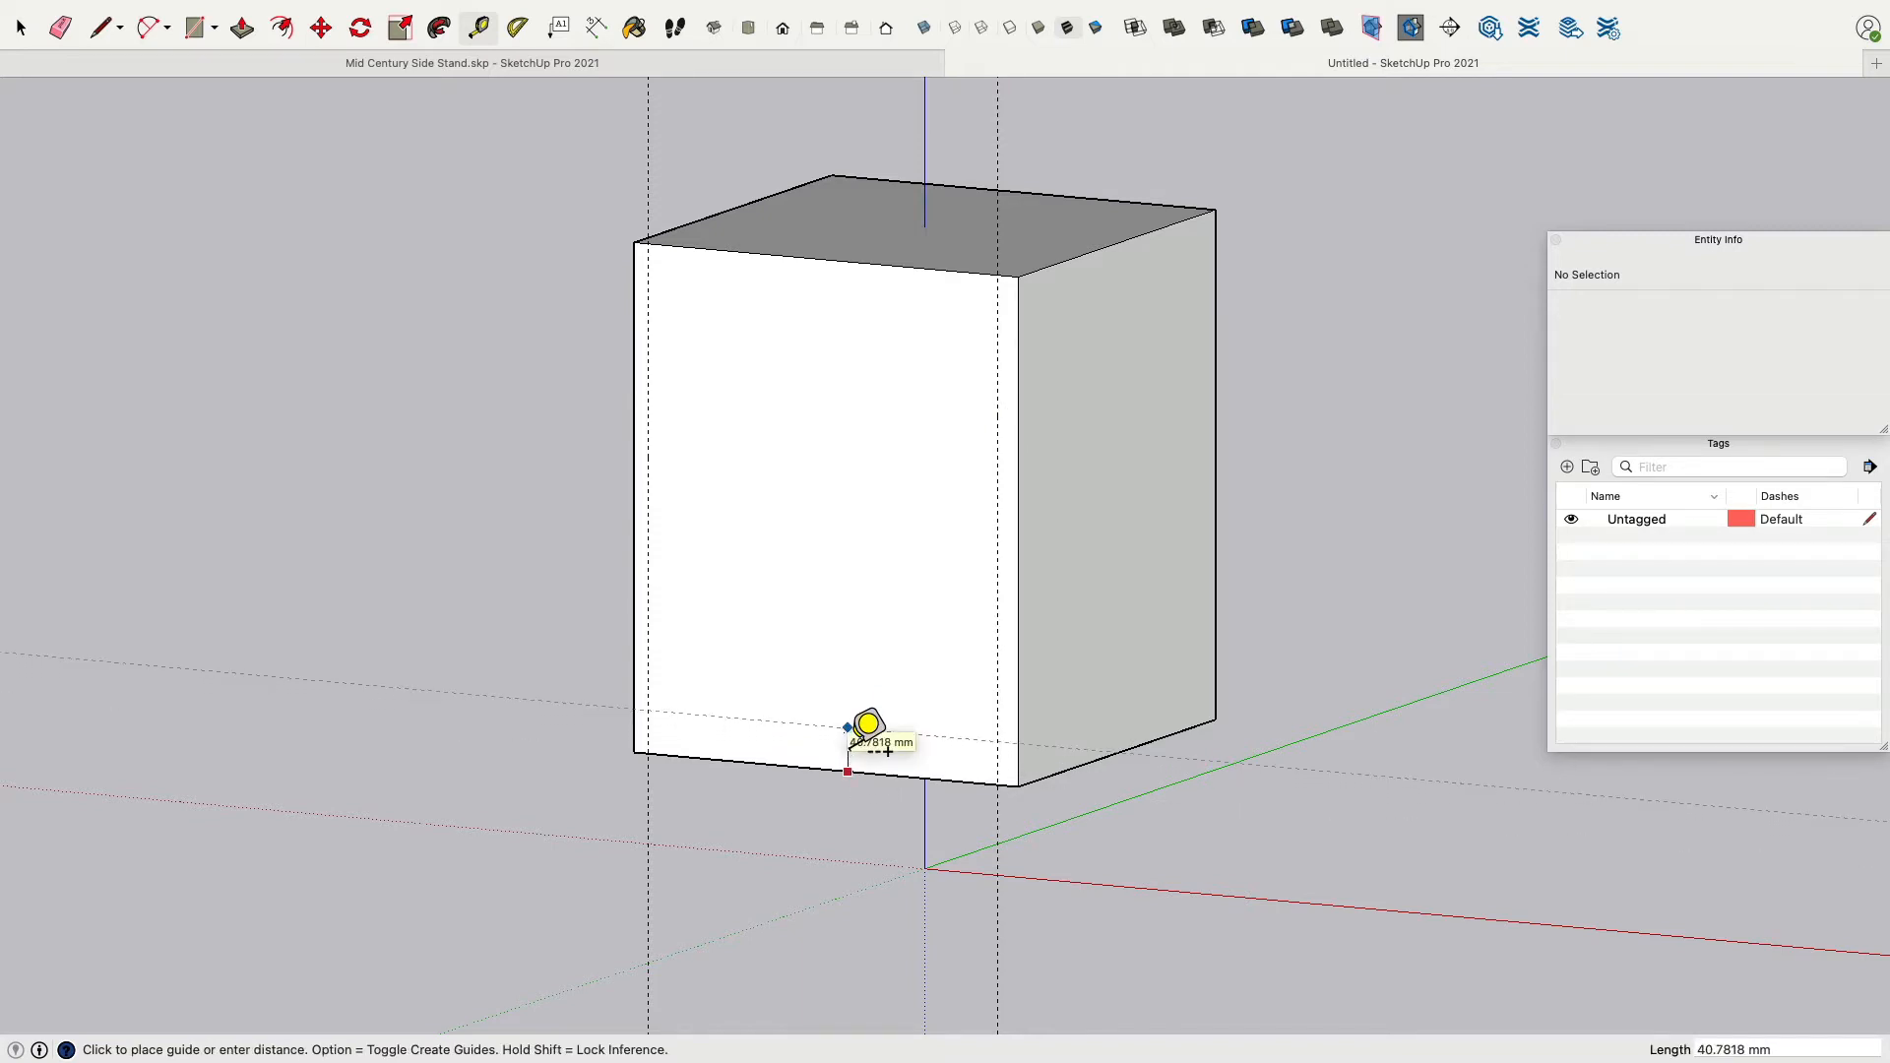
text(15)
key(Return)
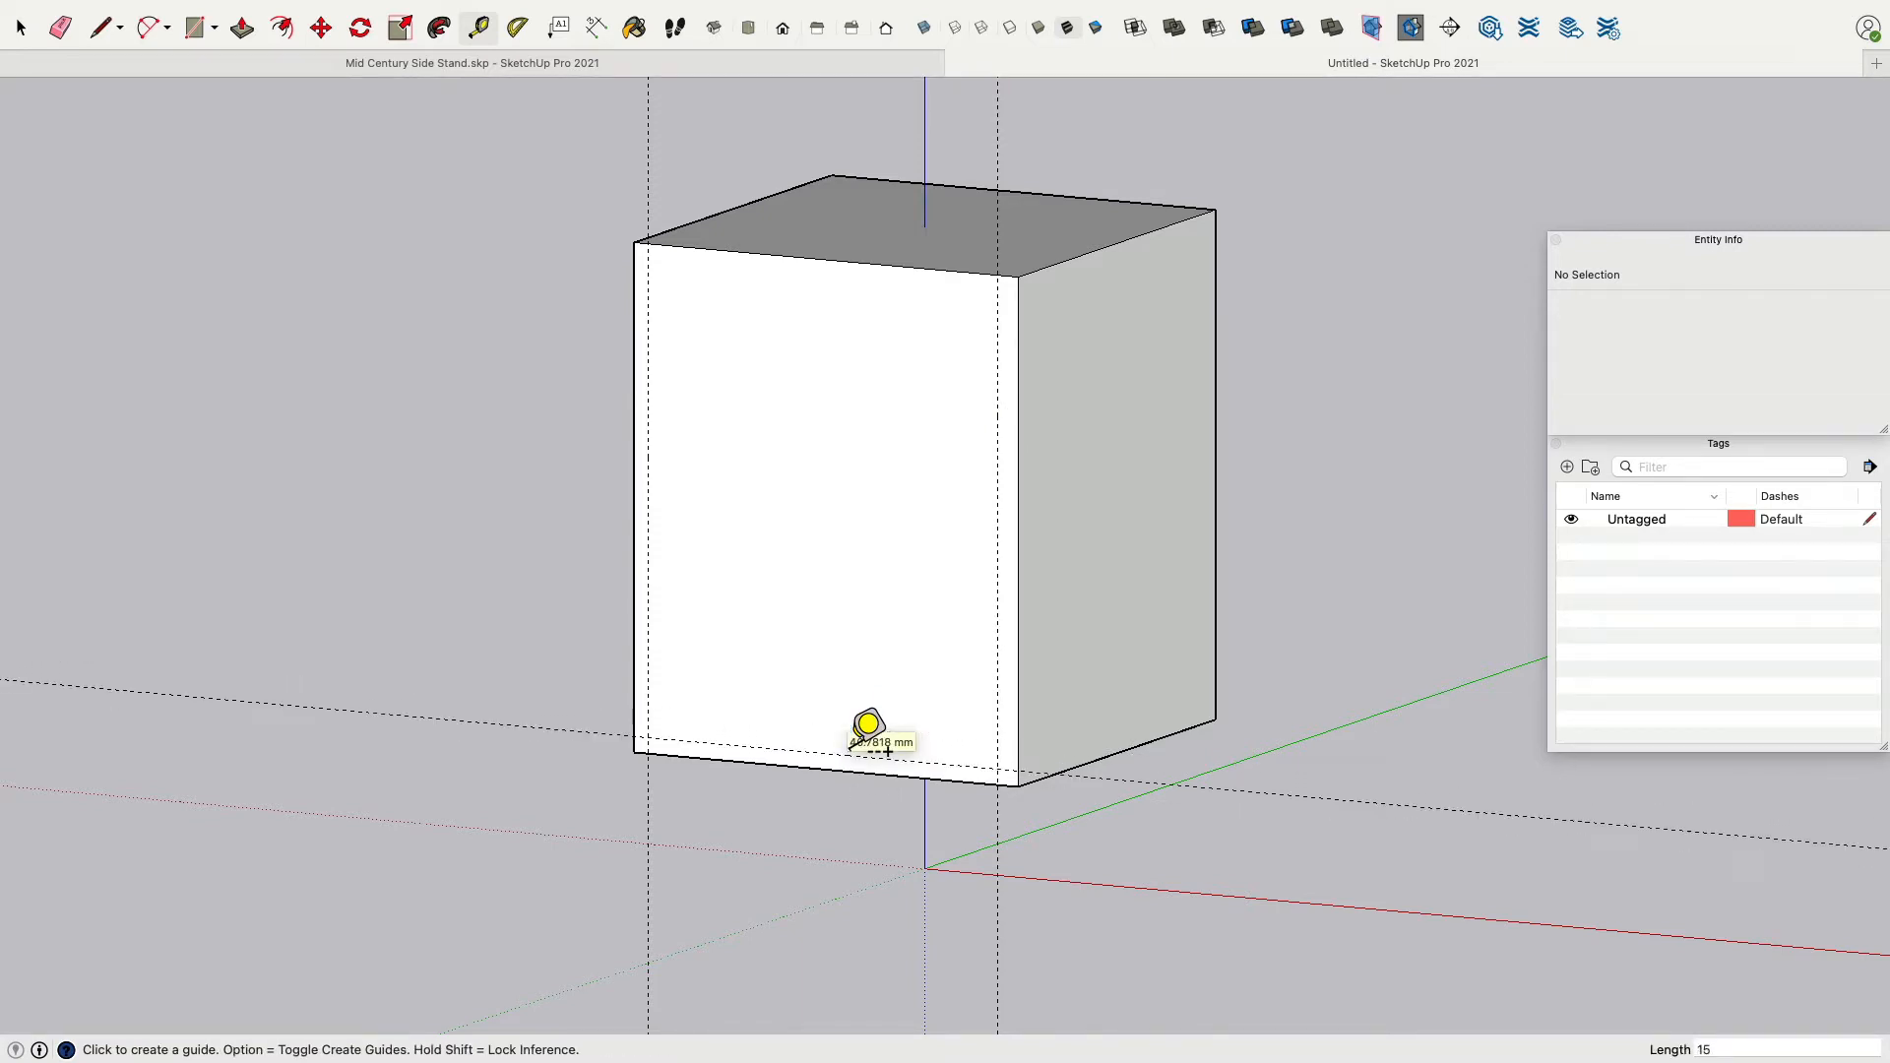
Place a guide 15 mm below the front face's top edge.
click(795, 258)
text(15)
key(Return)
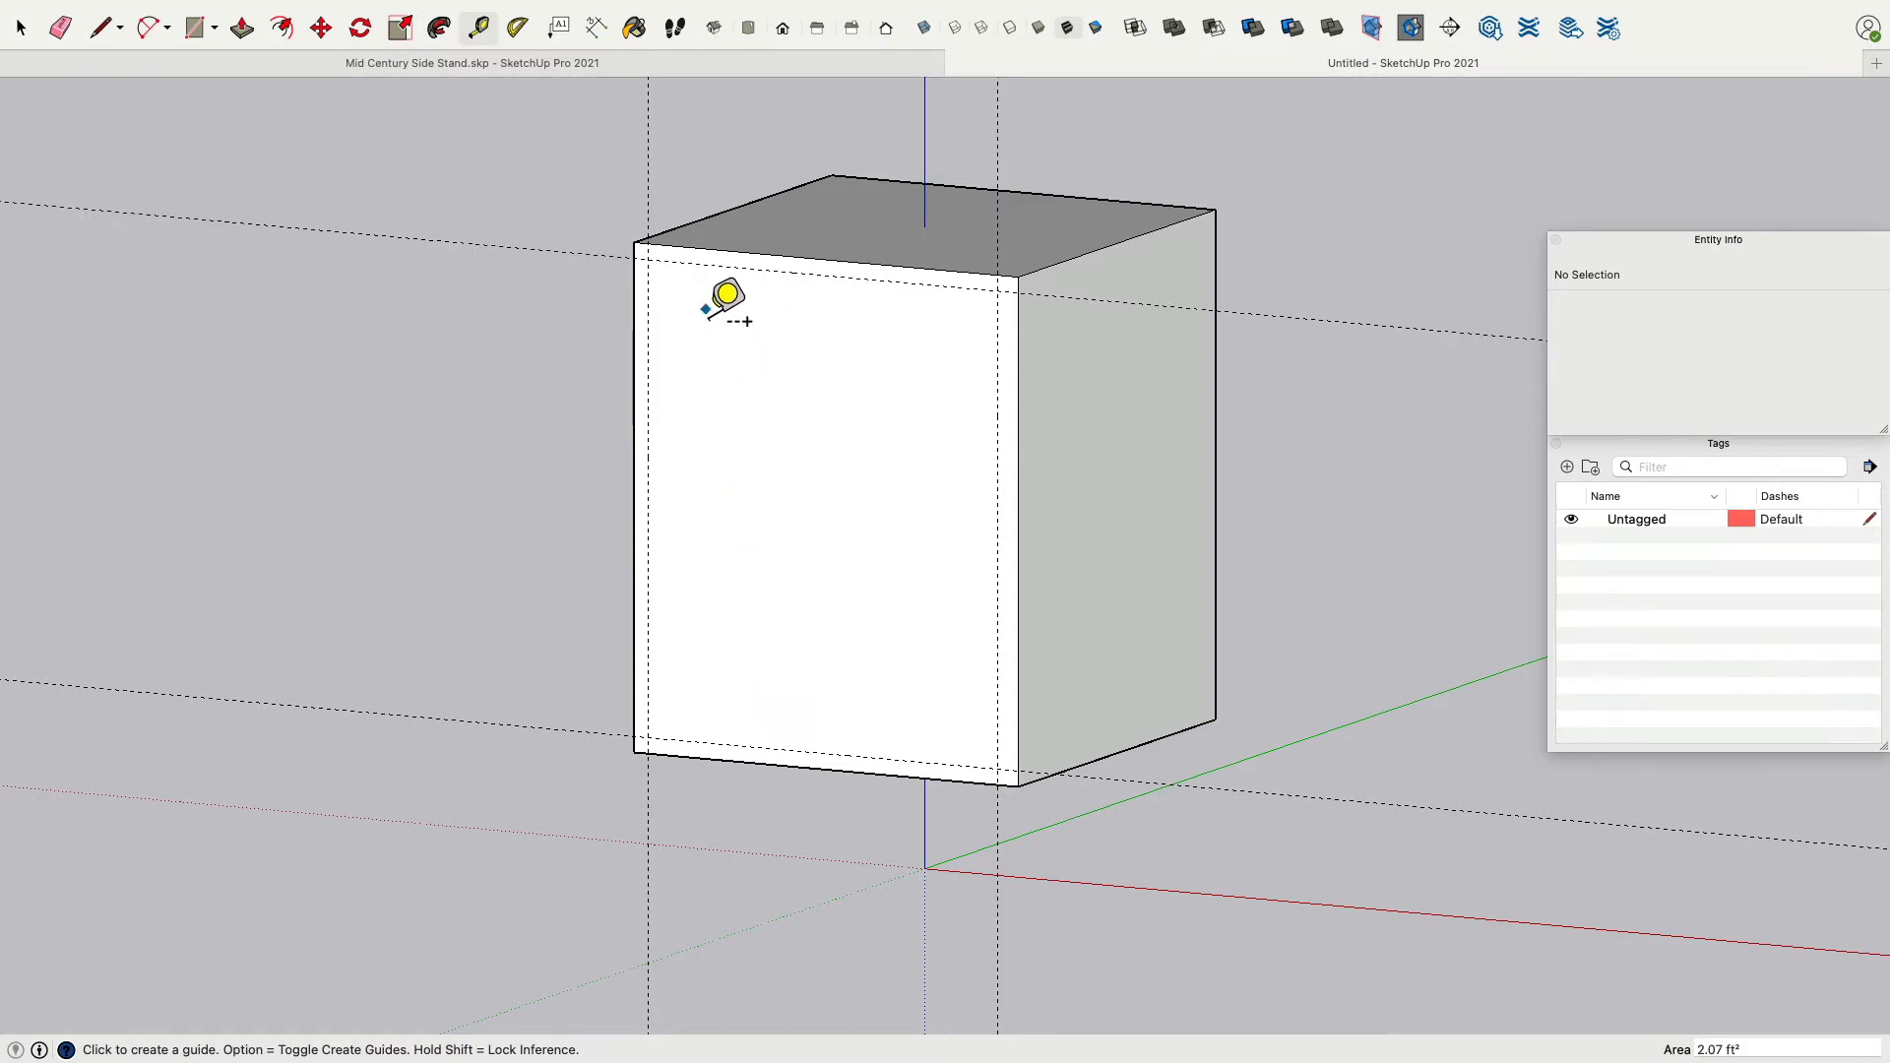
Place a guide 120 mm below the top guide to mark the upper opening's height.
click(747, 270)
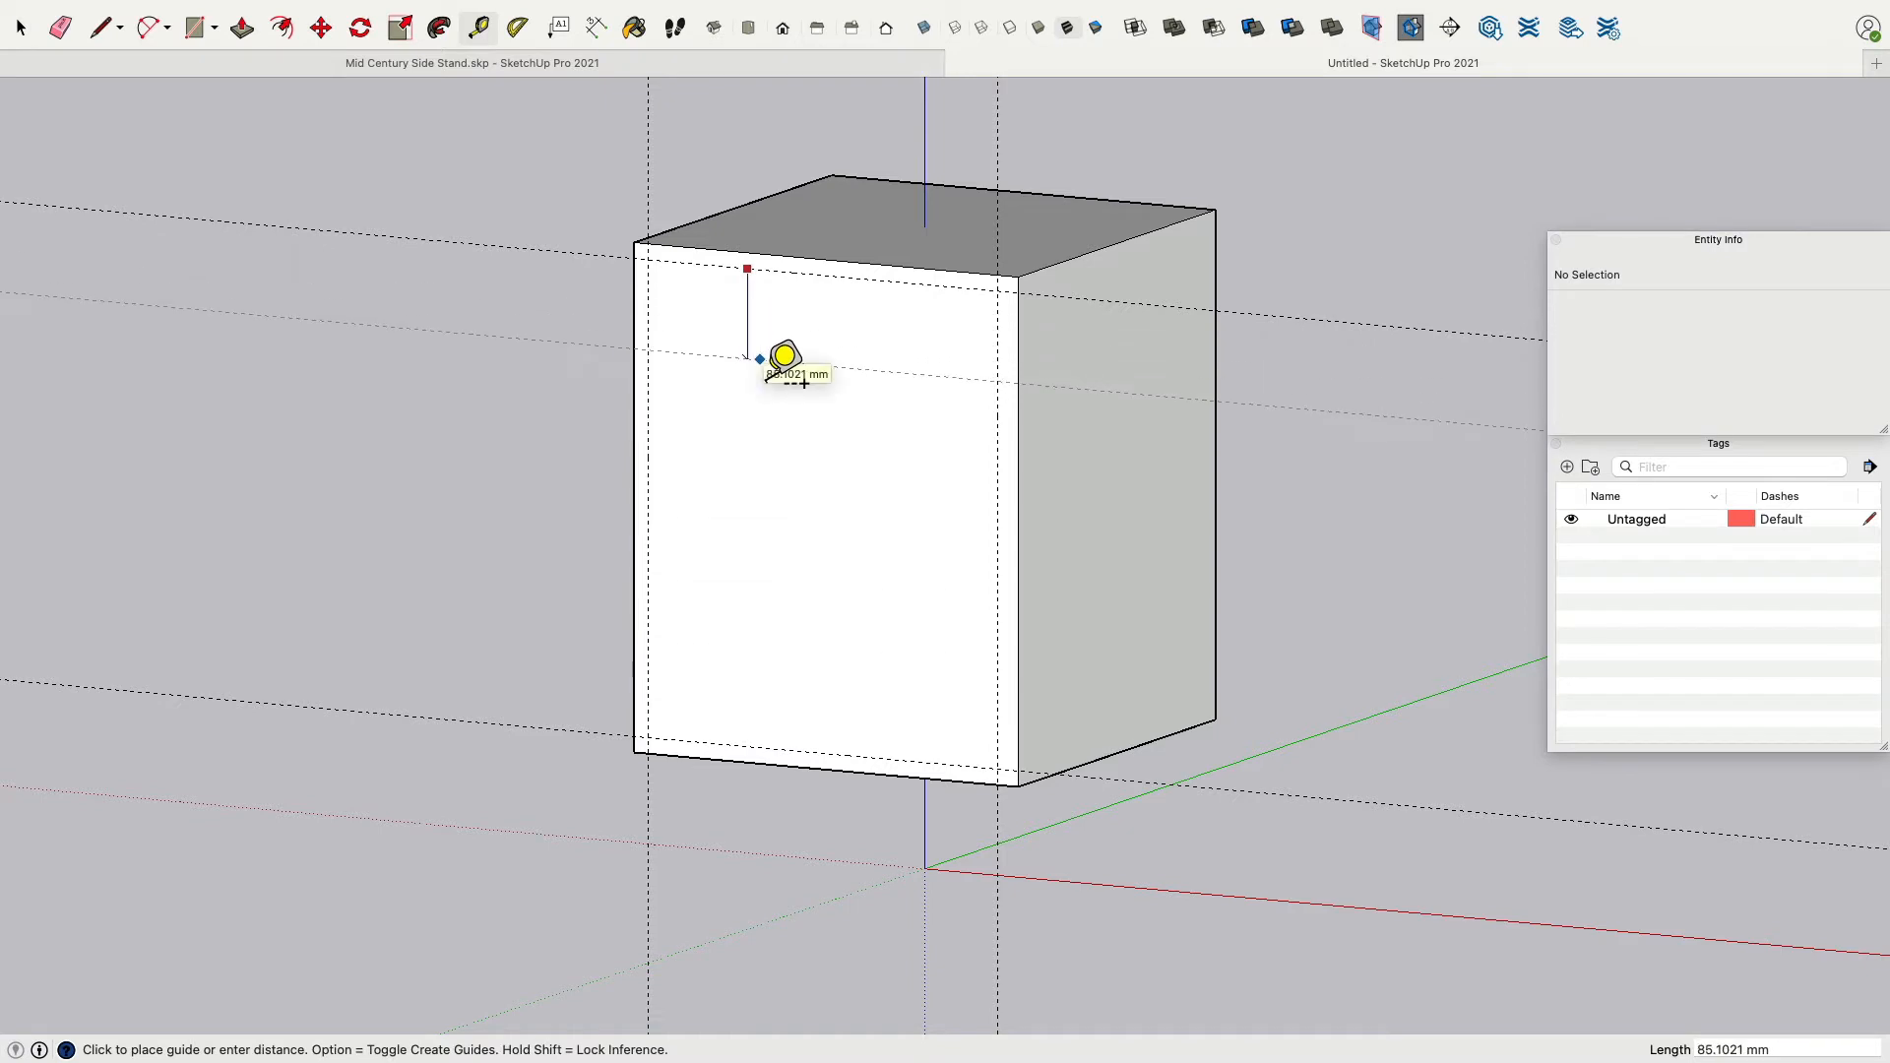
click(751, 394)
click(750, 396)
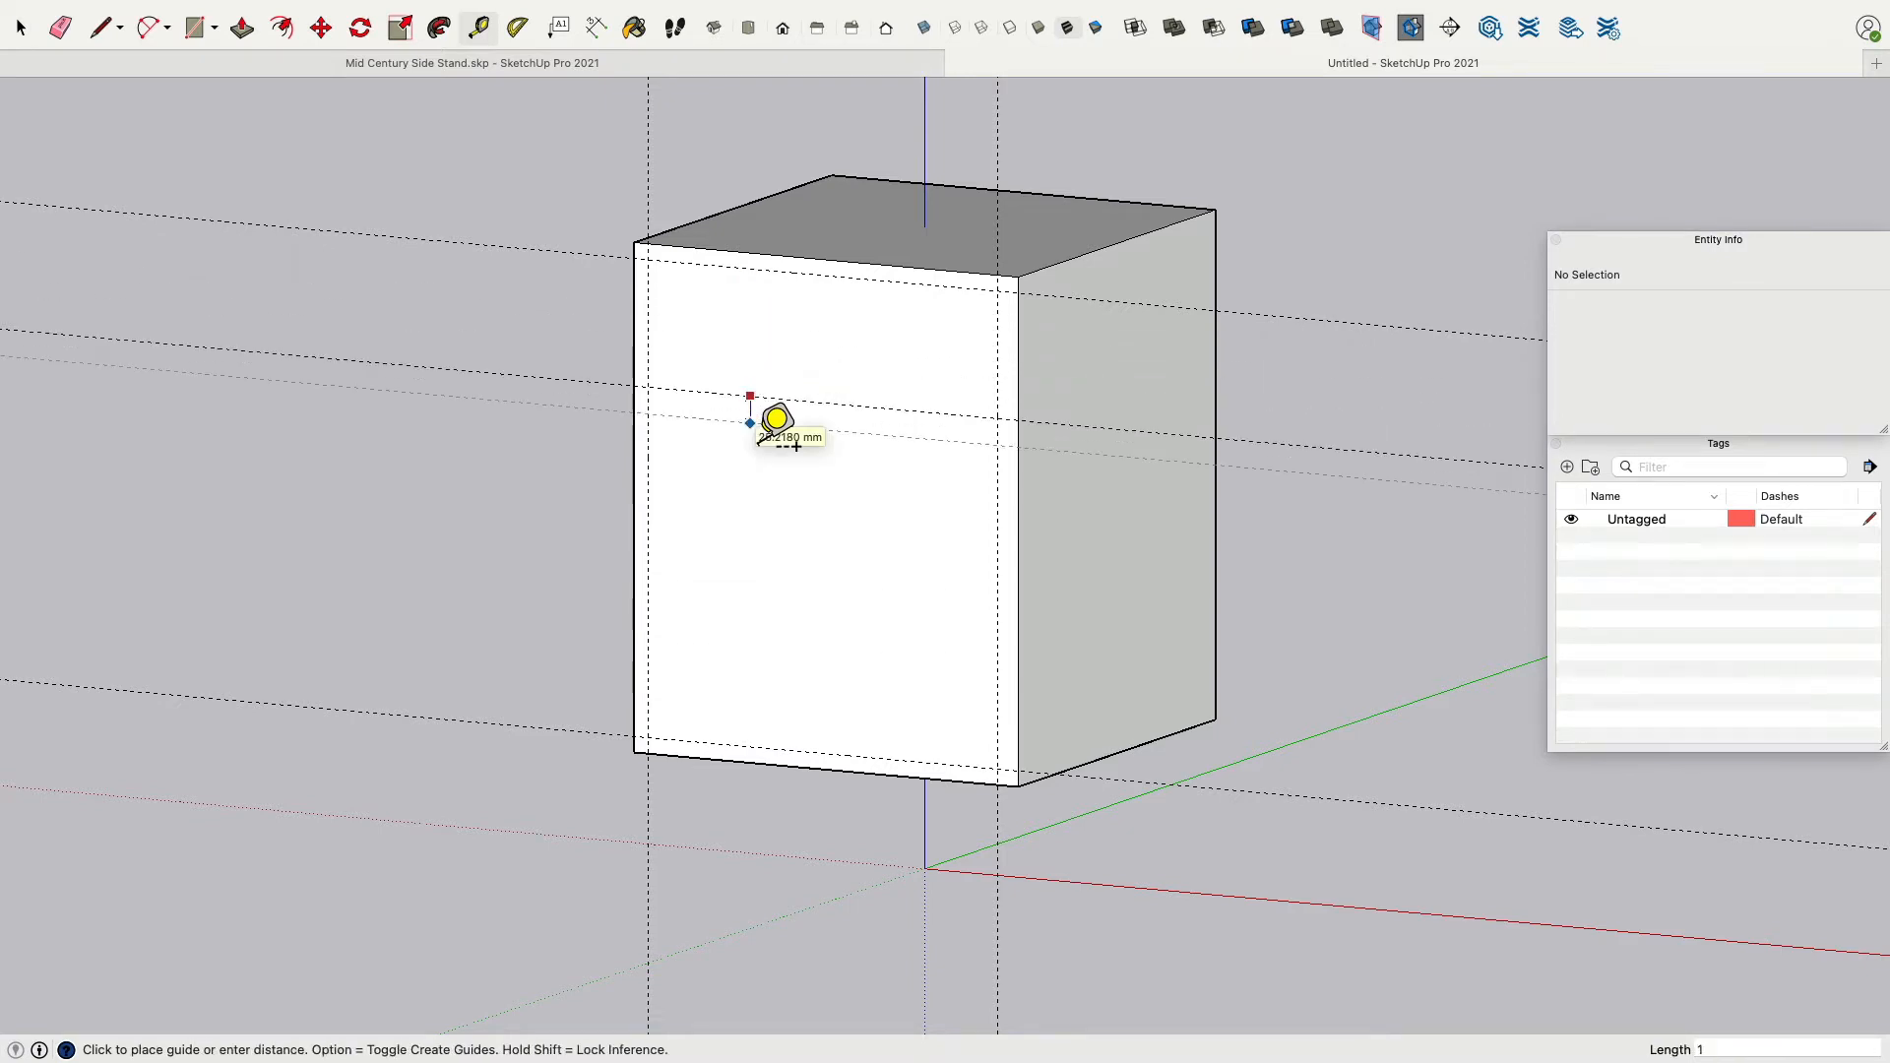
key(Return)
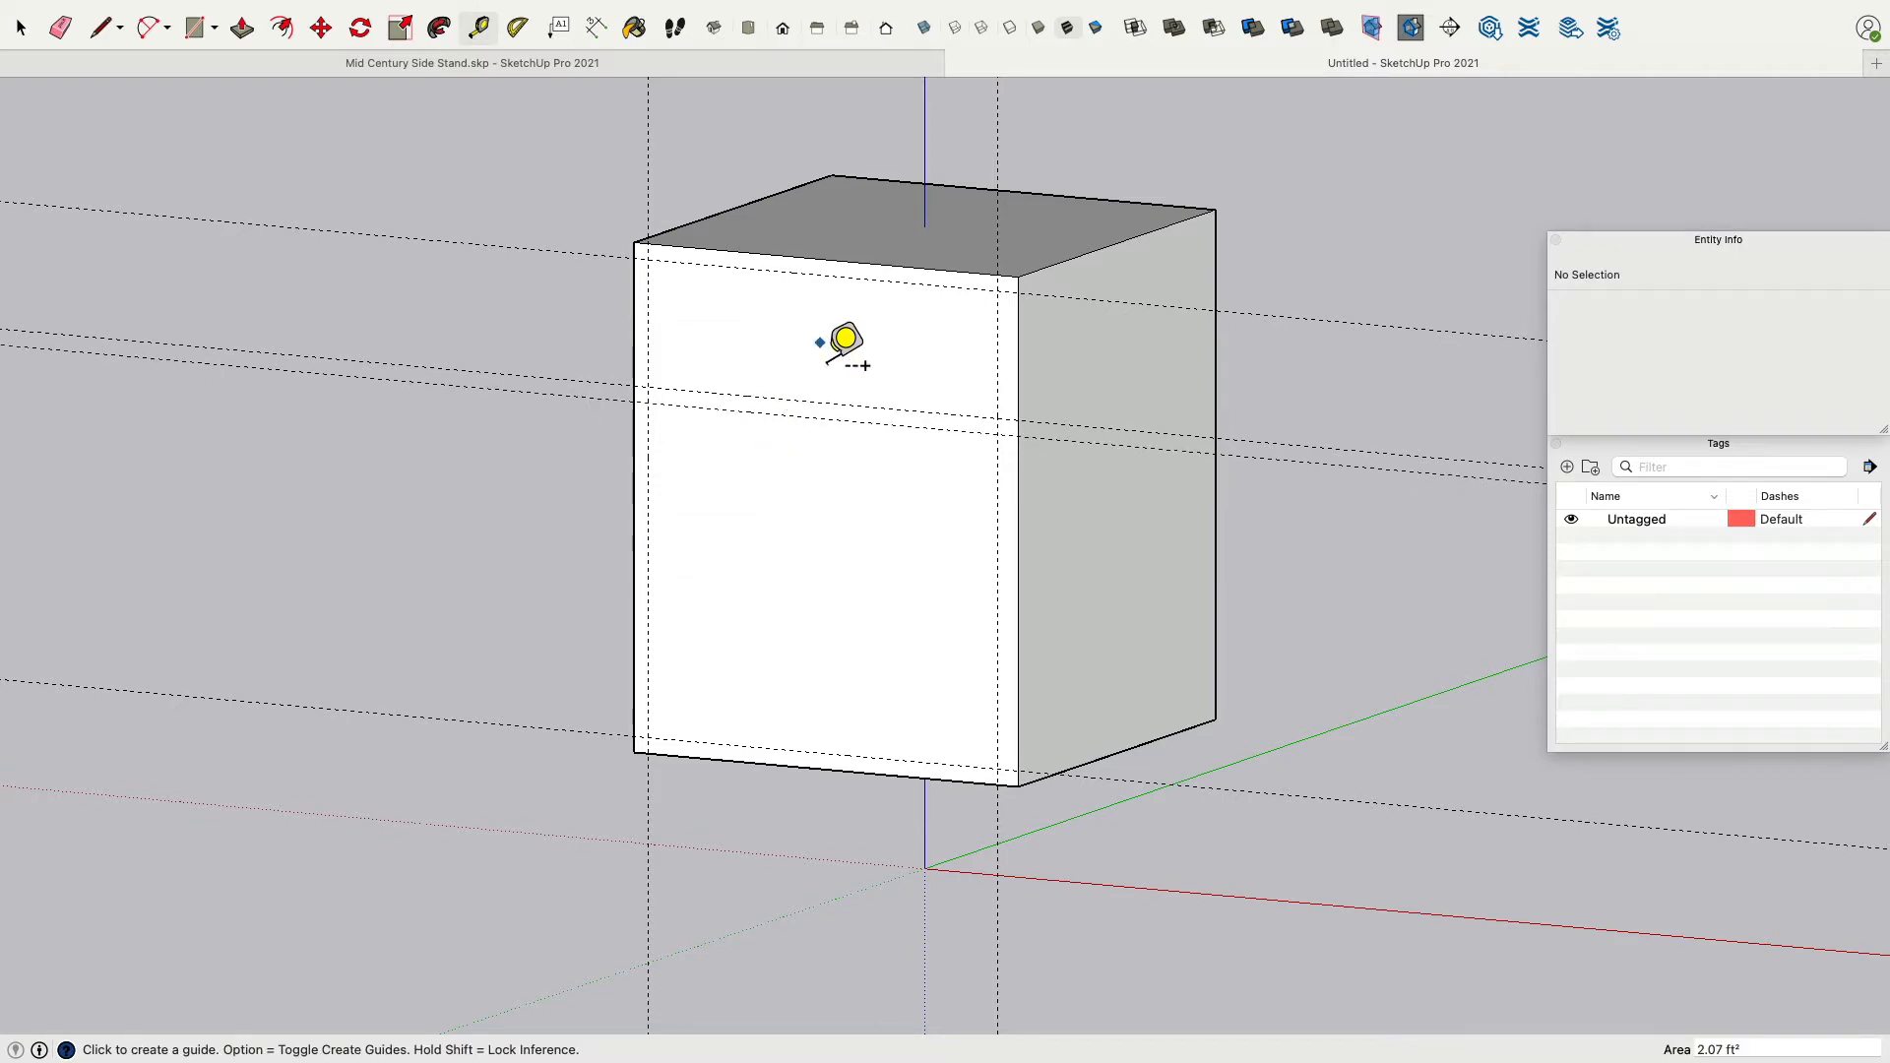
Add extra guides along the front face's right edge, one 5 mm in.
middle_drag(827, 346, 1221, 244)
scroll(1202, 262, down, 3)
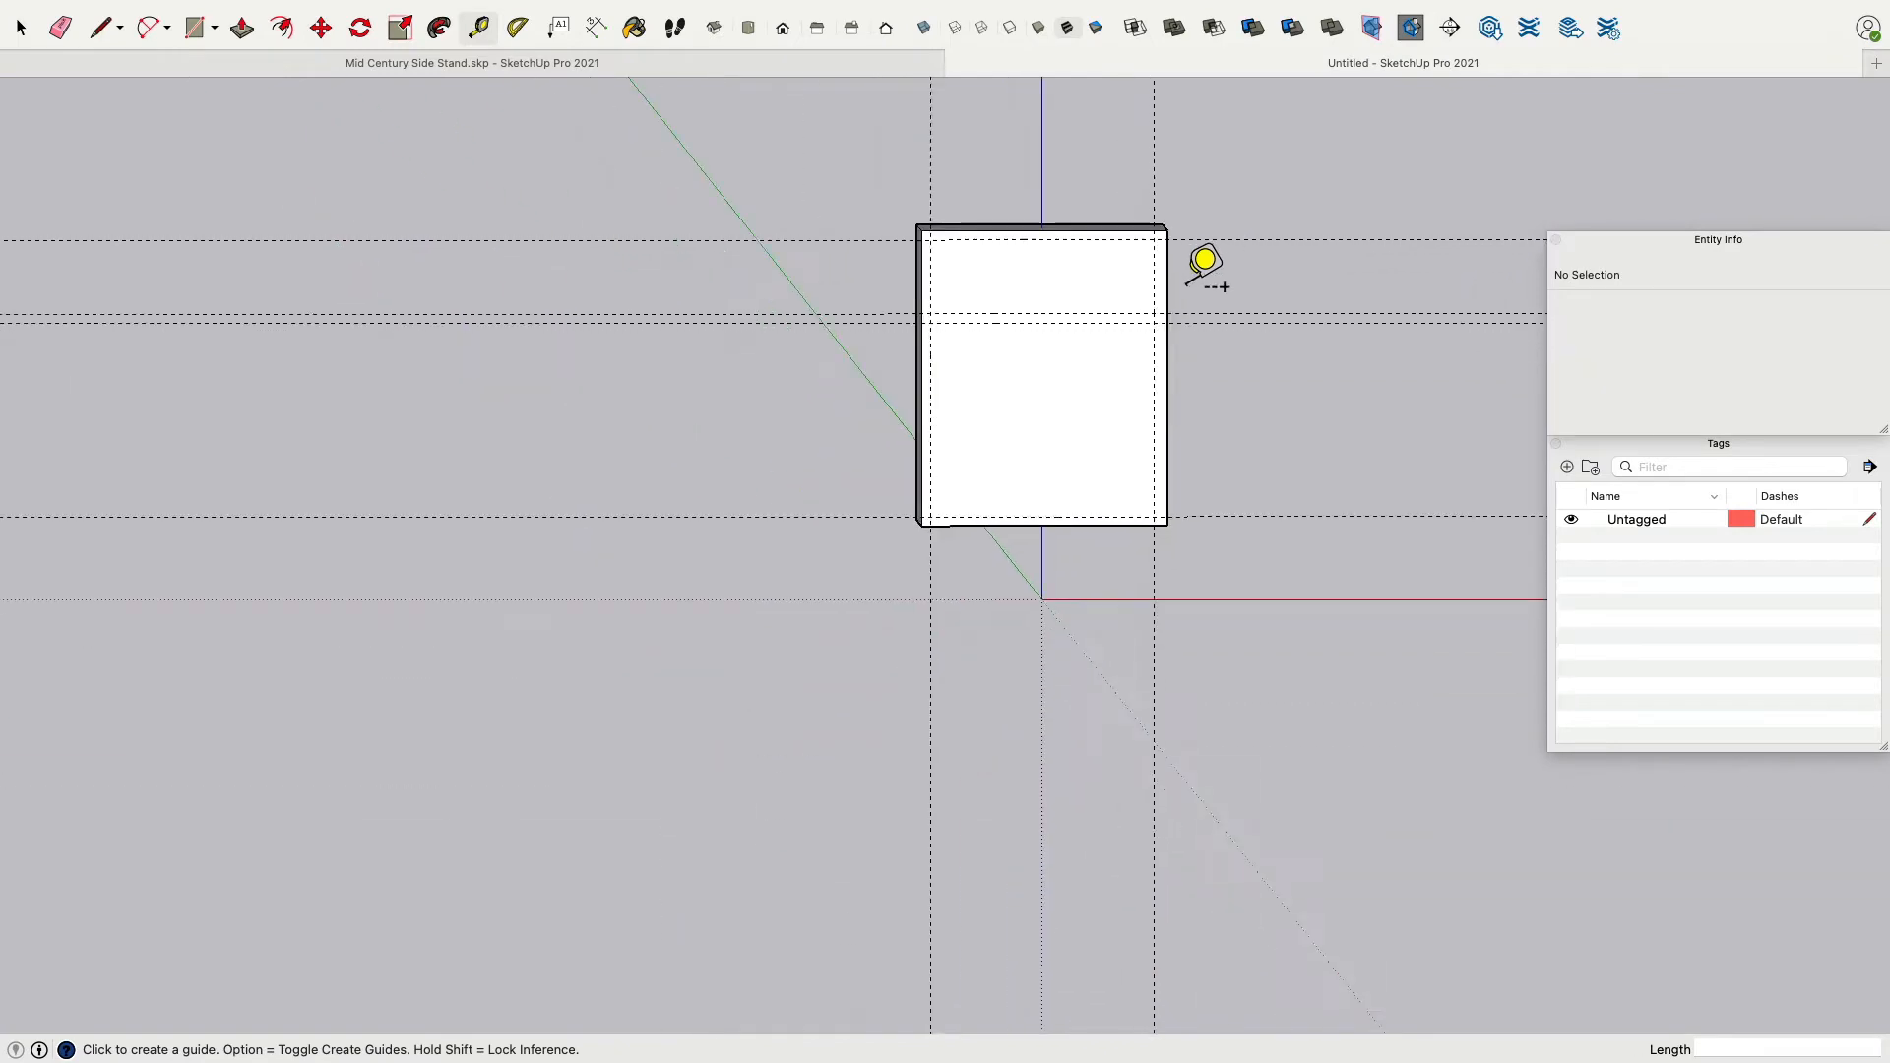
scroll(1193, 291, up, 8)
scroll(1129, 269, down, 3)
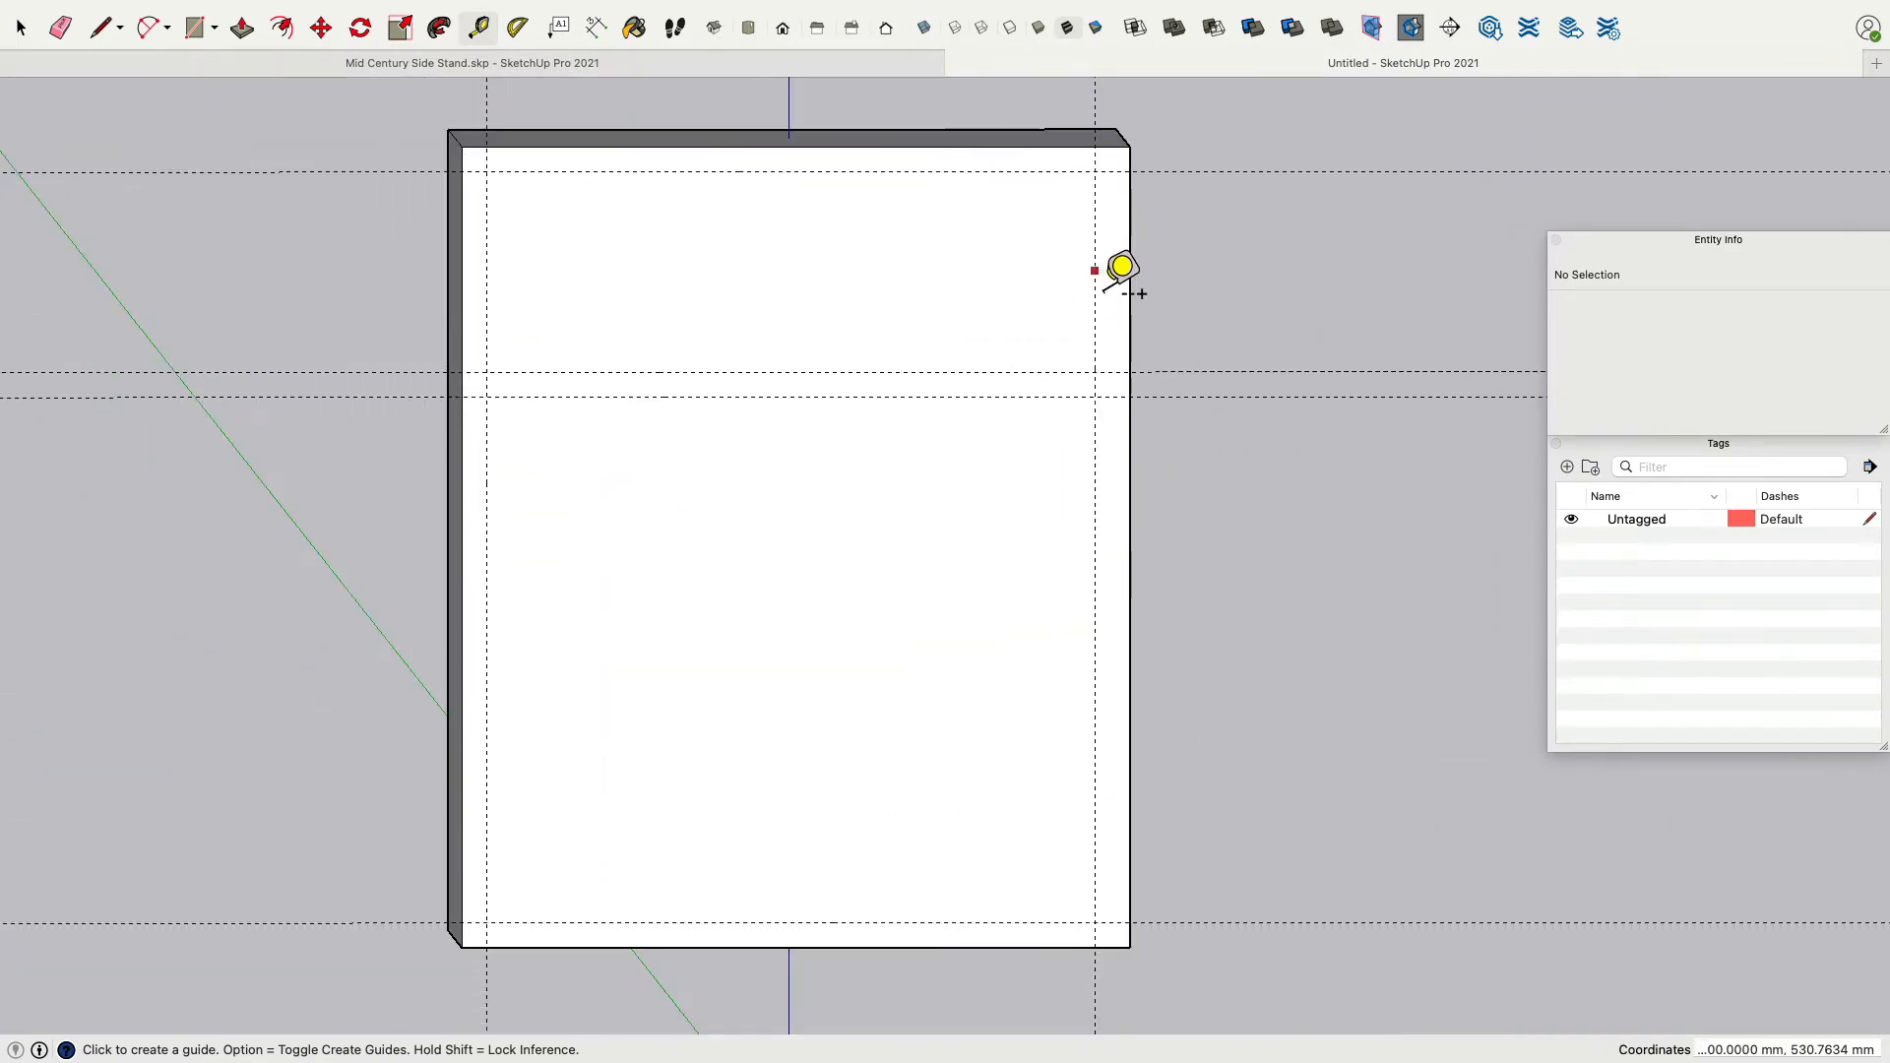
click(1123, 270)
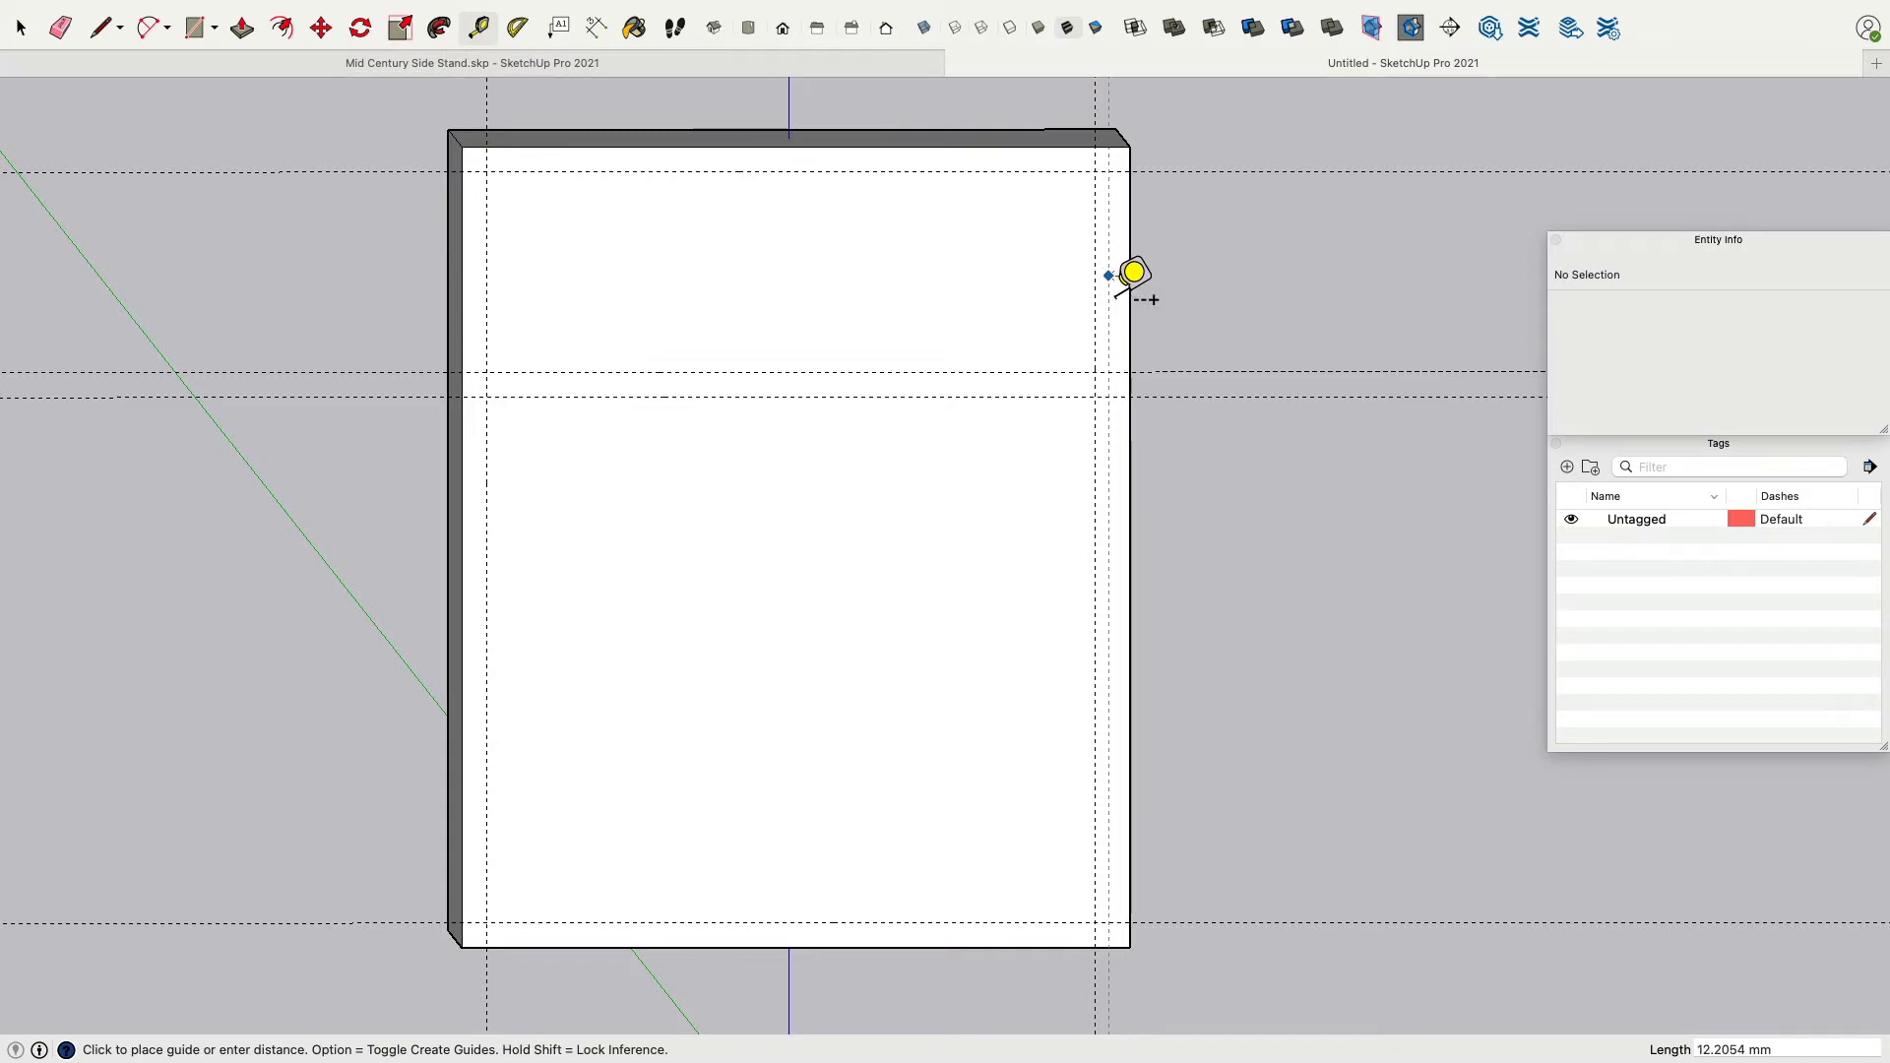
click(1121, 270)
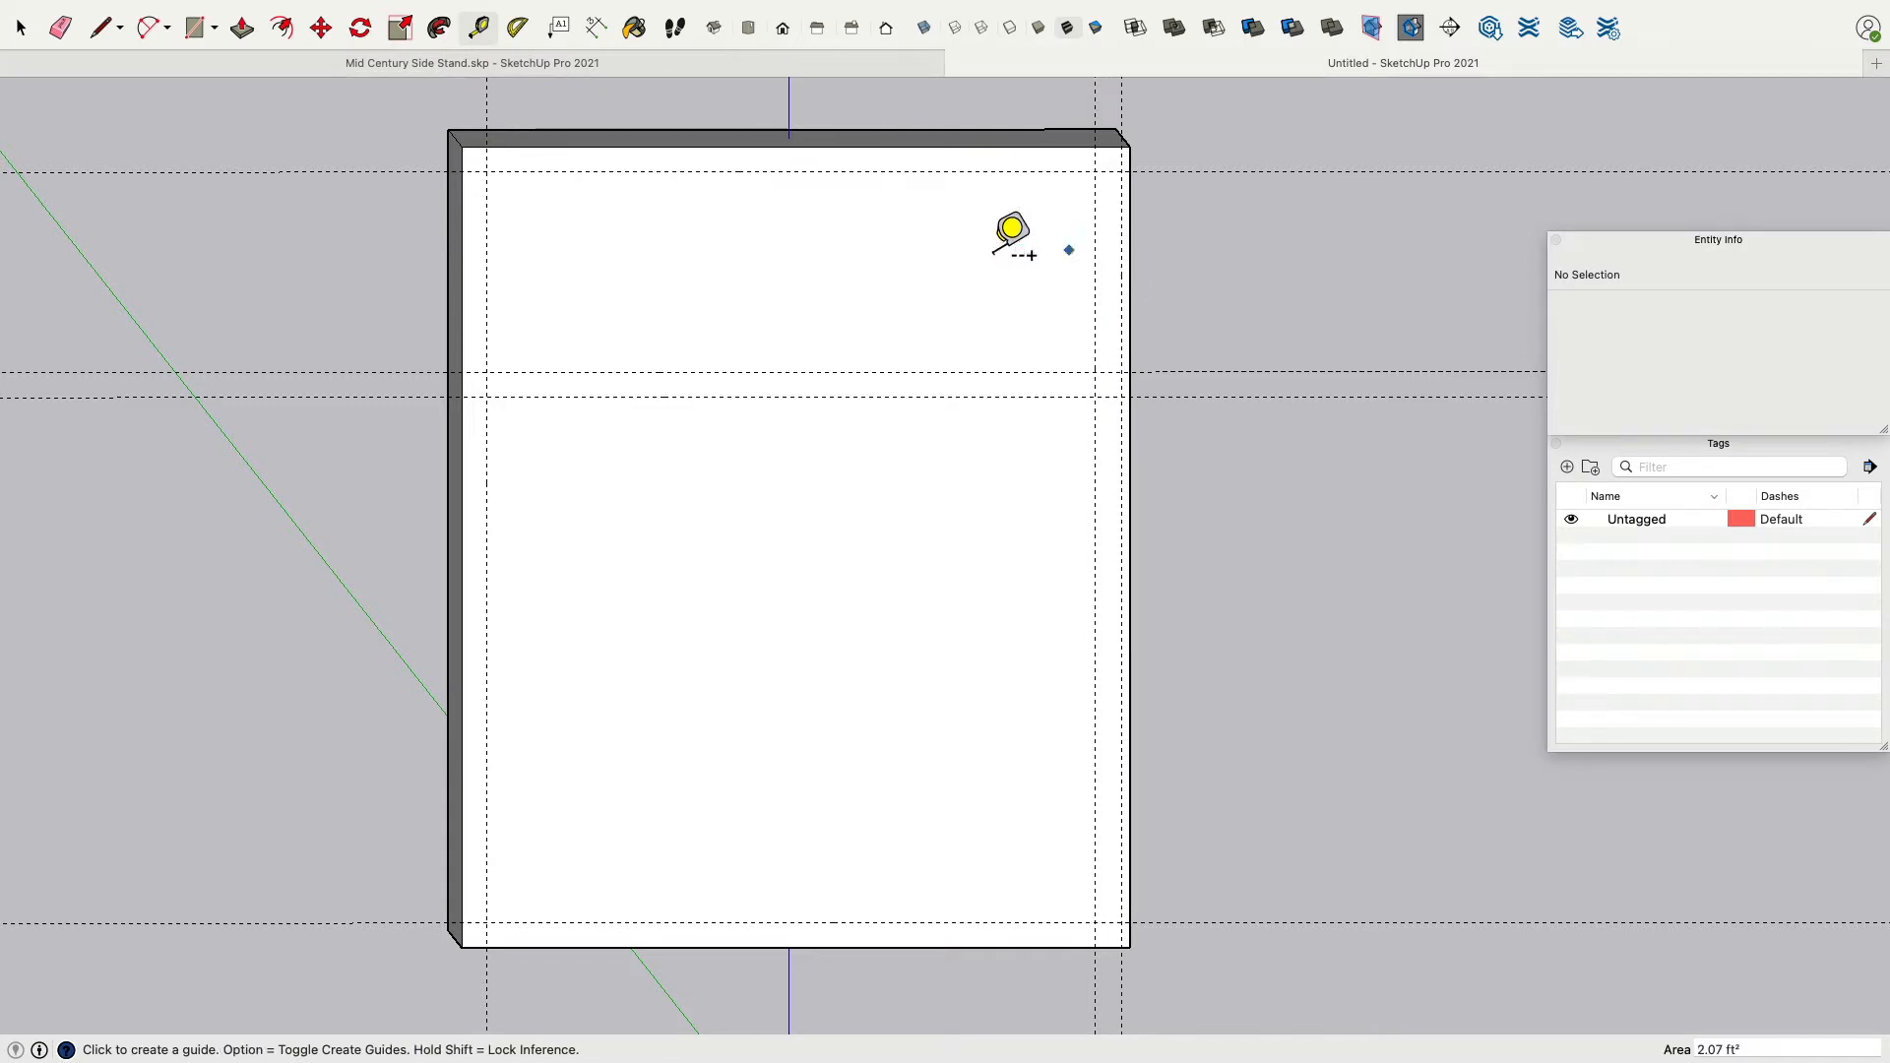
click(1128, 263)
text(5)
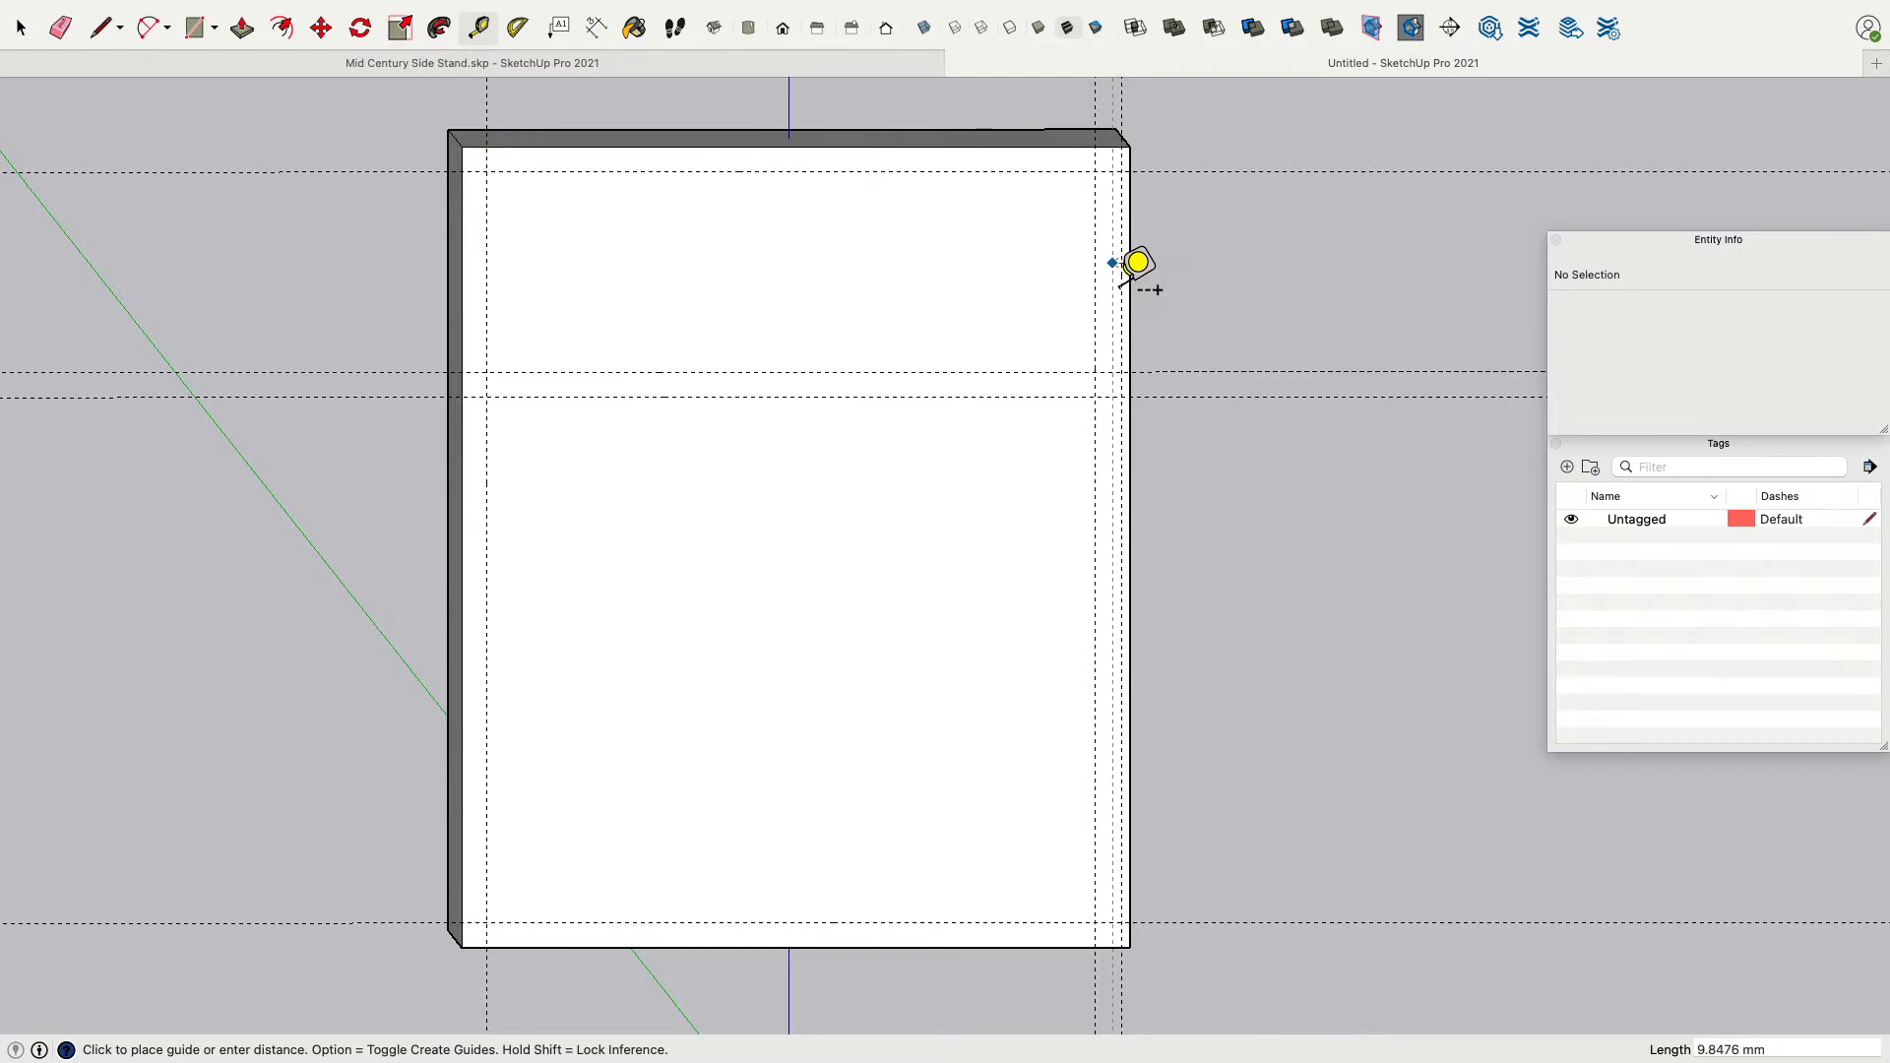
click(1132, 264)
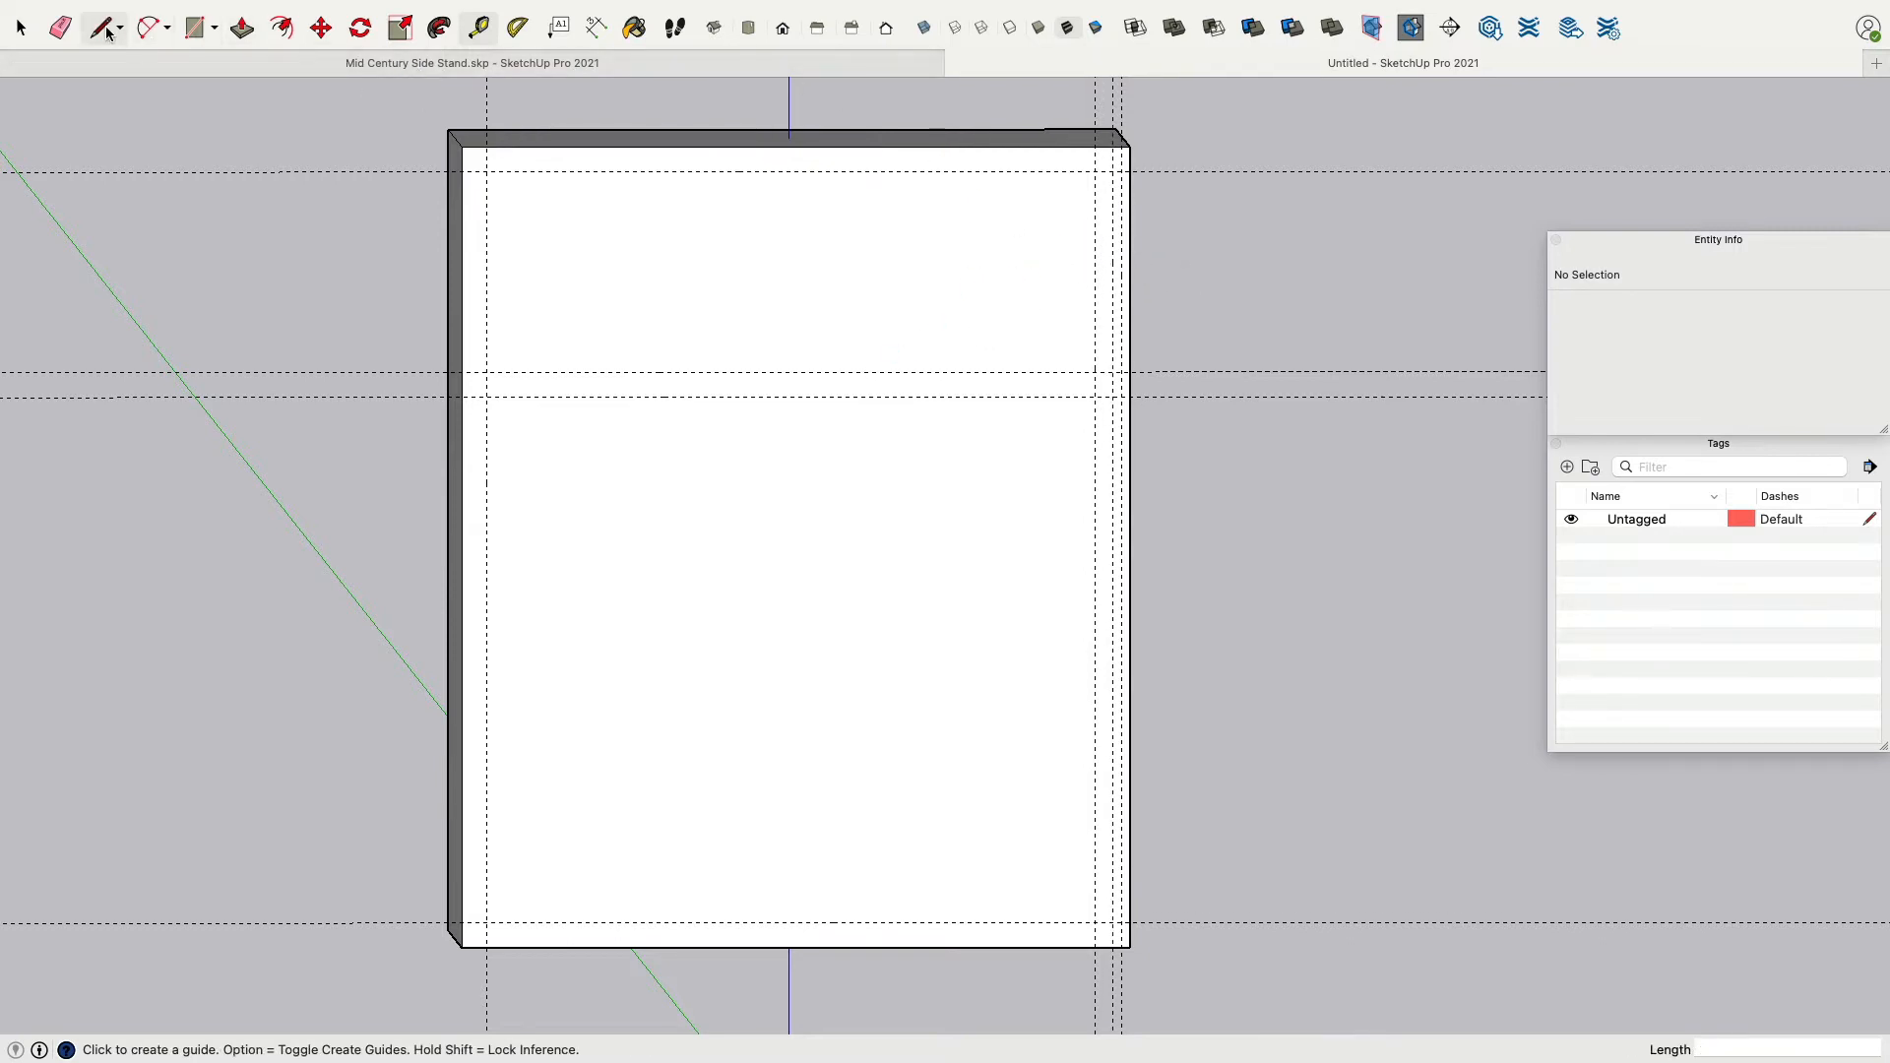
Erase the guides near the front face's right edge and place a new one matching the 15 mm left margin.
key(e)
drag(1164, 134, 1075, 130)
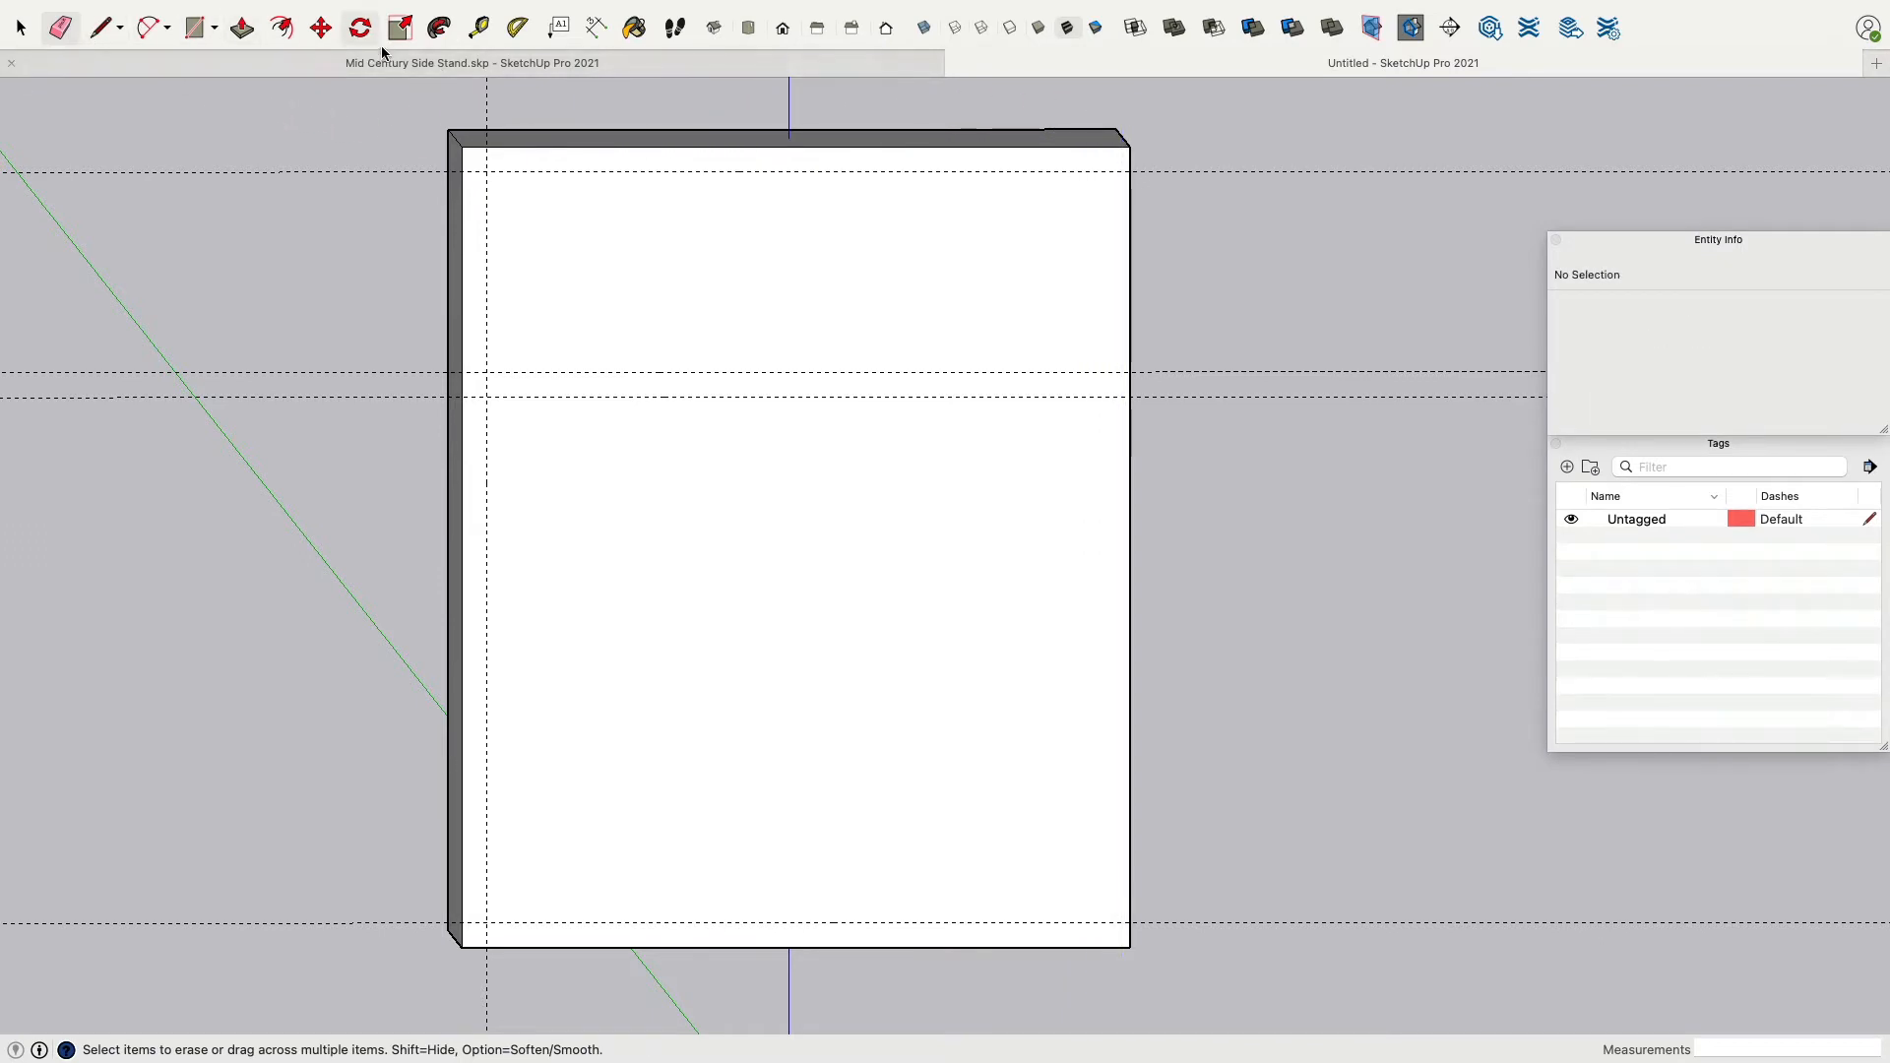
click(478, 27)
click(1130, 258)
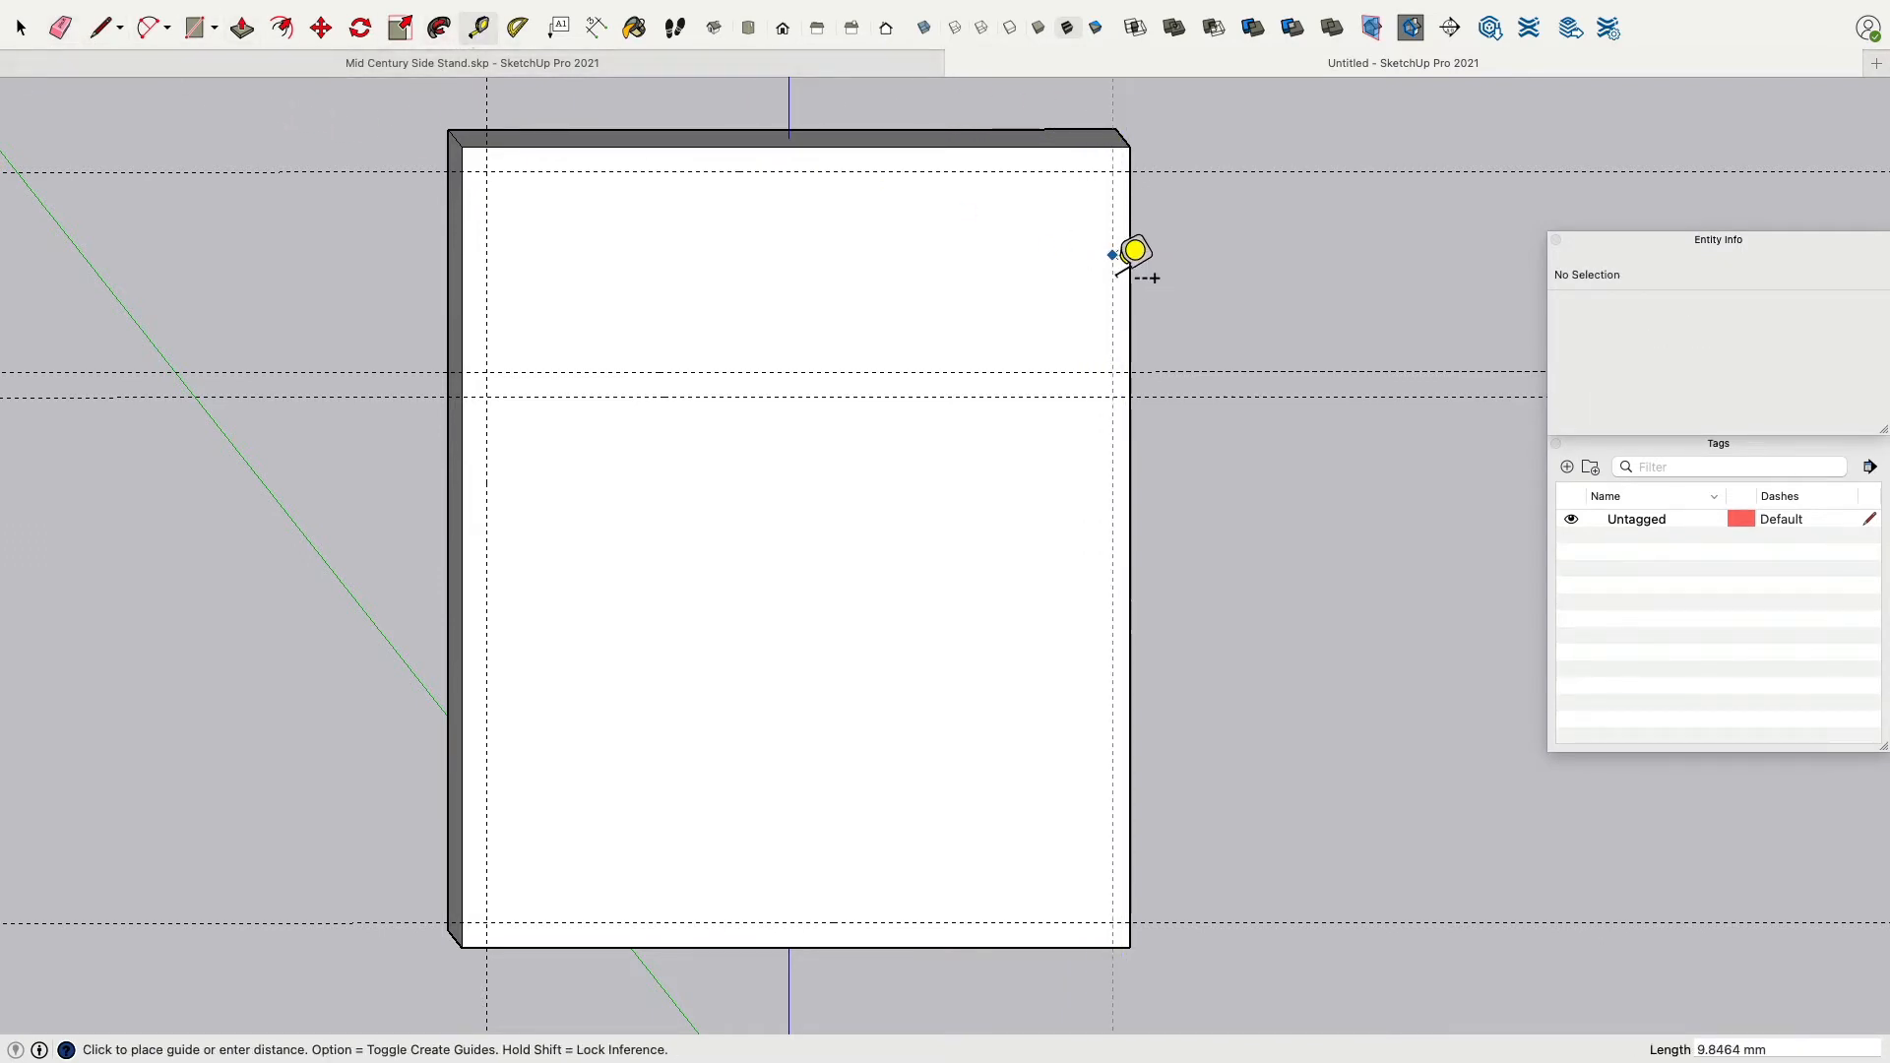
click(1125, 252)
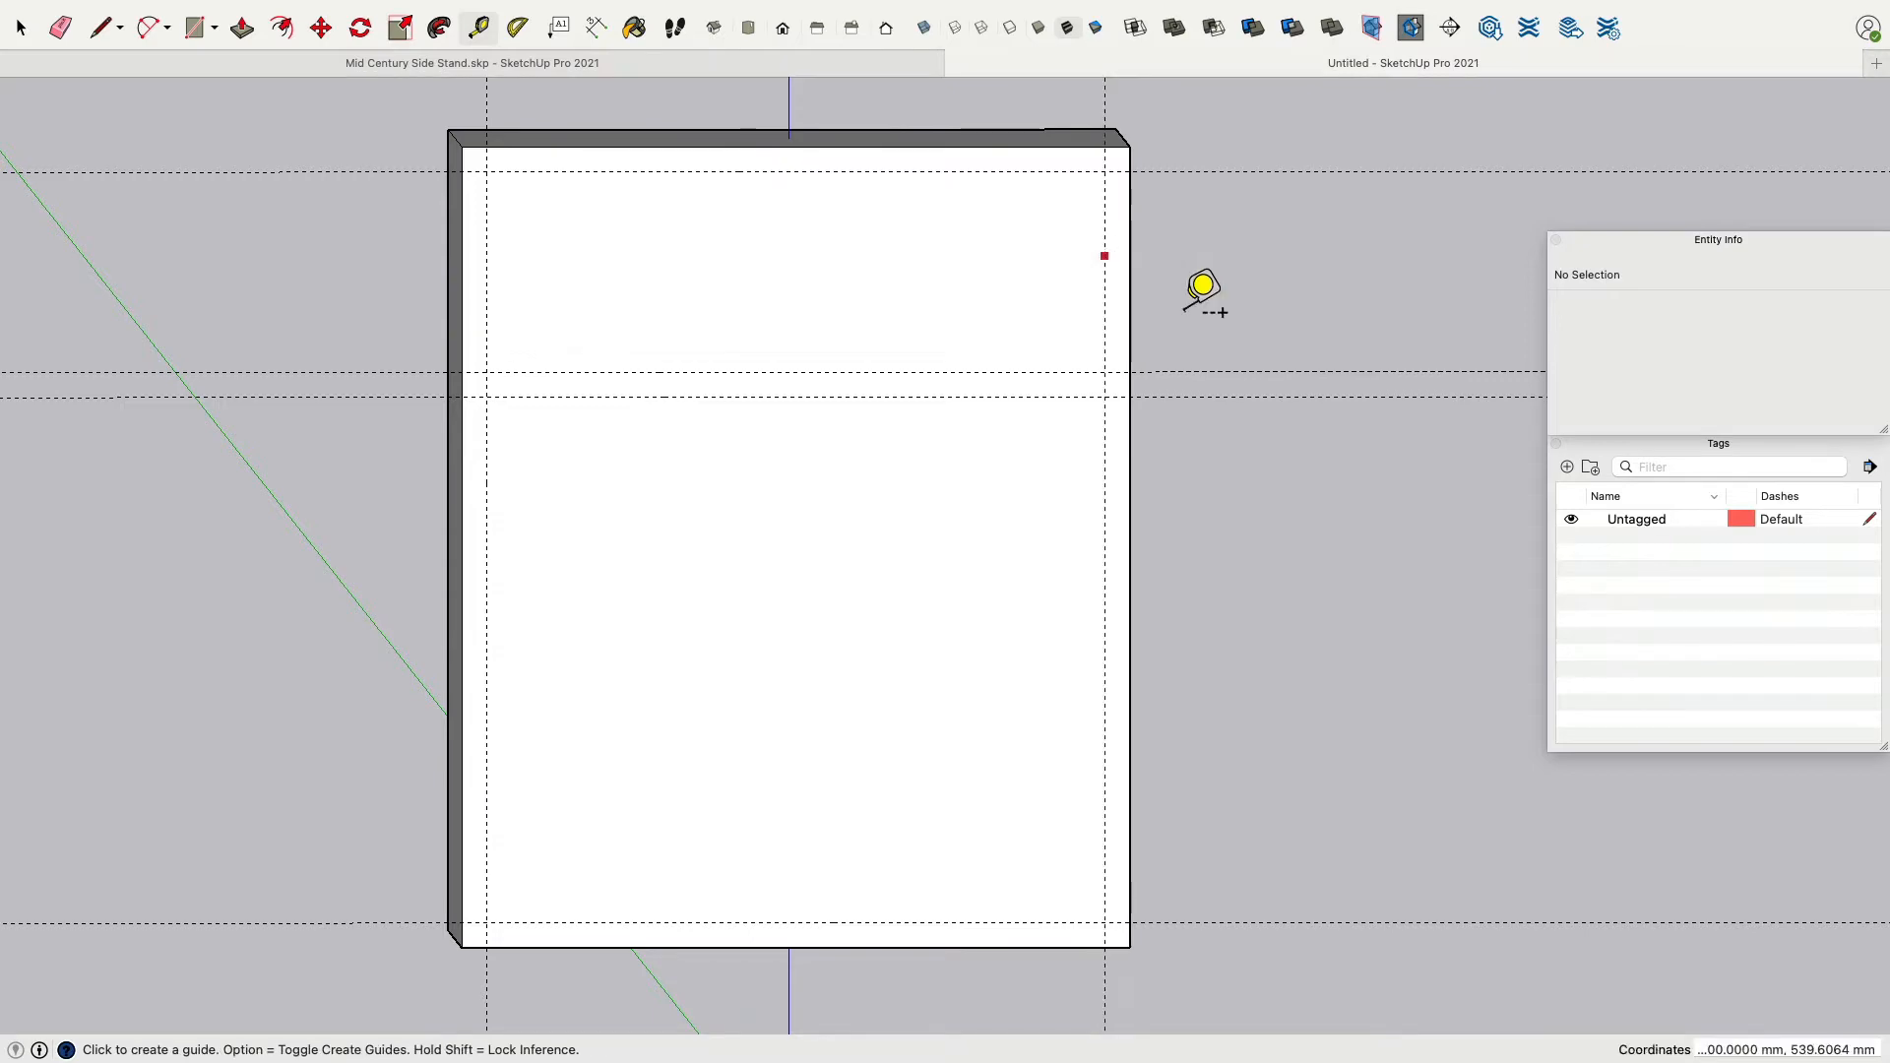
Measure the distance from the top guide down to the divider guide on the front face.
middle_drag(1250, 677, 1275, 630)
click(619, 885)
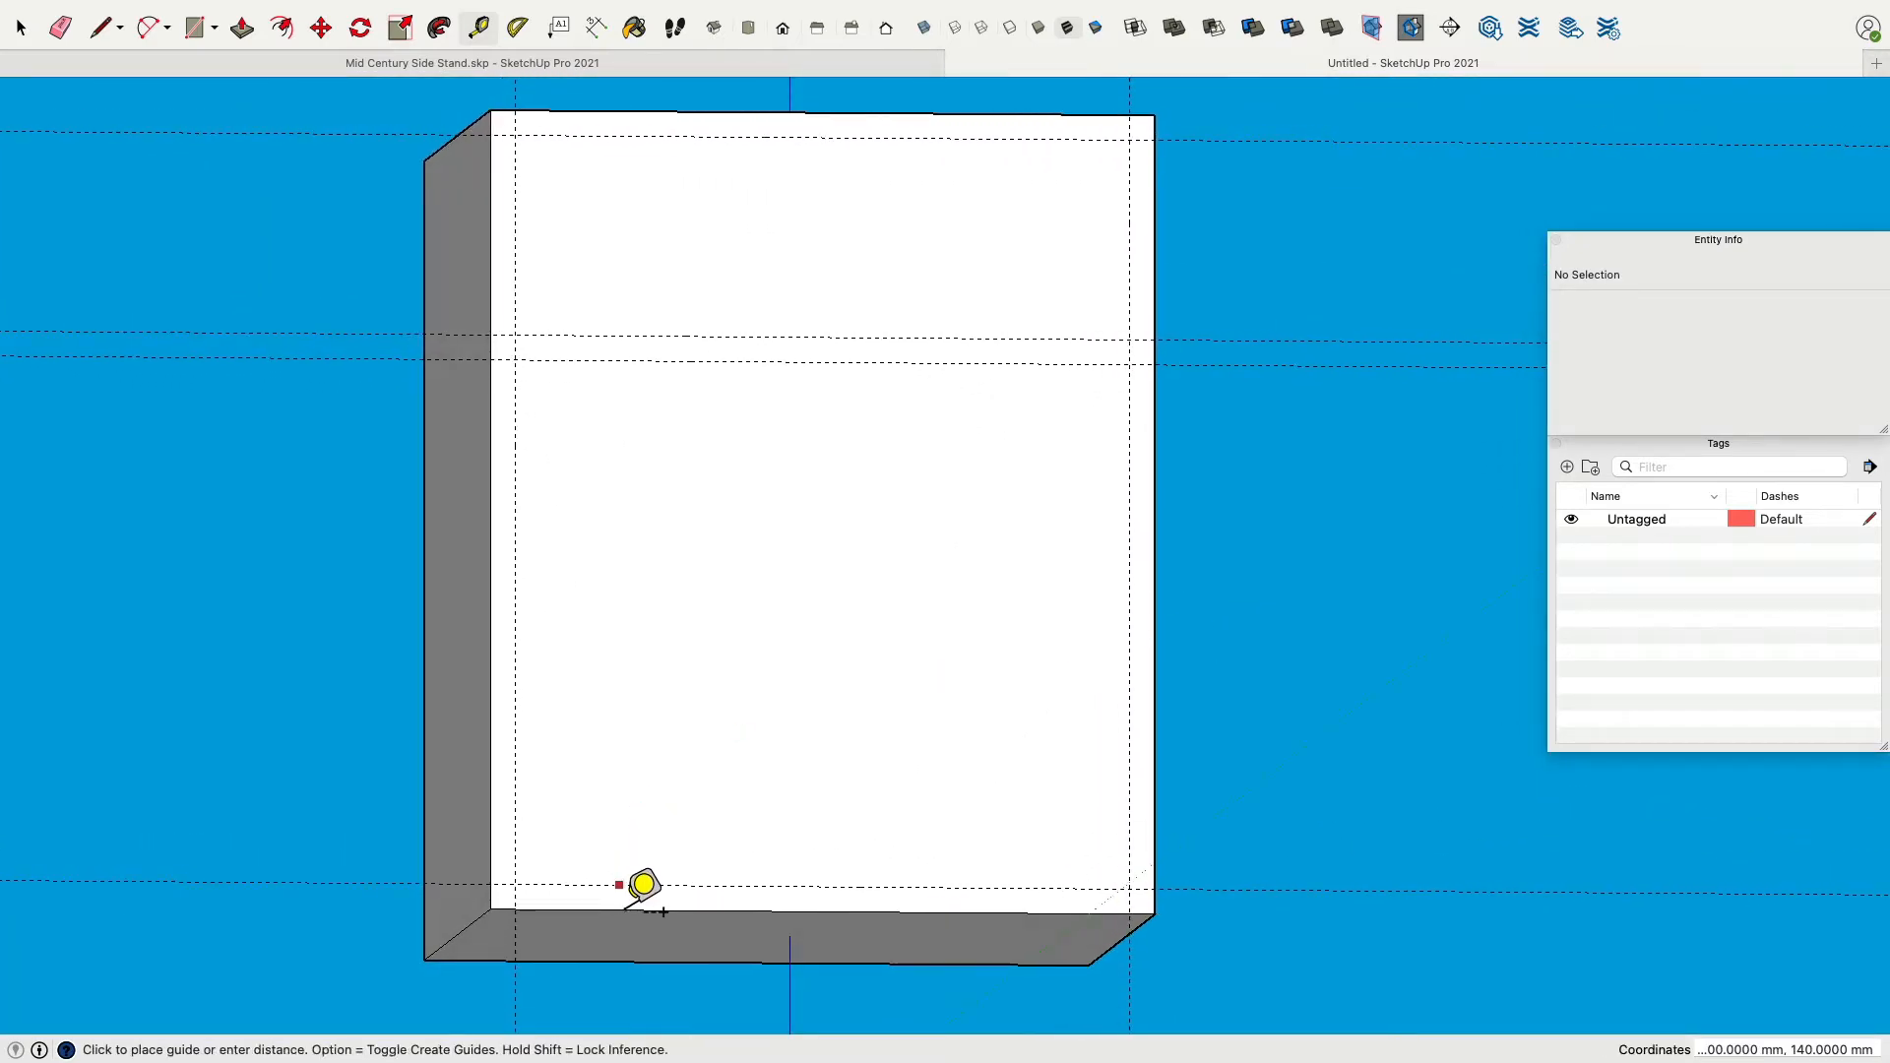
click(626, 910)
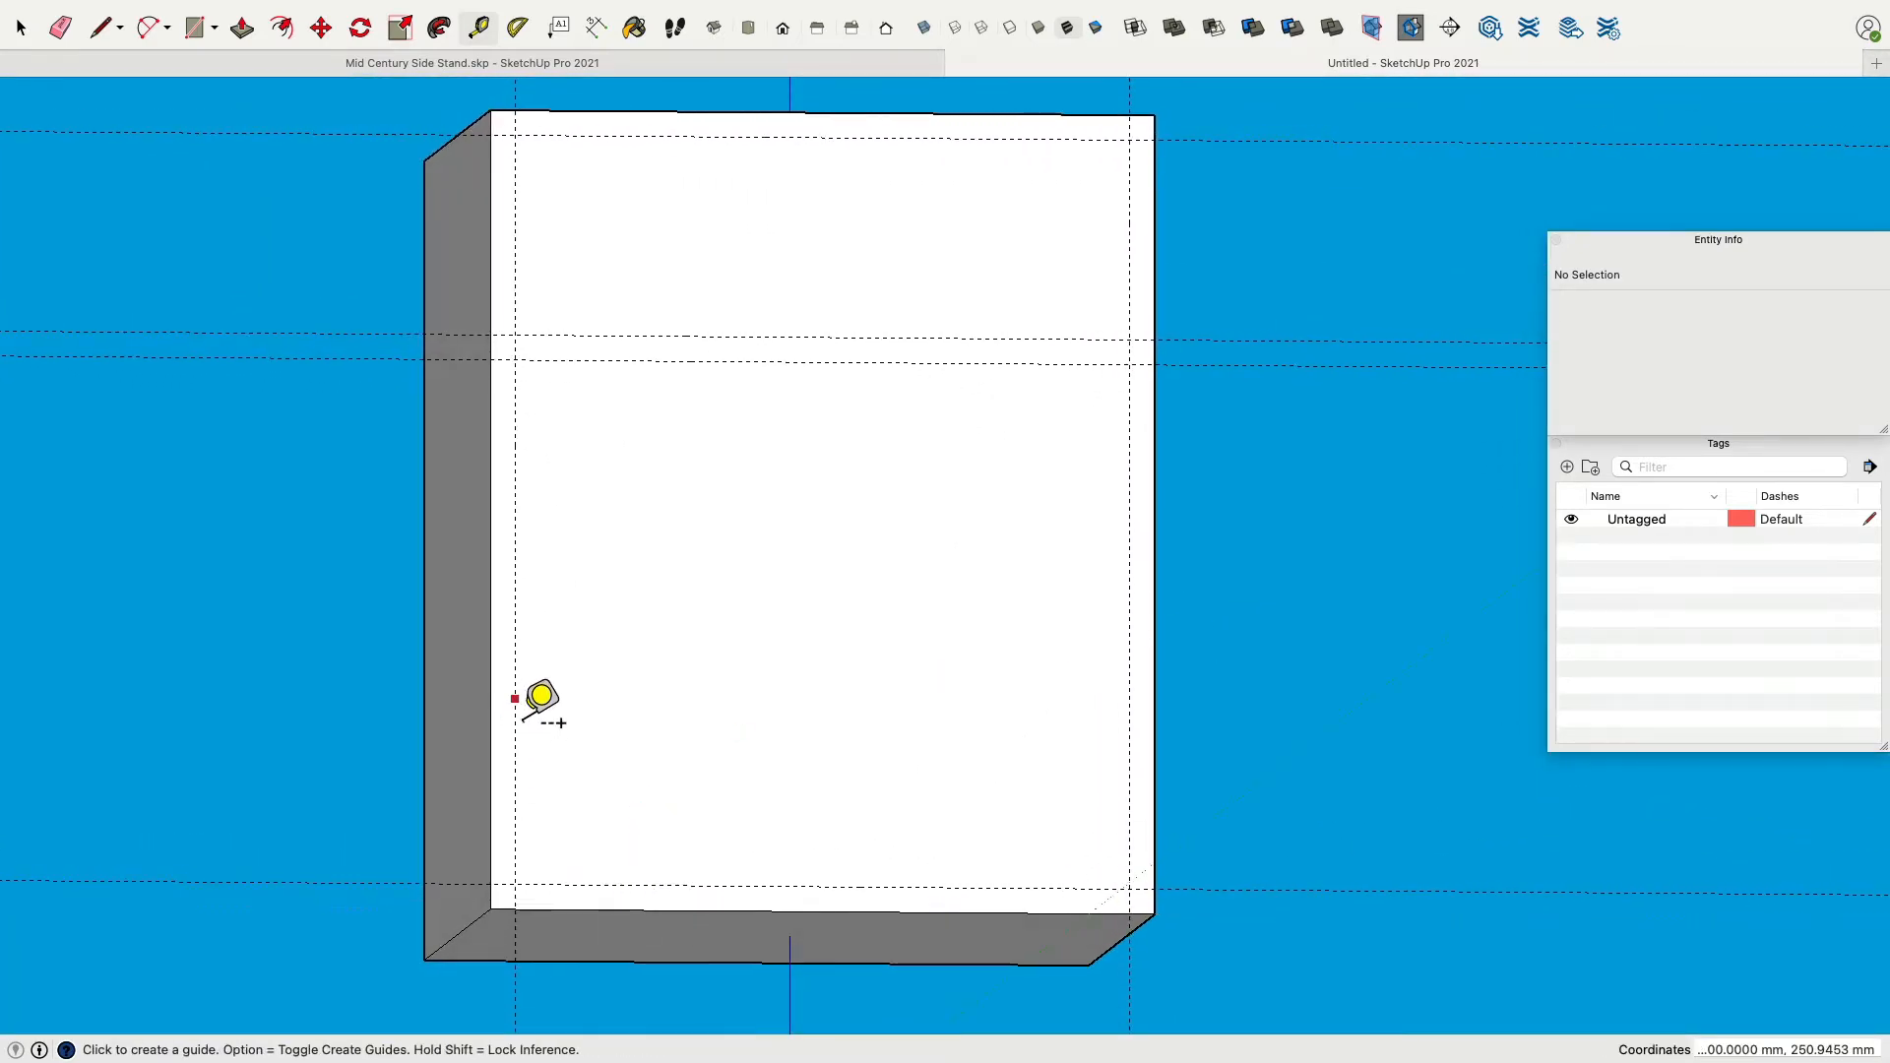
click(607, 135)
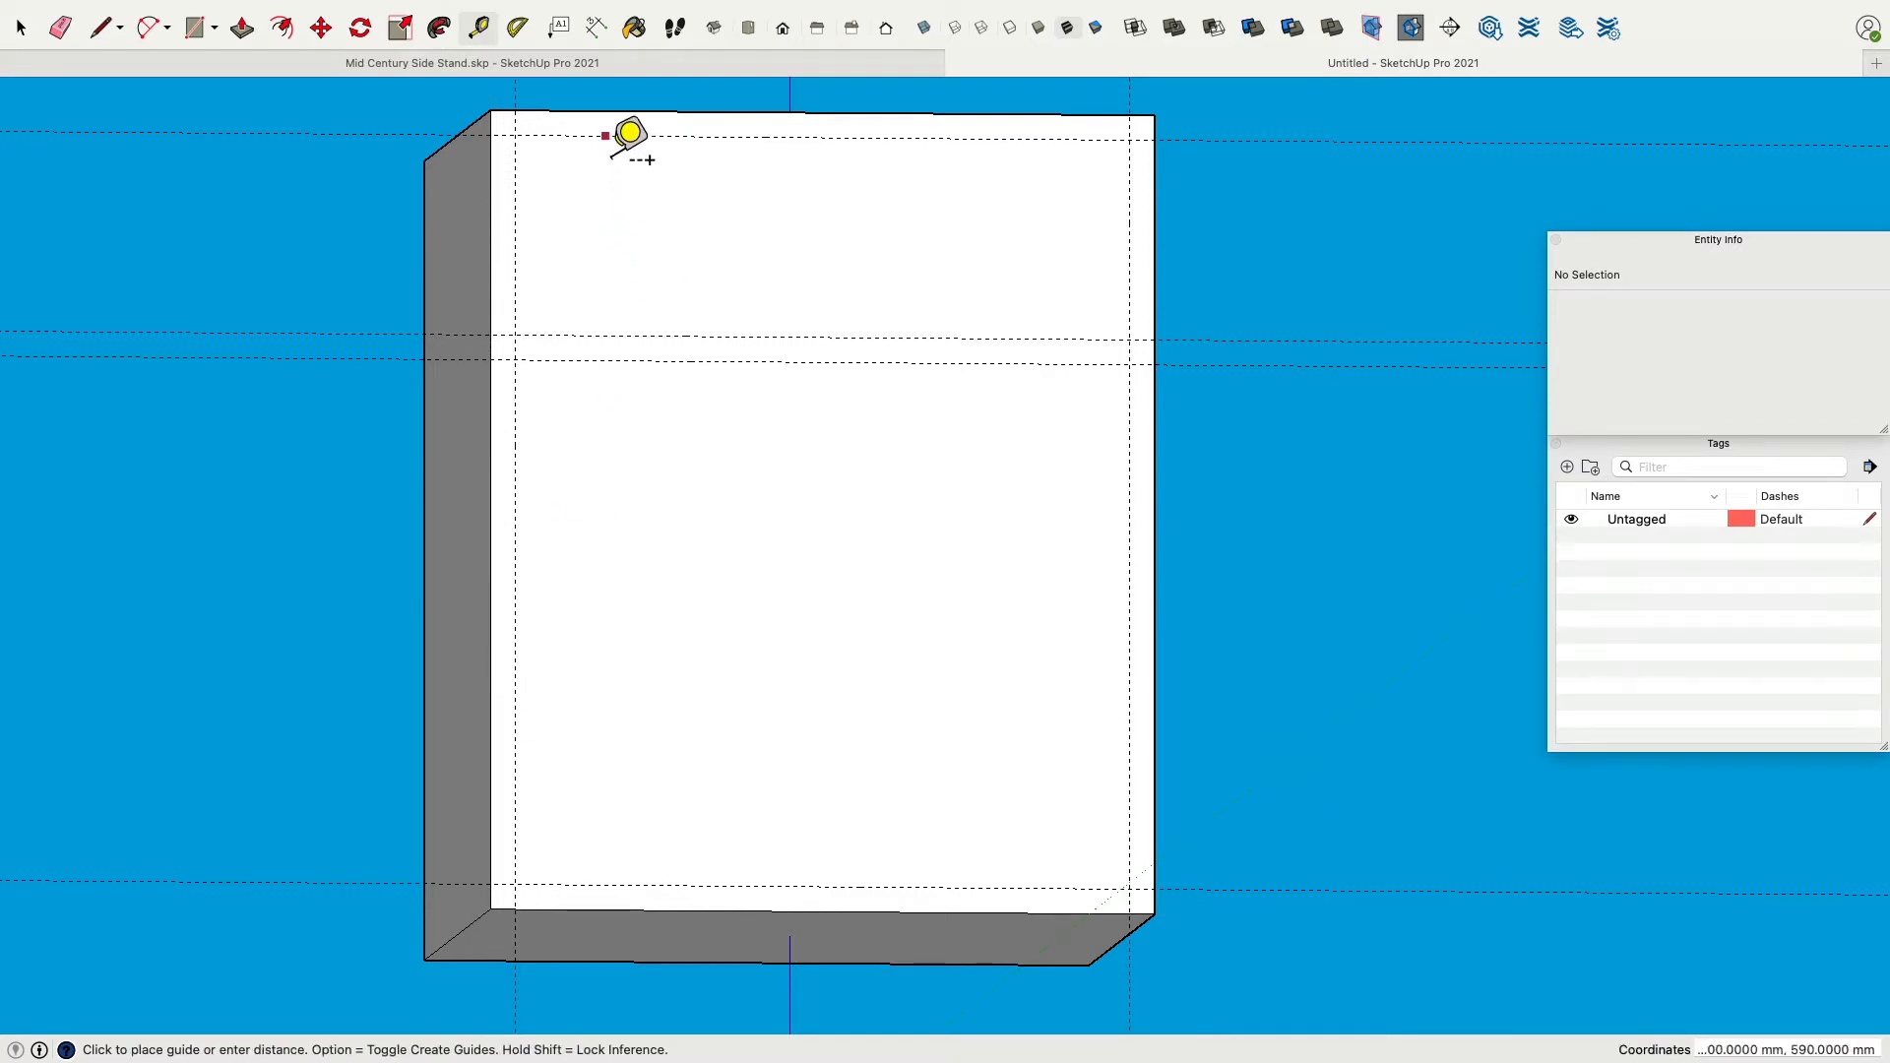
key(Escape)
click(603, 335)
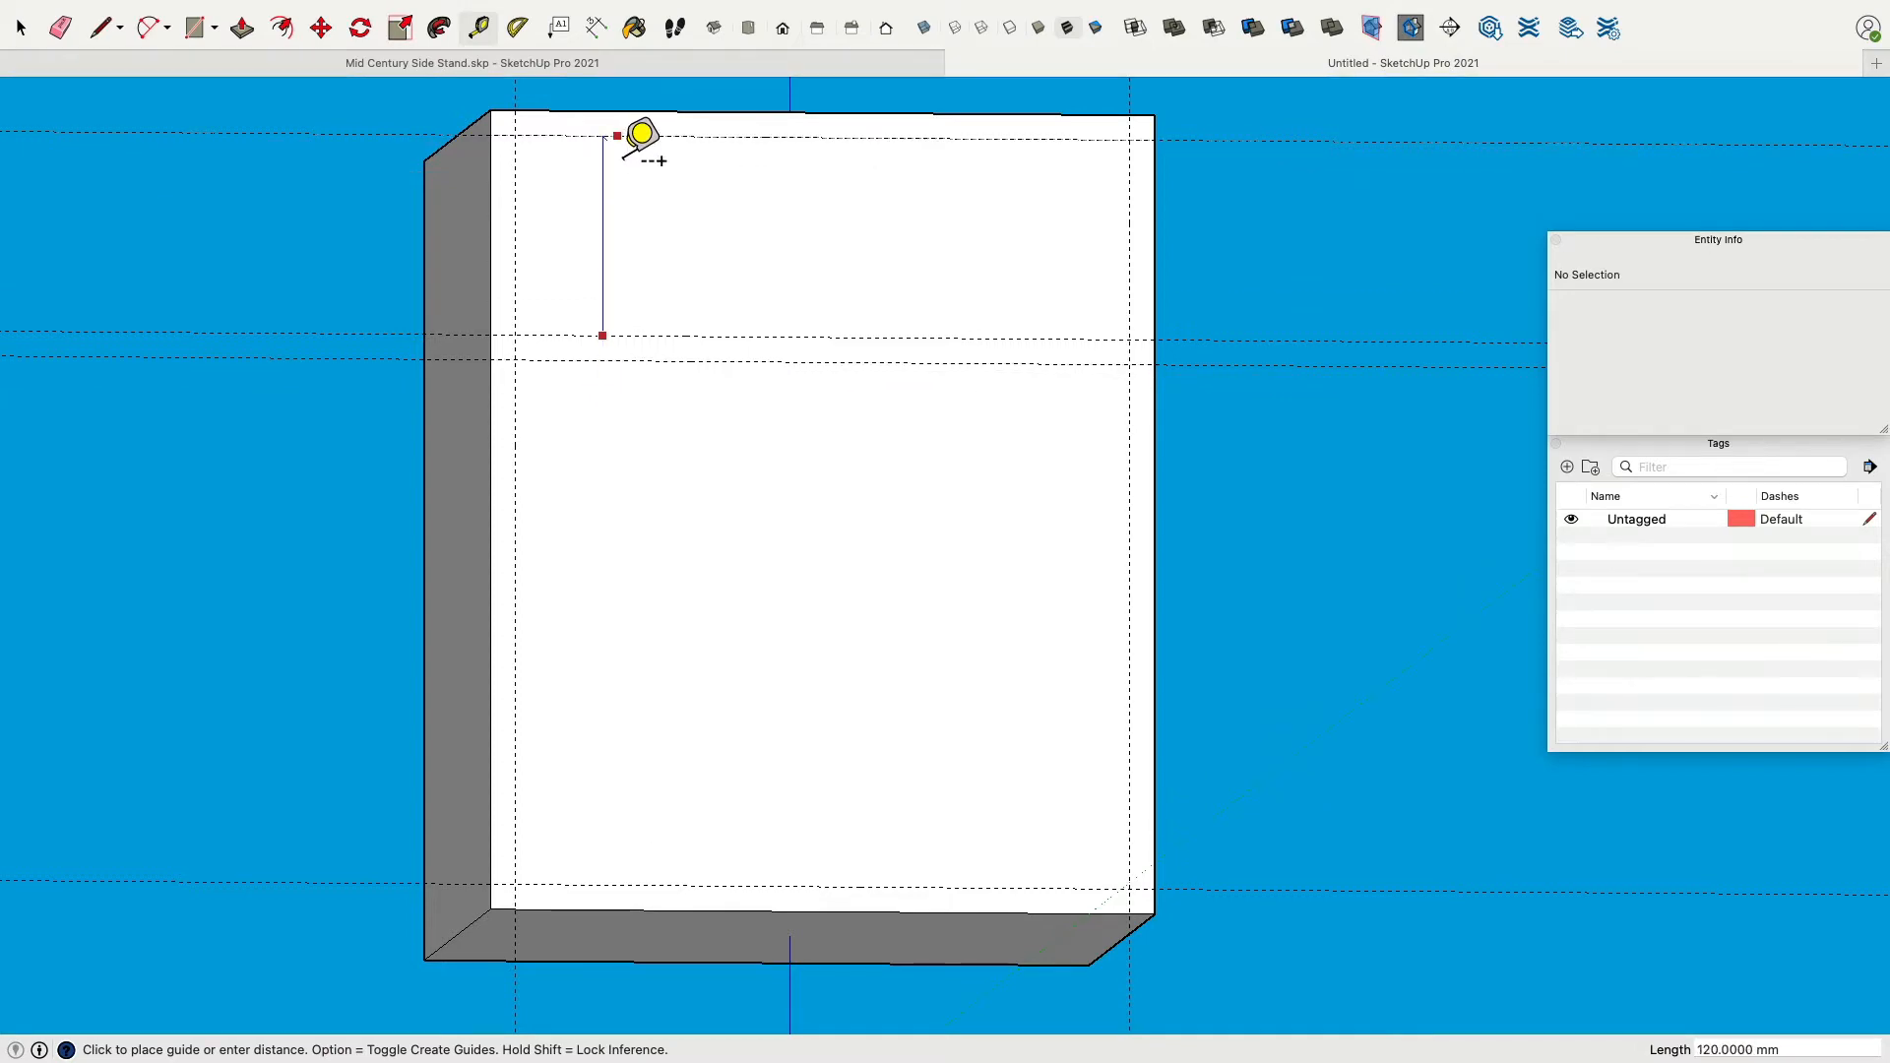
key(Escape)
Draw a 370 × 120 mm rectangle between the guides for the upper opening.
middle_drag(642, 133, 343, 453)
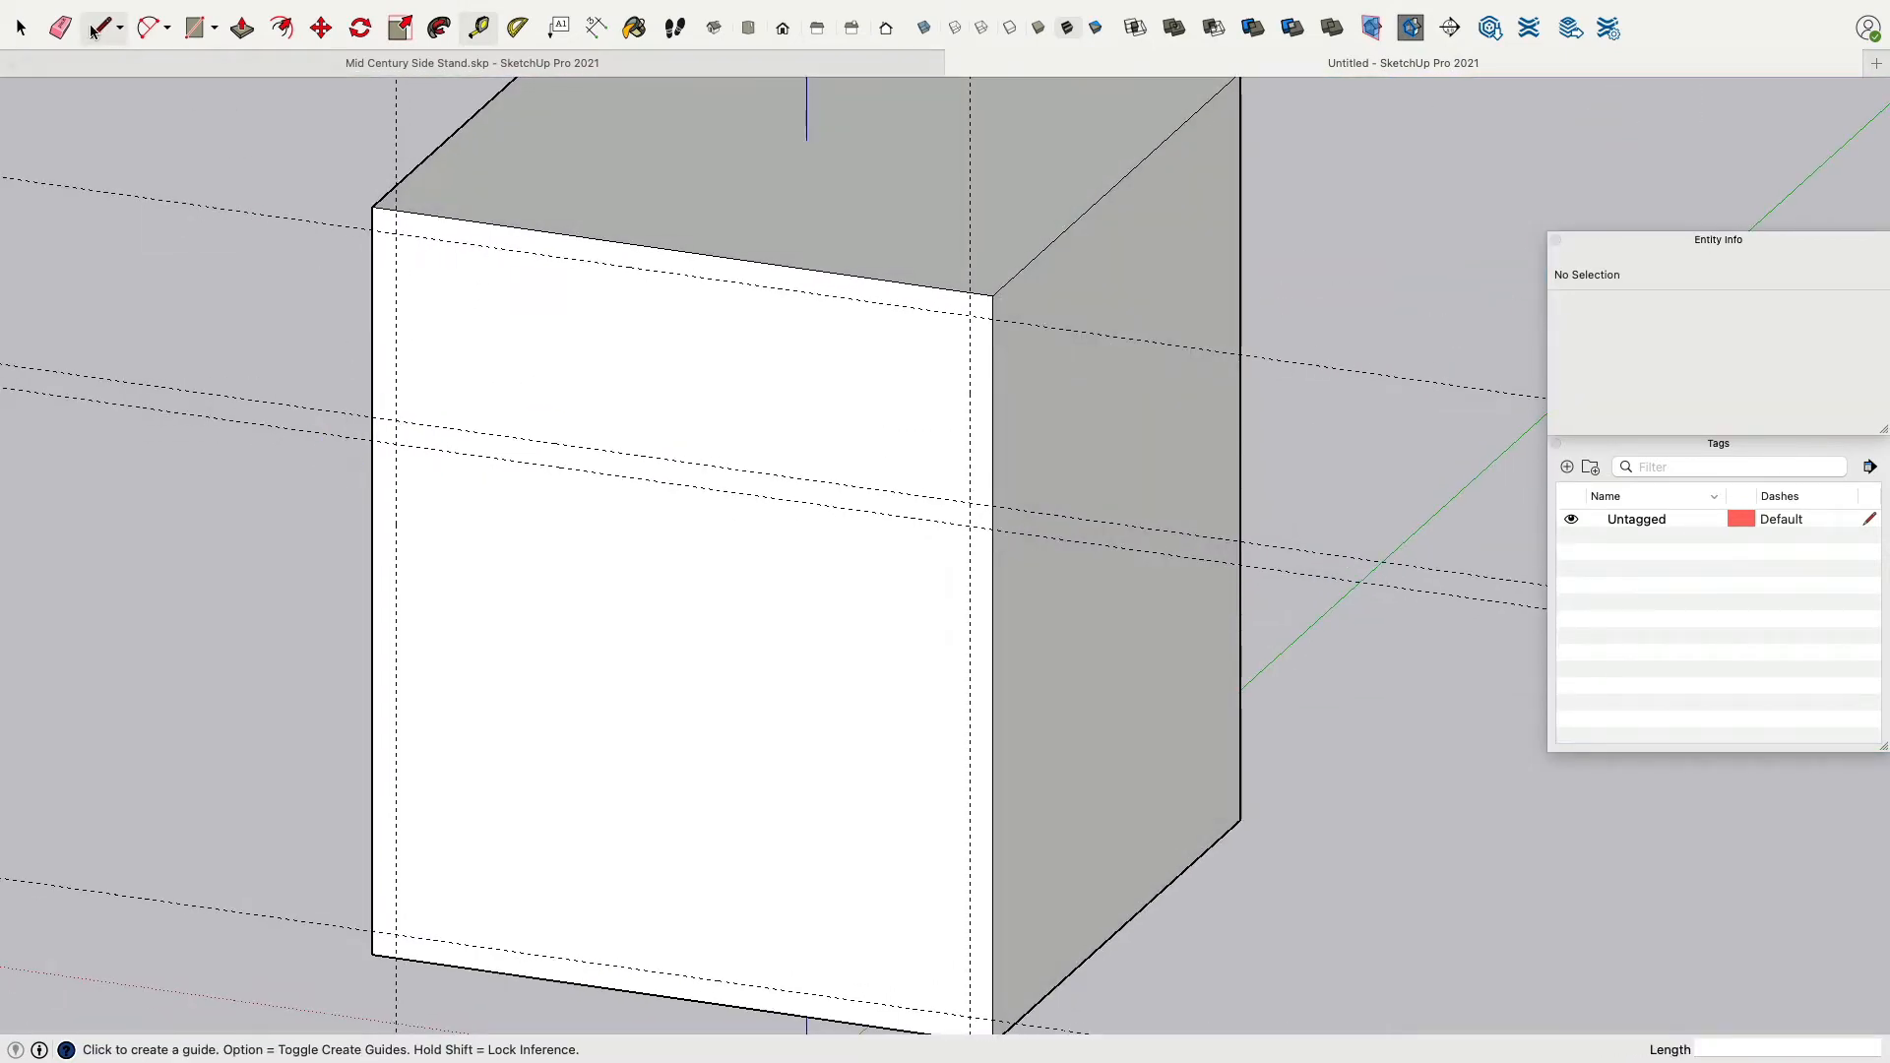
click(194, 28)
click(396, 234)
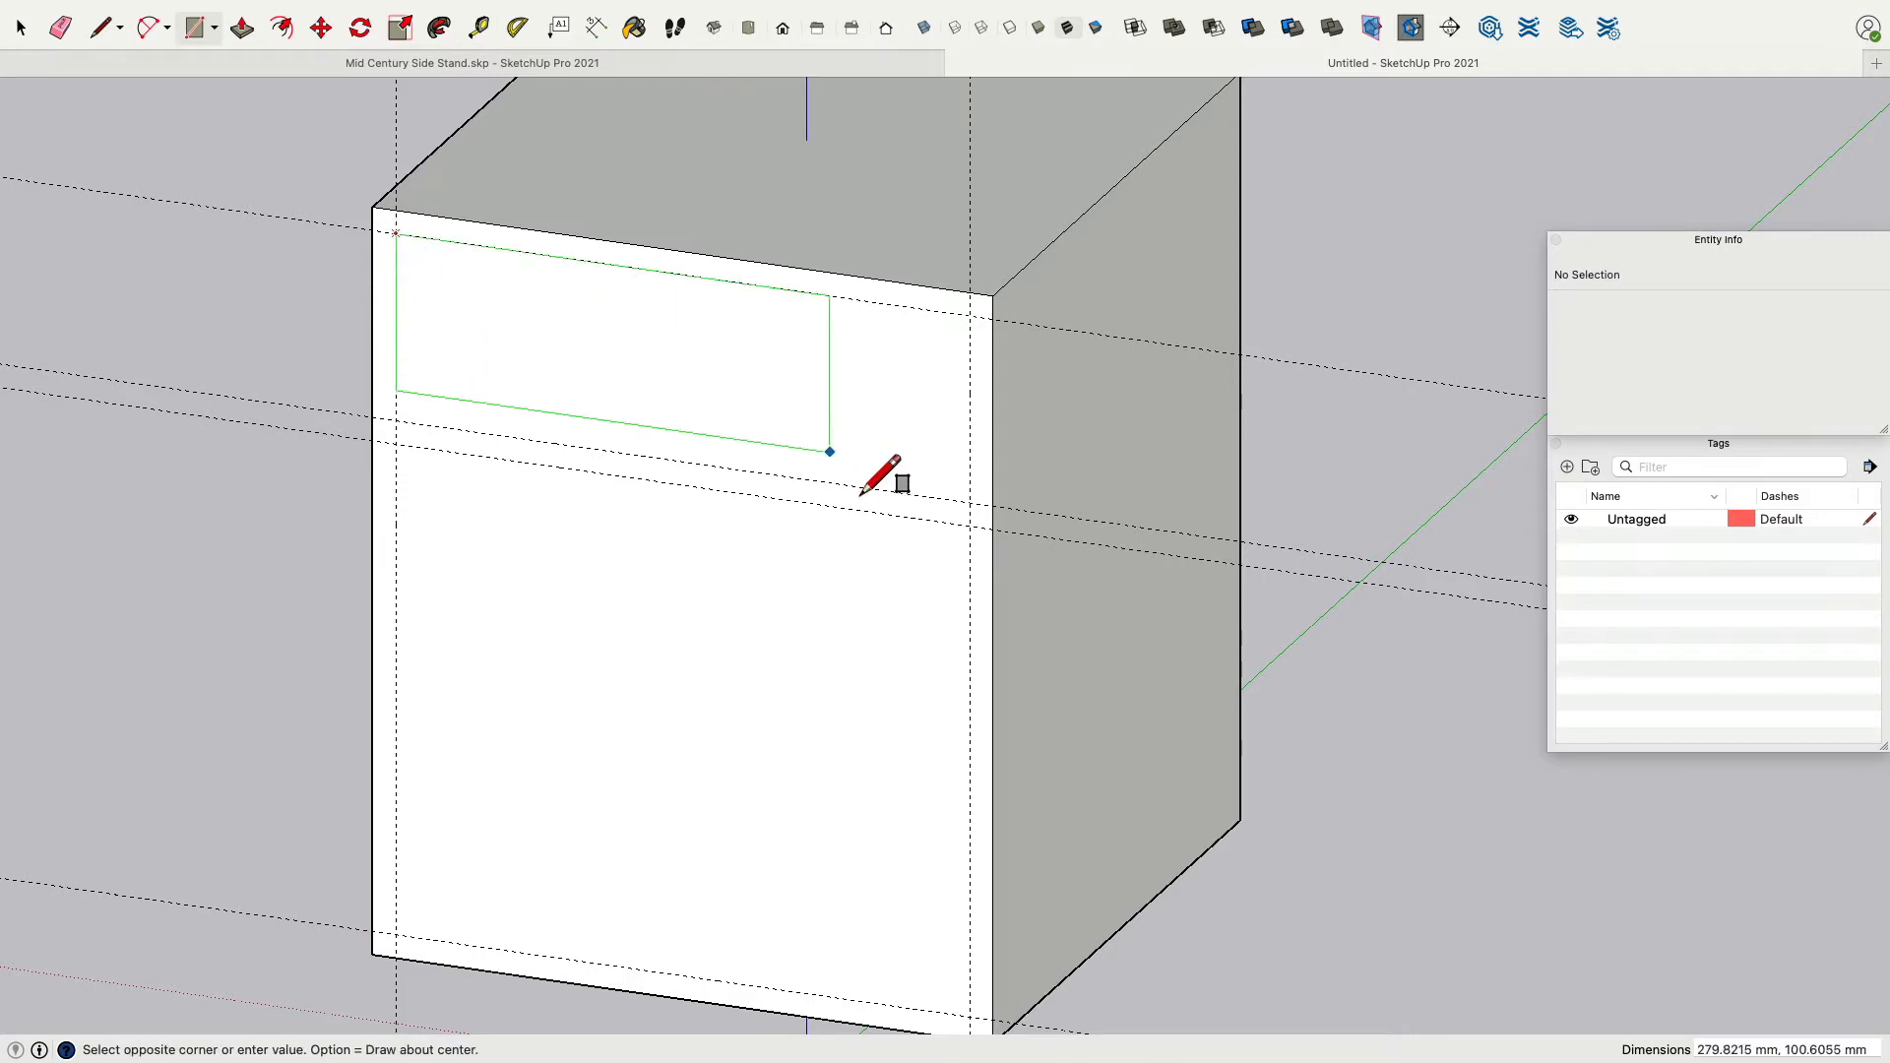
click(970, 503)
Draw a 370 × 315 mm rectangle between the guides for the lower opening.
scroll(611, 580, down, 2)
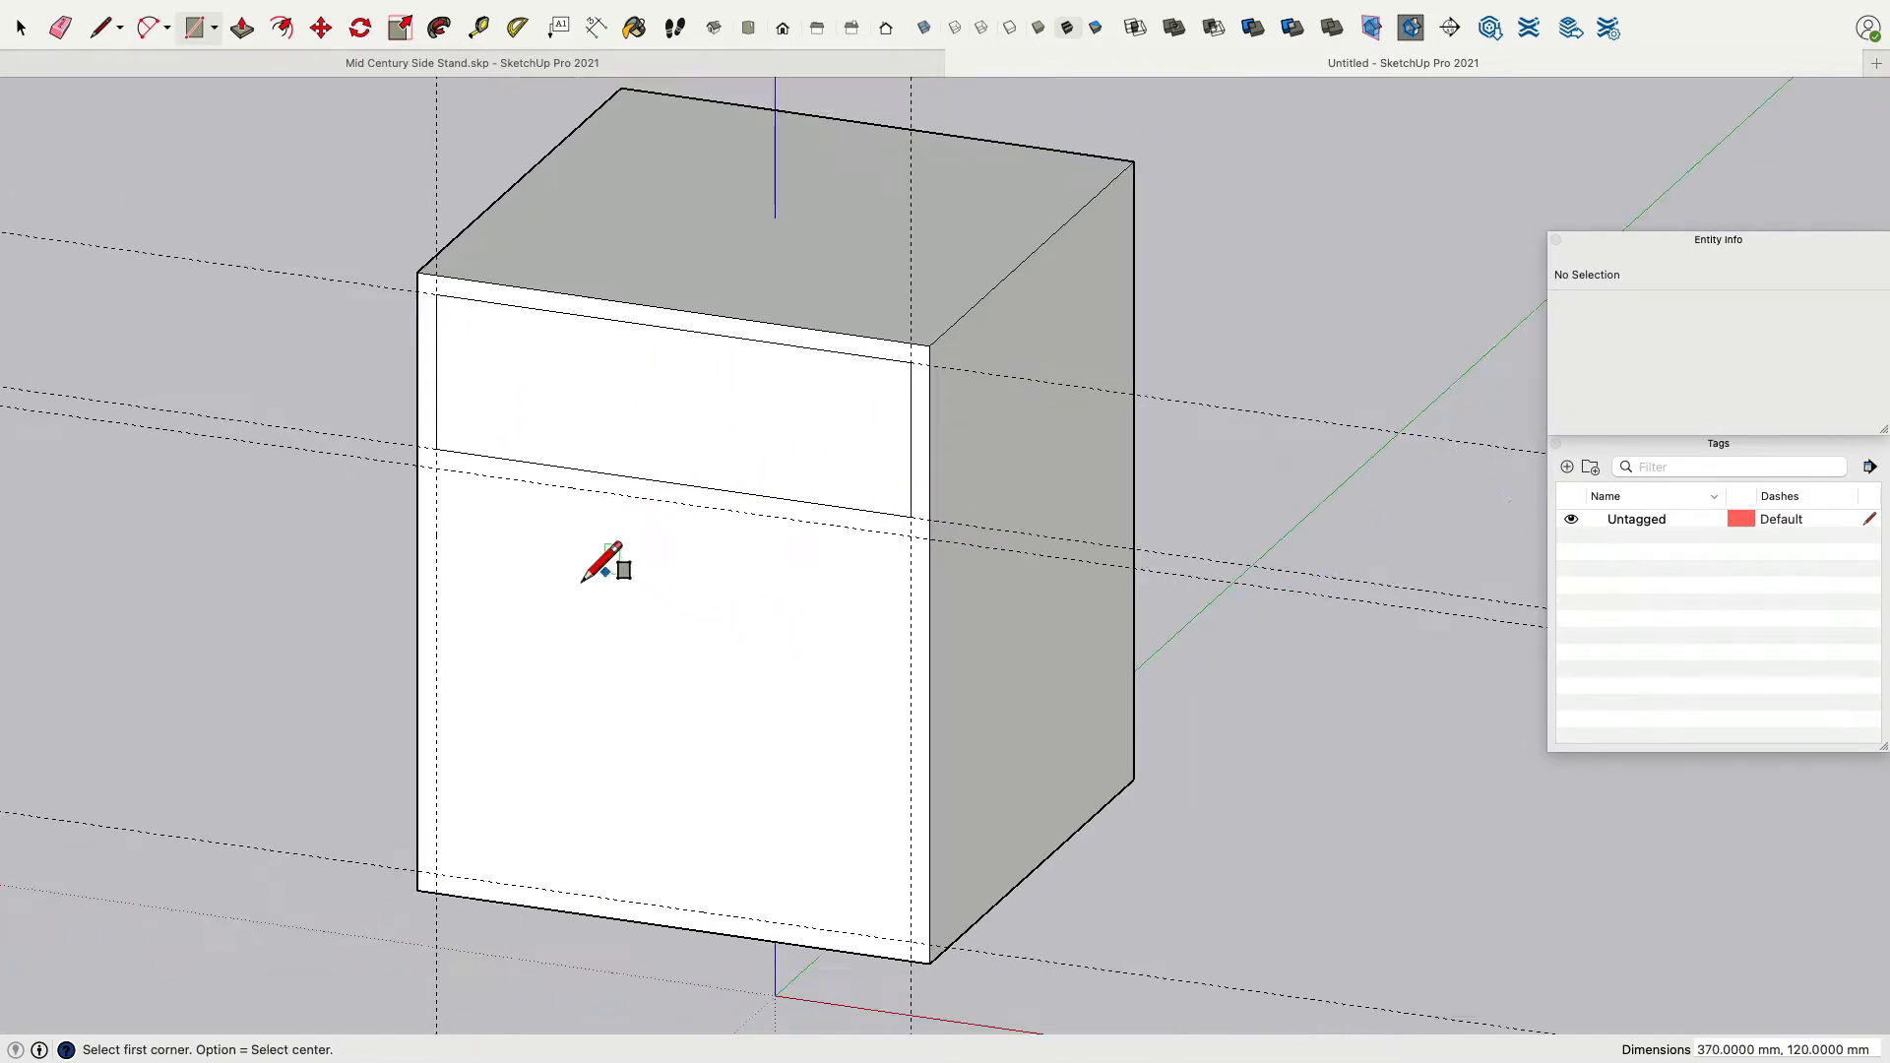
click(440, 498)
click(923, 957)
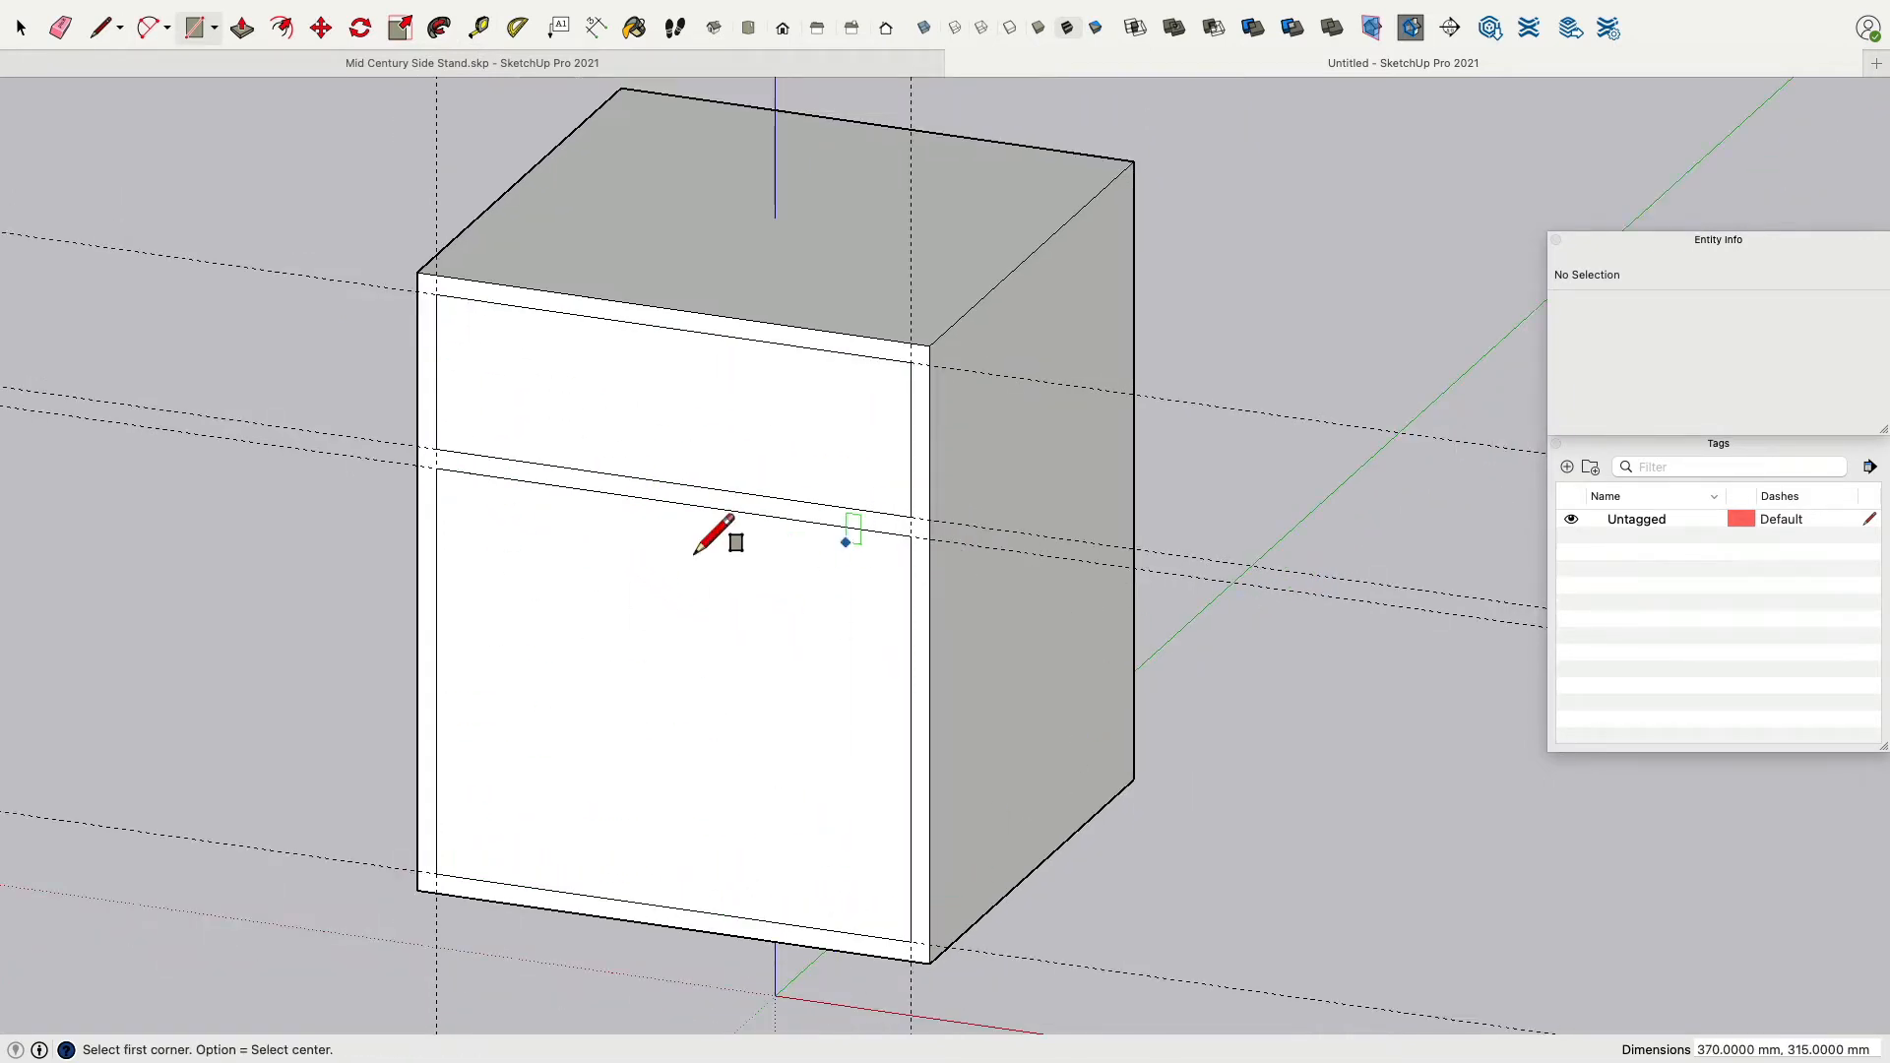
scroll(485, 625, down, 3)
middle_drag(237, 625, 242, 574)
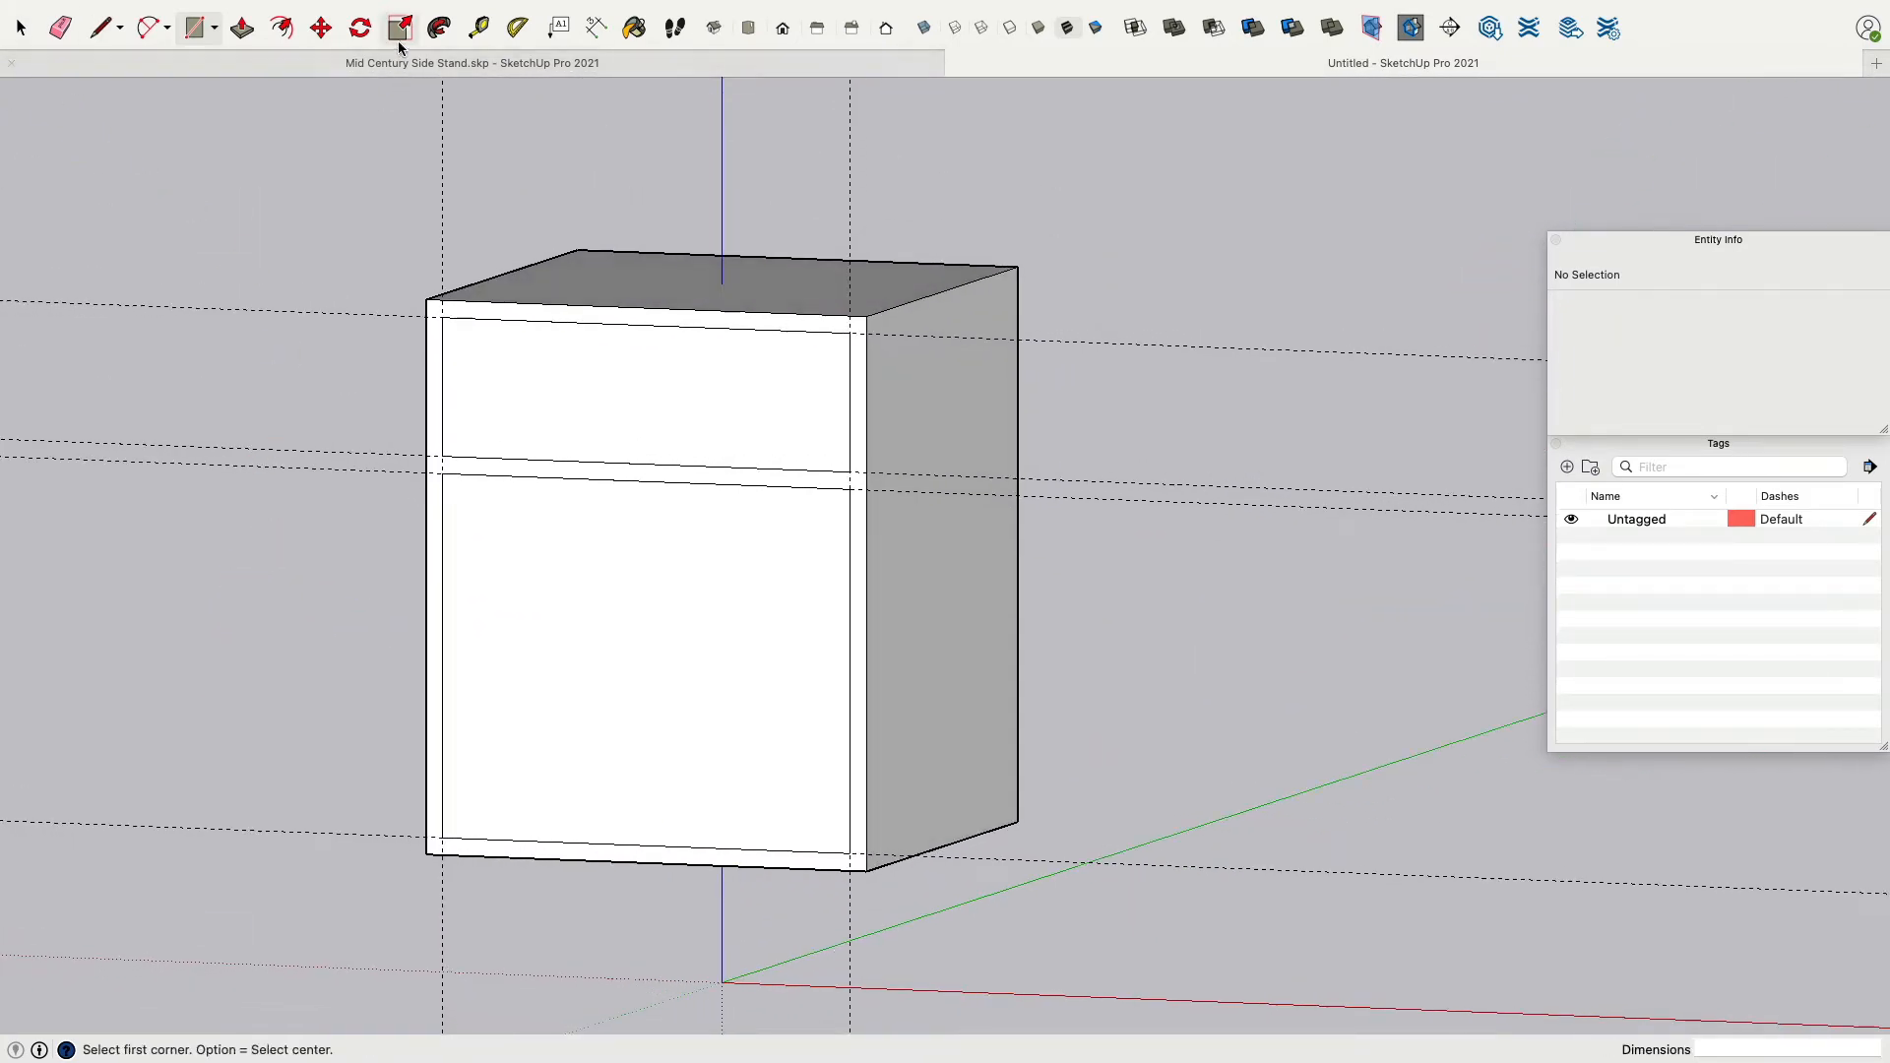
click(239, 36)
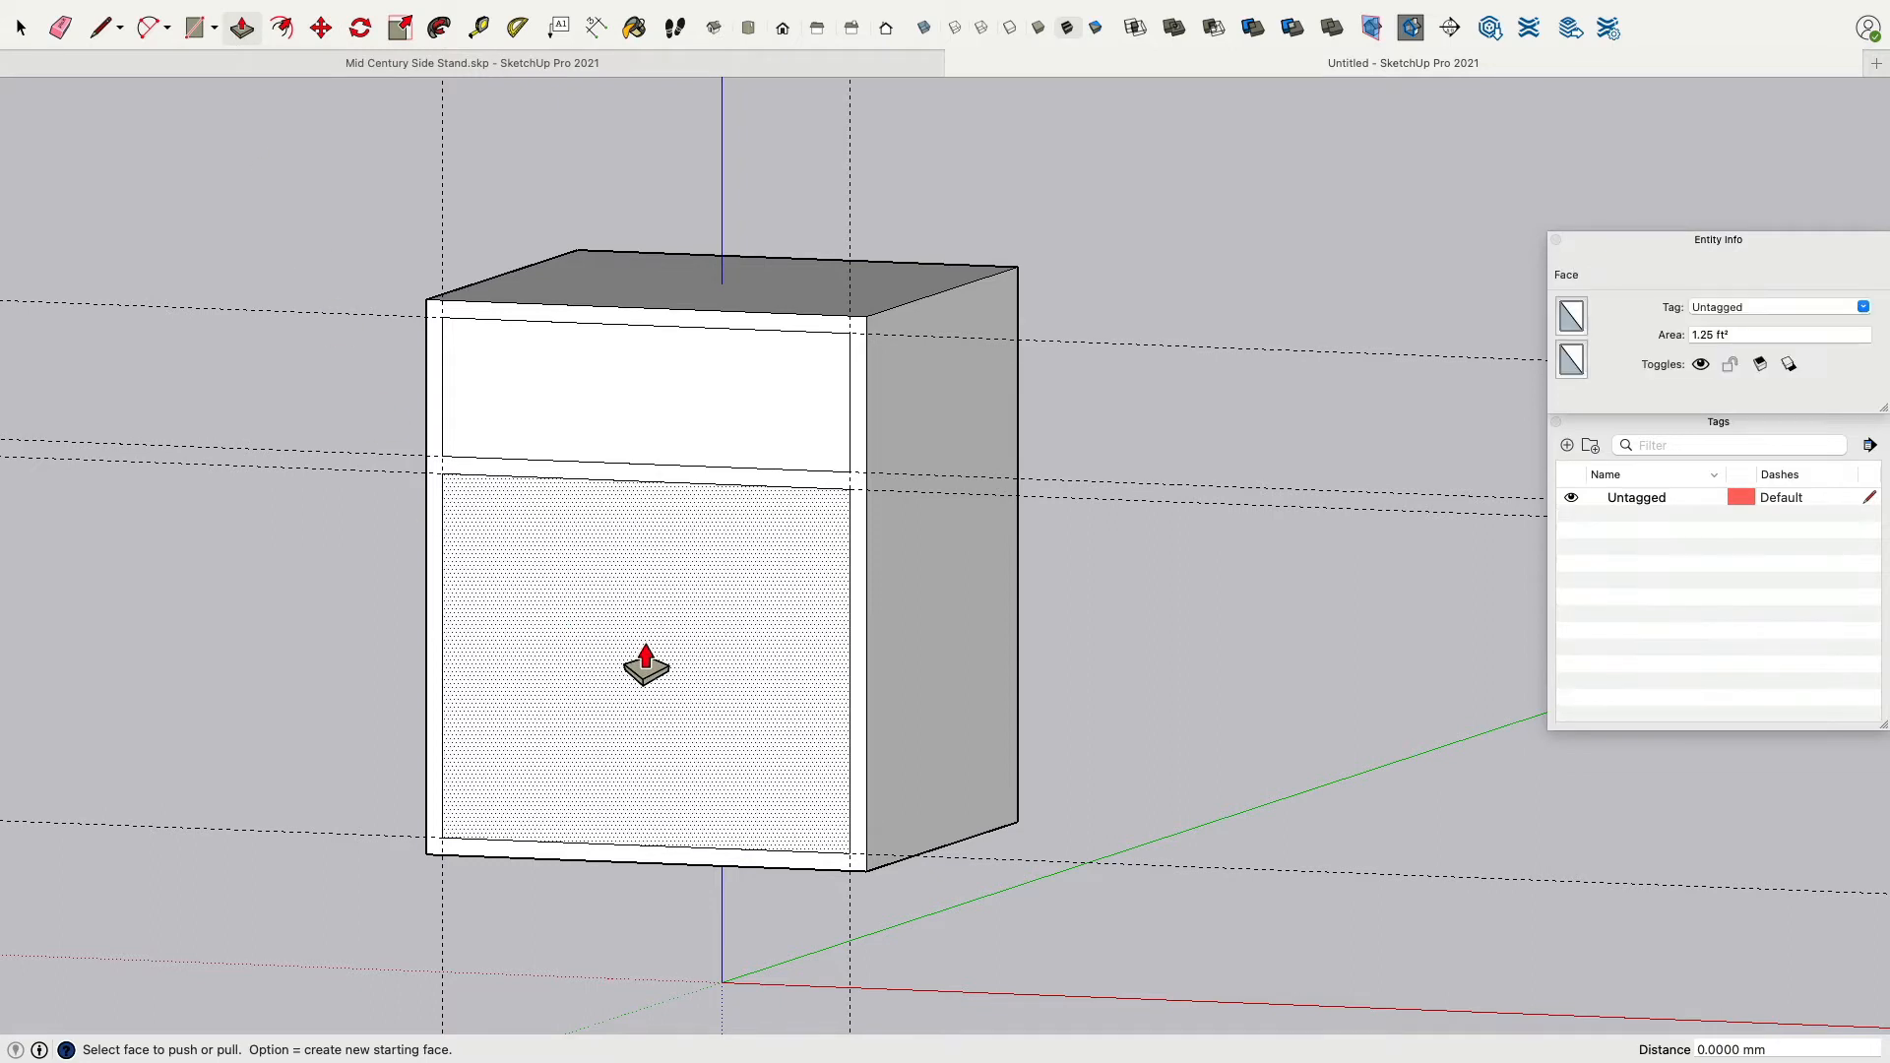
click(709, 765)
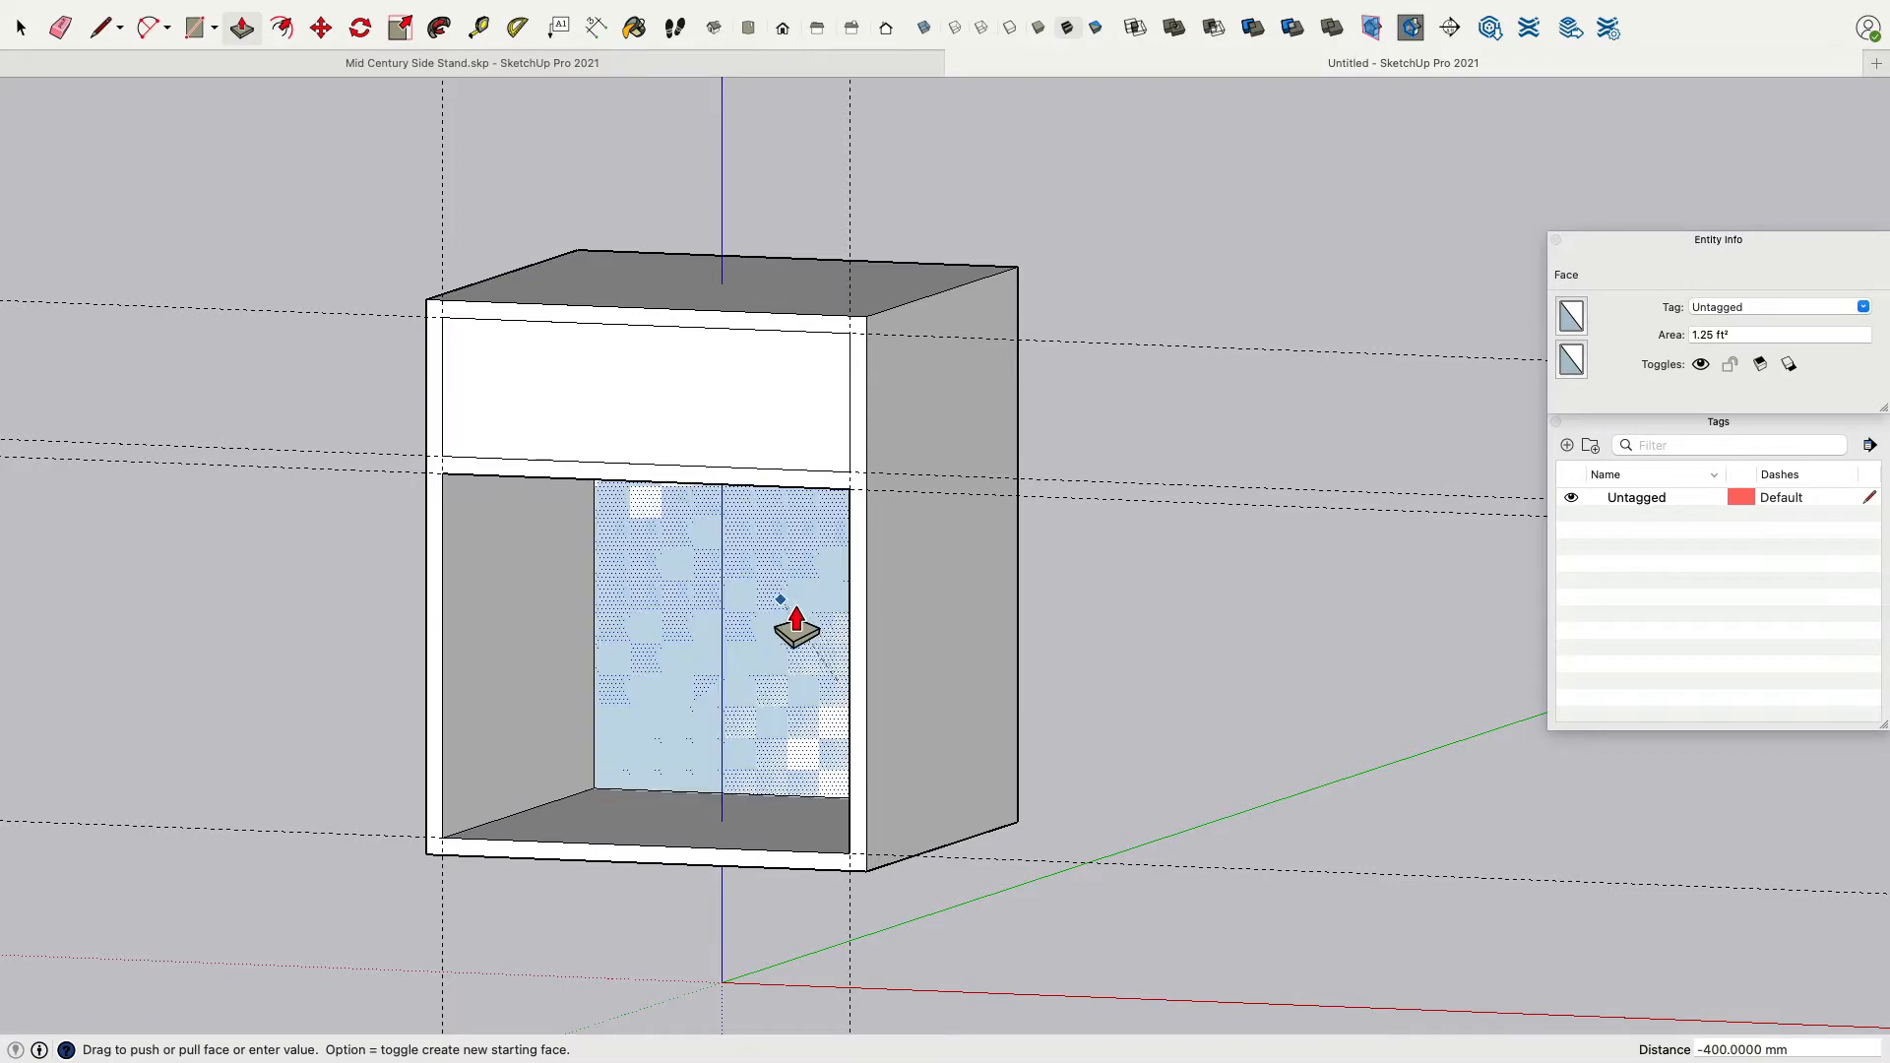
click(1179, 679)
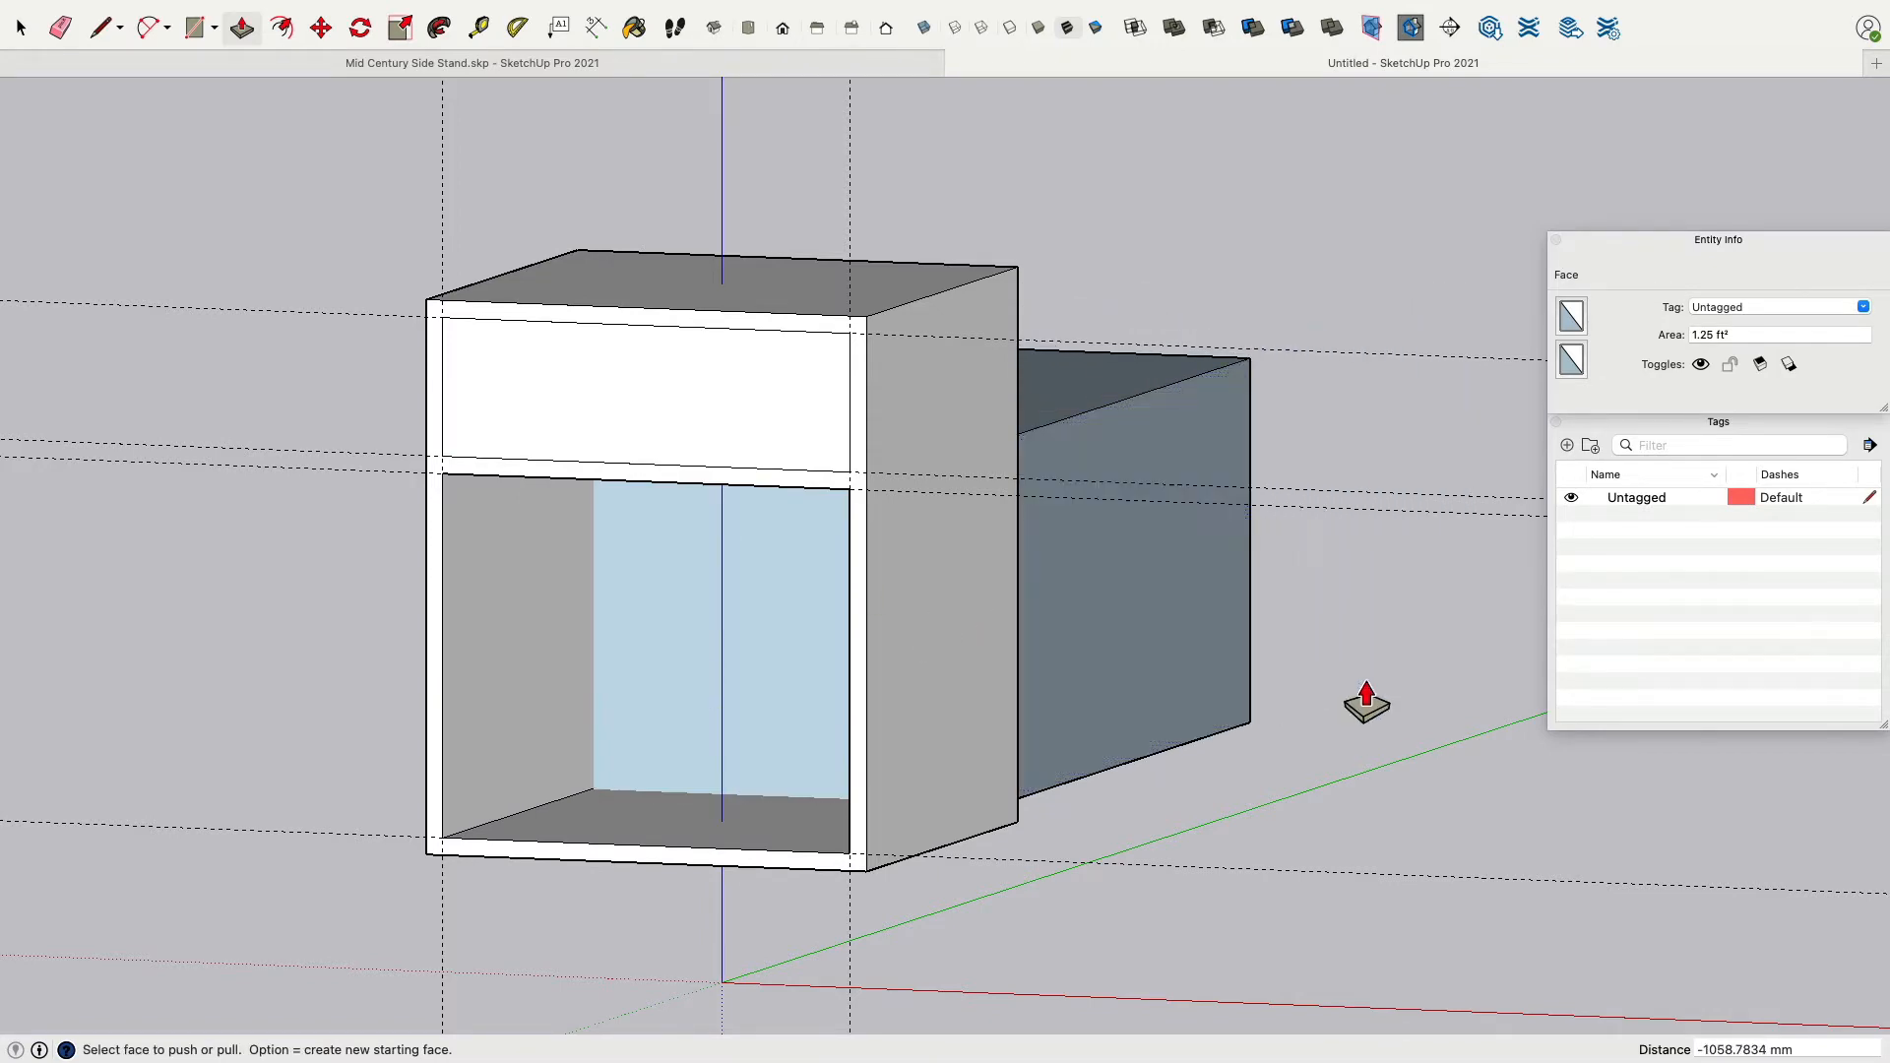
middle_drag(1367, 696, 1396, 772)
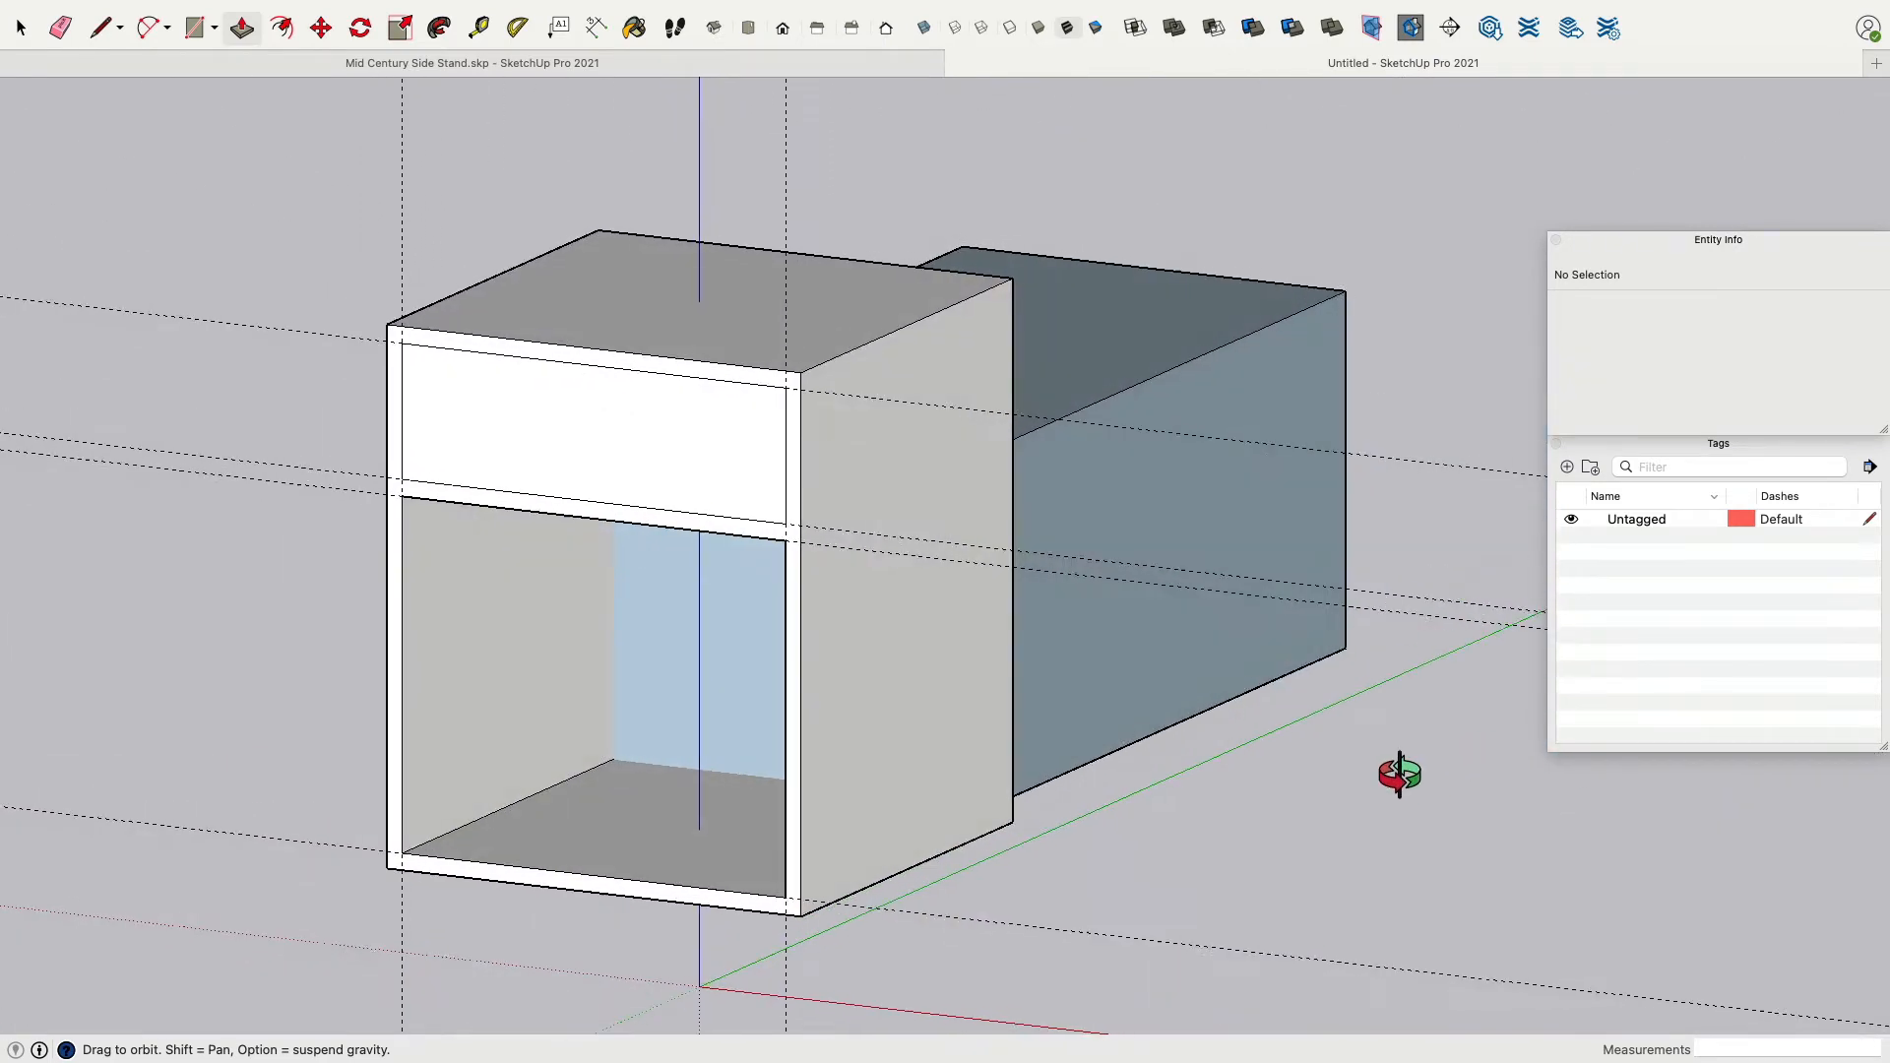
key(super+z)
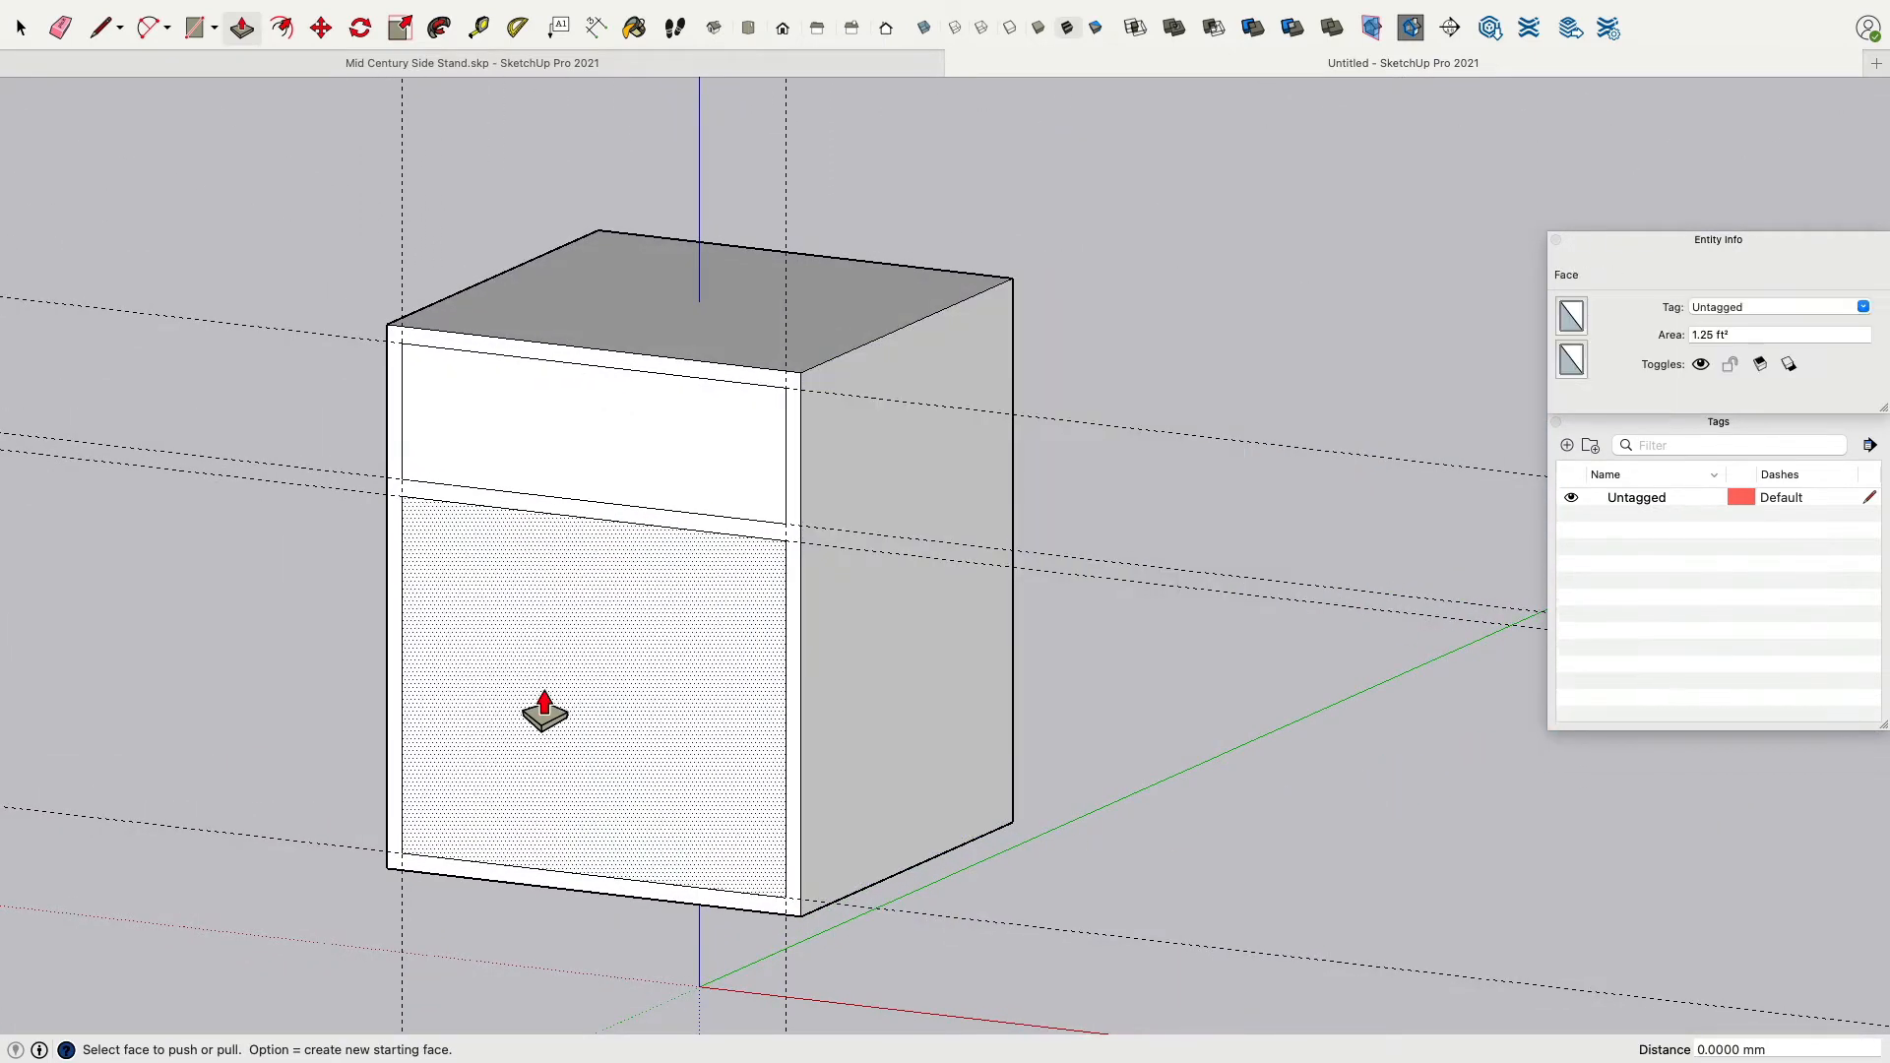
Push the lower opening's face 400 mm back through the box to hollow it out.
middle_drag(540, 708, 578, 709)
click(477, 785)
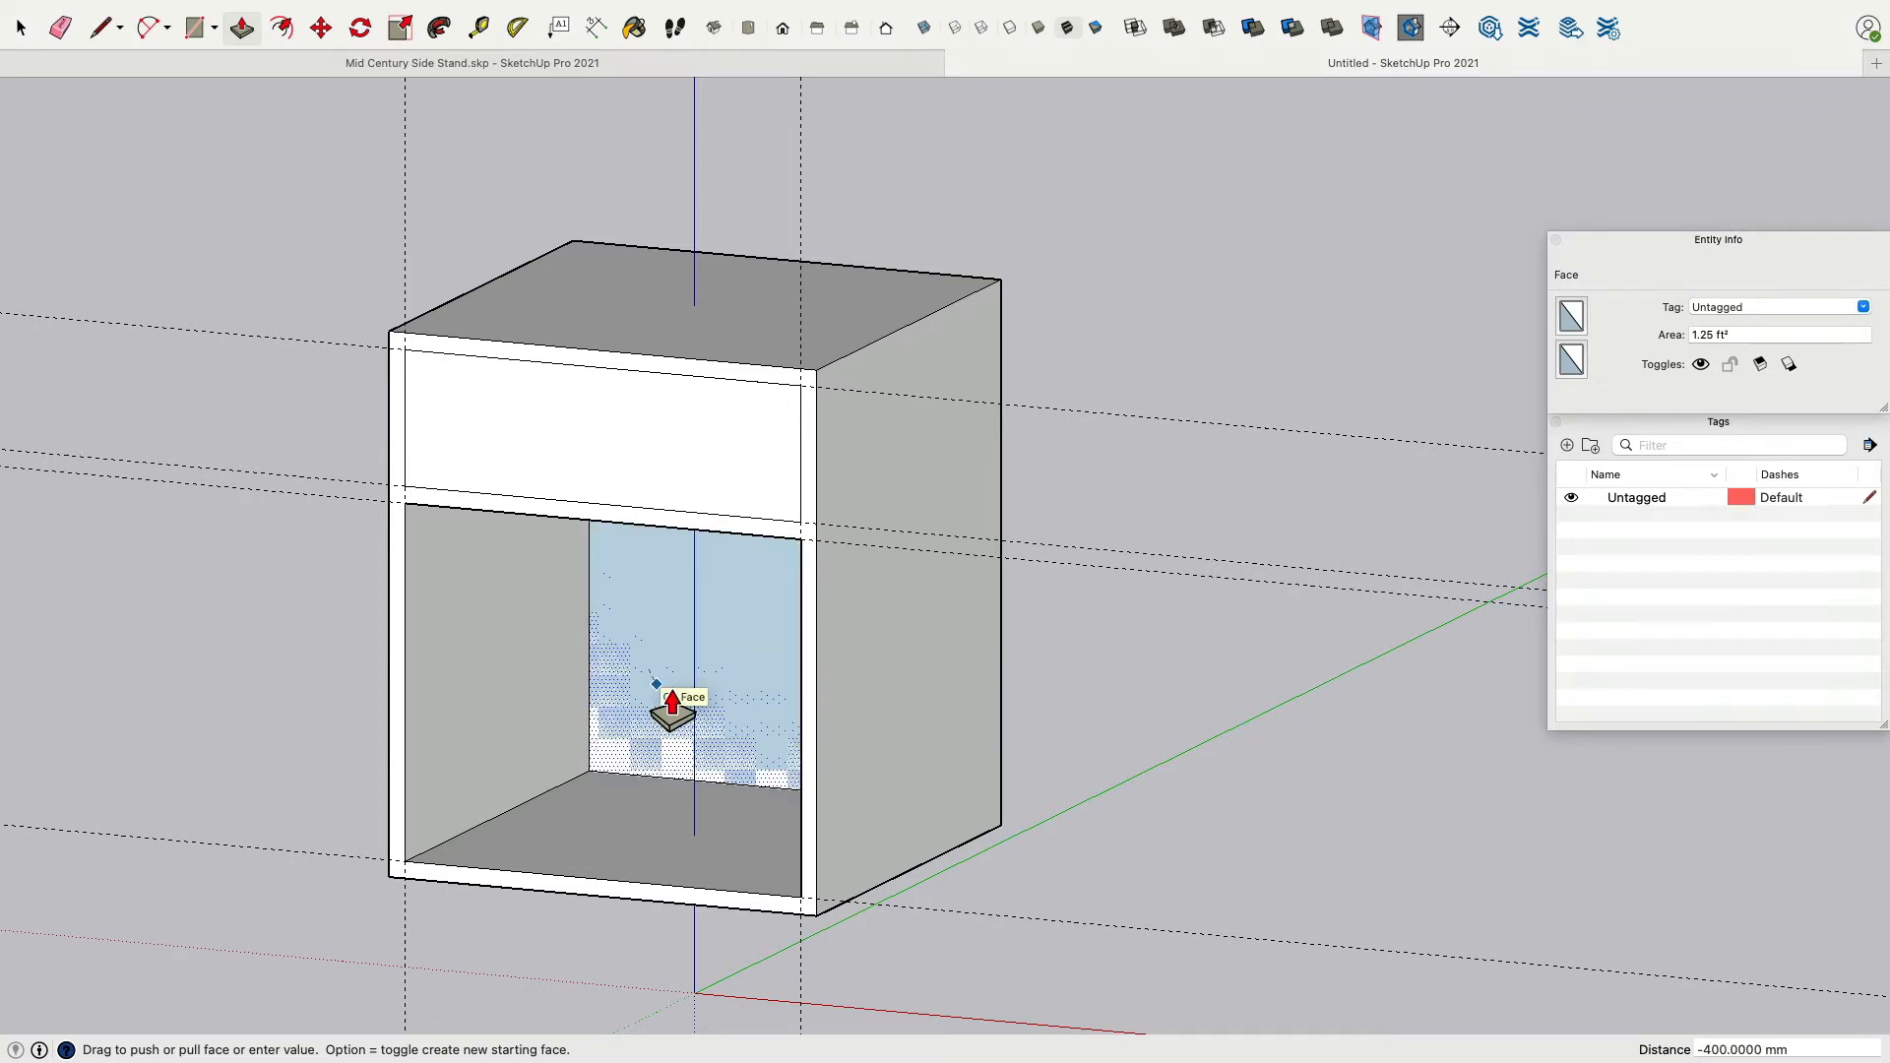
click(673, 704)
middle_drag(675, 708, 964, 522)
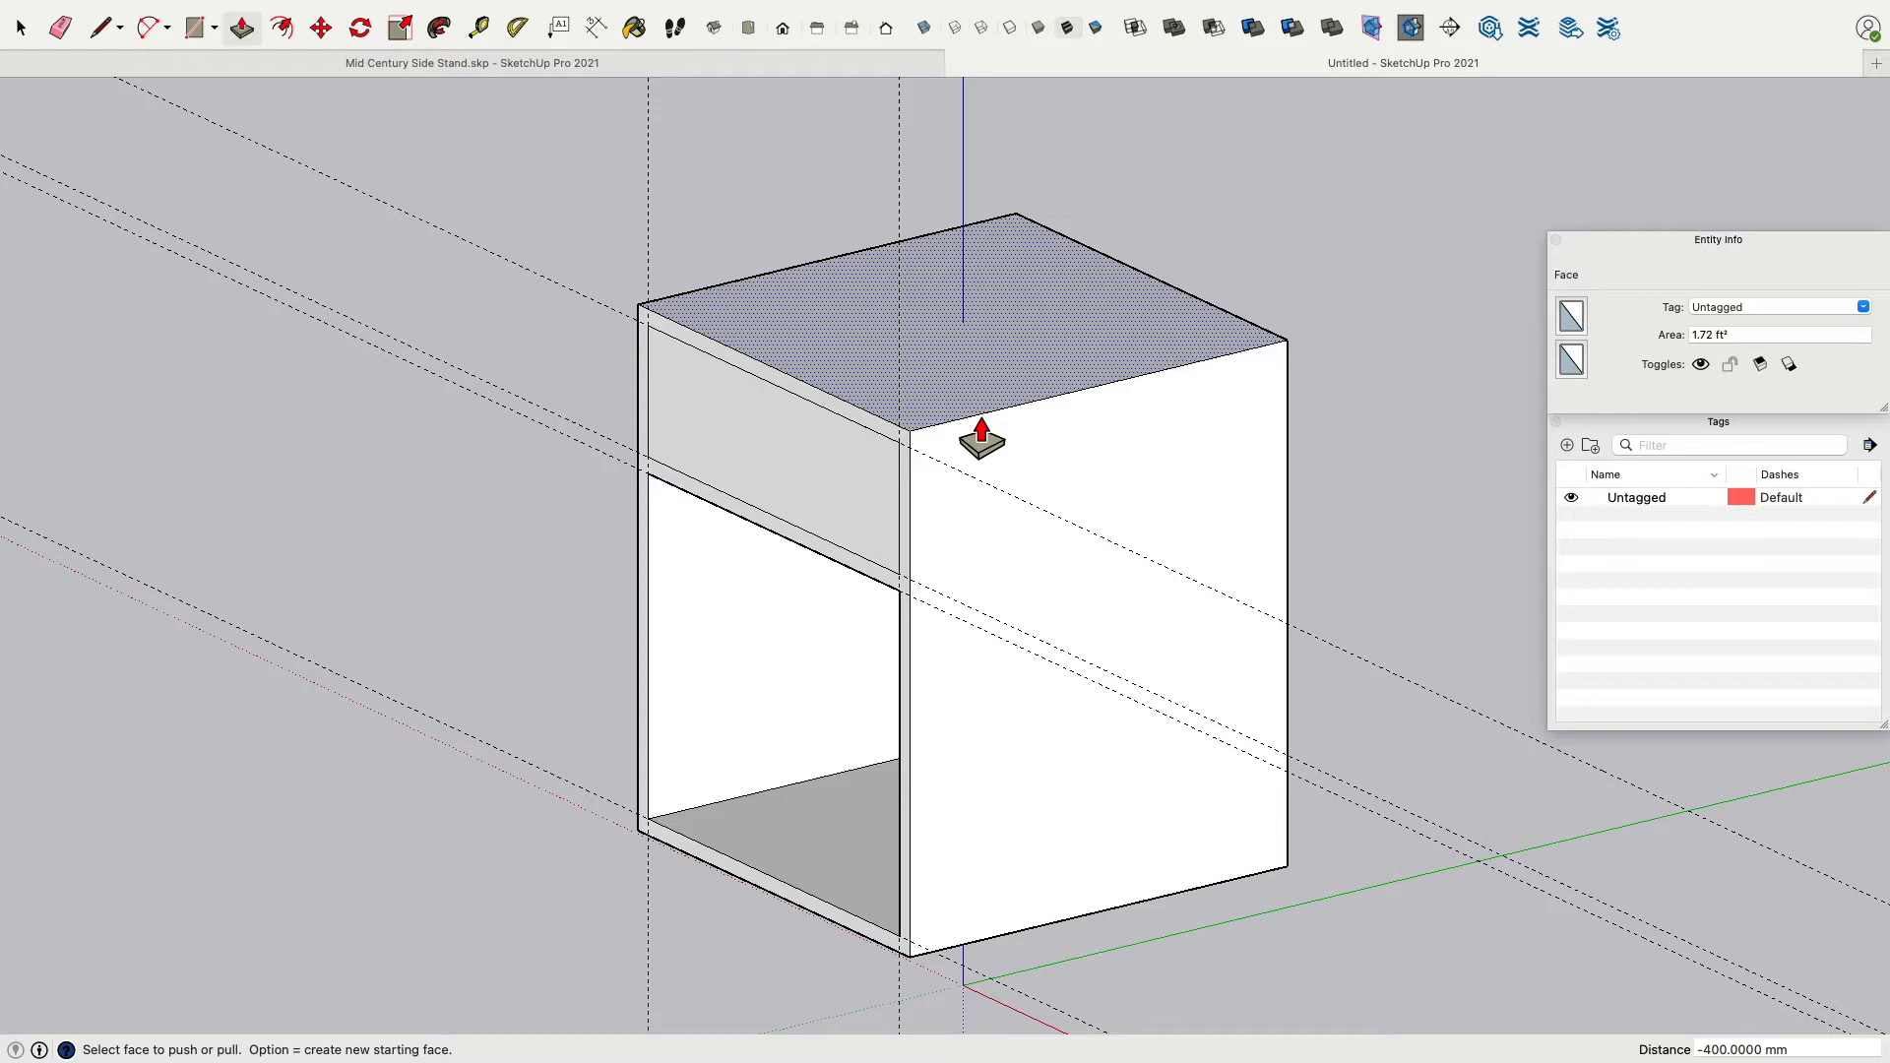
Try to push the upper opening's face -385 mm.
click(725, 469)
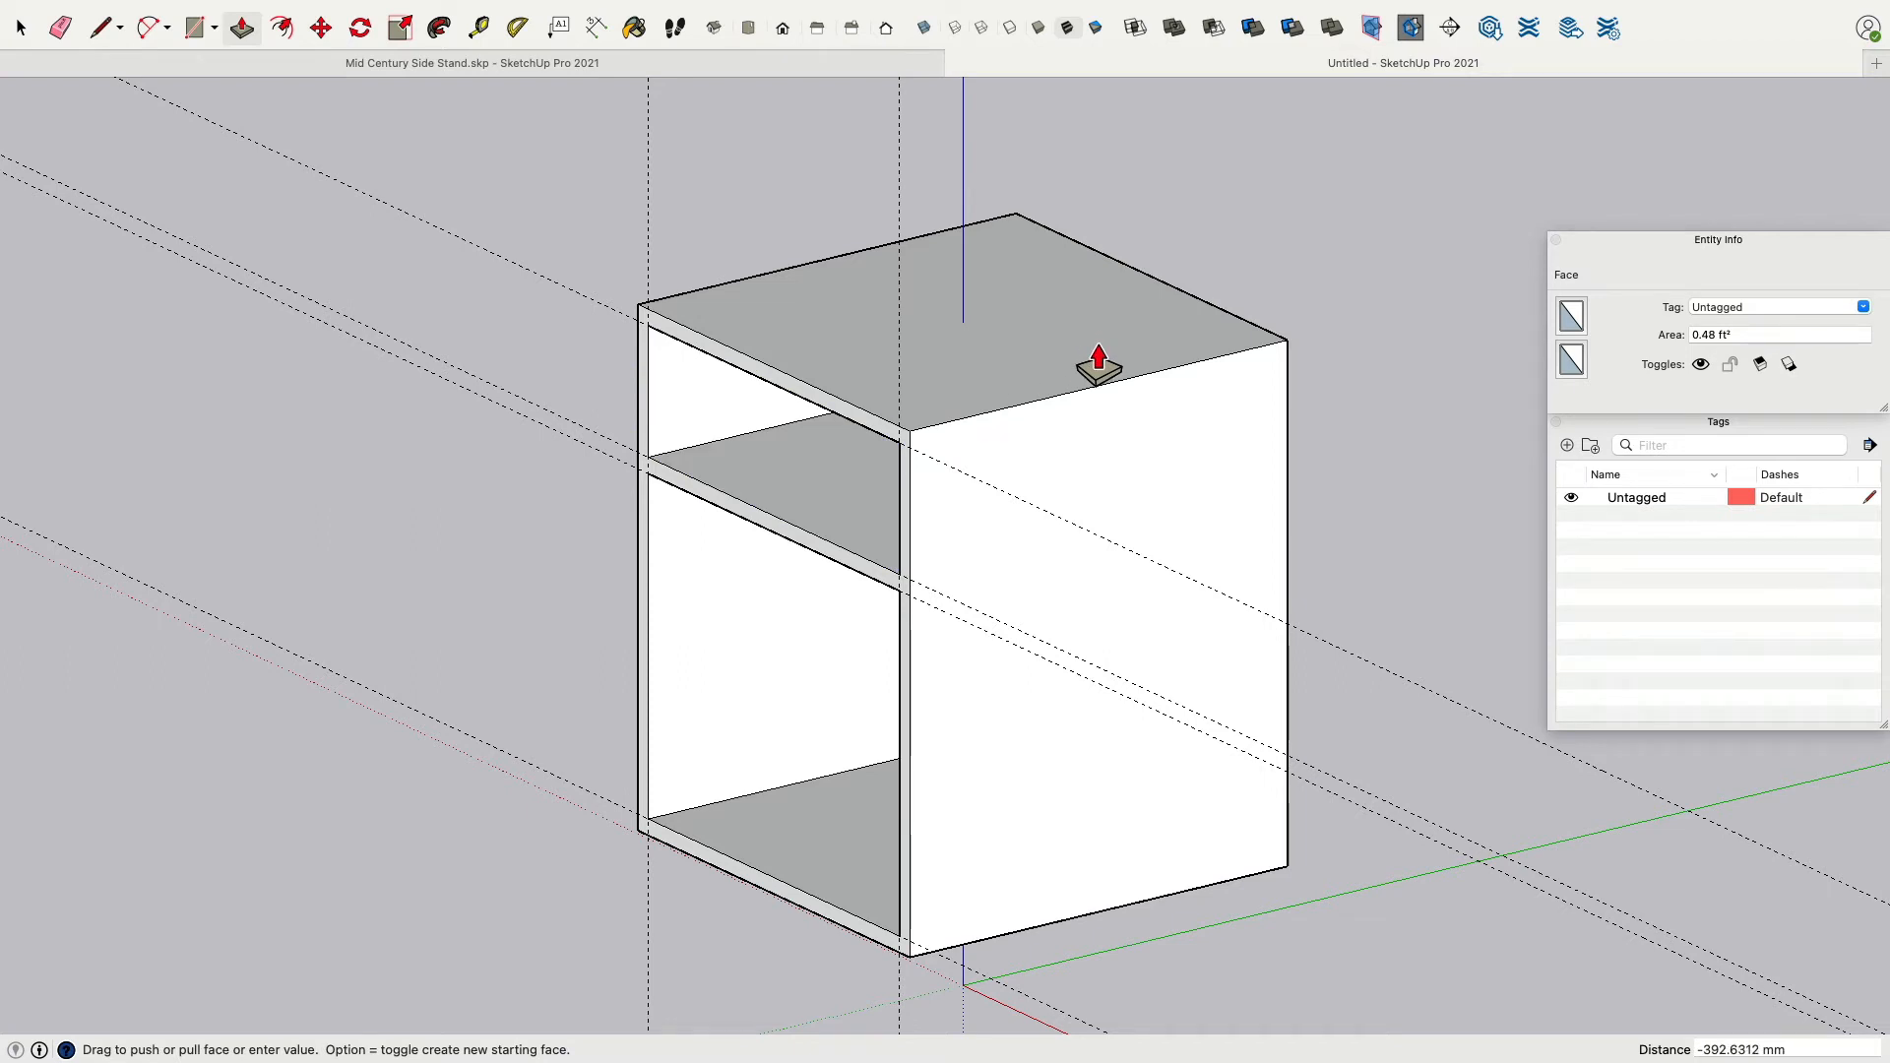
text(-385)
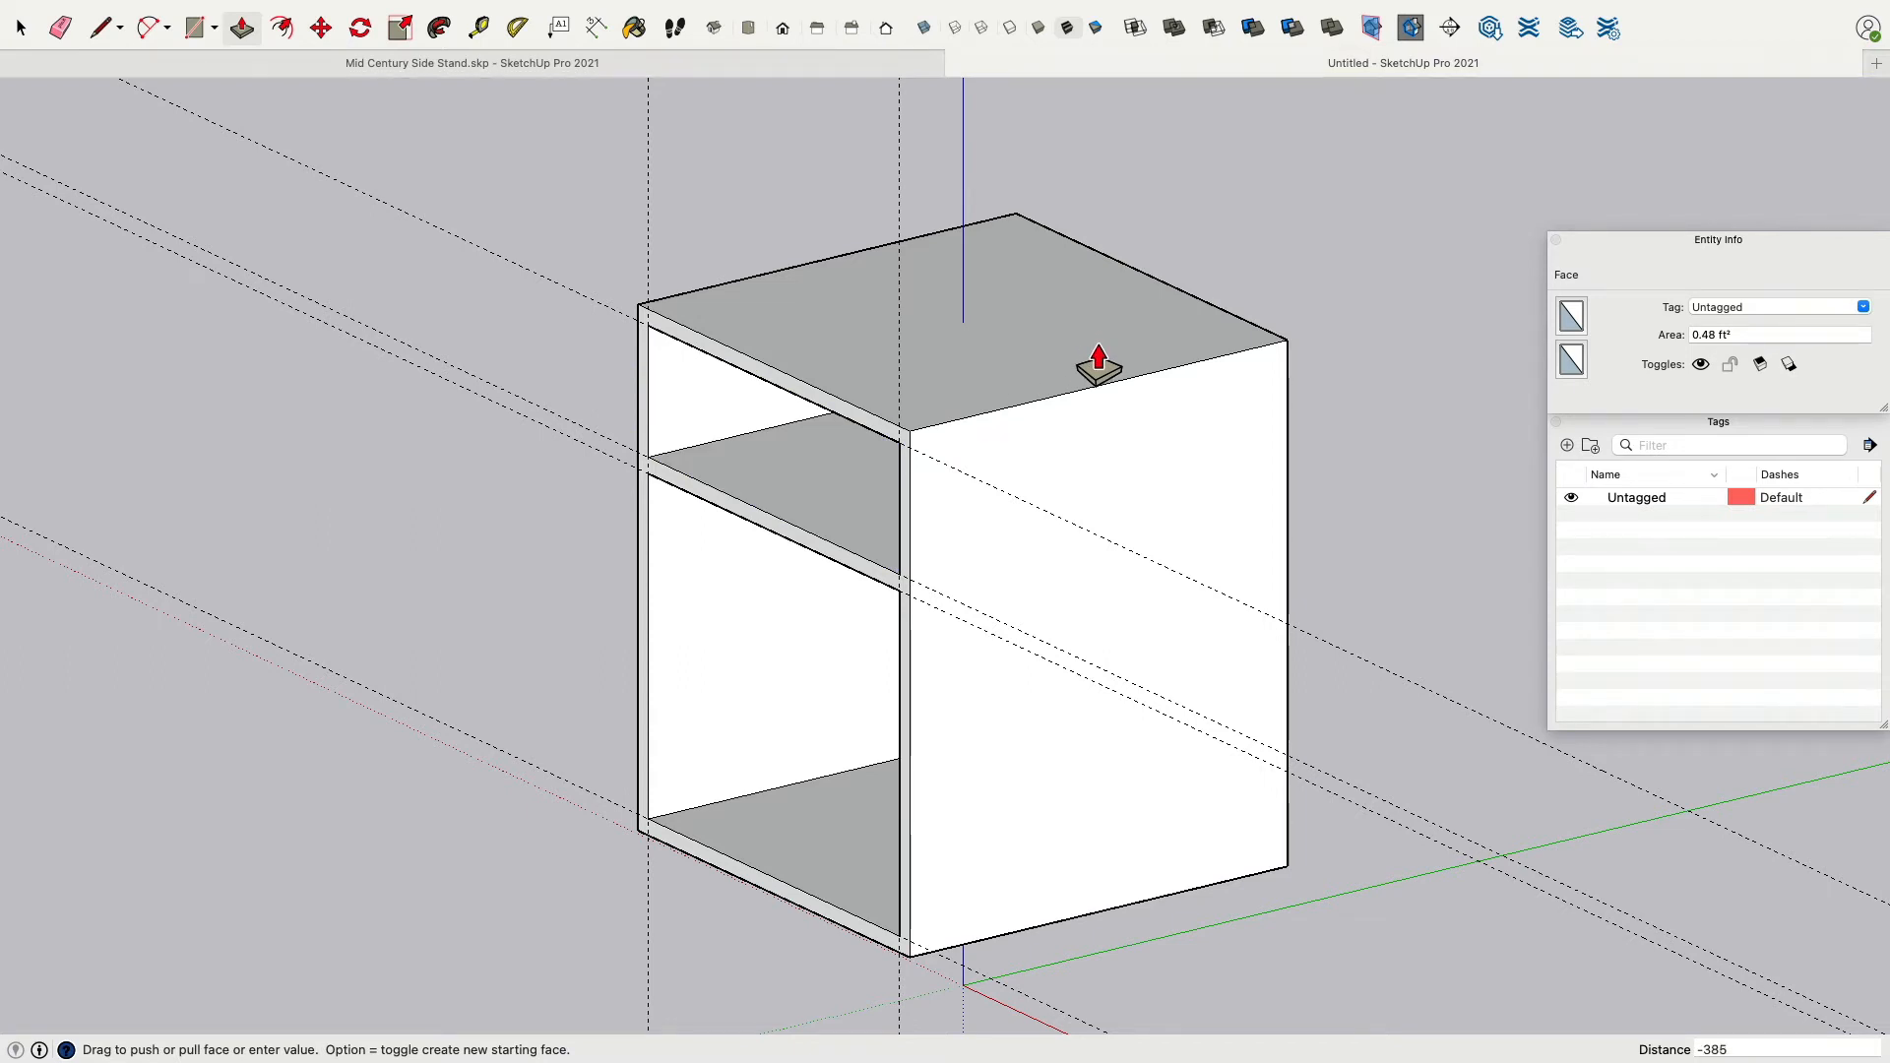
key(Return)
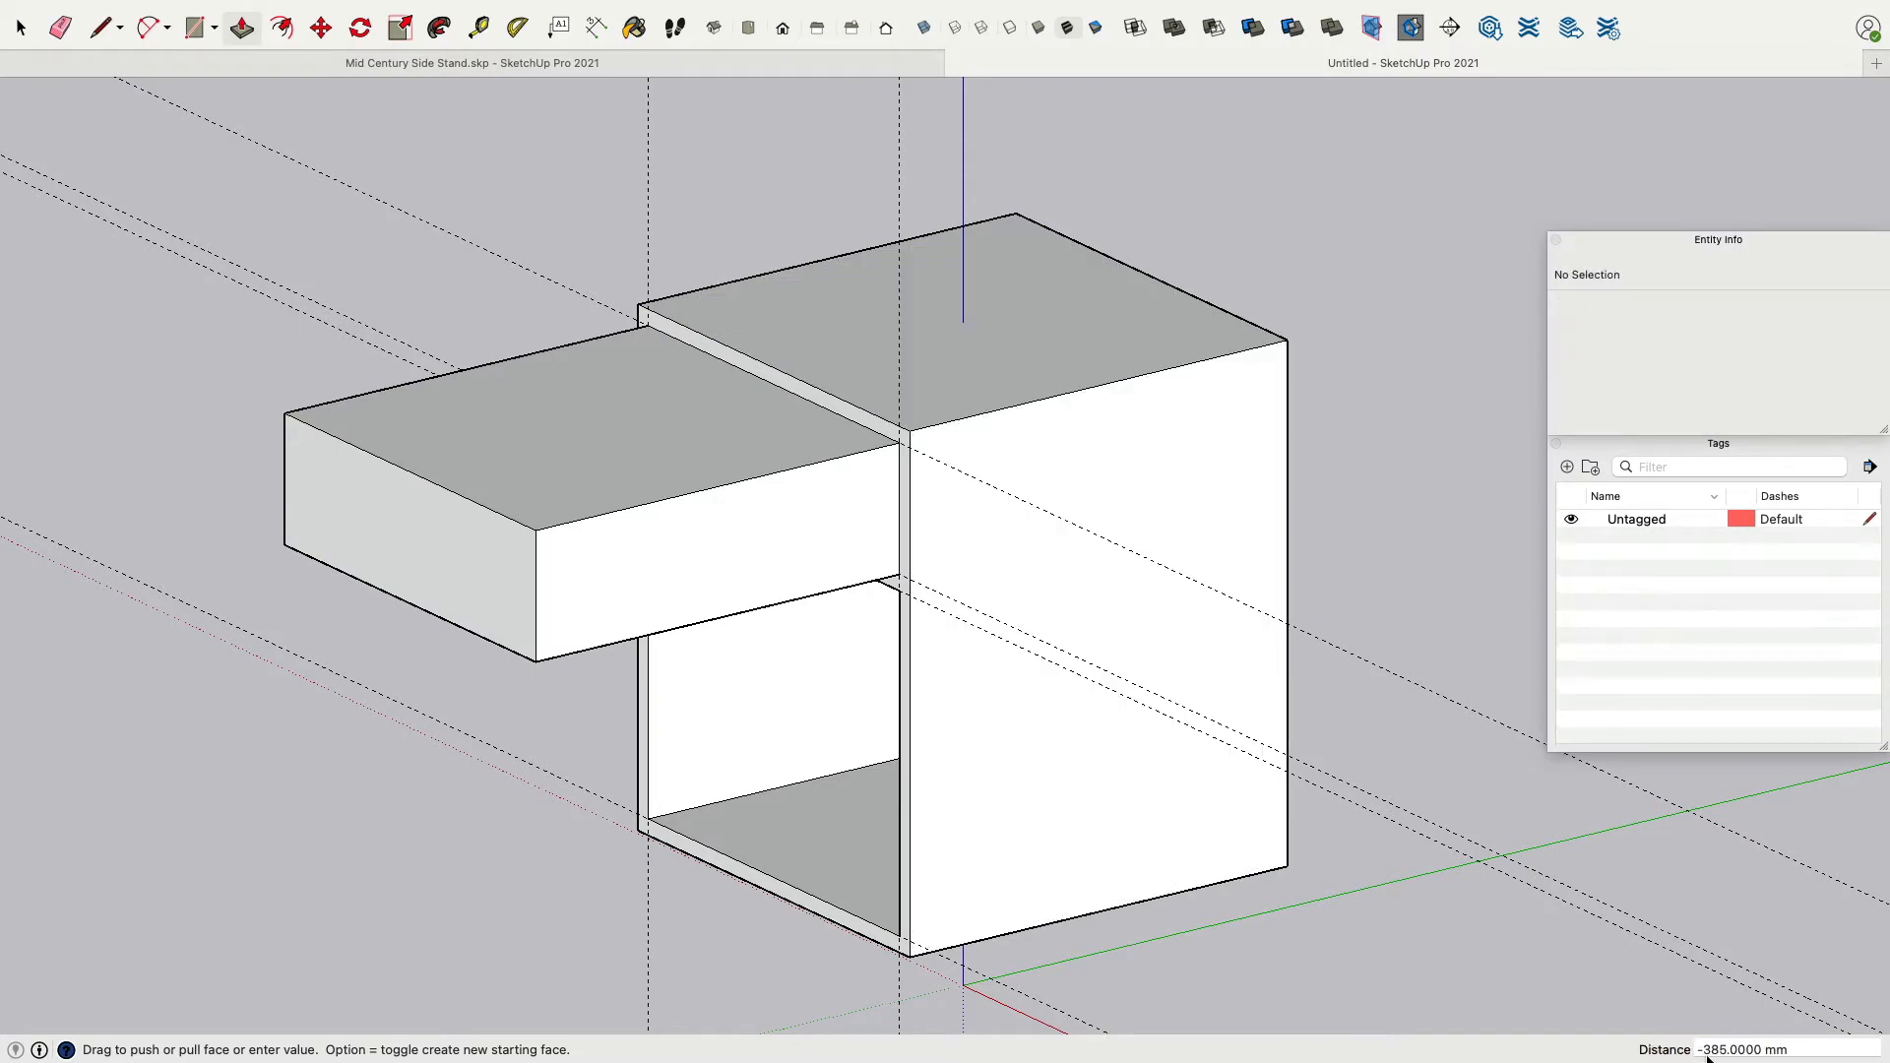
key(super+z)
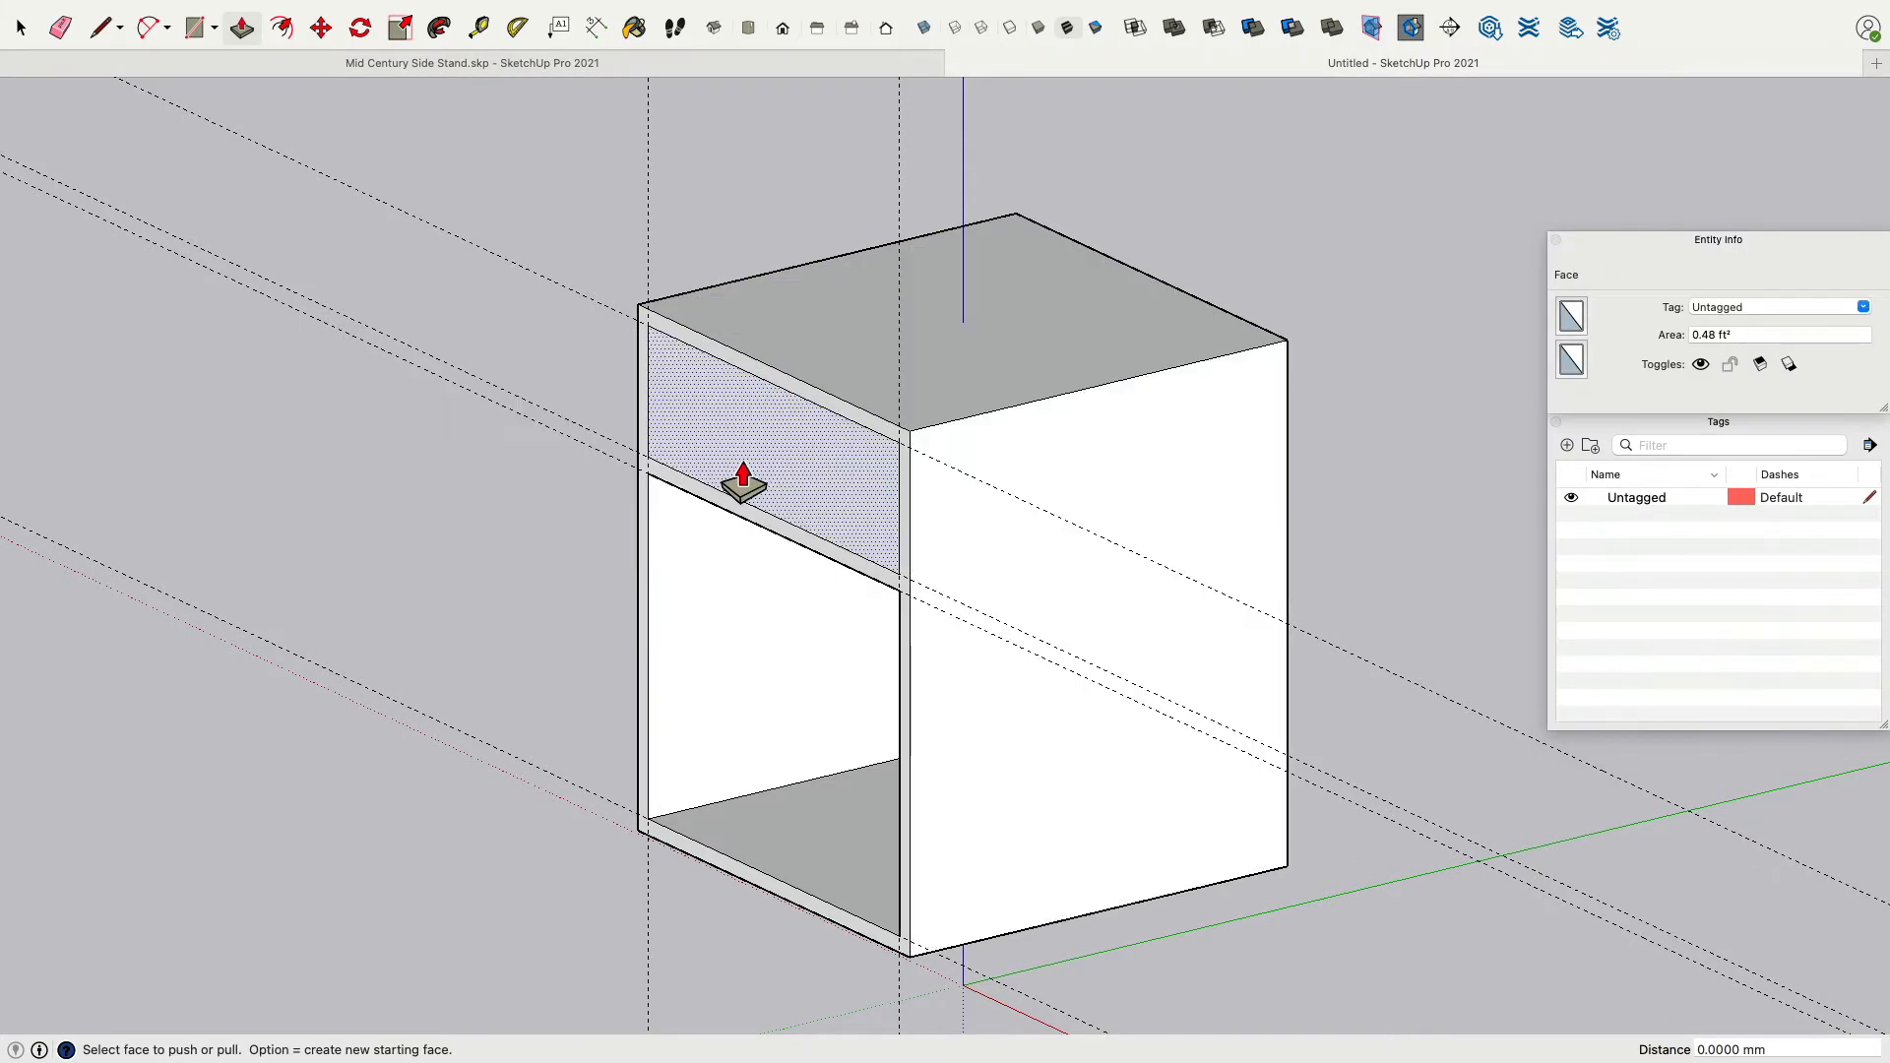
Push the upper opening's face 385 mm back into the box.
click(711, 473)
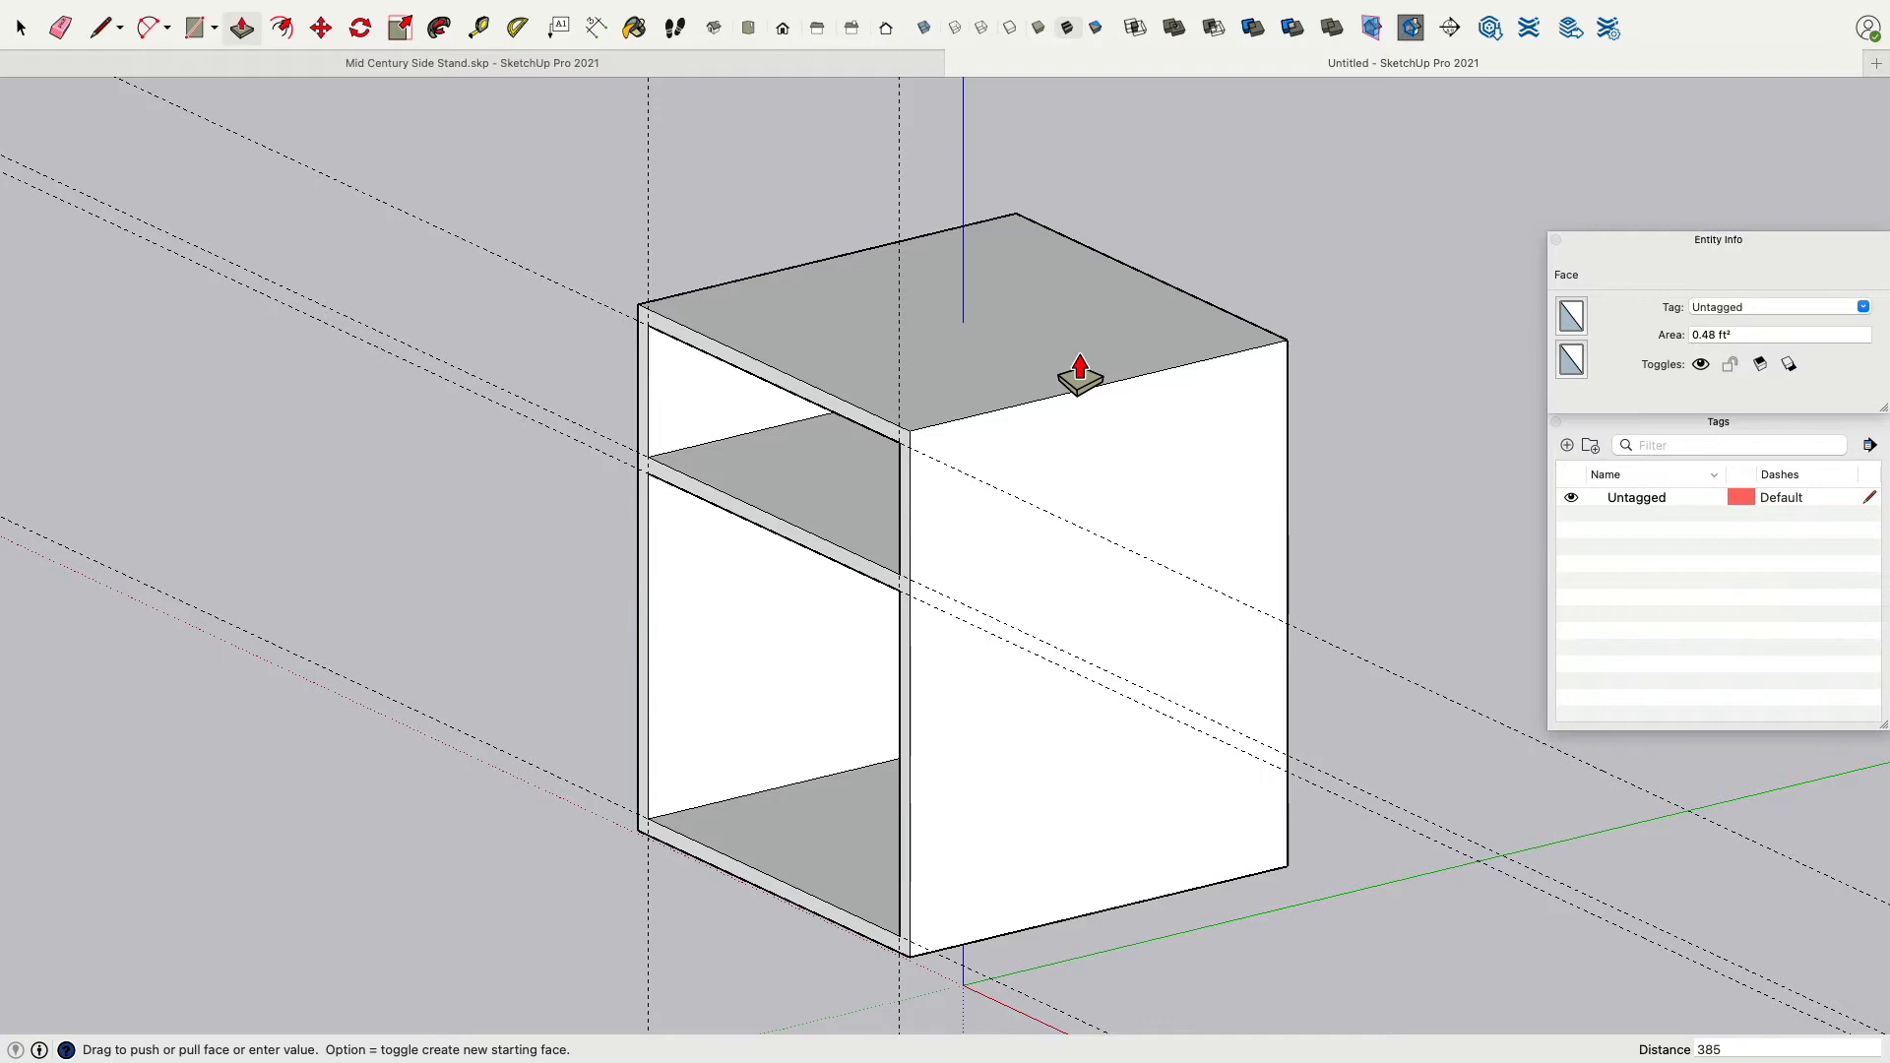
key(Return)
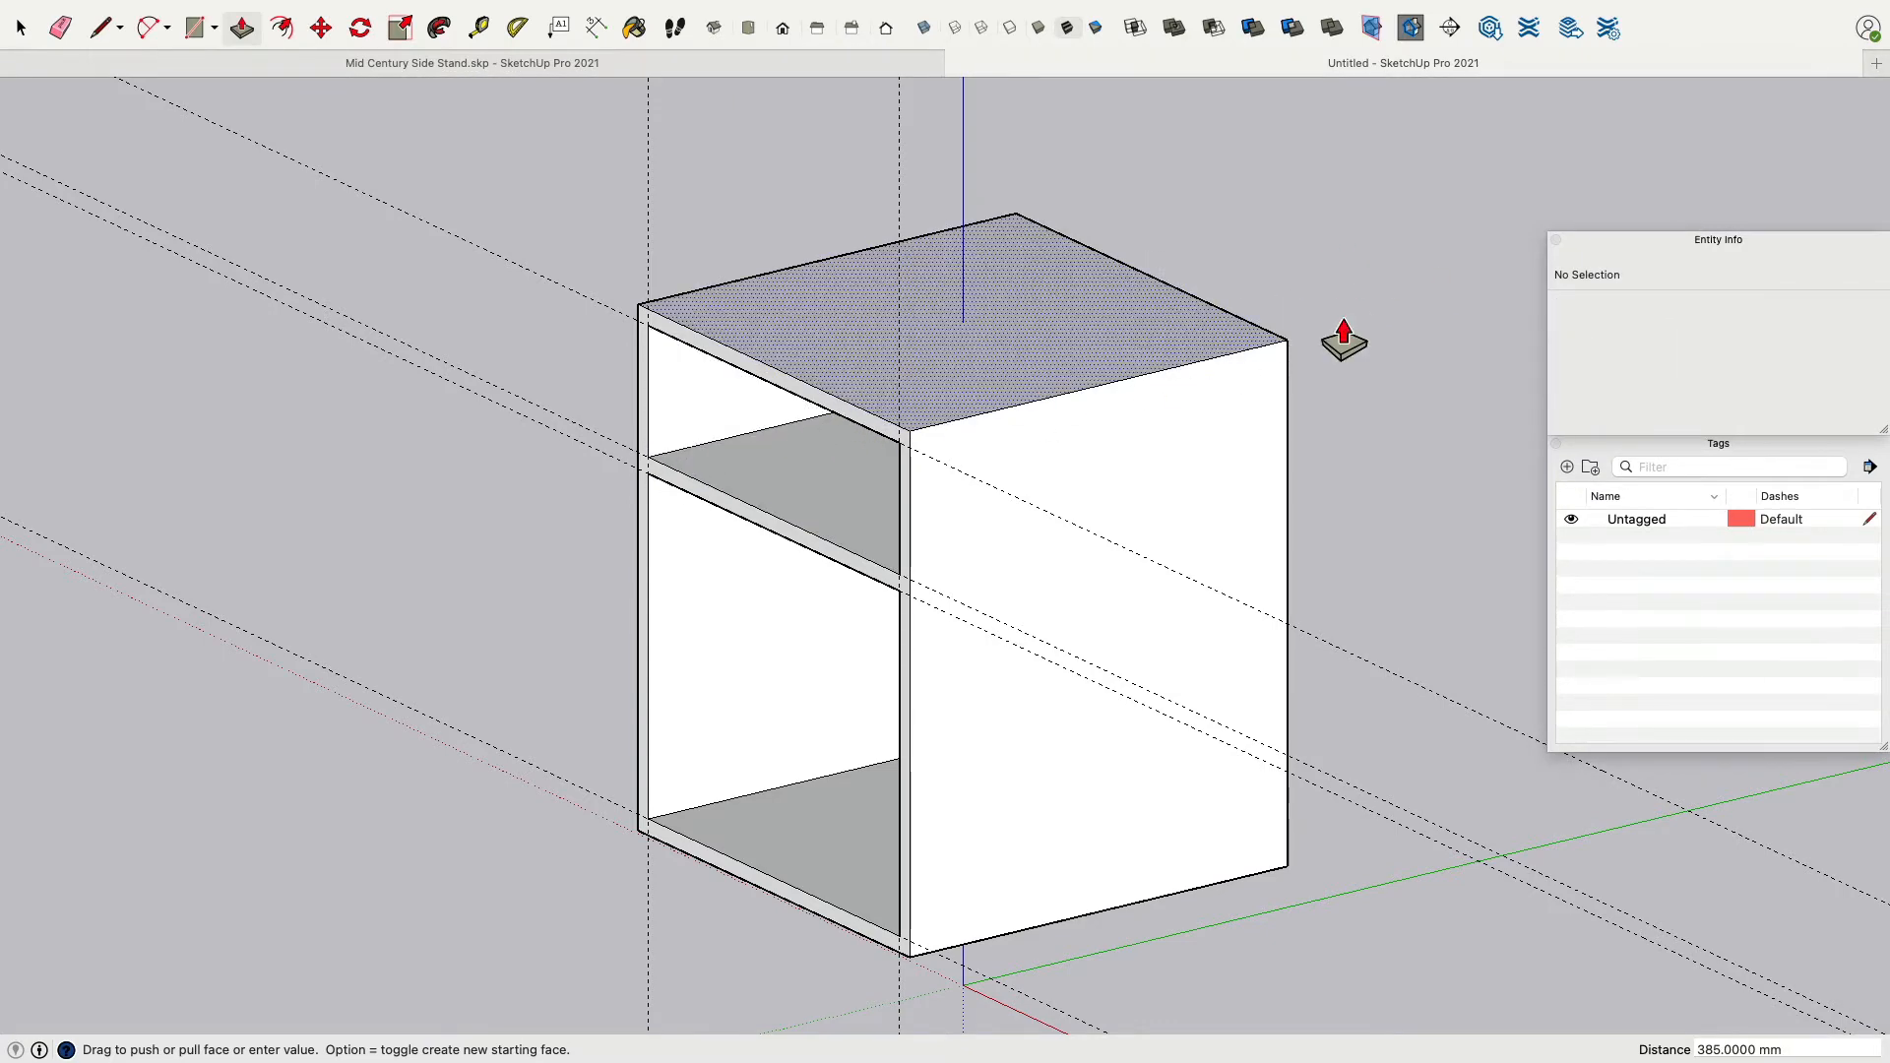
Create a new tag named guide and assign it to the selected guide line.
middle_drag(966, 463, 1142, 498)
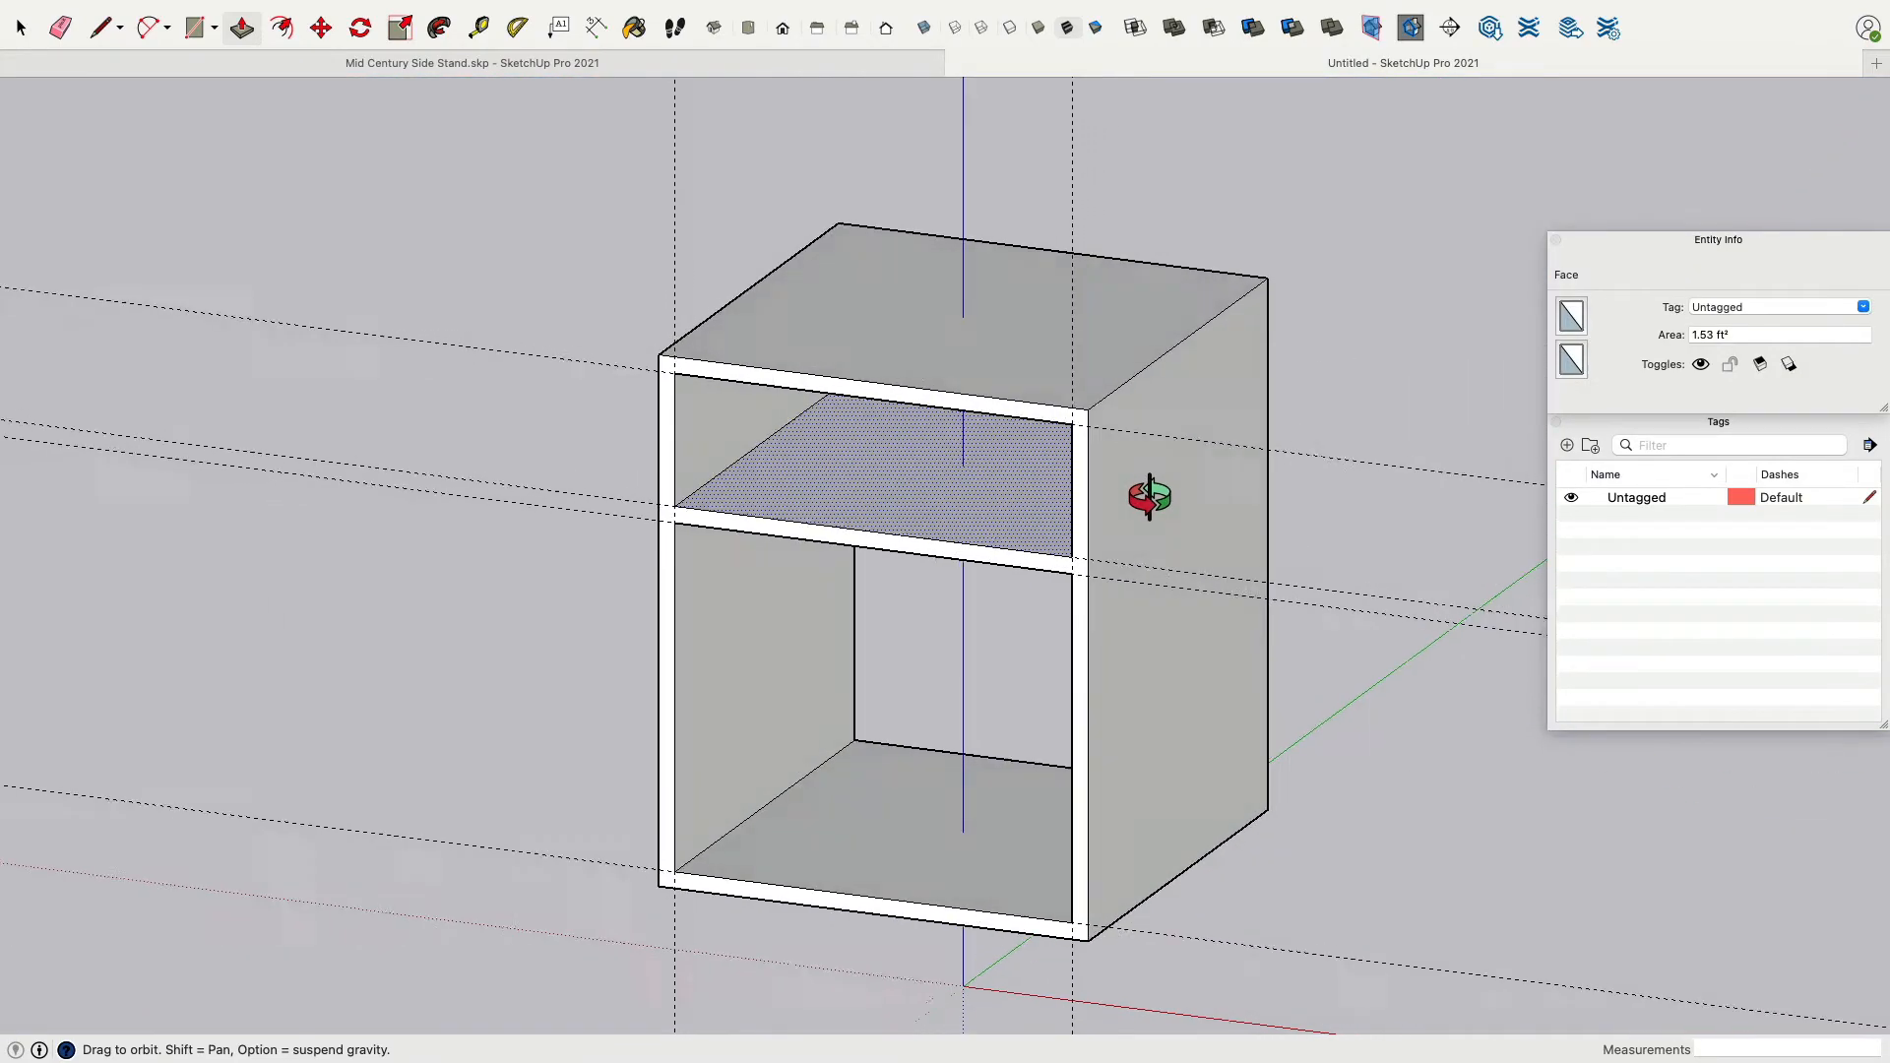
click(21, 29)
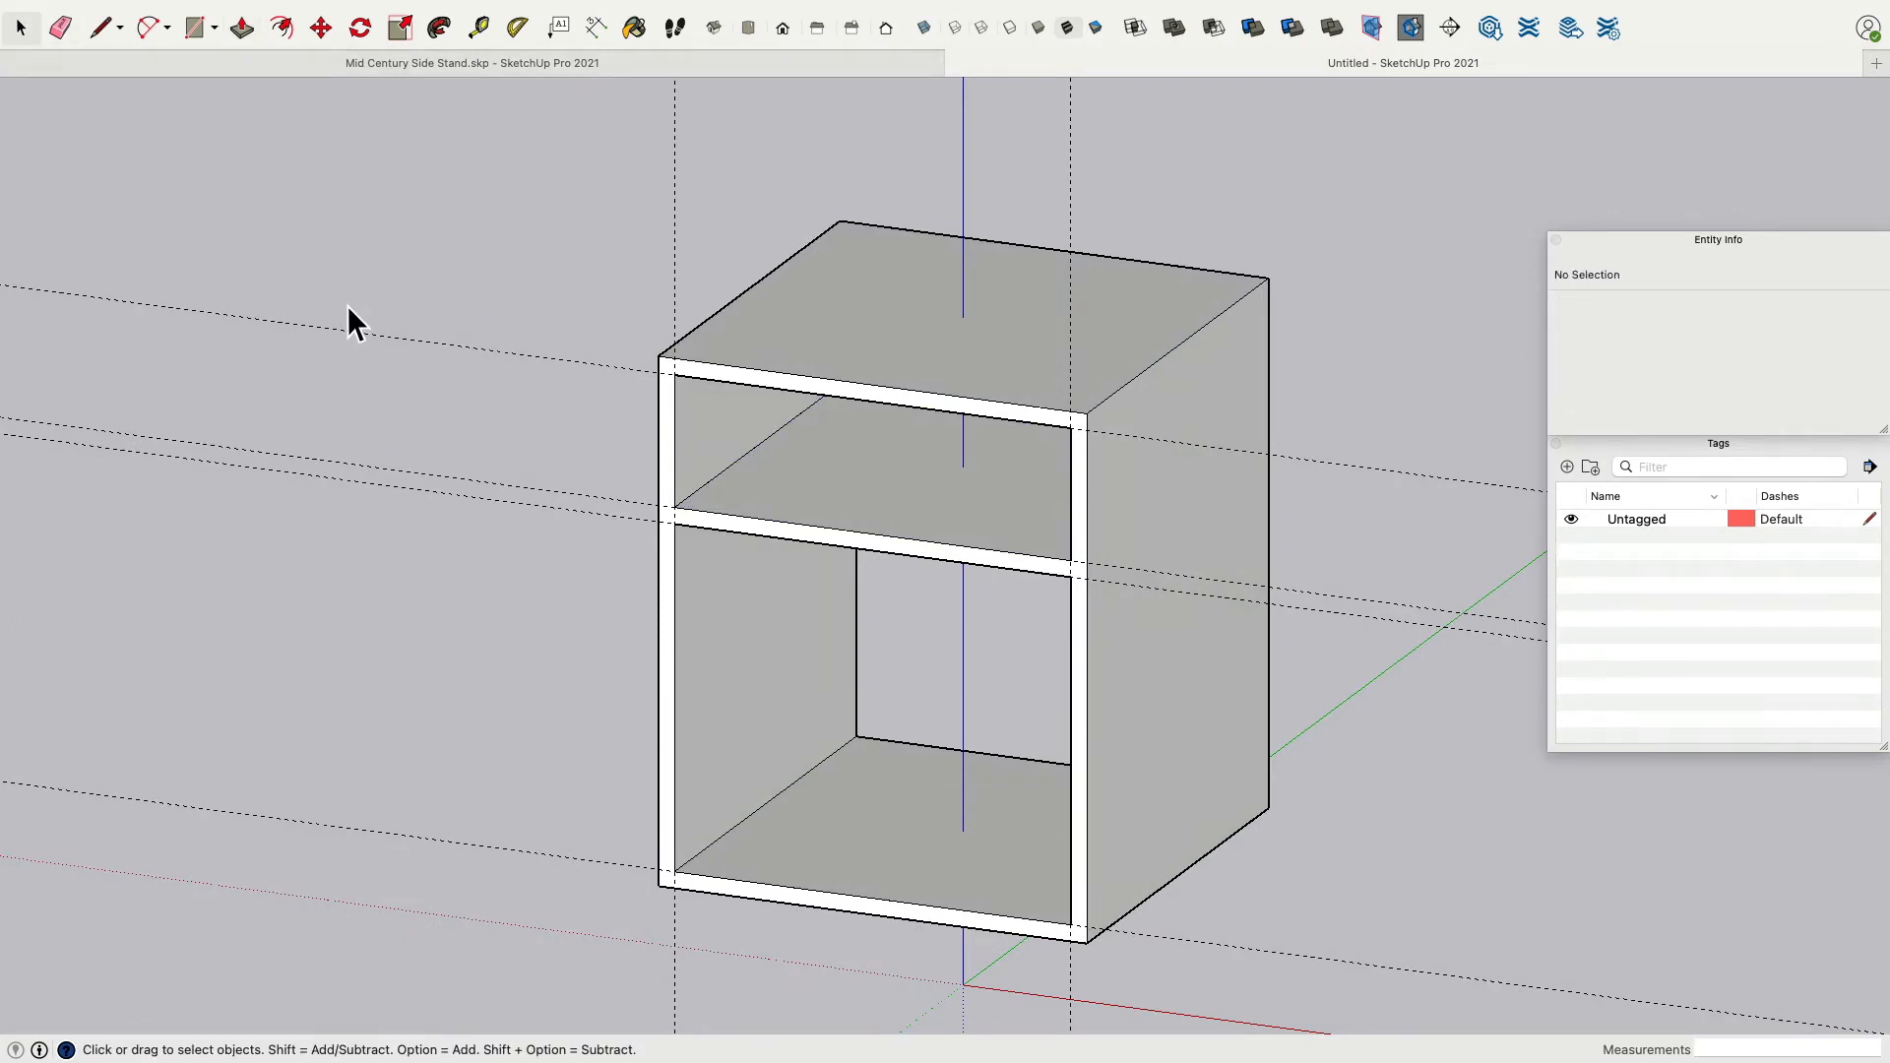
click(512, 364)
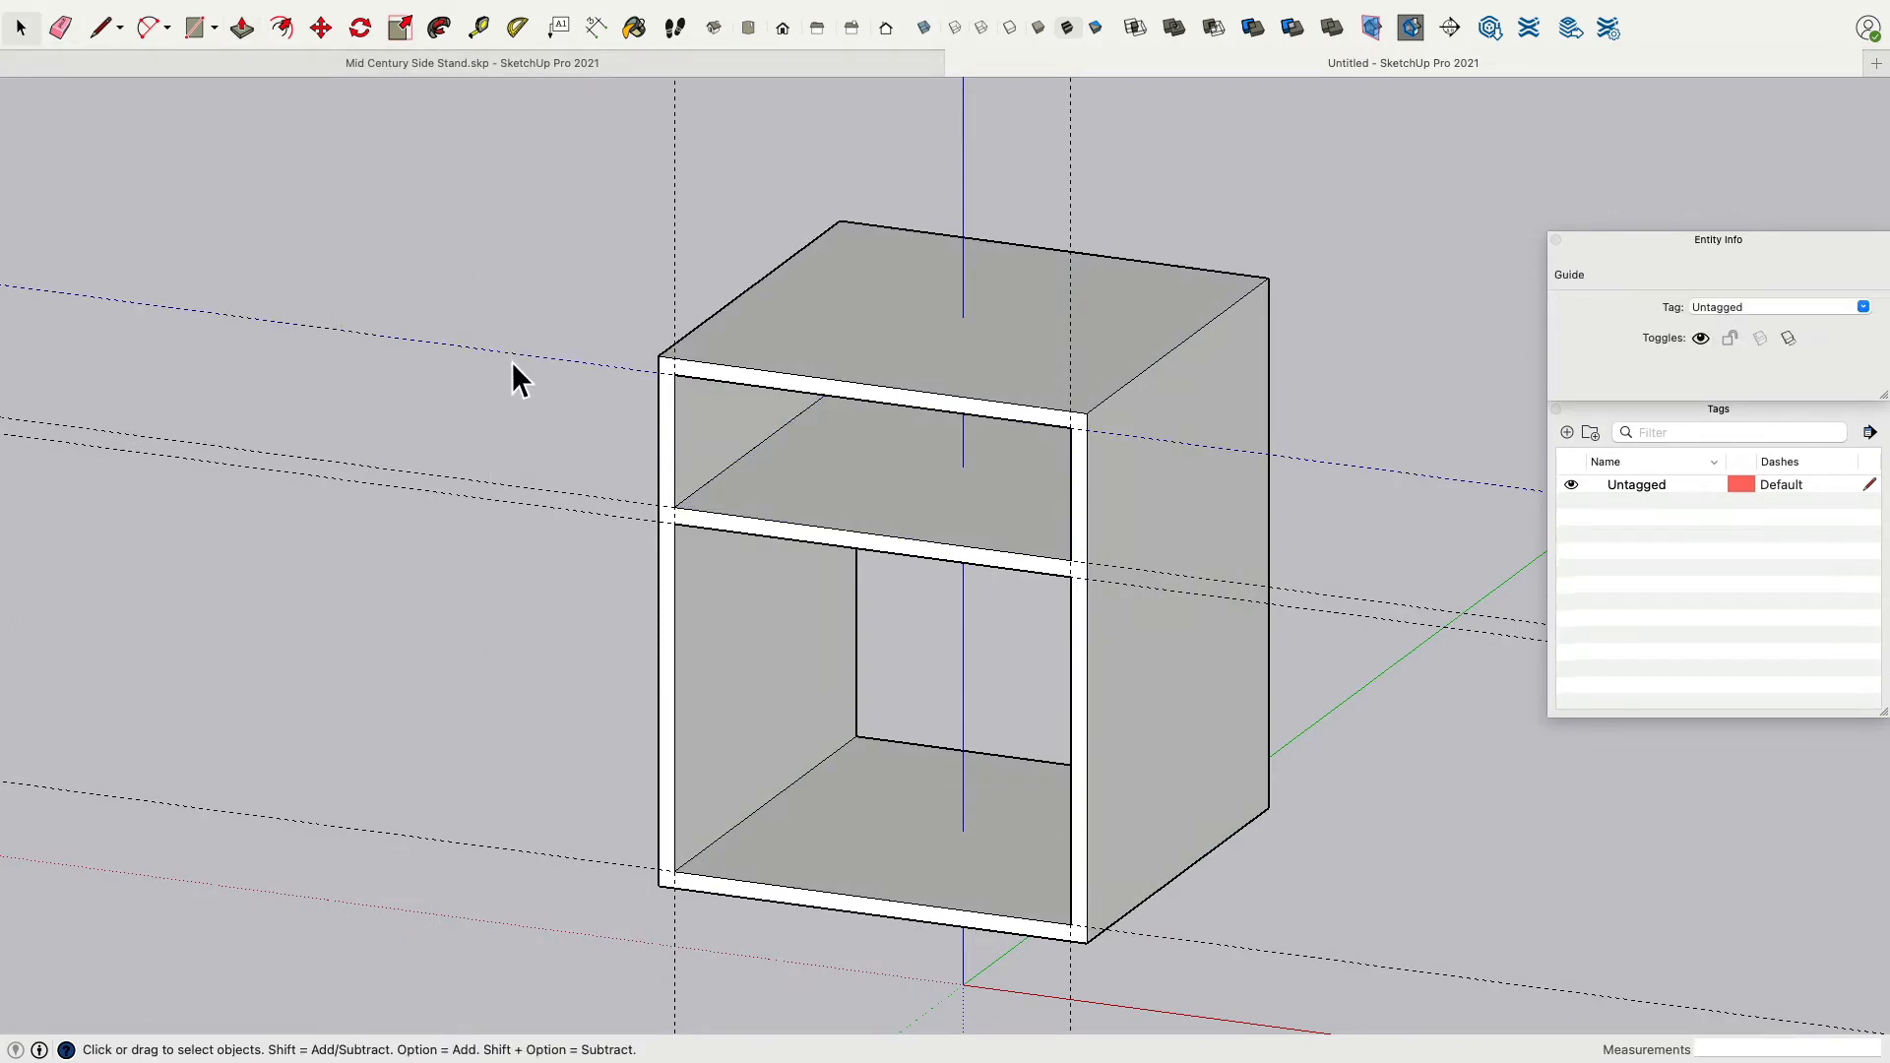
click(524, 496)
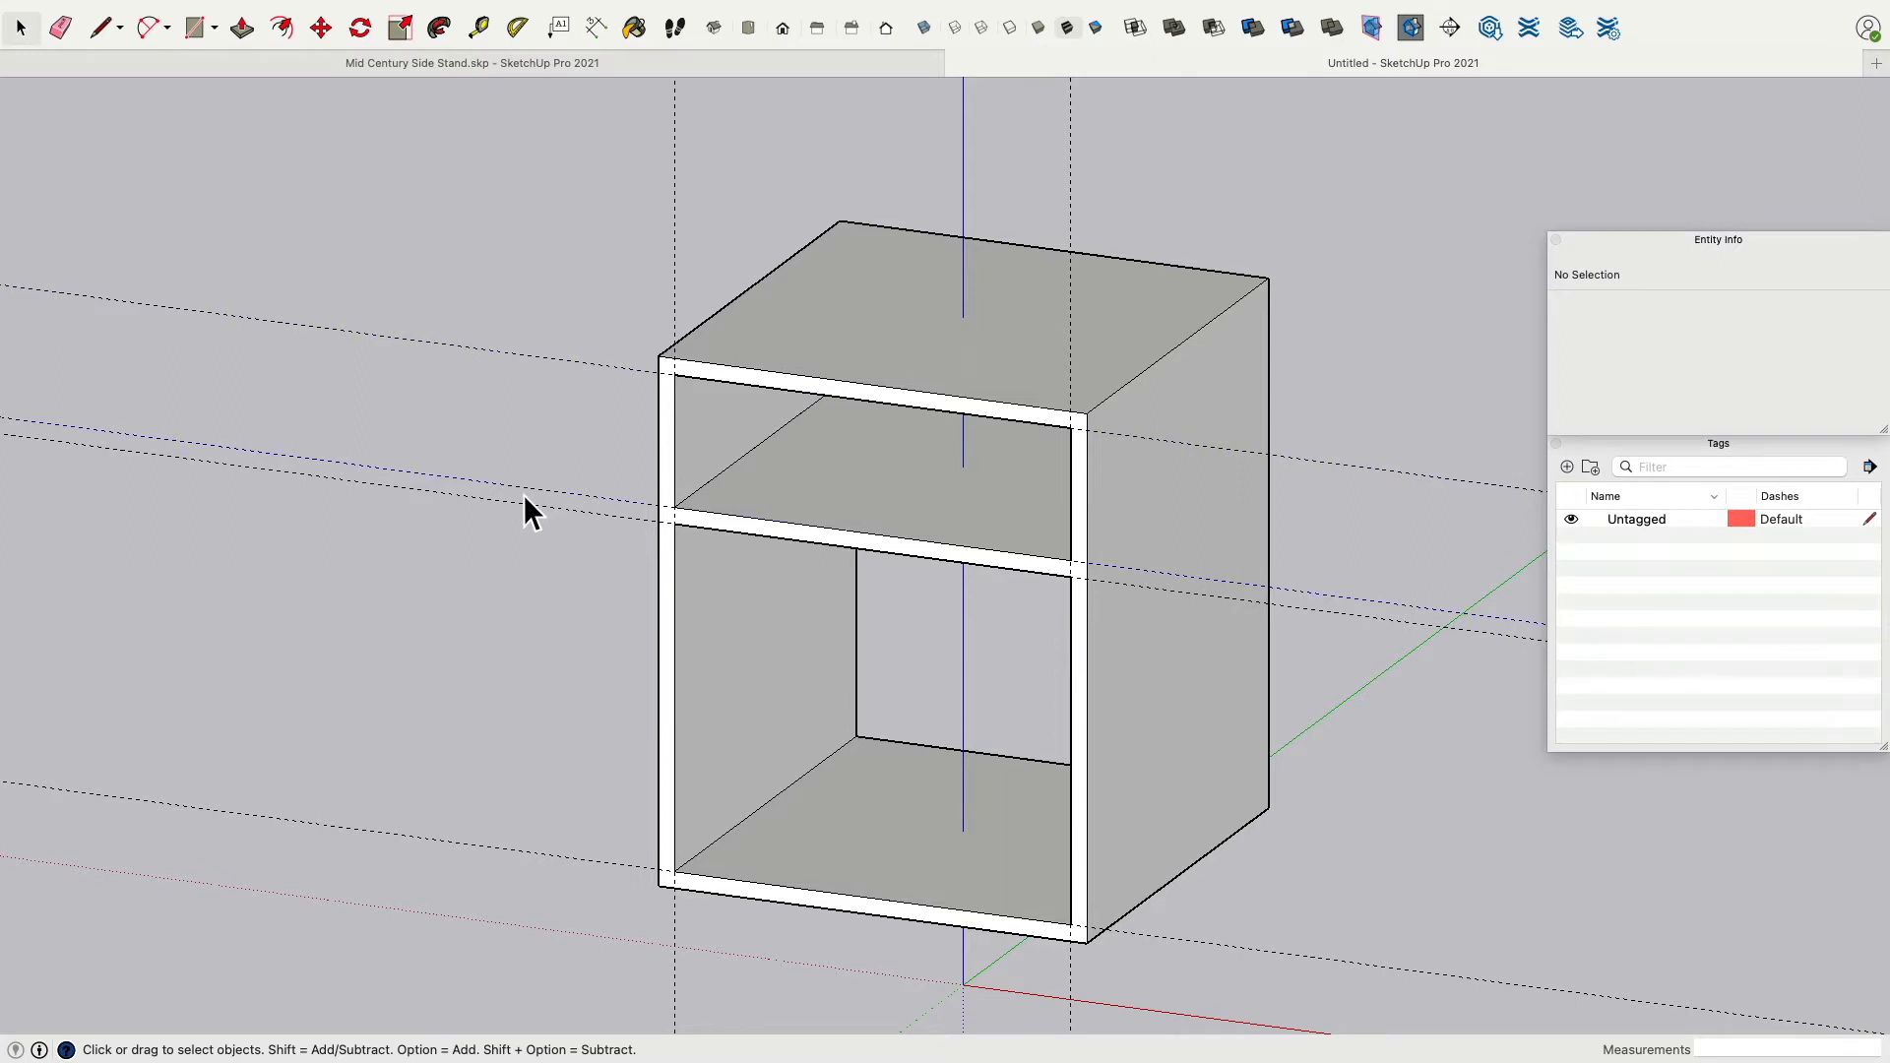
click(525, 496)
click(1707, 308)
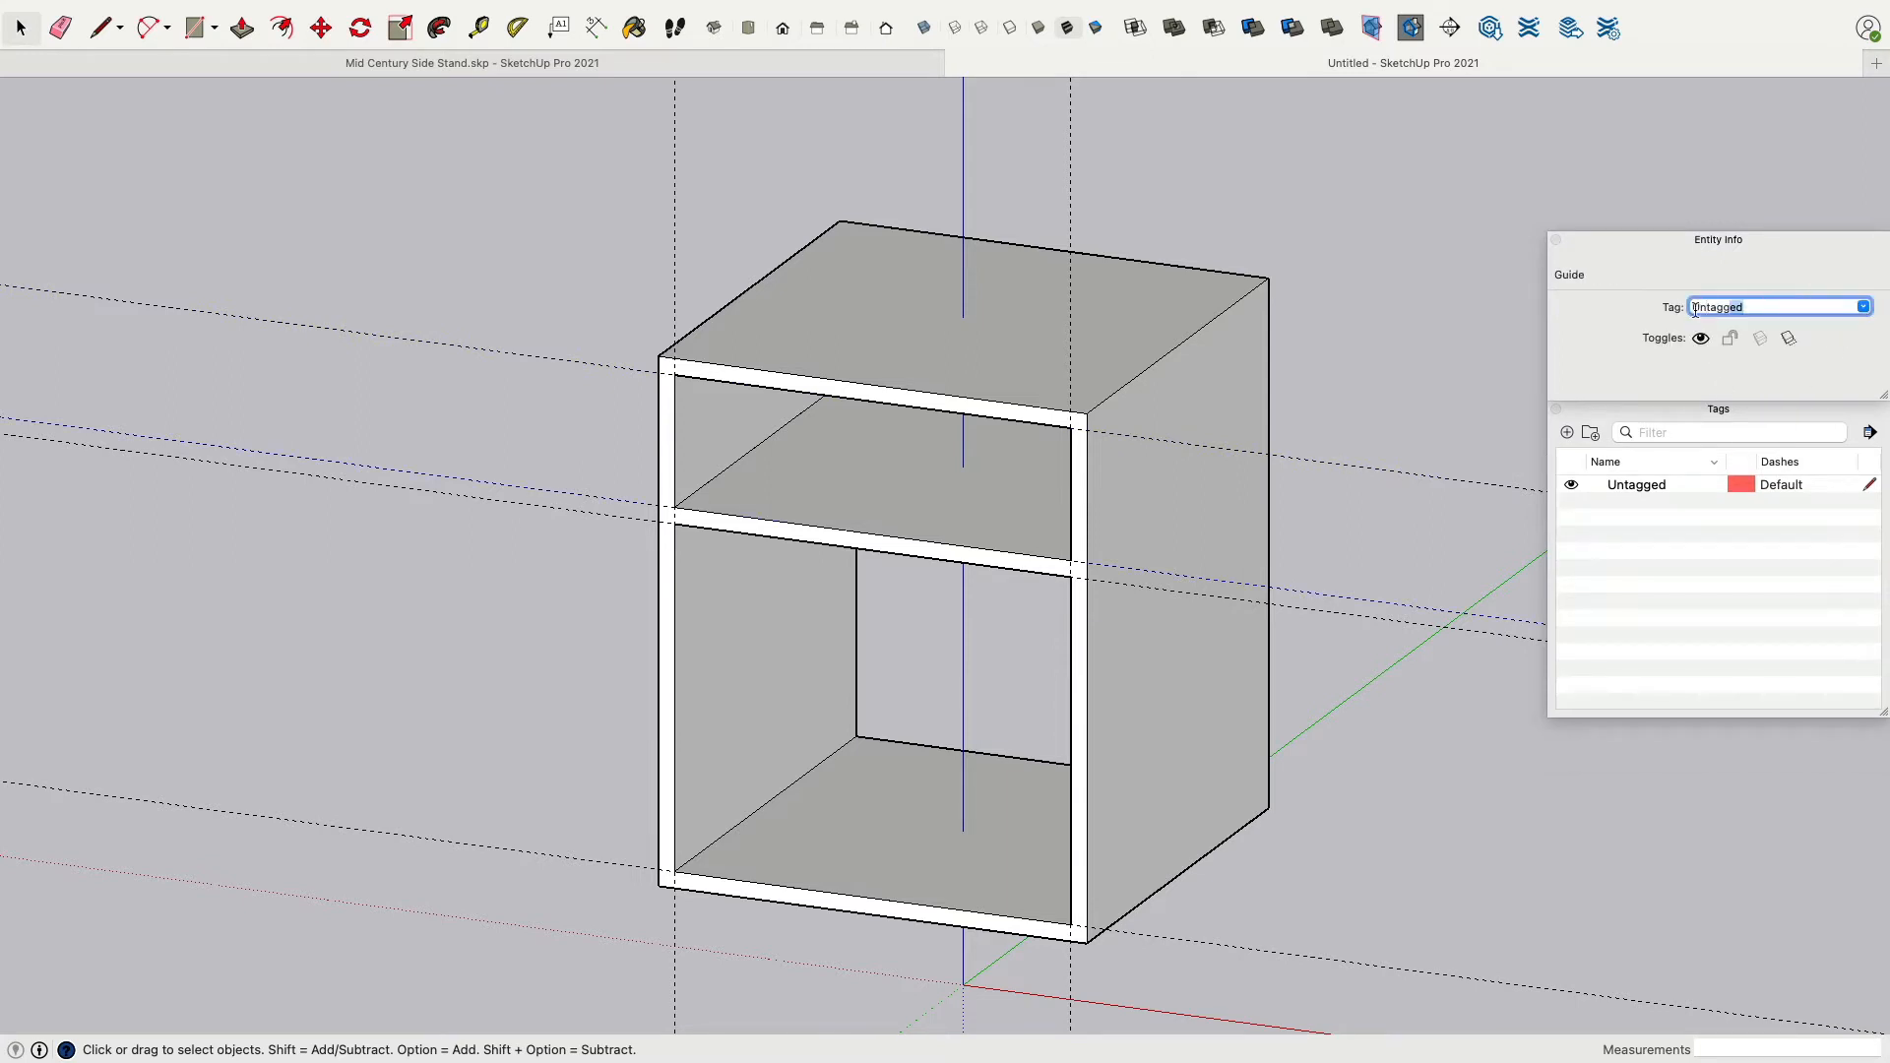
text(guide)
key(Return)
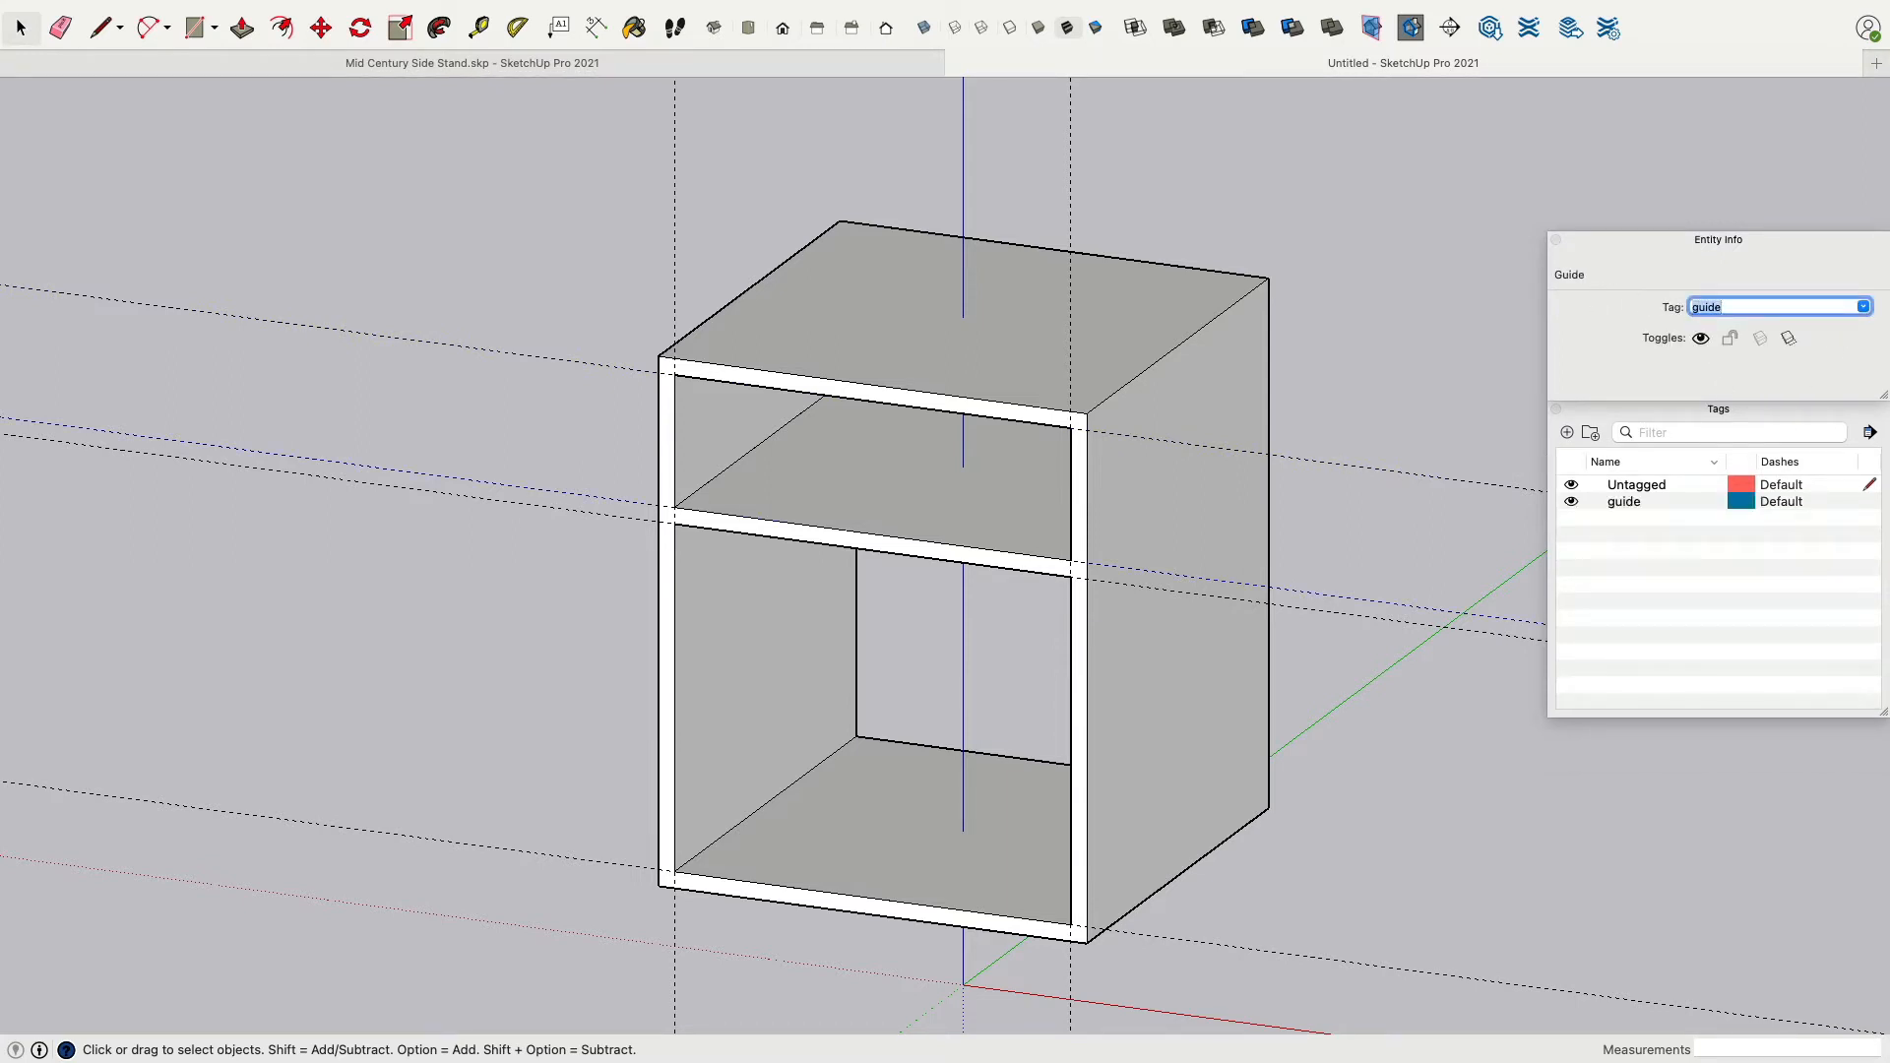
Move the remaining five guides onto the guide tag and hide the guide tag.
click(1569, 503)
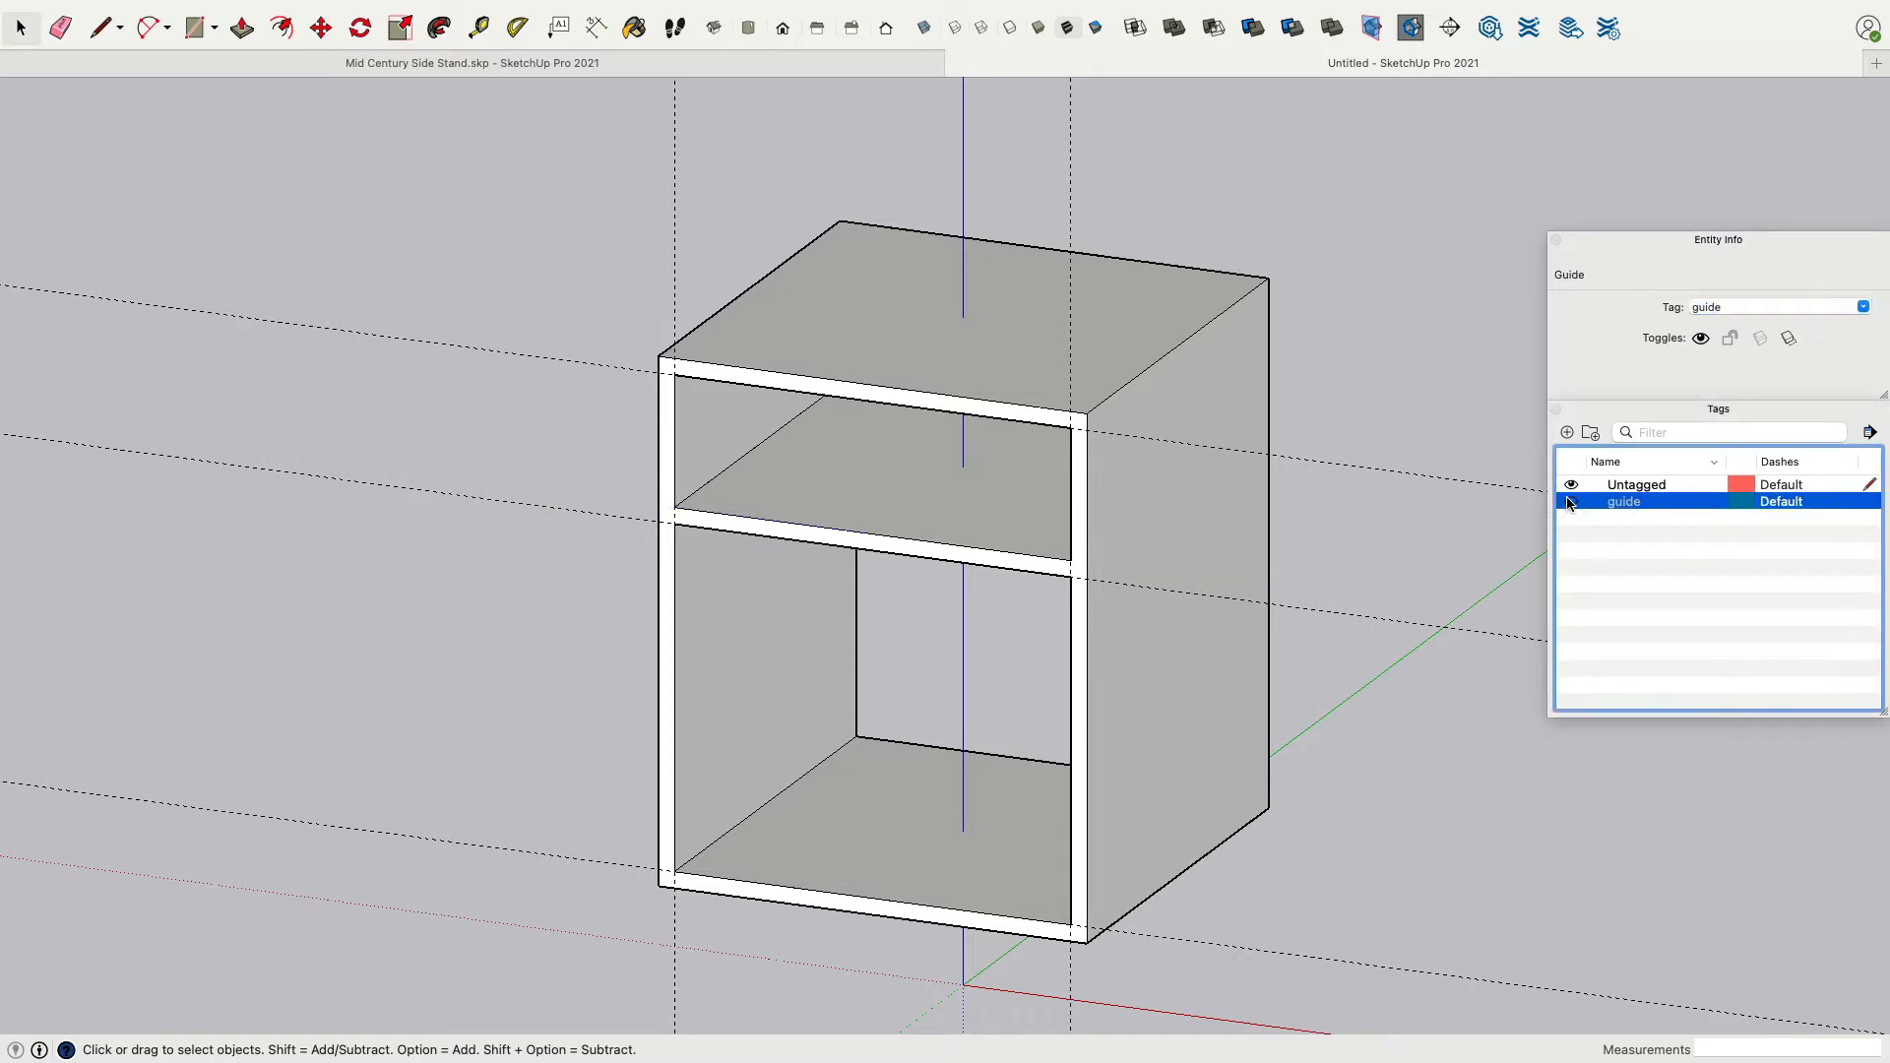
click(1419, 483)
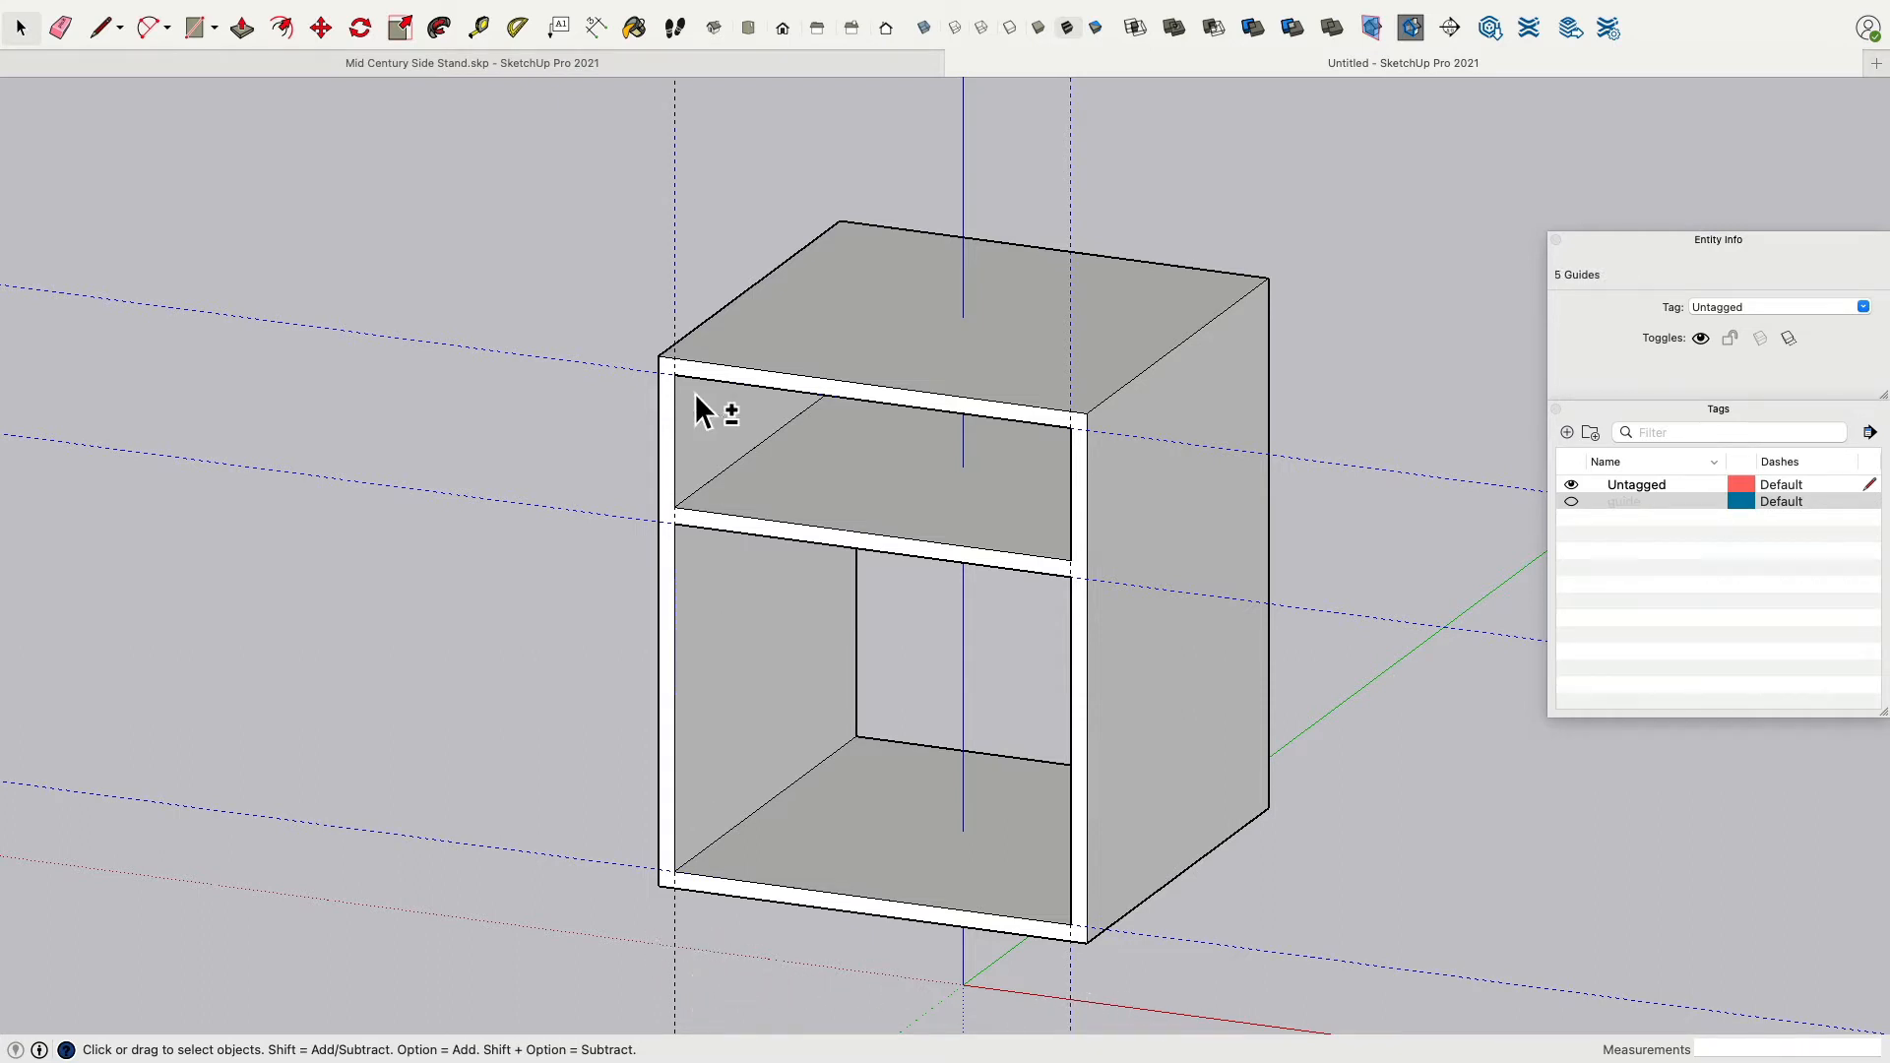
click(1861, 308)
click(1725, 326)
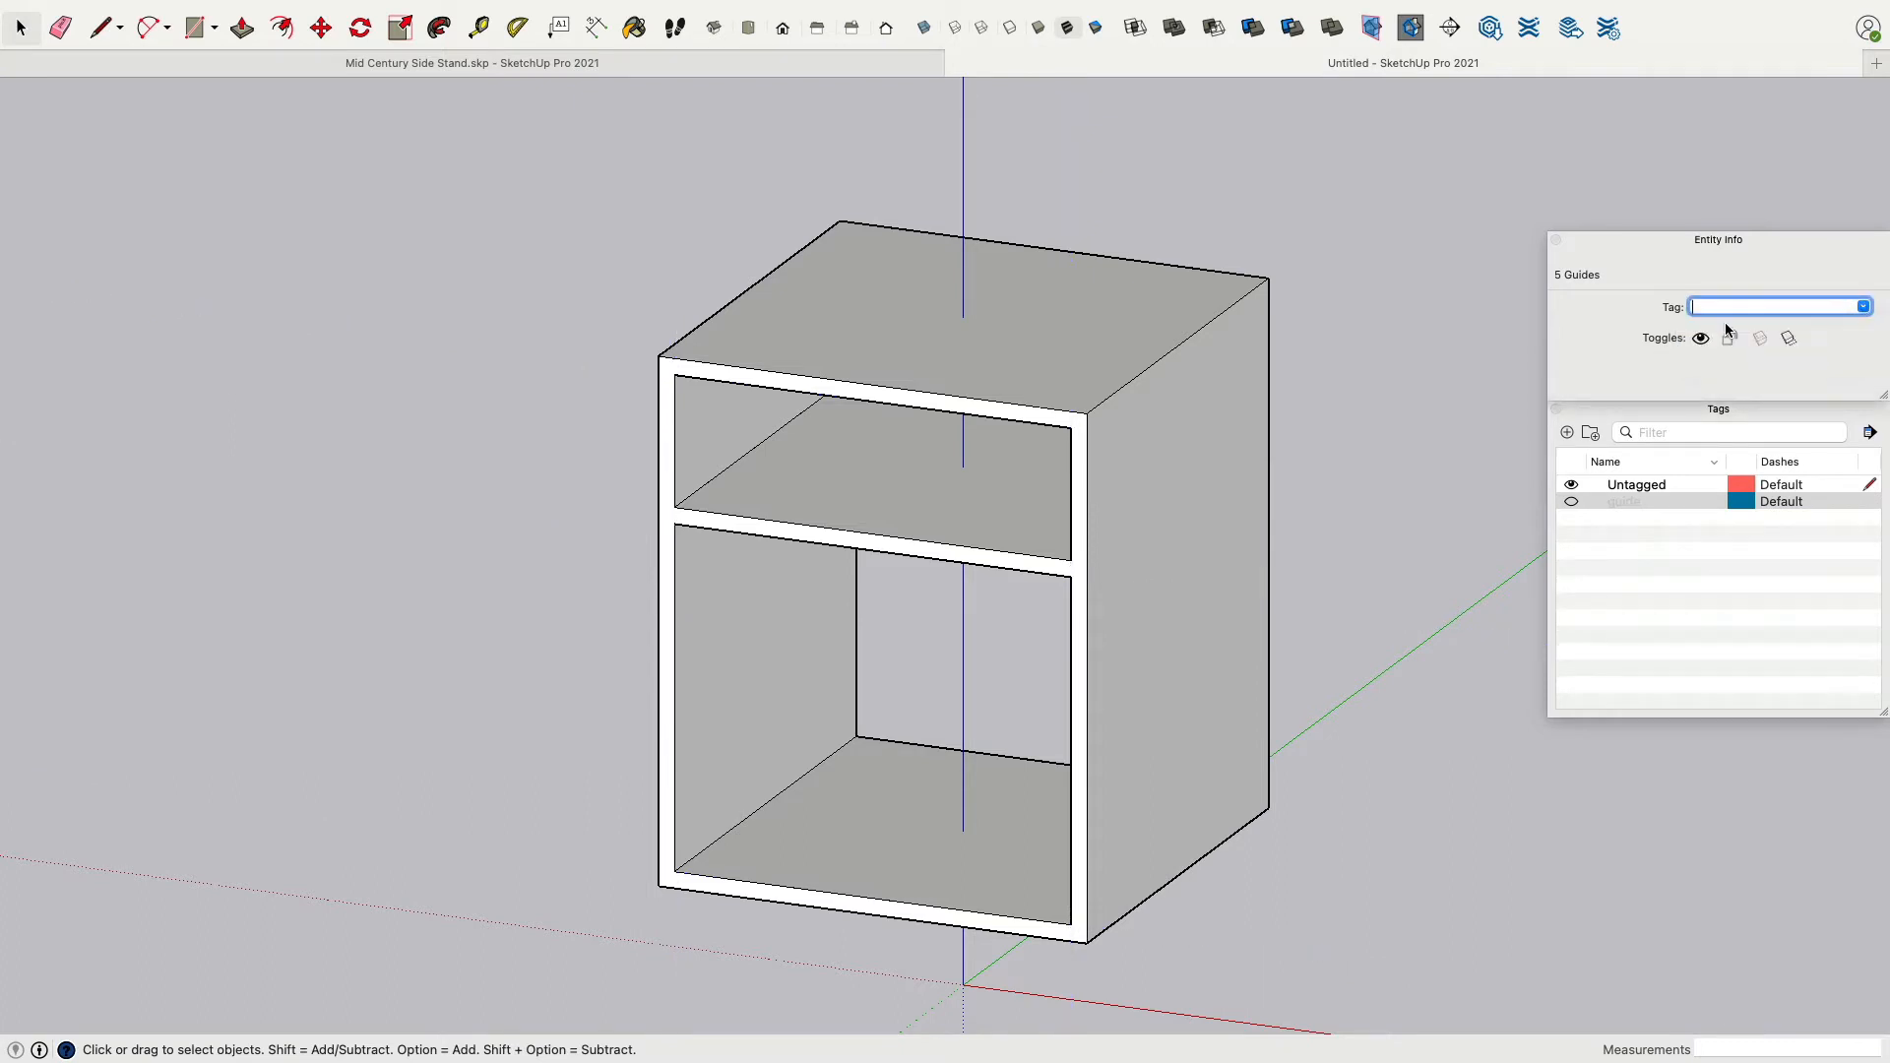
click(1571, 537)
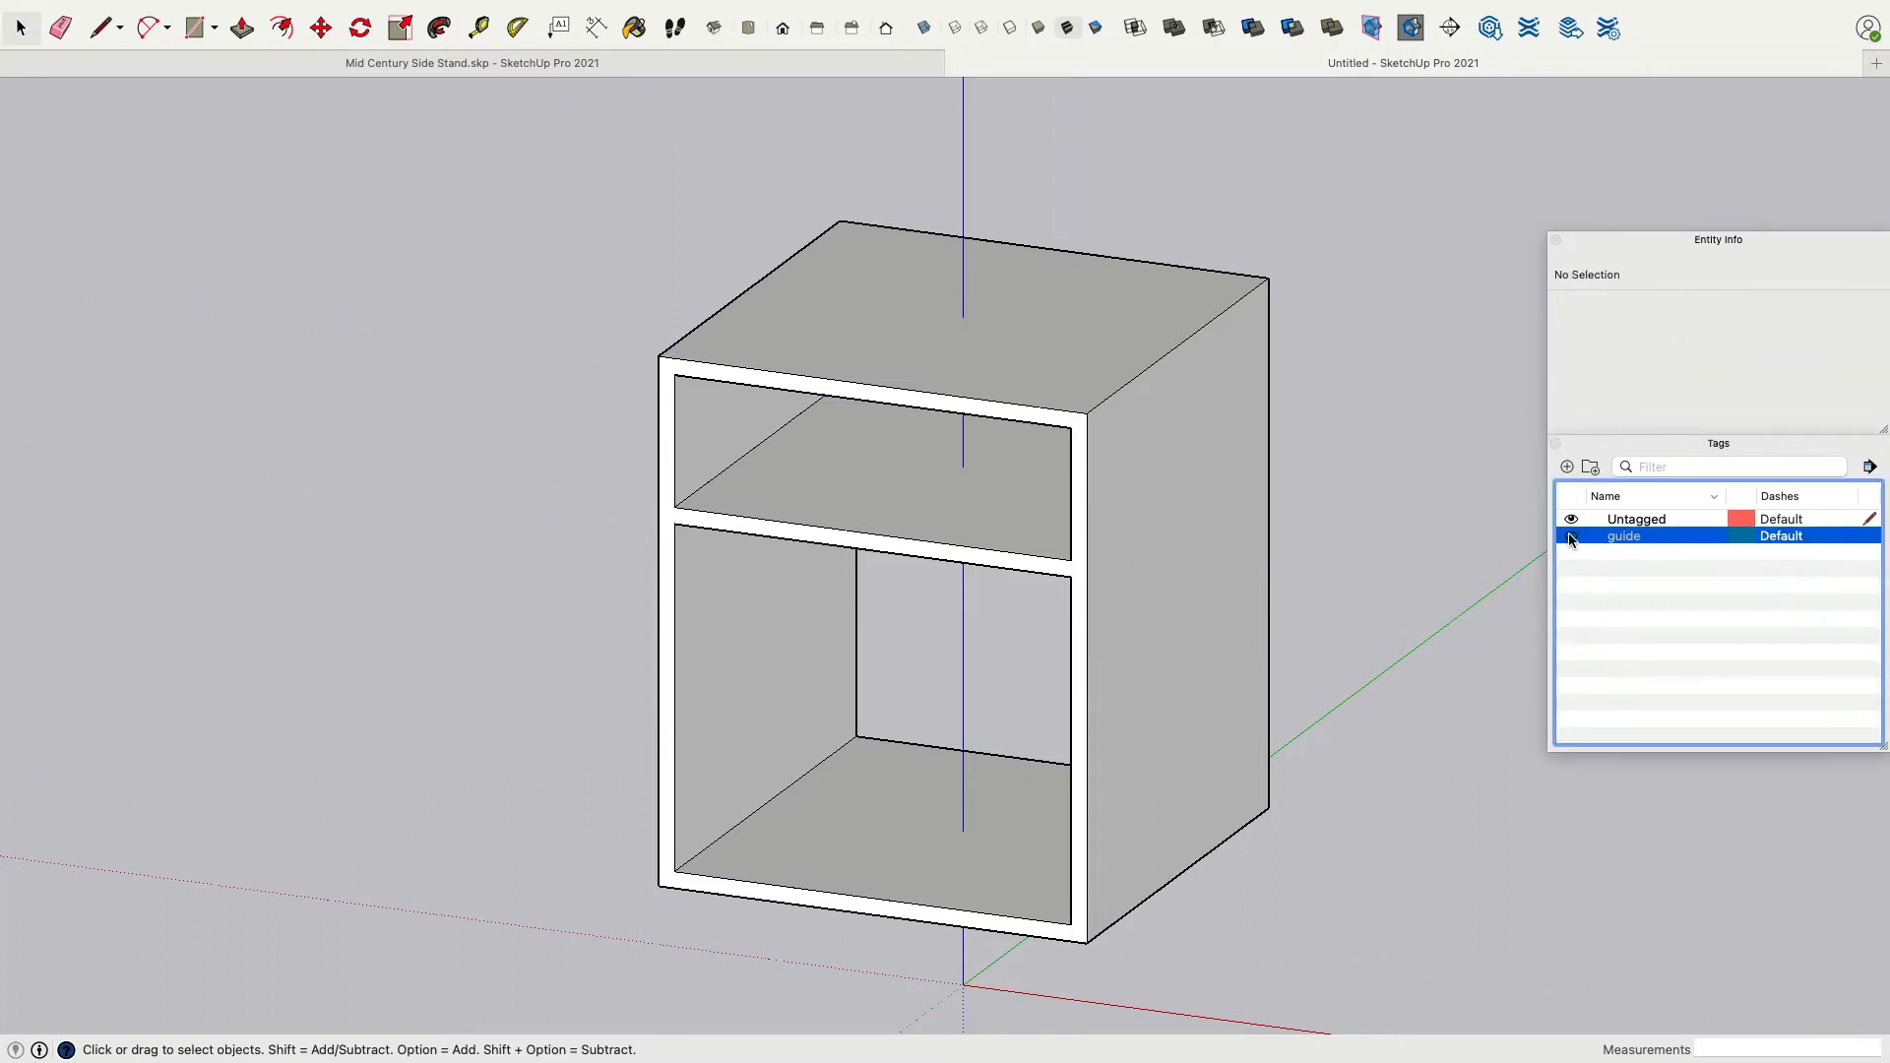
click(1571, 536)
click(1571, 536)
Select all of the cabinet's geometry and make it into a group.
middle_drag(1292, 640, 1091, 544)
click(1090, 544)
triple_click(1090, 541)
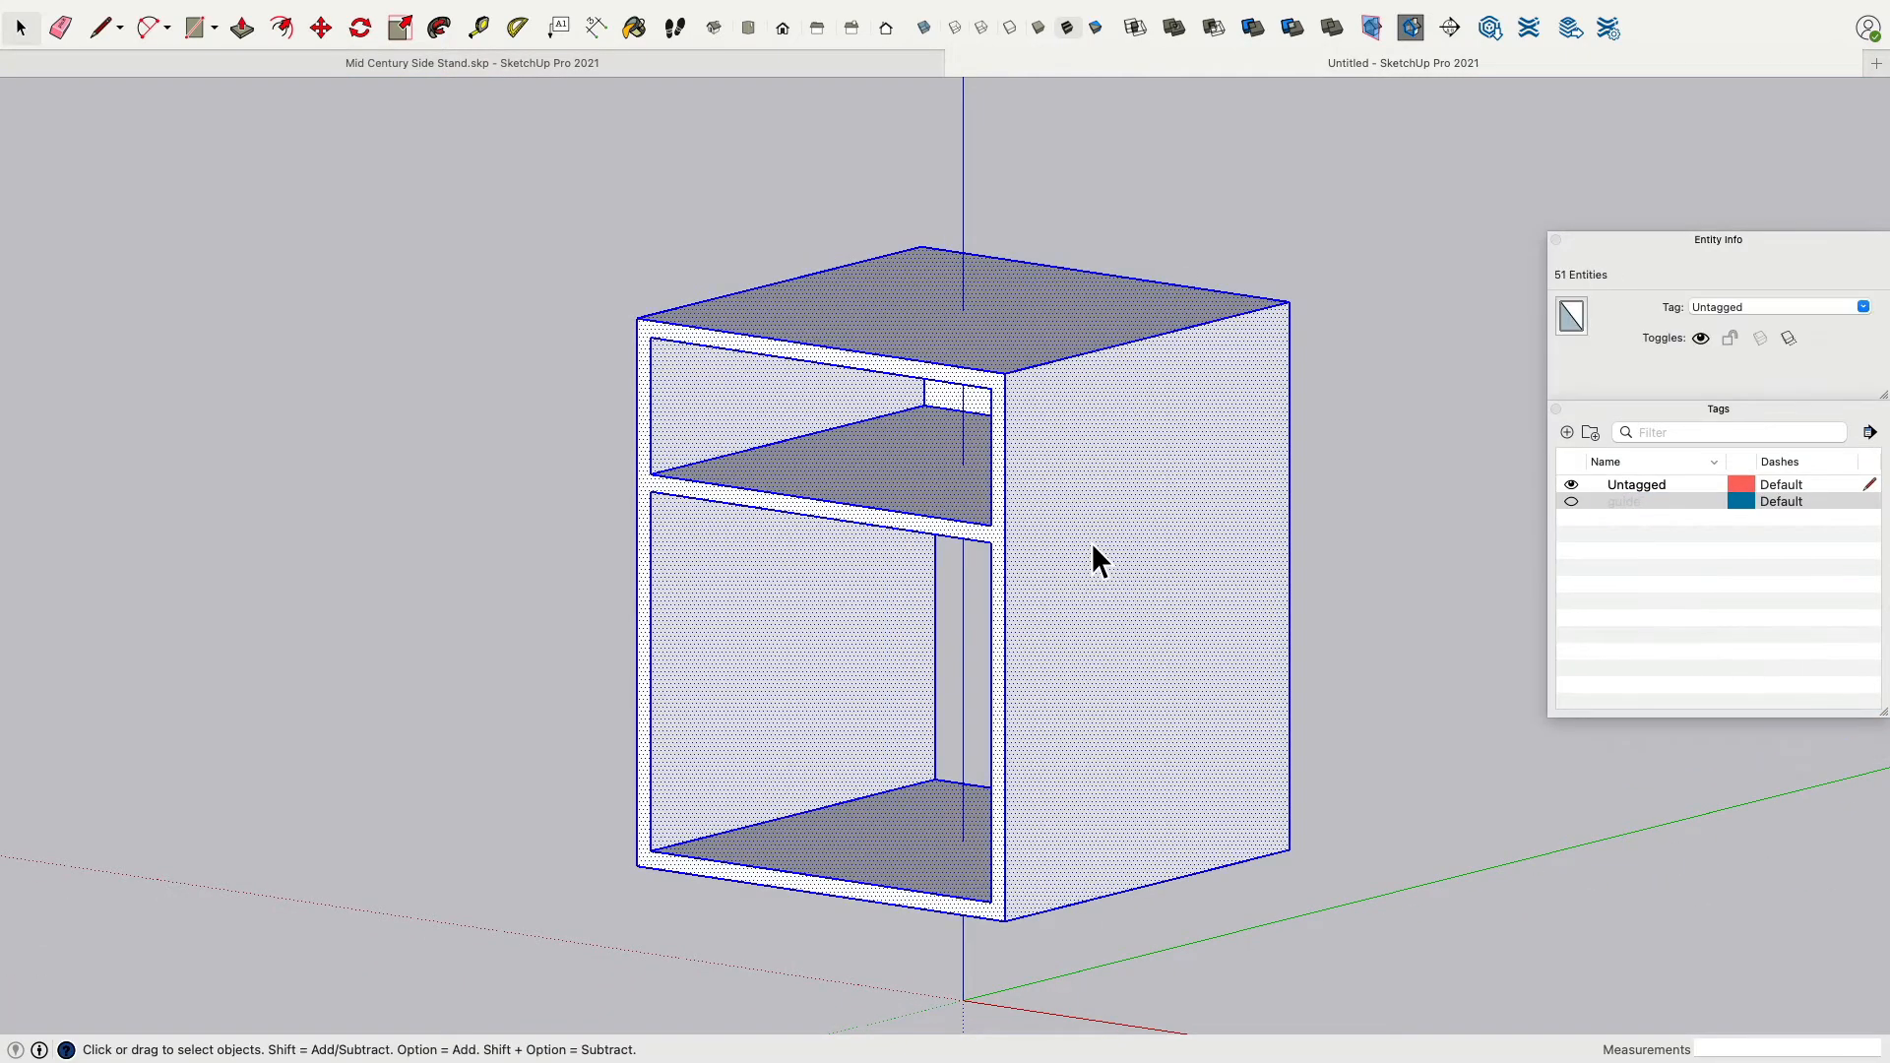
right_click(1090, 542)
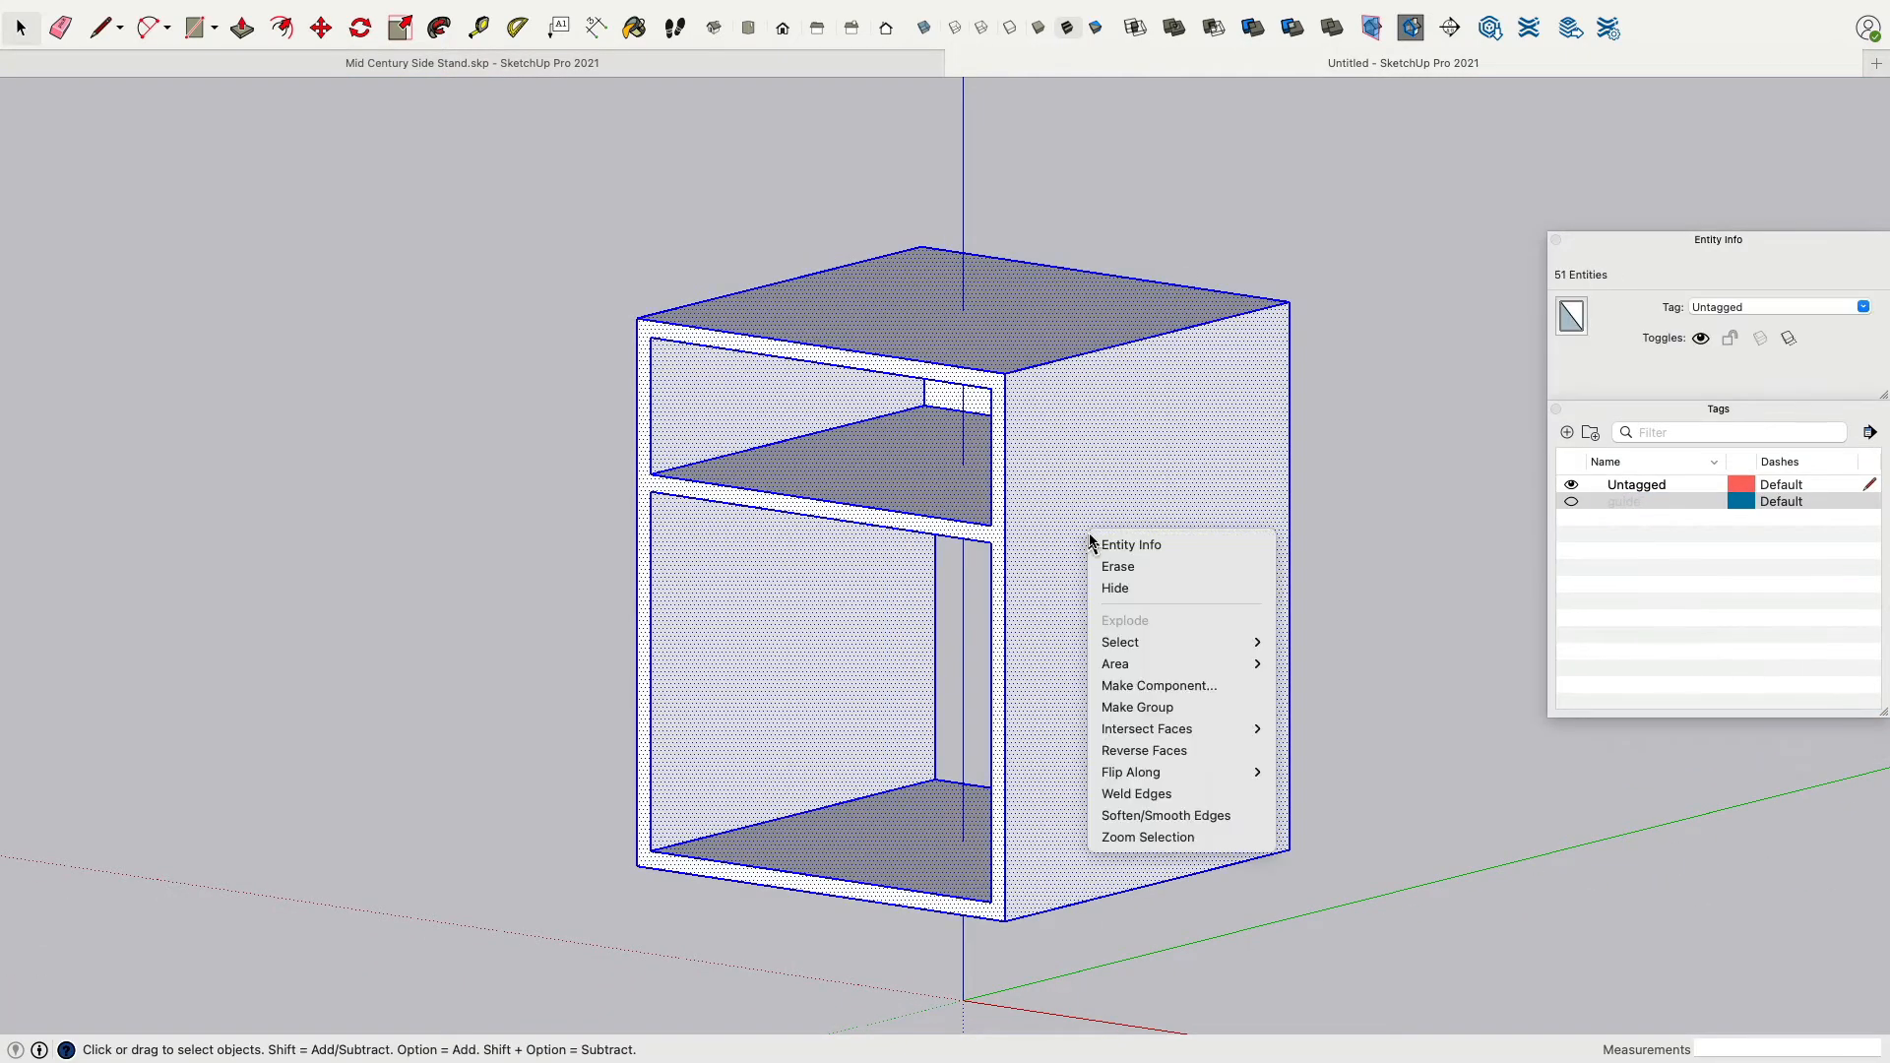
click(1212, 708)
Assign the cabinet group a new tag named Box, toggling its visibility off and back on.
middle_drag(1370, 591, 1358, 413)
click(1764, 303)
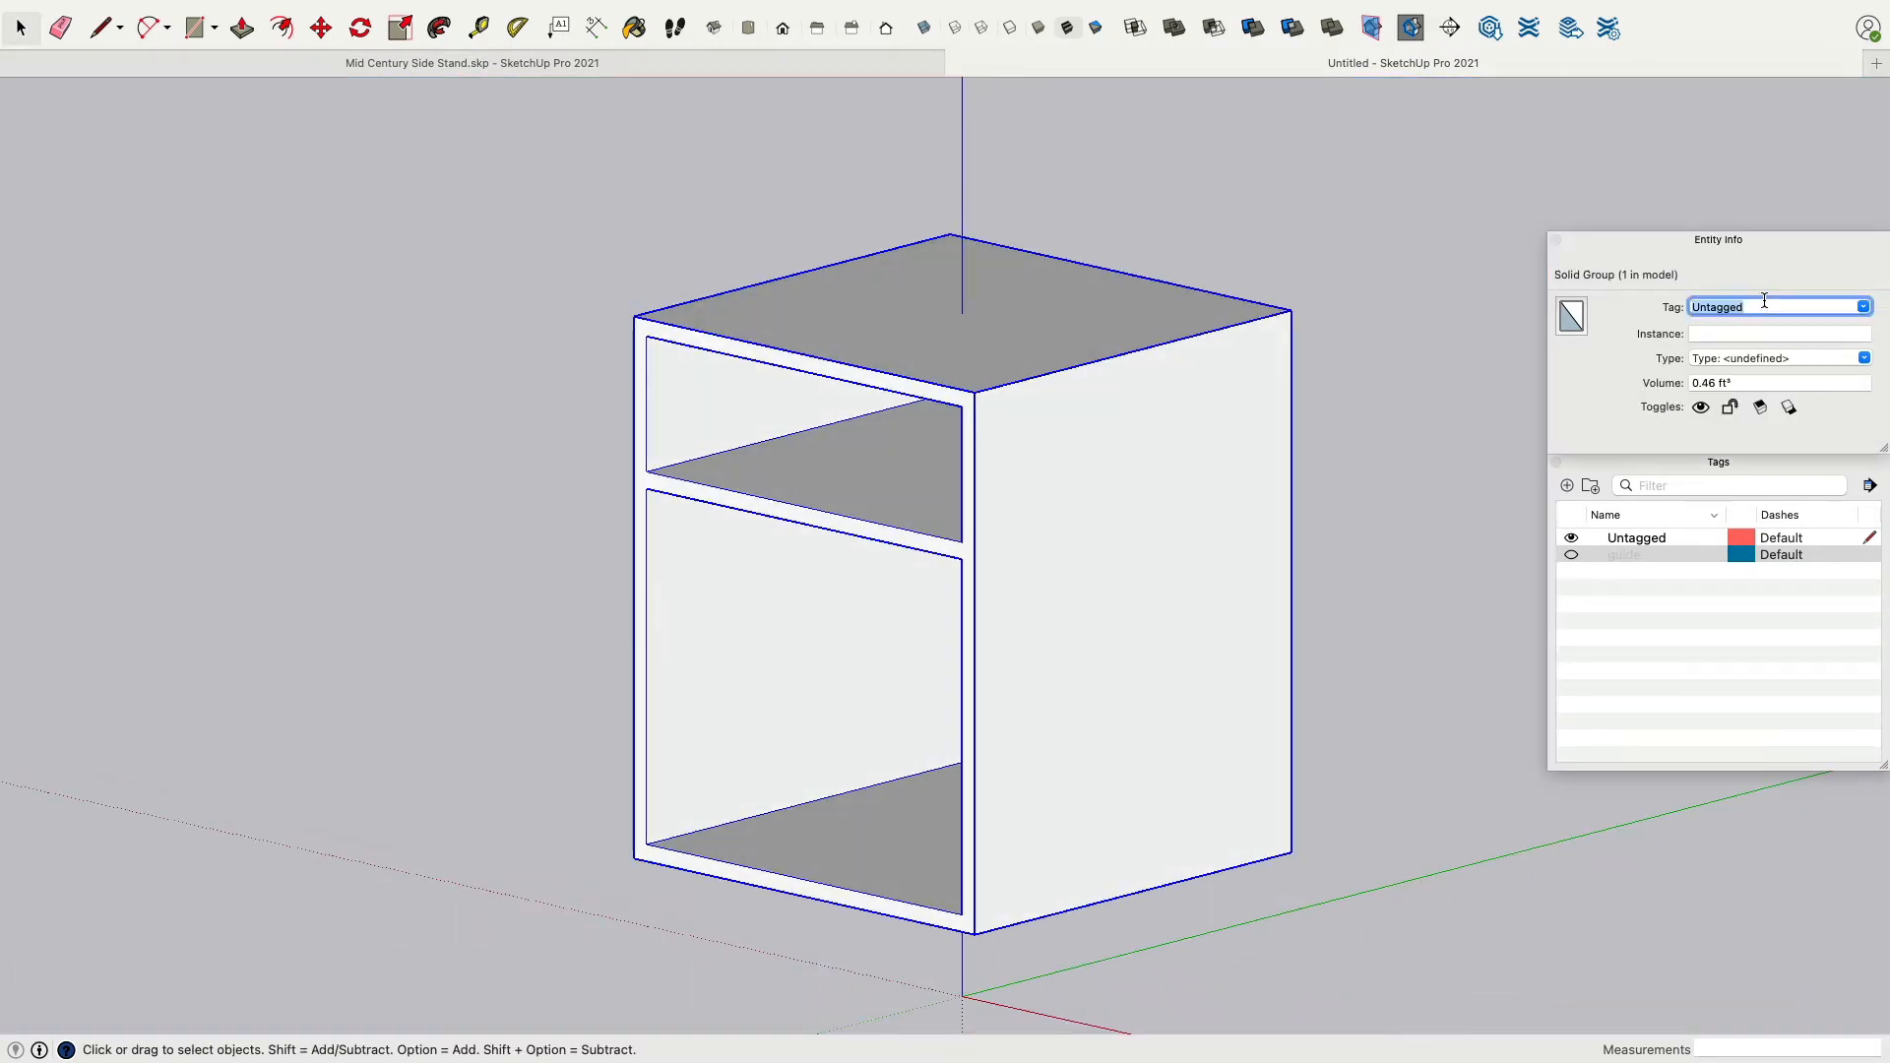
text(Box)
key(Return)
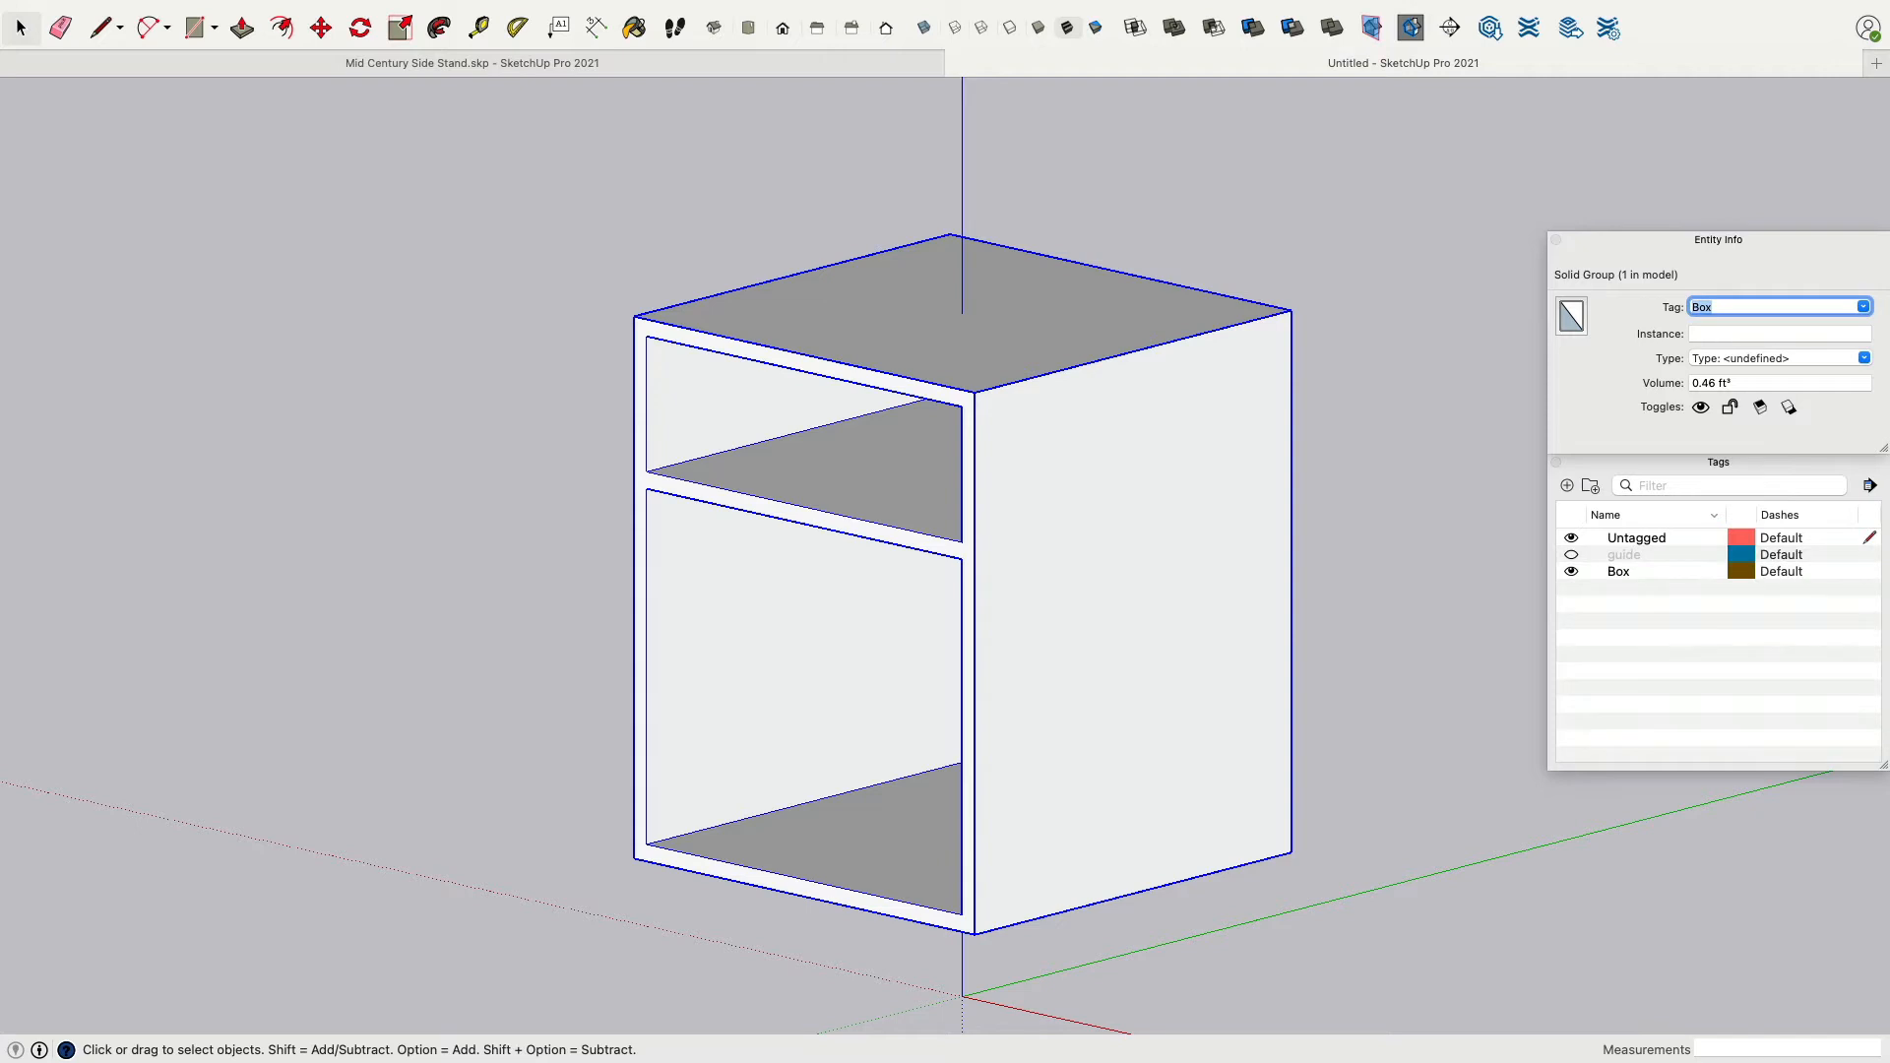
click(1571, 571)
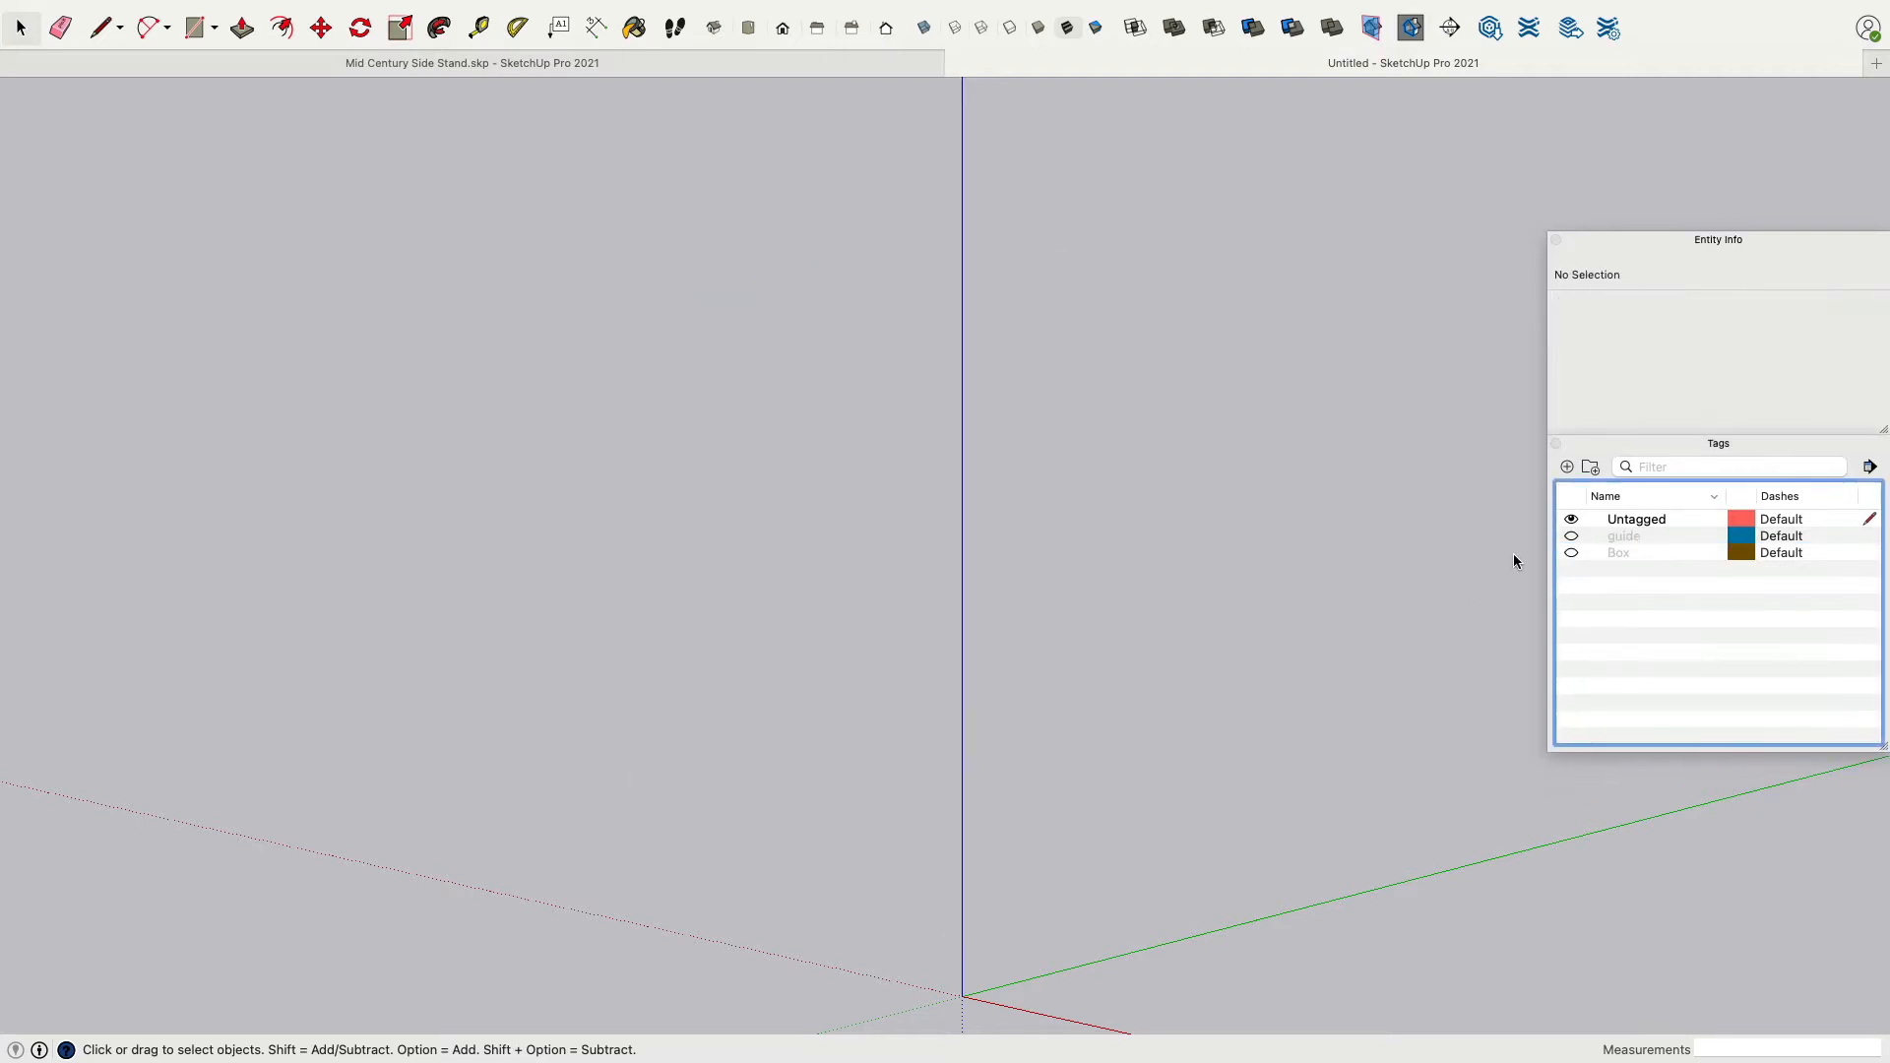
click(1572, 553)
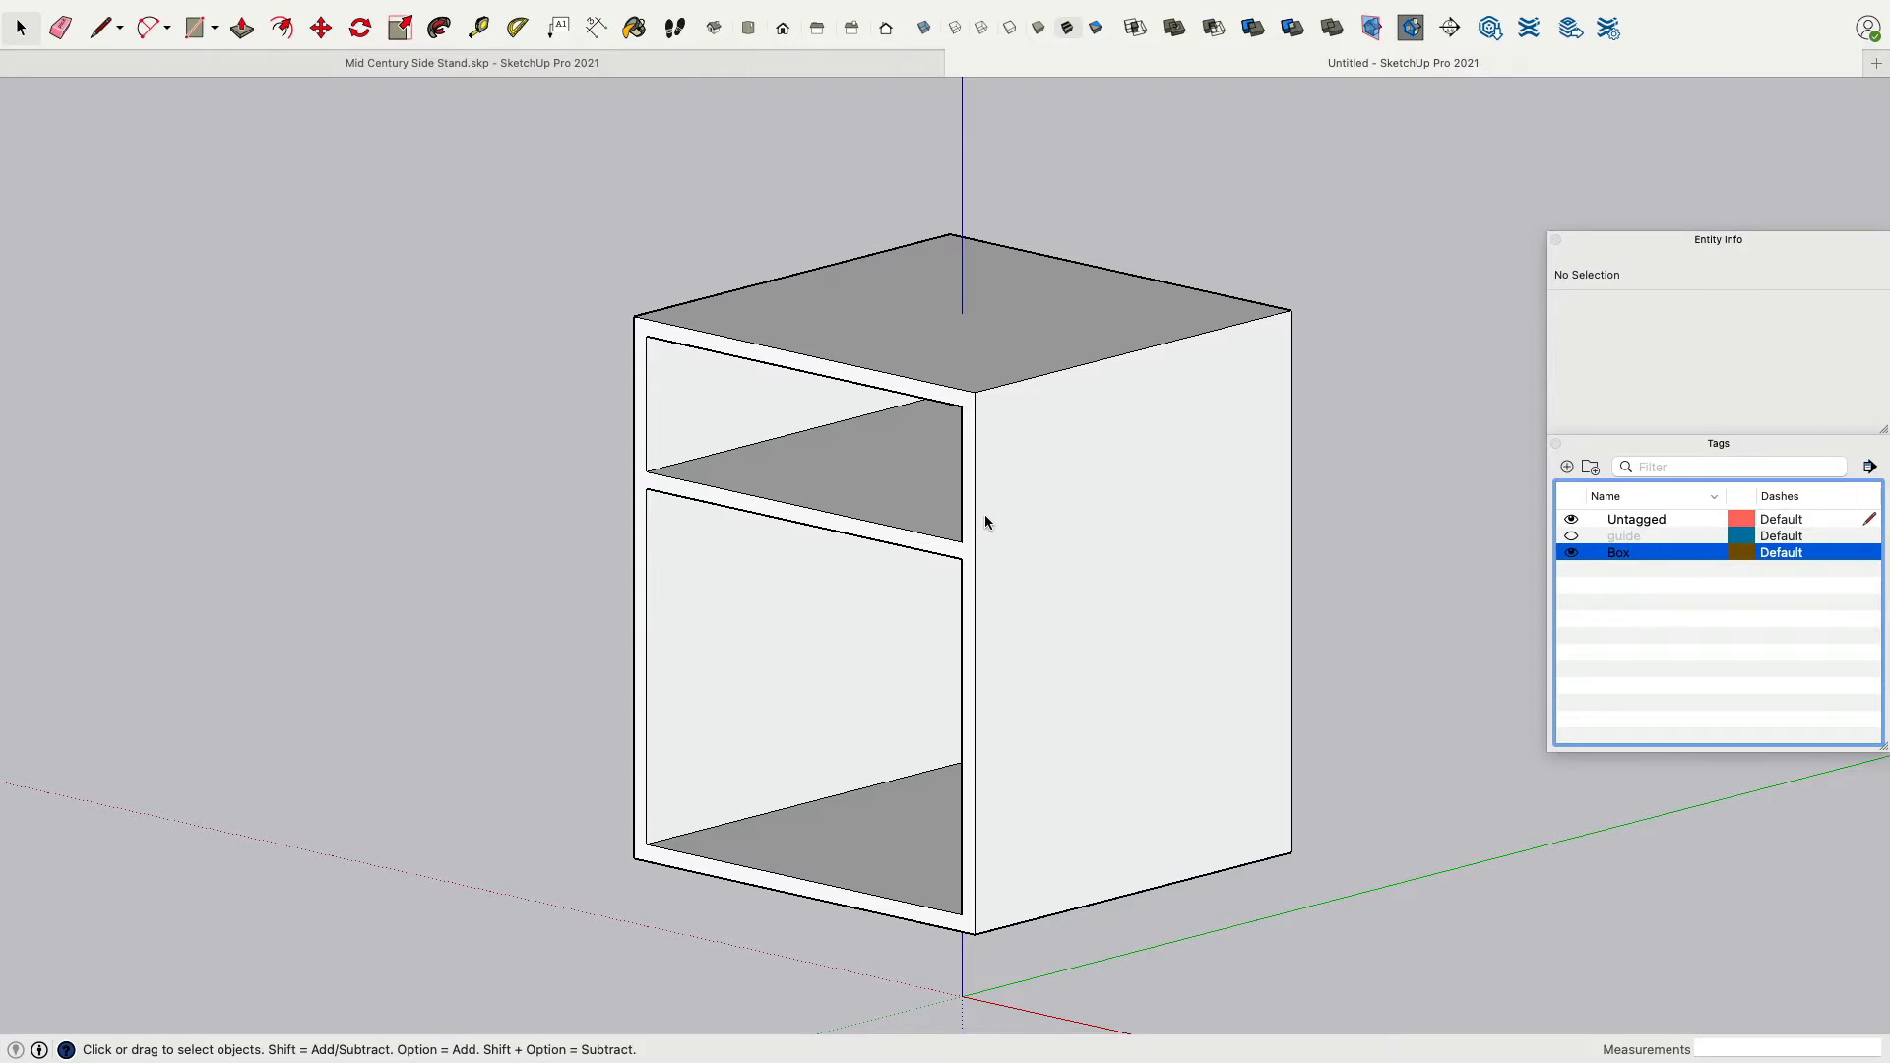
Draw a 370 × 120 mm rectangle covering the front of the upper opening.
middle_drag(498, 653, 610, 694)
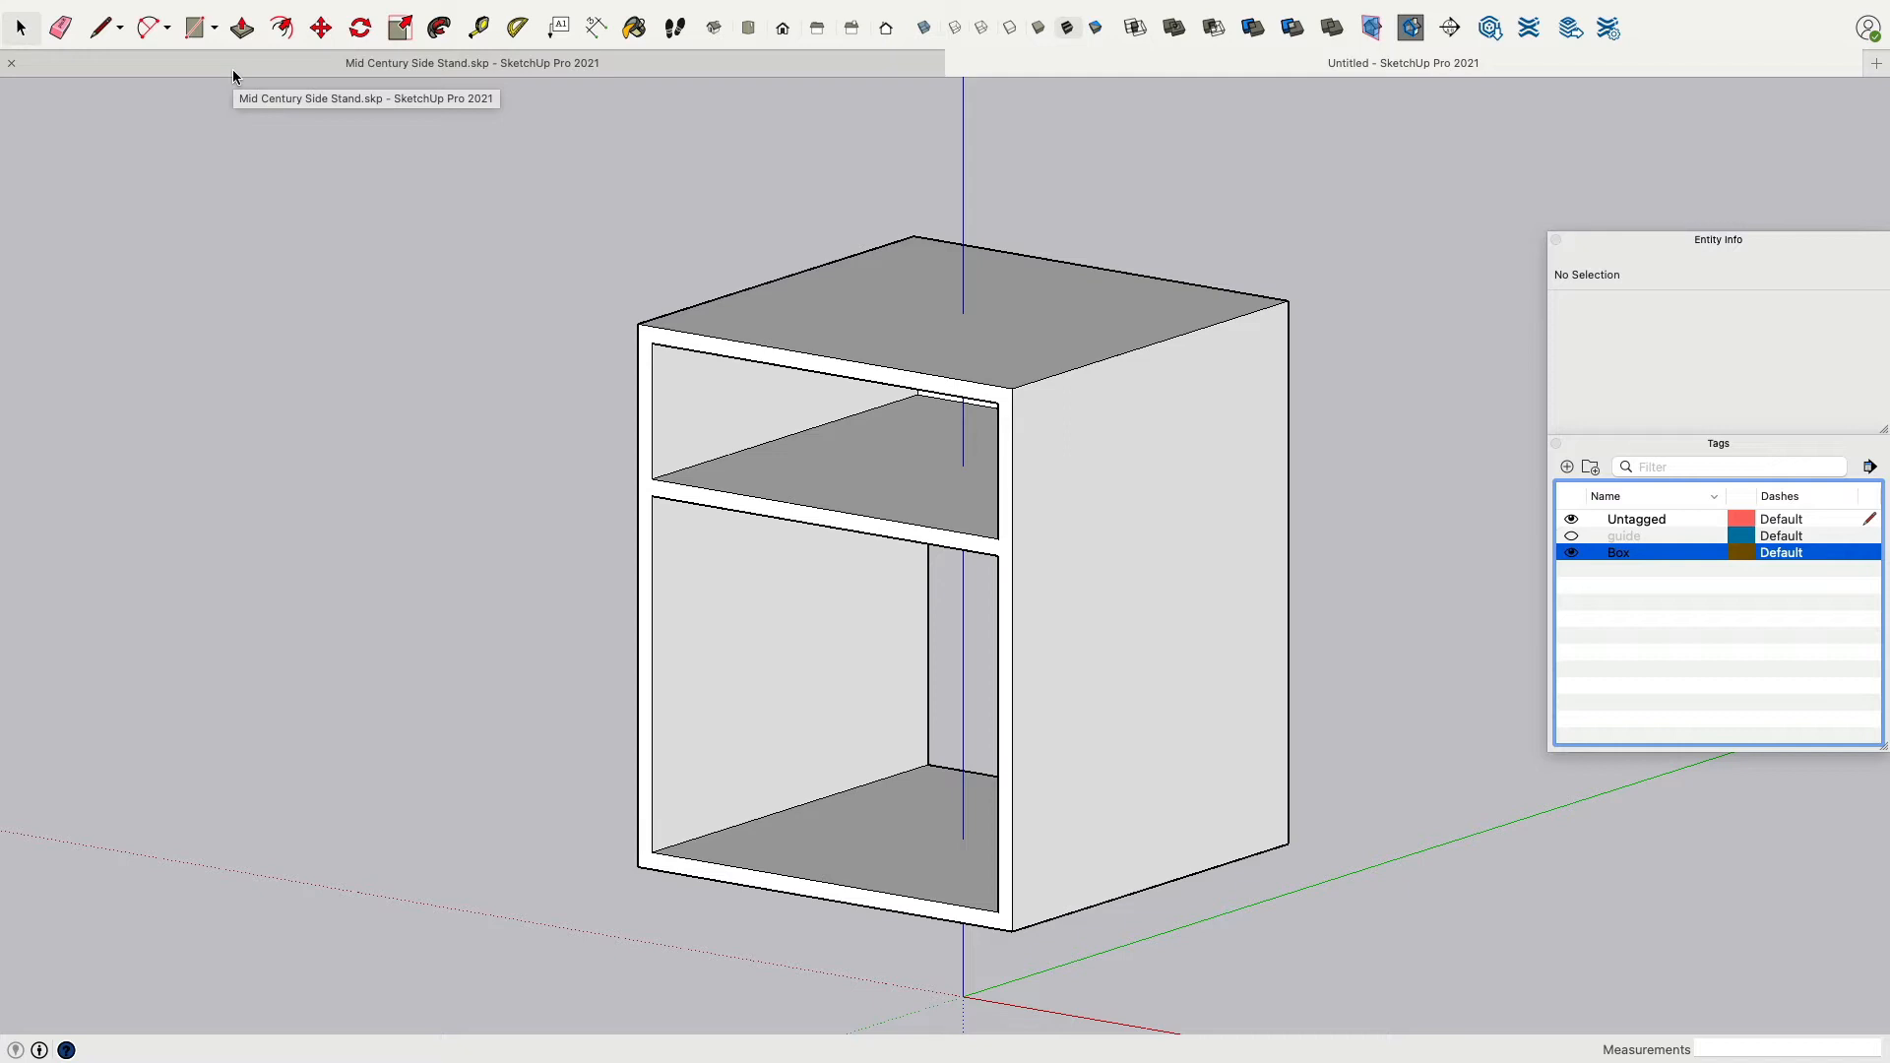
middle_drag(393, 419, 394, 517)
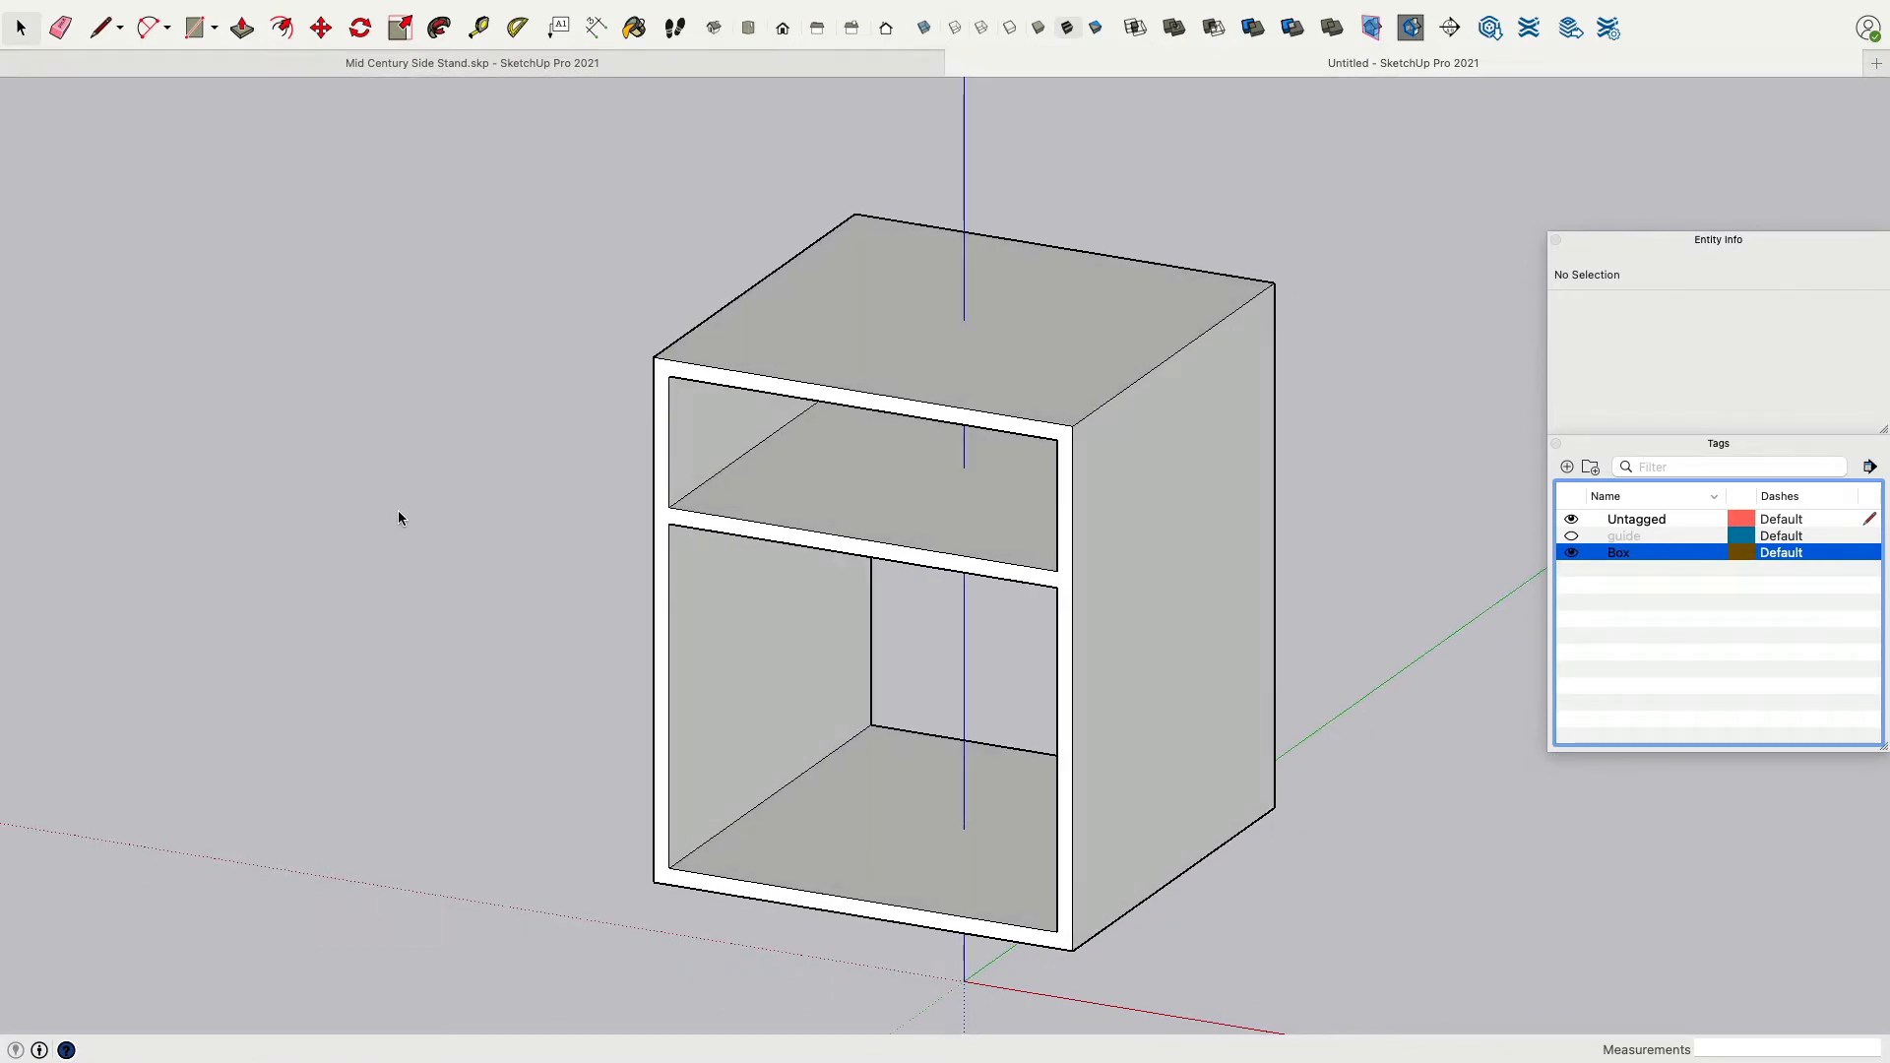
click(196, 29)
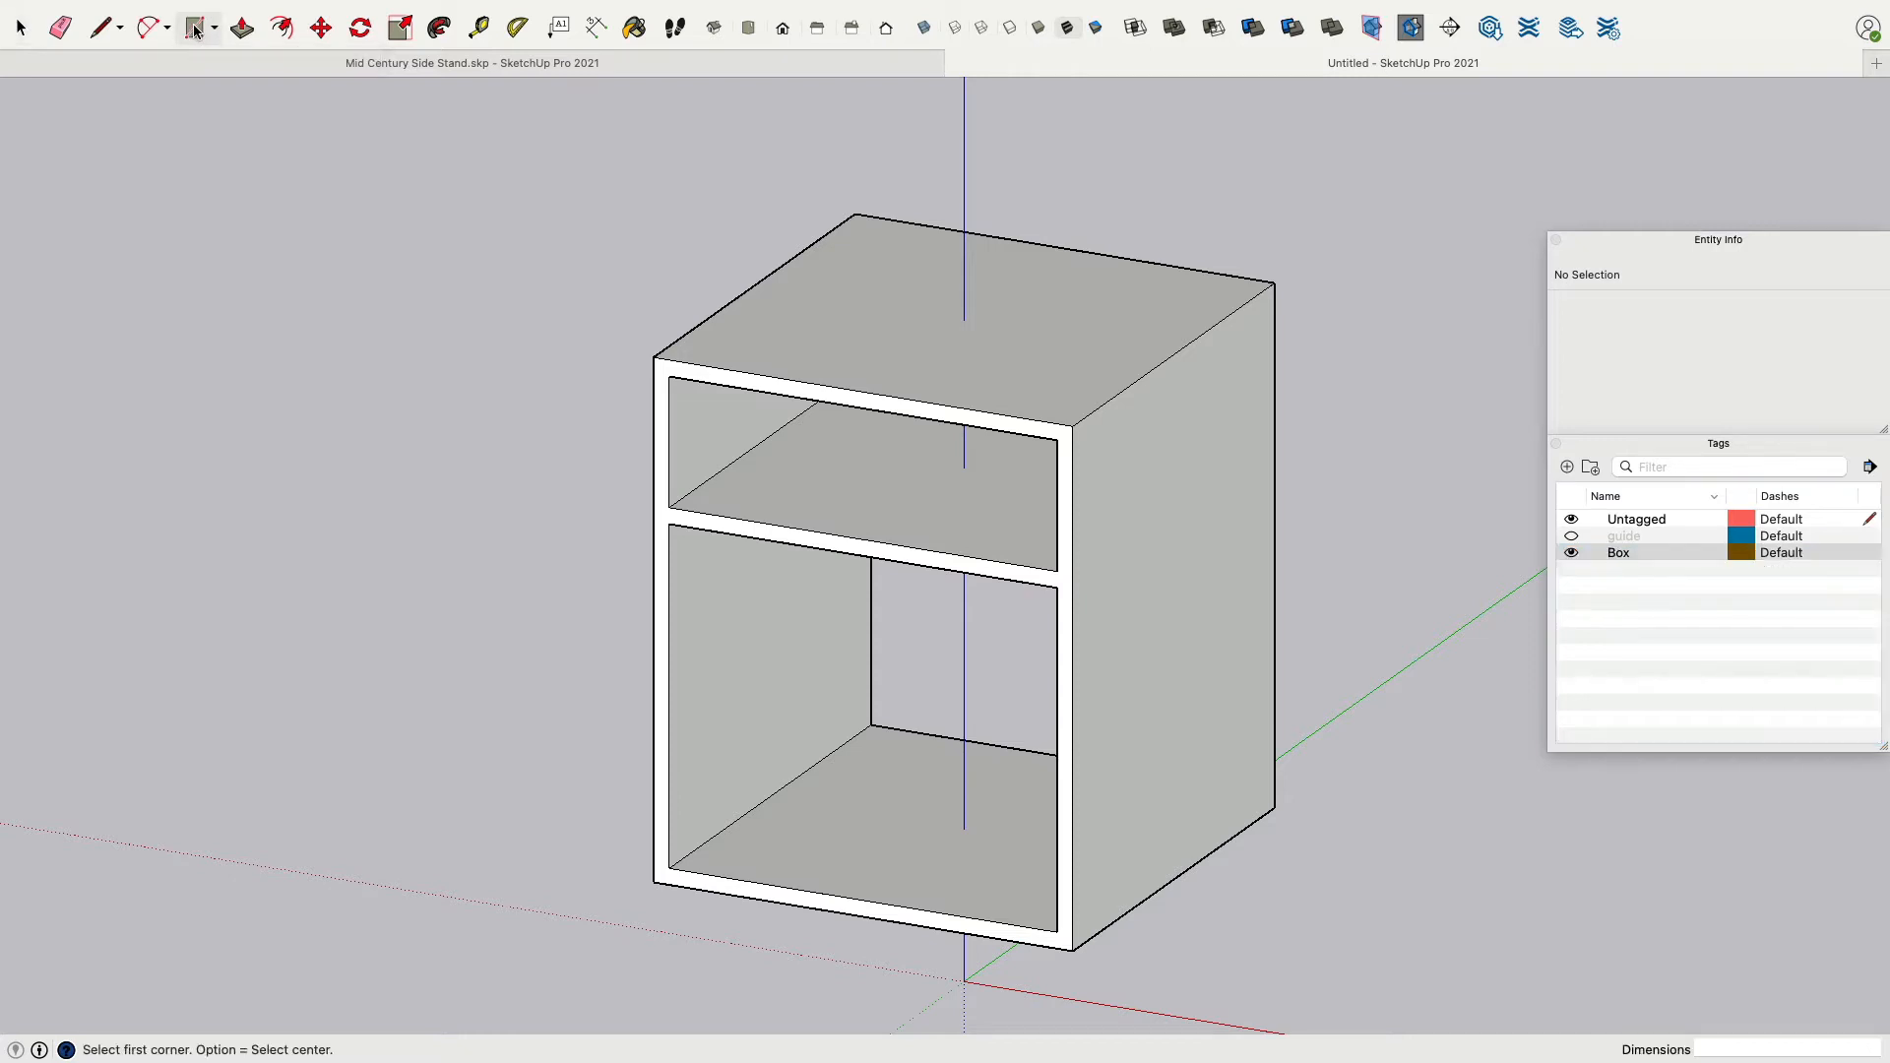
click(670, 401)
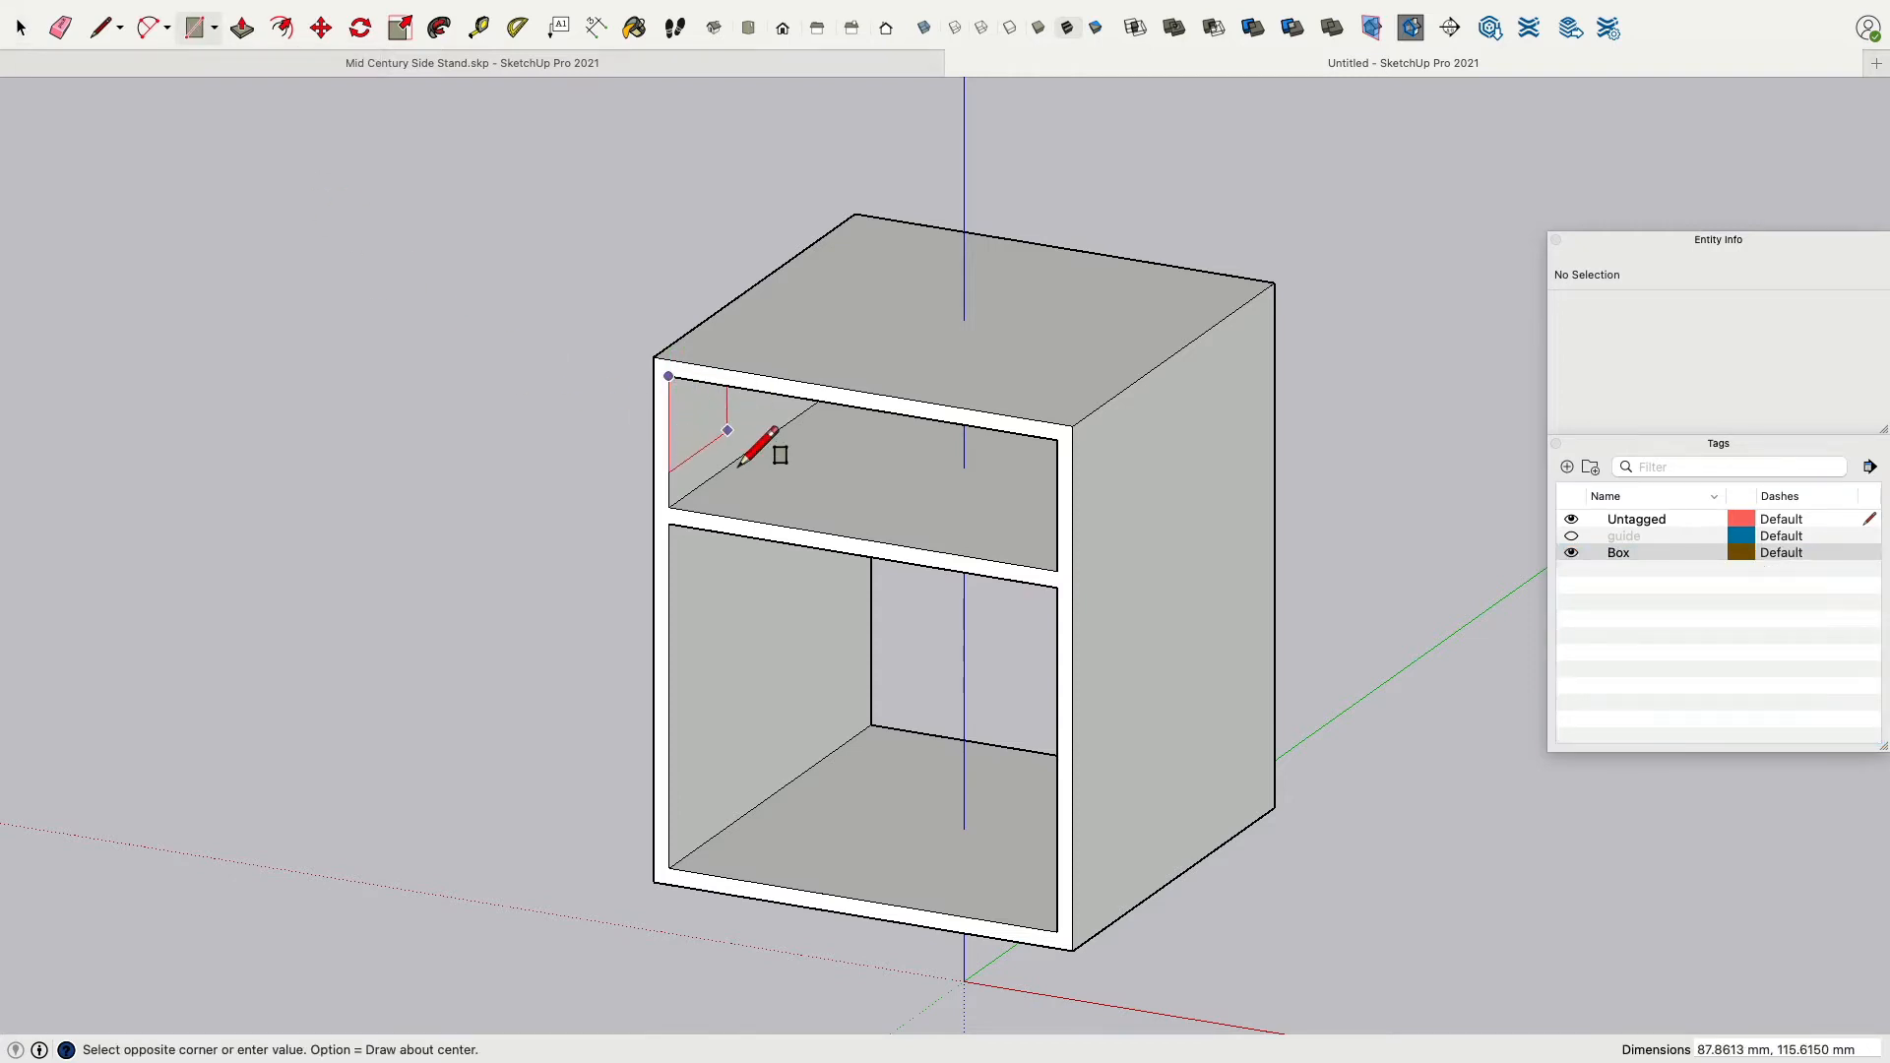
click(1058, 573)
Add a vertical guide at the rectangle's centre, 185 mm from its left edge.
middle_drag(696, 528, 960, 559)
scroll(788, 364, up, 4)
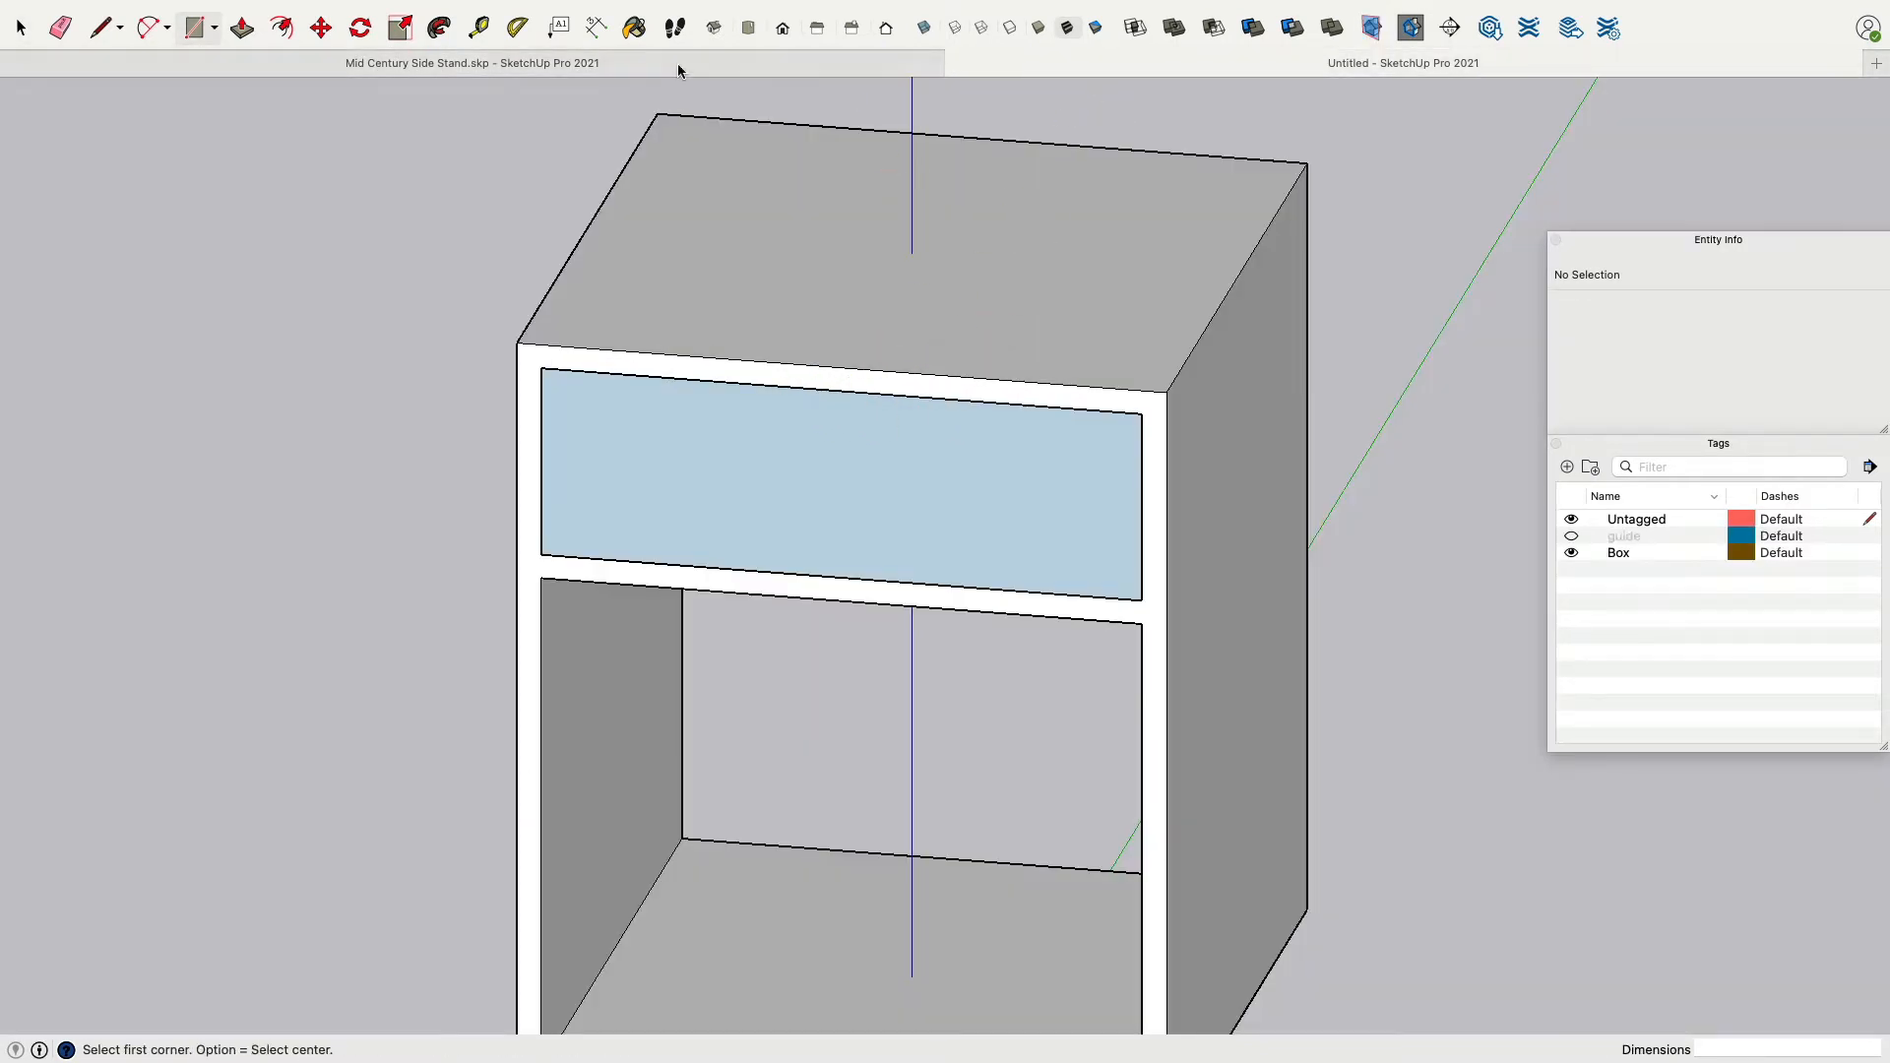
click(482, 29)
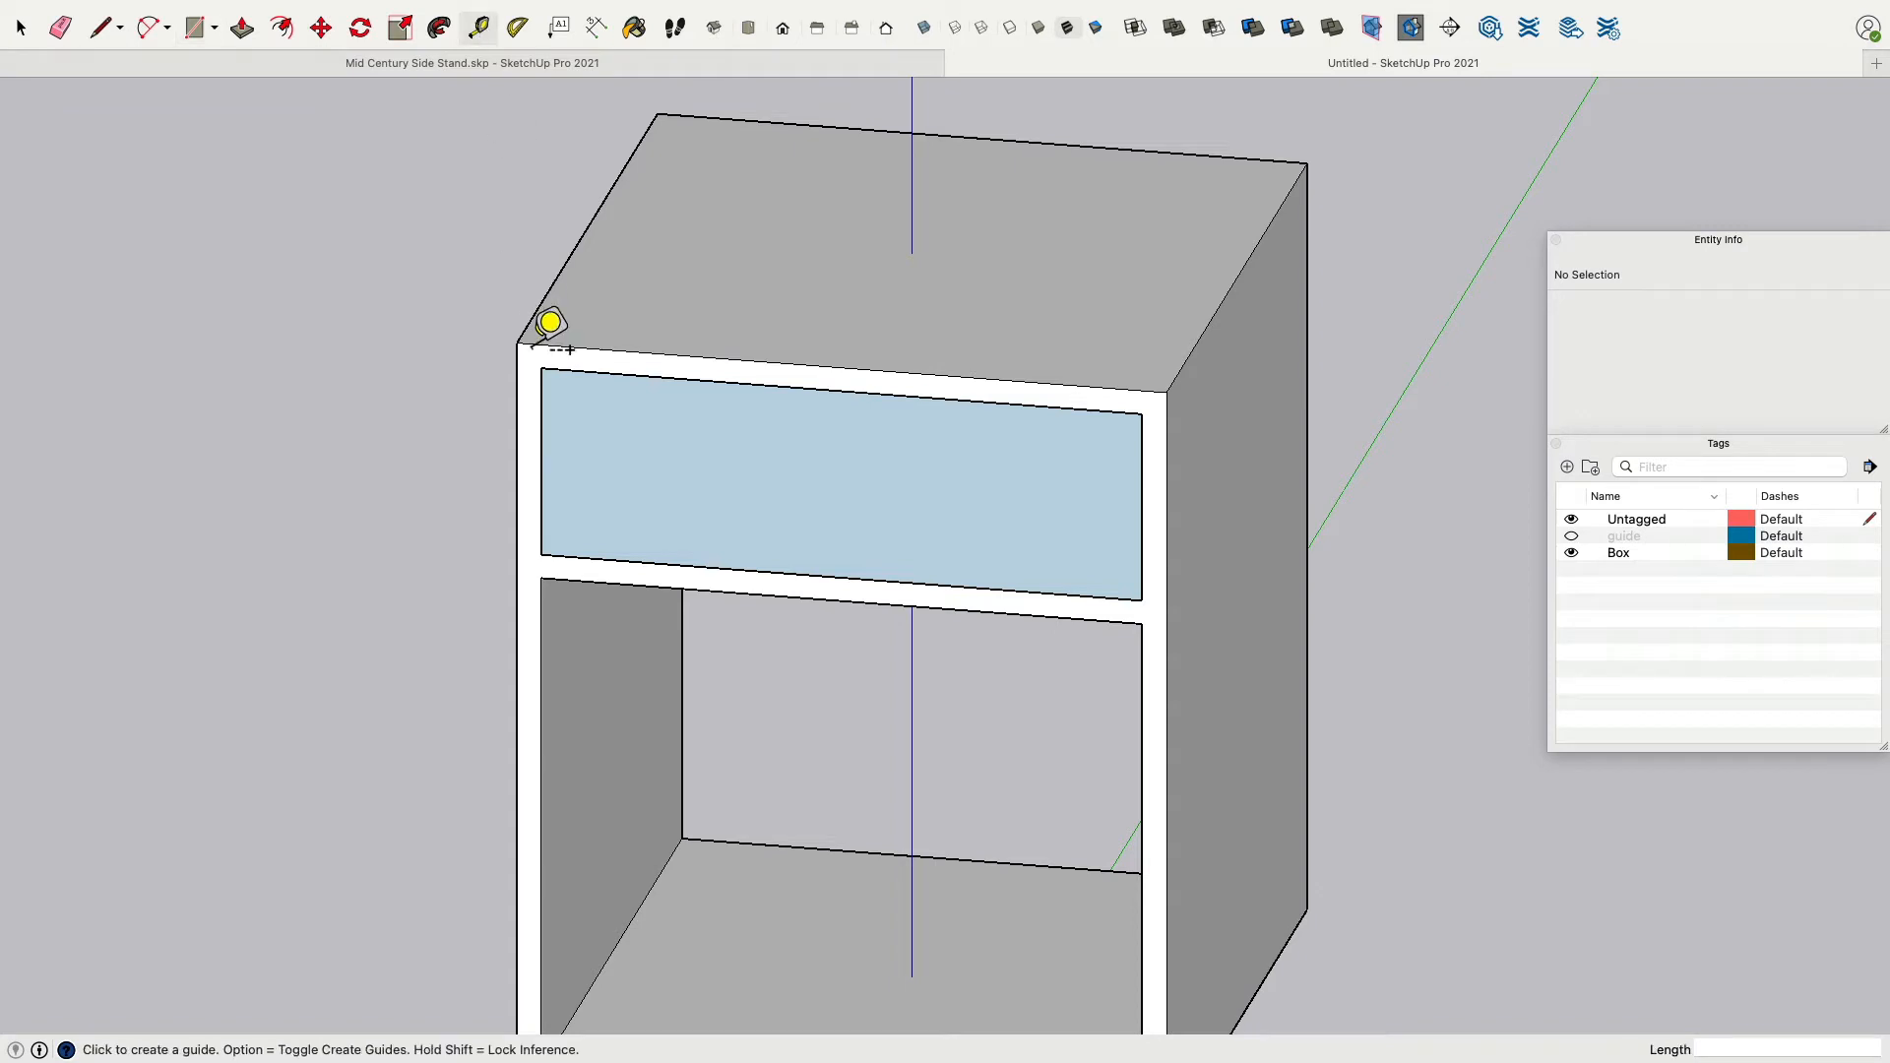
click(541, 460)
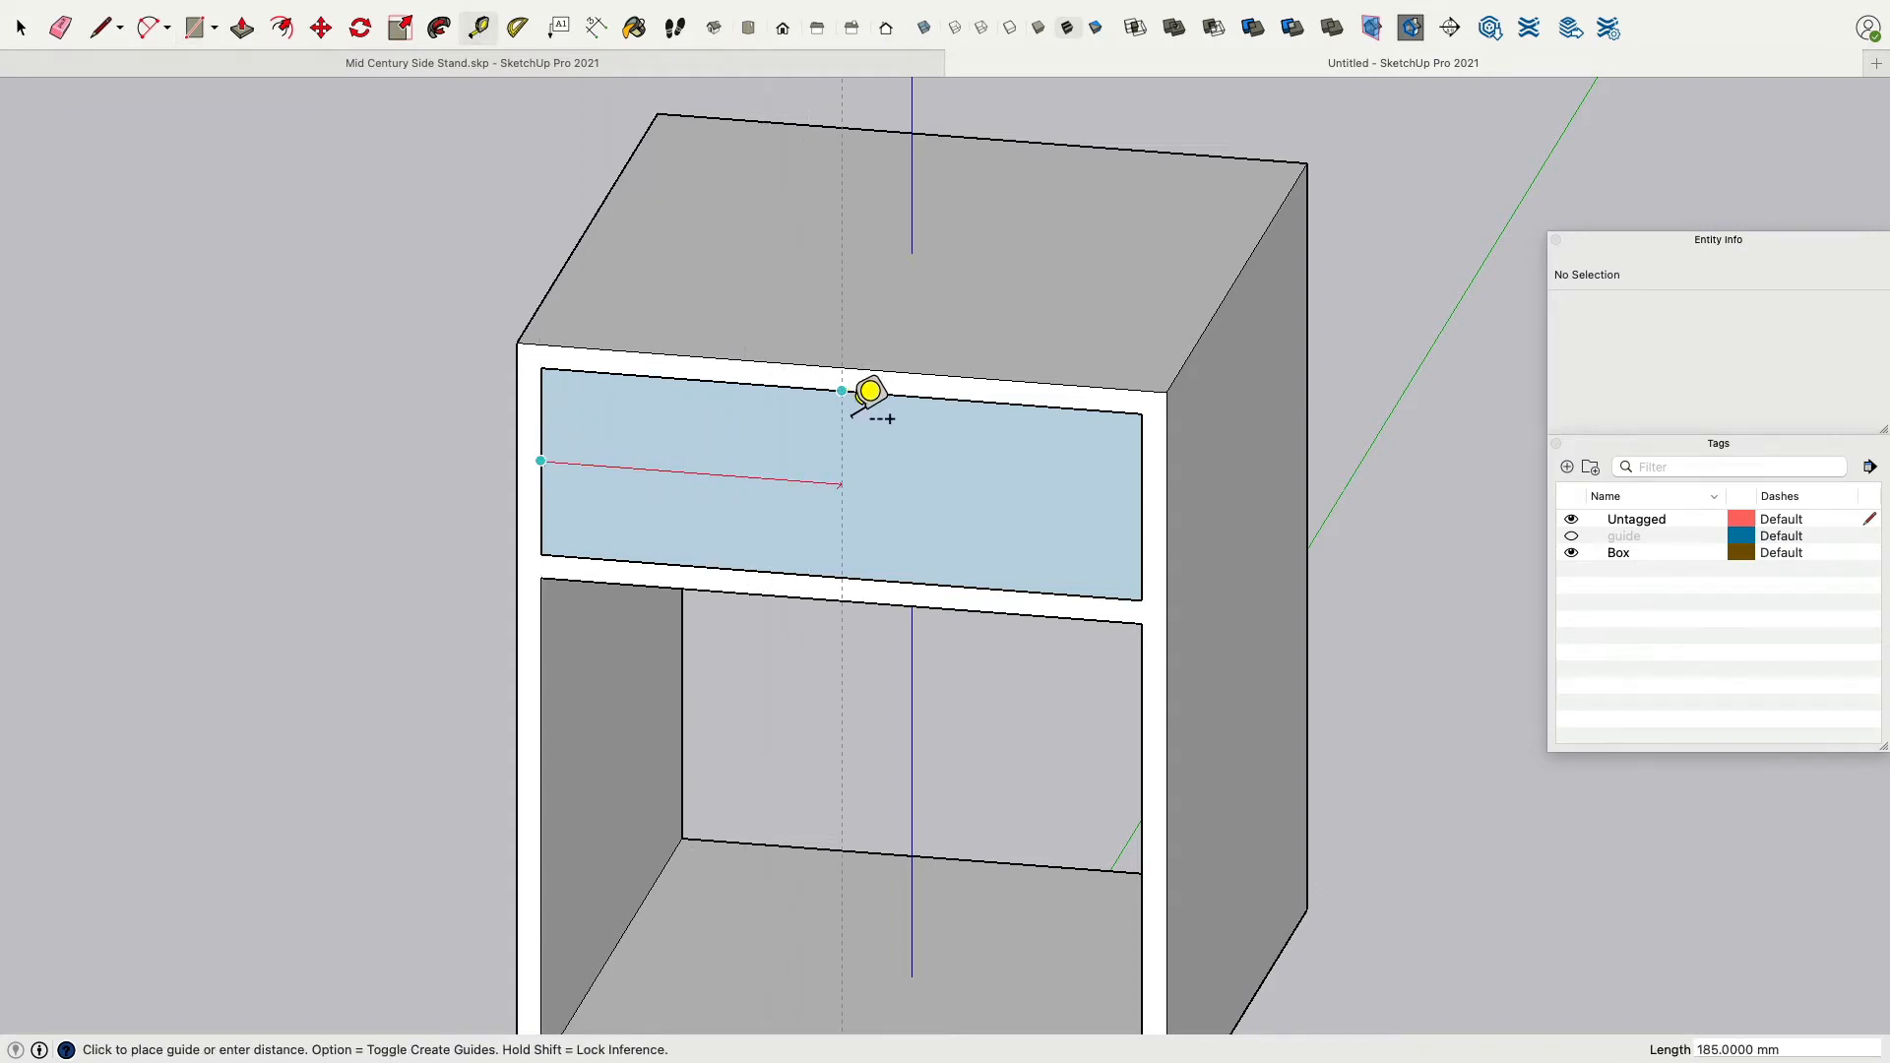
click(868, 391)
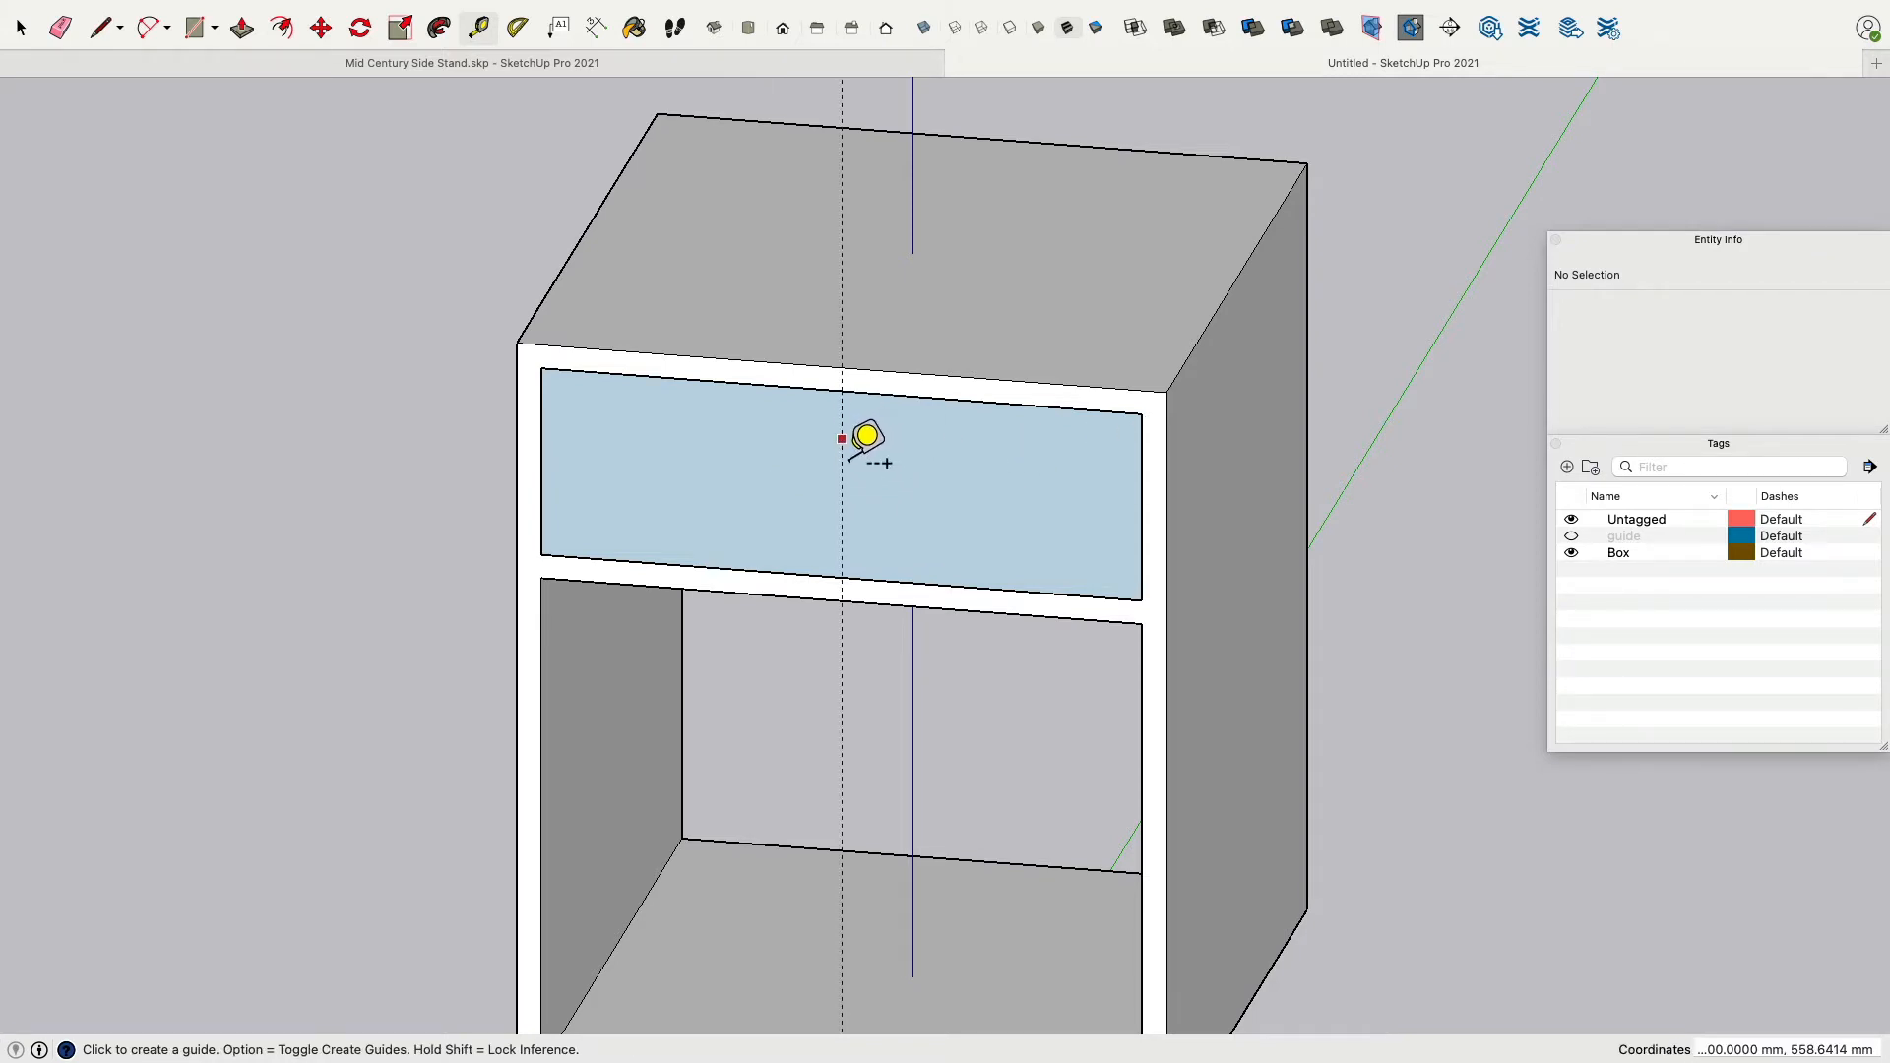
Add vertical guides about 47 mm right and 50 mm left of the centre guide.
click(843, 444)
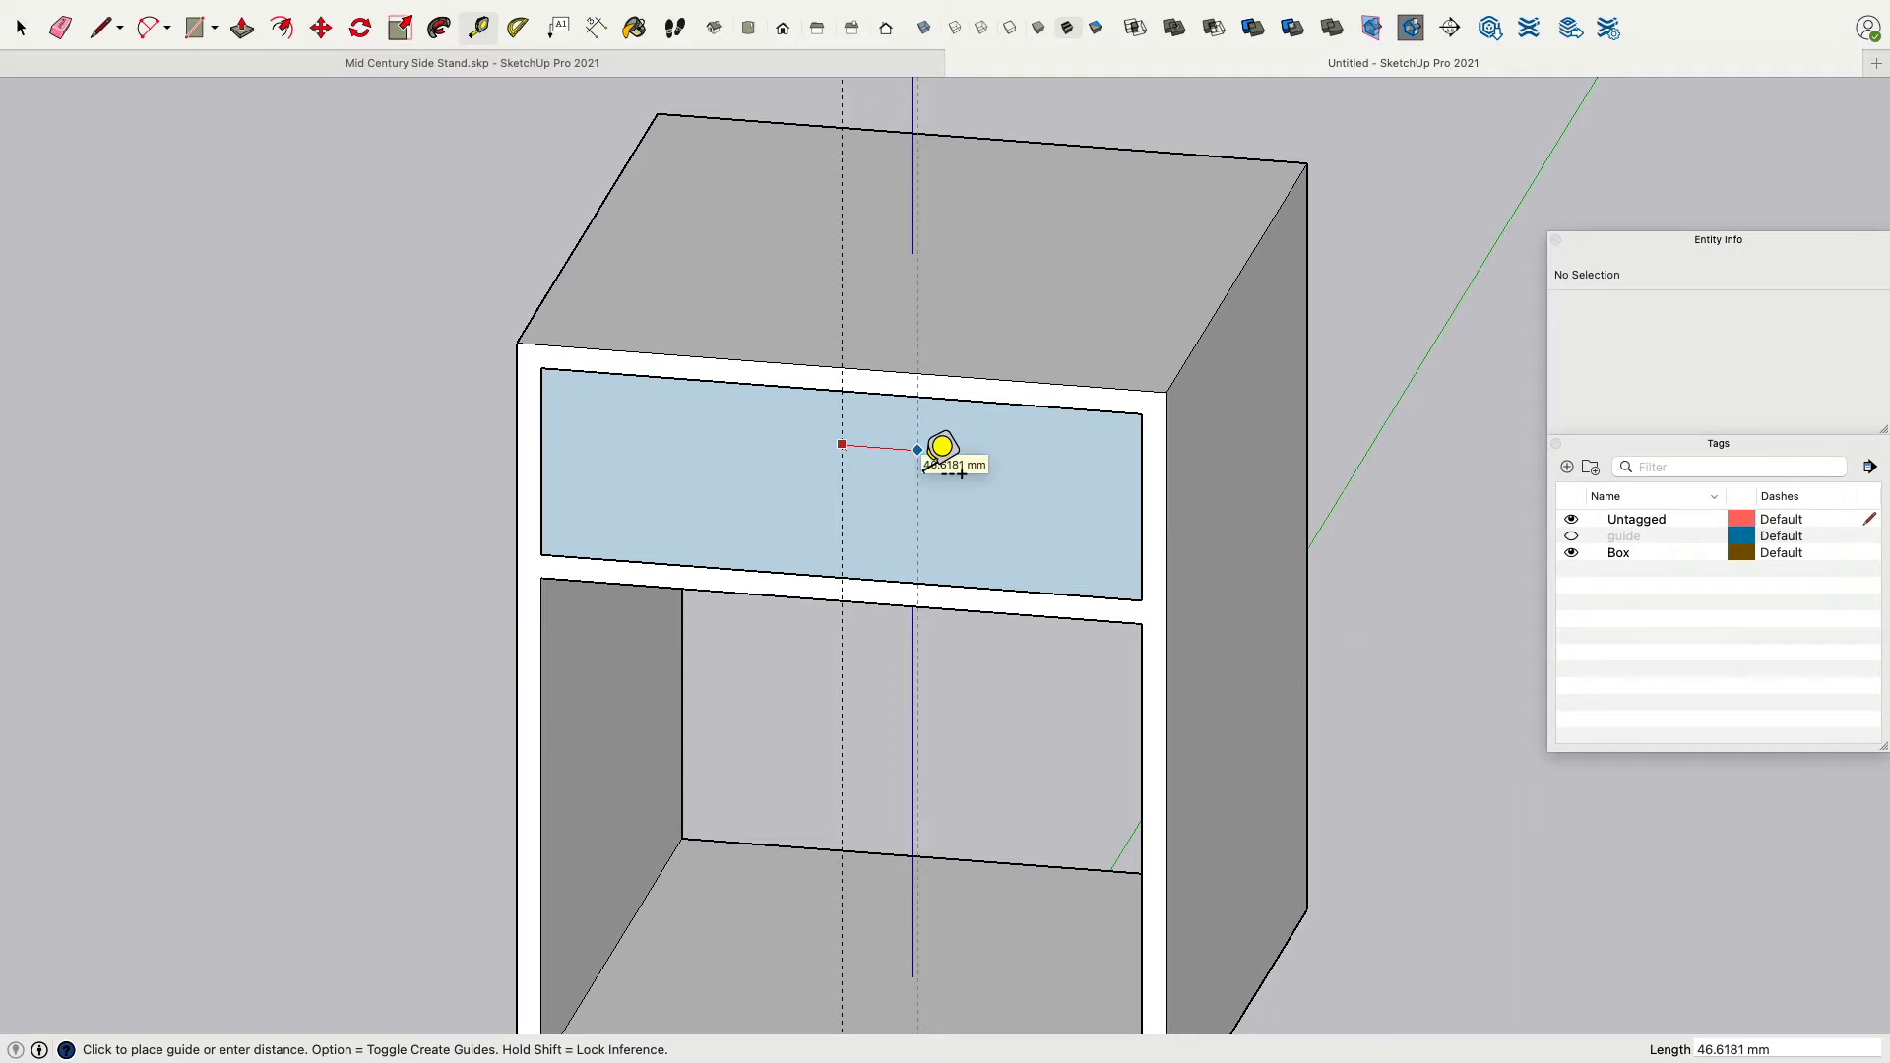
key(Return)
click(842, 444)
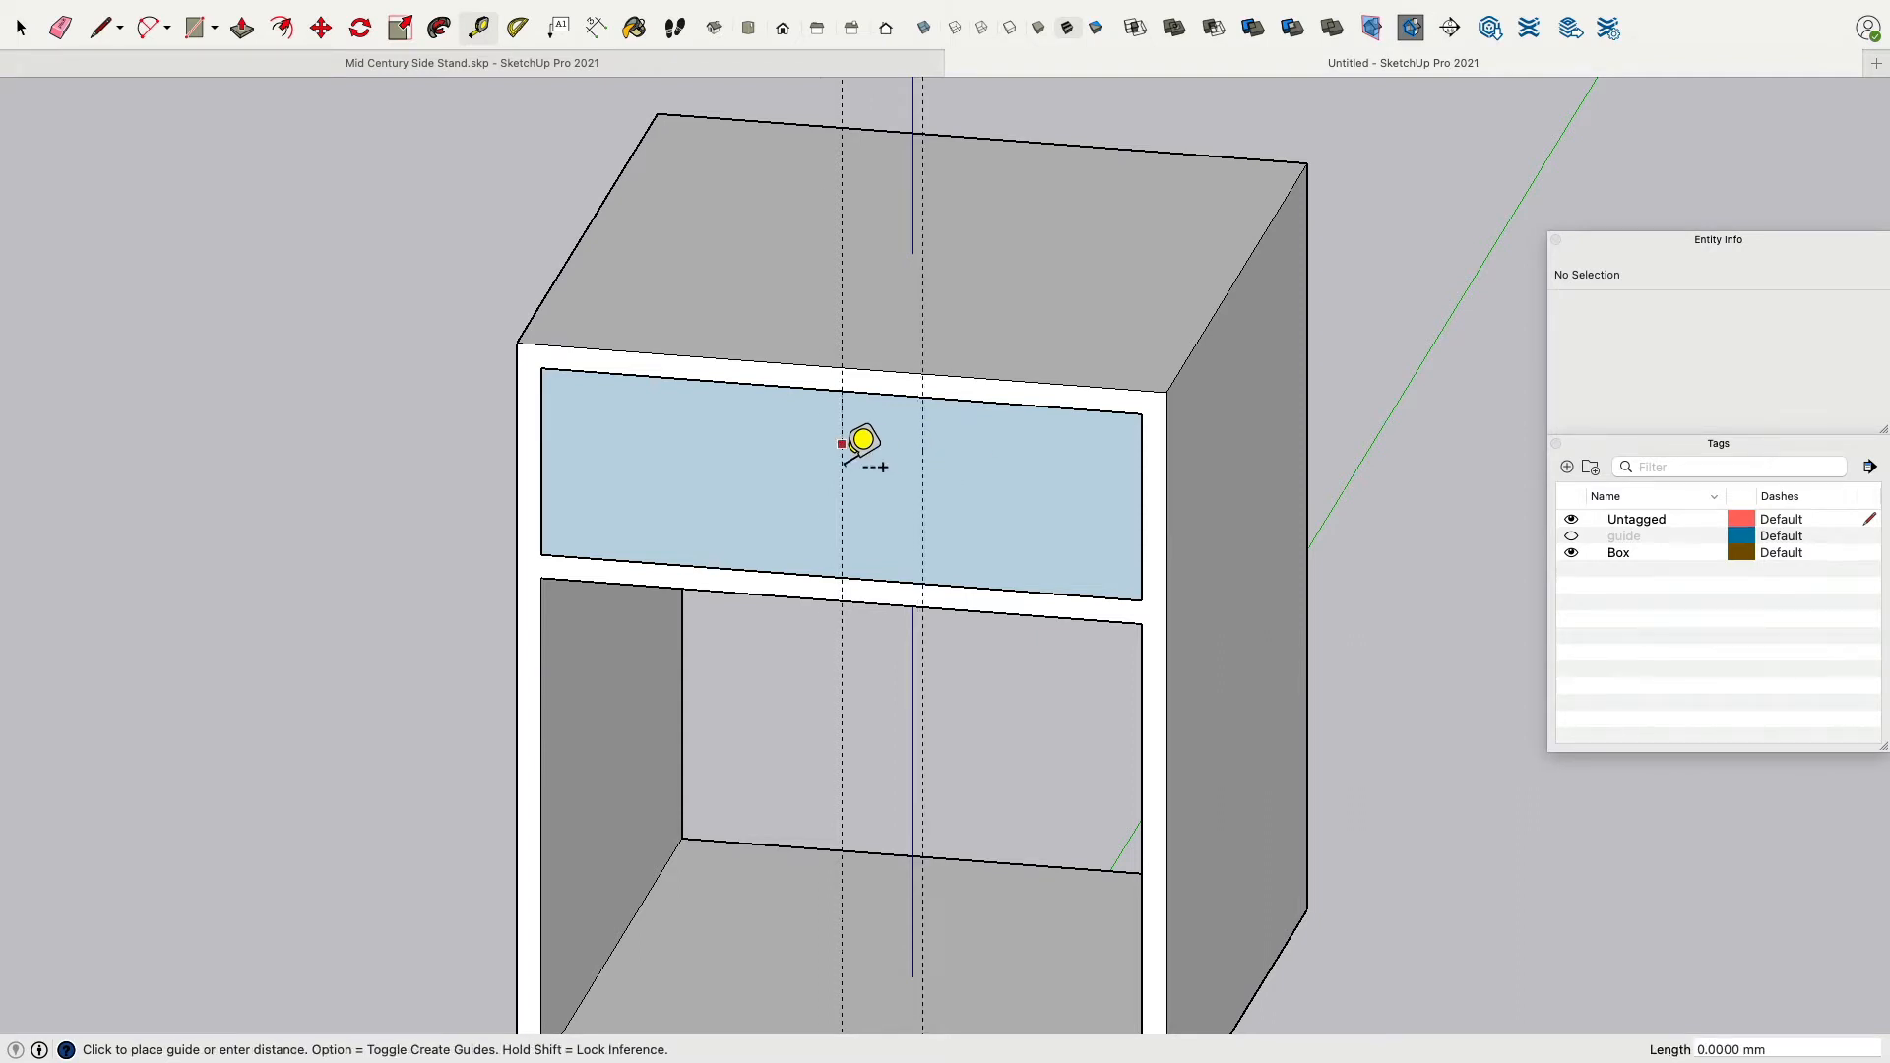
text(50)
key(Return)
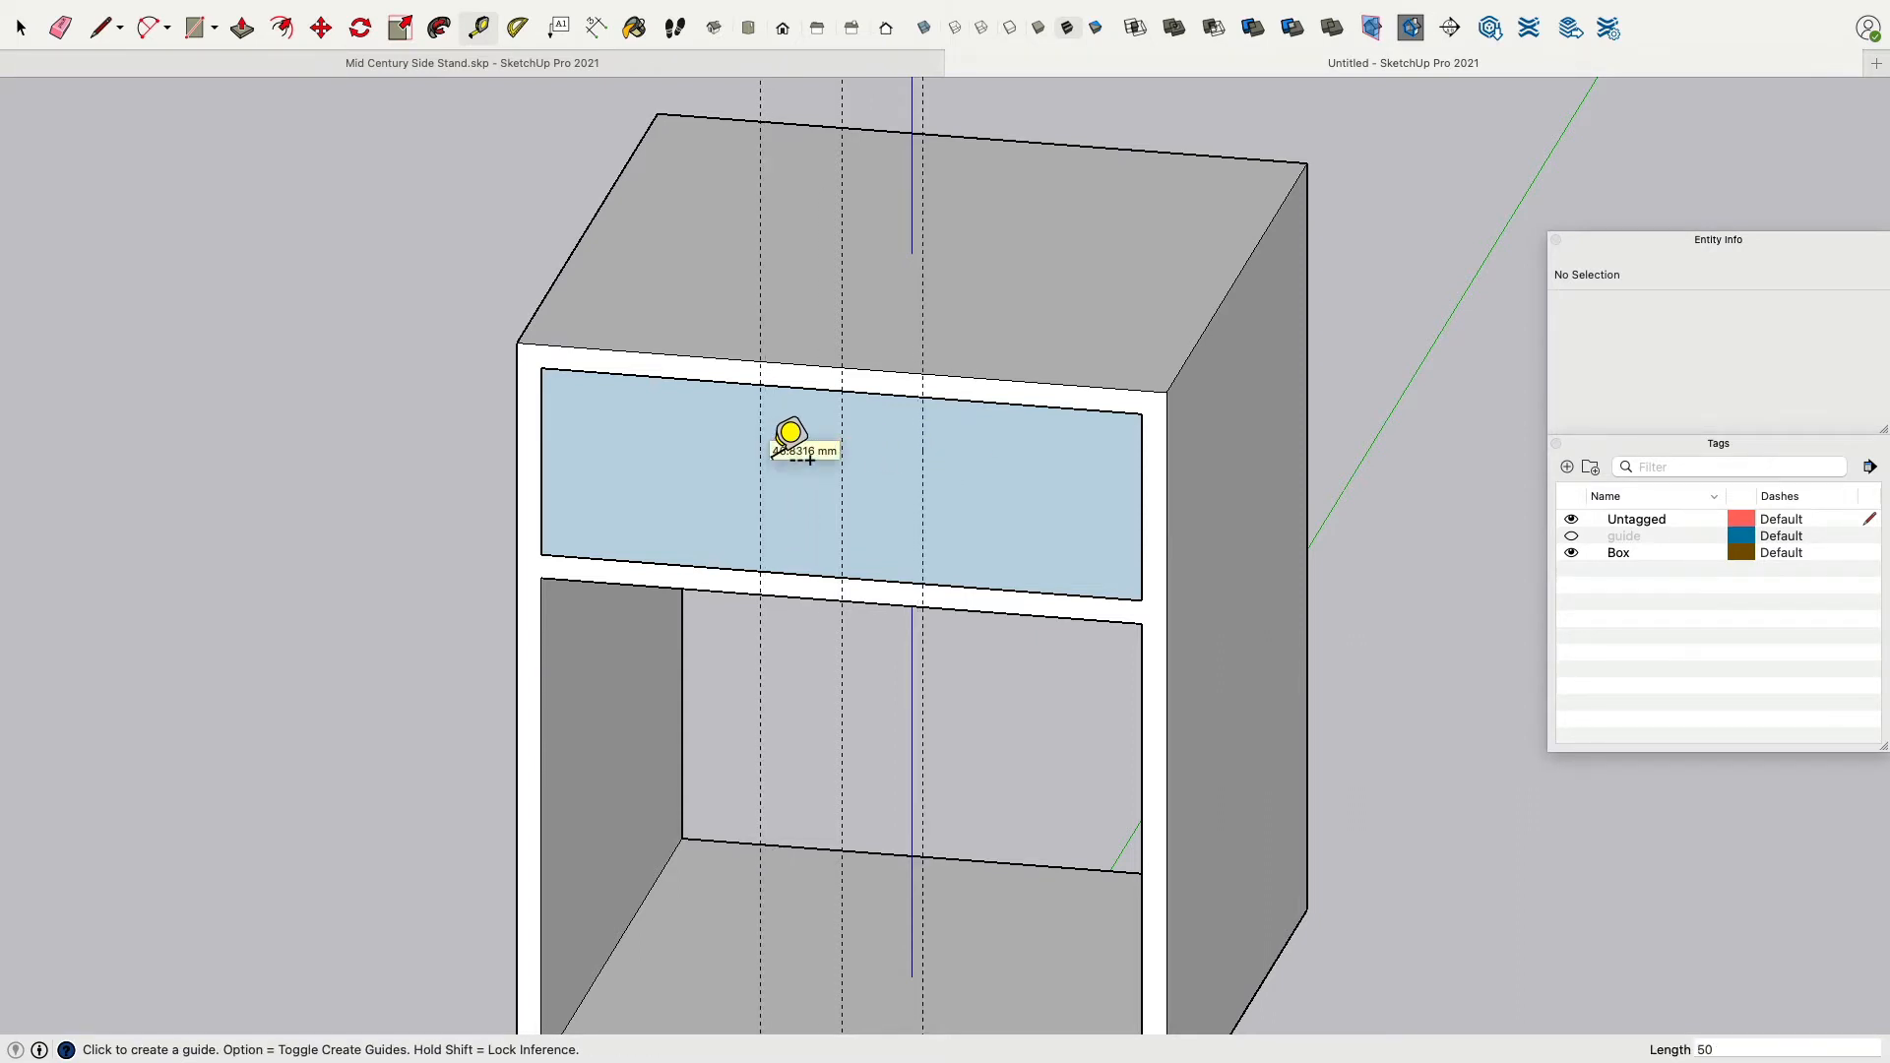
Add vertical guides 55 mm left and 55 mm right of the centre guide.
click(842, 414)
text(5)
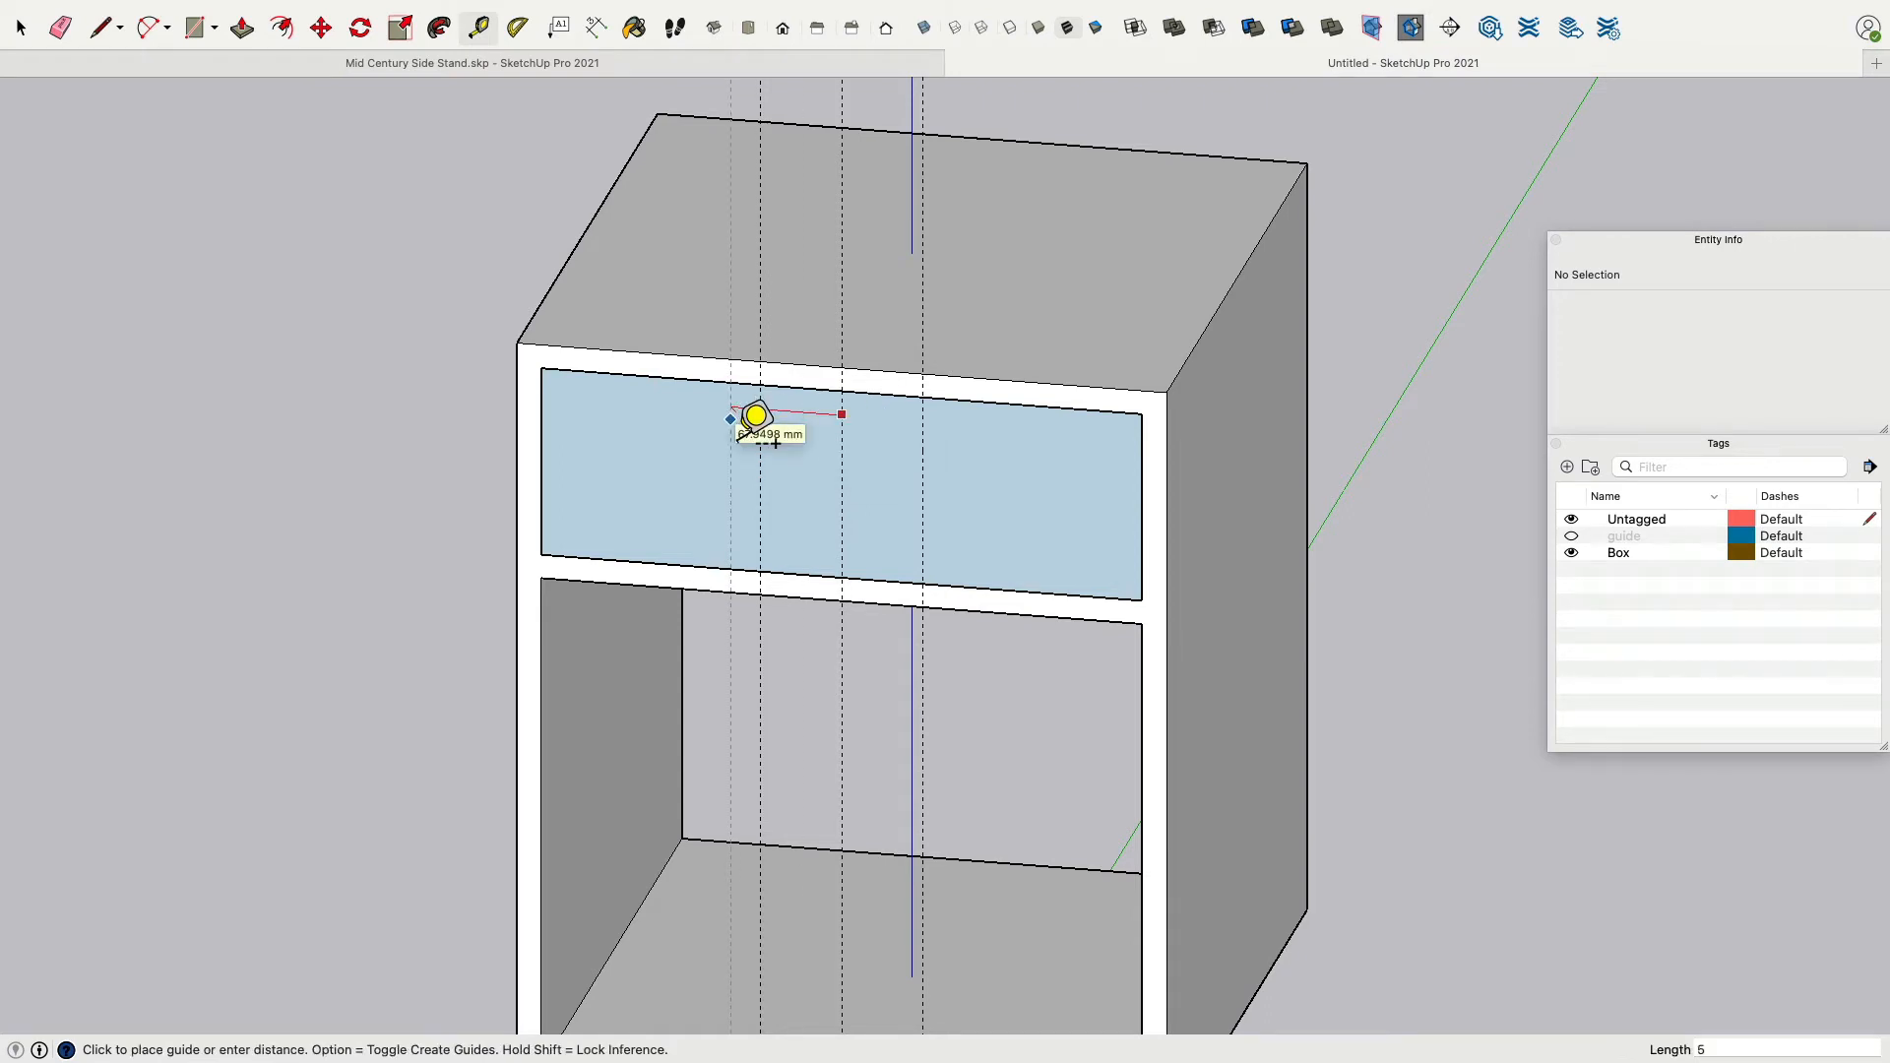
text(5)
key(Return)
click(841, 431)
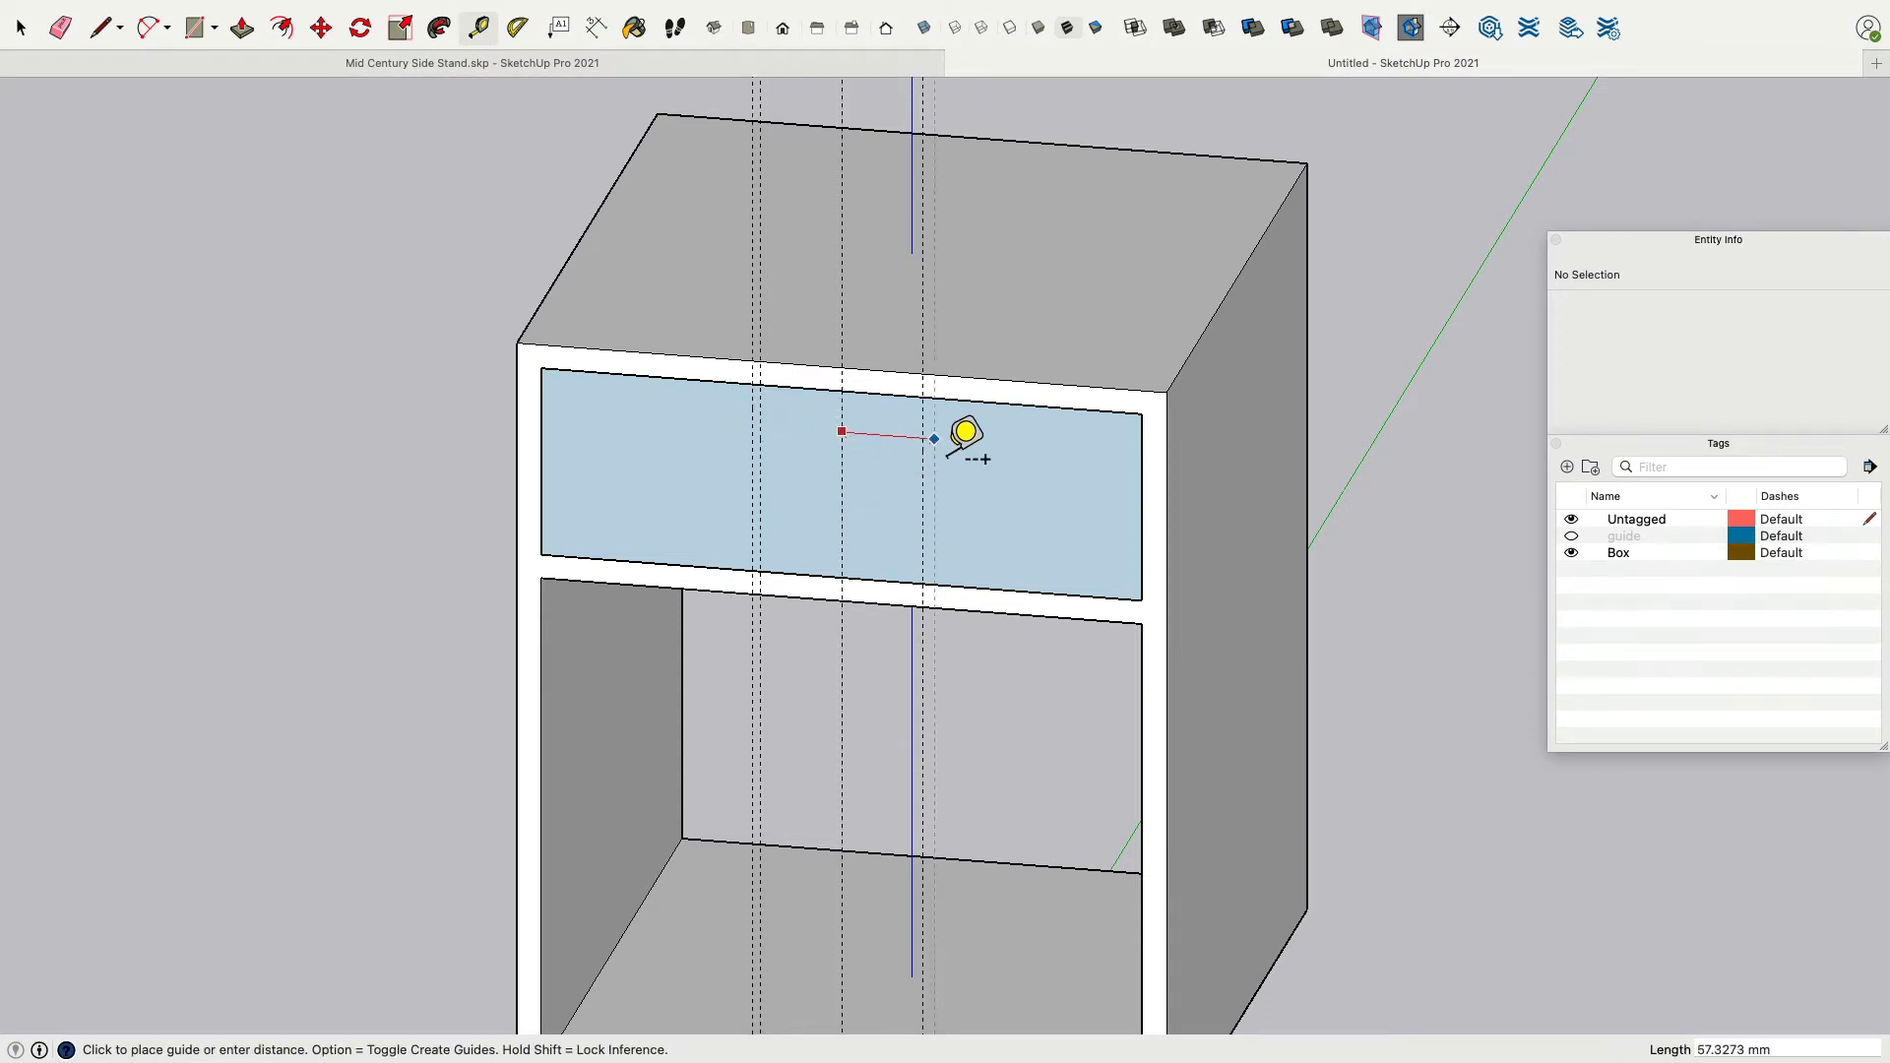
text(55)
key(Return)
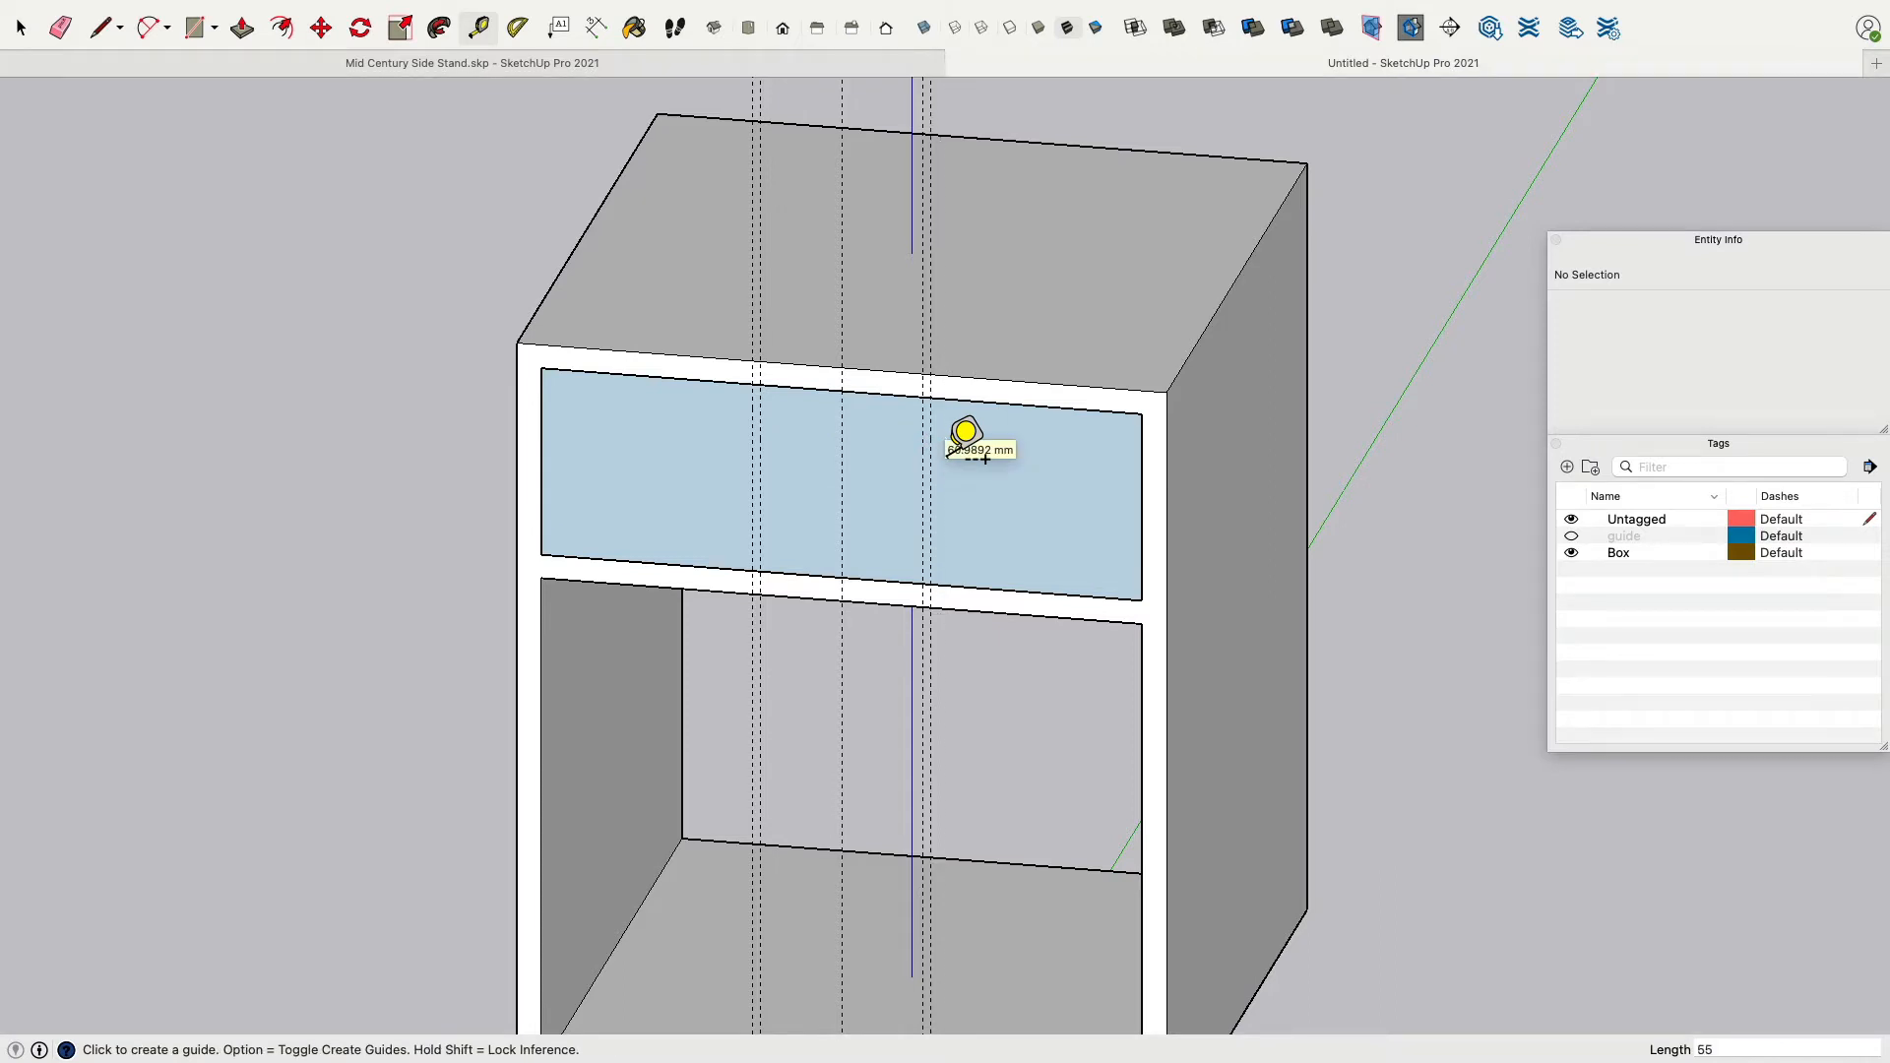
Add a horizontal guide 20 mm below the rectangle's top edge.
click(883, 398)
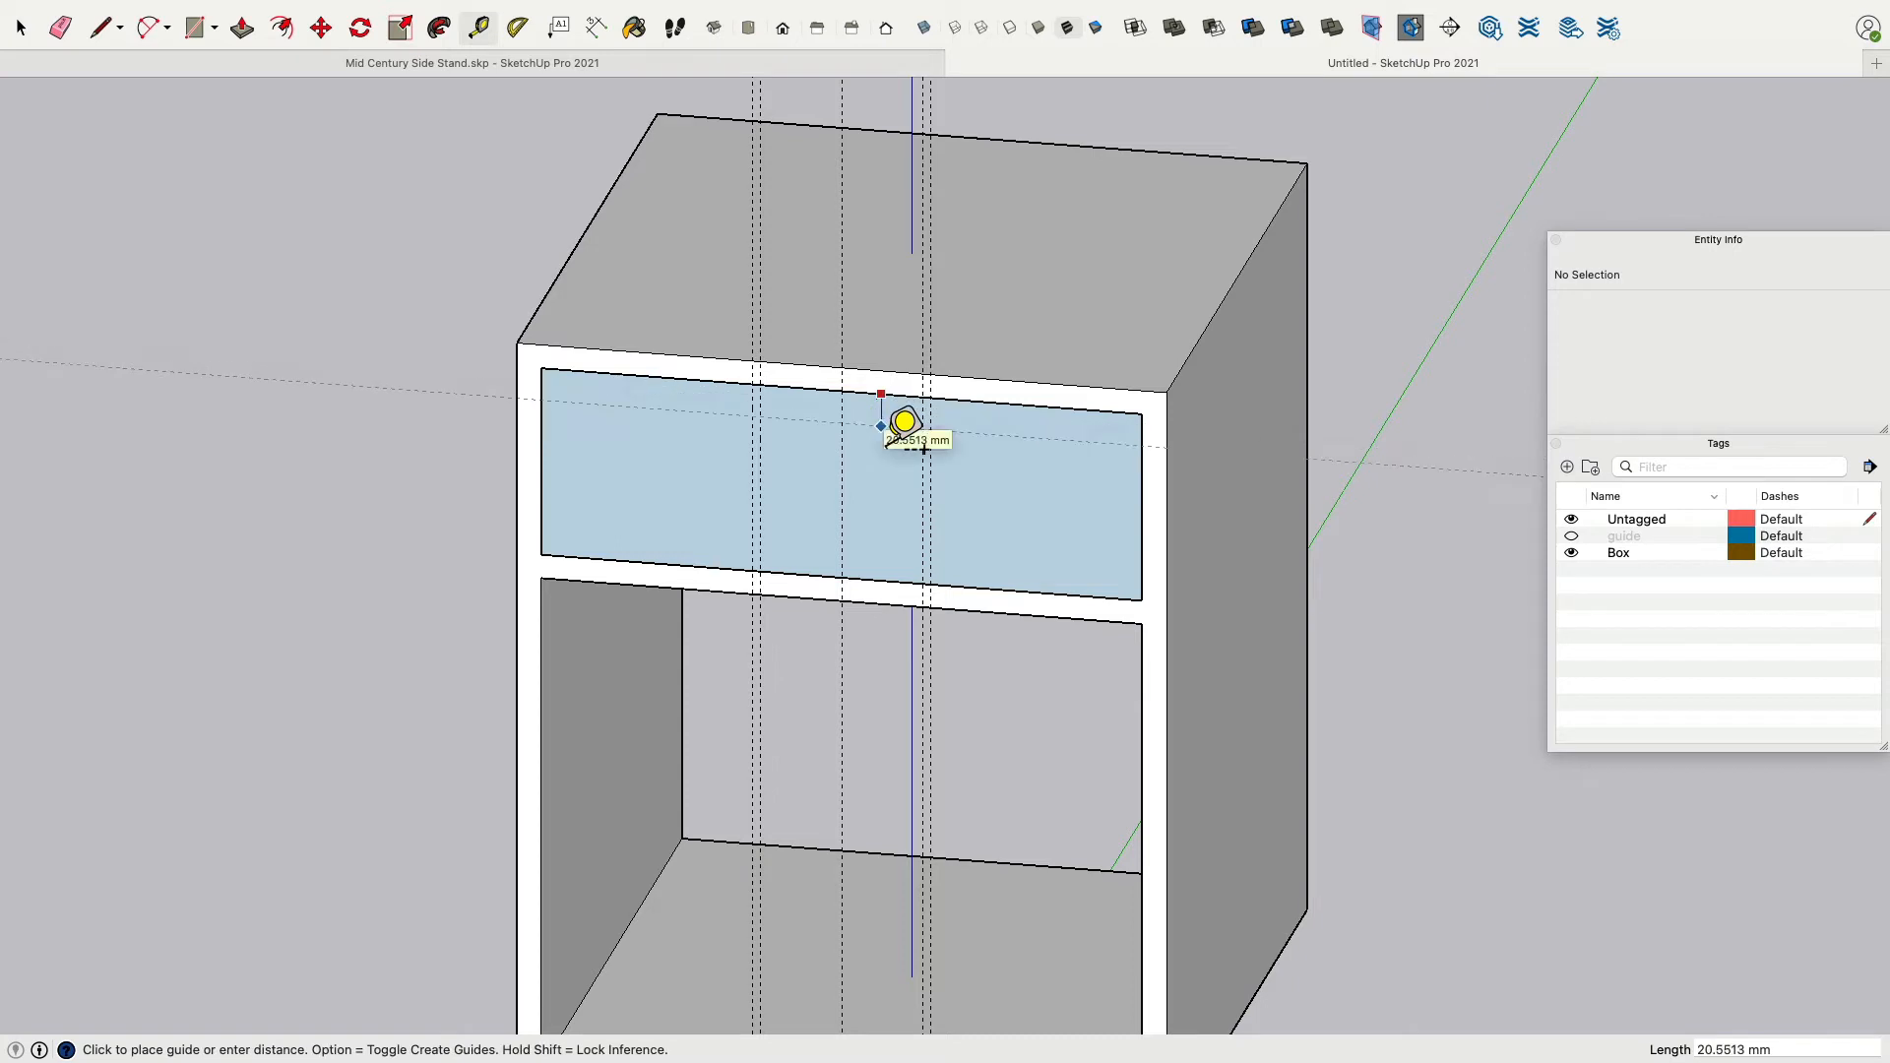
text(20)
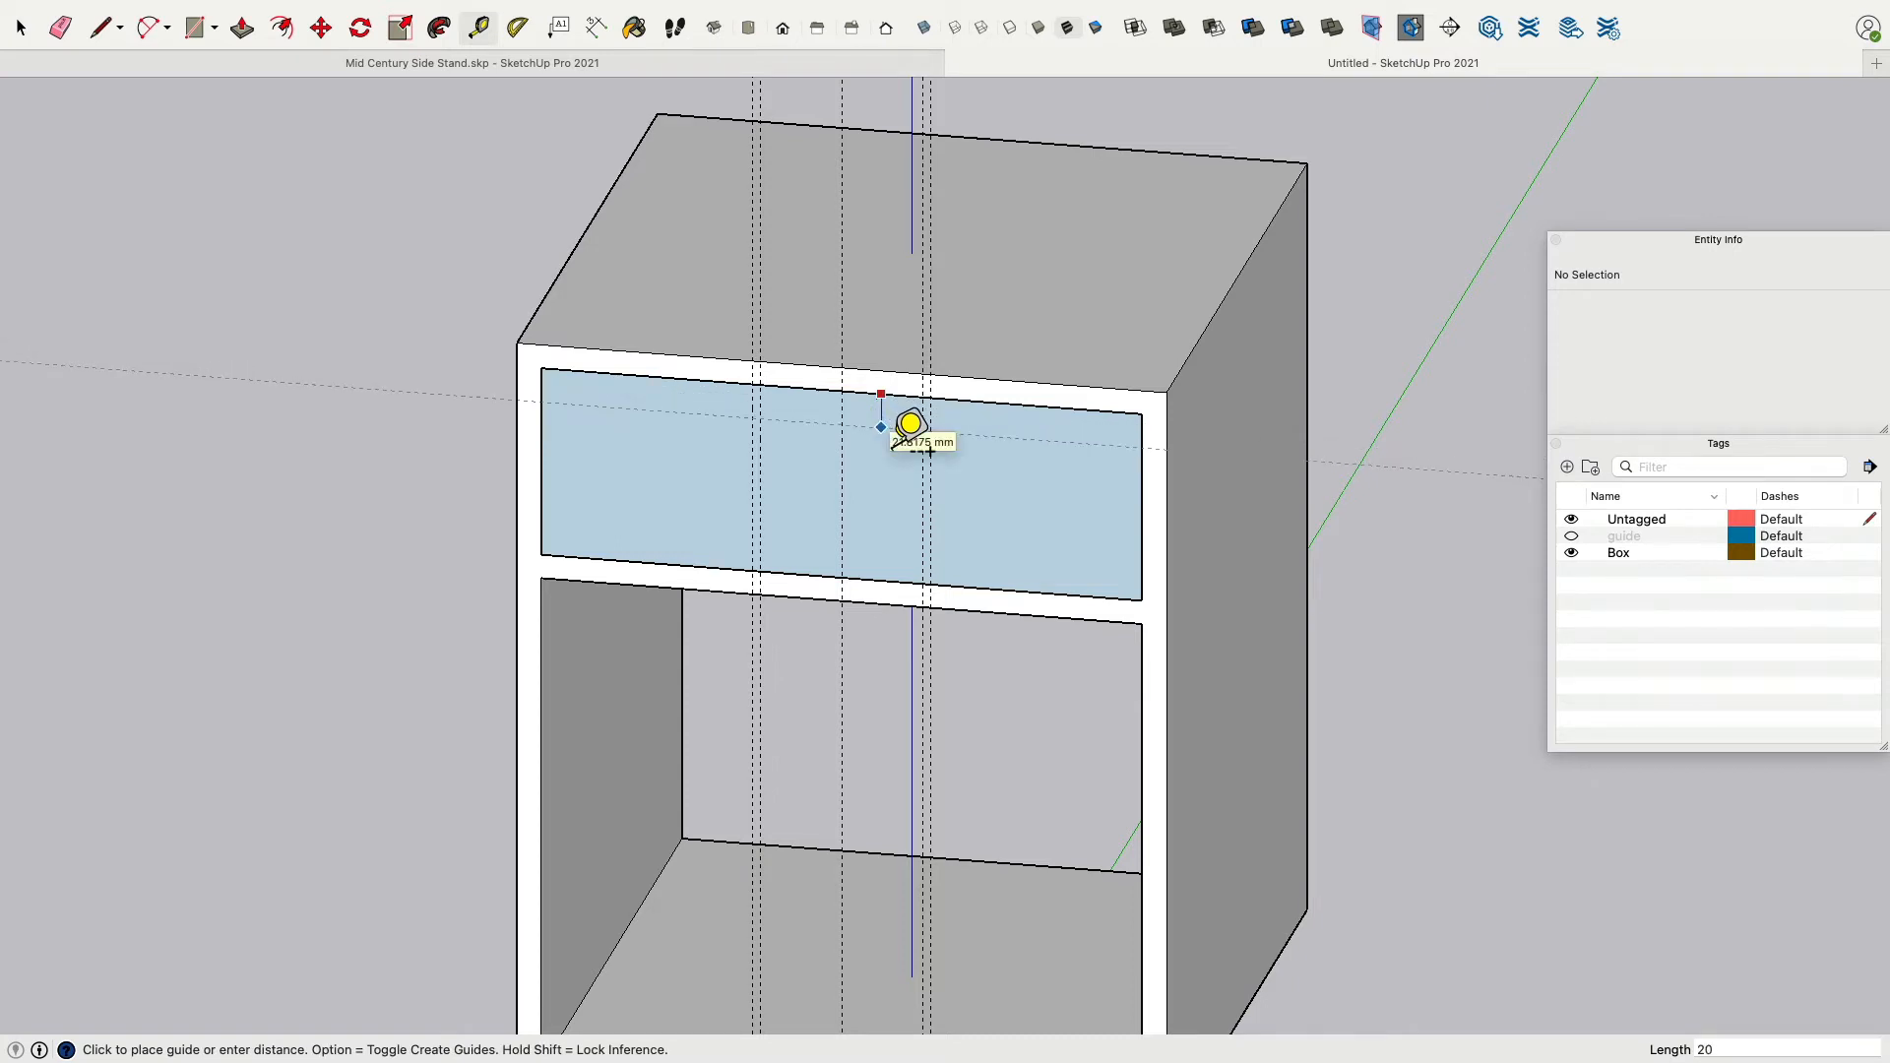
key(Return)
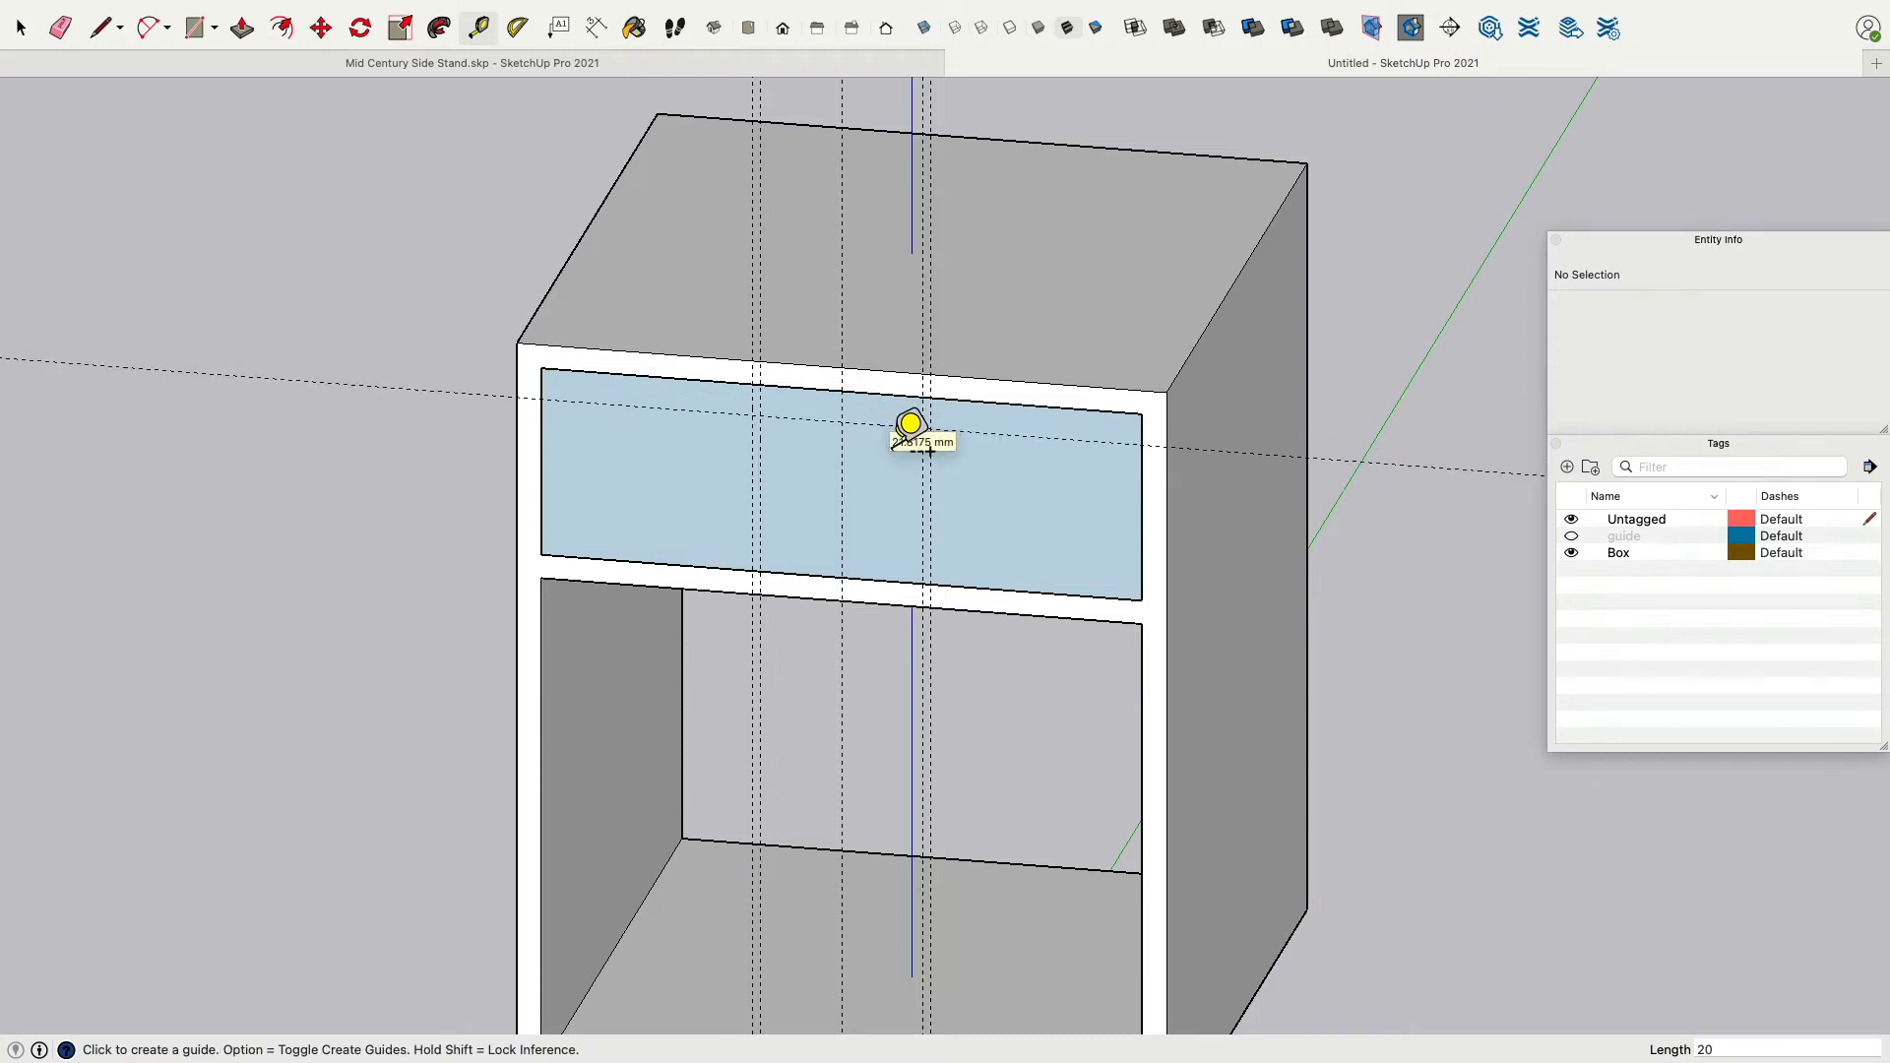
click(1145, 504)
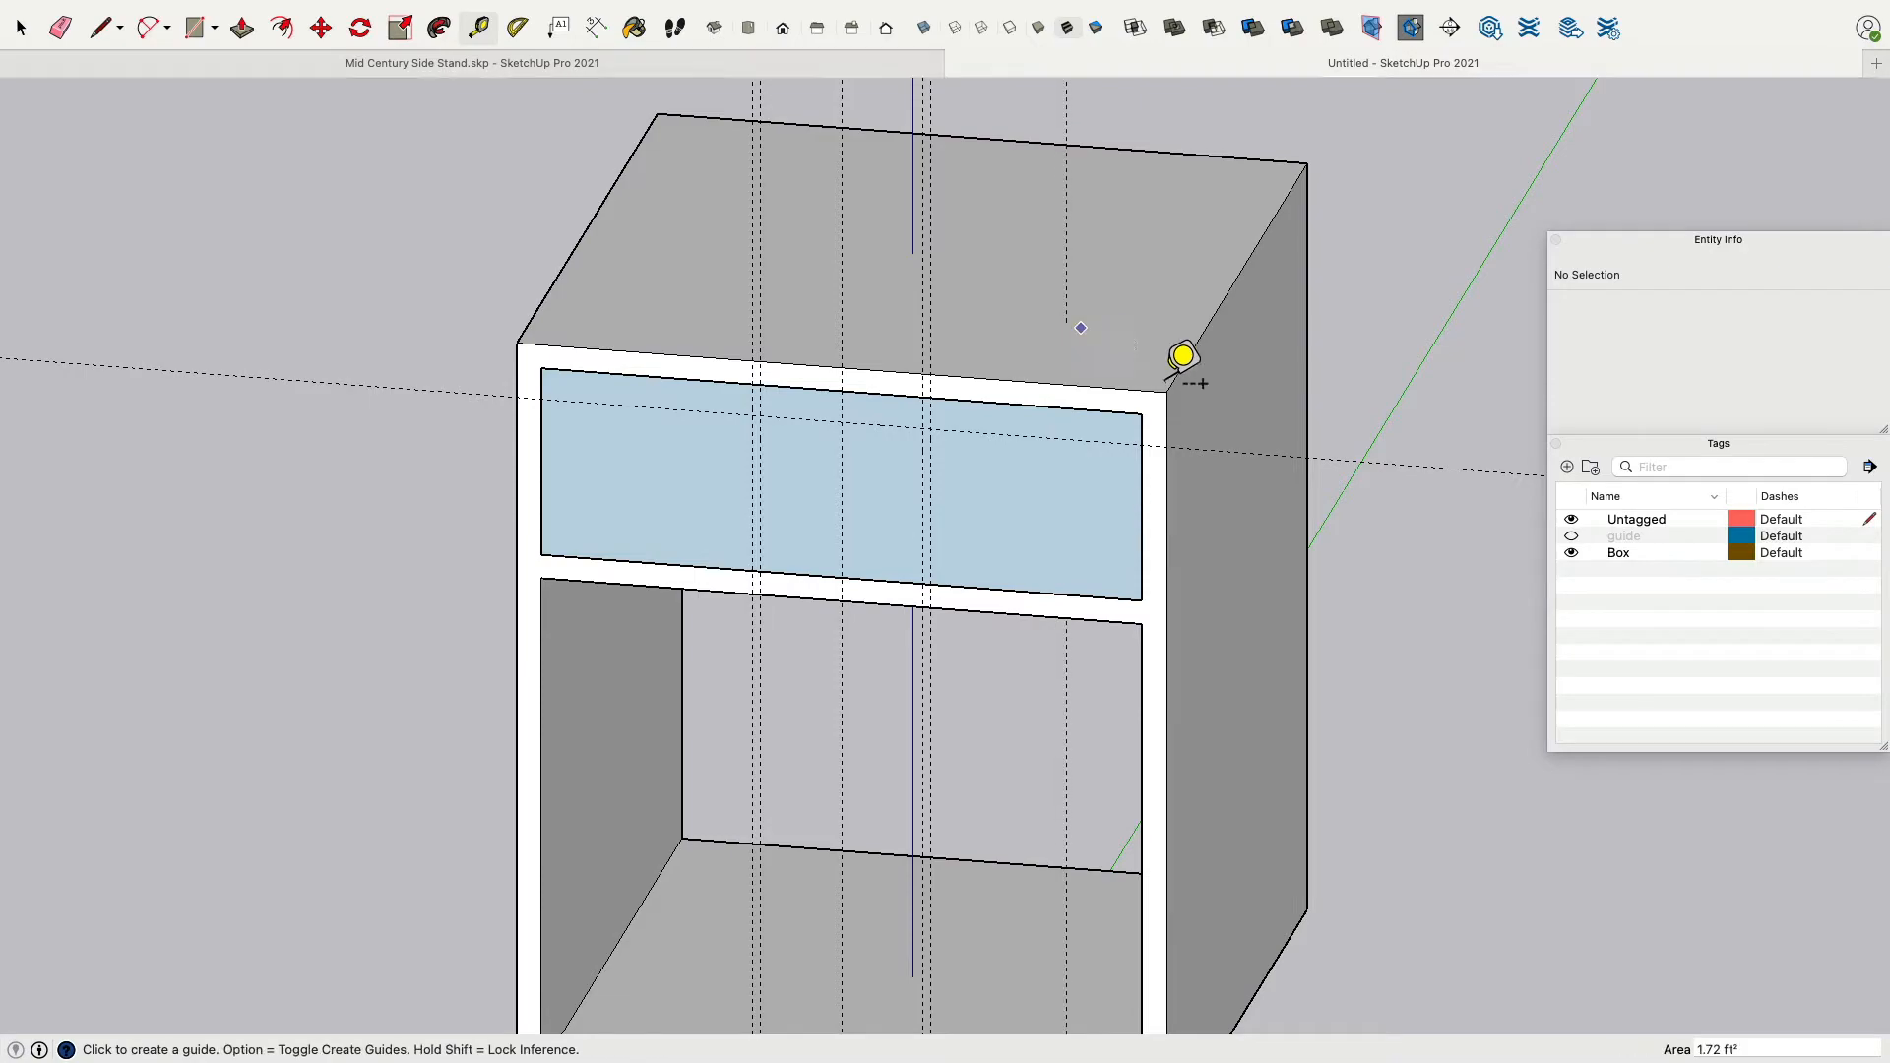
middle_drag(1186, 358, 1299, 405)
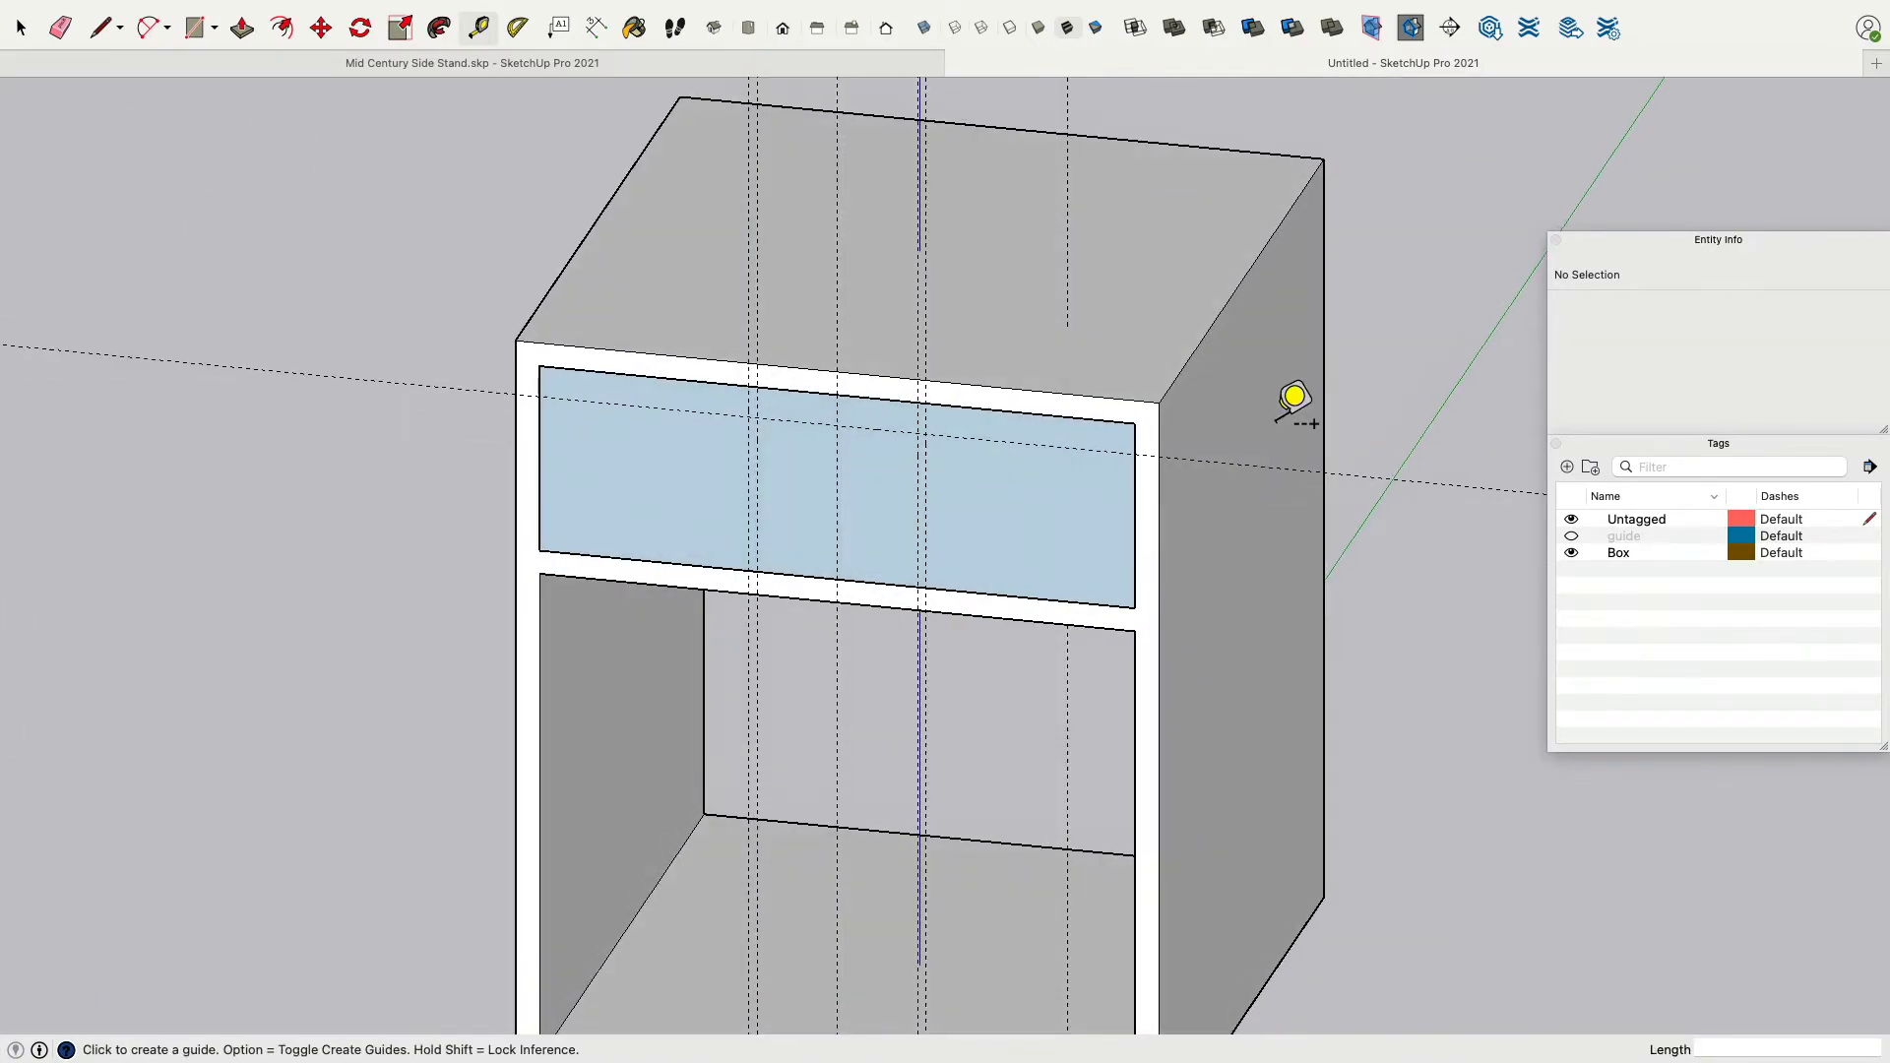
Draw the drawer pull notch outline from the top edge down to the 20 mm guide, 100 mm across, and back up.
click(1092, 395)
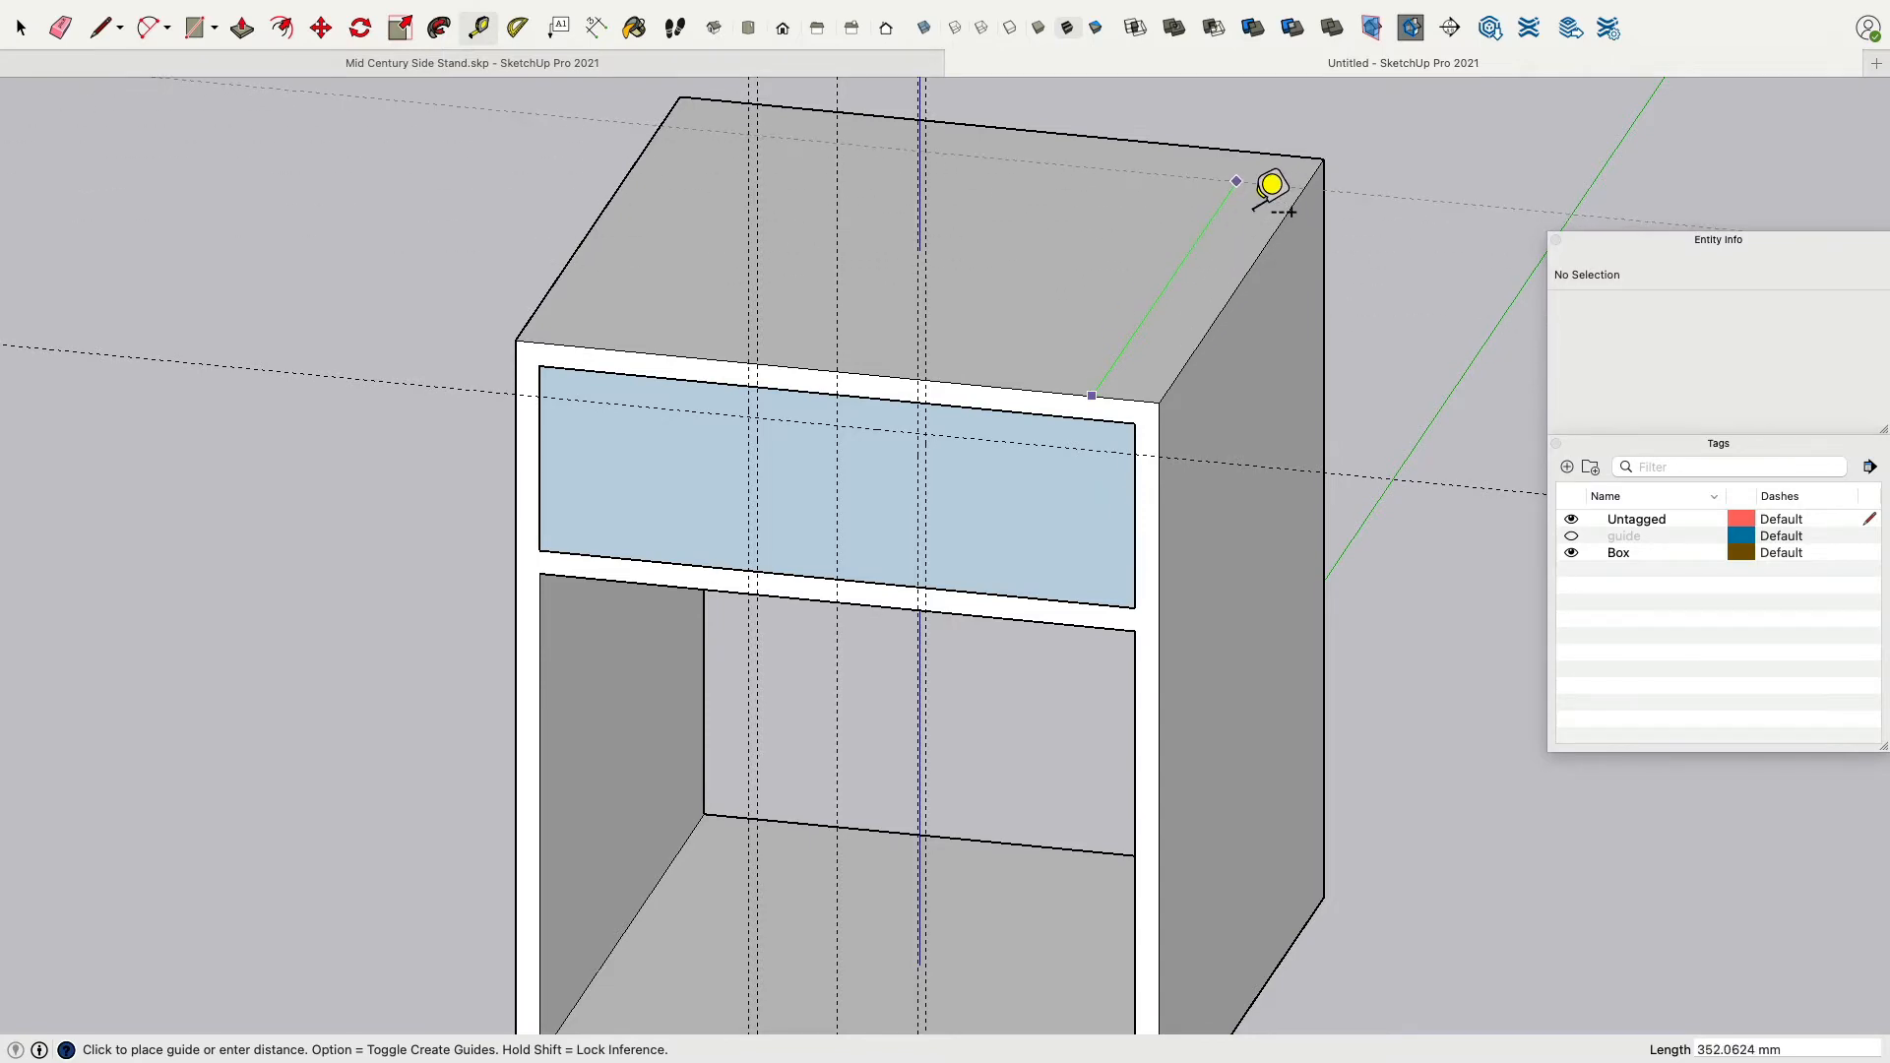
middle_drag(1267, 181, 1034, 345)
click(100, 29)
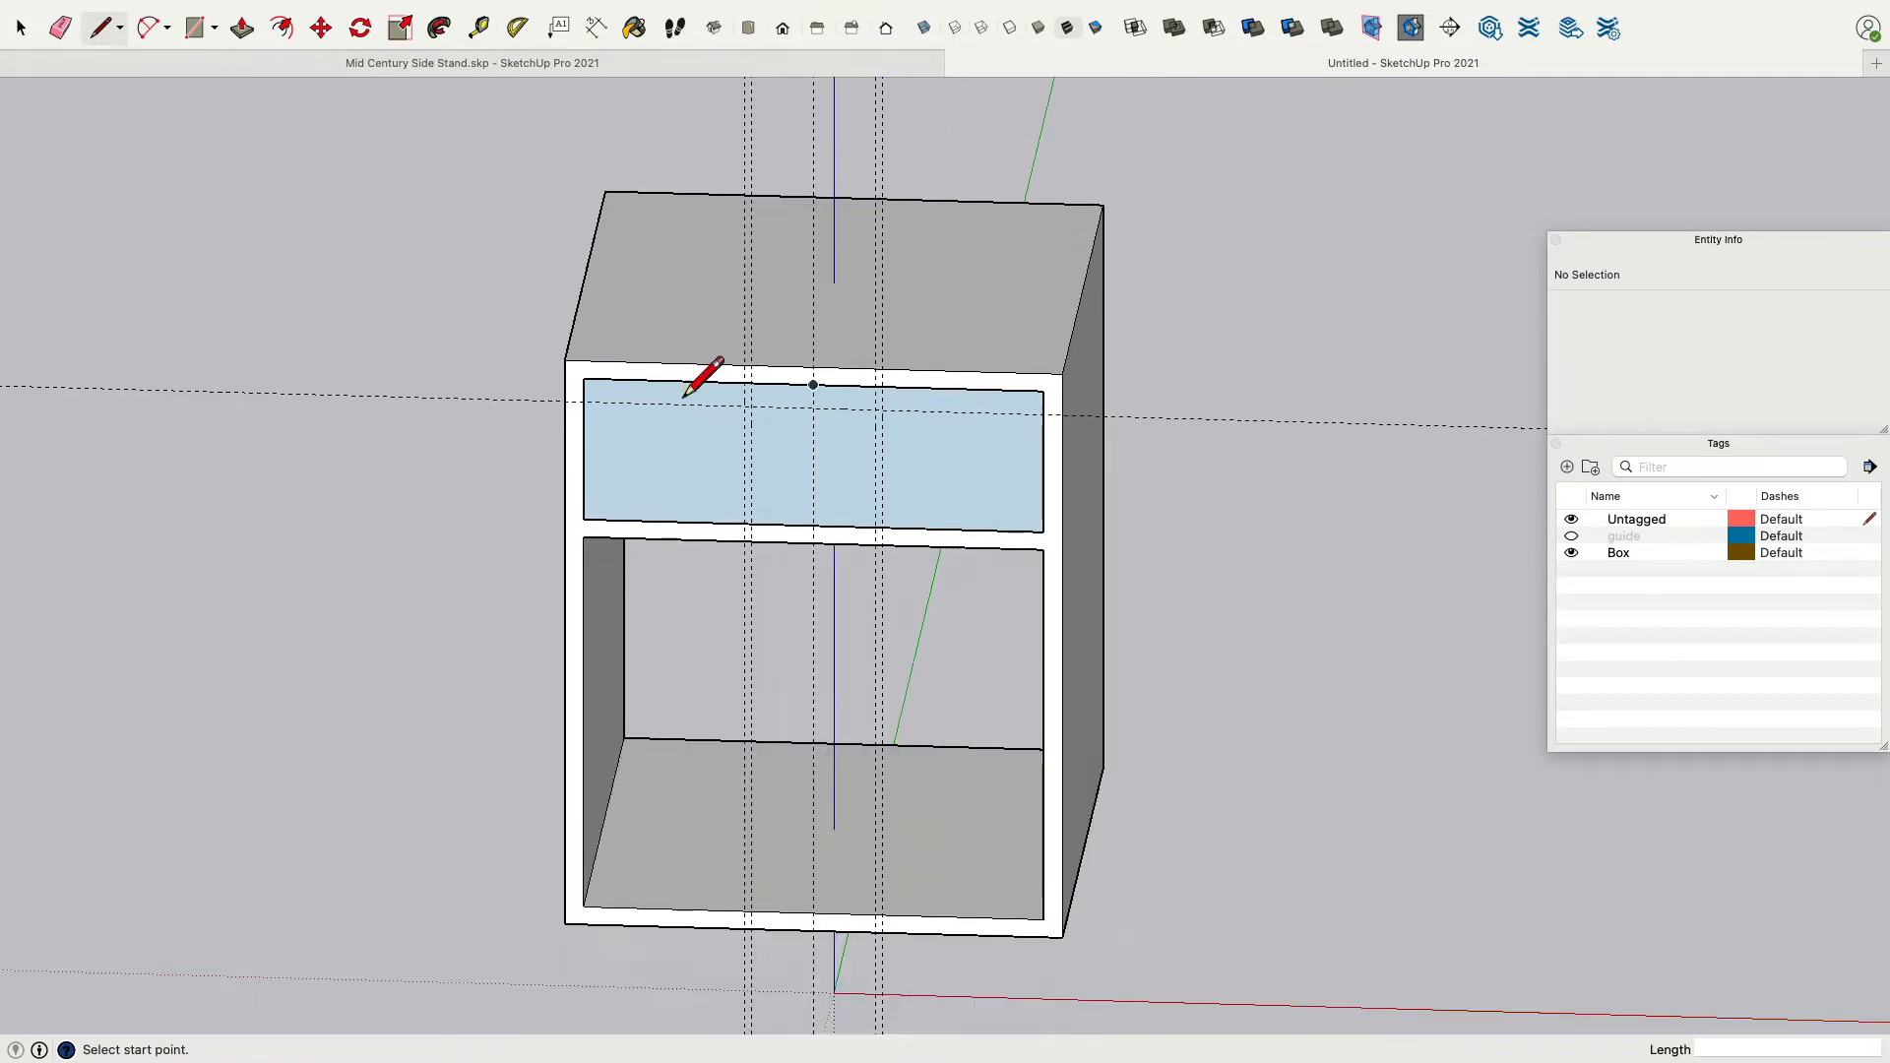
scroll(748, 389, up, 6)
click(730, 361)
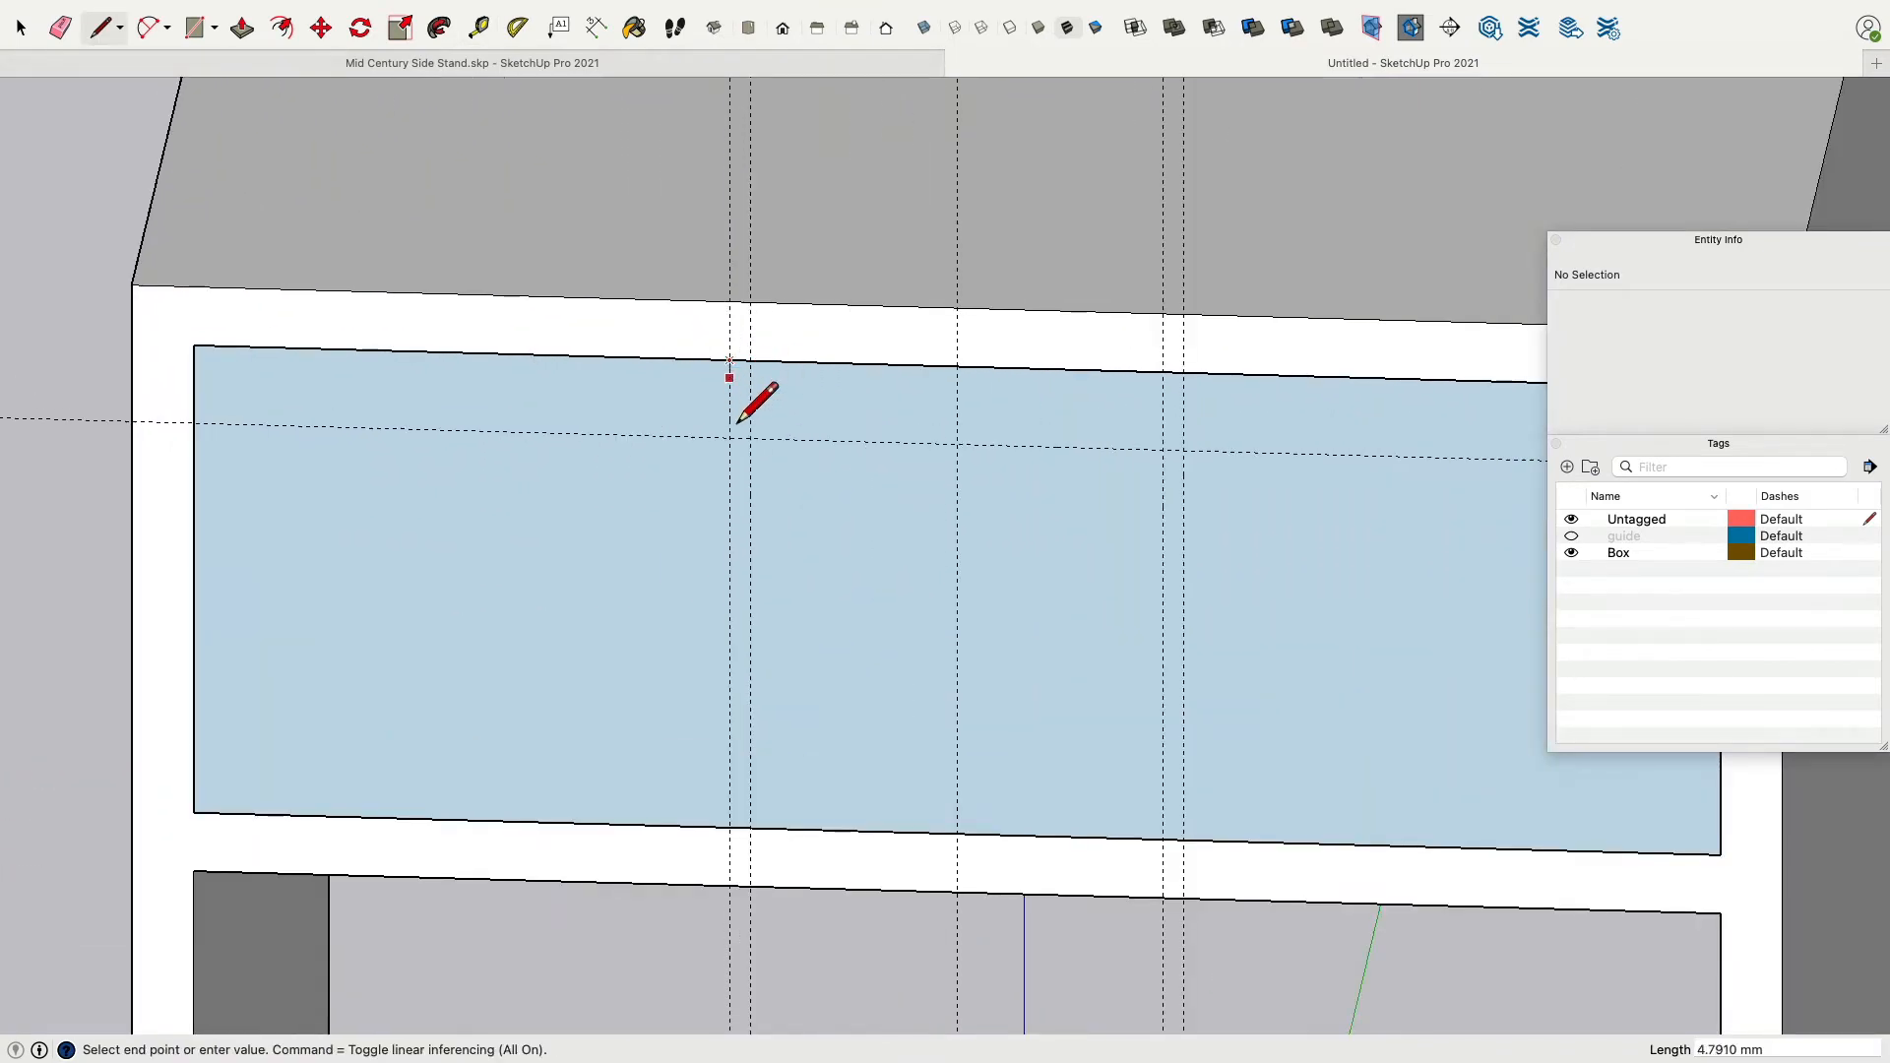
click(750, 437)
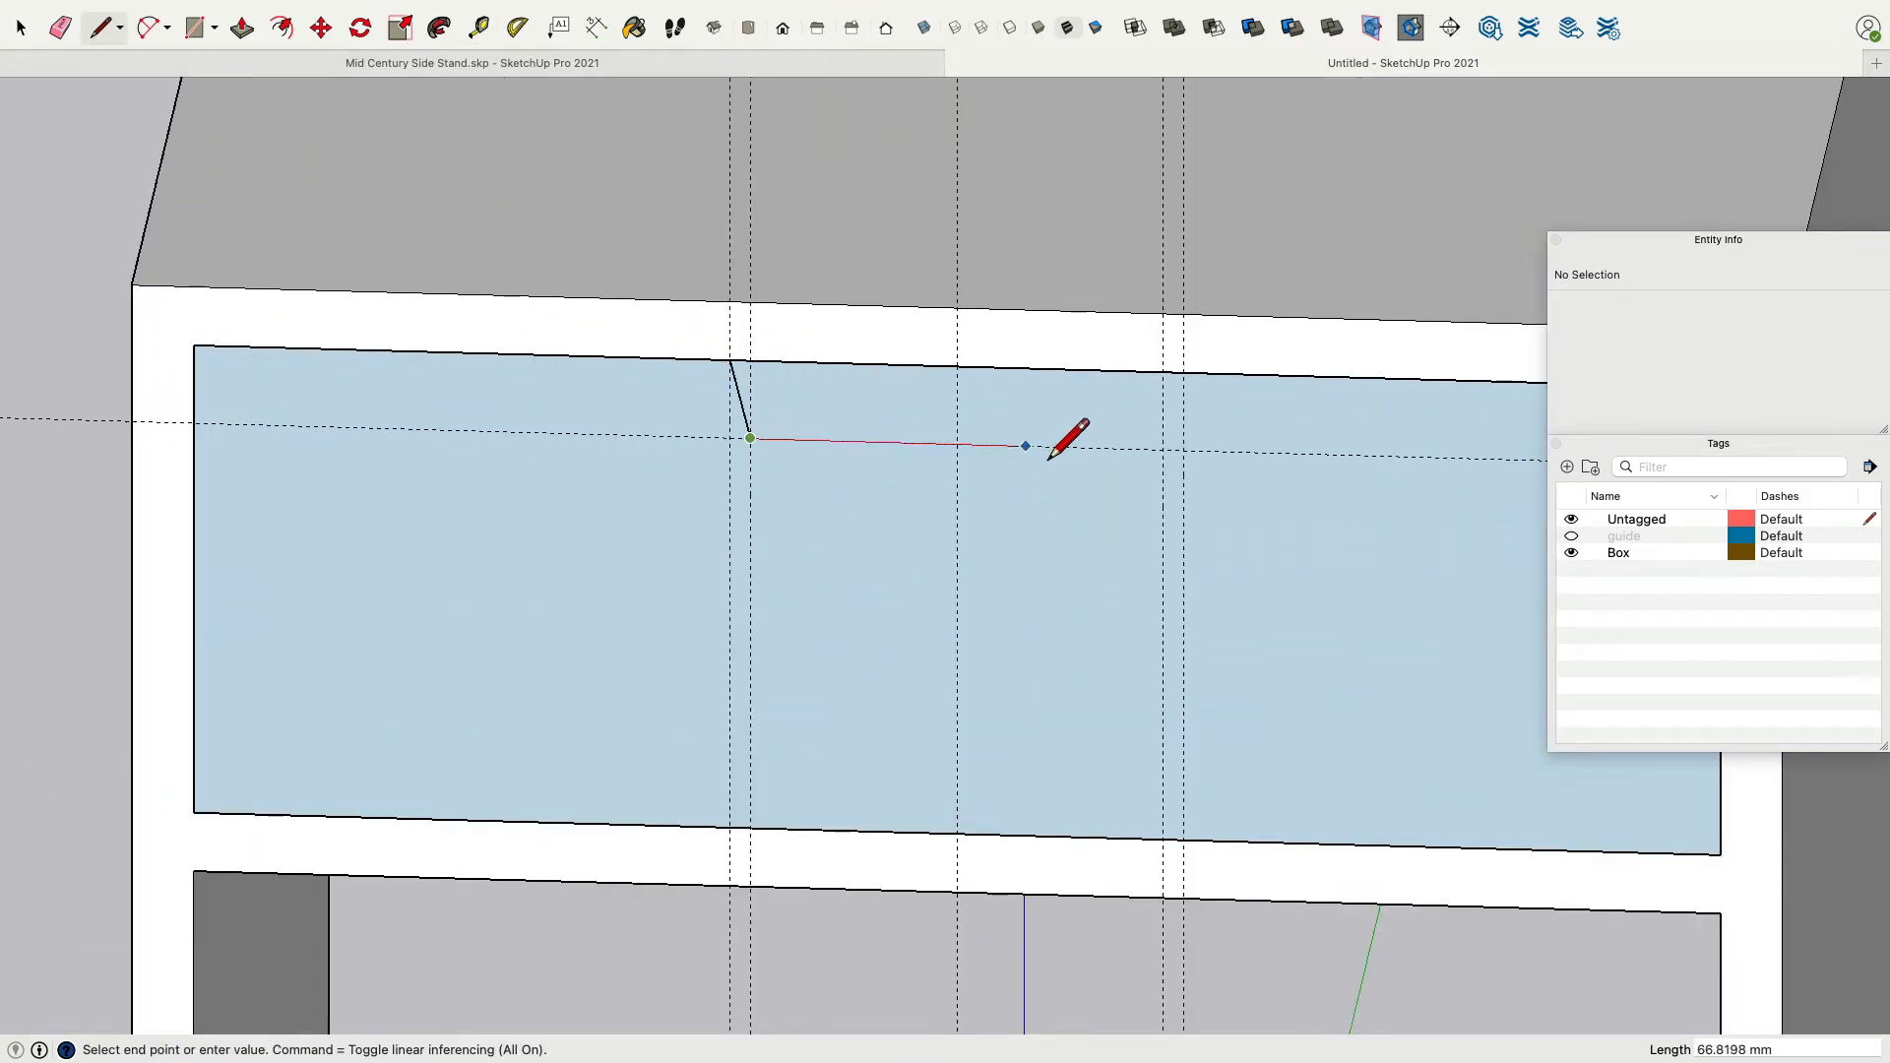
click(1163, 450)
click(1185, 373)
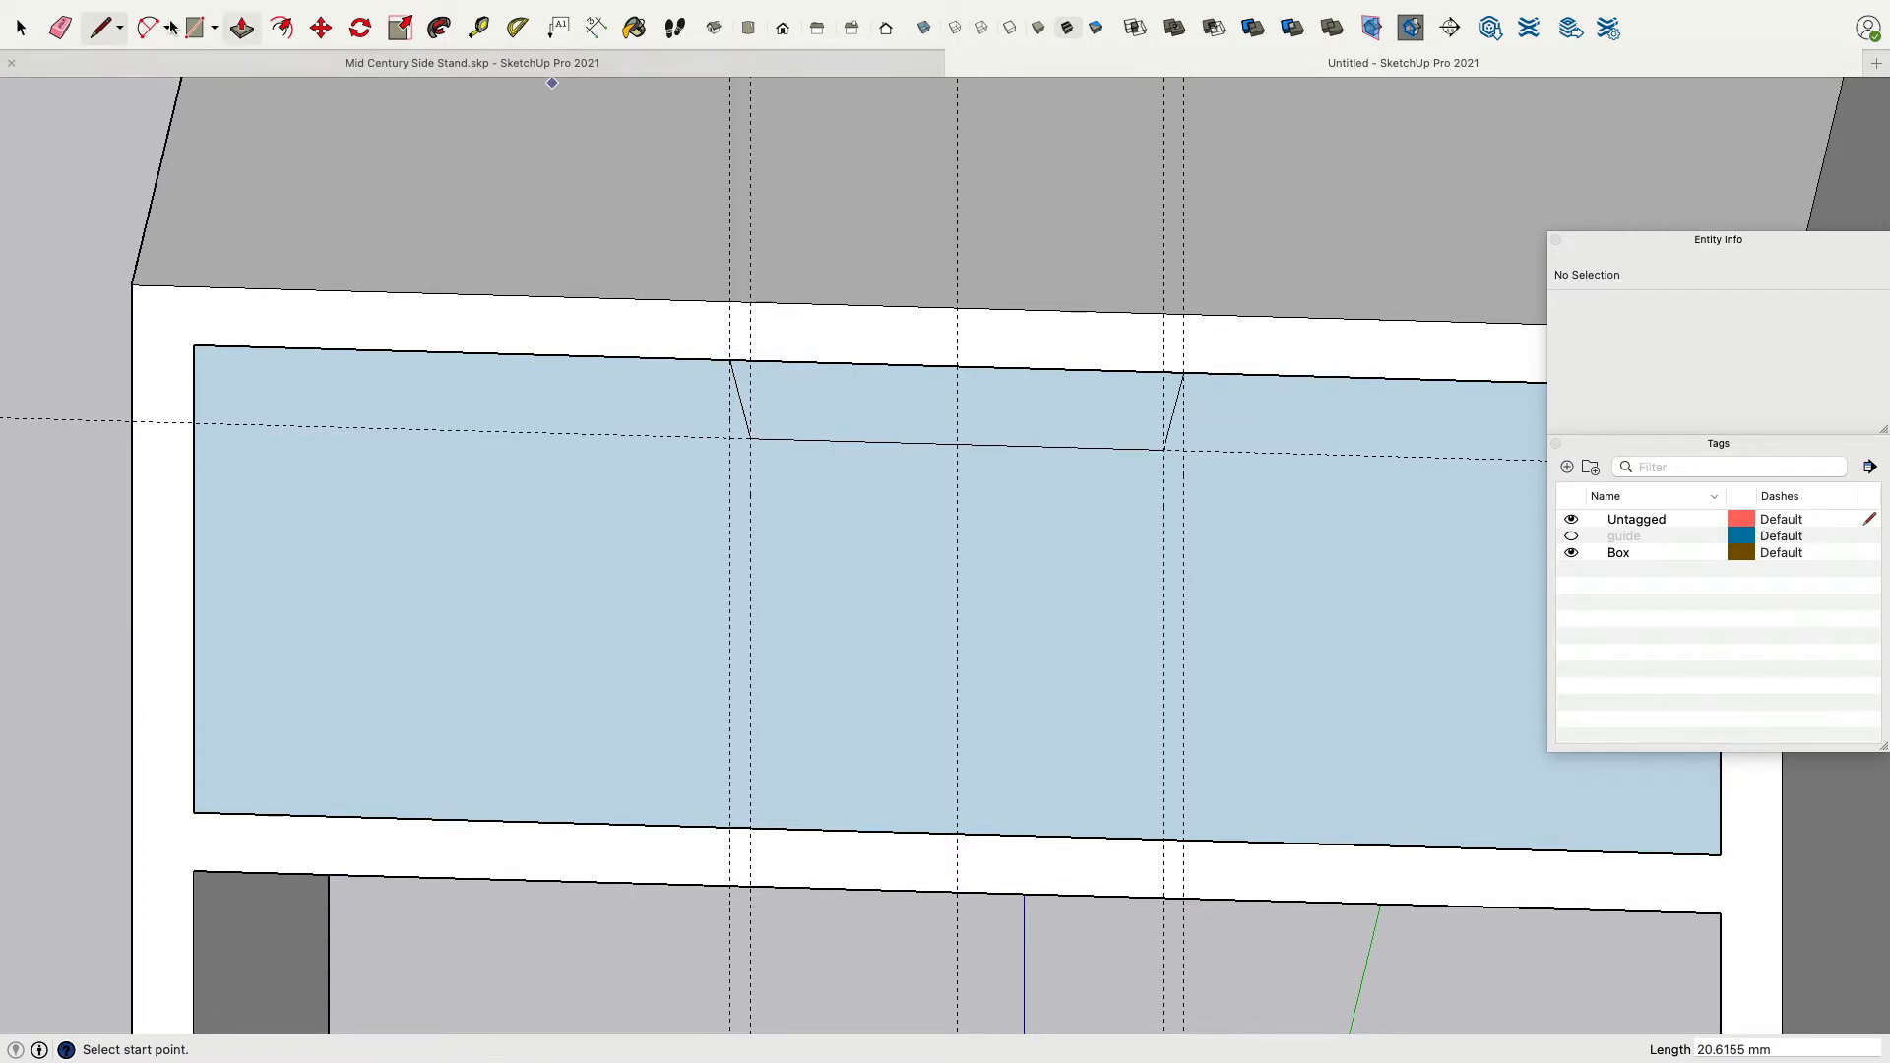
Hide the Box tag and erase the top edge segment across the notch.
click(60, 27)
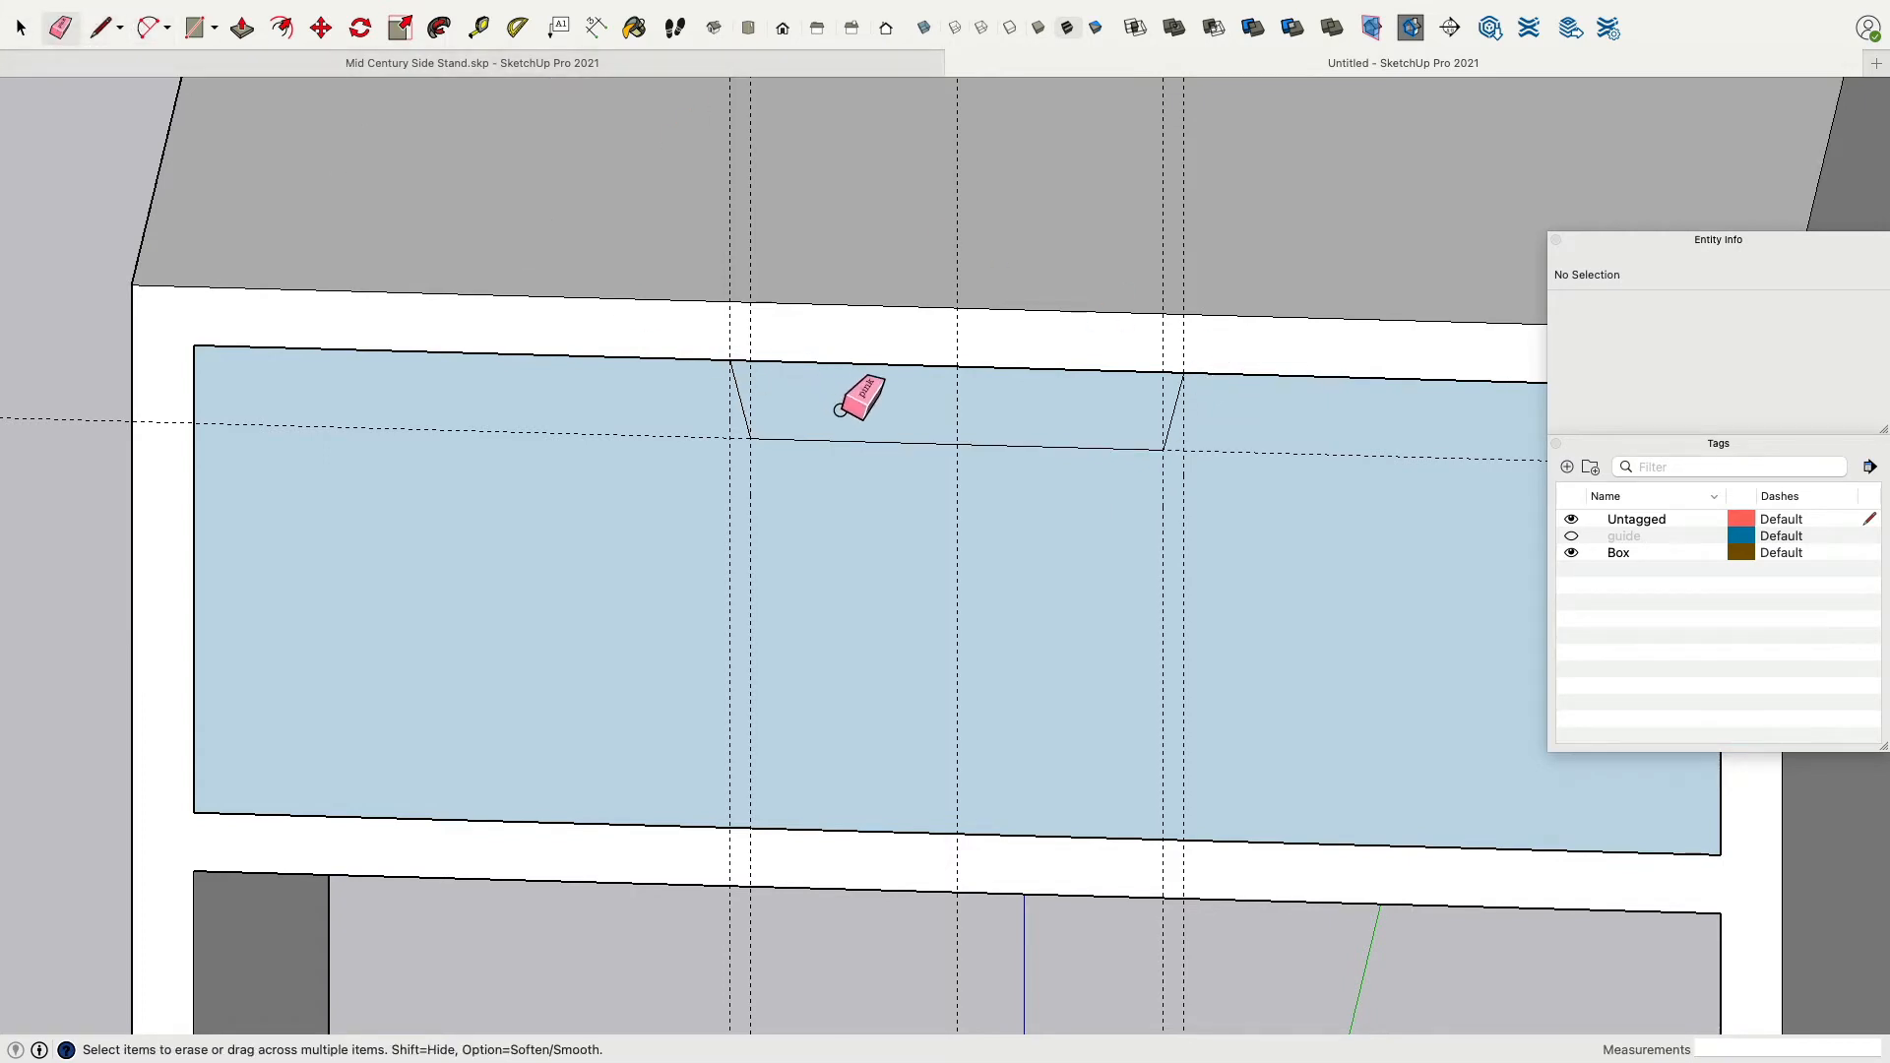
click(852, 365)
key(super+z)
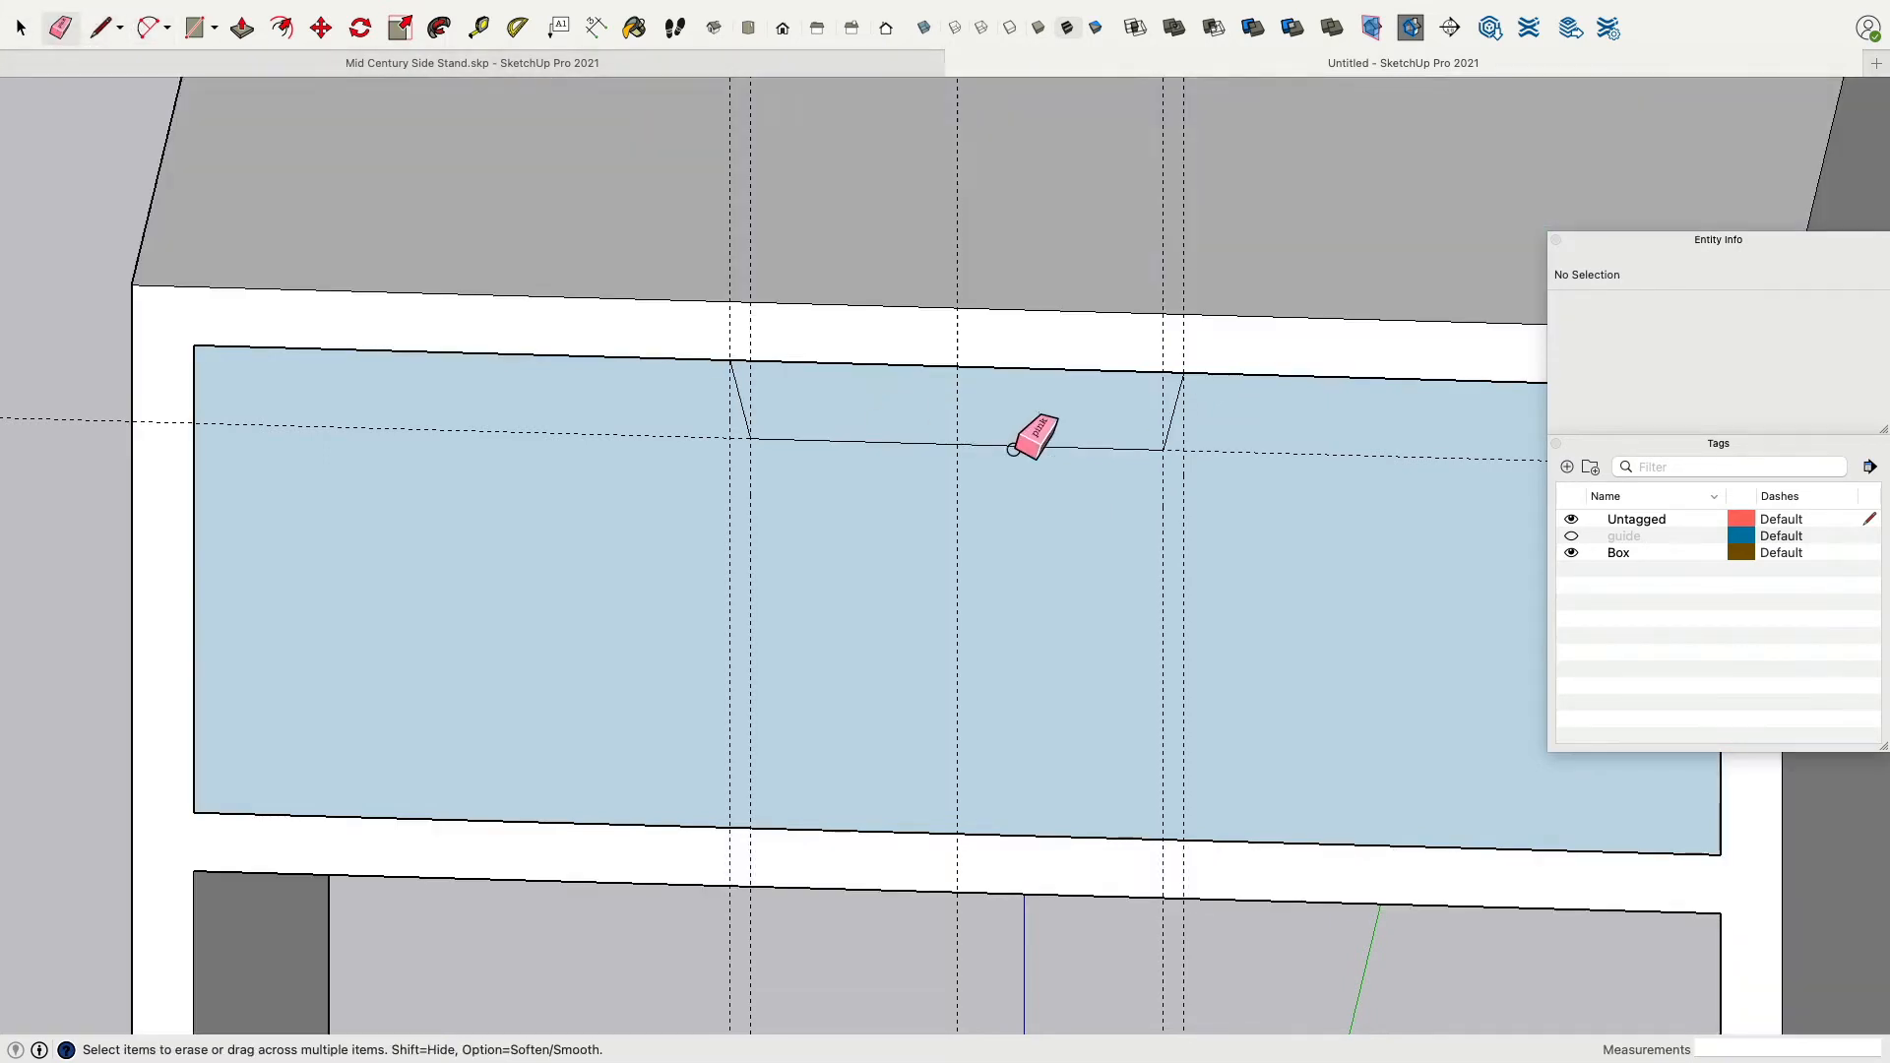
click(1571, 553)
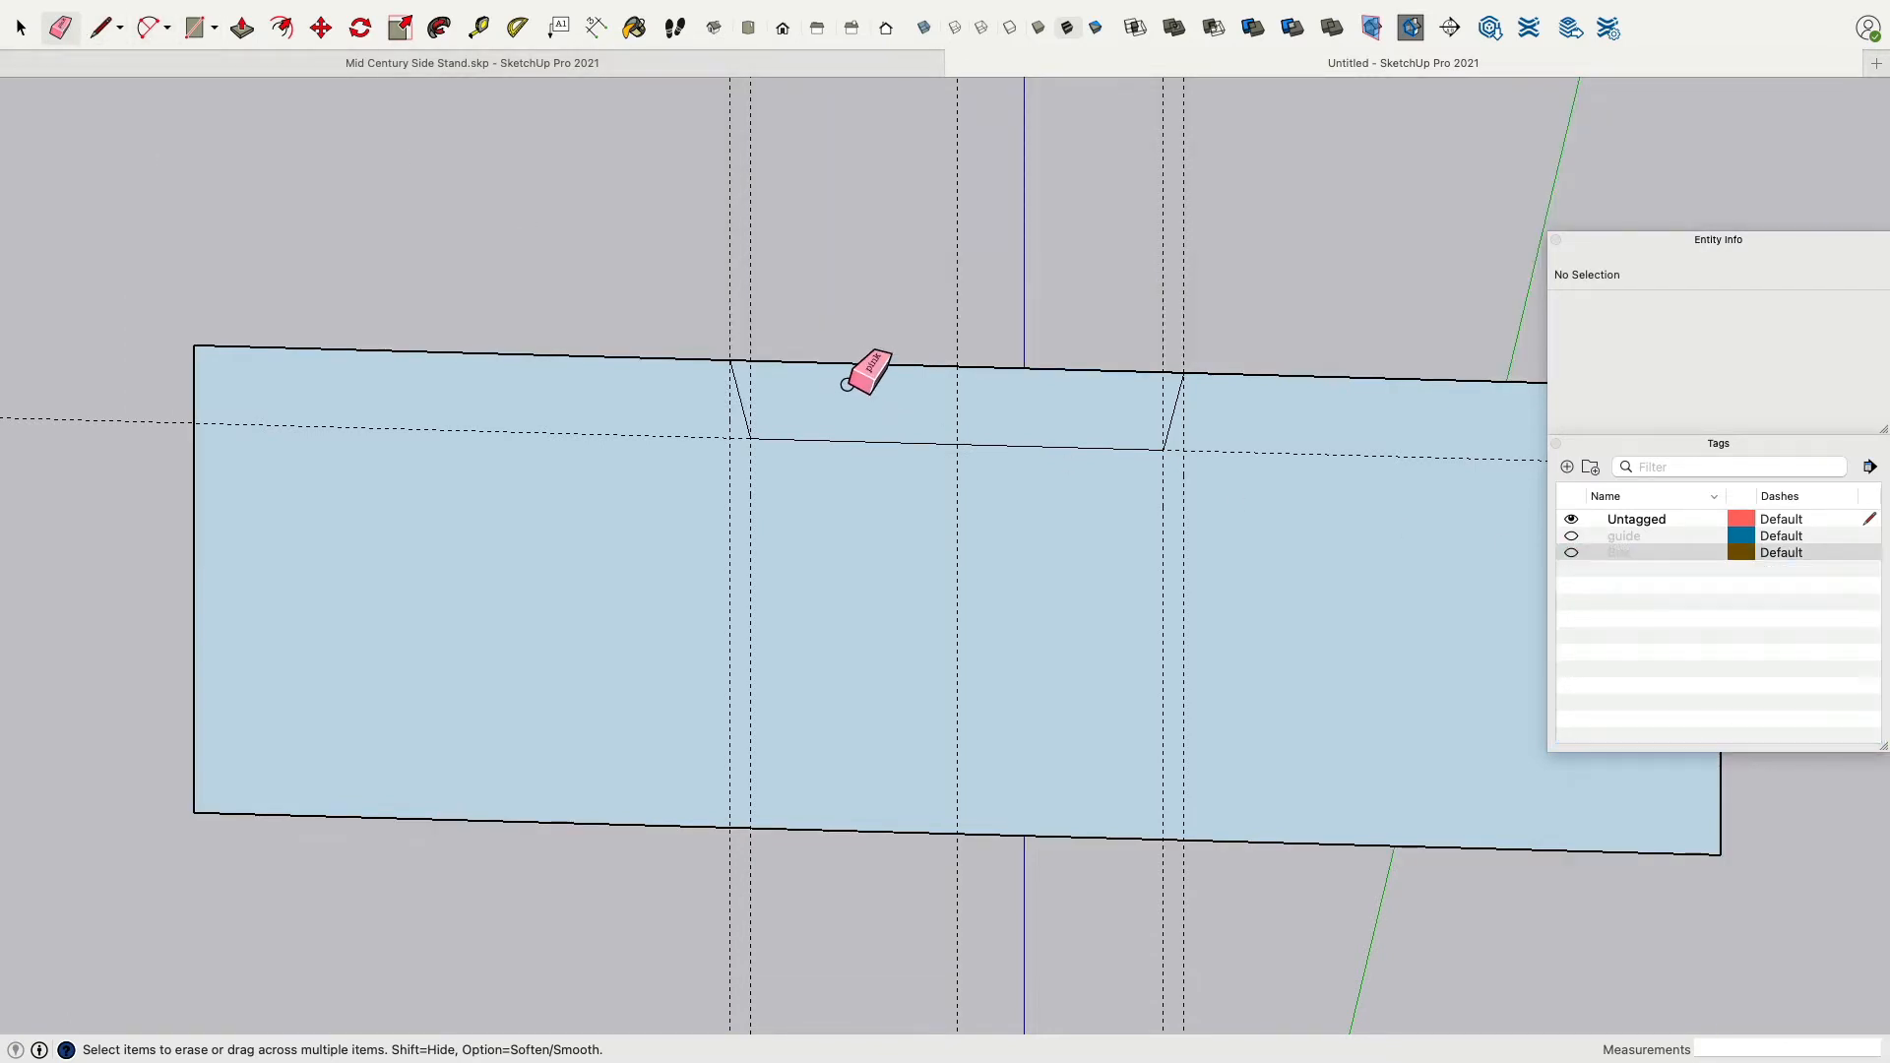
click(846, 363)
Select the six drawer guides and assign them to a new tag named Guide Drawer.
click(19, 28)
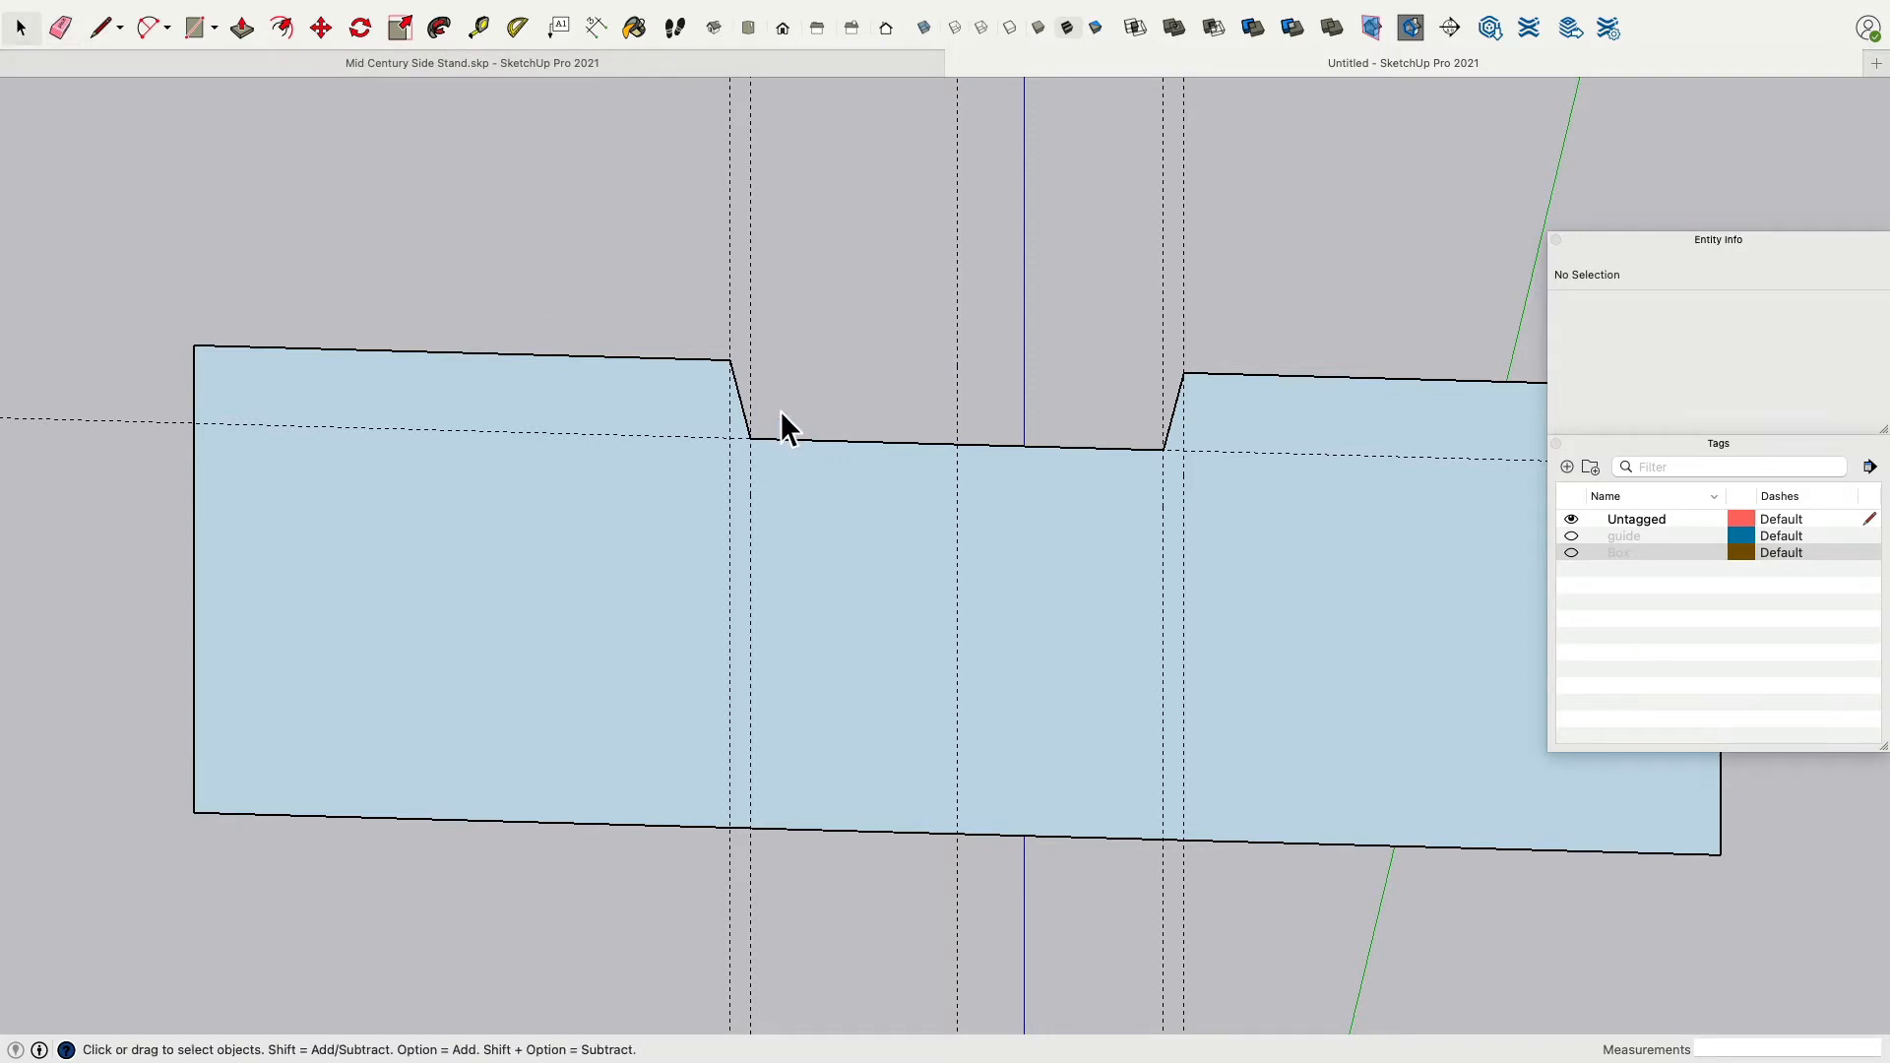
scroll(782, 415, down, 4)
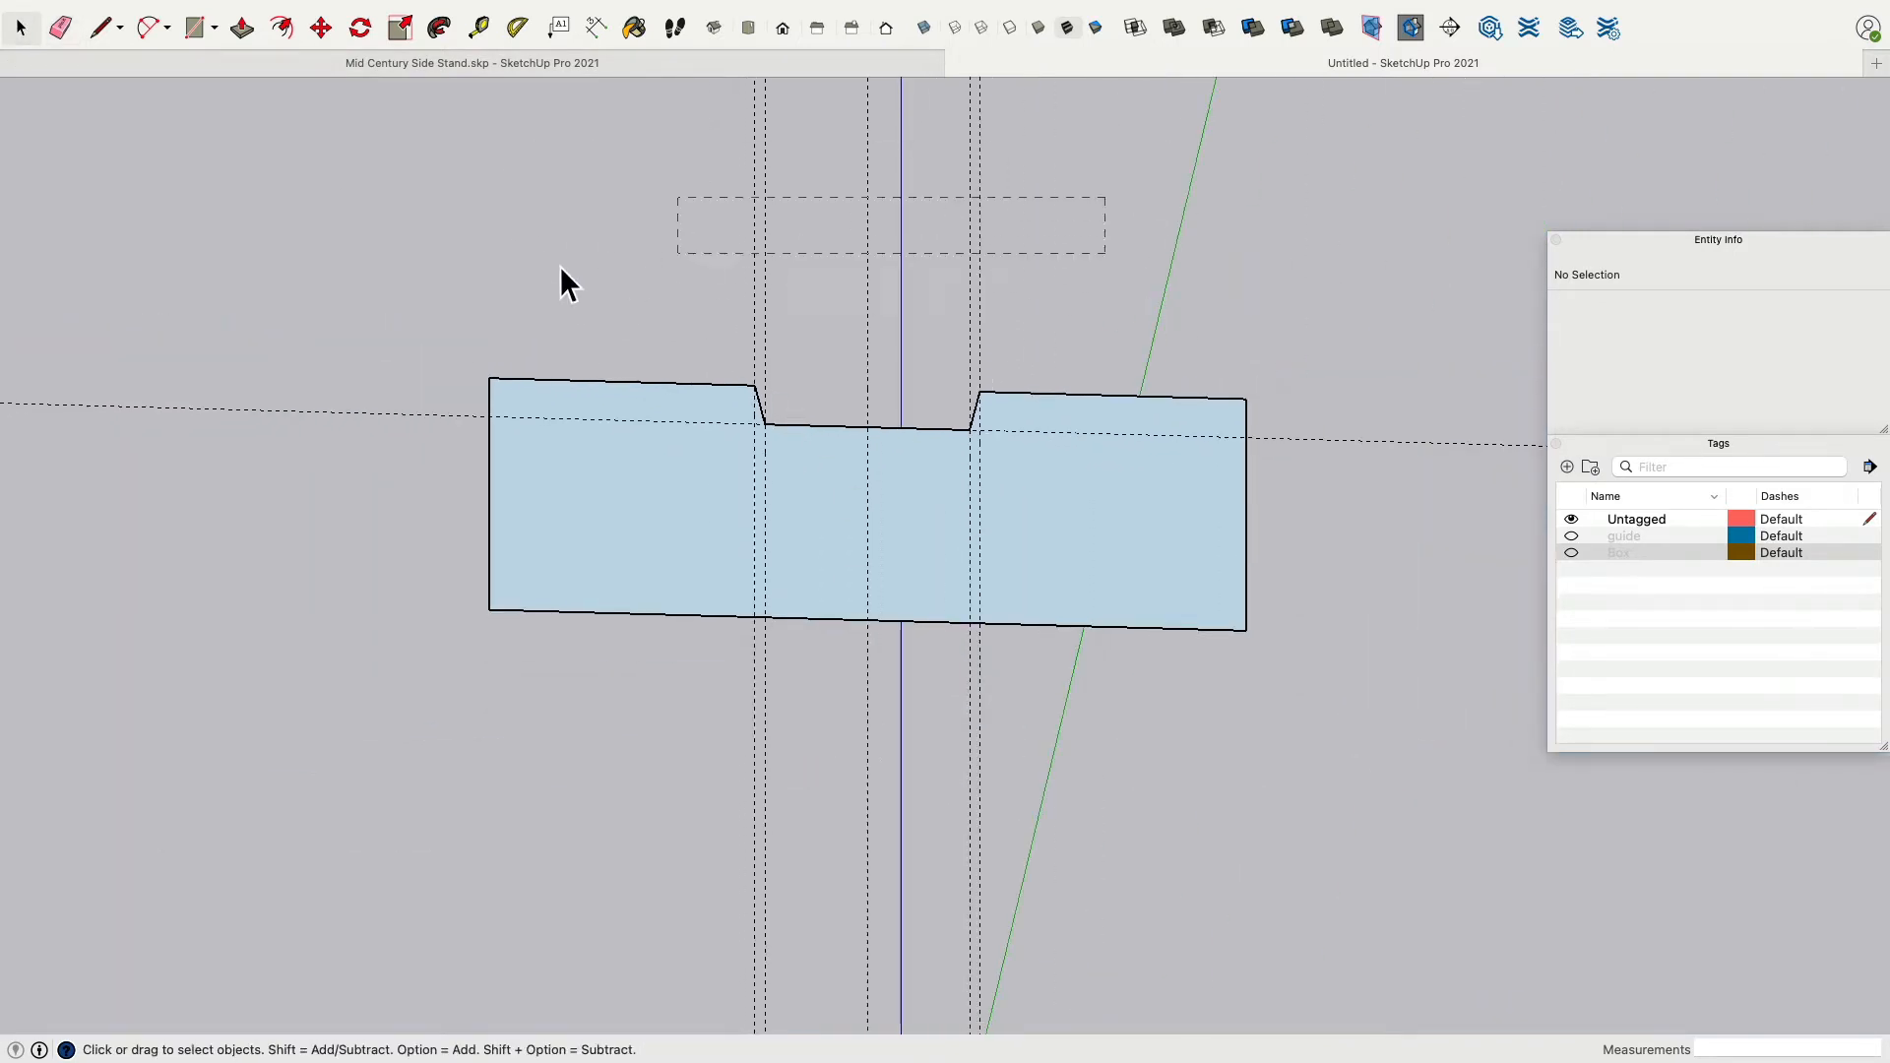
drag(561, 283, 588, 292)
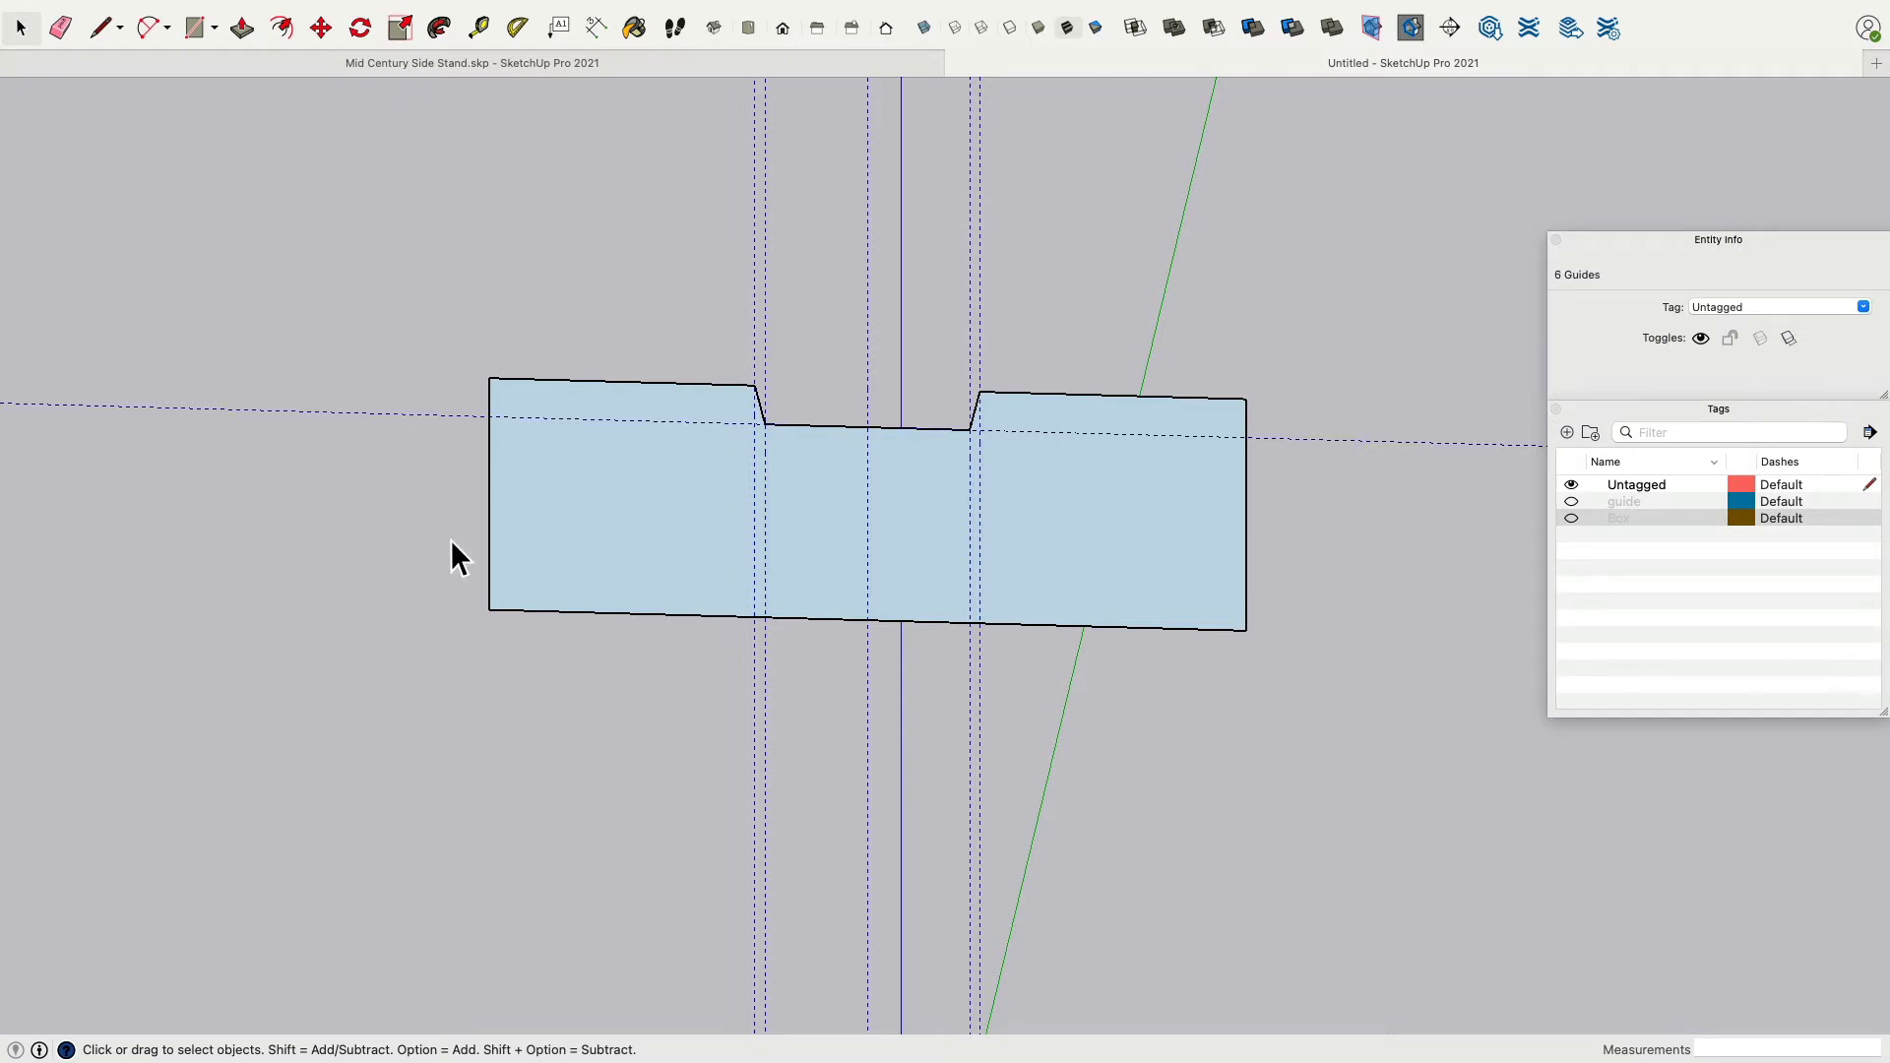
click(1864, 307)
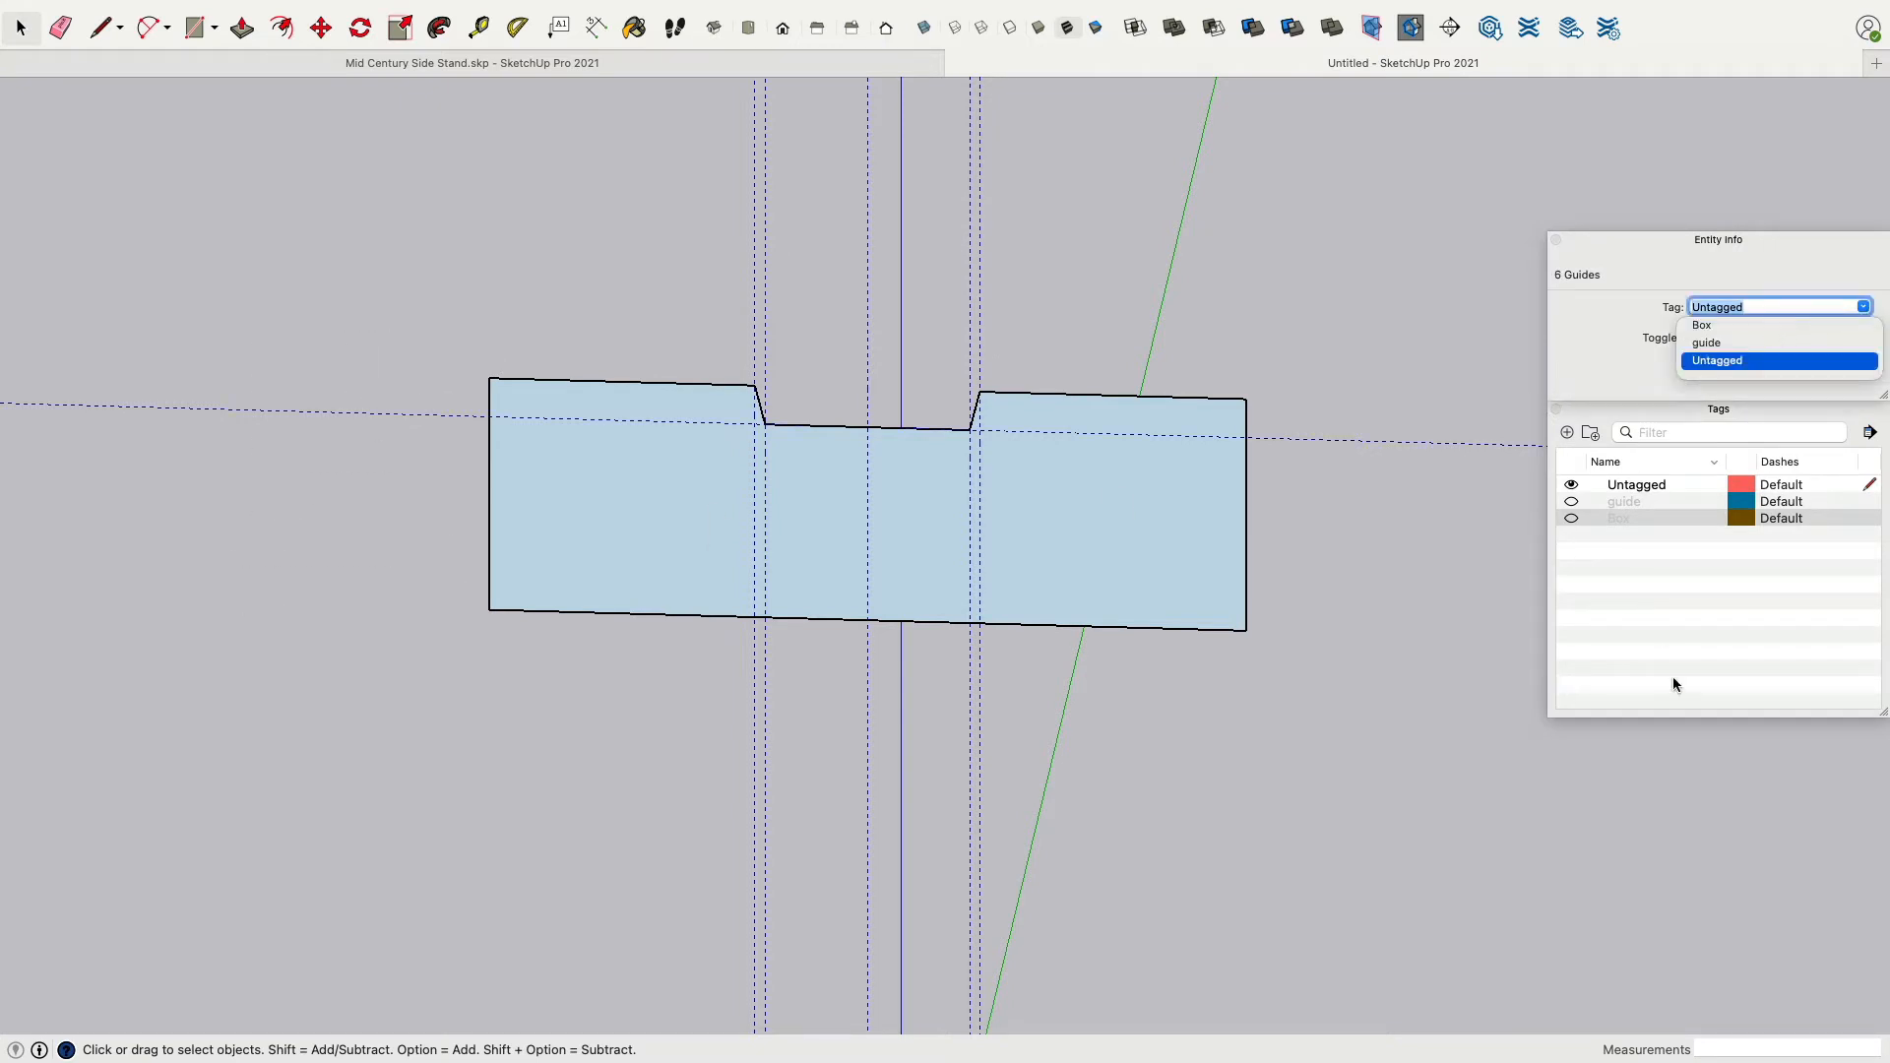
click(1583, 357)
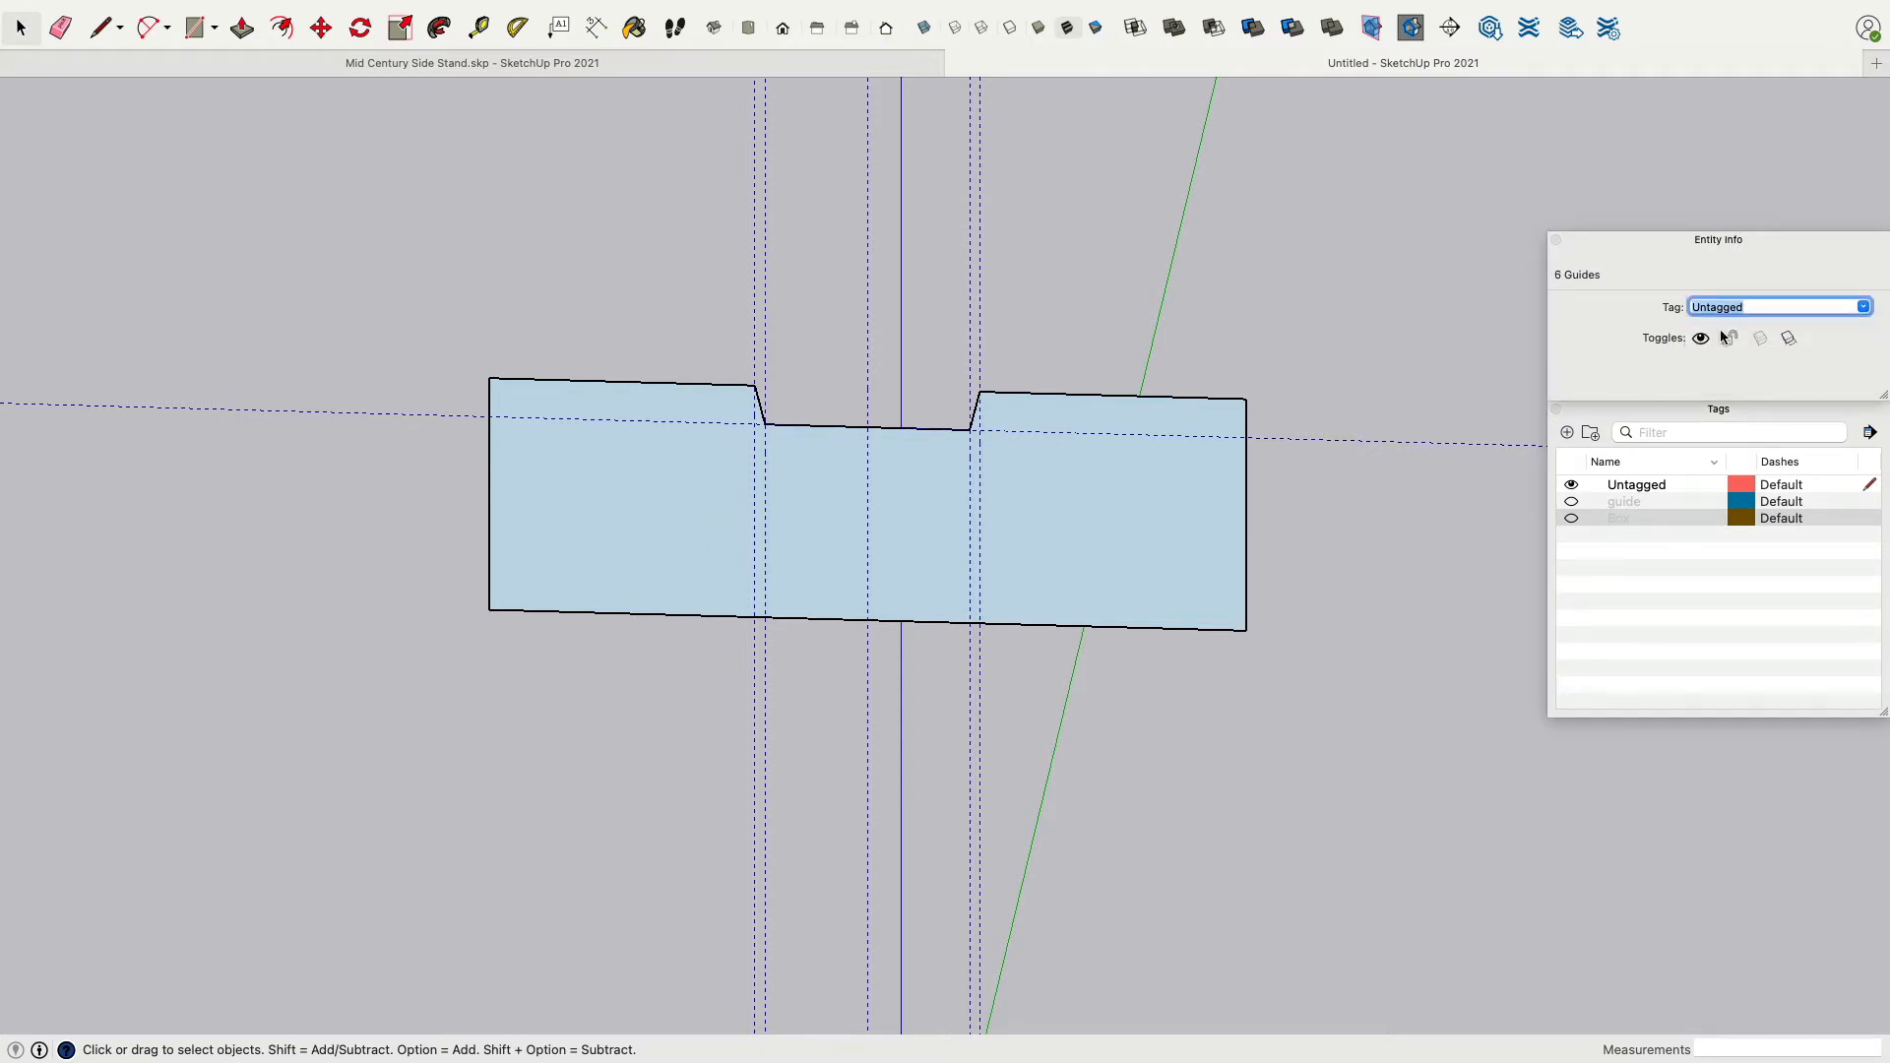
text(Guide Drawer)
key(Return)
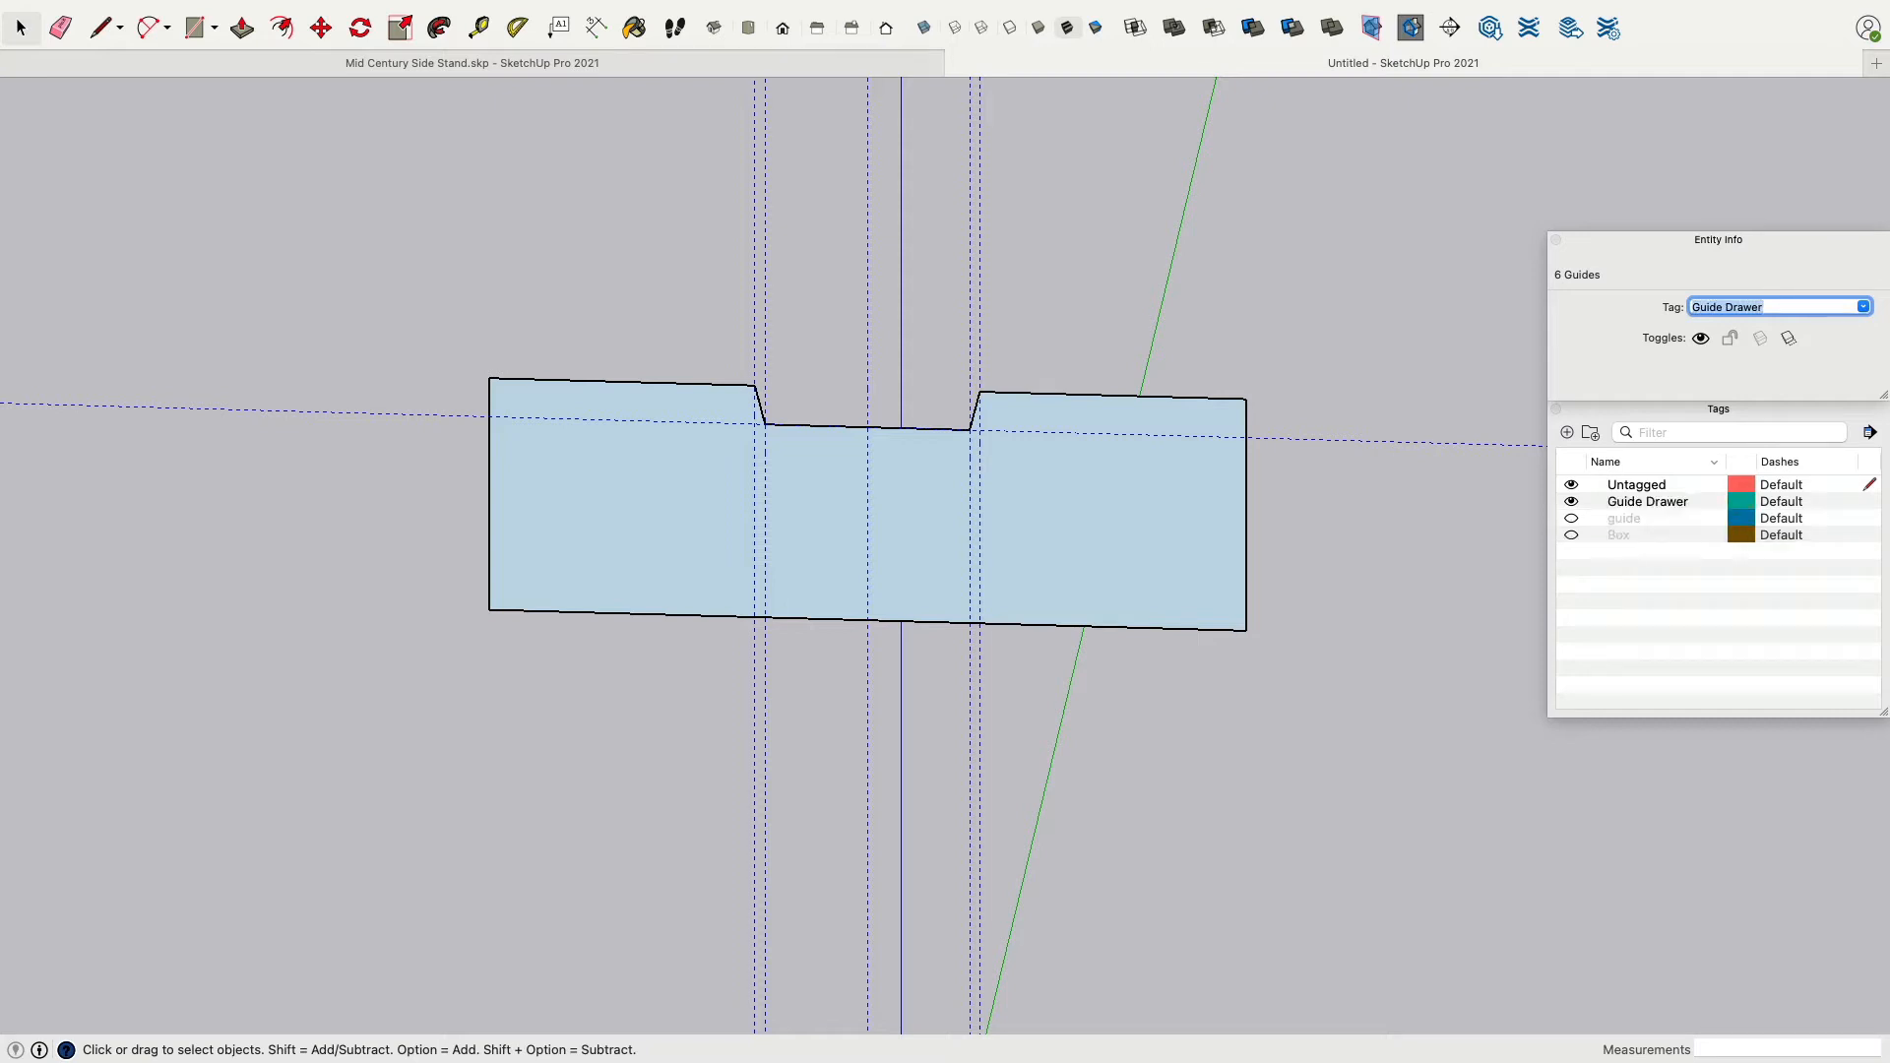
Rename the guide tag to Guide Box.
double_click(1633, 520)
text(G)
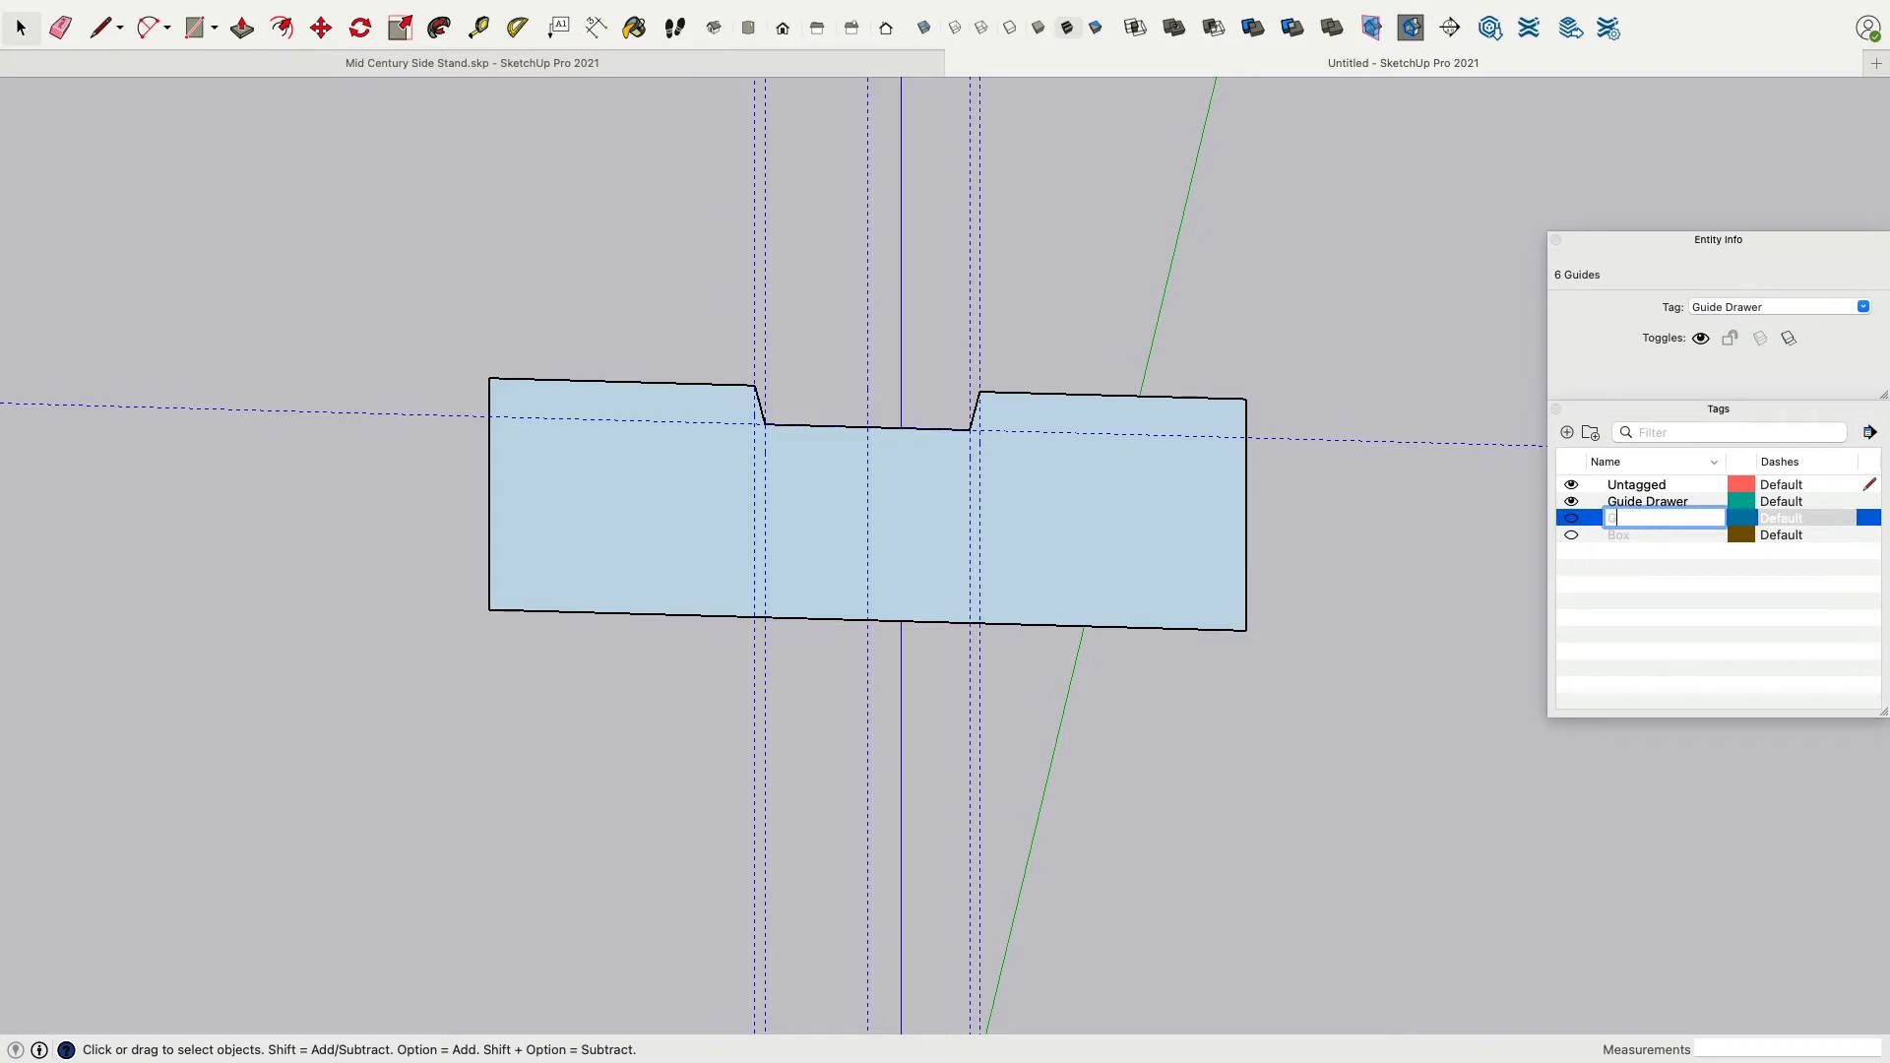
text(uide Box)
key(Return)
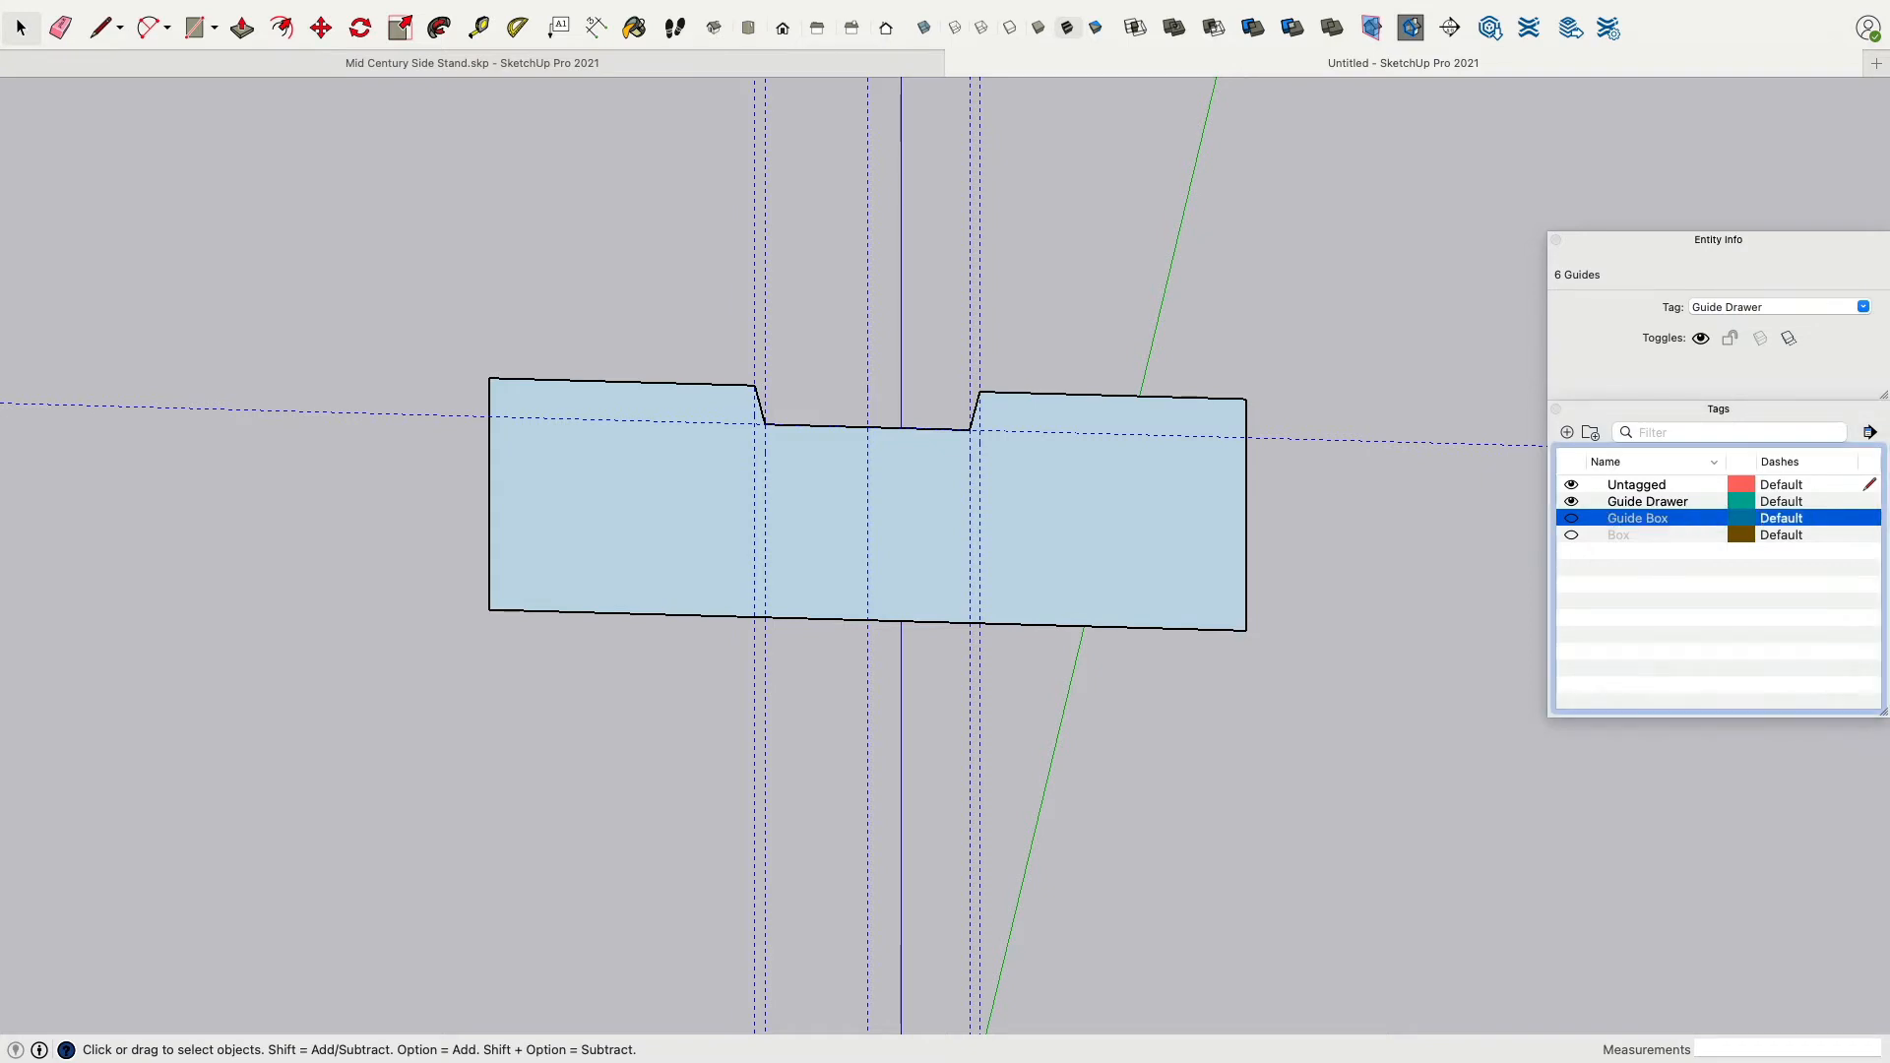
Hide the Guide Box and Guide Drawer tags, leaving only the drawer front face visible.
click(1573, 556)
click(1571, 518)
click(1571, 502)
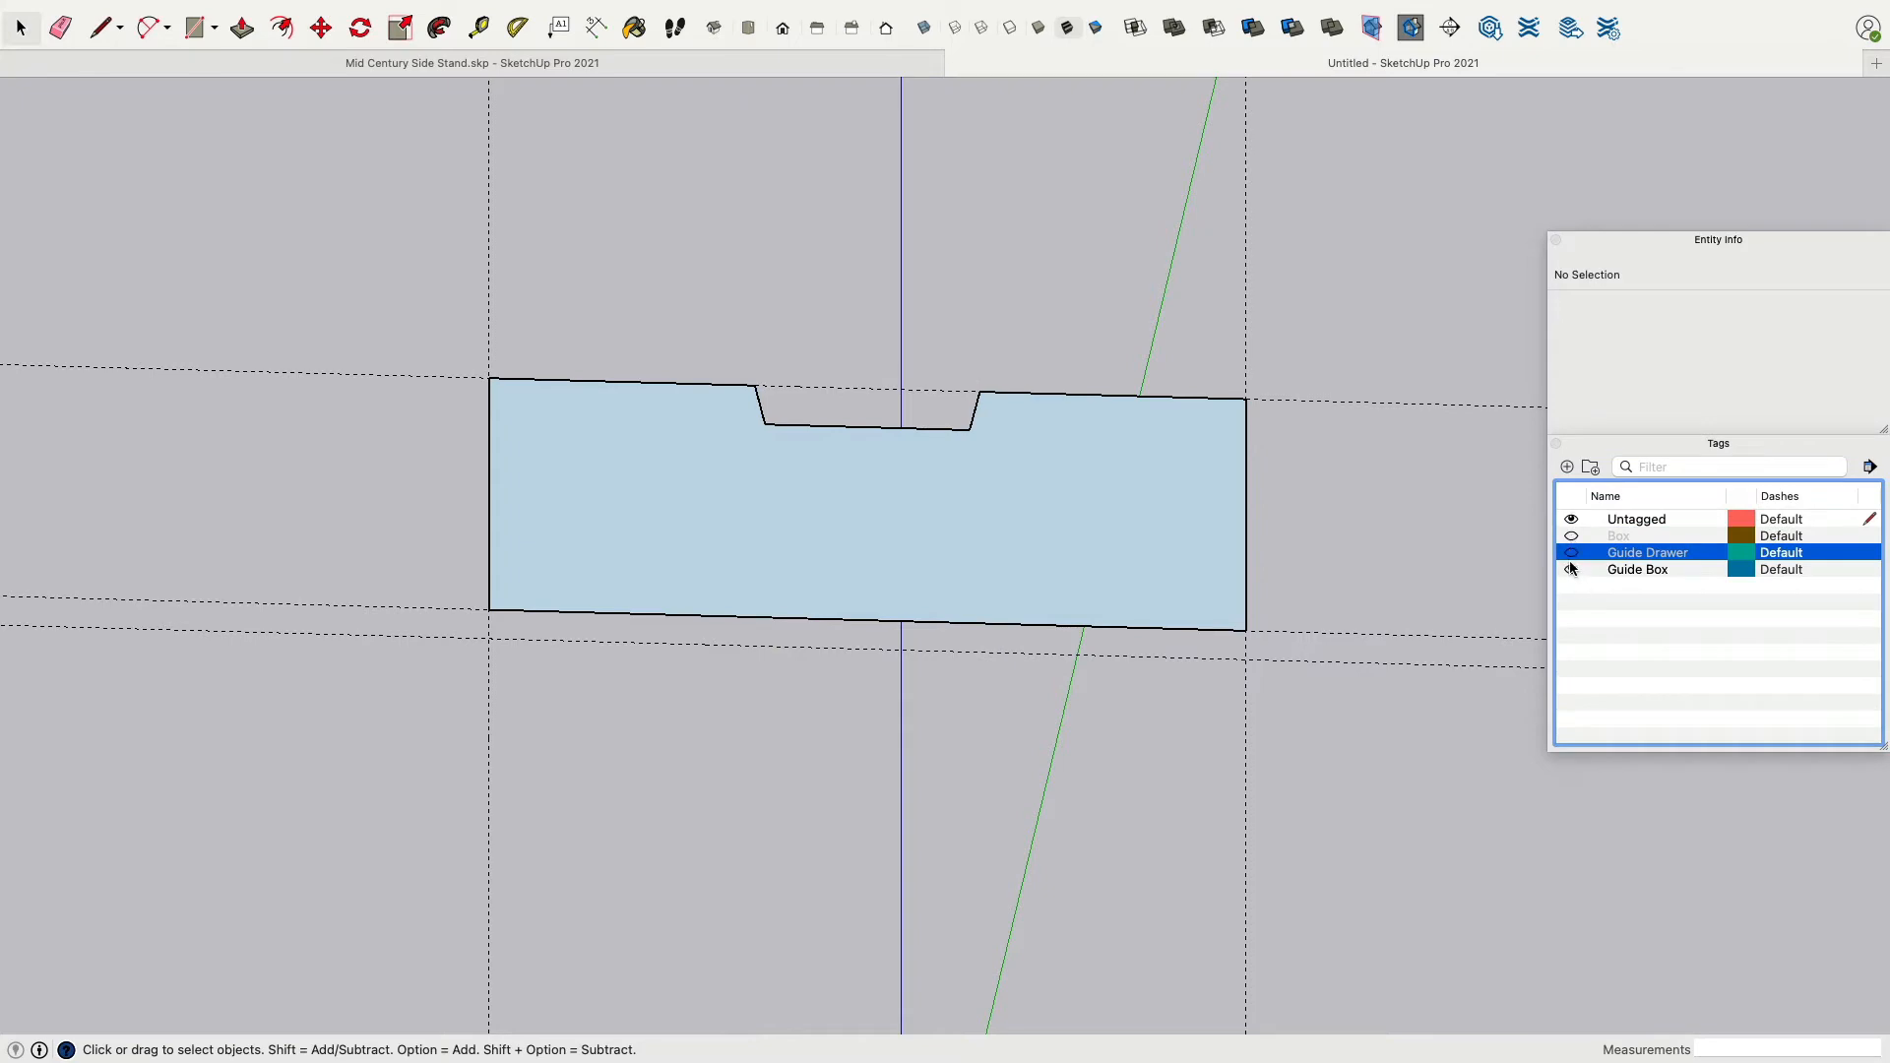
click(1571, 569)
Push/pull the notched drawer front face 15 mm thick.
double_click(1014, 574)
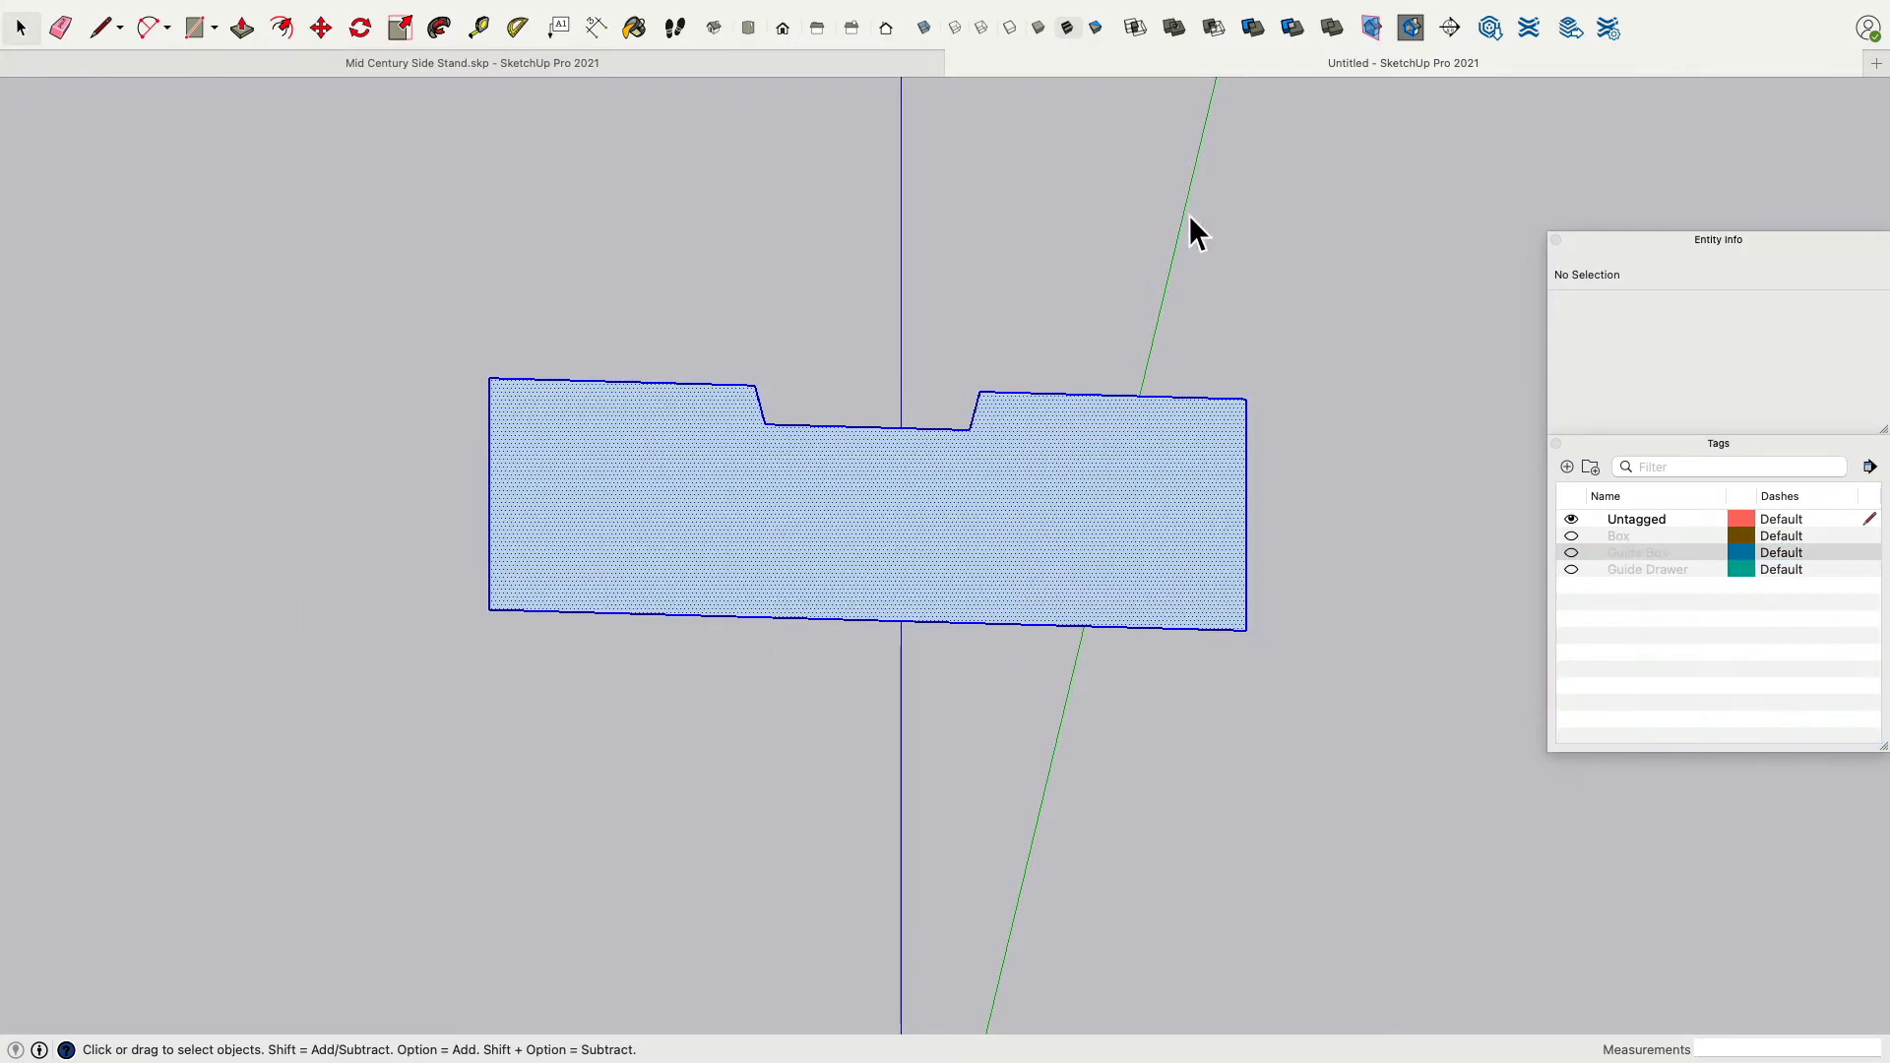
middle_drag(1189, 232, 814, 291)
key(p)
click(846, 549)
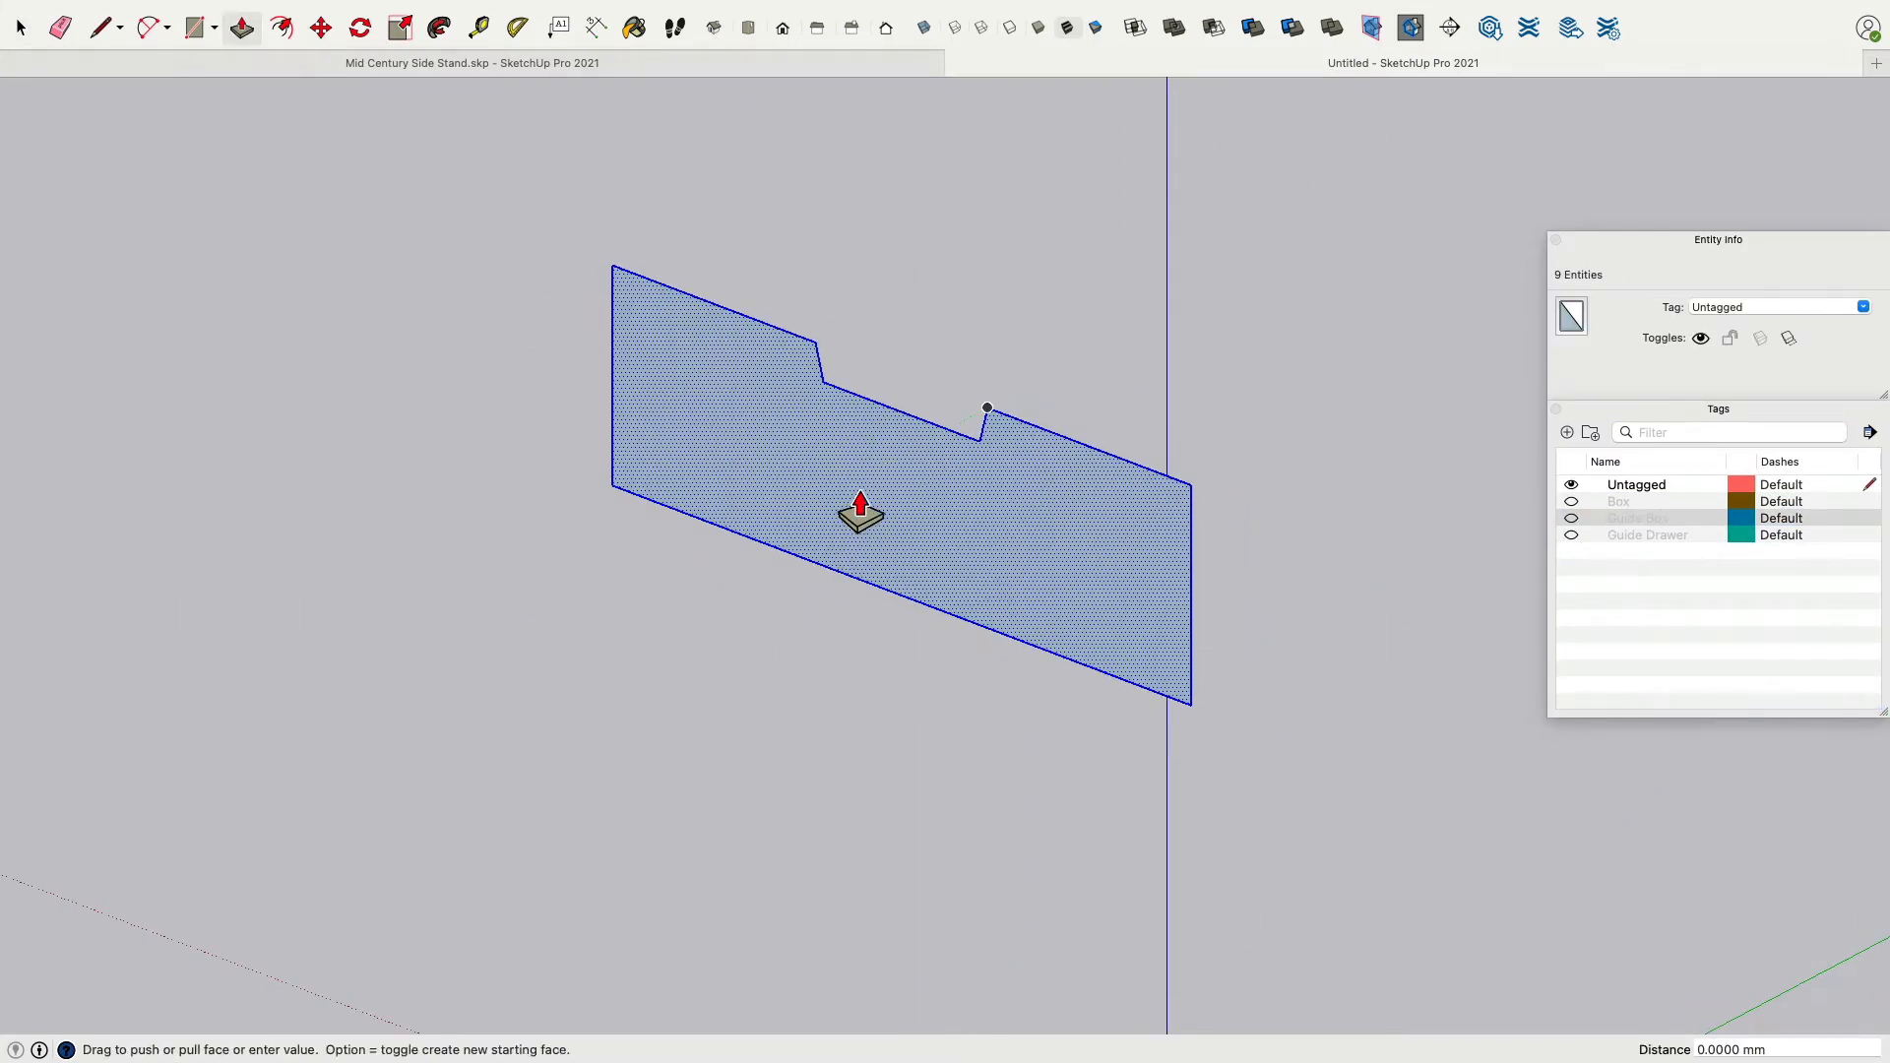
text(15)
key(Return)
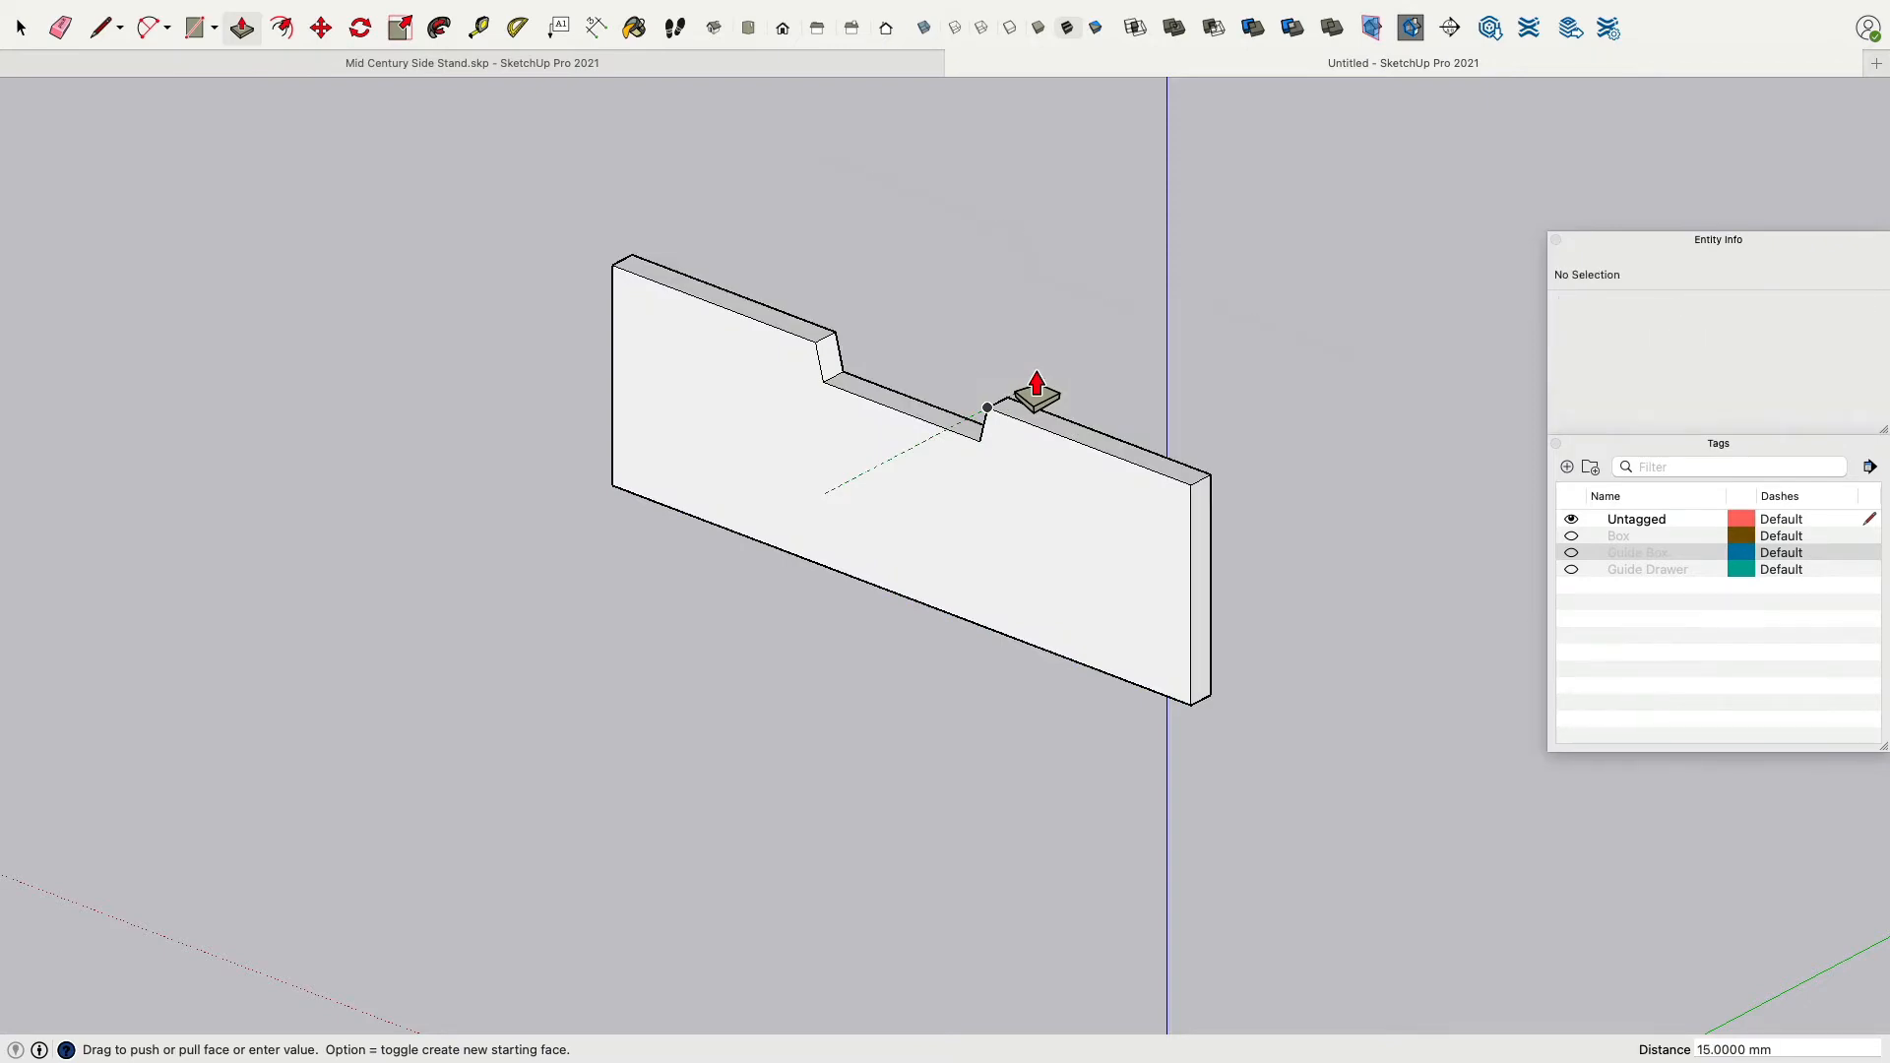
Select all of the drawer front geometry and make it a group.
click(21, 28)
triple_click(760, 433)
right_click(758, 423)
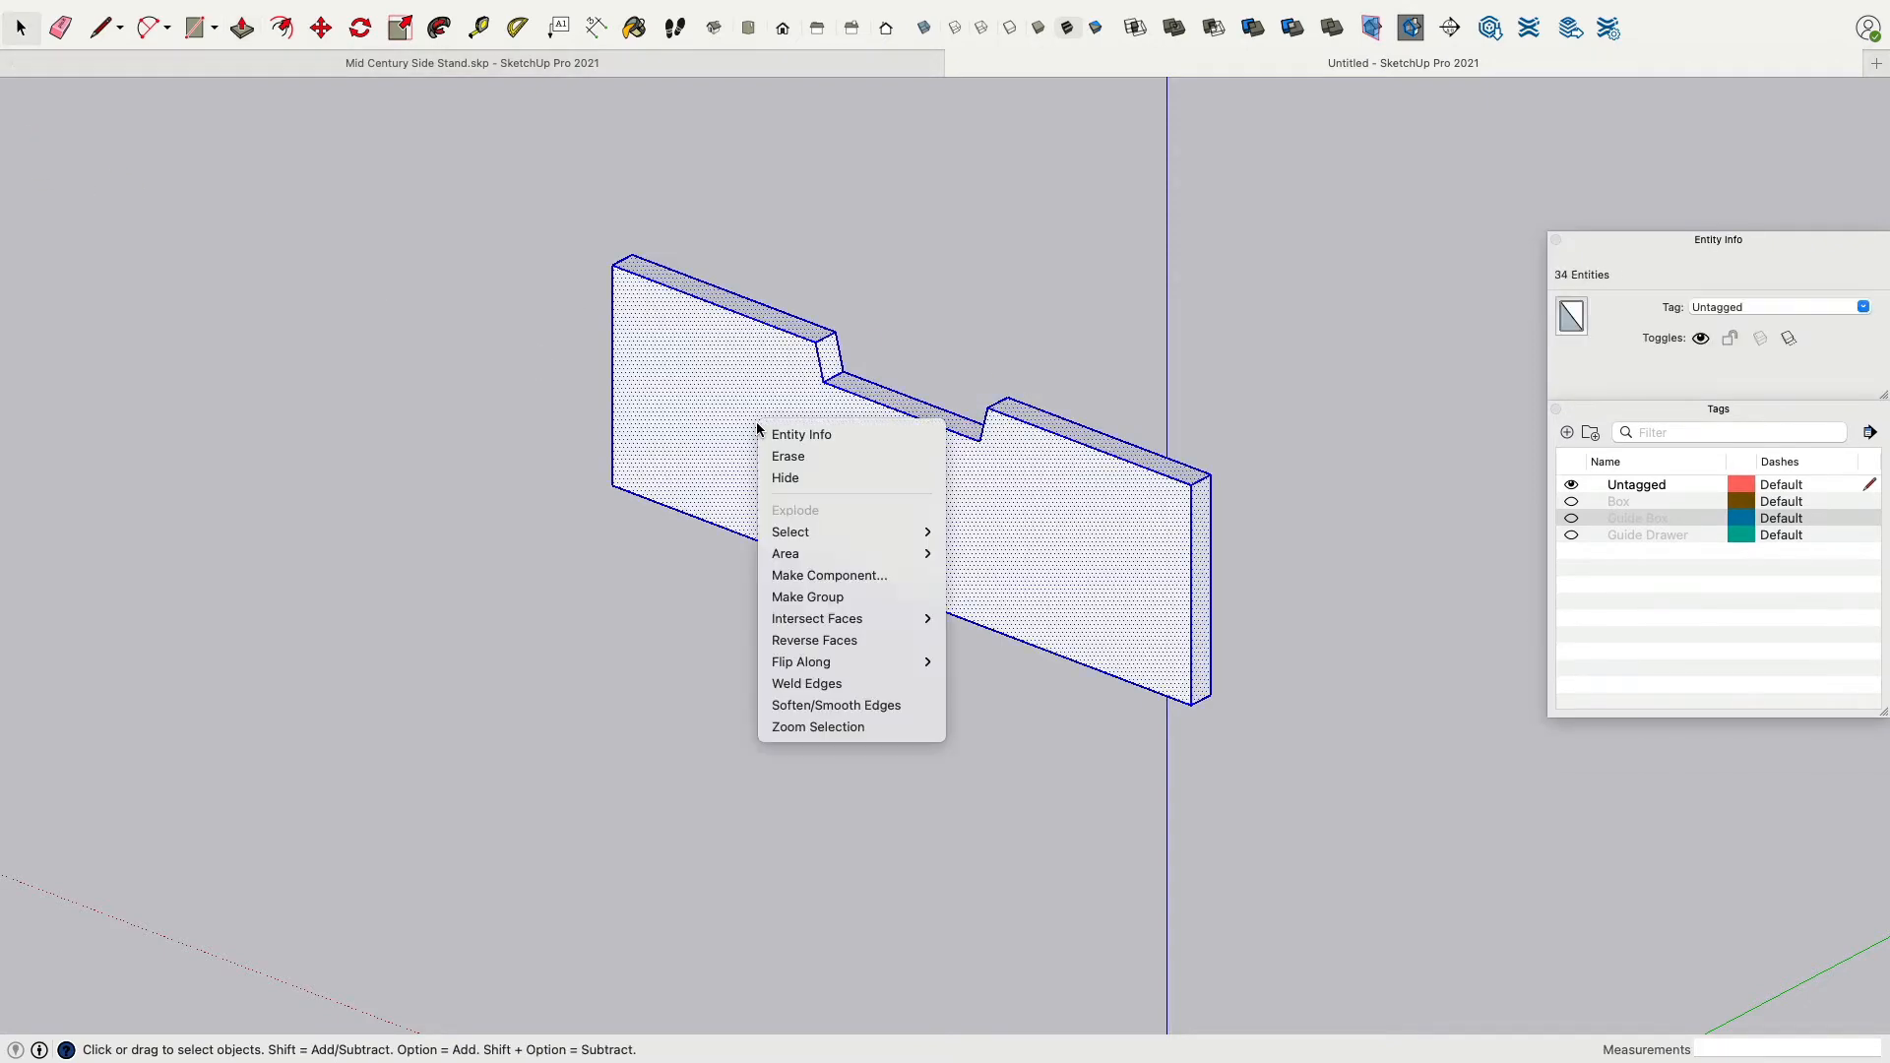
click(855, 596)
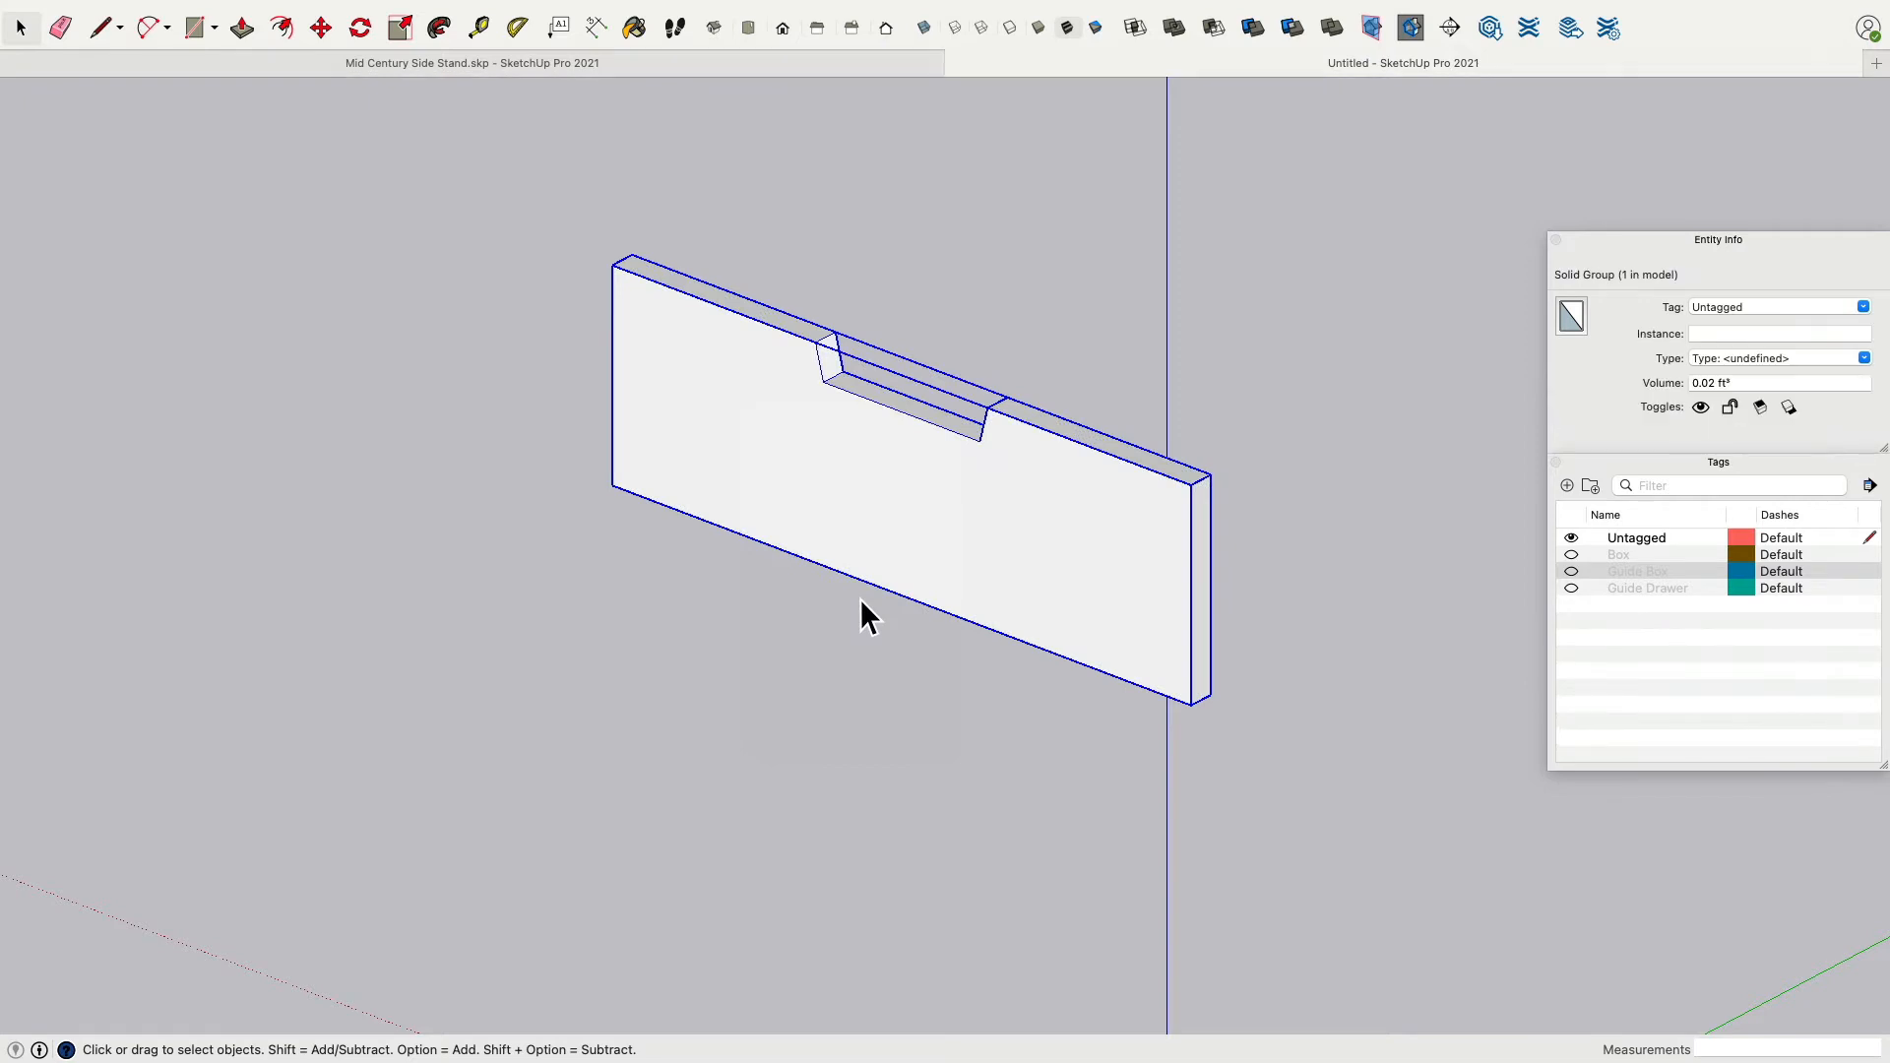
Assign the drawer front group to a new tag named Drawer Face.
click(1784, 309)
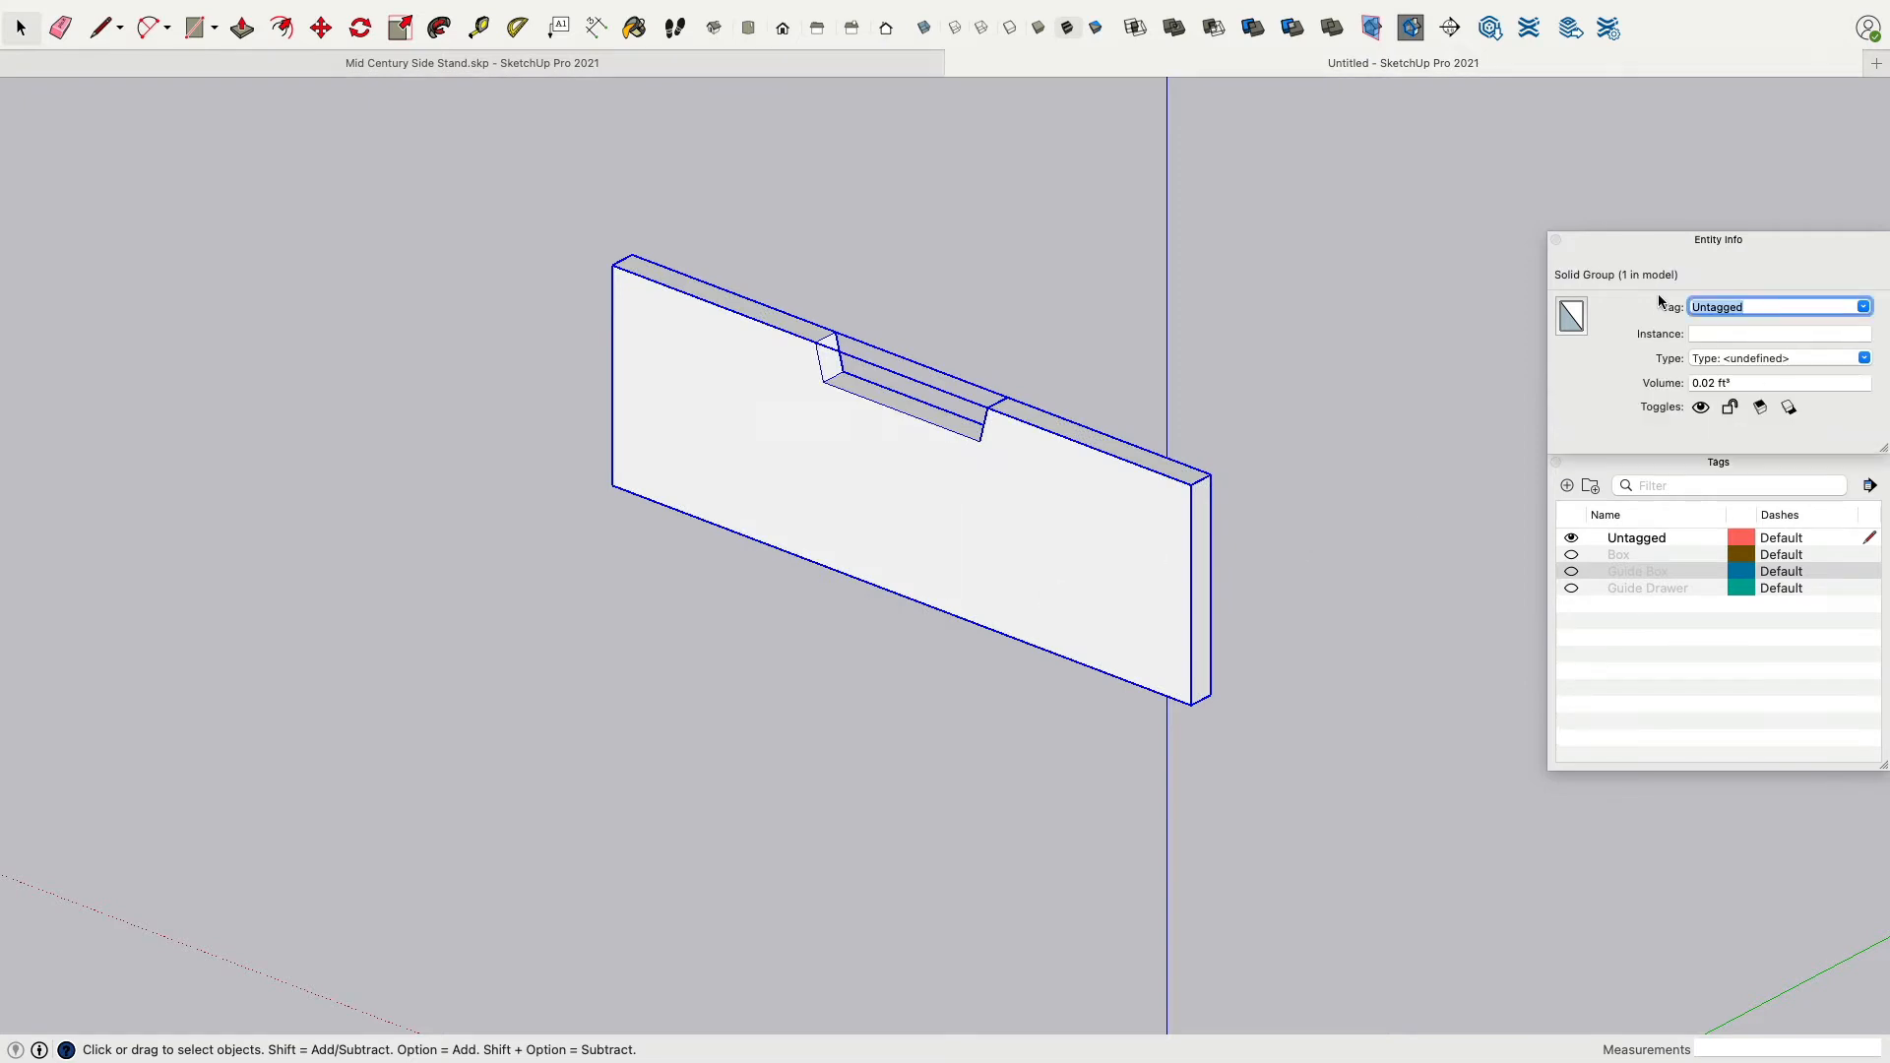
text(Drawer Face)
key(Return)
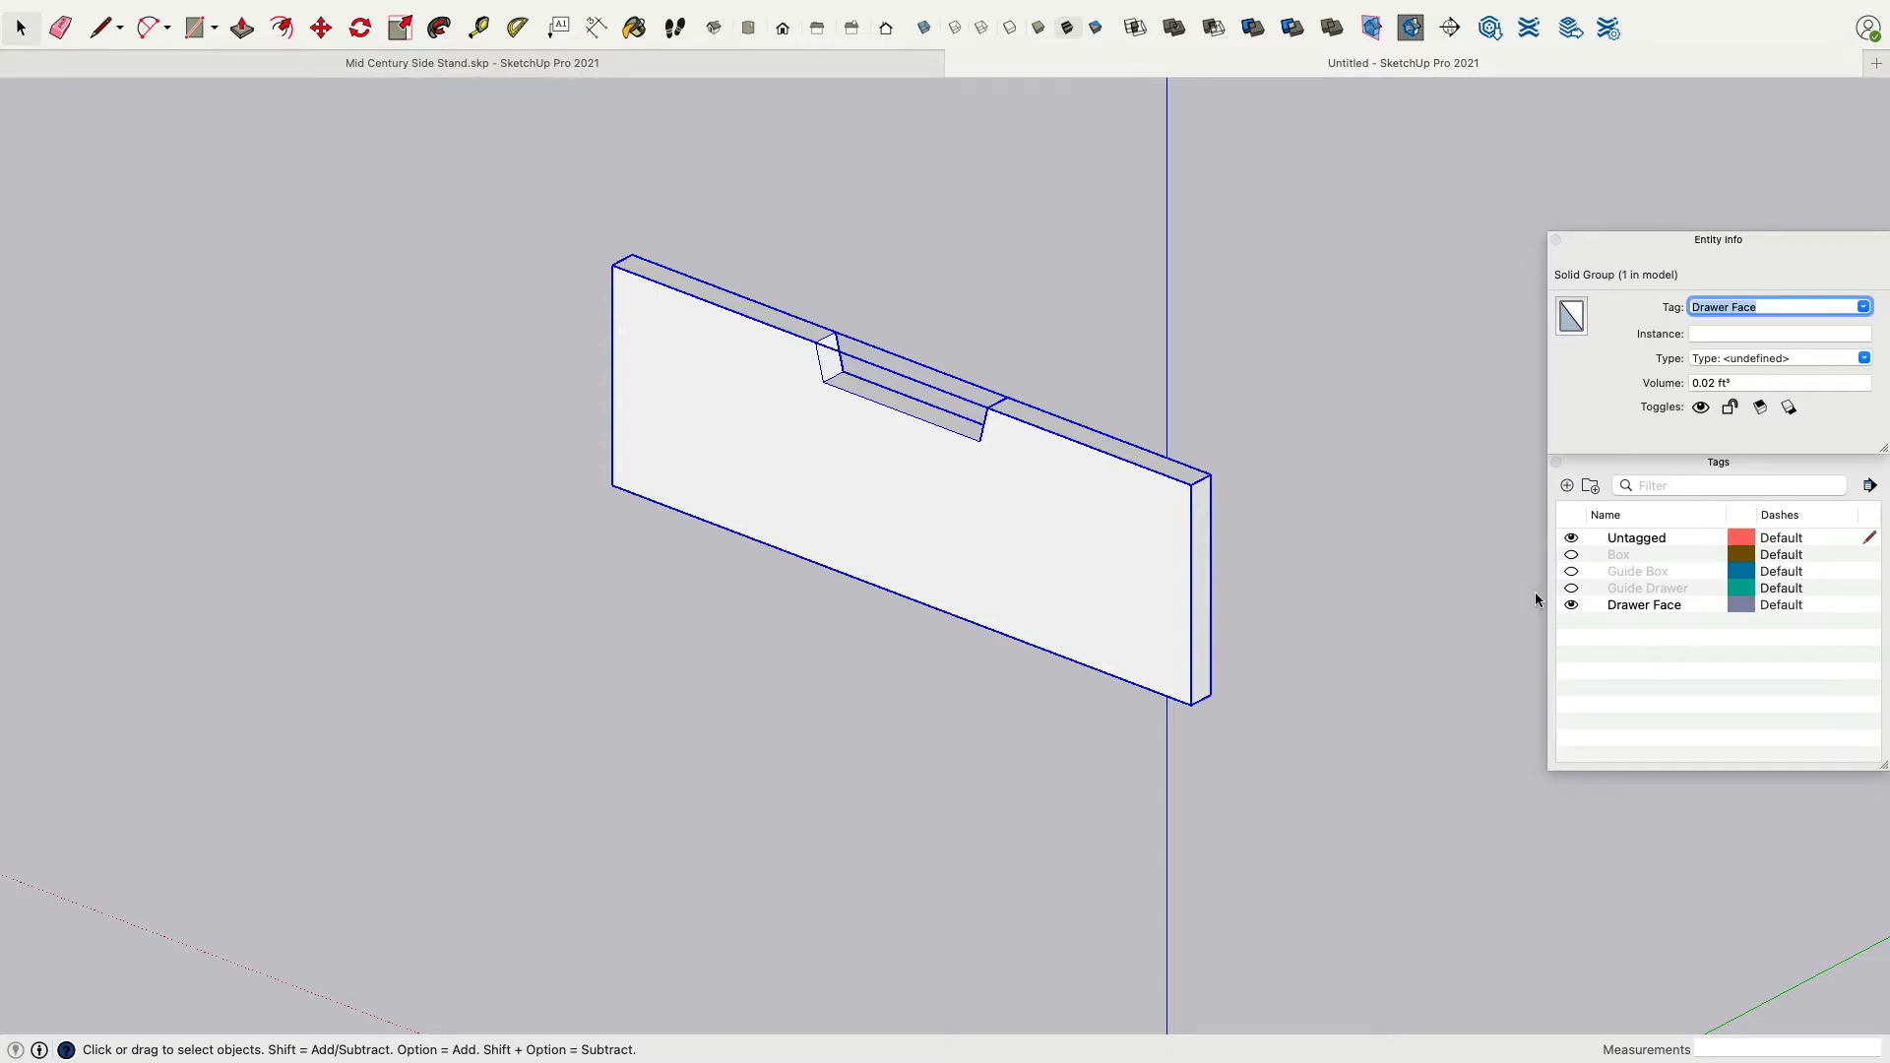
Set tag visibility so Box and Drawer Face are shown and both guide tags are hidden.
click(1571, 604)
click(1571, 585)
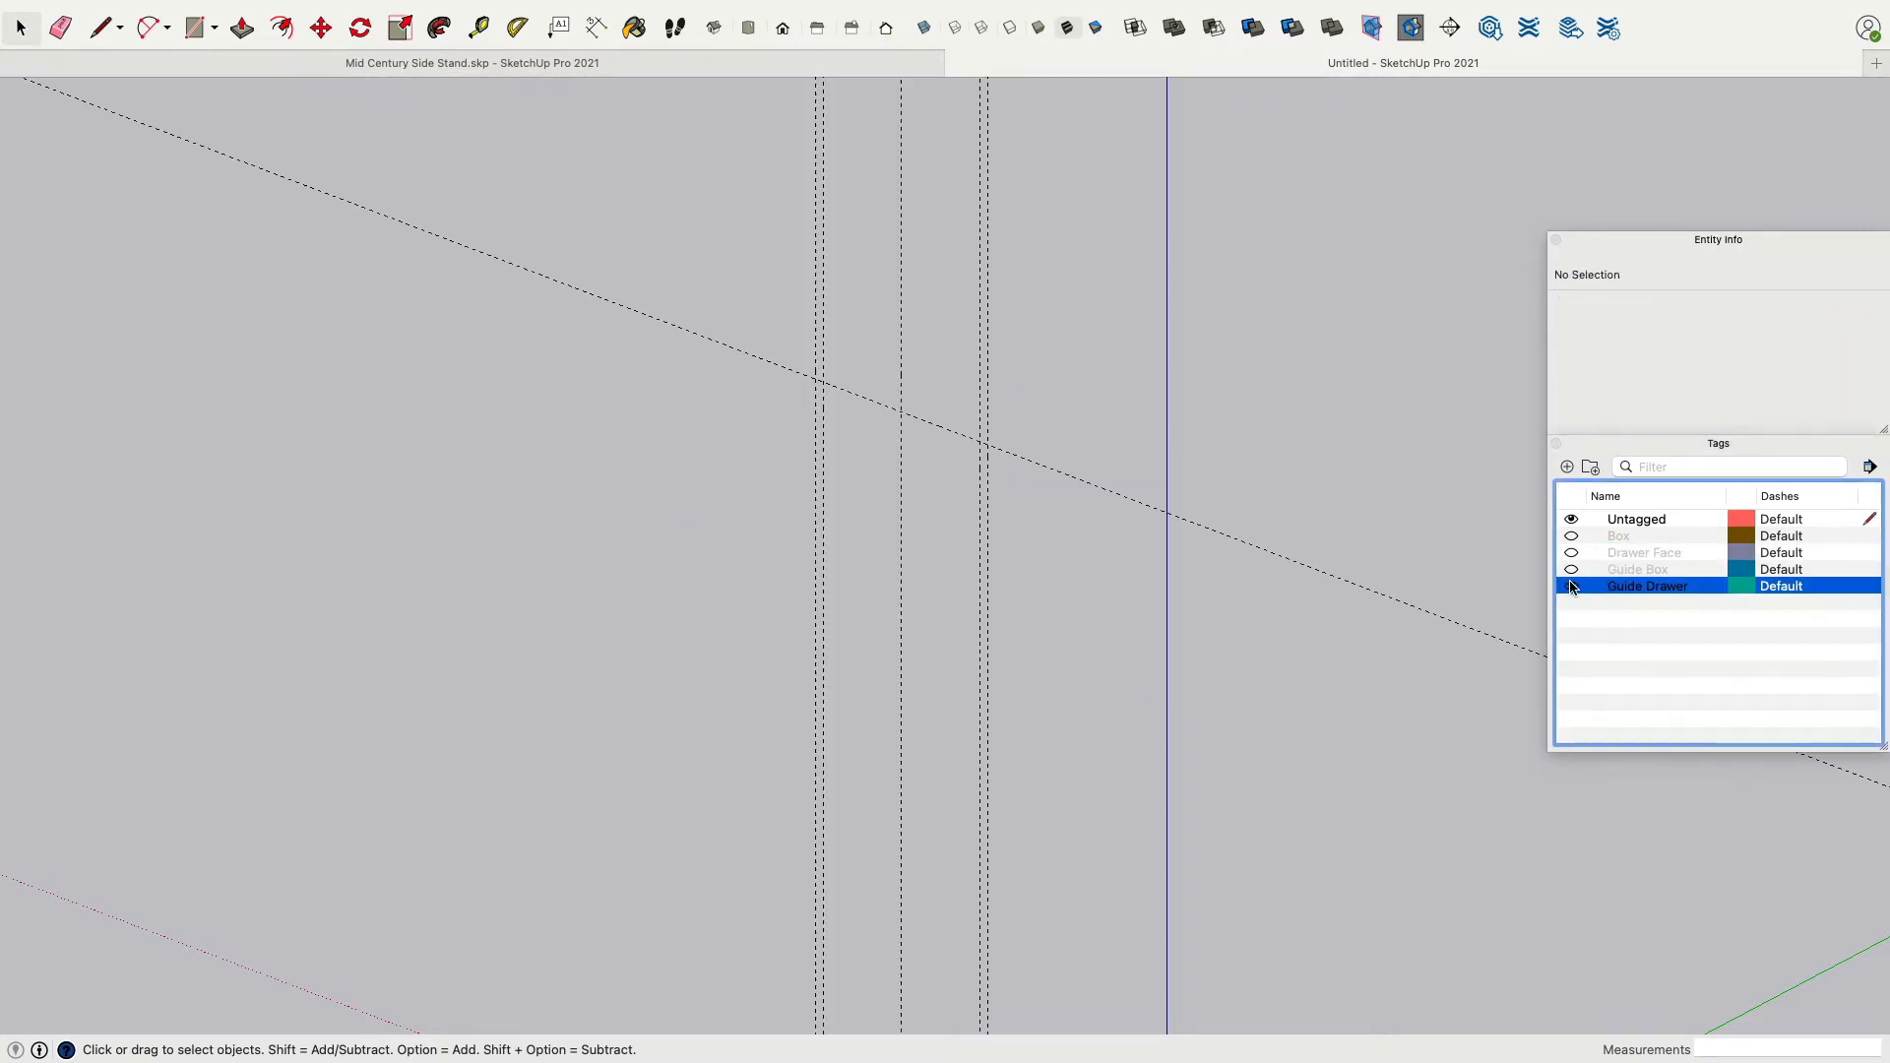
click(1571, 586)
click(1572, 537)
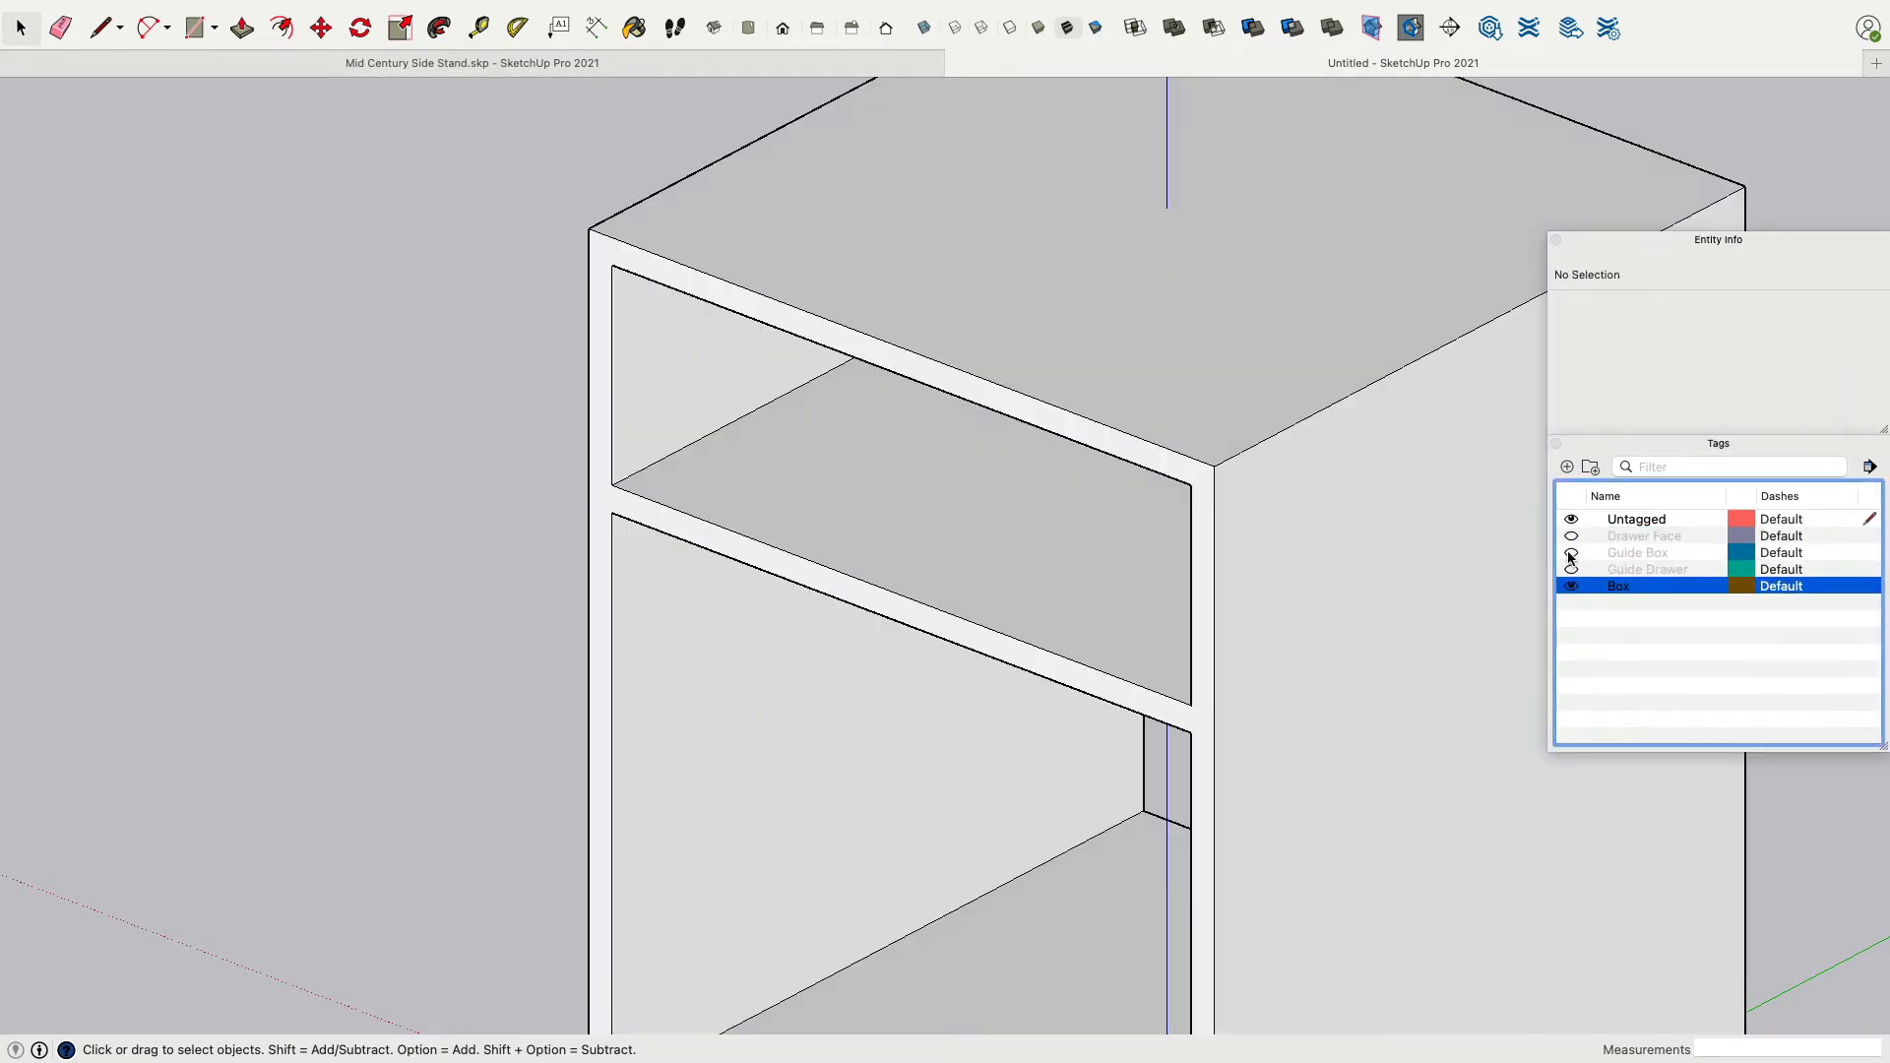
click(1571, 553)
click(1571, 586)
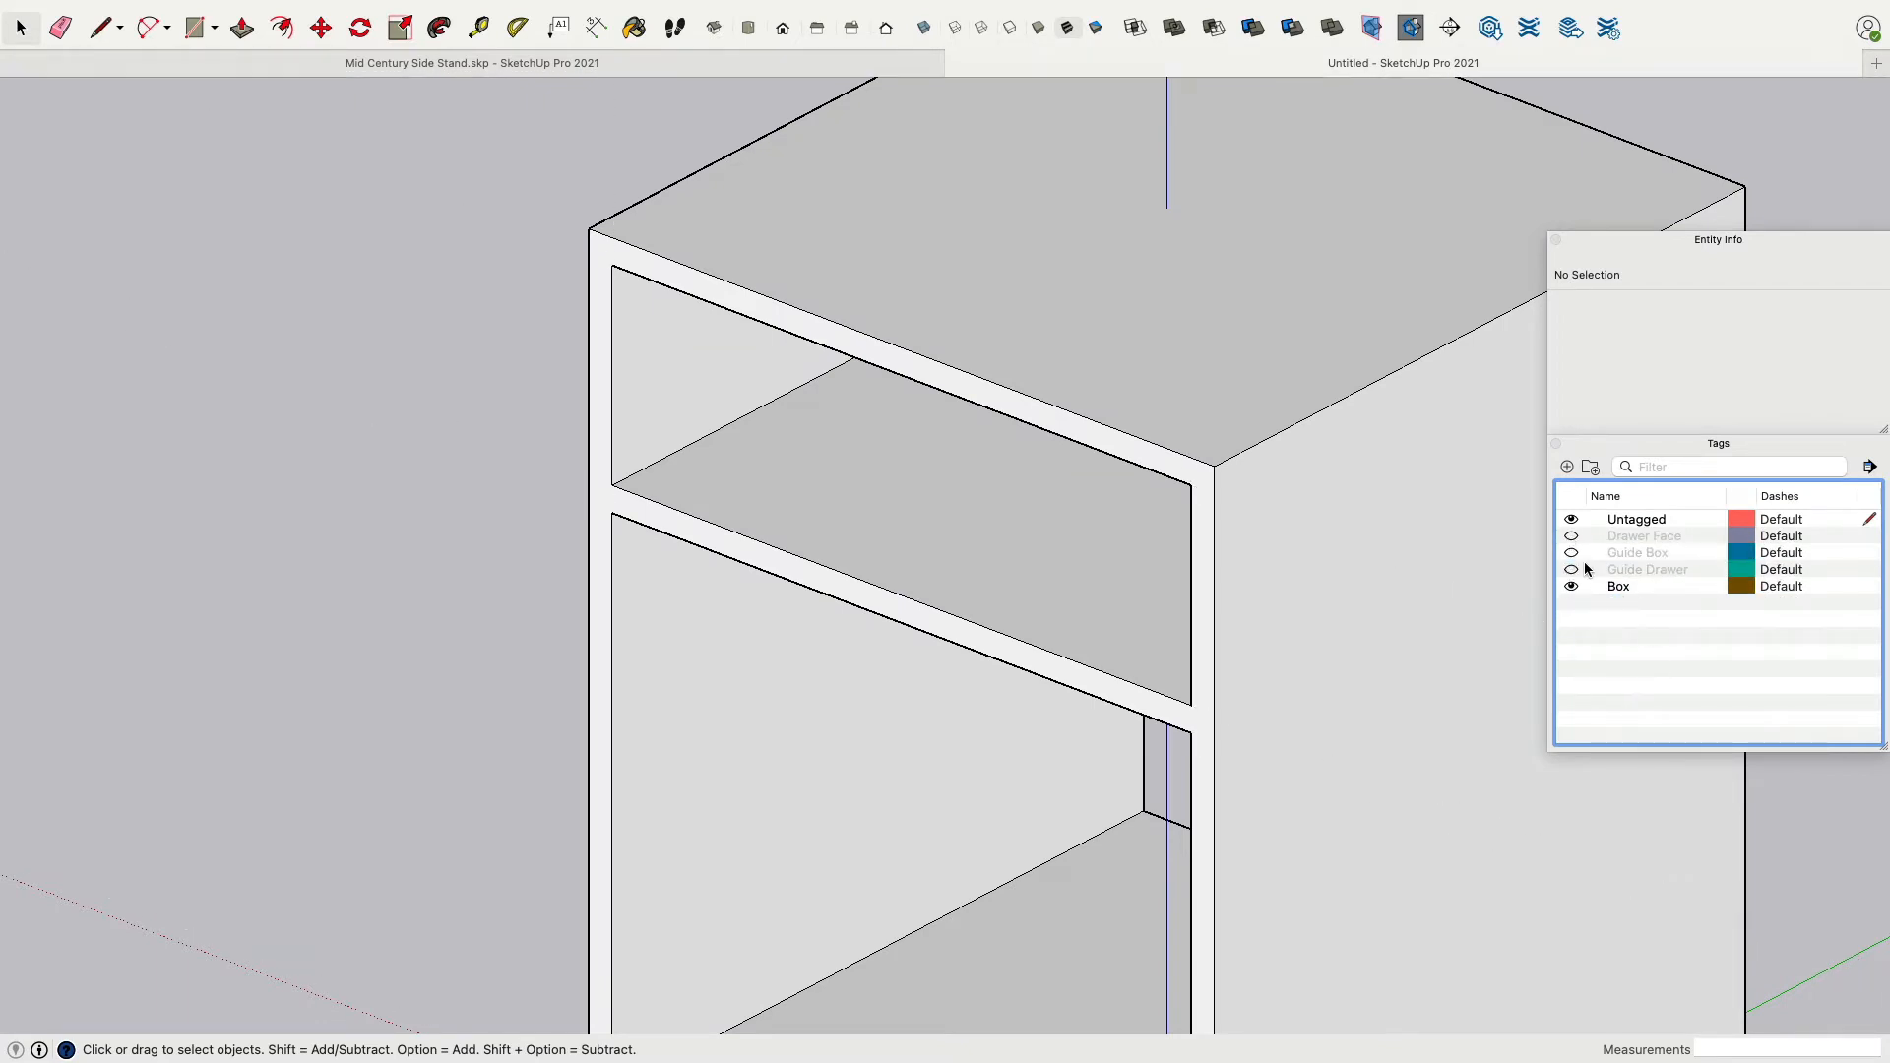
click(1571, 537)
scroll(592, 633, up, 5)
scroll(590, 633, down, 10)
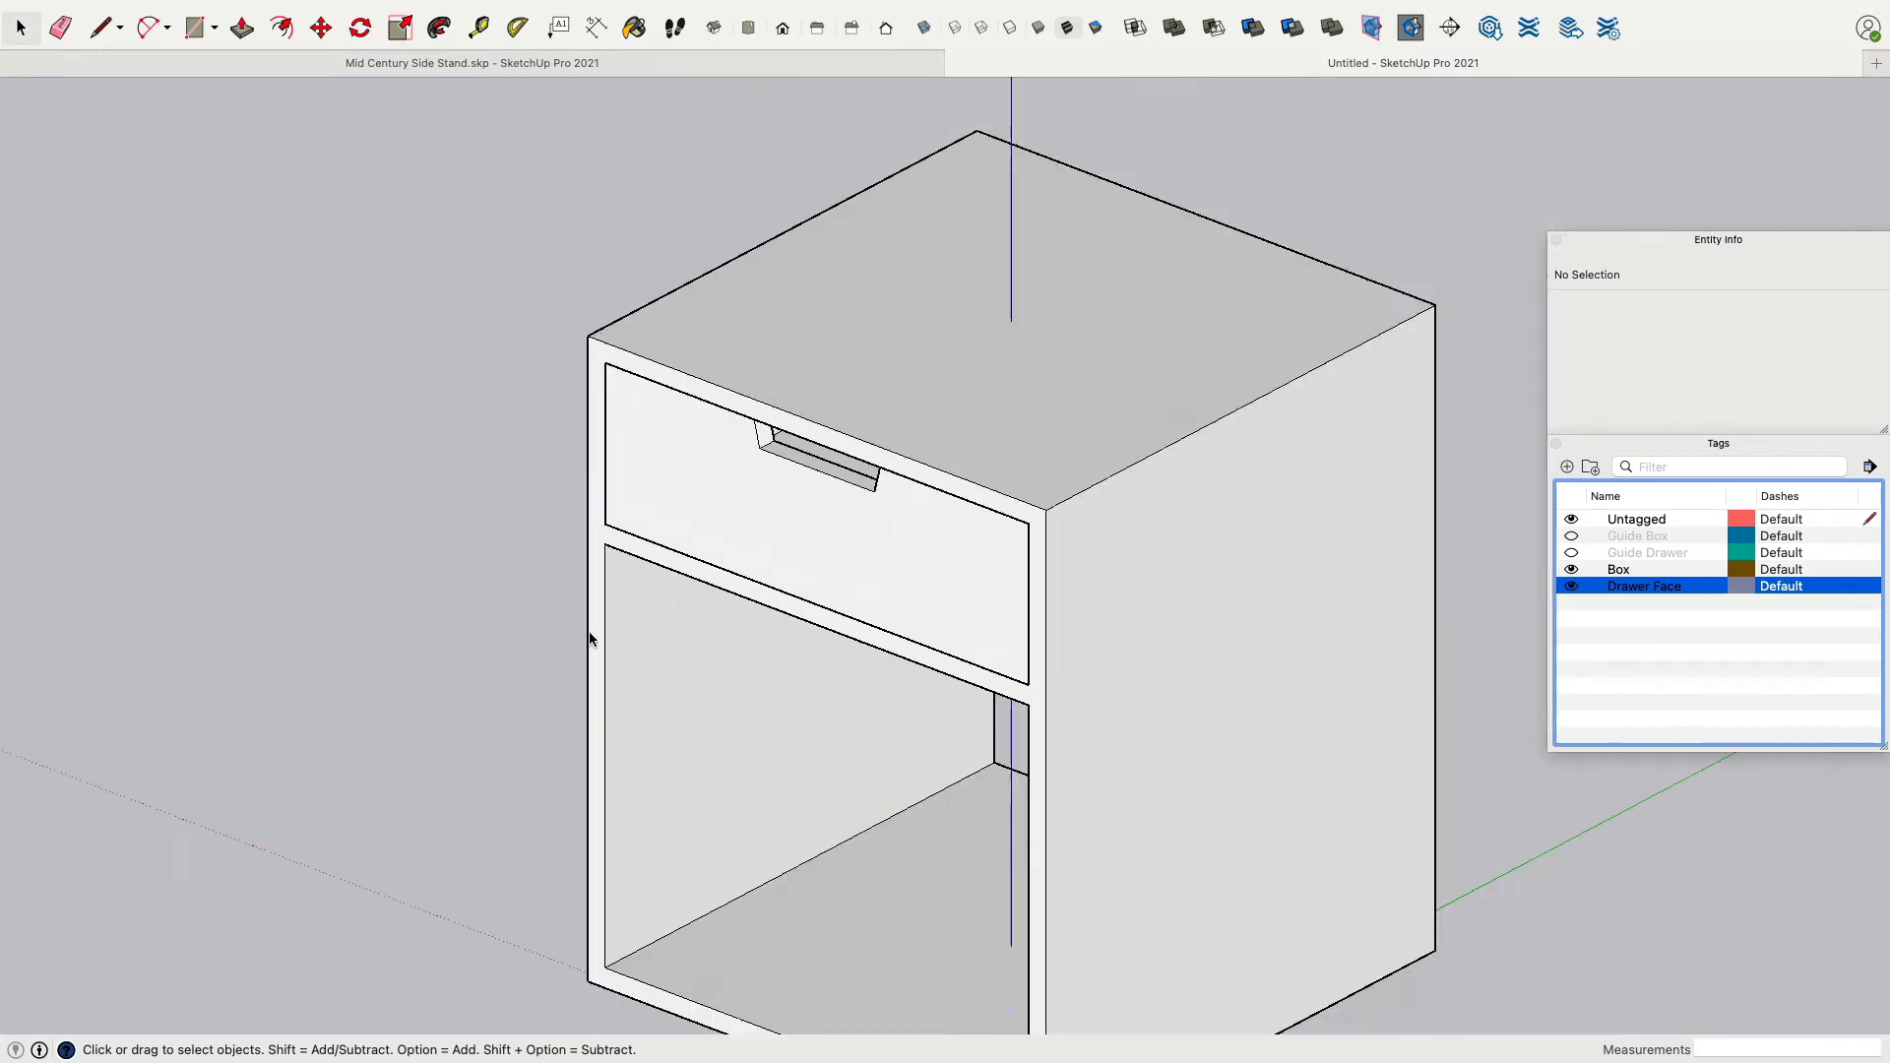
middle_drag(589, 633, 624, 407)
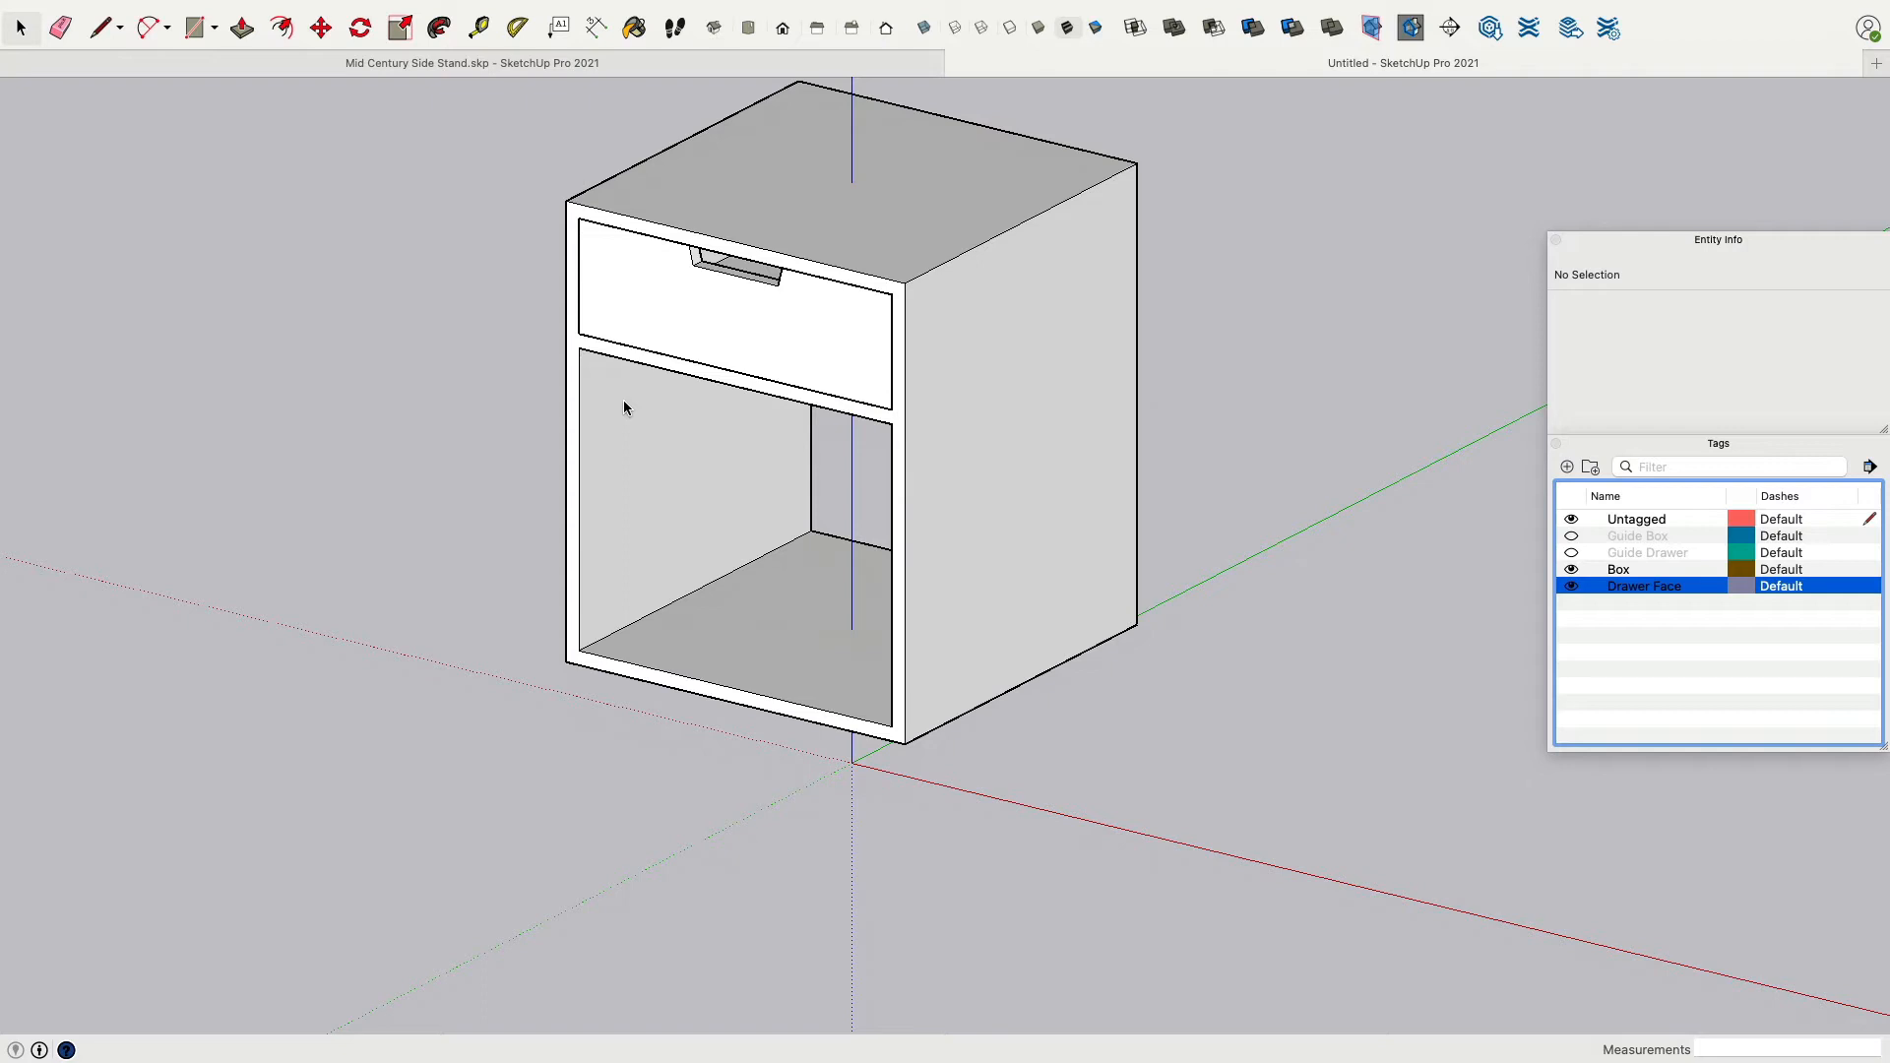
middle_drag(1053, 677, 1321, 407)
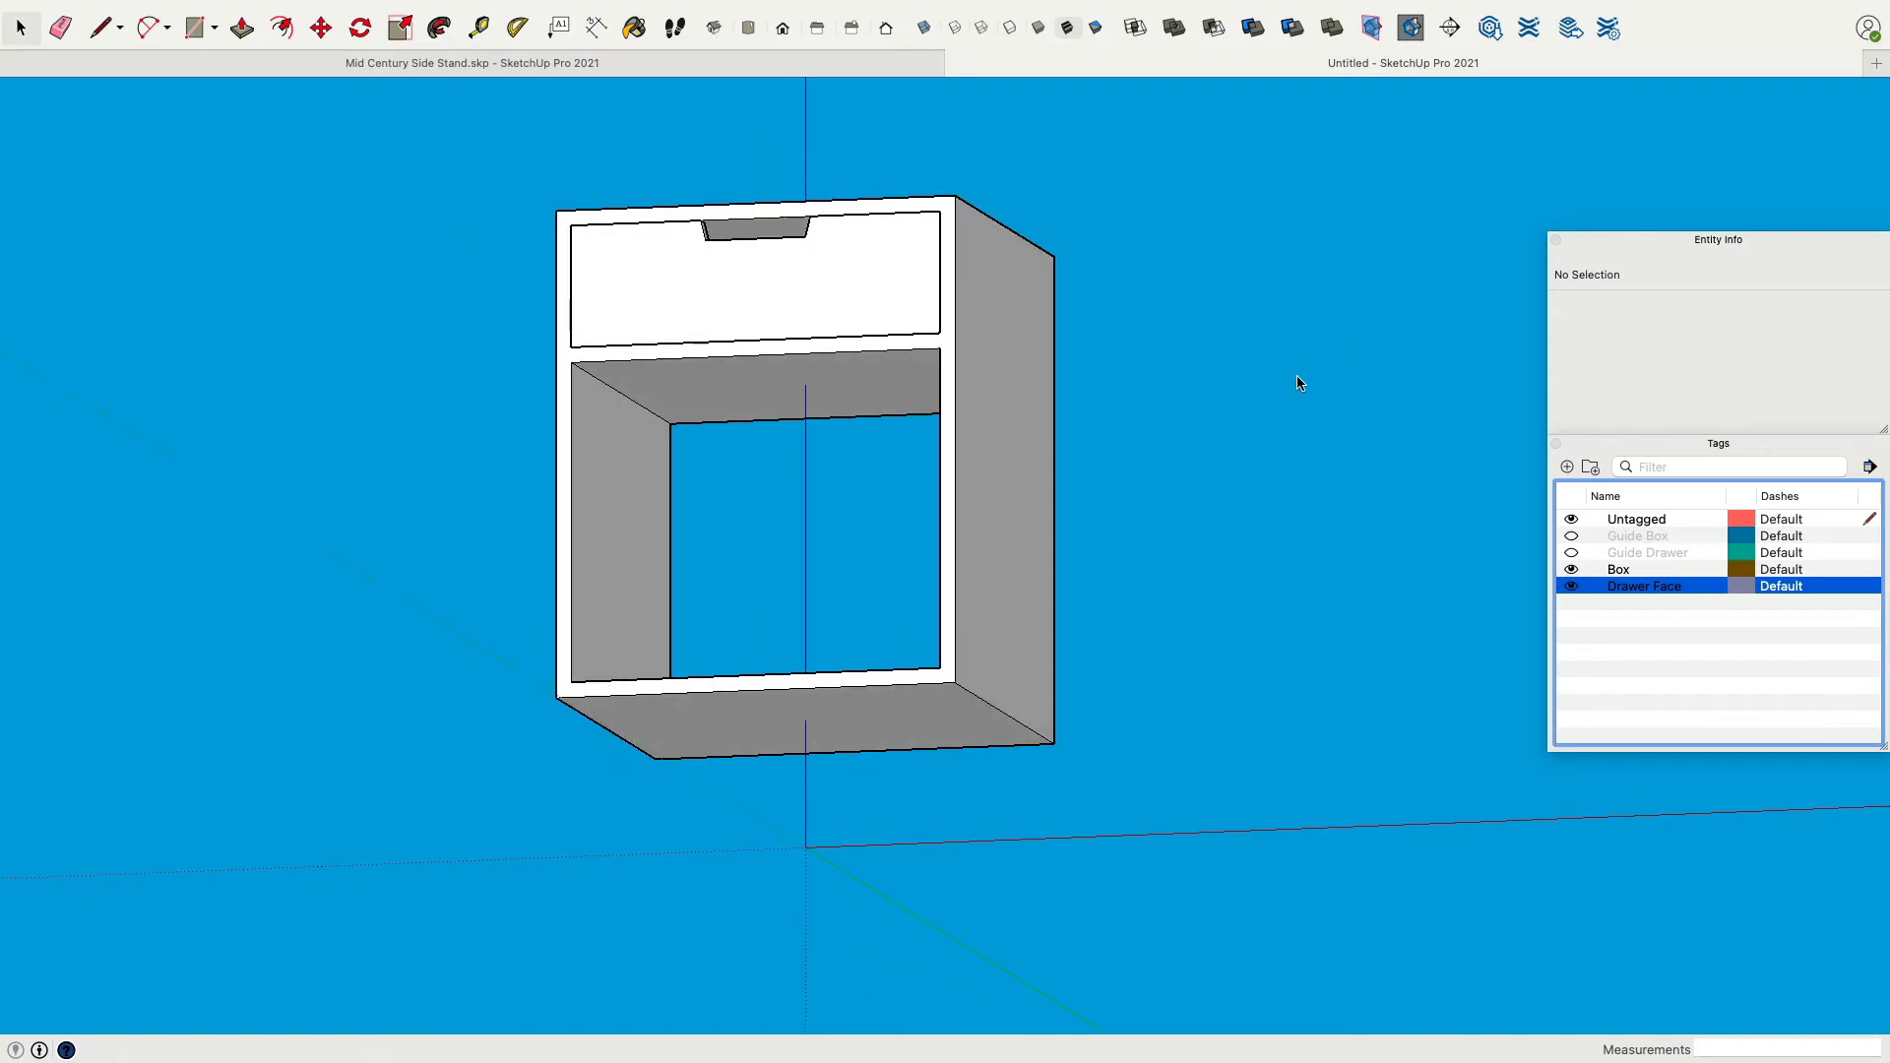
Switch to the finished side stand model and examine its legs and base from different angles.
click(873, 67)
middle_drag(1100, 381, 1339, 618)
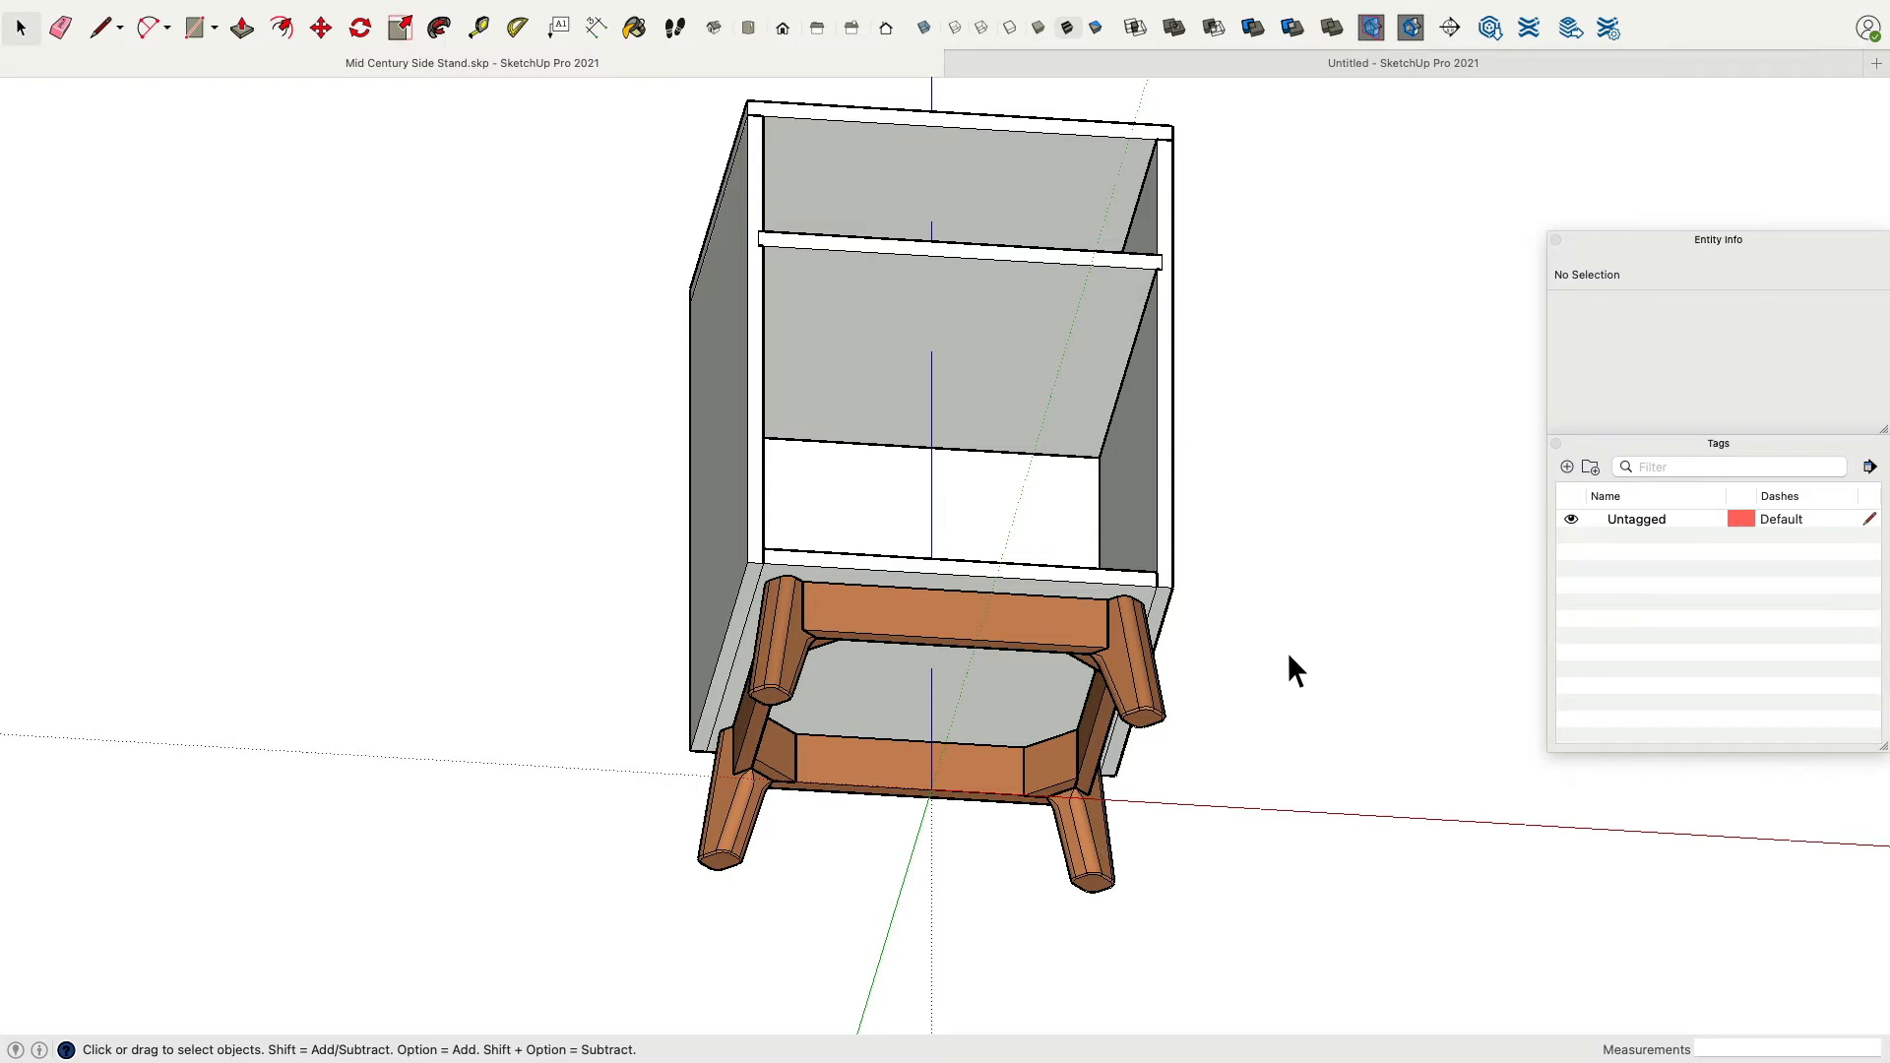
middle_drag(1287, 652, 1625, 667)
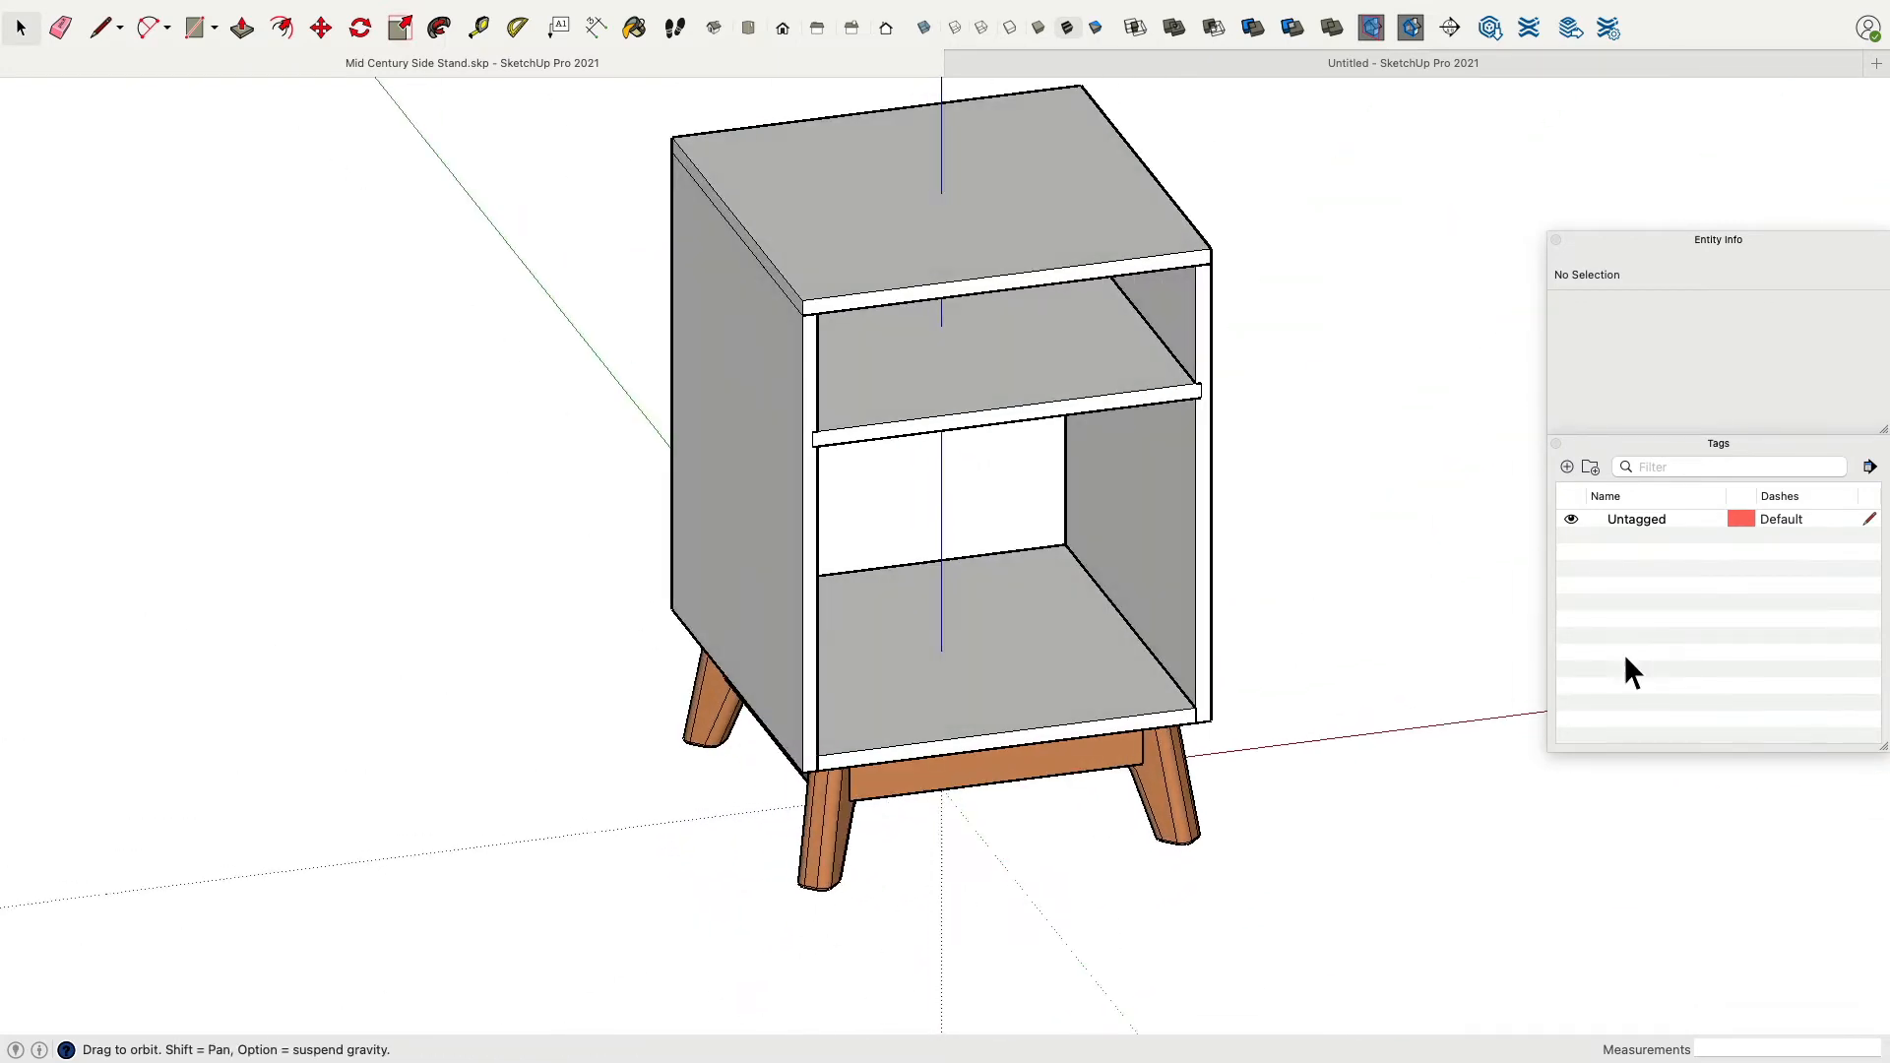
scroll(1434, 552, down, 3)
scroll(1036, 583, up, 3)
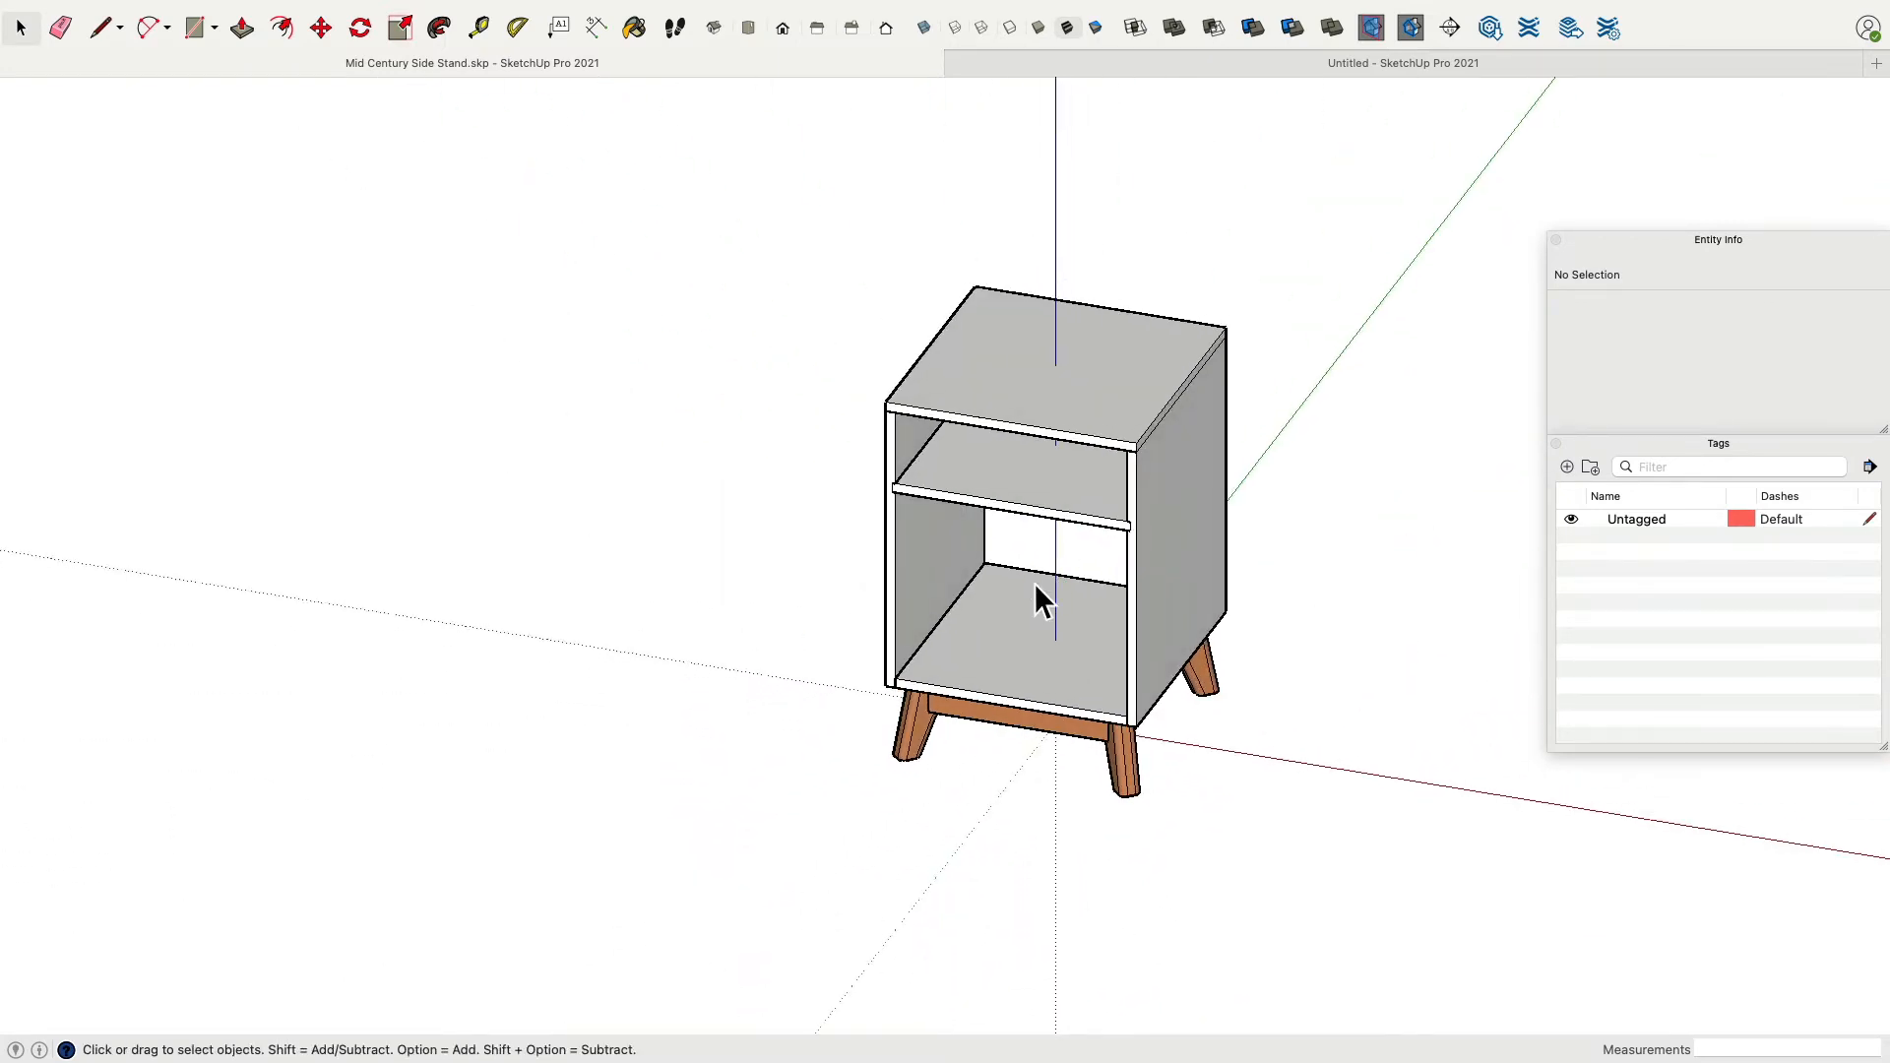
middle_drag(1049, 609, 835, 588)
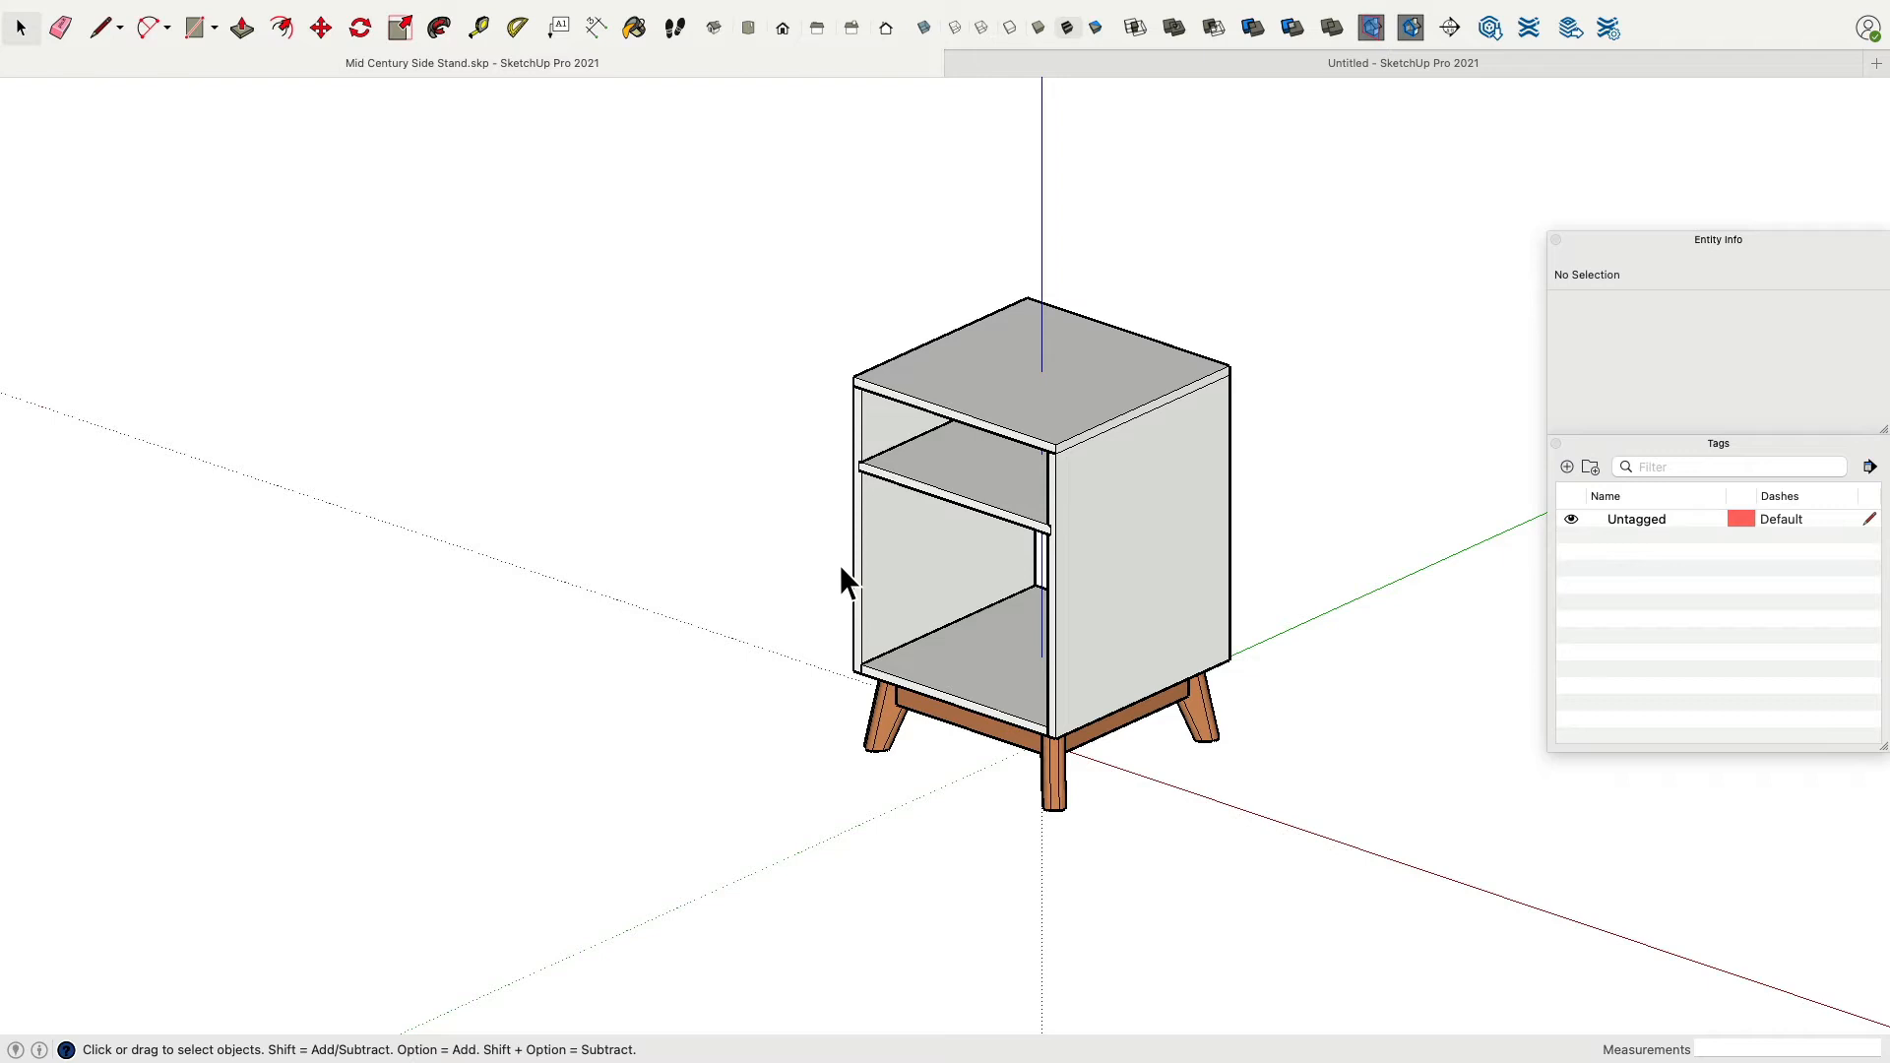
middle_drag(864, 792, 709, 813)
scroll(985, 689, up, 5)
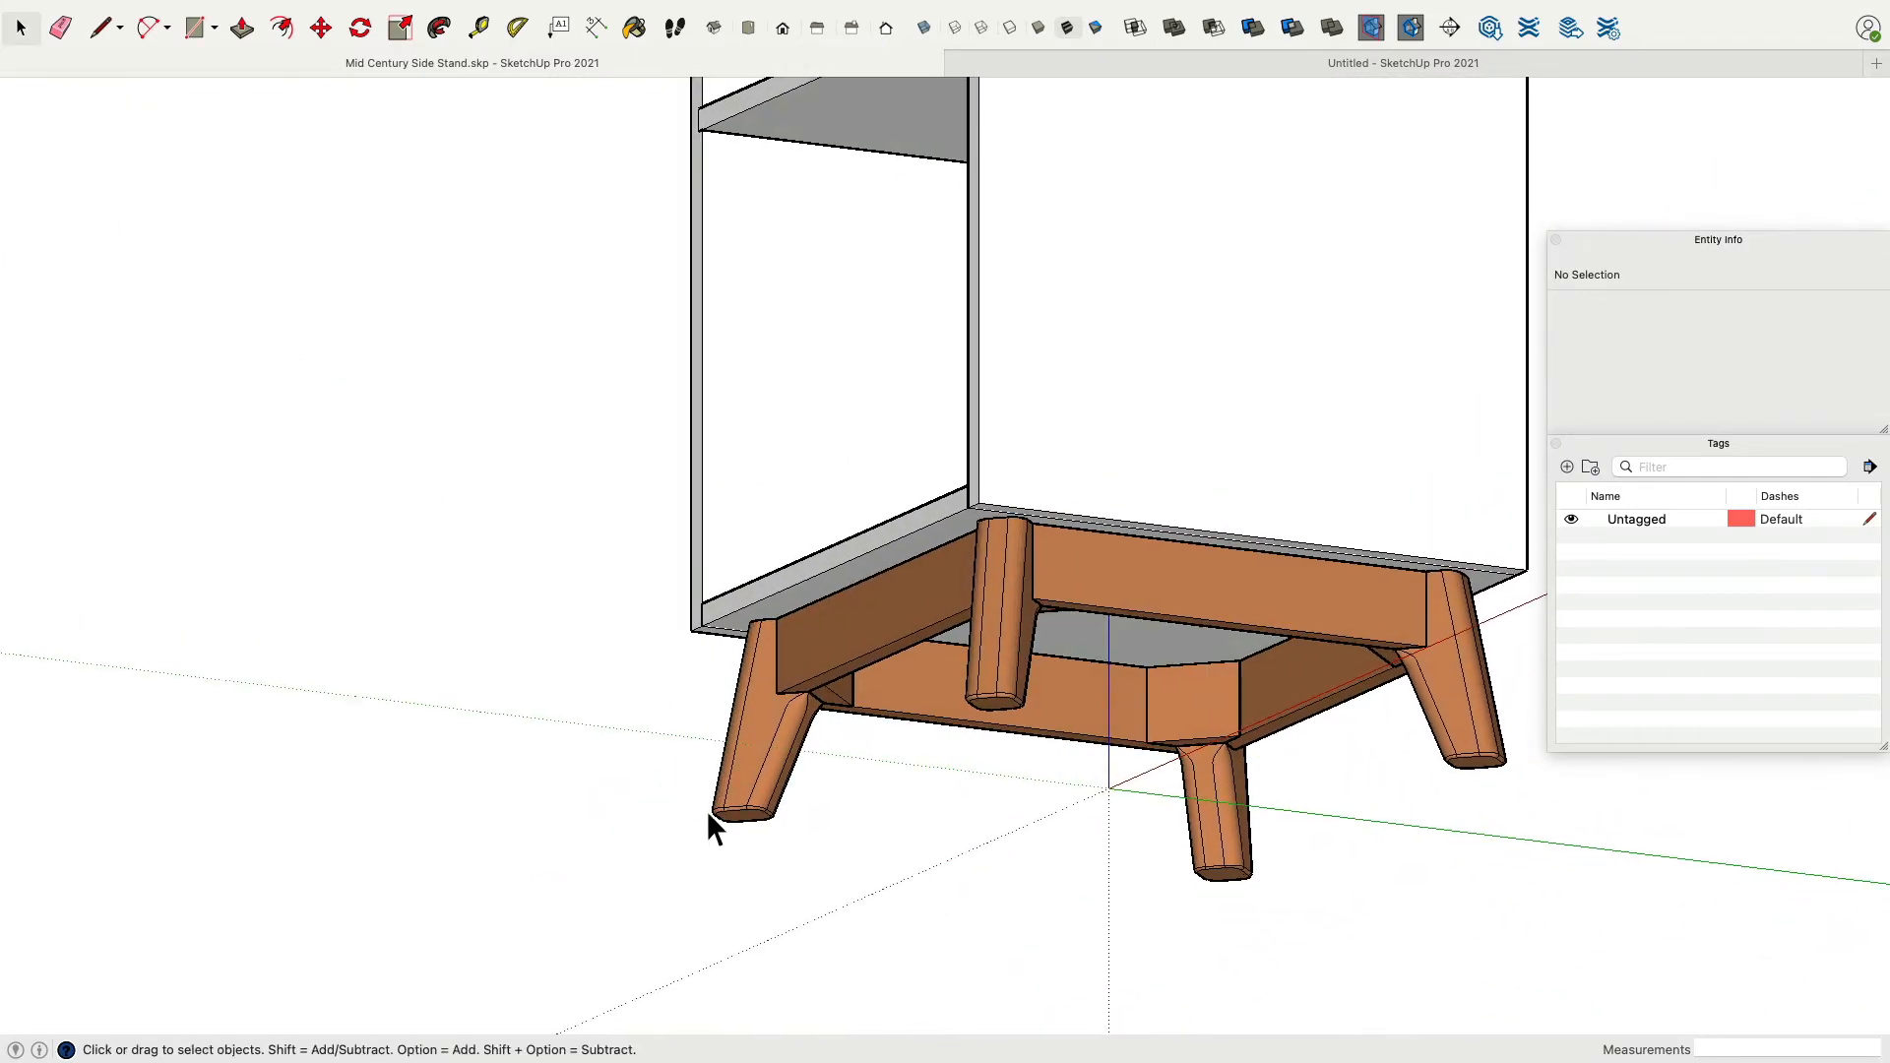
Select the finished model's leg base group and switch back to the untitled working model.
scroll(668, 465, down, 2)
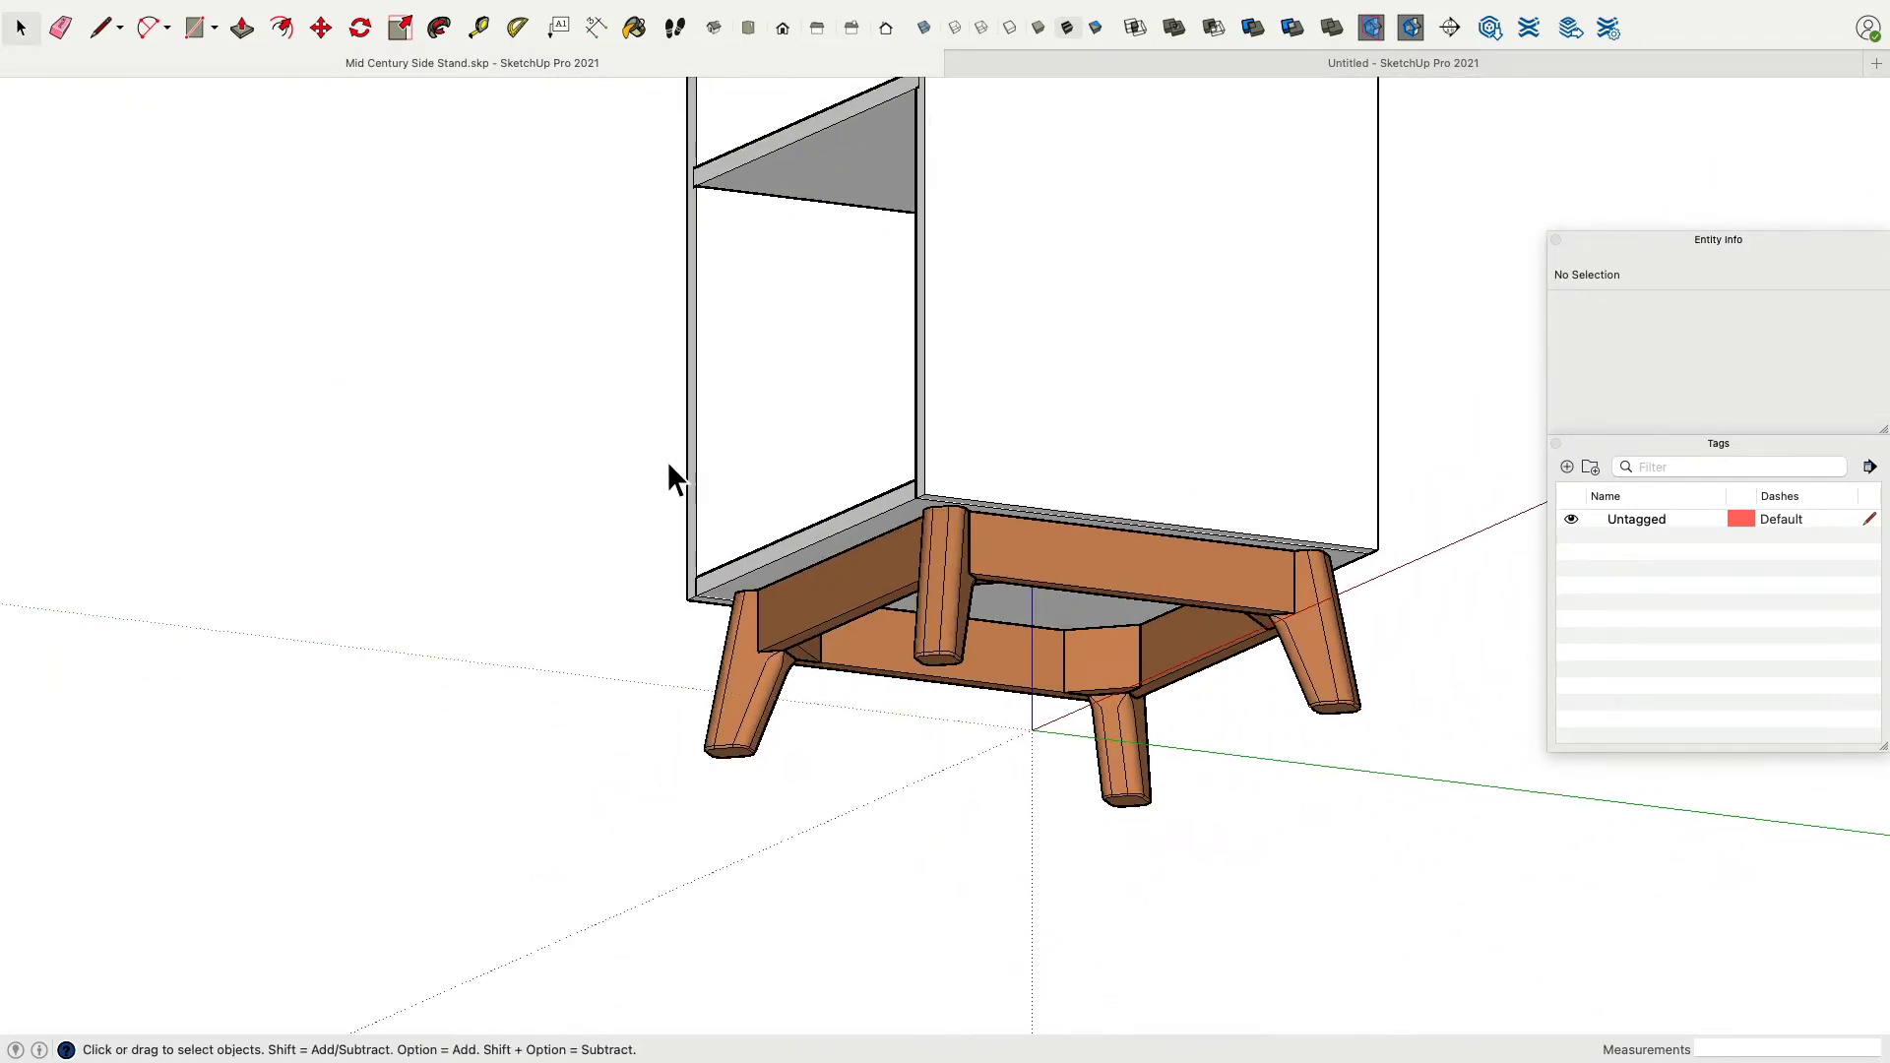
click(883, 585)
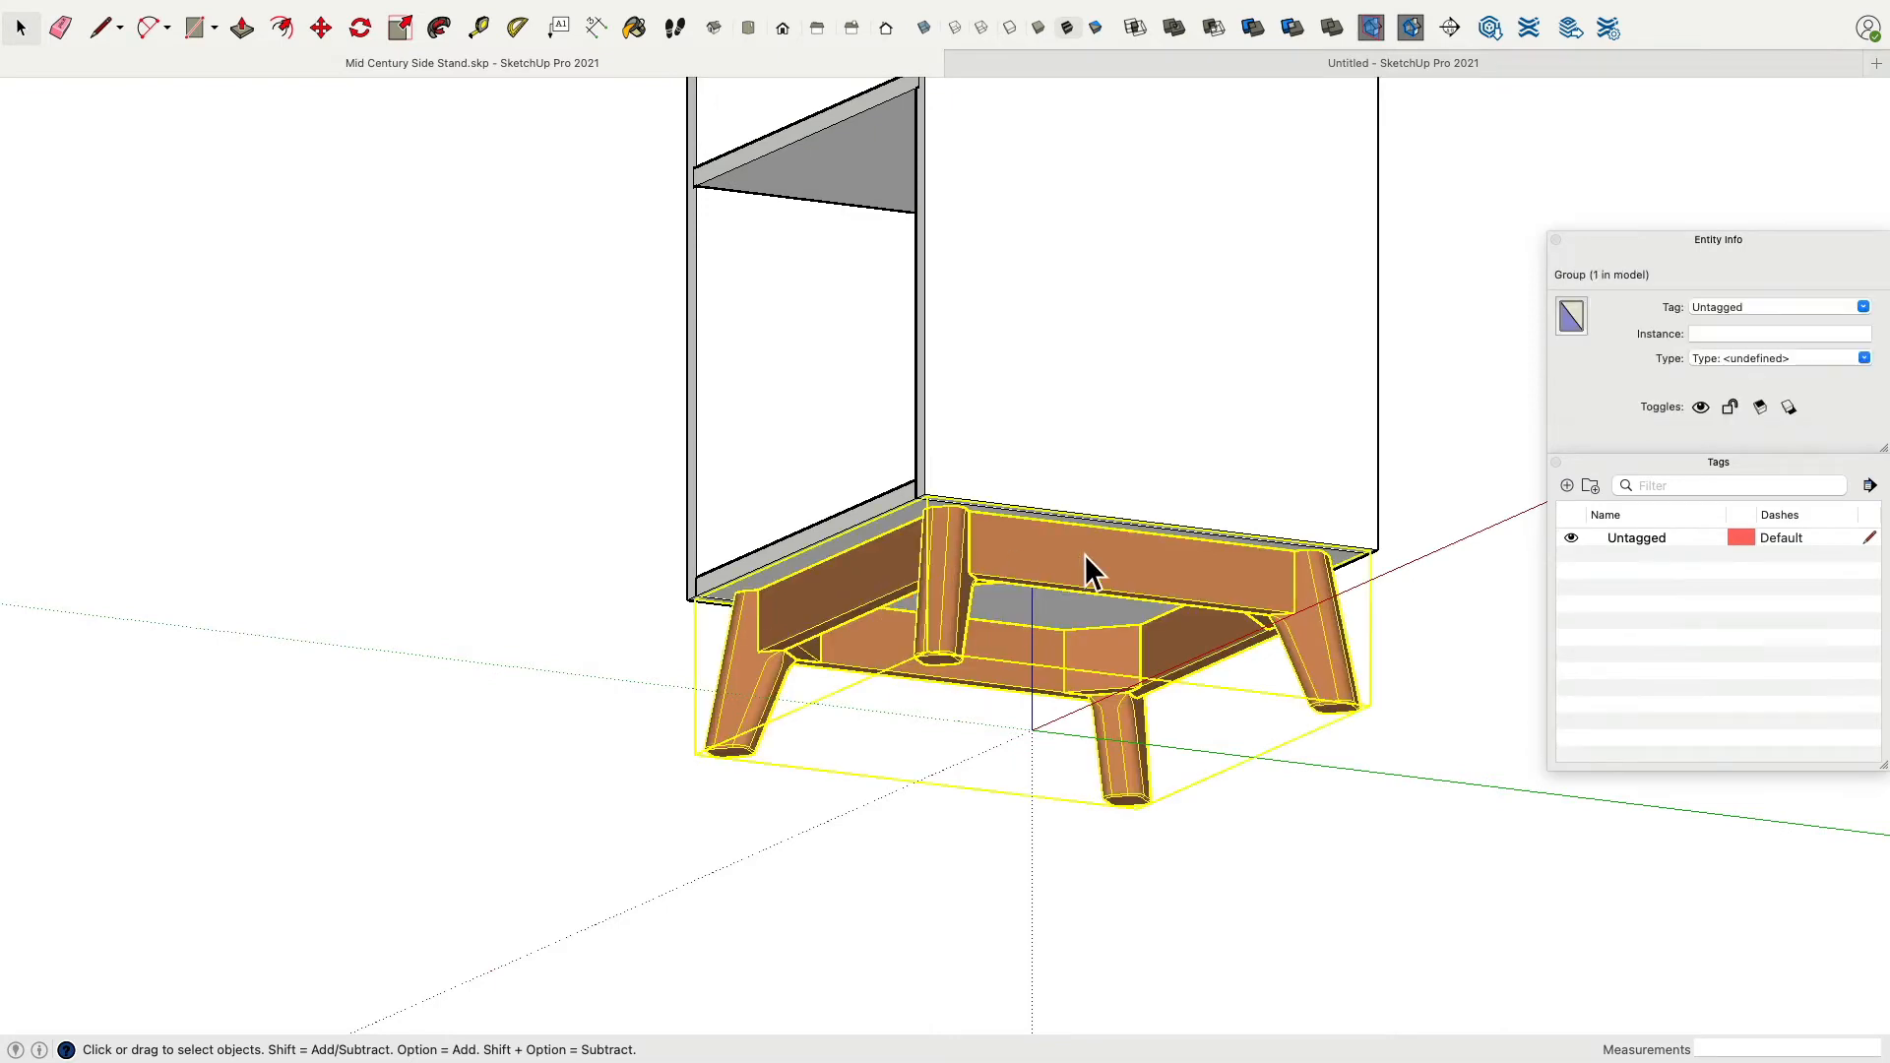
click(1261, 66)
middle_drag(920, 836, 1050, 428)
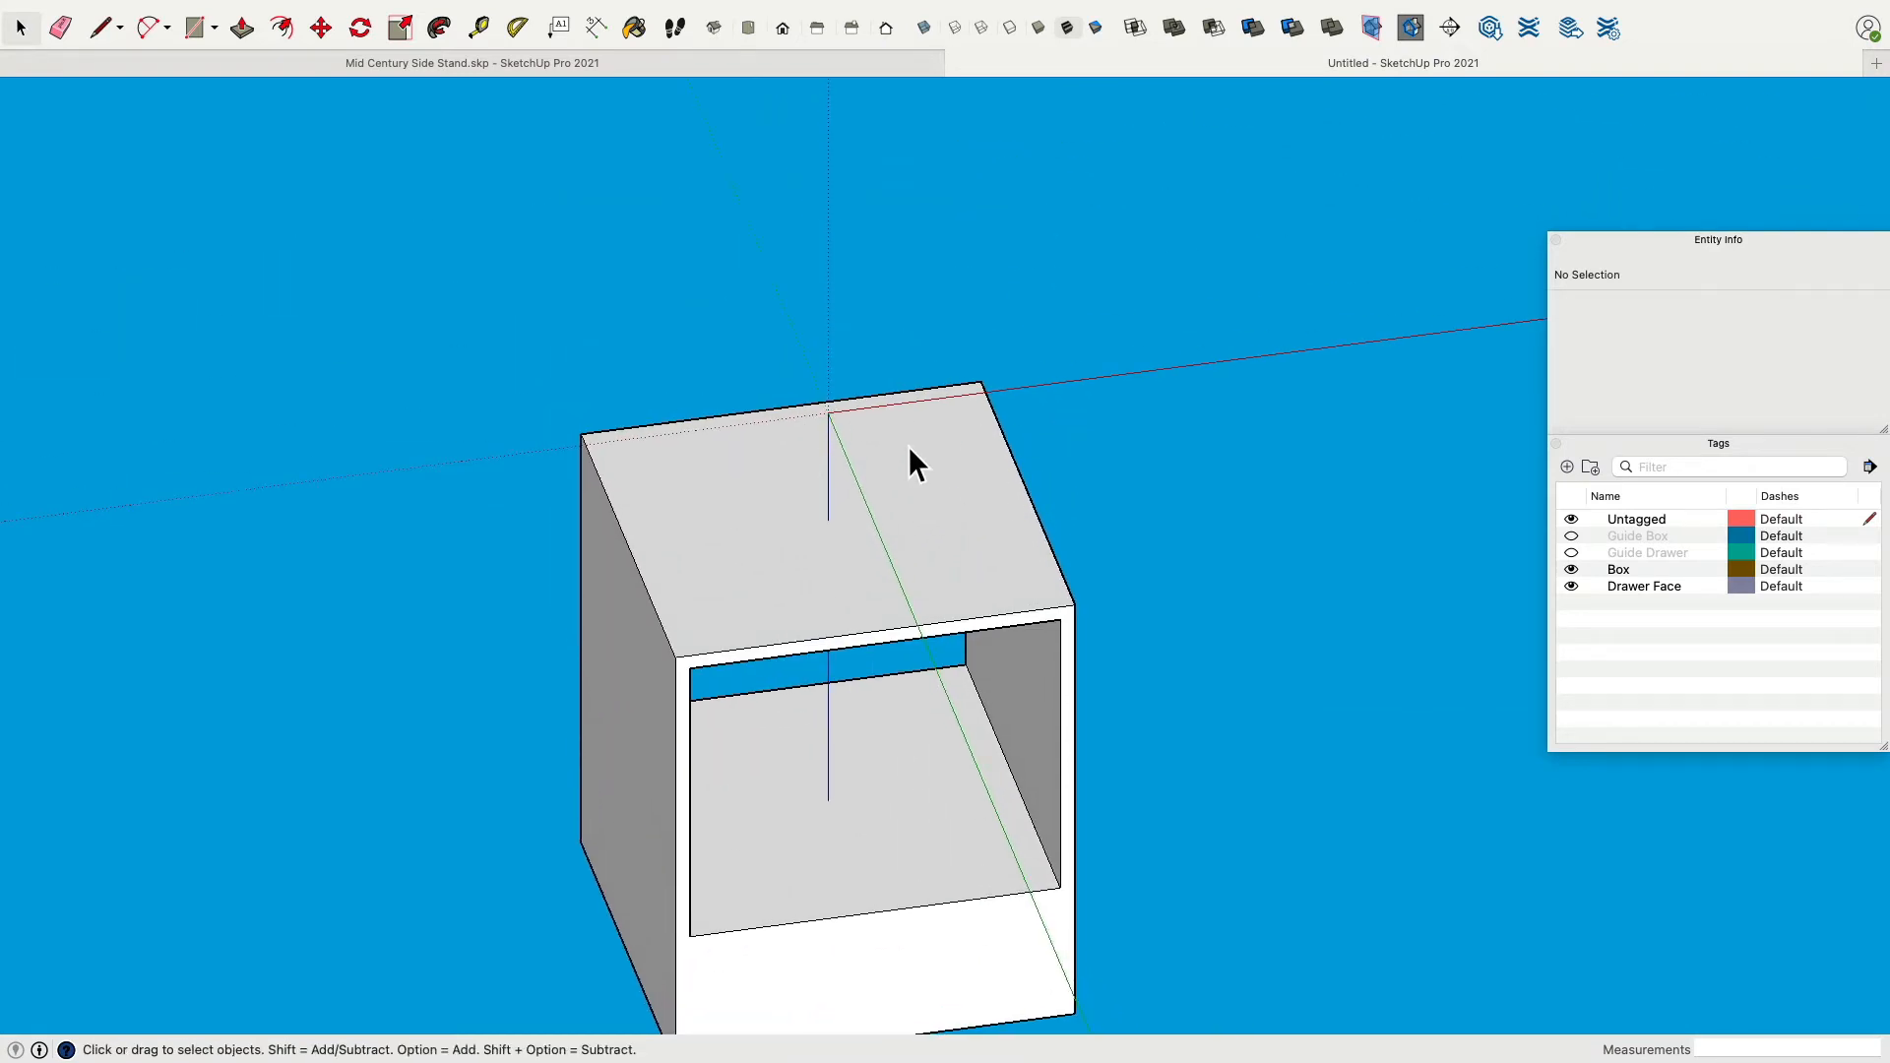
middle_drag(841, 222, 244, 110)
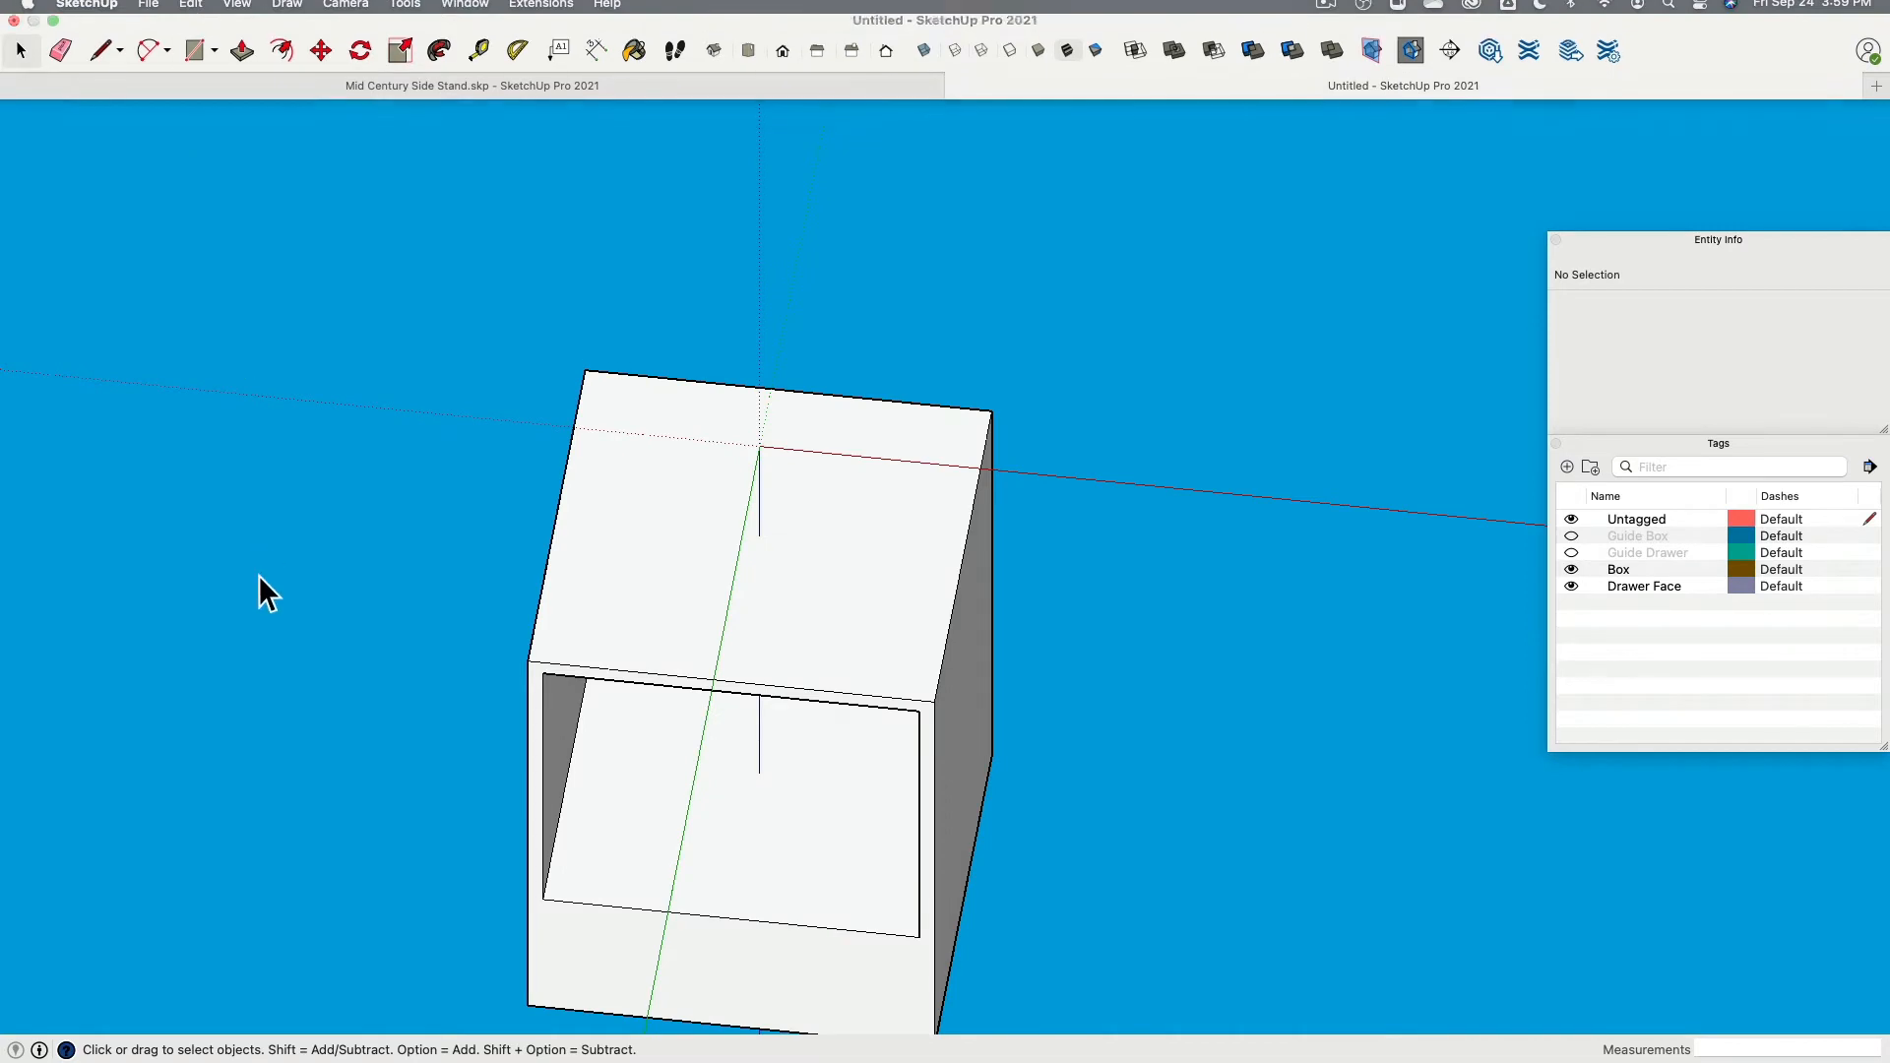
key(r)
click(585, 370)
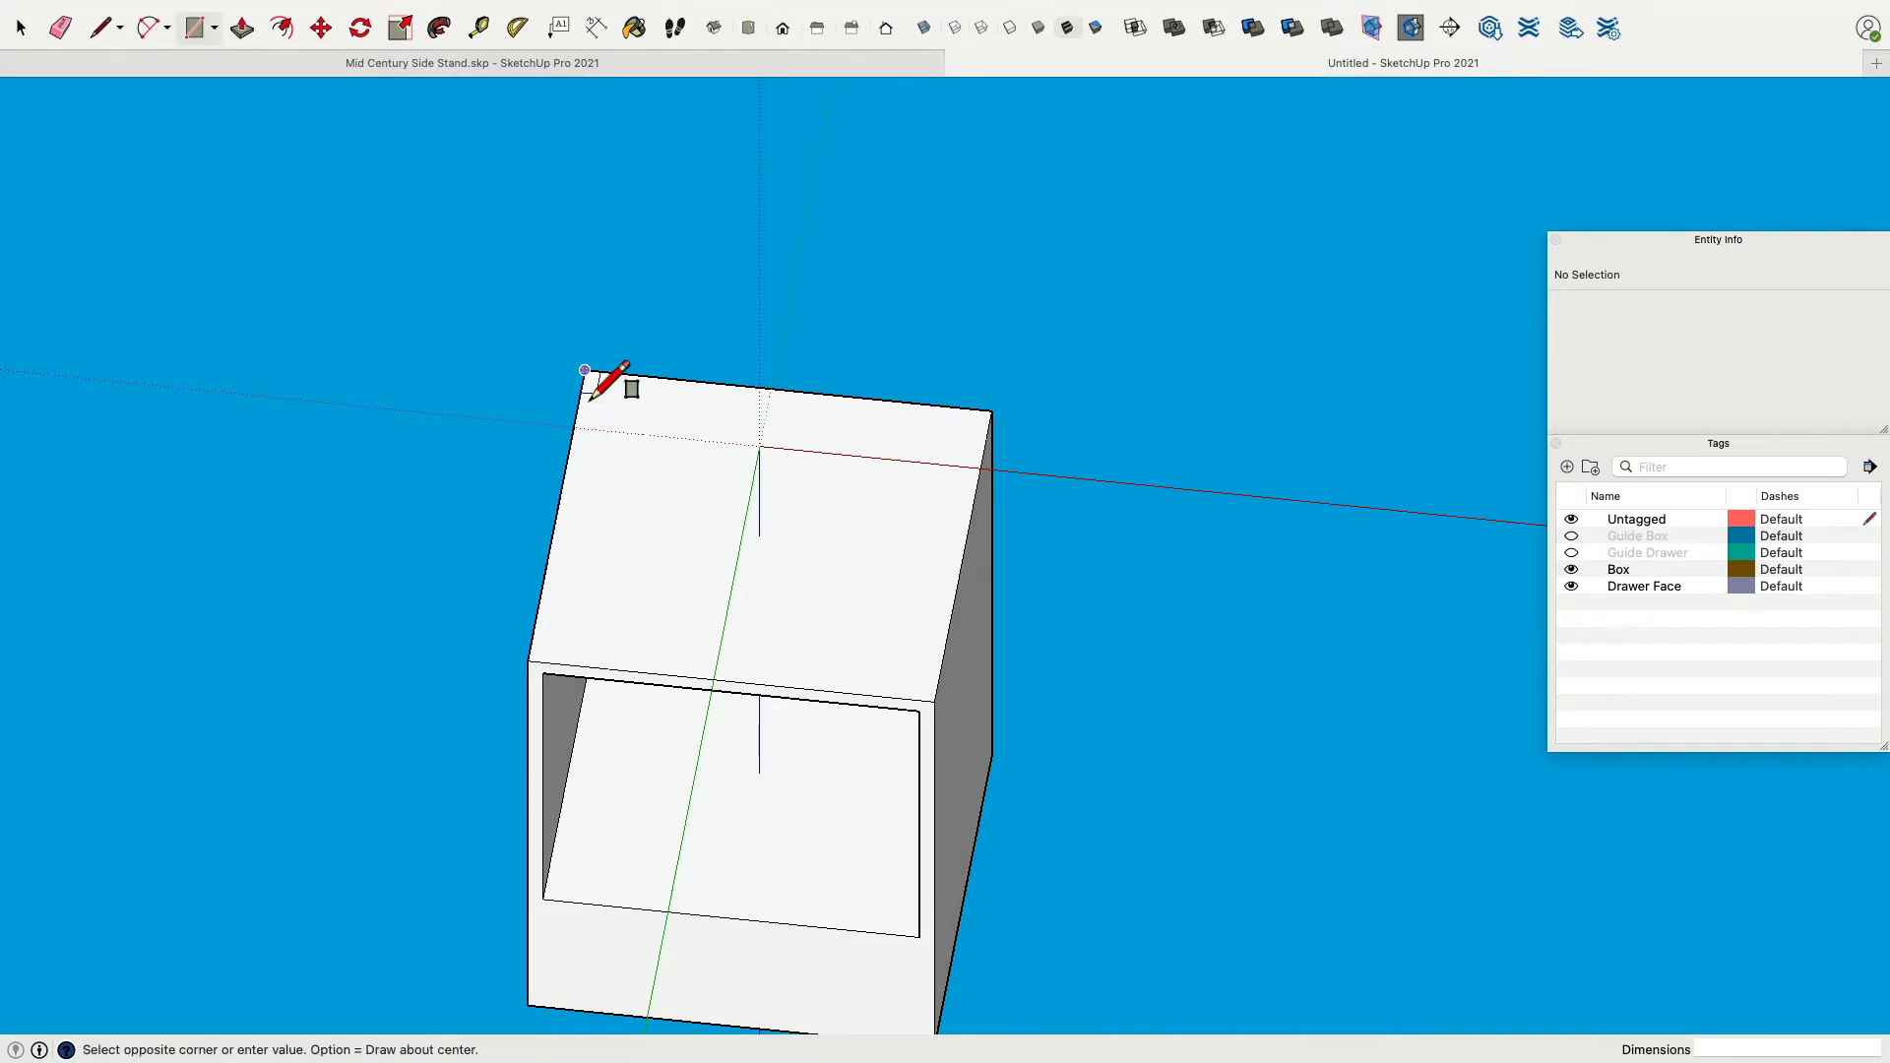
key(Escape)
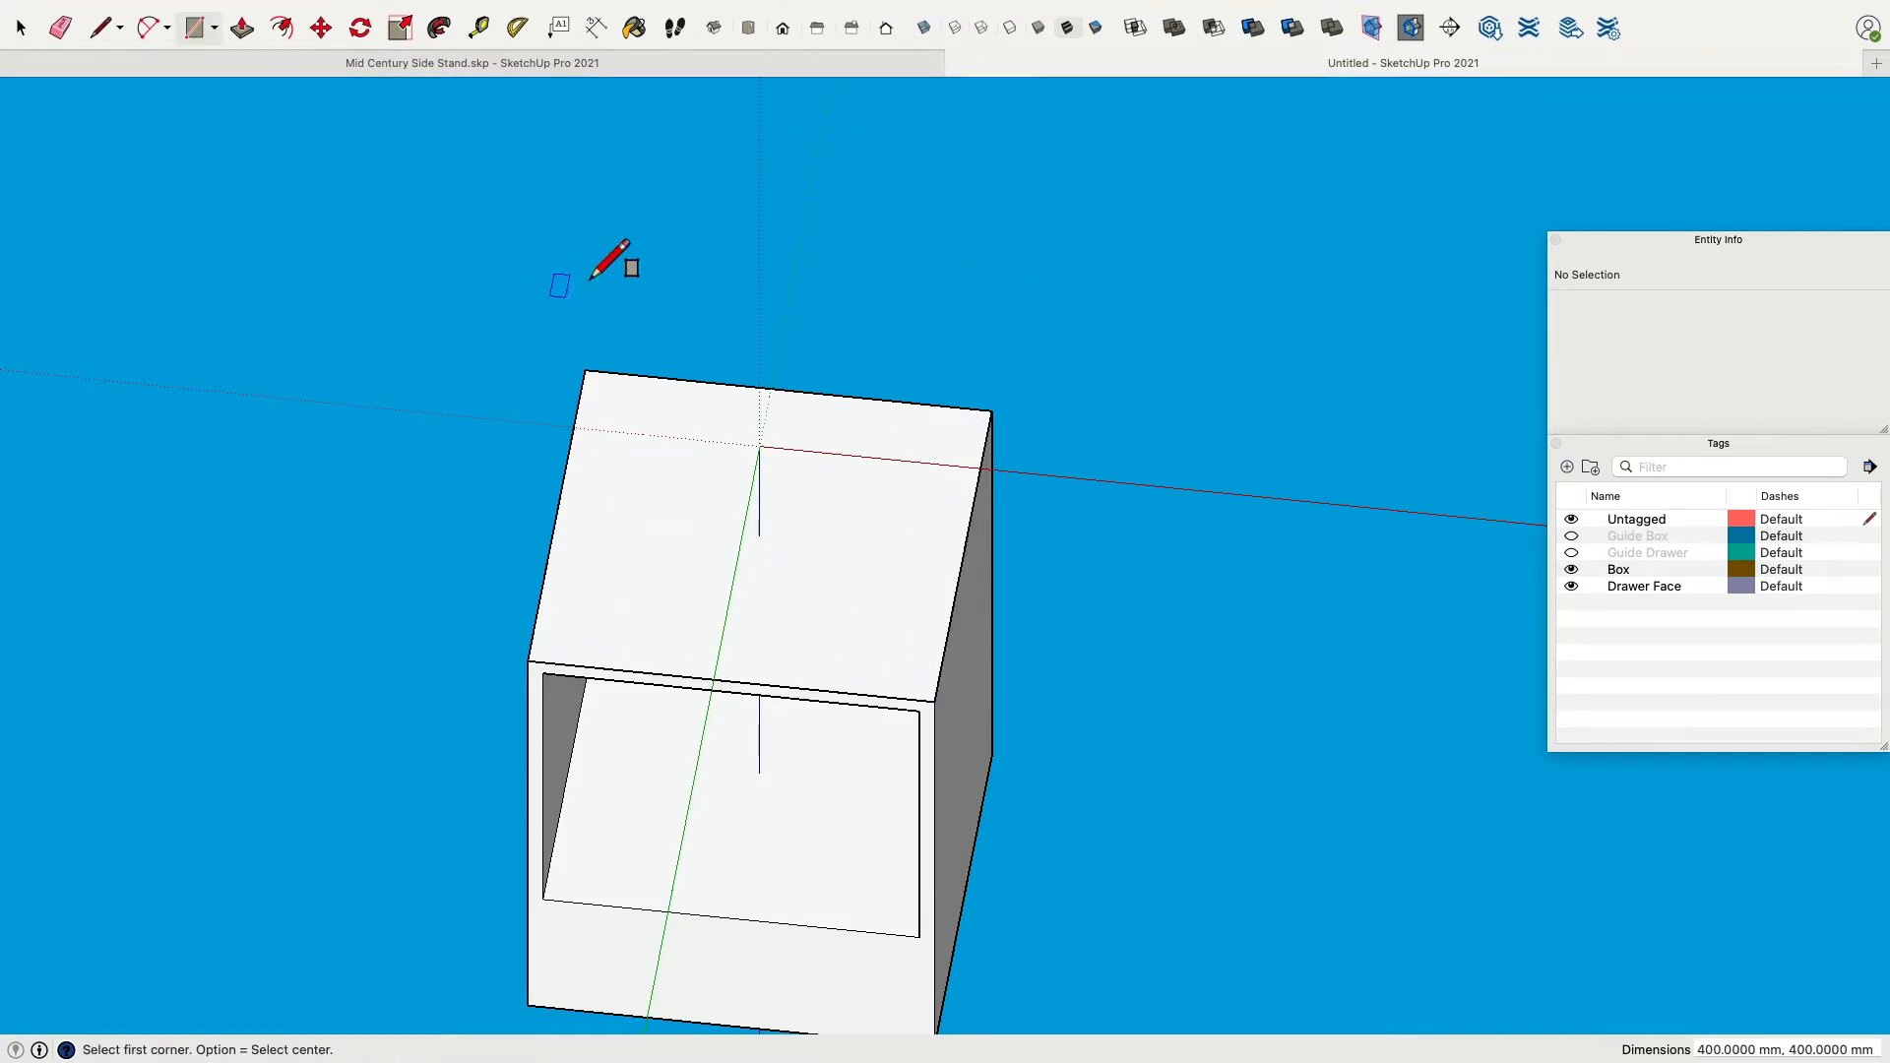
Hide the Box and Drawer Face tags so only the untagged square remains visible.
click(1571, 569)
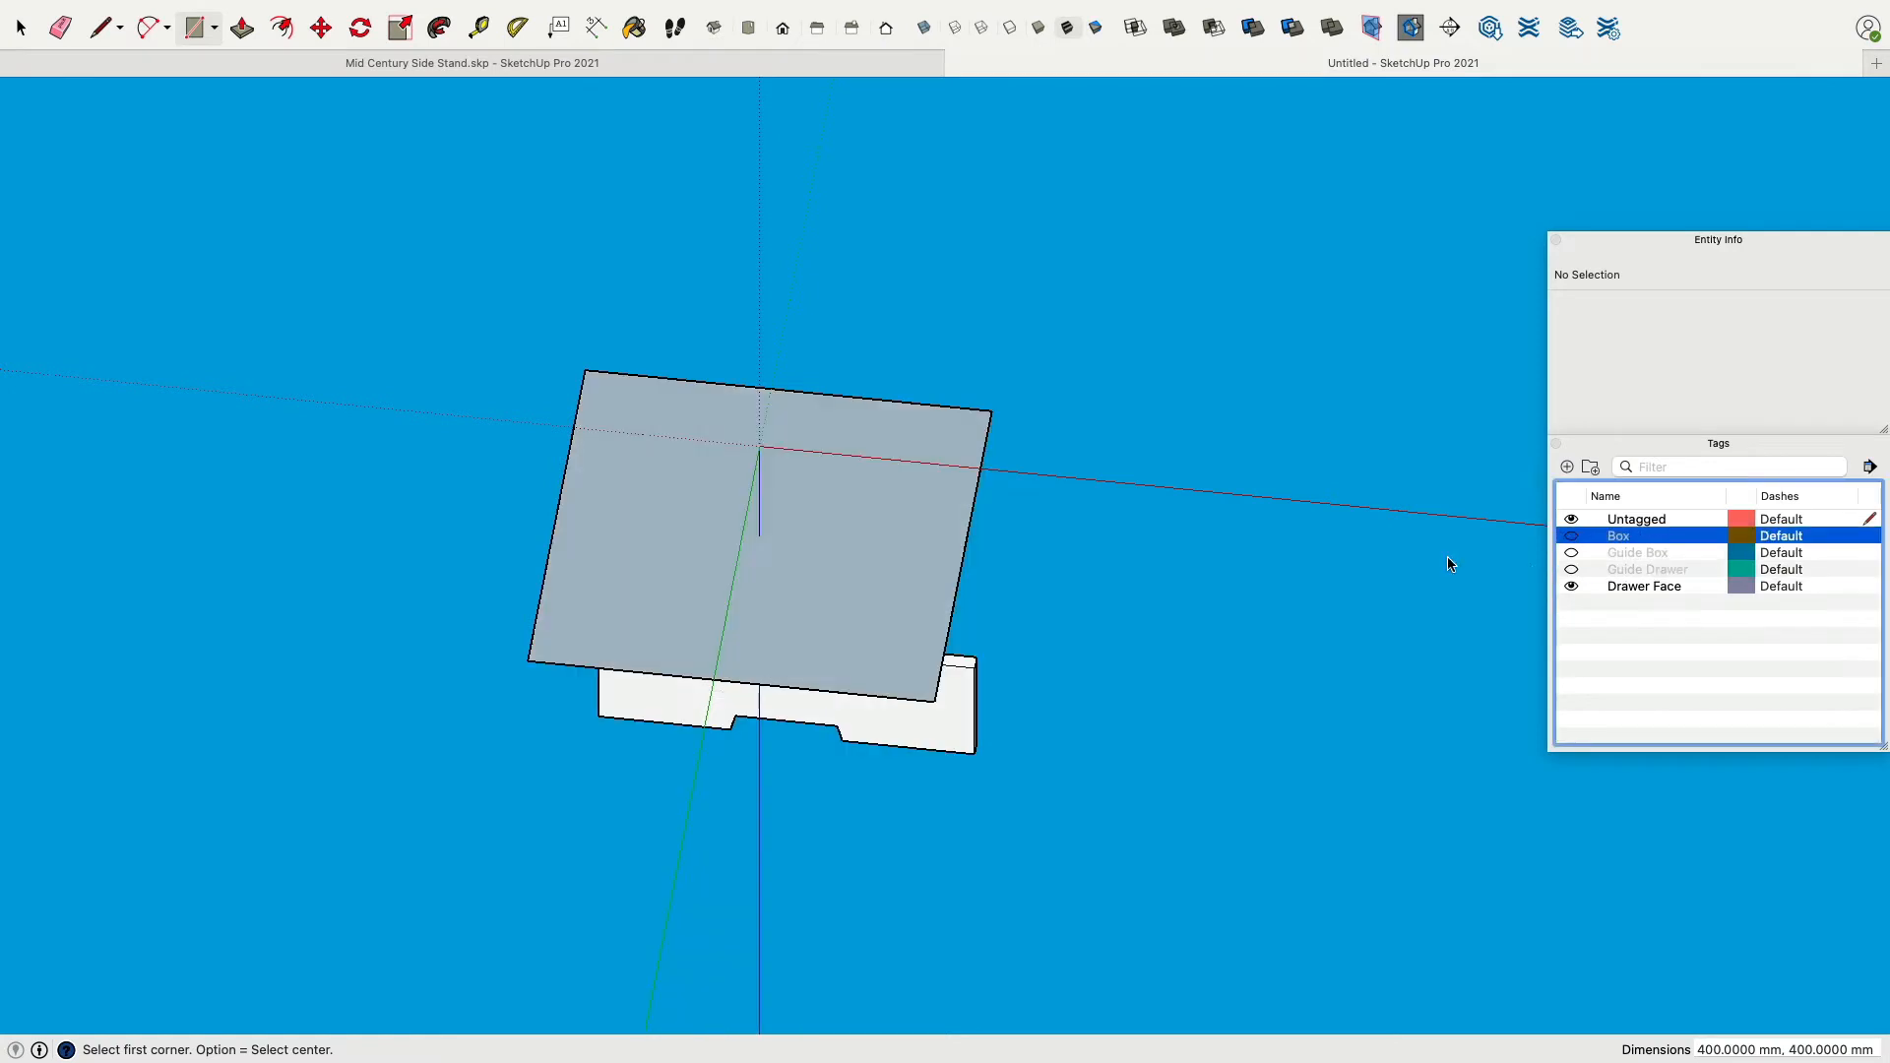
click(1571, 587)
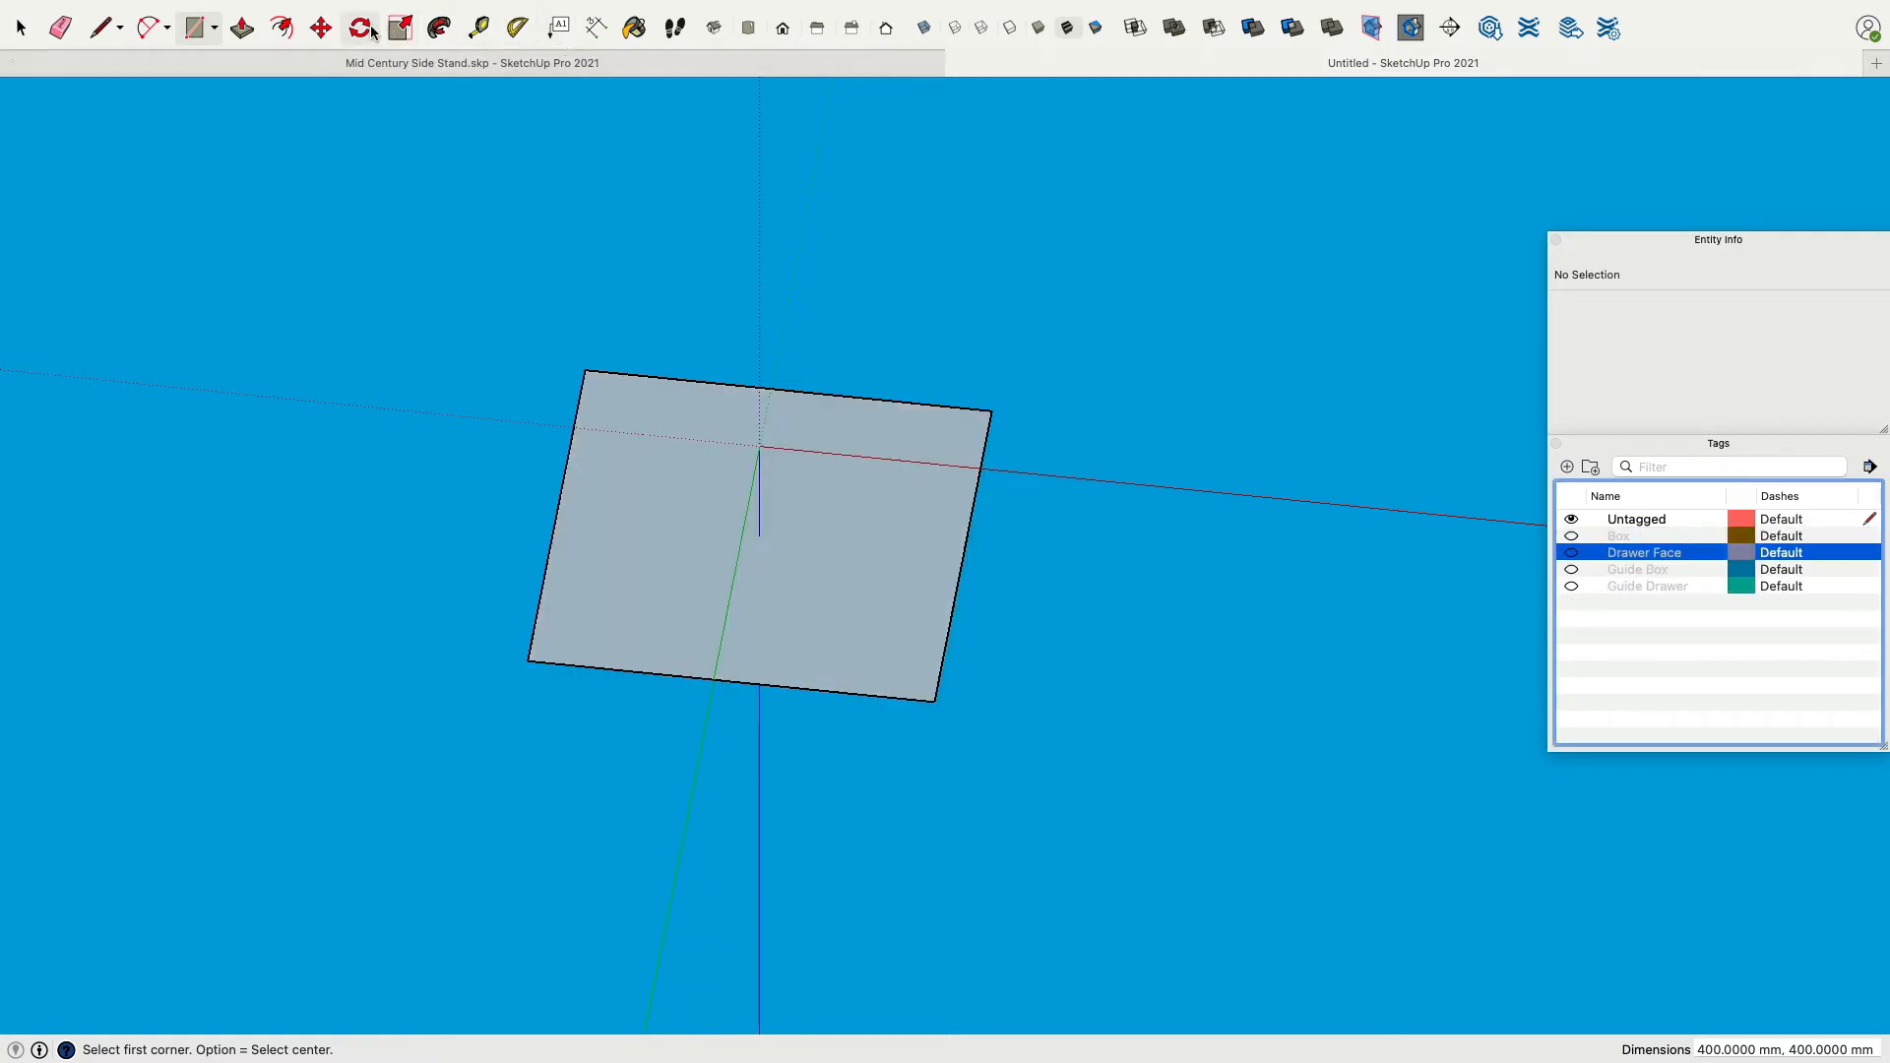
Offset the square's outline inward by 33 mm with the Offset tool.
click(282, 38)
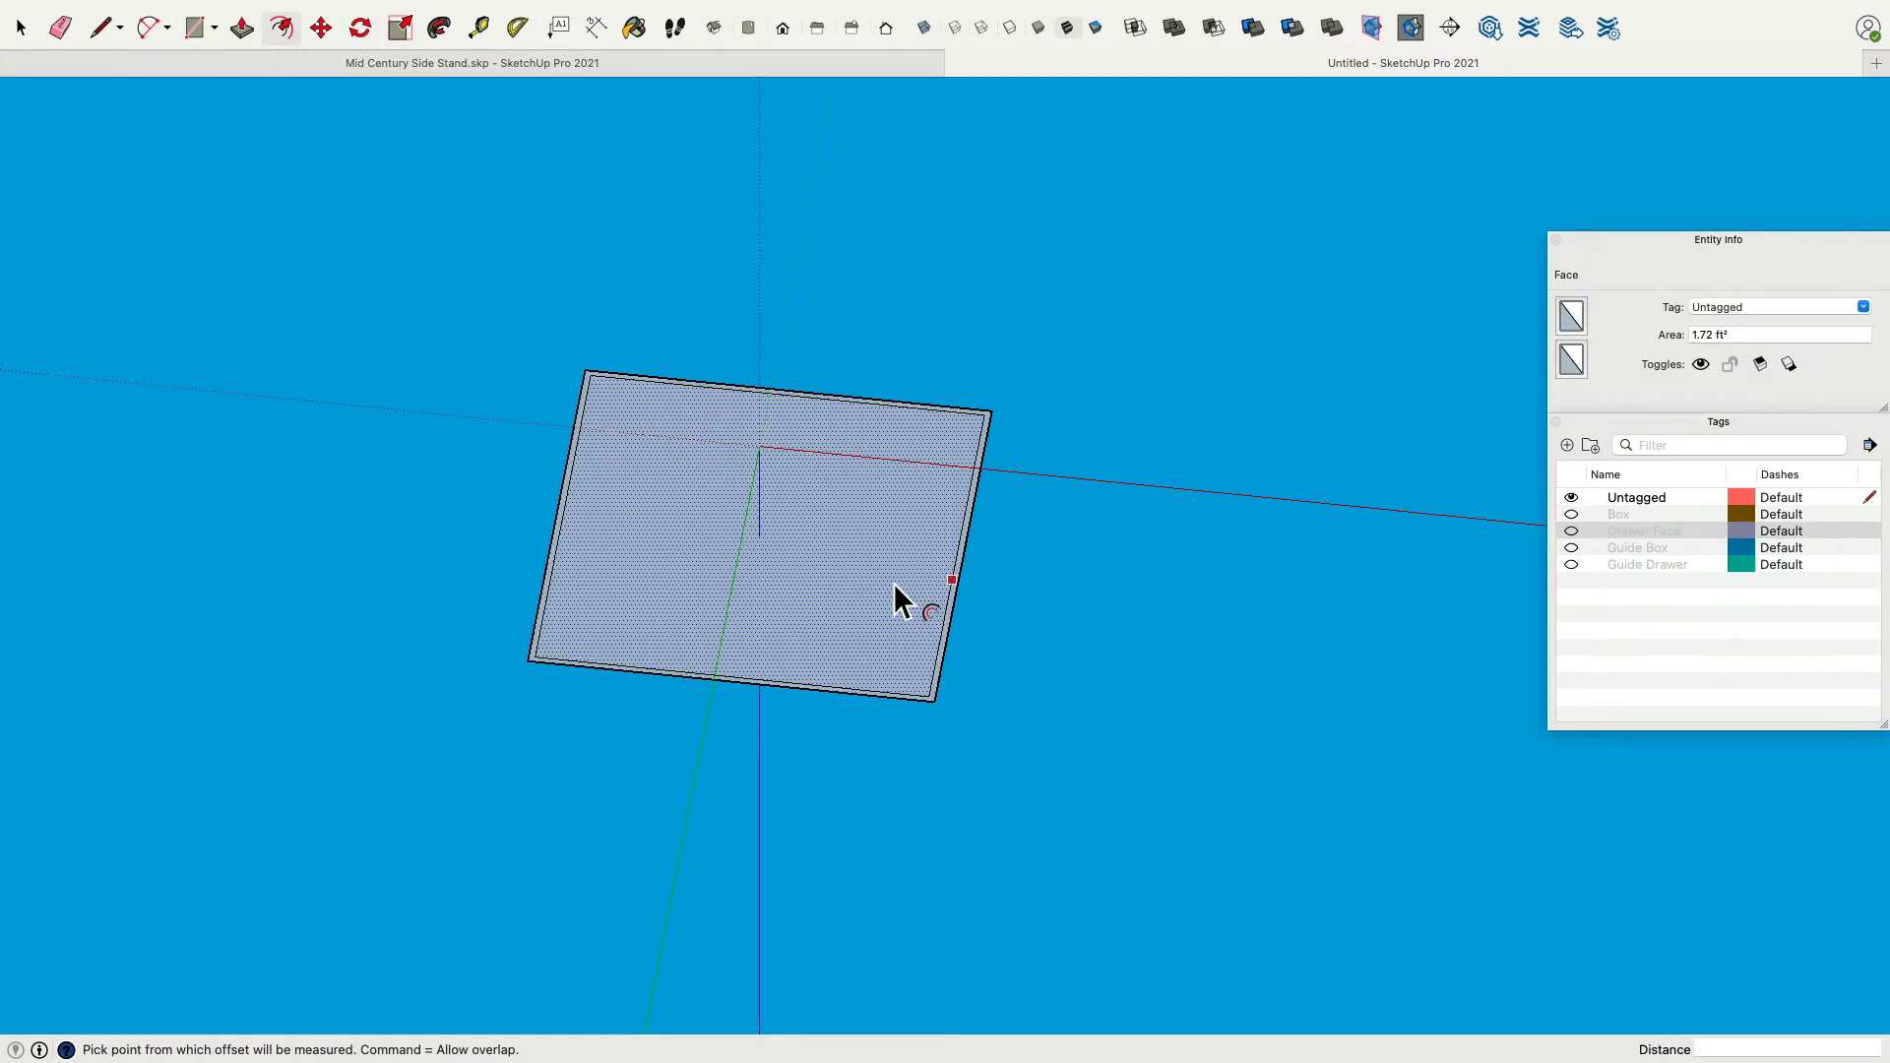
click(953, 602)
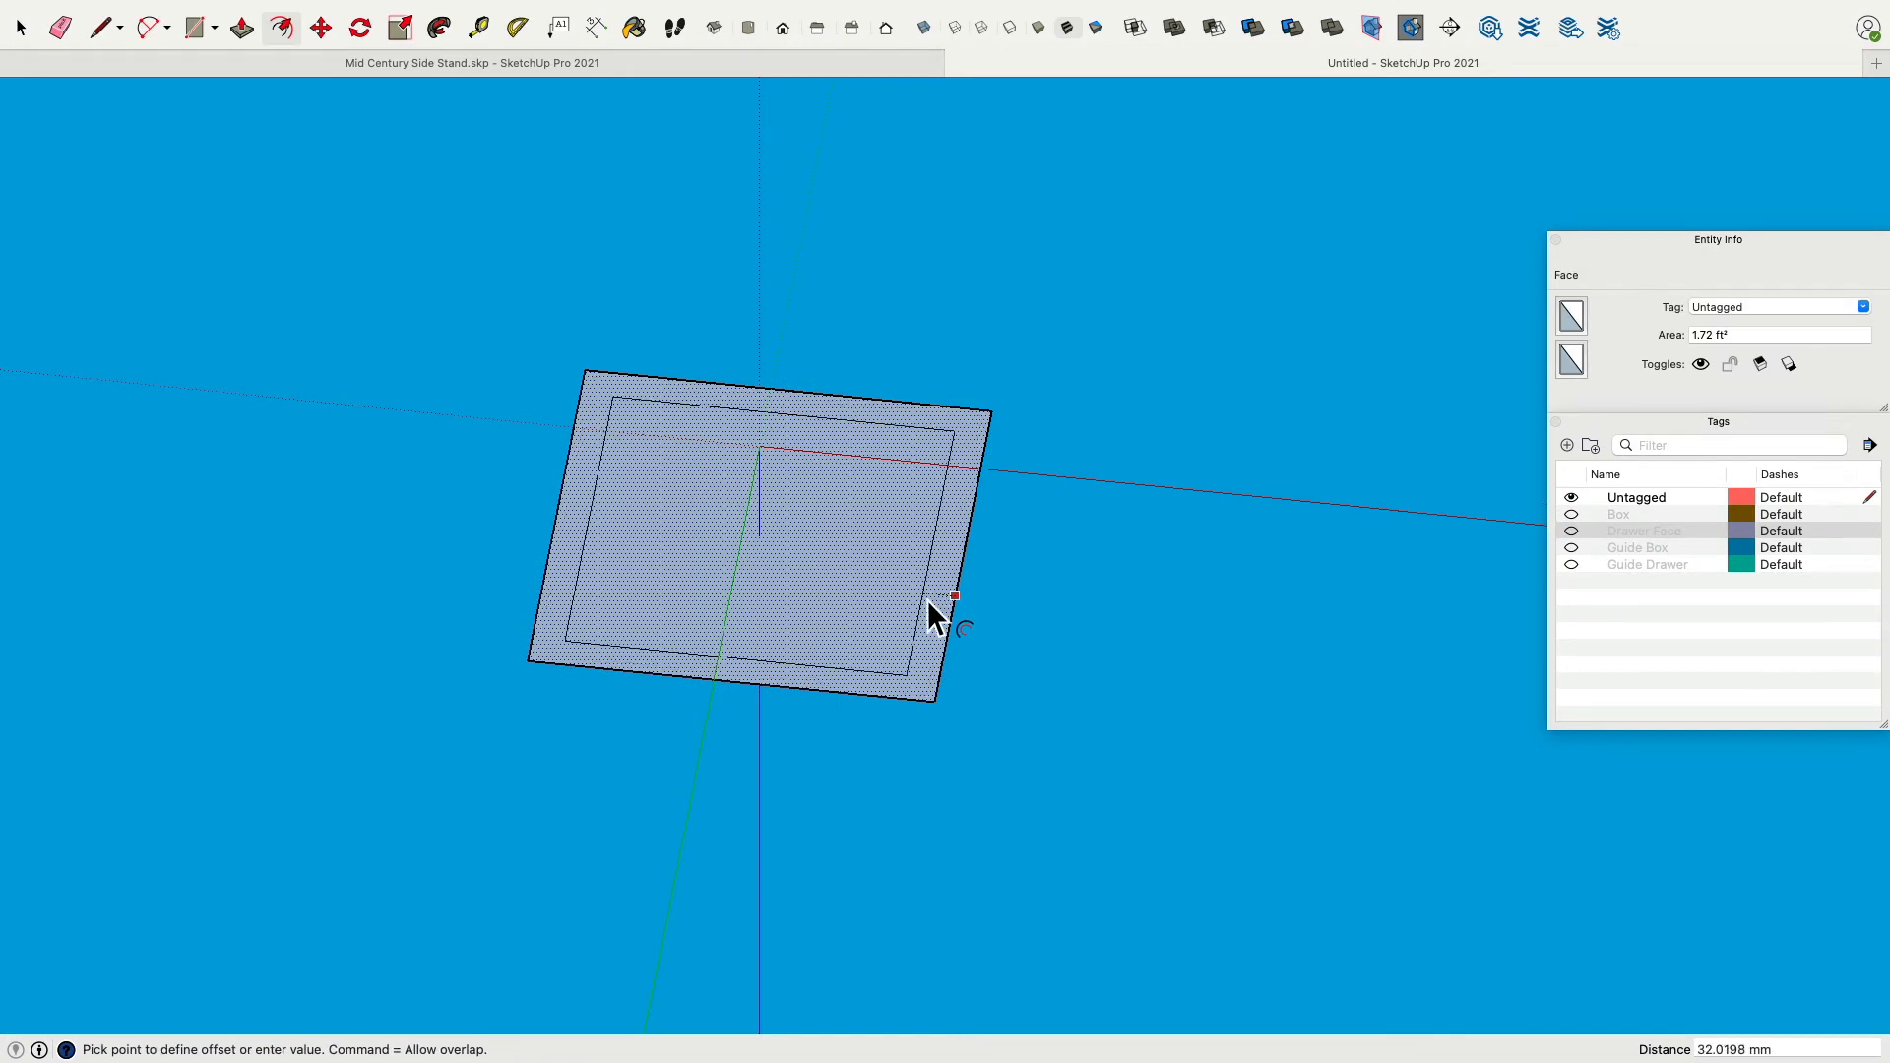
text(33)
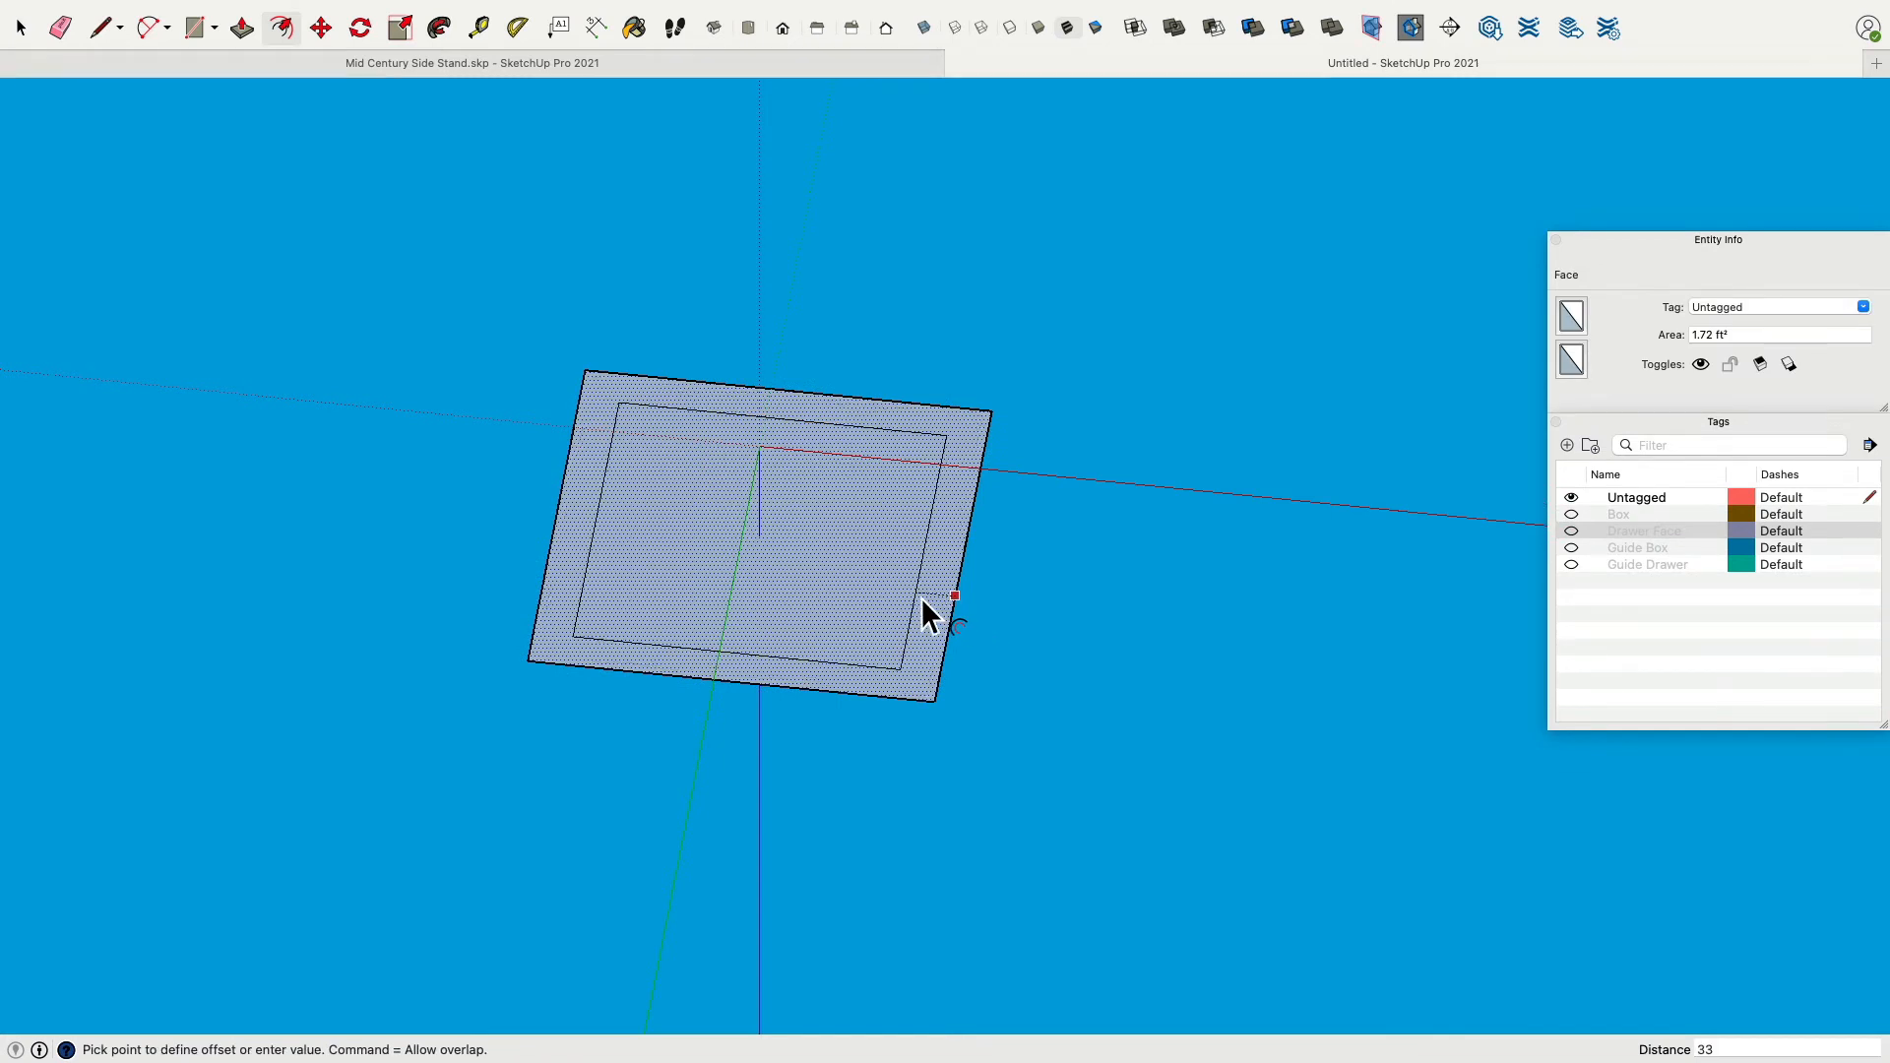
key(Return)
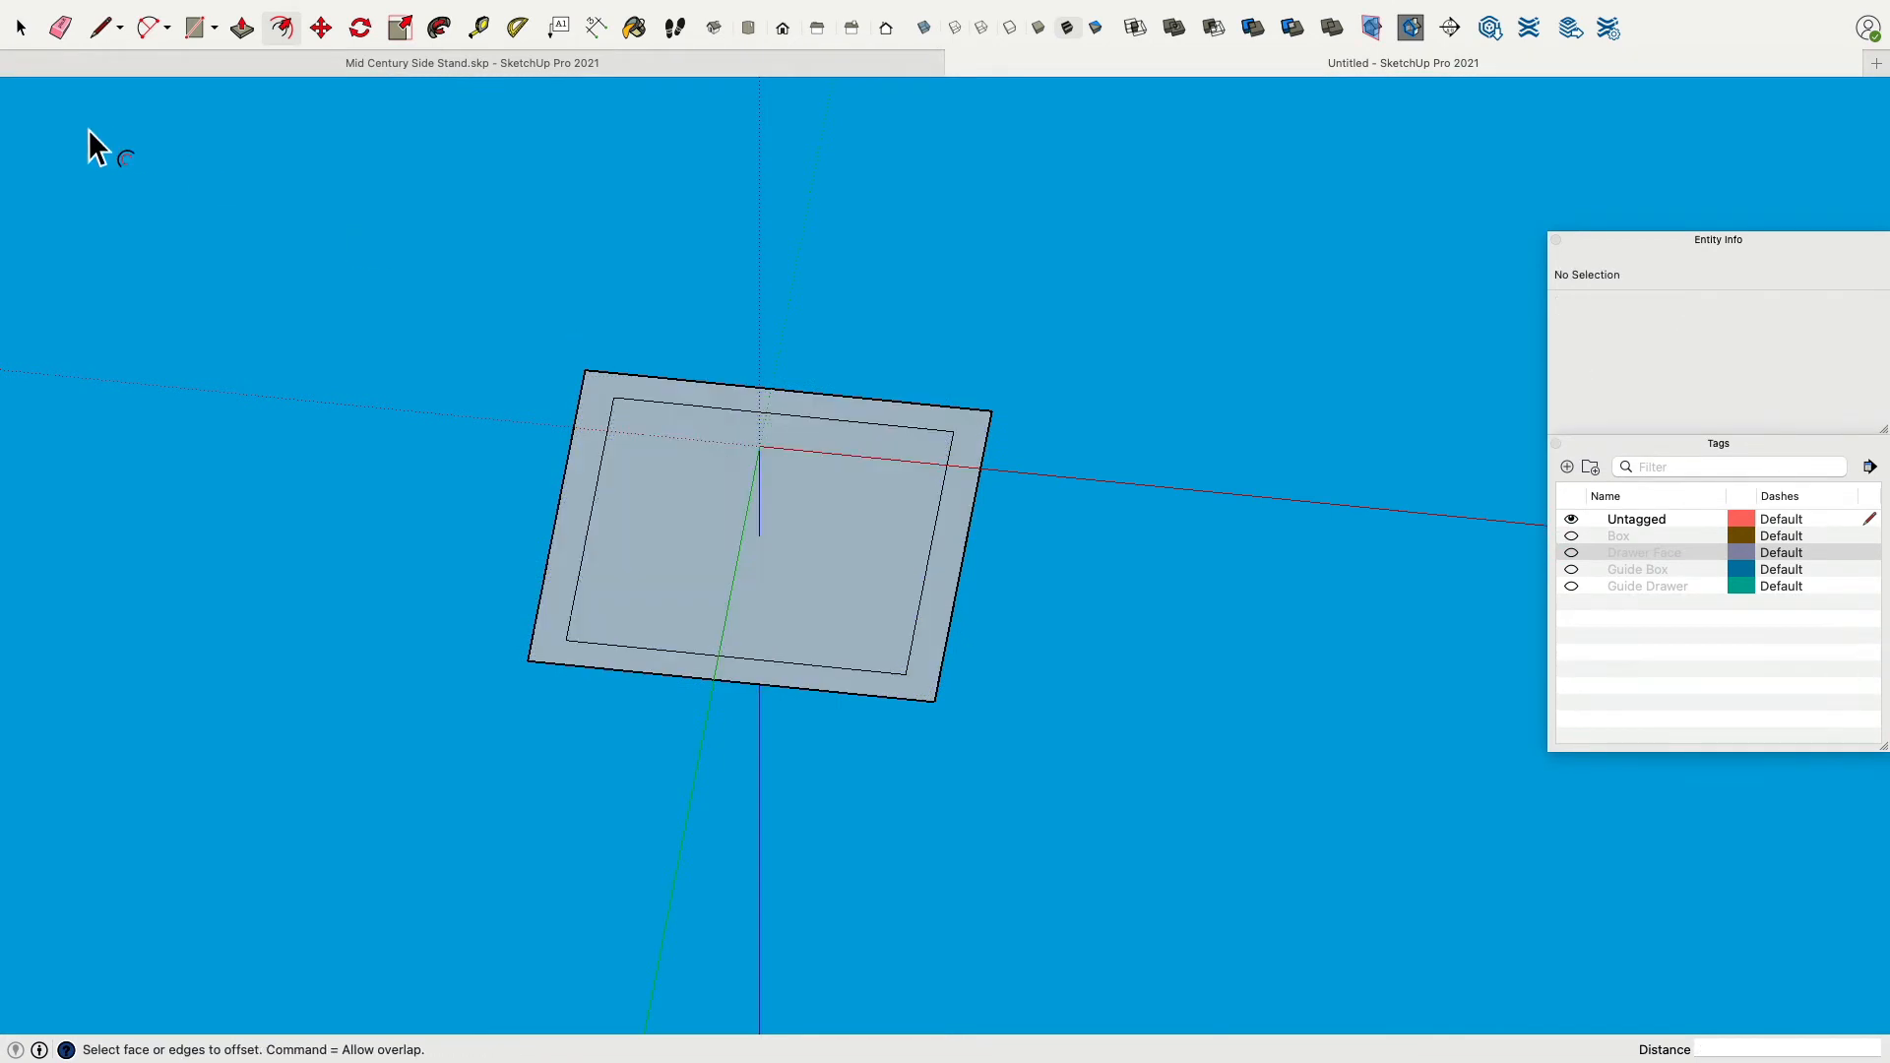
Try erasing the square's outer edges, then undo the erase.
click(59, 30)
mouse_move(596, 385)
mouse_down()
mouse_move(618, 328)
mouse_move(915, 277)
mouse_up()
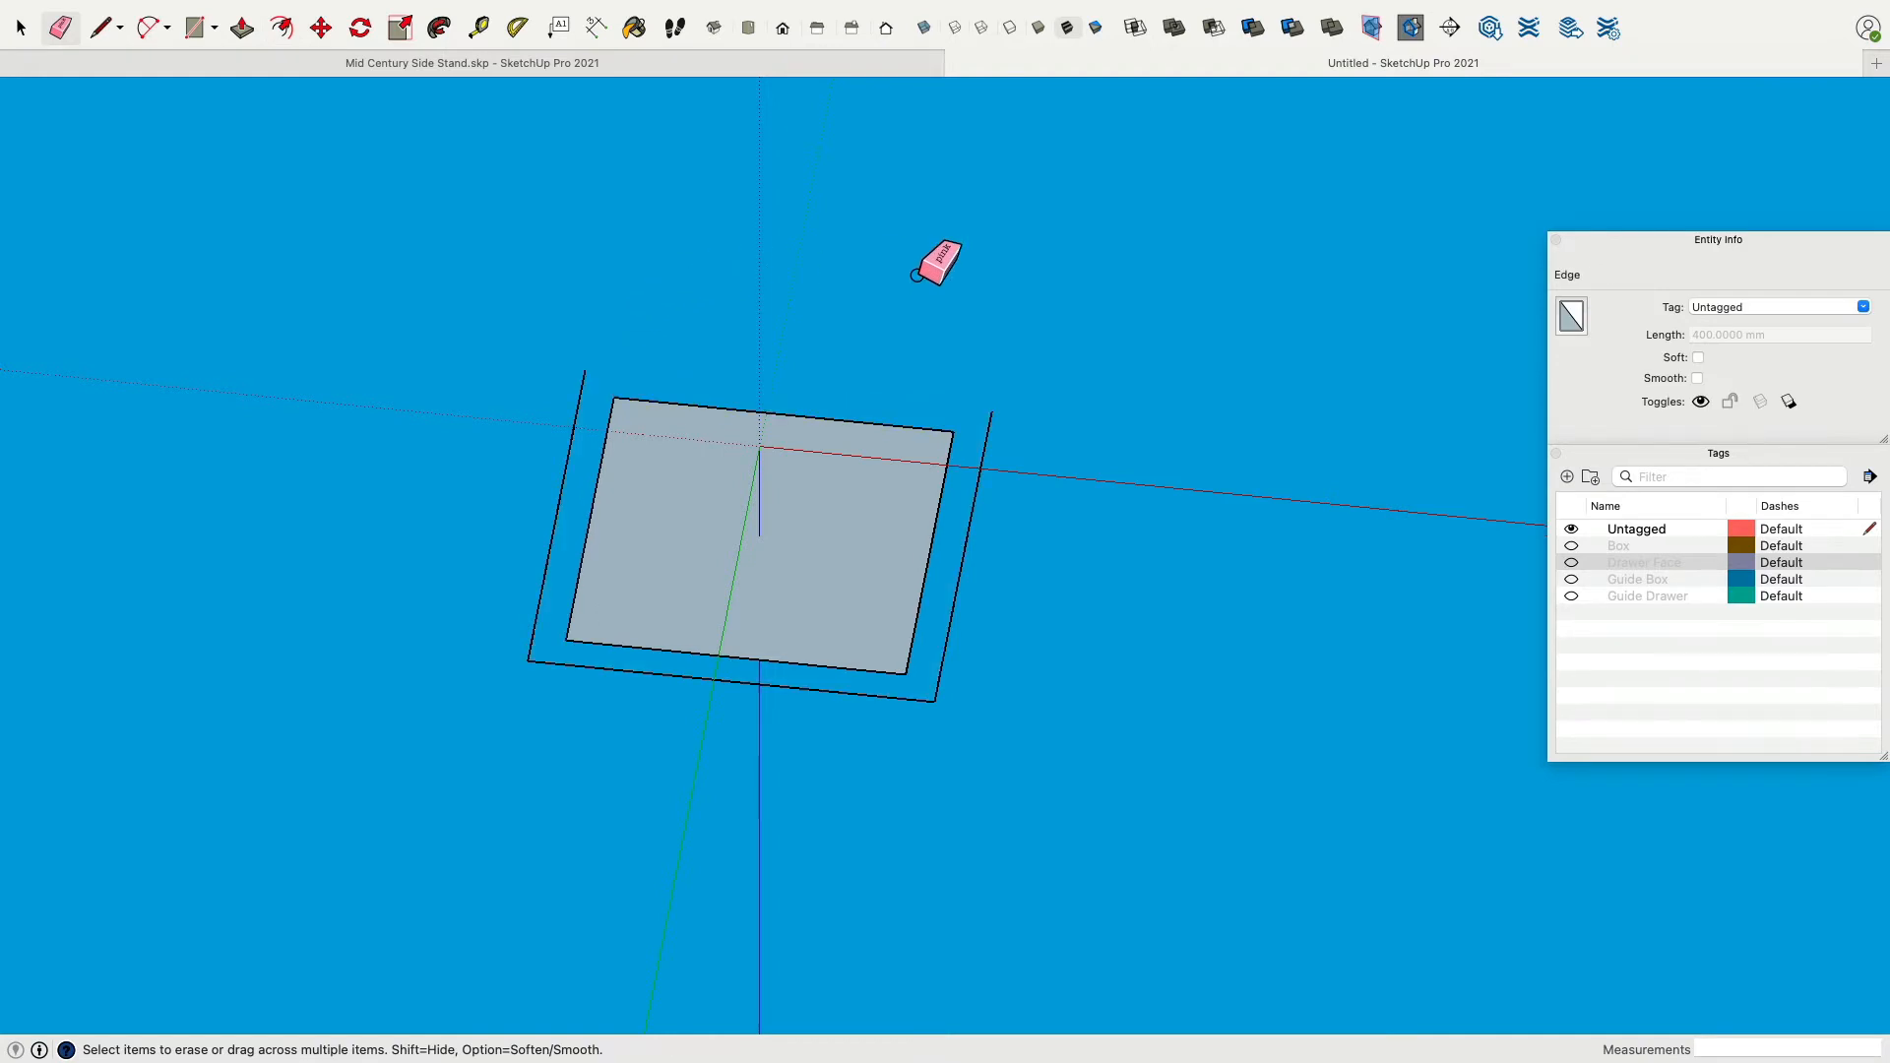
key(super+z)
In top view, draw both corner-to-corner diagonals of the square and a short vertical line down from their intersection.
mouse_move(733, 264)
middle_down()
mouse_move(937, 578)
mouse_move(798, 442)
mouse_move(764, 704)
mouse_move(1040, 522)
middle_up()
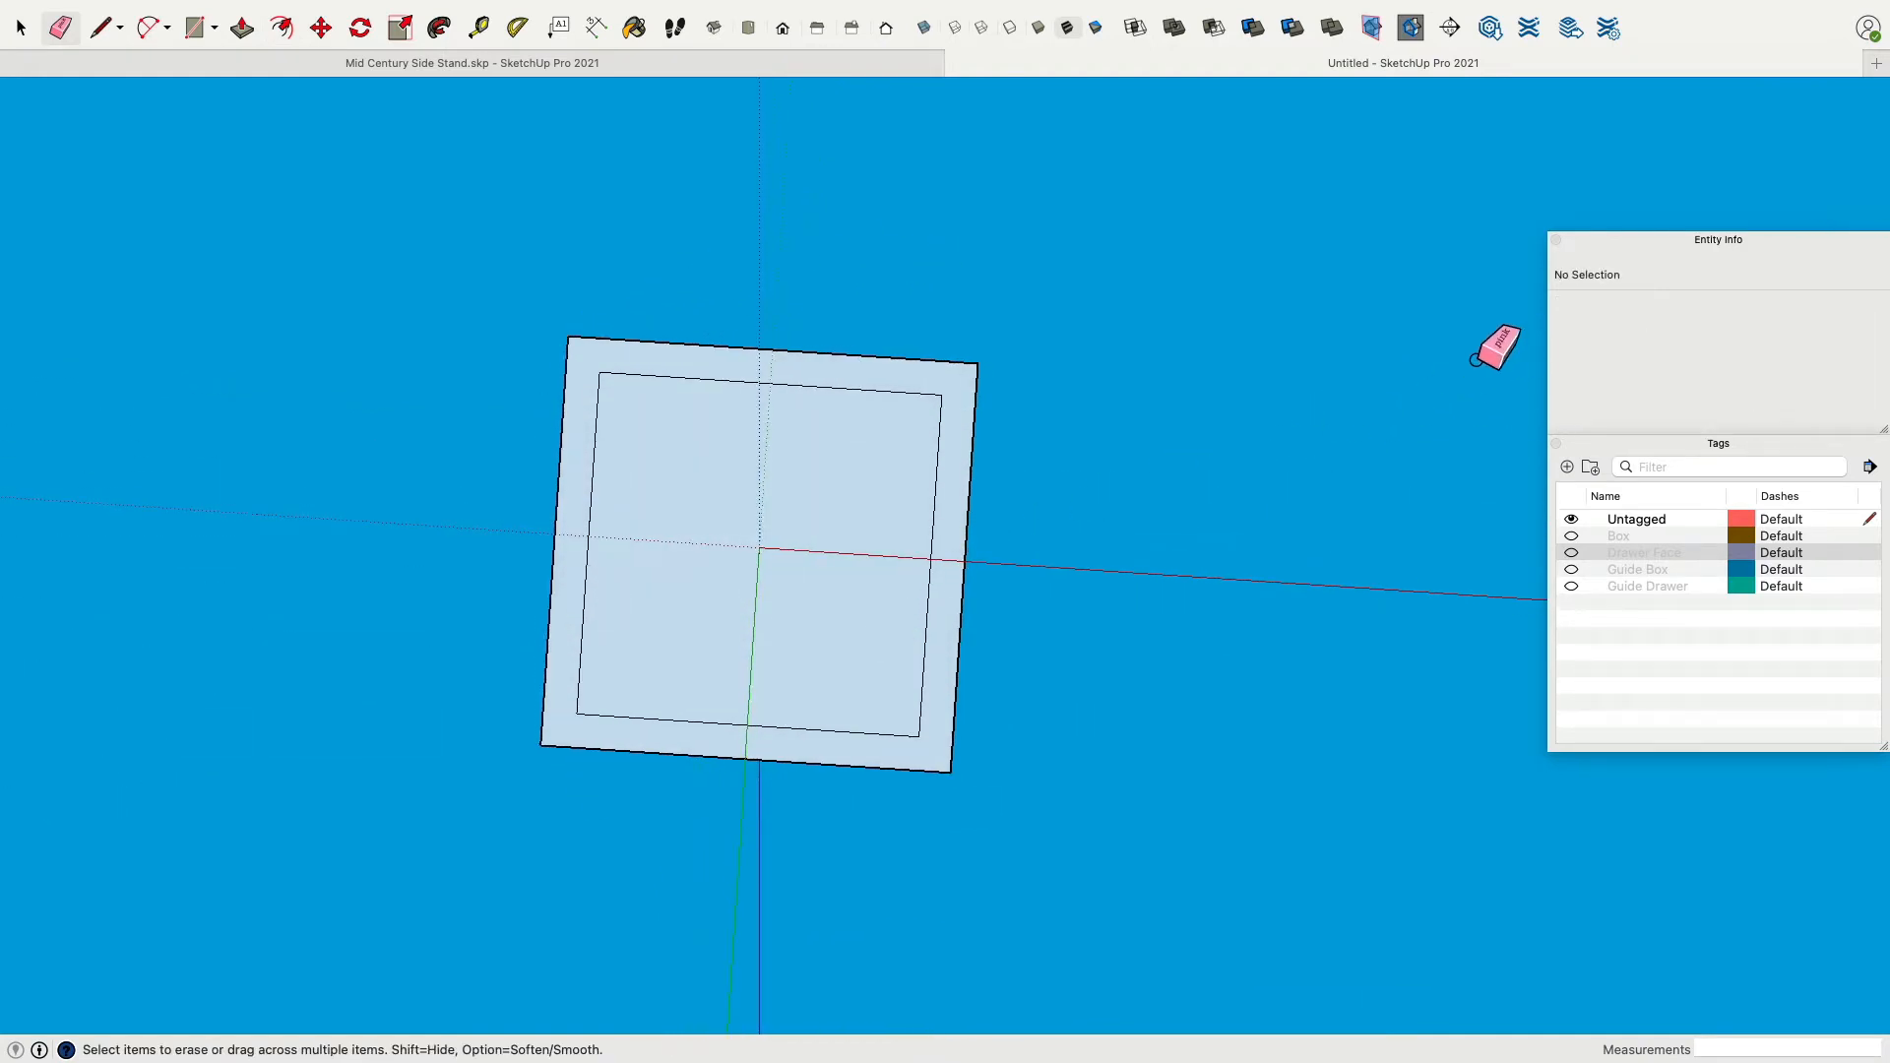
click(748, 27)
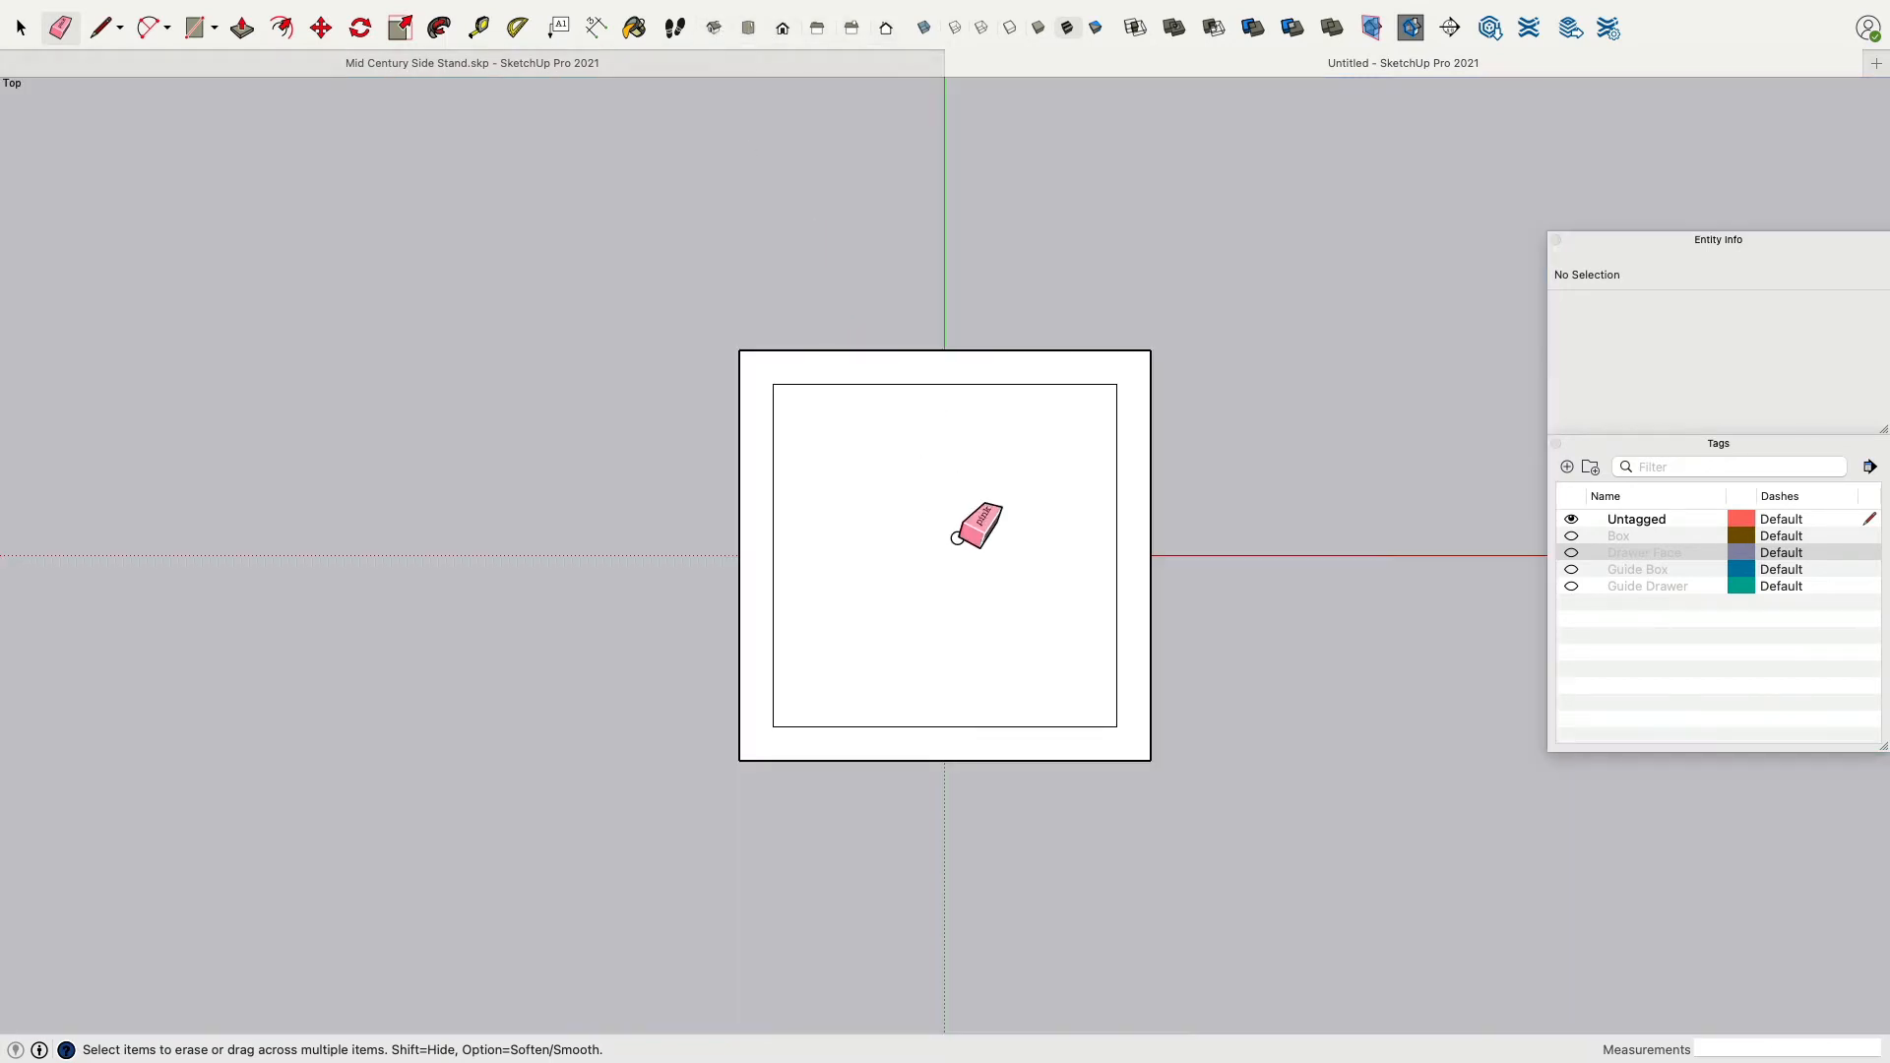
click(100, 28)
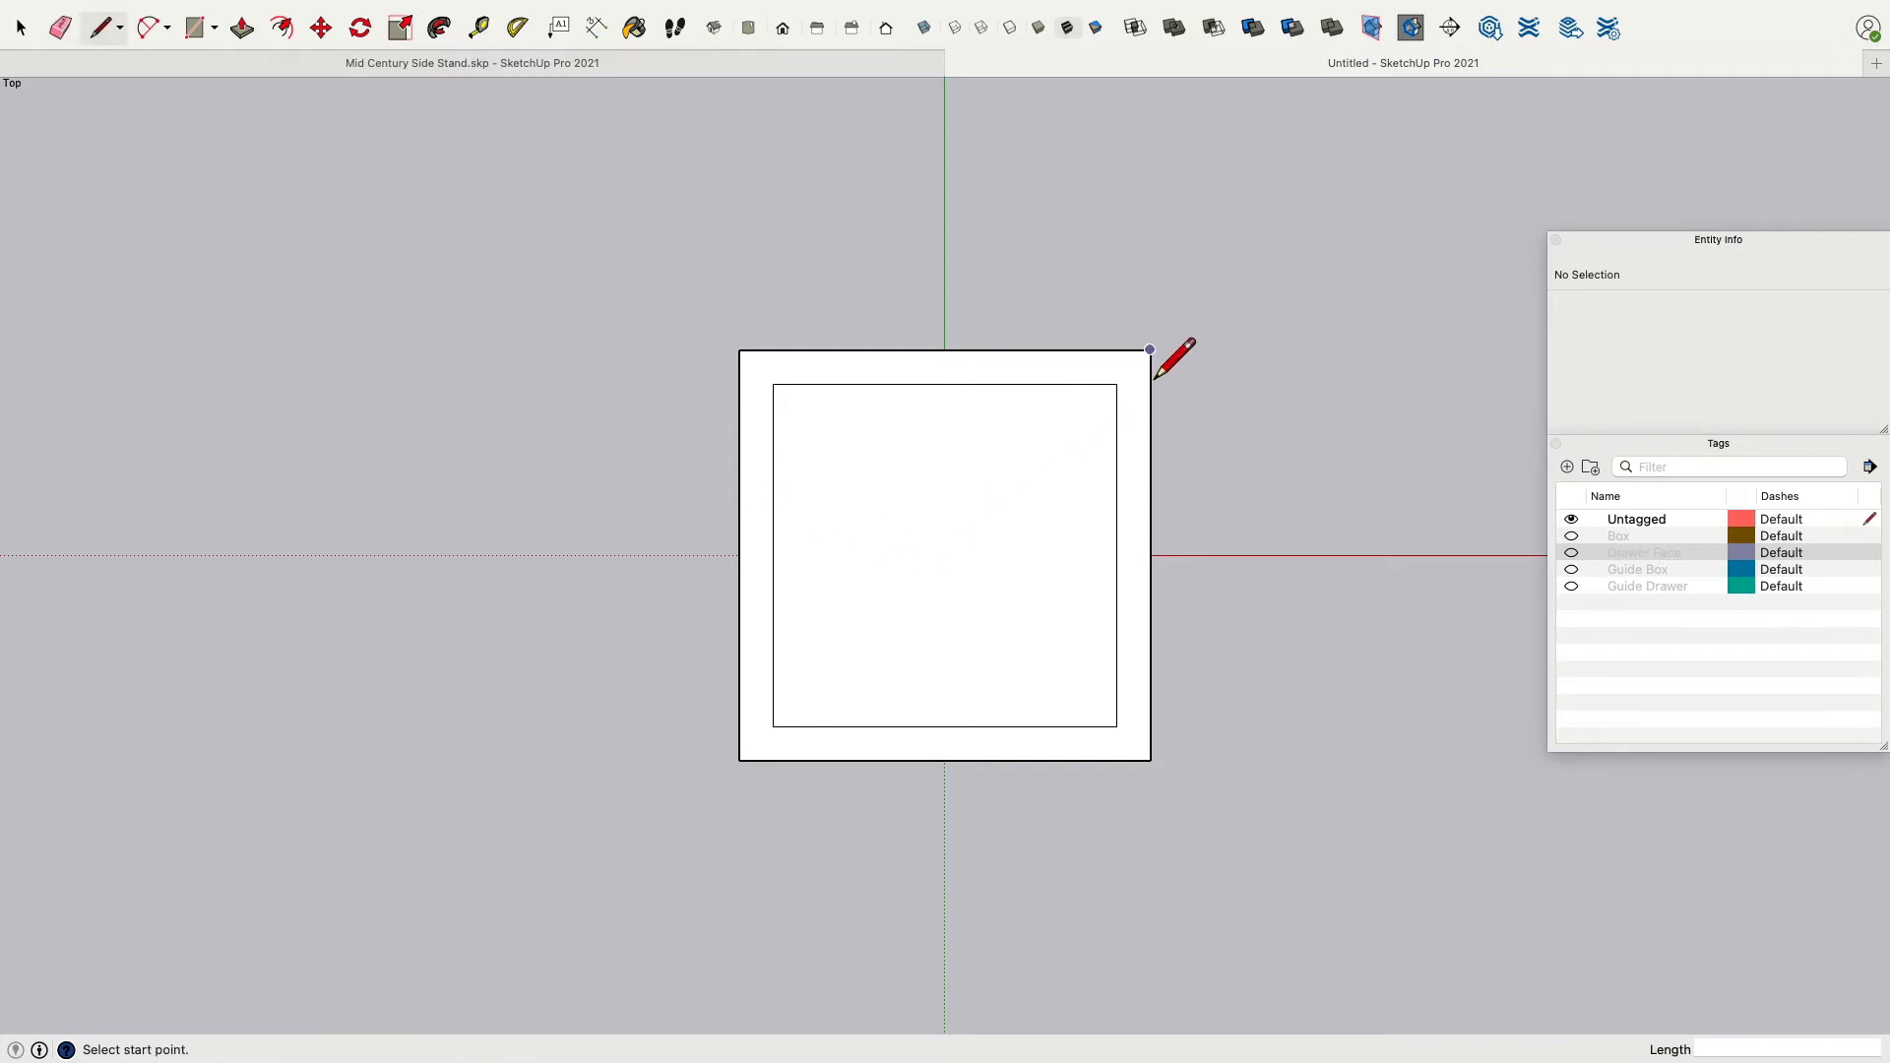
click(1150, 350)
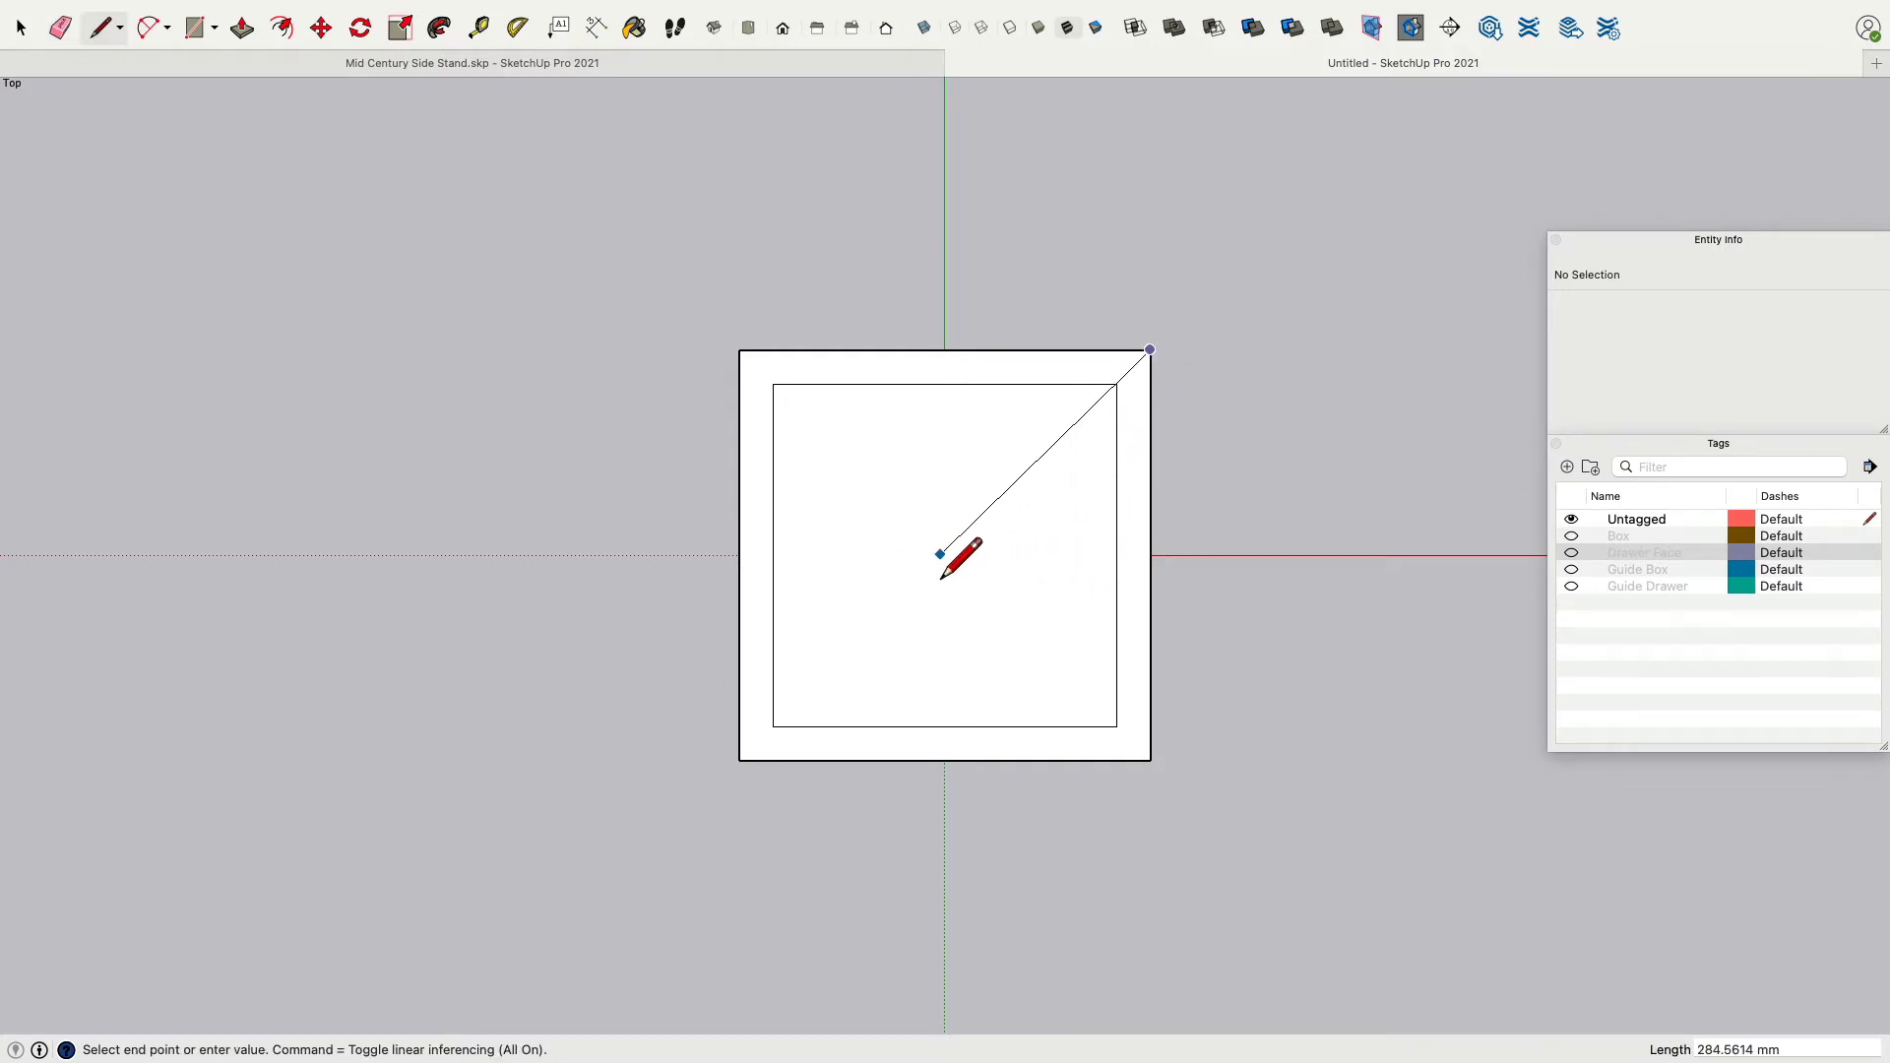
click(739, 760)
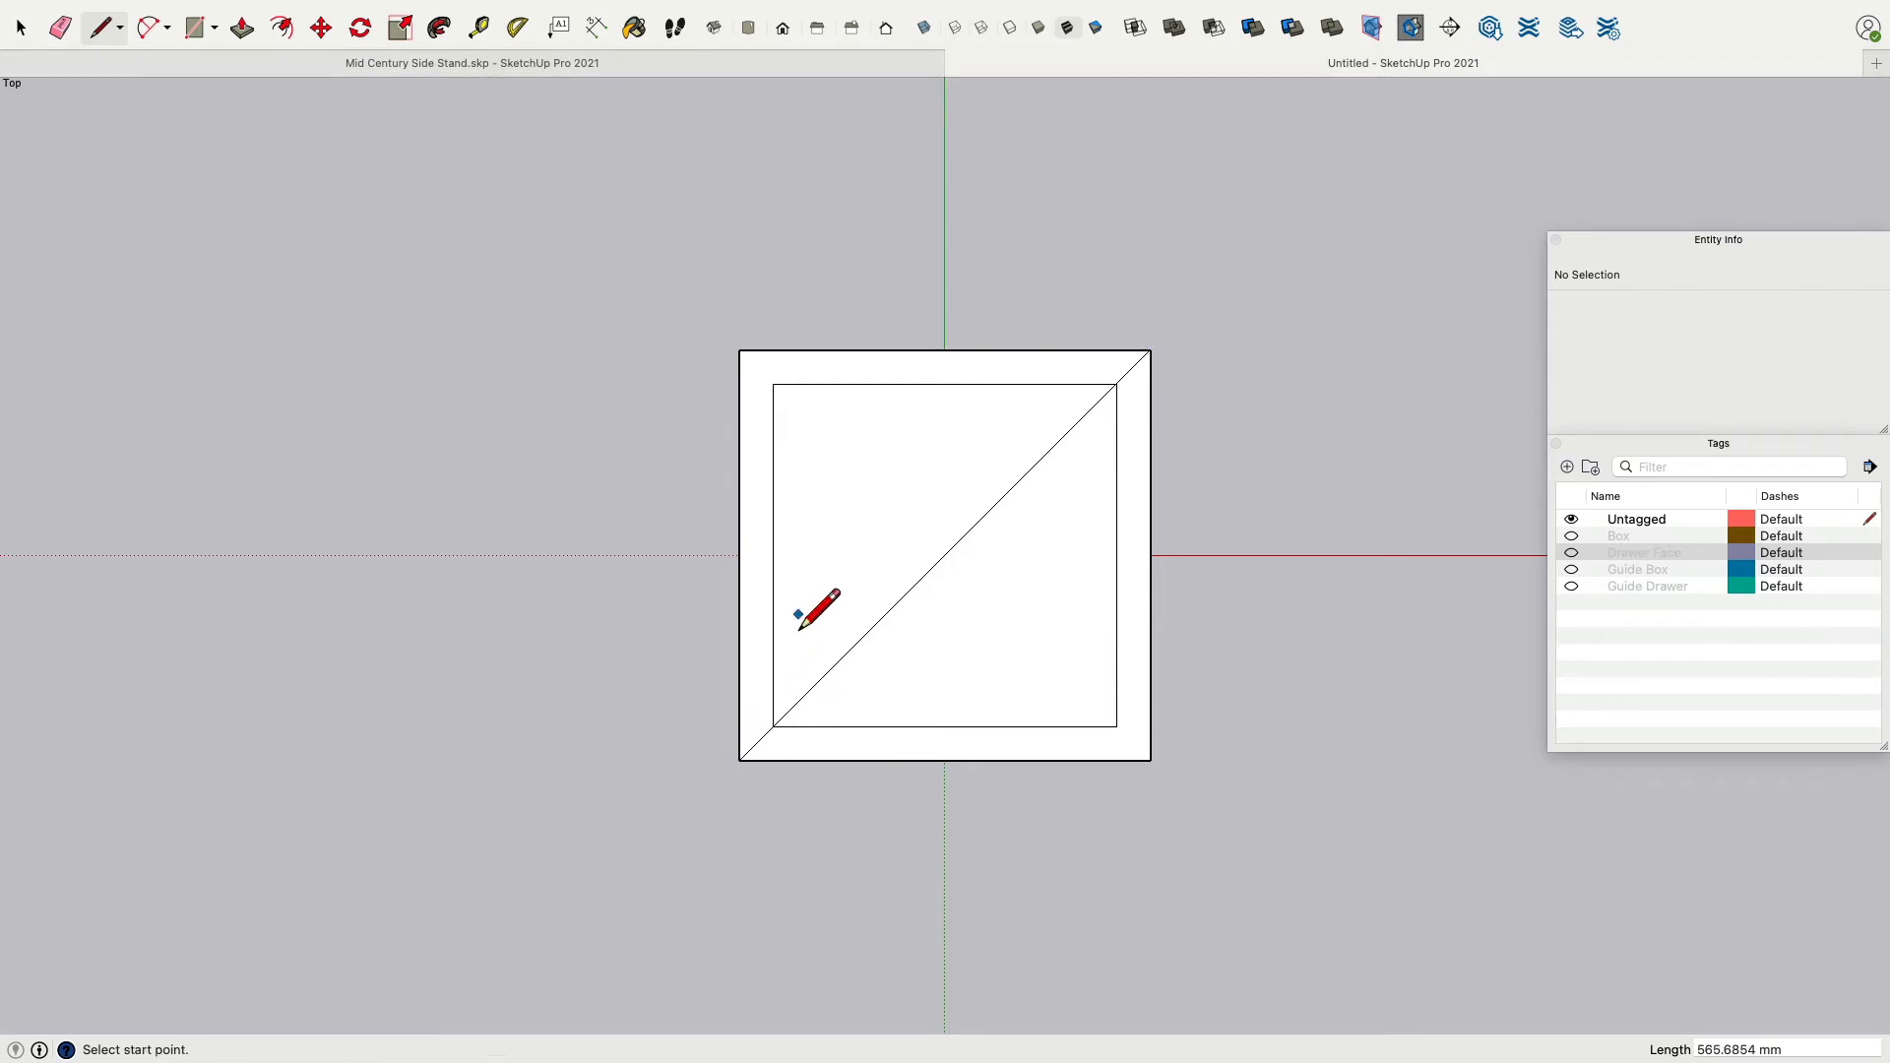
click(740, 351)
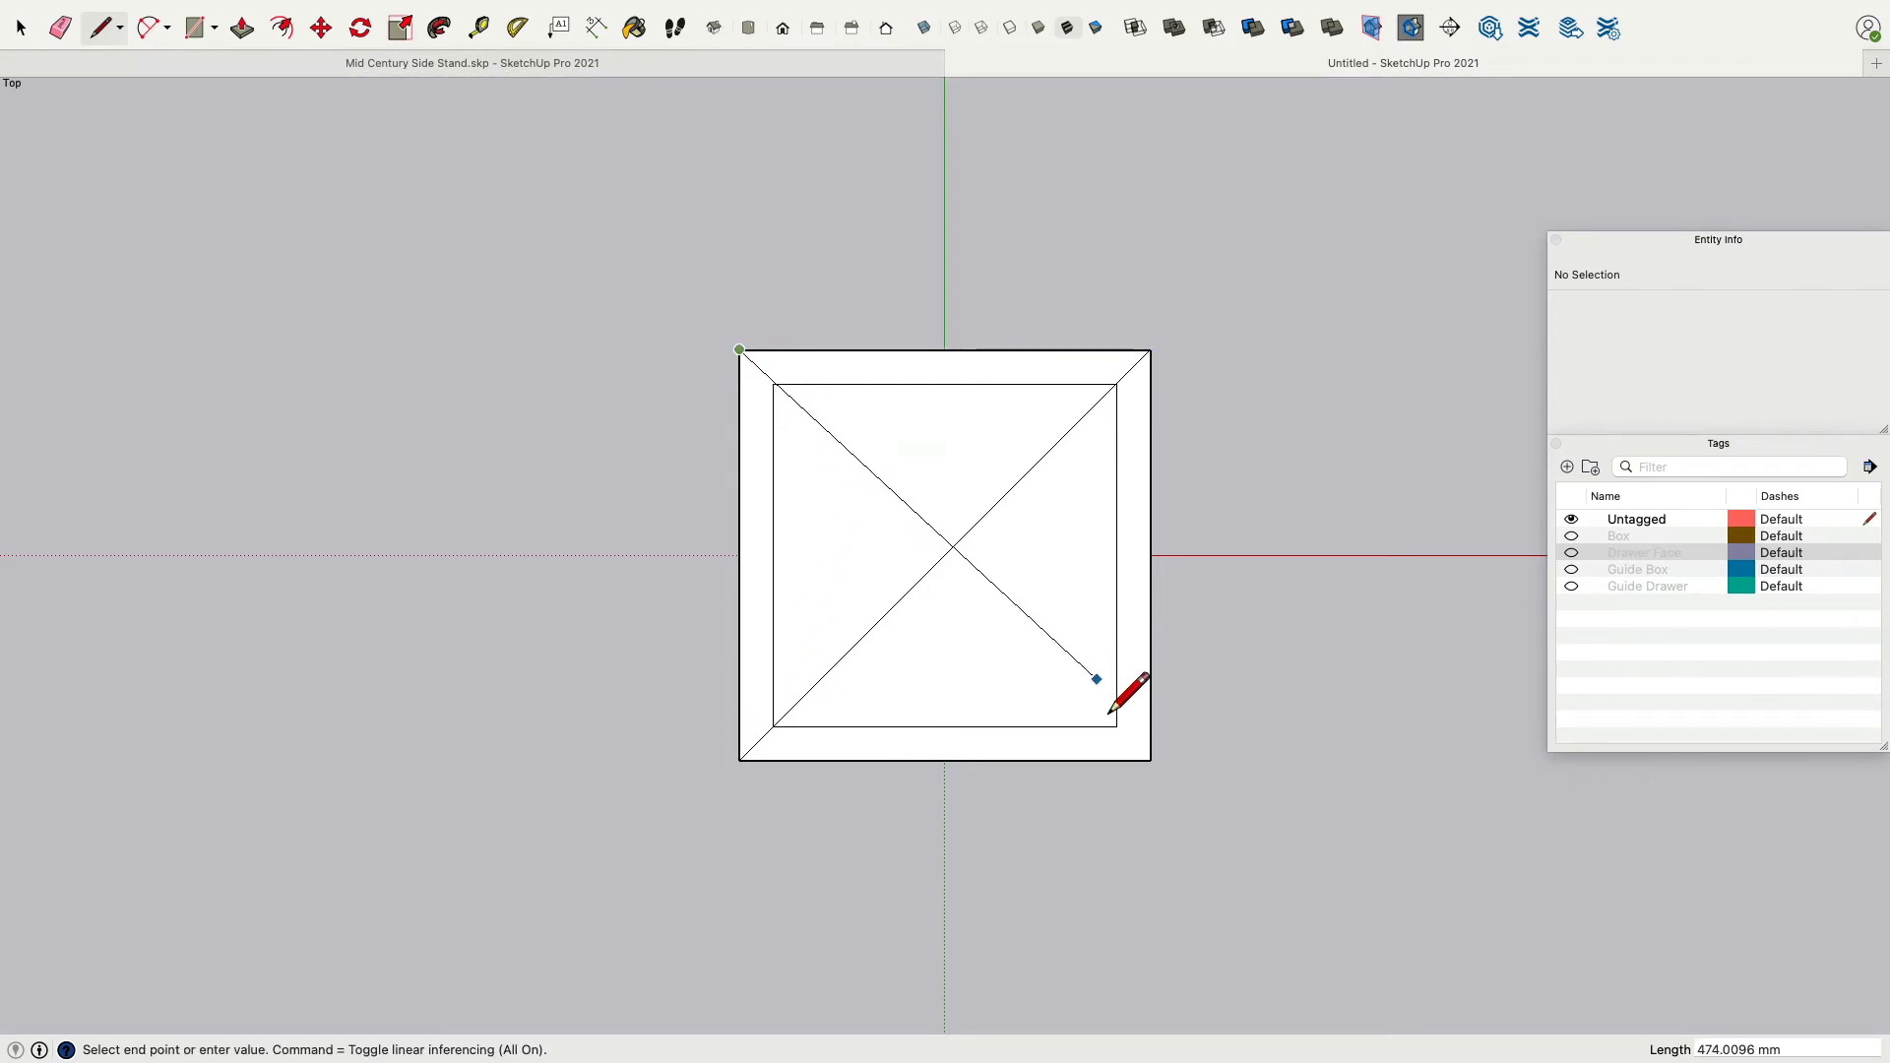
click(1150, 760)
click(944, 555)
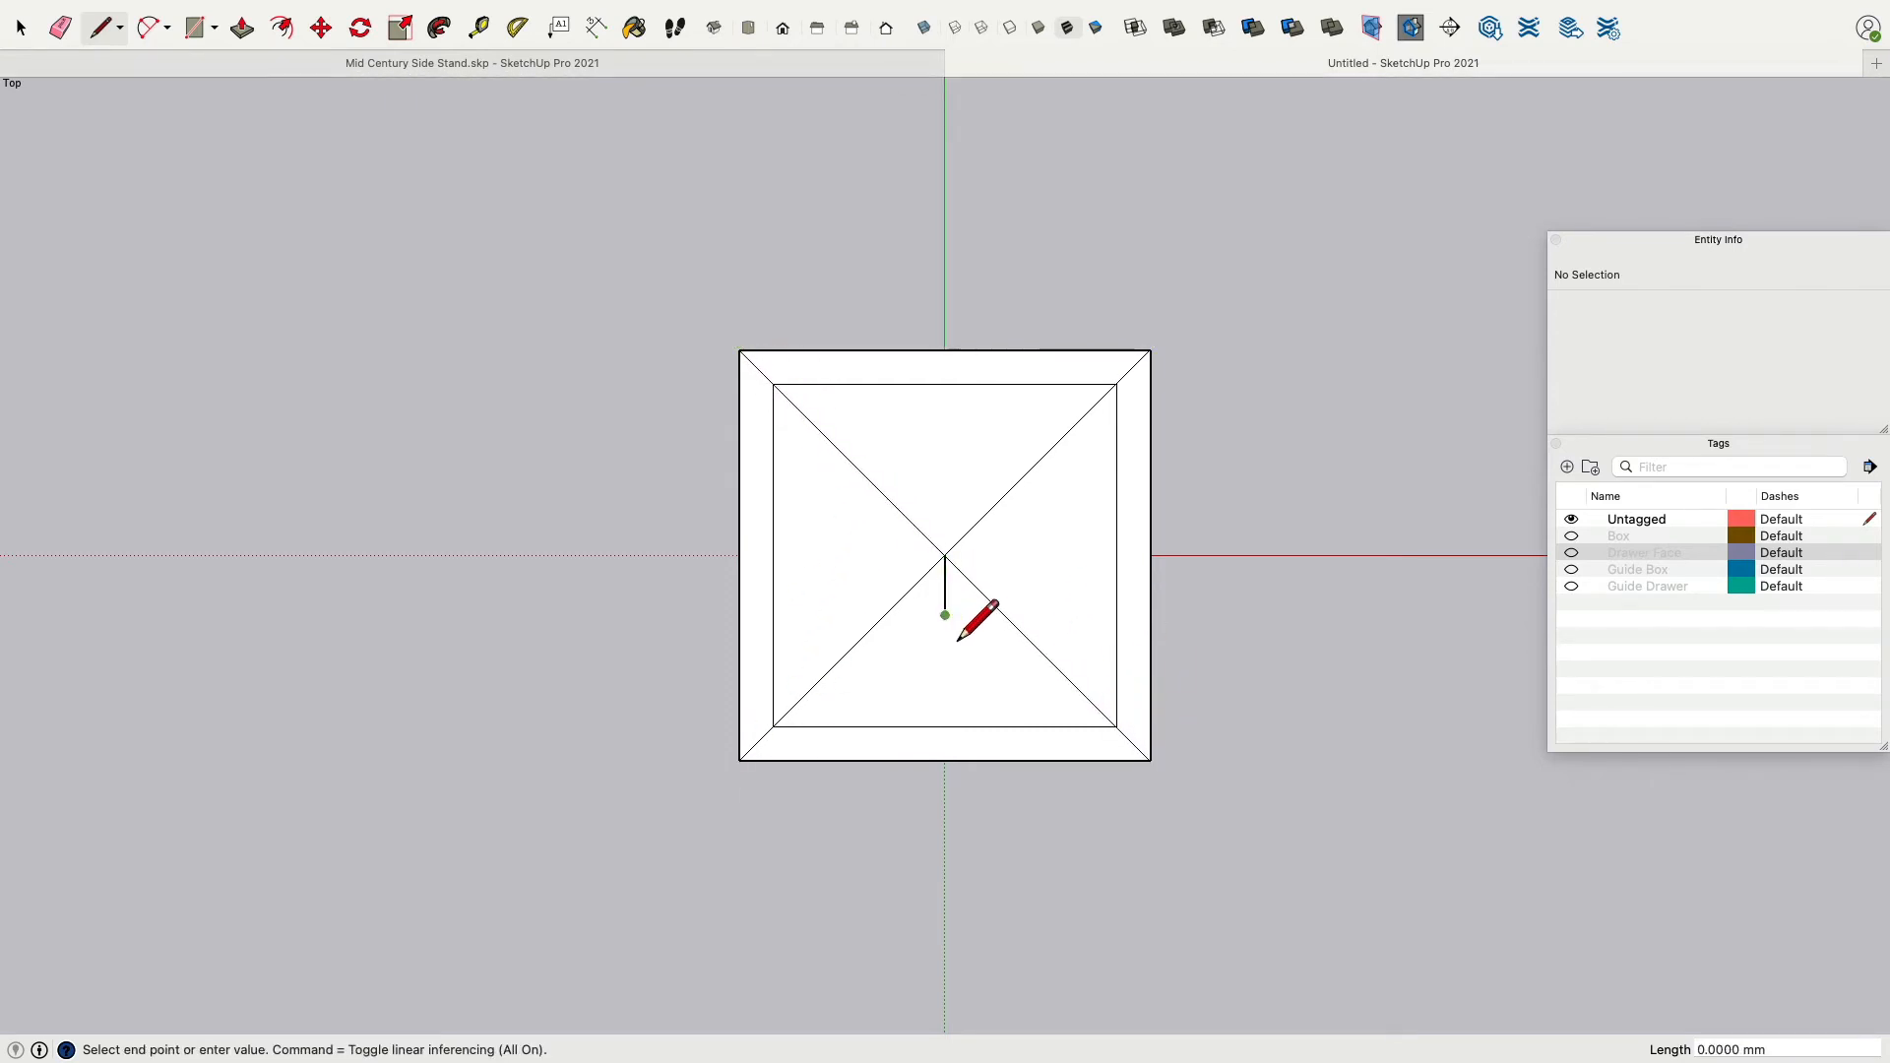
click(945, 616)
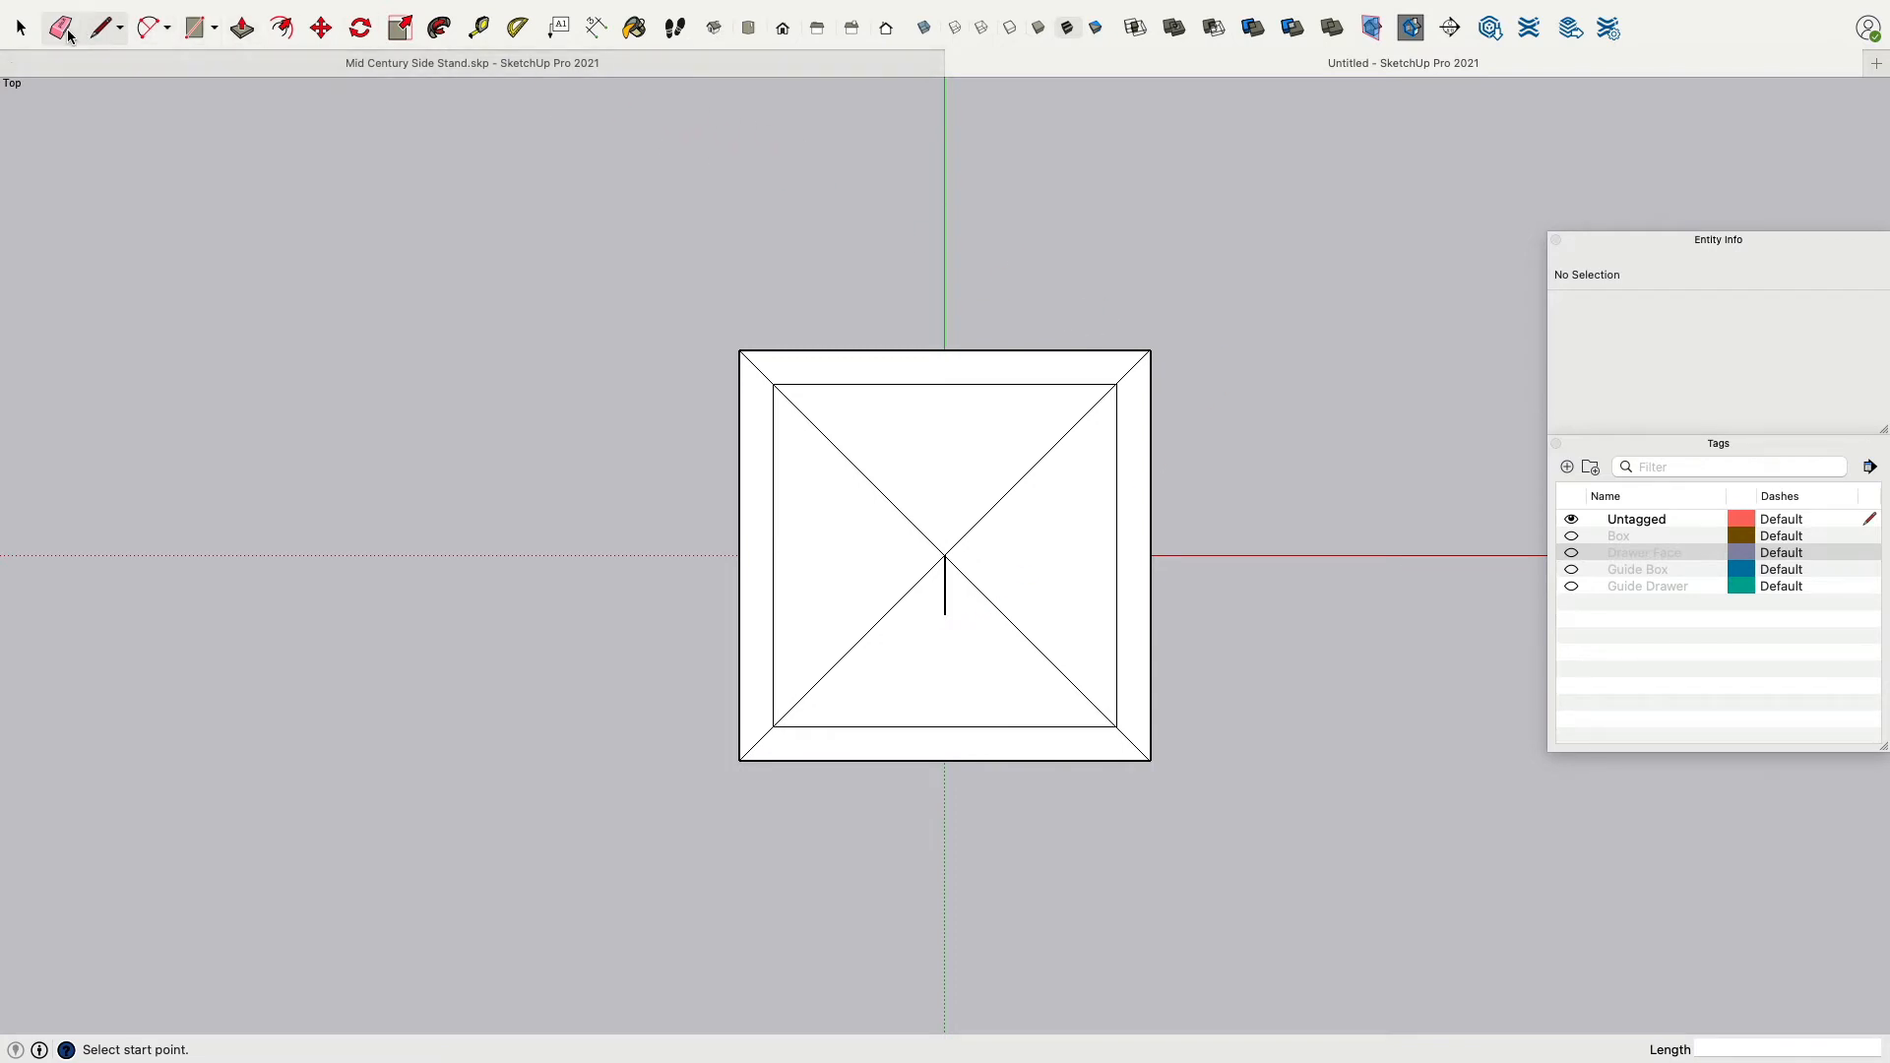
Erase the lower halves of both diagonals inside the inner square.
click(60, 28)
mouse_move(878, 630)
mouse_down()
mouse_move(983, 693)
mouse_move(1023, 647)
mouse_up()
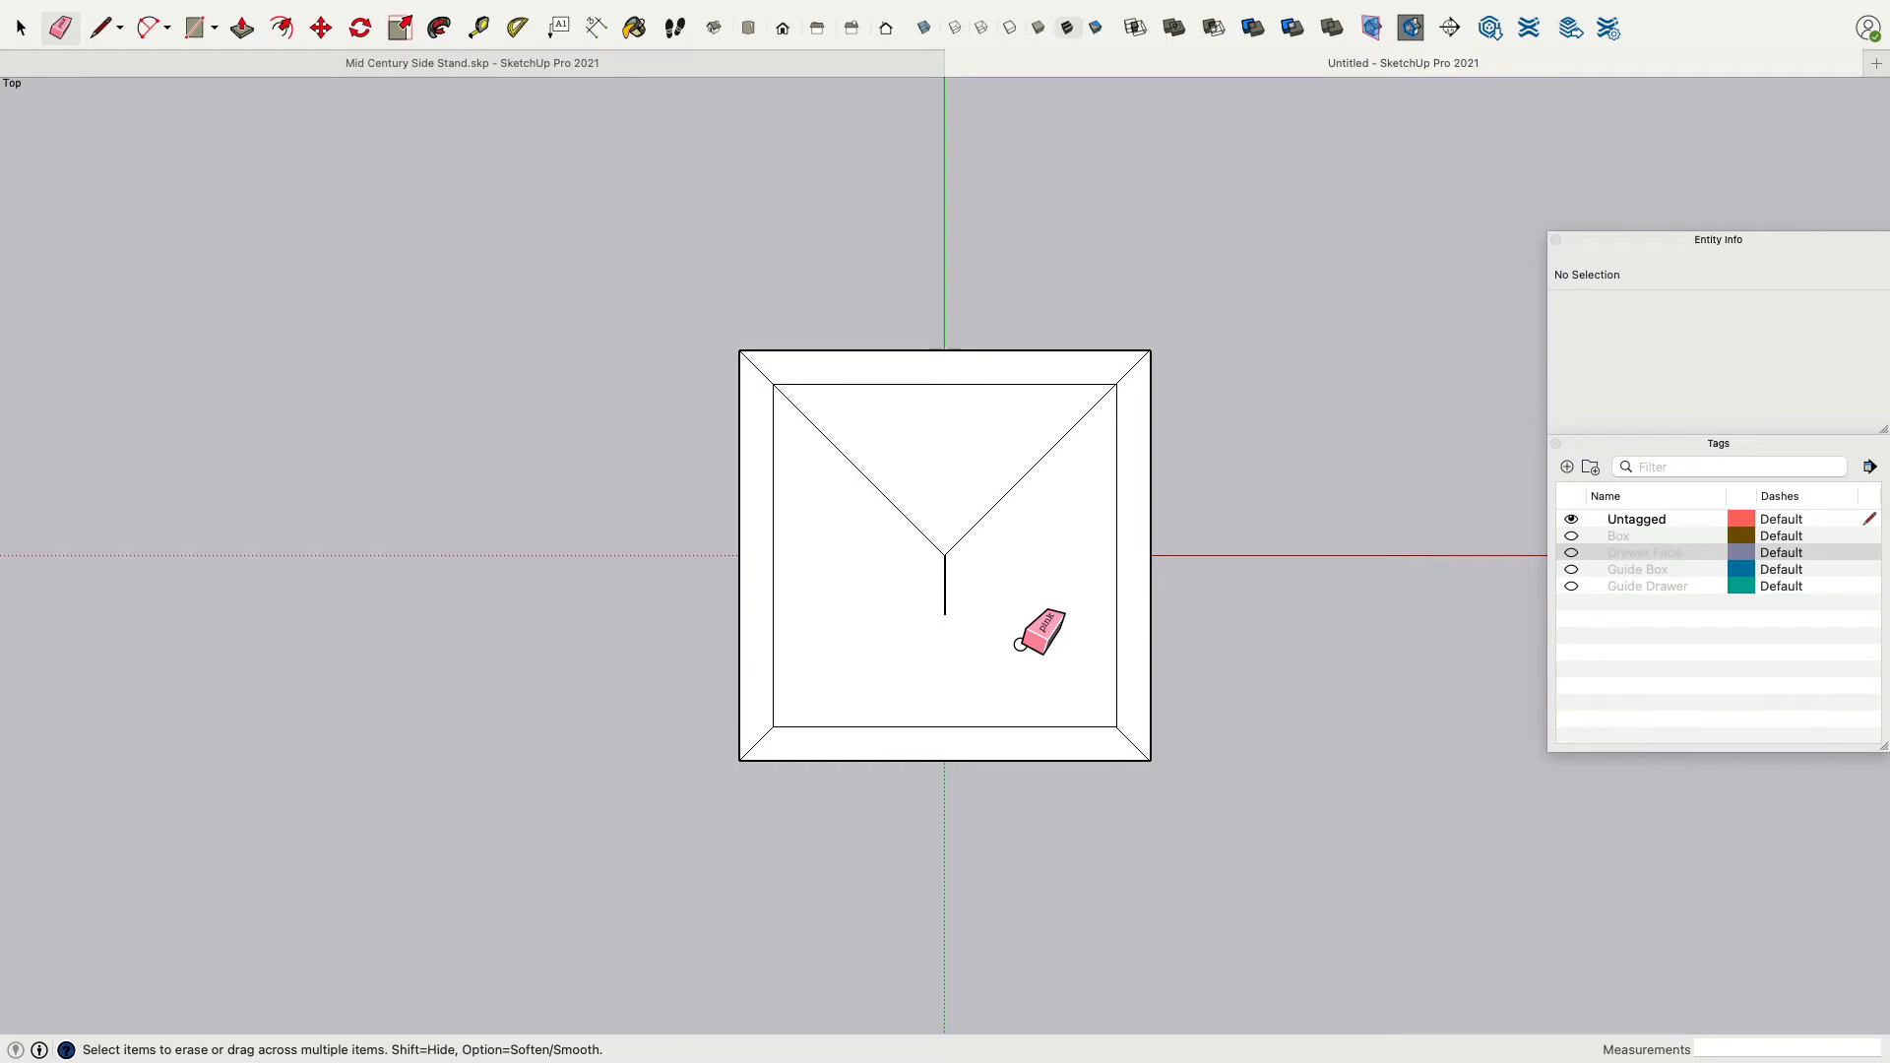
Switch to the finished side stand model and examine its leg base frame from below.
click(863, 67)
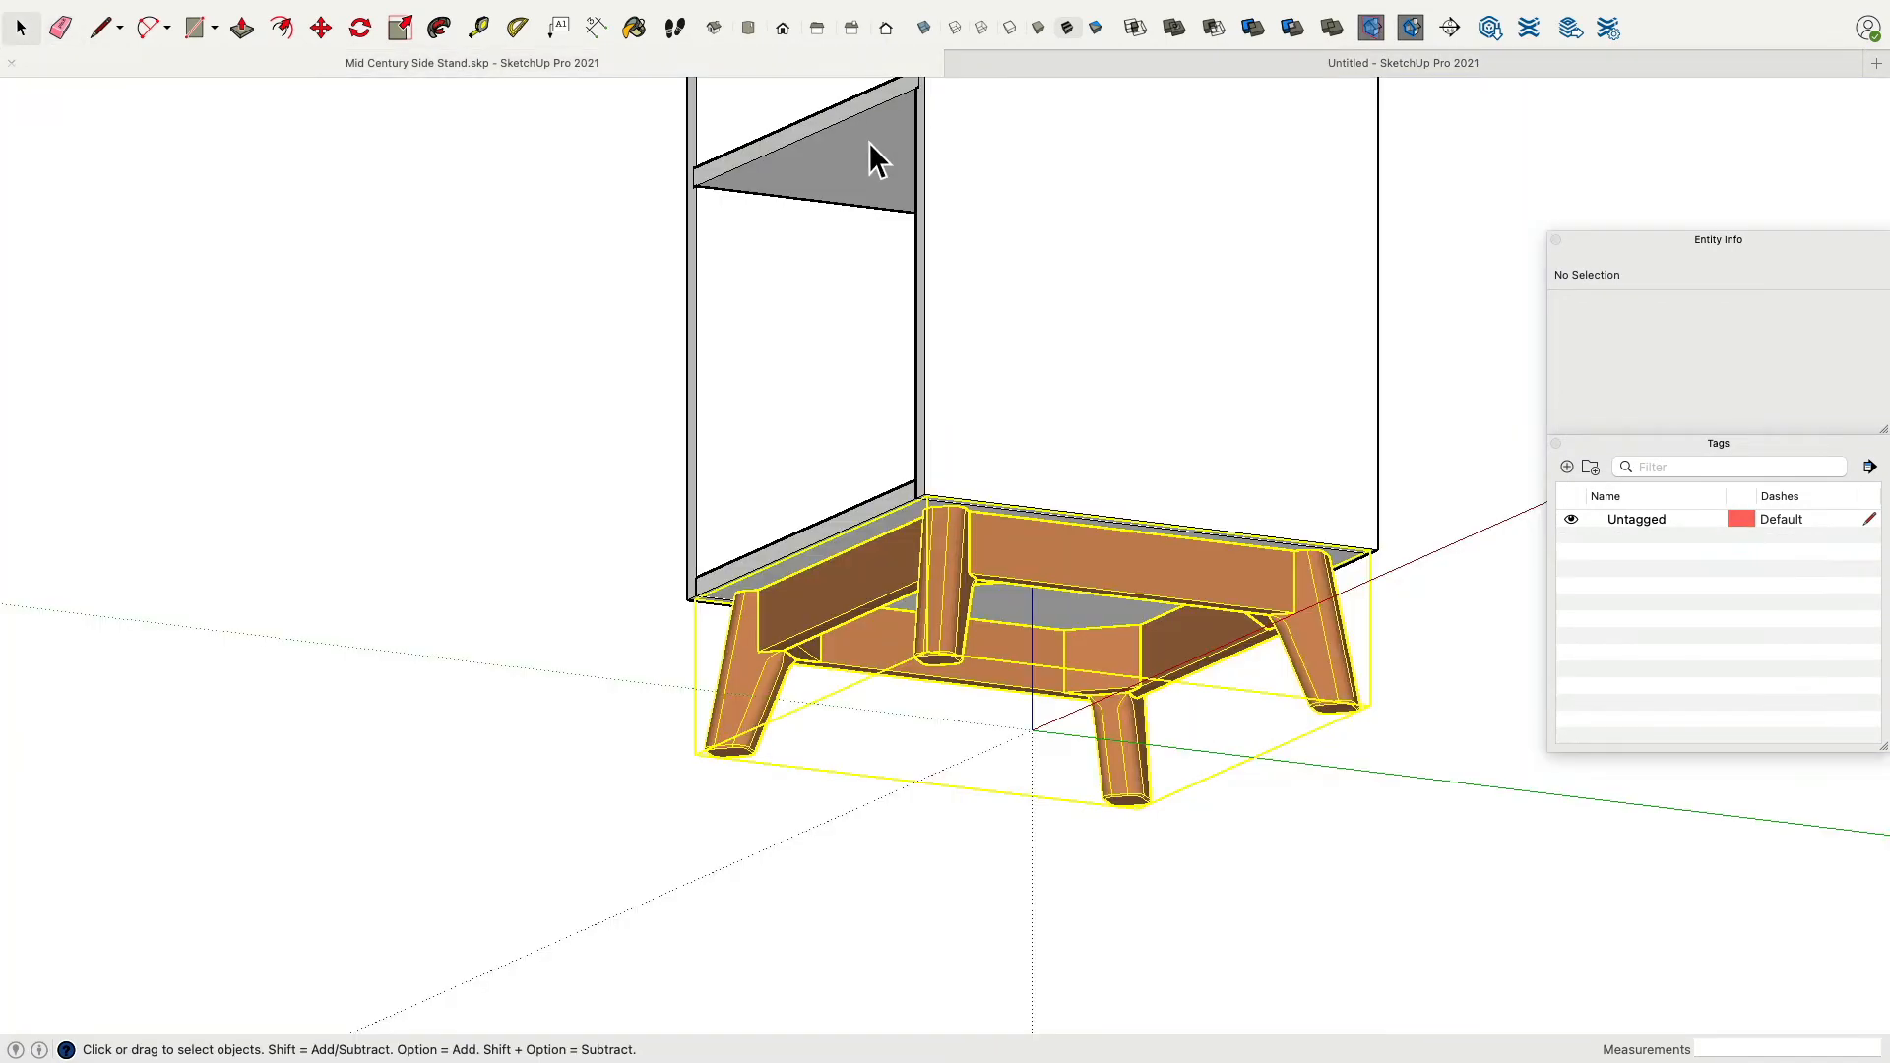
middle_drag(869, 142, 1061, 451)
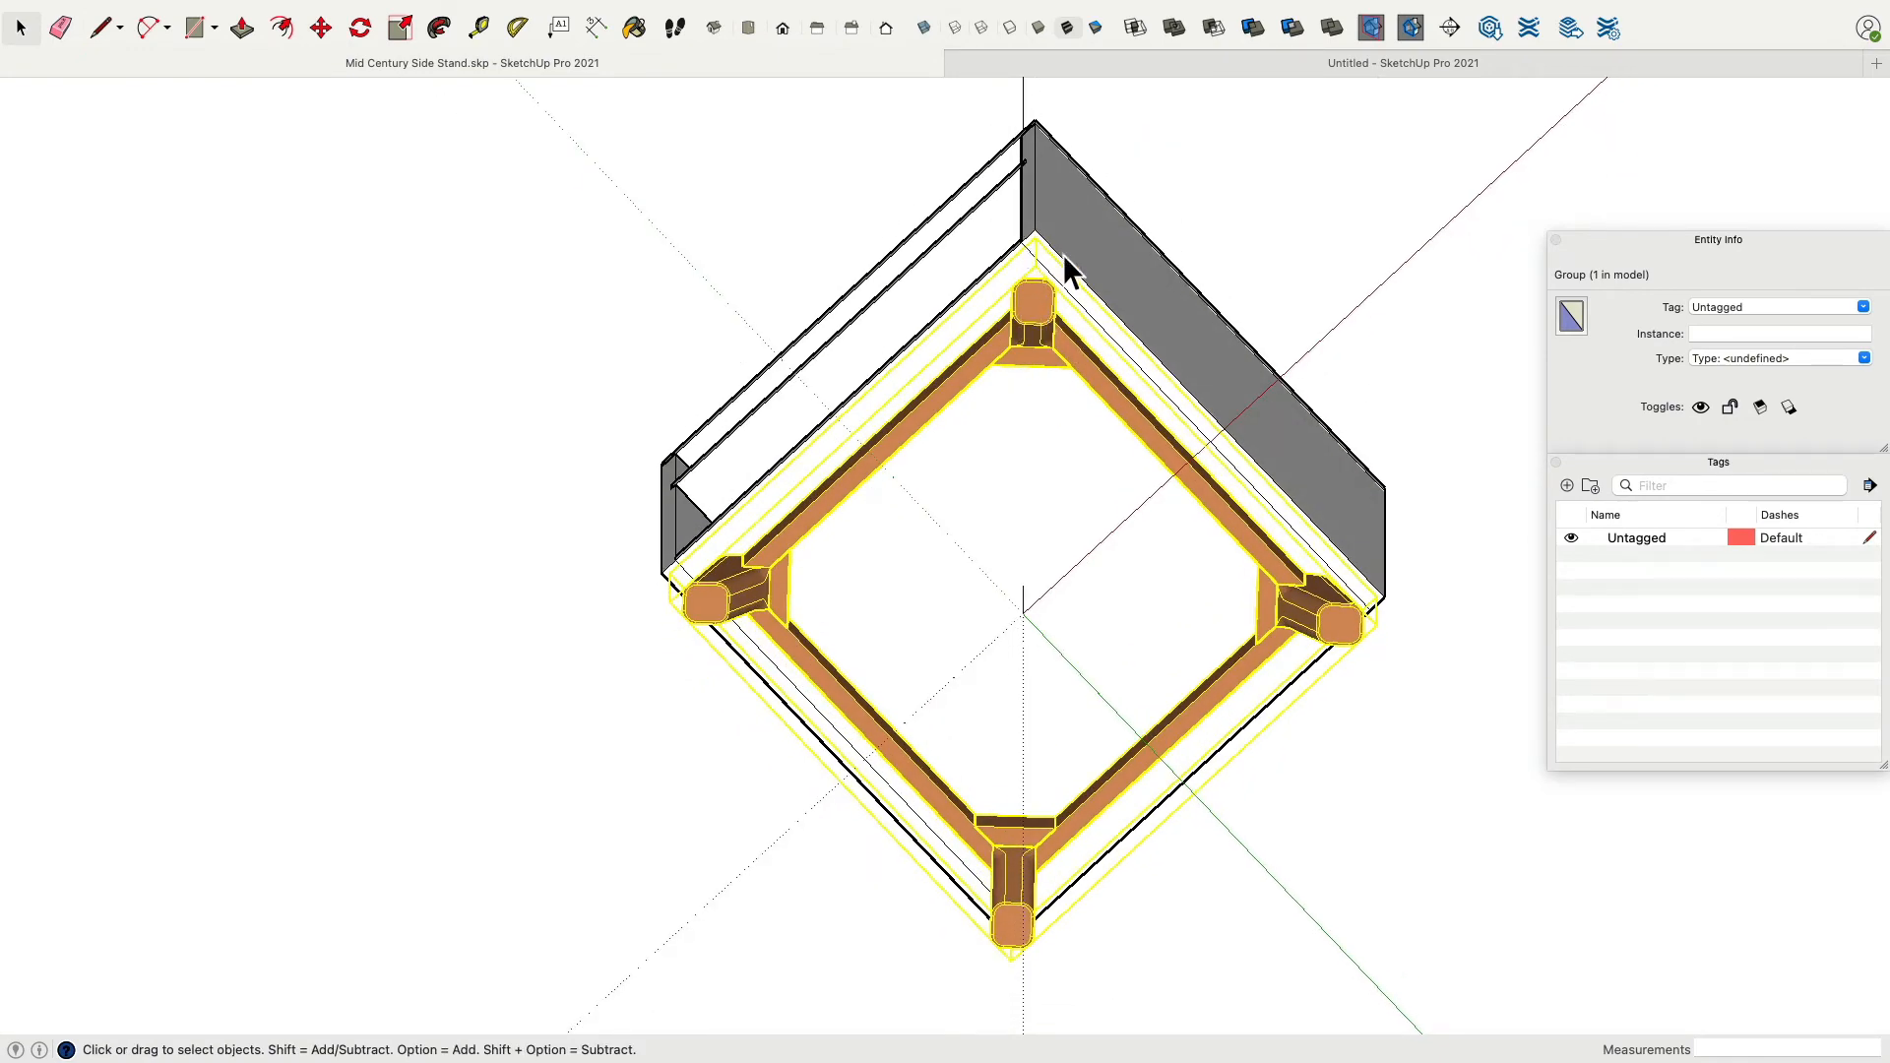
middle_drag(1071, 104, 1231, 545)
scroll(1155, 523, up, 5)
scroll(1155, 523, up, 3)
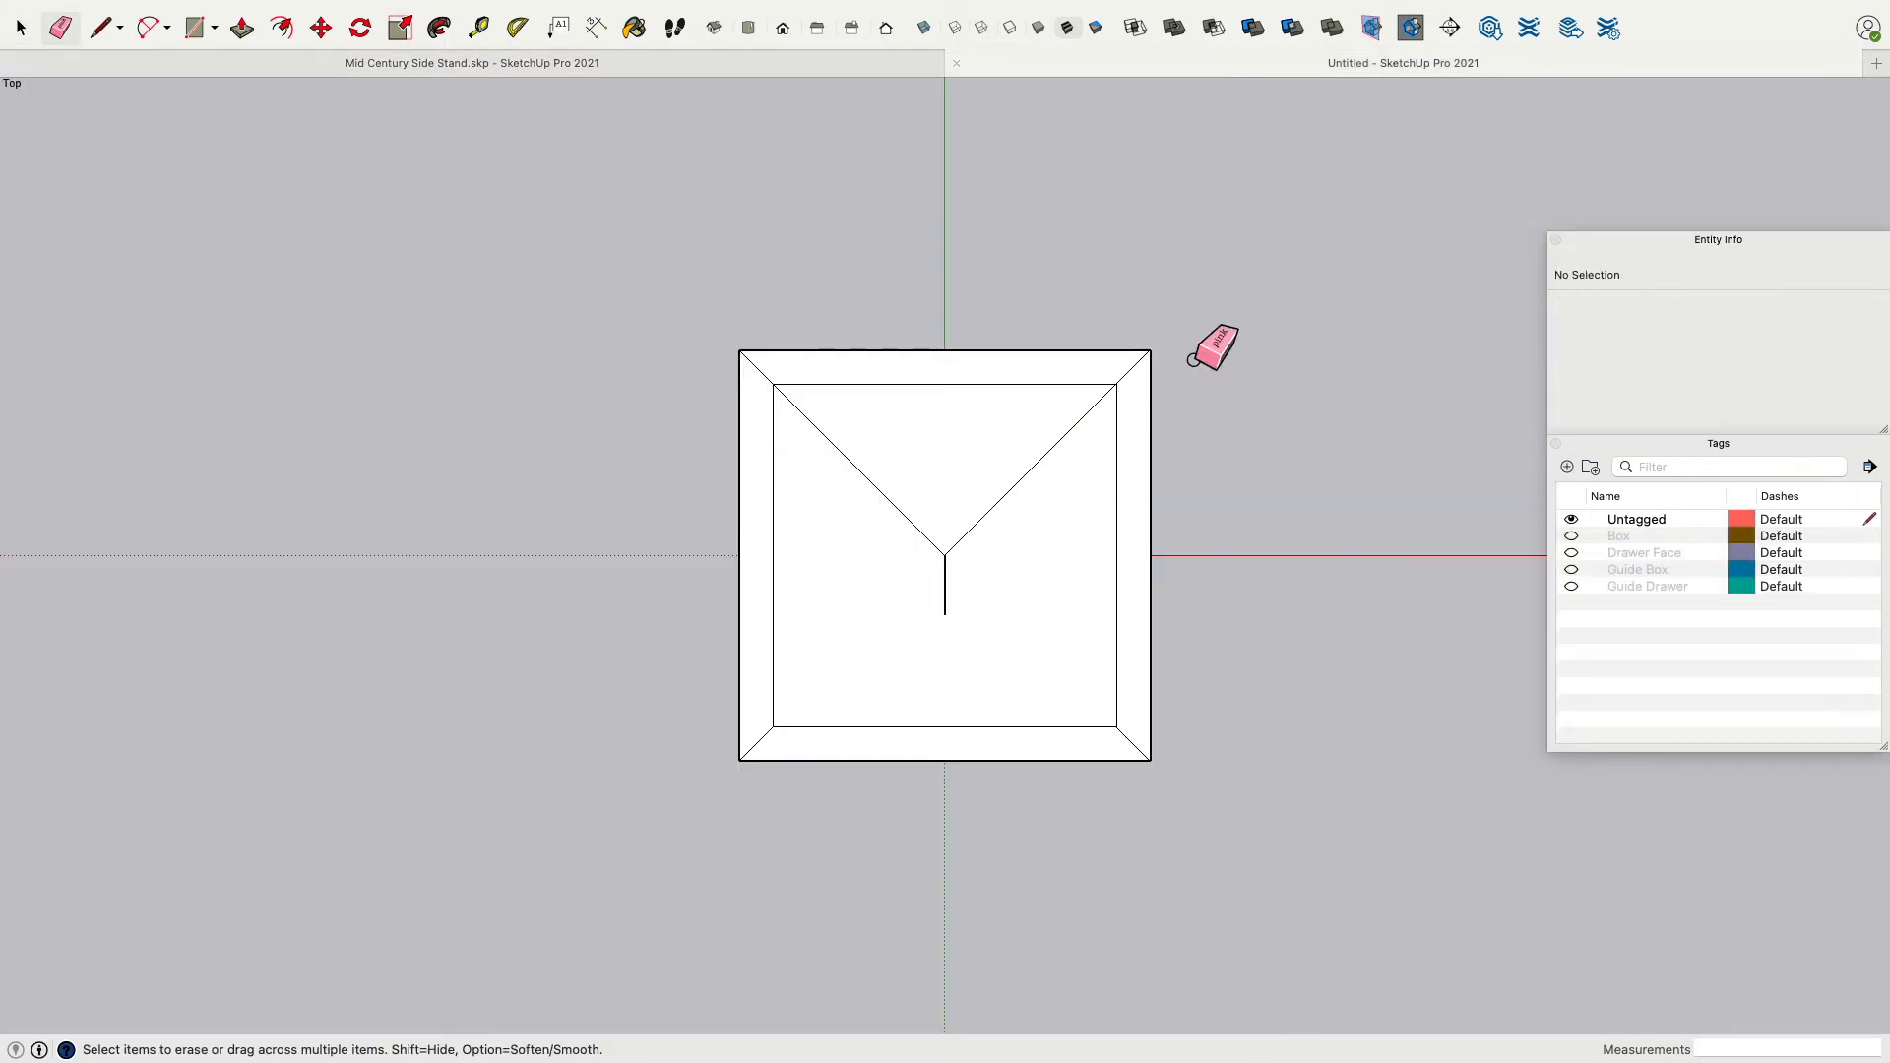
Create a guide parallel to the upper-right diagonal, offset 17 mm toward the upper-left.
scroll(1210, 339, up, 5)
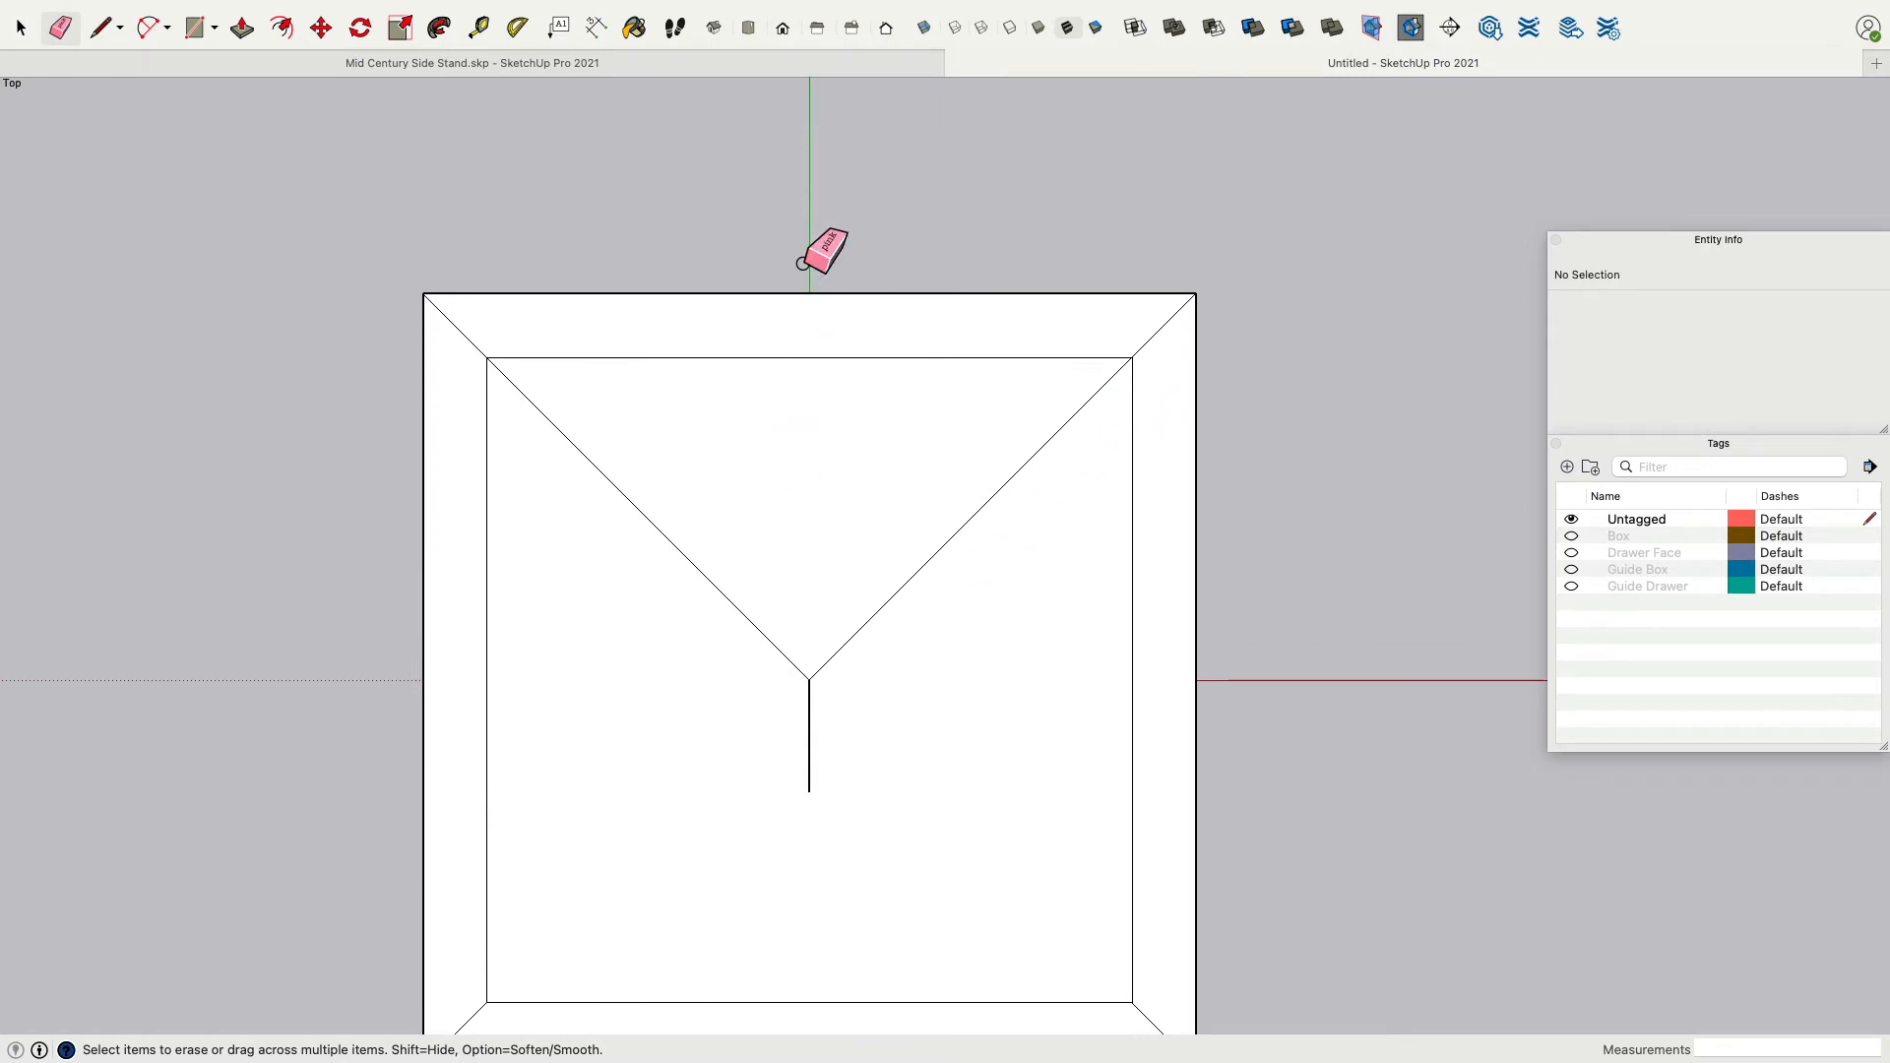
click(476, 36)
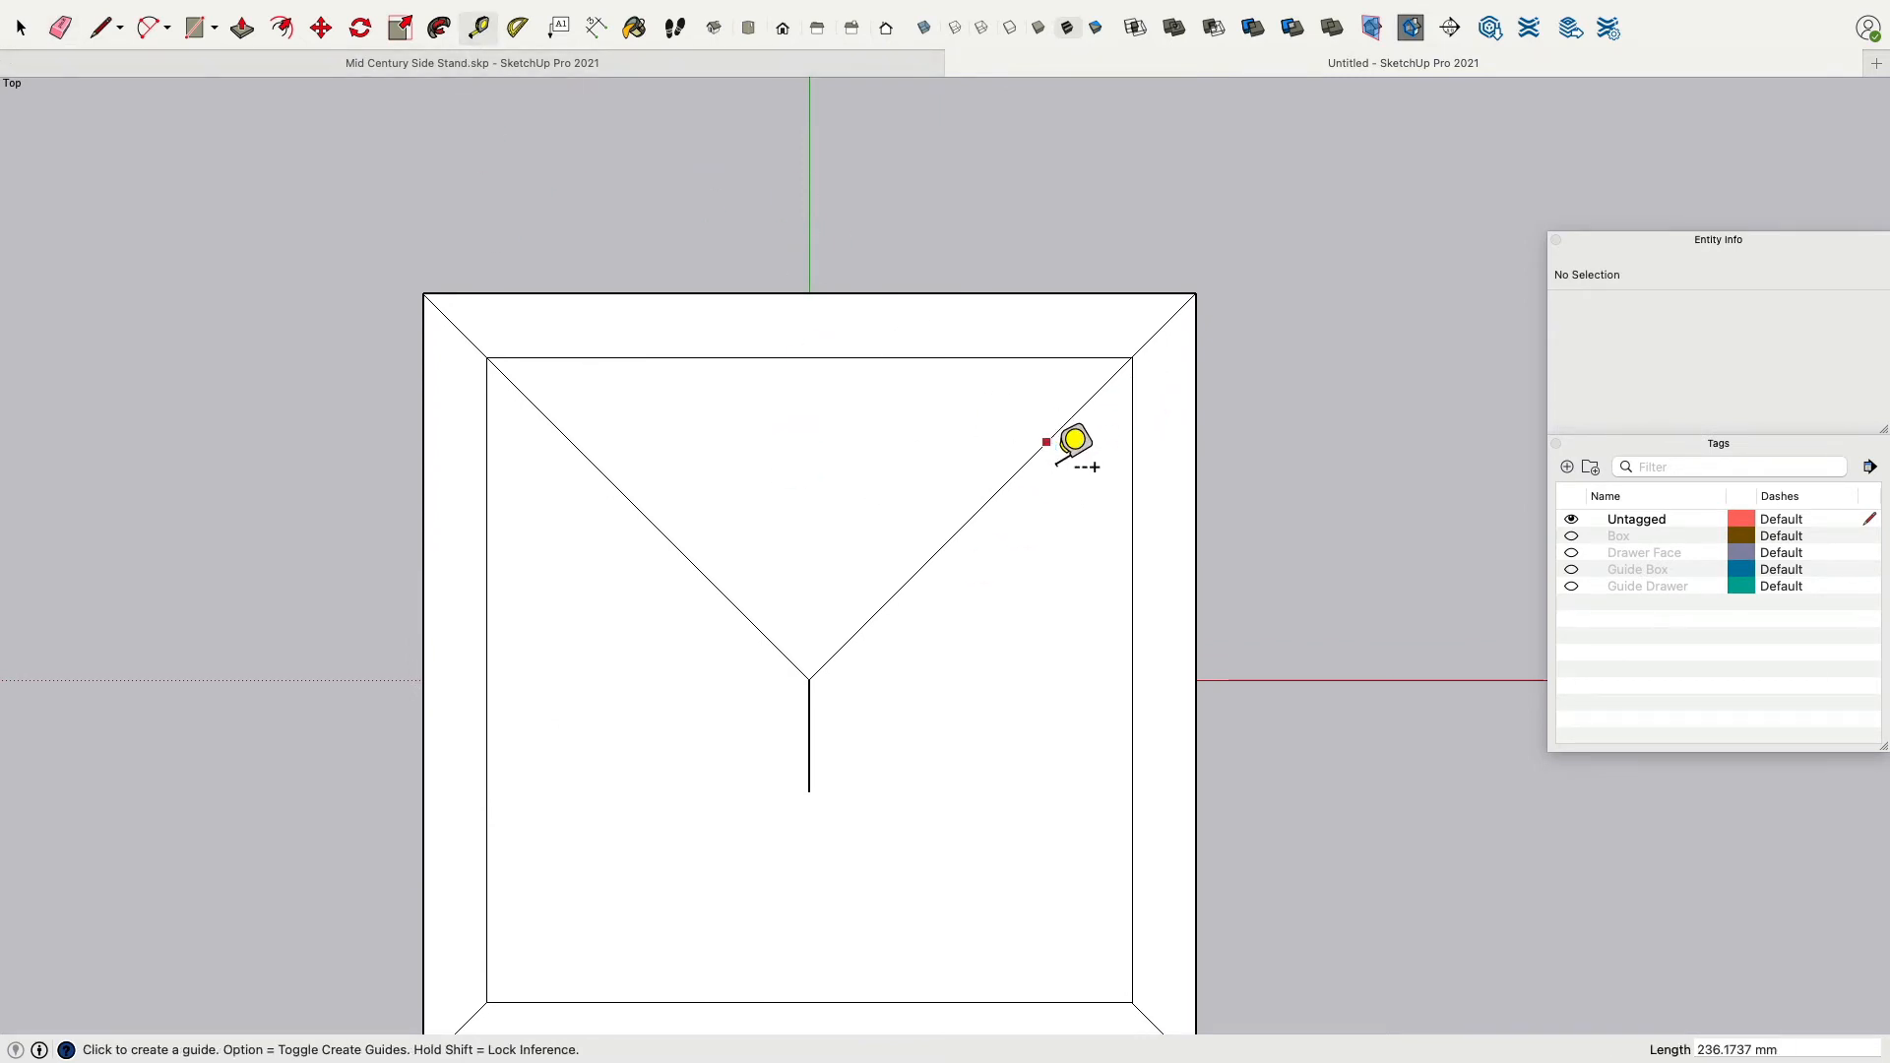
click(1041, 445)
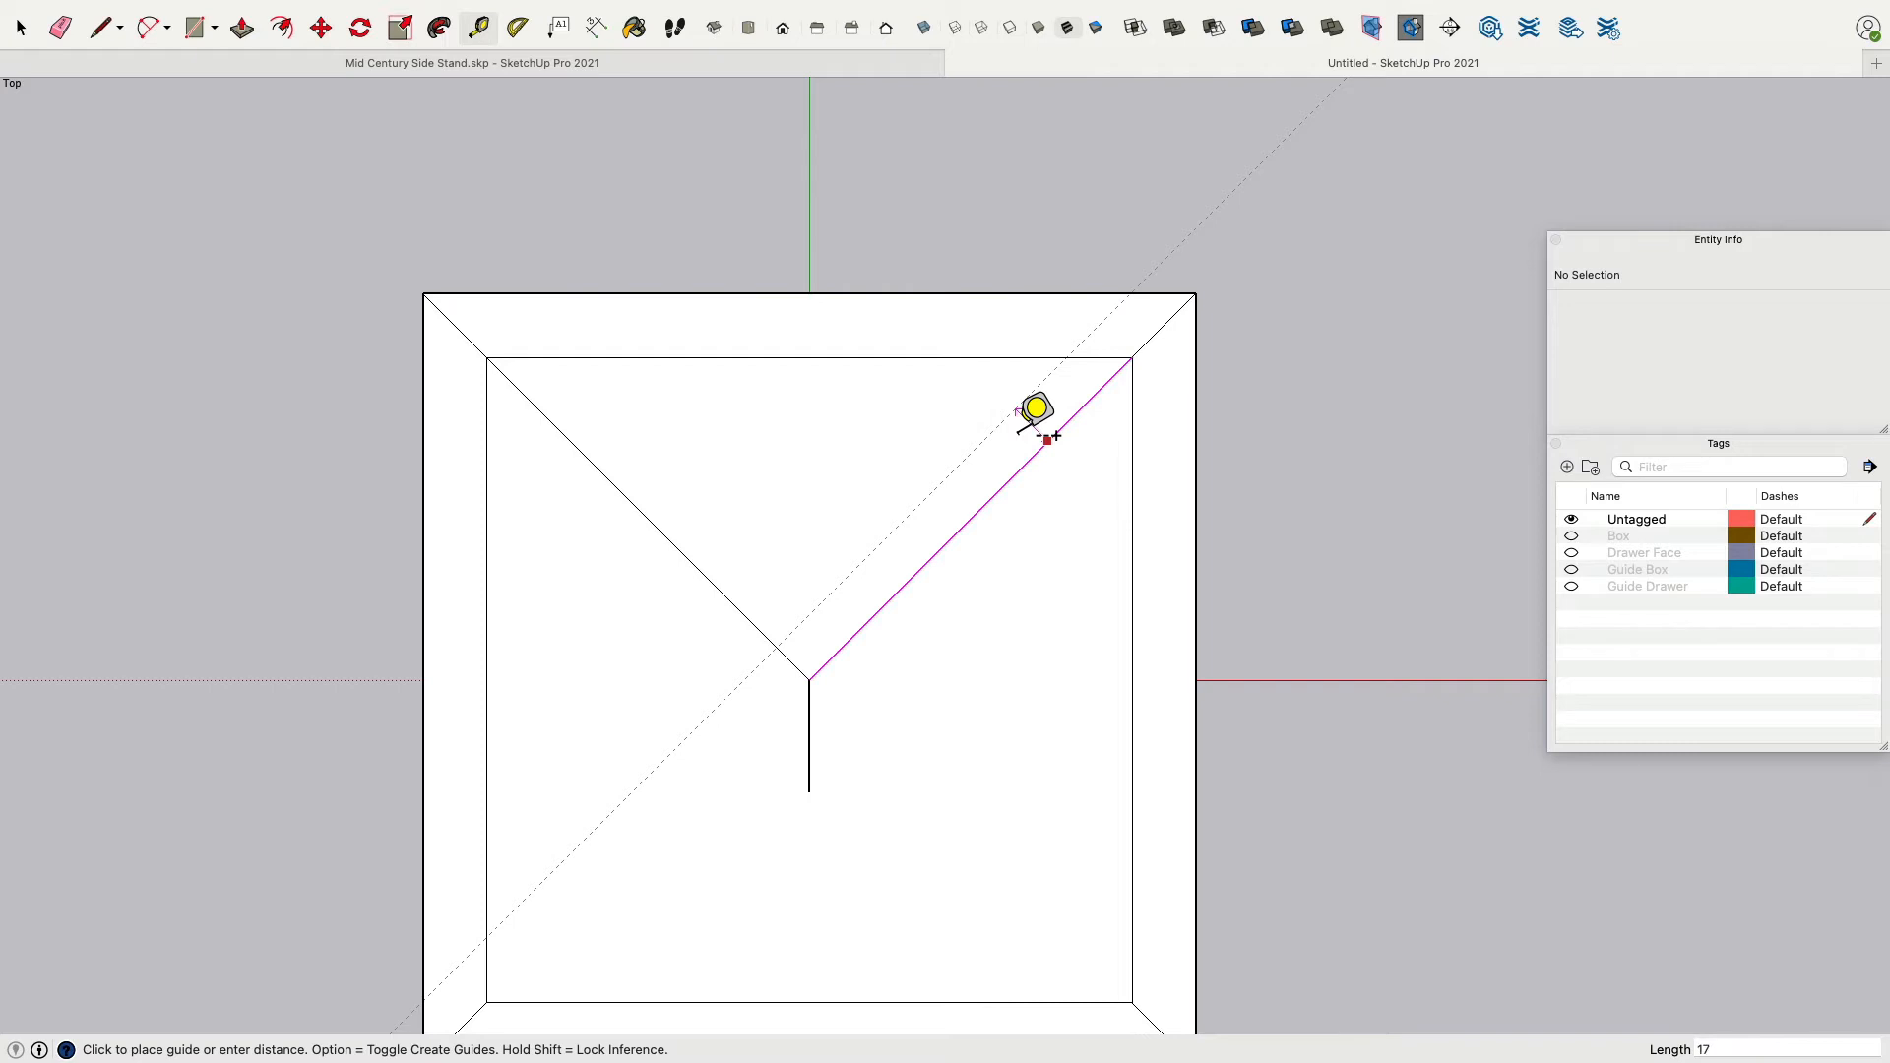
key(Return)
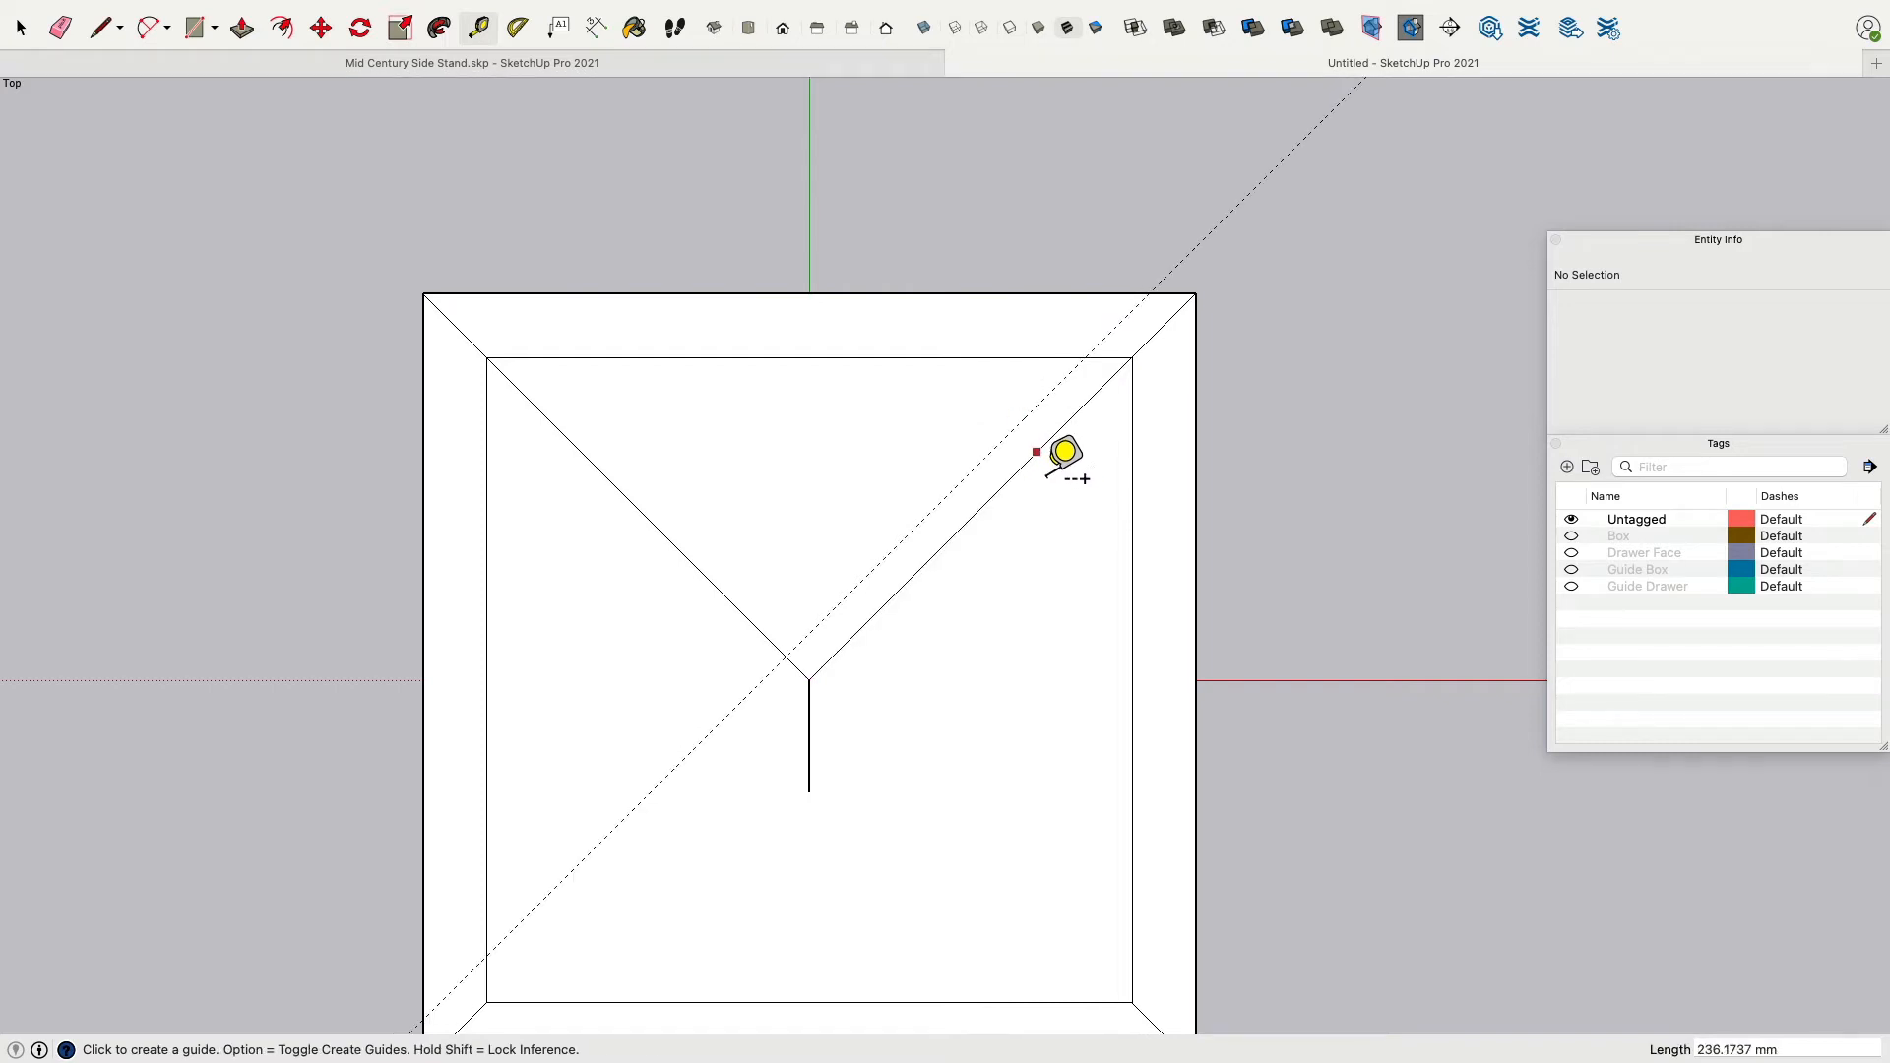
Add guides 14 mm and 17 mm on the other side of the diagonal and erase the surplus guide.
click(1038, 454)
key(Return)
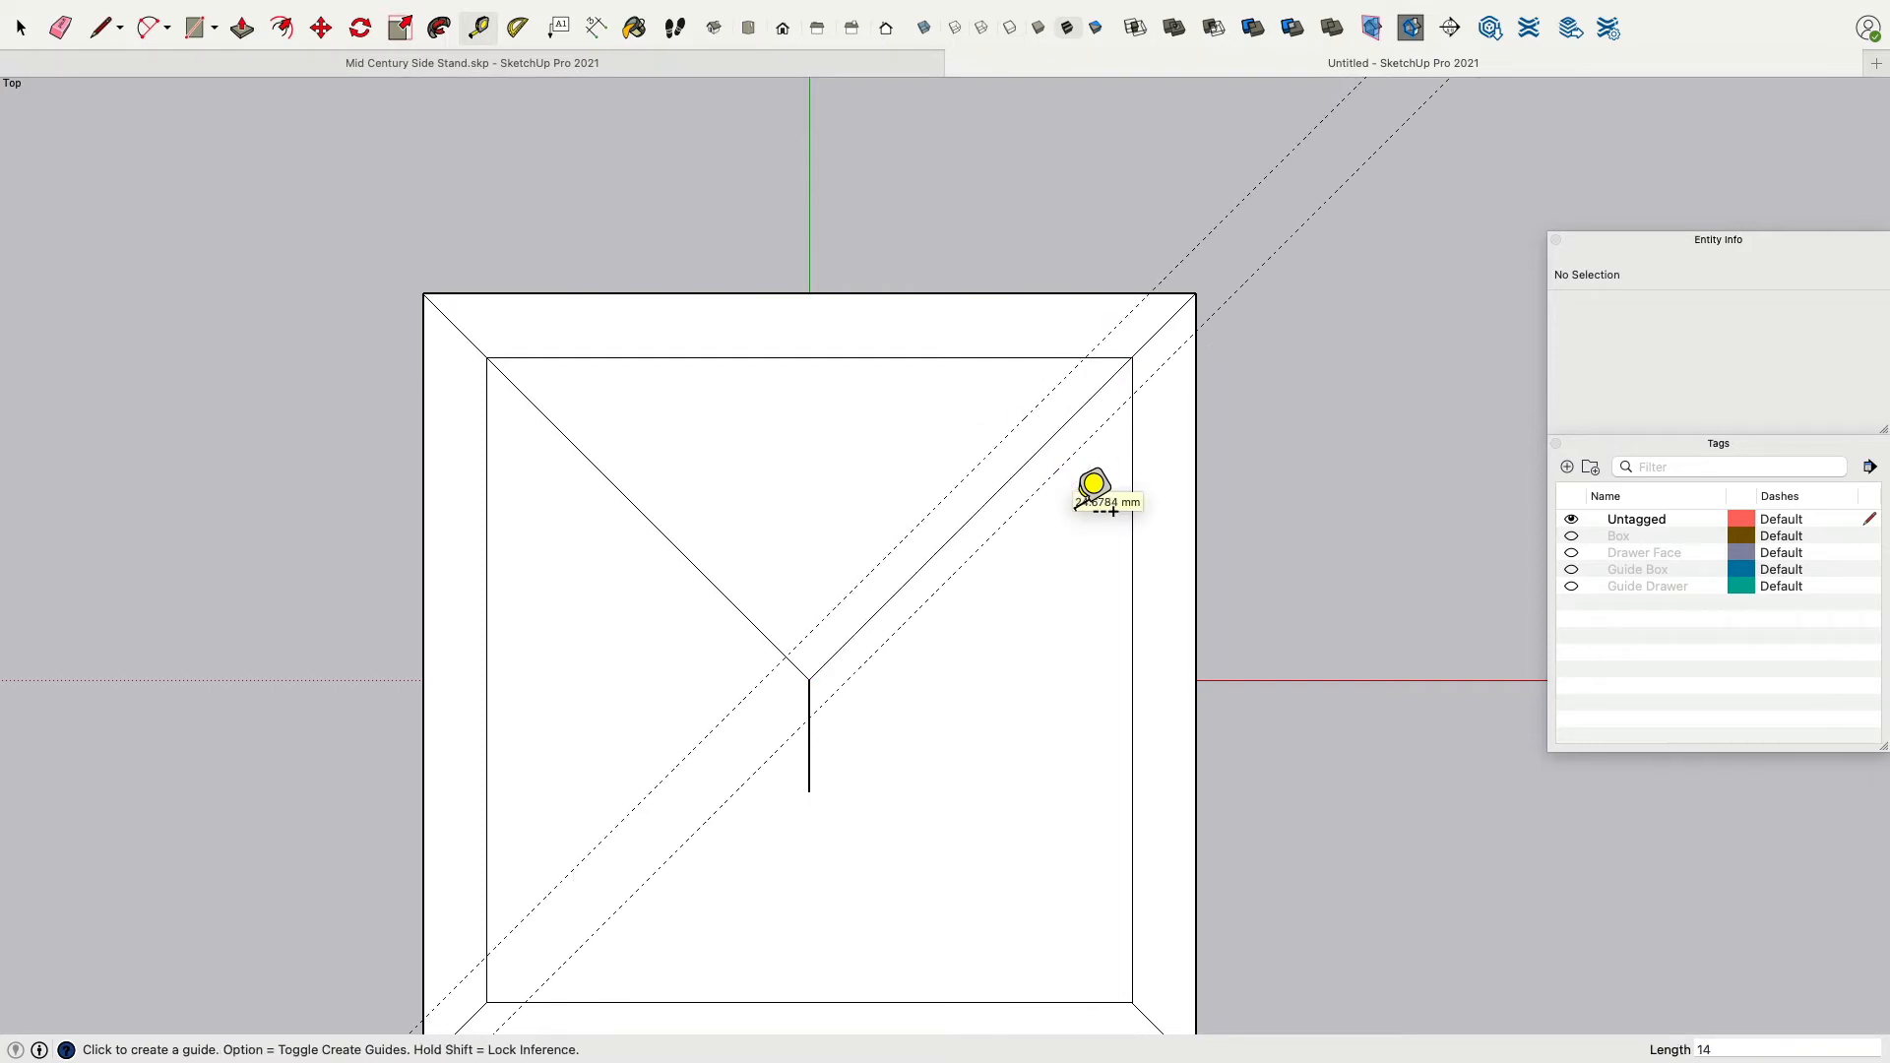
click(1067, 422)
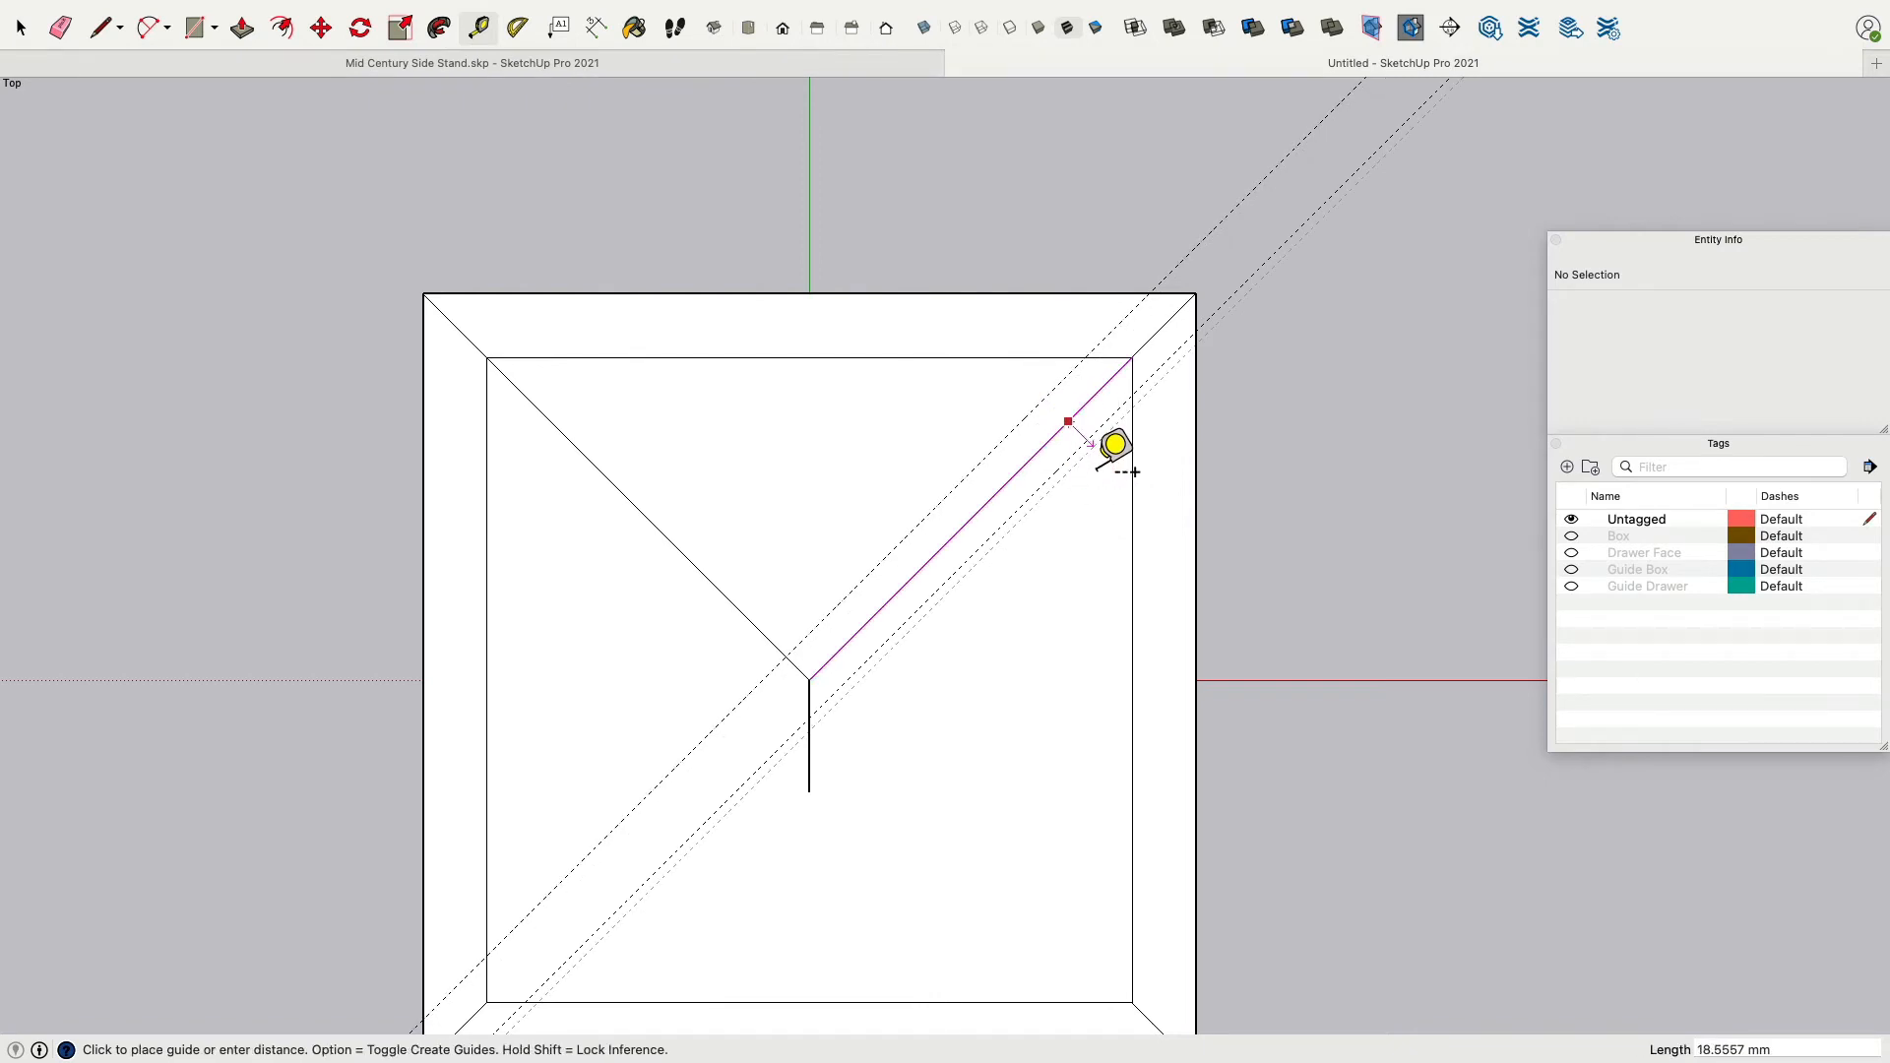
click(1086, 441)
click(1067, 422)
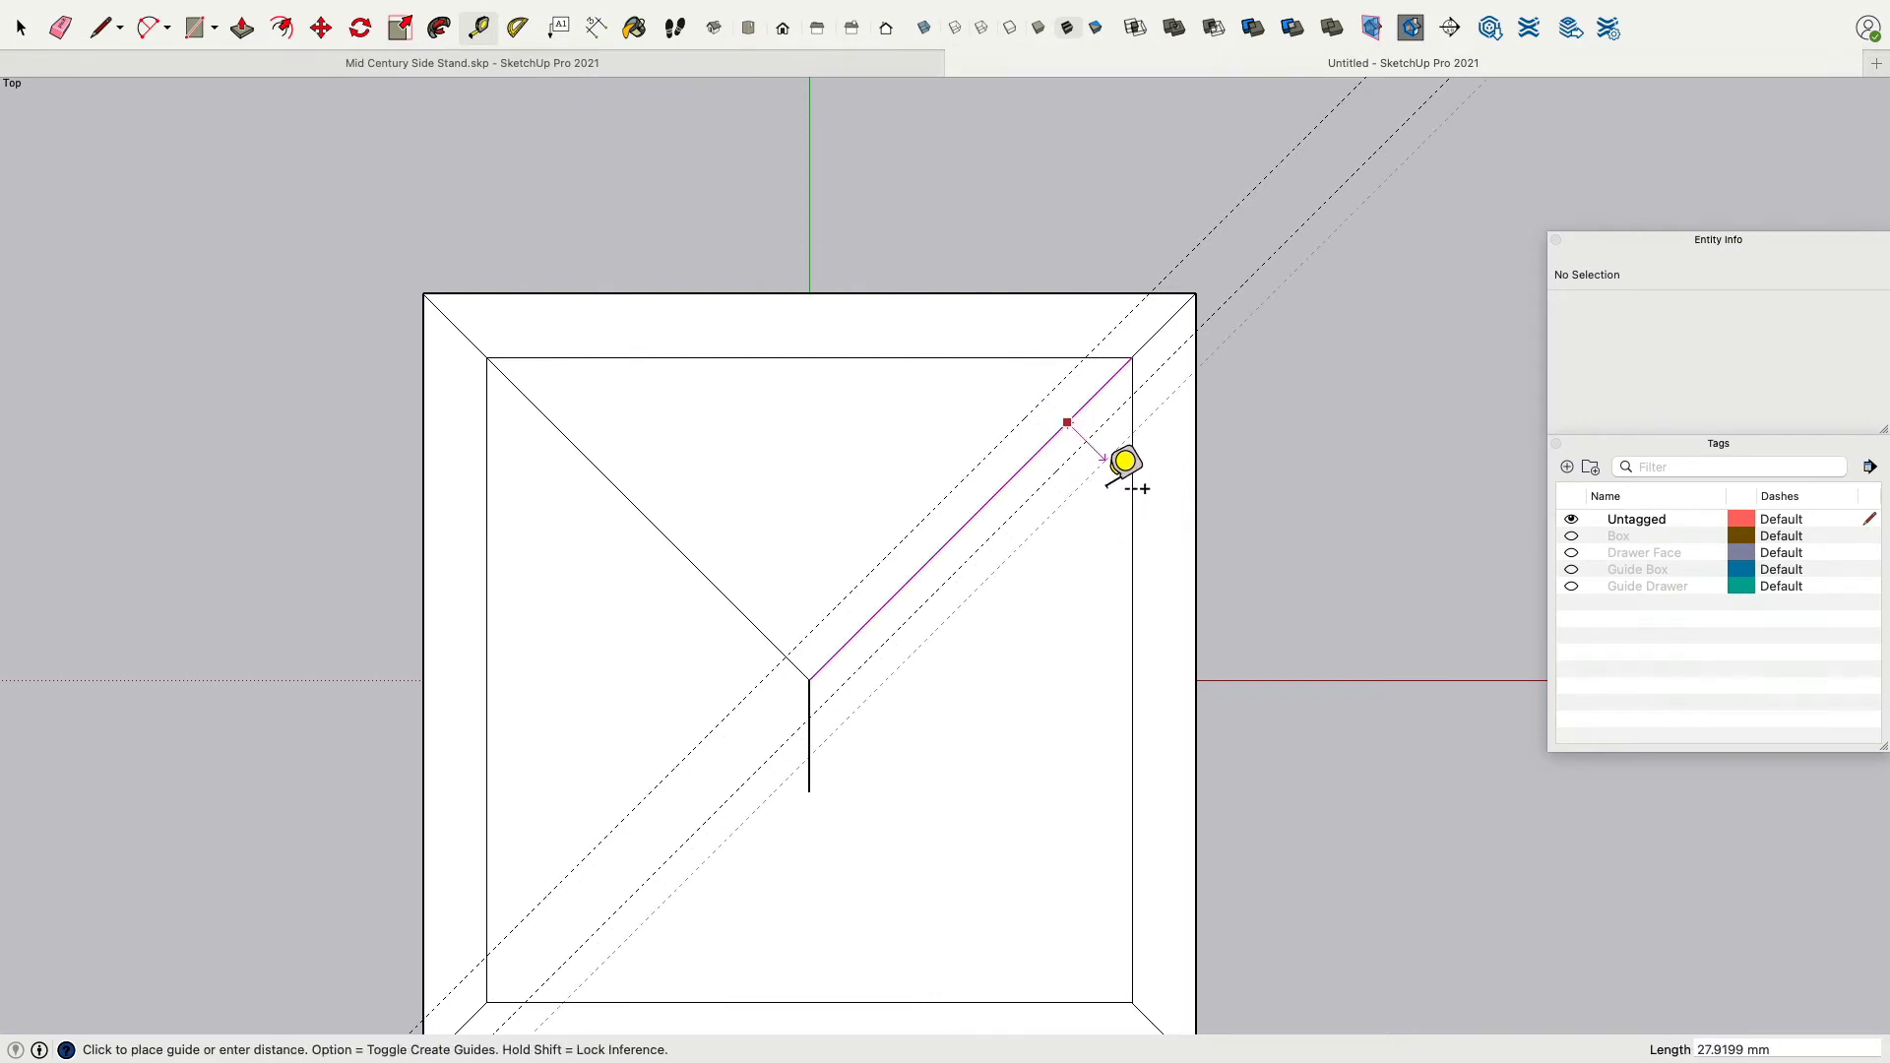
key(Return)
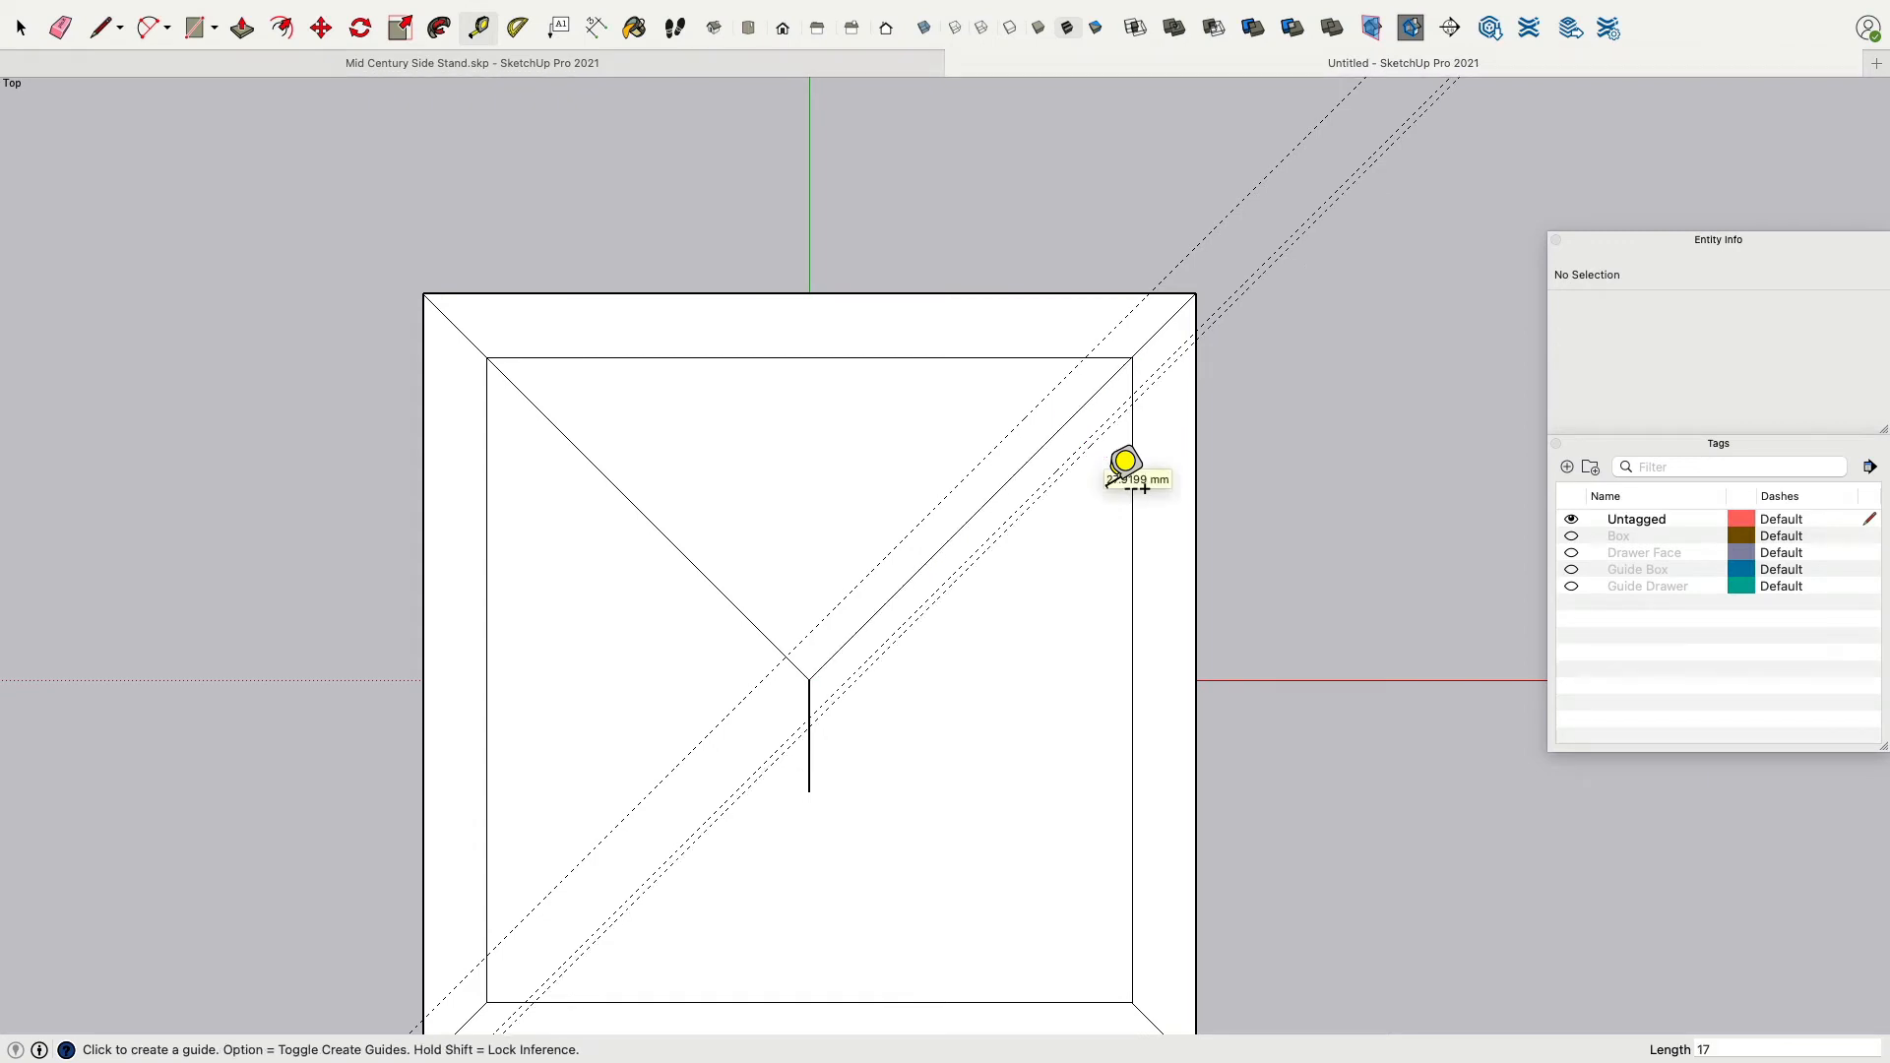
click(59, 27)
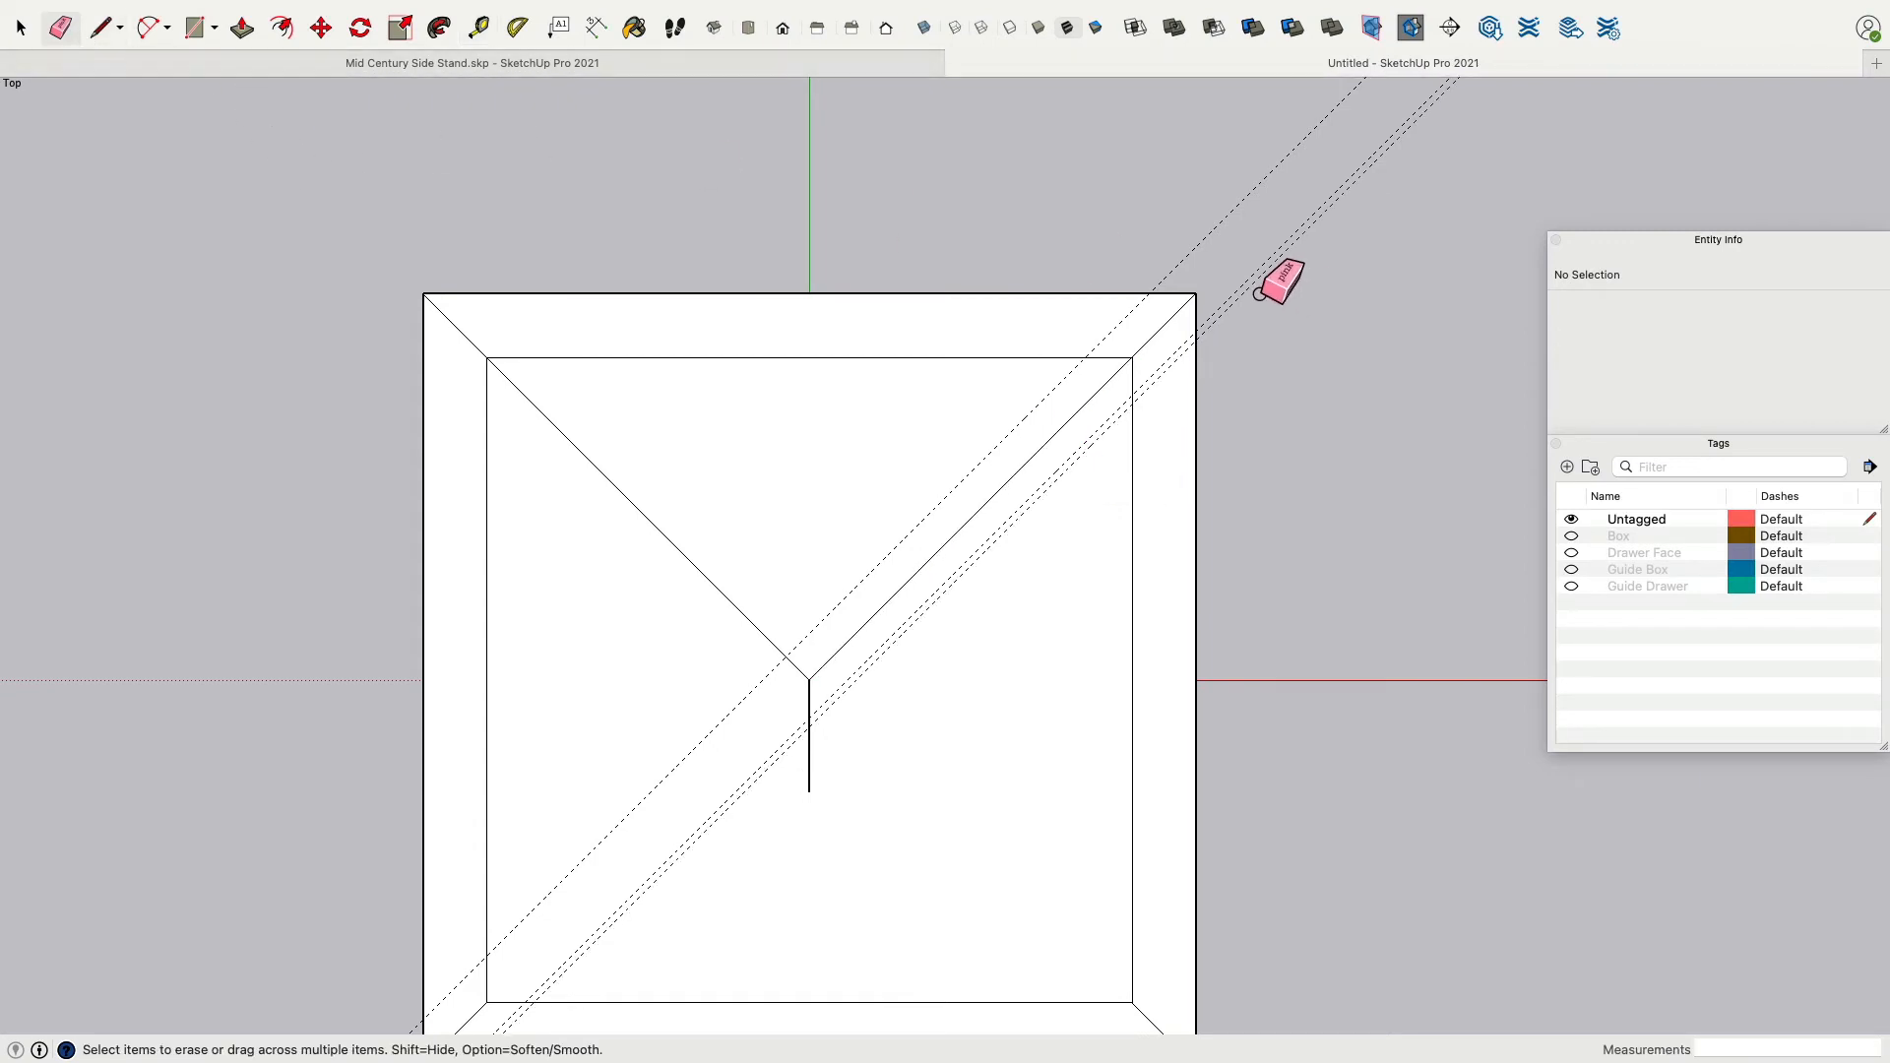
click(1261, 295)
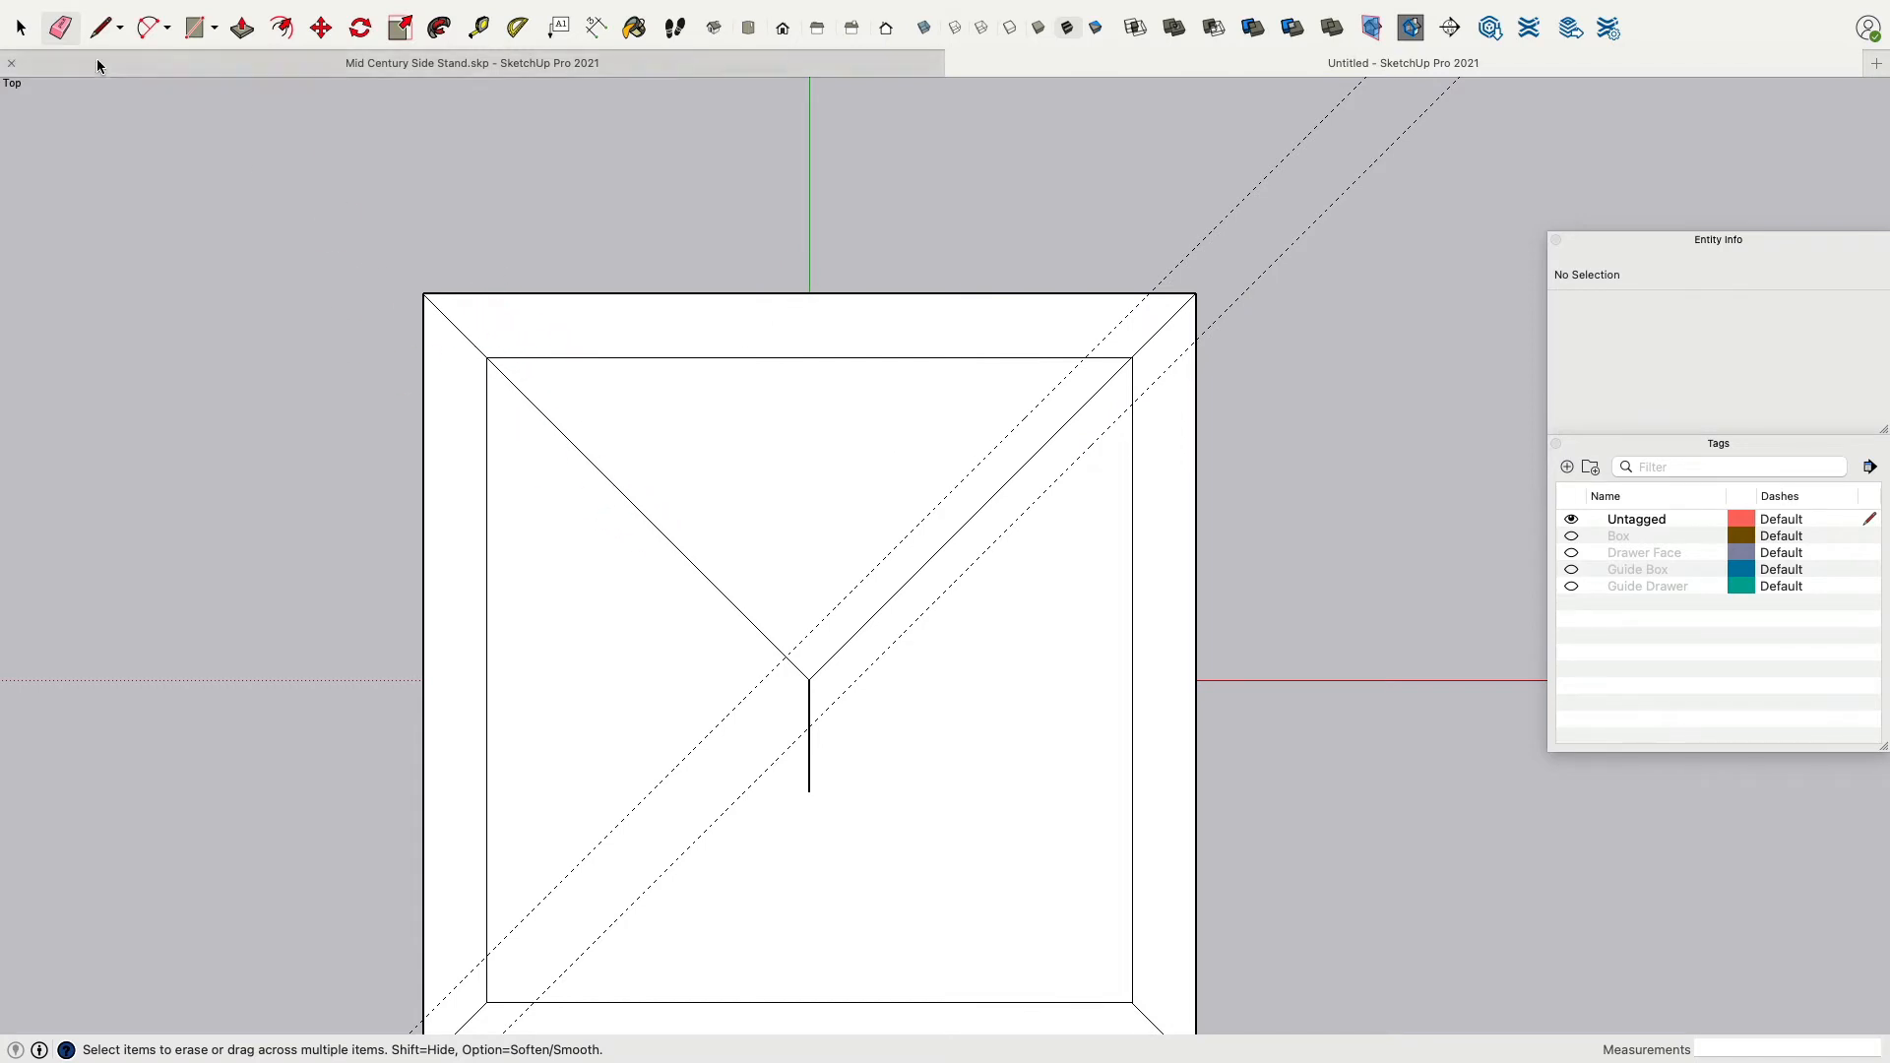
Create a guide parallel to the upper-left diagonal, offset 17 mm toward the upper-right.
click(479, 27)
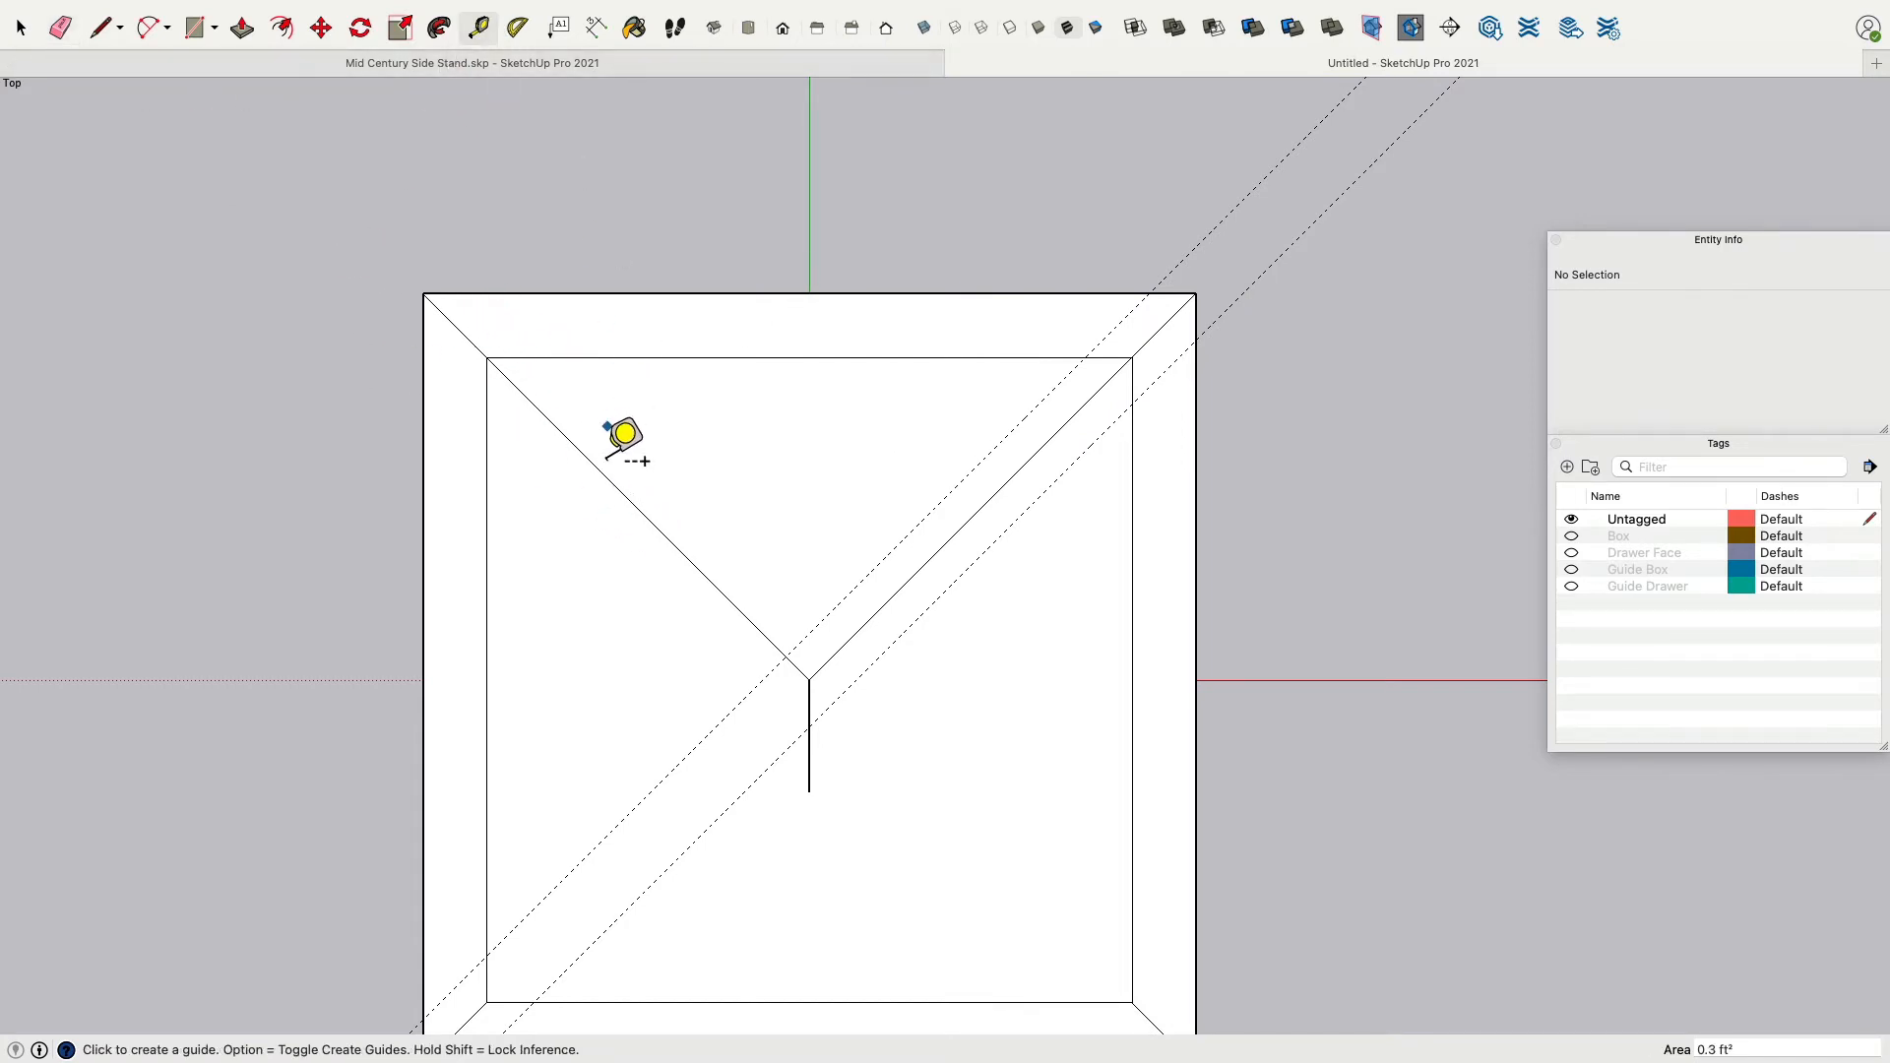
click(584, 451)
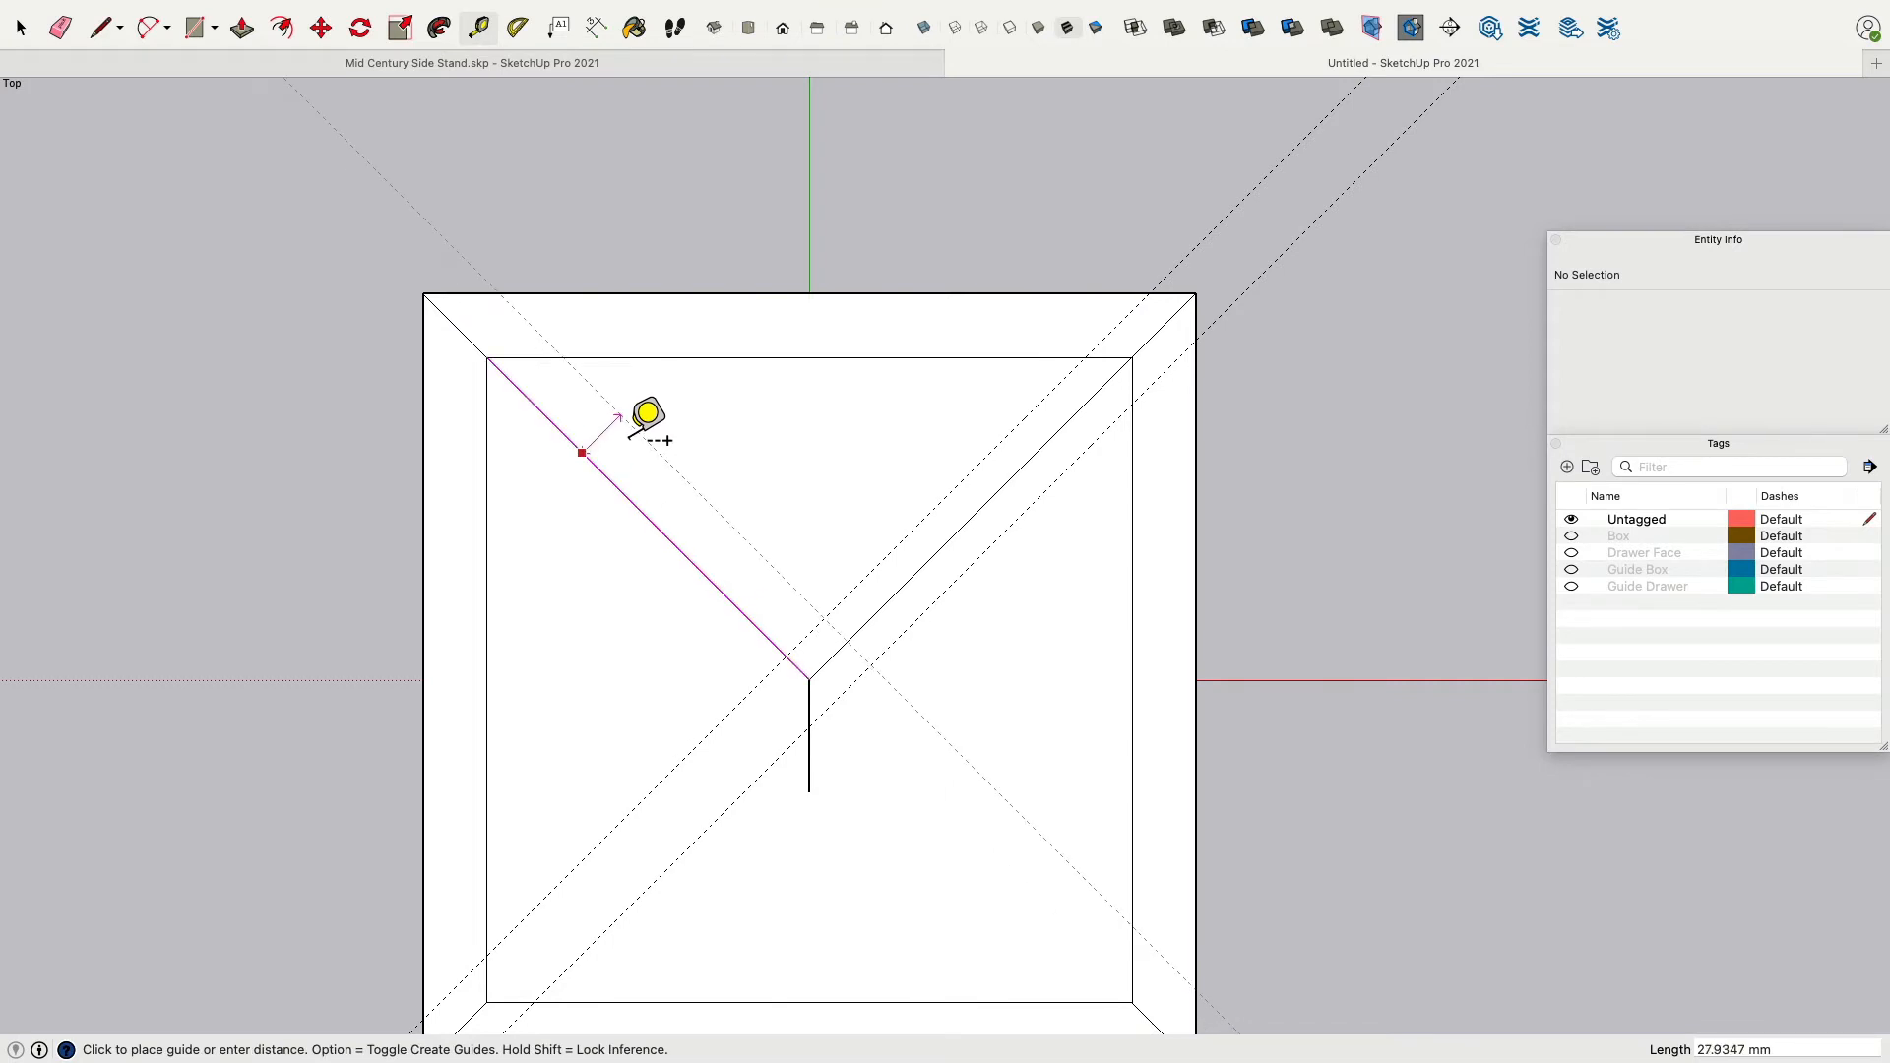
text(17)
key(Return)
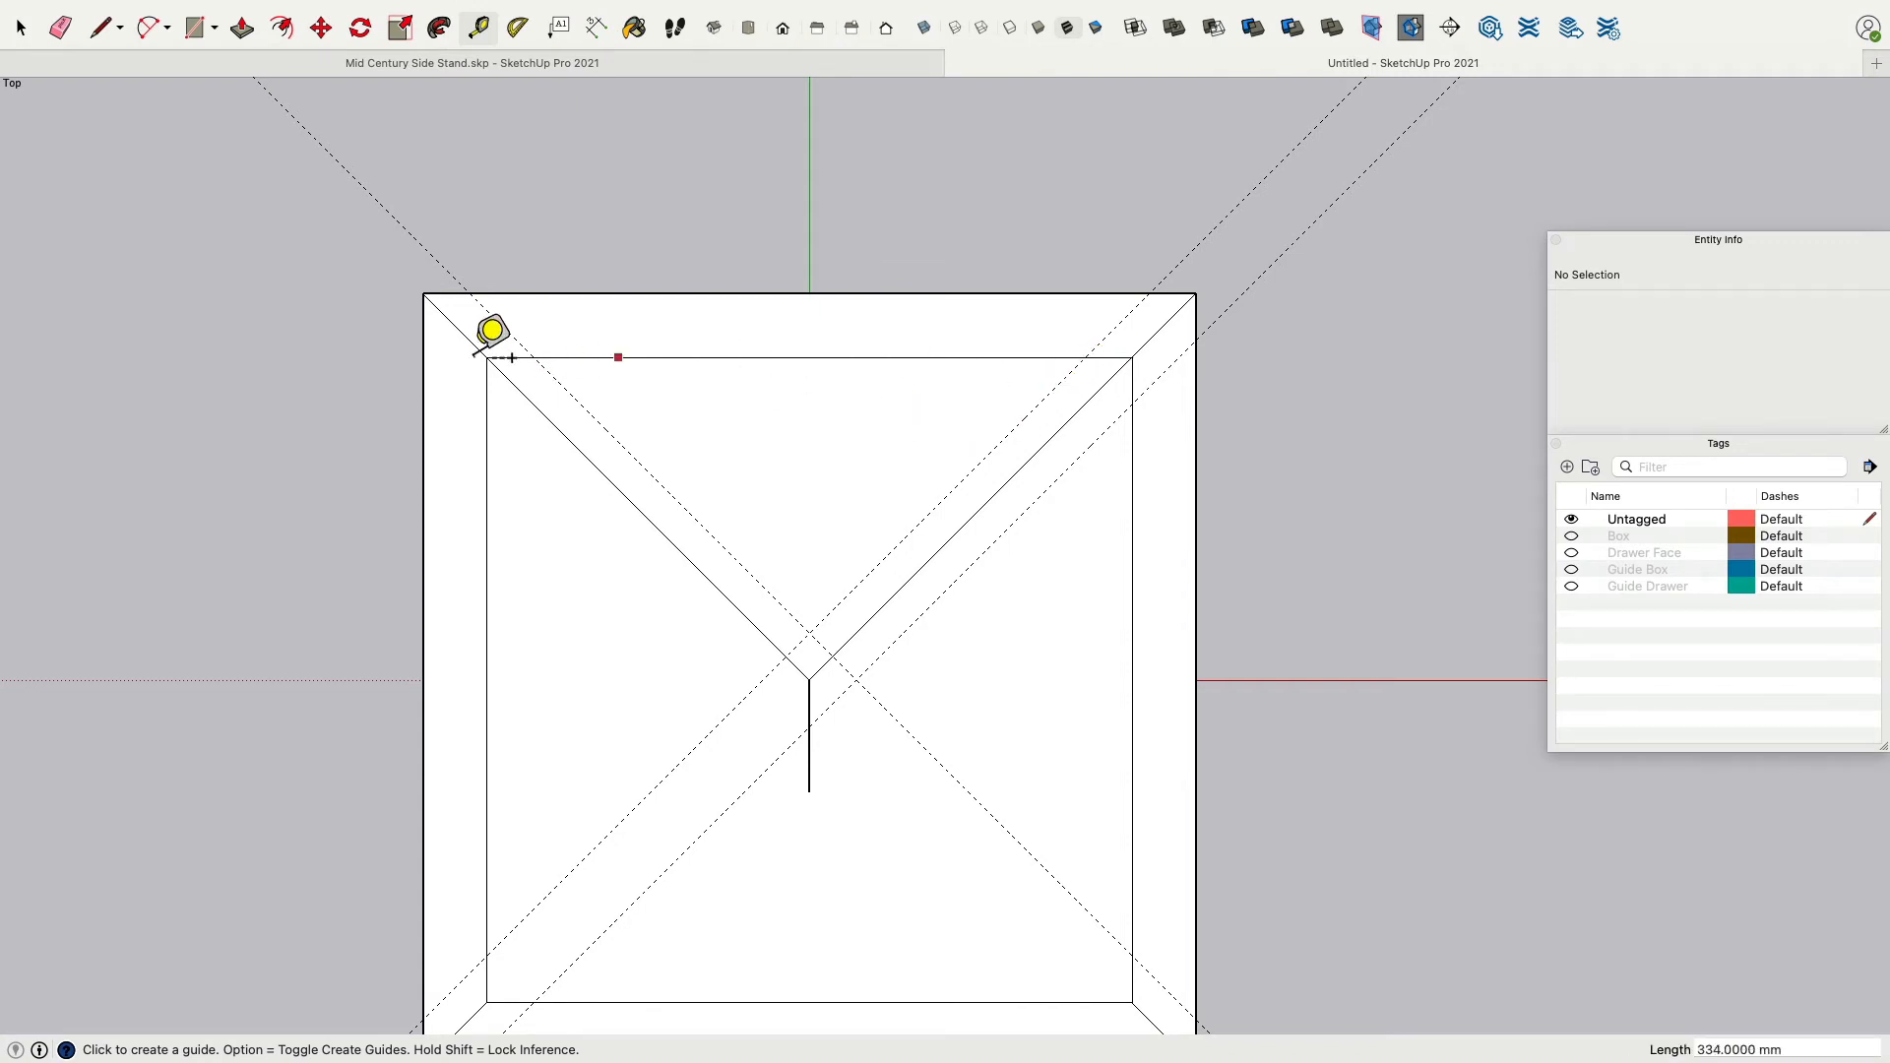
Add a horizontal guide 15 mm below the inner square's top edge.
click(102, 28)
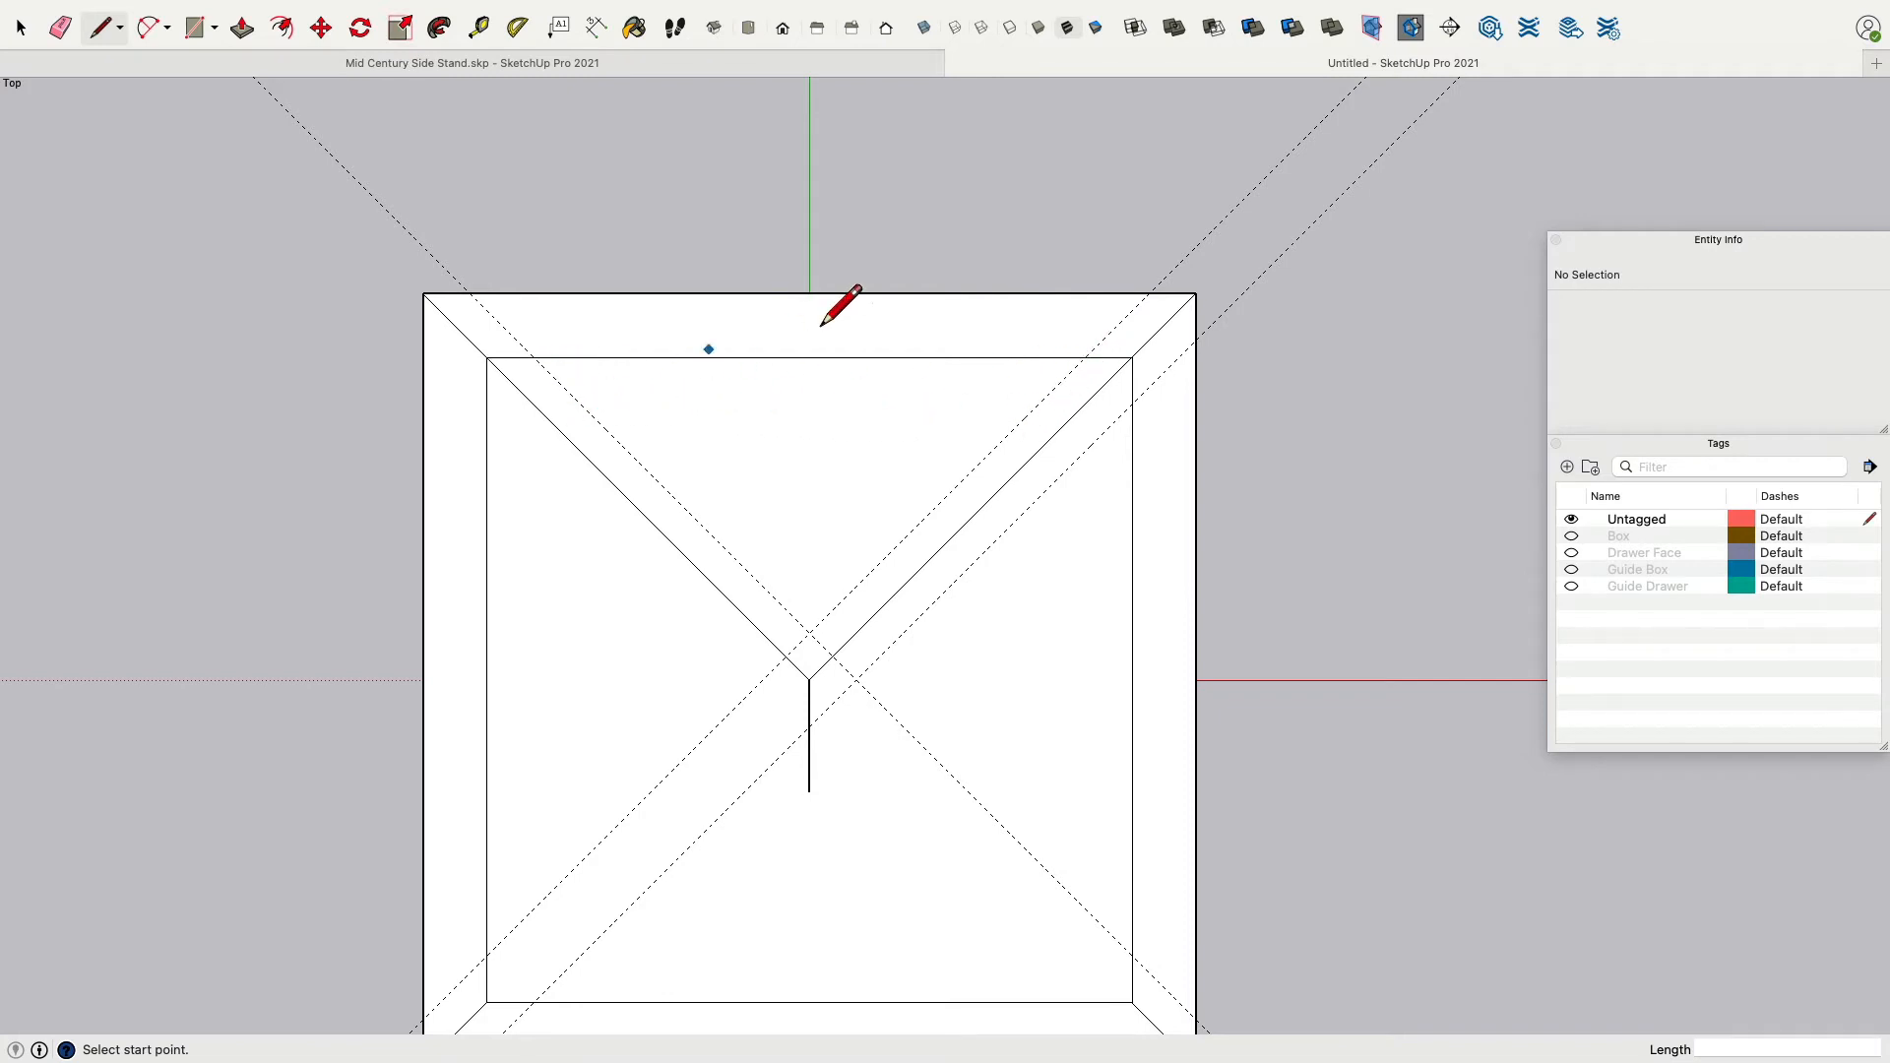
key(space)
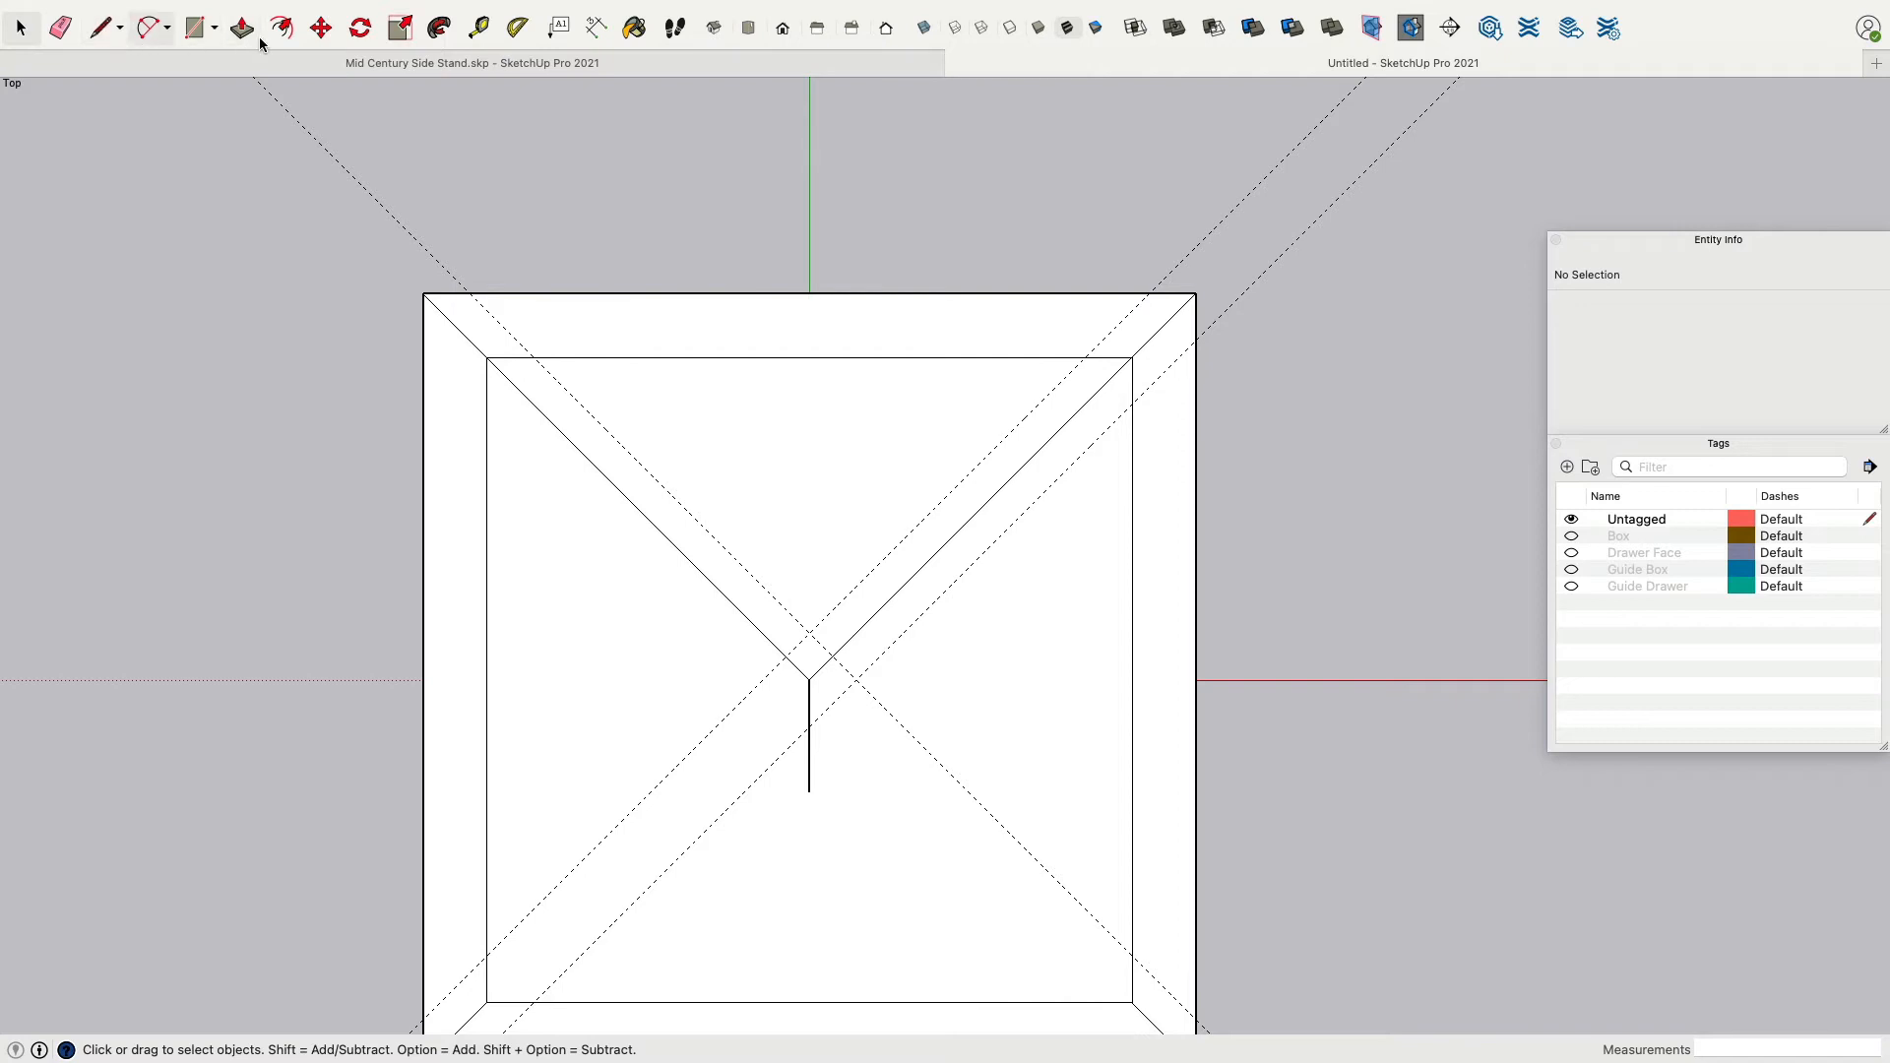
click(479, 27)
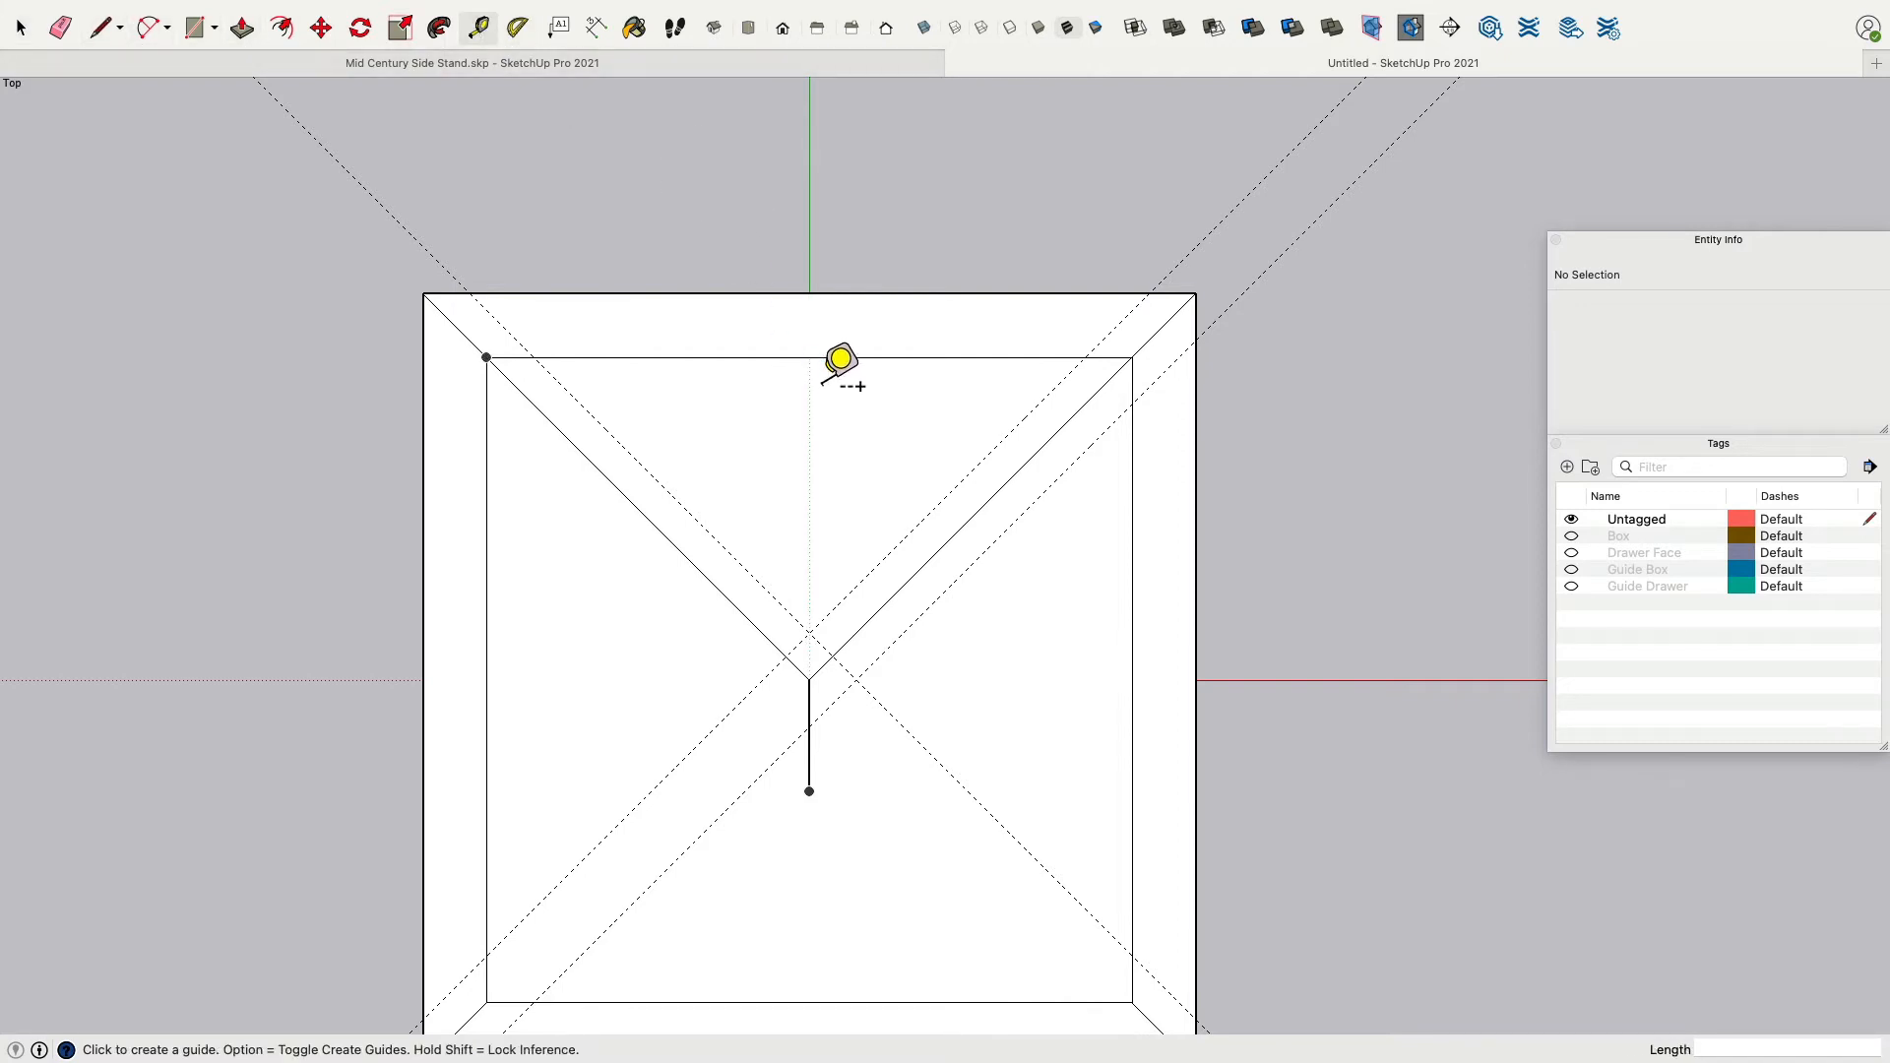
click(849, 357)
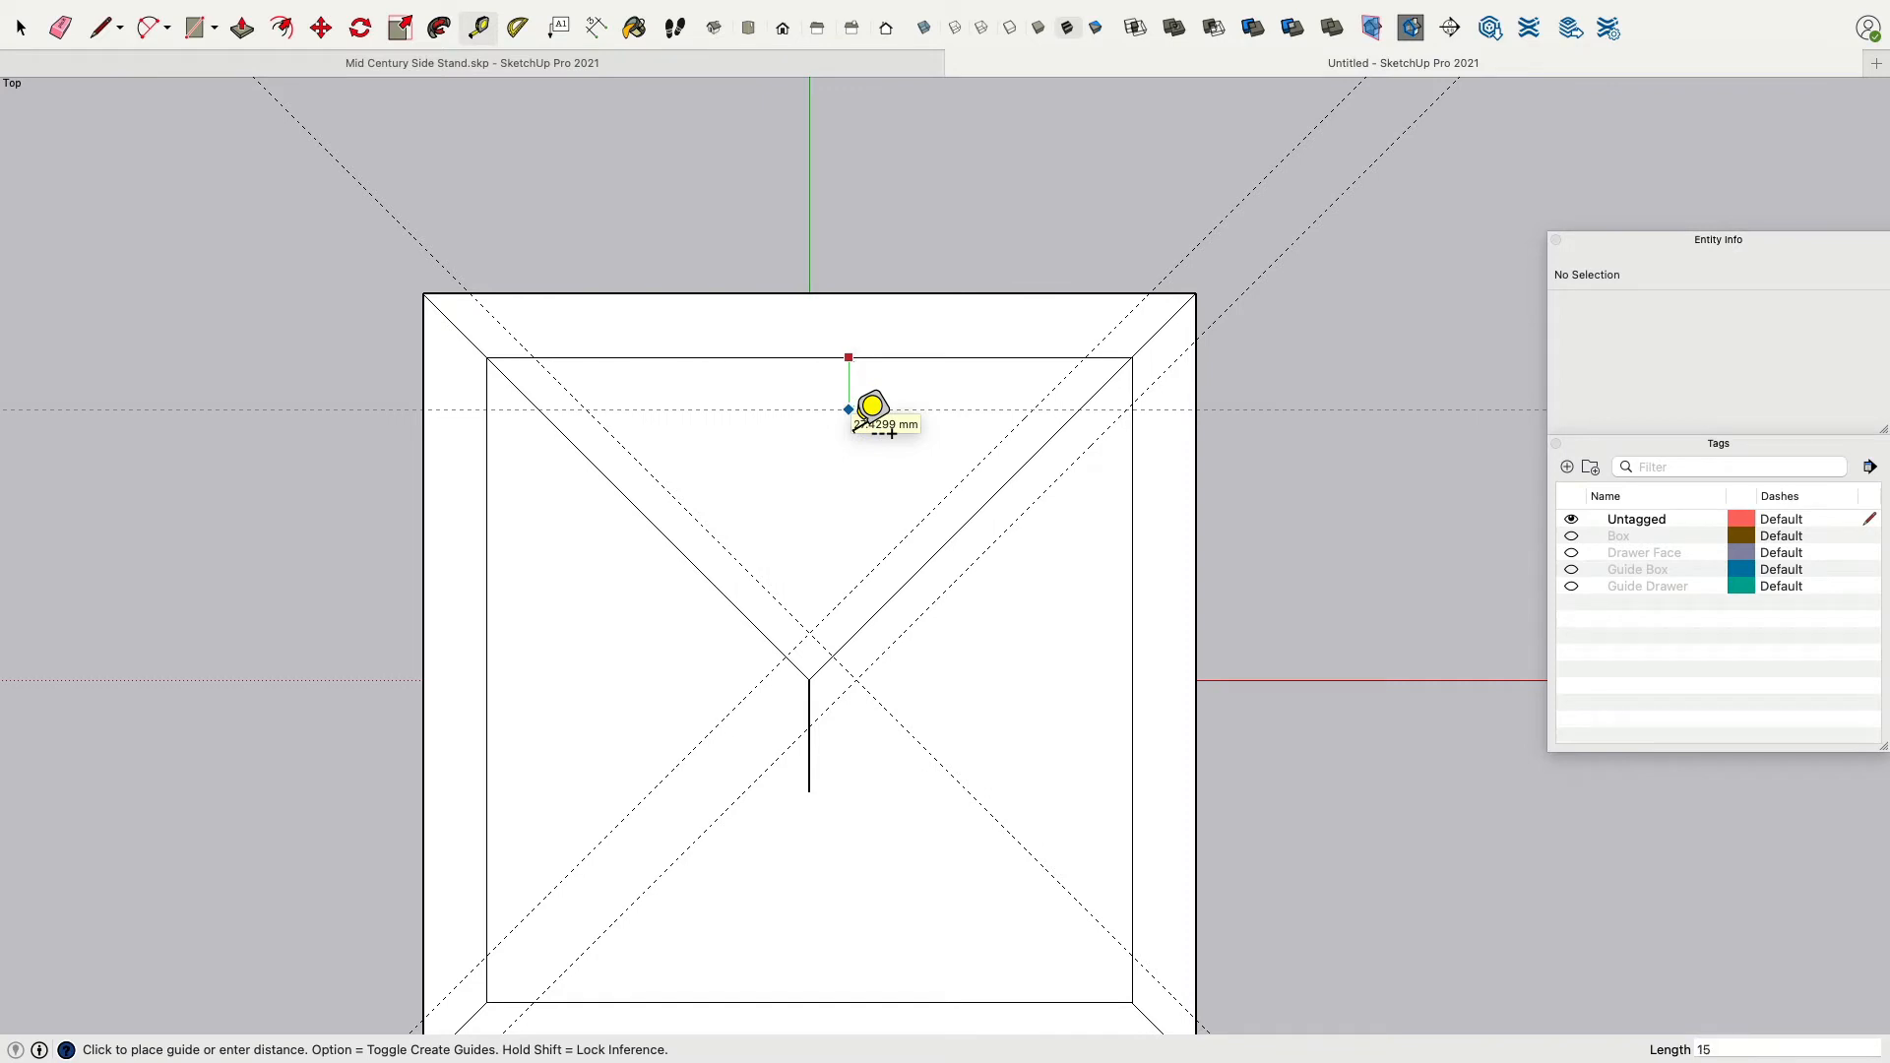
key(Return)
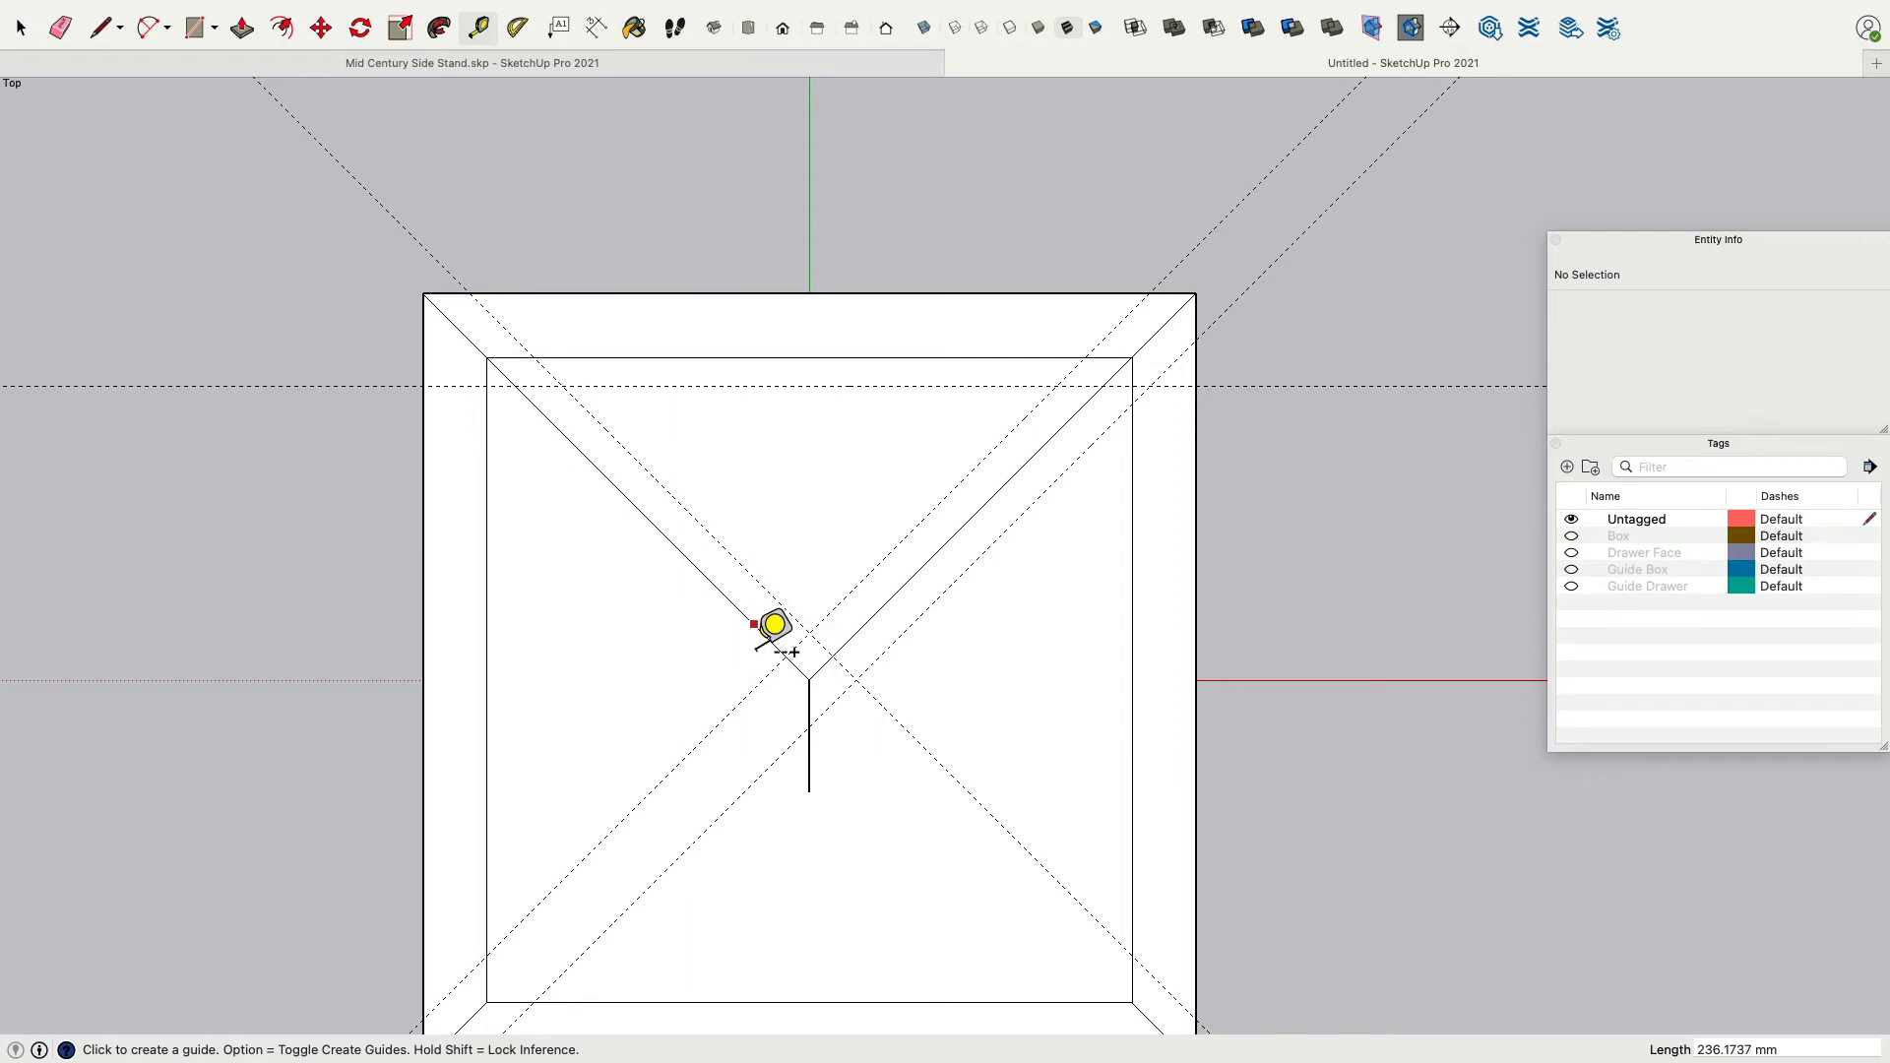
Add guides parallel to each diagonal passing through points where the new horizontal guide meets the diagonal guides.
click(796, 648)
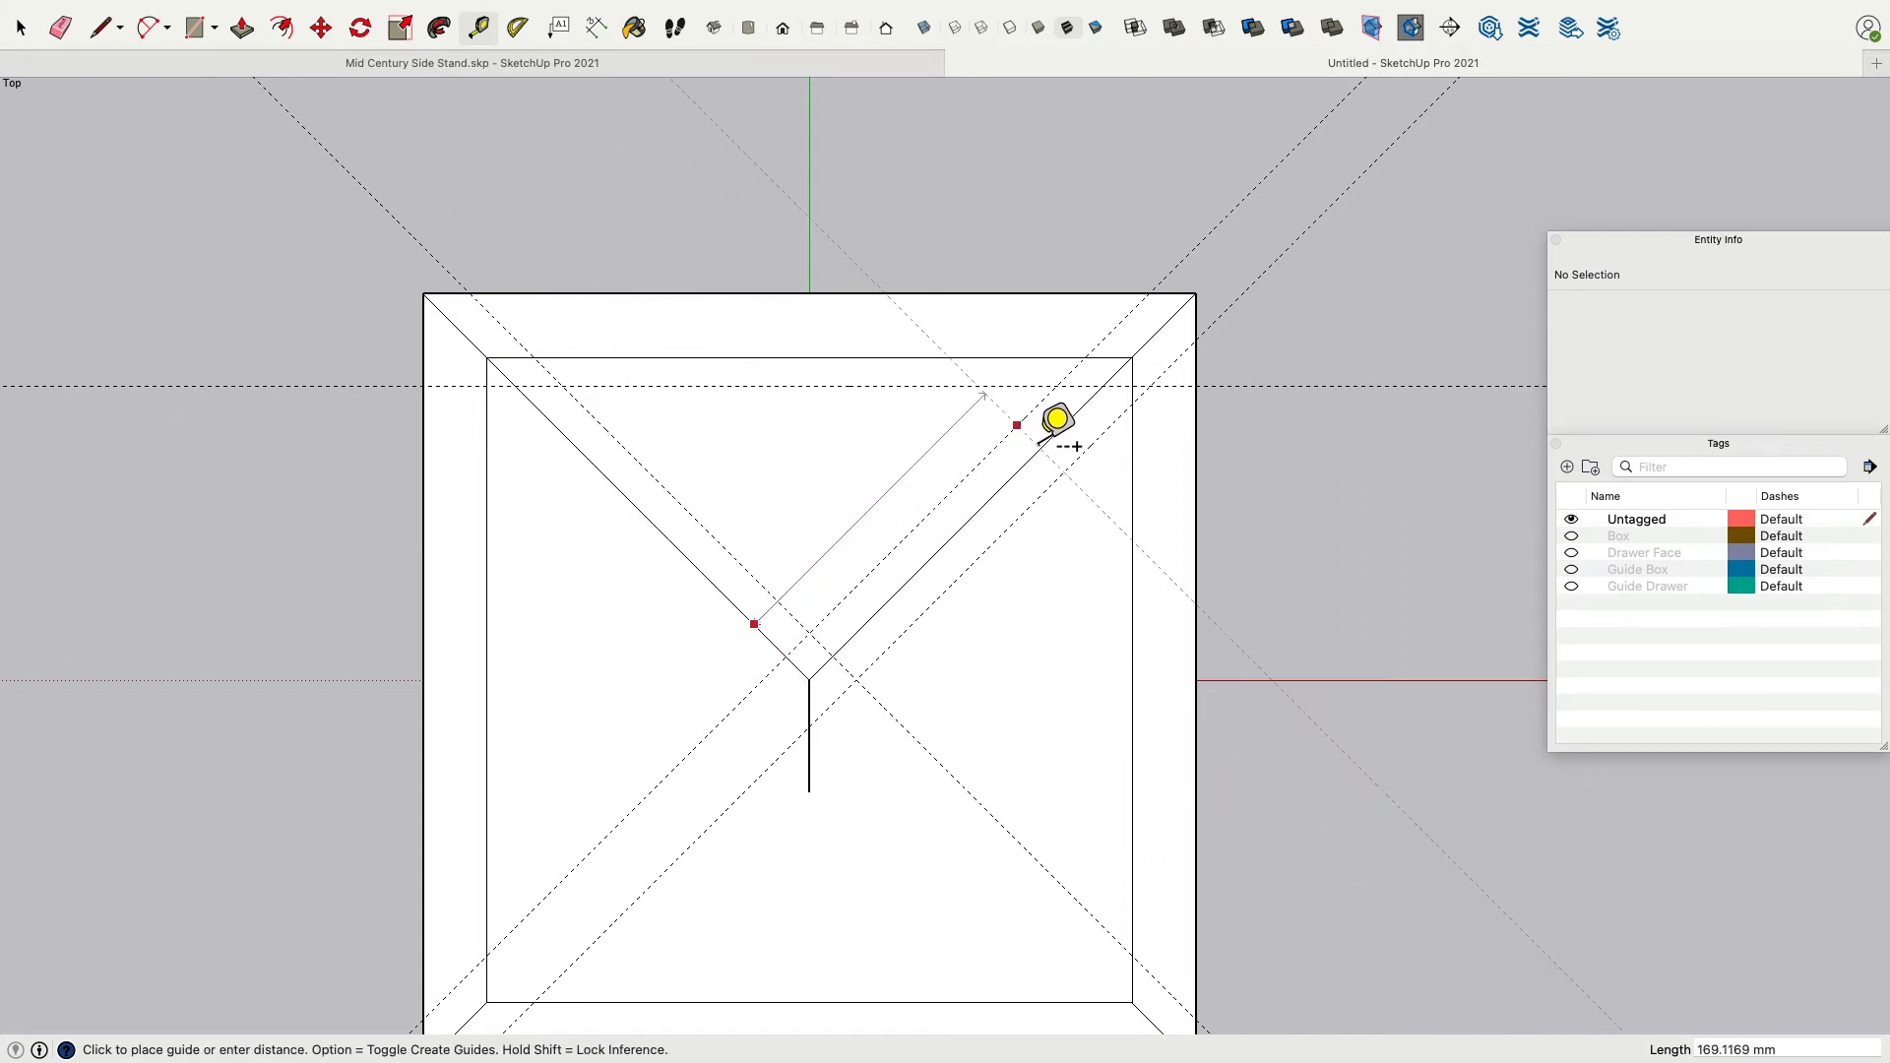
click(1081, 386)
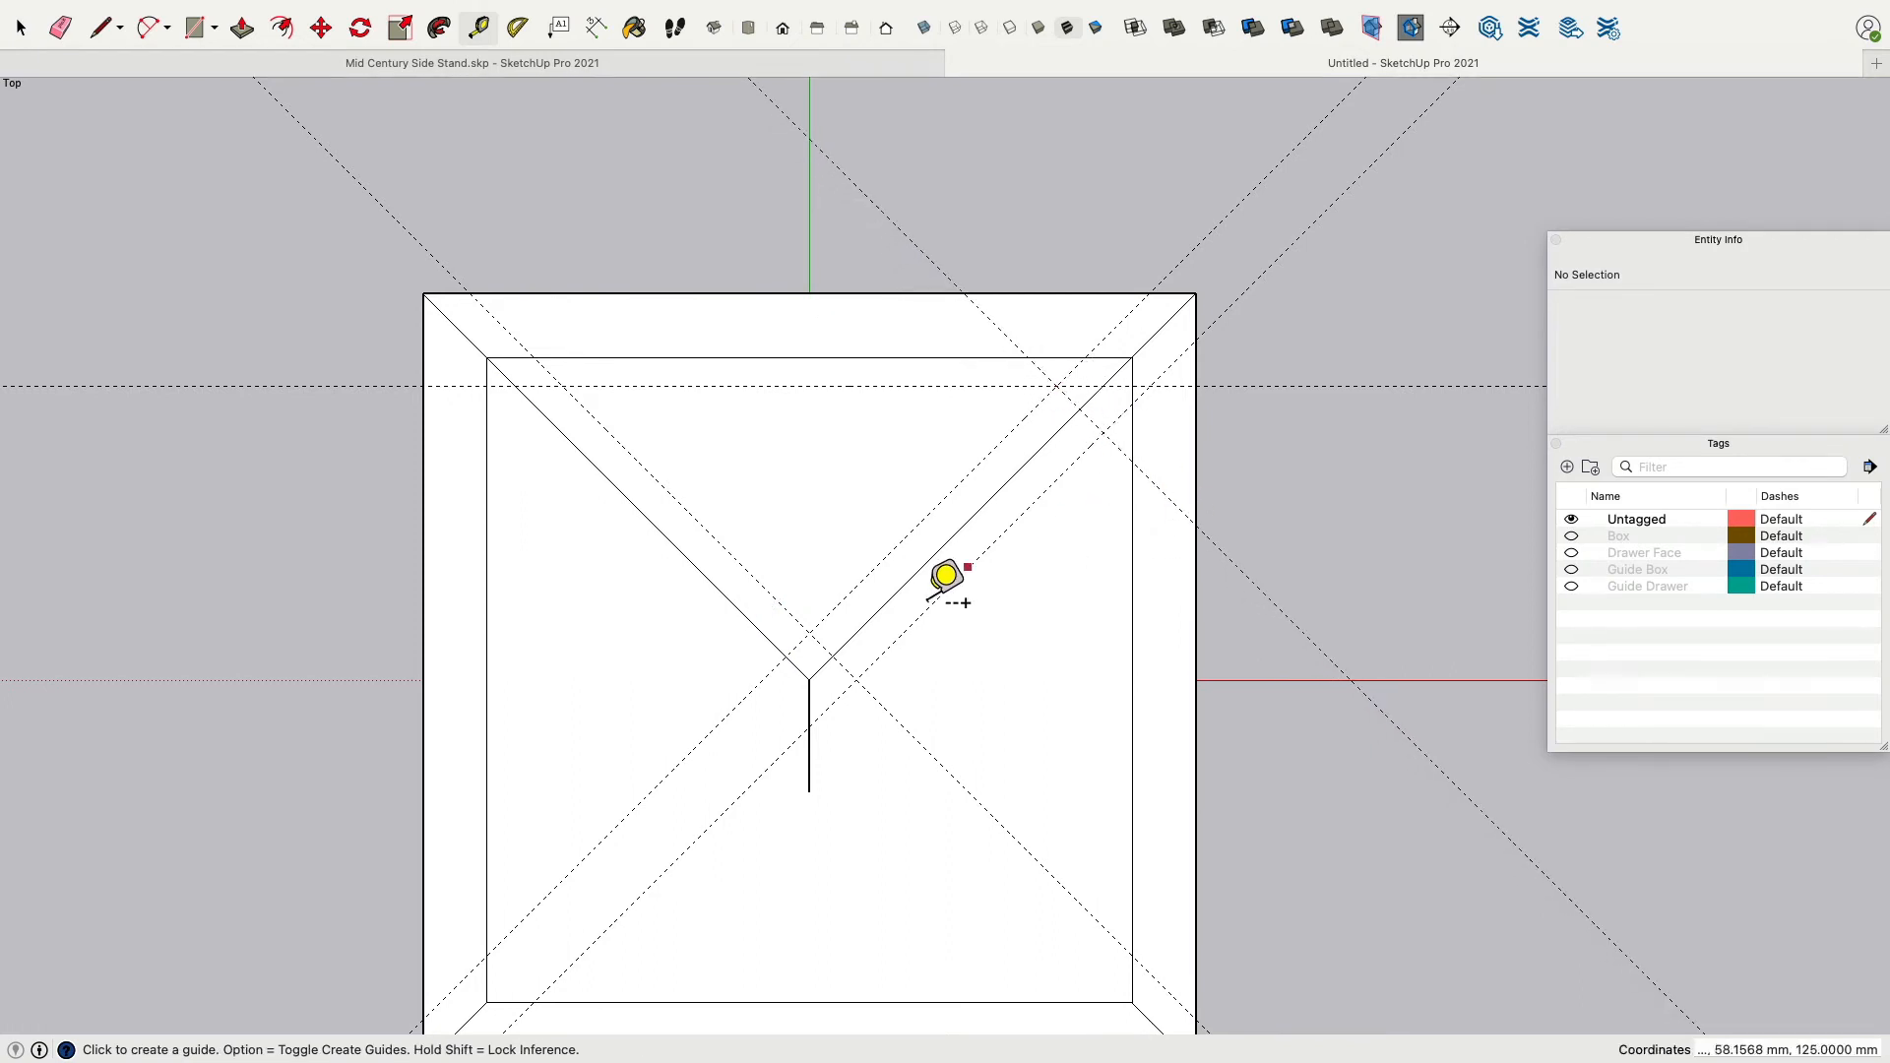
click(877, 611)
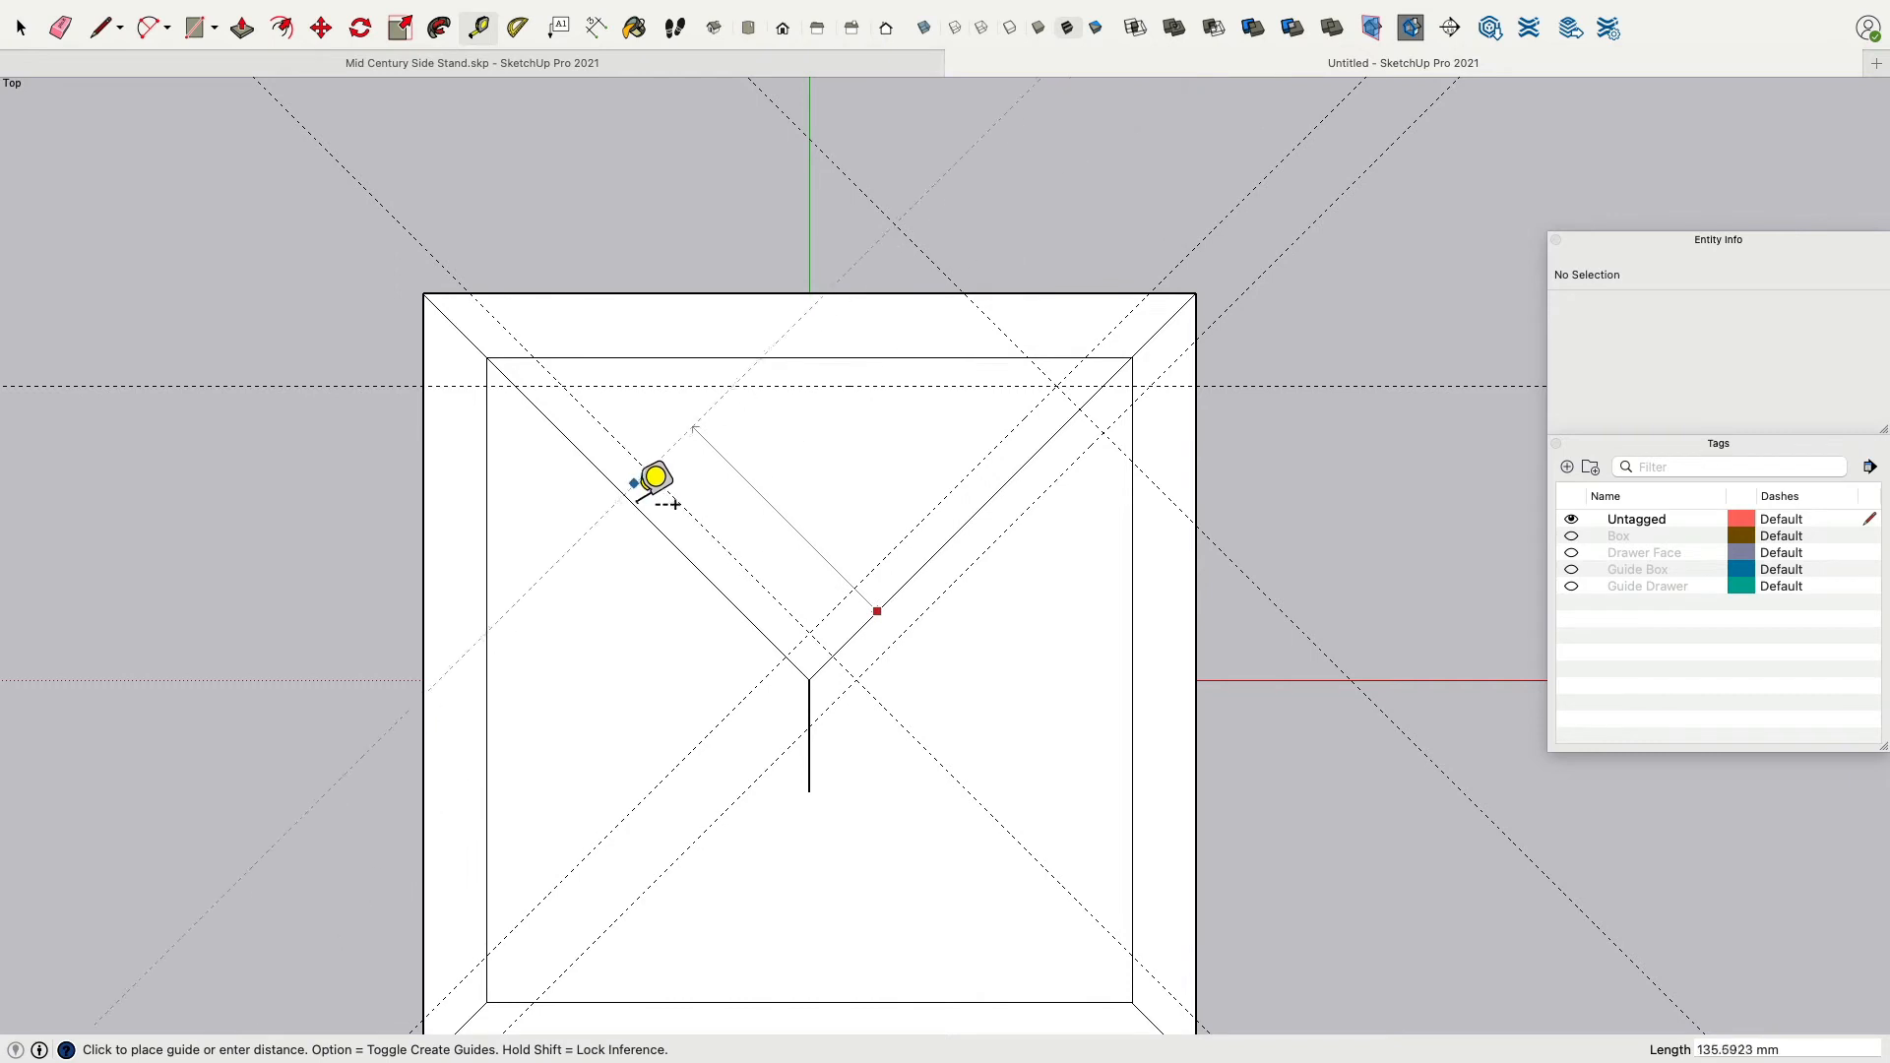
click(588, 386)
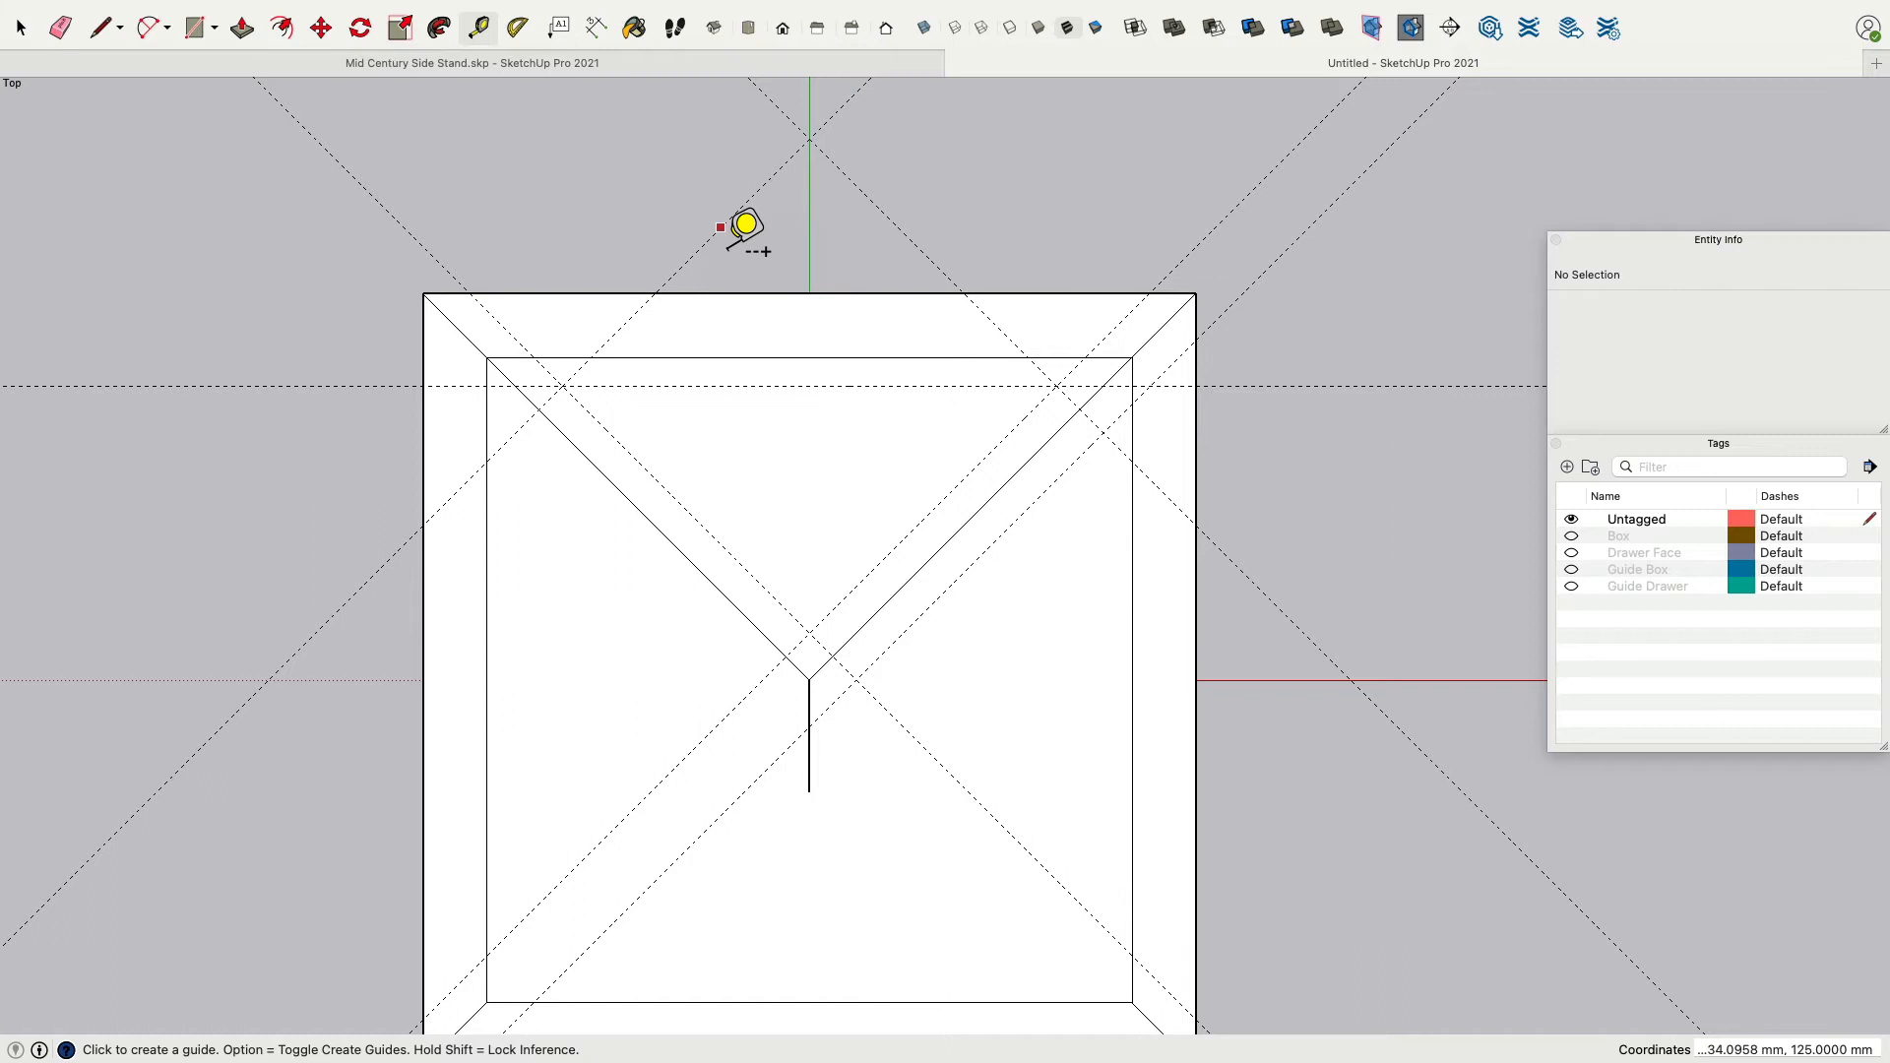
Create a guide parallel to the upper-left diagonal edge, offset 17 mm toward the lower-left.
click(627, 497)
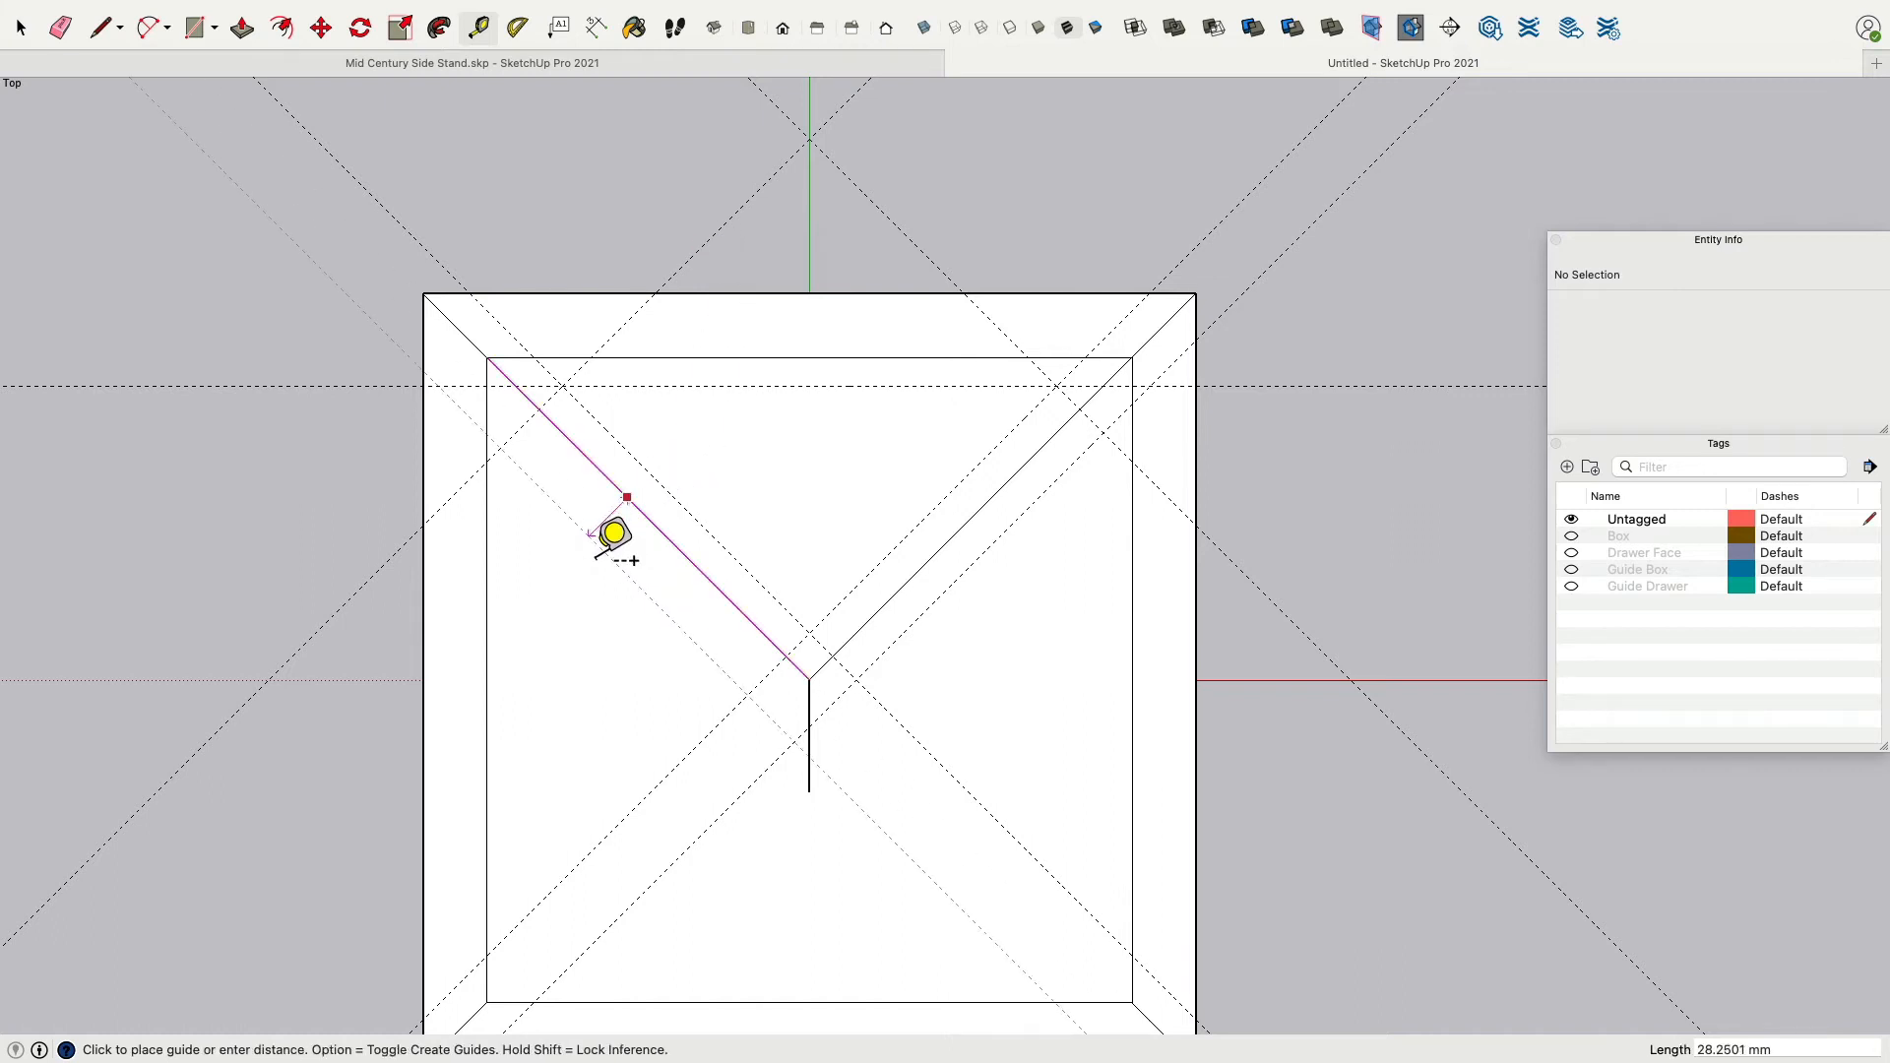
text(17)
key(Return)
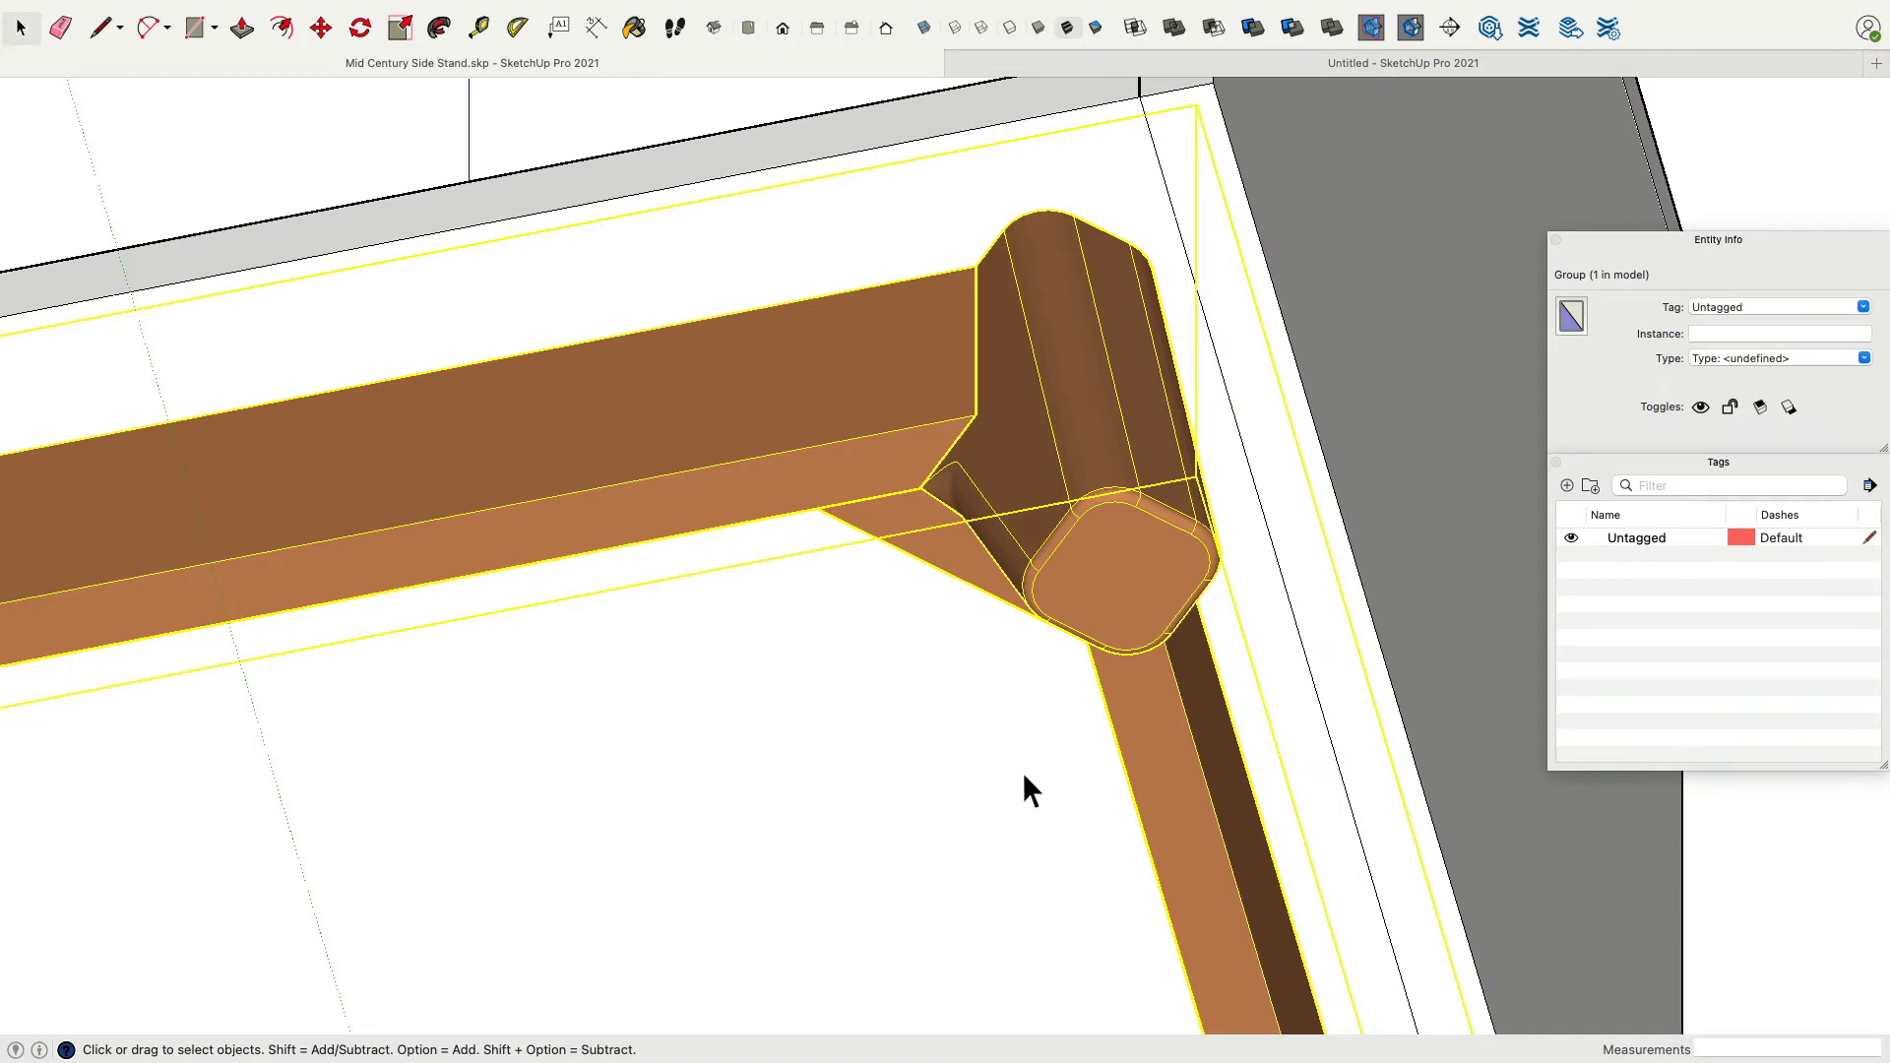
Add guides parallel to the upper-left diagonal through the points where the horizontal guide meets the upper-right diagonal guides.
middle_drag(1024, 771, 1047, 413)
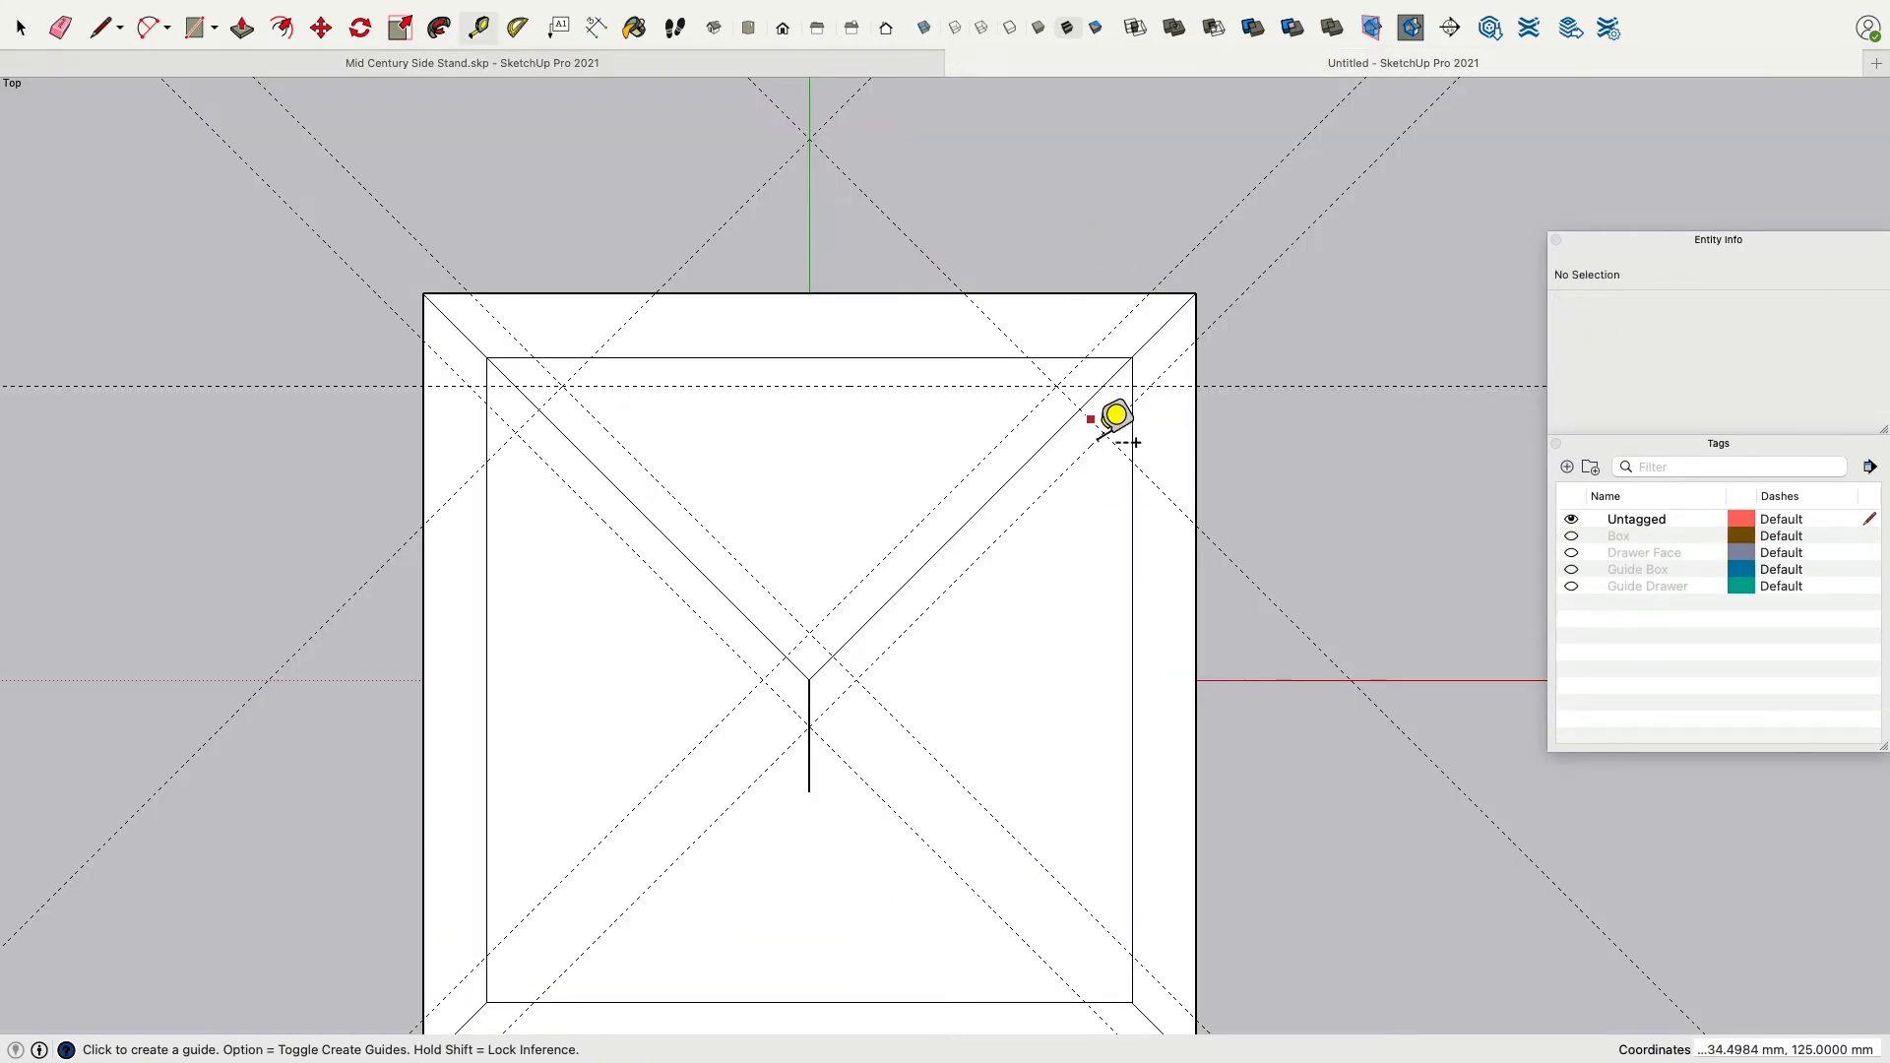
click(1130, 440)
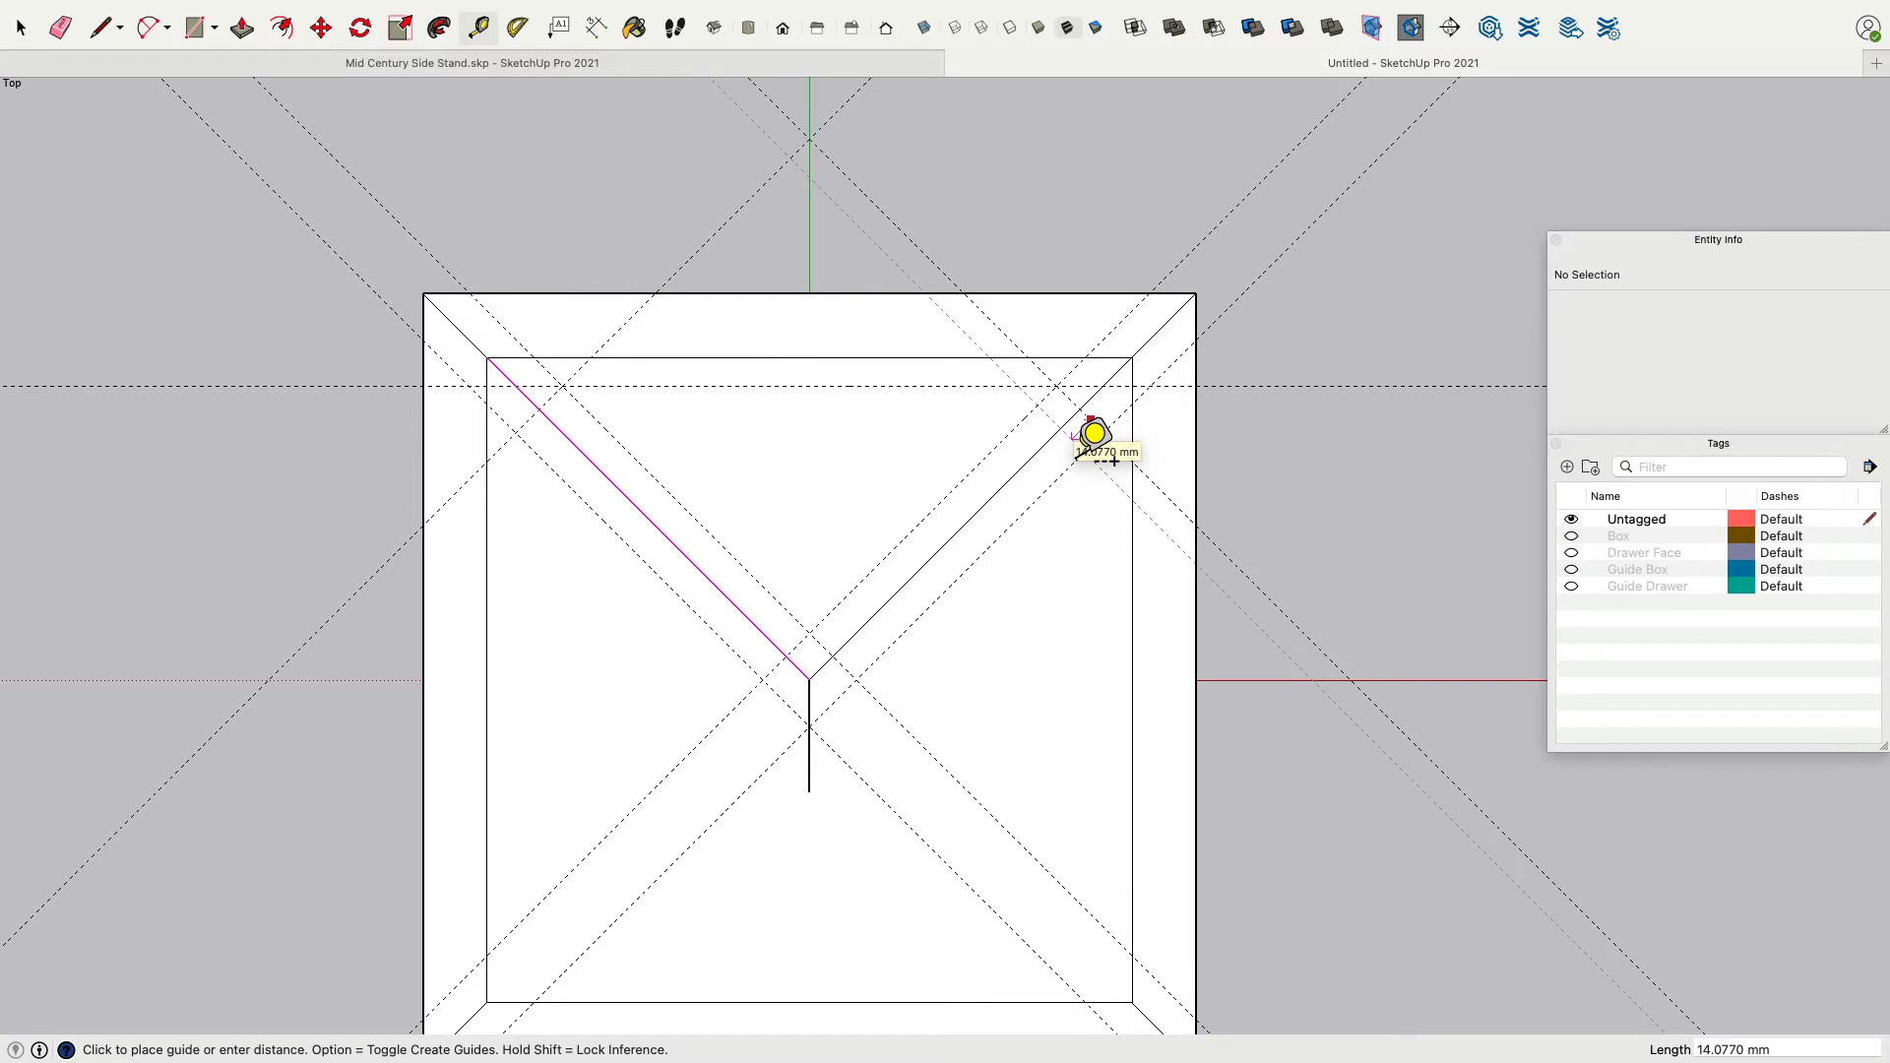
click(1101, 440)
click(1094, 438)
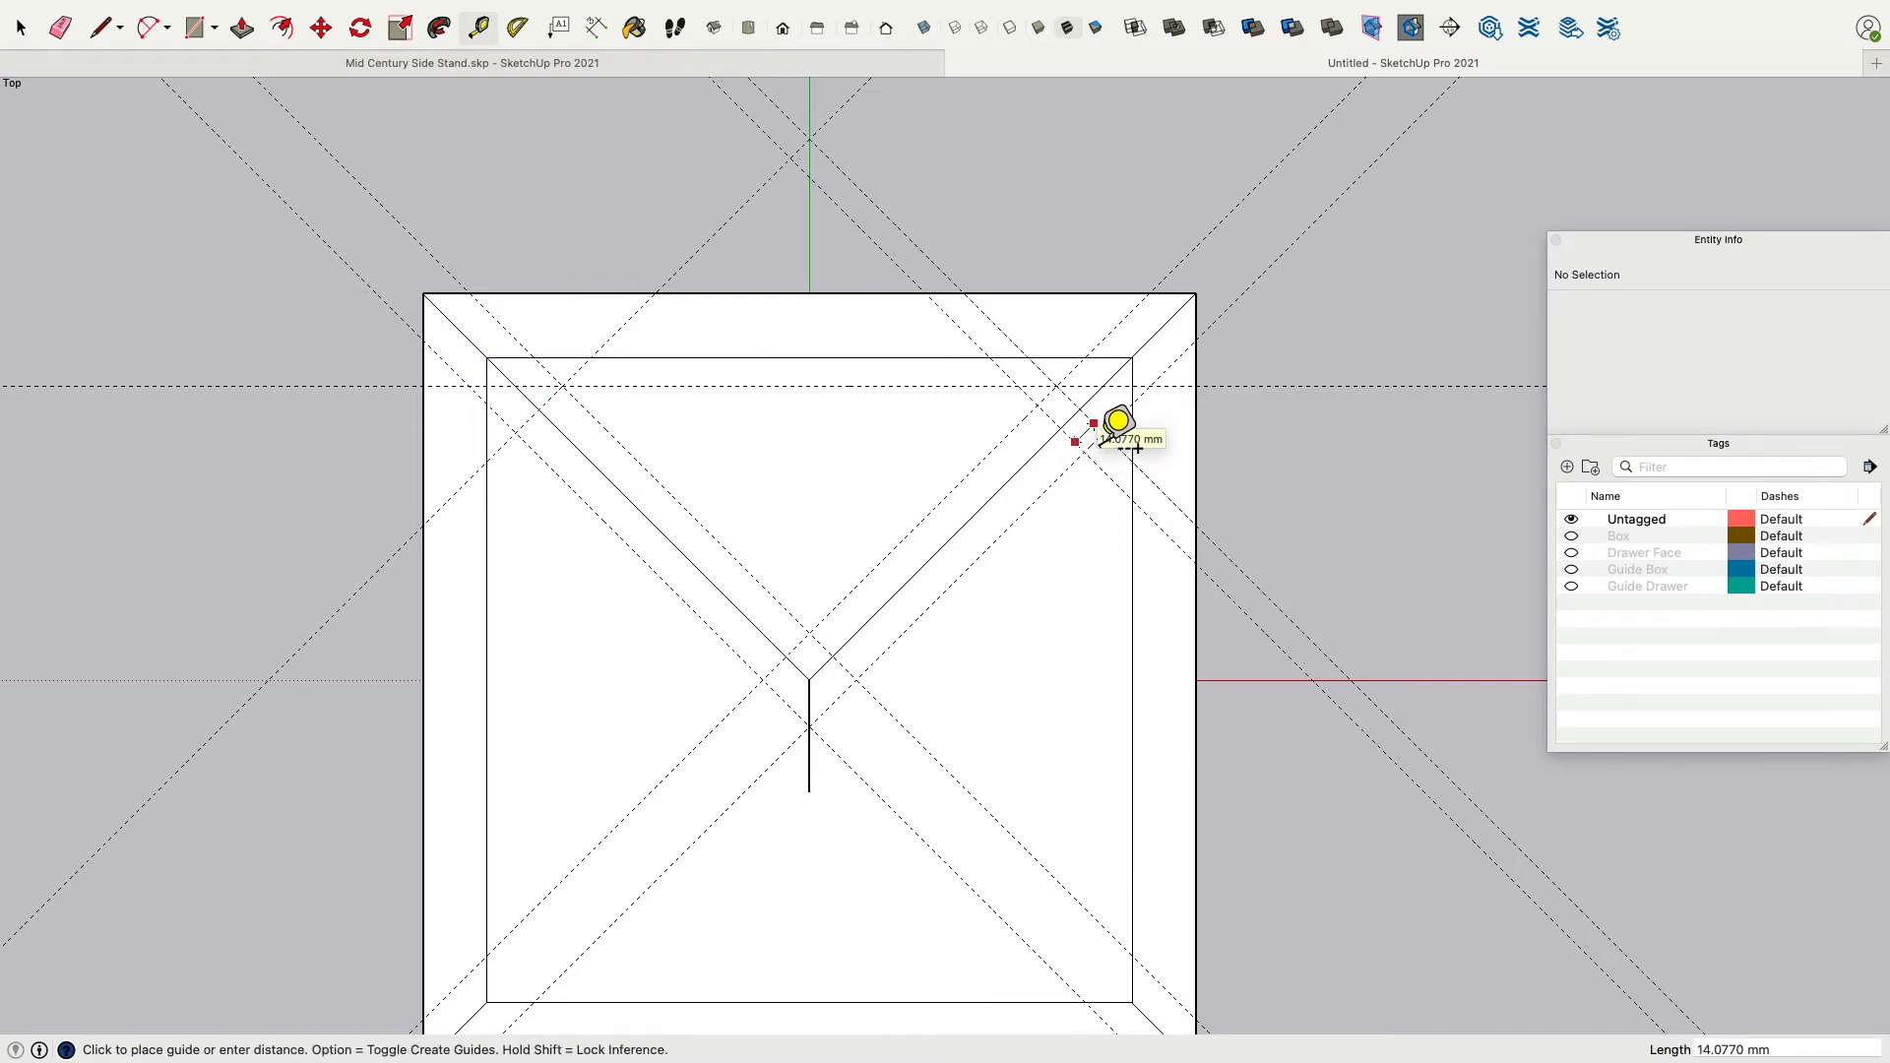
click(1102, 438)
key(z)
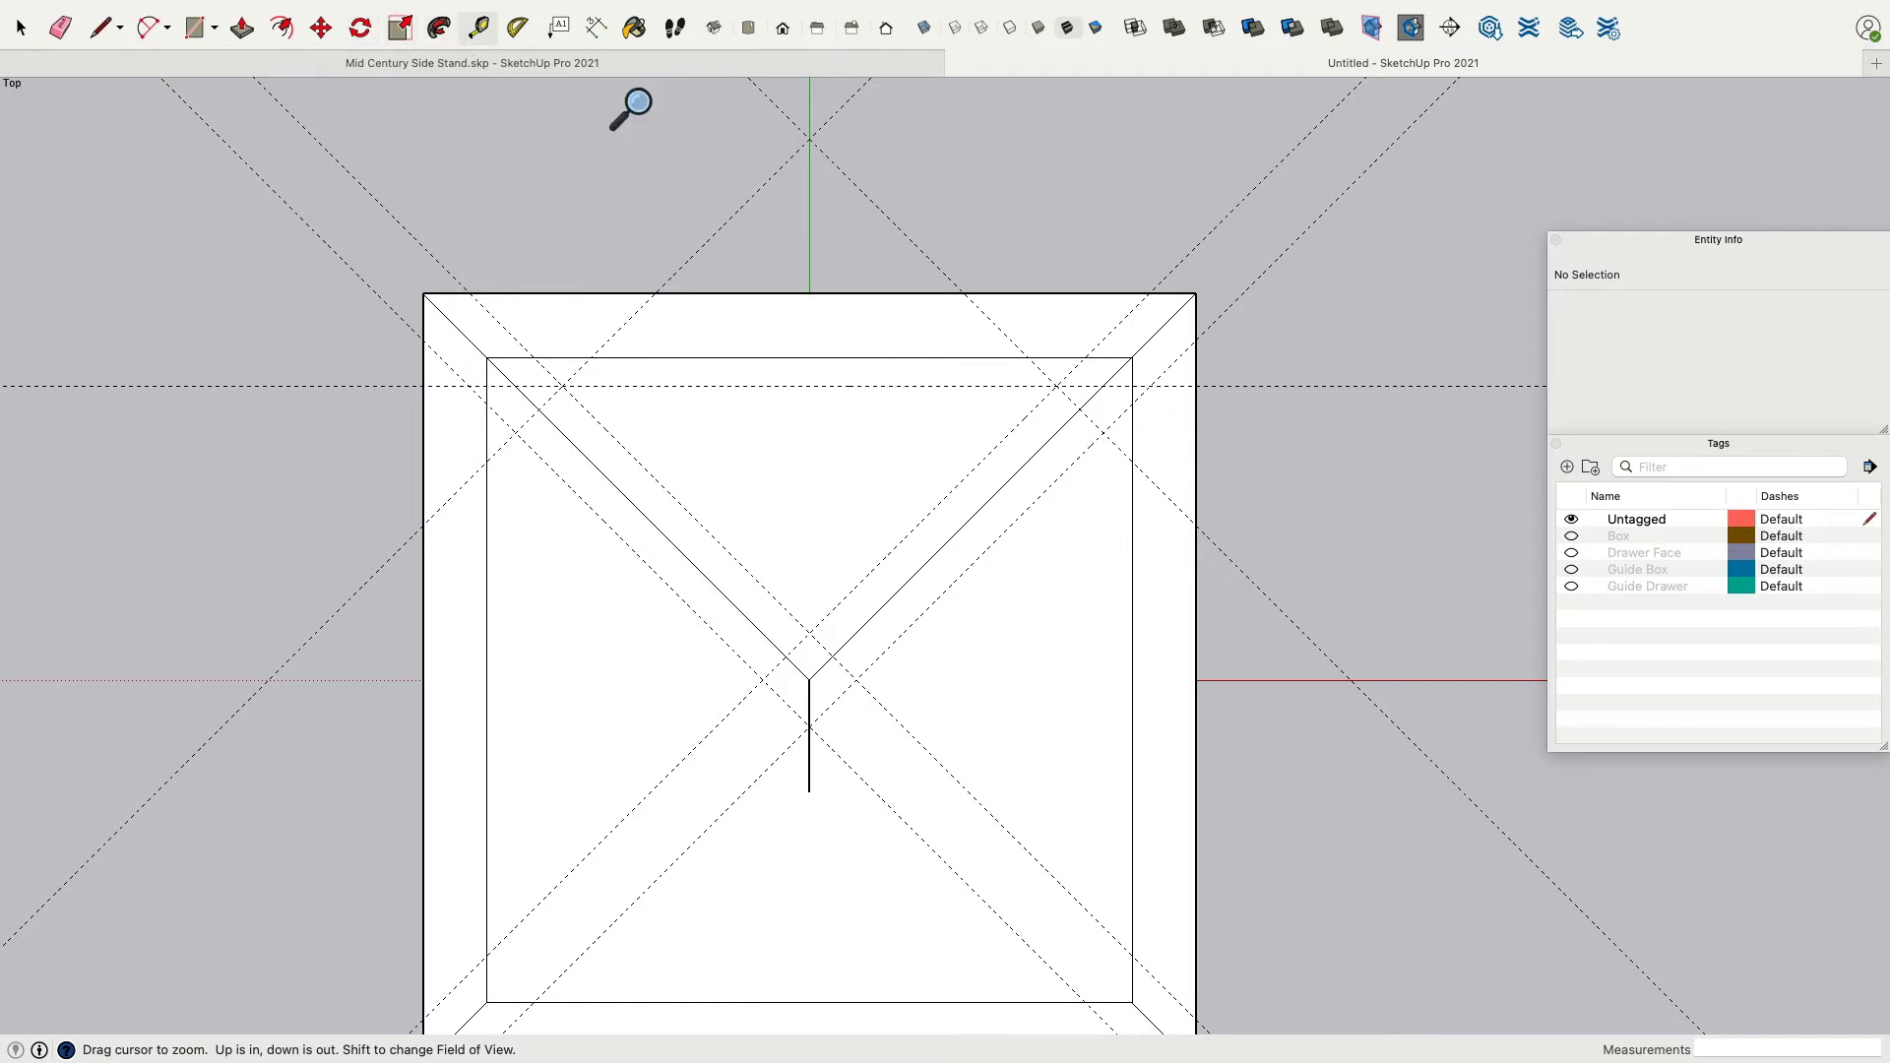
click(478, 28)
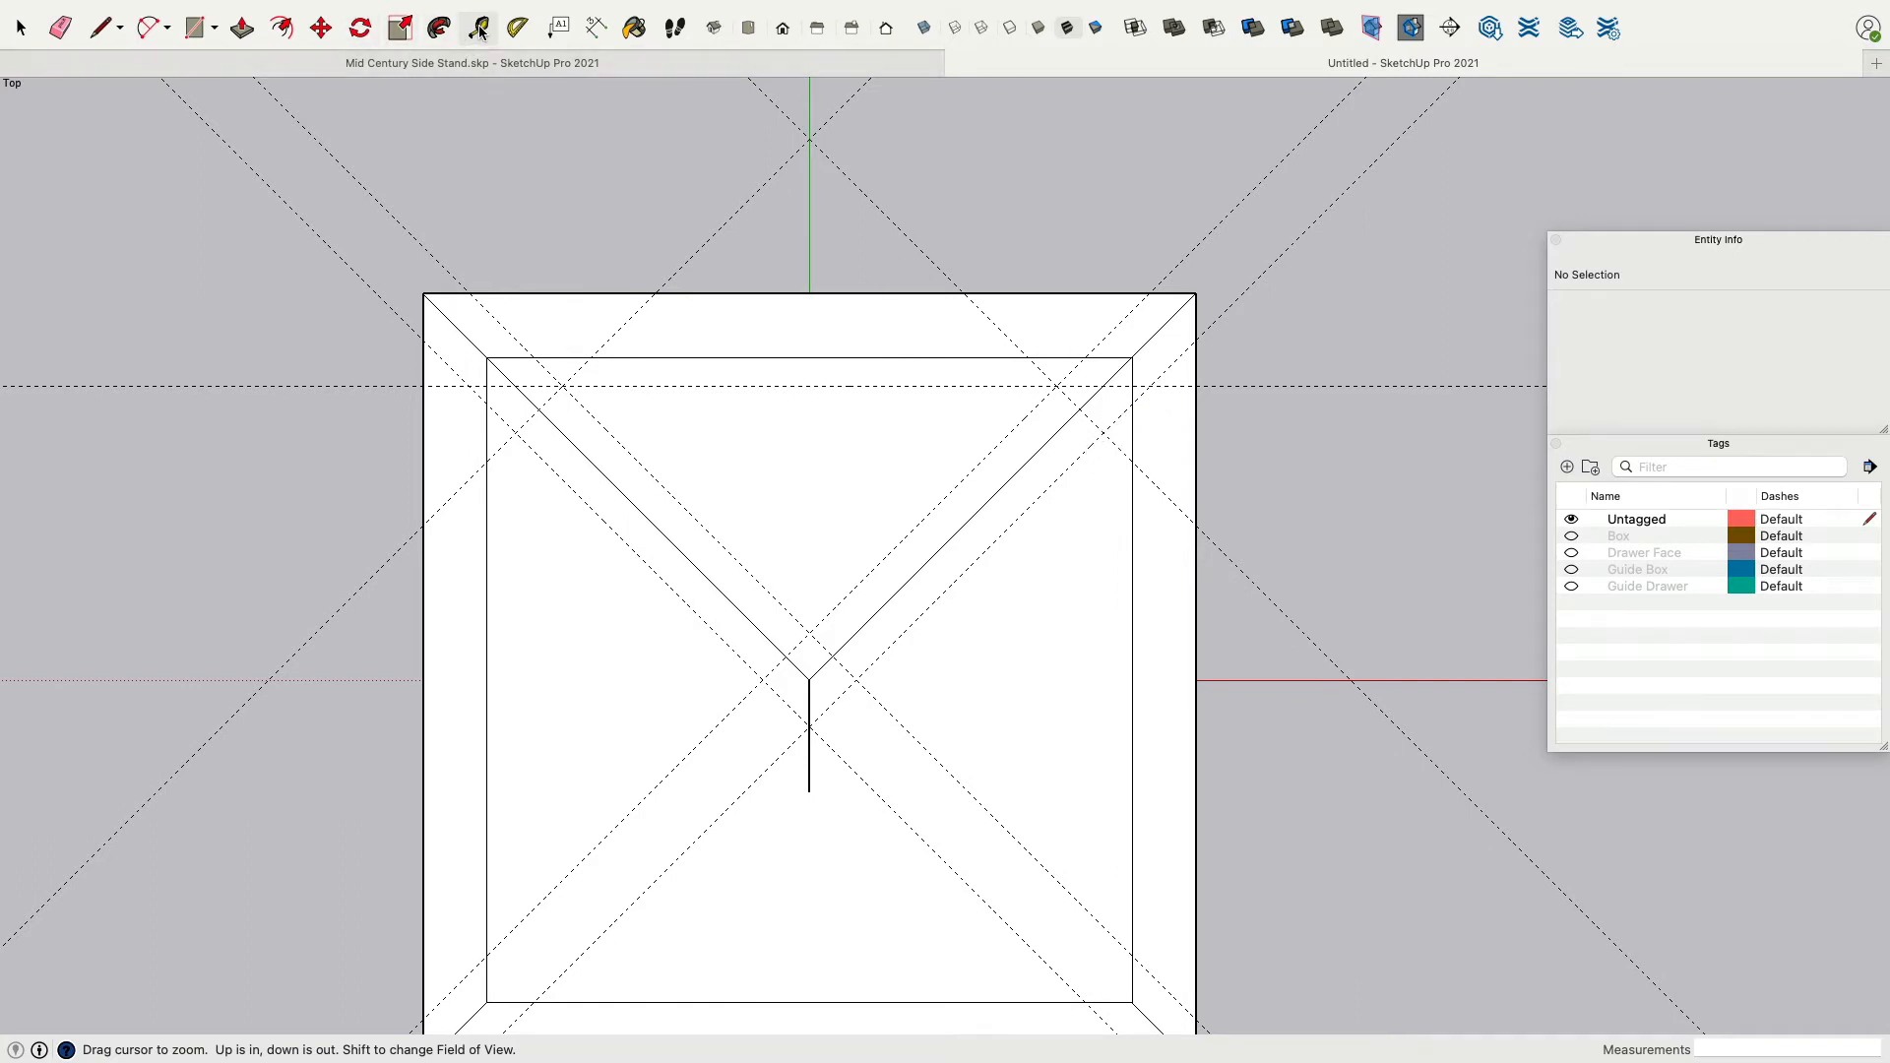
click(1108, 426)
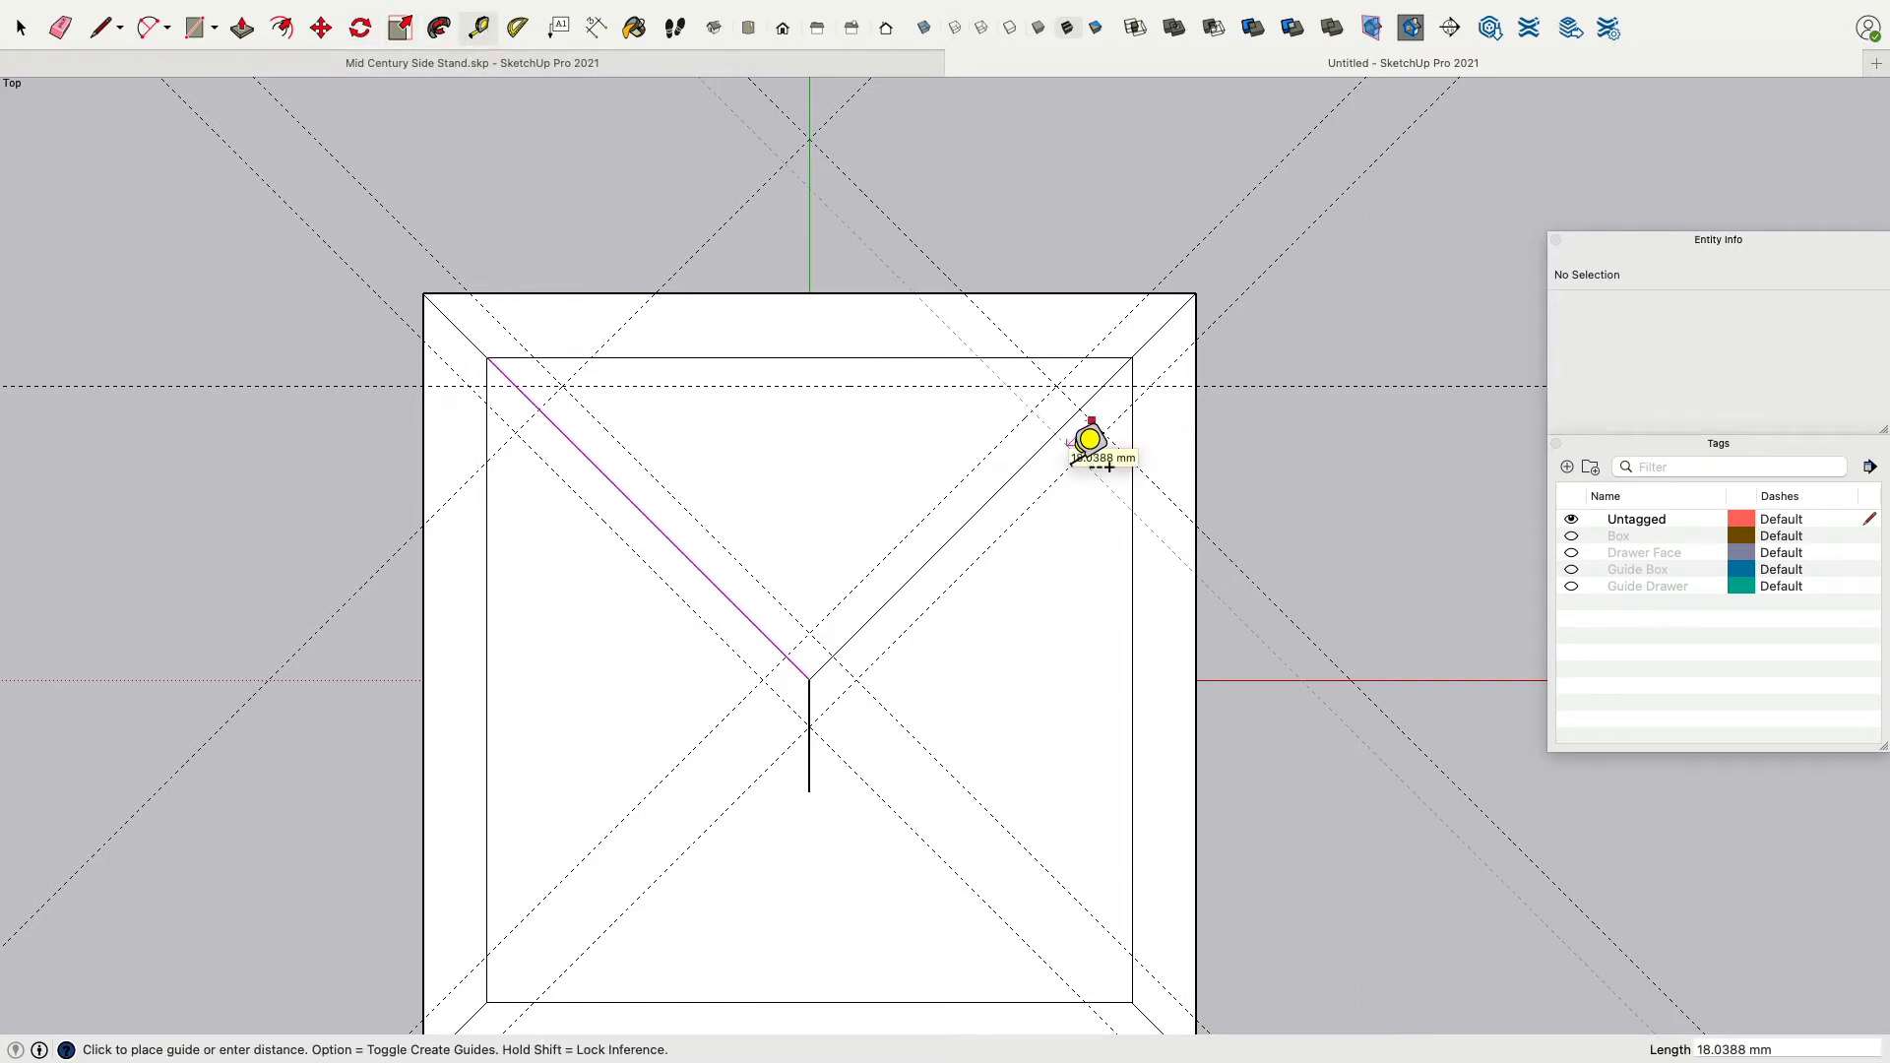
key(Return)
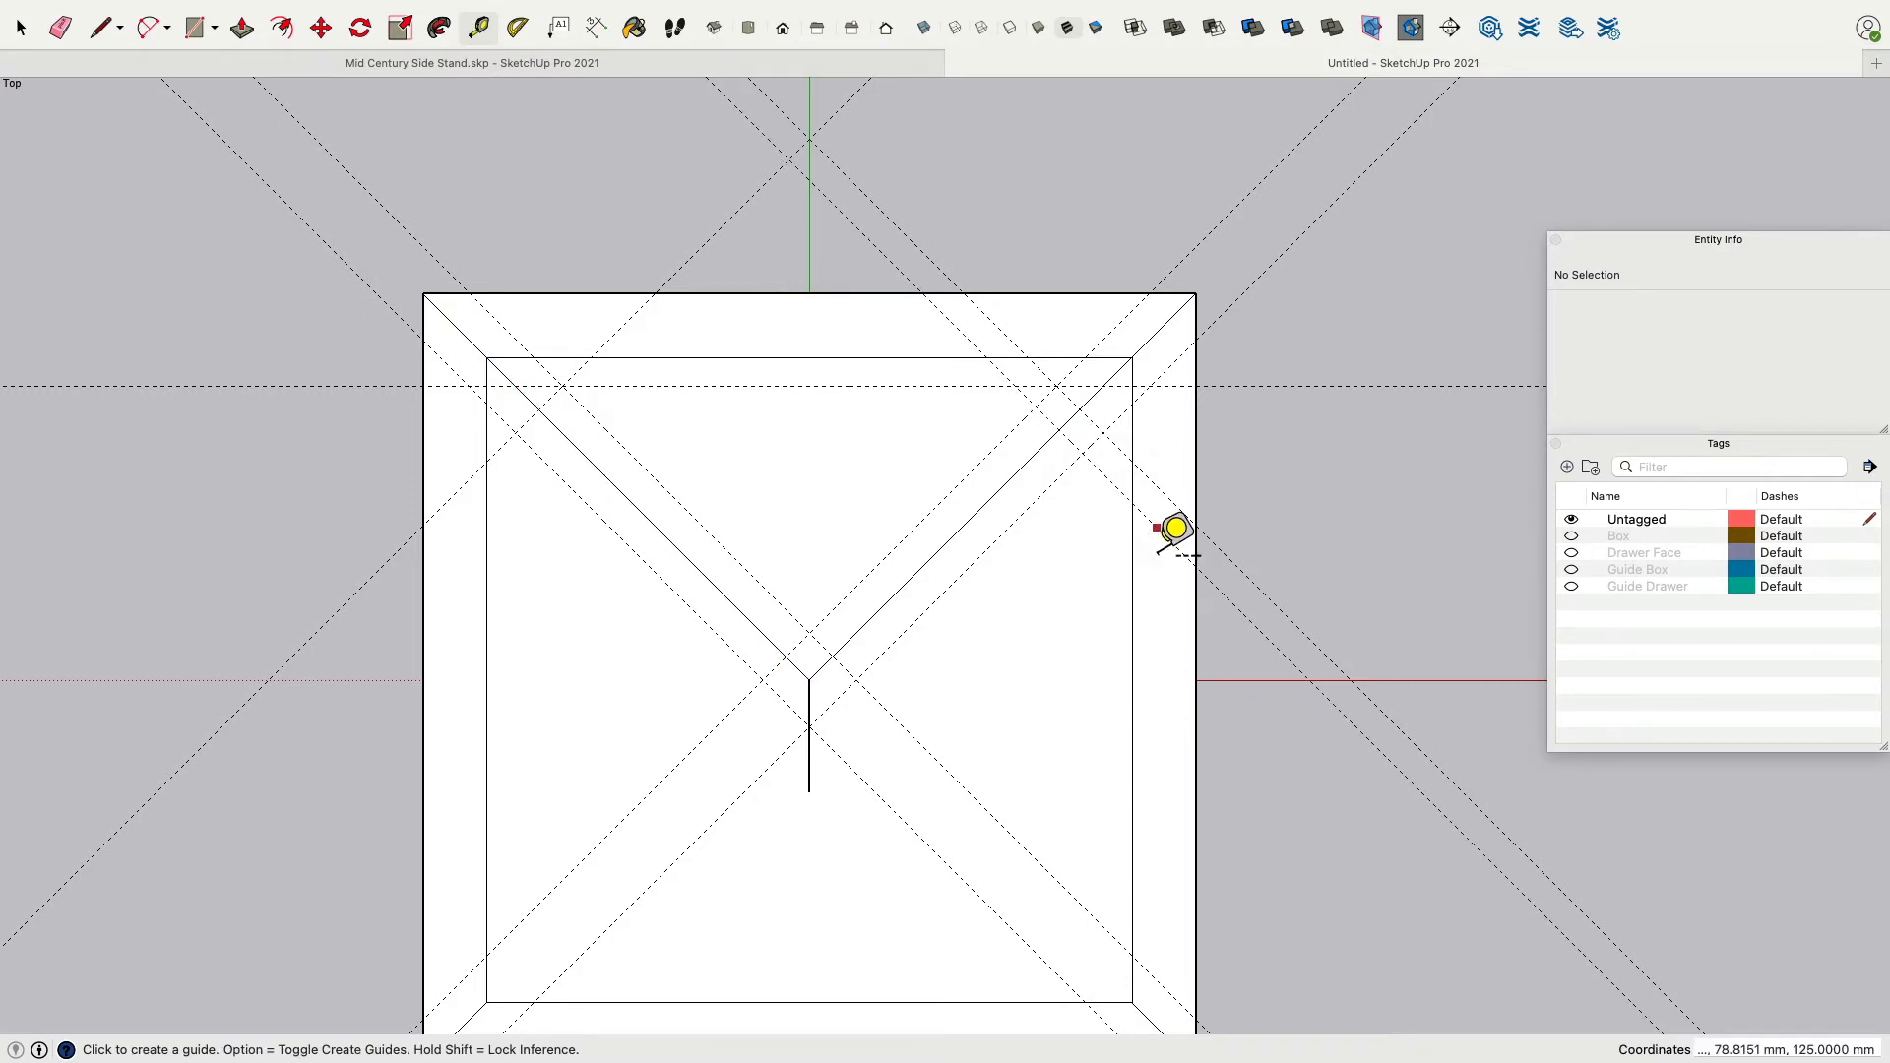
scroll(1177, 528, down, 1)
scroll(1176, 529, down, 1)
scroll(1177, 529, up, 2)
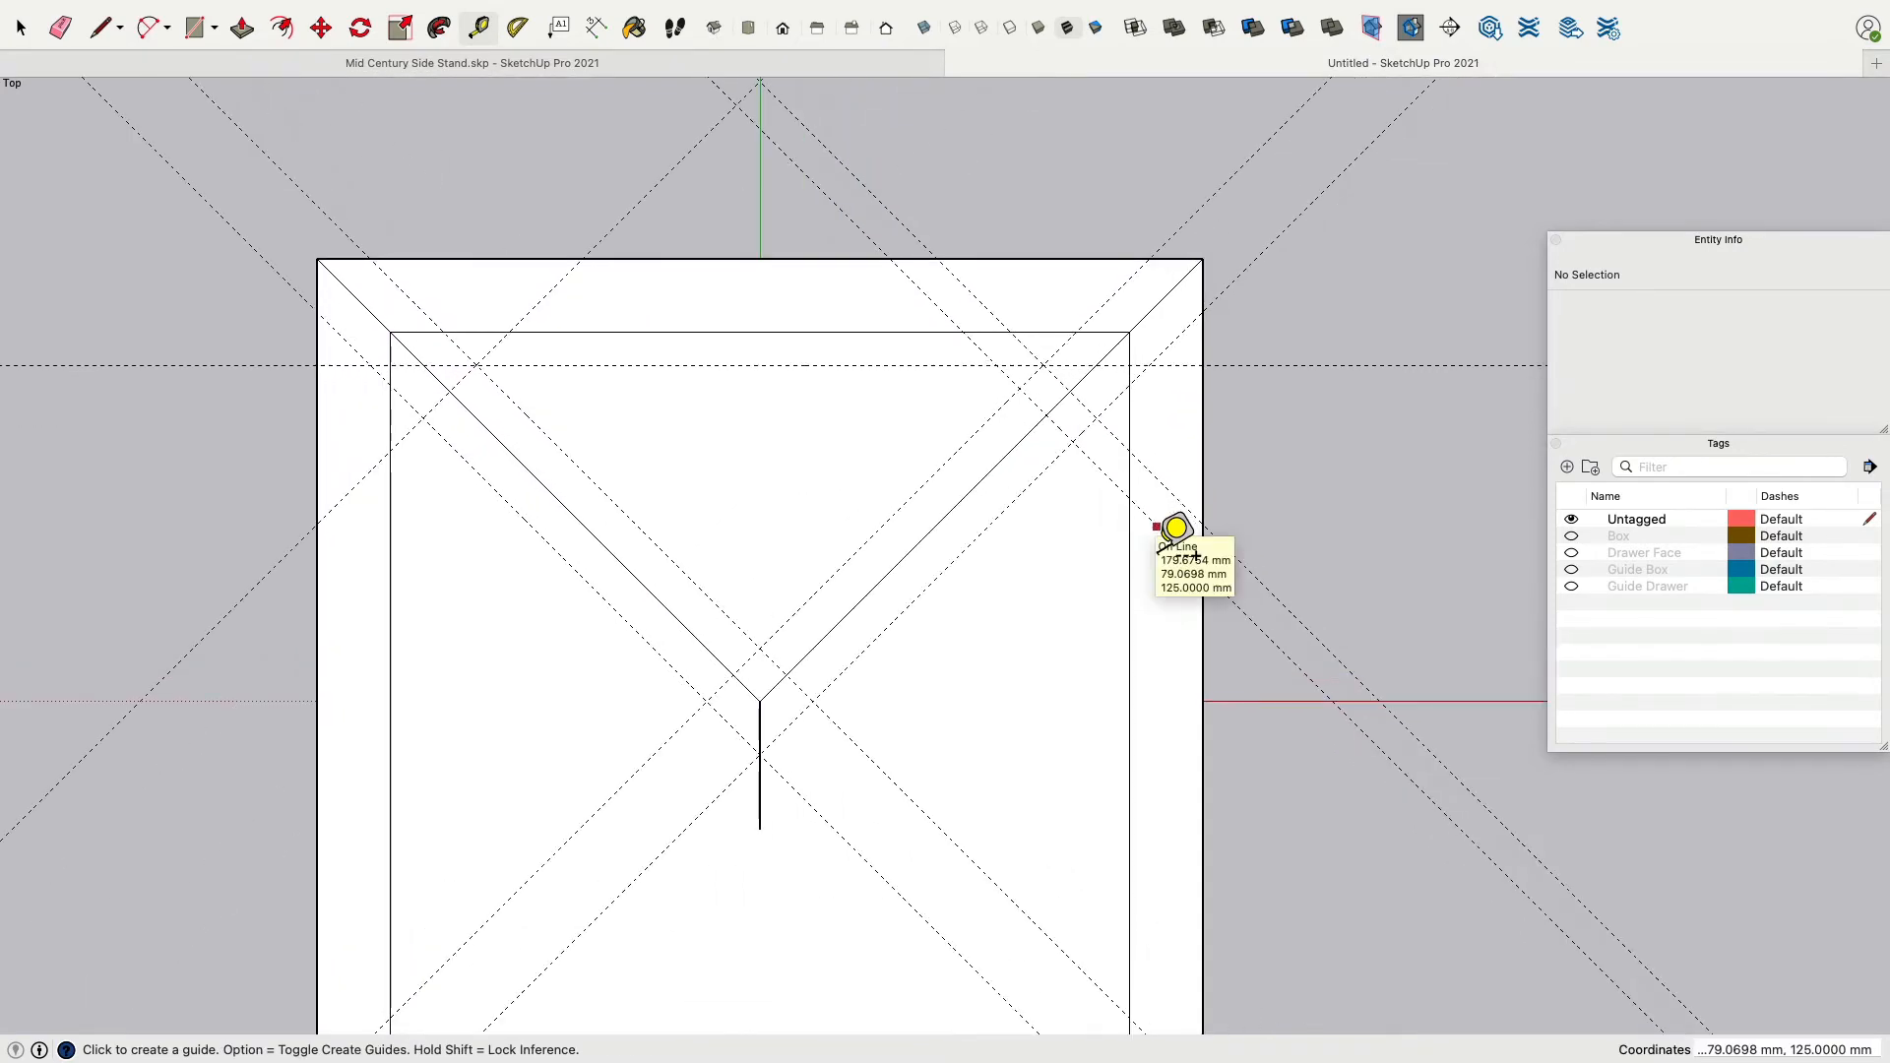
scroll(1177, 529, down, 1)
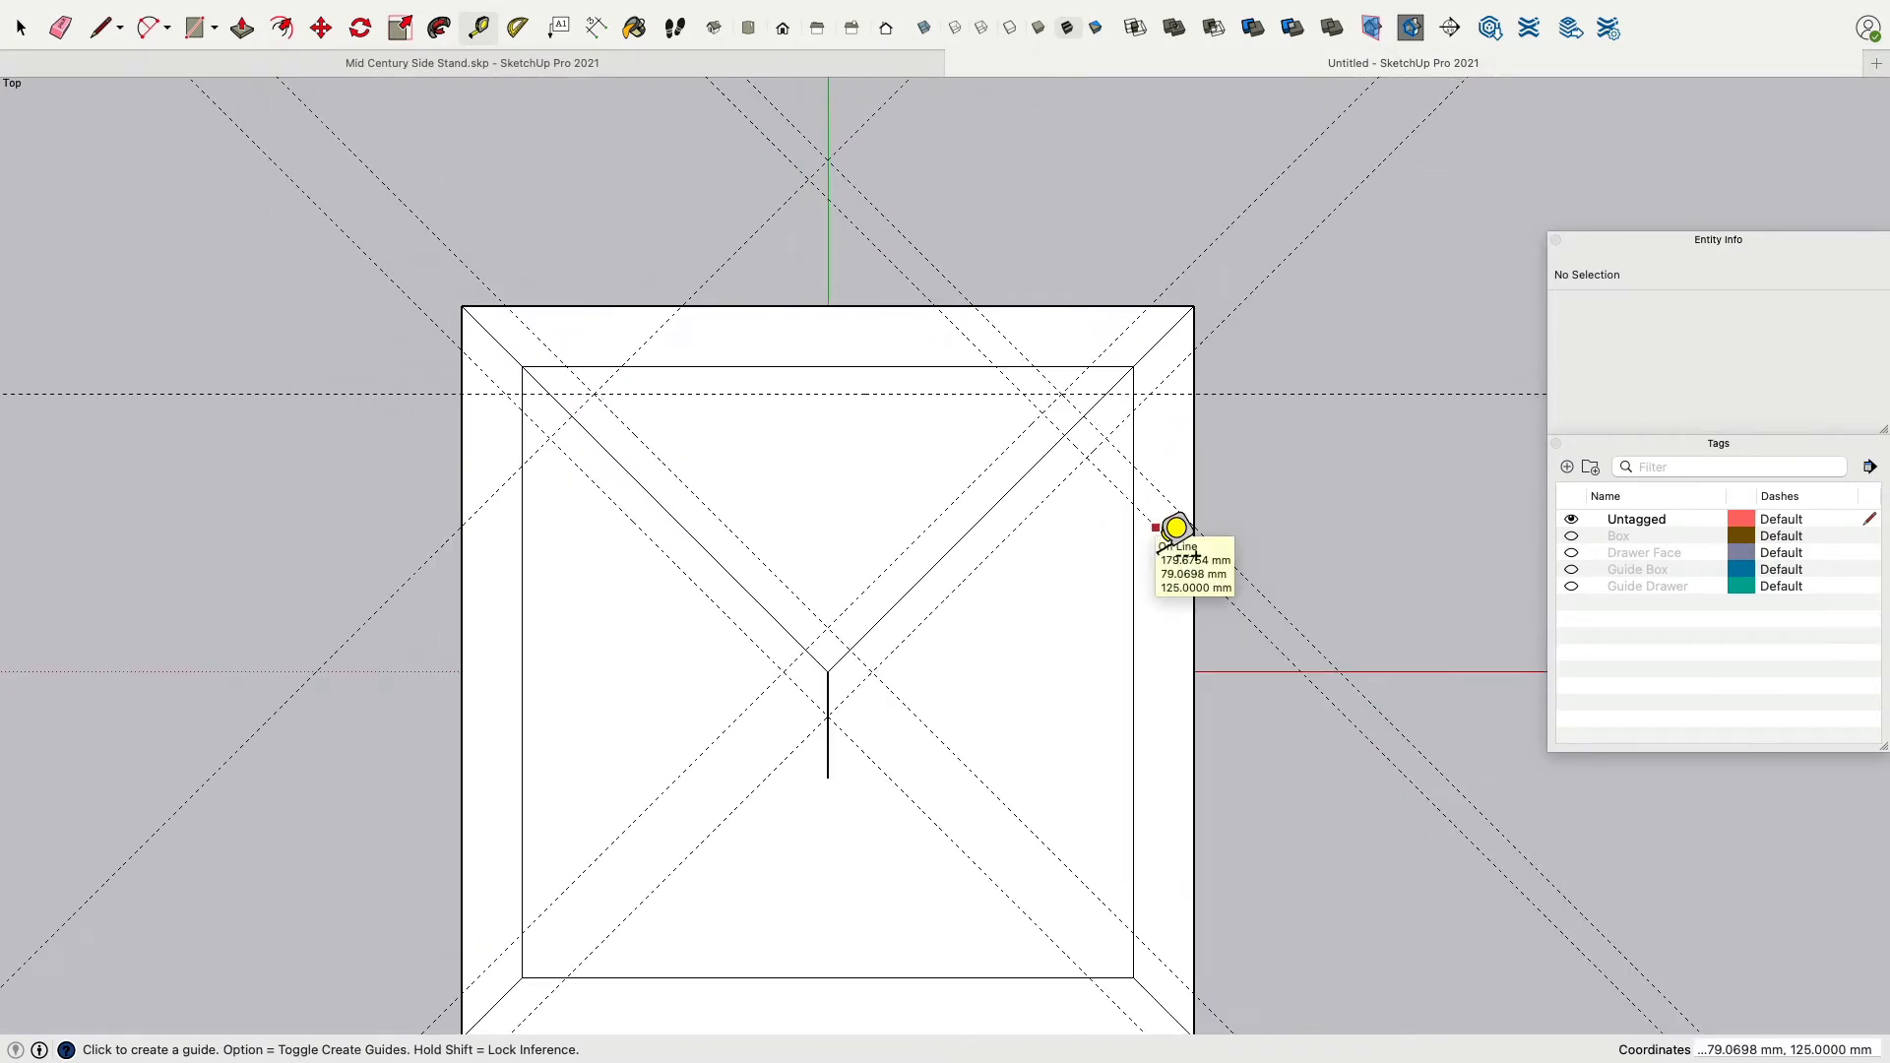
Select all the connected frame geometry and make it a group.
click(22, 27)
click(825, 446)
triple_click(808, 357)
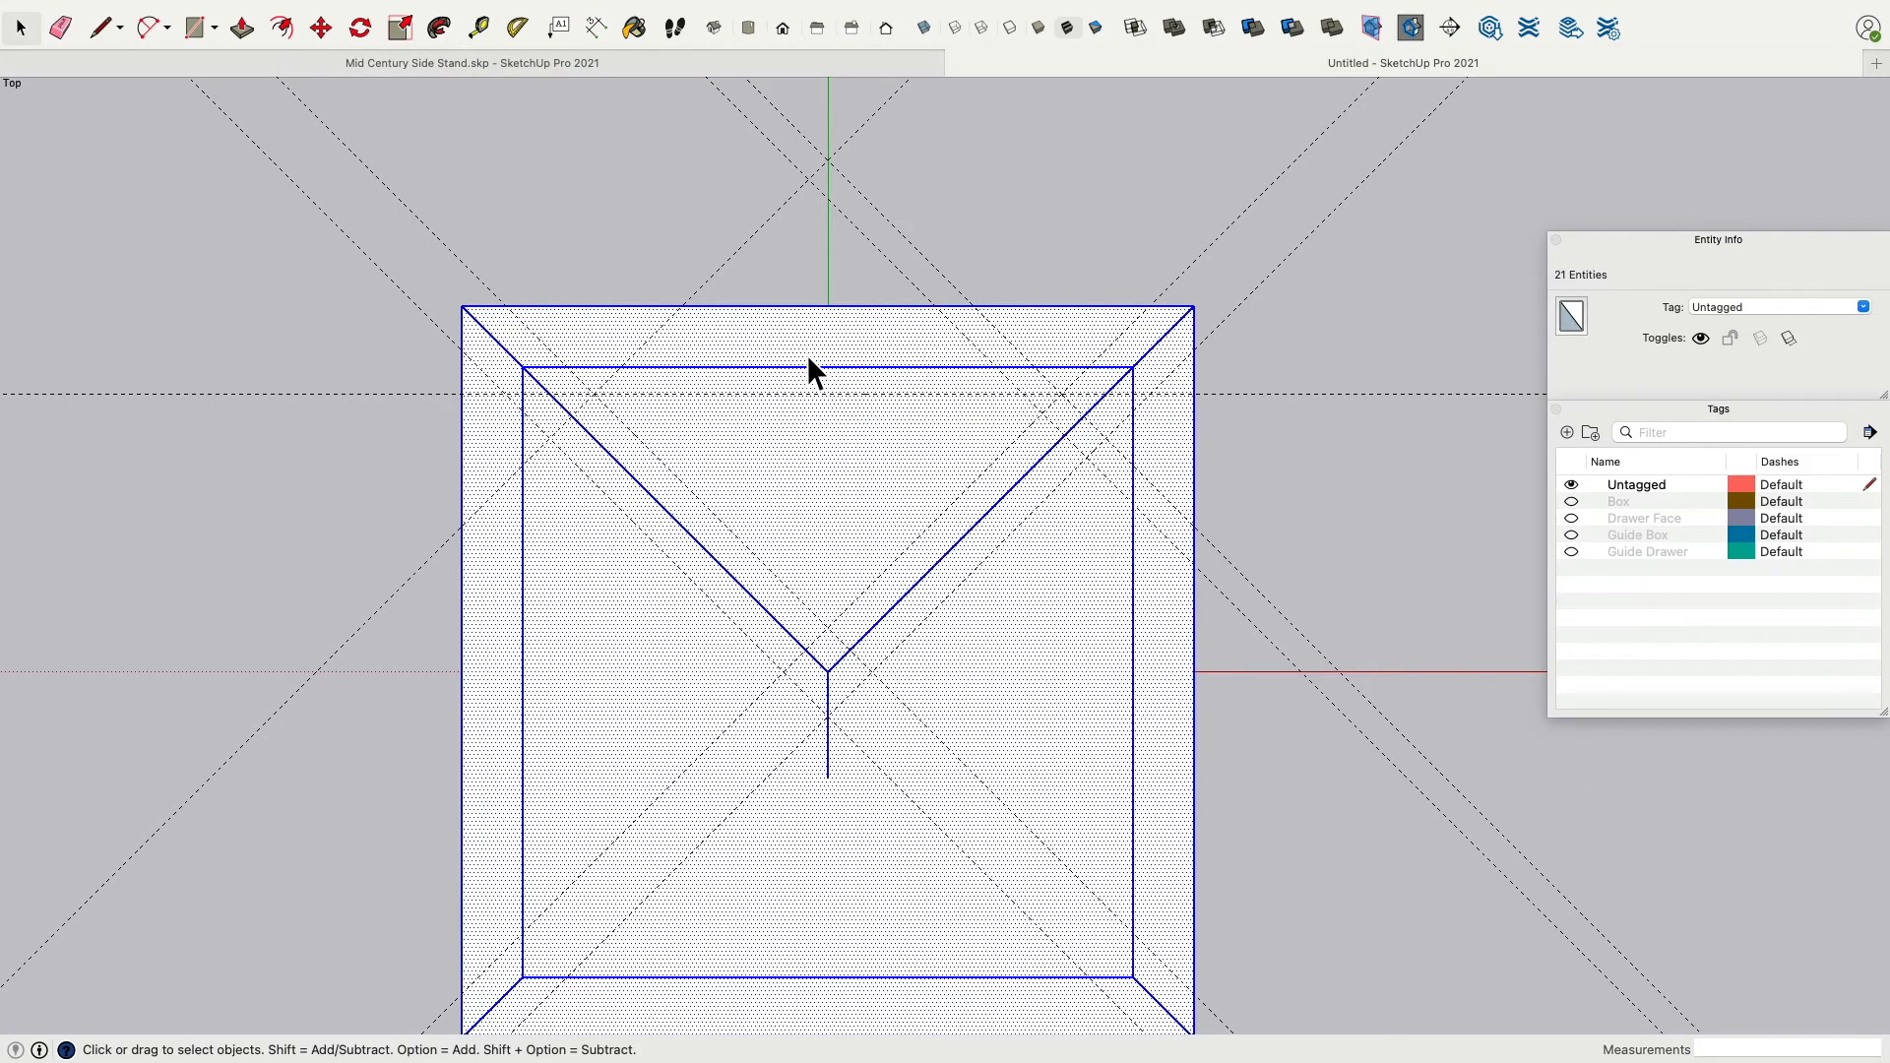
right_click(784, 357)
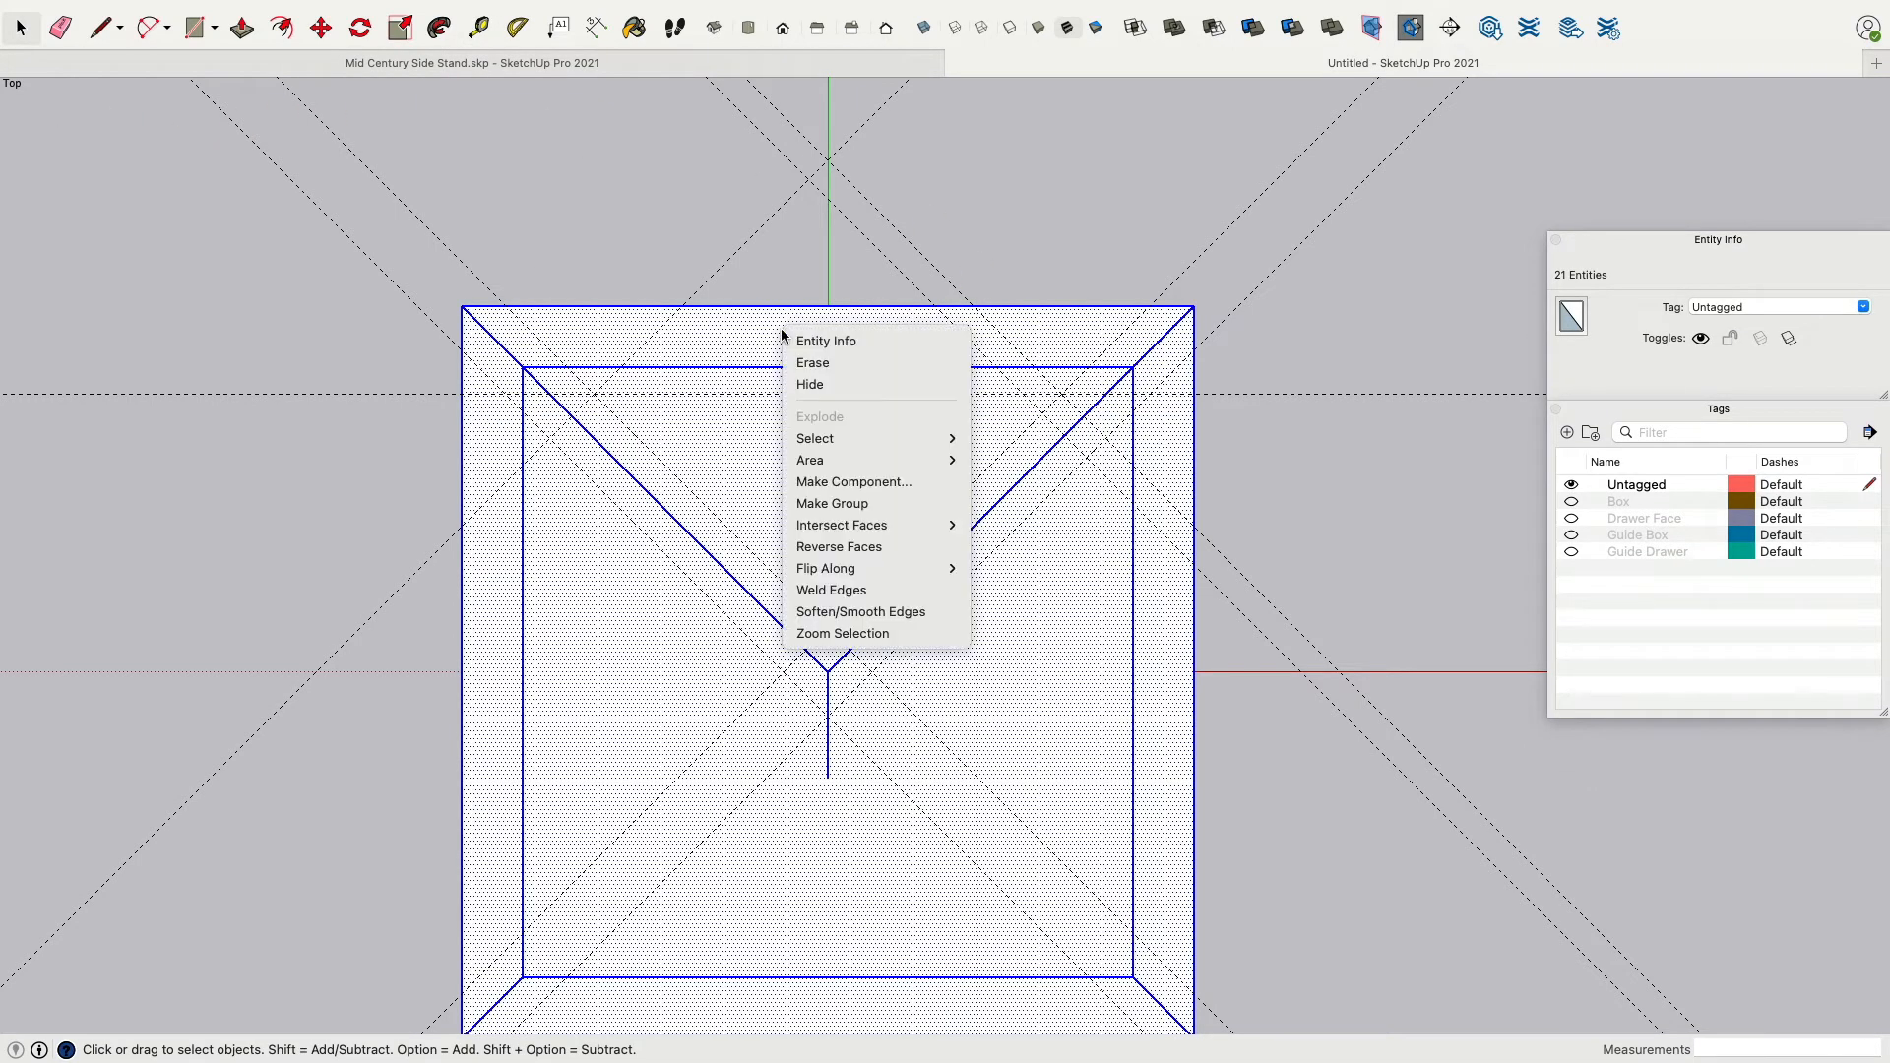
click(838, 510)
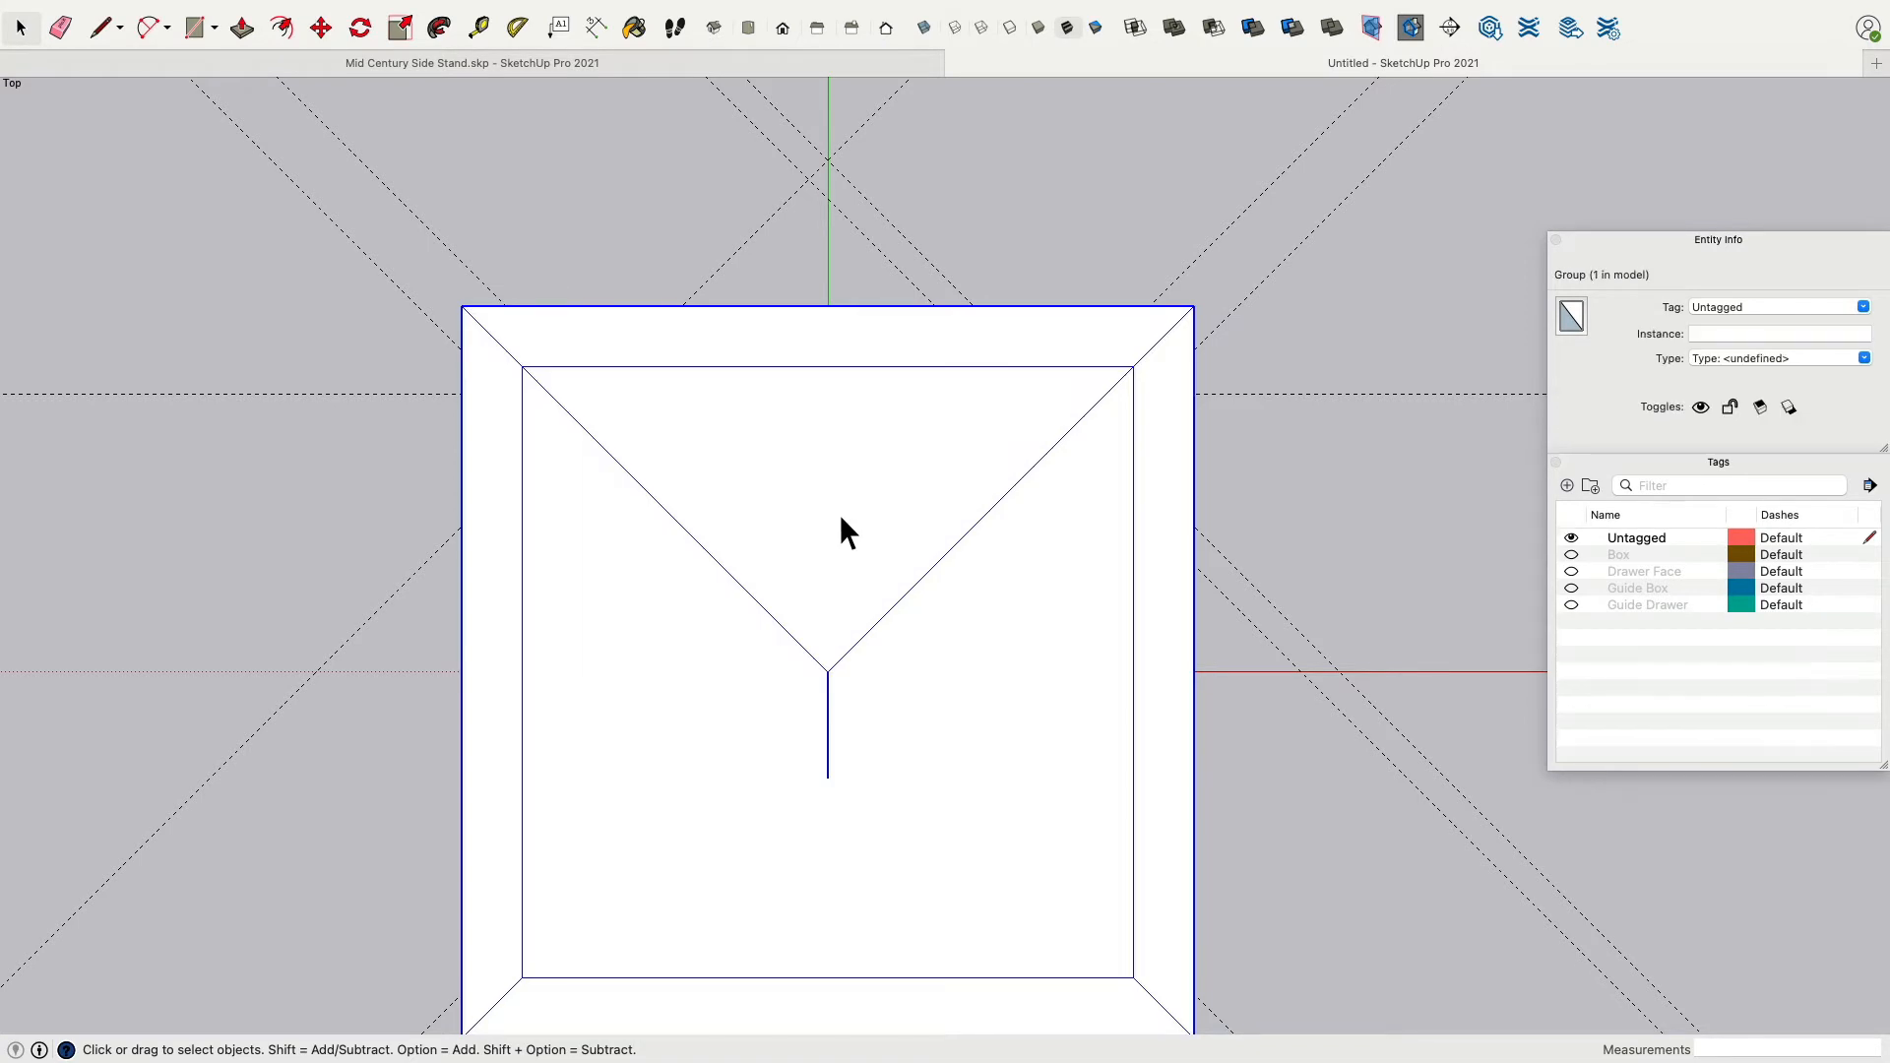
Assign the group to a new tag named temp and turn that tag's visibility on.
click(1847, 306)
text(temp)
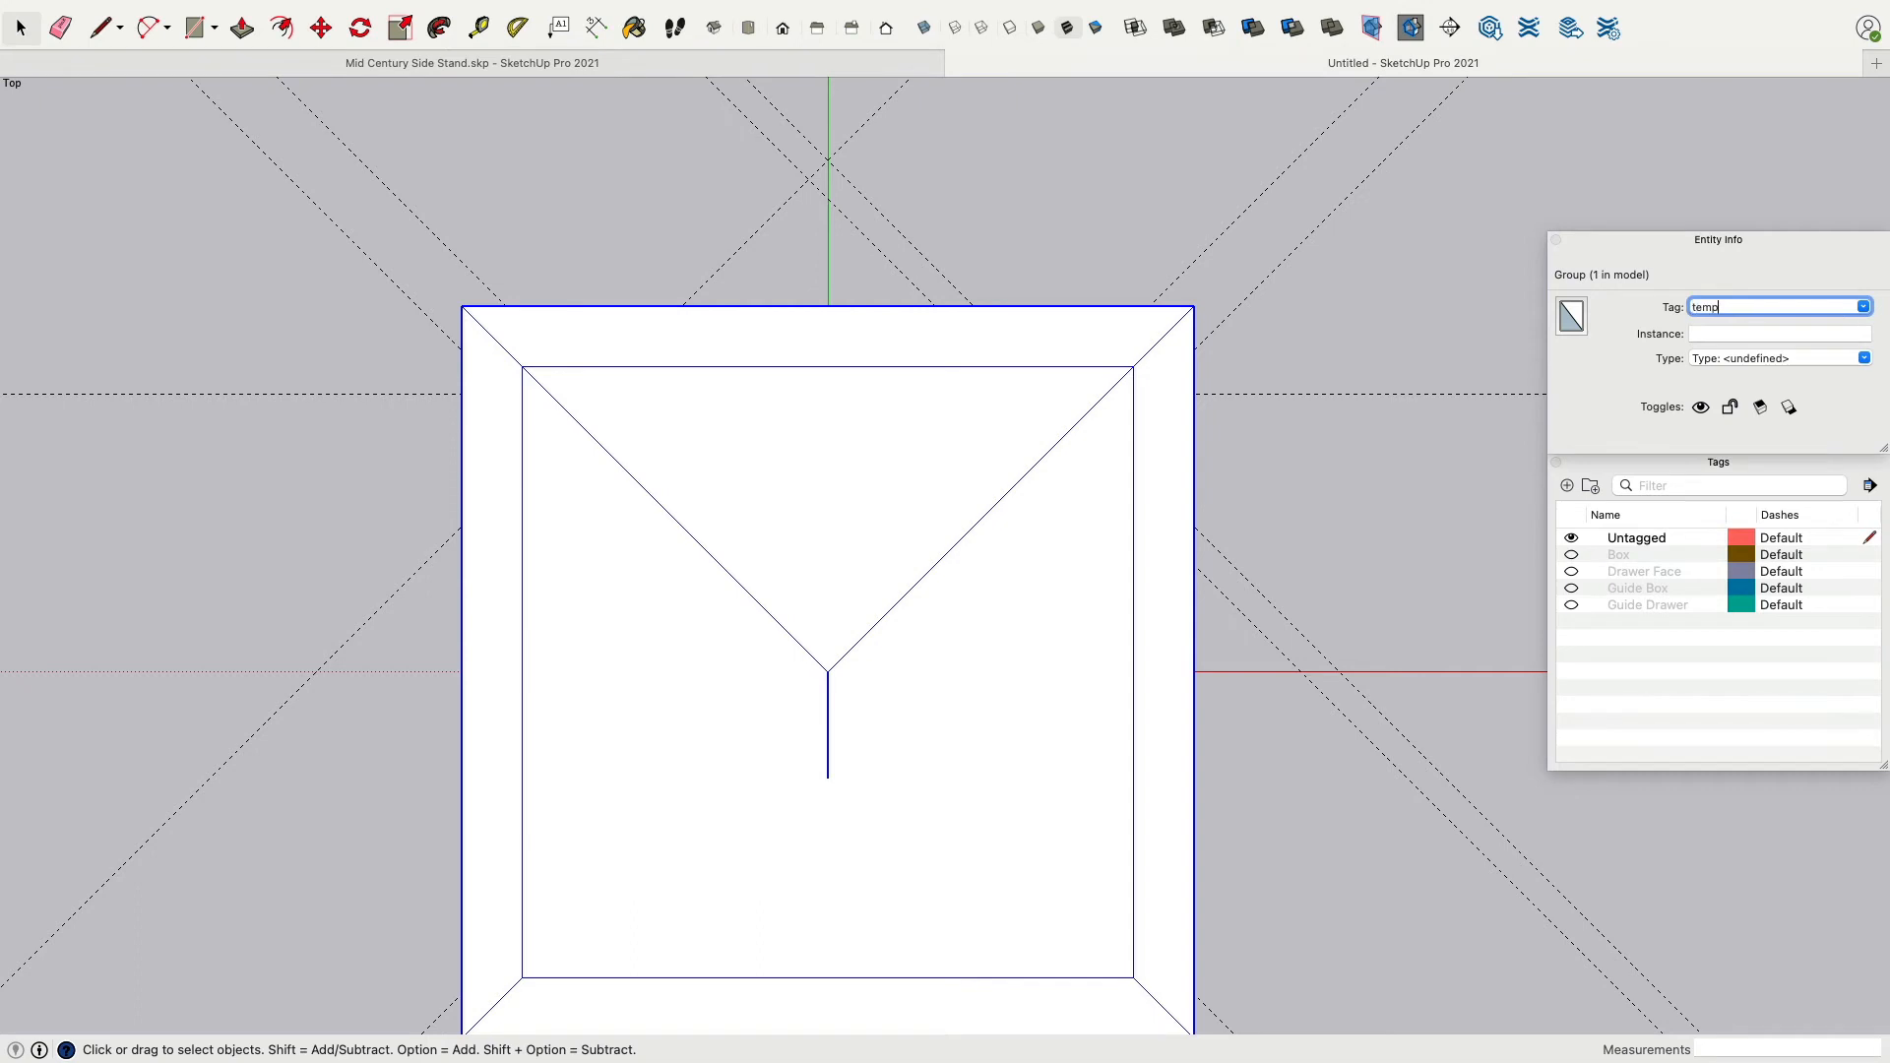
key(Return)
click(1674, 695)
click(1571, 621)
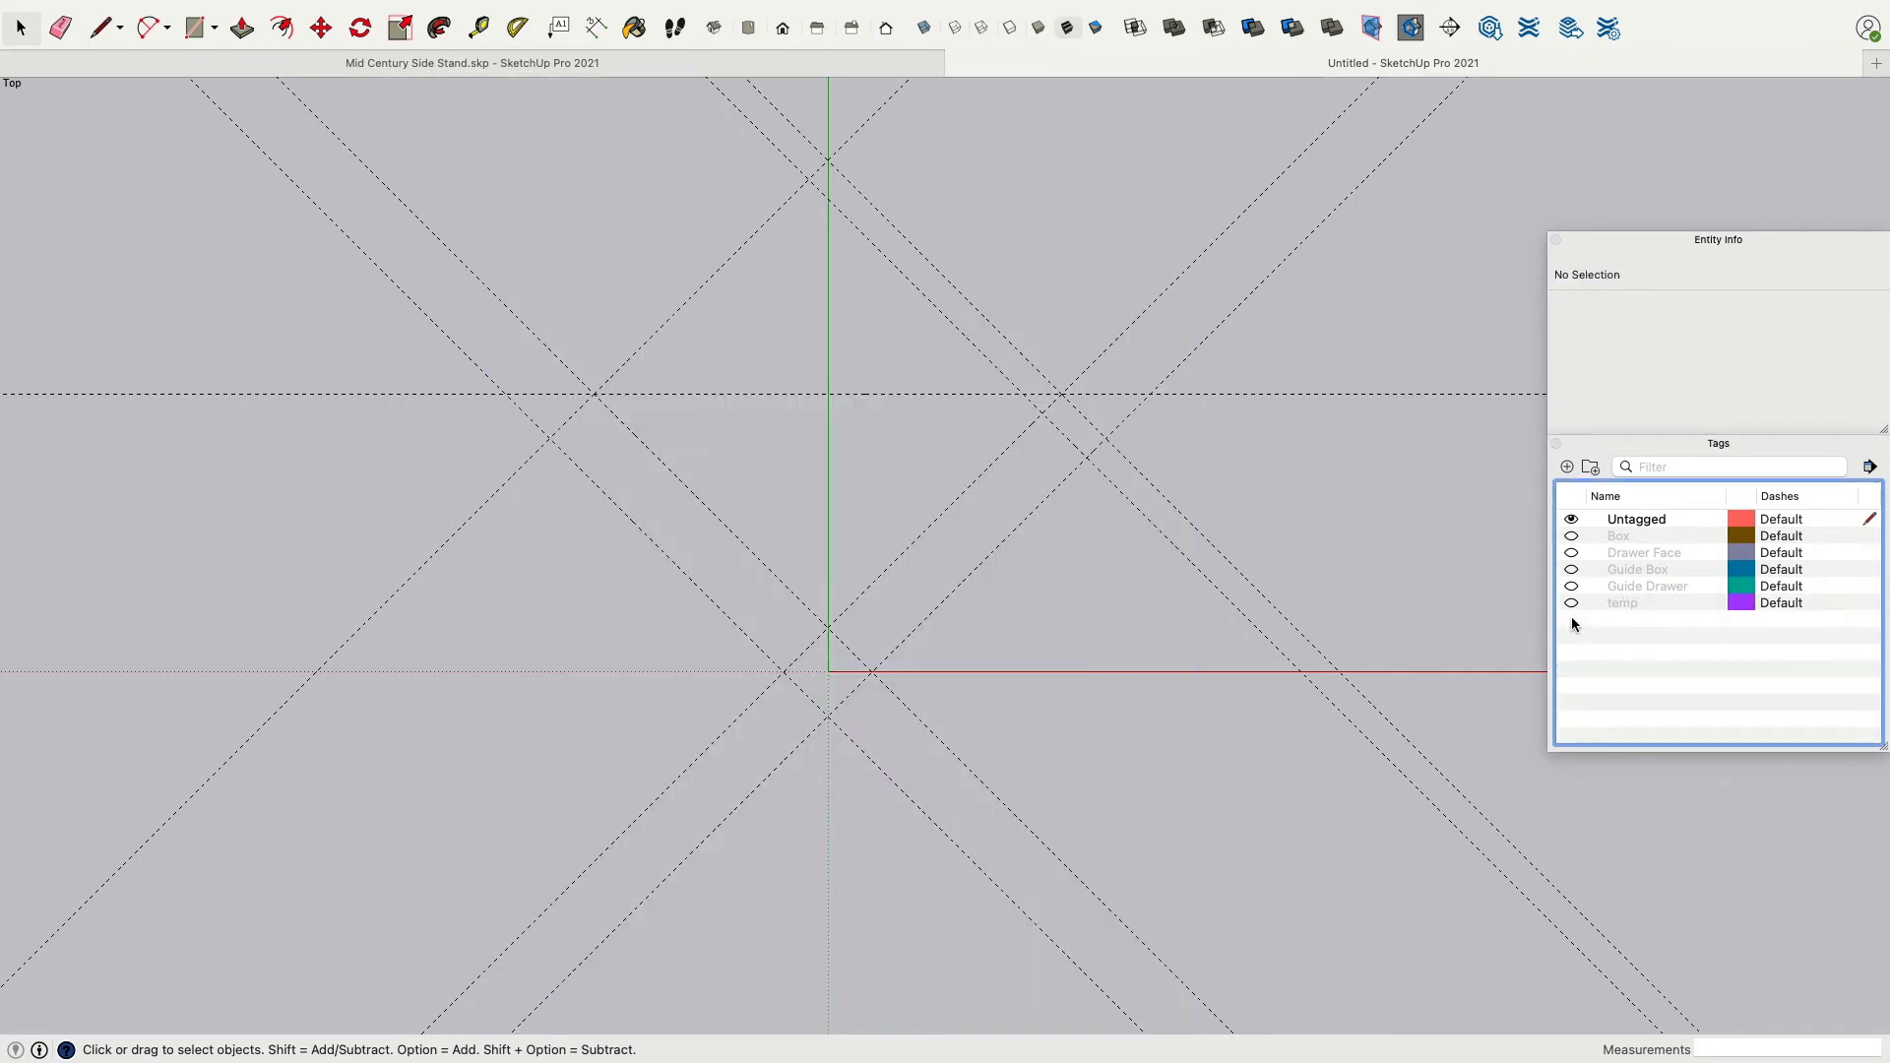
click(1571, 602)
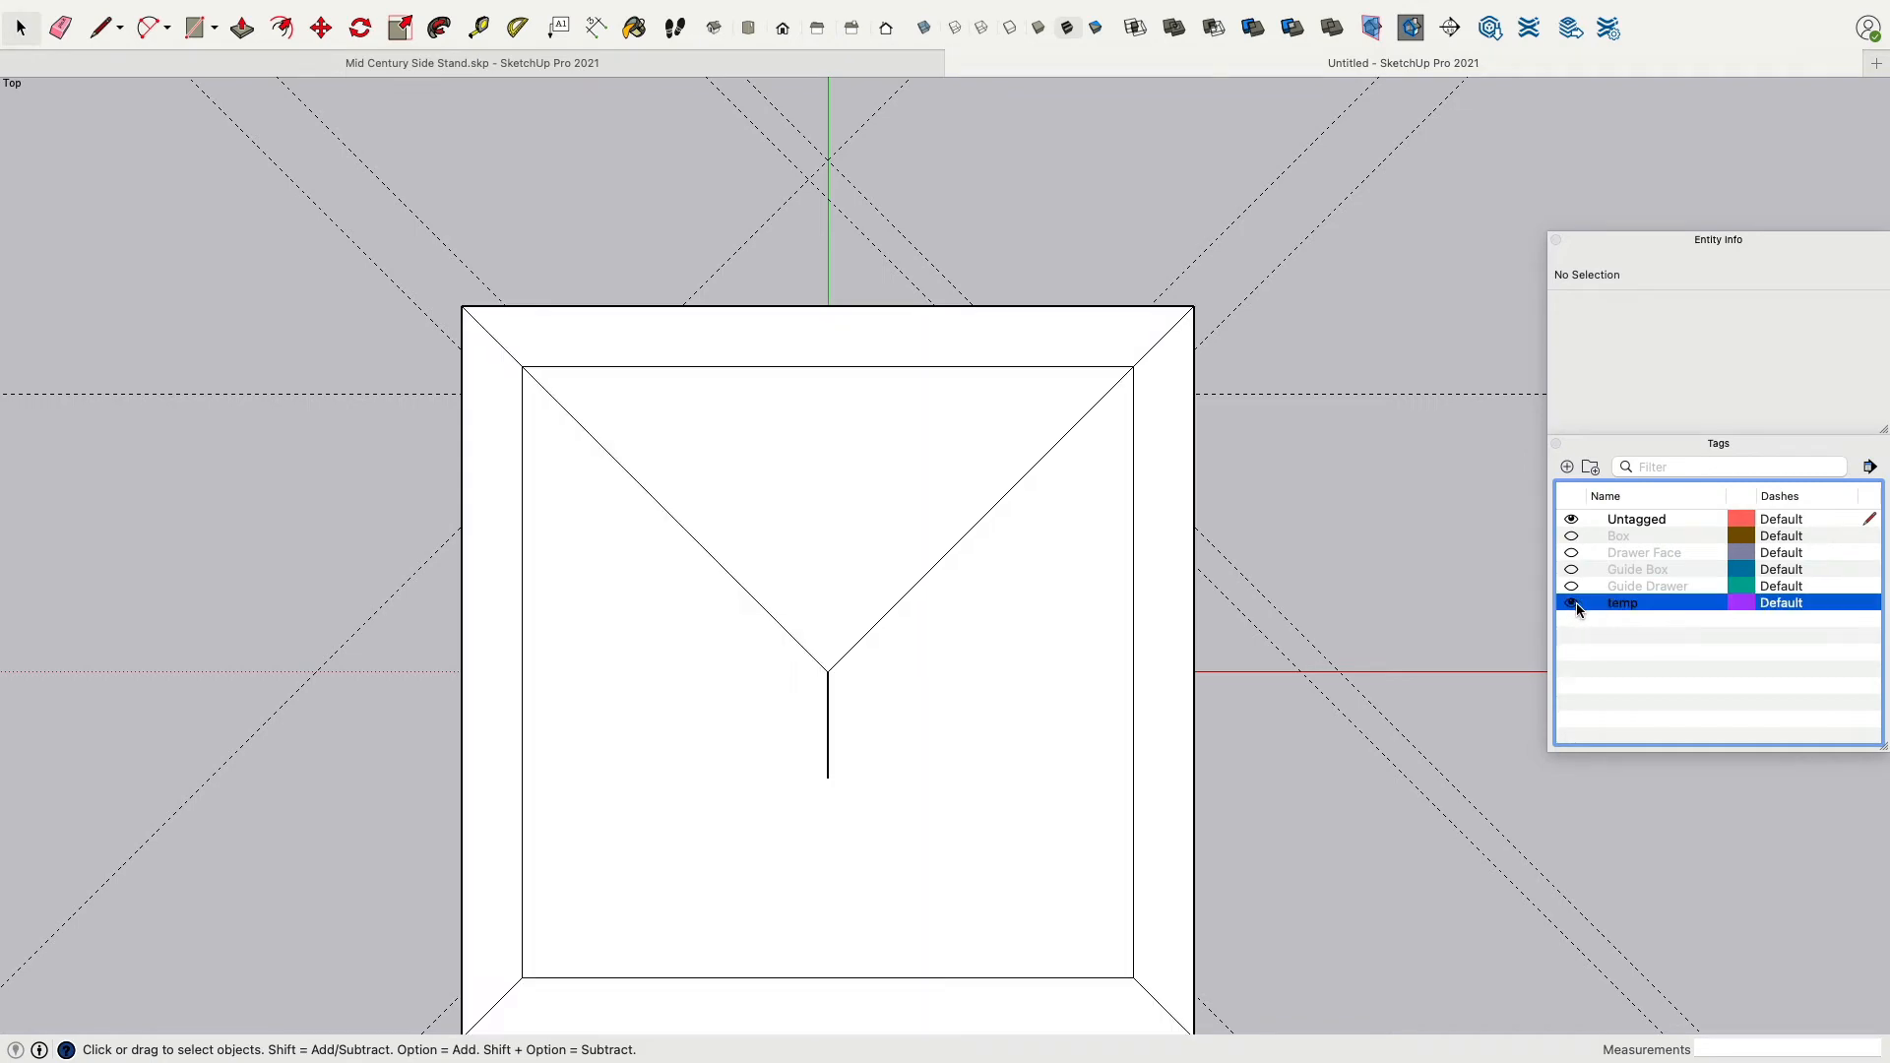
In top view, draw a closed trapezoid between the inner square's top edge and the horizontal guide, ending at the diagonal guides.
click(1321, 397)
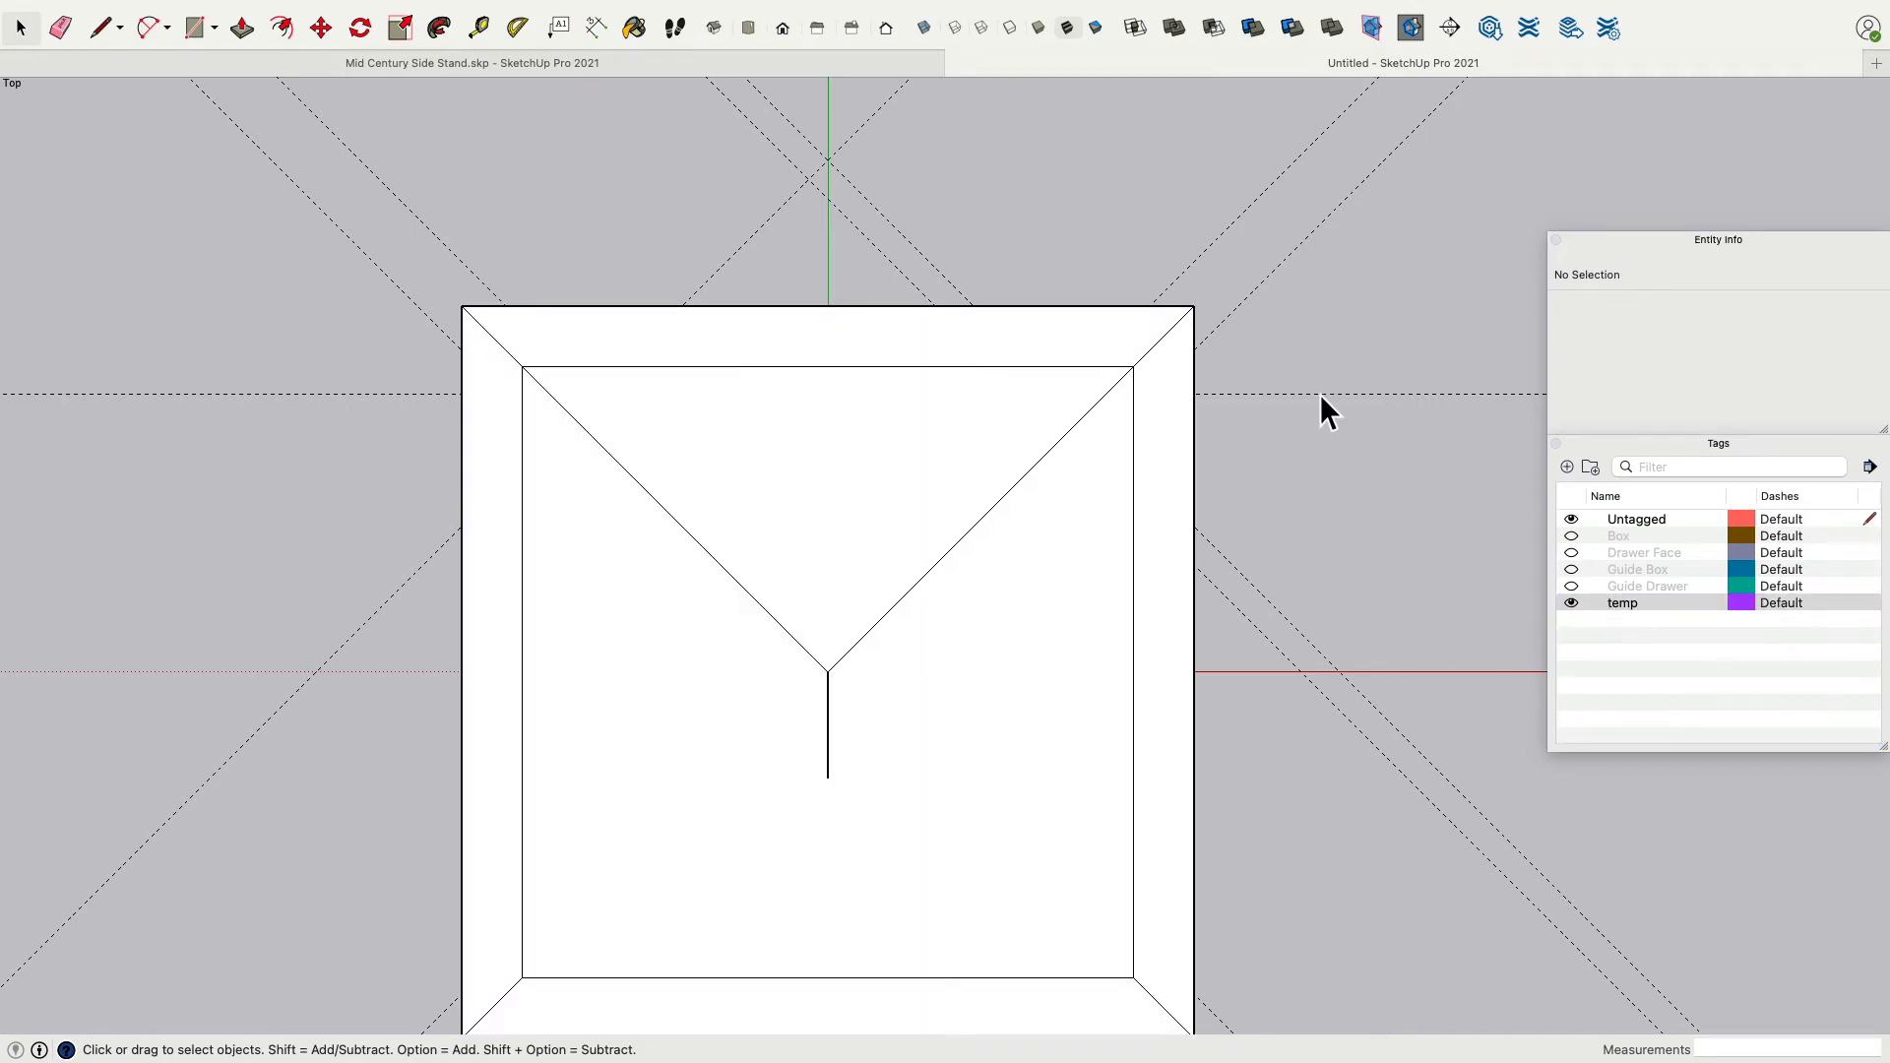
middle_drag(1139, 422, 1180, 178)
click(783, 30)
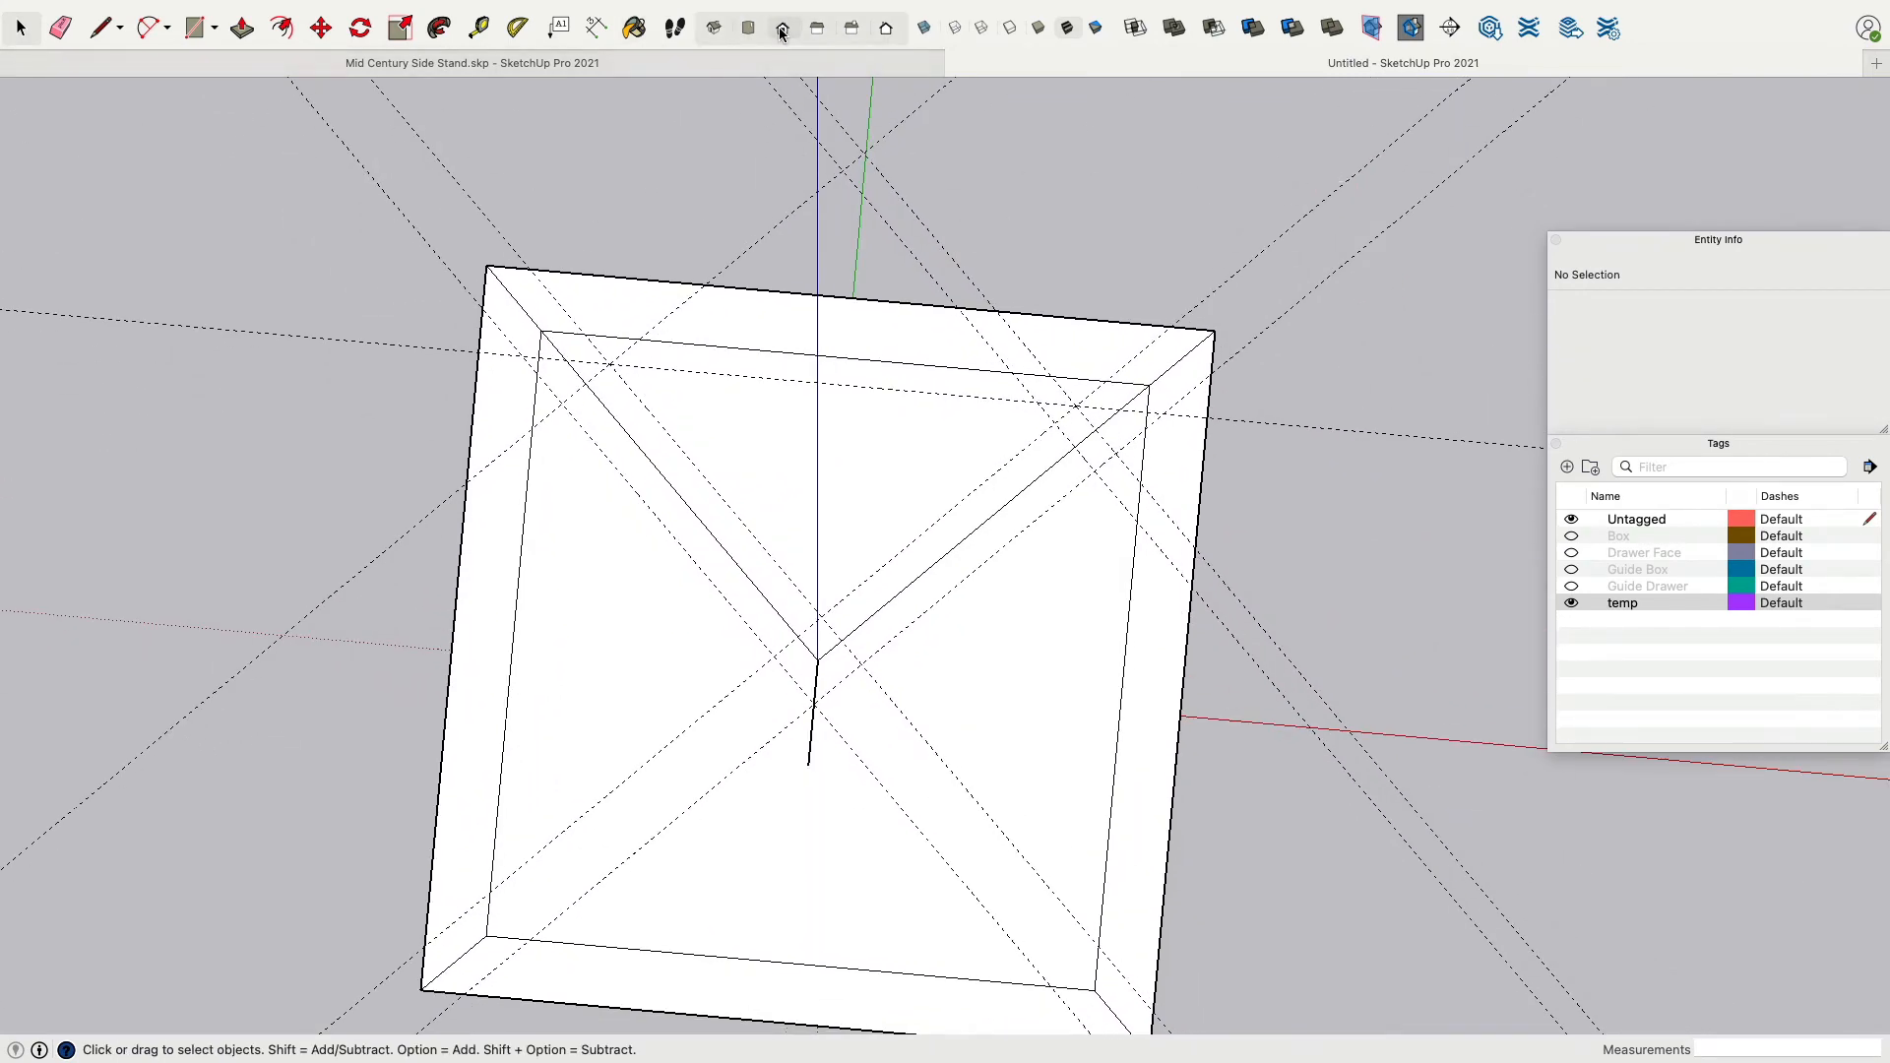
click(748, 27)
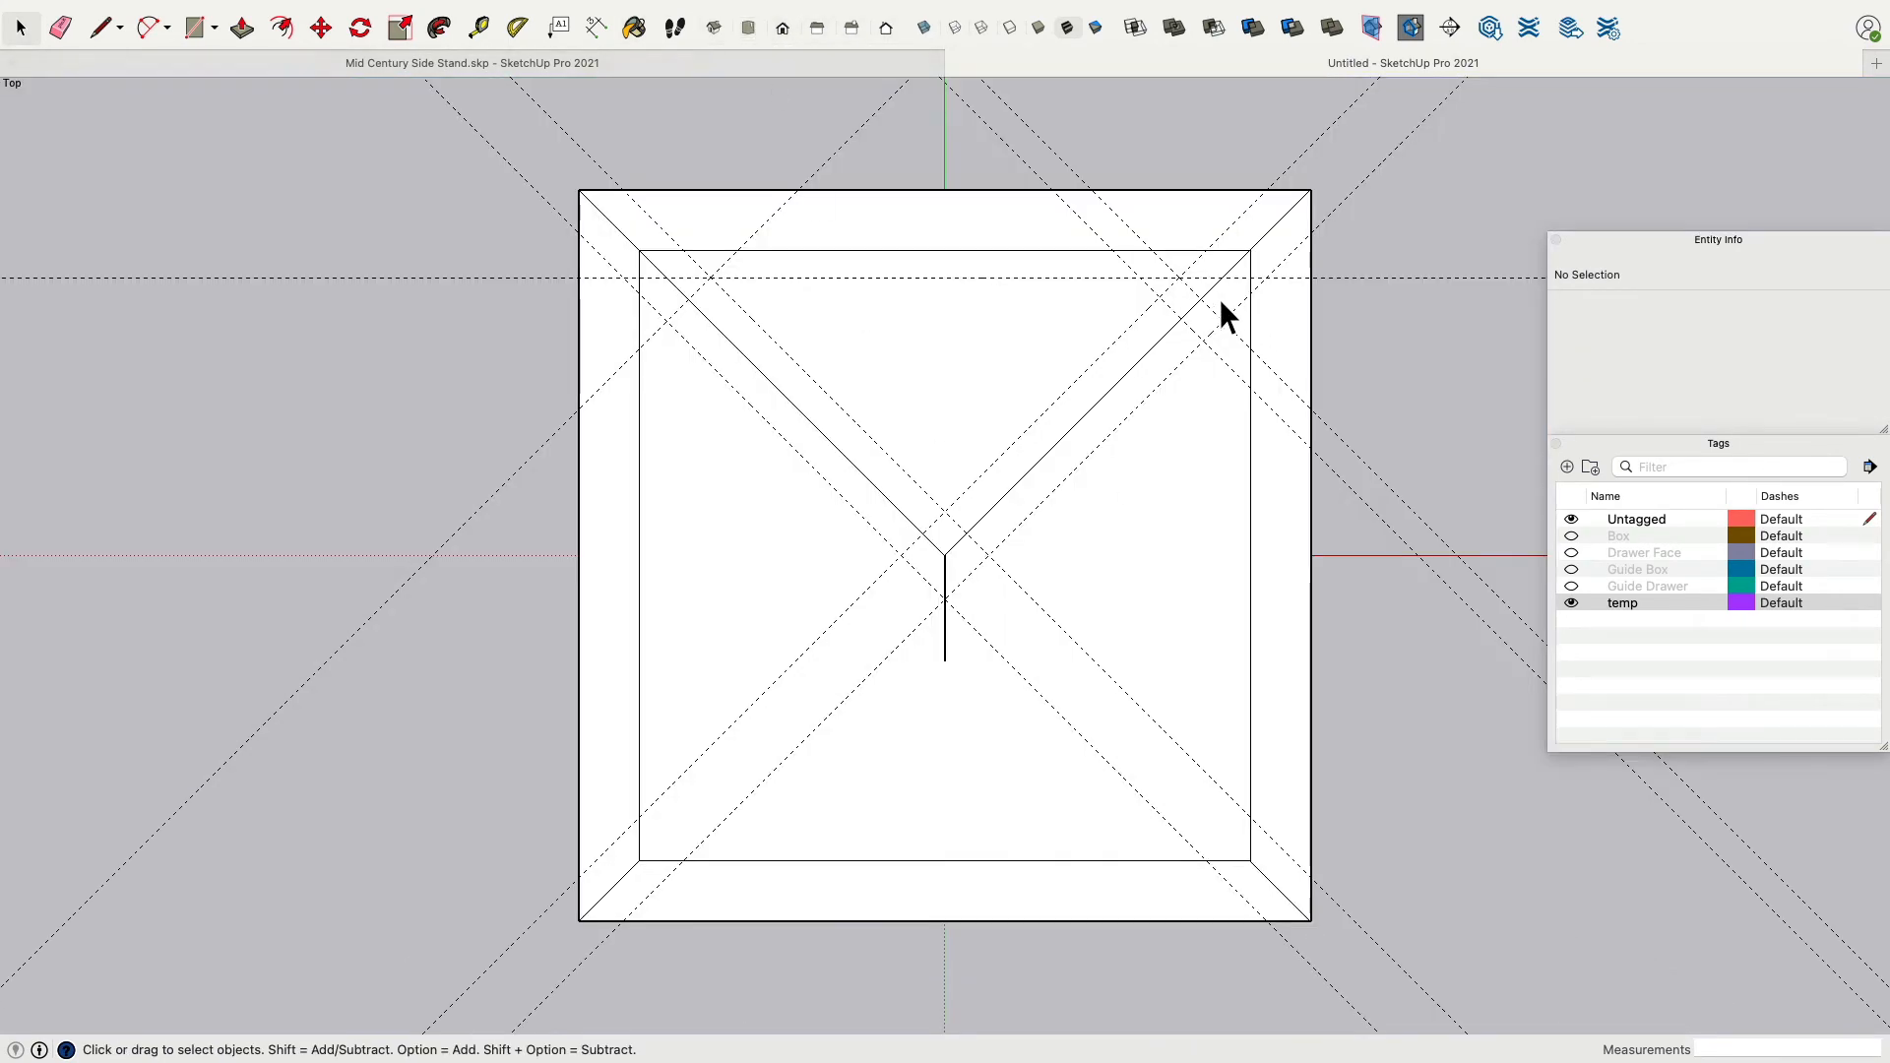
click(98, 30)
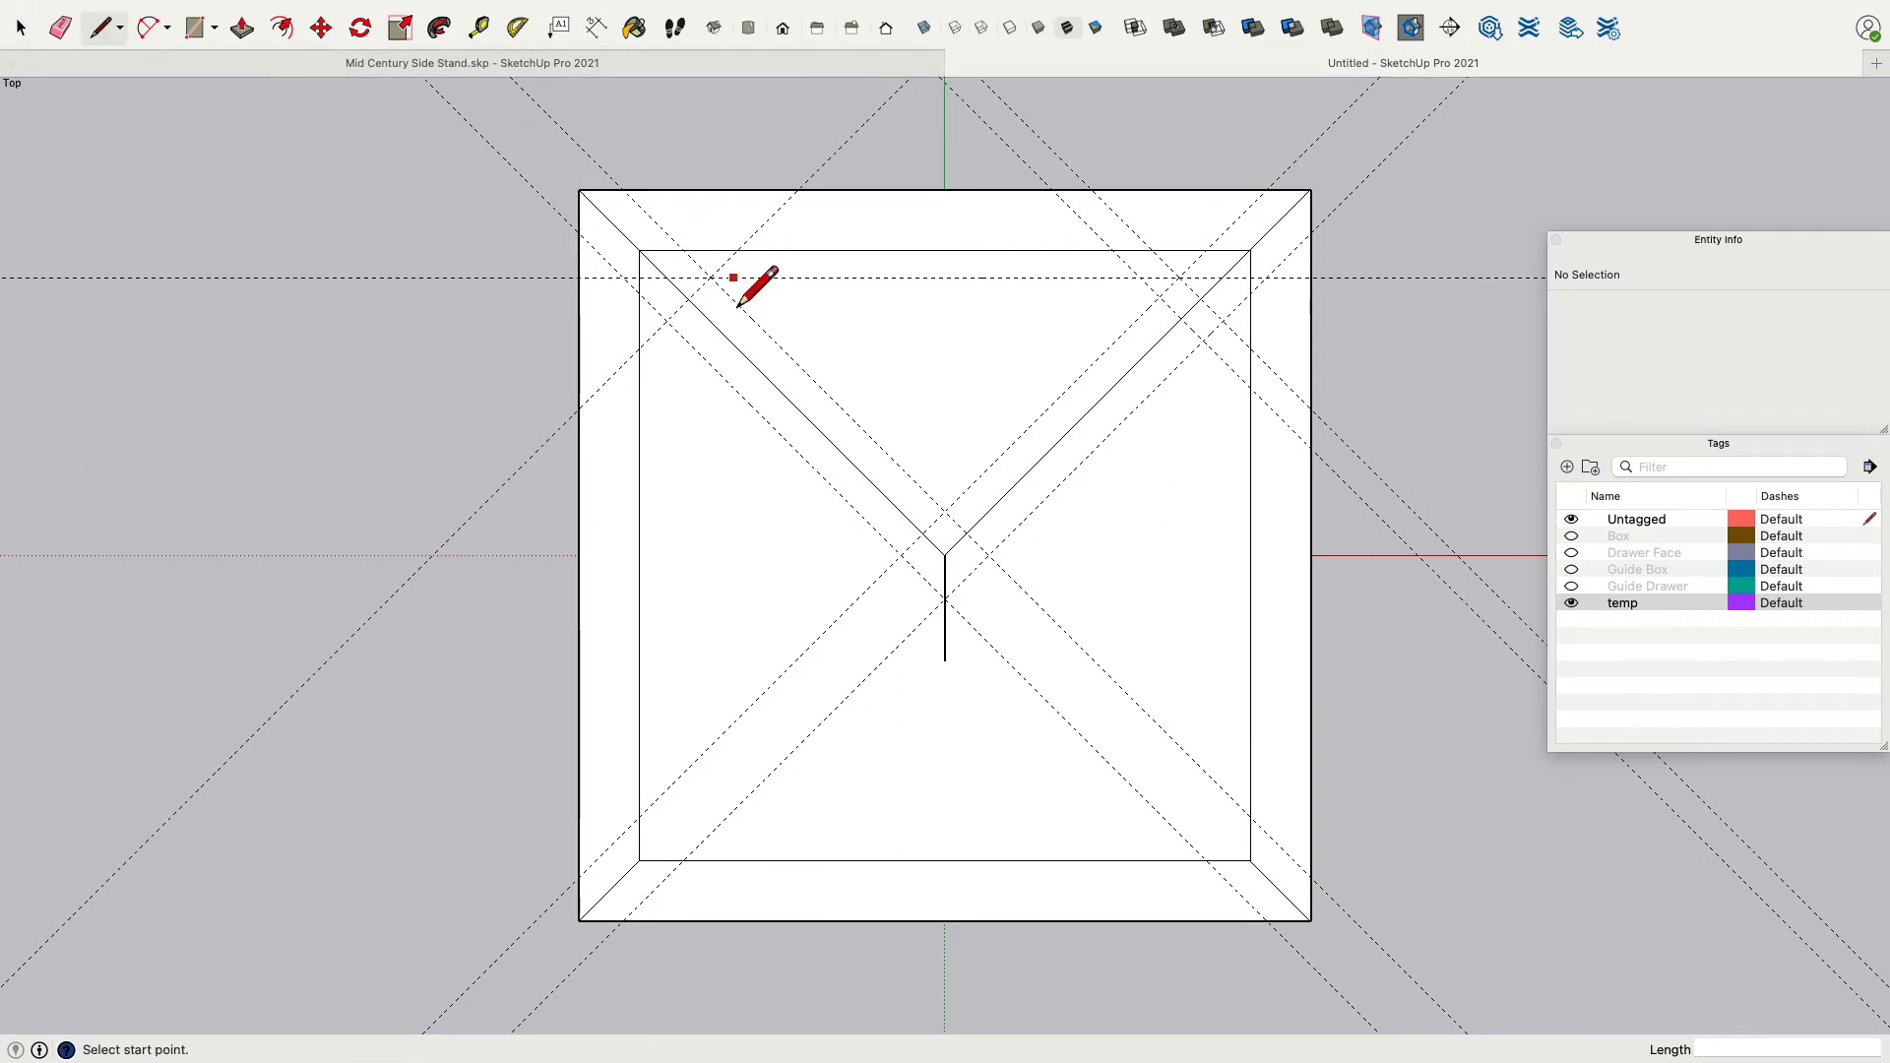
click(684, 252)
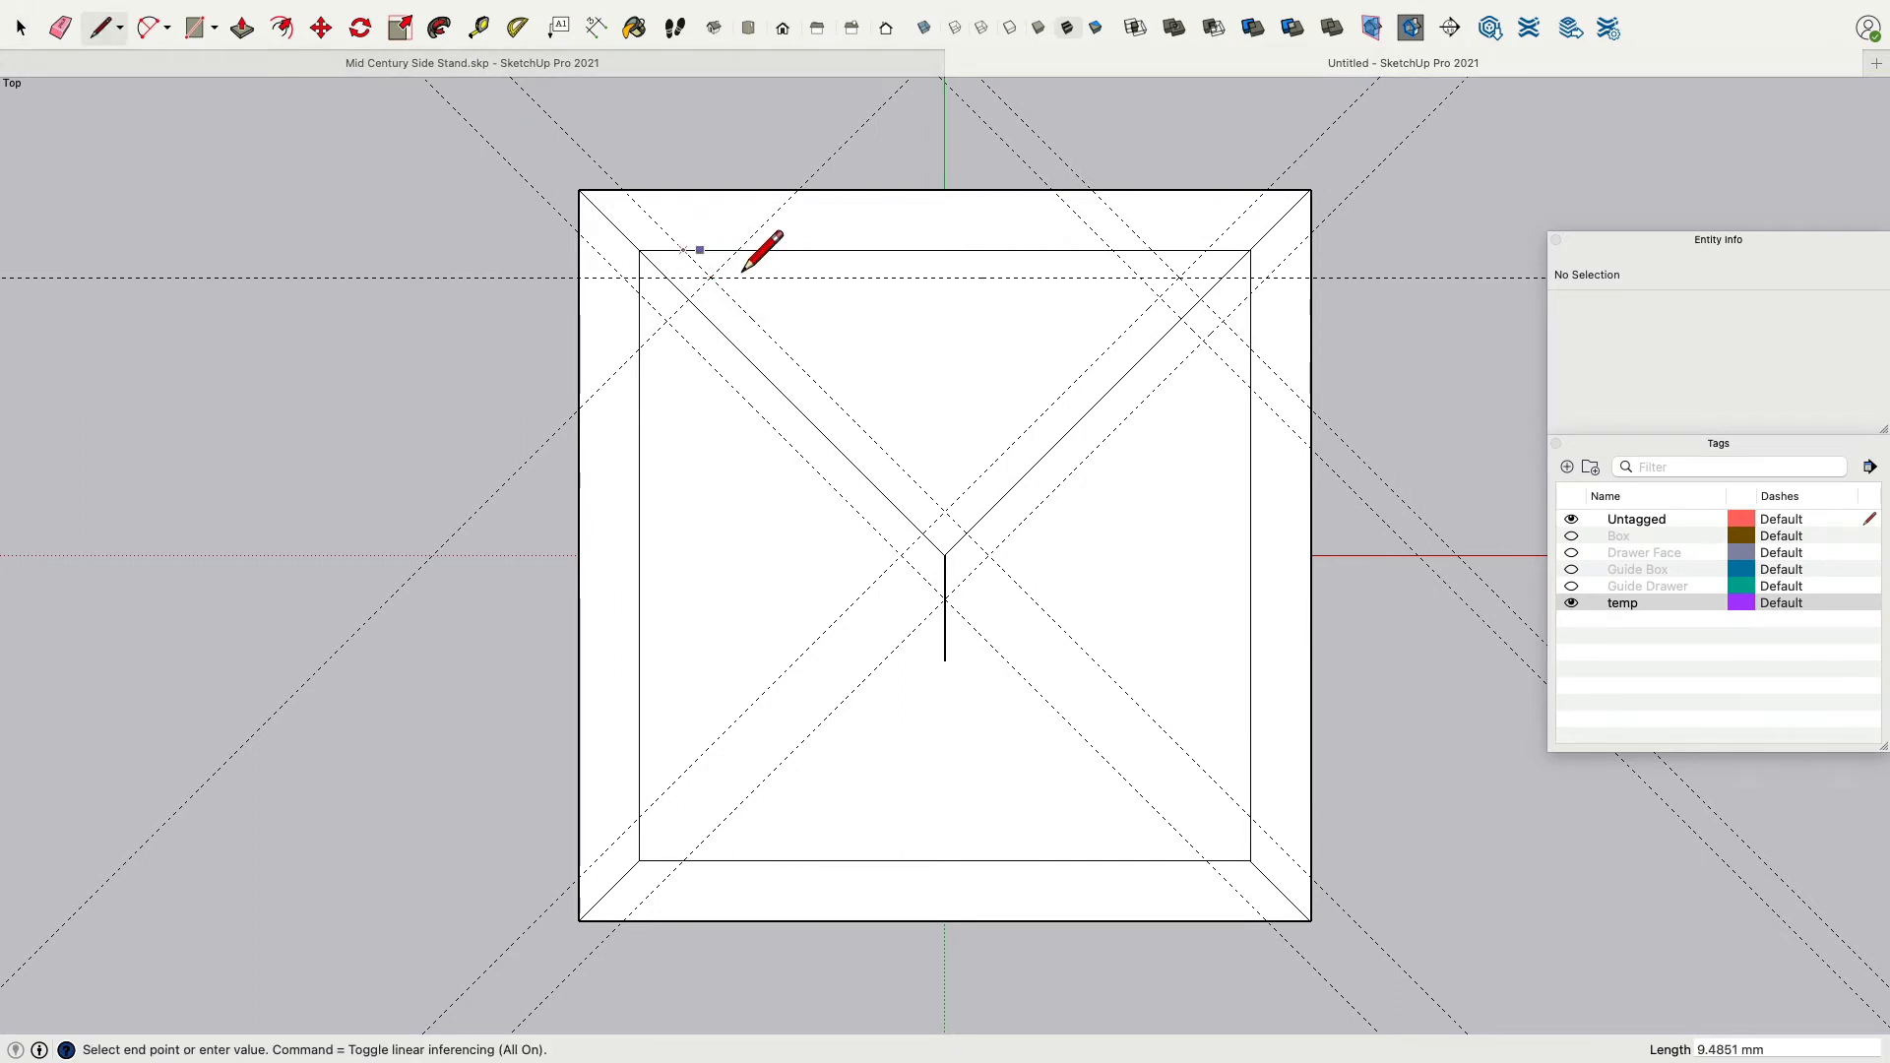
click(1205, 250)
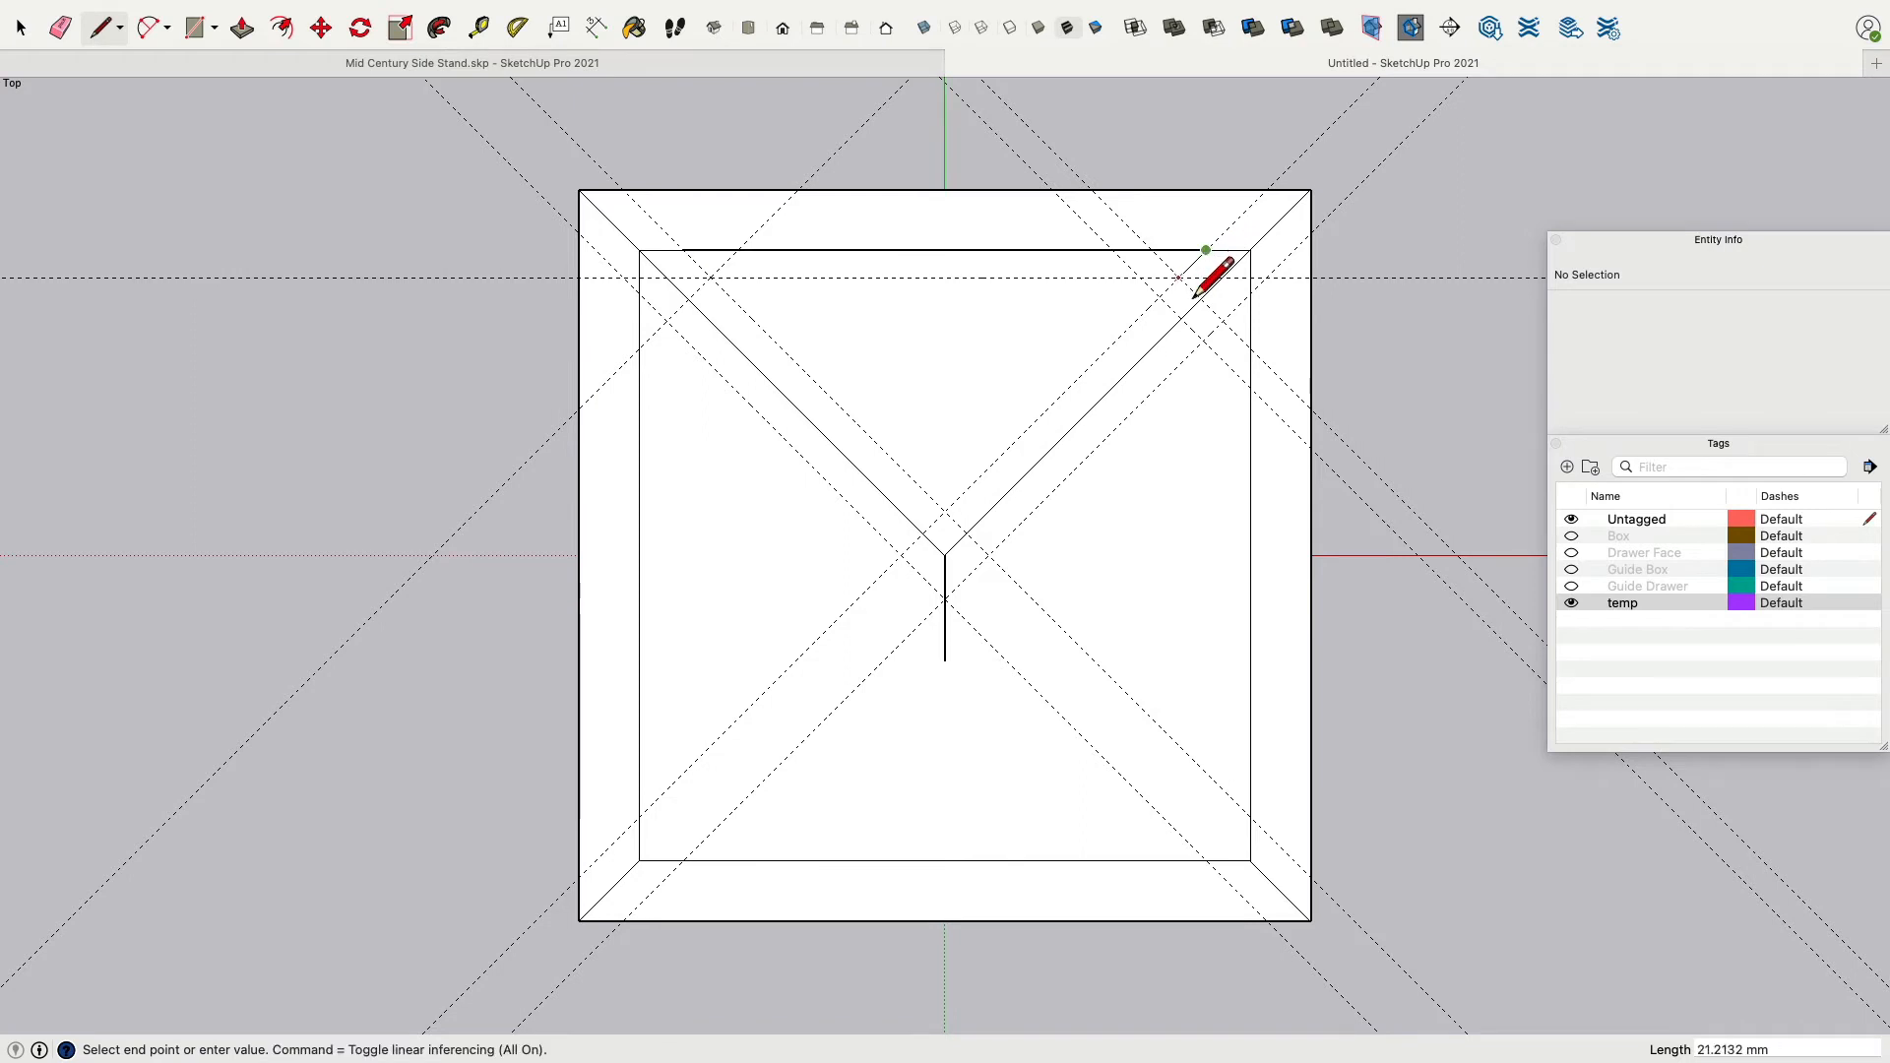
click(1180, 278)
click(710, 277)
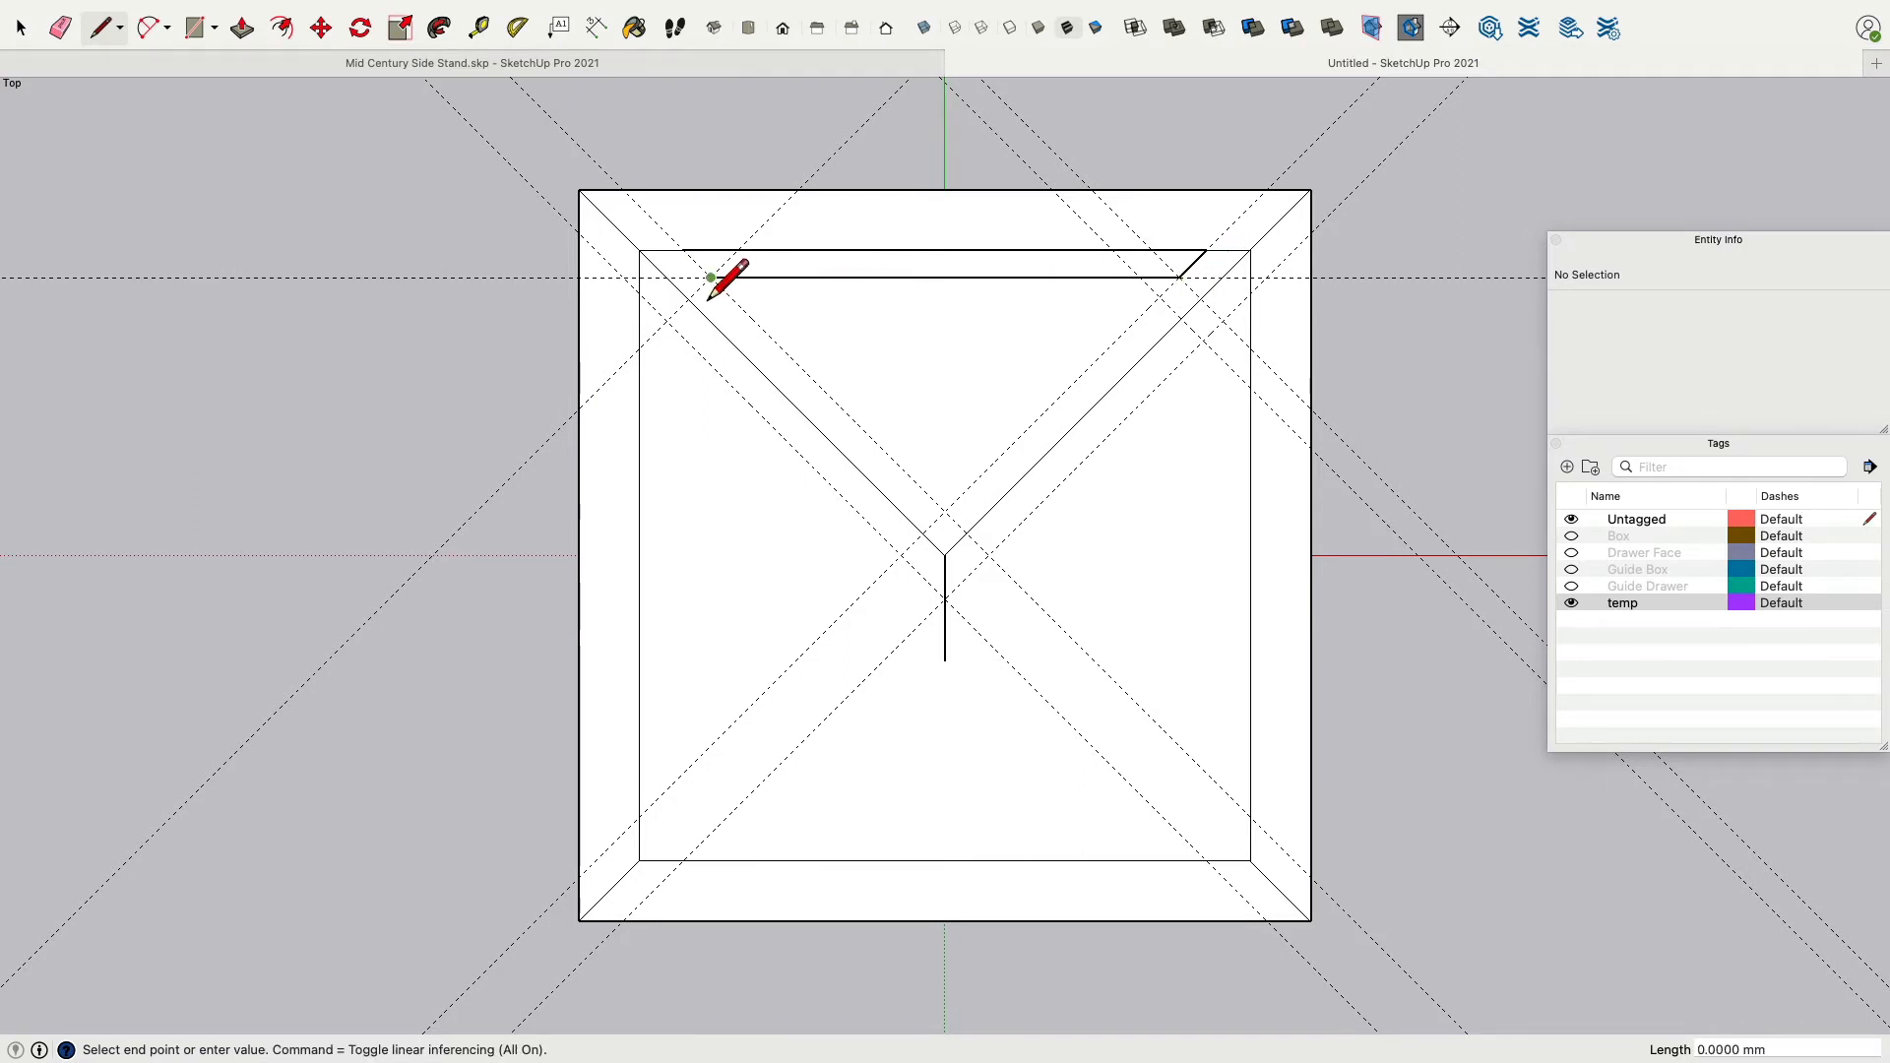
click(684, 251)
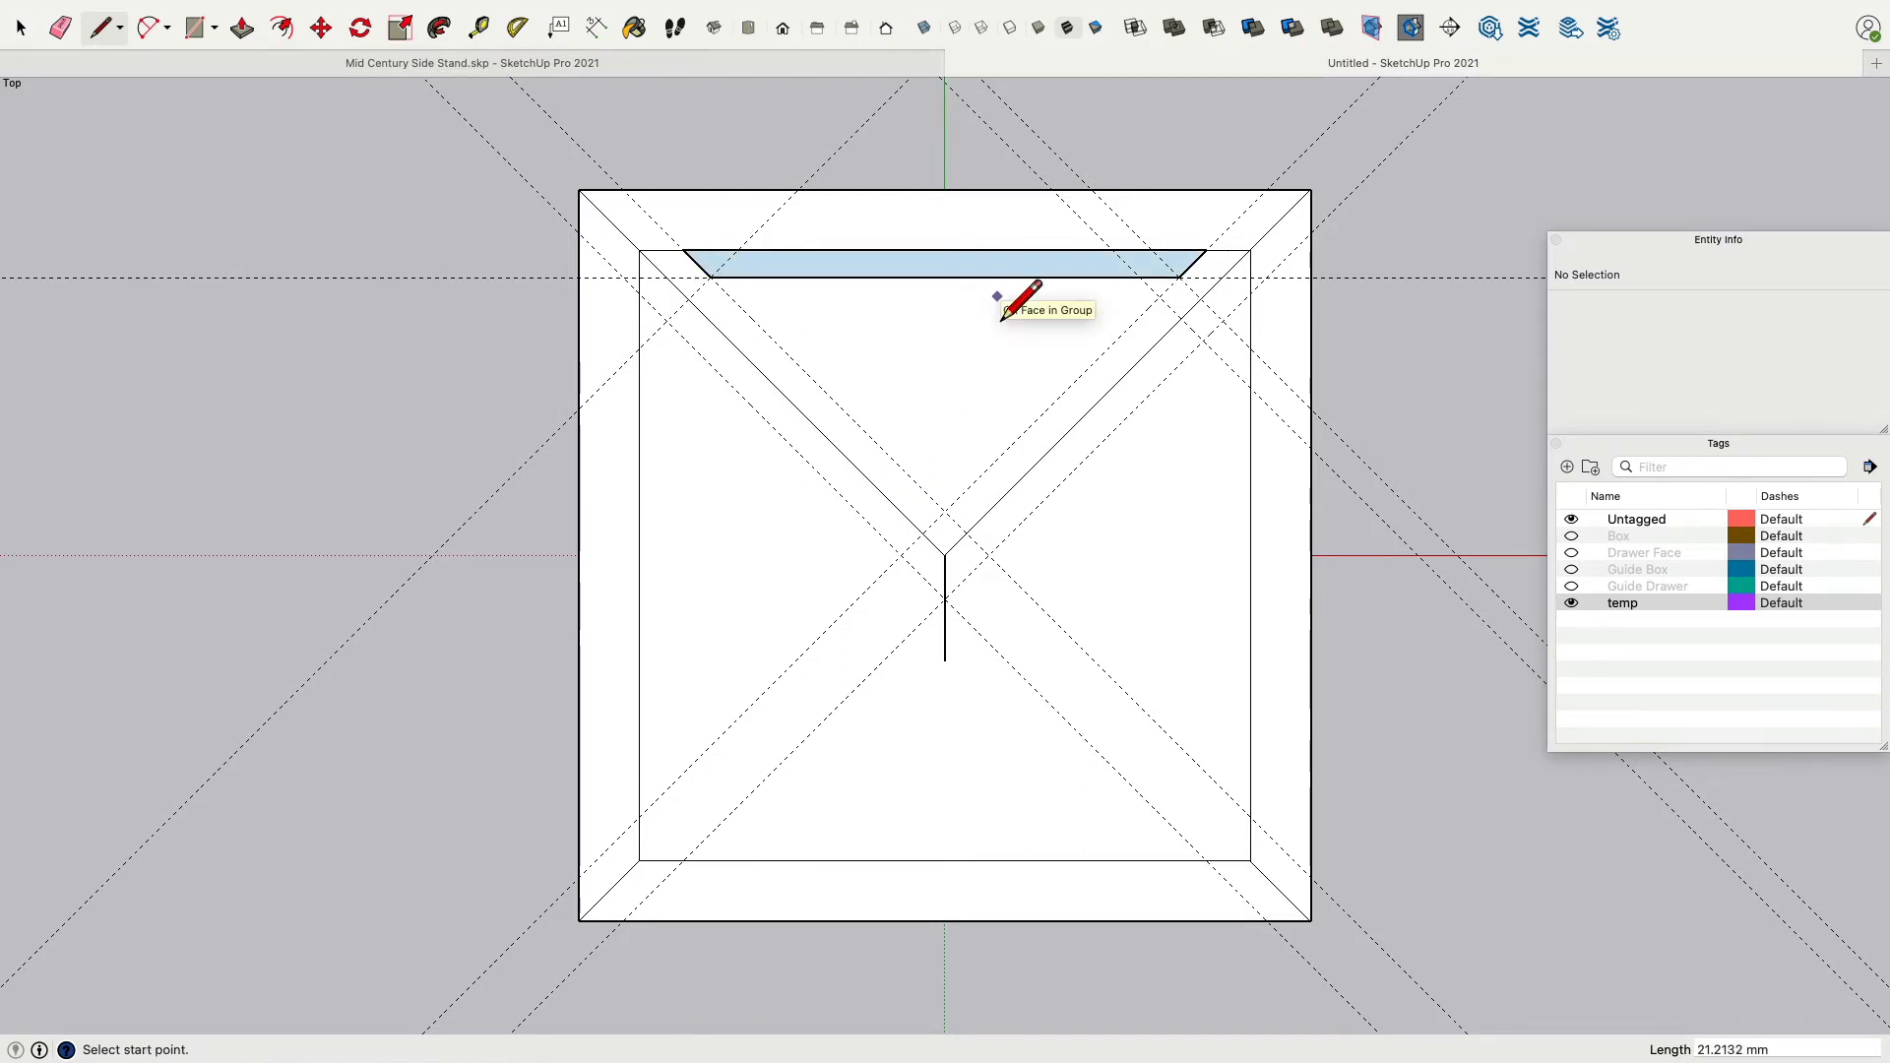
Push/pull the trapezoid face up 50 mm to form the rail.
middle_drag(986, 284, 886, 811)
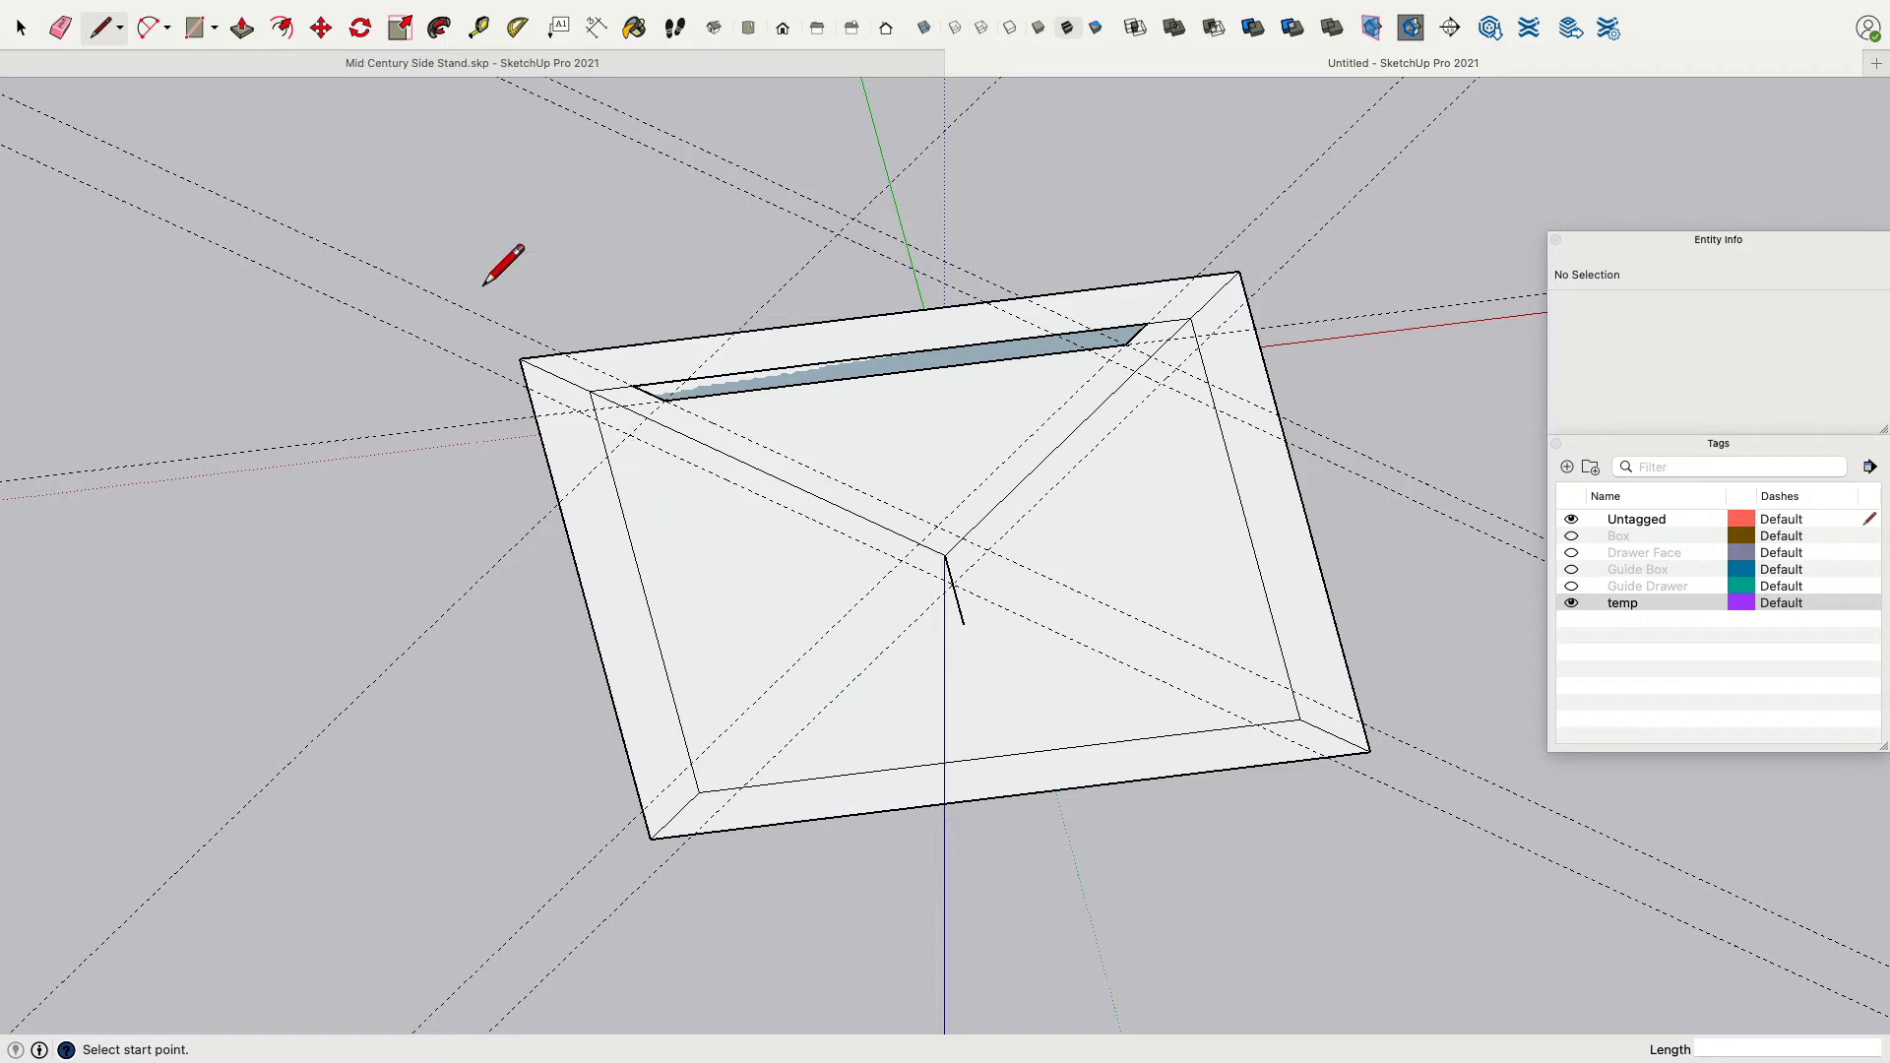
click(241, 27)
drag(844, 405, 855, 459)
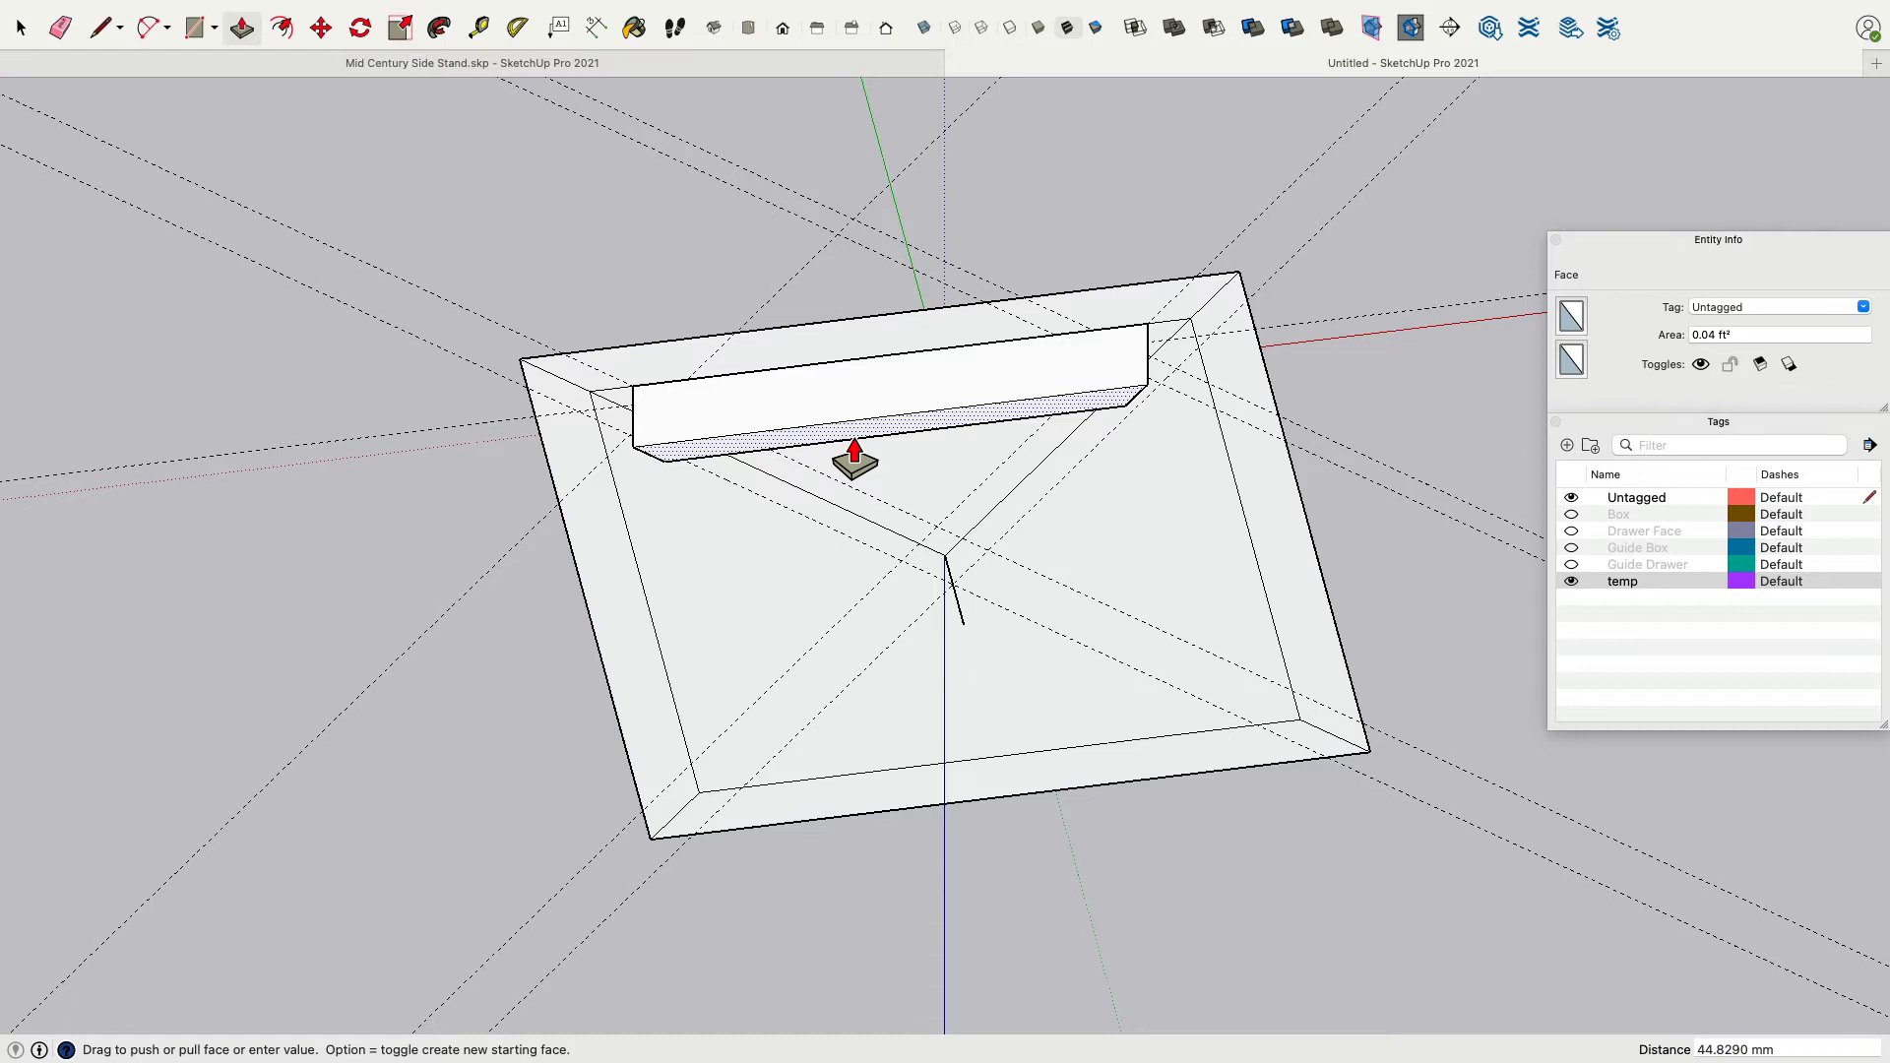
key(Return)
key(Escape)
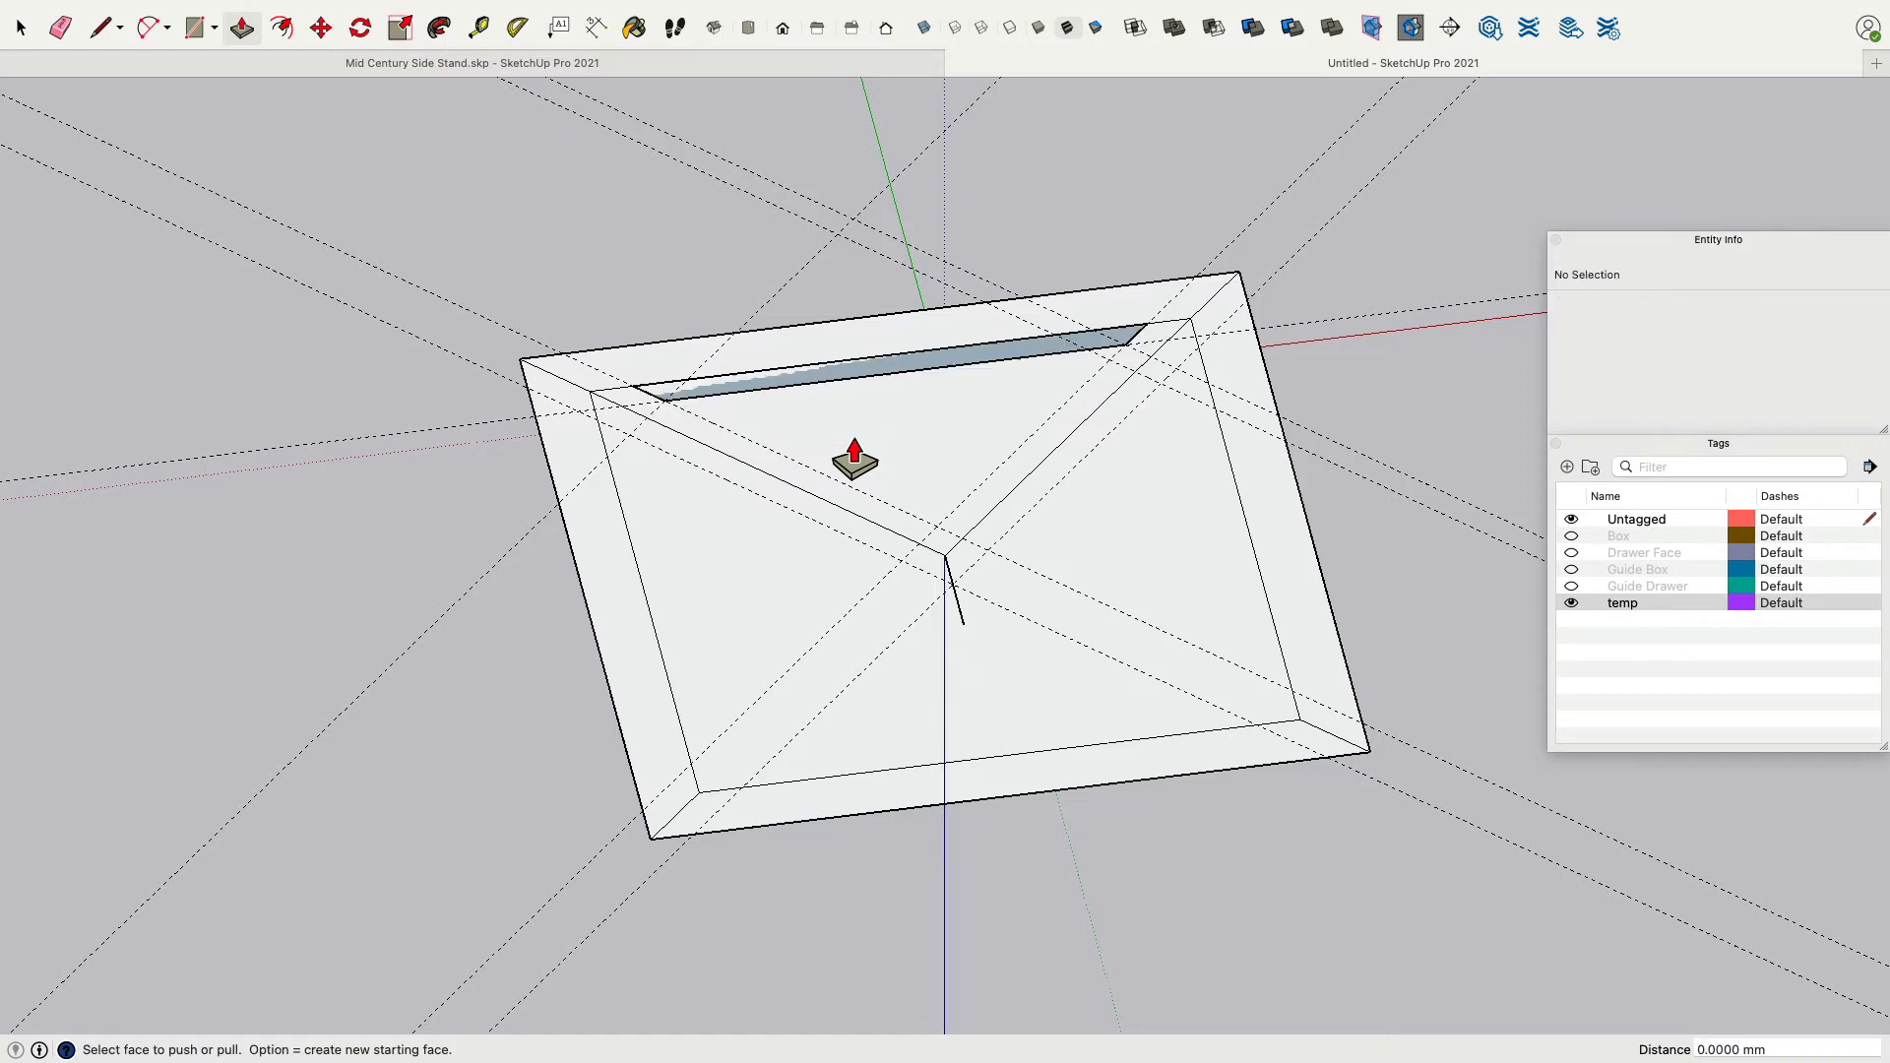
click(941, 361)
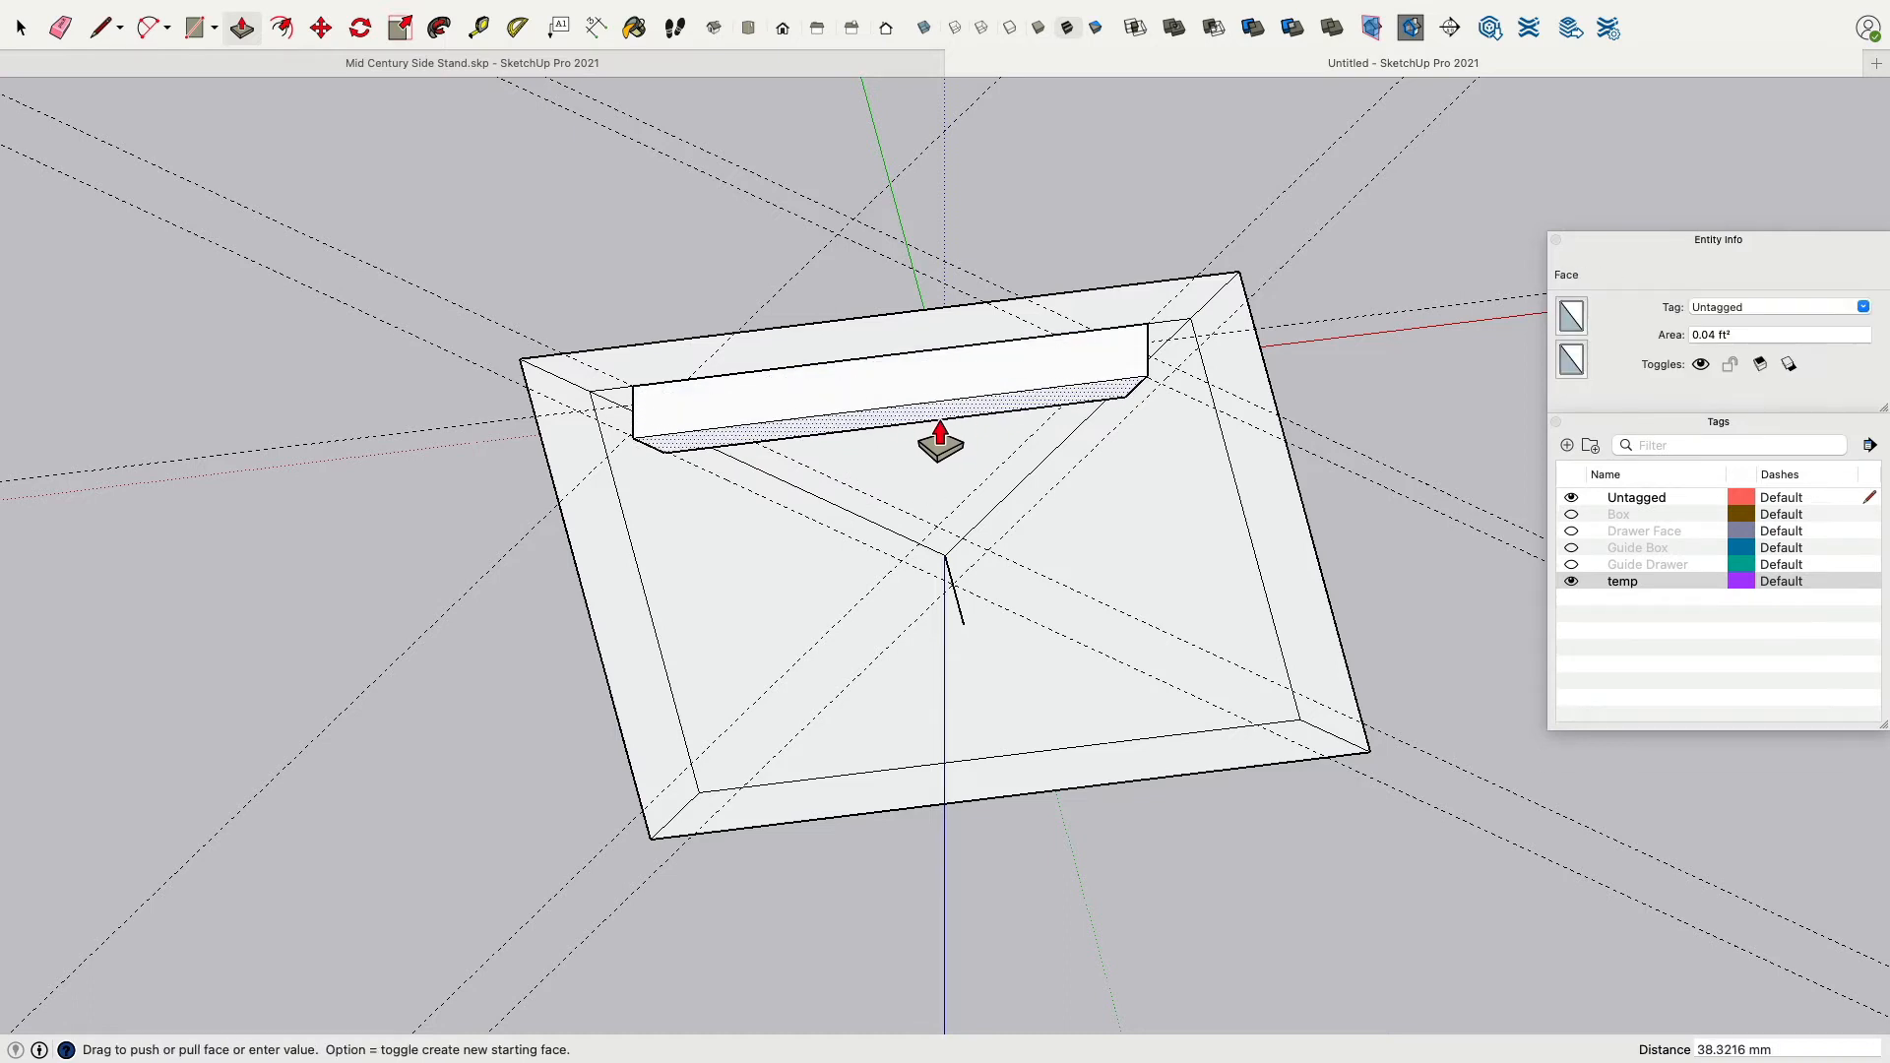
text(50)
key(Return)
Select all of the extruded rail's geometry and make it a group.
middle_drag(940, 434, 143, 162)
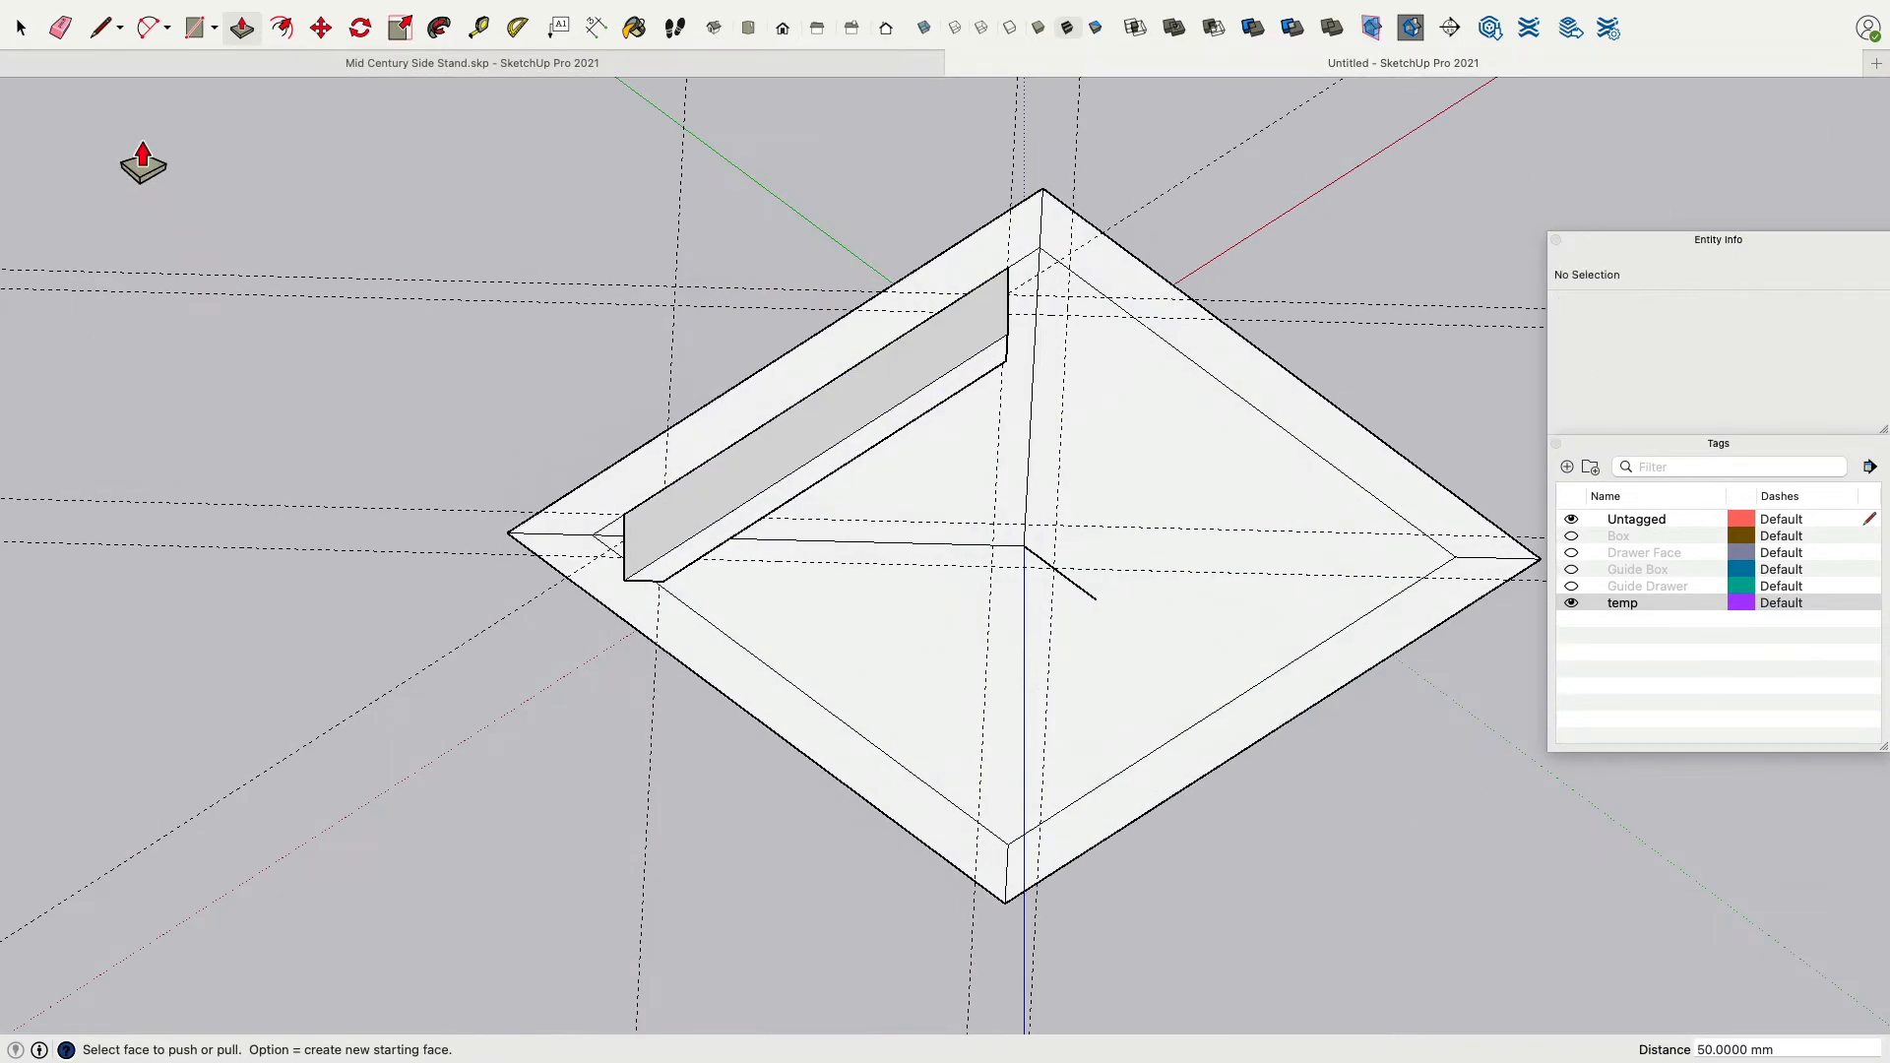
click(22, 28)
triple_click(913, 356)
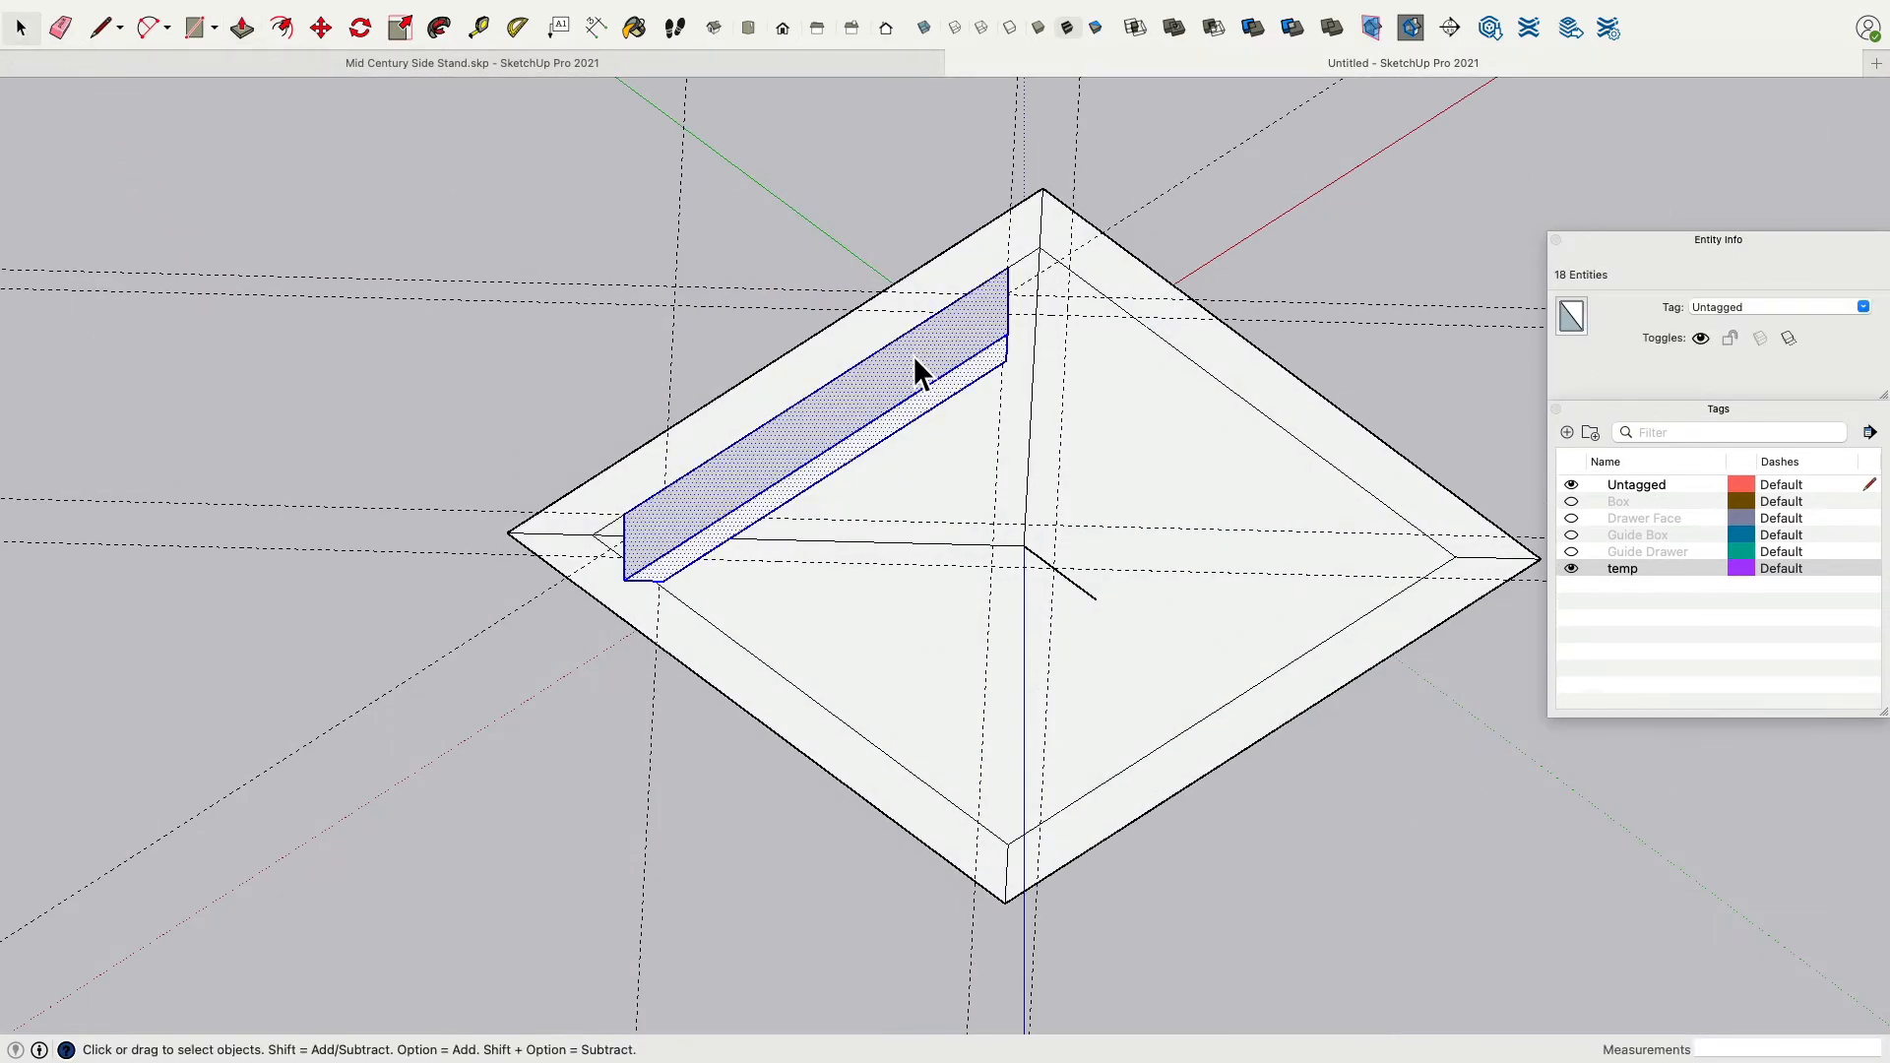
right_click(913, 355)
click(975, 519)
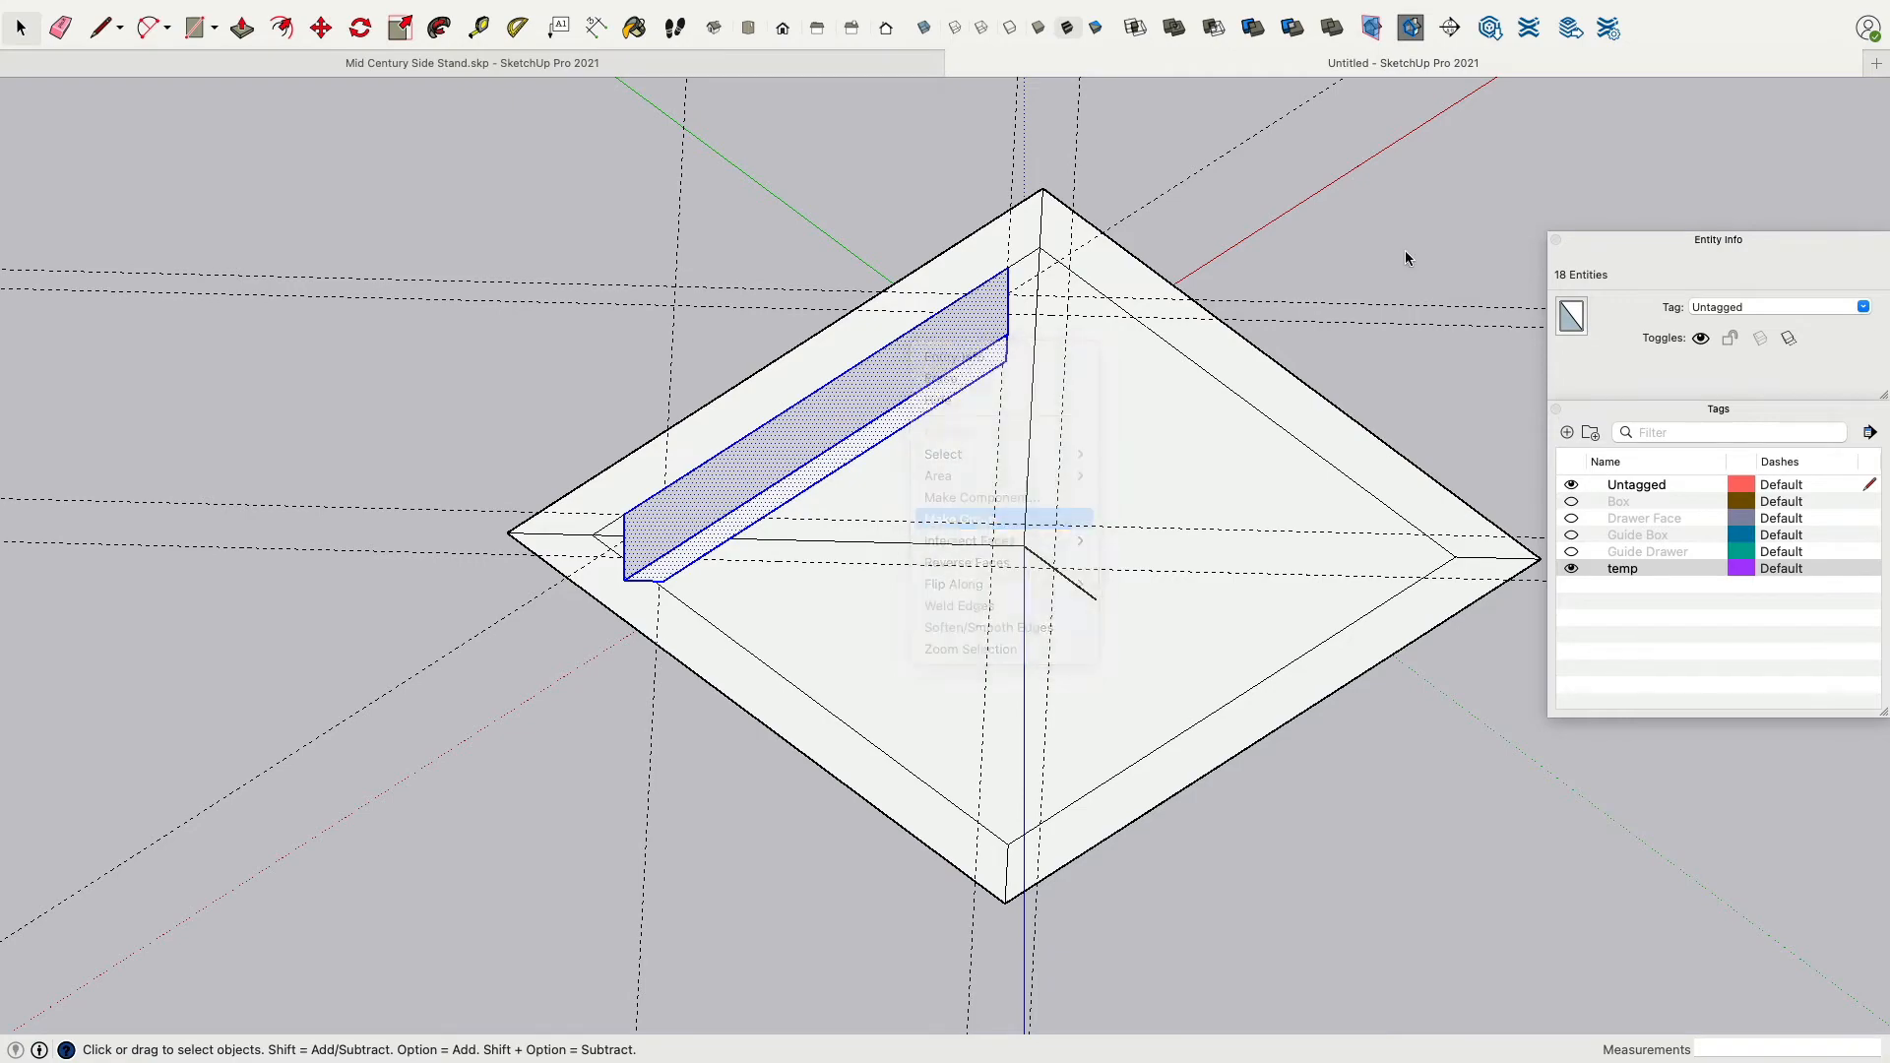
Rotate-copy the rail three times by 90° about the square's centre to form four mitered frame rails.
middle_drag(940, 439, 1453, 193)
click(1453, 193)
middle_drag(1238, 450, 1217, 311)
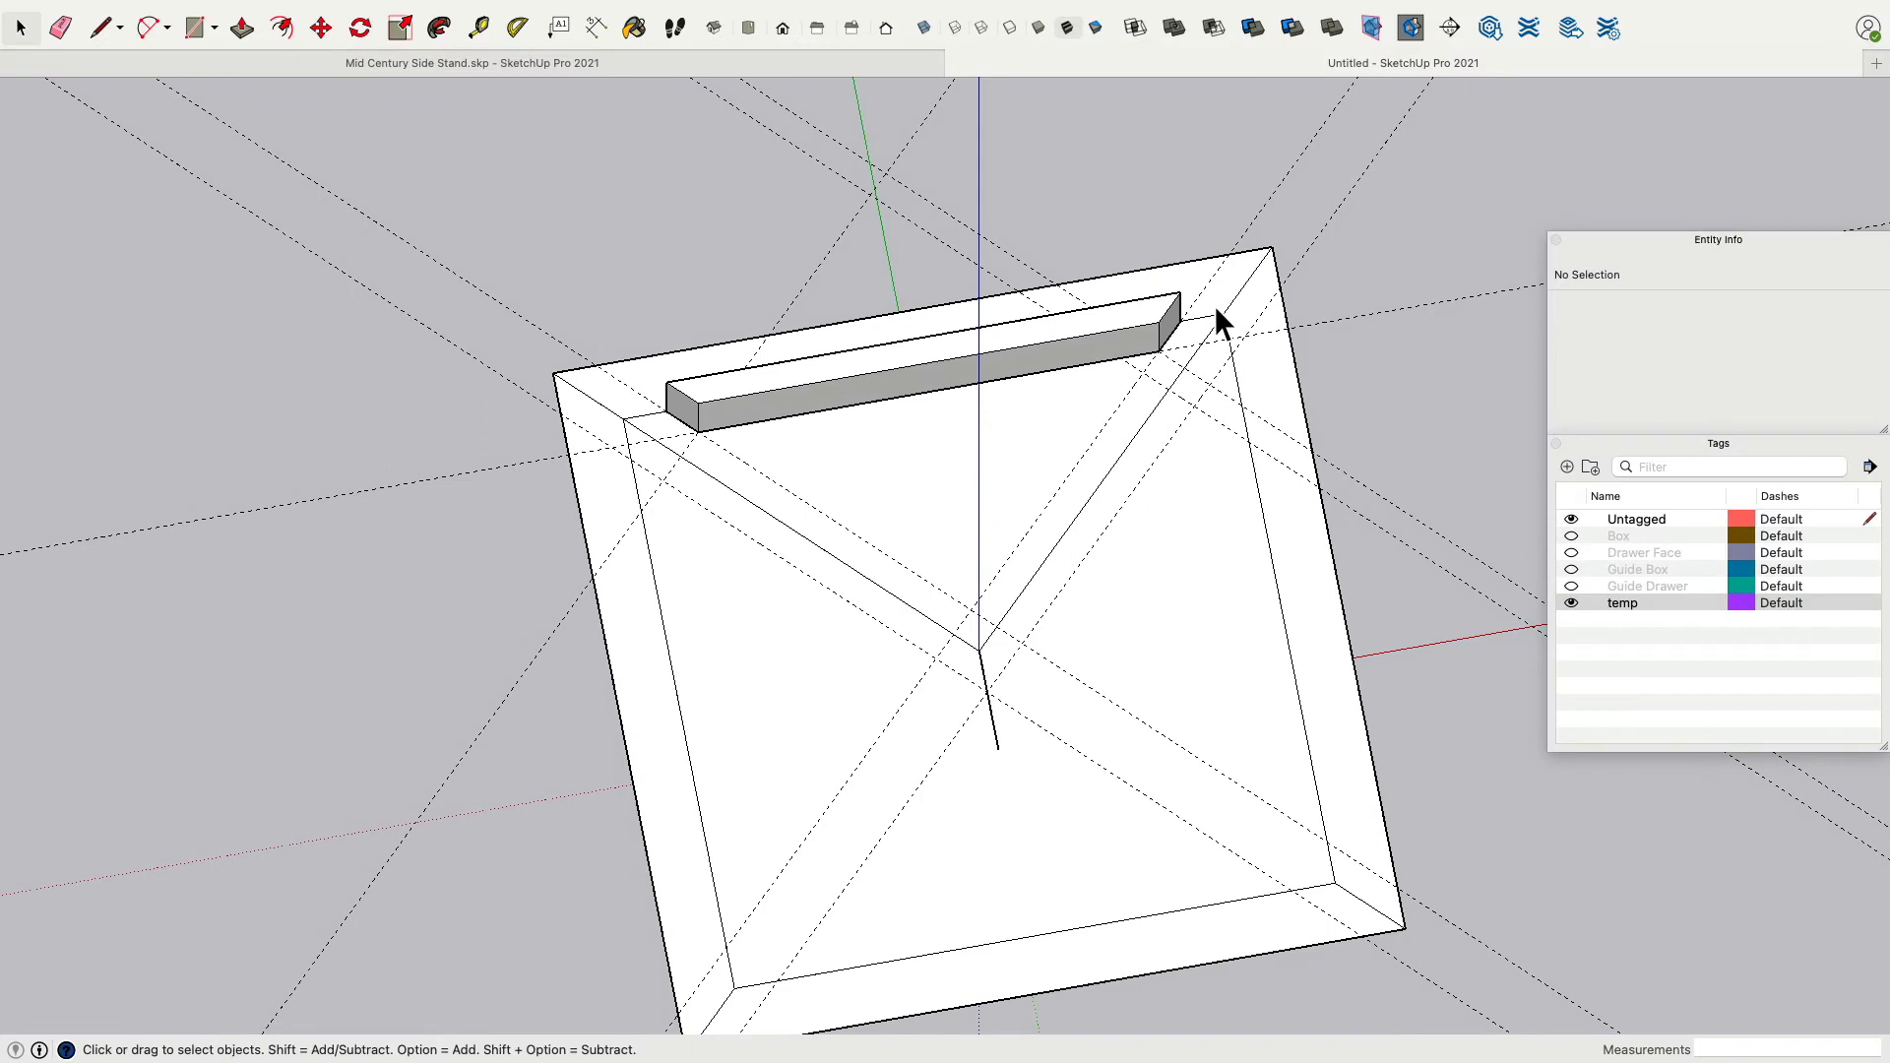
click(778, 392)
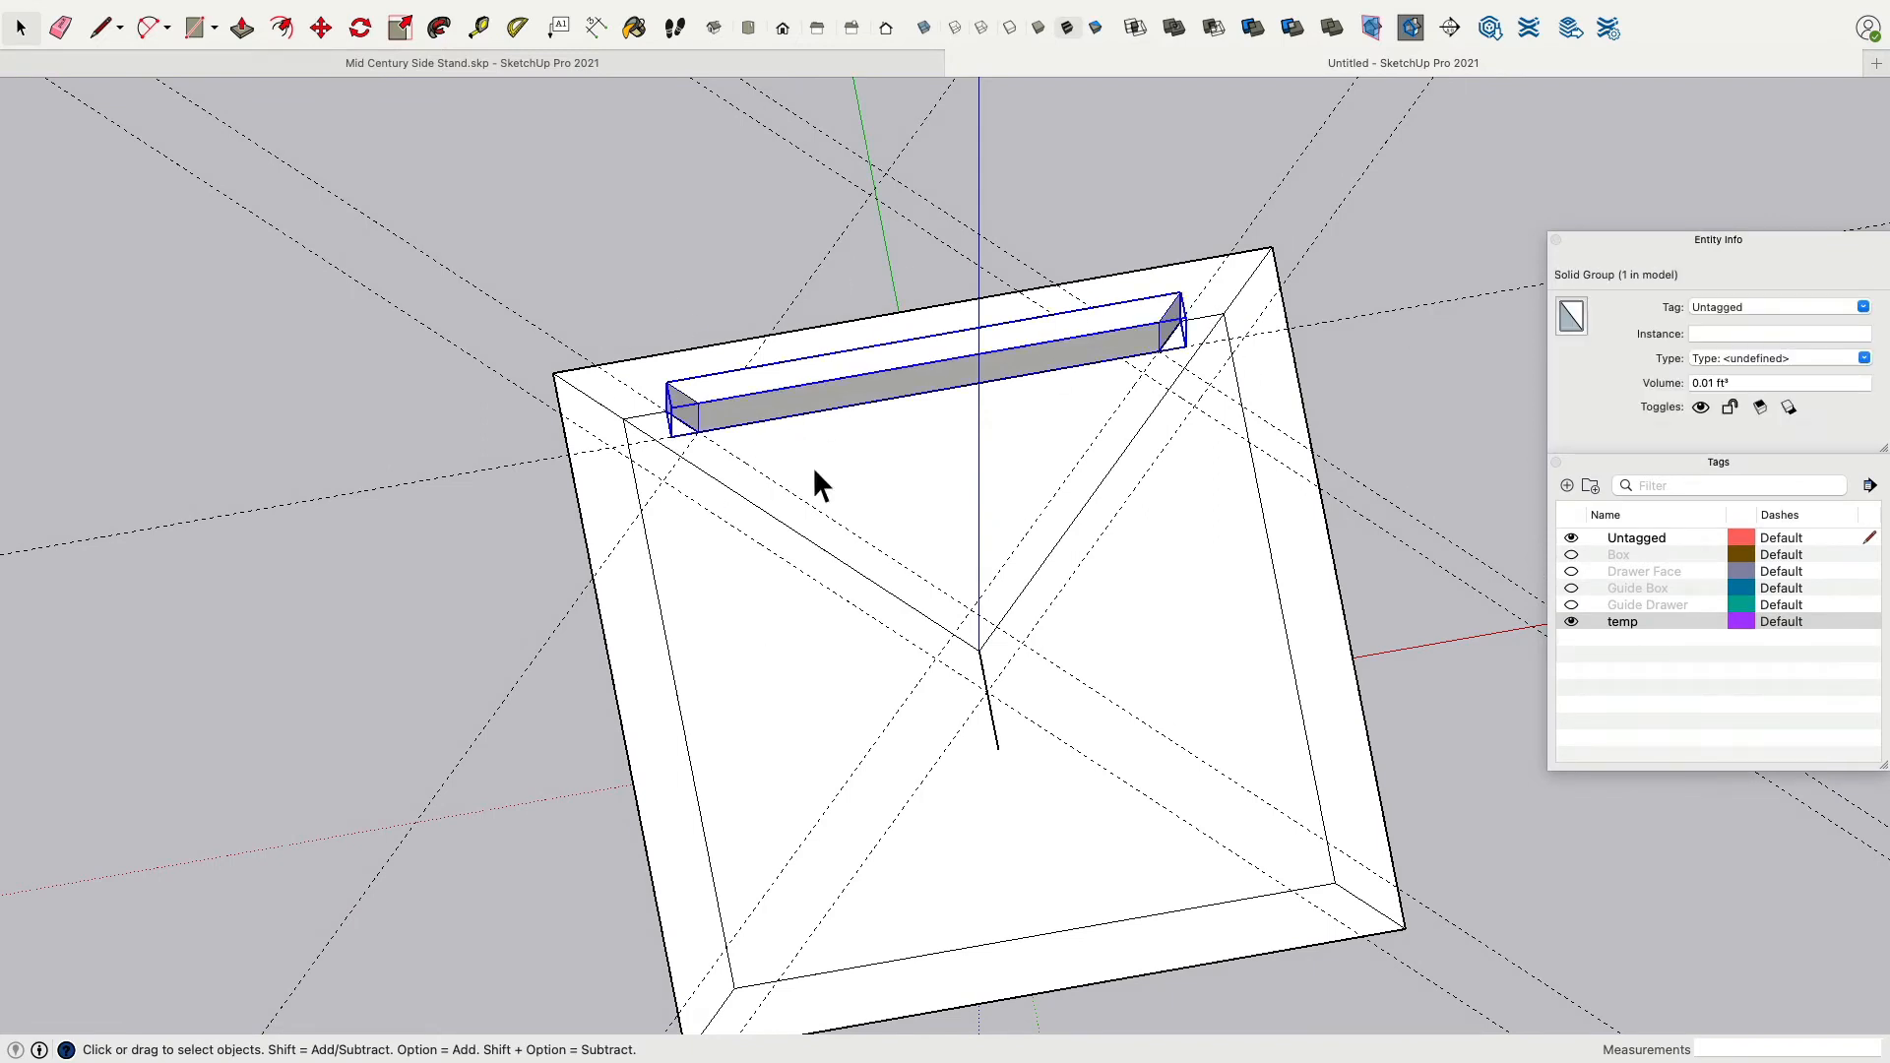
click(360, 28)
click(979, 651)
click(829, 552)
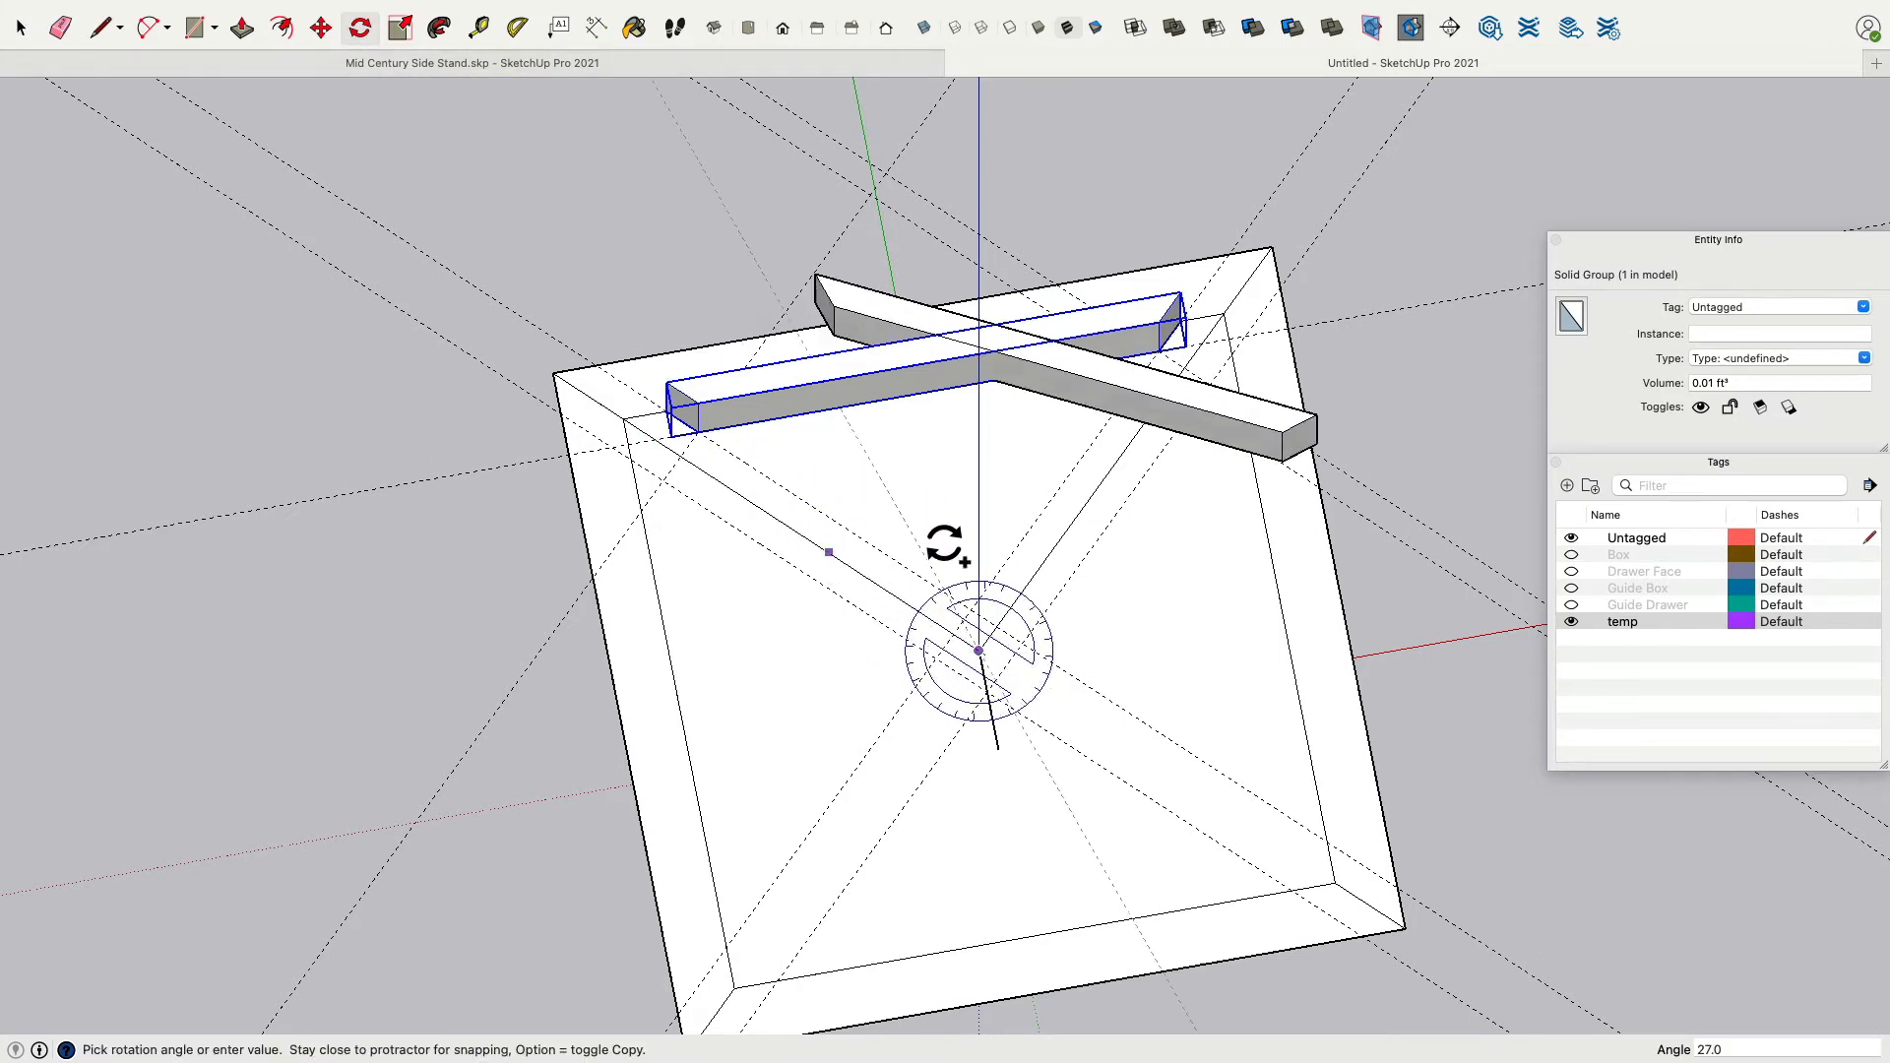
click(1066, 561)
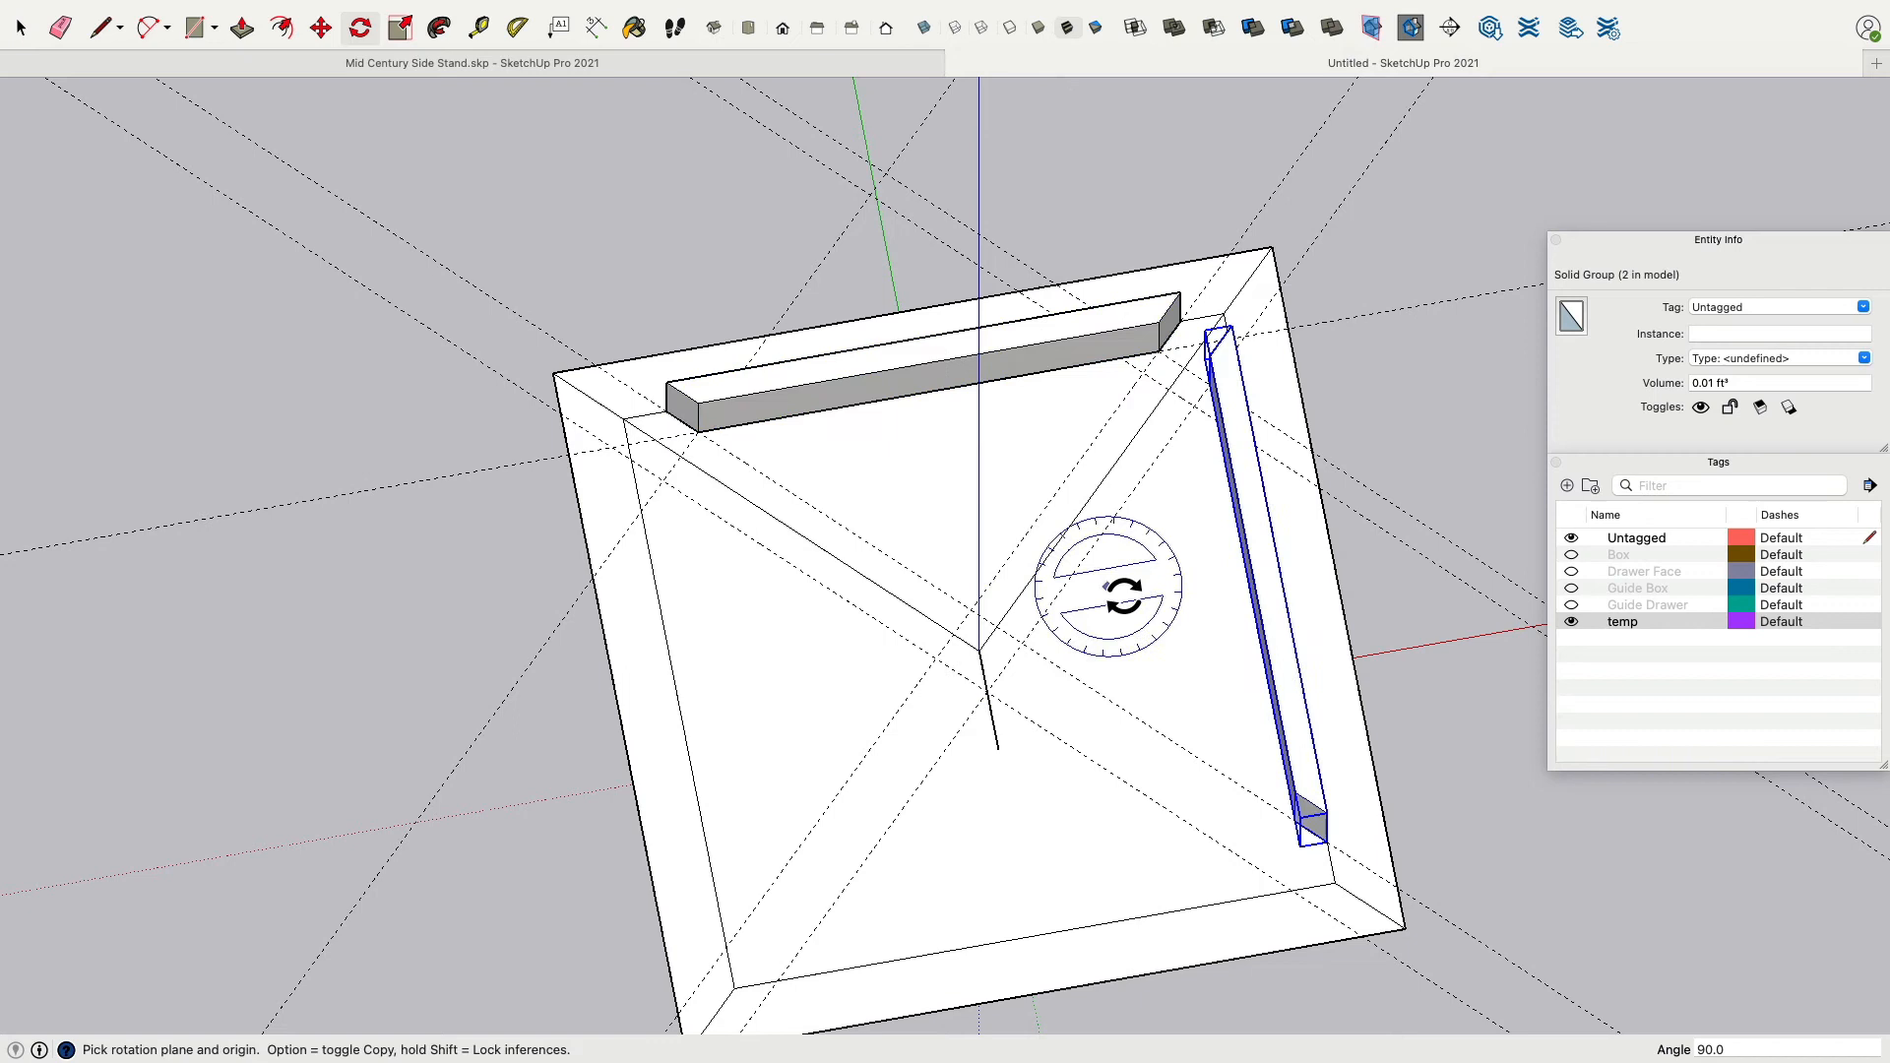
click(979, 650)
click(1088, 548)
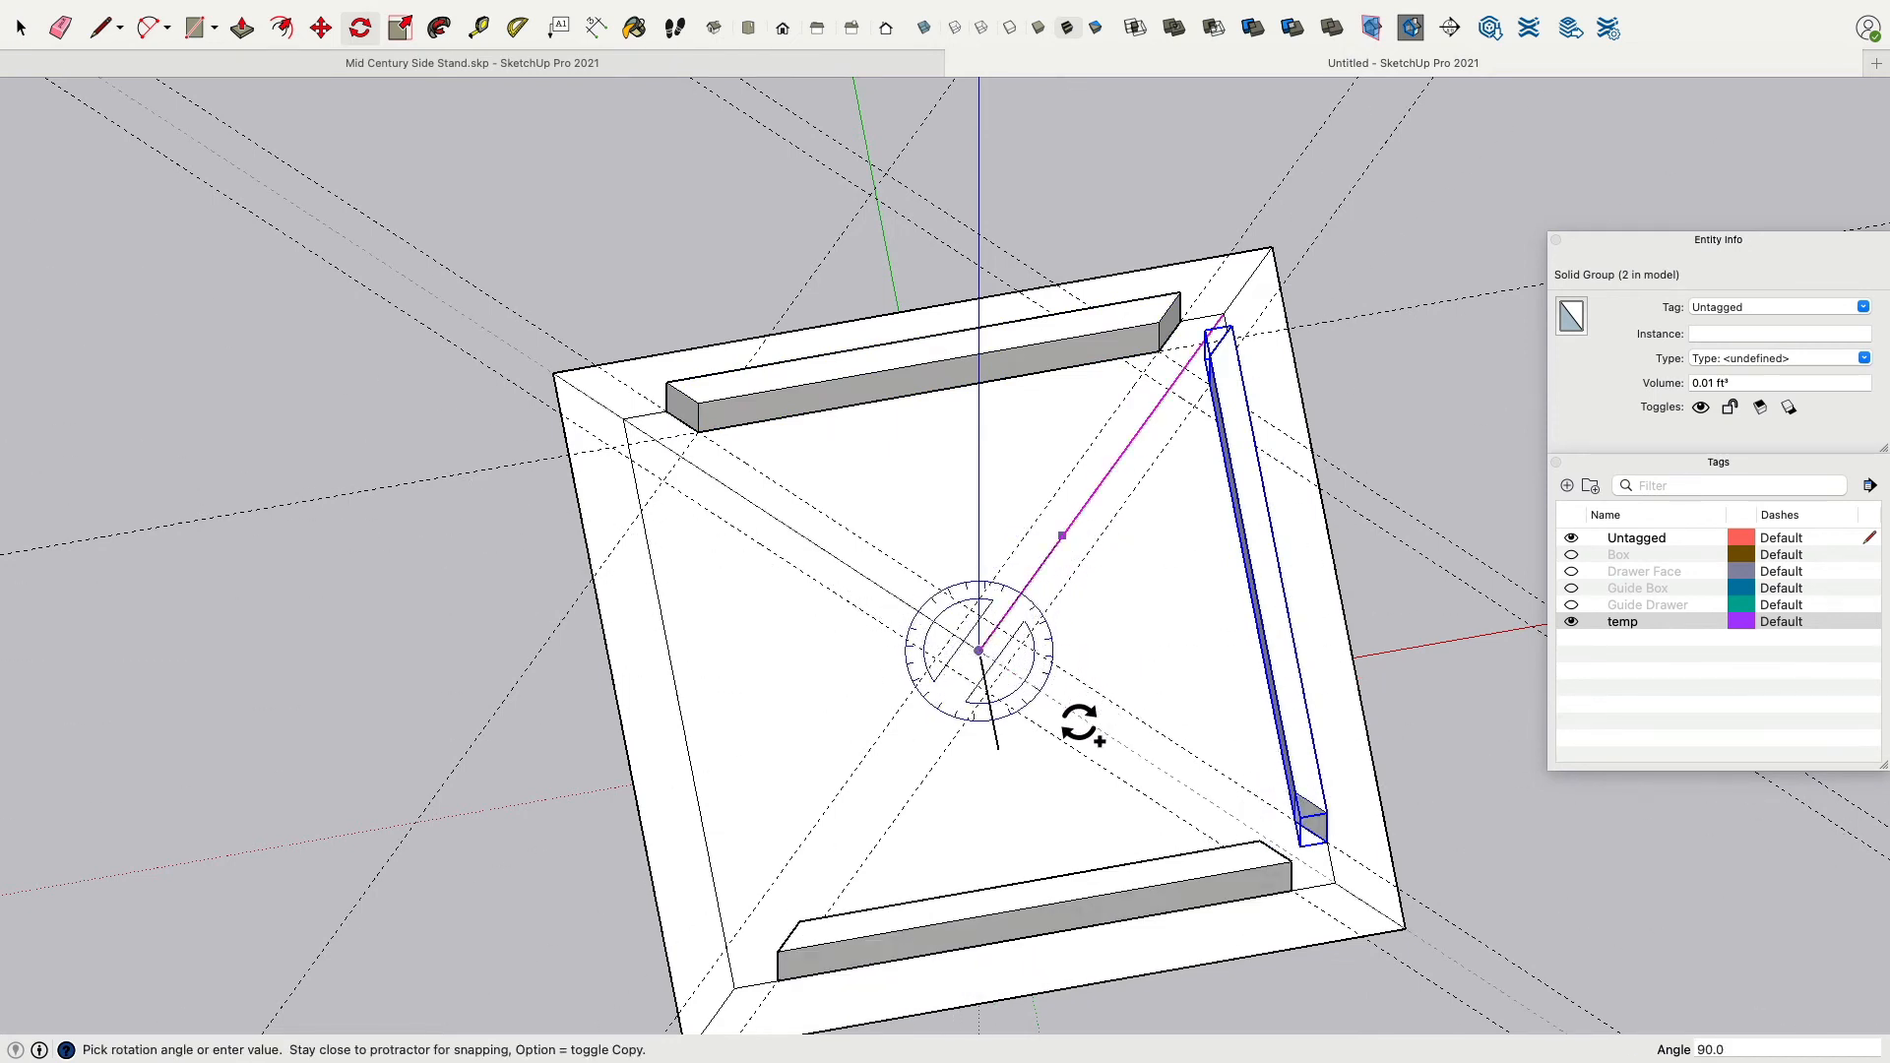
click(1063, 706)
click(979, 651)
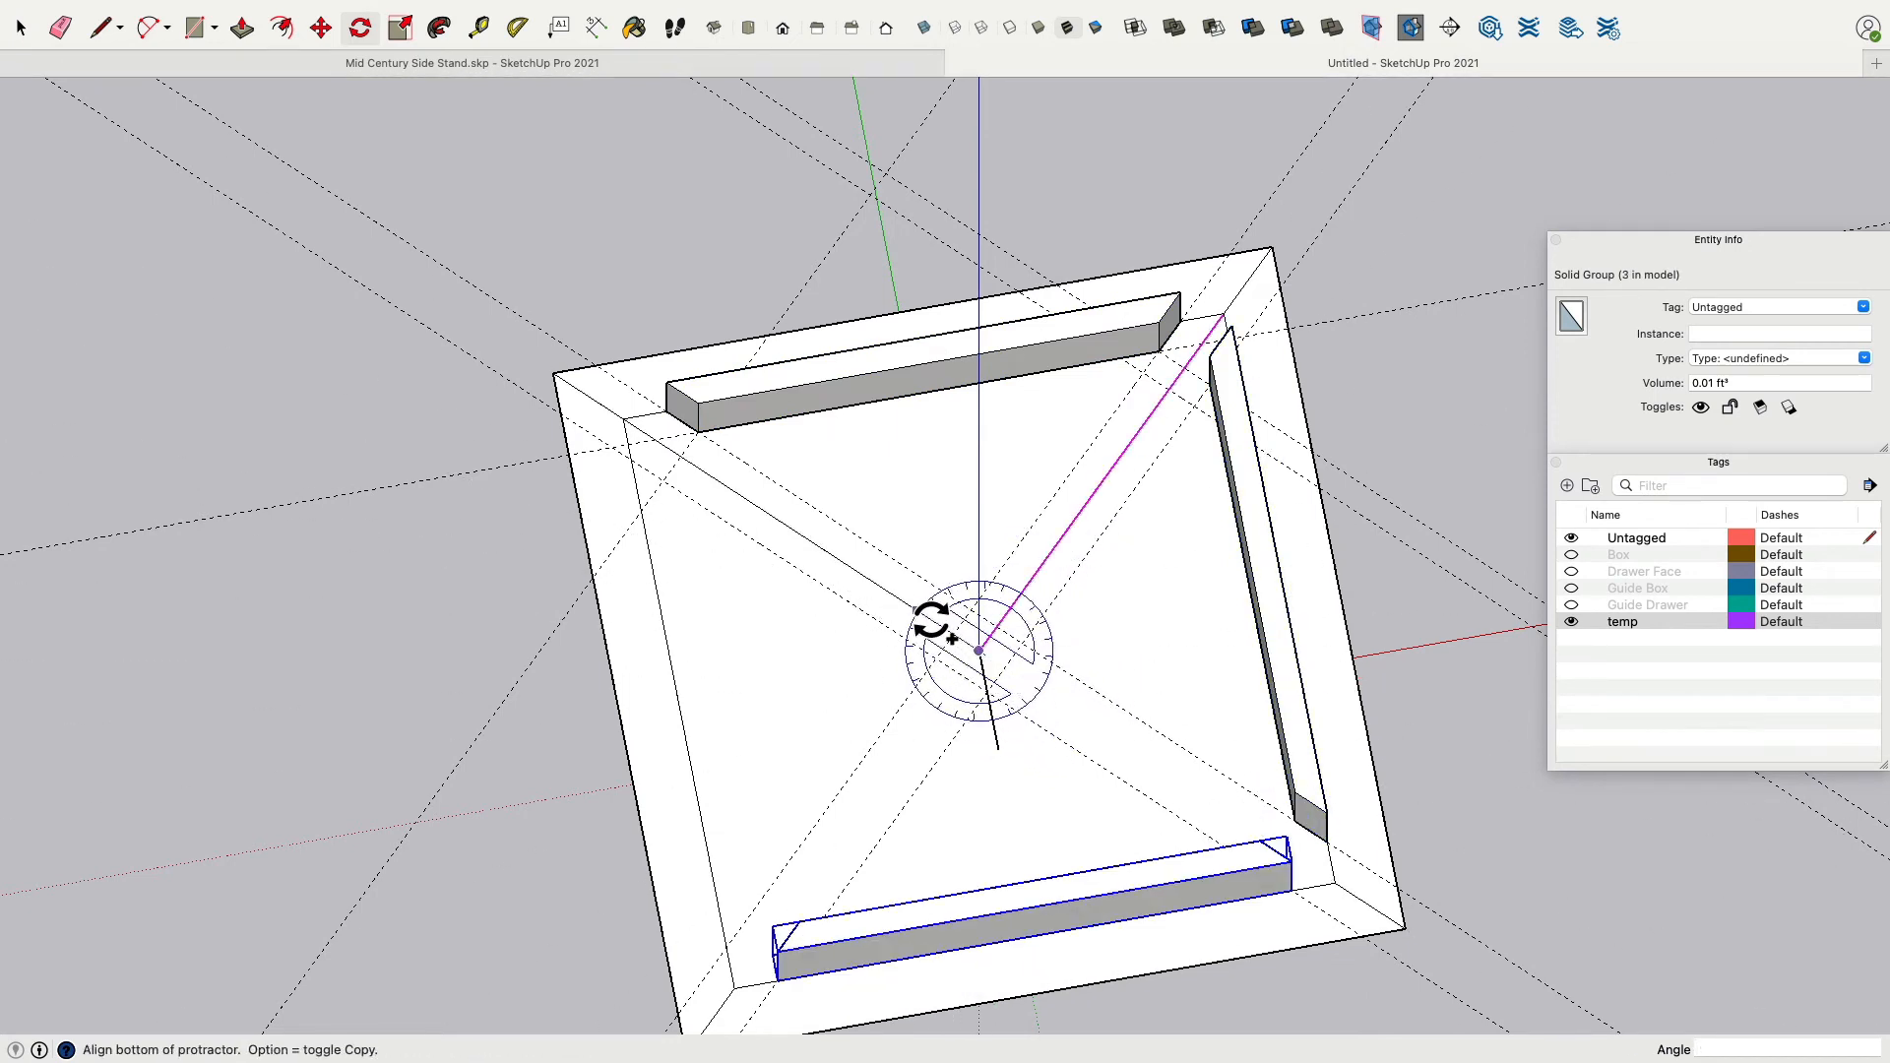
click(876, 585)
click(1076, 548)
Select all four rails and assign them to a new tag named Frame.
middle_drag(1076, 548, 1084, 270)
scroll(1093, 280, up, 6)
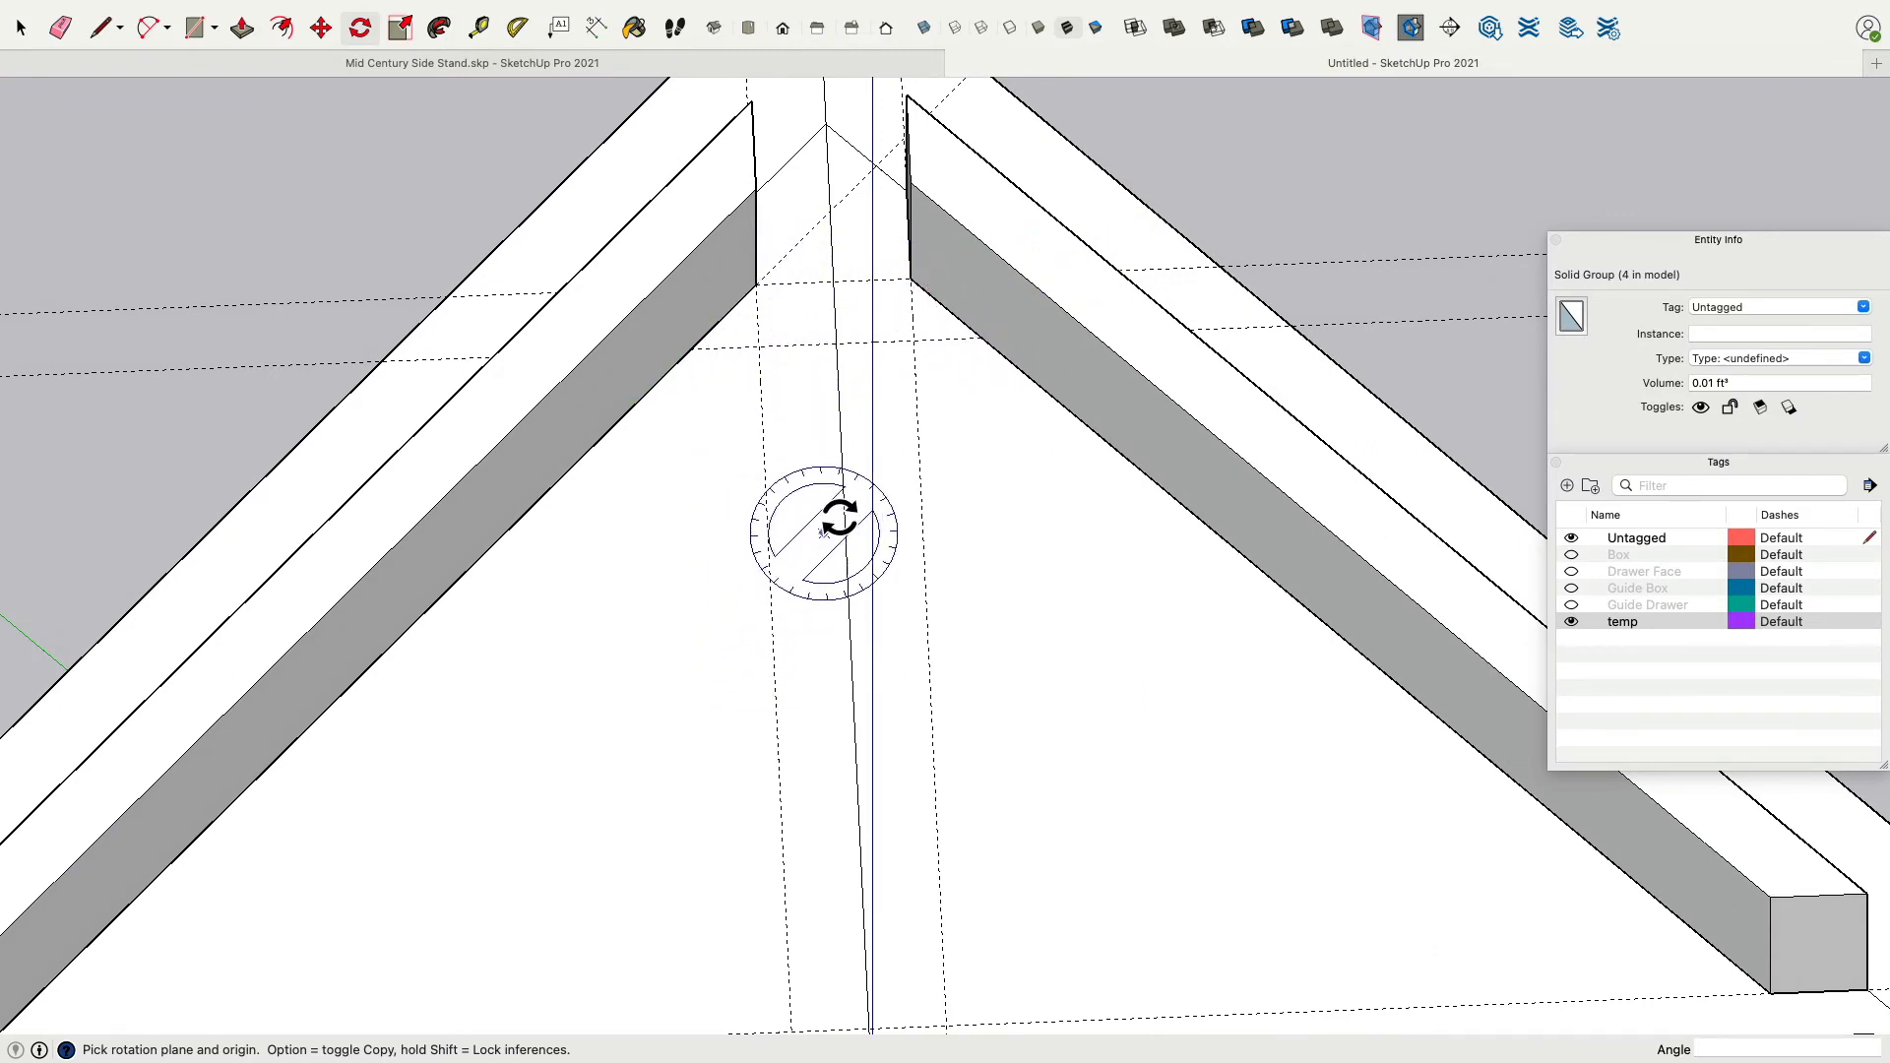
click(20, 27)
click(1054, 324)
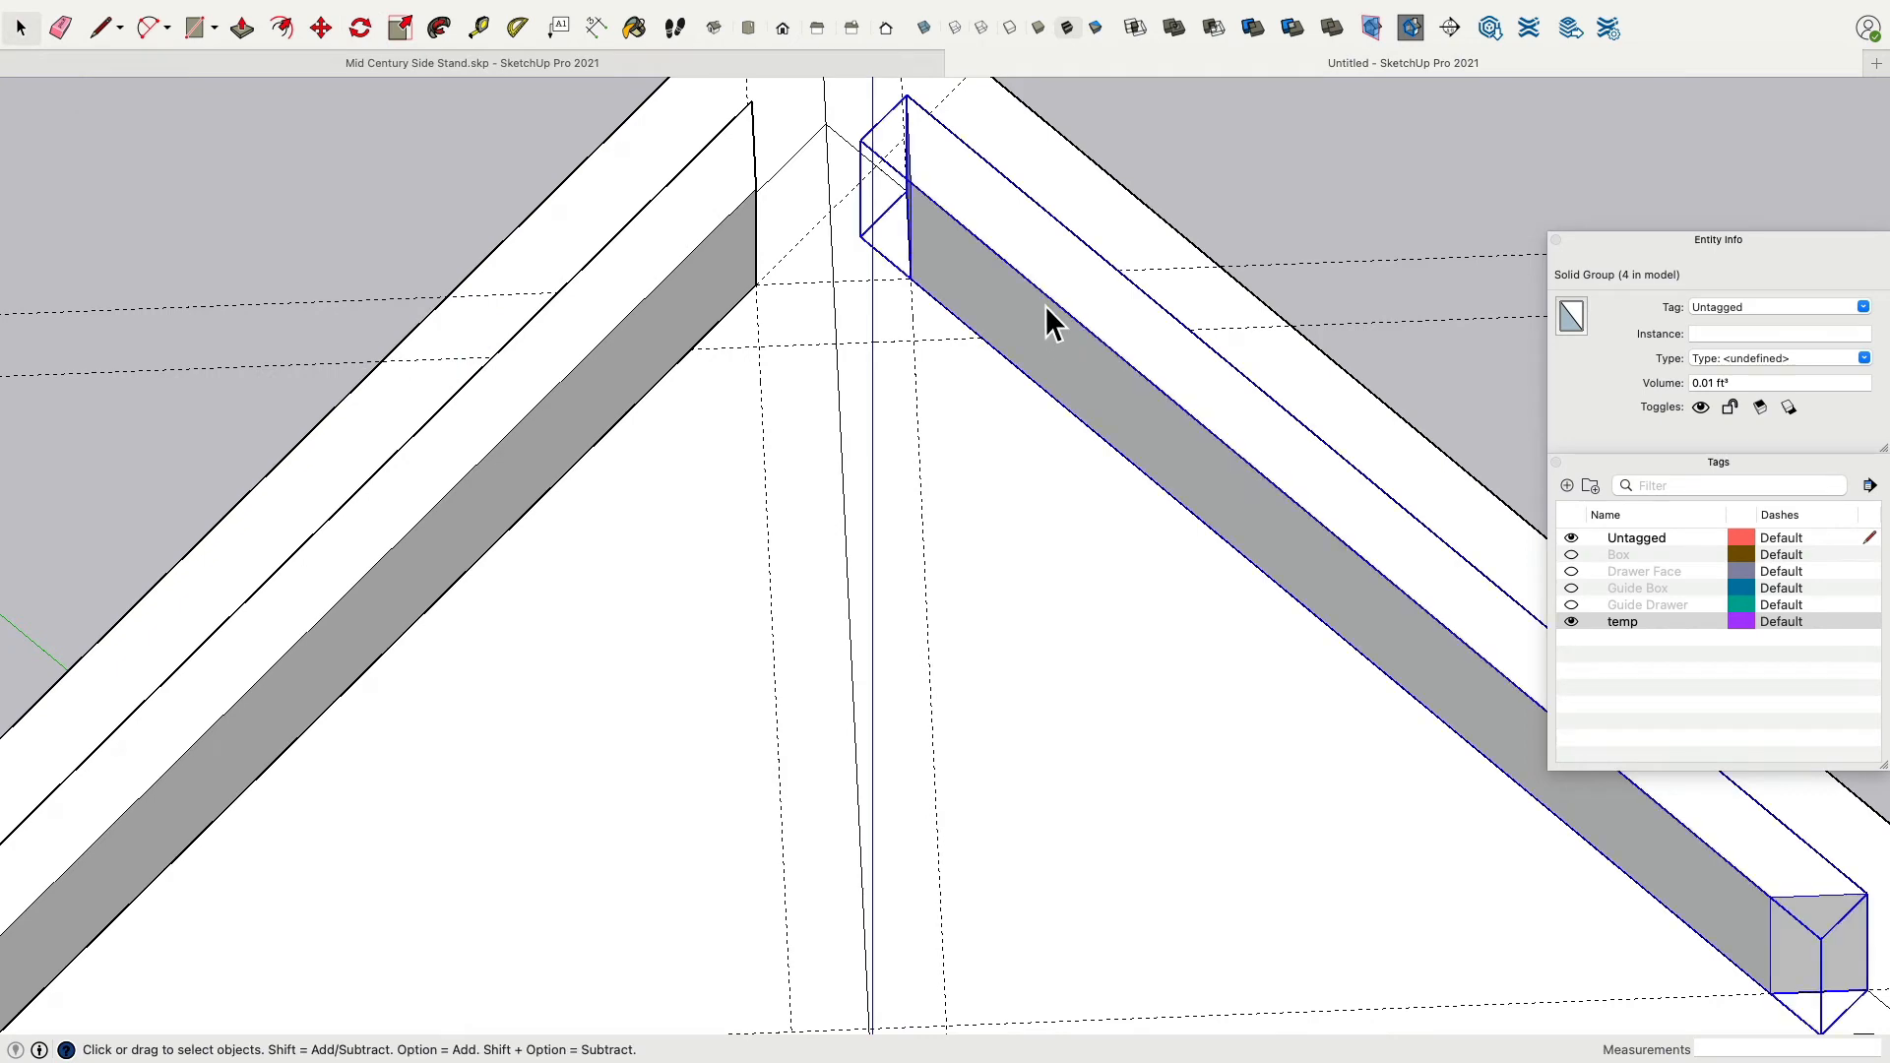
shift+click(731, 283)
scroll(734, 285, down, 5)
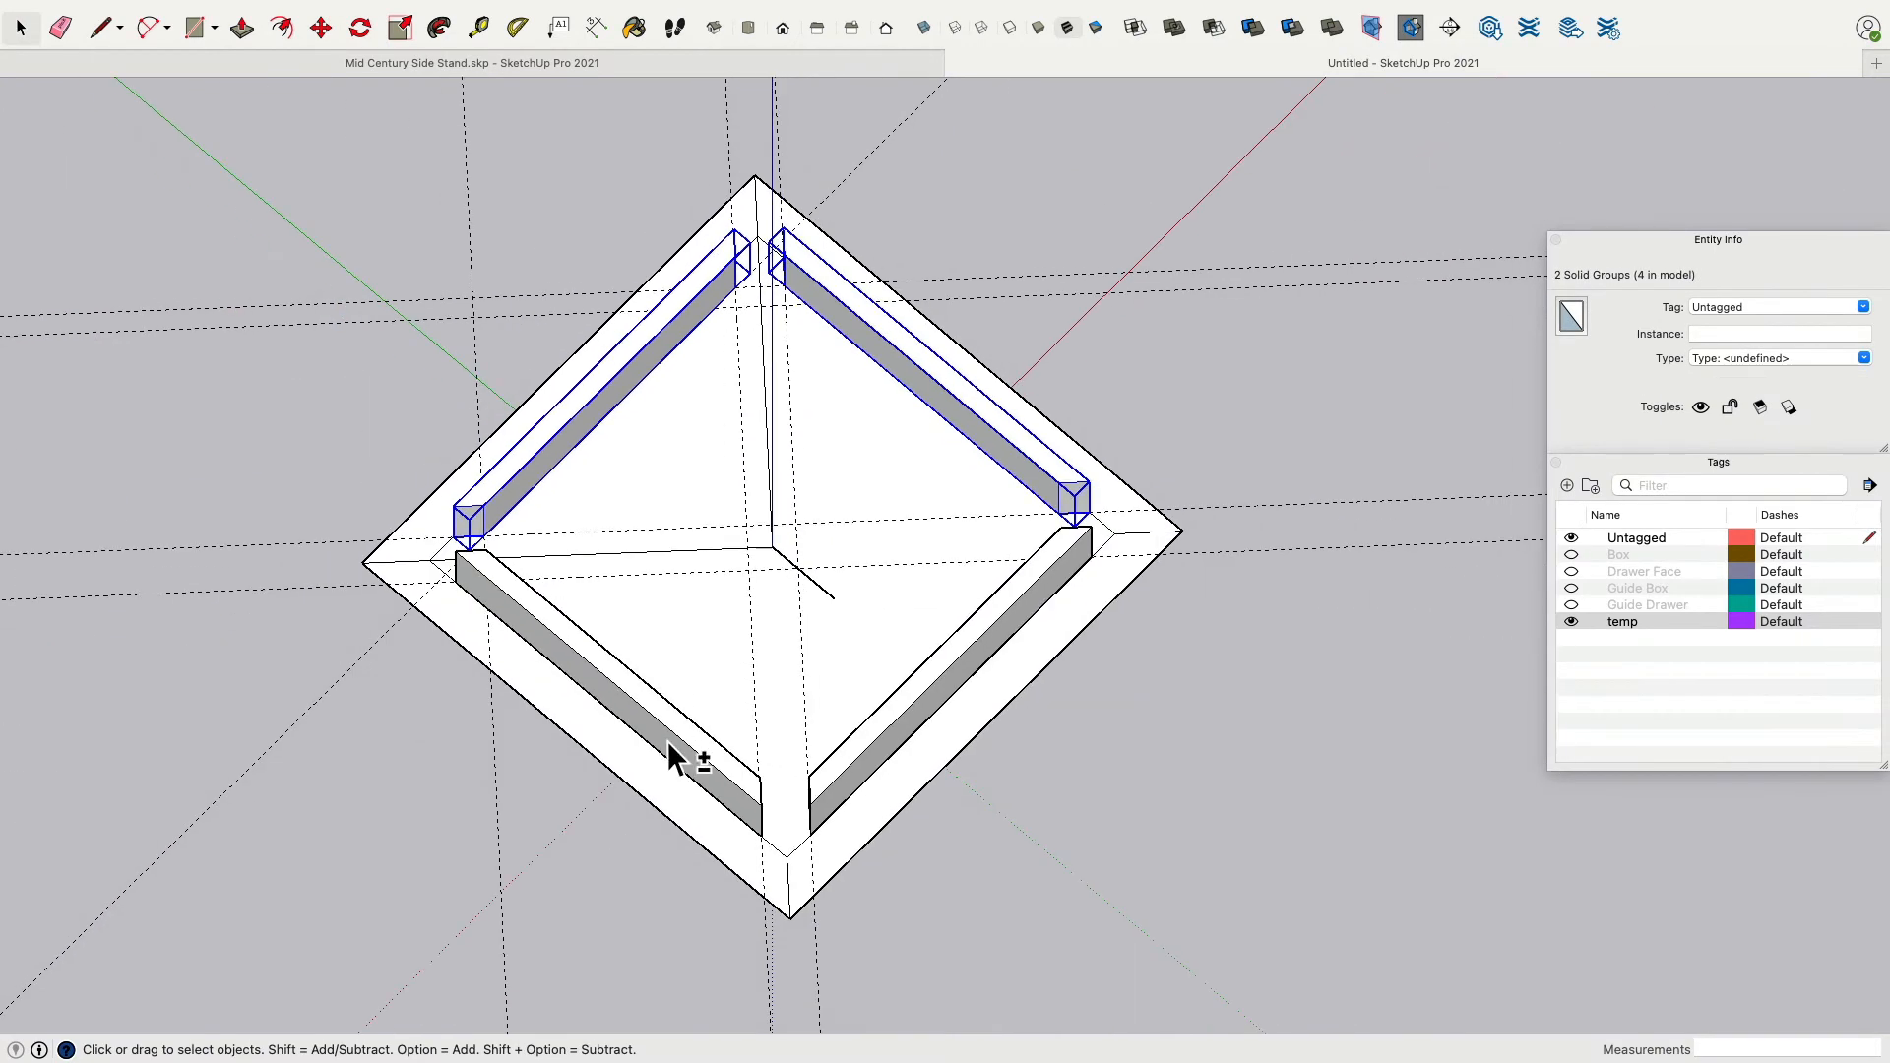
shift+click(906, 740)
click(1787, 303)
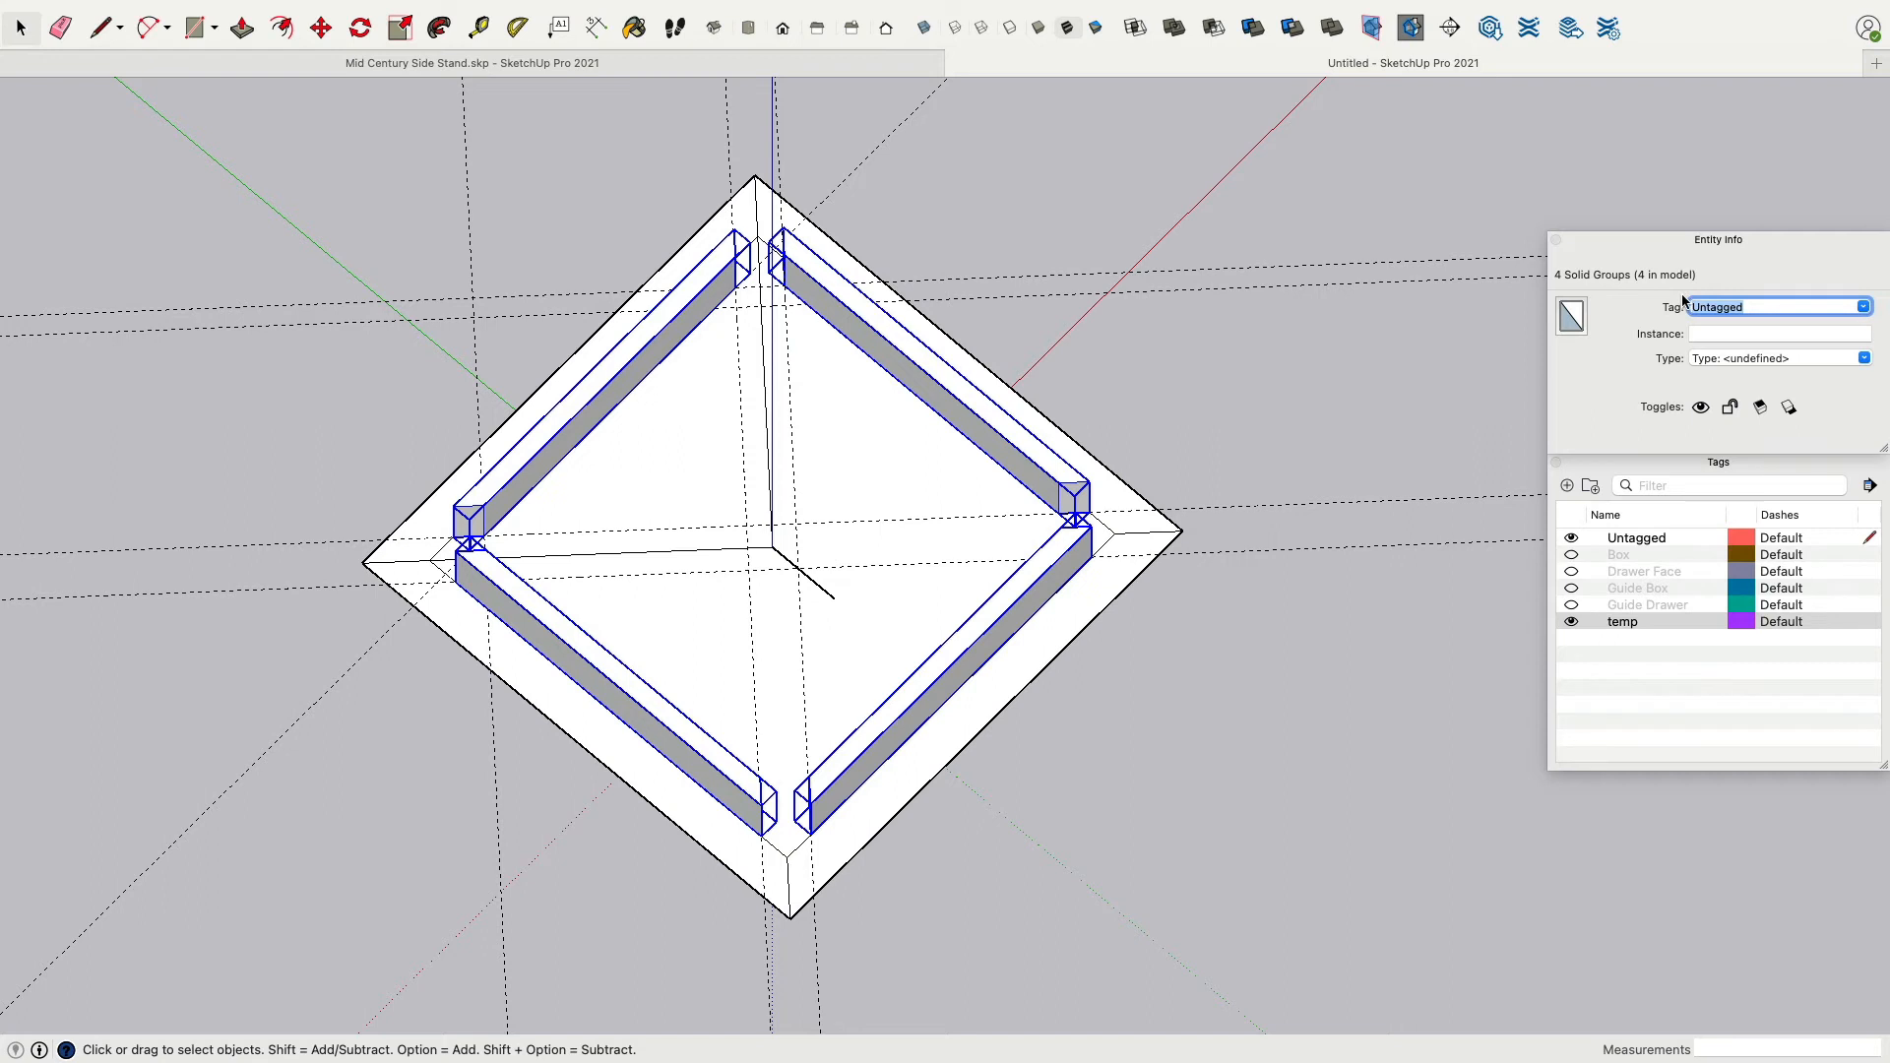
text(Frame)
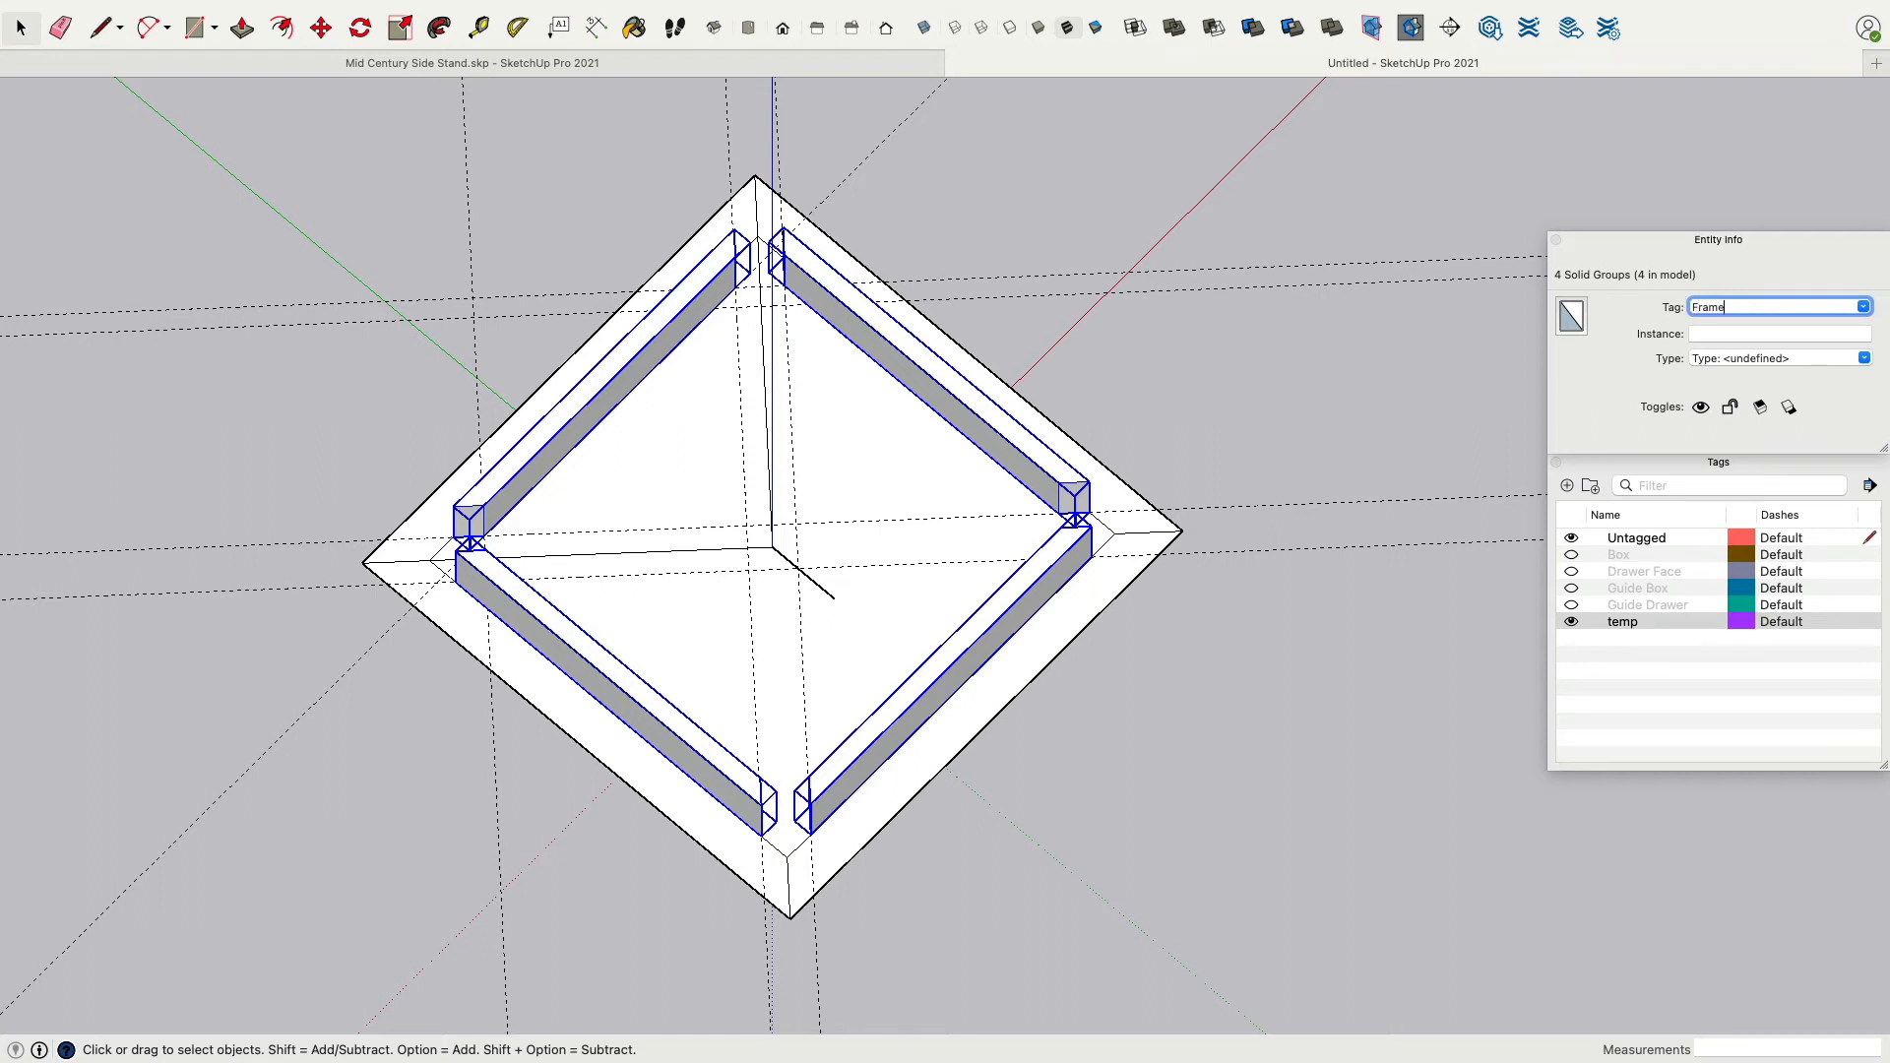
key(Return)
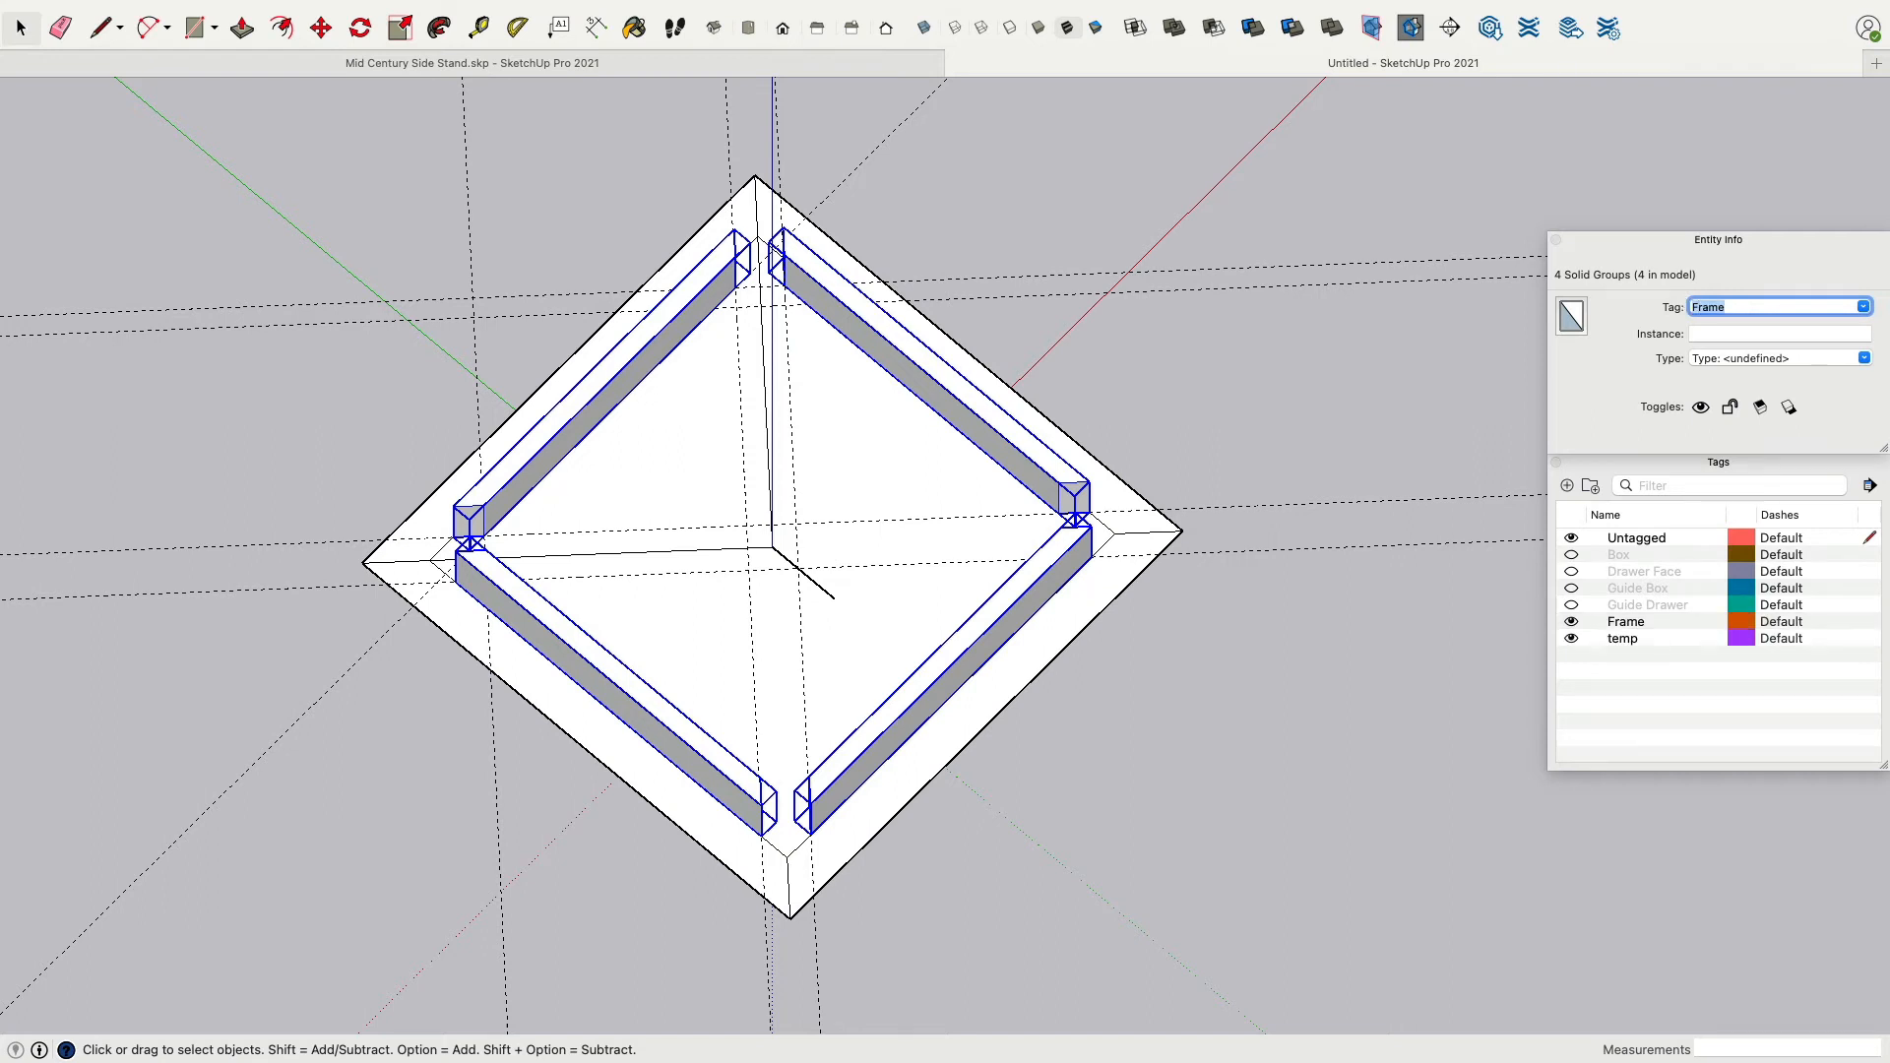
Toggle the Frame tag's visibility to check the rails, leaving the tag hidden.
click(1571, 622)
click(1572, 622)
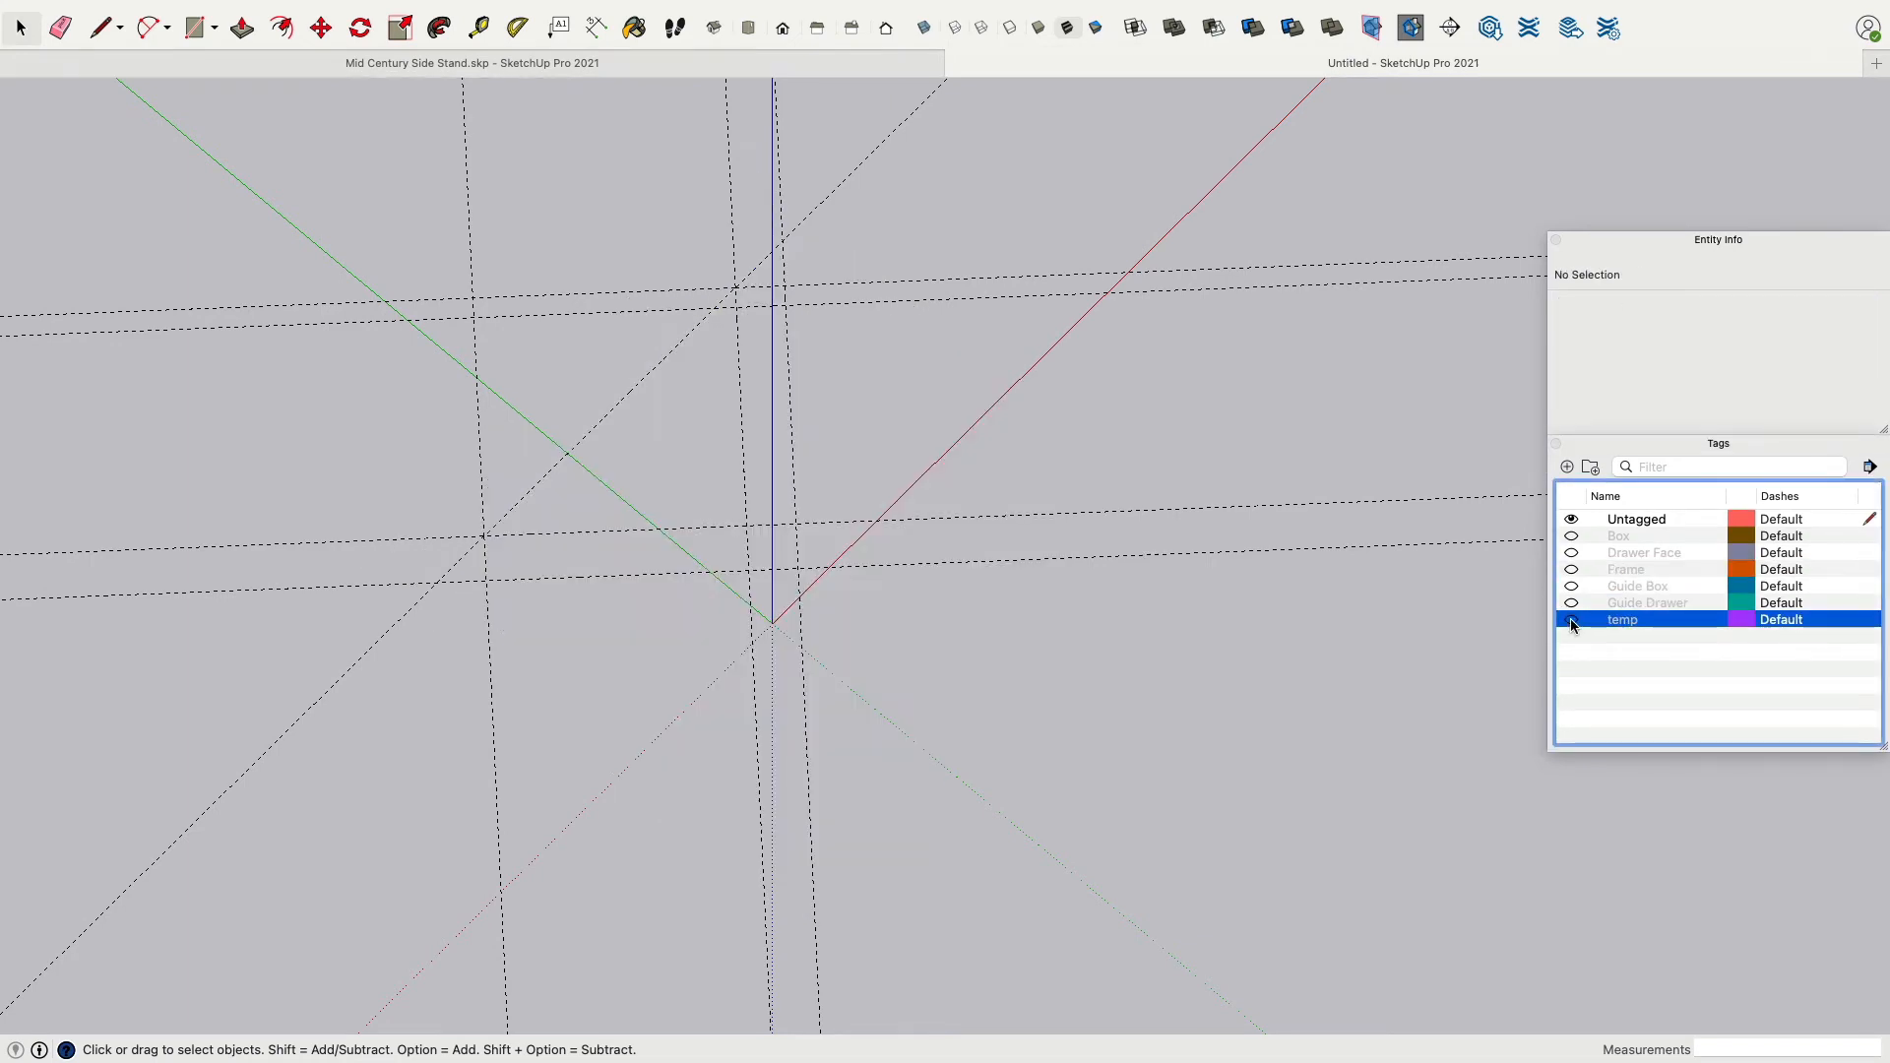
click(1572, 621)
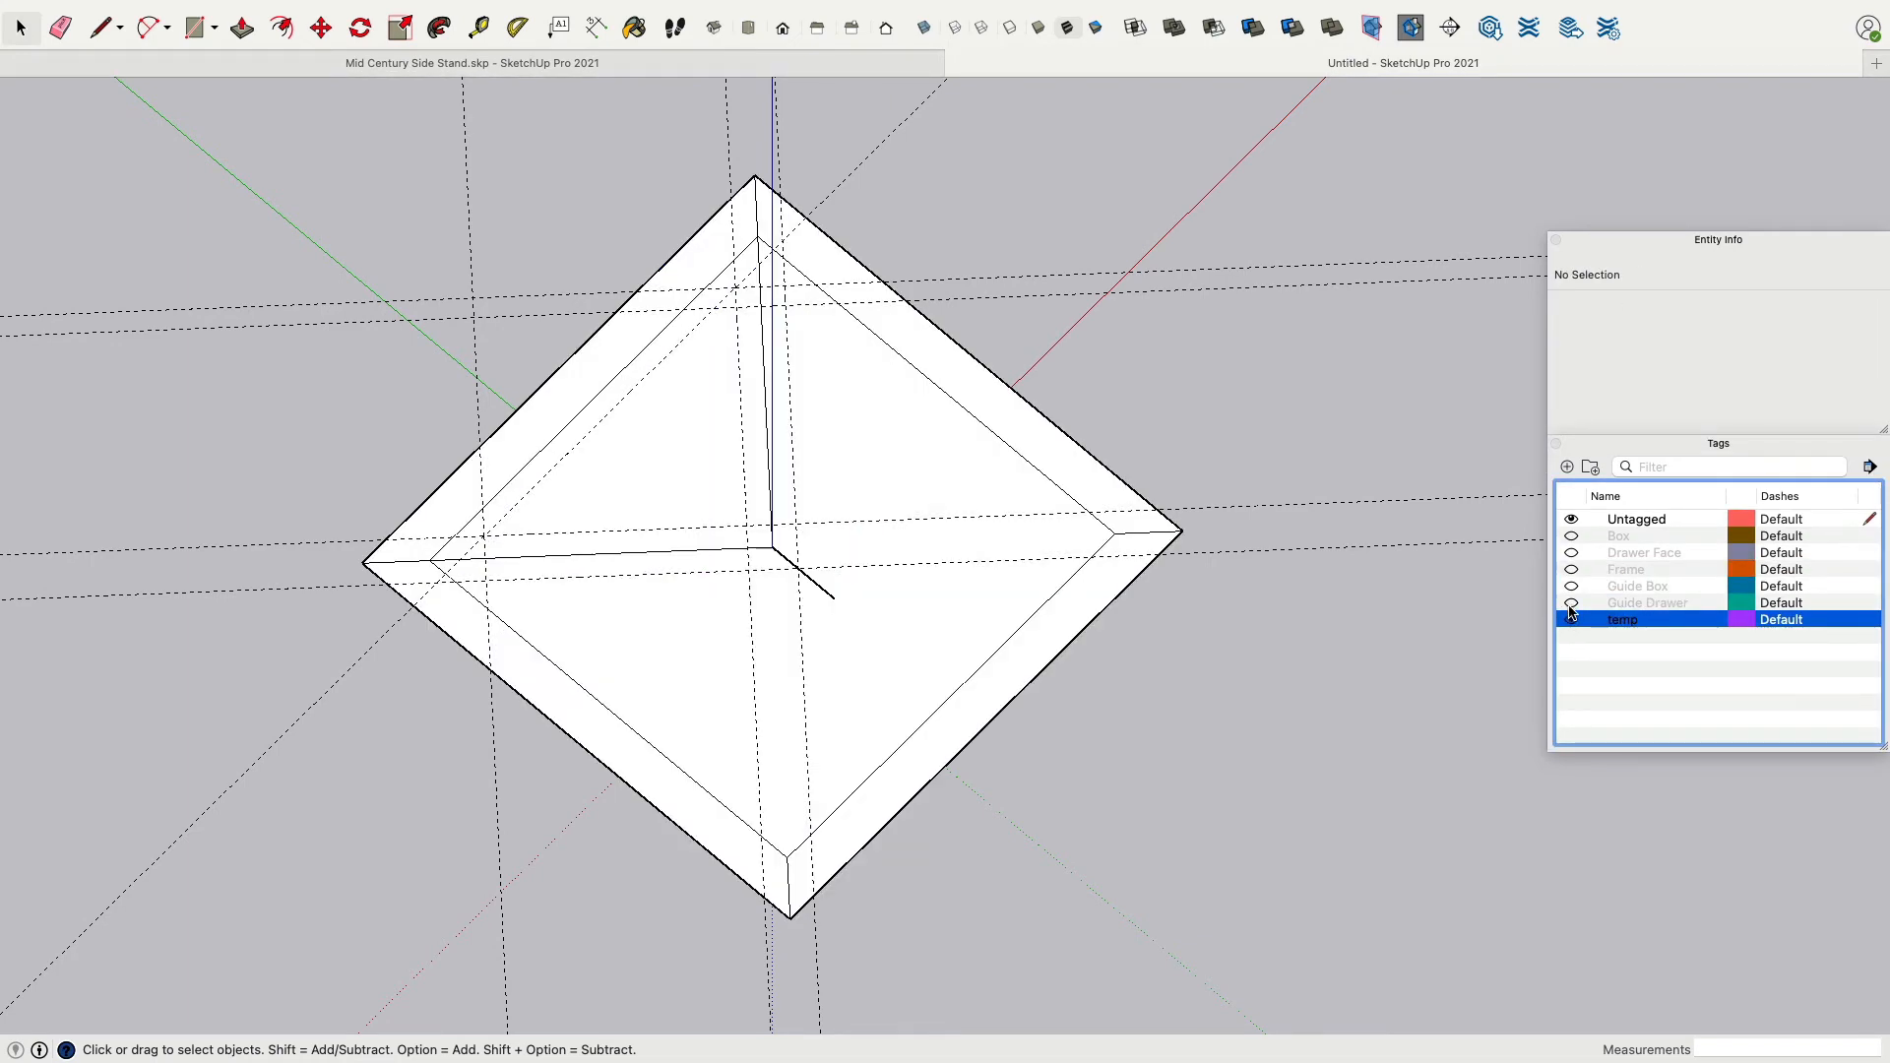
middle_drag(1148, 292, 777, 367)
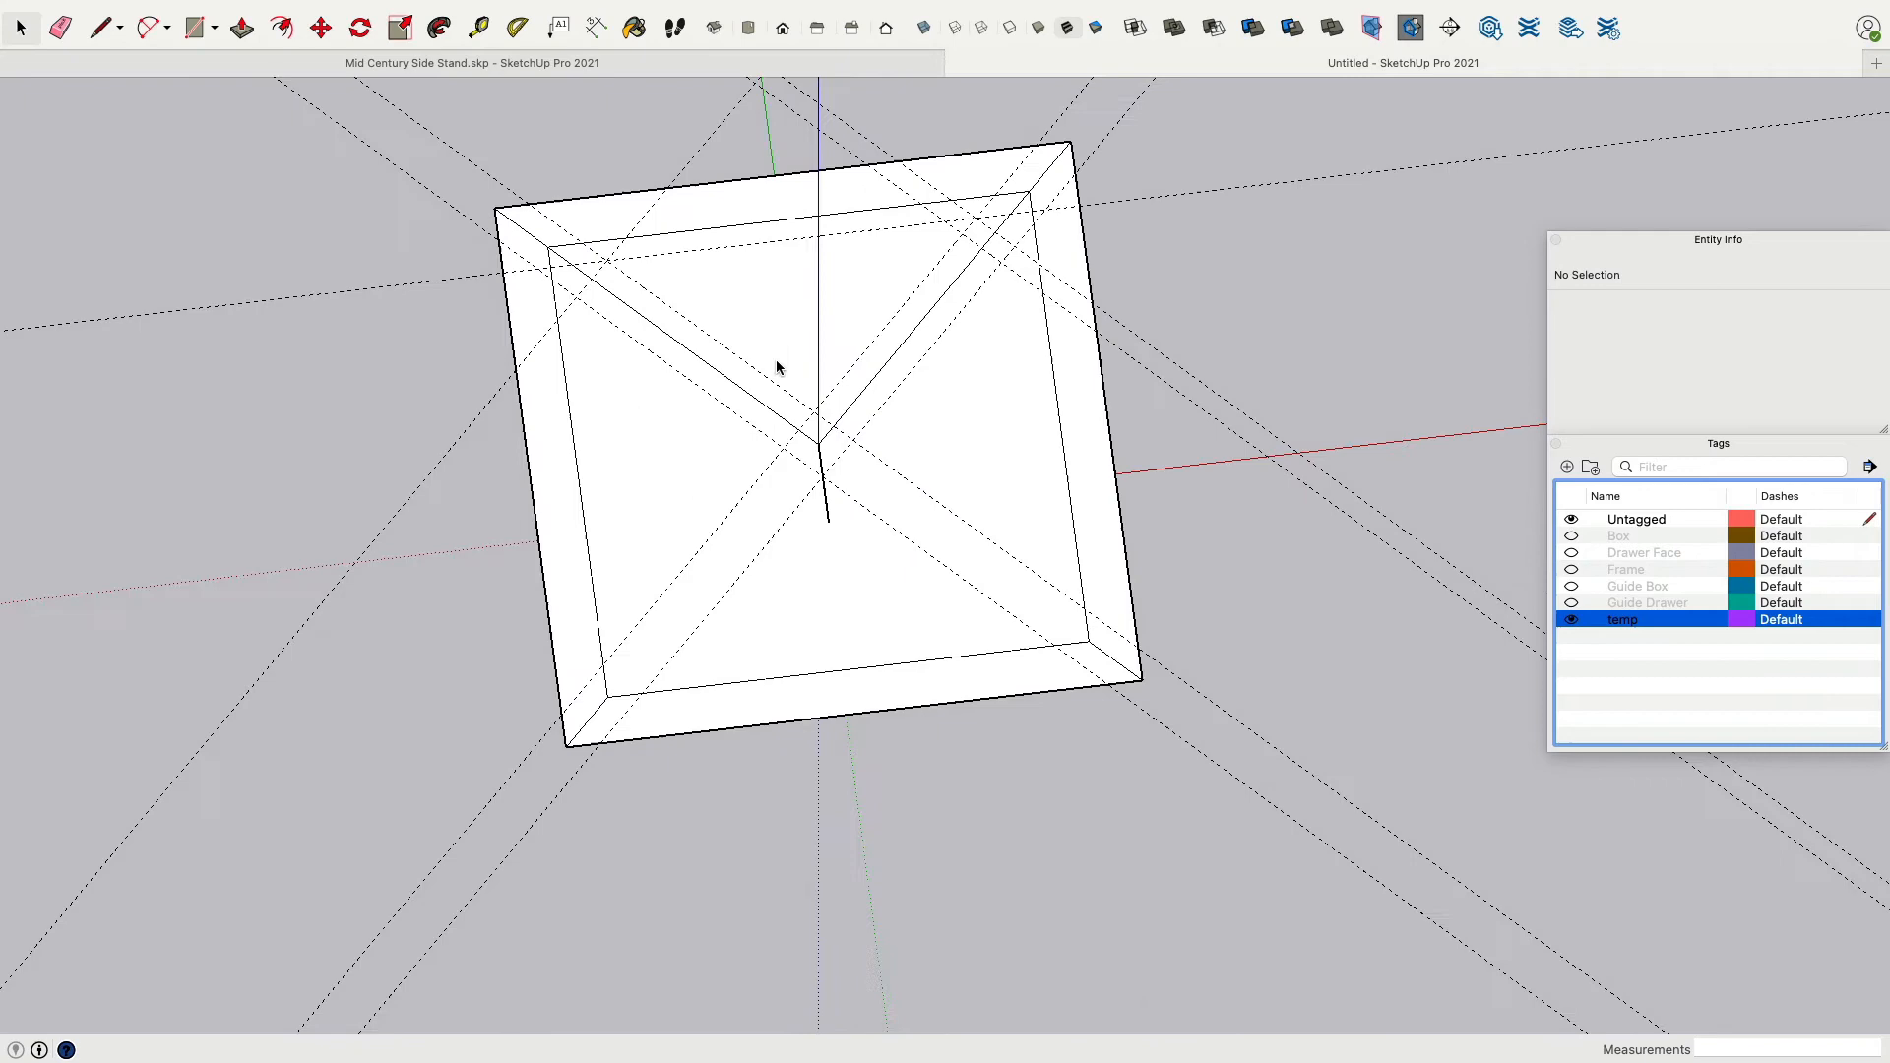
click(1571, 569)
middle_drag(1090, 338, 1203, 287)
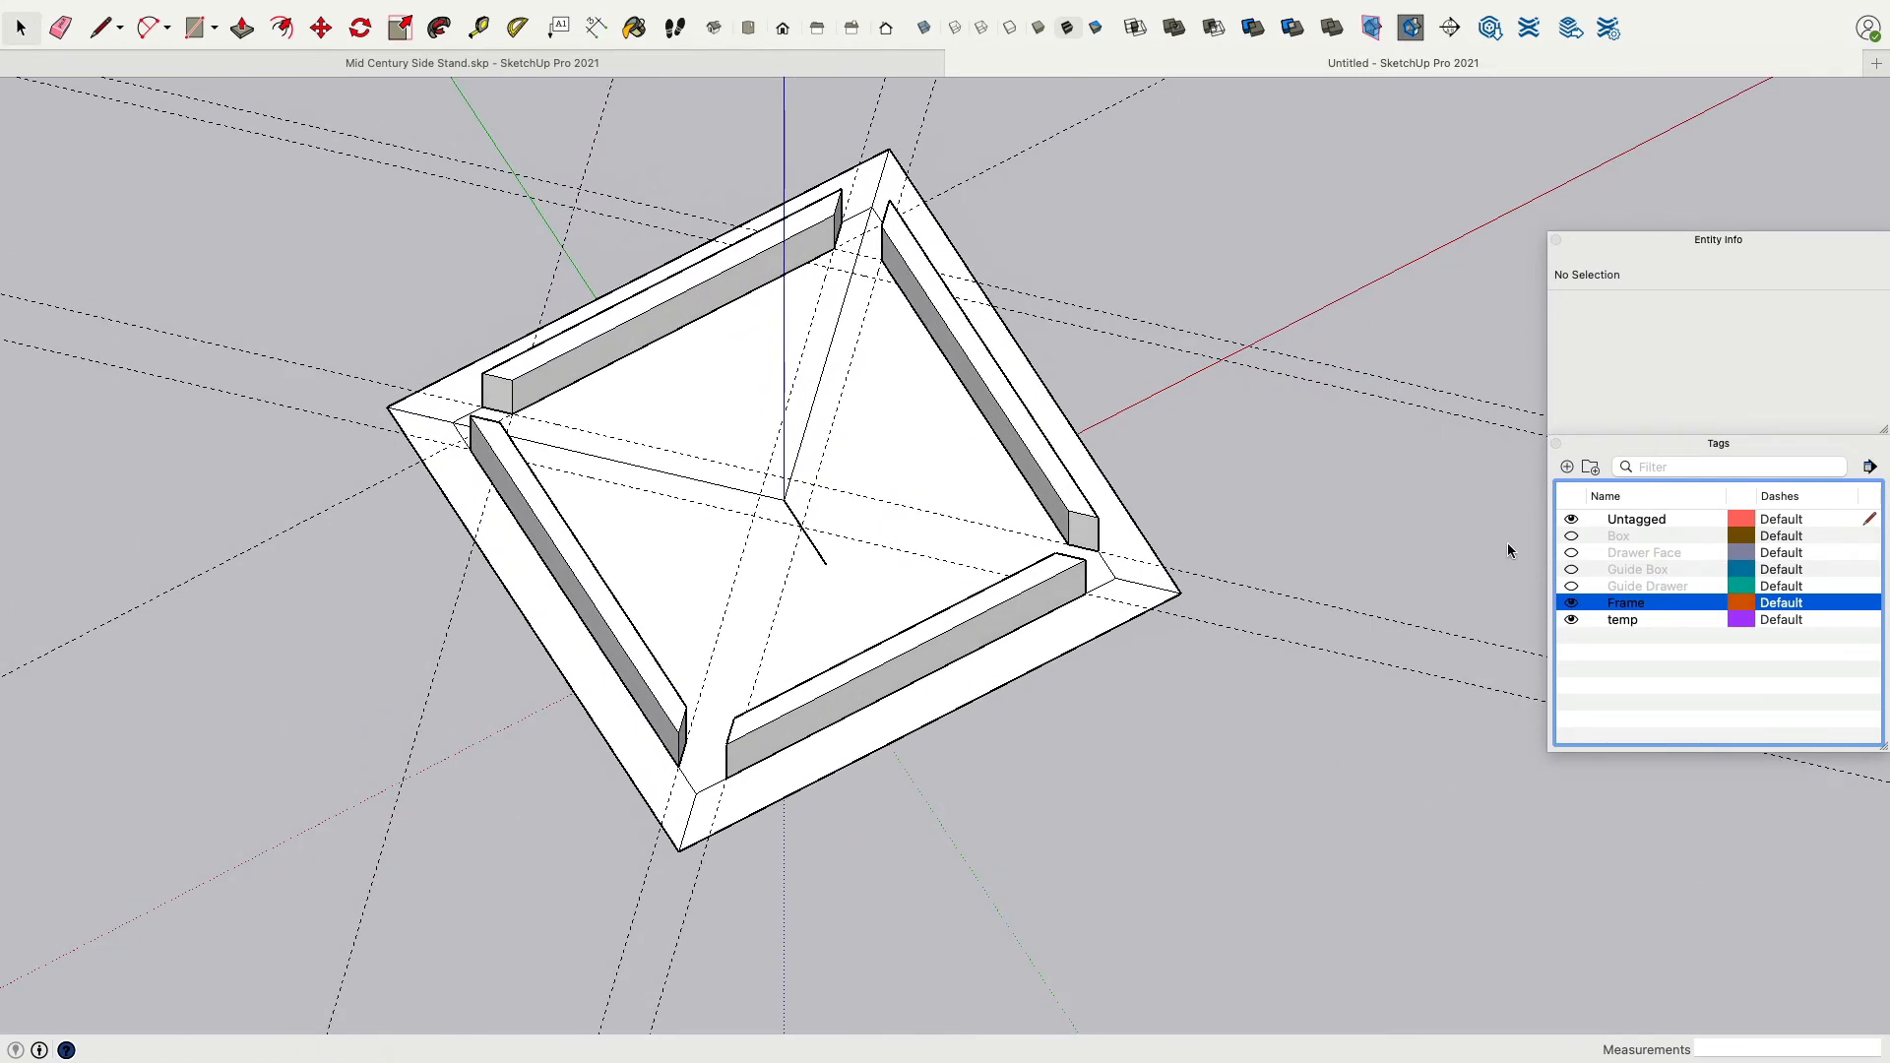
click(1571, 602)
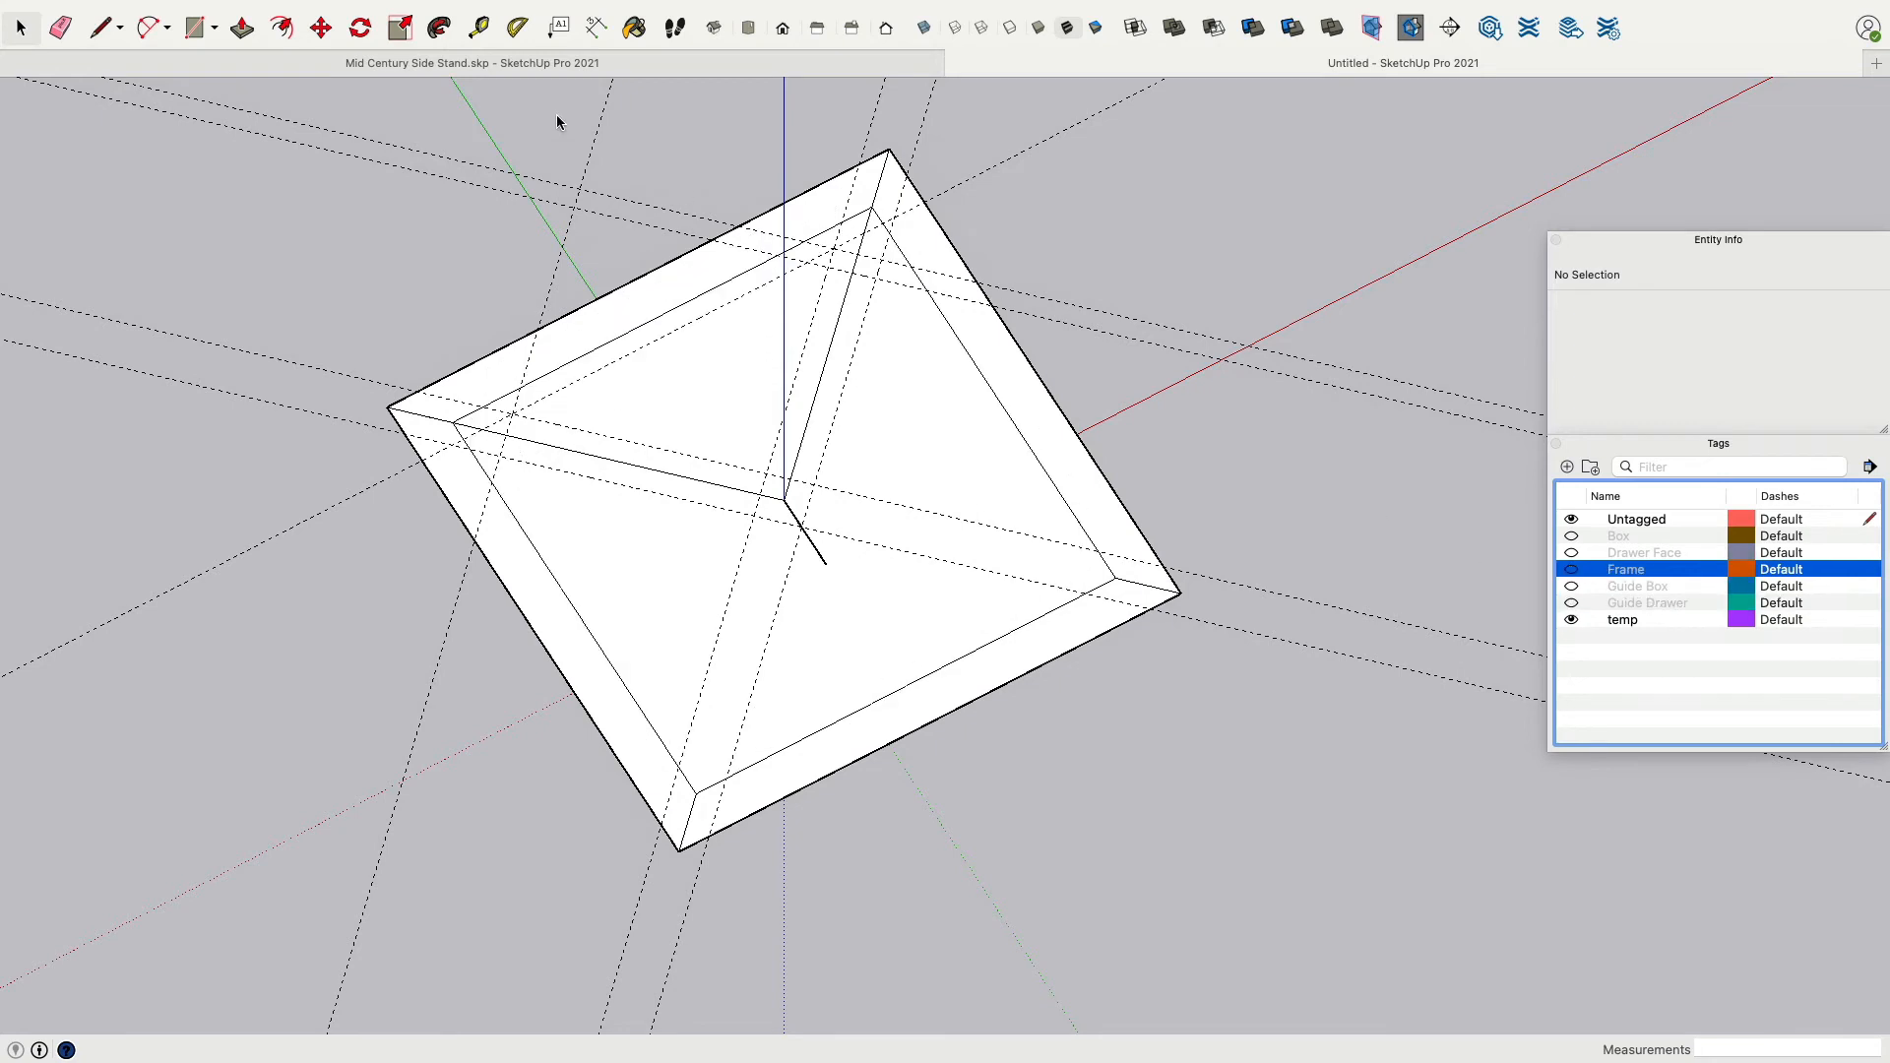
With the Tape Measure, create a guide 15 mm inside the square's outer edge near the top corner.
click(478, 28)
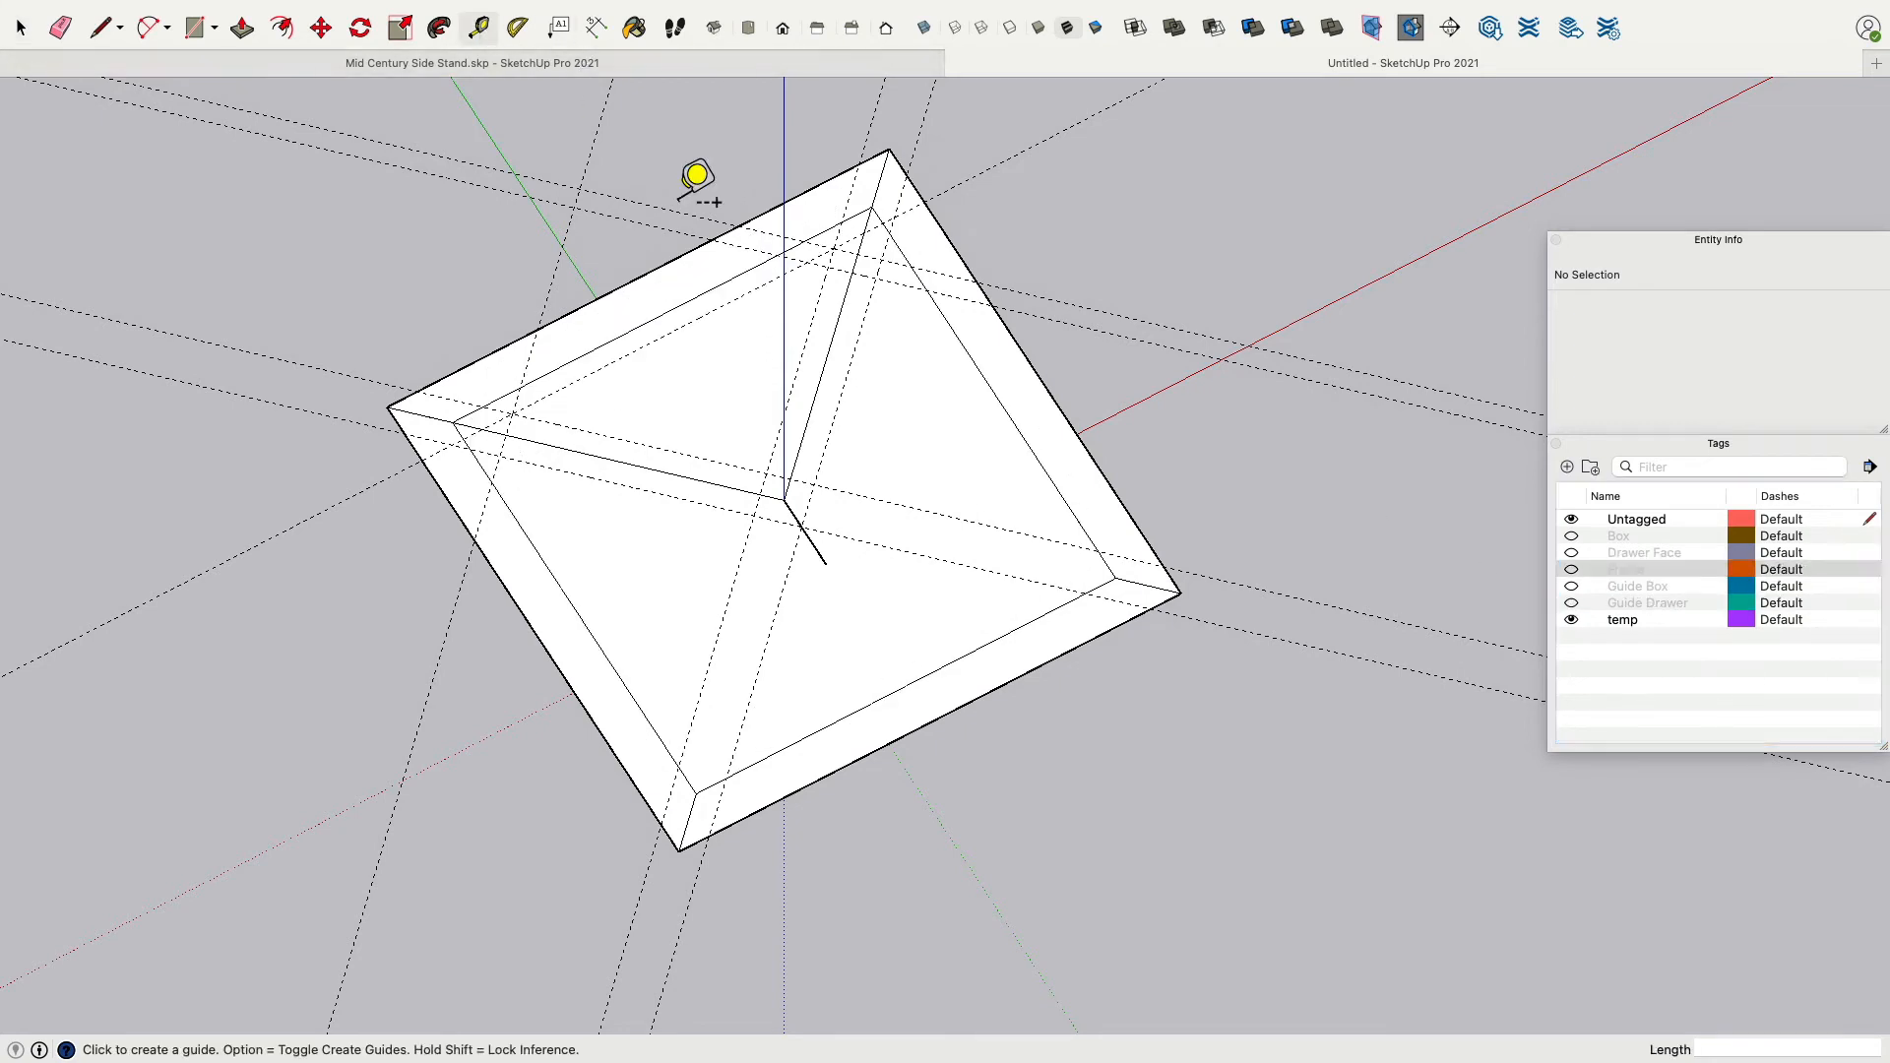
click(962, 344)
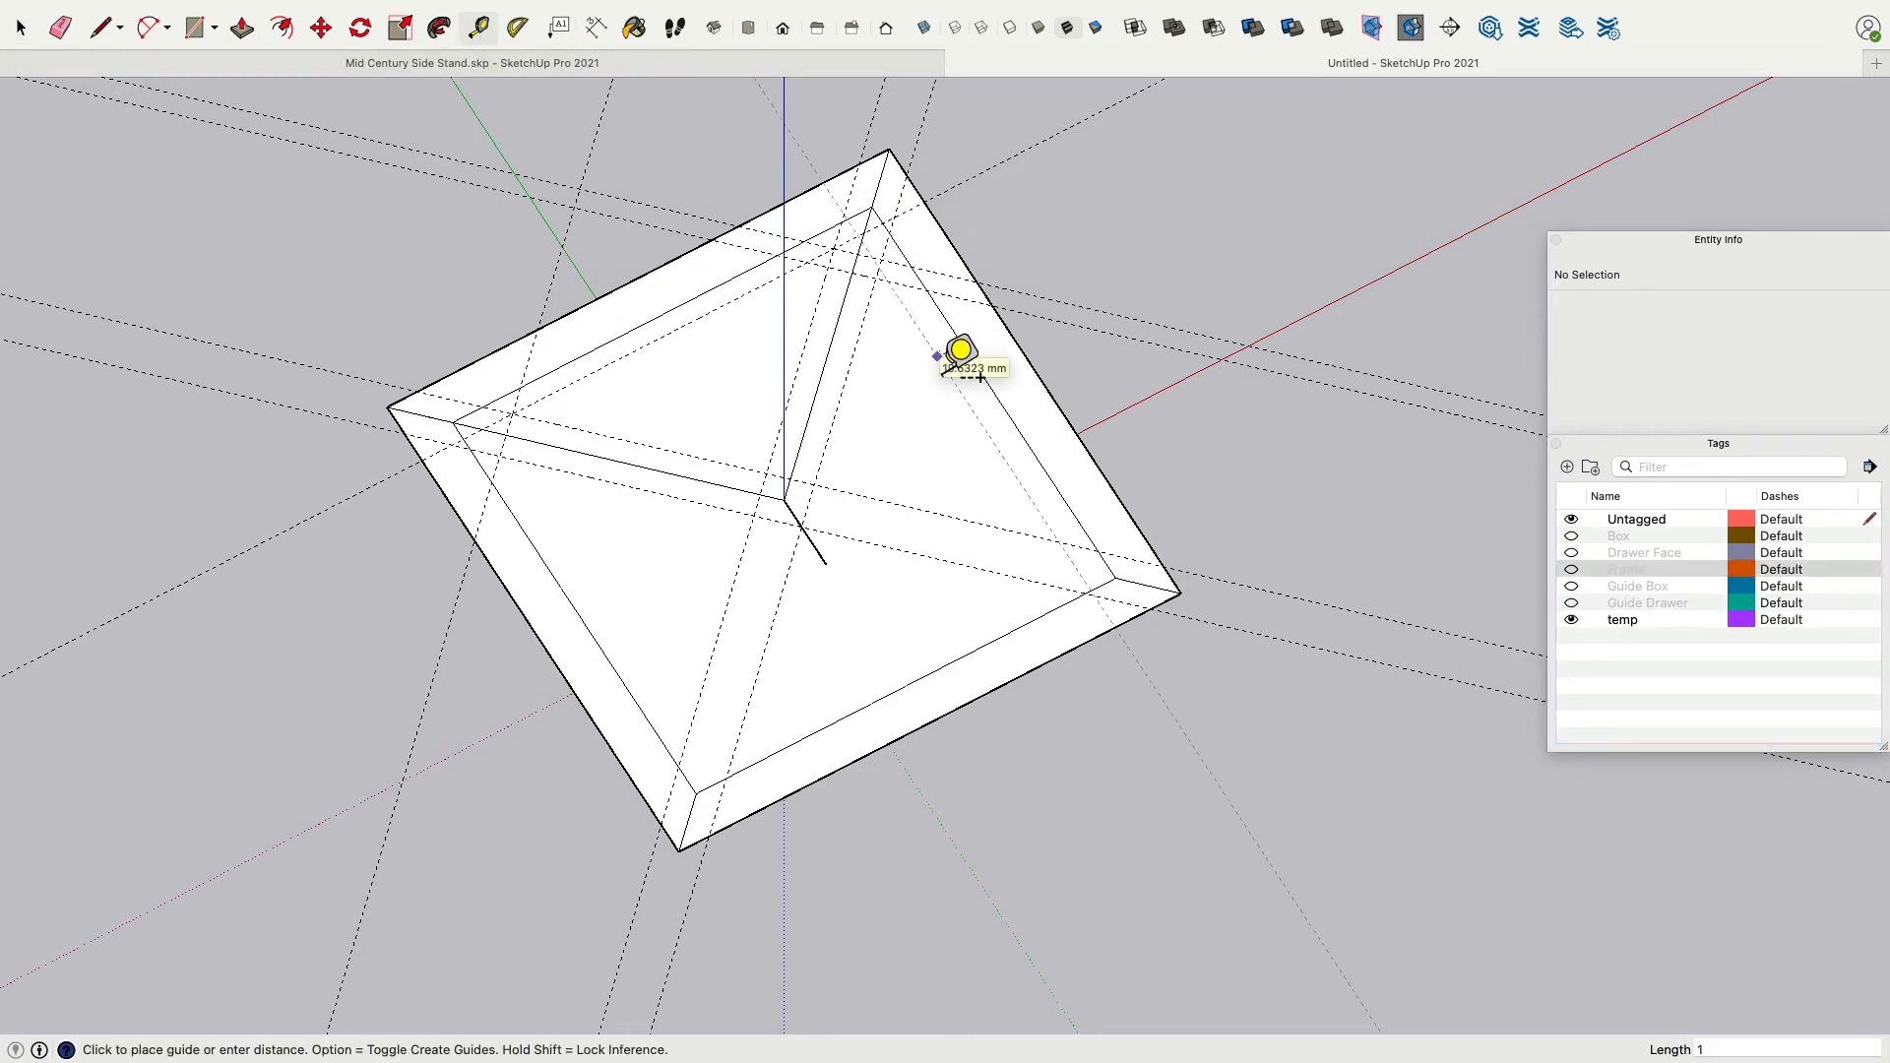
key(Return)
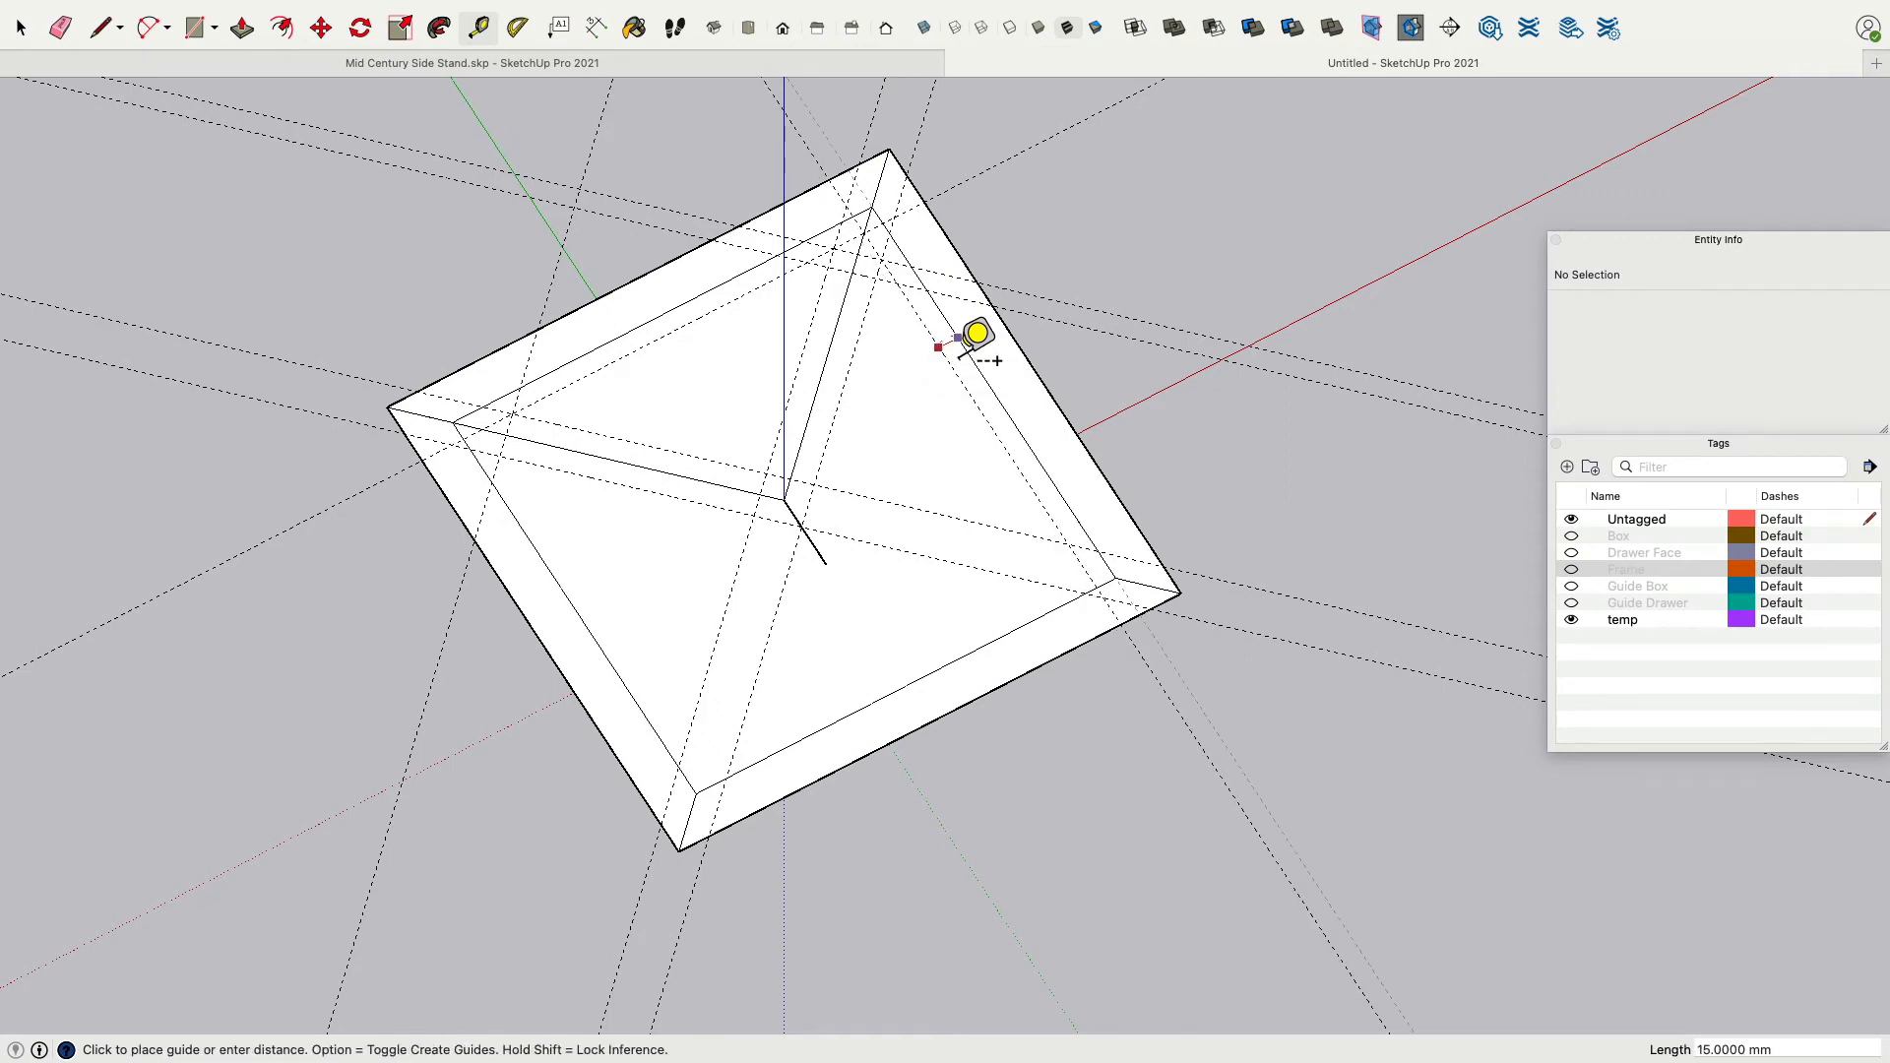
scroll(906, 223, down, 3)
scroll(911, 223, up, 8)
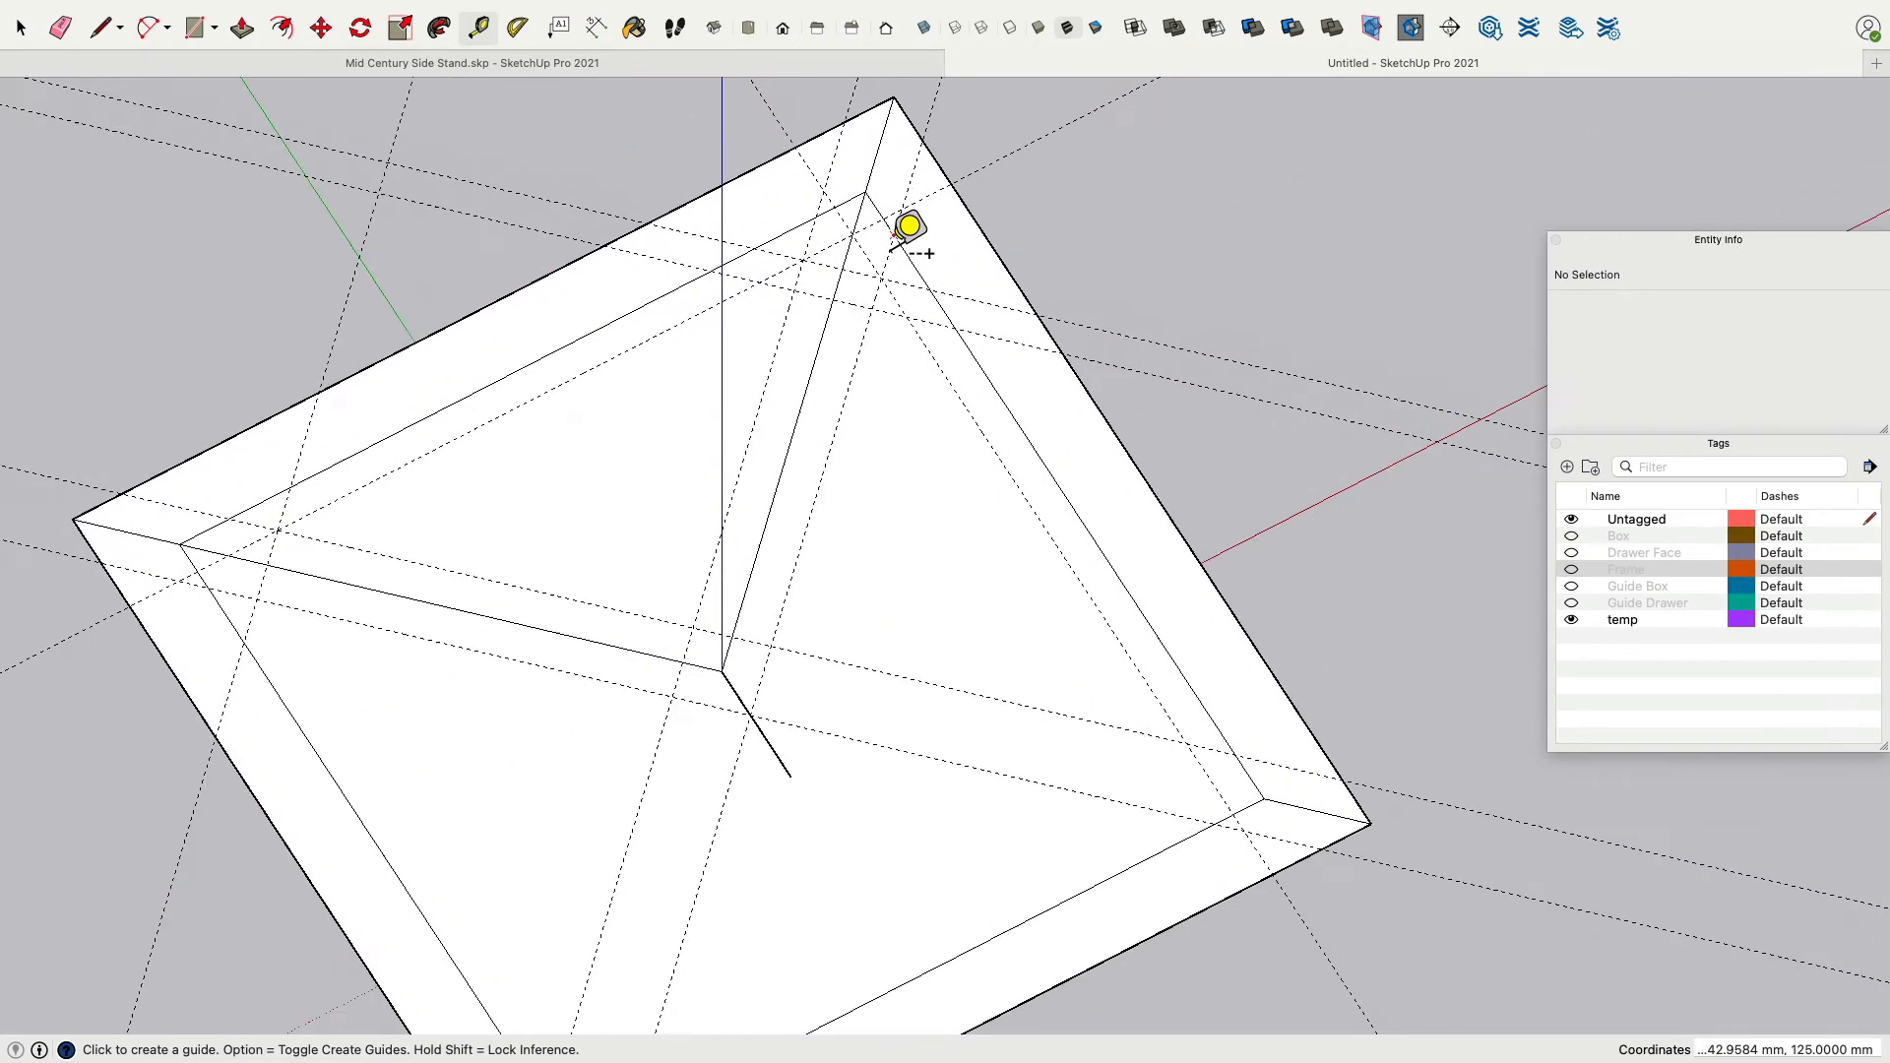
Draw a closed four-sided outline across the top corner between the inner square edges and the guide lines.
click(101, 27)
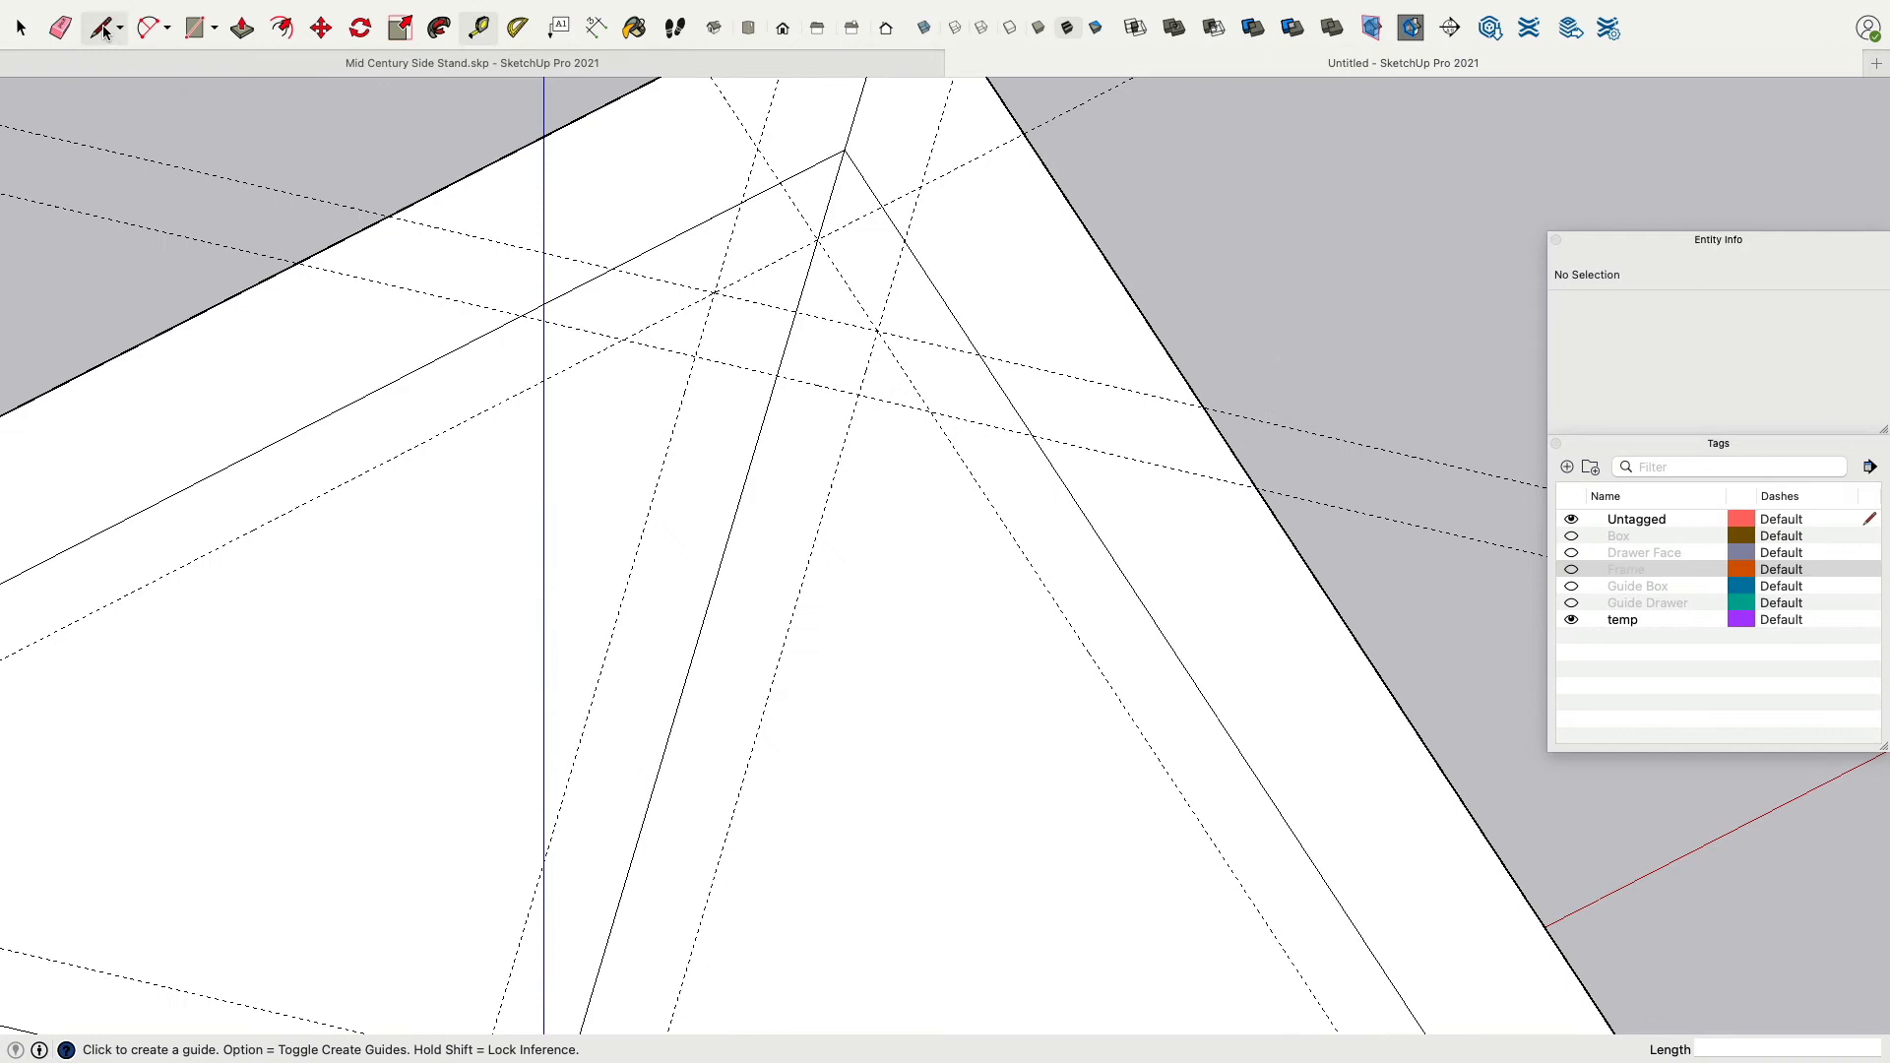
click(623, 340)
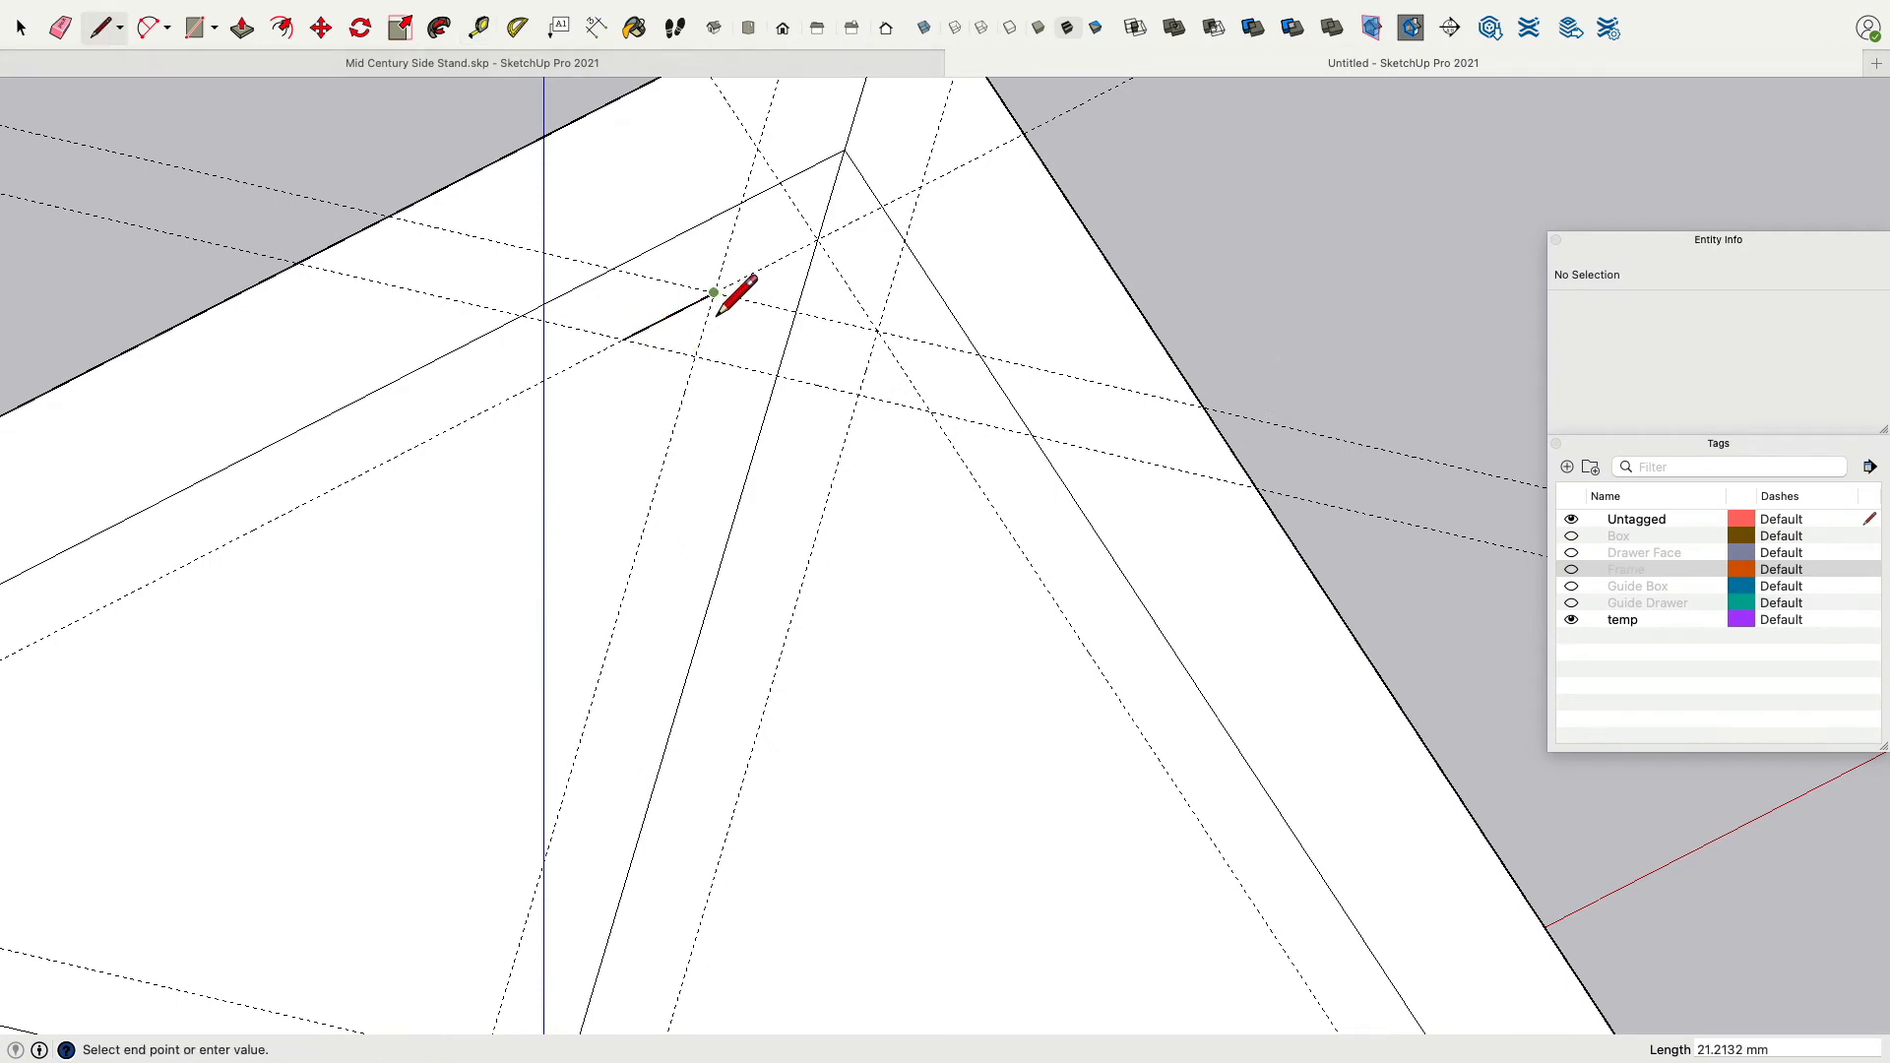
click(716, 294)
click(877, 331)
click(931, 412)
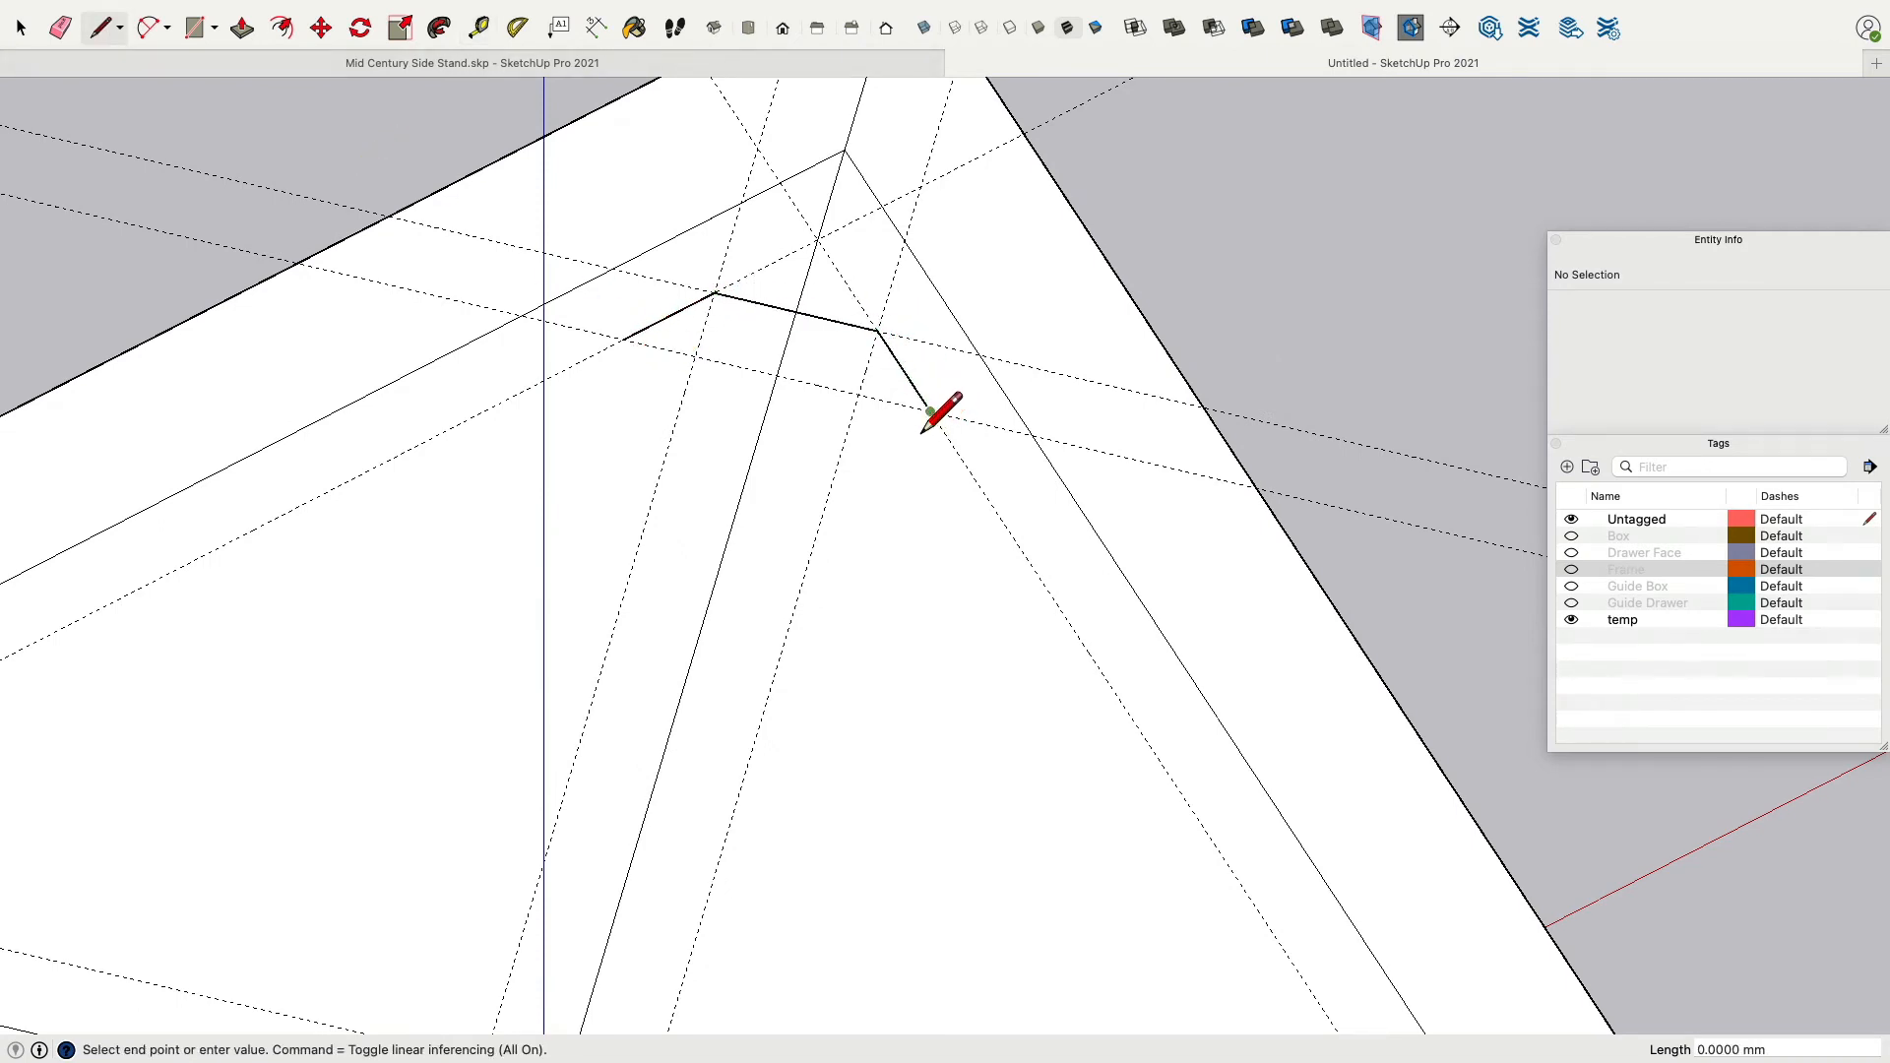
click(629, 365)
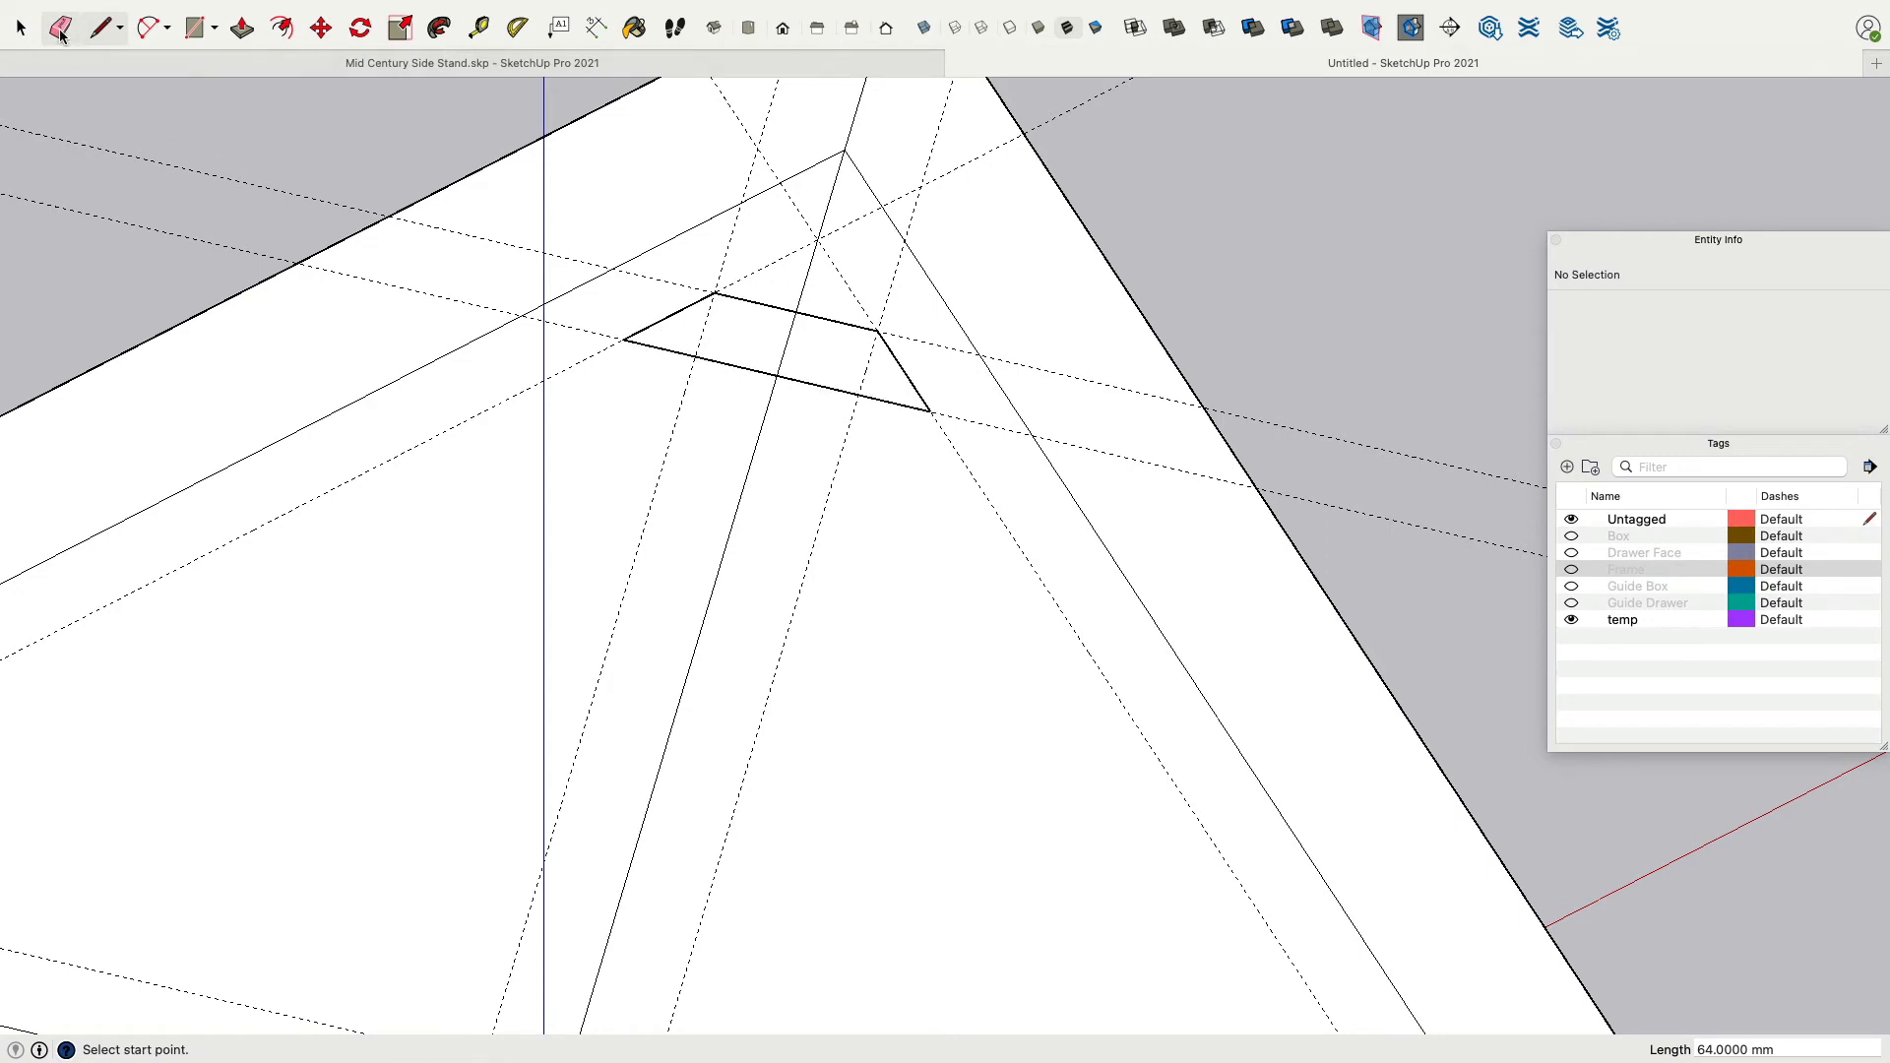
Push/pull the corner outline up 50 mm to form a corner block.
click(242, 27)
drag(782, 379, 778, 236)
text(50)
key(Return)
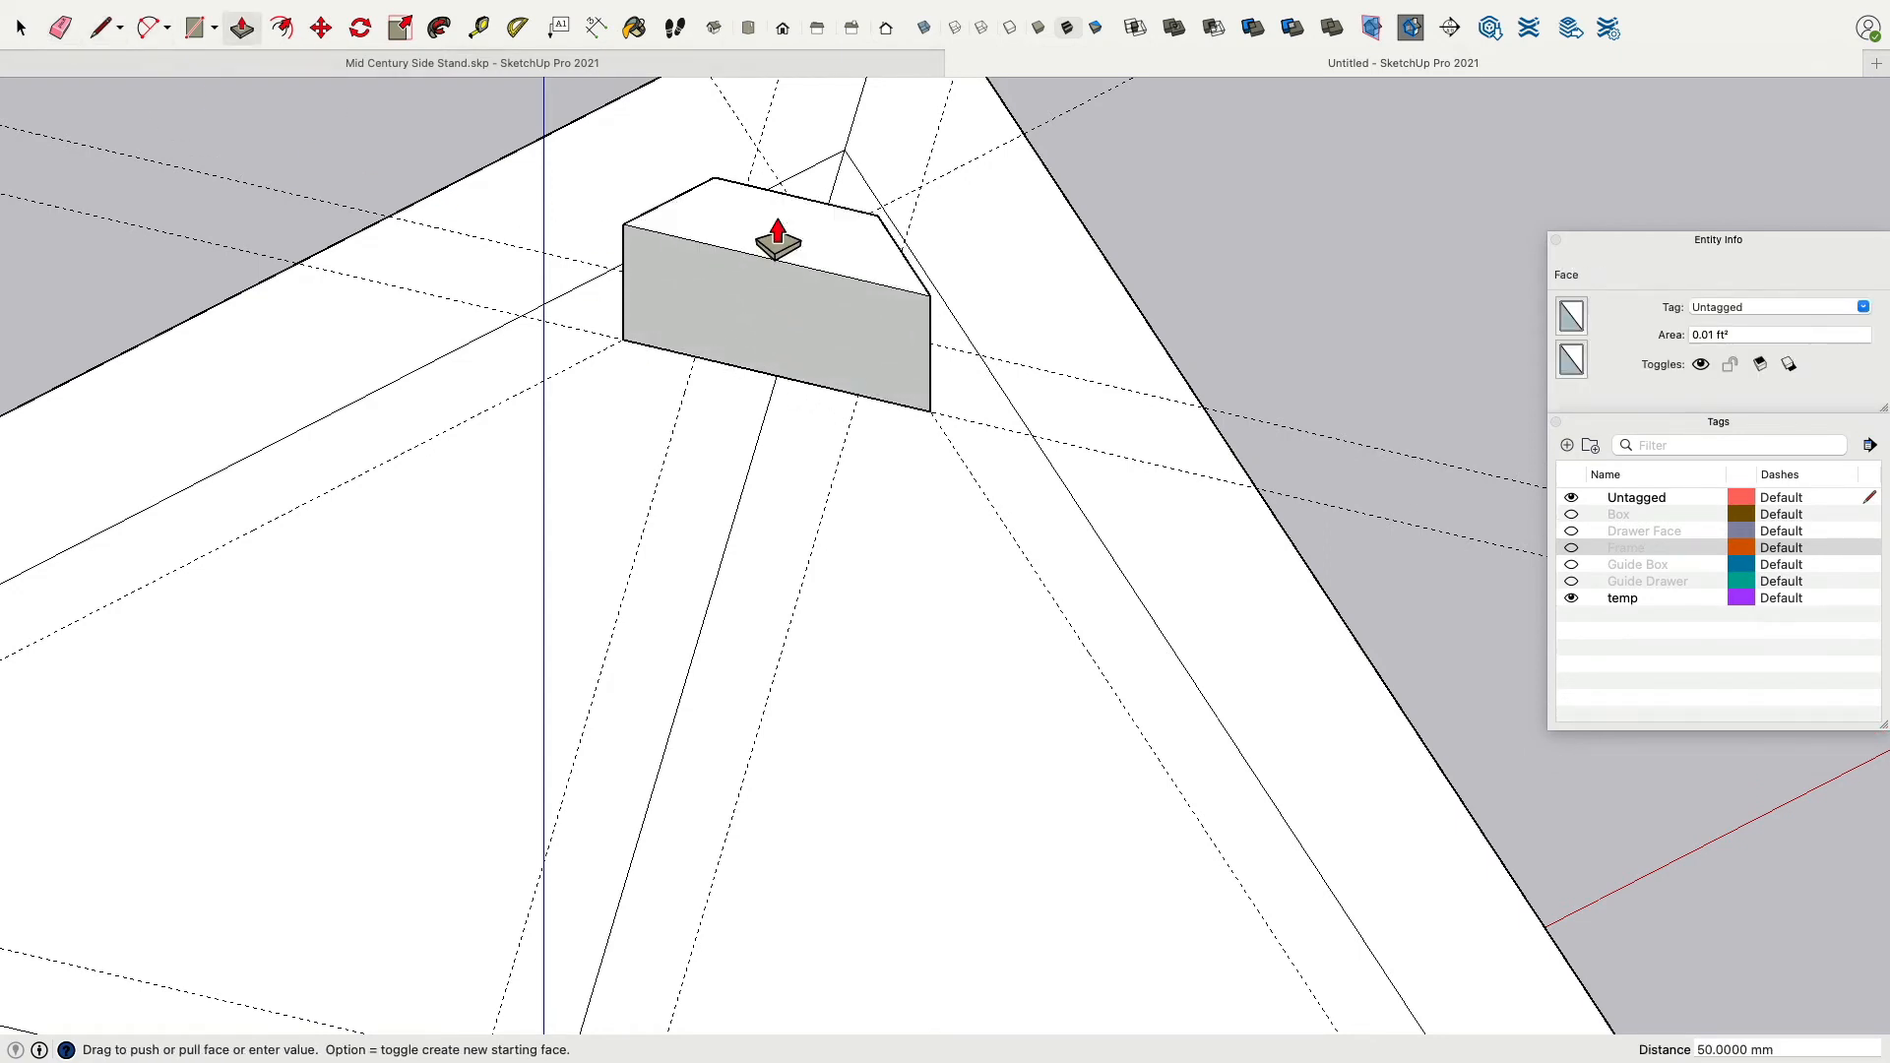
Select all of the corner block's geometry and make it a group.
click(20, 28)
triple_click(723, 340)
right_click(723, 339)
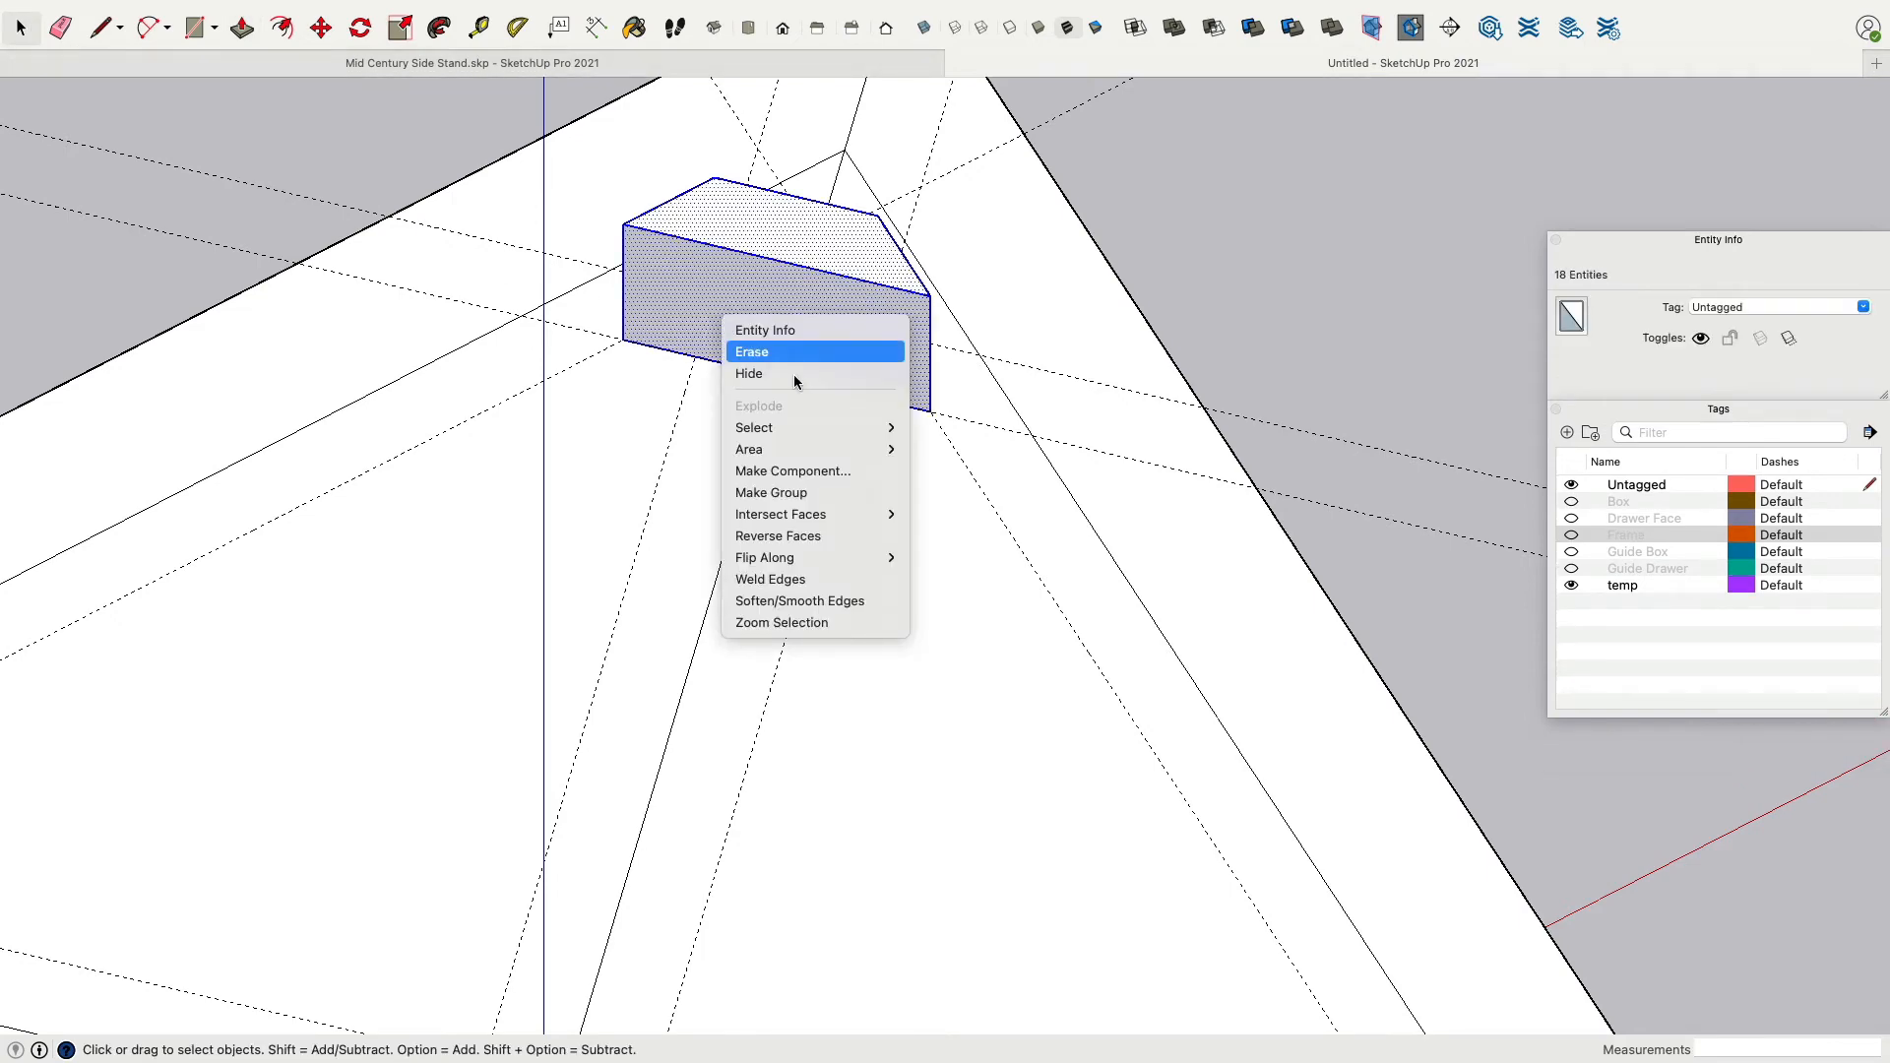
click(794, 493)
Try to rotate-copy the corner block 90° about the square's centre, then undo it.
scroll(811, 505, up, 3)
scroll(810, 500, down, 8)
shift+middle_drag(812, 571, 826, 398)
click(360, 27)
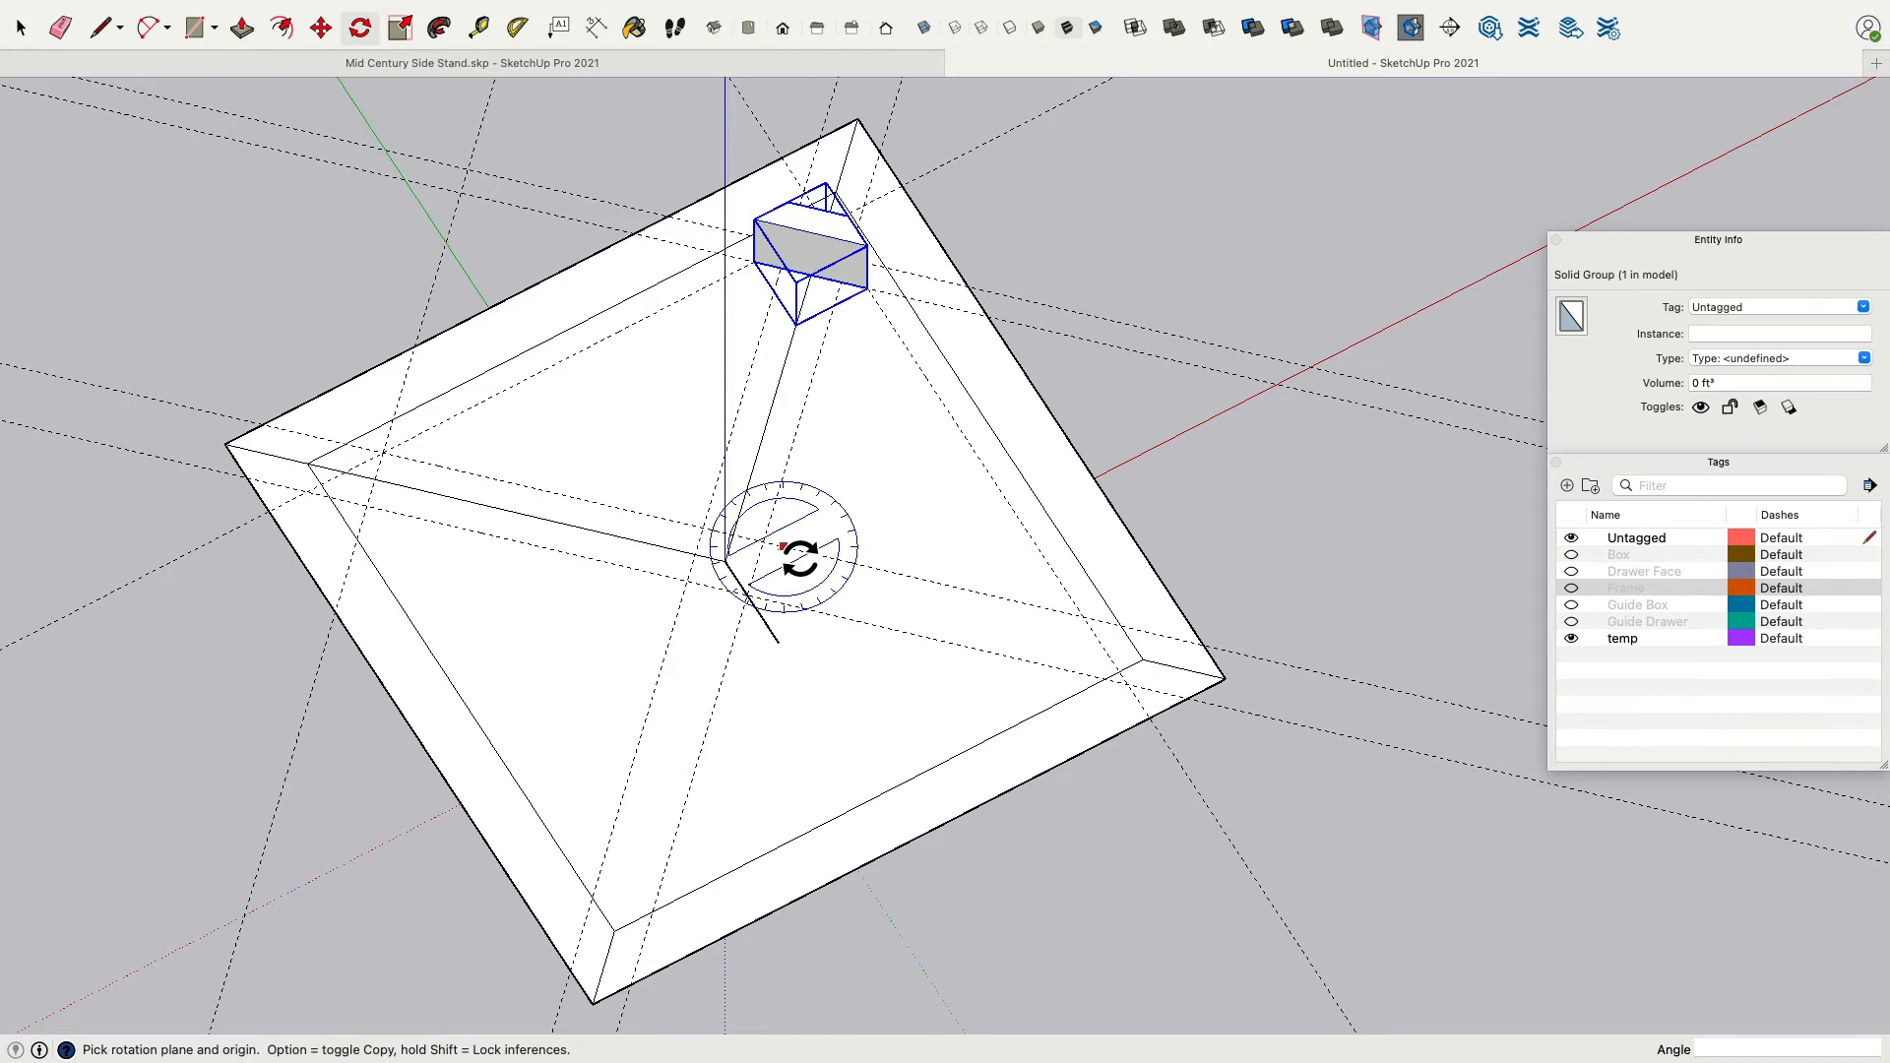
click(725, 561)
click(758, 451)
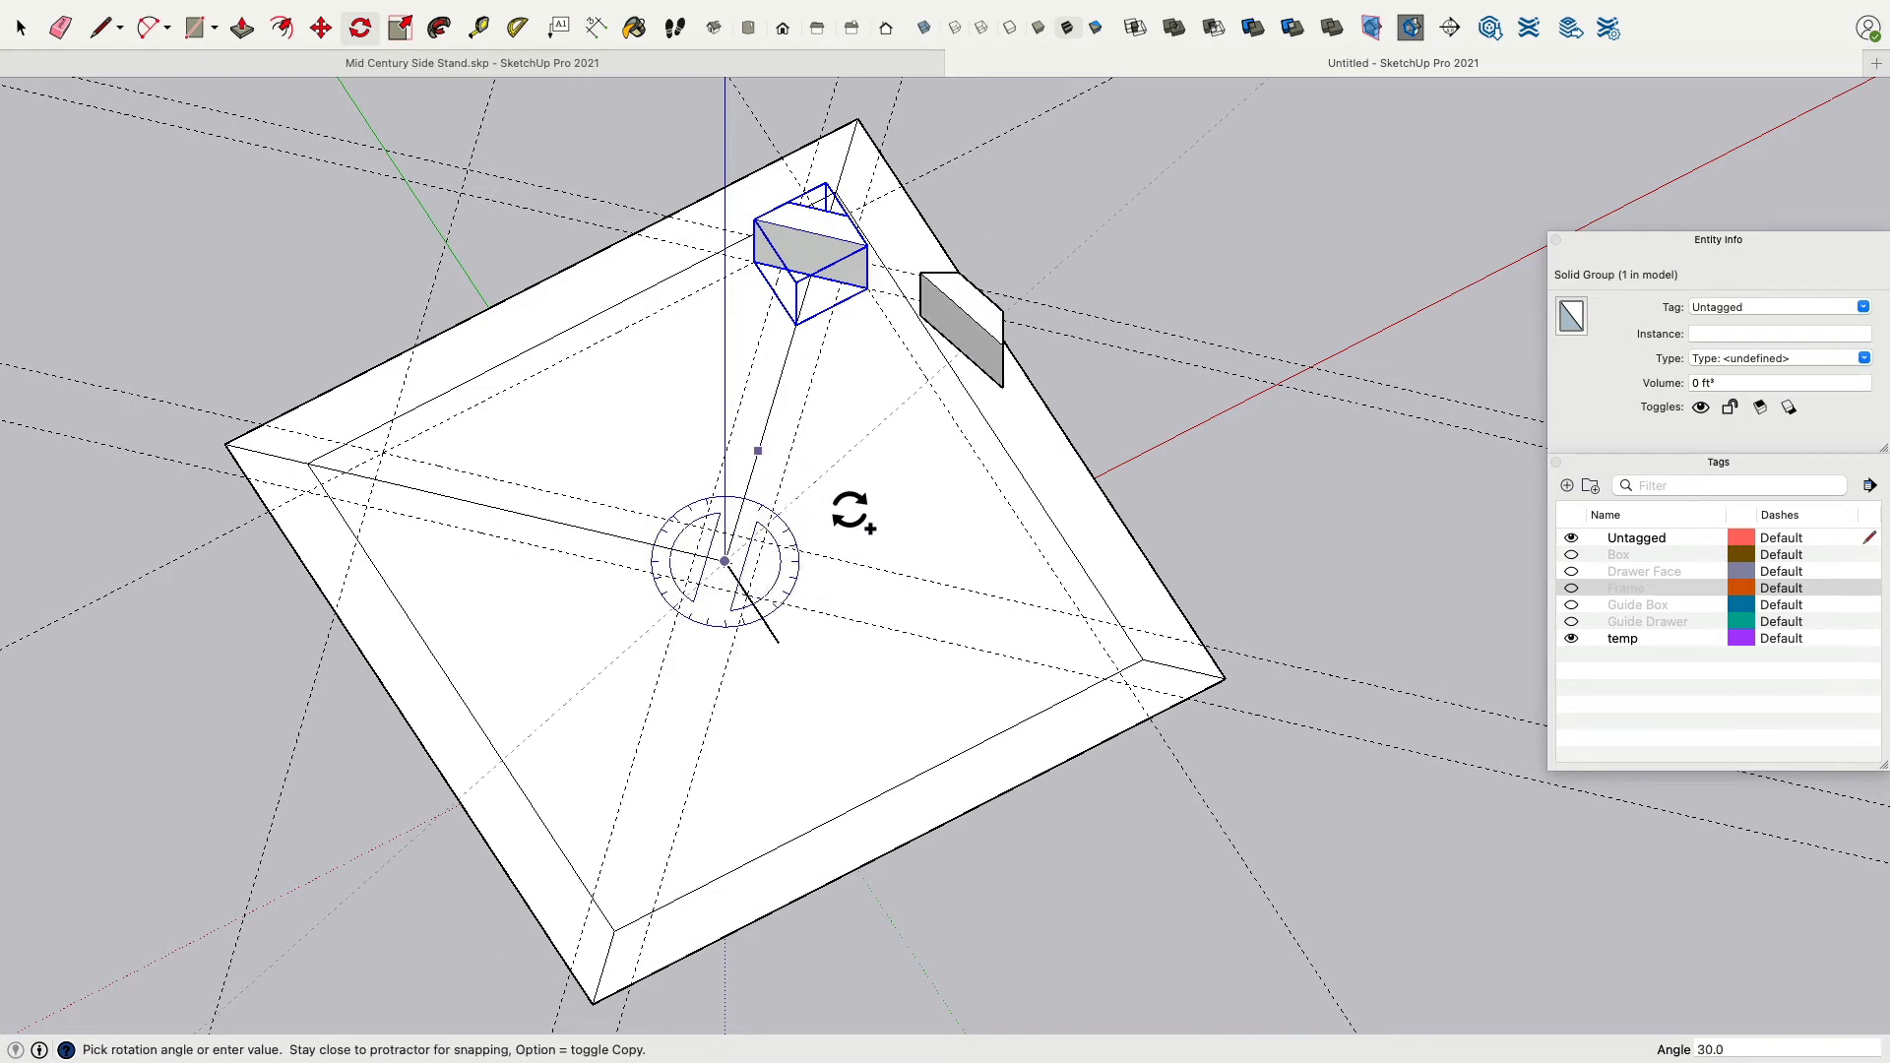
click(881, 593)
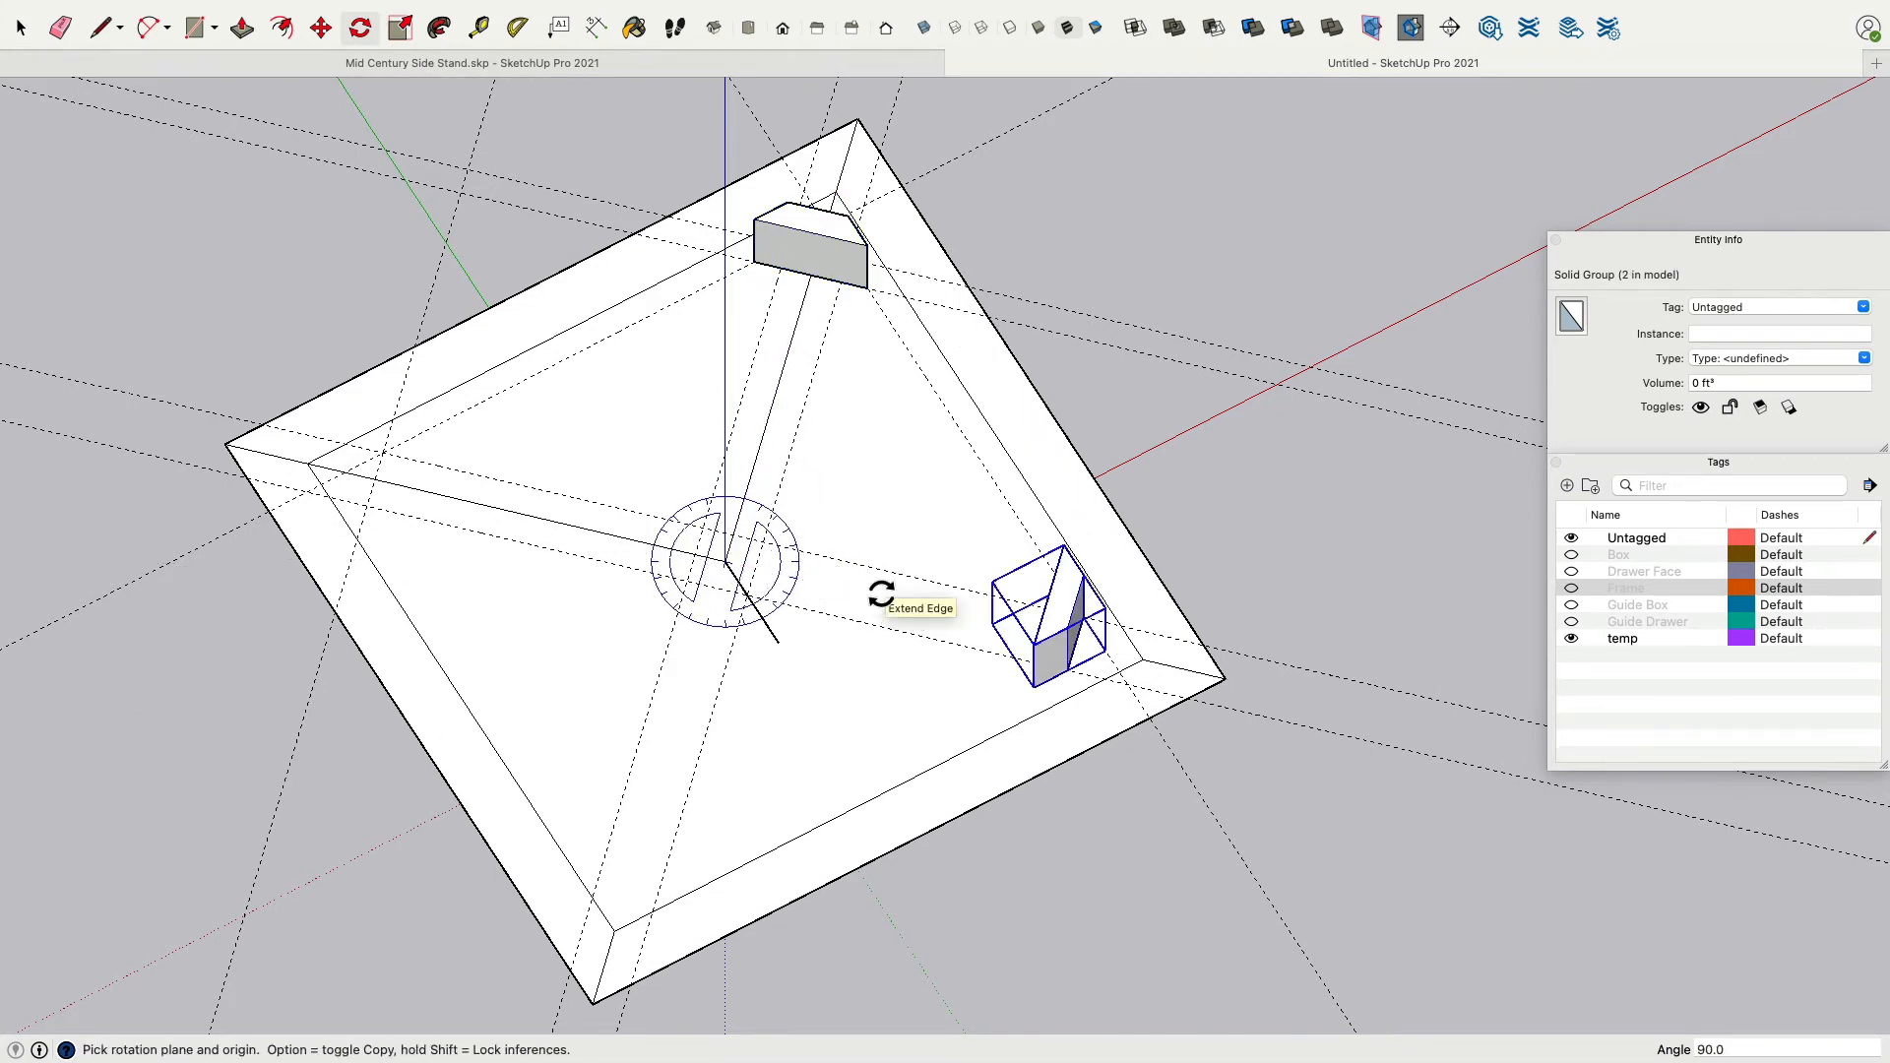
key(super+z)
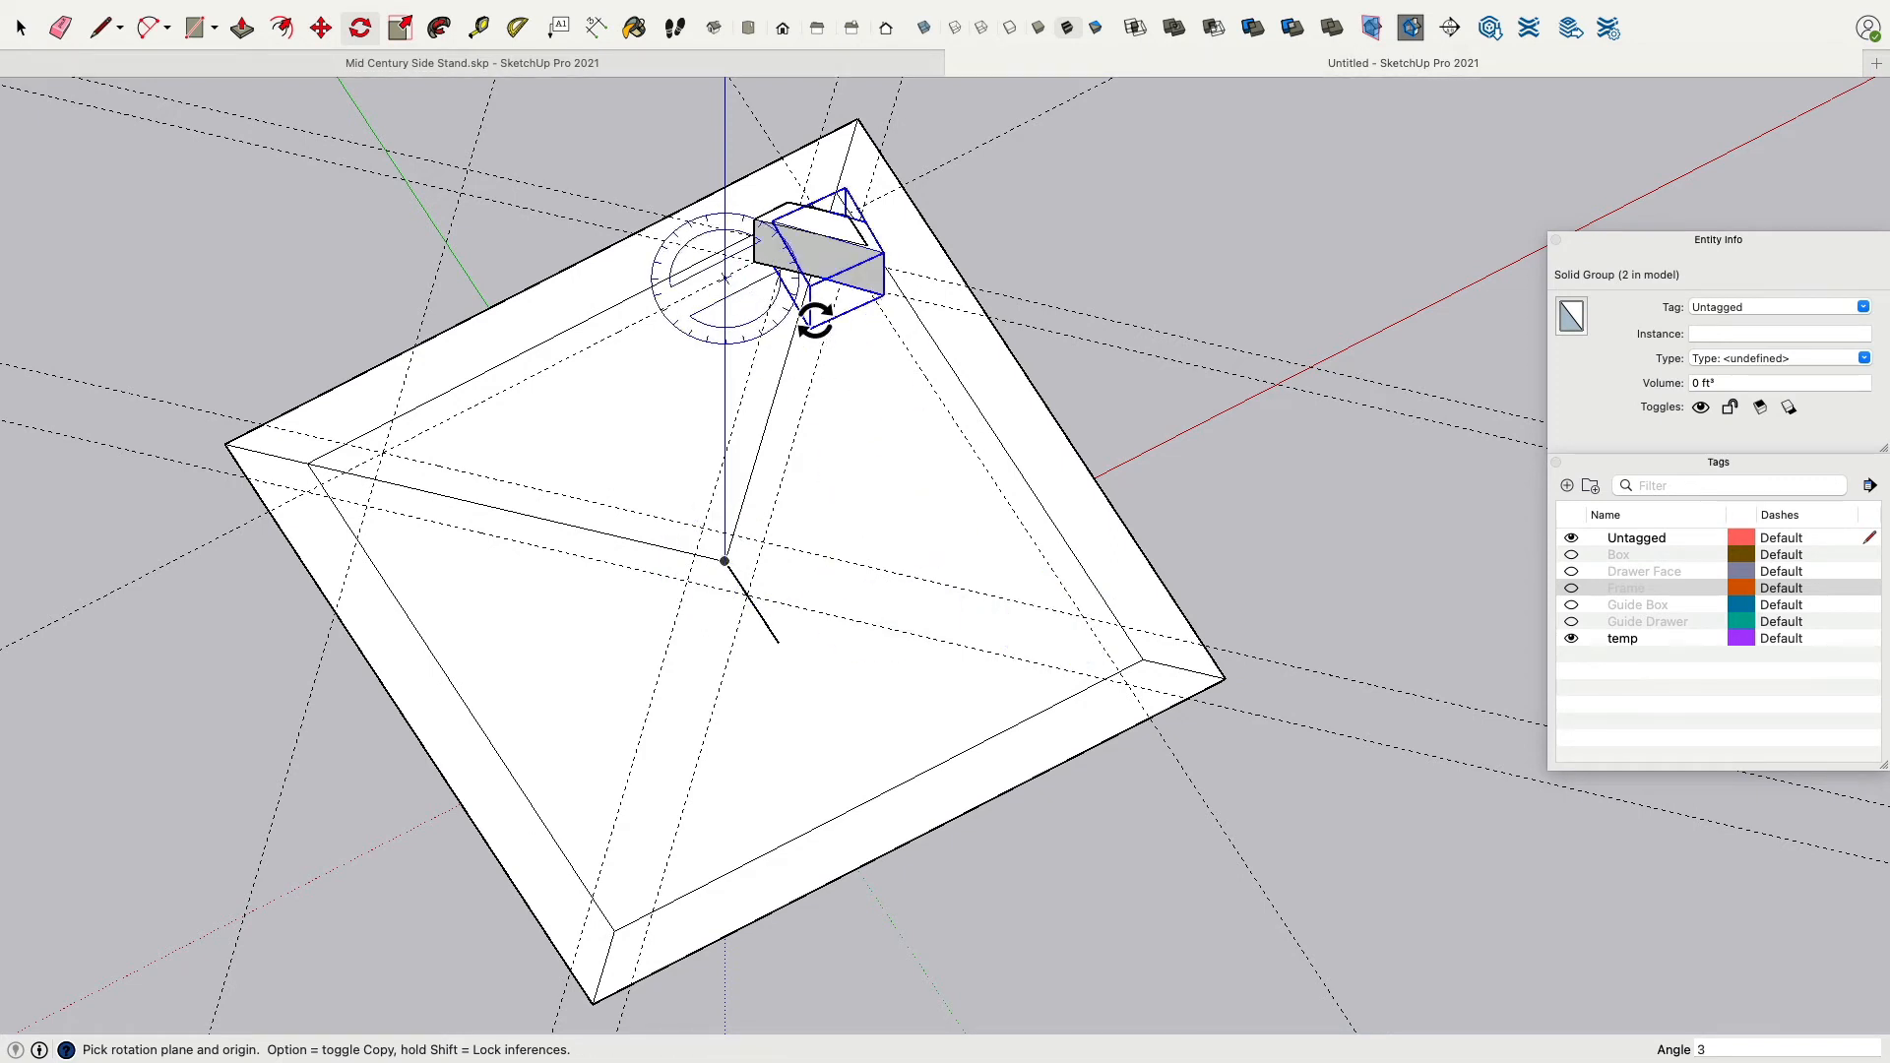
key(super+z)
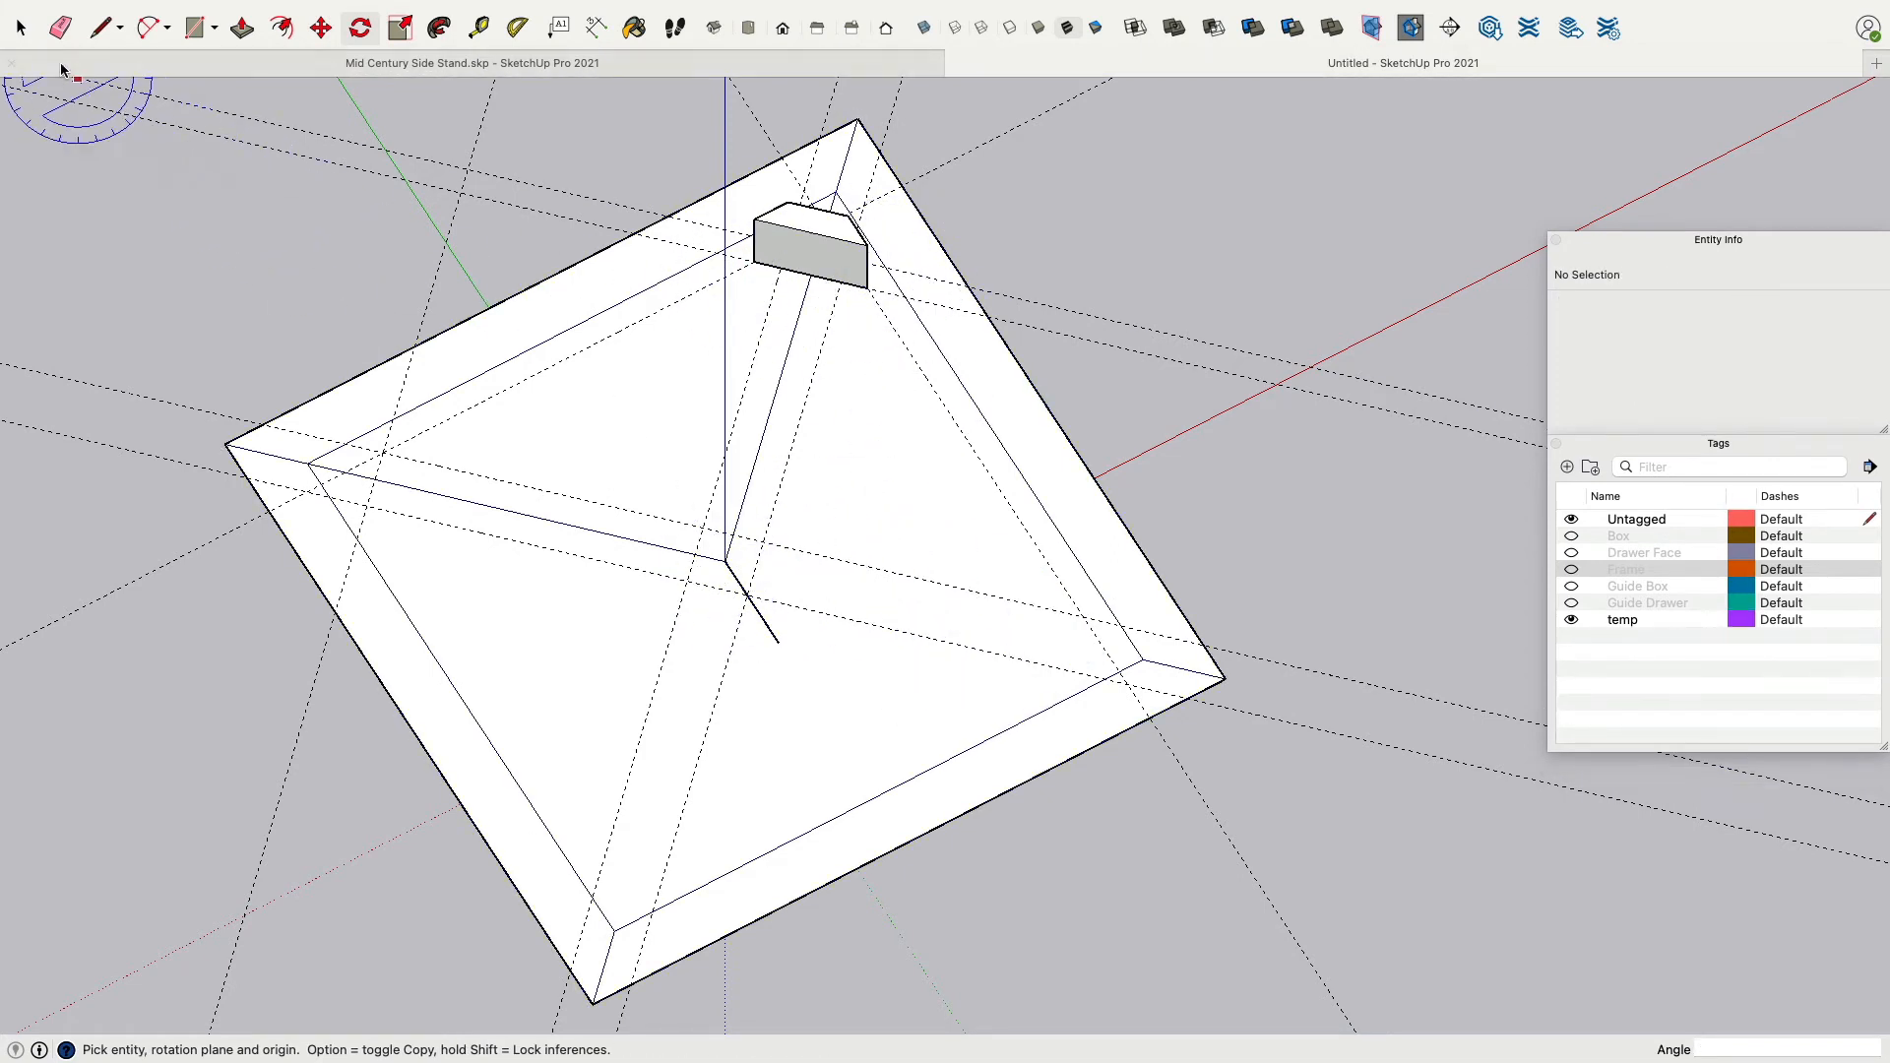
Rotate-copy the corner block 90° about the square's centre three times to place a block in every corner.
click(20, 27)
click(820, 254)
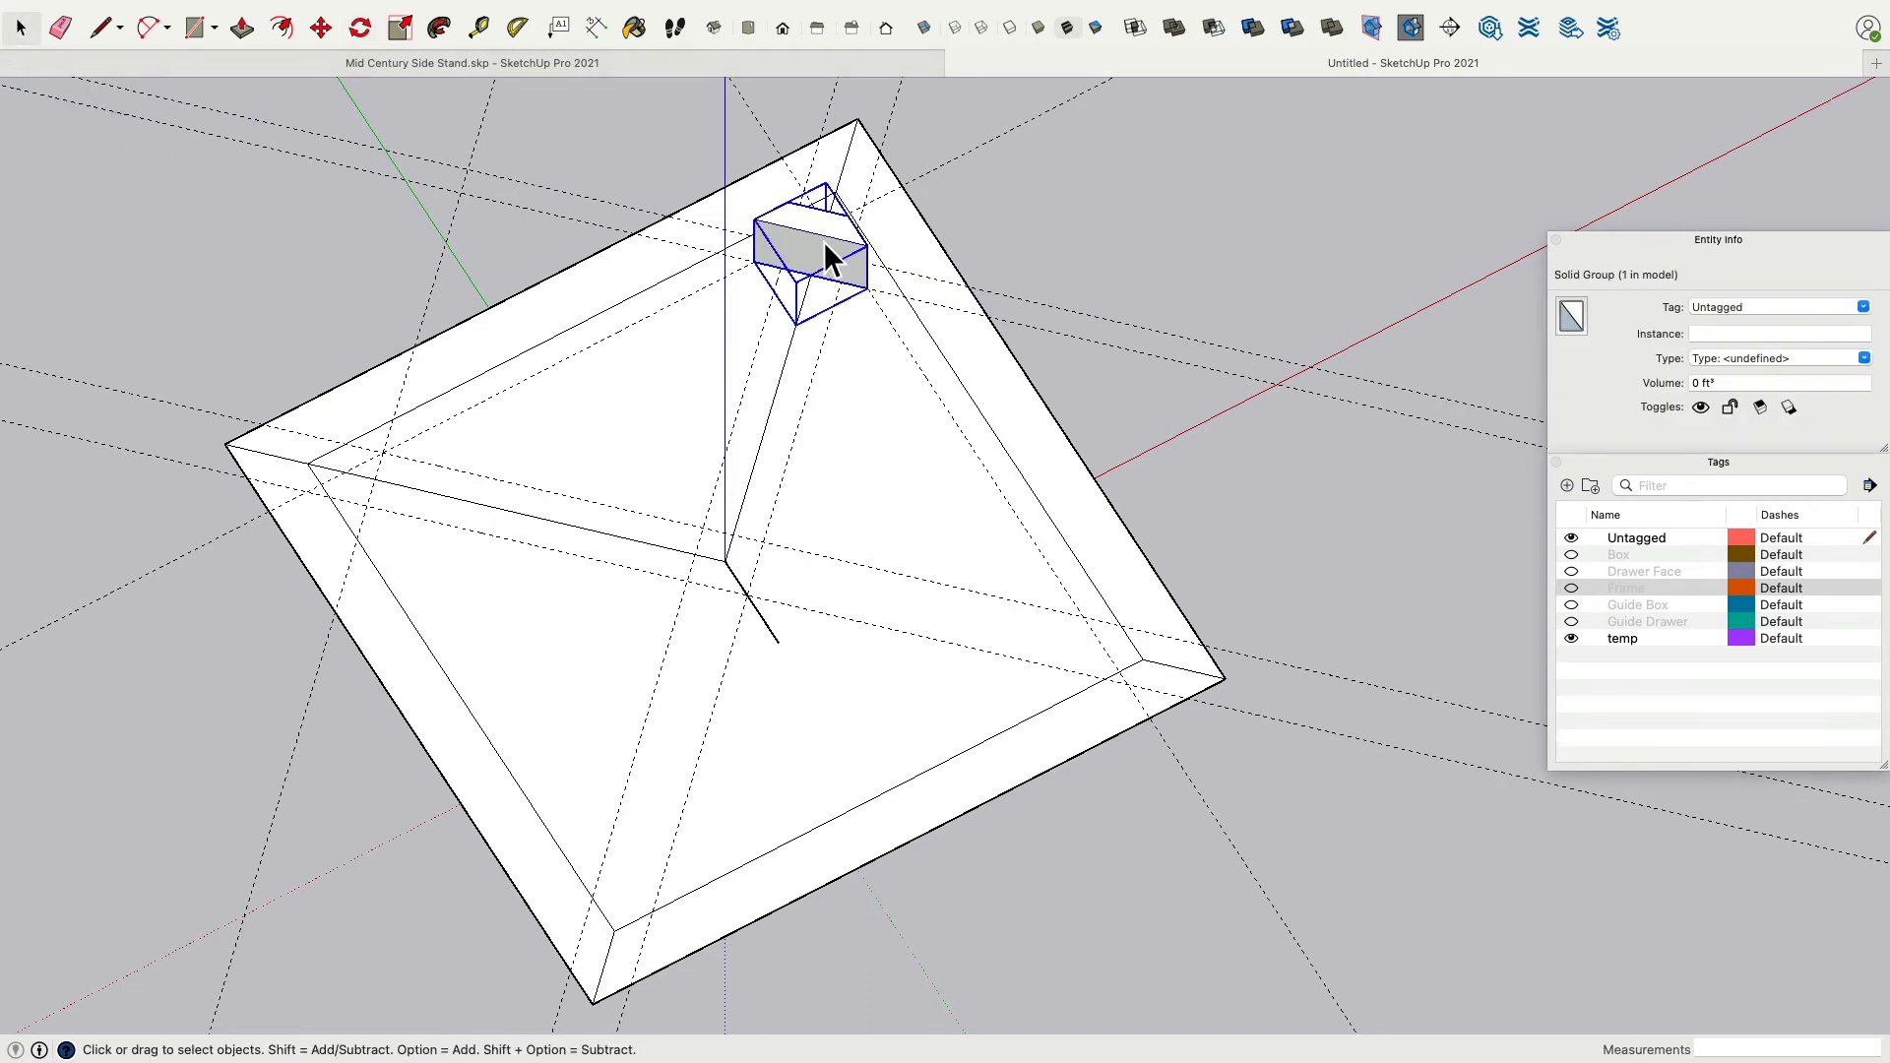
key(super+z)
click(801, 250)
click(360, 27)
click(724, 562)
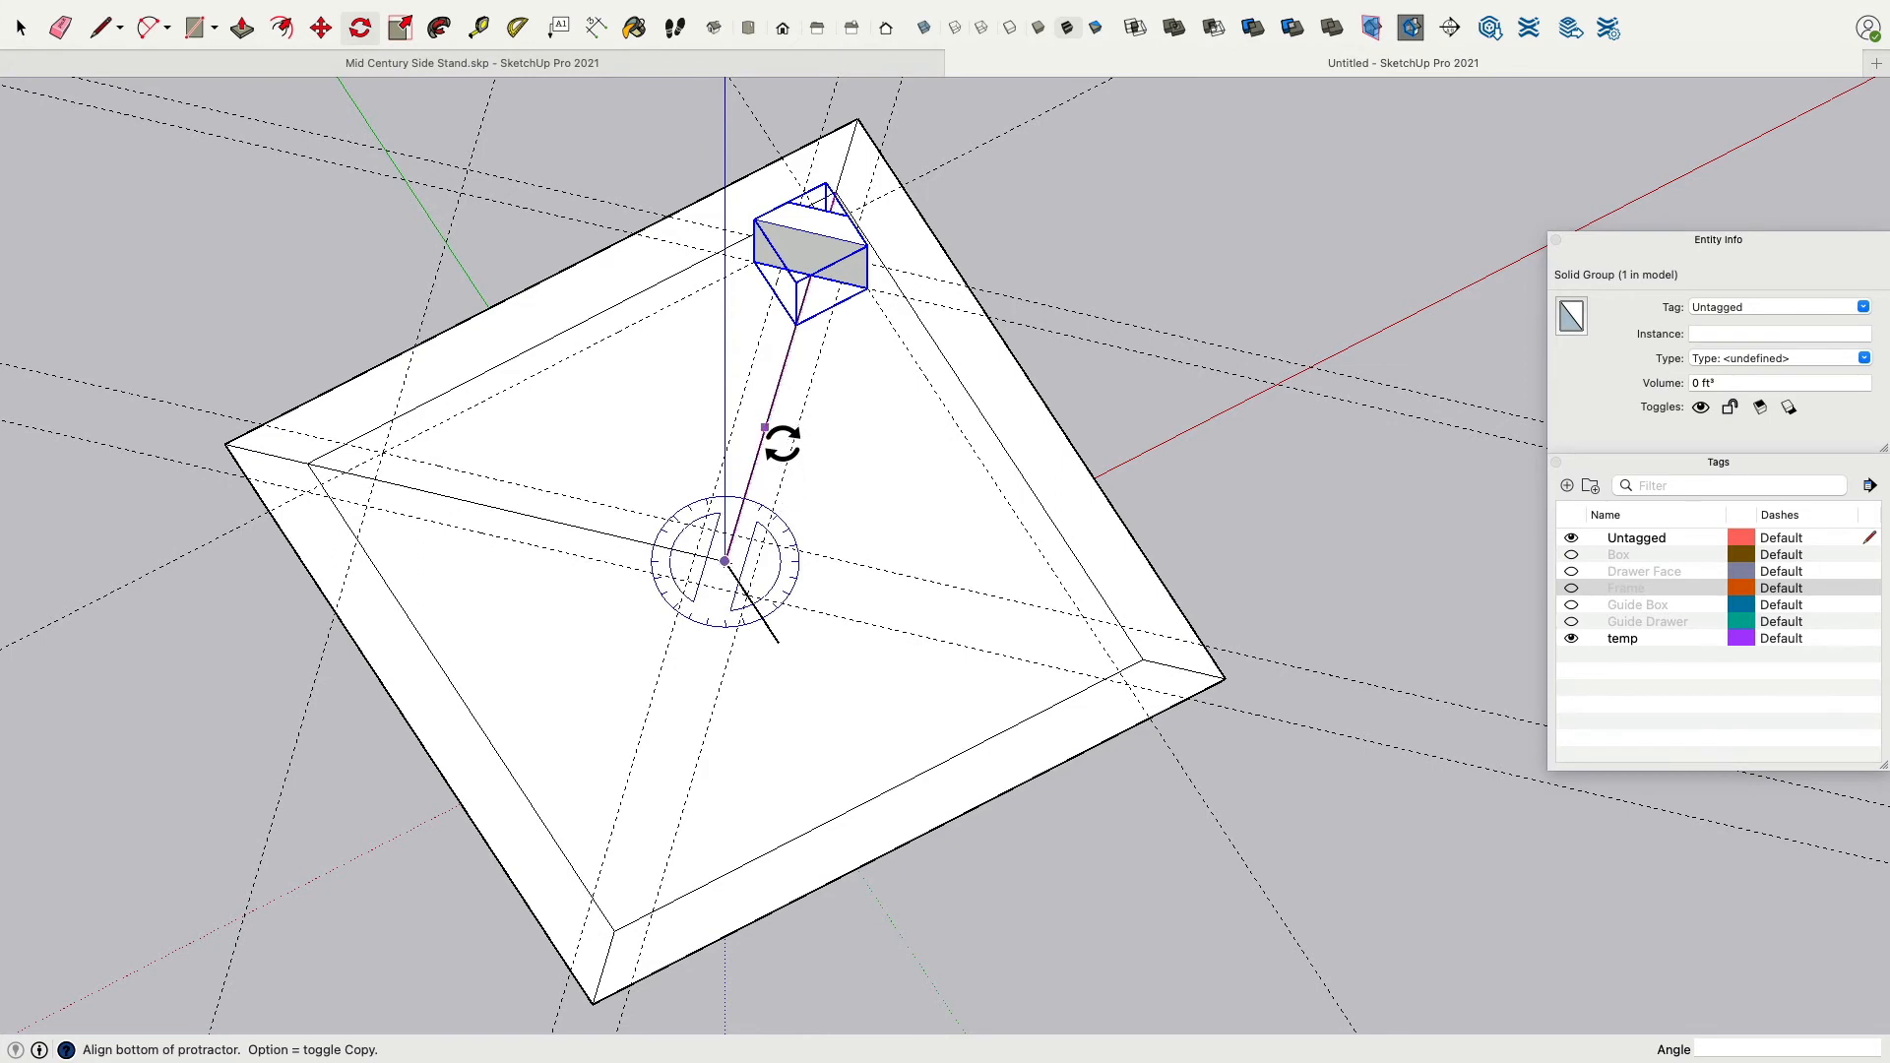
click(765, 427)
click(963, 633)
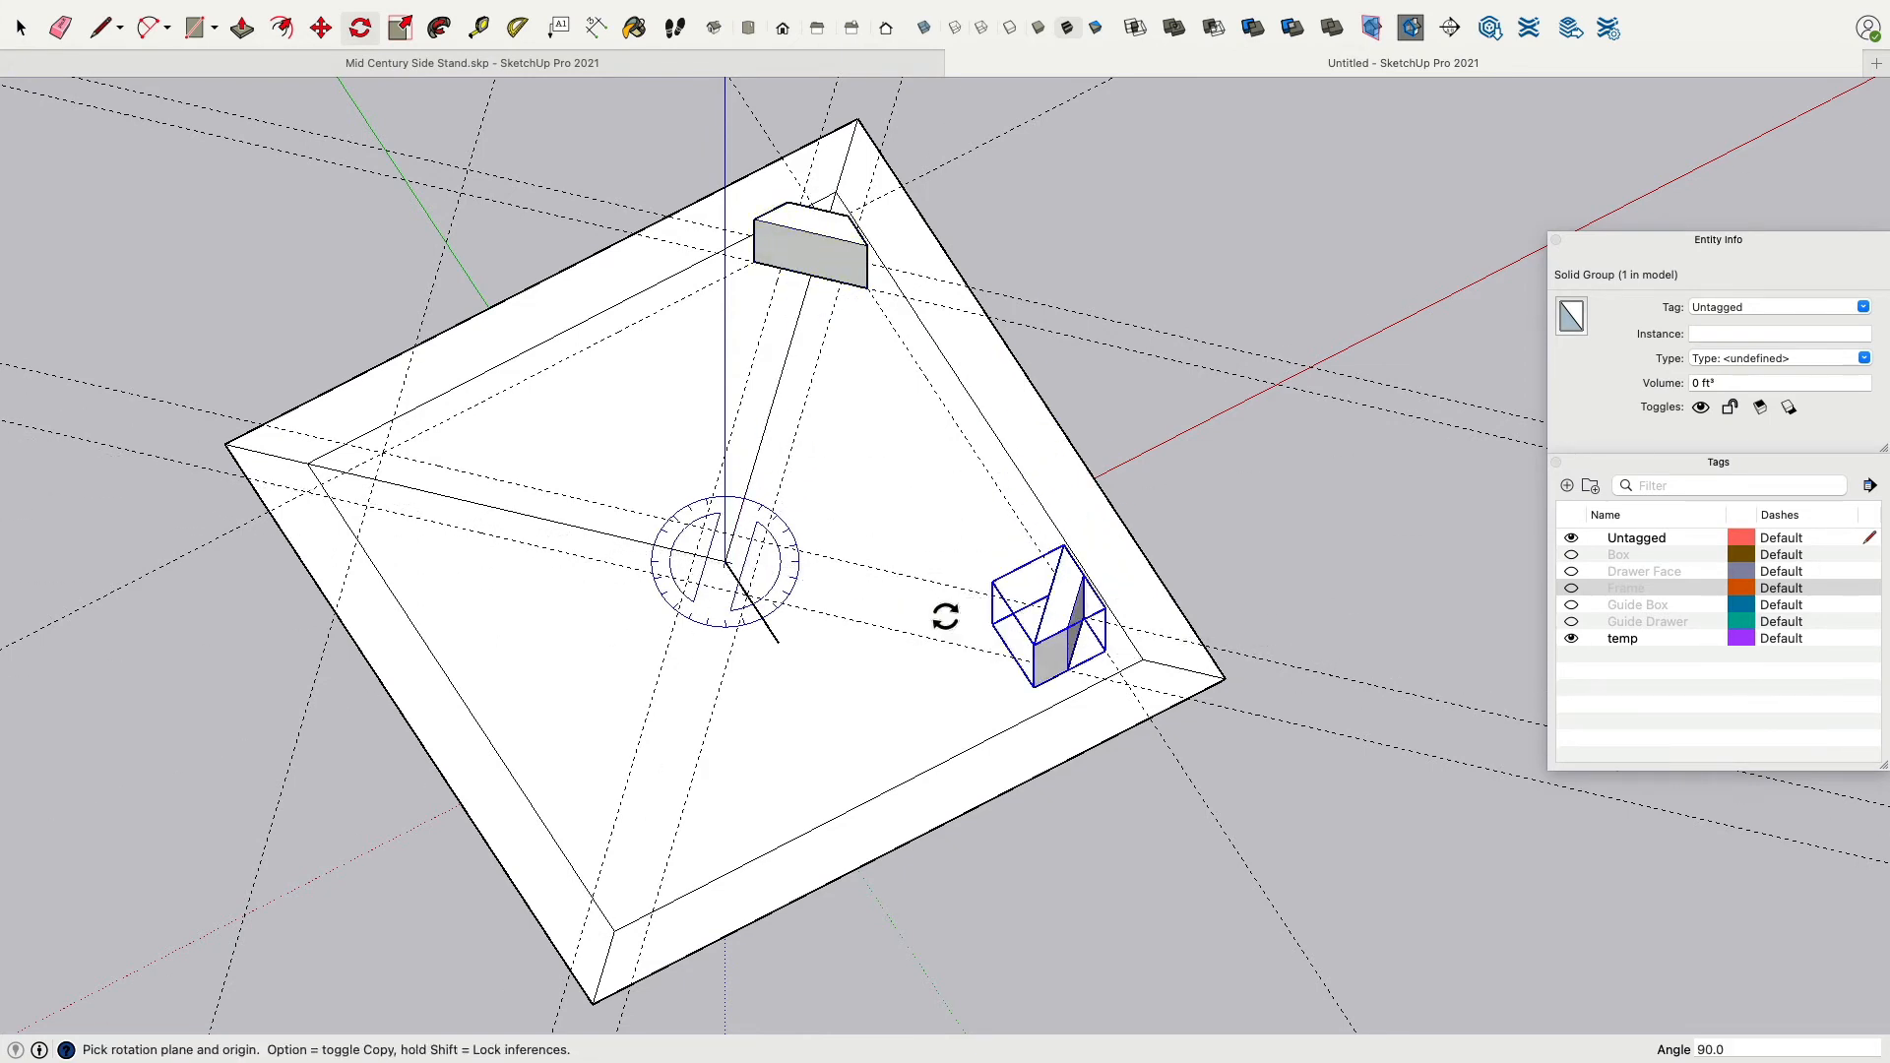
click(725, 561)
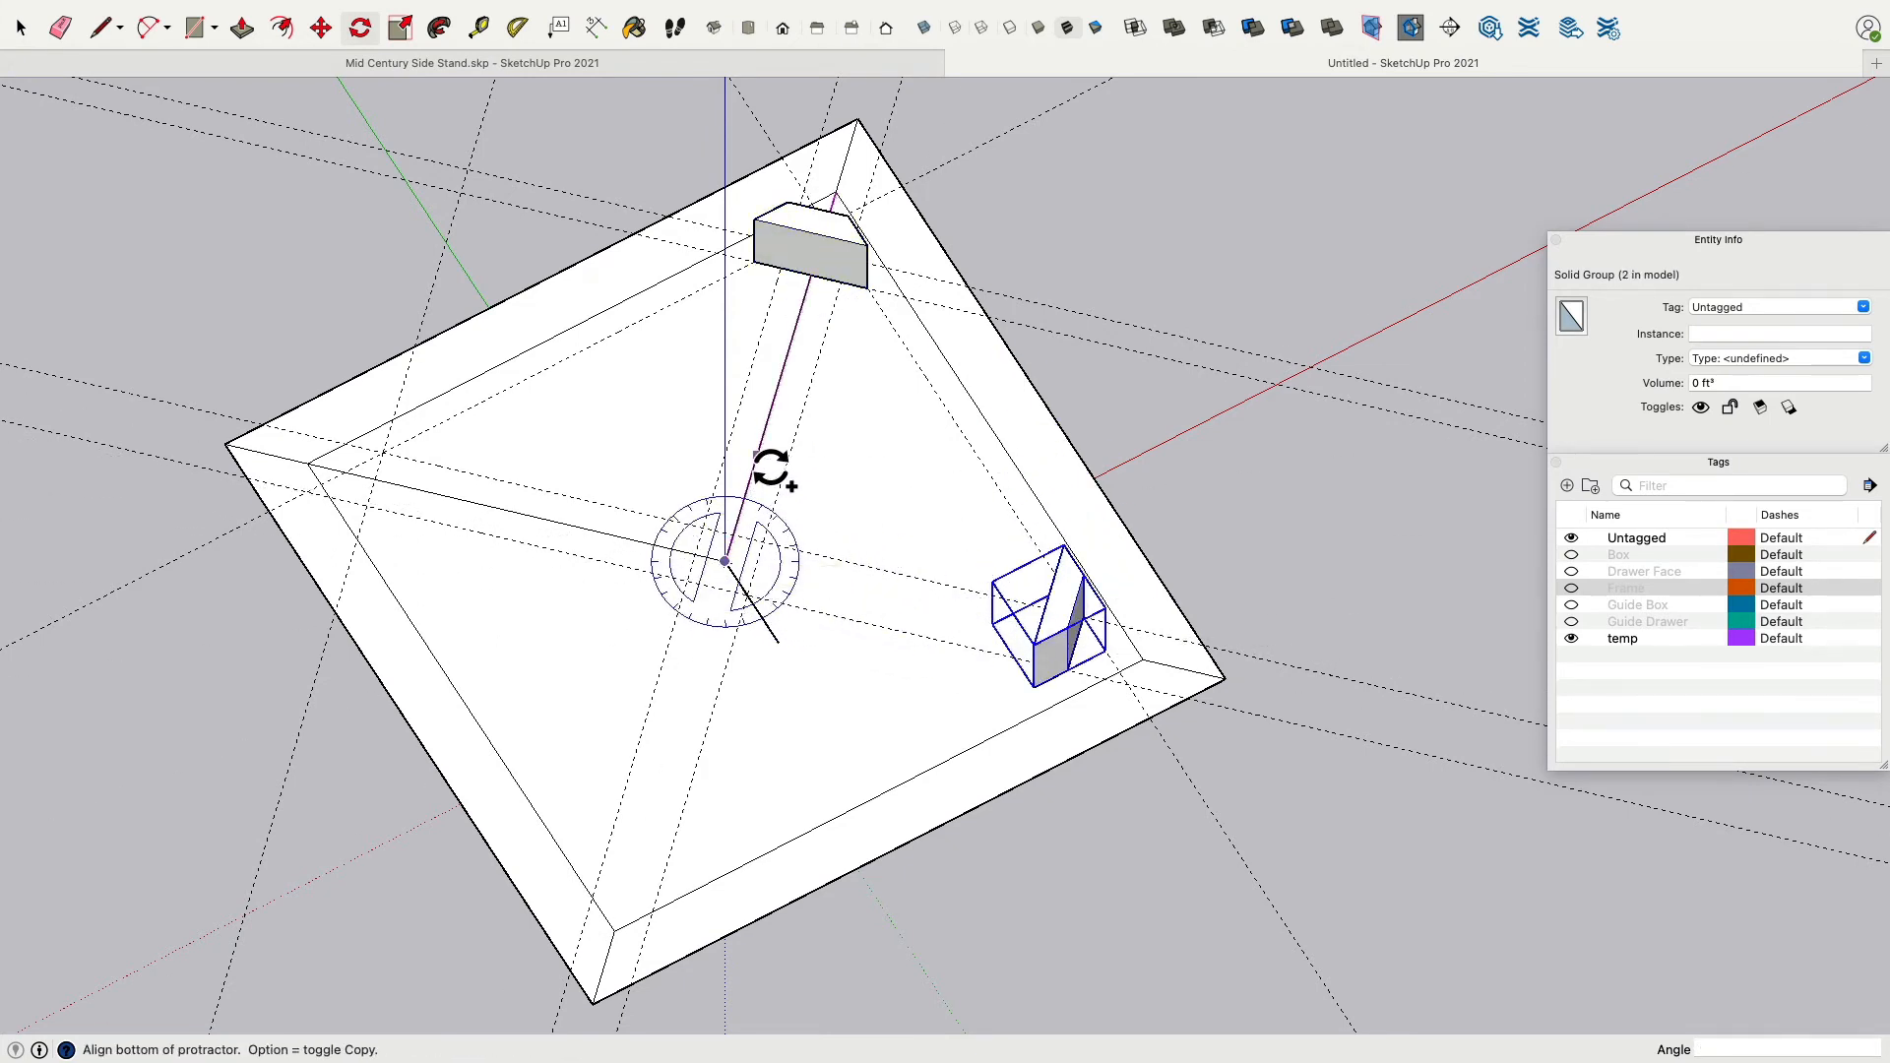
click(758, 448)
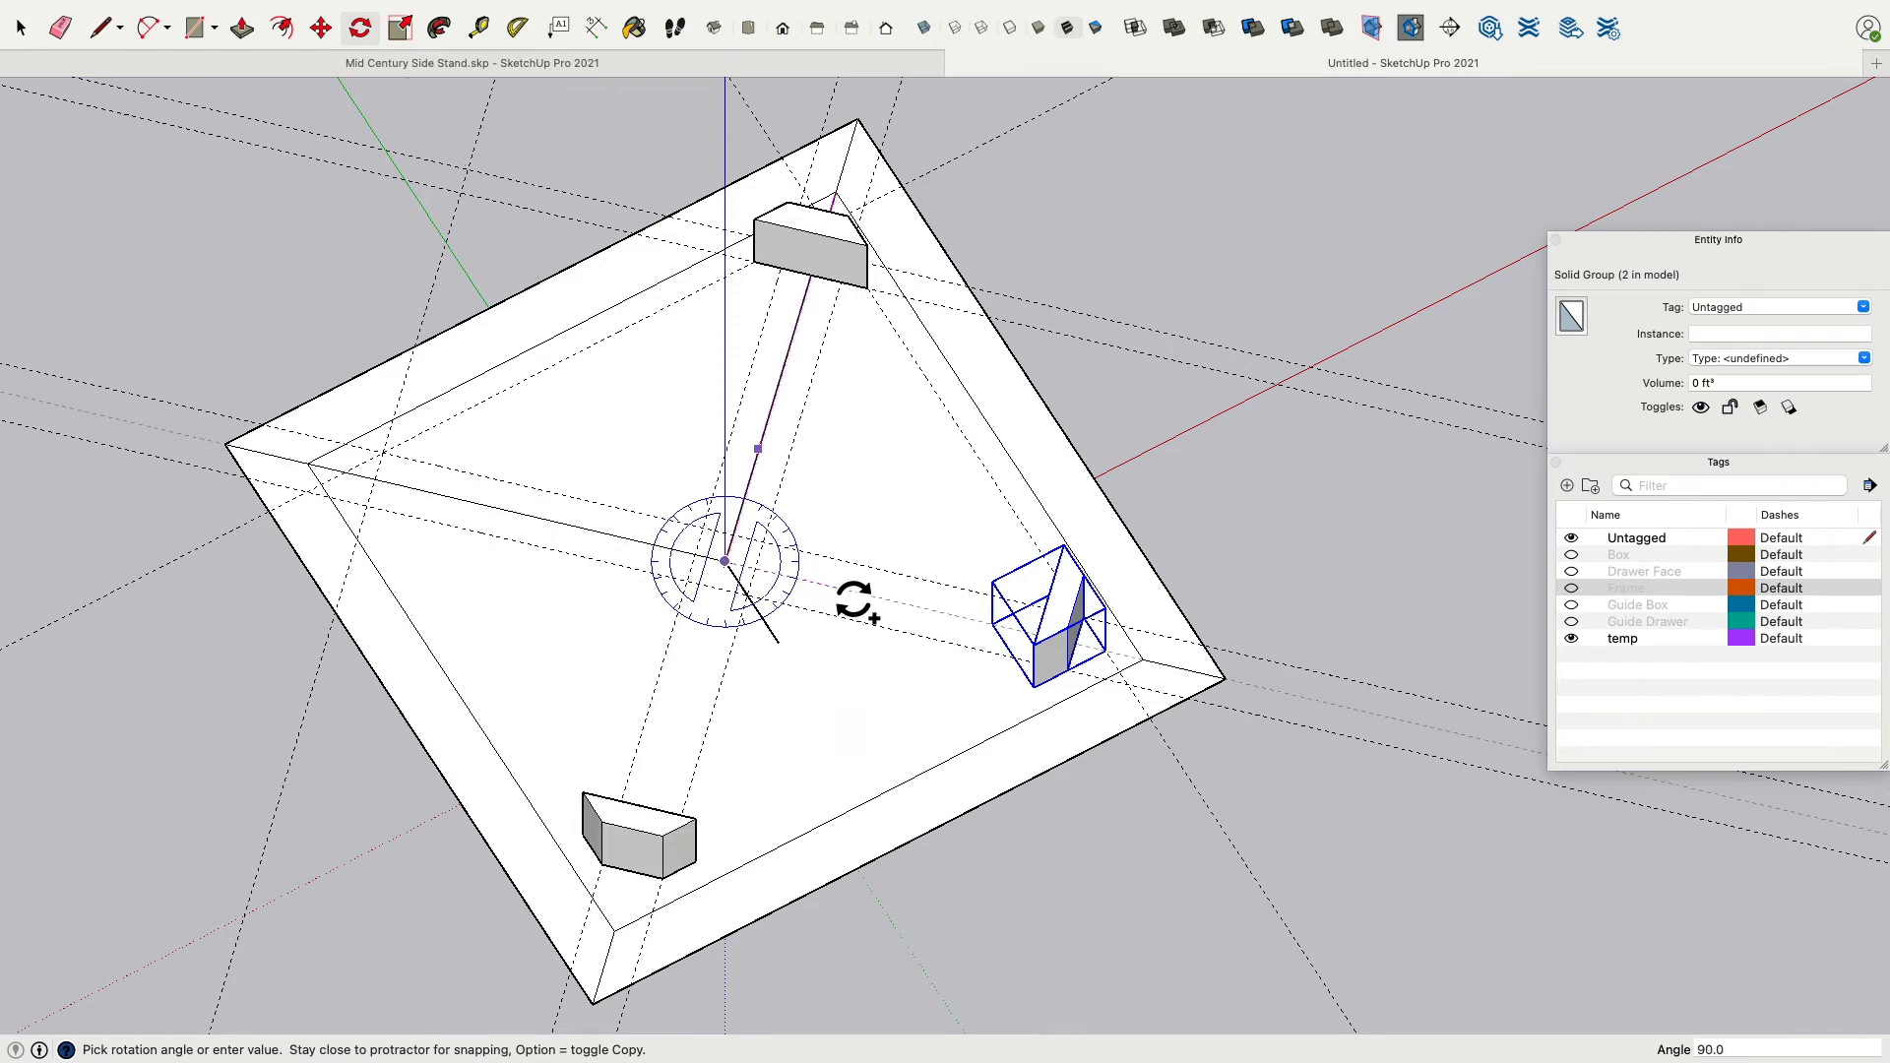
click(854, 600)
click(724, 561)
click(779, 447)
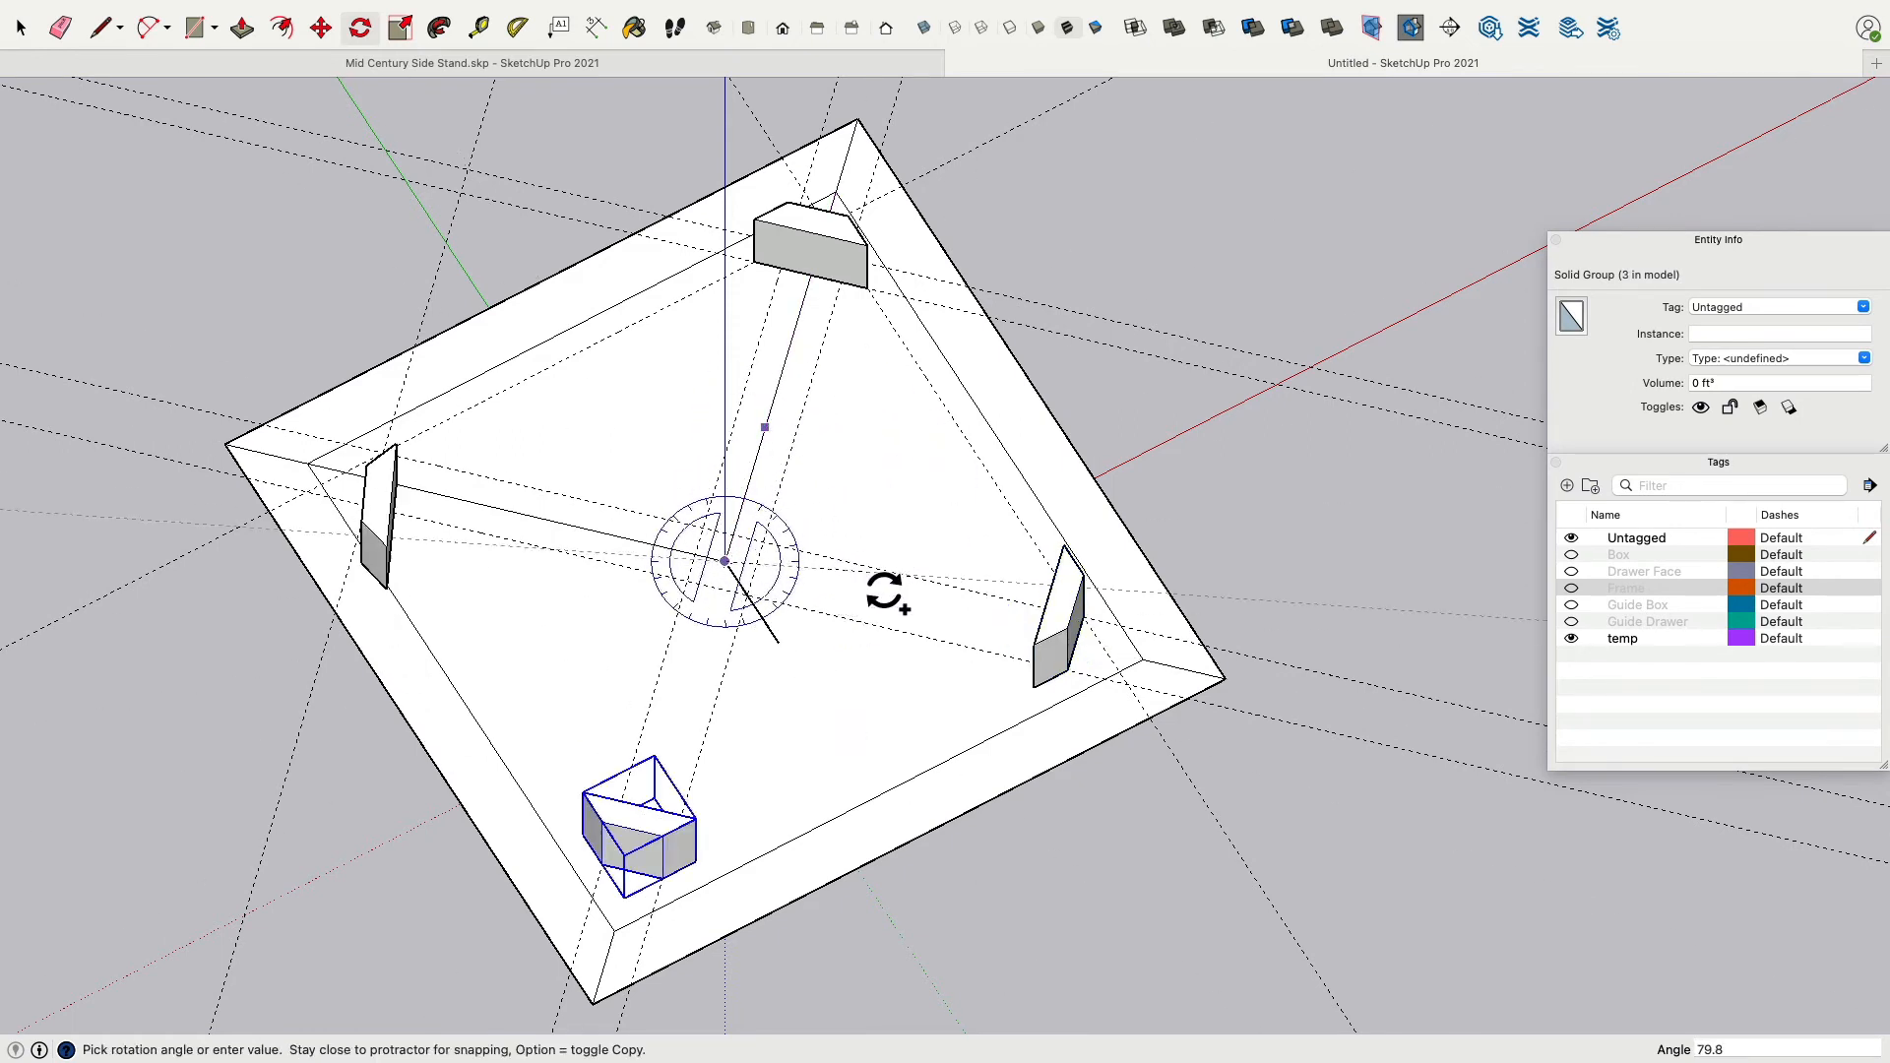
click(888, 604)
click(30, 21)
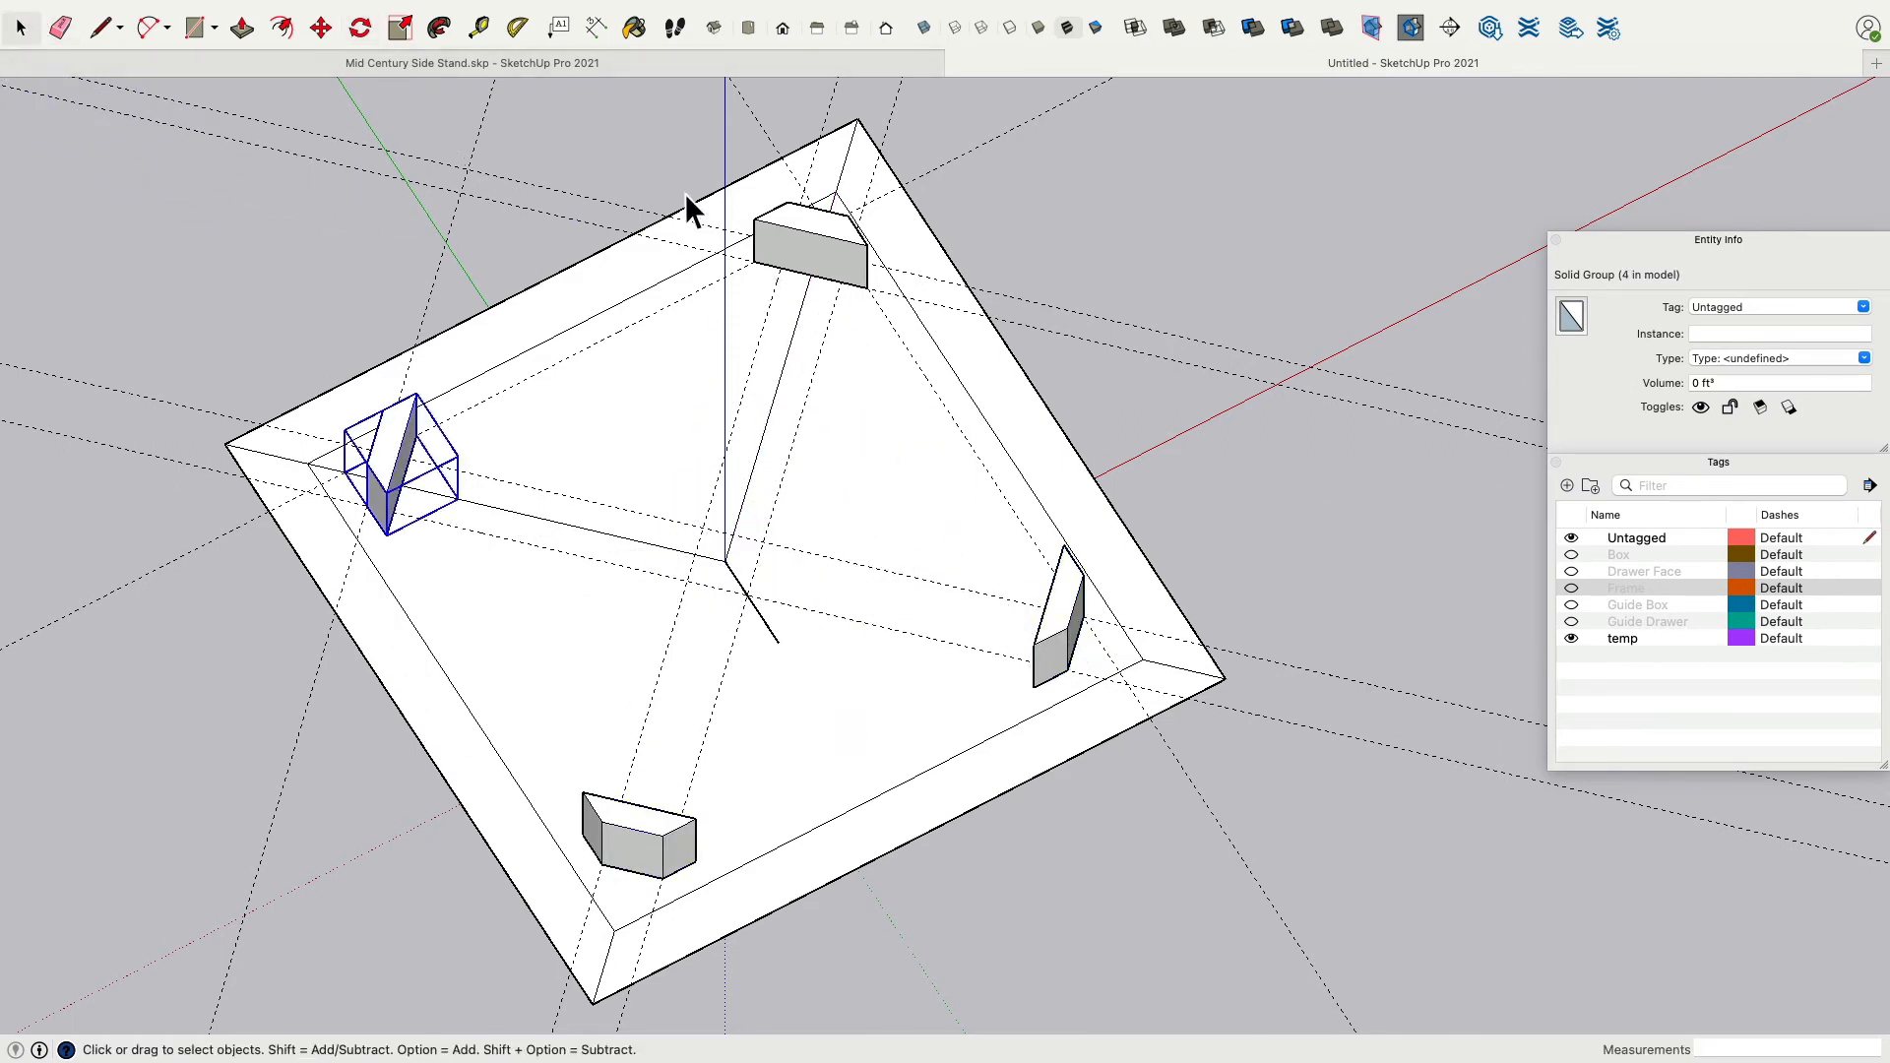
Select all four corner blocks and assign them to the Frame tag.
shift+click(795, 264)
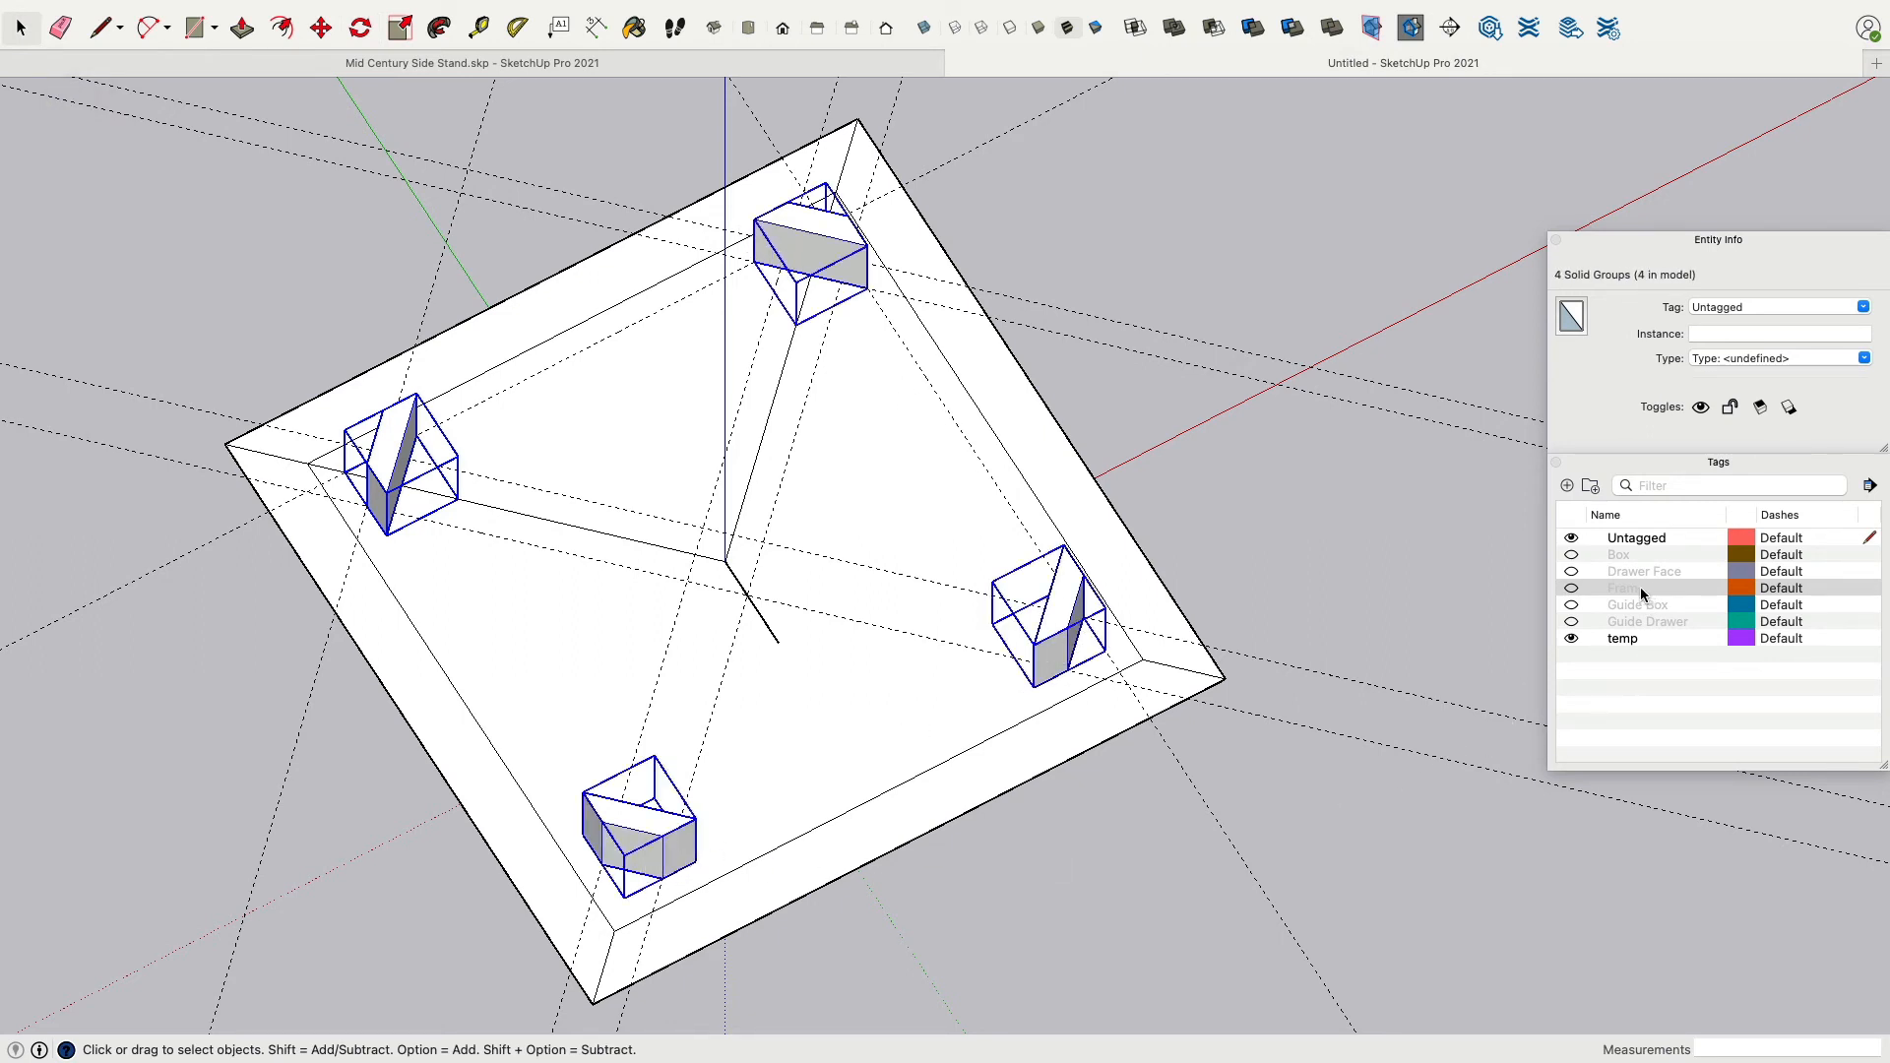
click(1864, 307)
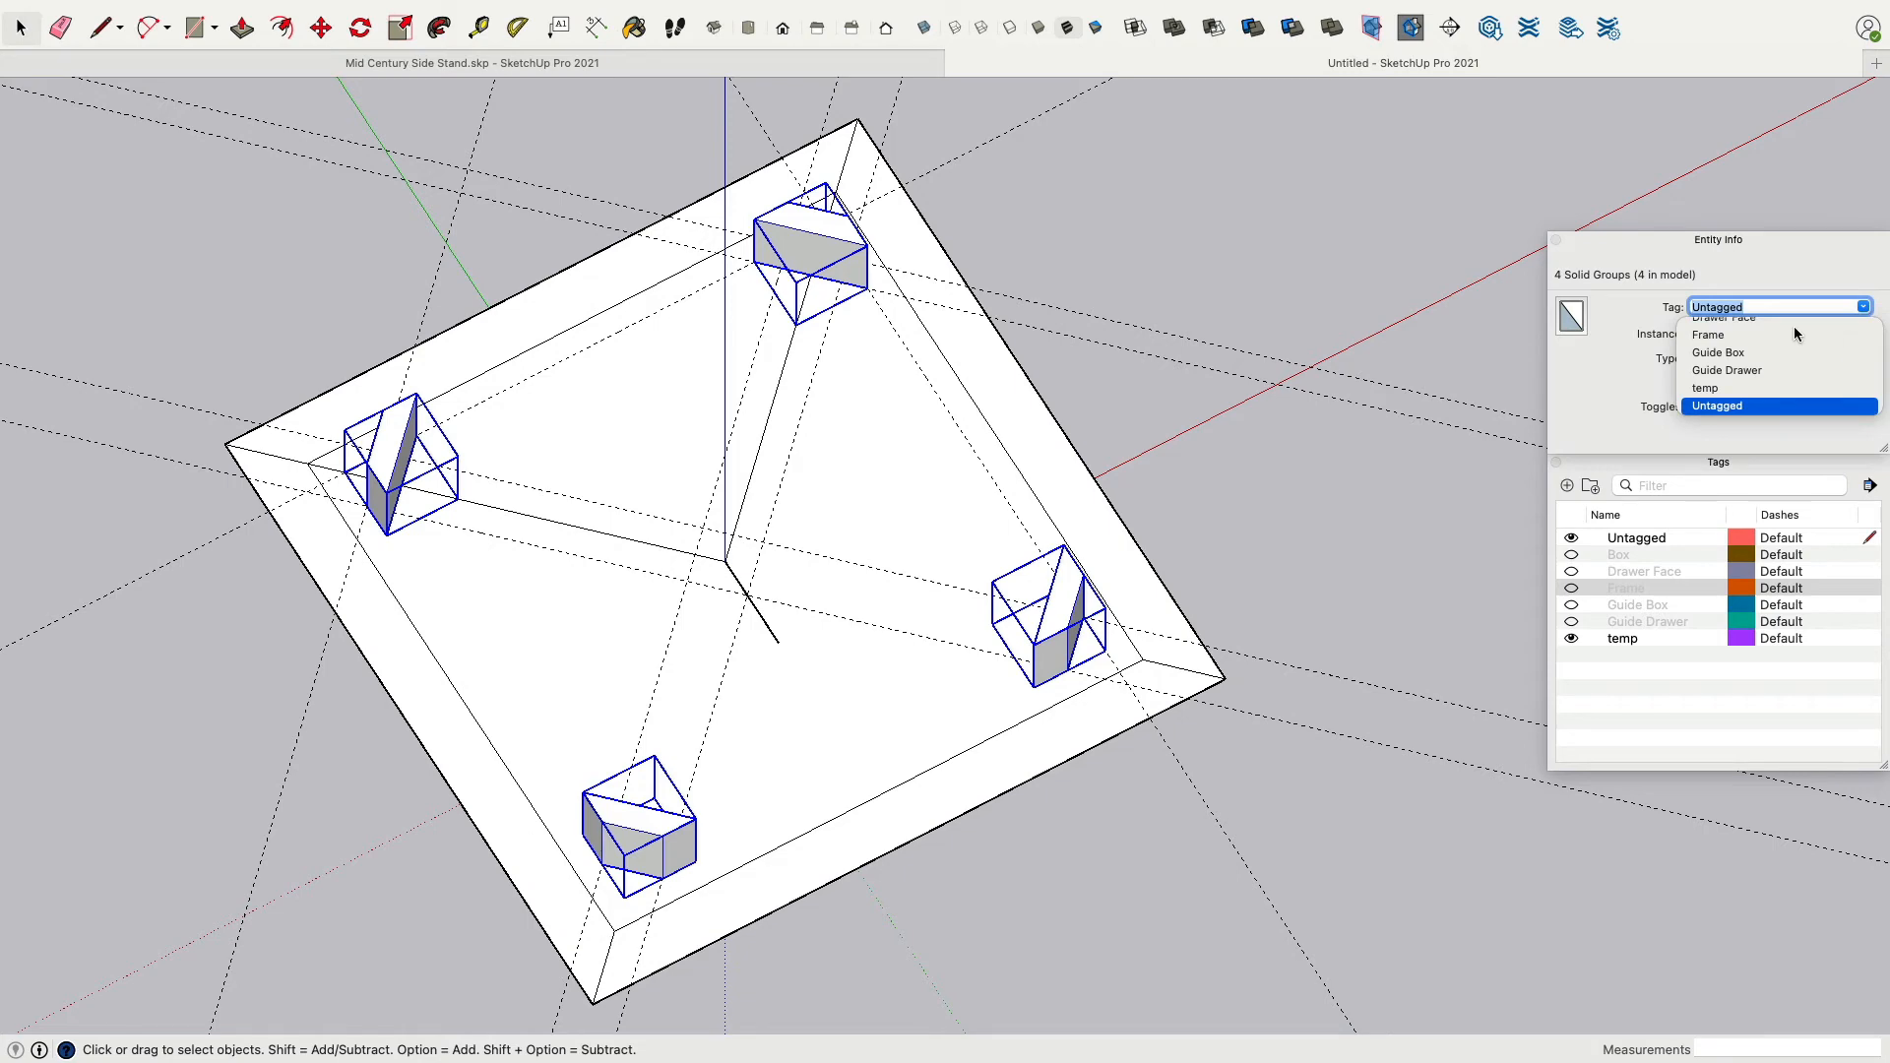
click(1793, 335)
Select all remaining visible geometry and guides and assign them to the temp tag.
middle_drag(1376, 647, 1126, 452)
scroll(1120, 446, down, 3)
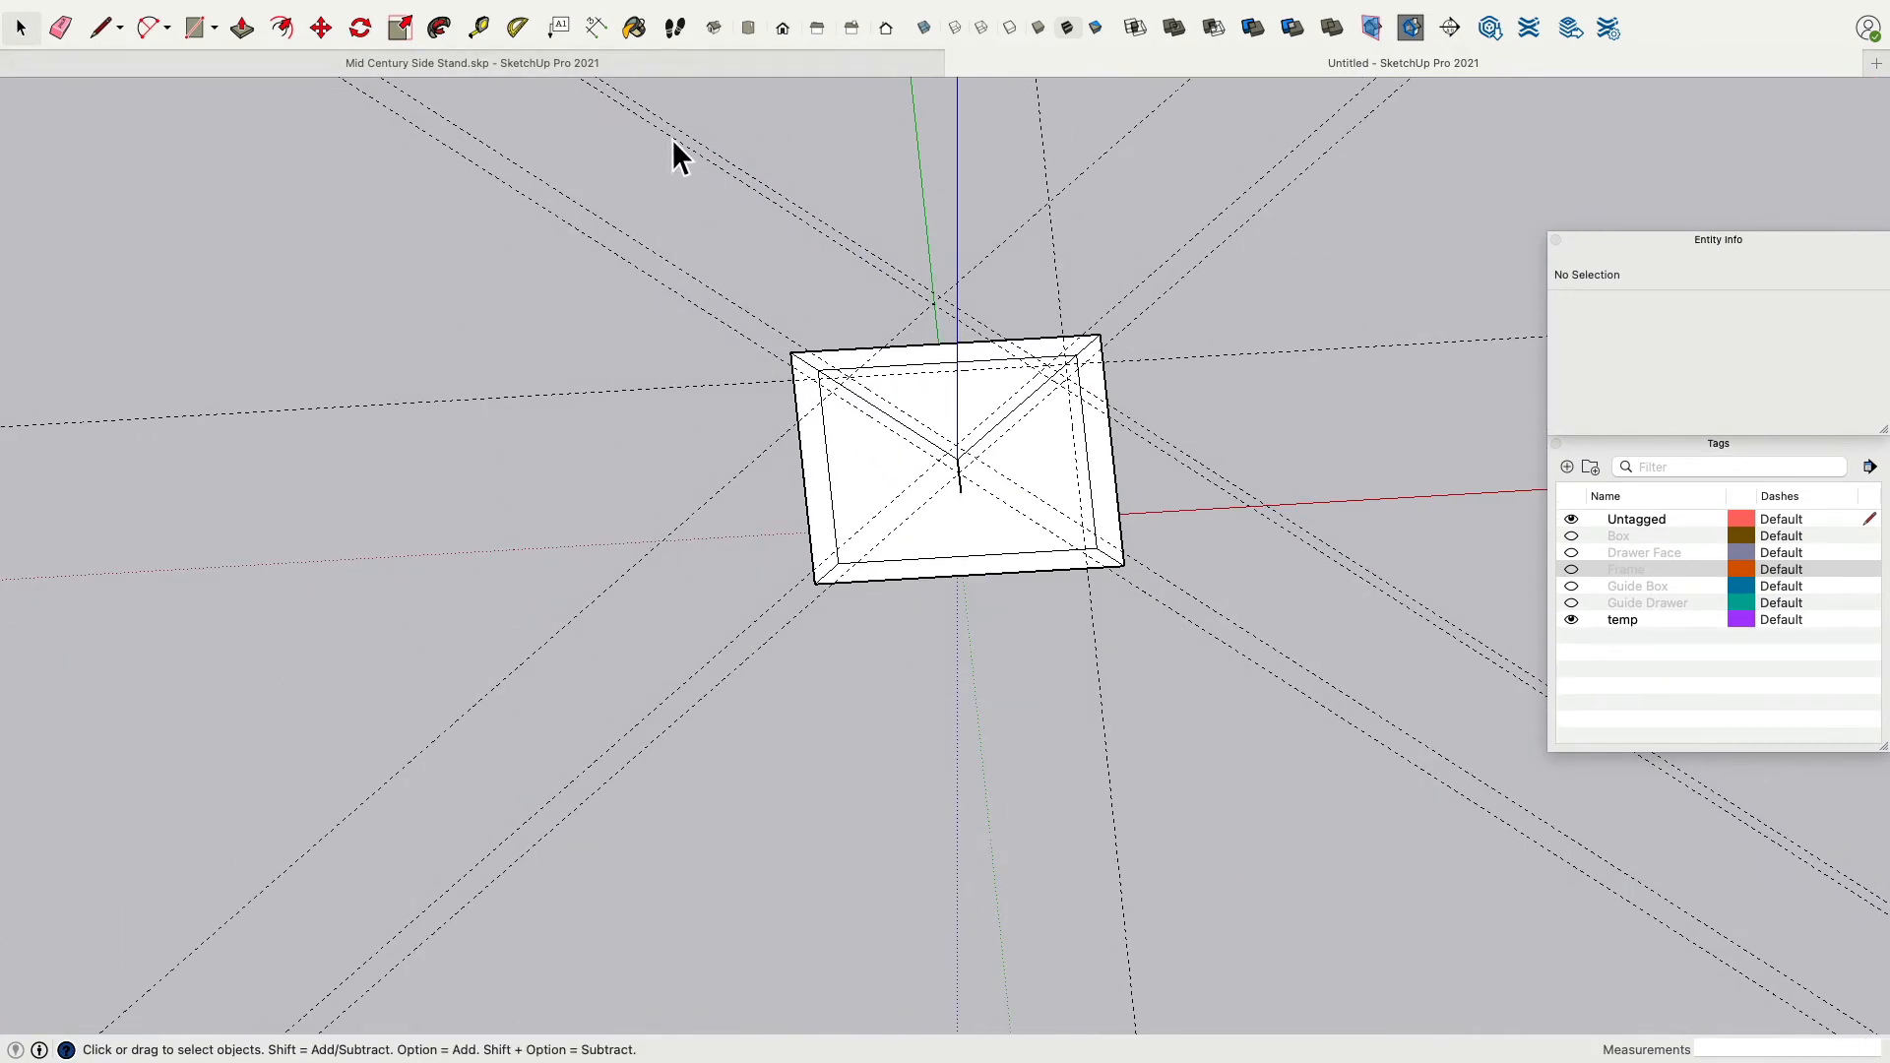
key(super+a)
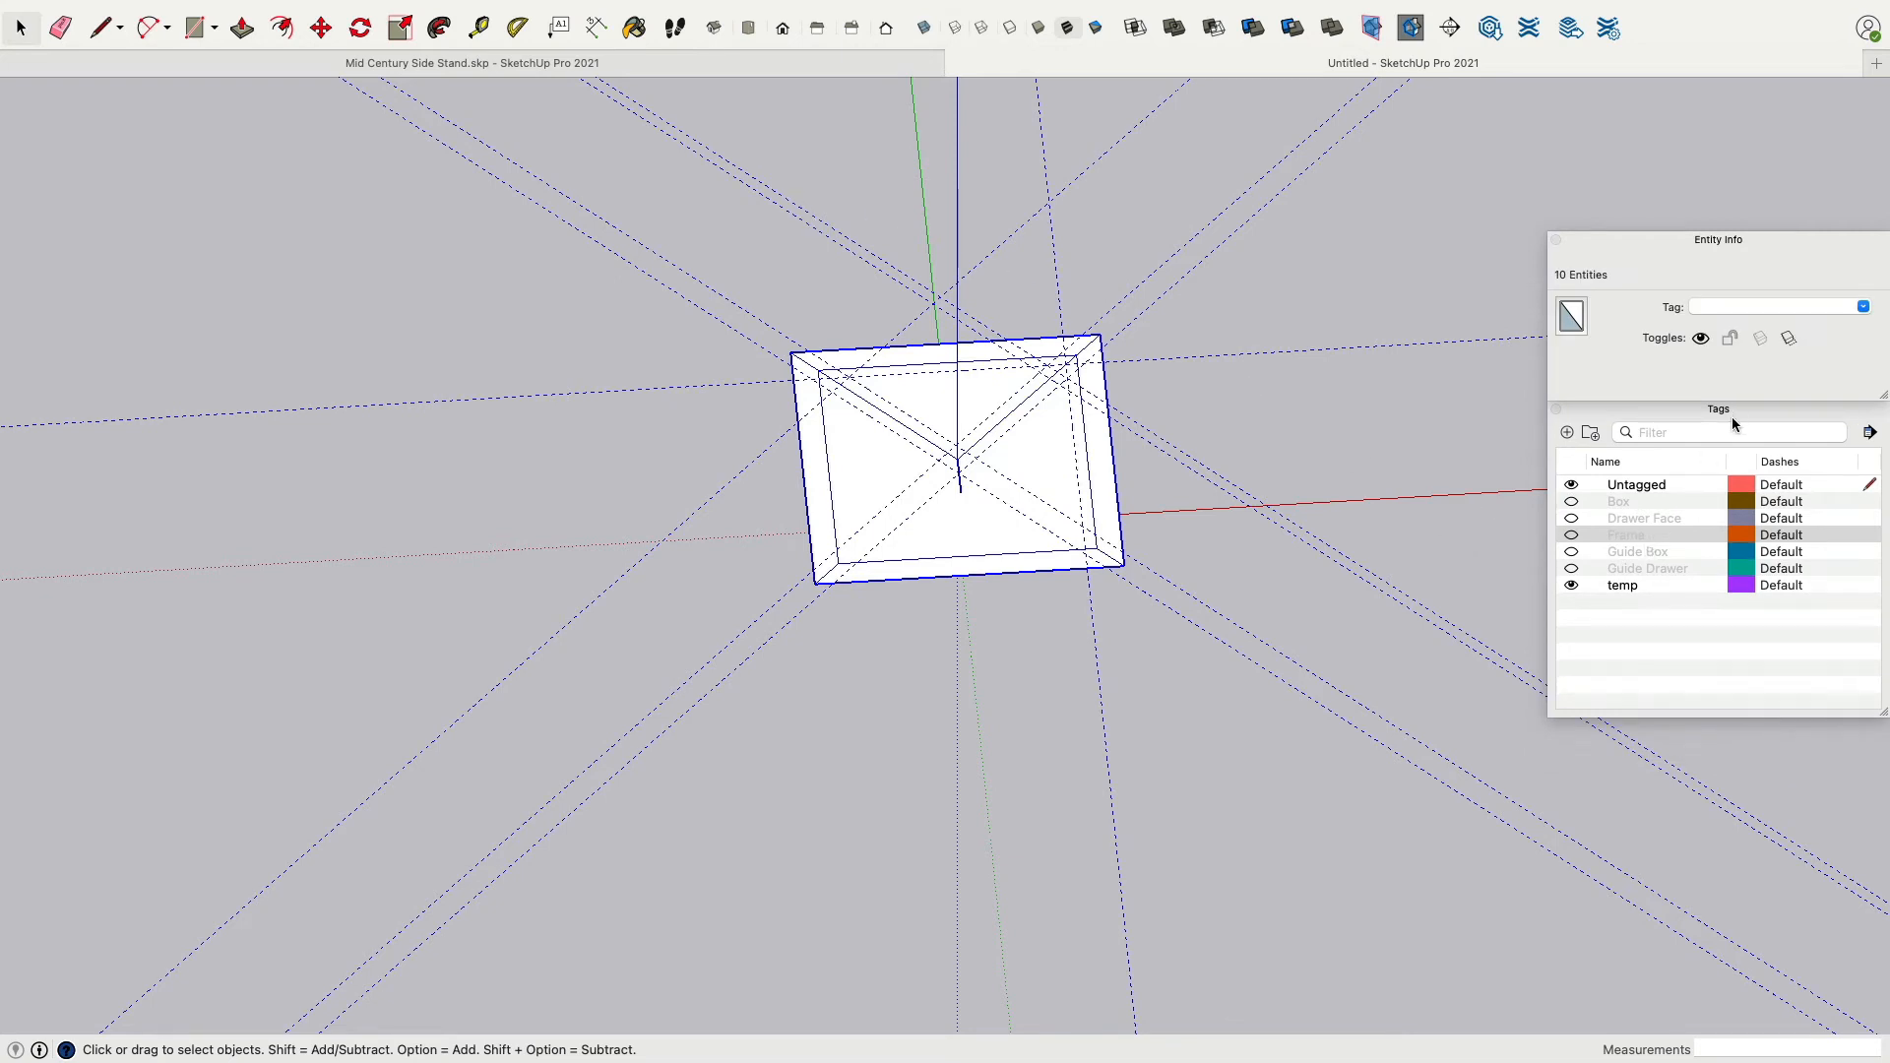
click(1864, 307)
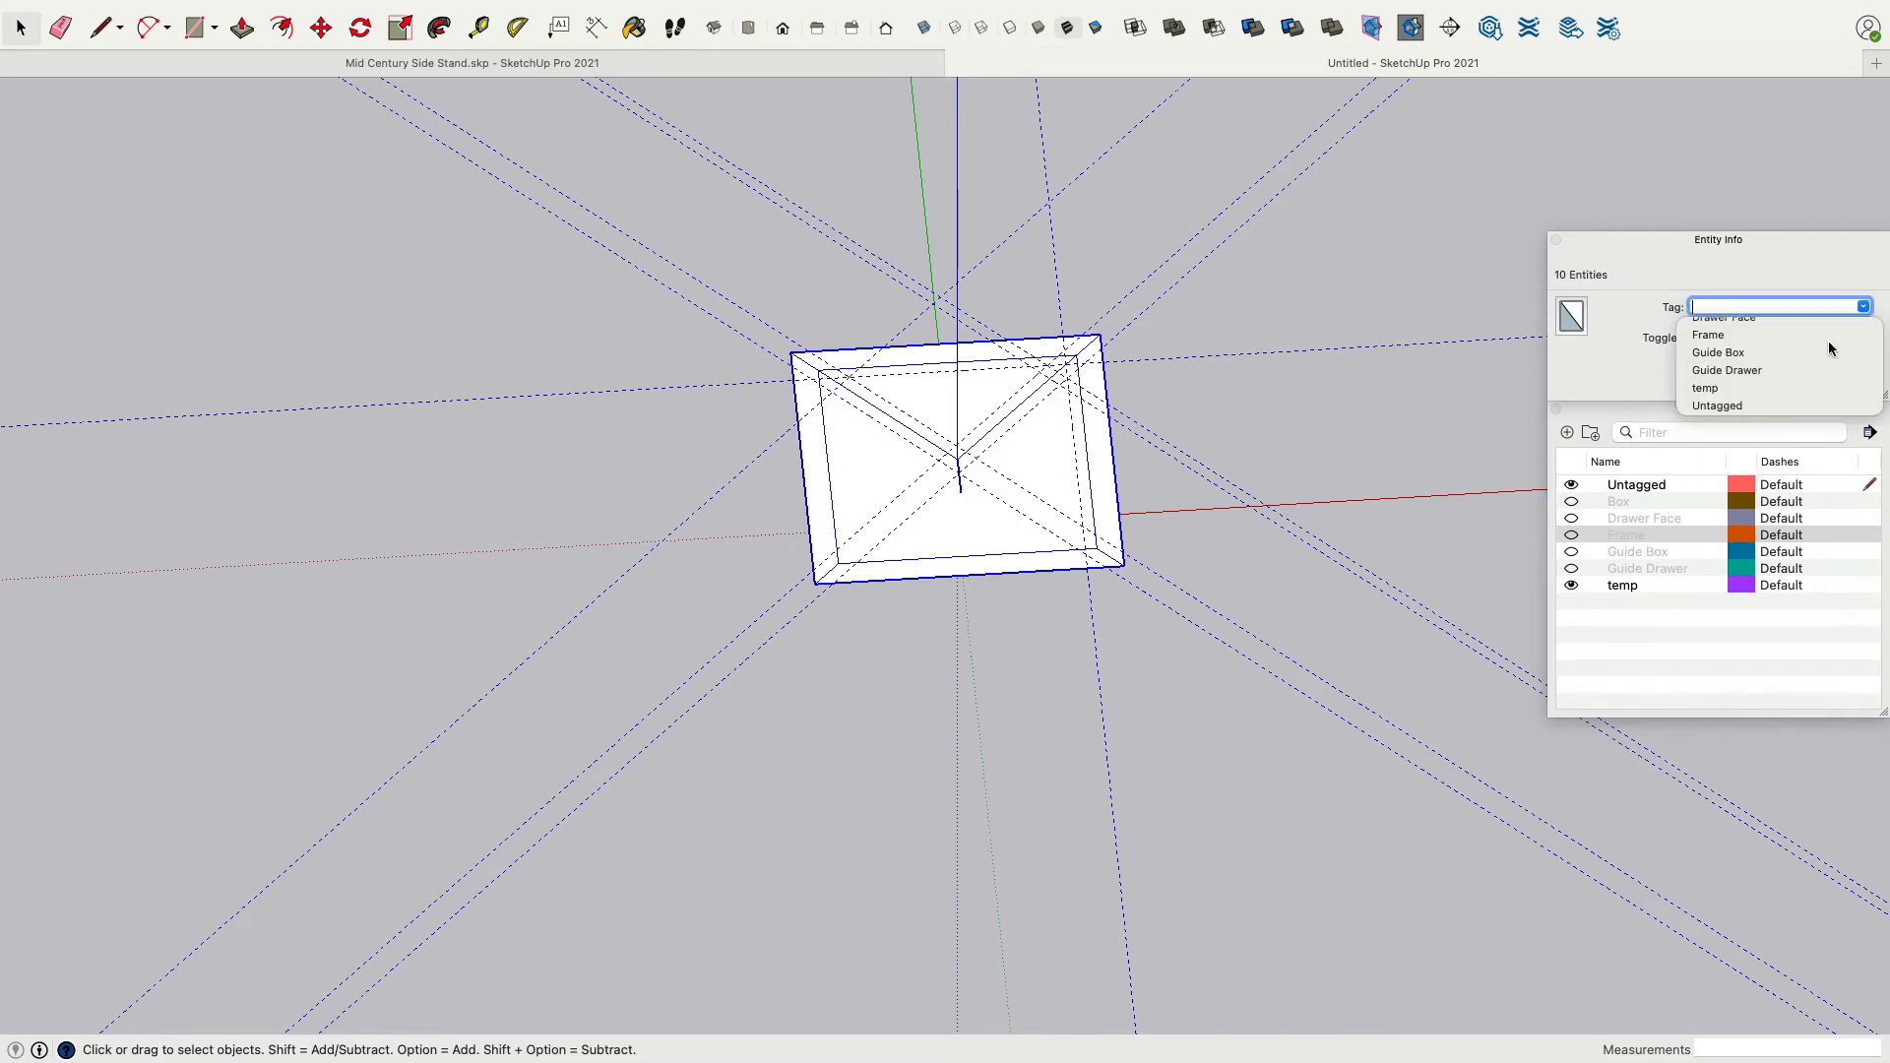
click(1749, 387)
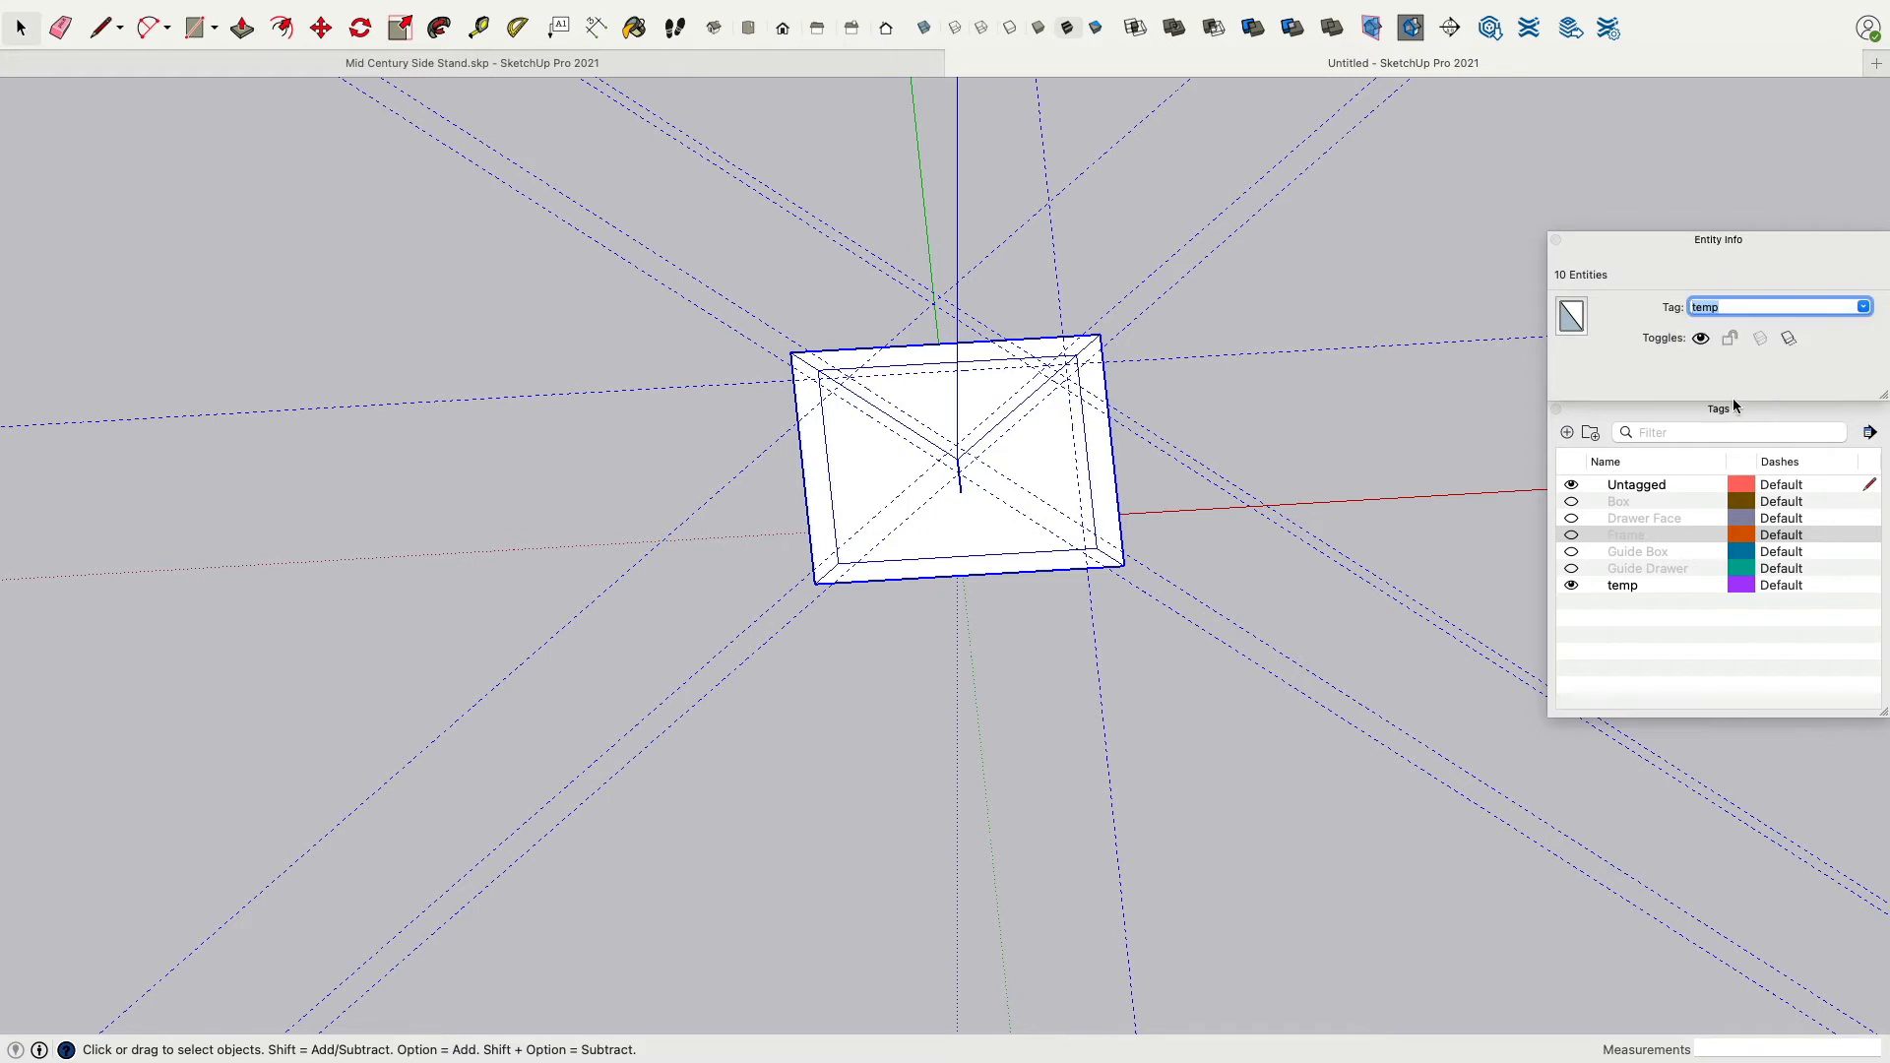
click(1571, 585)
click(1572, 588)
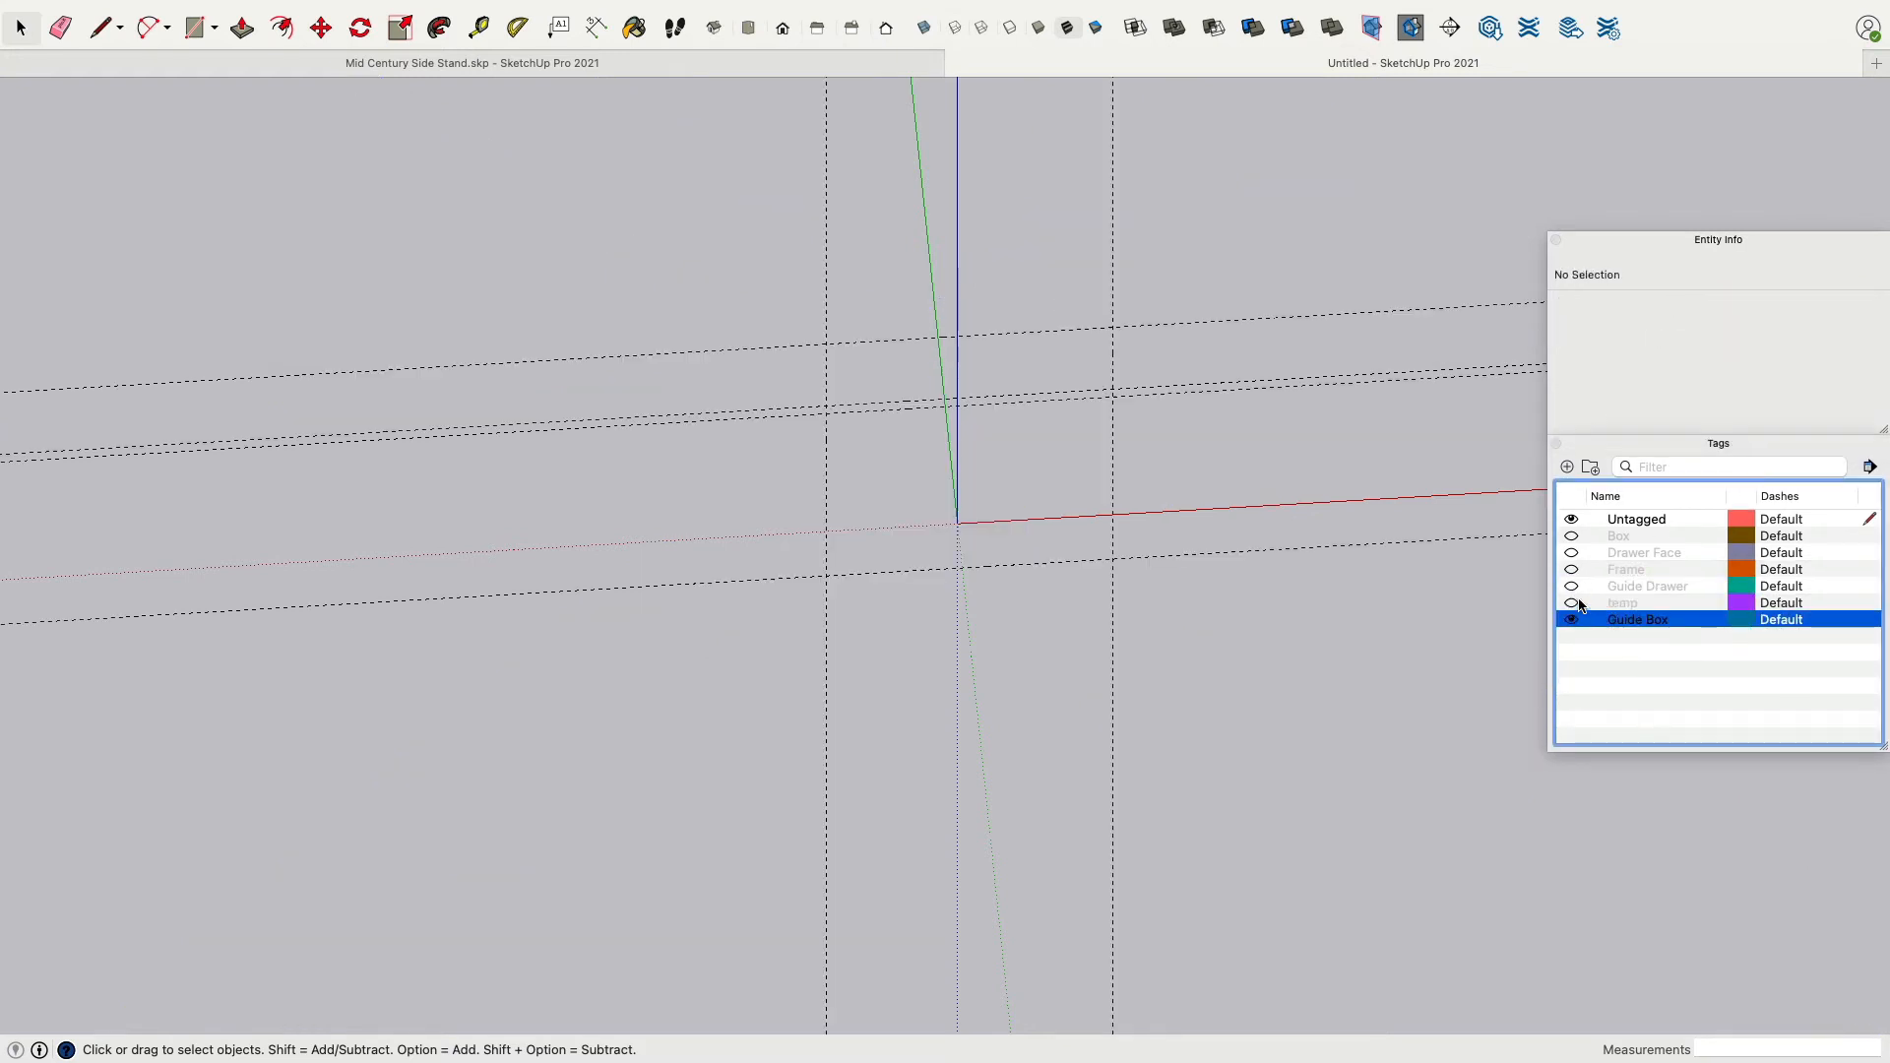
click(1572, 603)
click(1572, 604)
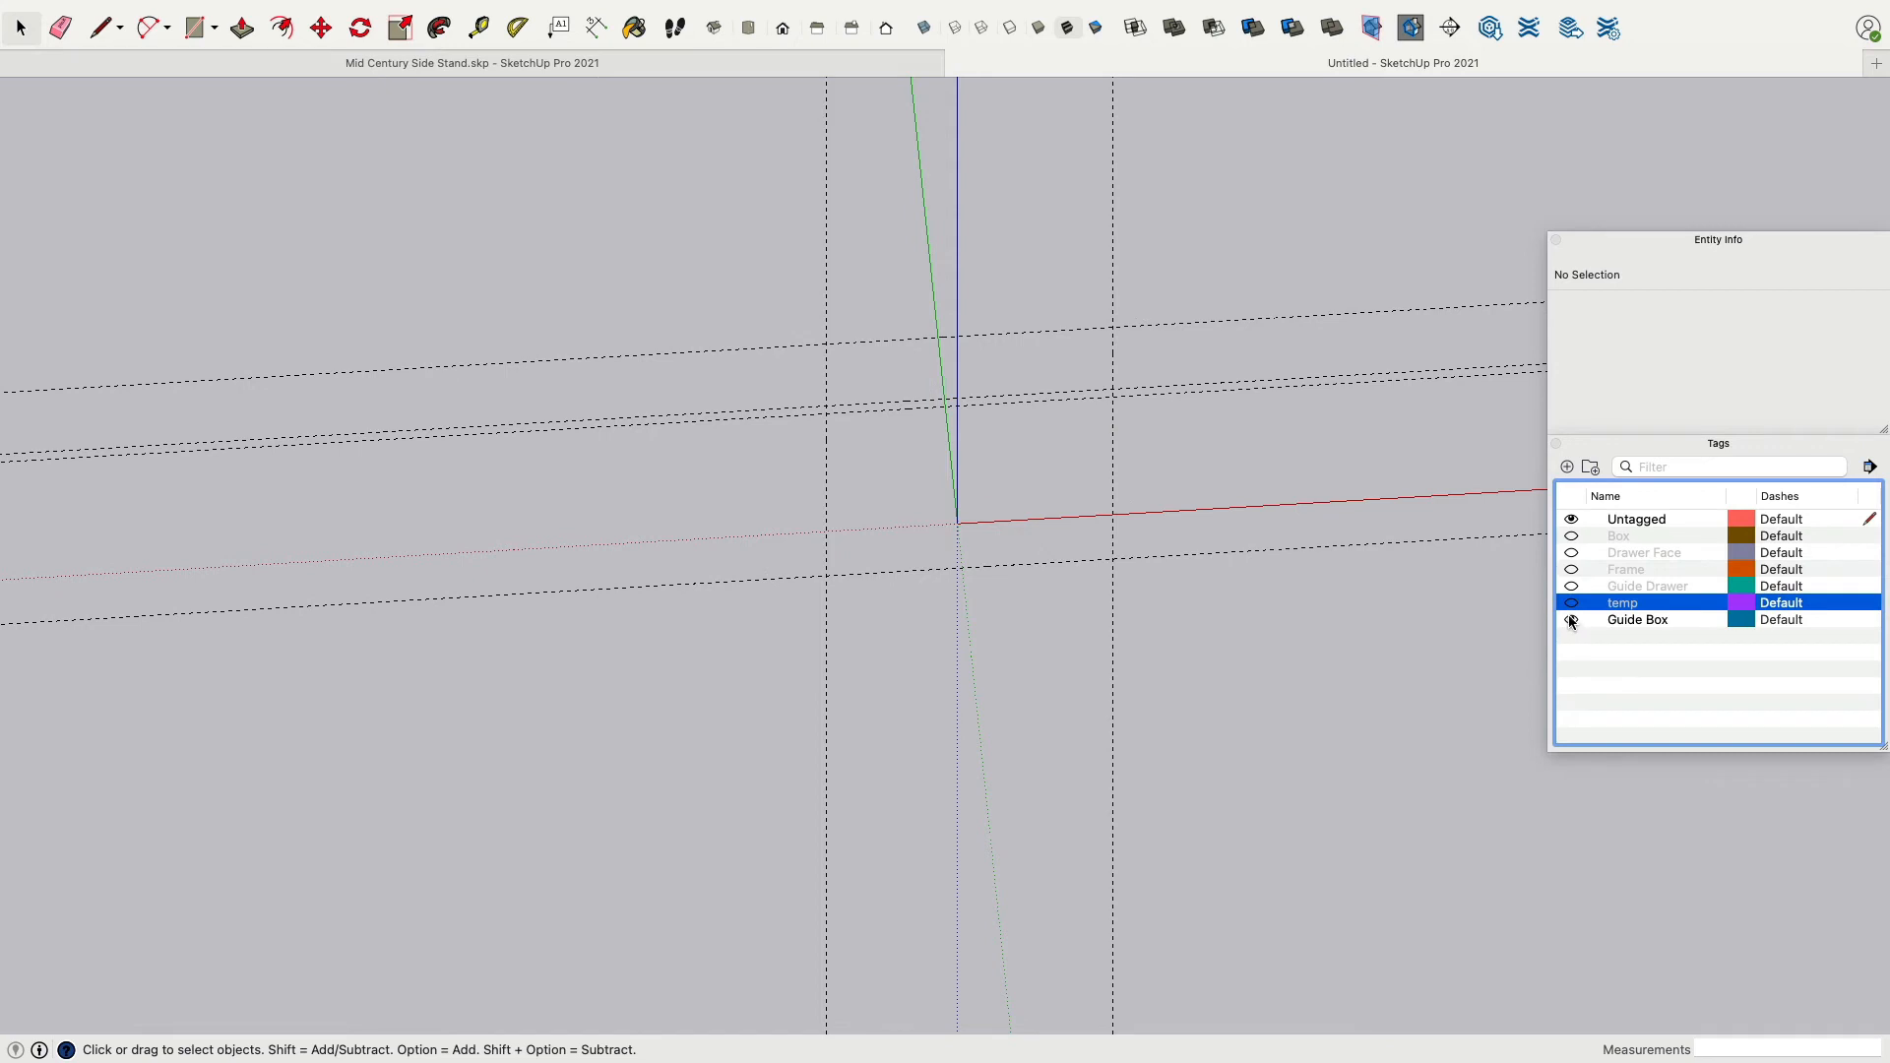
click(1572, 621)
click(1592, 624)
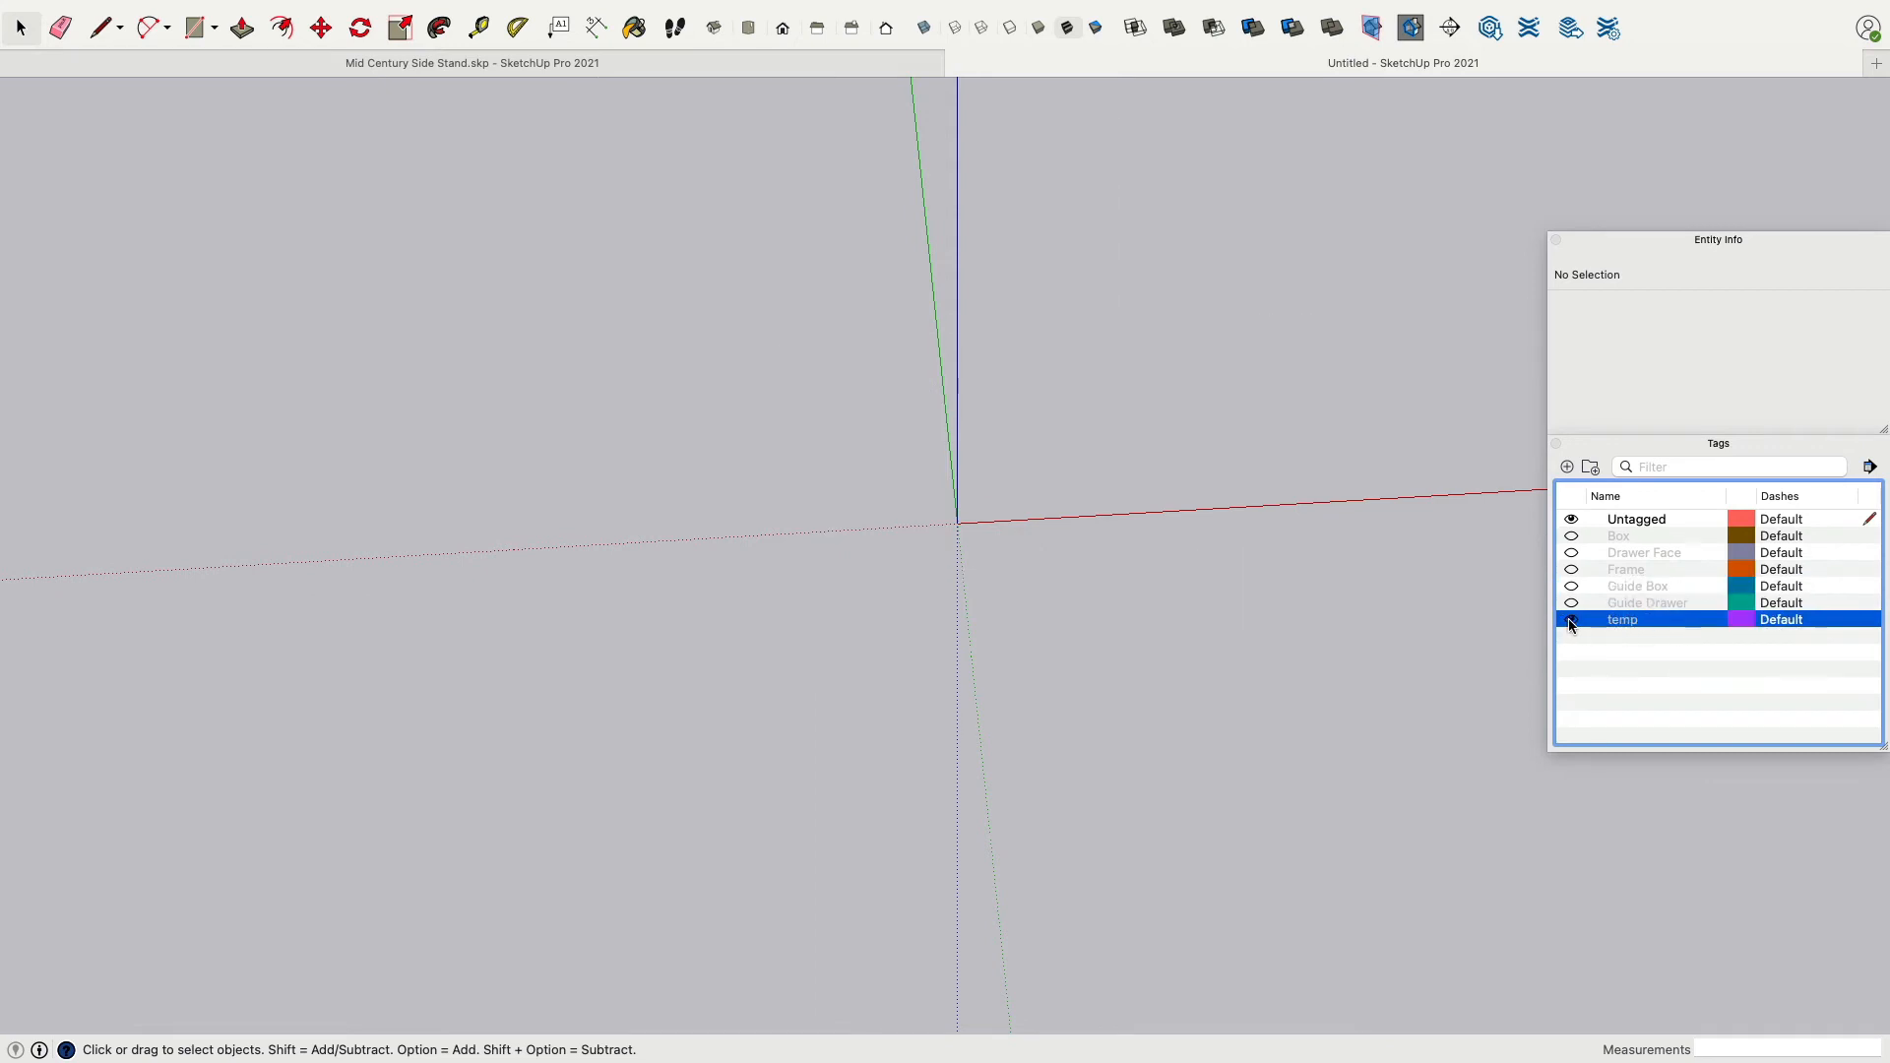
click(1572, 620)
Rename the temp tag to Frame Guides.
double_click(1627, 625)
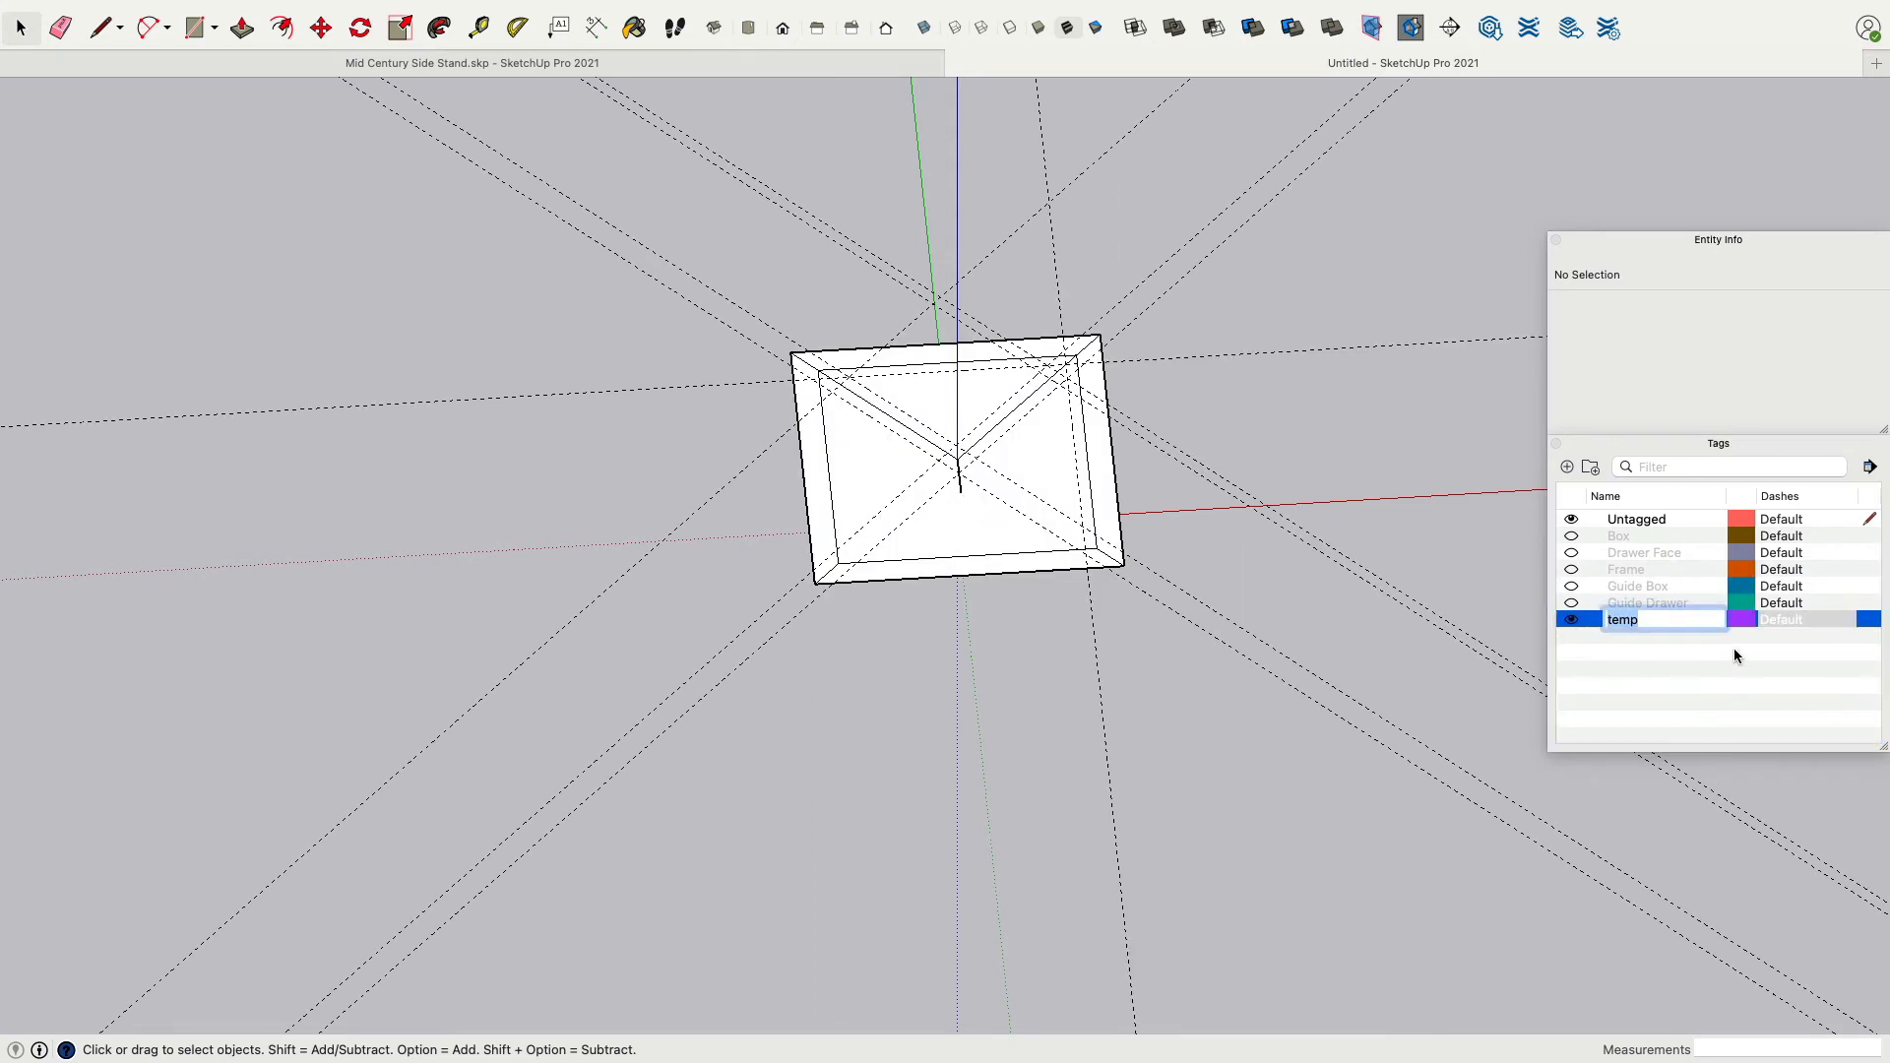
text(Frame Guides)
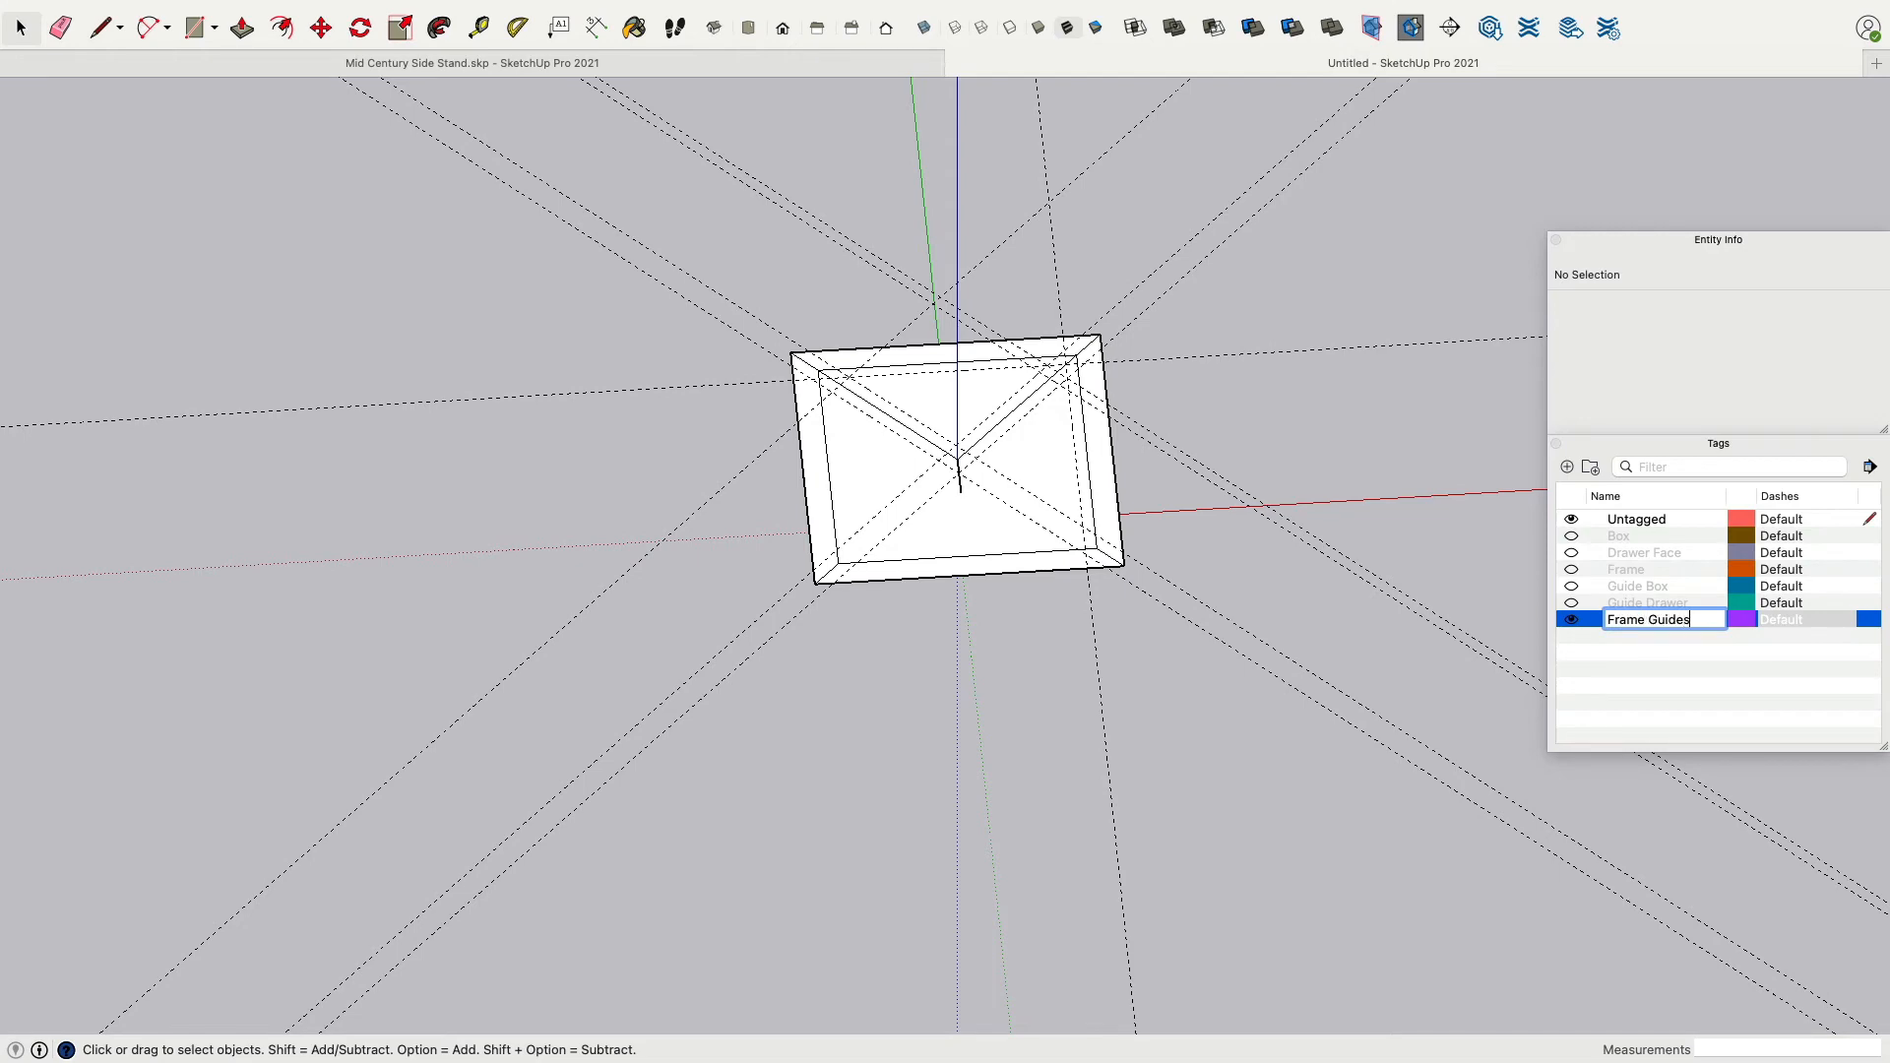
key(Return)
Hide the Frame Guides tag and show the Box and Frame tags.
scroll(1102, 342, down, 2)
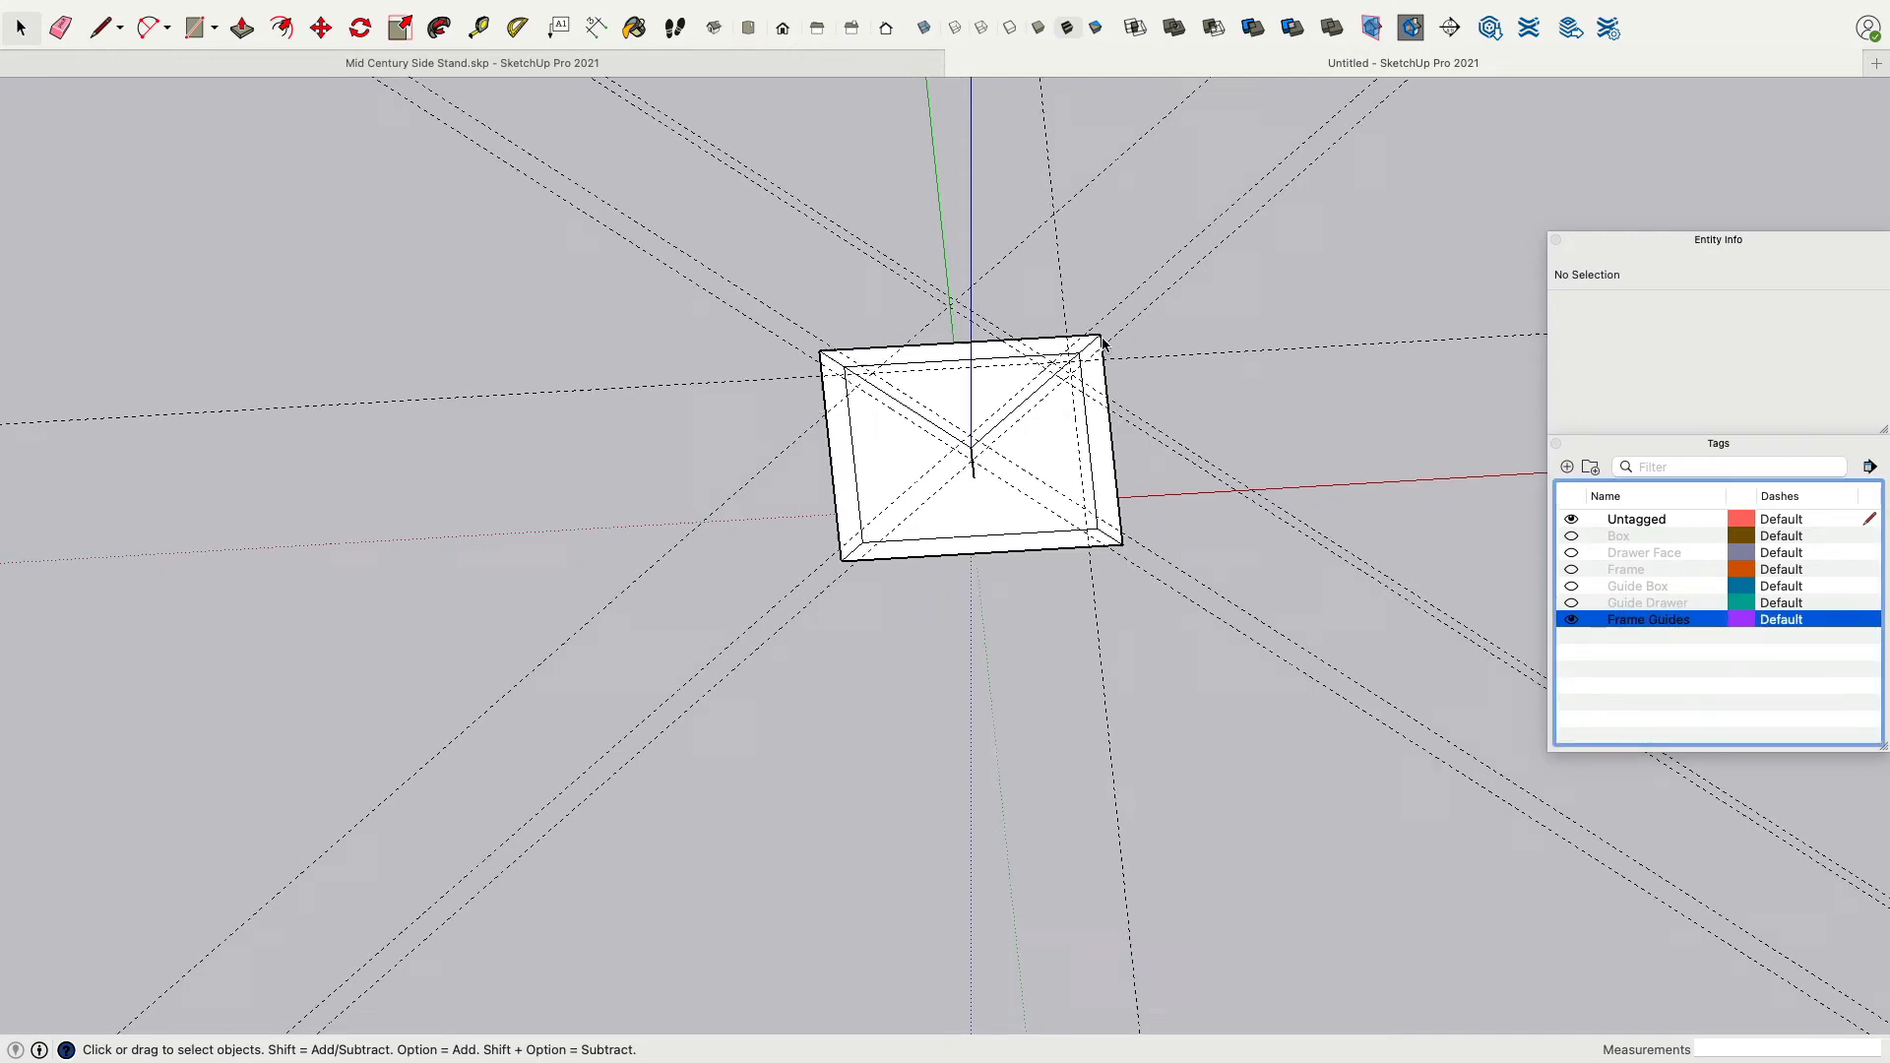
middle_drag(1091, 352, 1024, 559)
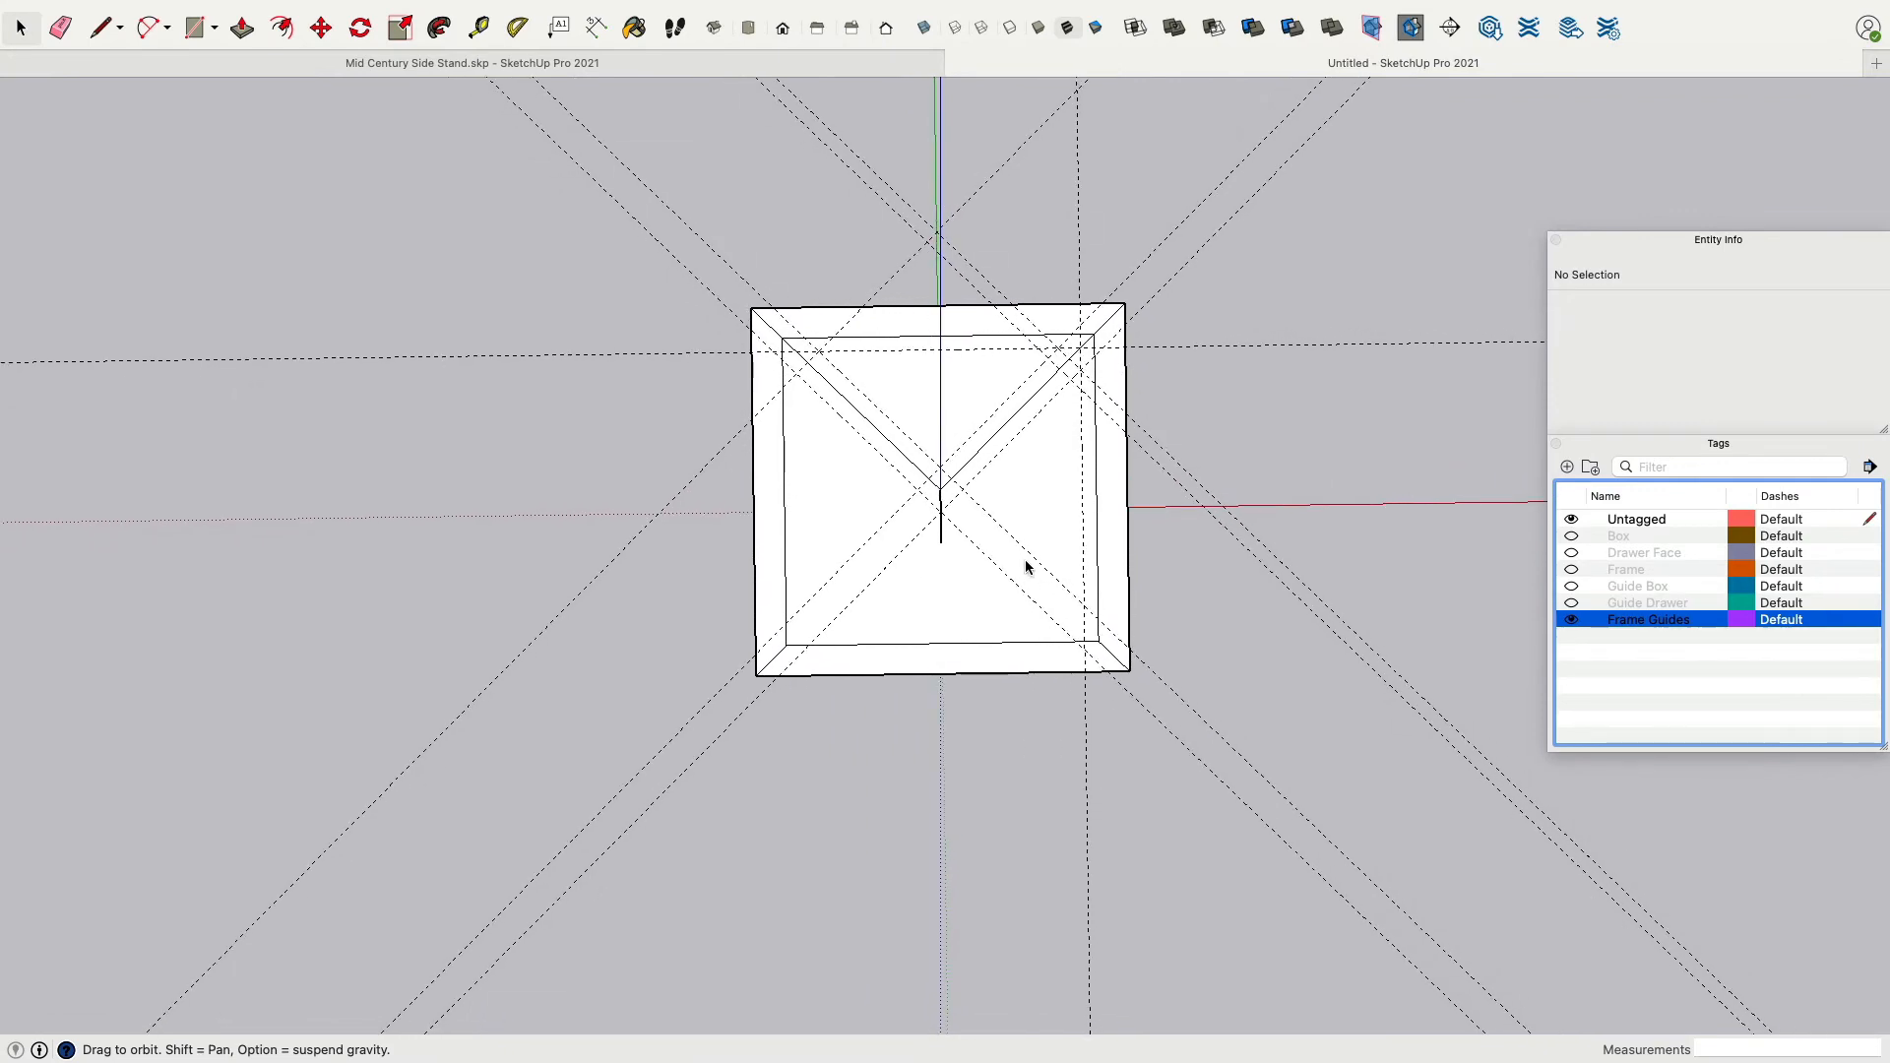
click(1572, 537)
click(1573, 620)
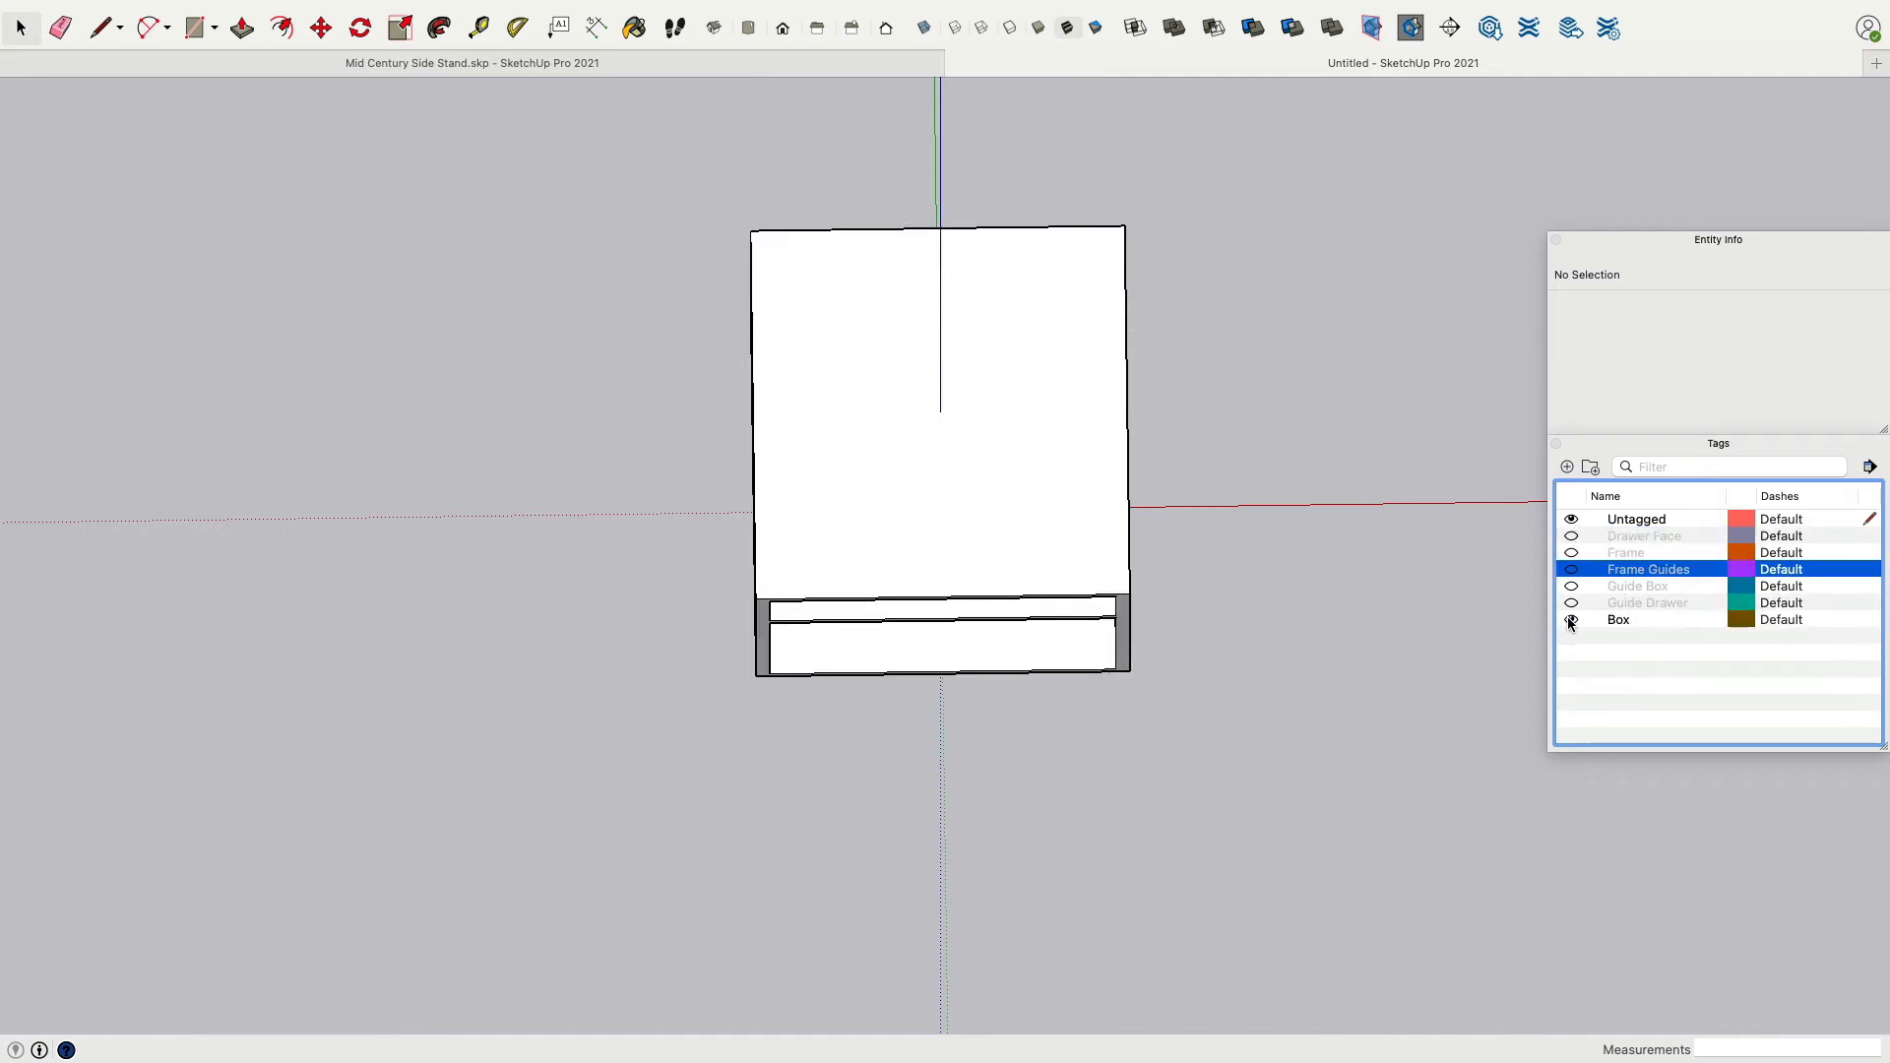
click(1572, 557)
middle_drag(1528, 571, 831, 548)
scroll(823, 556, up, 5)
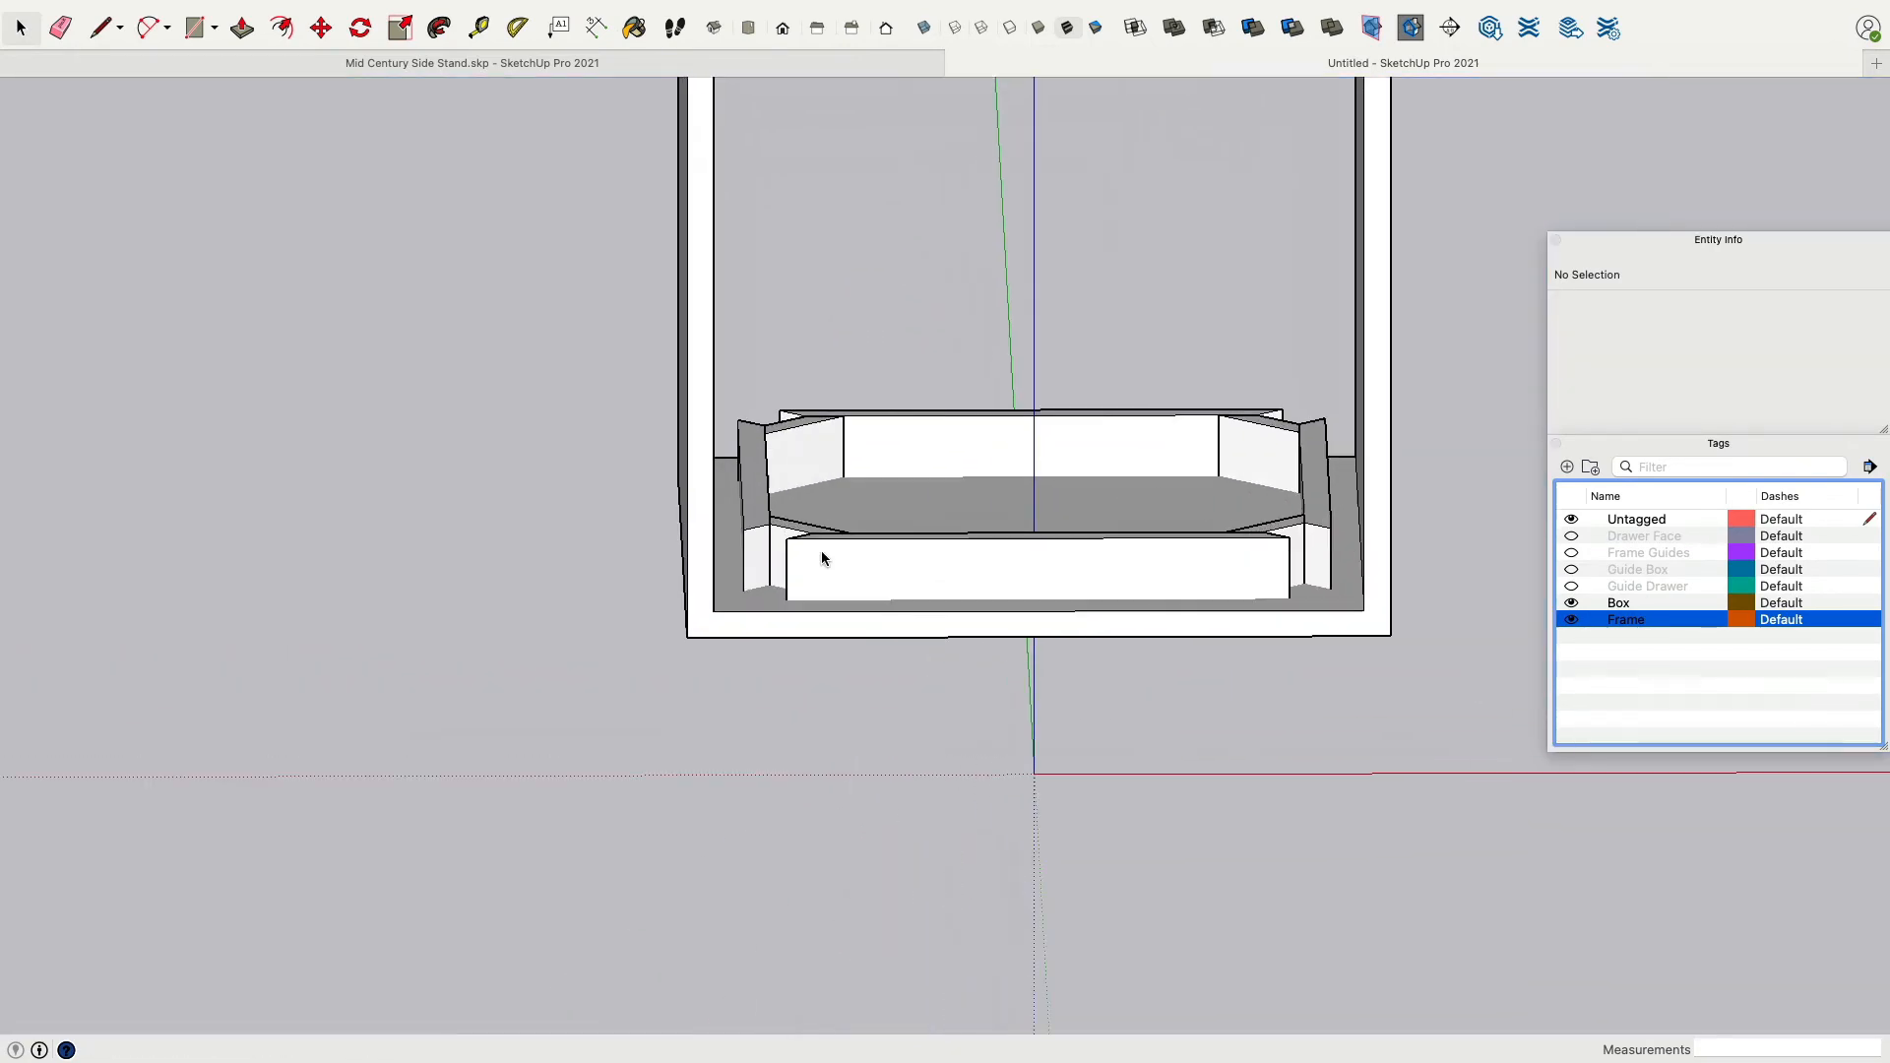
Select the eight frame groups and move them down below the cabinet box's bottom.
click(817, 550)
shift+click(766, 514)
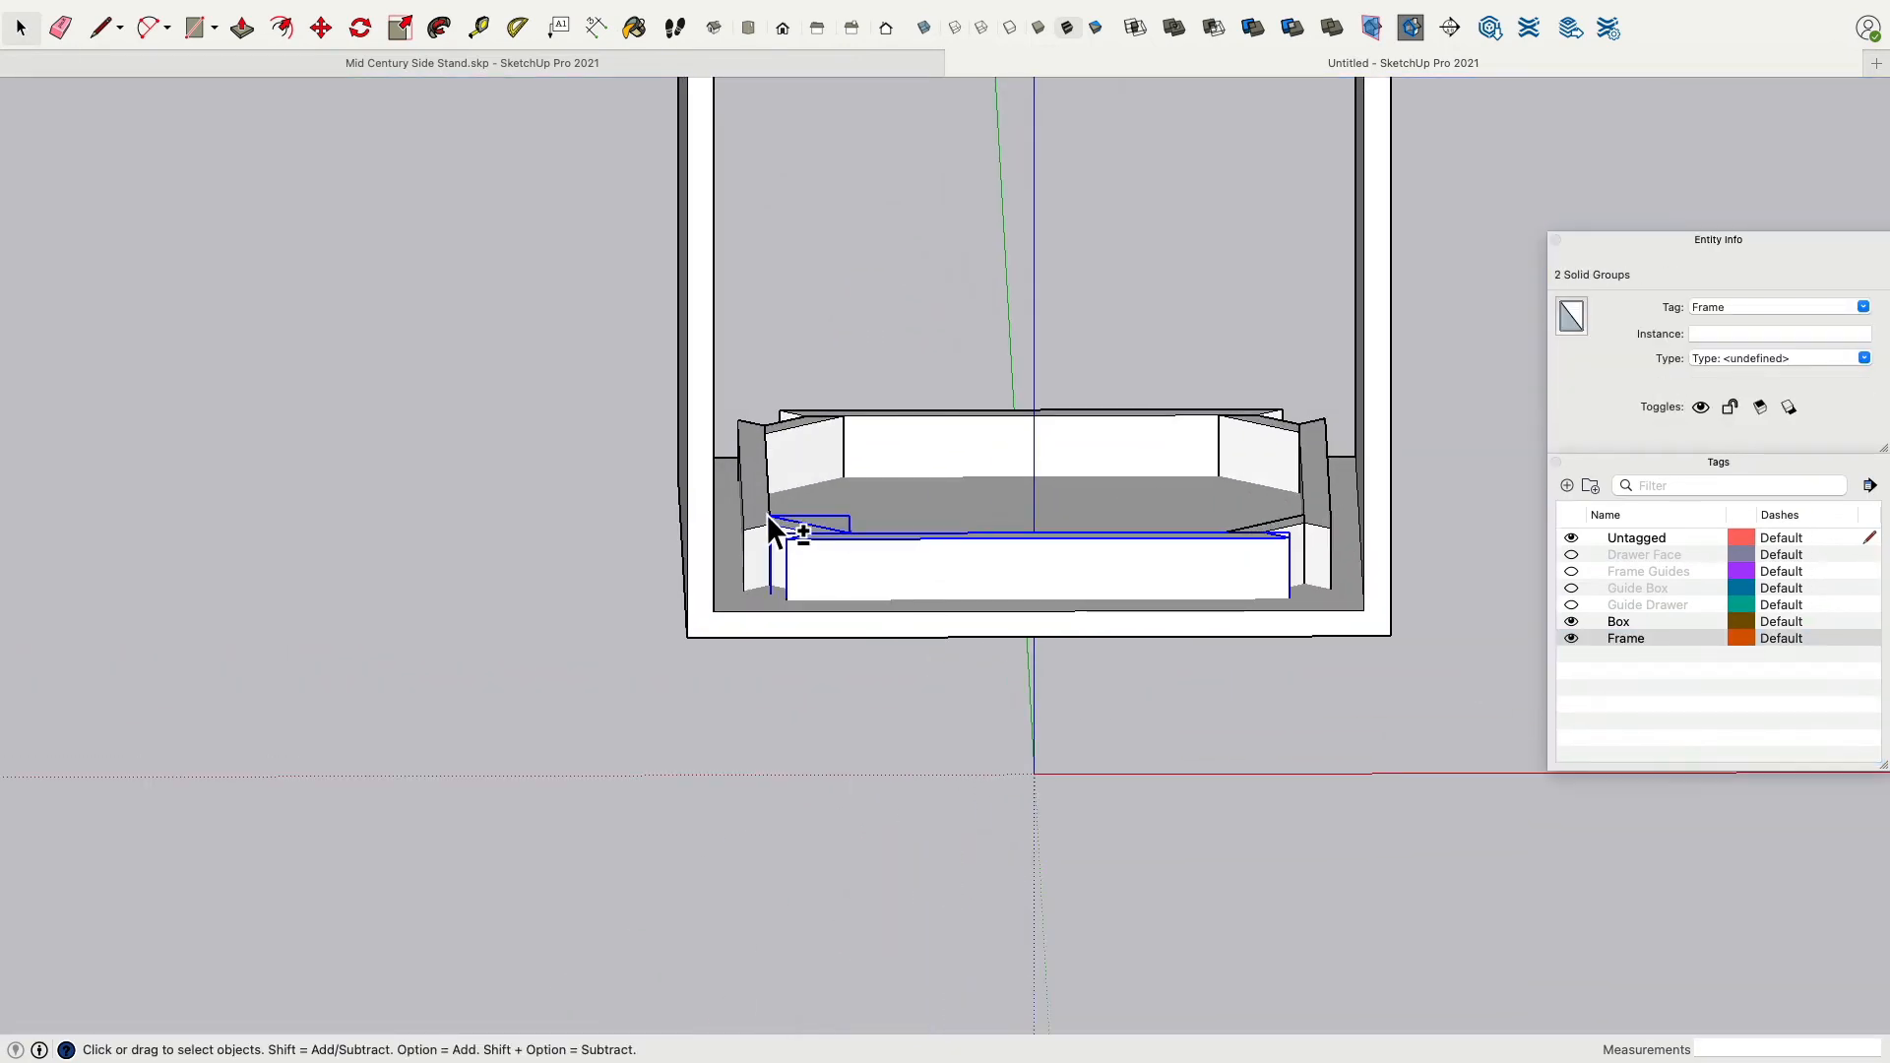
shift+click(1294, 533)
shift+click(1315, 508)
middle_drag(1303, 608, 1299, 409)
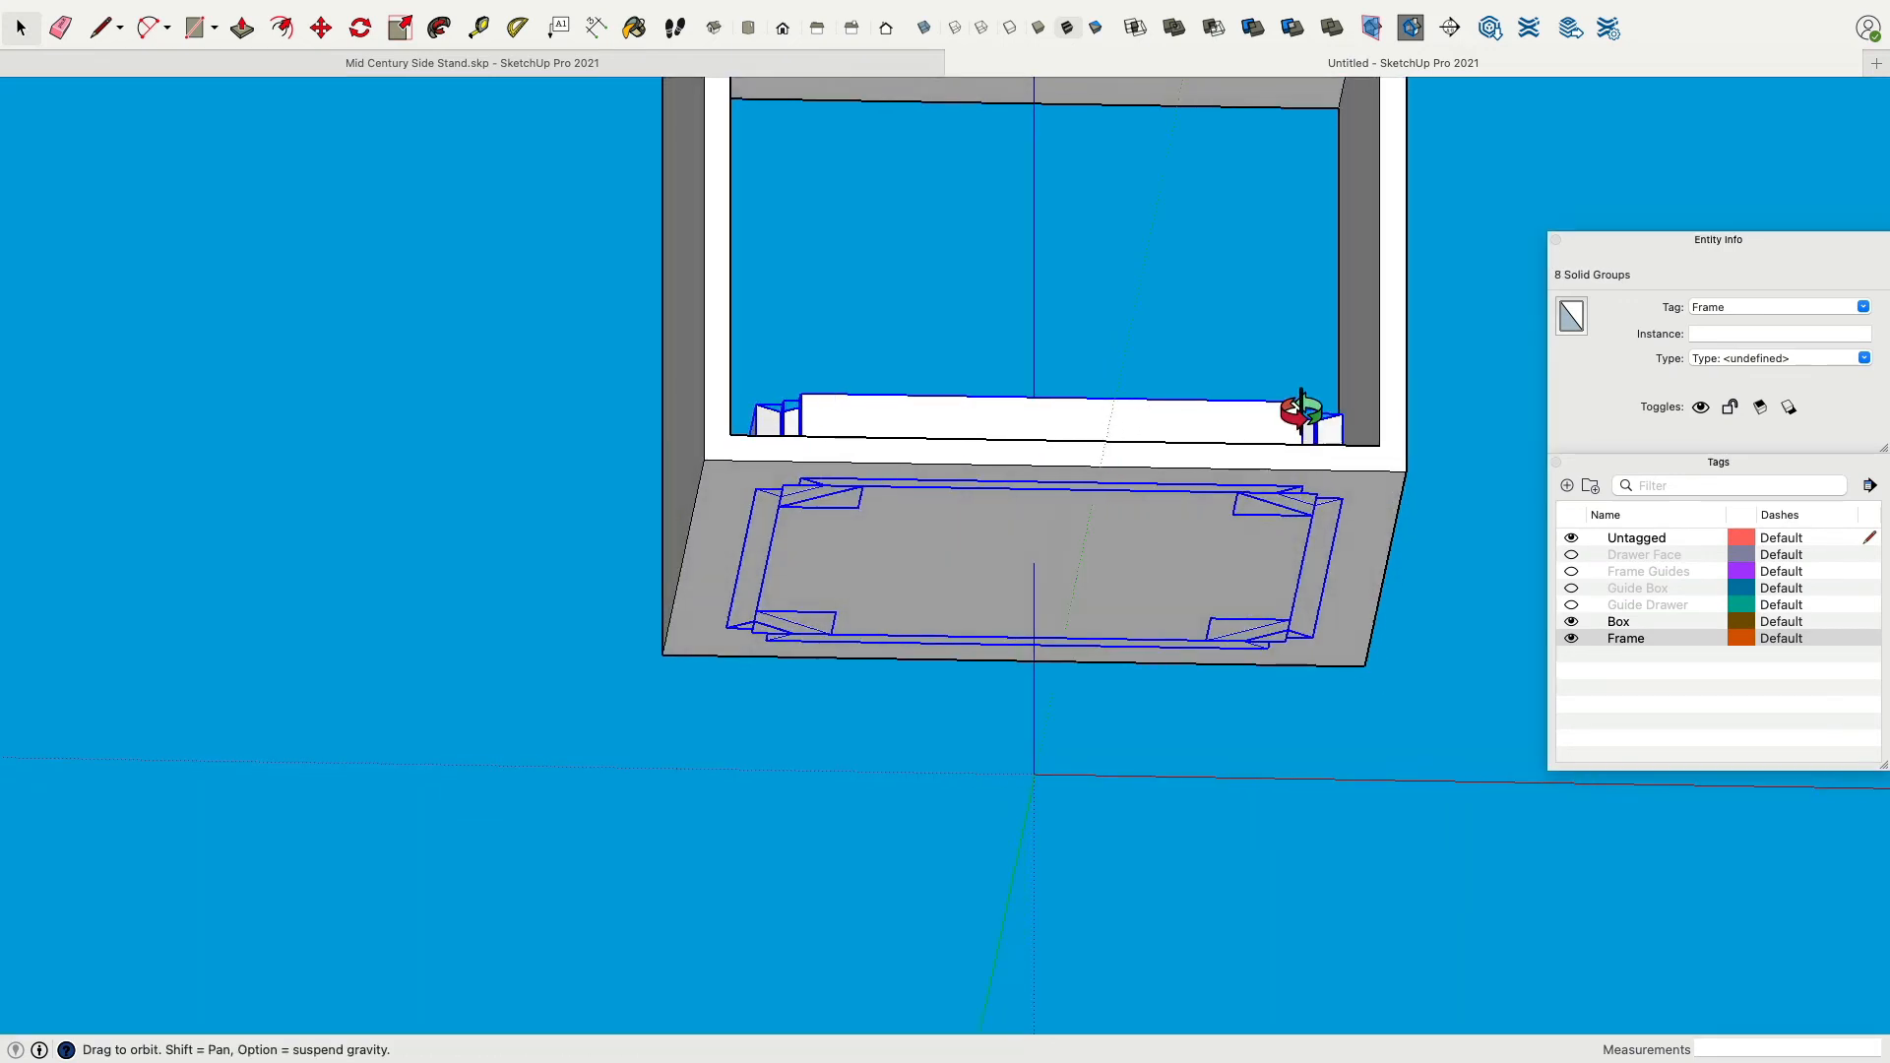
click(321, 29)
click(817, 412)
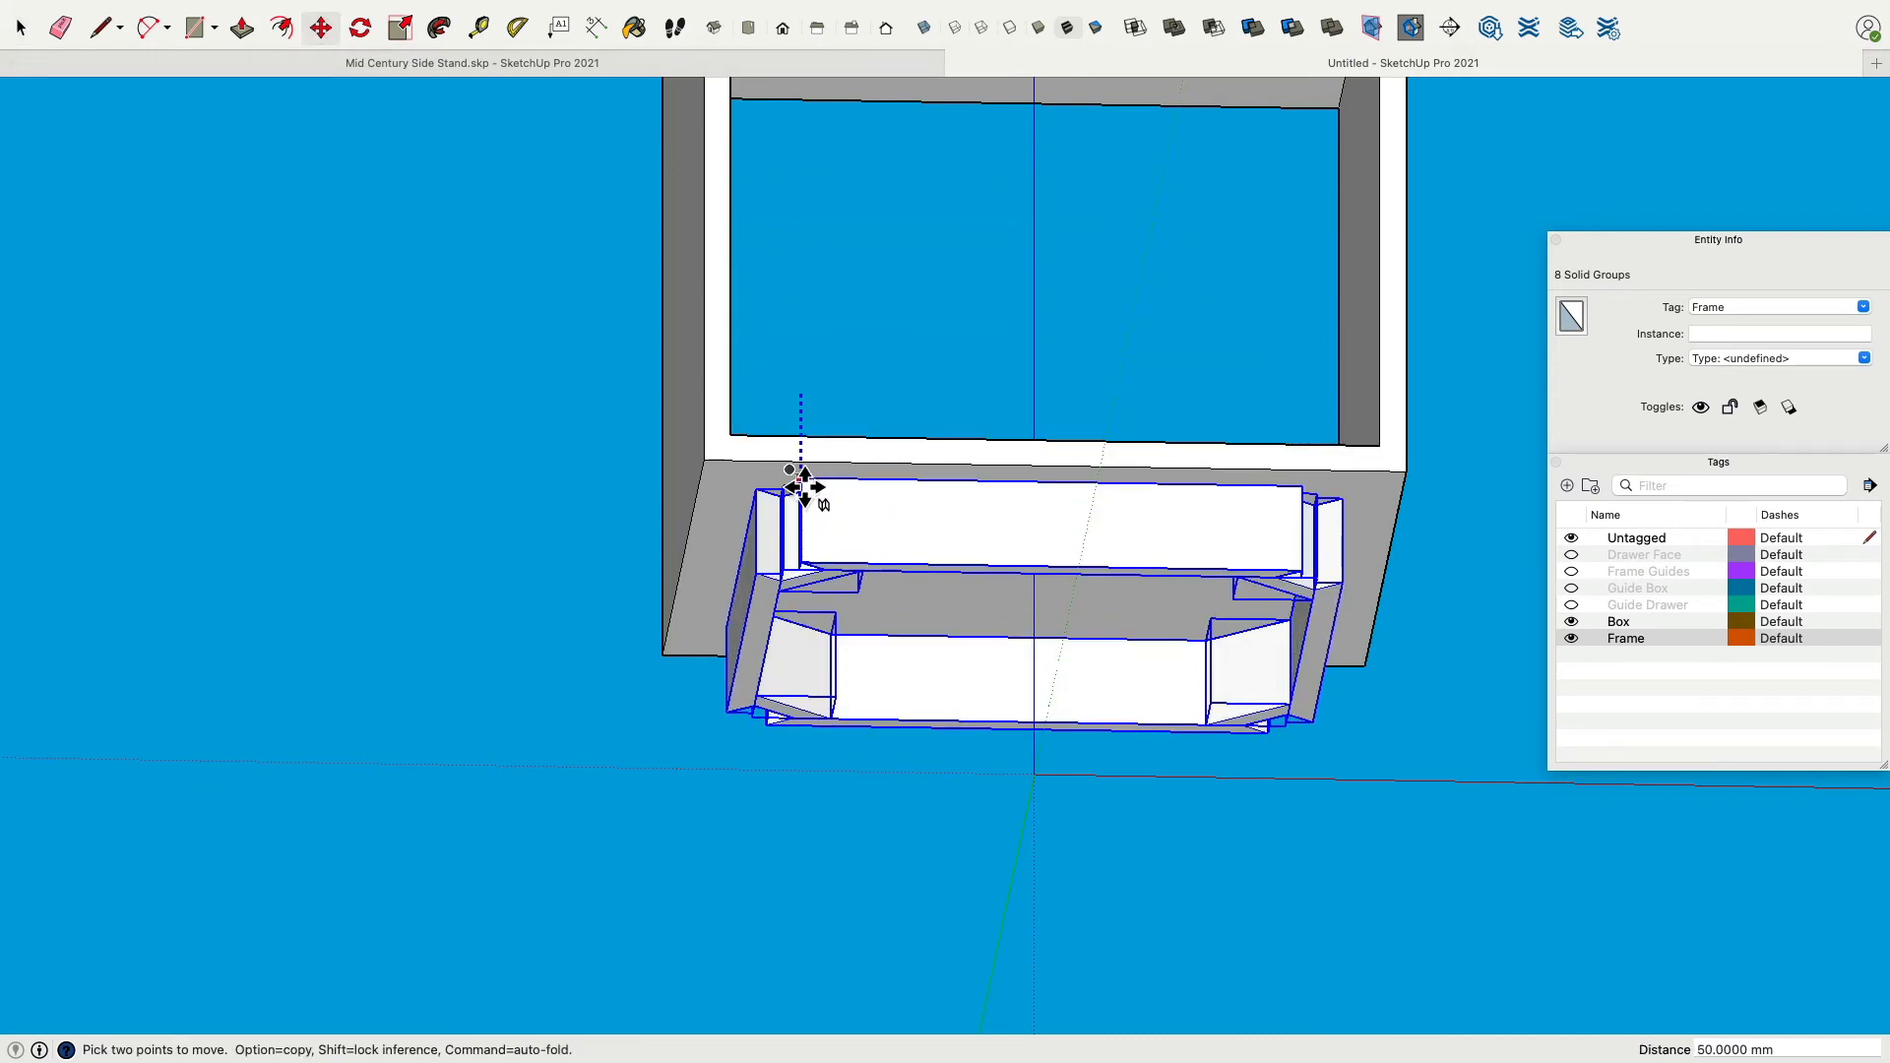
click(743, 522)
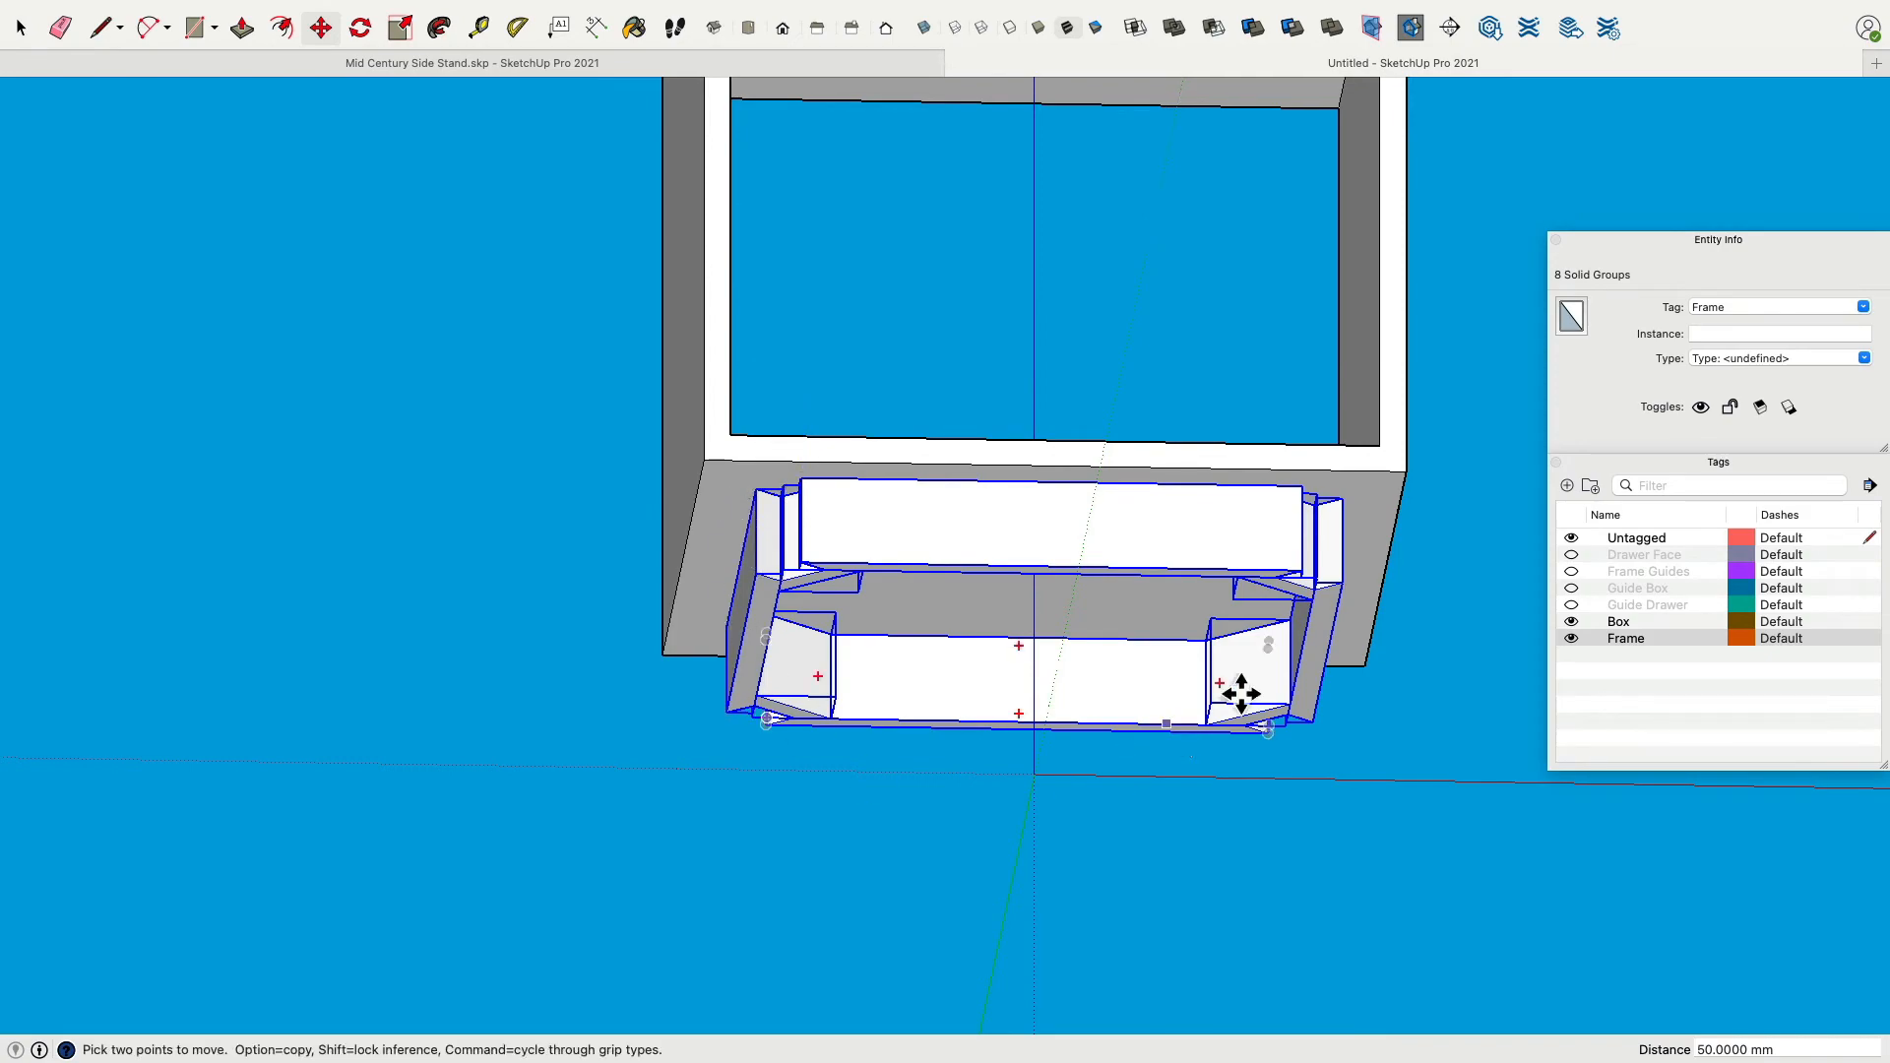
middle_drag(1236, 688, 931, 410)
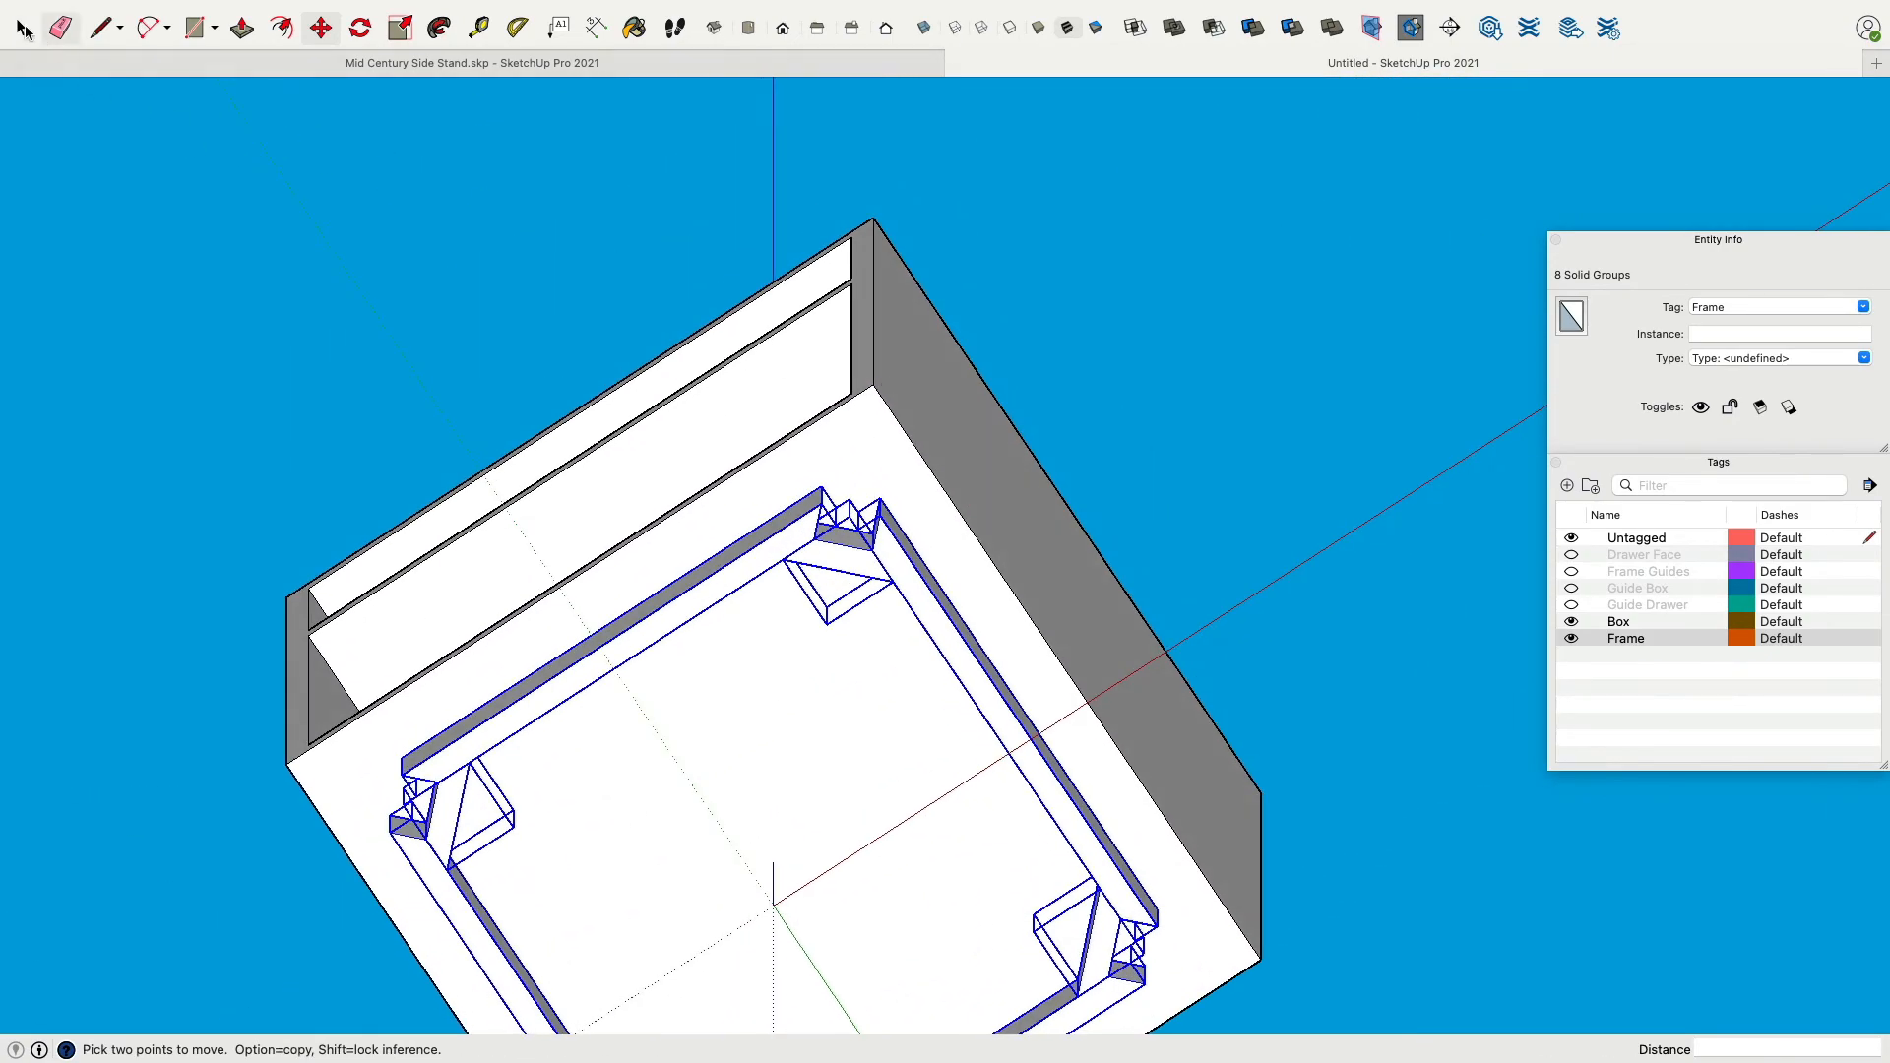
click(20, 28)
click(266, 197)
middle_drag(831, 596, 1011, 830)
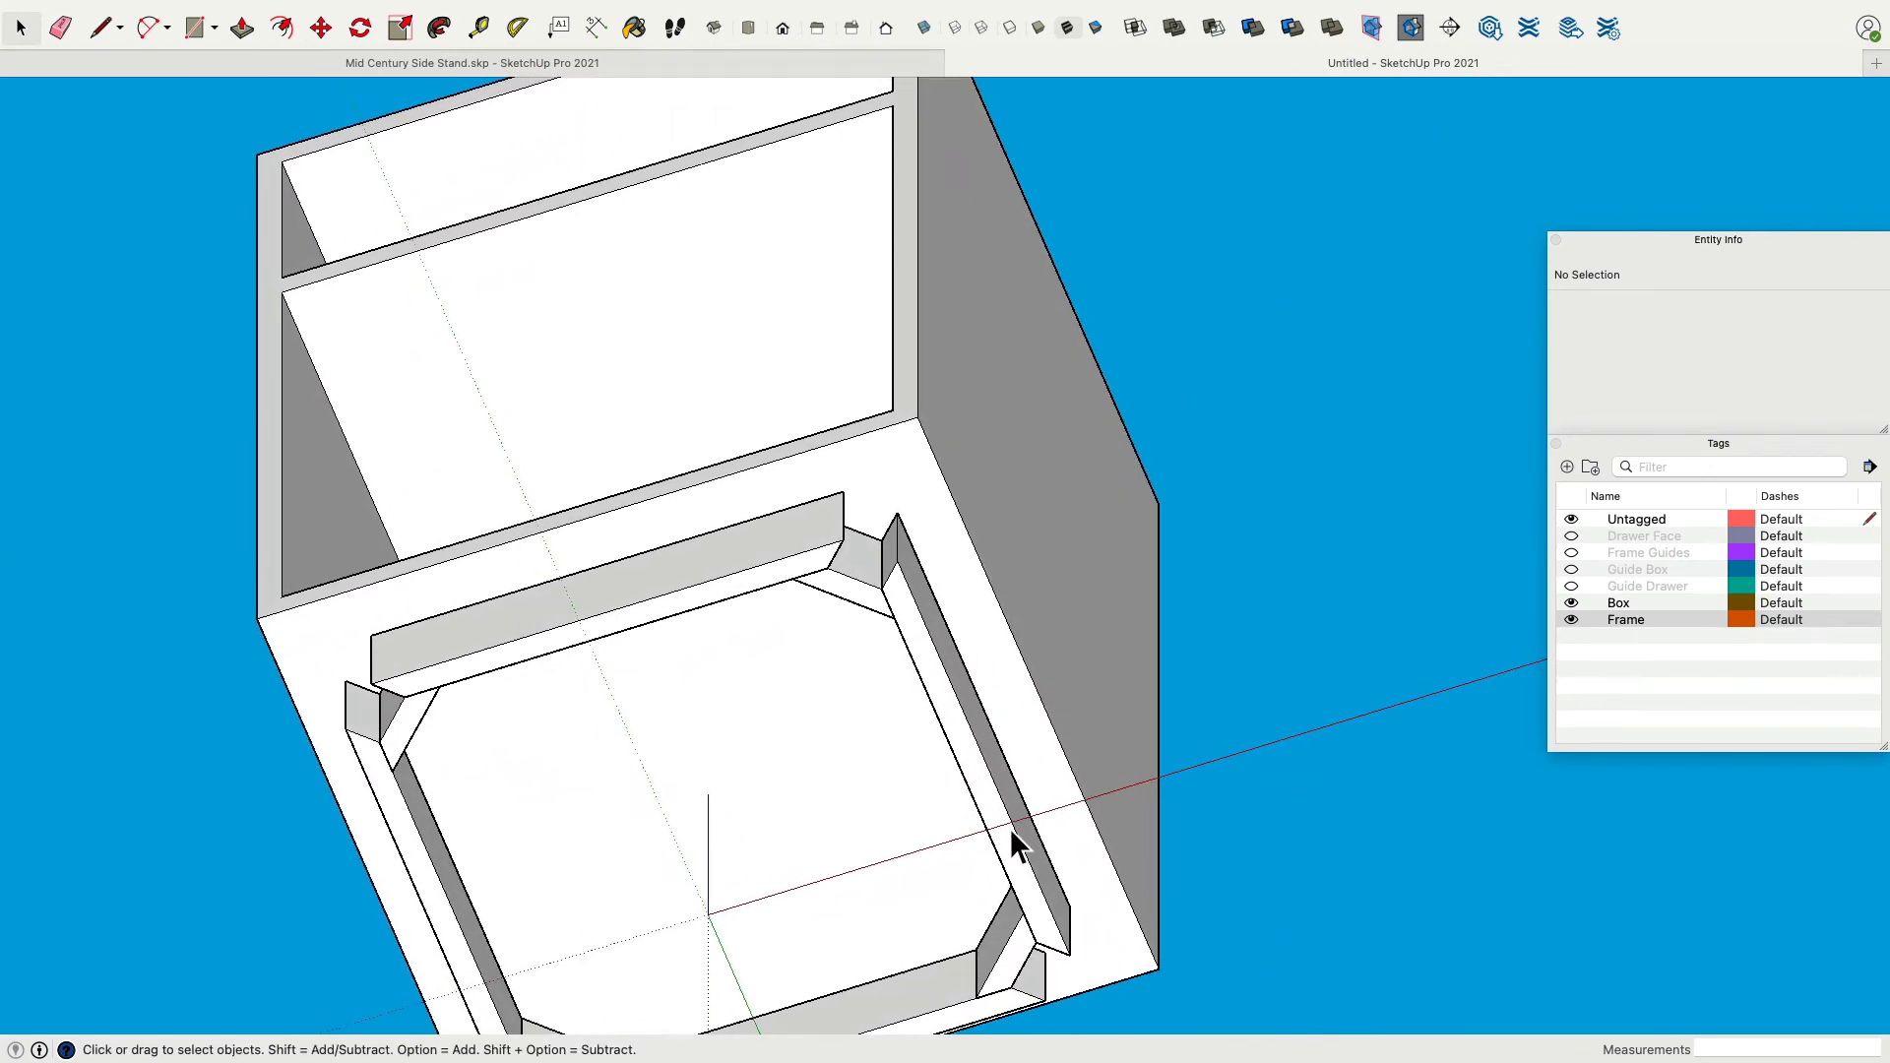
scroll(1036, 817, down, 2)
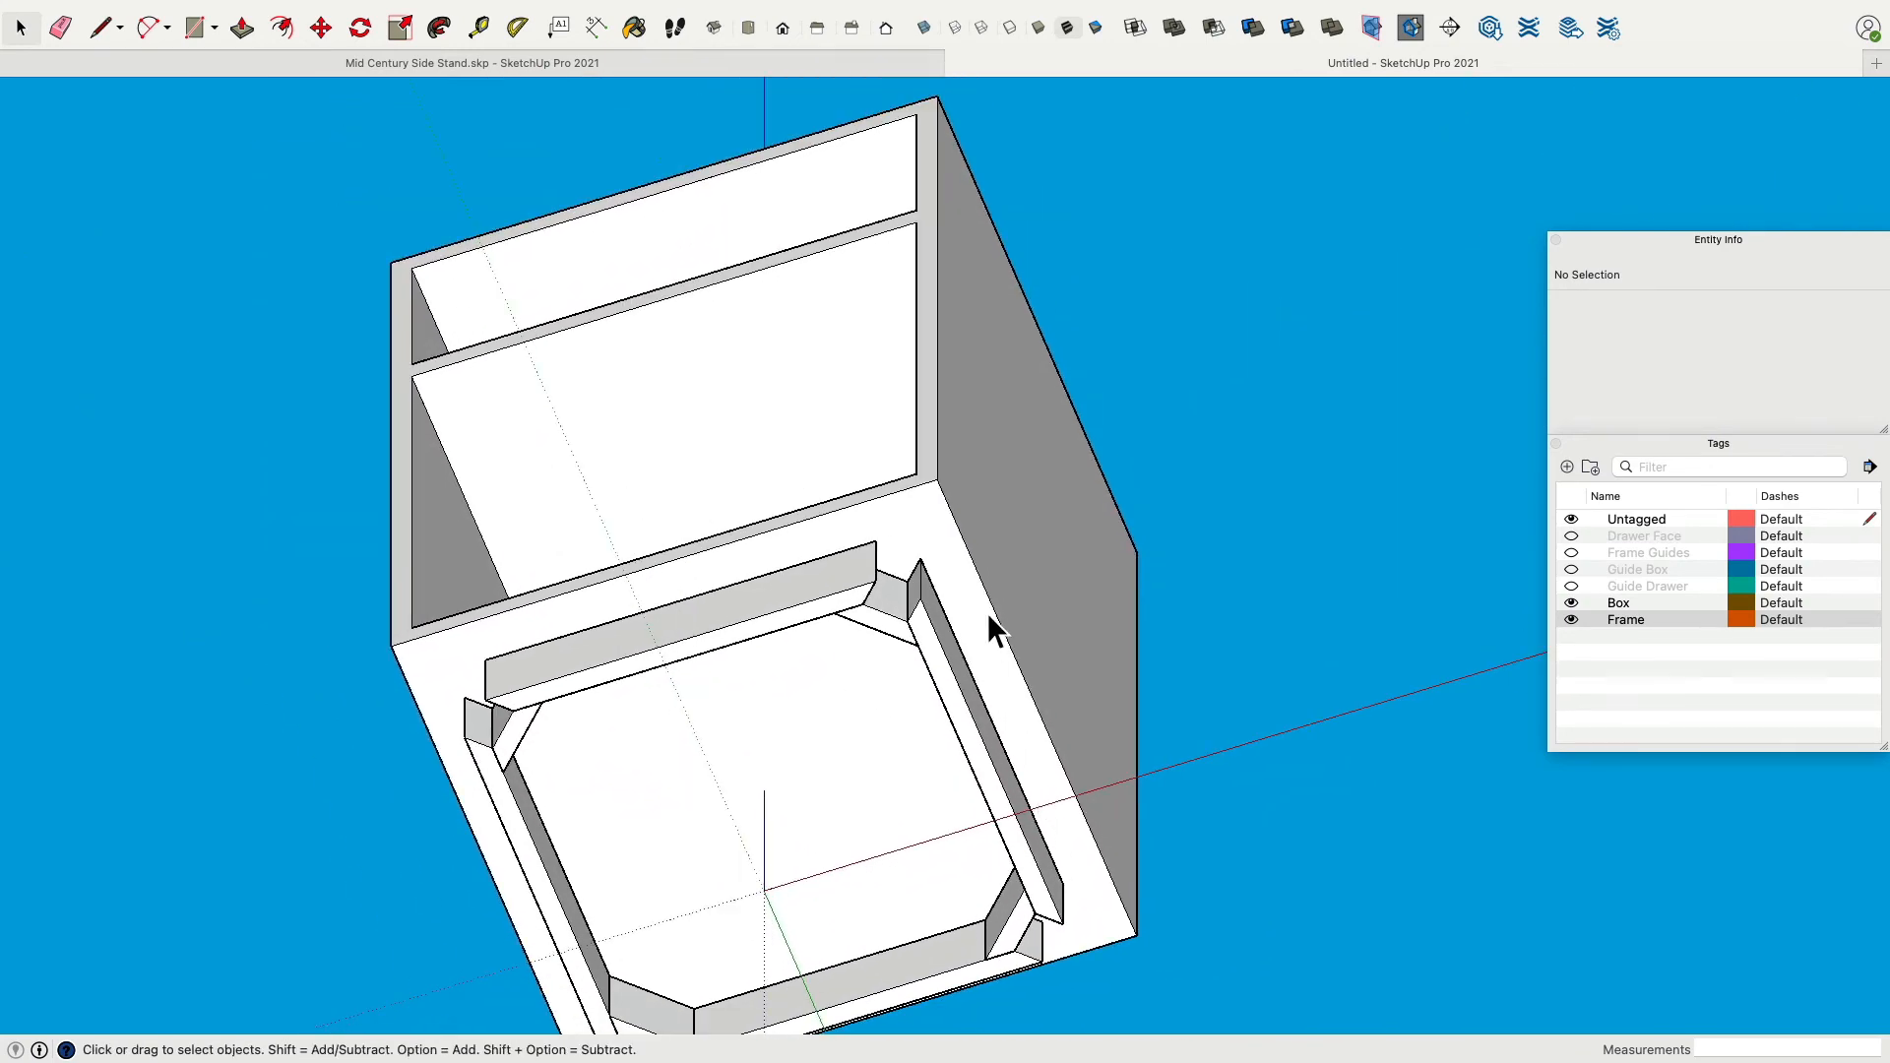
scroll(795, 512, up, 5)
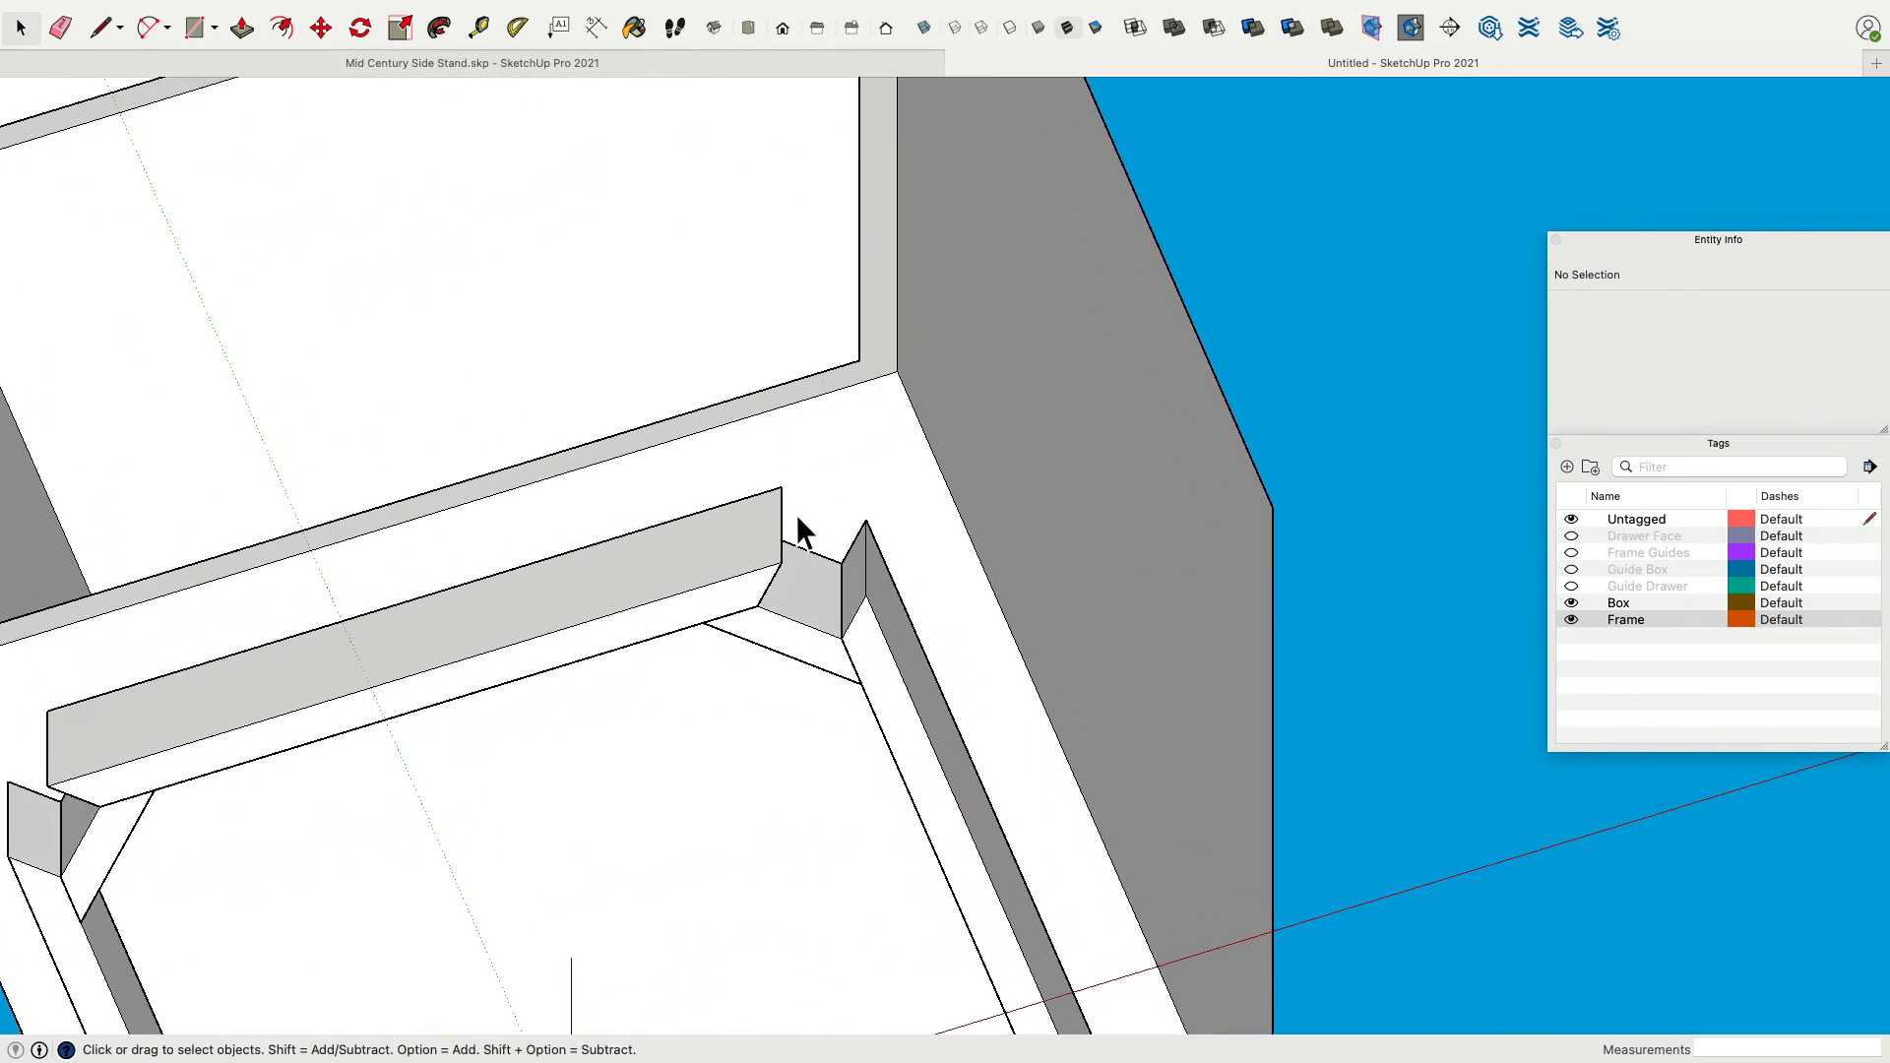
click(193, 30)
middle_drag(866, 532, 730, 566)
scroll(758, 630, up, 3)
click(716, 612)
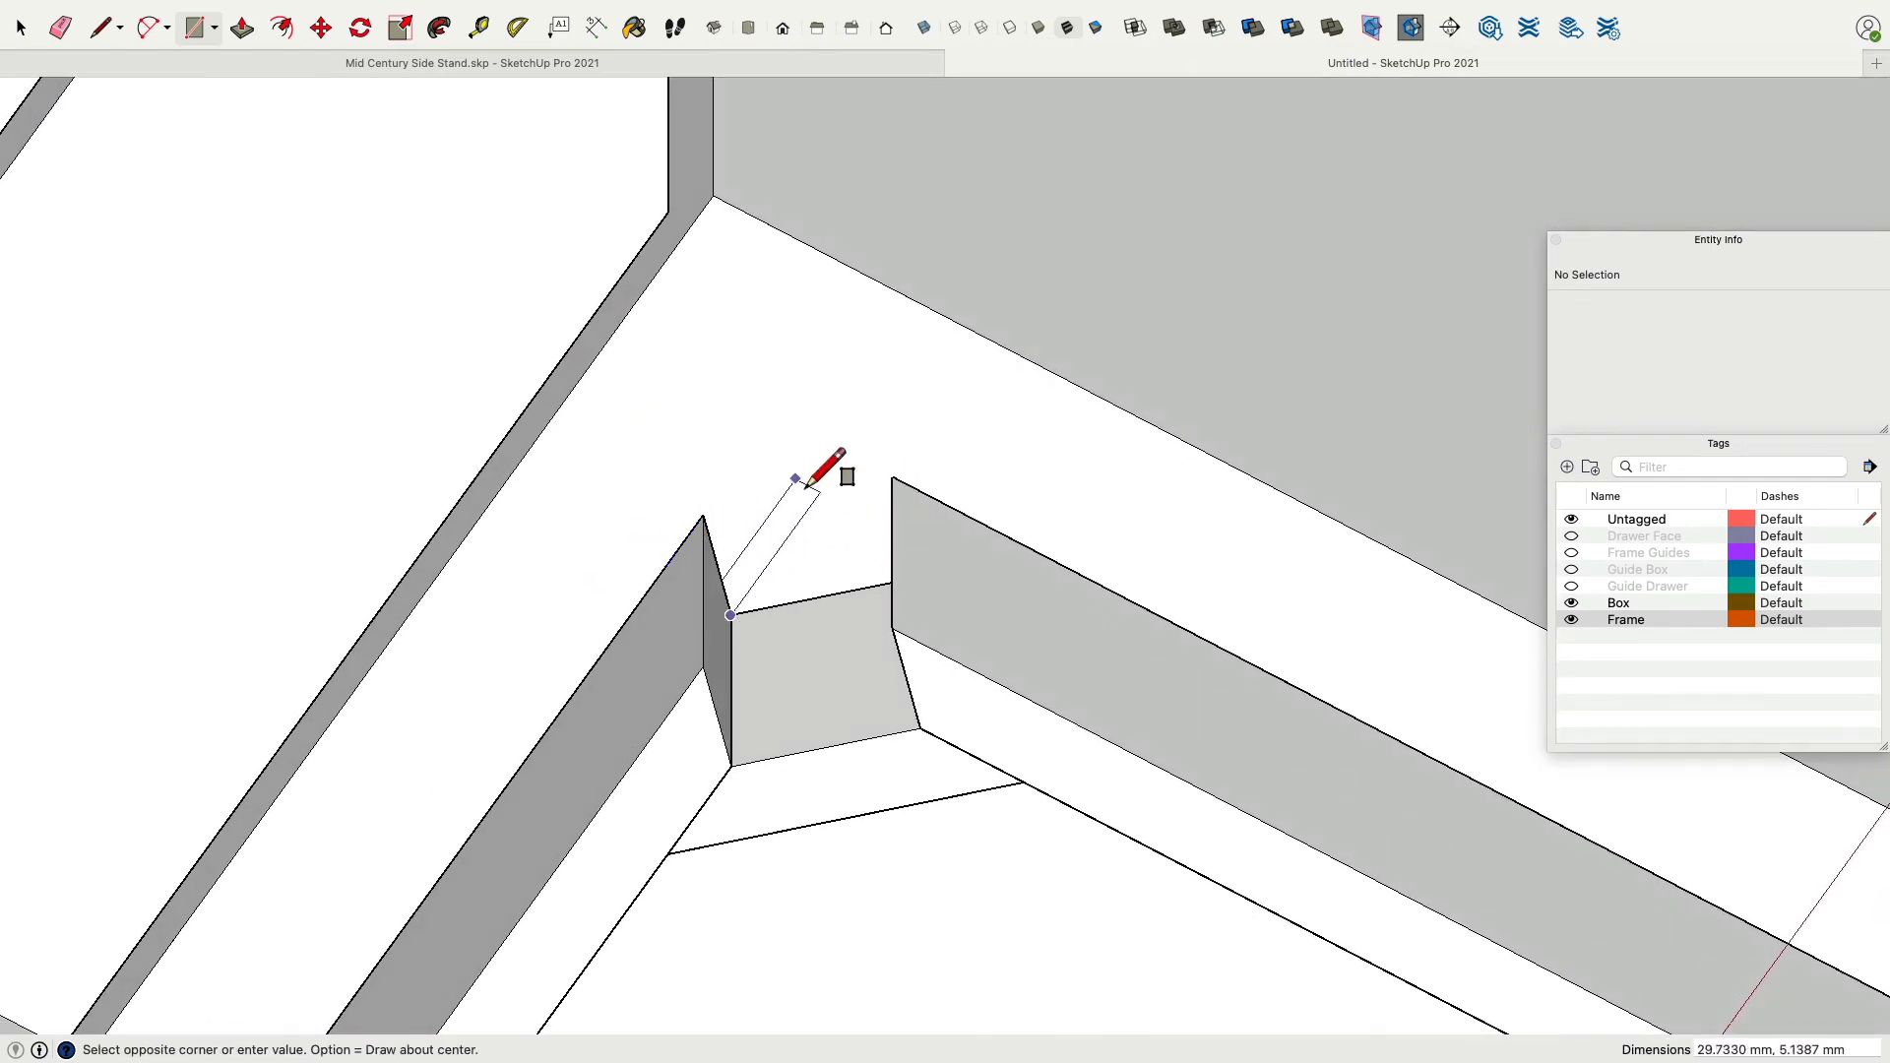
middle_drag(857, 603, 911, 583)
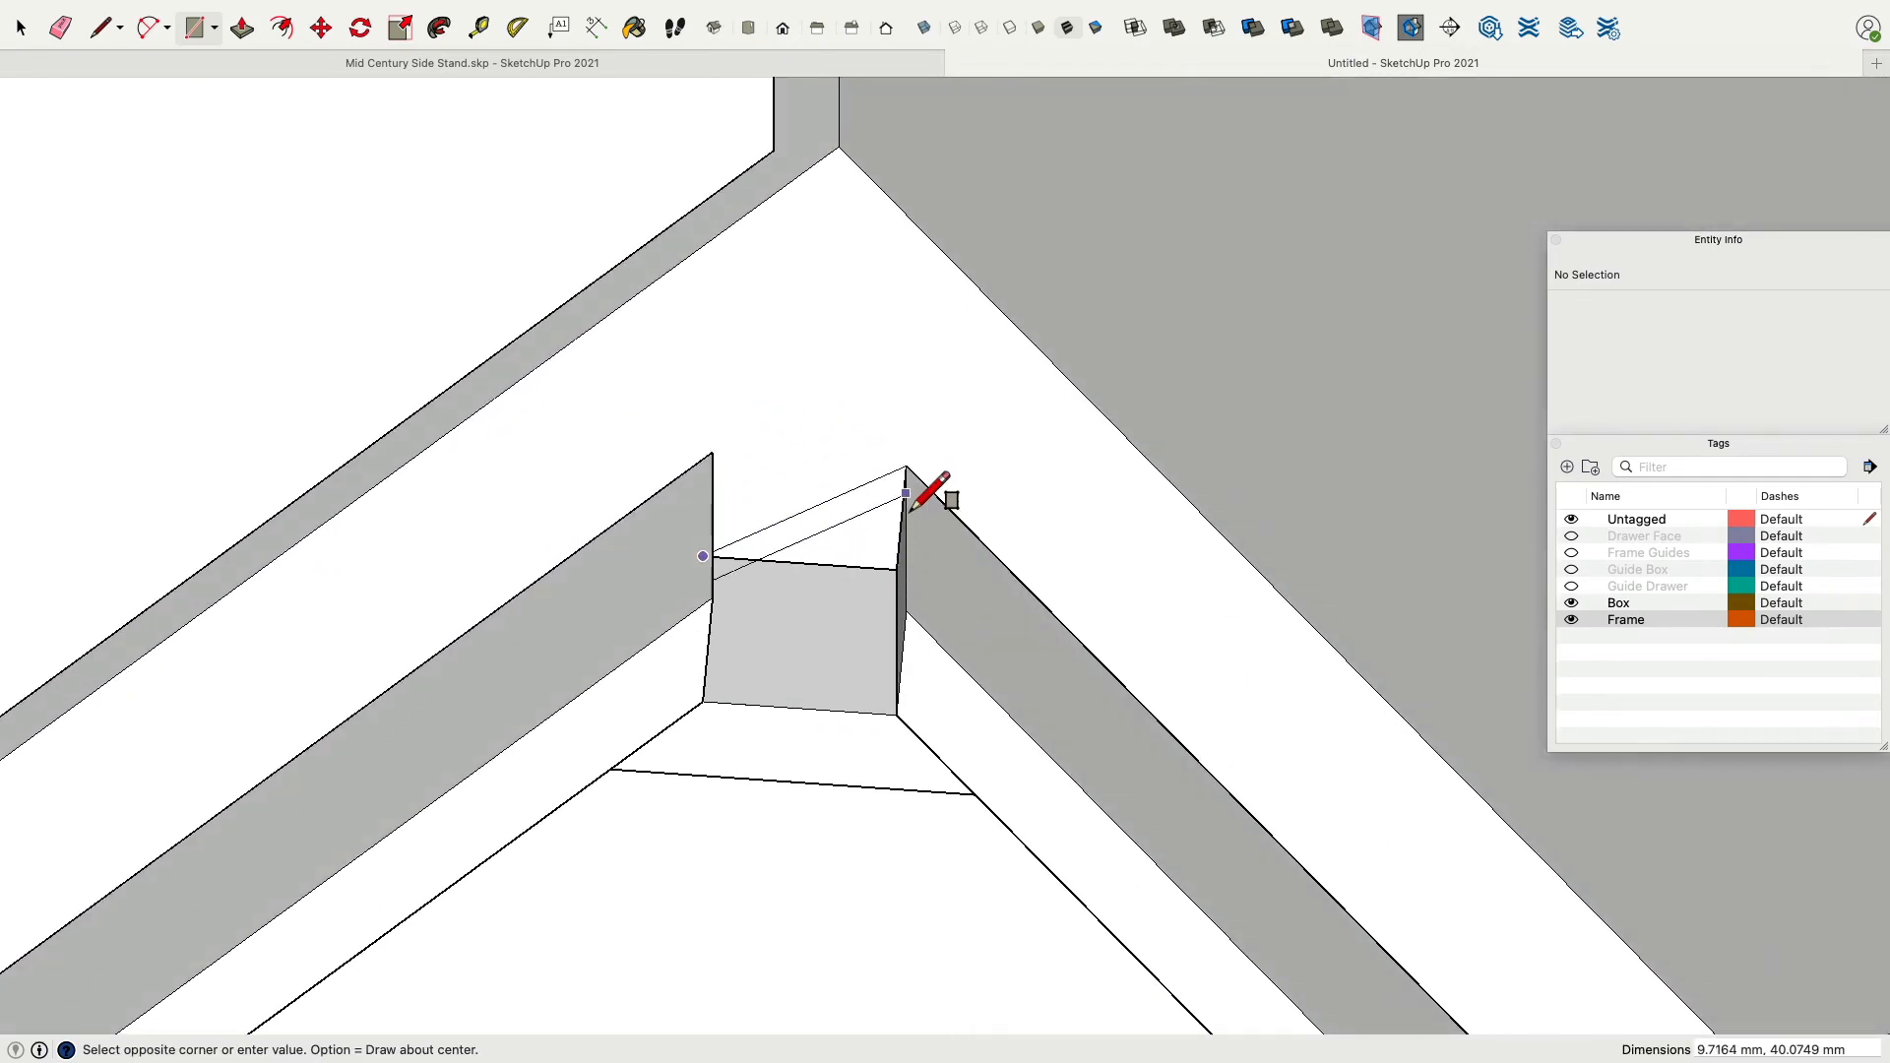
key(Escape)
middle_drag(911, 441, 675, 485)
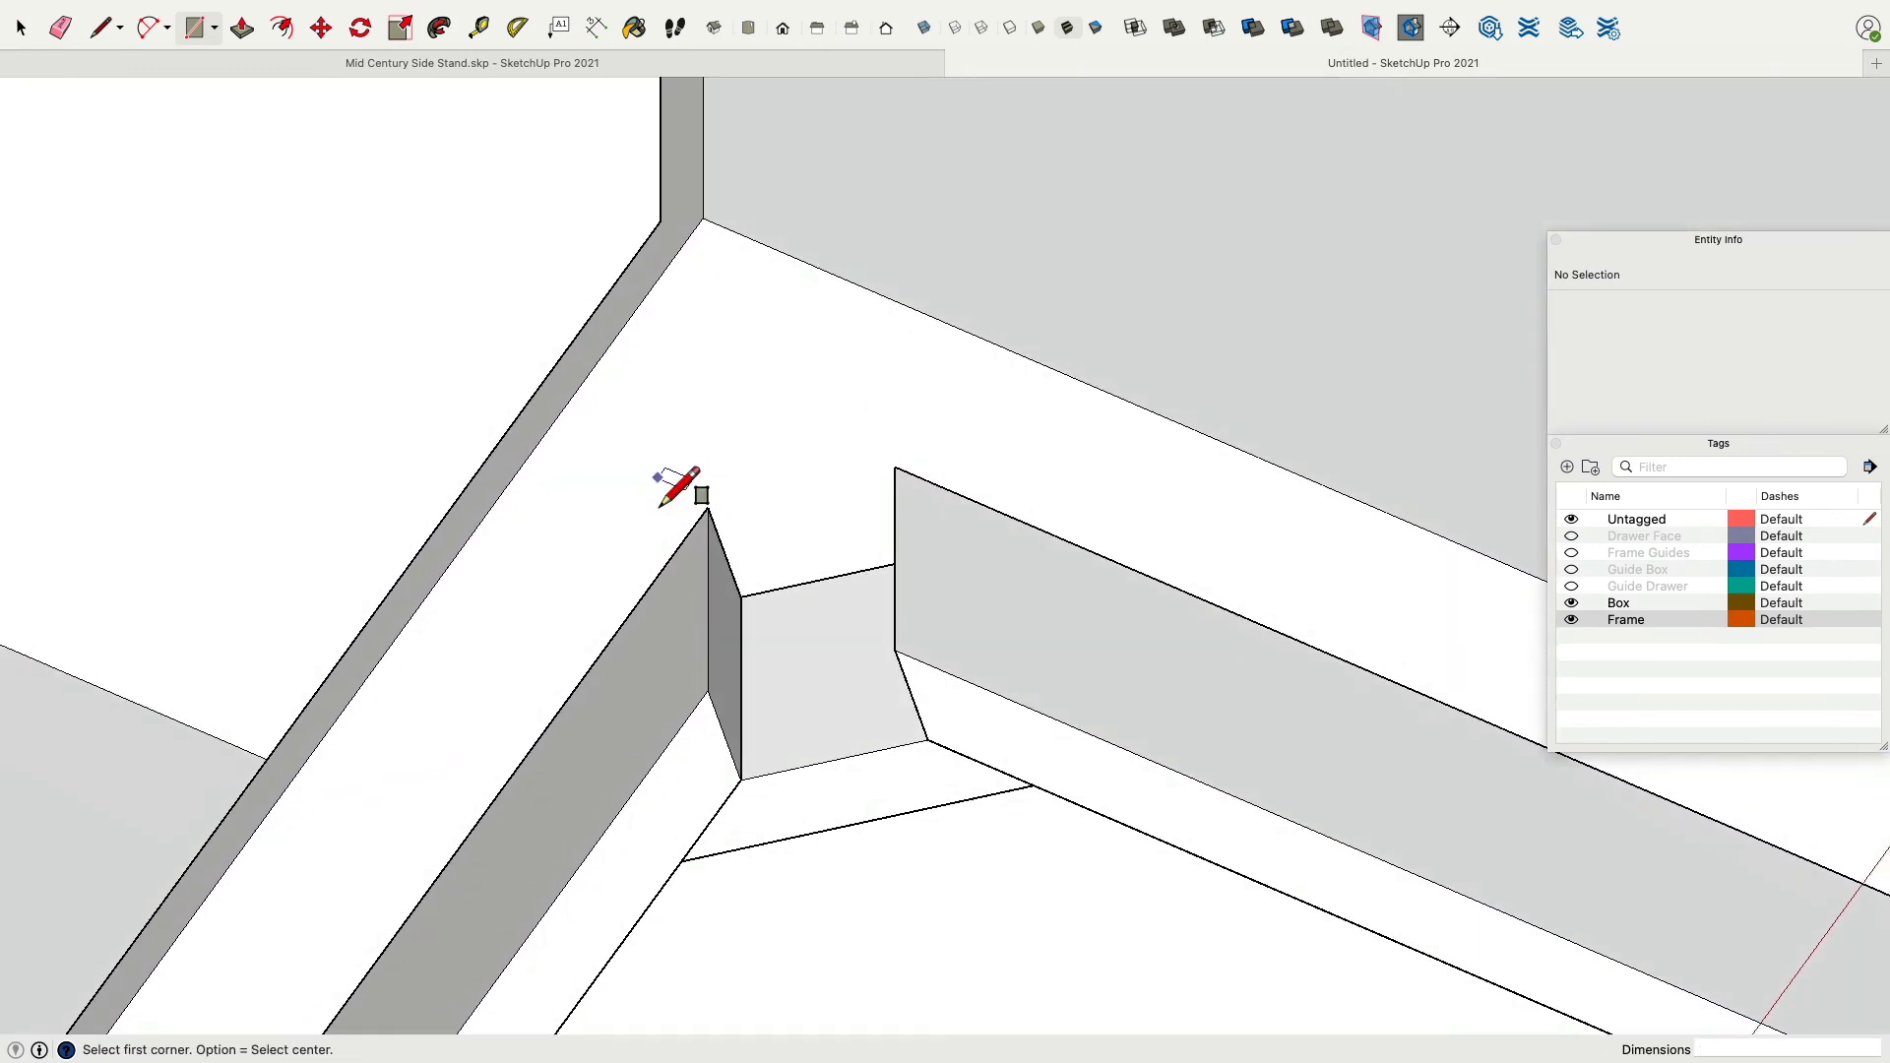
Draw a 34 mm edge across the outer mitred end of the corner block at the cabinet's corner.
click(100, 30)
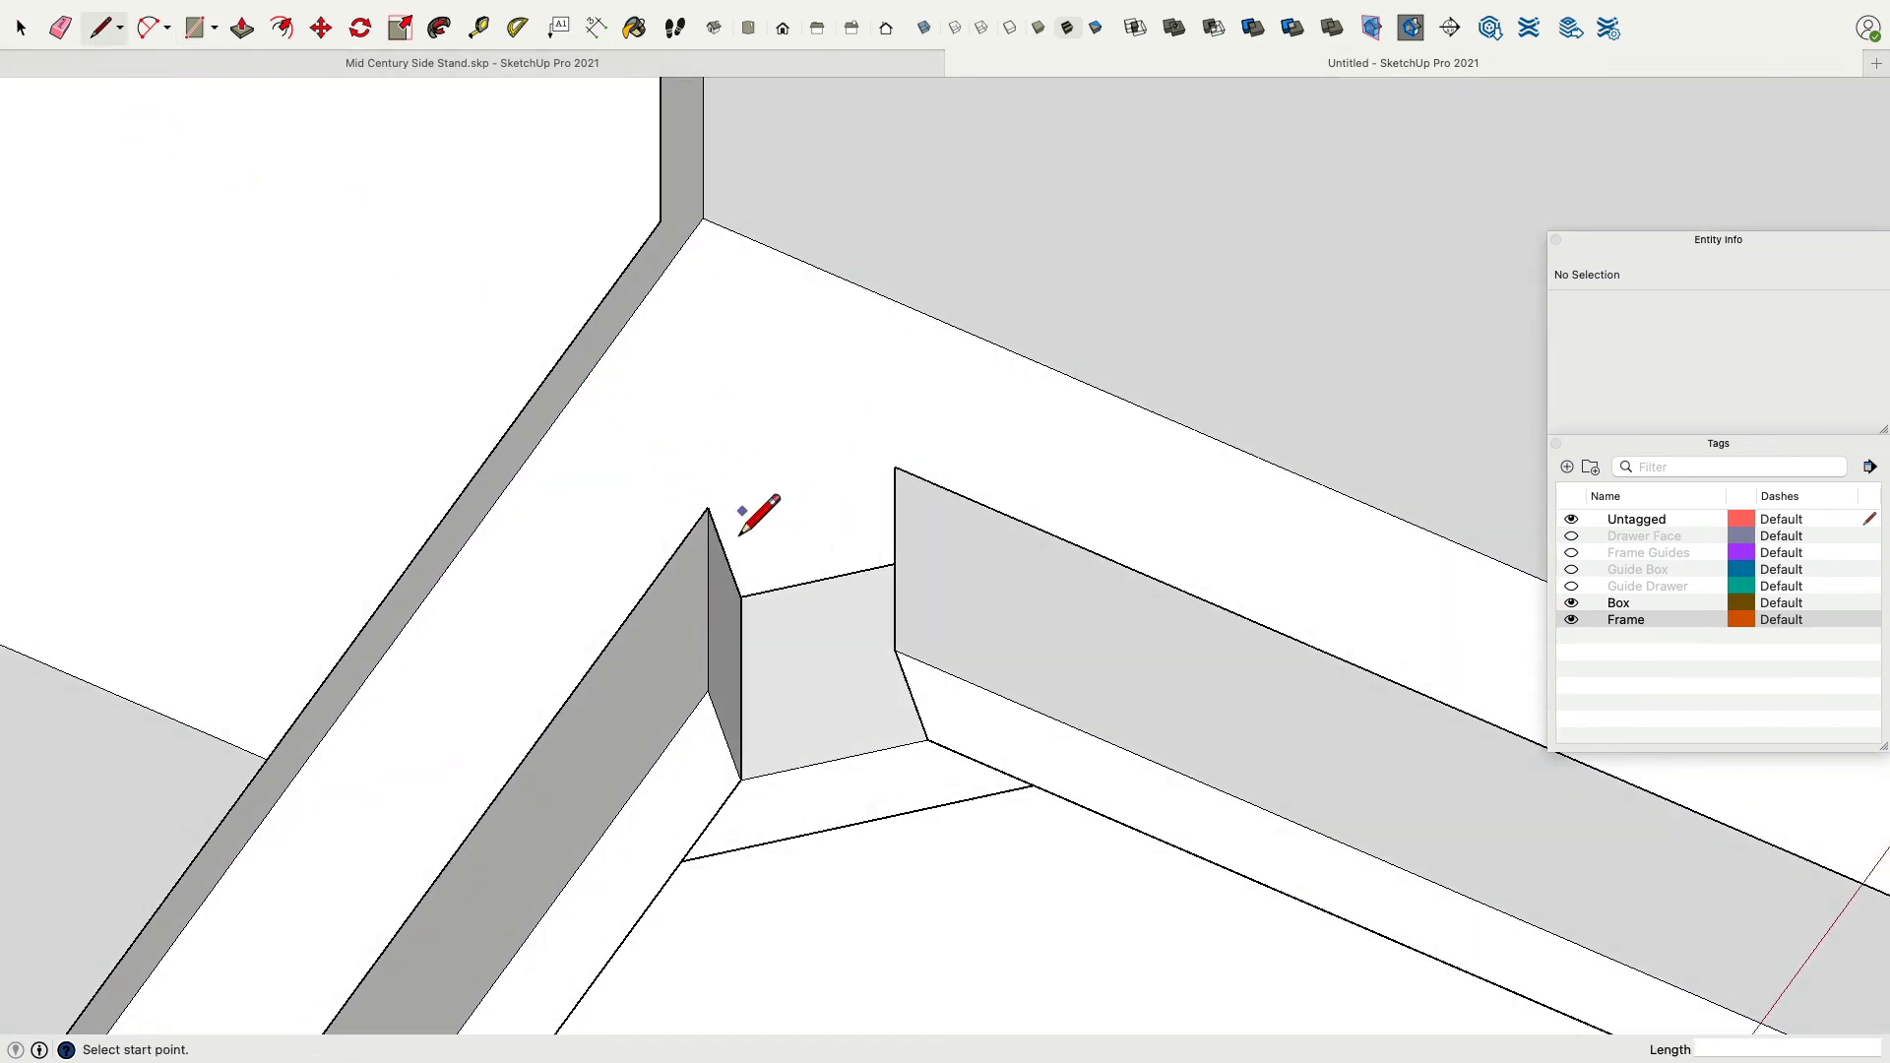
click(717, 525)
middle_drag(744, 617, 982, 591)
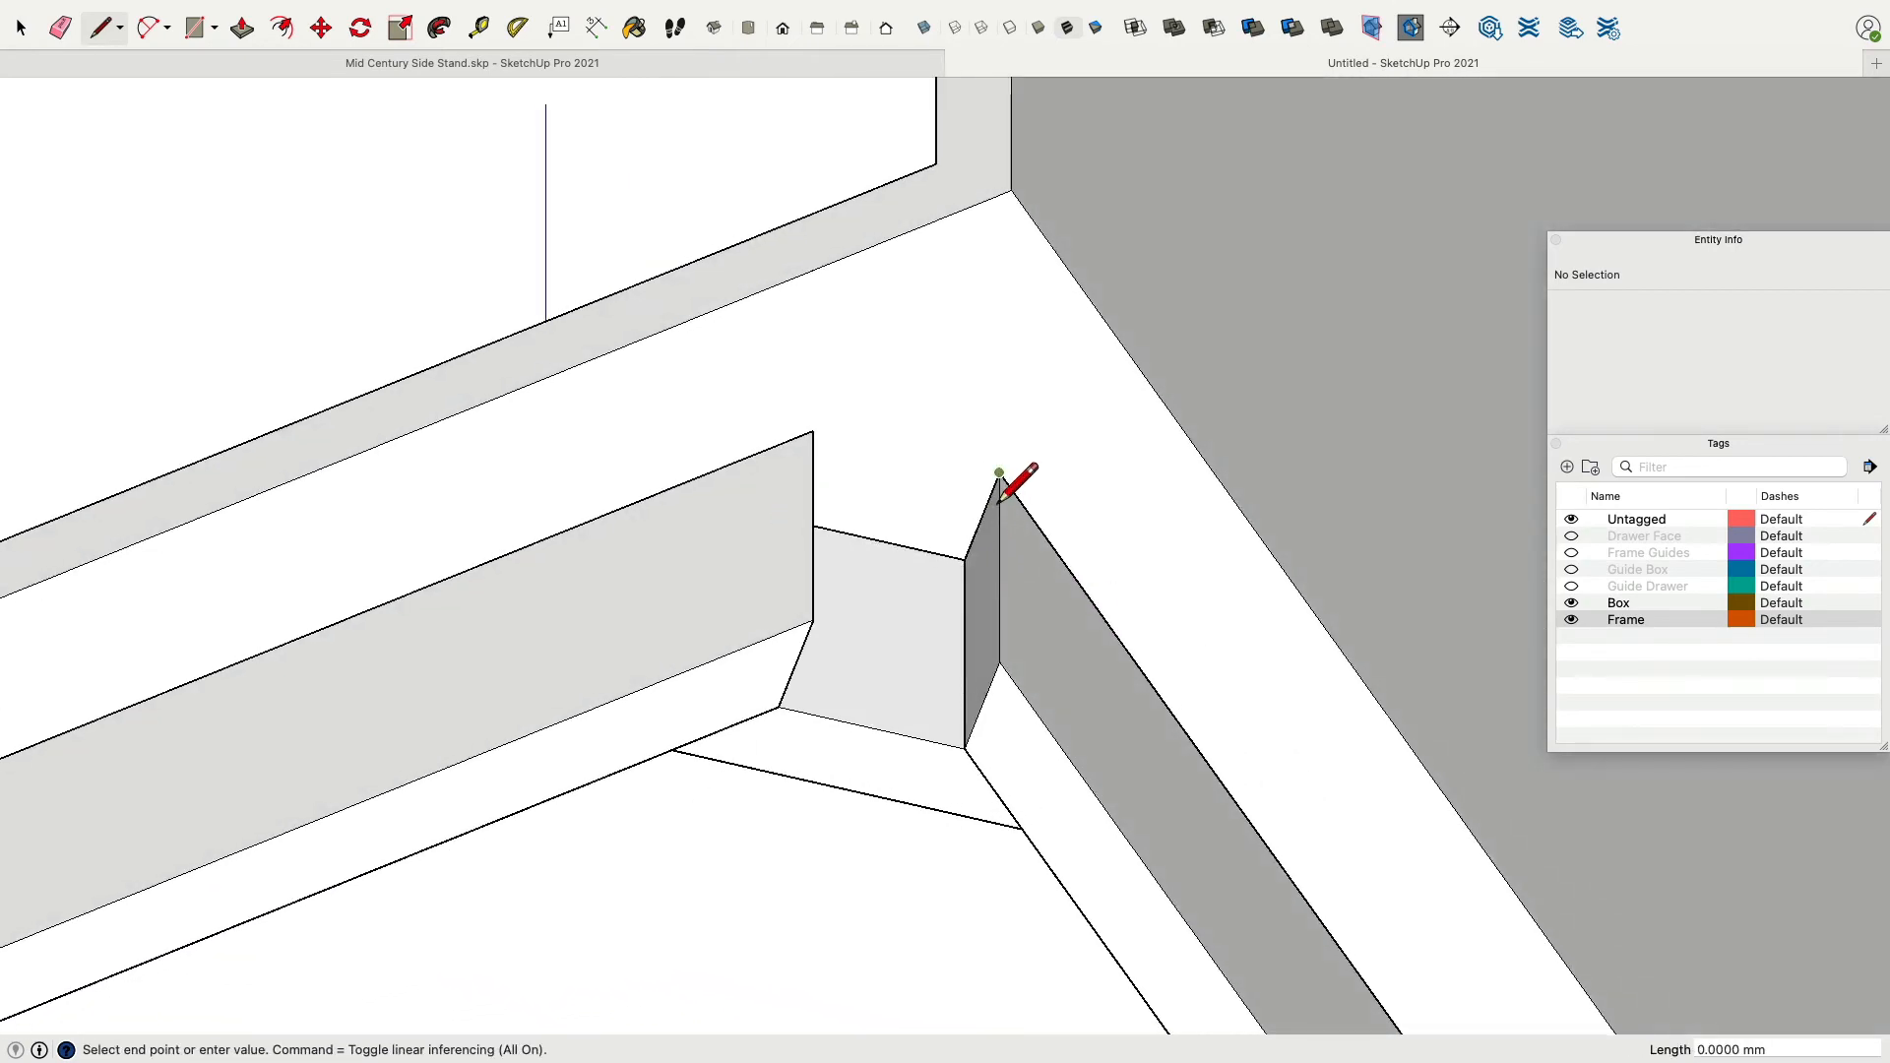
key(Escape)
middle_drag(718, 330, 169, 177)
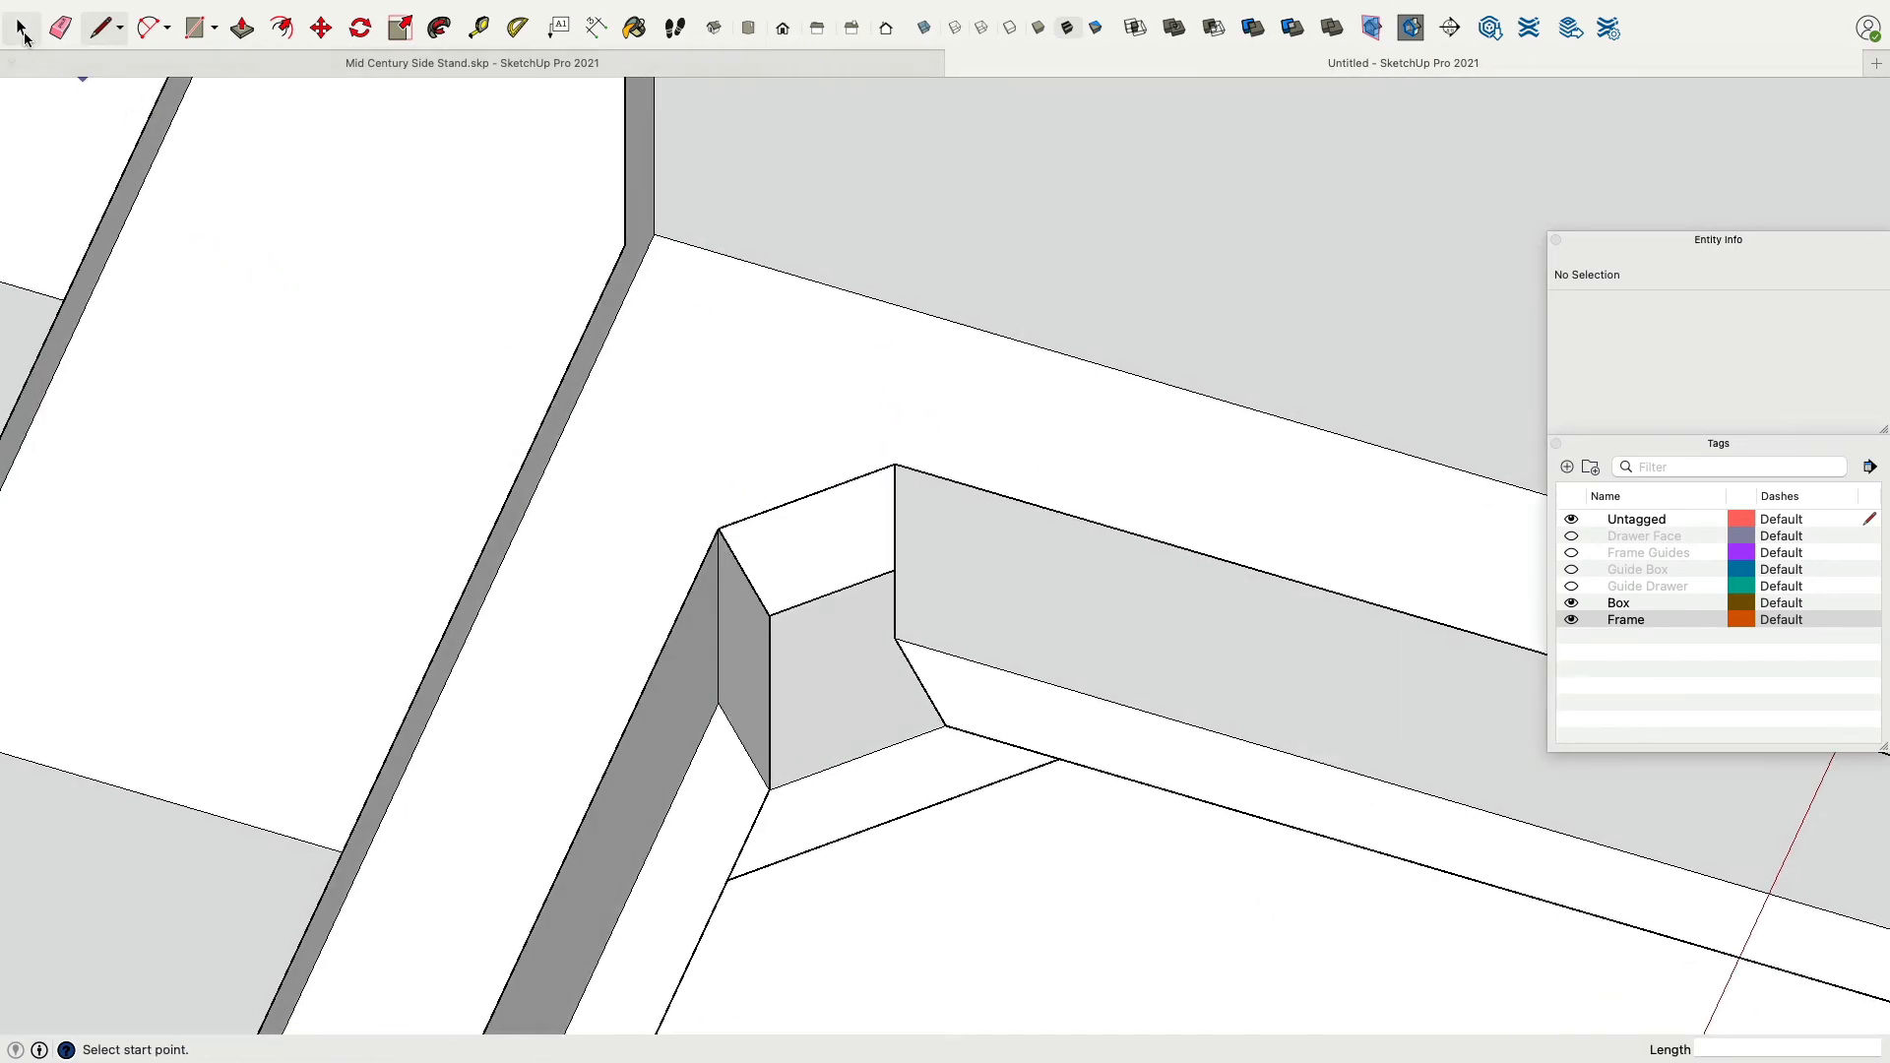
key(space)
click(791, 514)
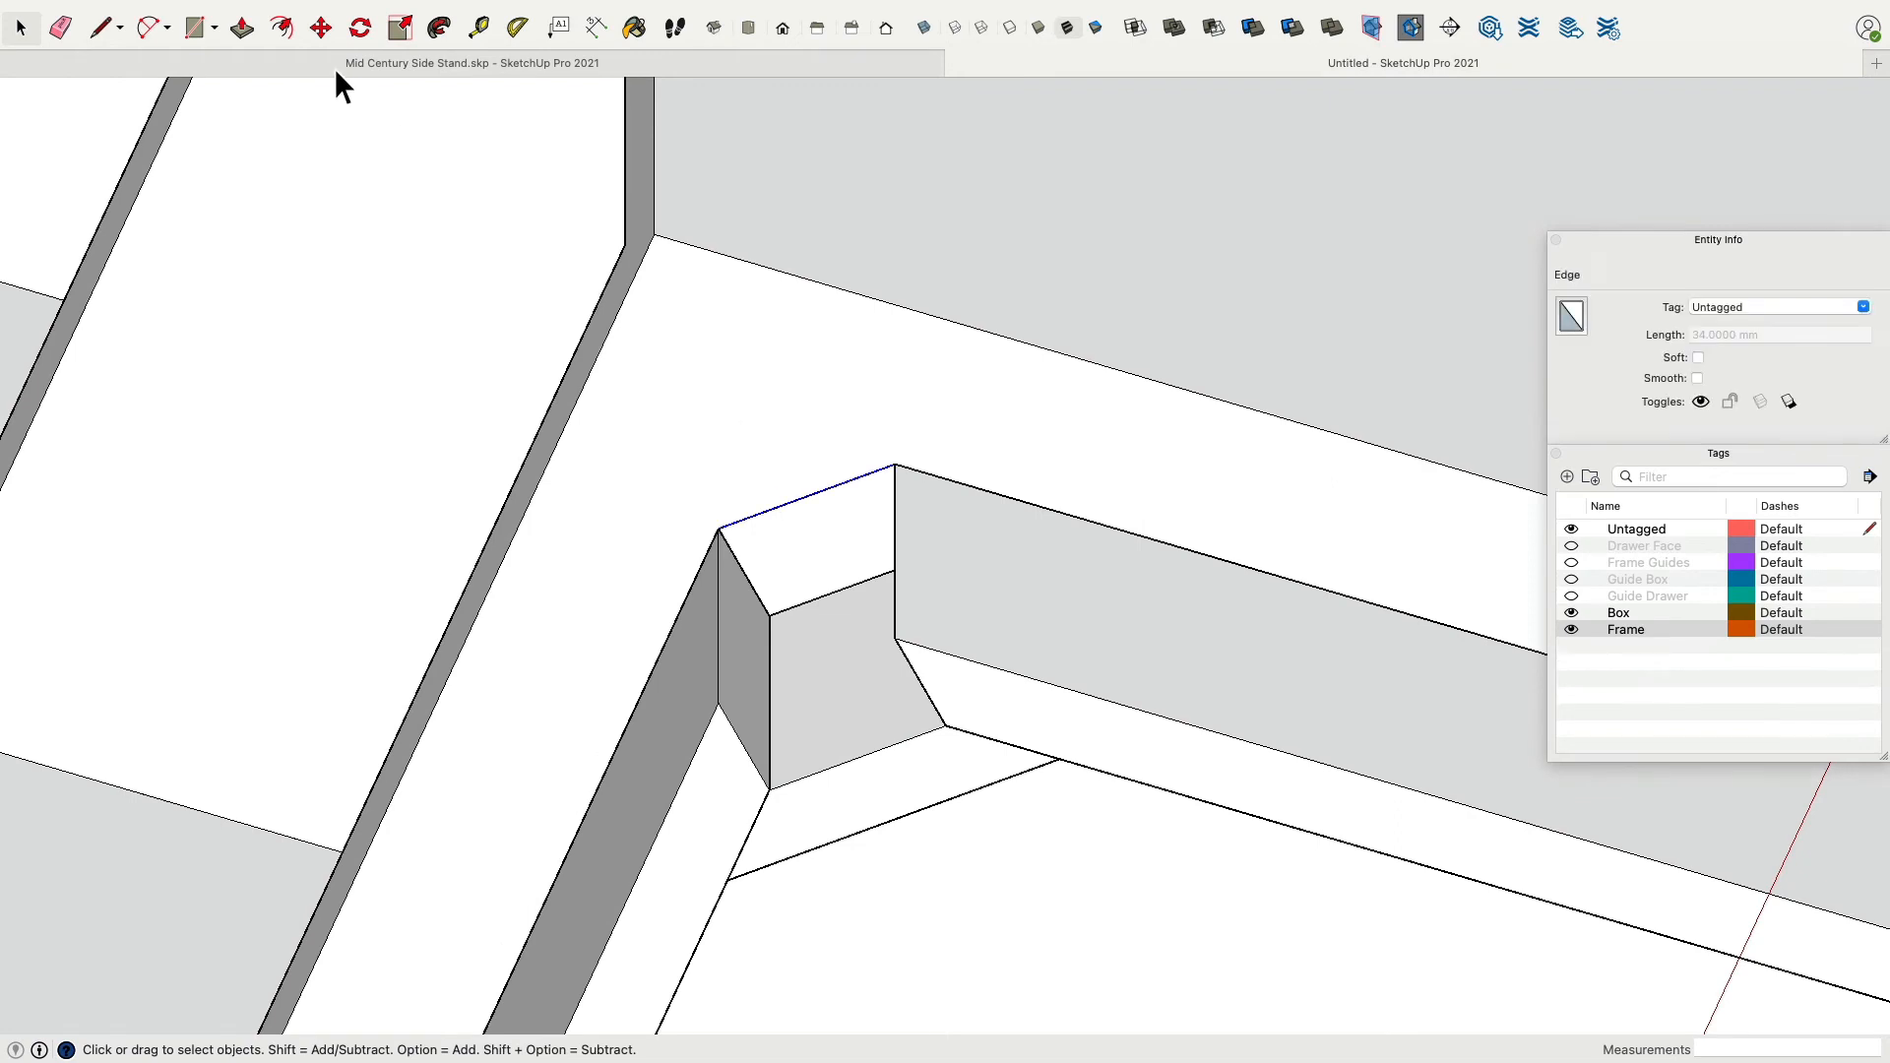
click(321, 28)
click(825, 513)
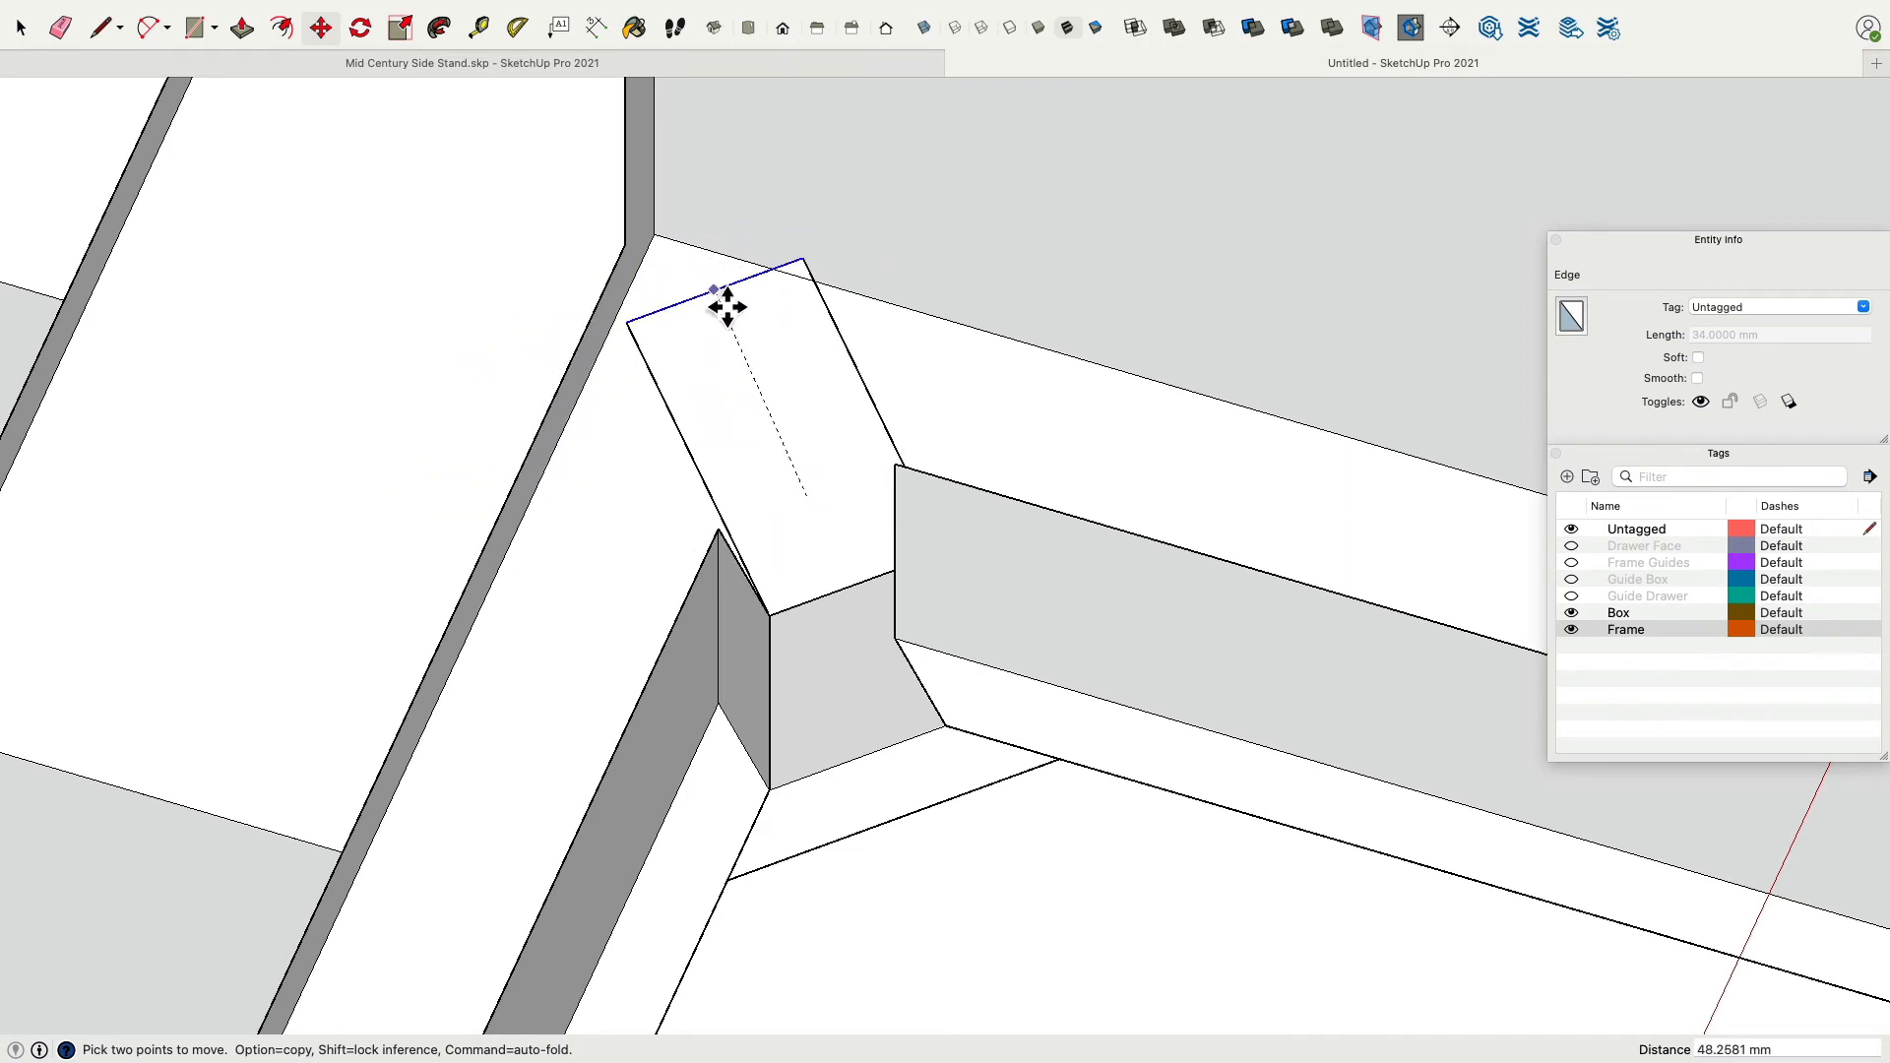
key(Escape)
middle_drag(788, 417, 1173, 417)
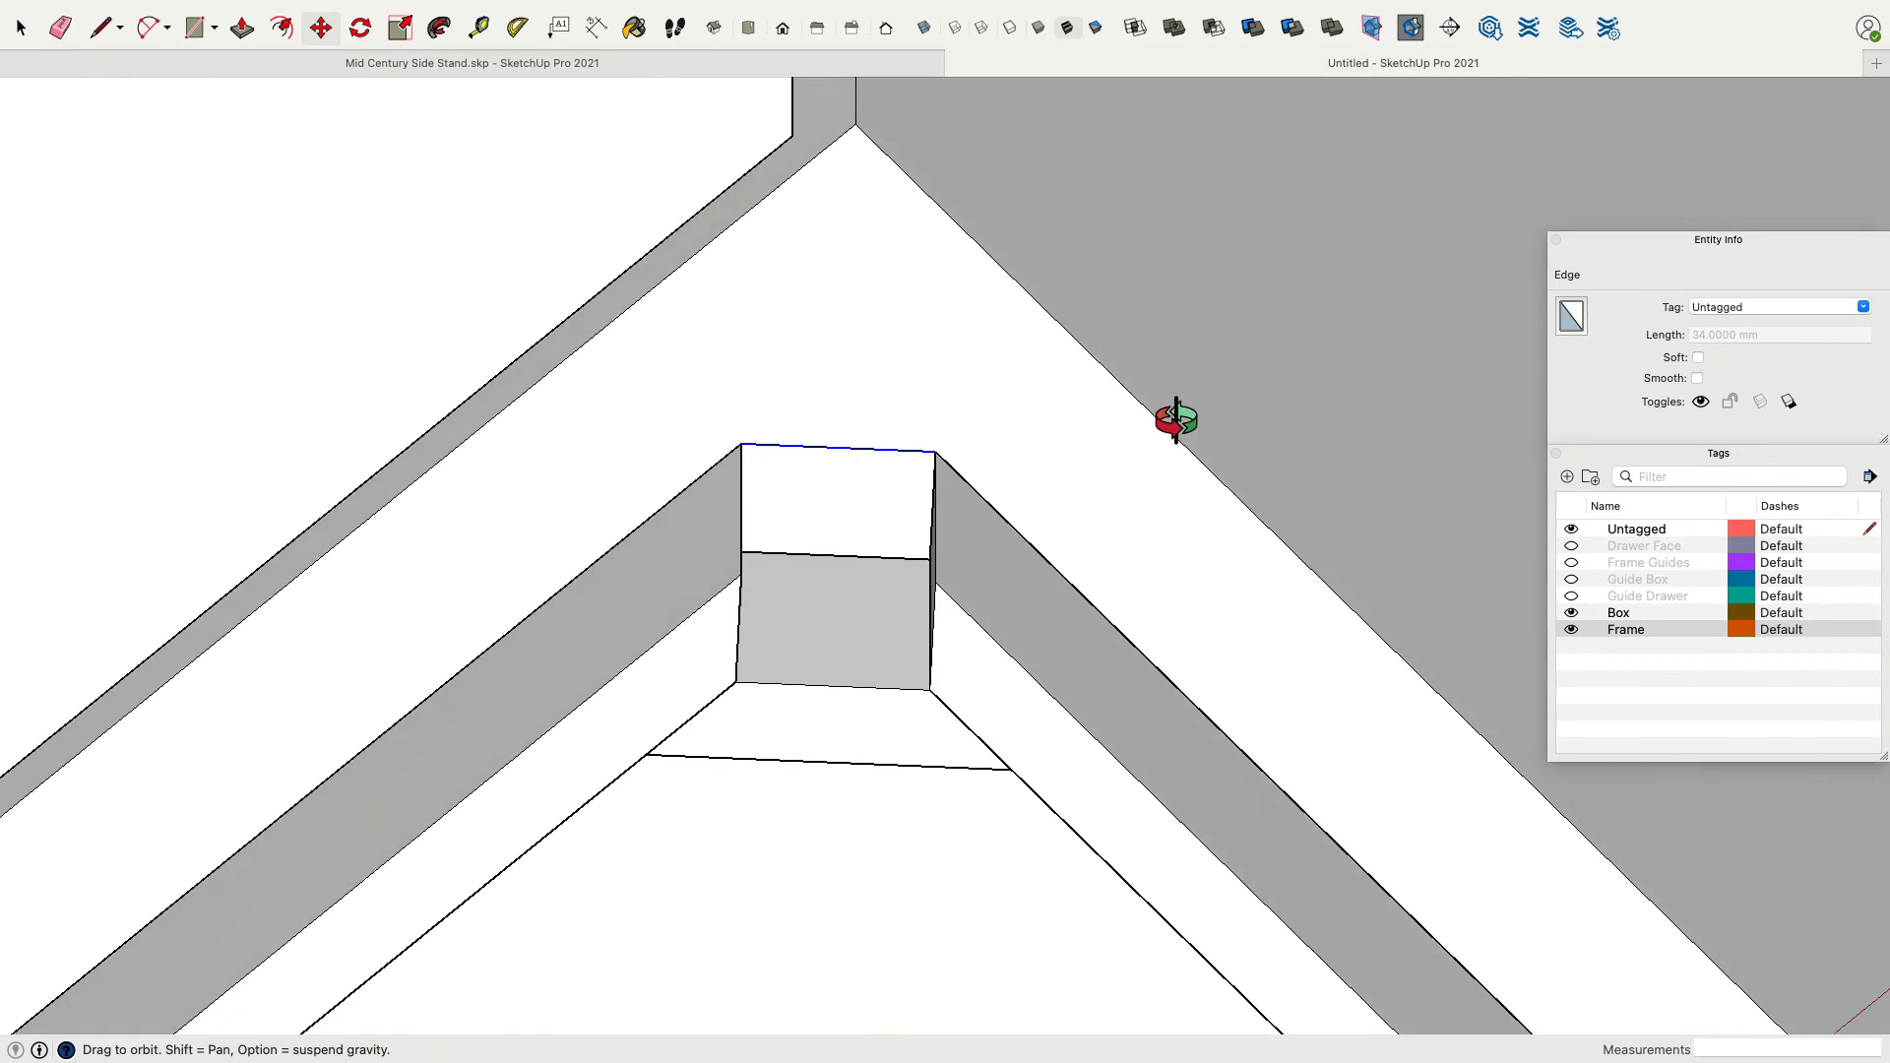
middle_drag(1002, 532, 761, 601)
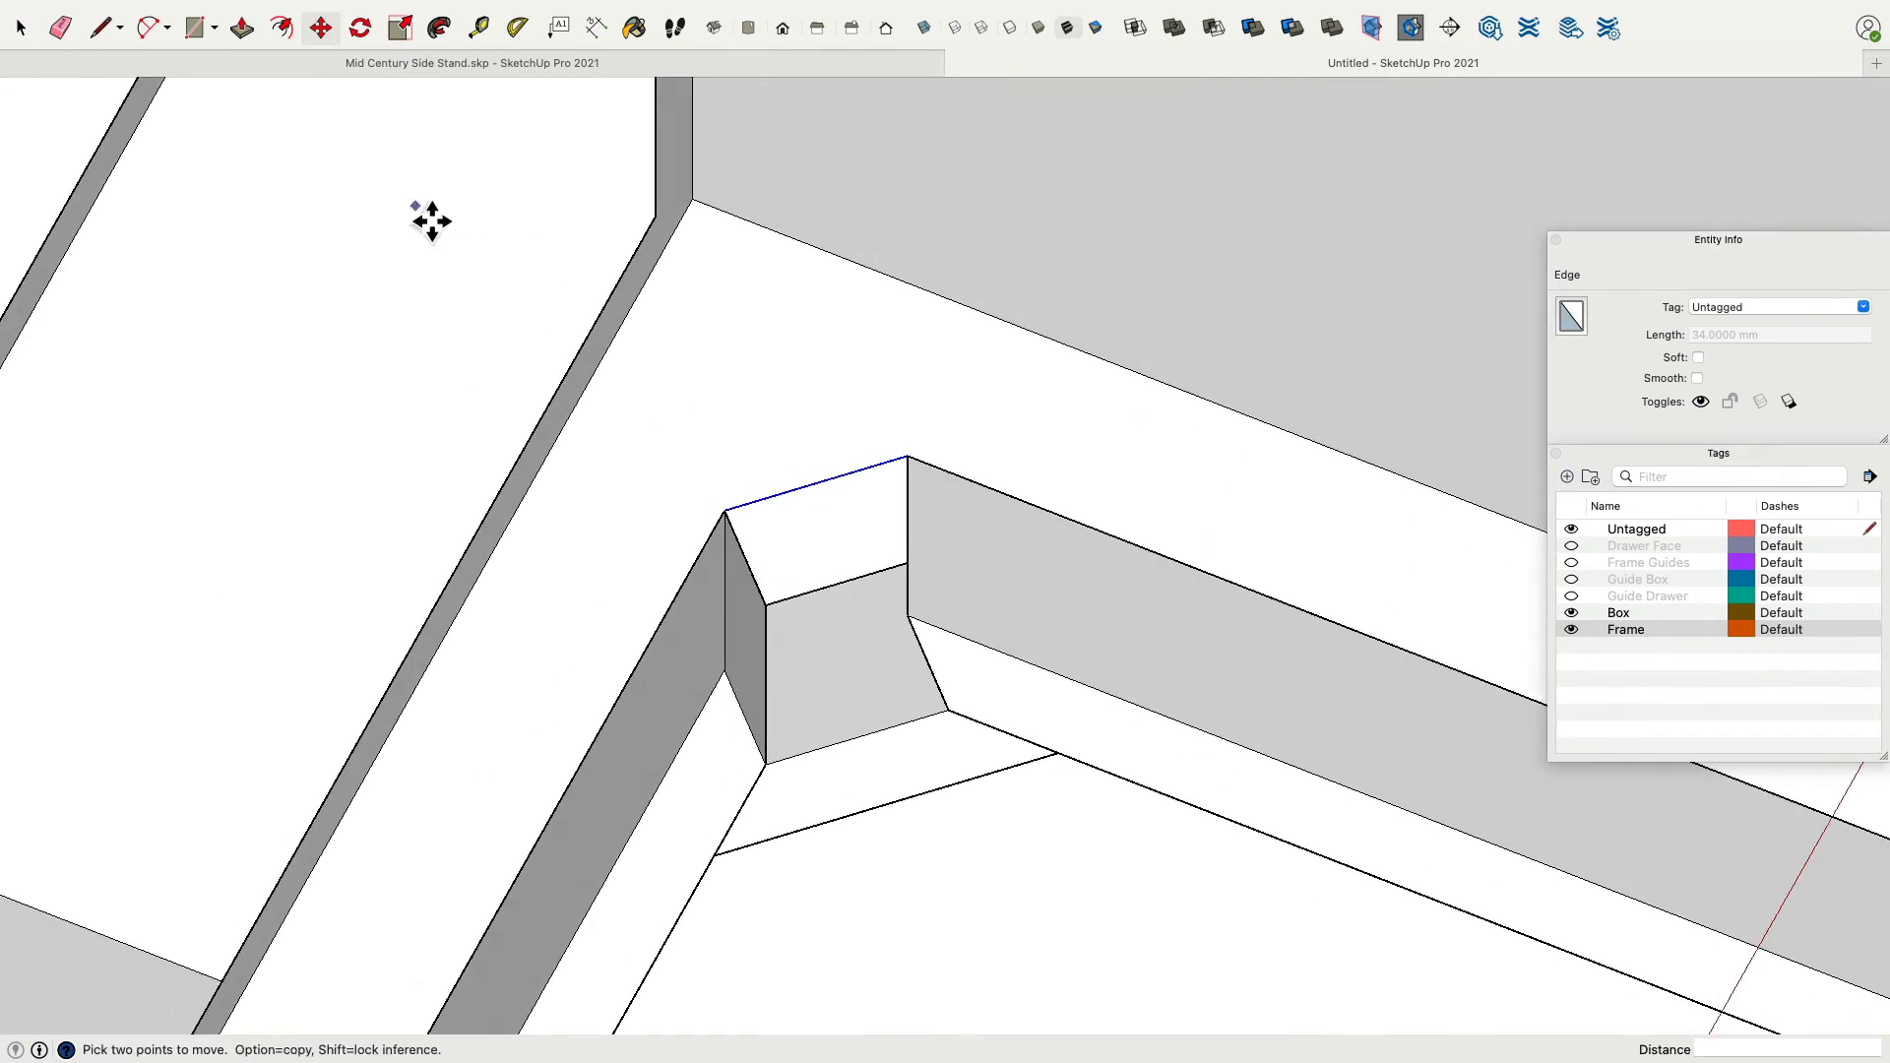
Add a guide through the new edge's midpoint, 17 mm from its end, along the corner diagonal.
click(477, 28)
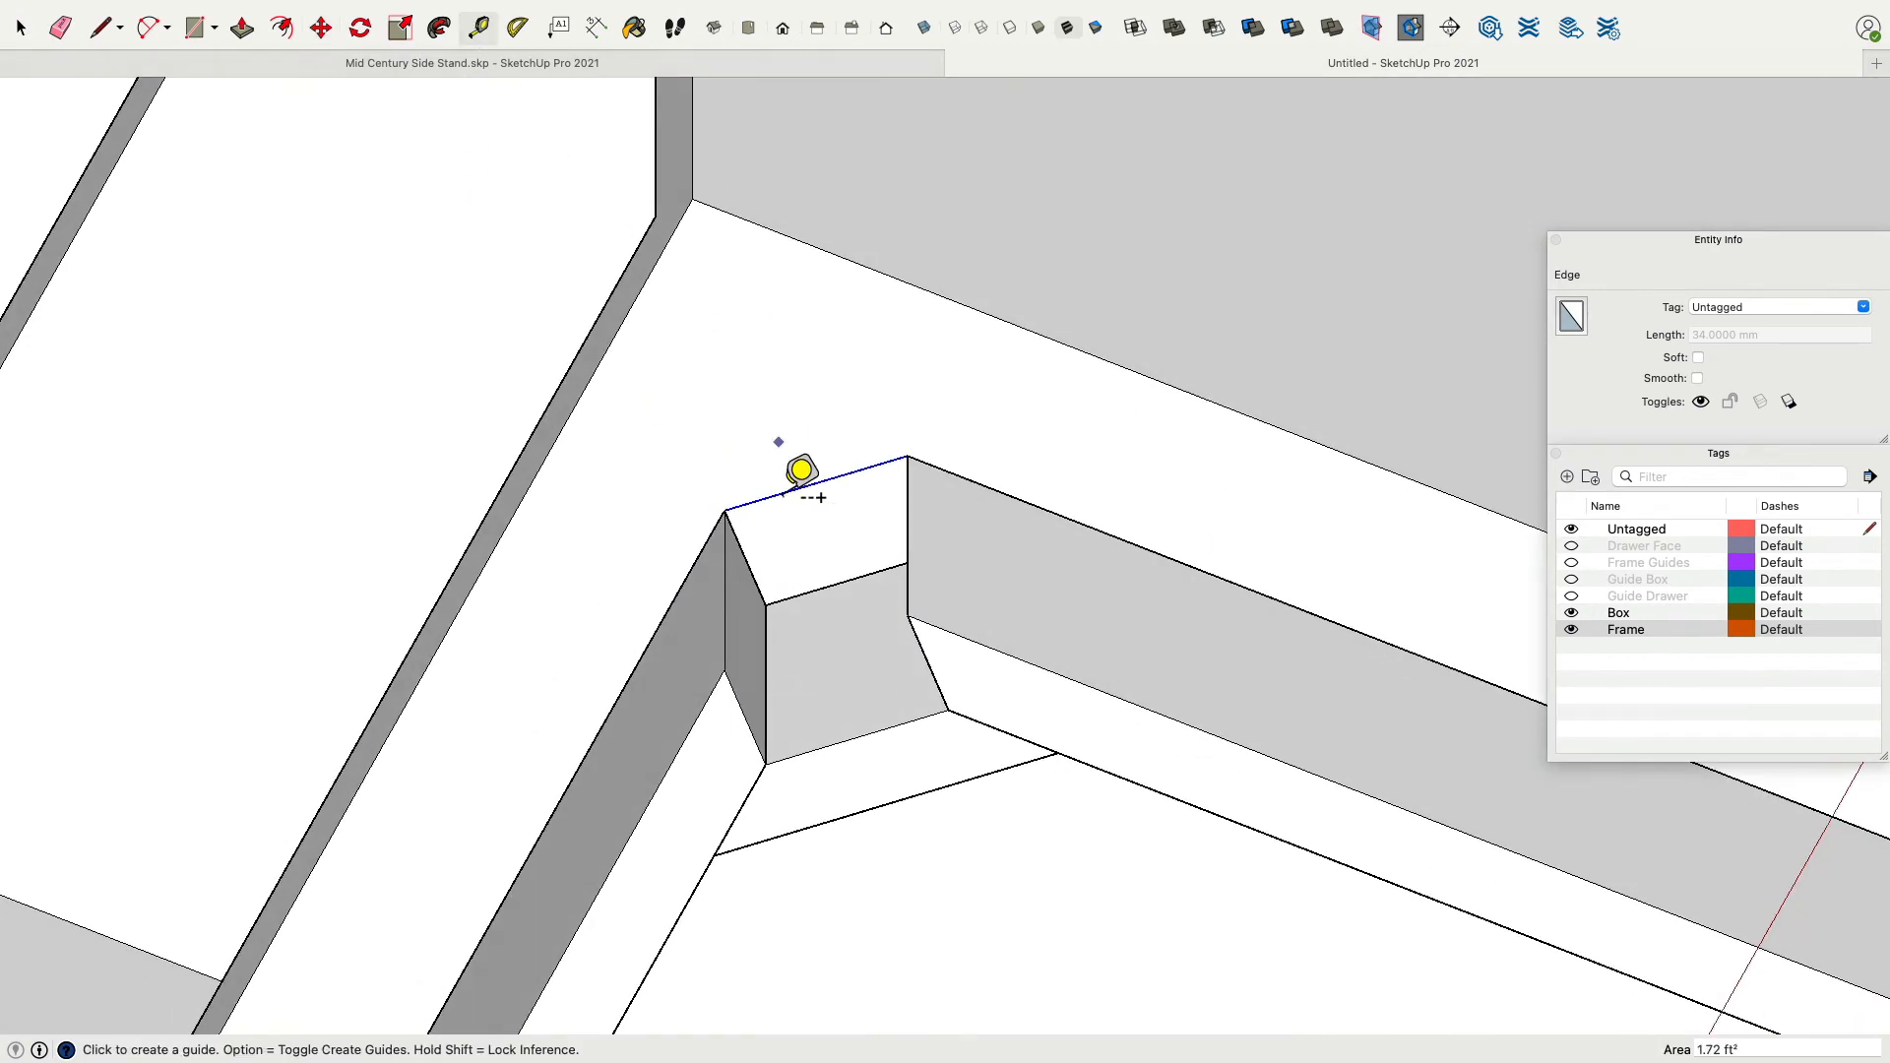
click(744, 557)
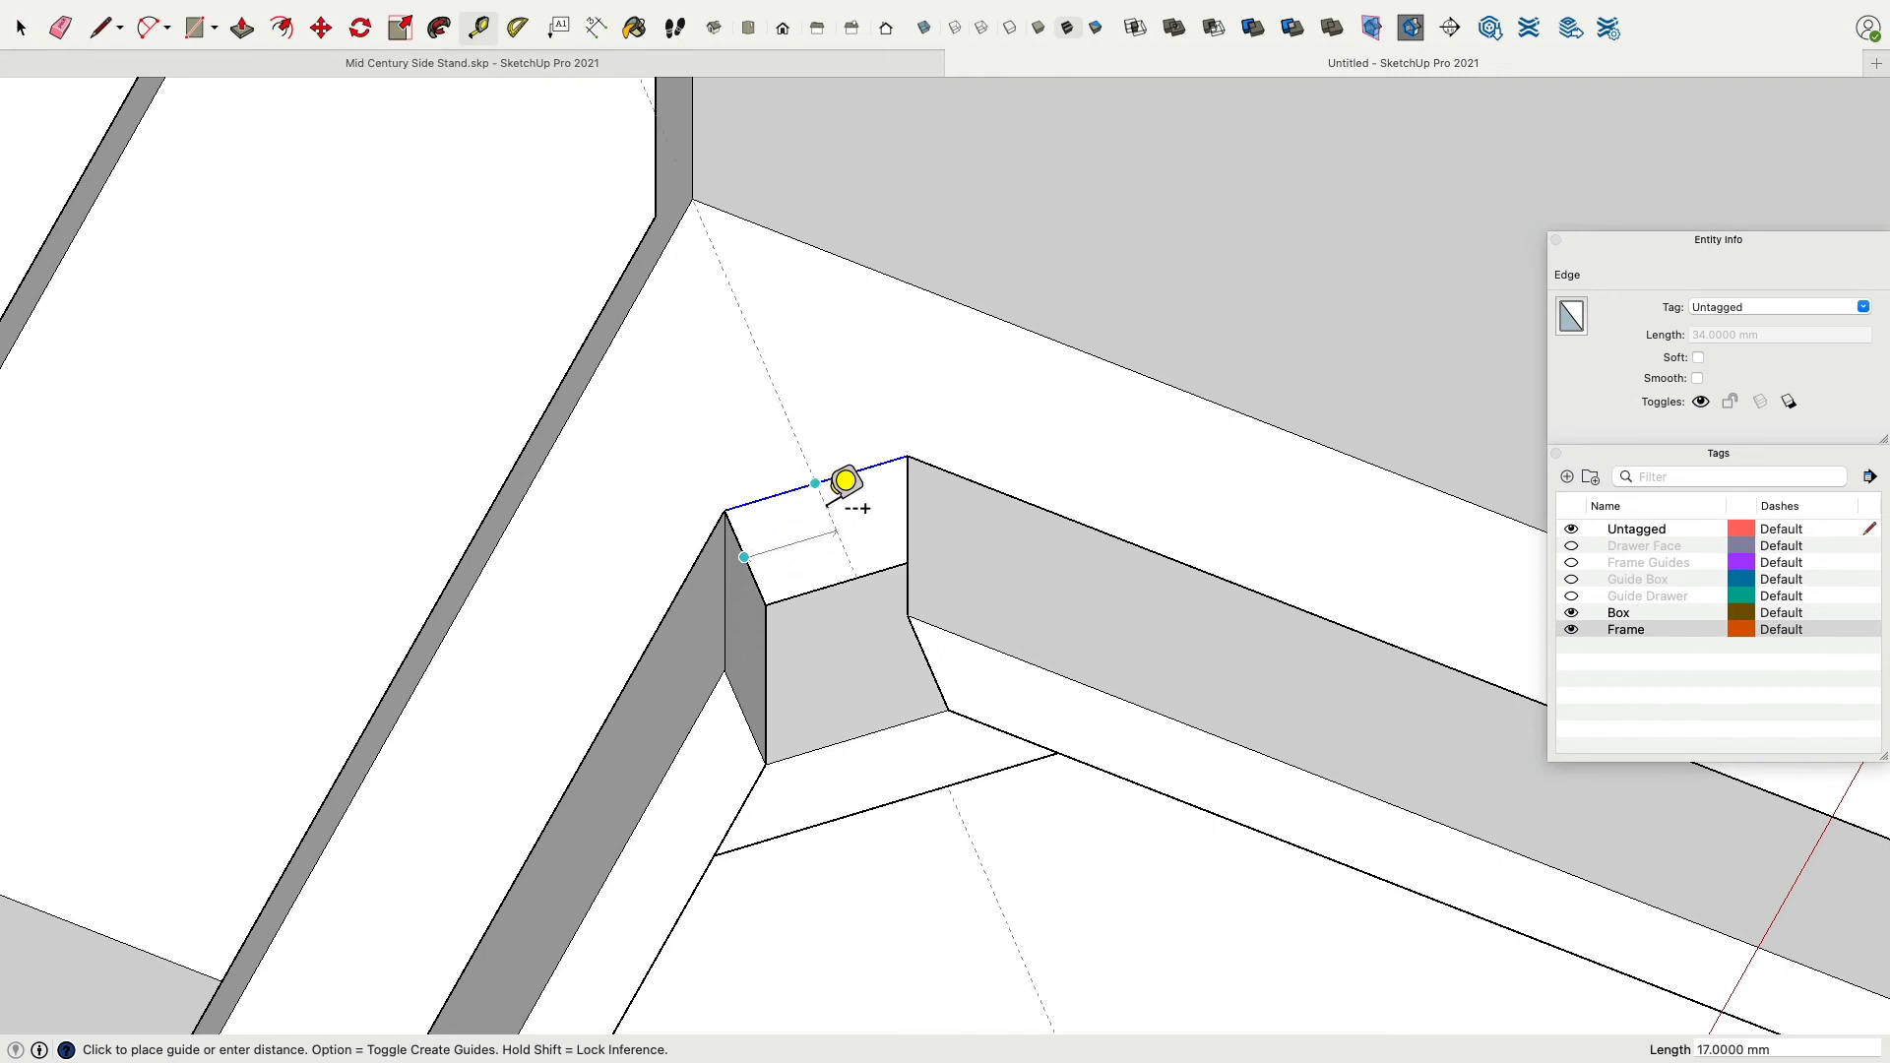
key(Escape)
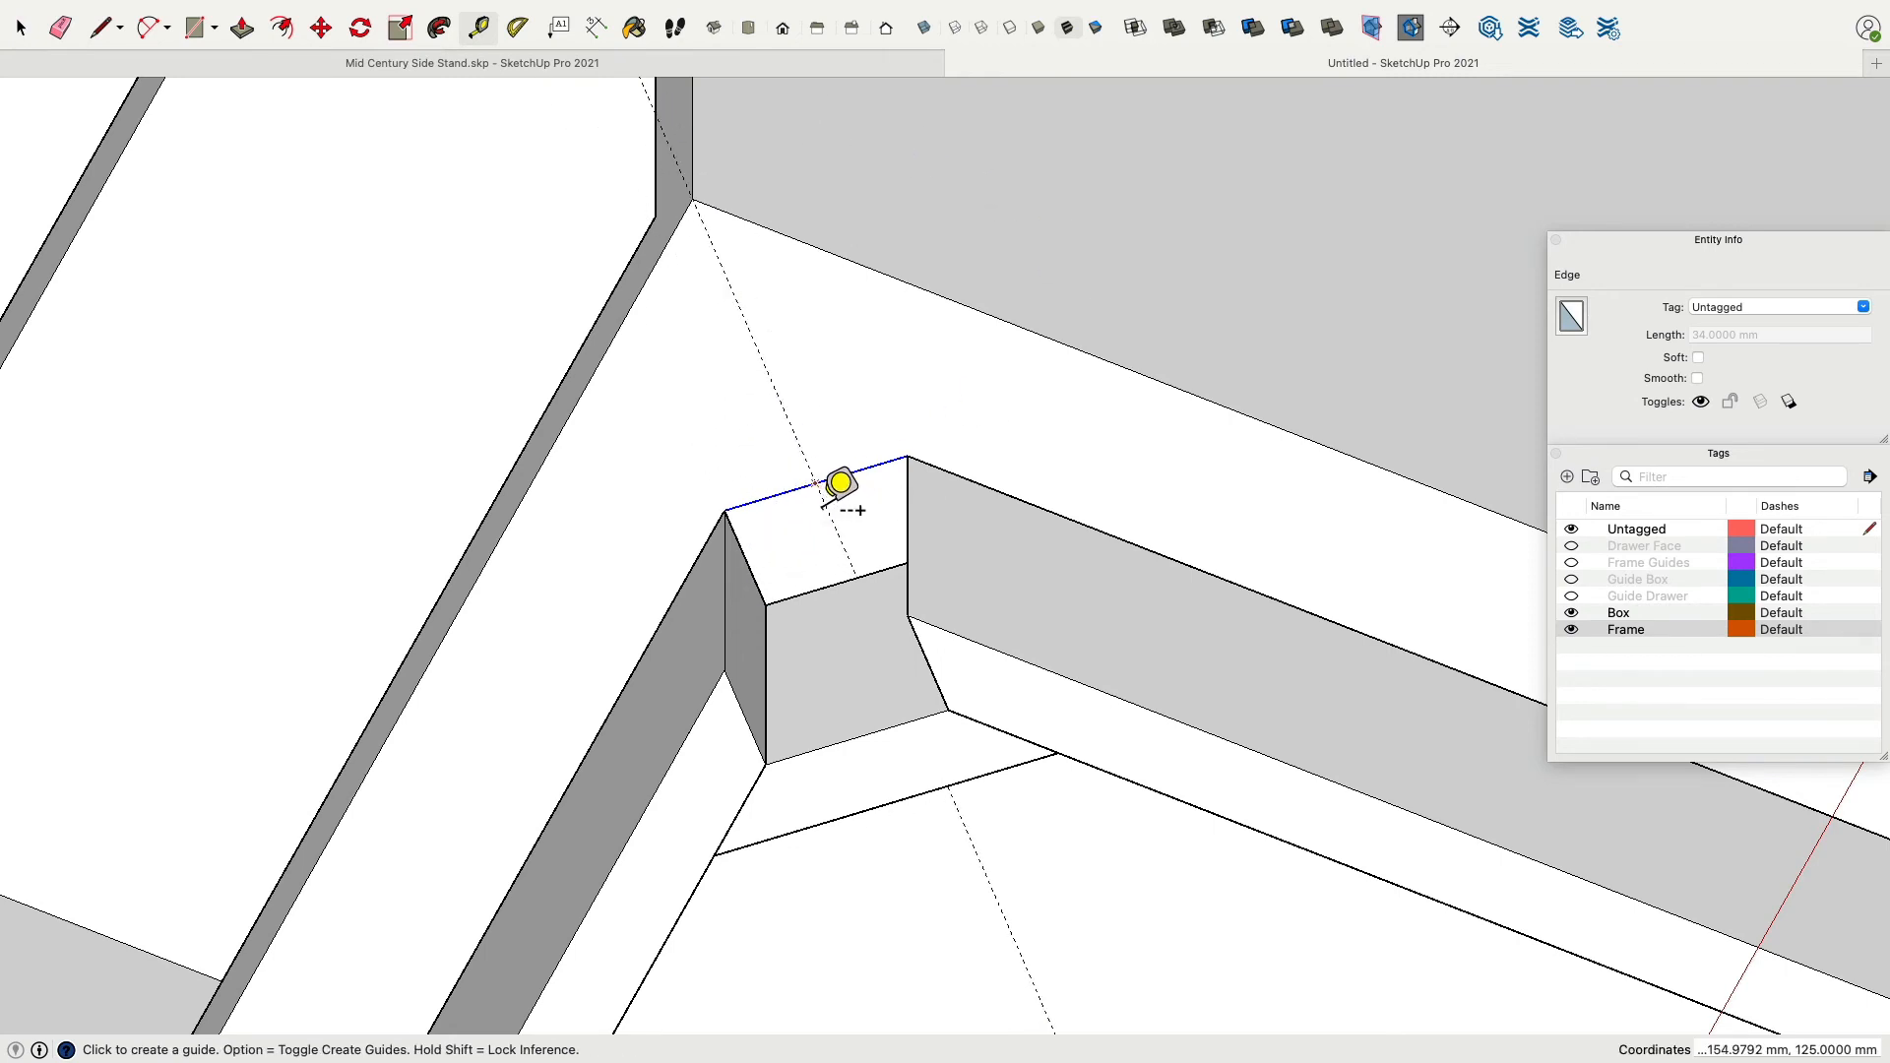
Move the new edge diagonally outward along the guide to the cabinet box's corner, forming a leg face.
click(323, 27)
click(830, 501)
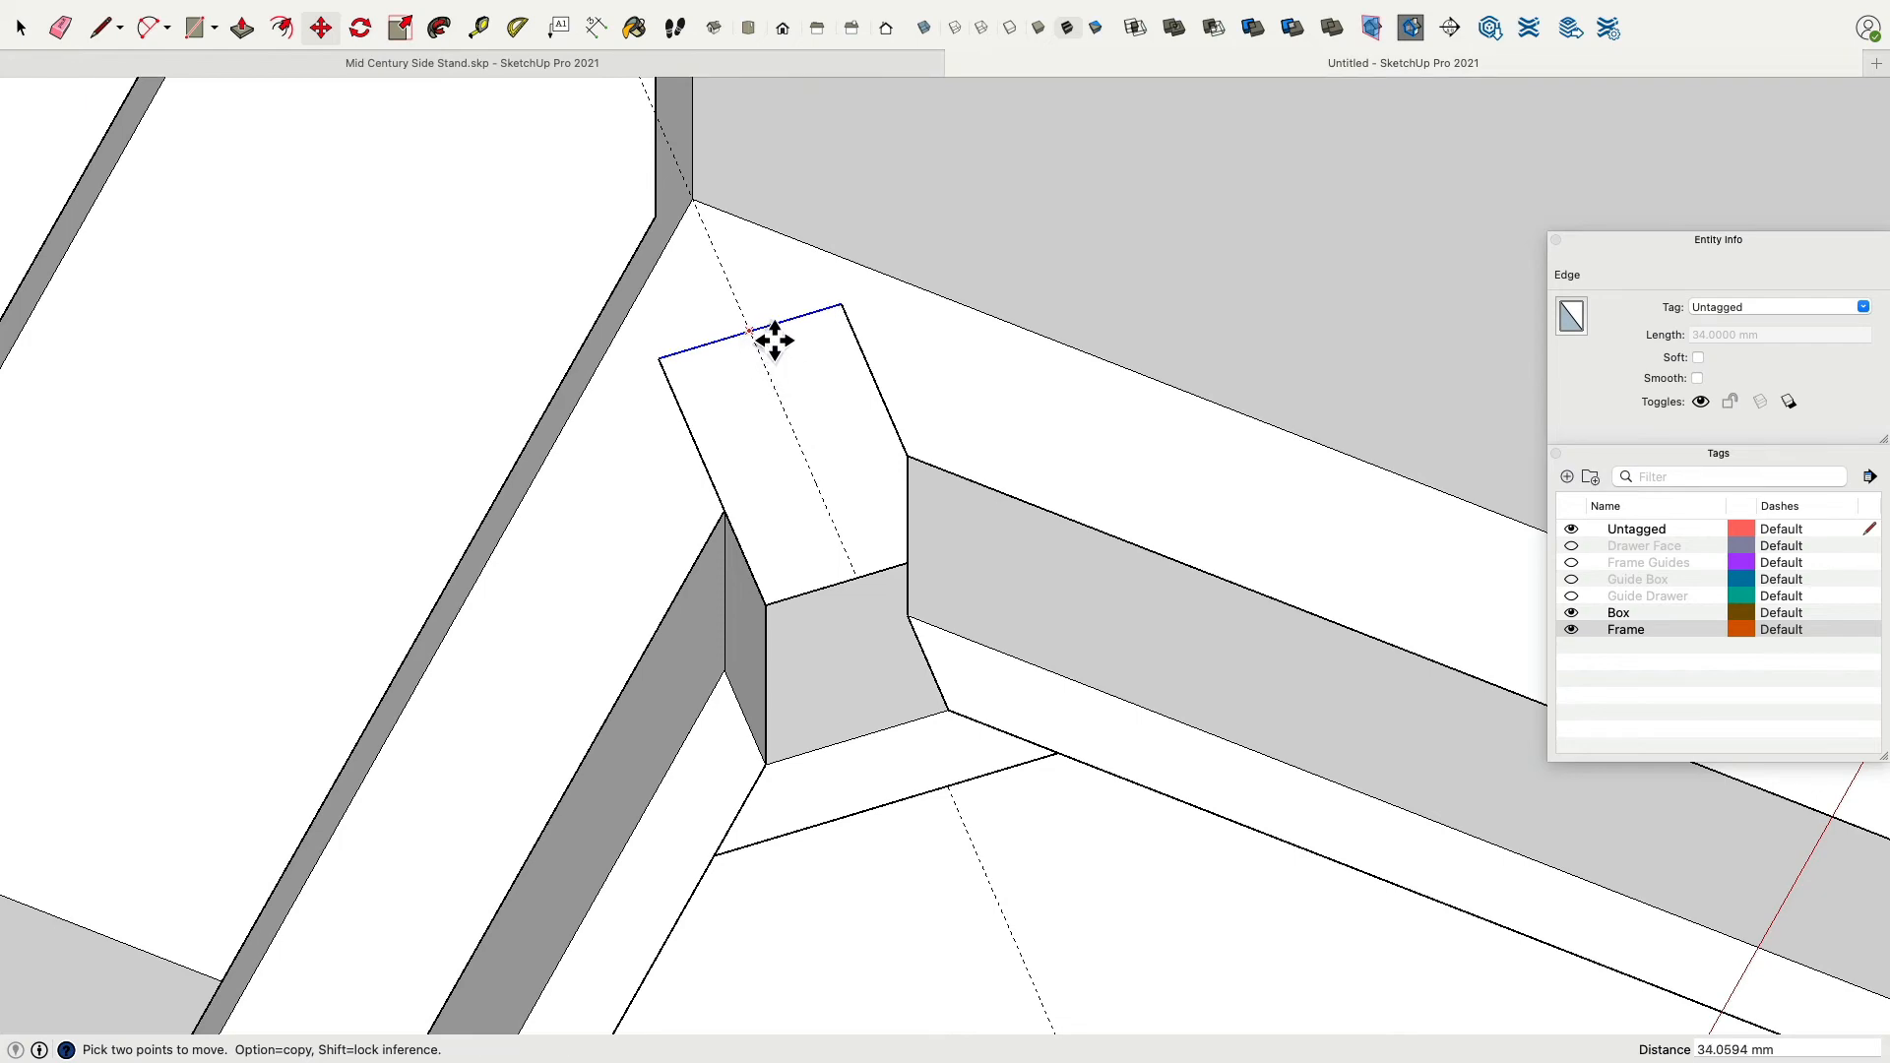
middle_drag(774, 339, 1358, 372)
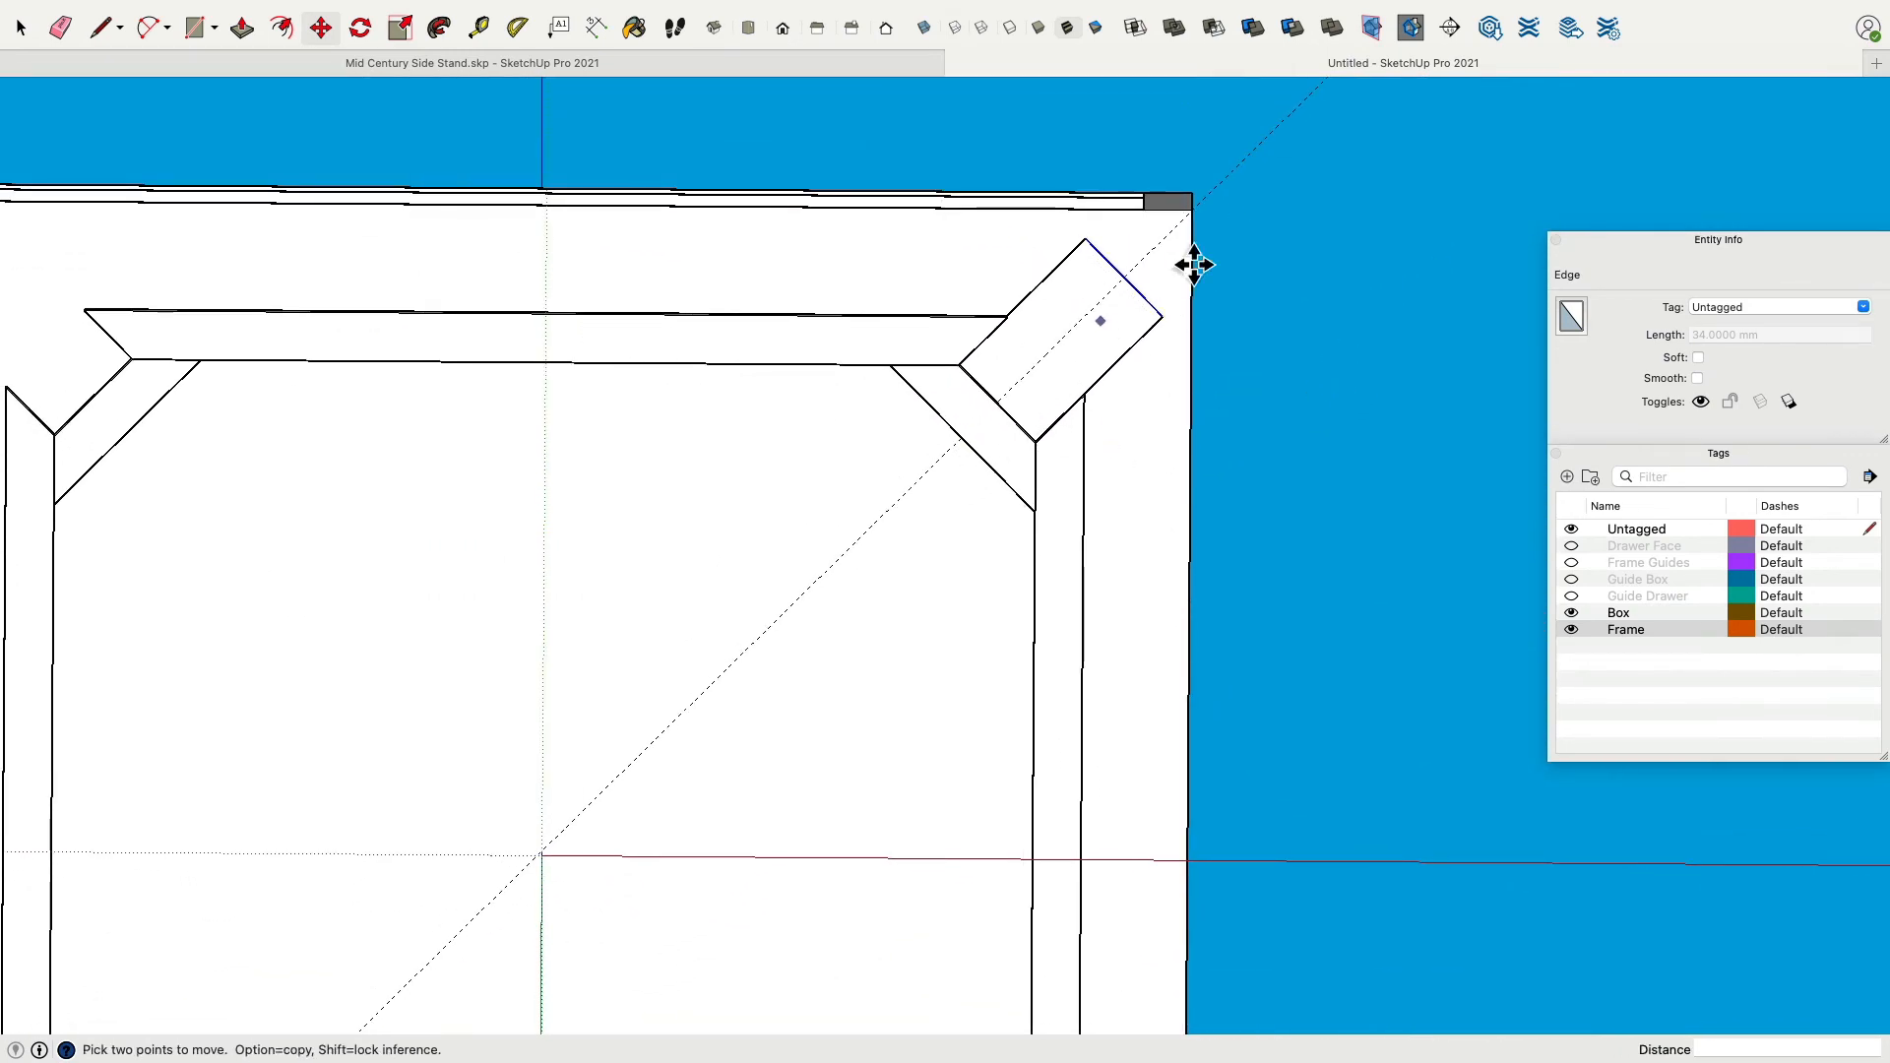
middle_drag(1313, 290, 1036, 497)
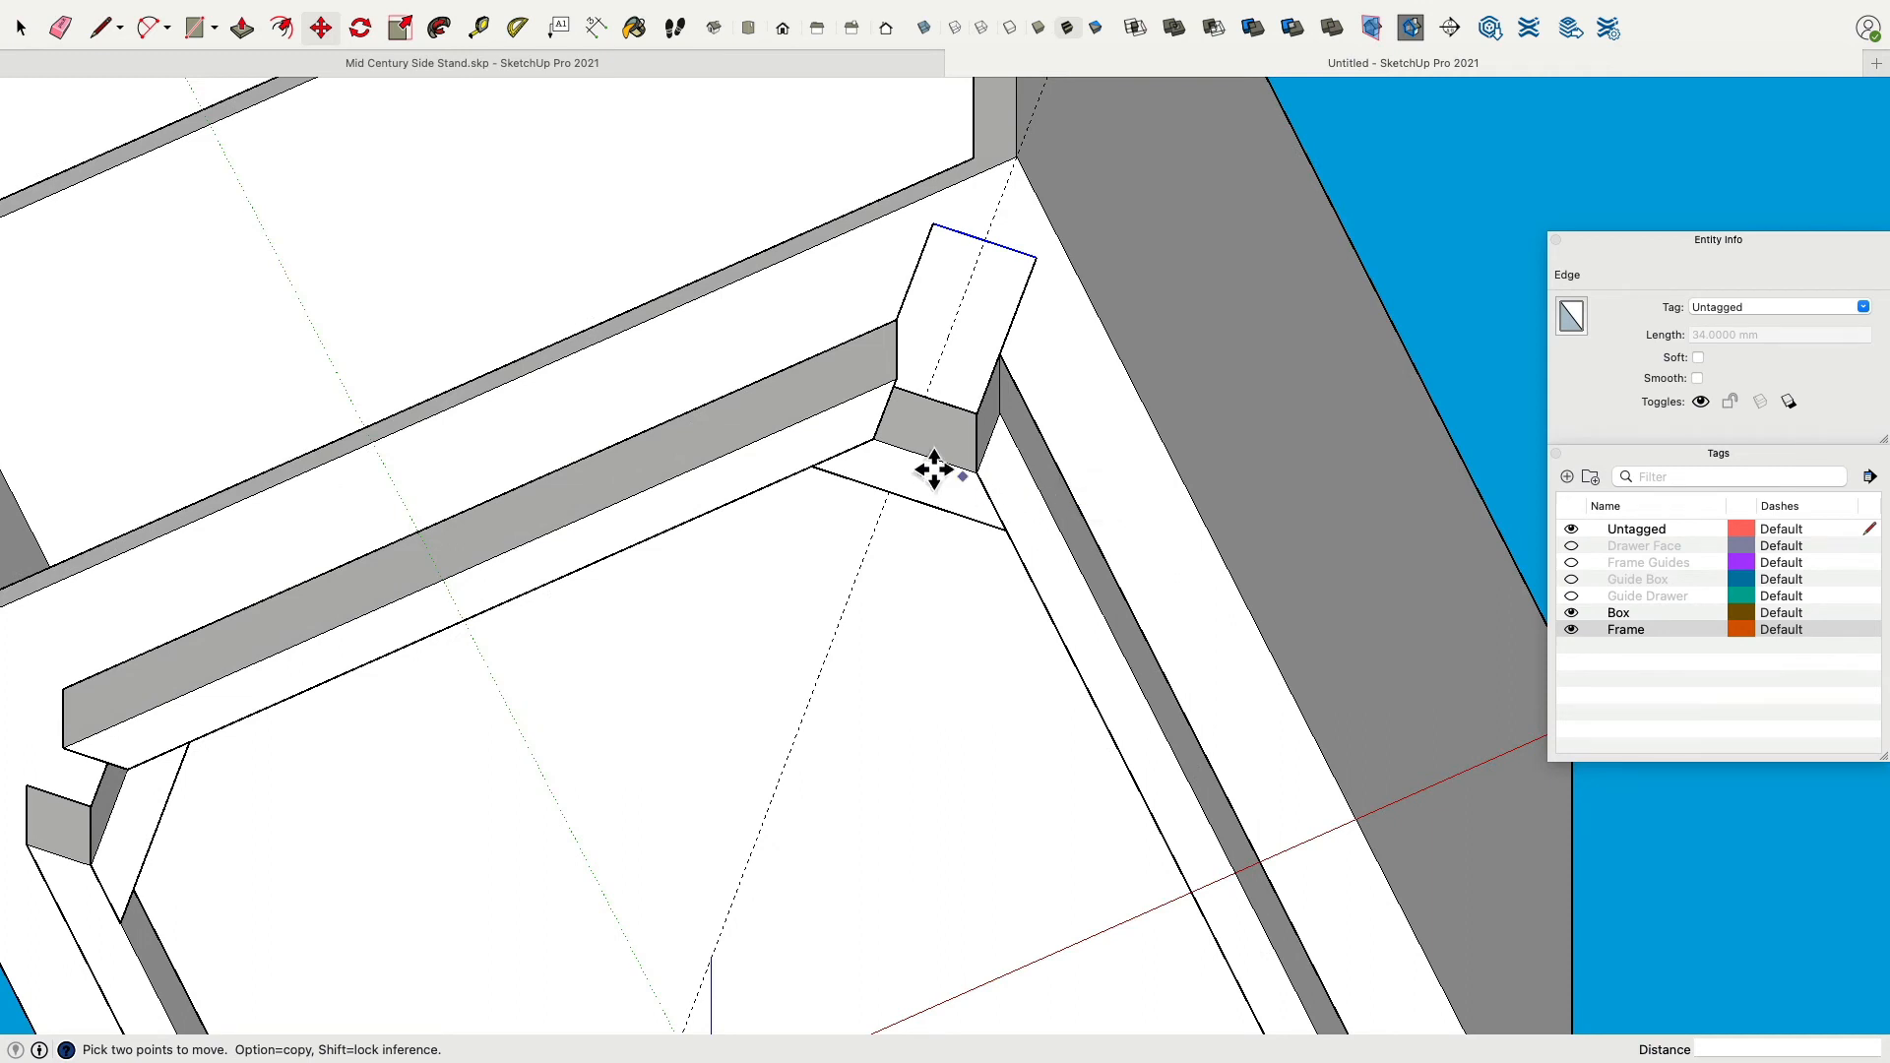
Create a guide 42 mm out from the corner block's face.
click(483, 32)
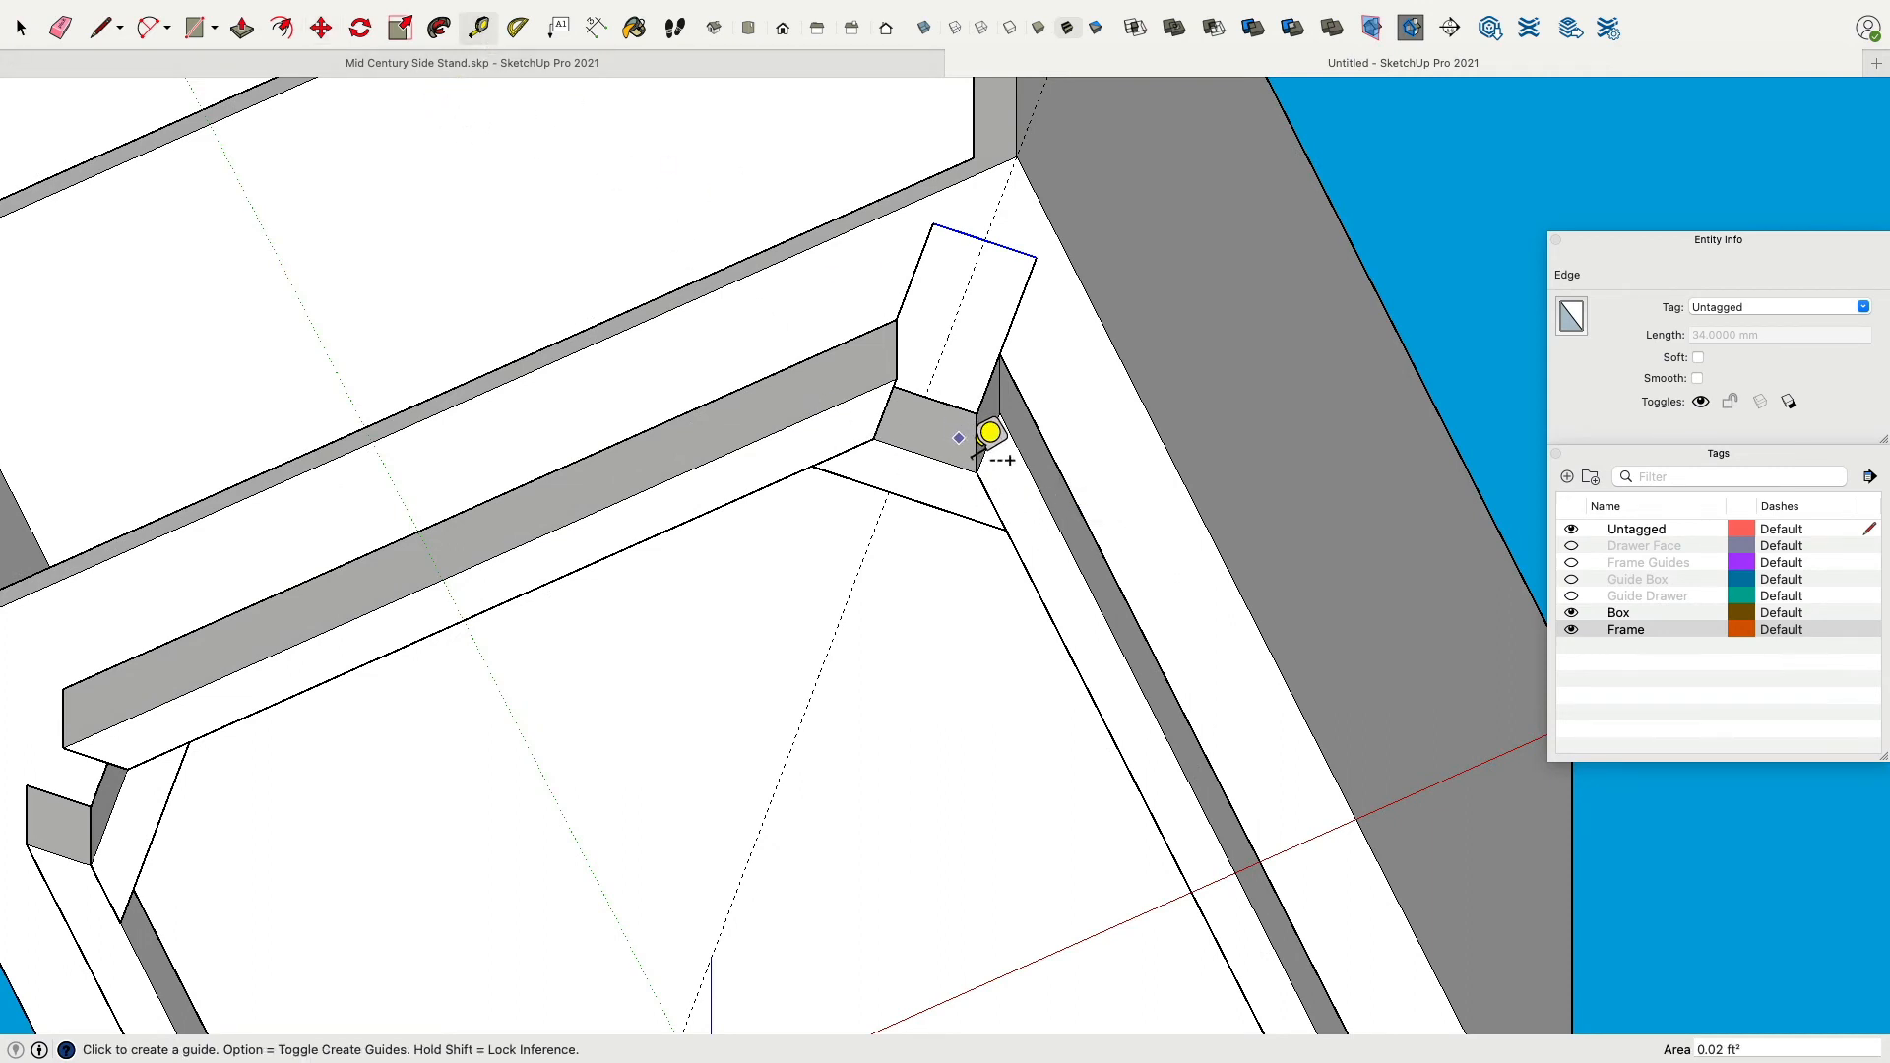
click(949, 404)
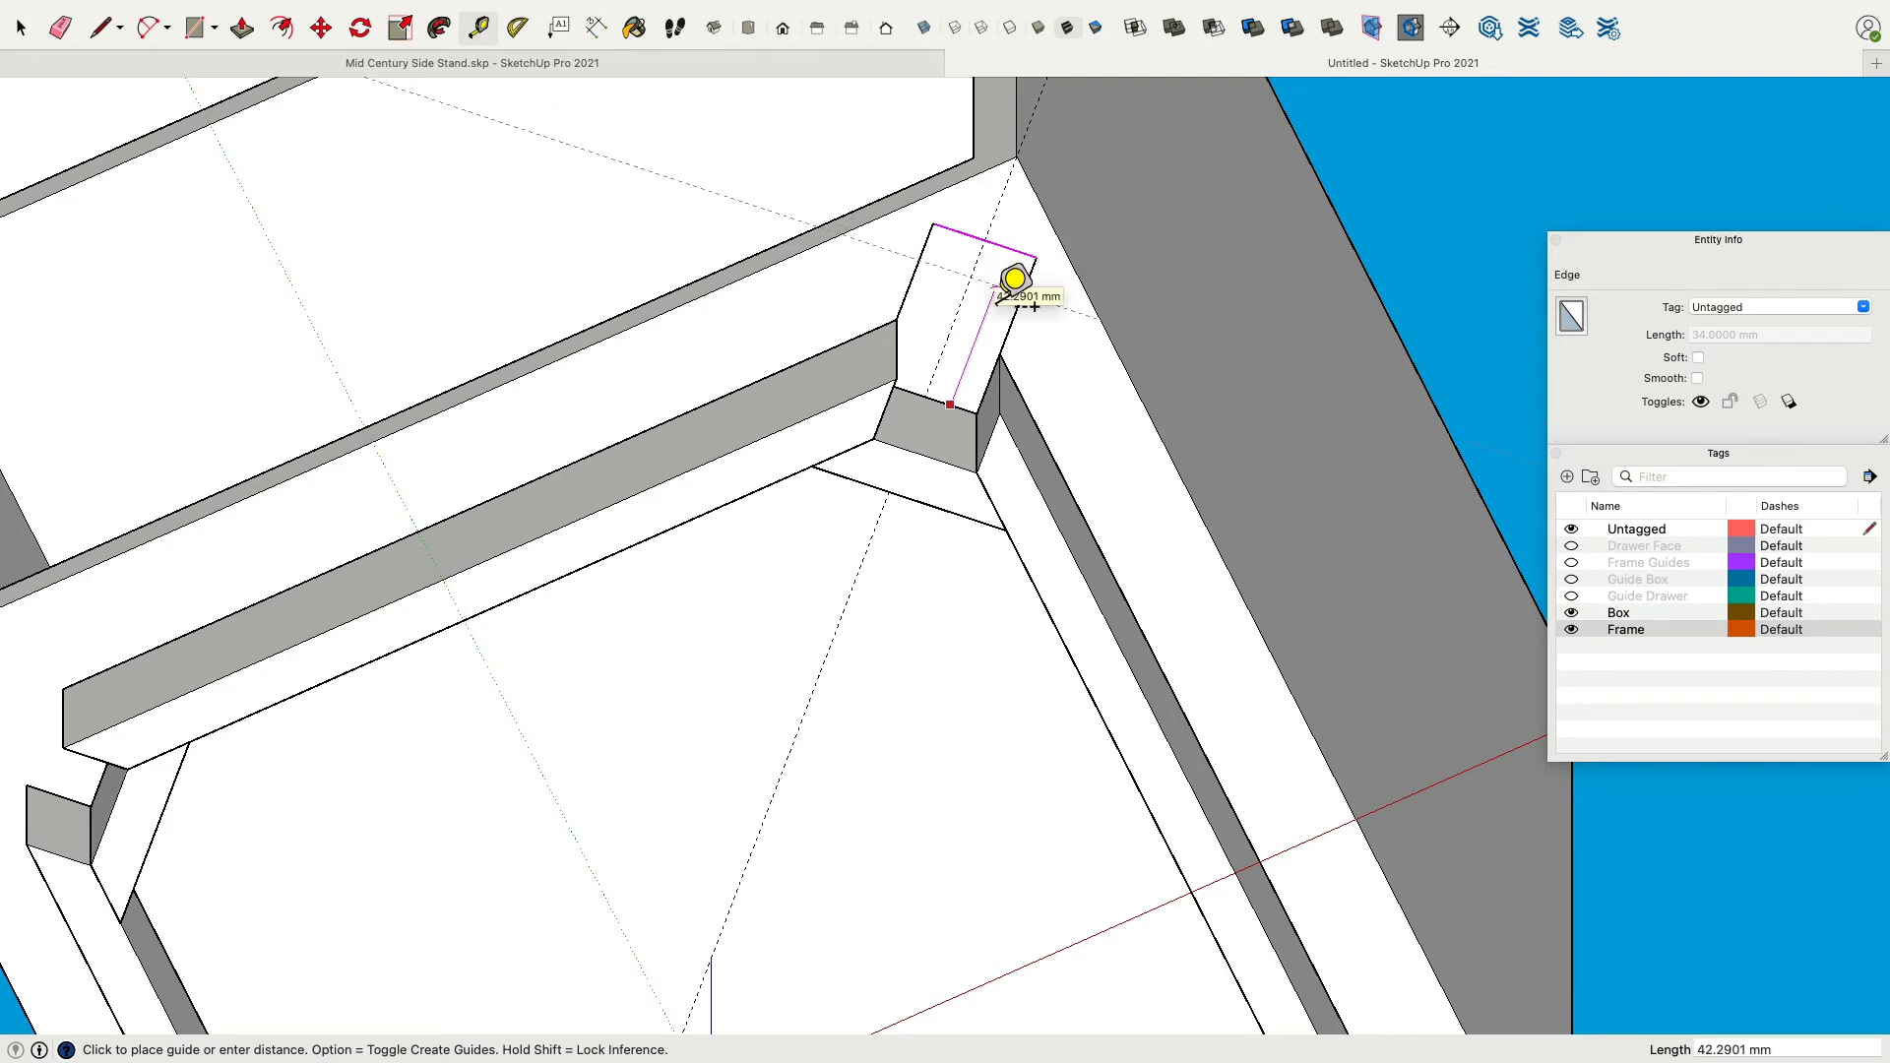
key(Return)
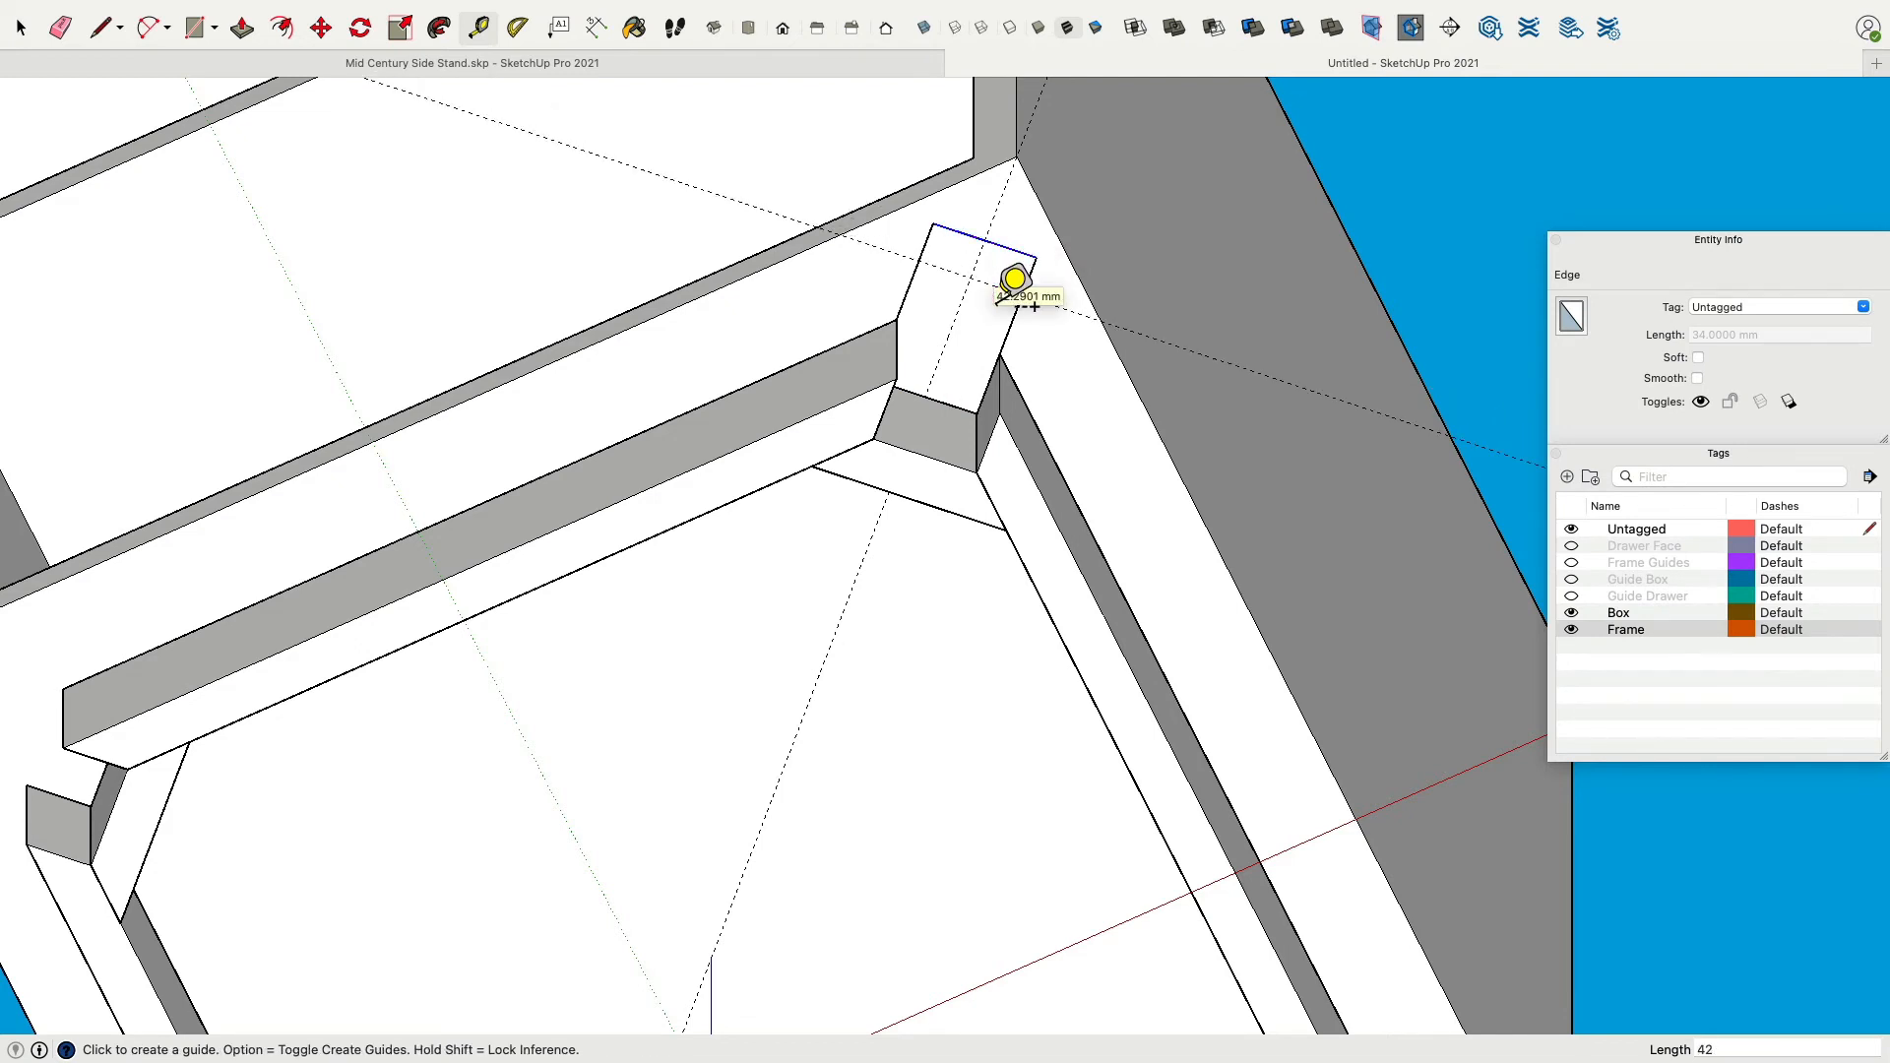
Move the leg face's outer edge back onto the 42 mm guide.
key(m)
scroll(970, 257, down, 5)
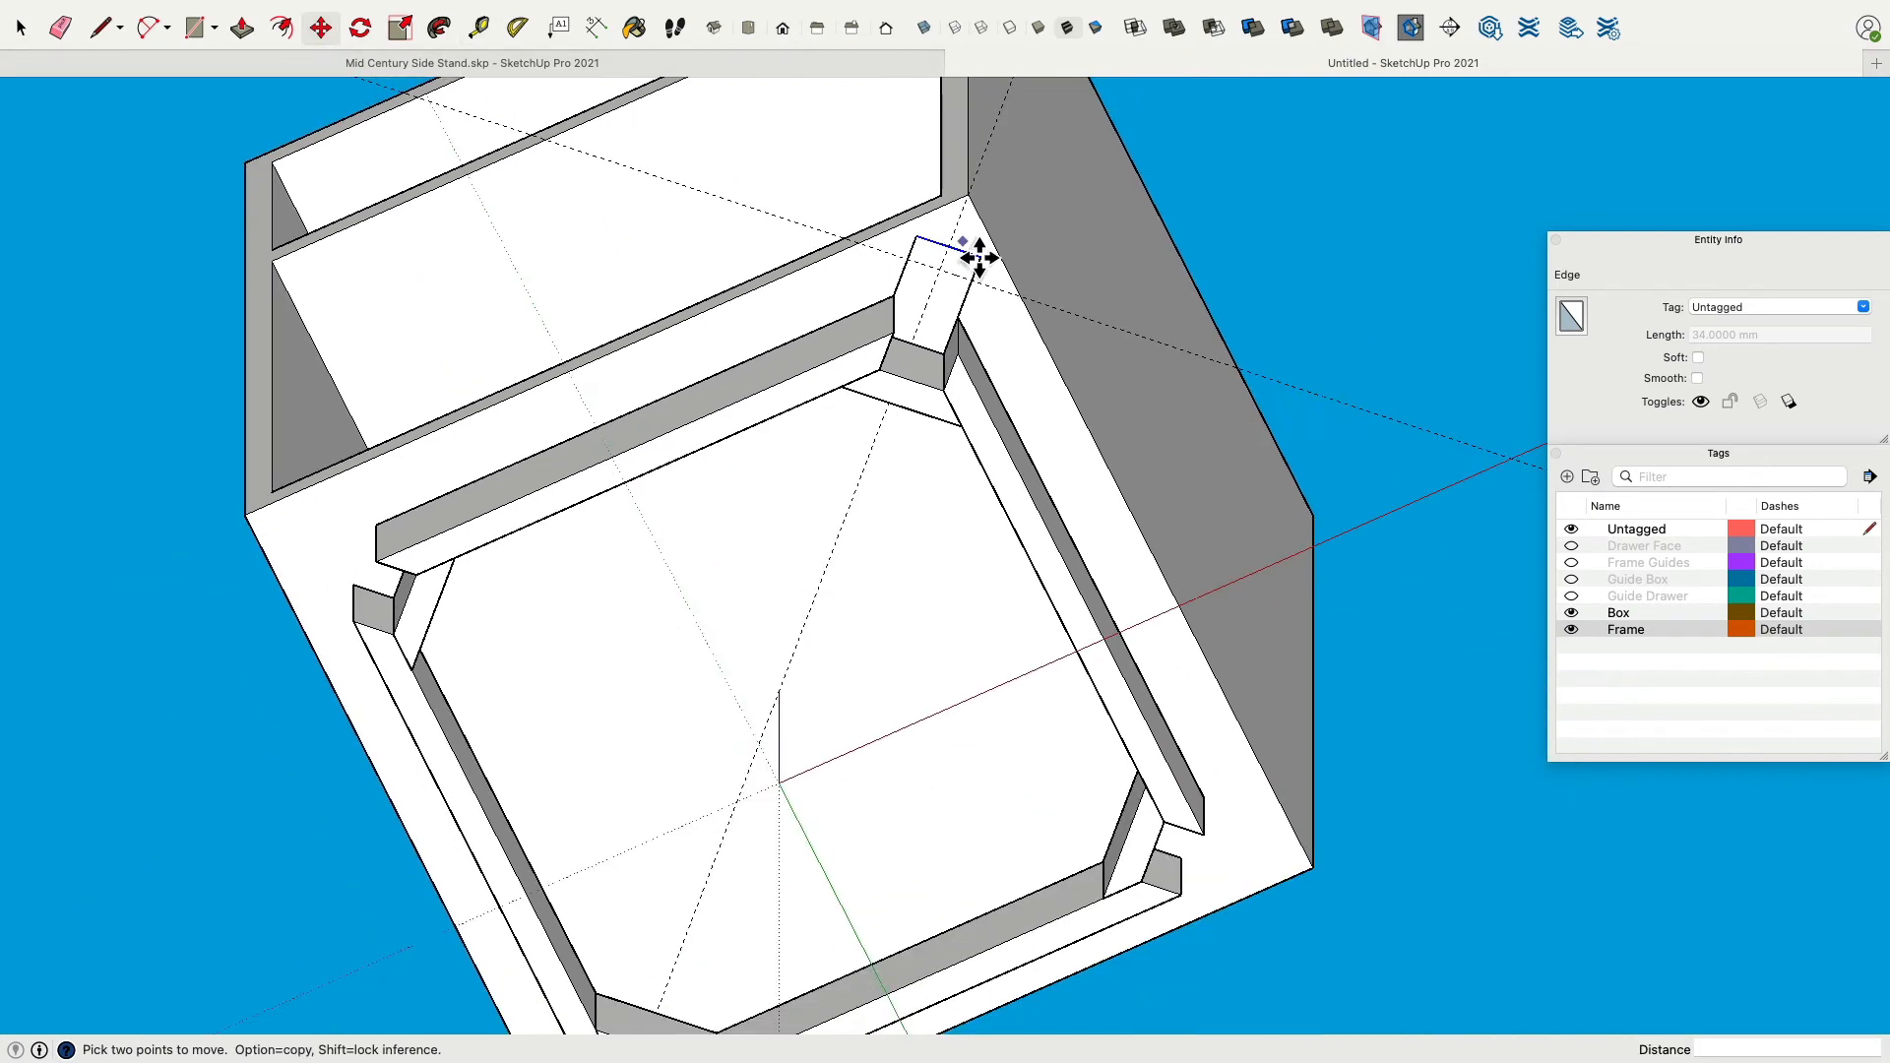
scroll(967, 263, up, 5)
click(943, 266)
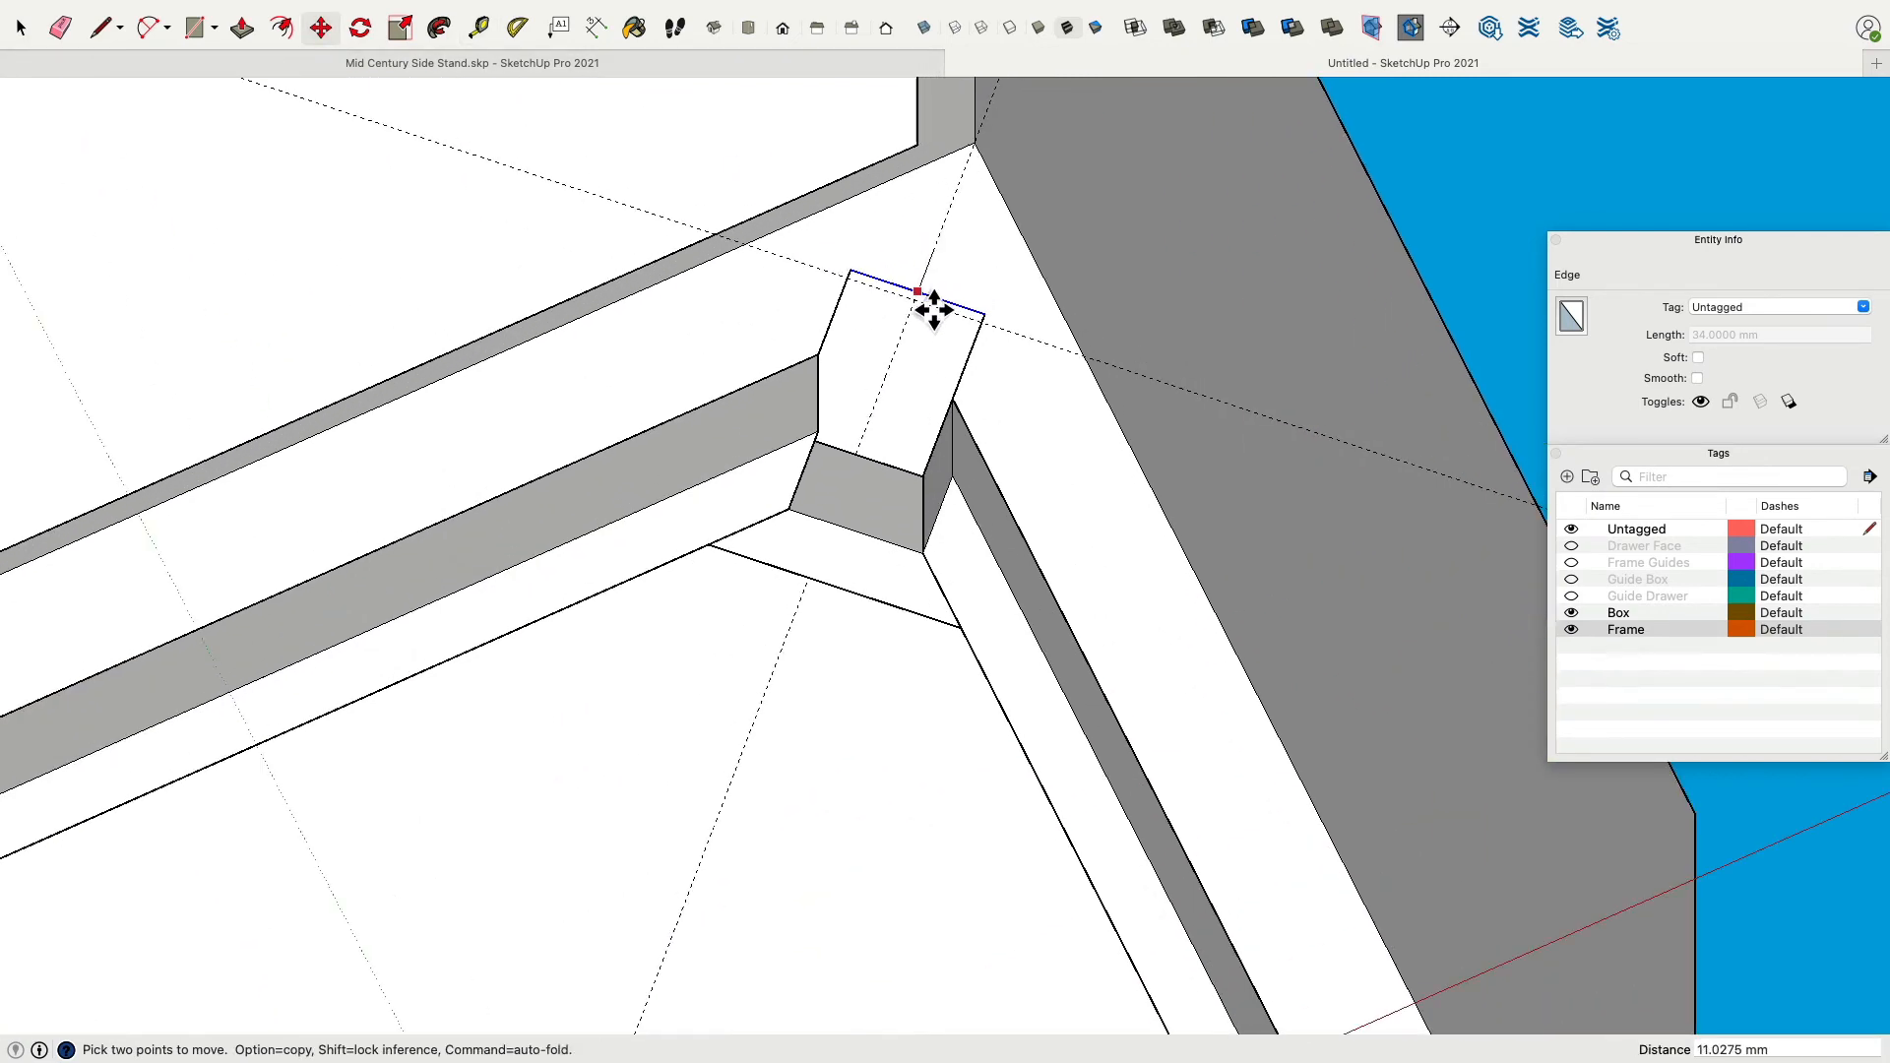
scroll(1166, 370, up, 3)
scroll(1152, 364, down, 7)
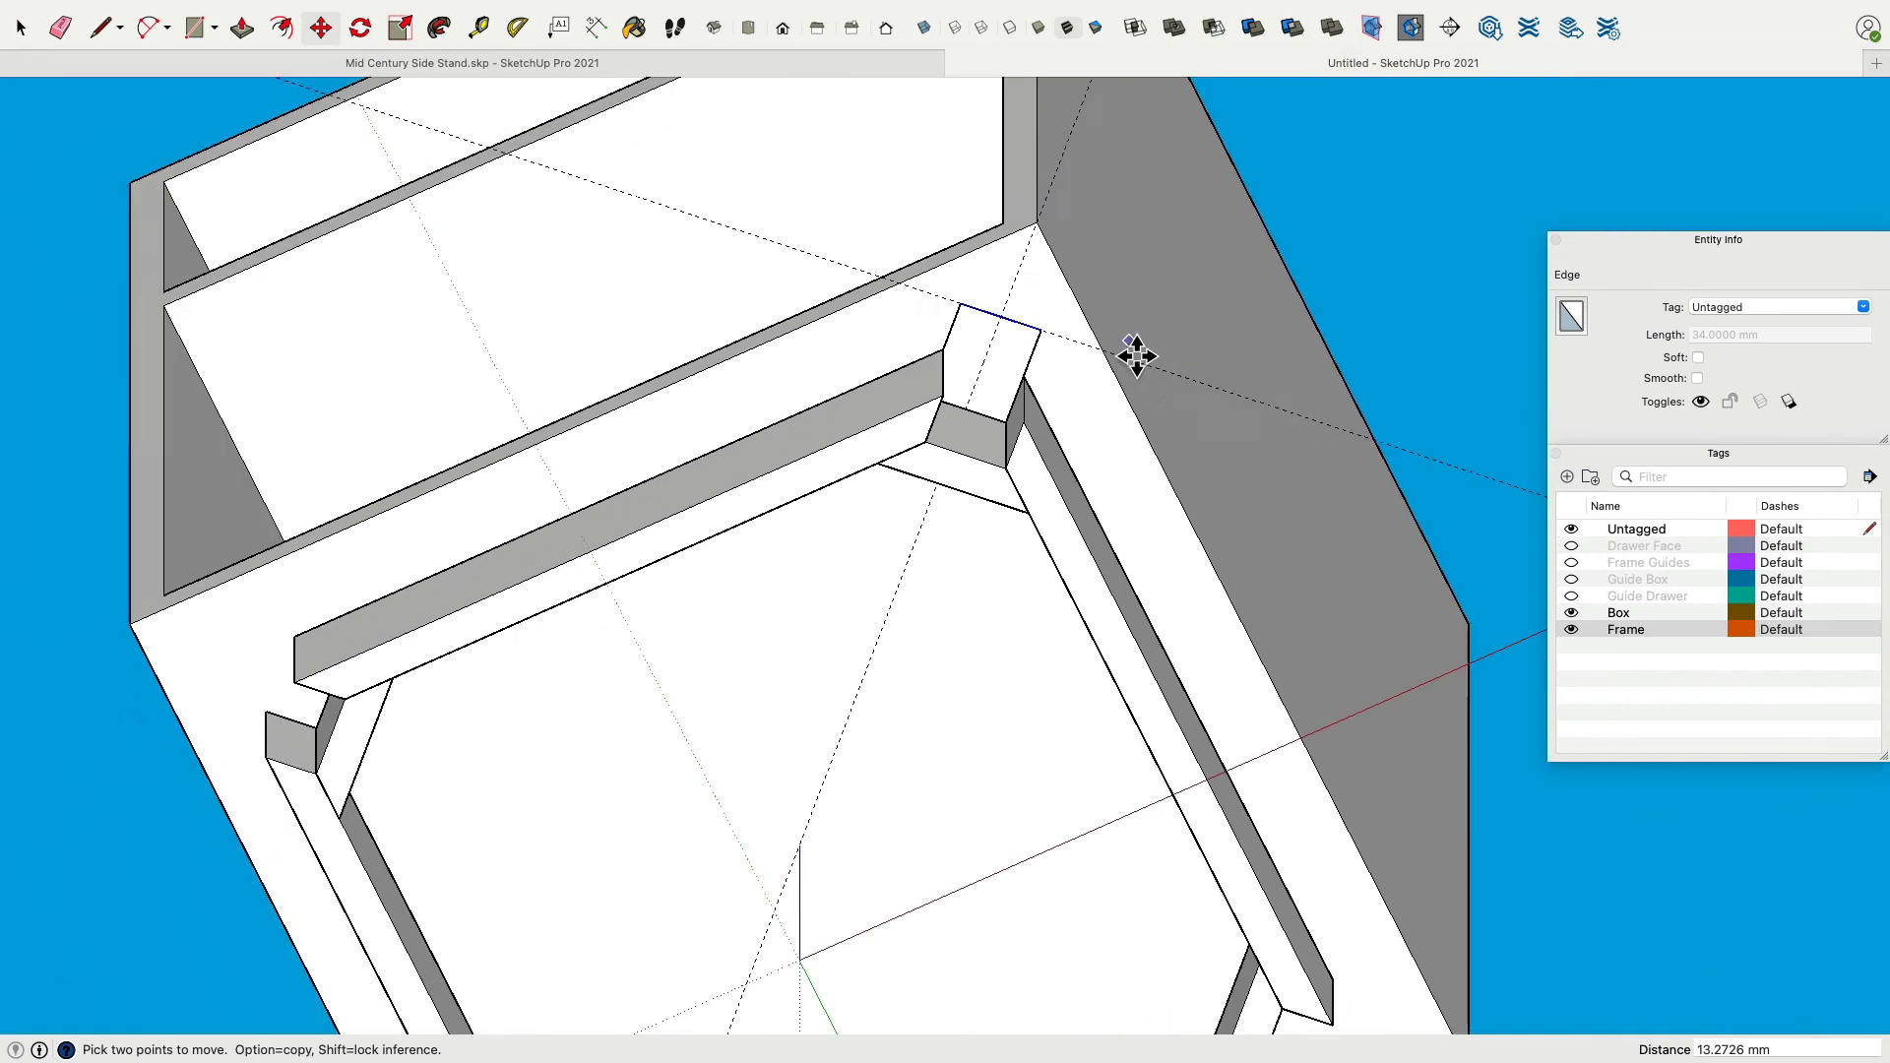
click(22, 28)
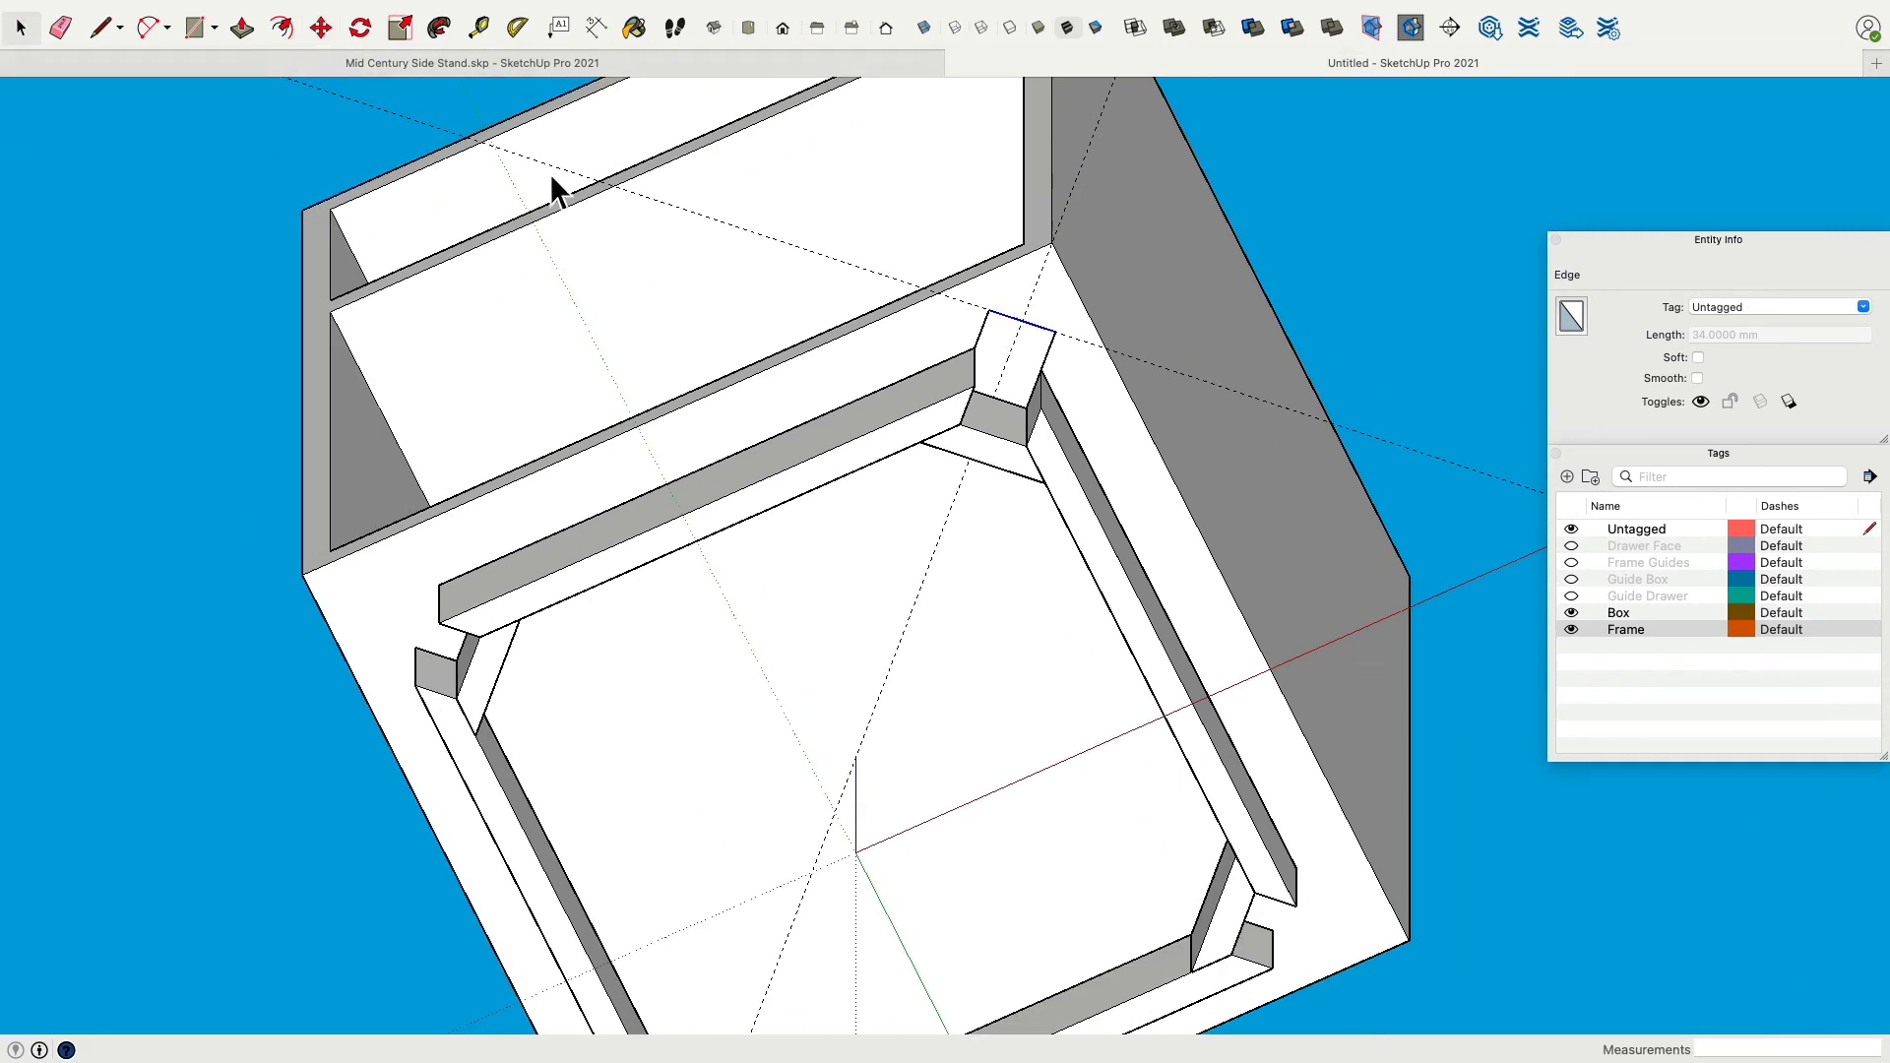
Select the two new guides and assign them to the Frame Guides tag.
click(1474, 473)
click(1427, 463)
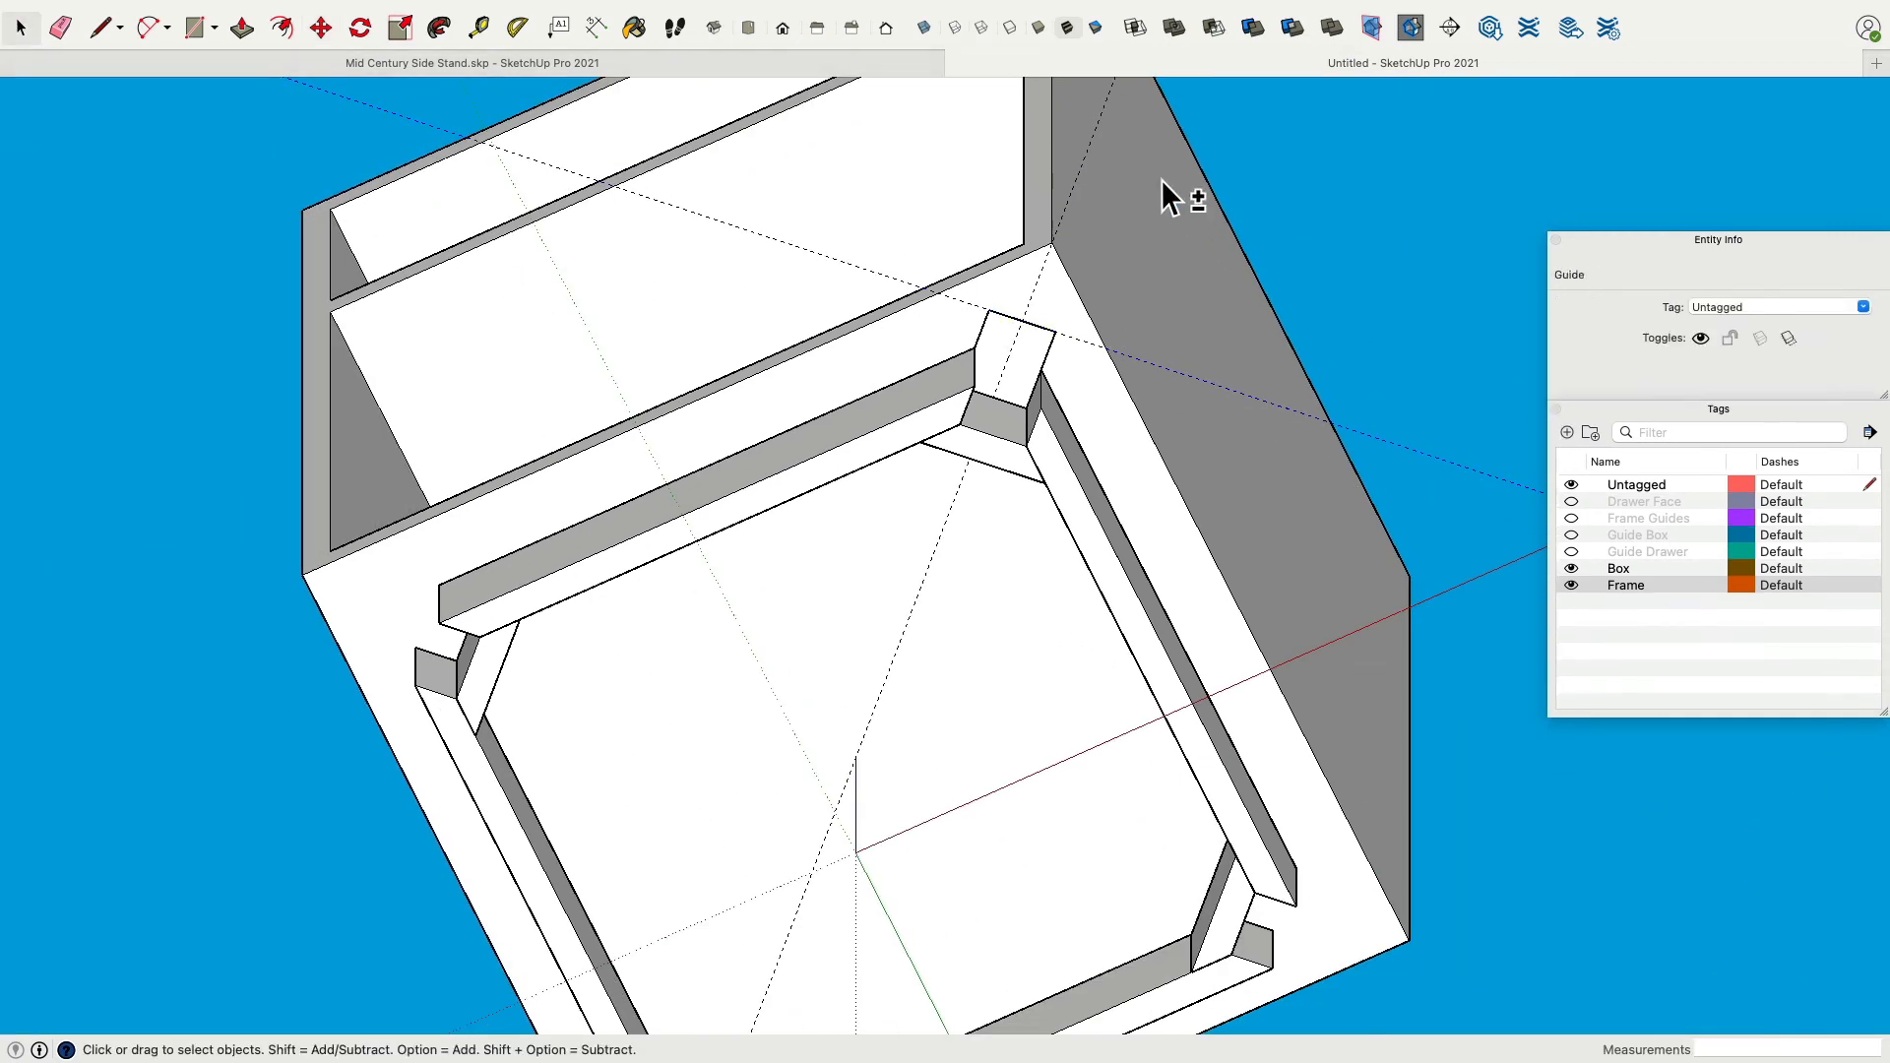
shift+click(1107, 126)
click(1863, 307)
scroll(1770, 370, up, 3)
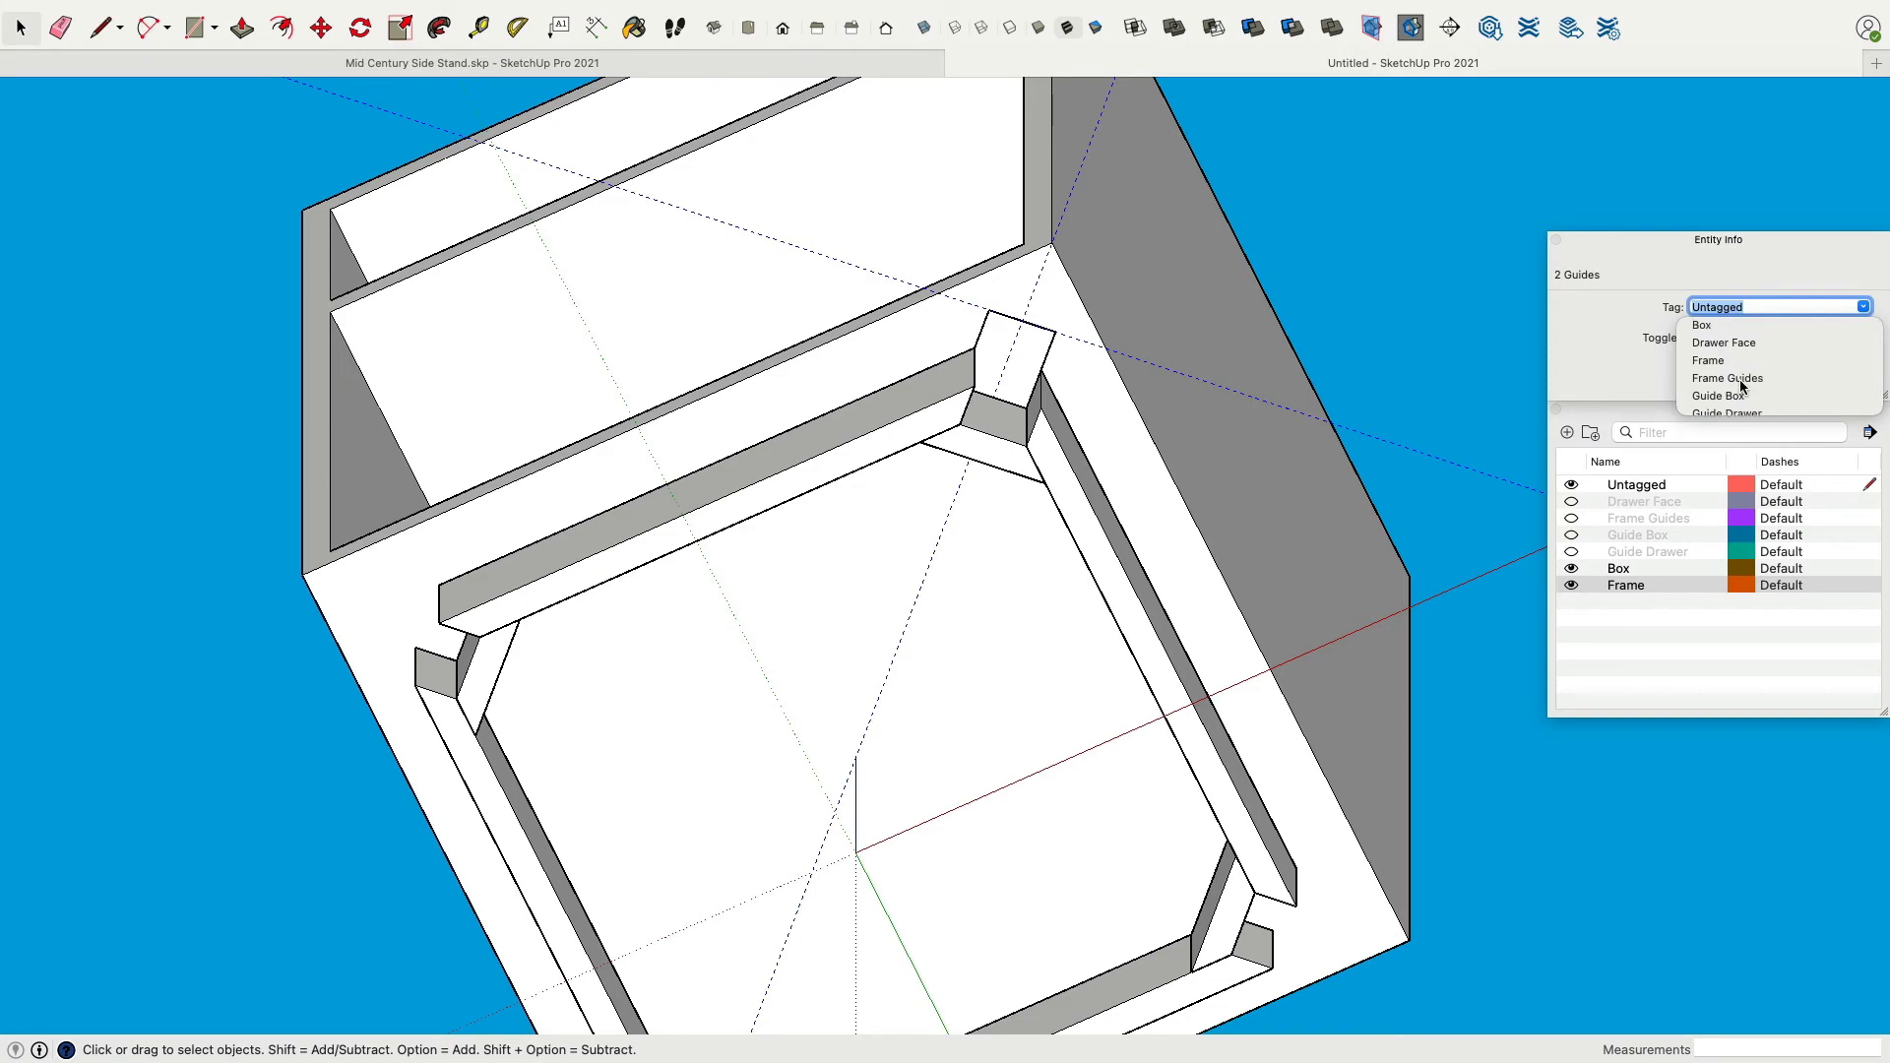
click(1739, 380)
middle_drag(1153, 393, 1179, 364)
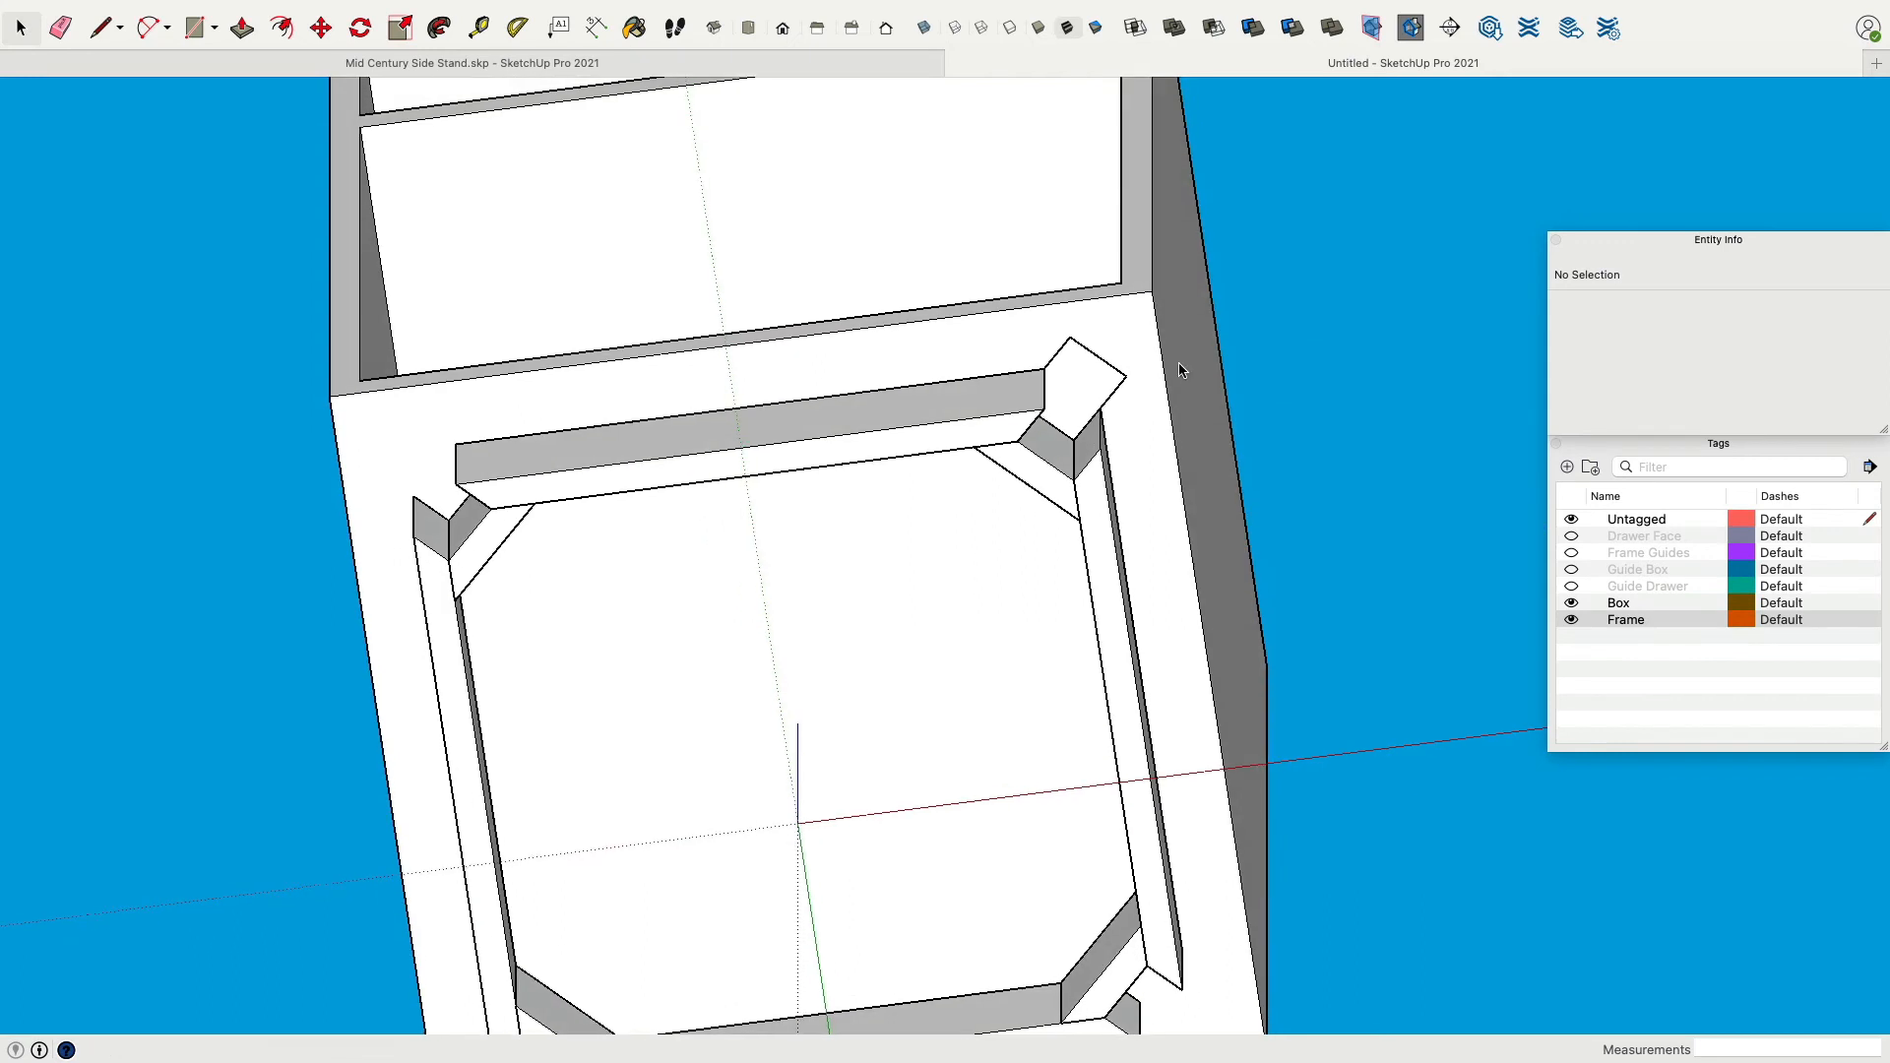
Push/pull the leg face 125 mm to extrude the leg.
click(241, 30)
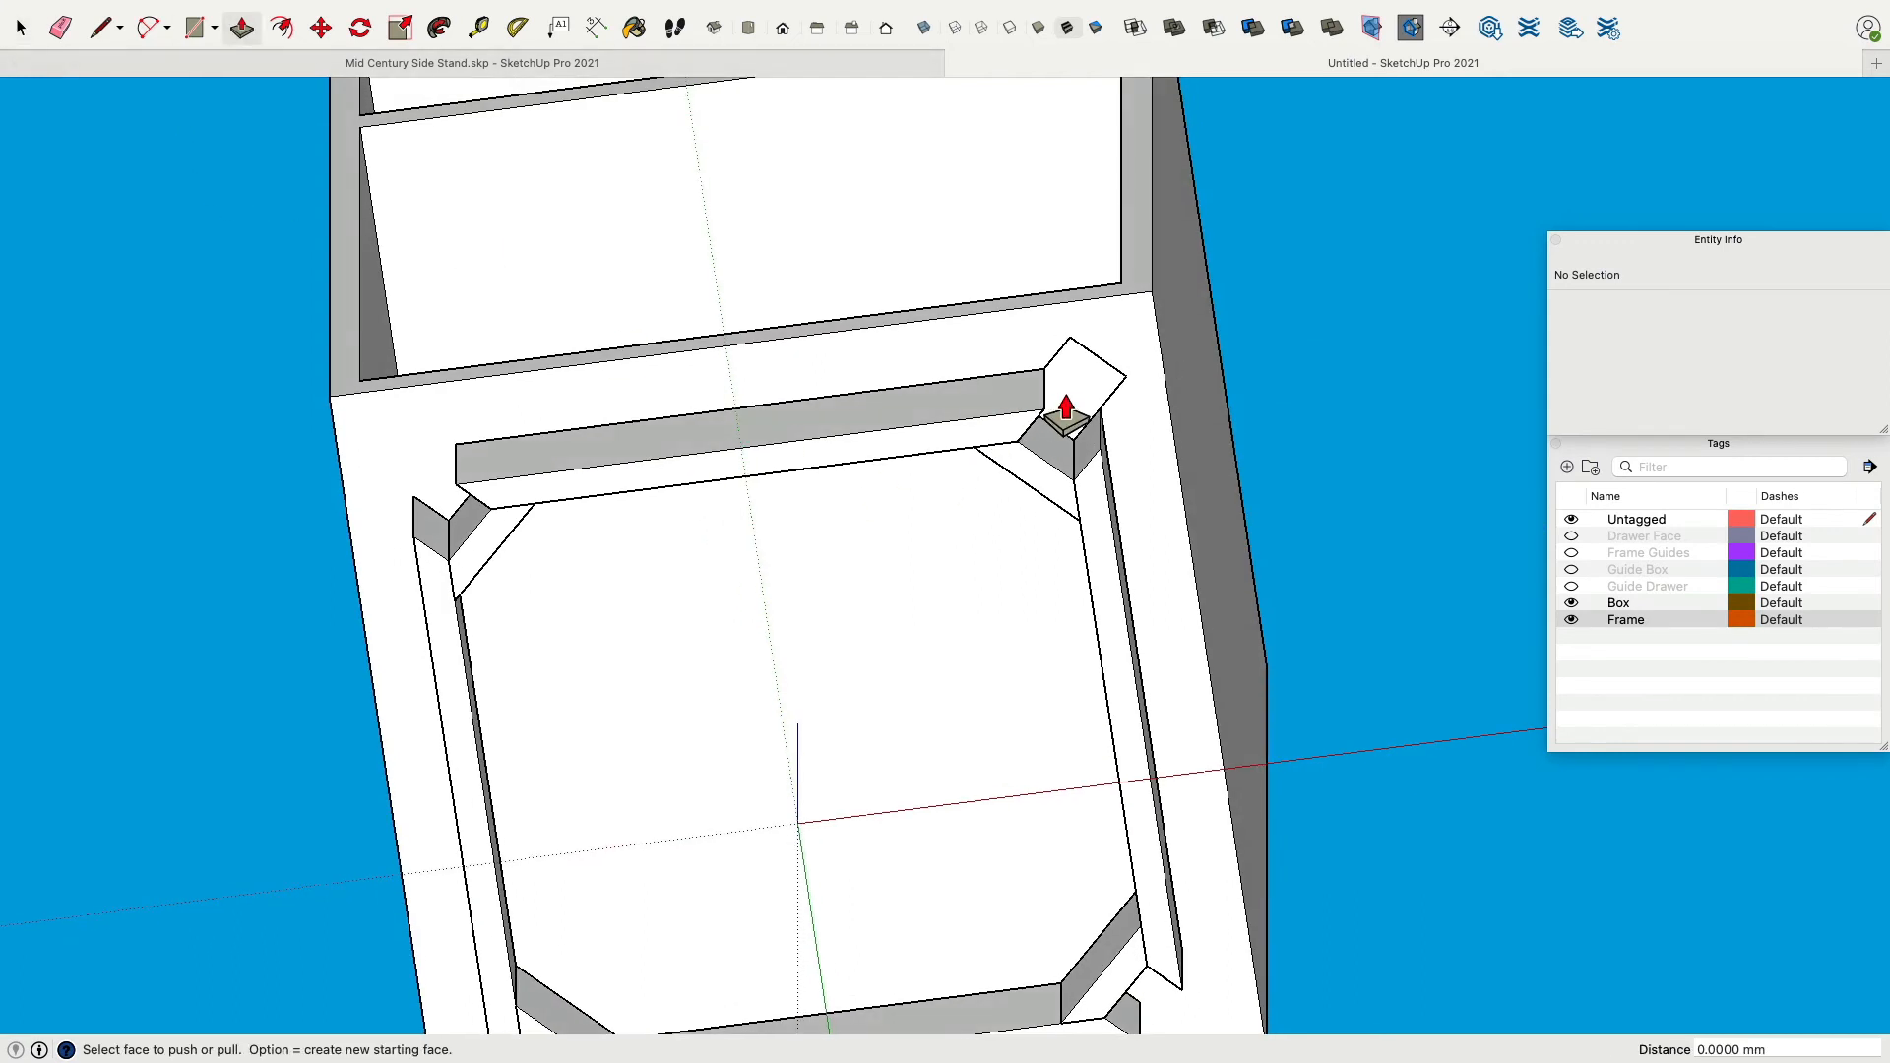
drag(1066, 409, 1061, 541)
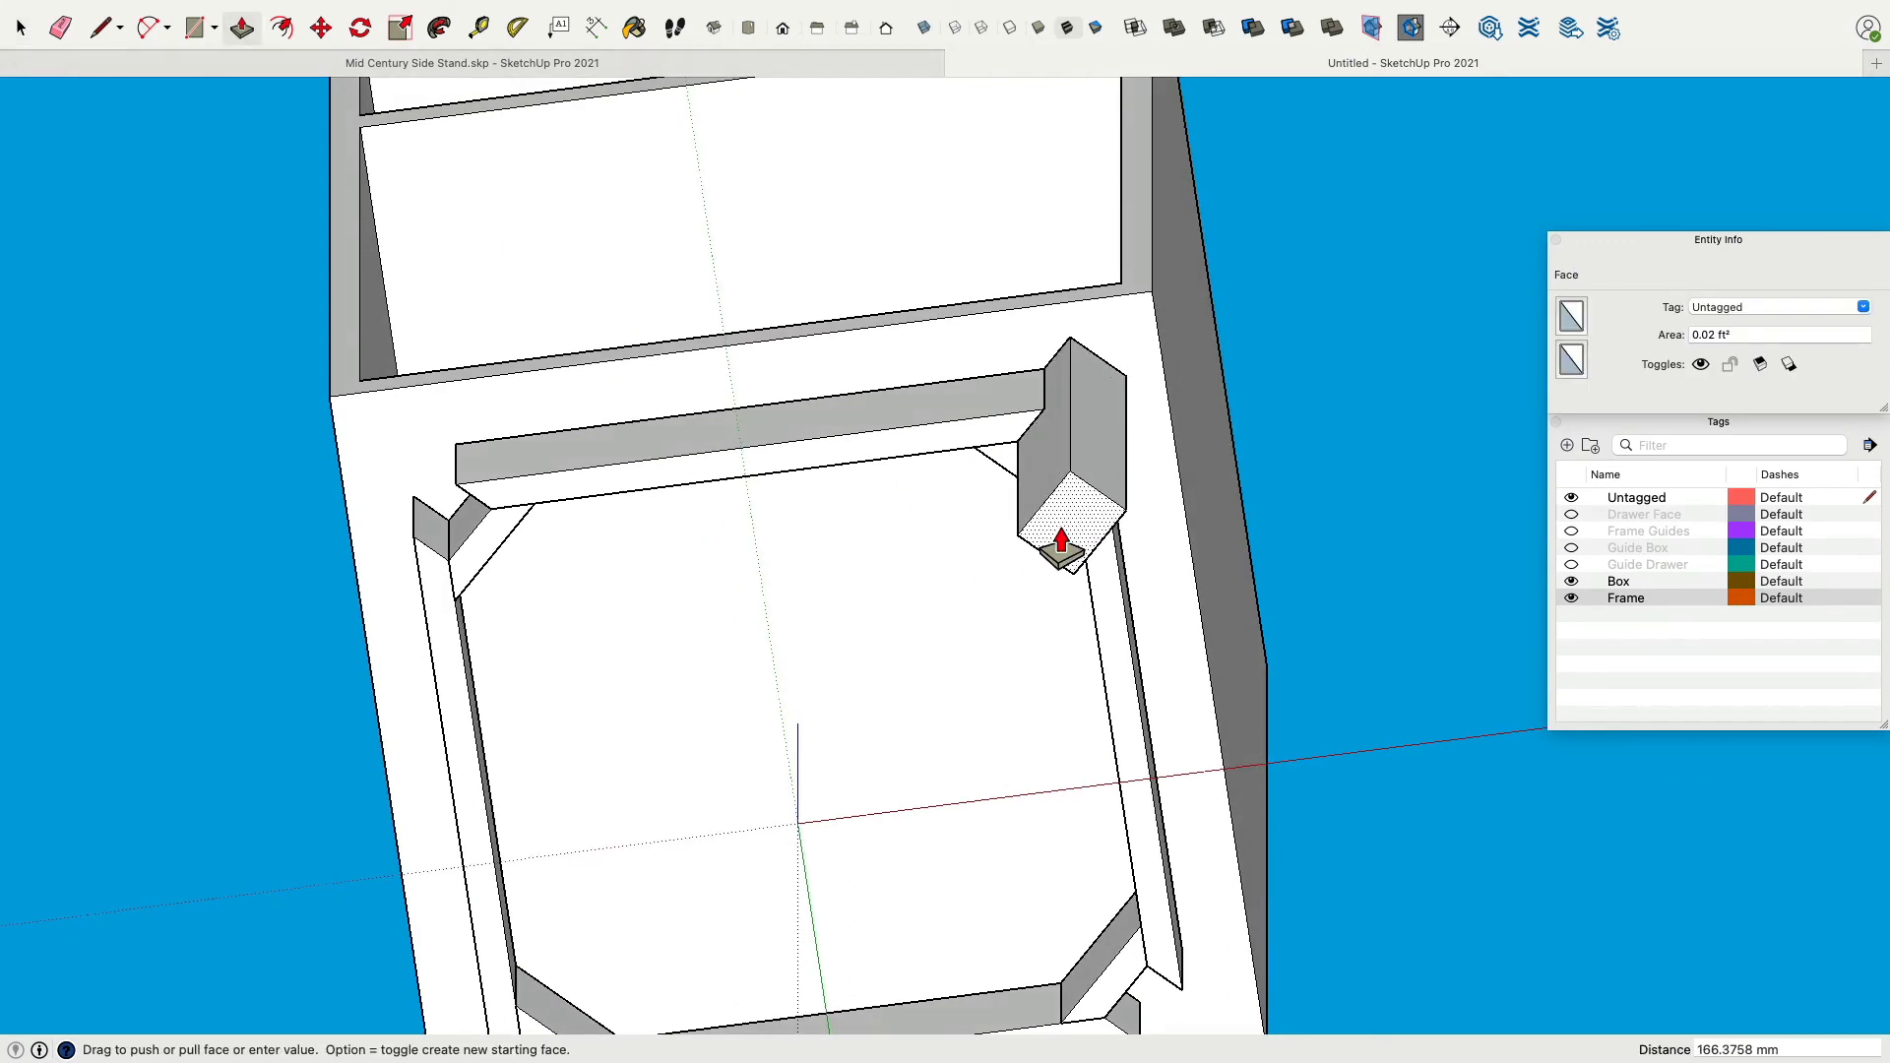
key(Return)
middle_drag(1046, 549, 1405, 223)
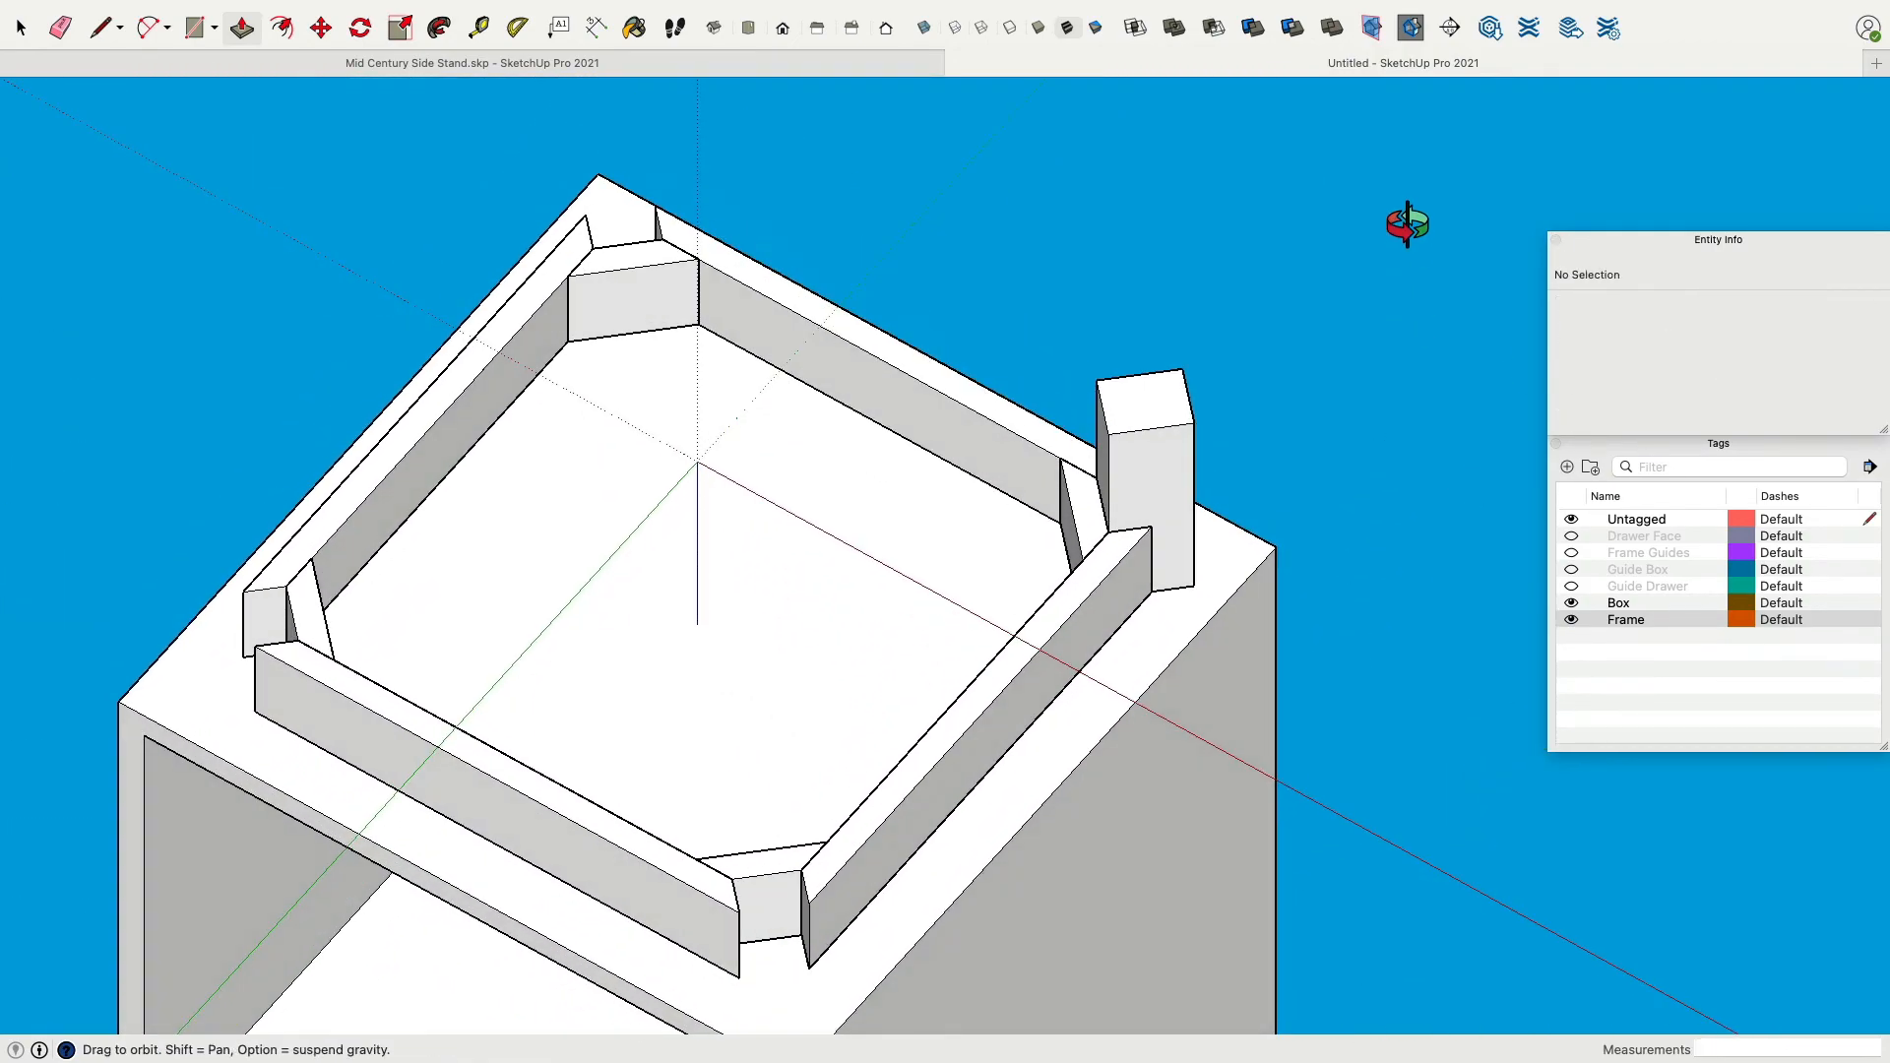
scroll(1321, 412, up, 5)
mouse_move(1321, 412)
middle_down()
mouse_move(1350, 375)
mouse_move(1219, 388)
mouse_move(1438, 814)
mouse_move(1039, 896)
mouse_move(1404, 907)
mouse_move(1355, 890)
mouse_move(1631, 871)
mouse_move(1750, 891)
middle_up()
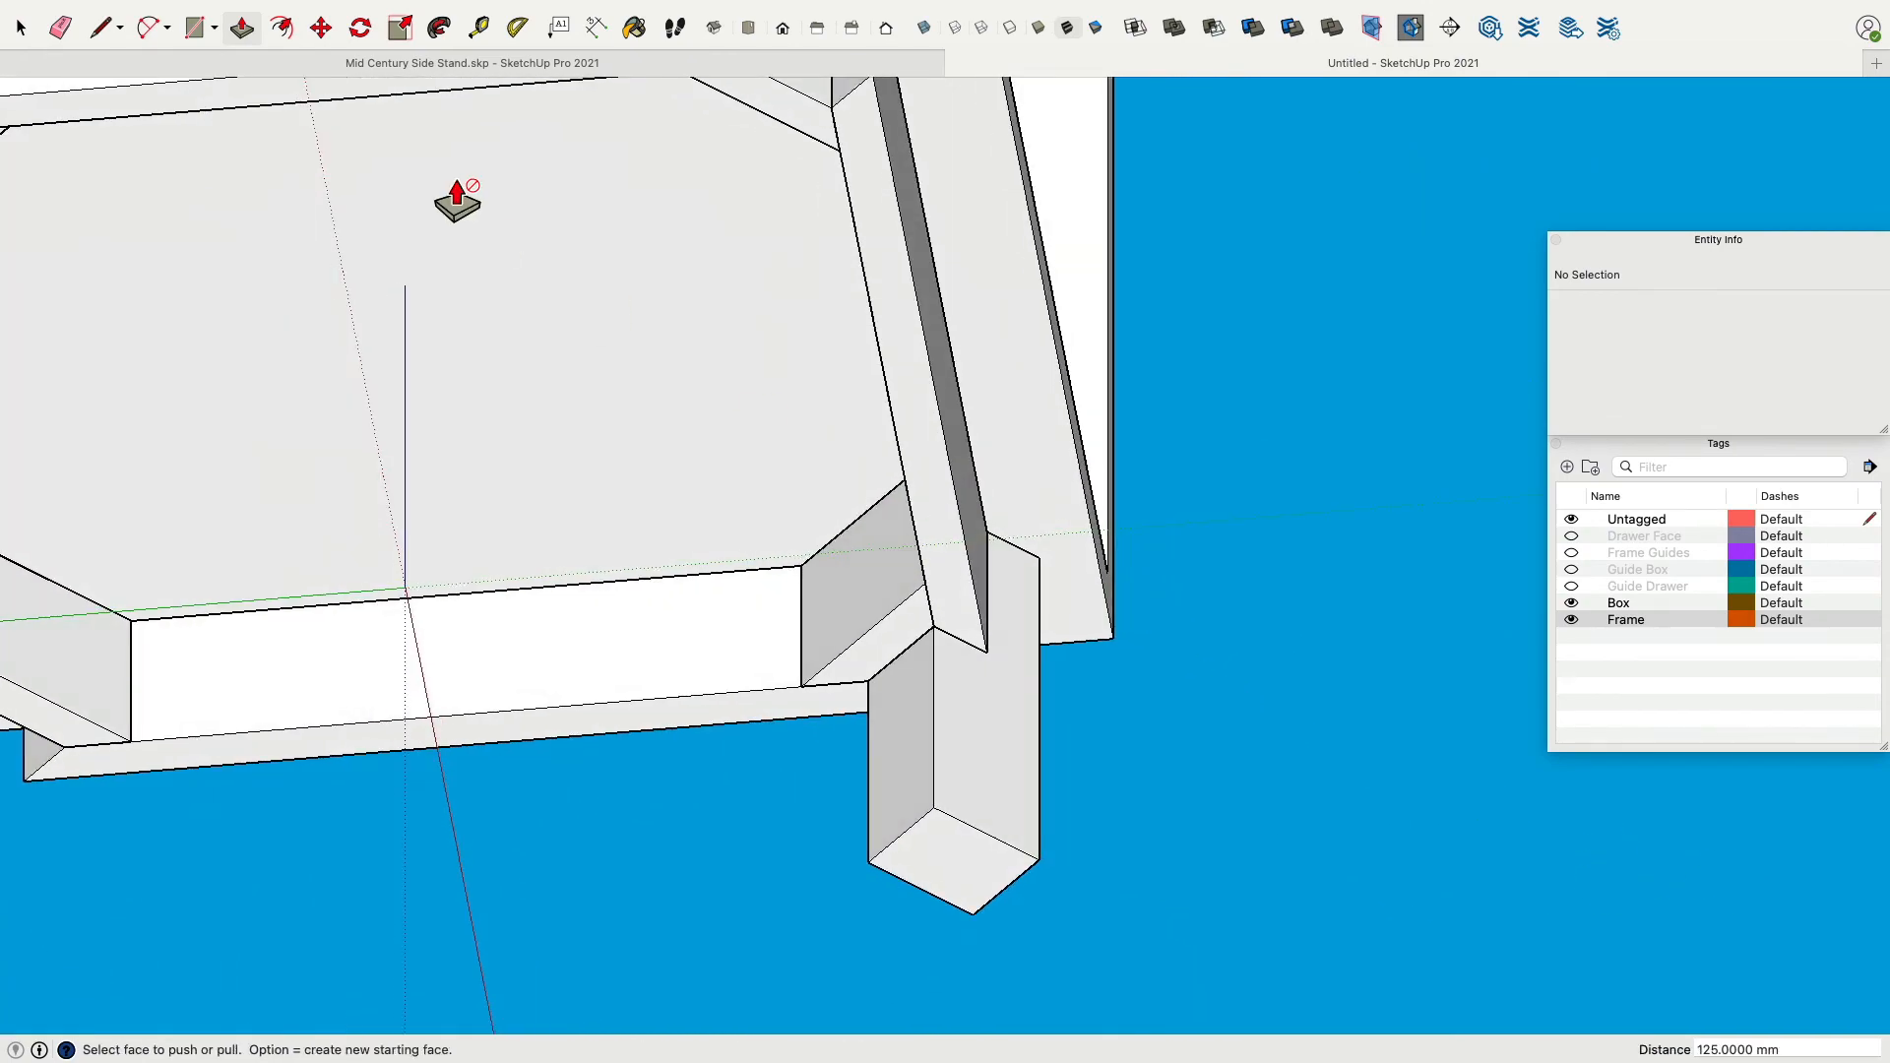
click(321, 28)
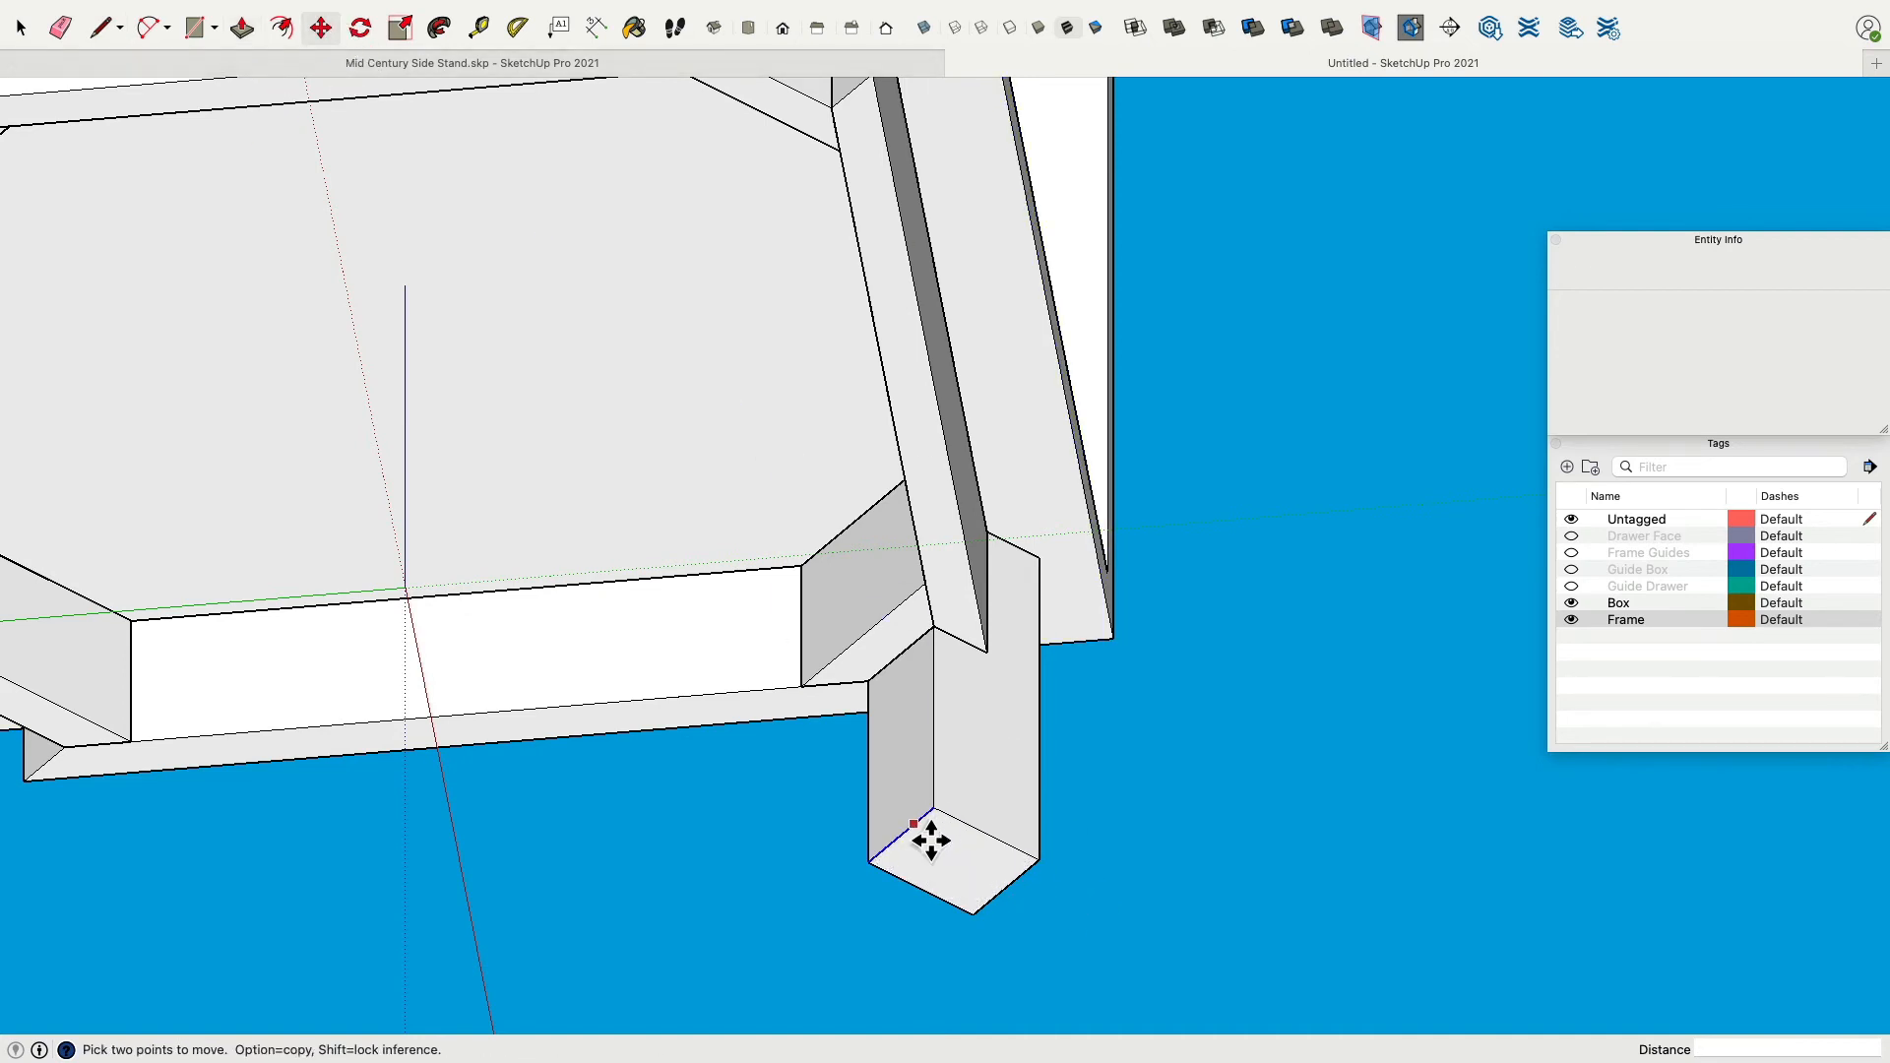
key(space)
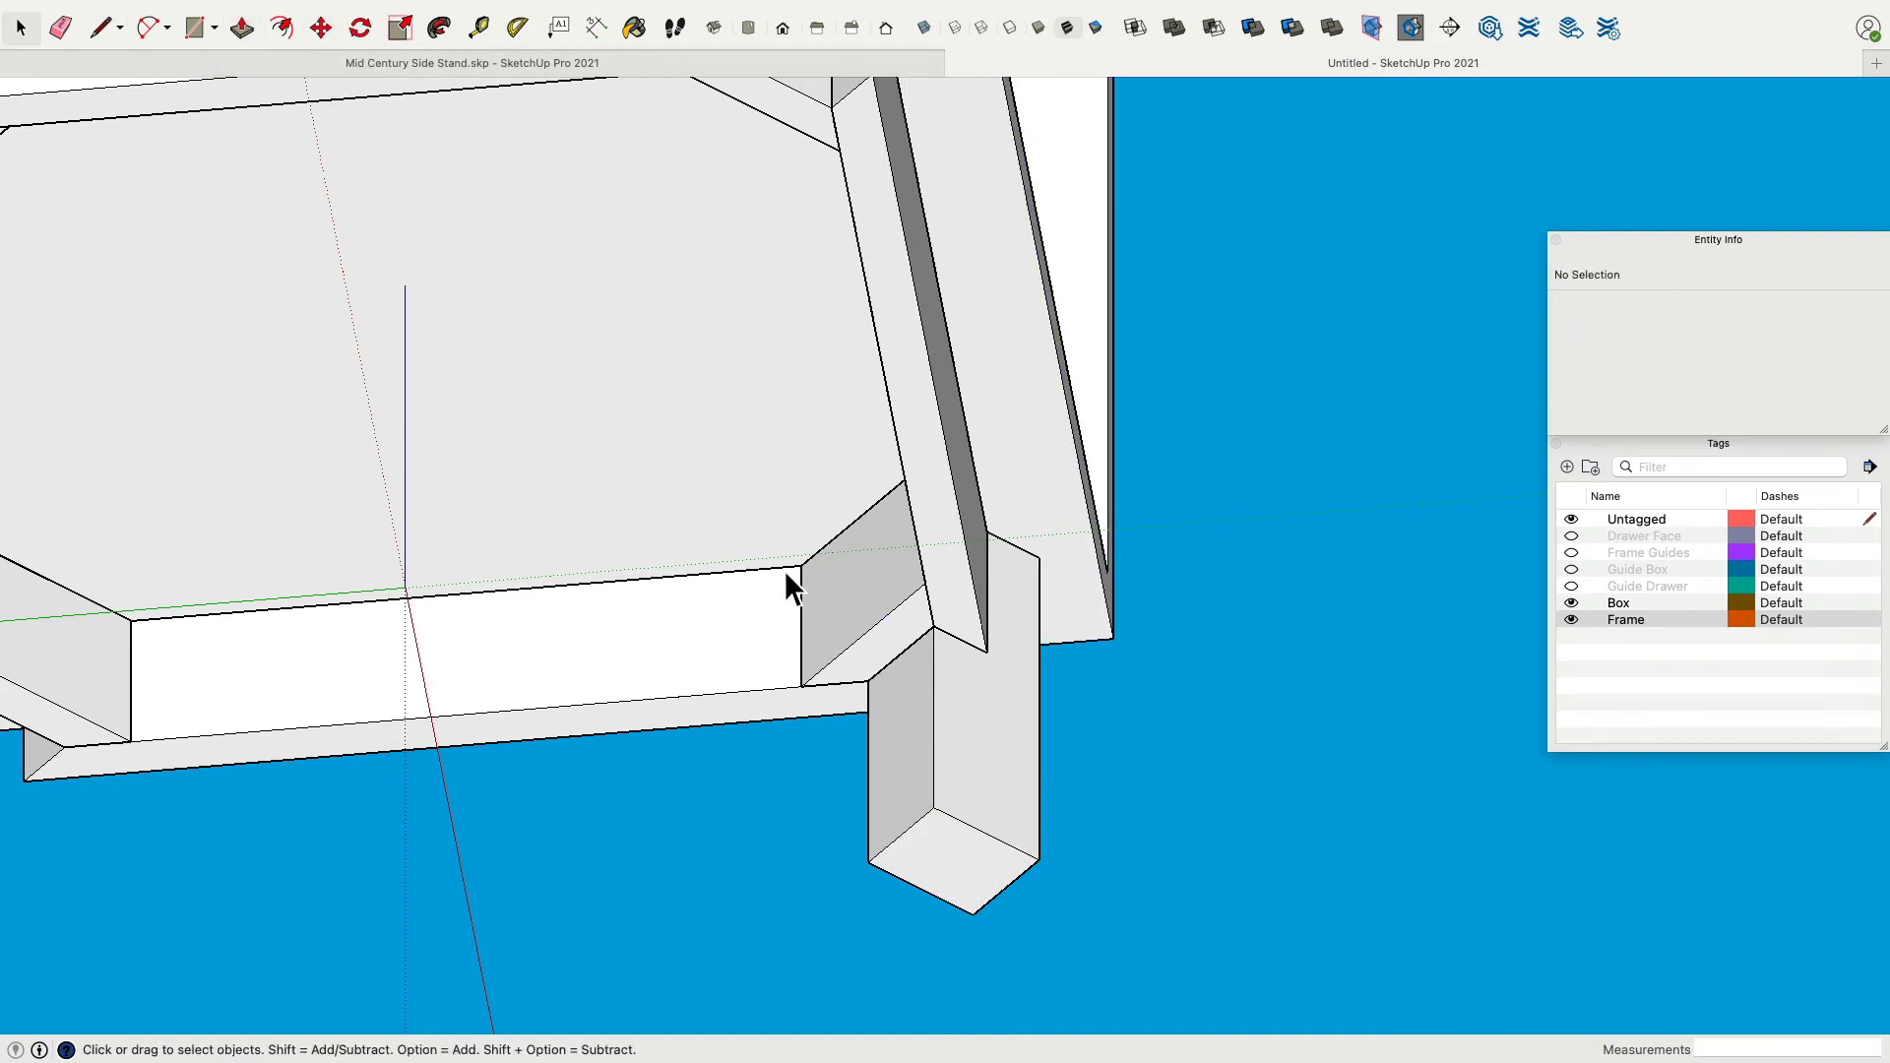
click(918, 830)
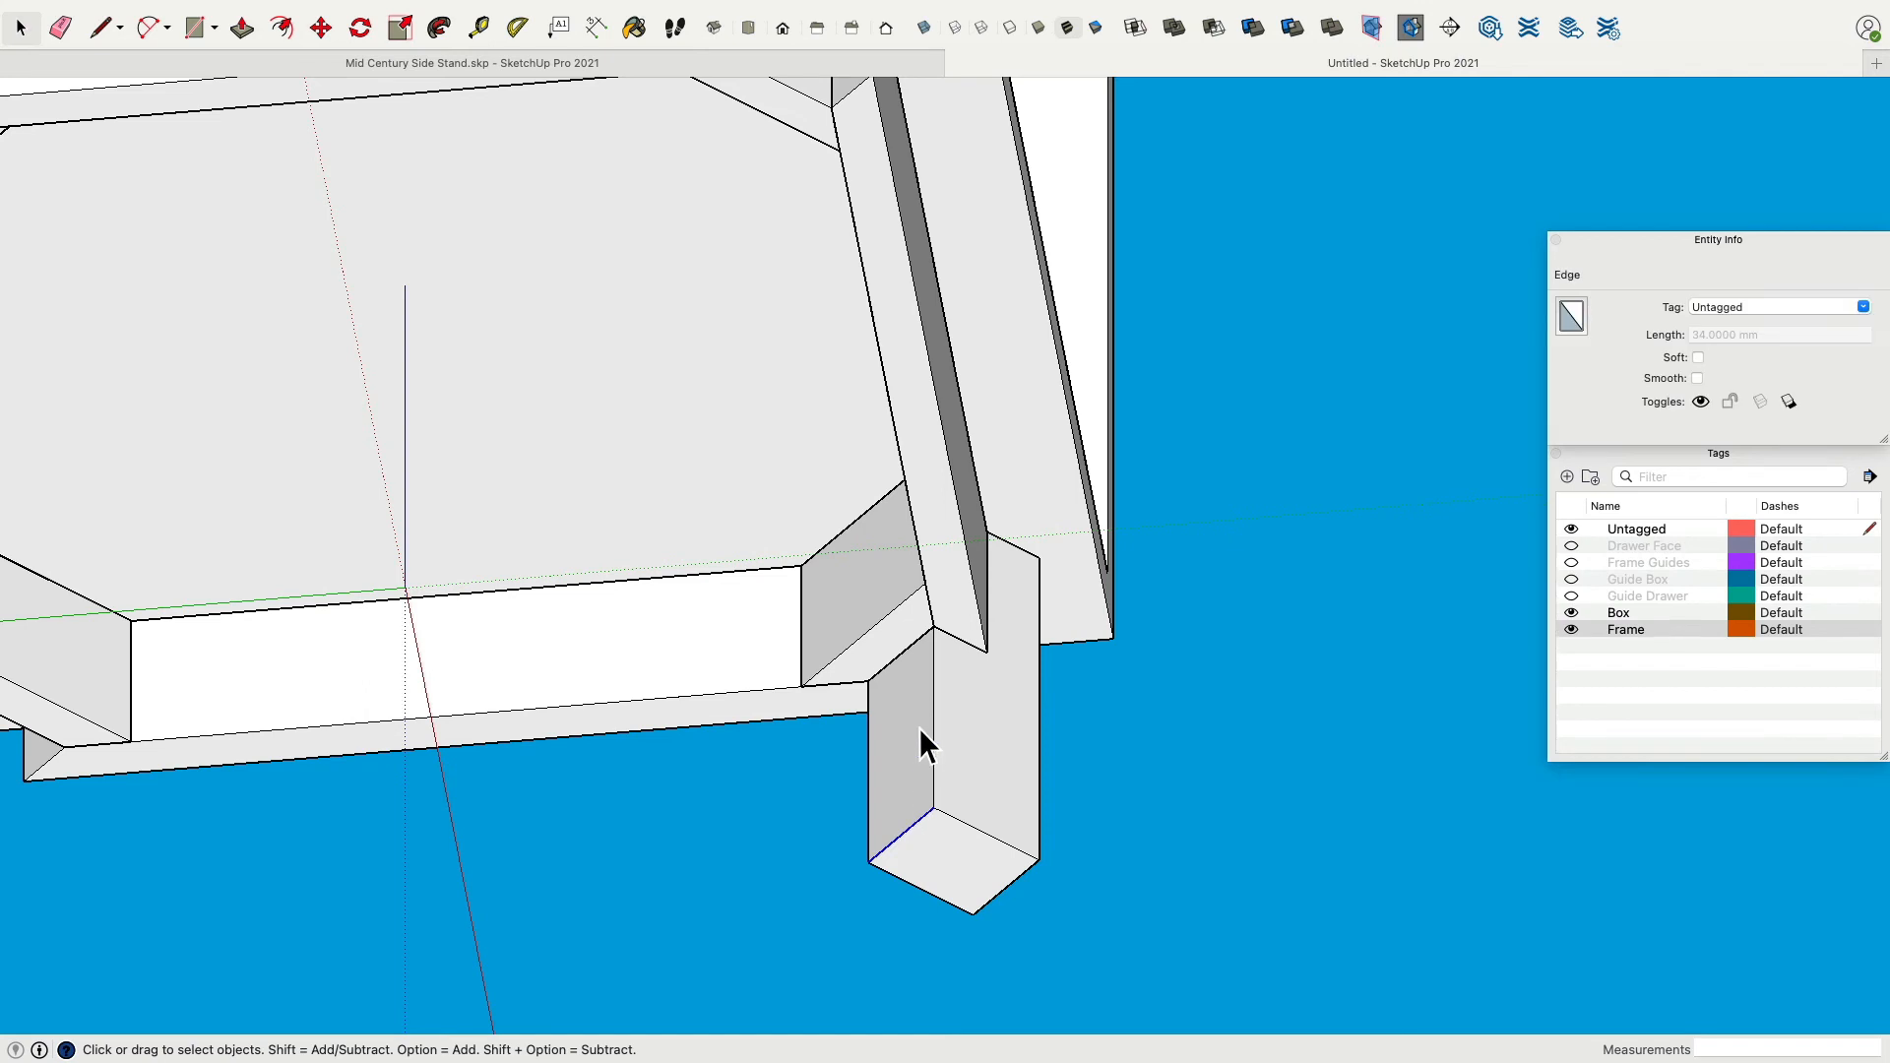
click(325, 29)
shift+middle_drag(861, 574, 823, 401)
scroll(870, 580, up, 2)
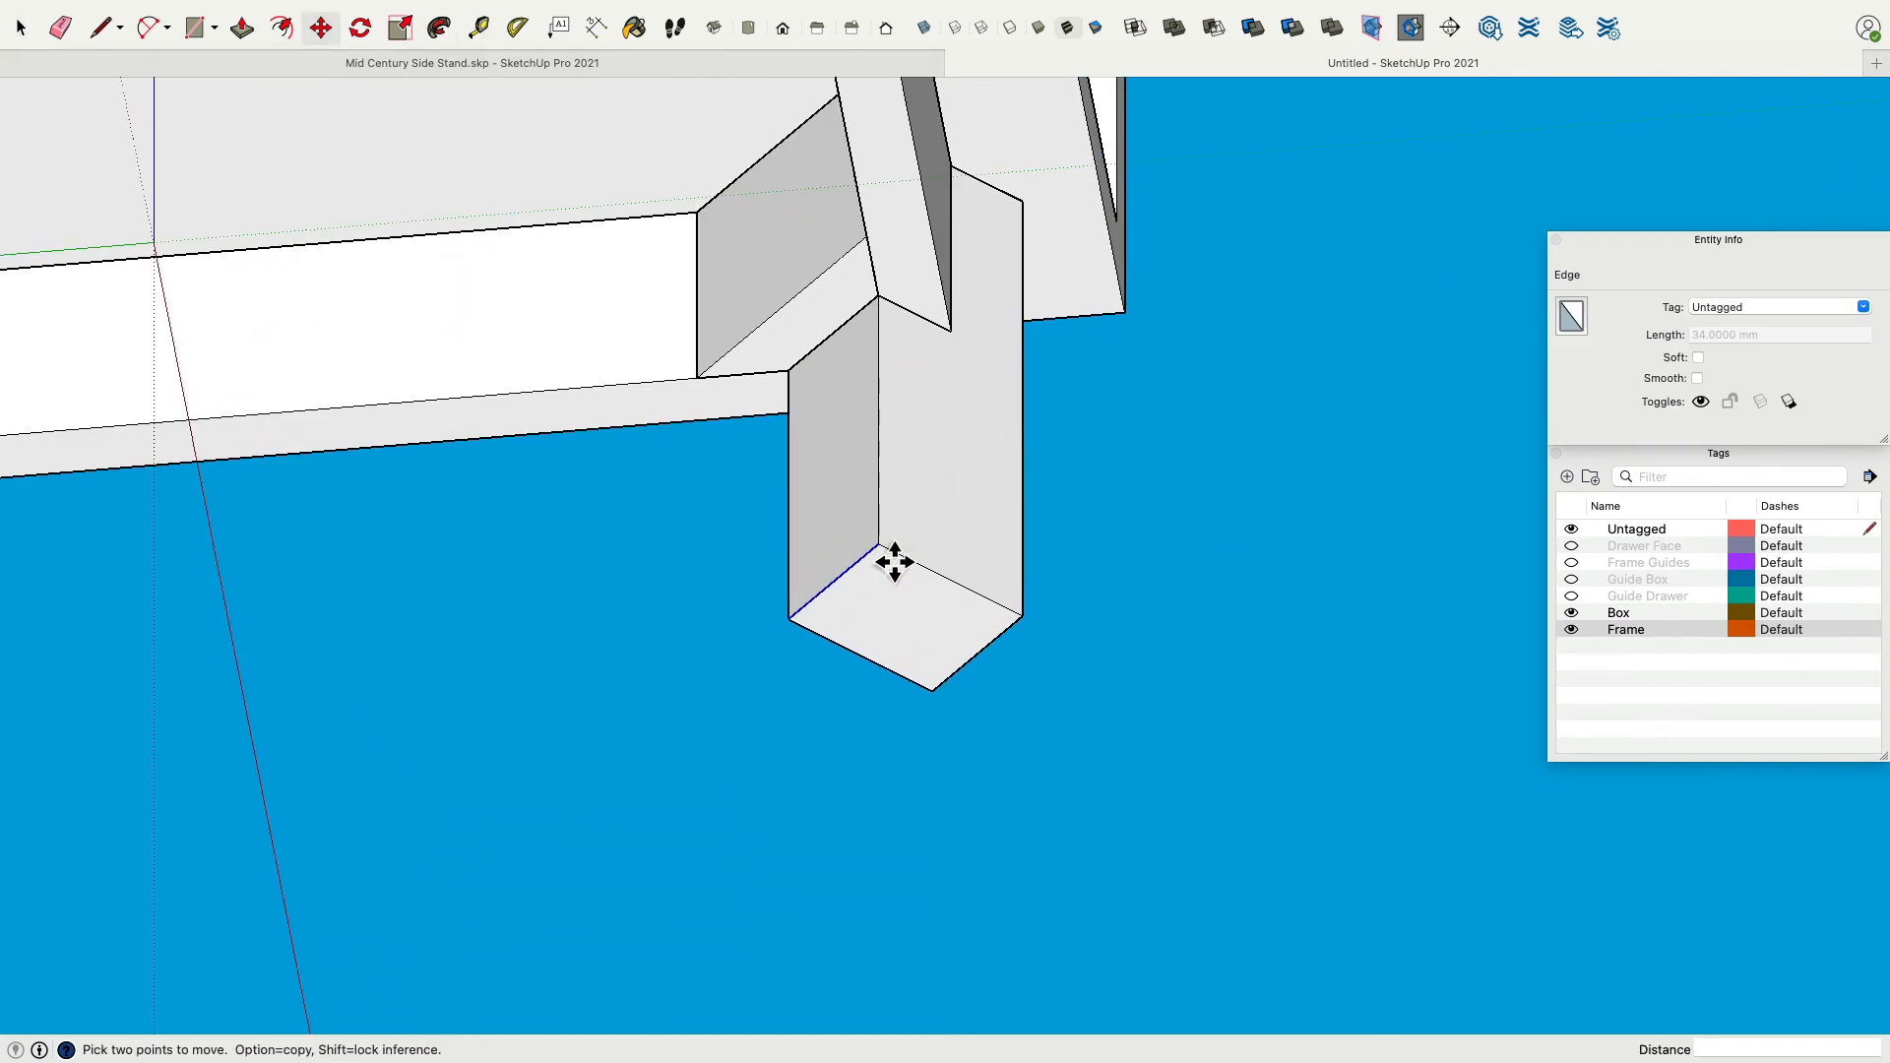
click(894, 561)
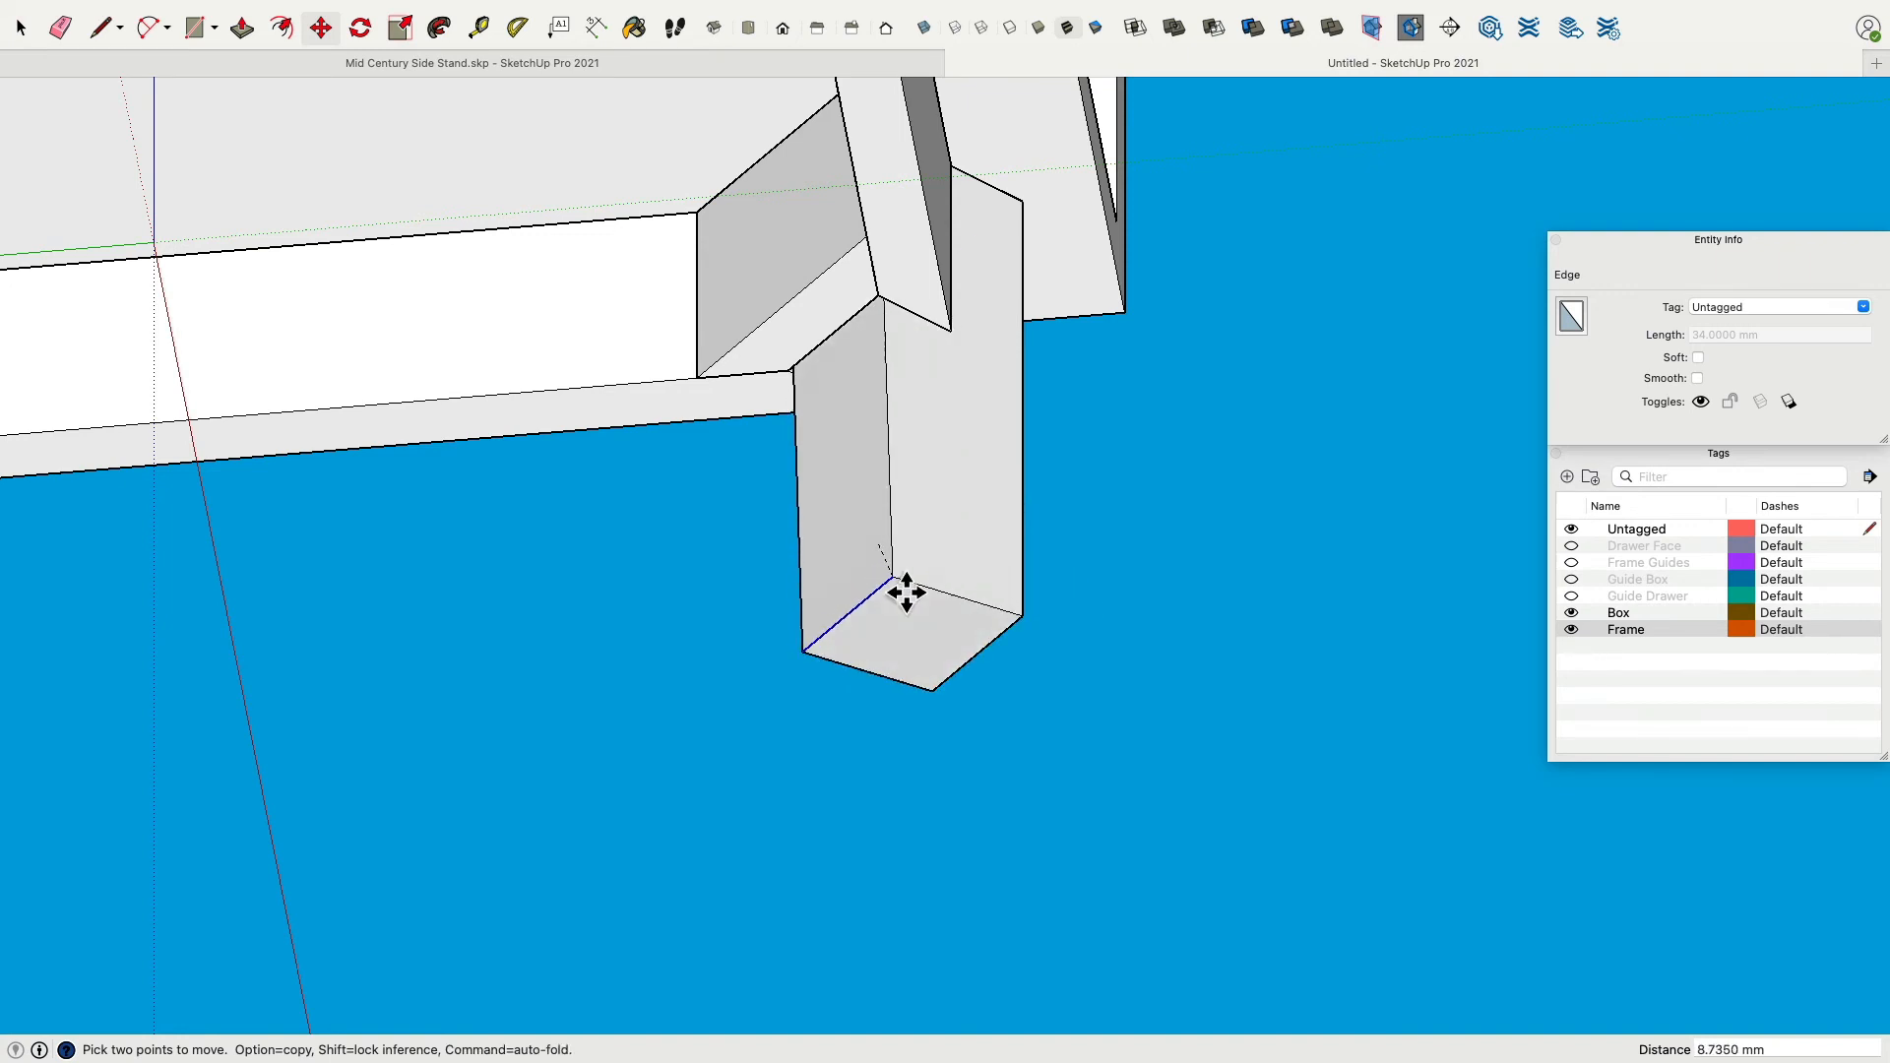
key(Escape)
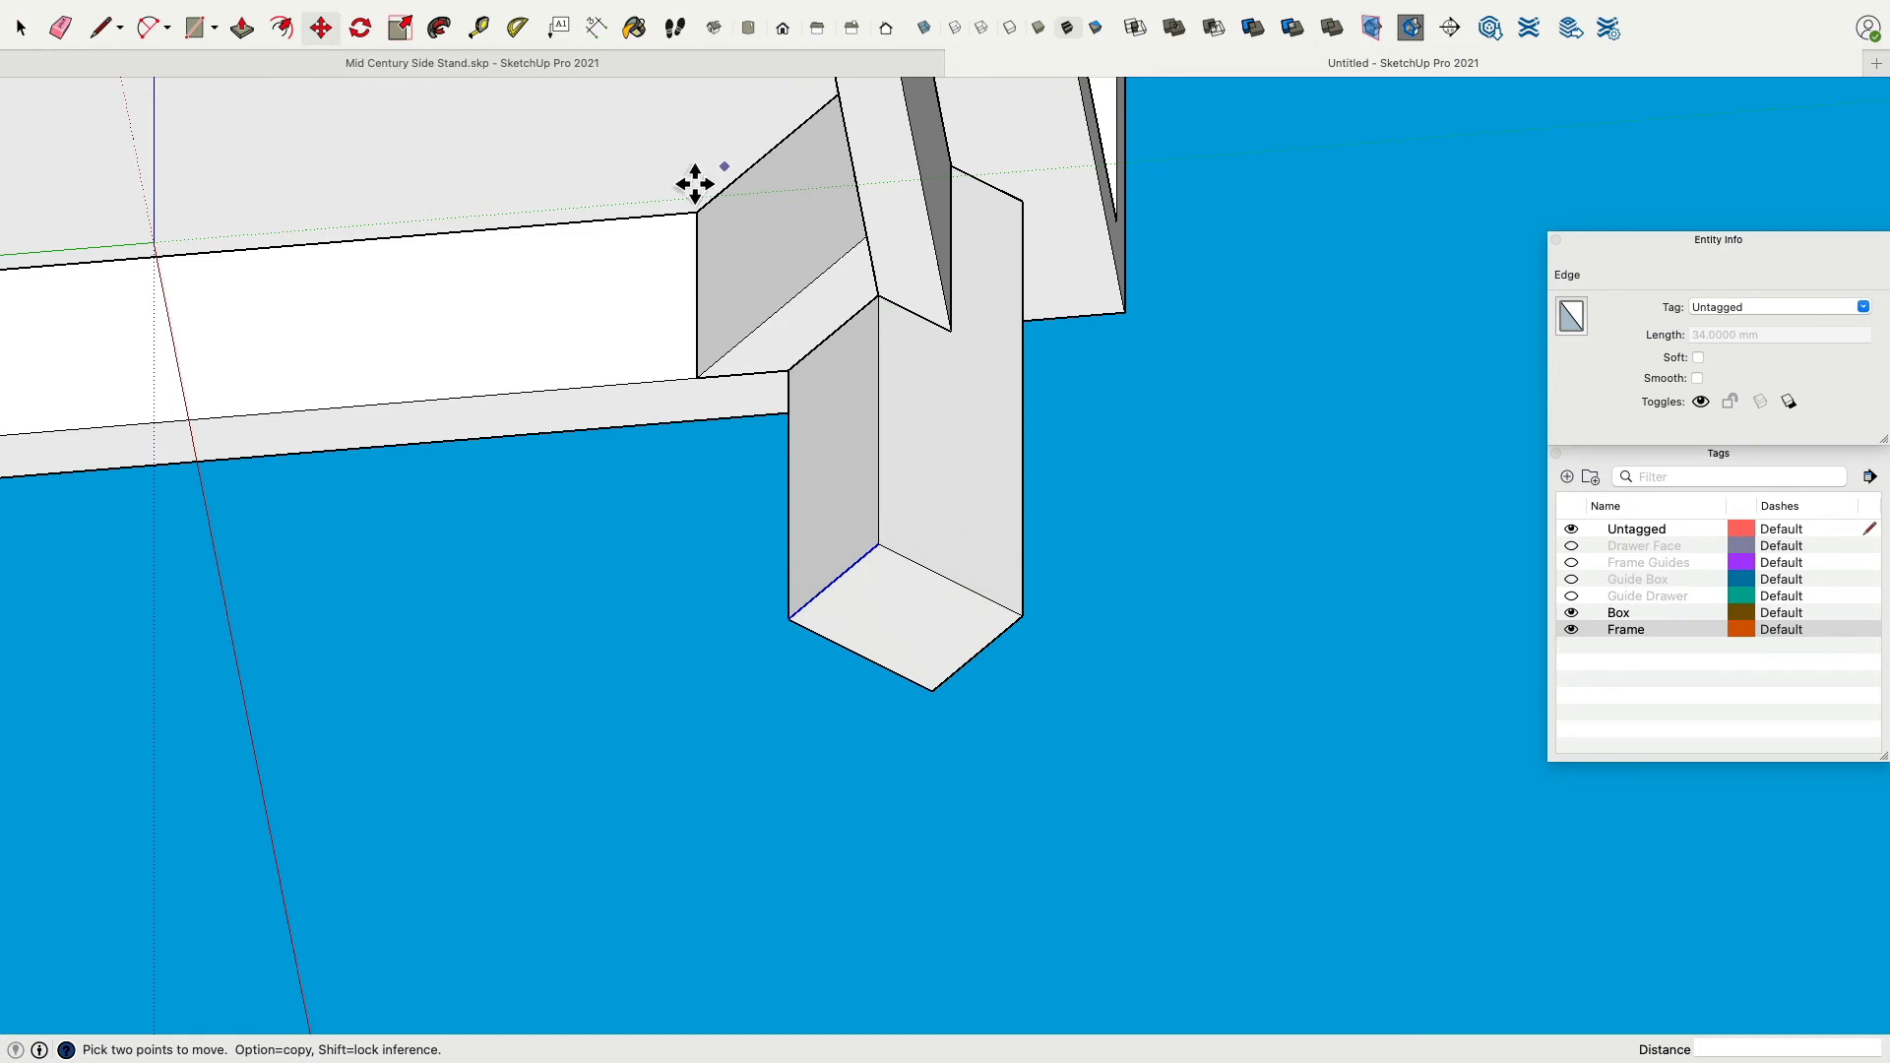
Create a guide through the leg's inner bottom corner, parallel to its outer bottom edge.
click(480, 29)
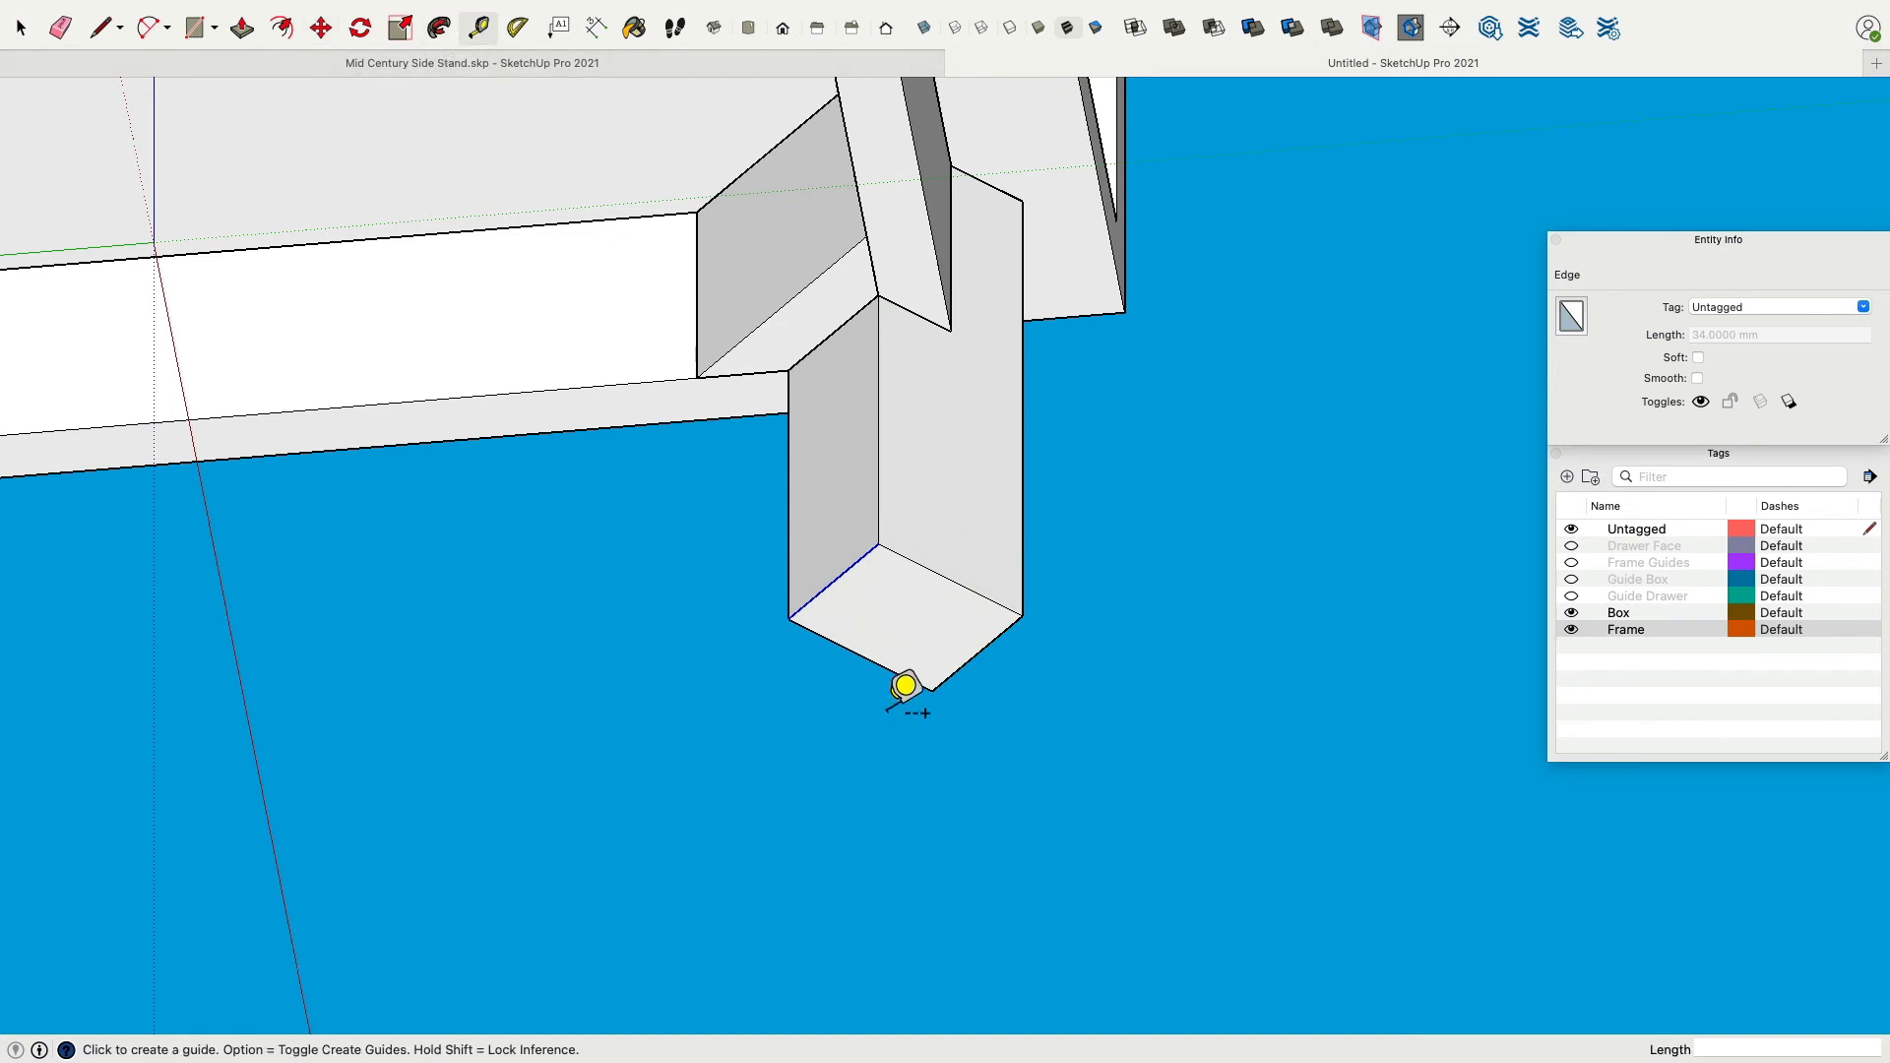
click(841, 646)
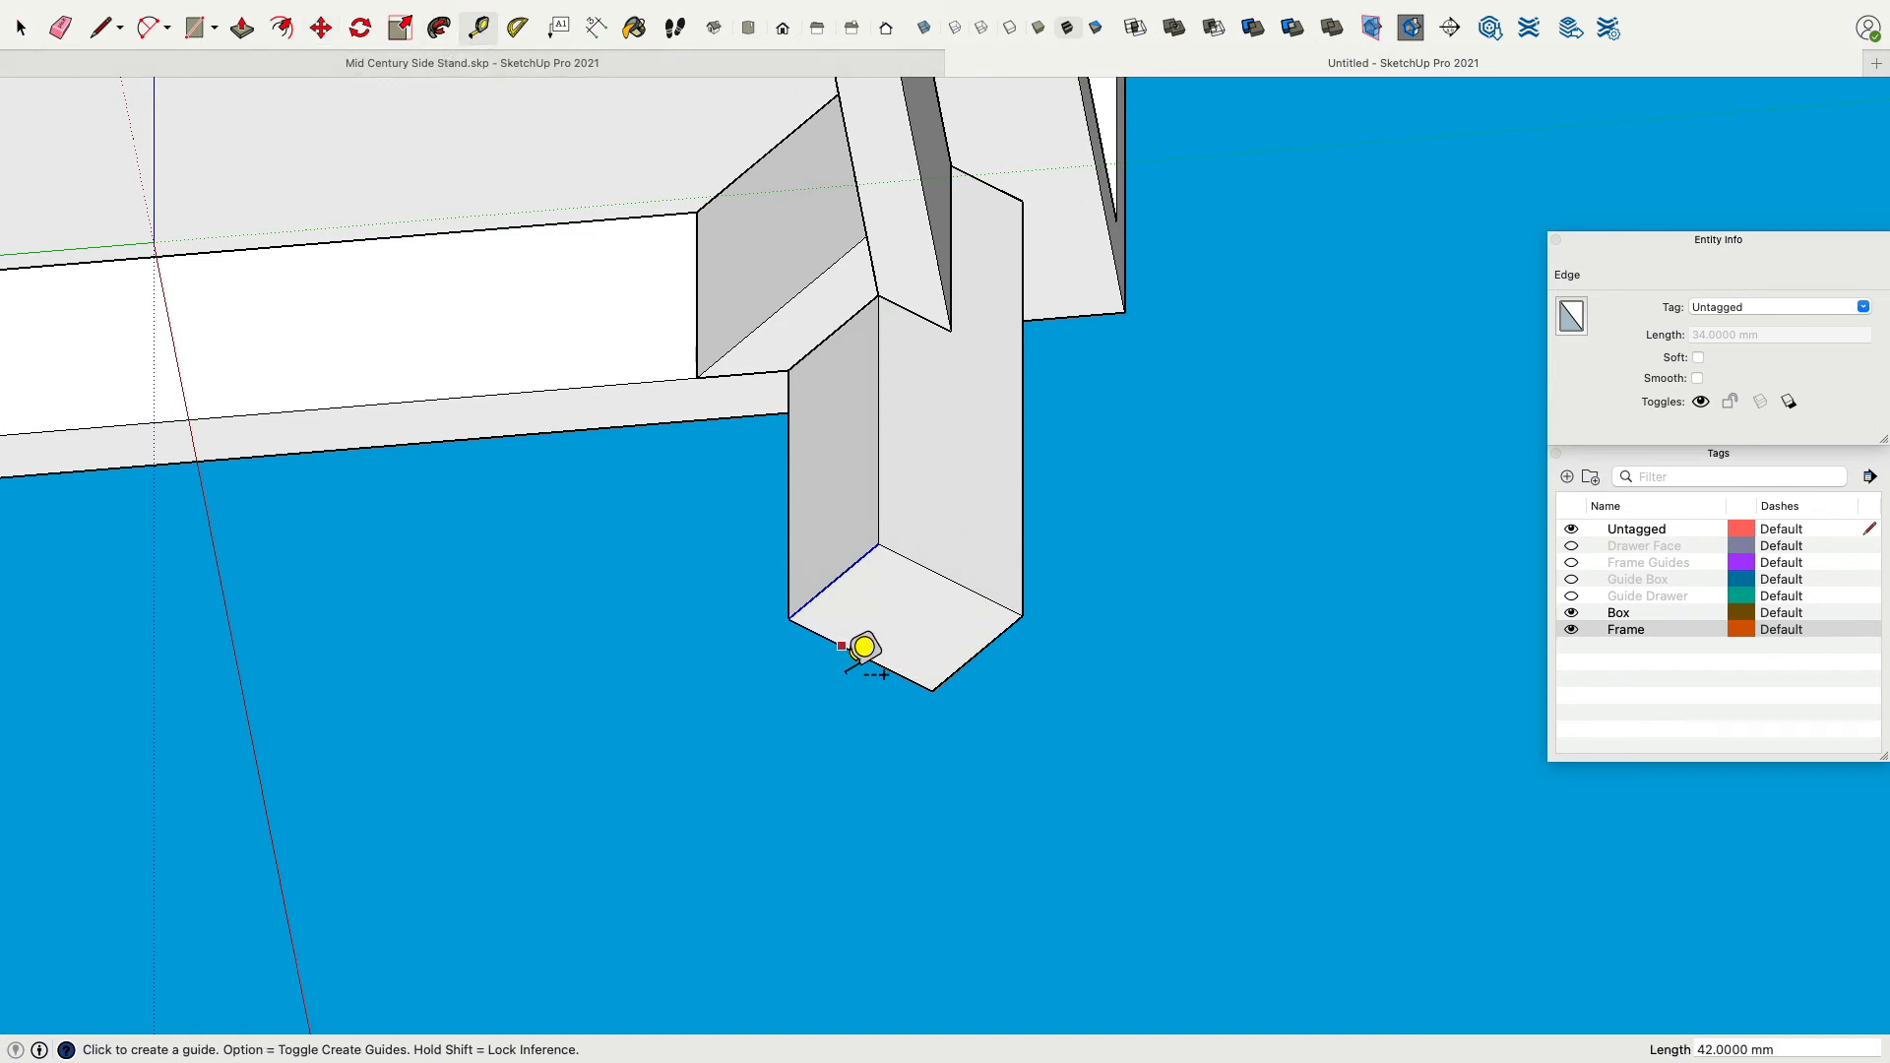
click(957, 571)
Move the leg's inner bottom edge along the new guide to start tapering the leg.
click(321, 27)
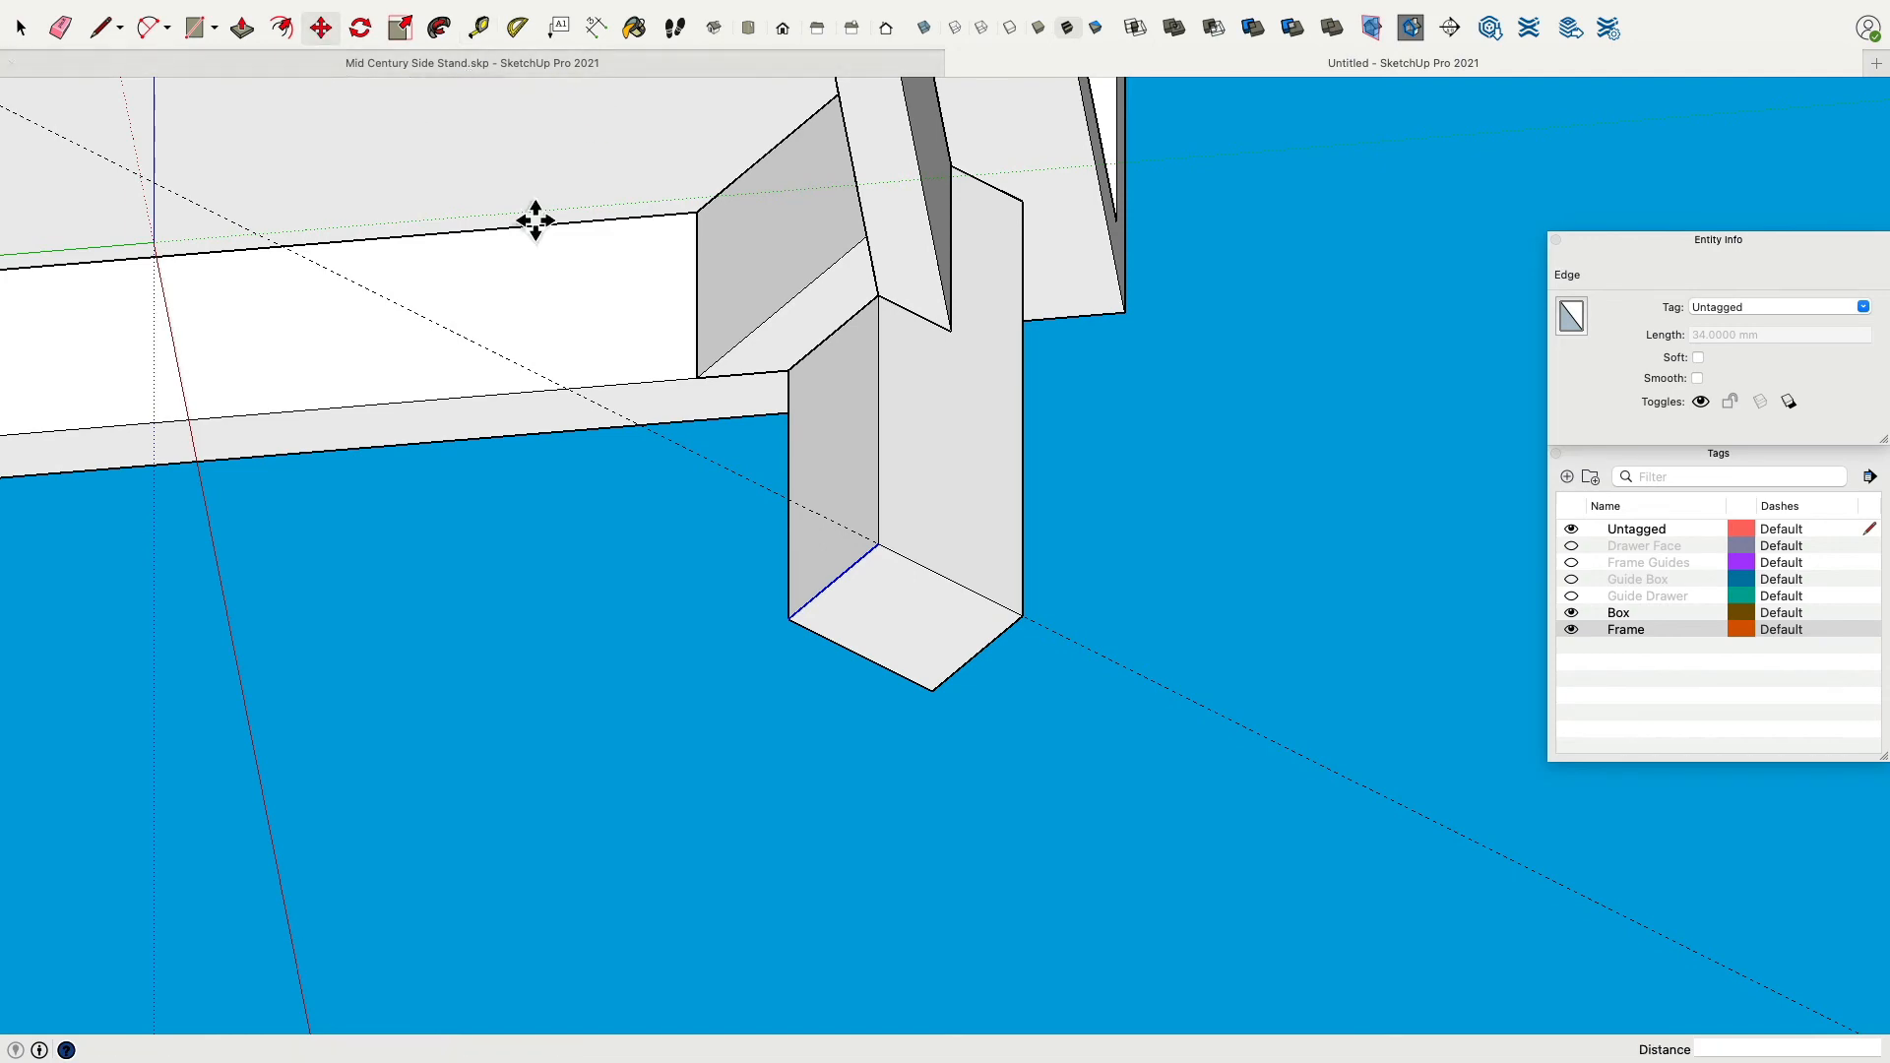
click(879, 543)
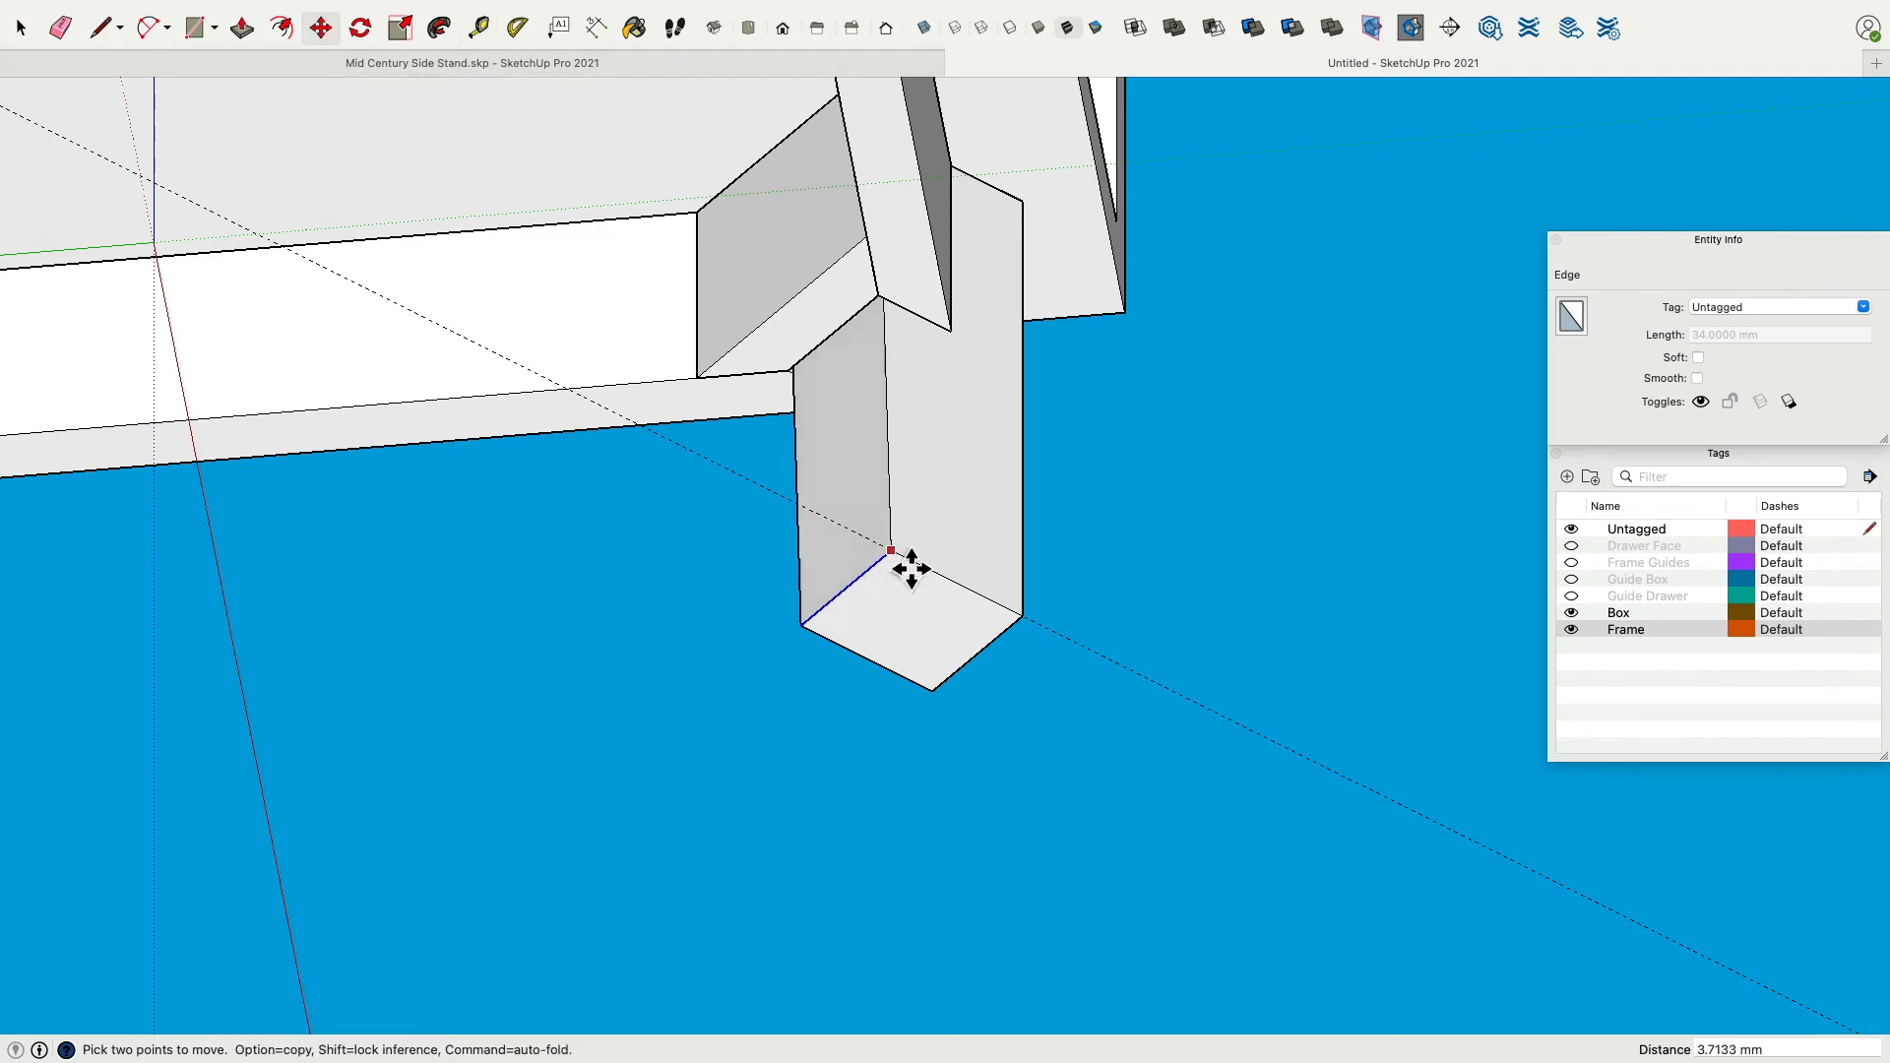
click(961, 589)
Draw an edge where the leg's side face meets the corner block and erase the leftover edge.
middle_drag(1135, 501, 709, 426)
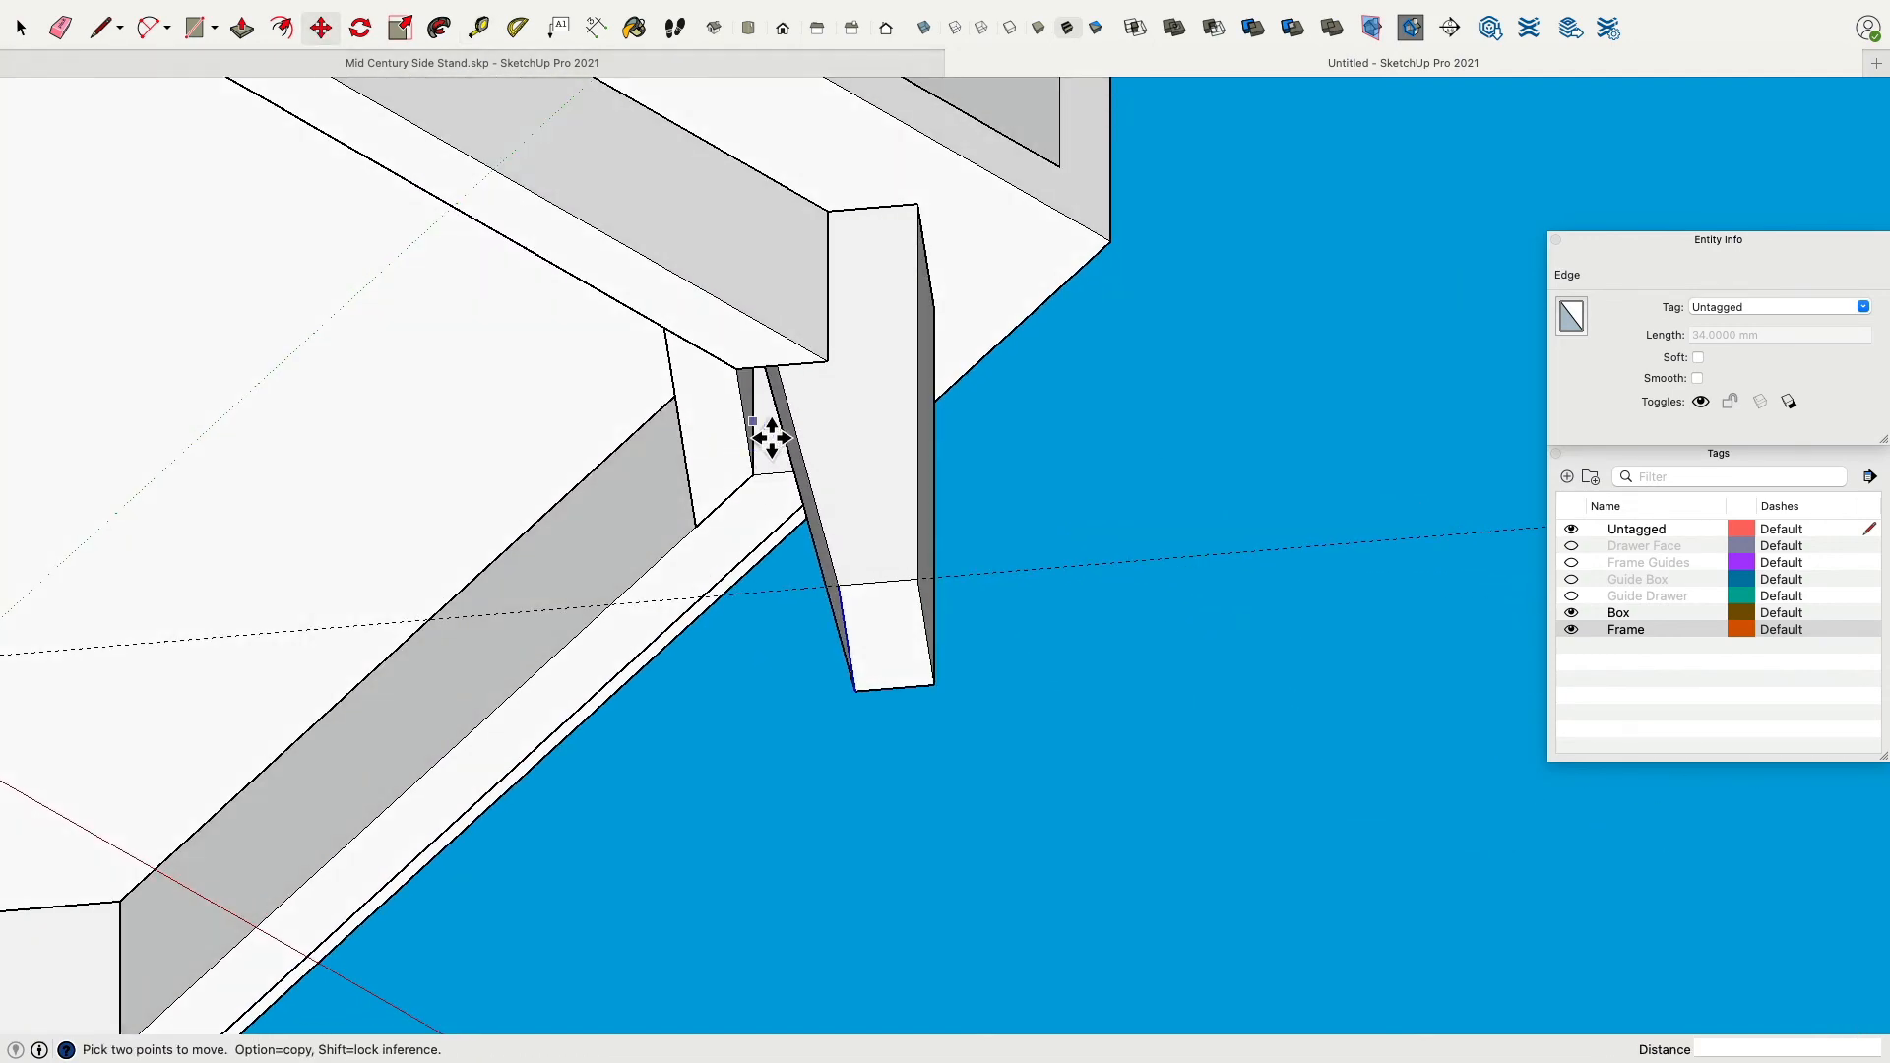
mouse_move(827, 425)
middle_down()
mouse_move(912, 920)
mouse_move(1135, 877)
mouse_move(1025, 802)
mouse_move(974, 439)
mouse_move(800, 448)
middle_up()
middle_drag(721, 669, 1045, 525)
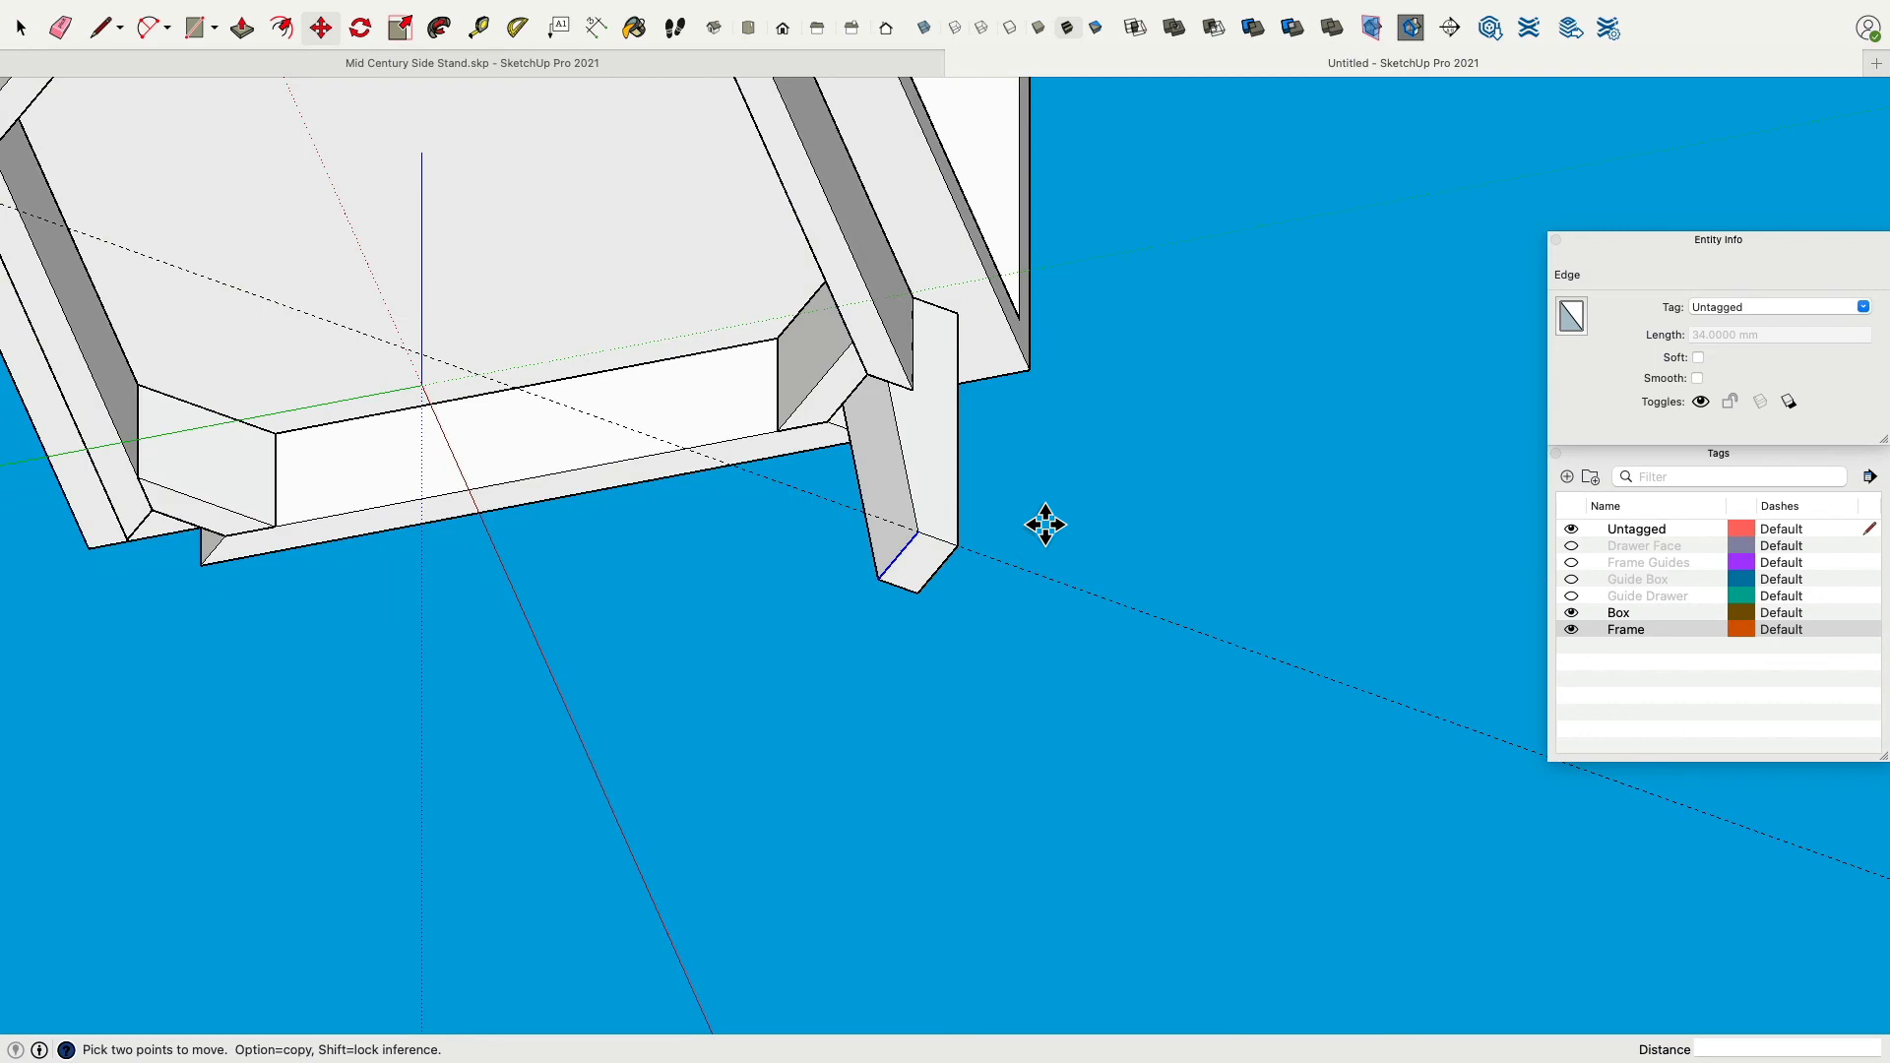
scroll(778, 393, up, 8)
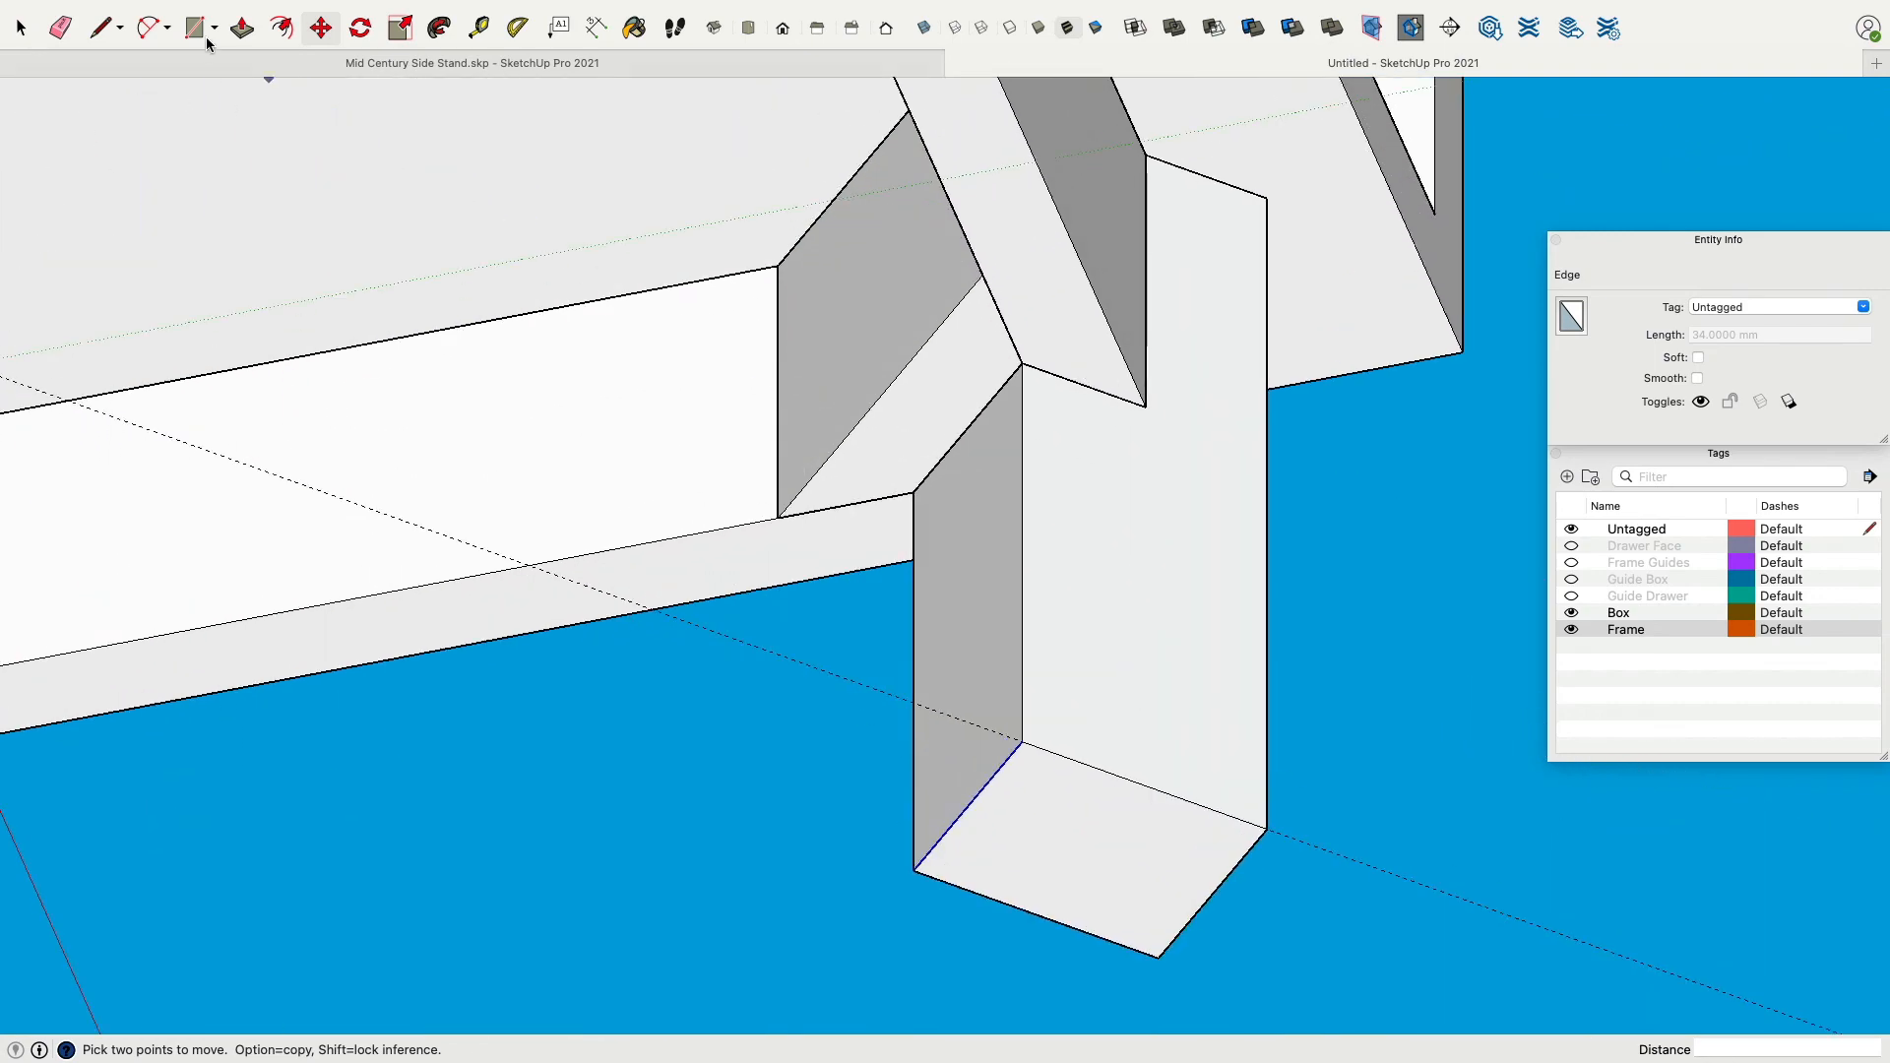
click(102, 27)
click(1022, 363)
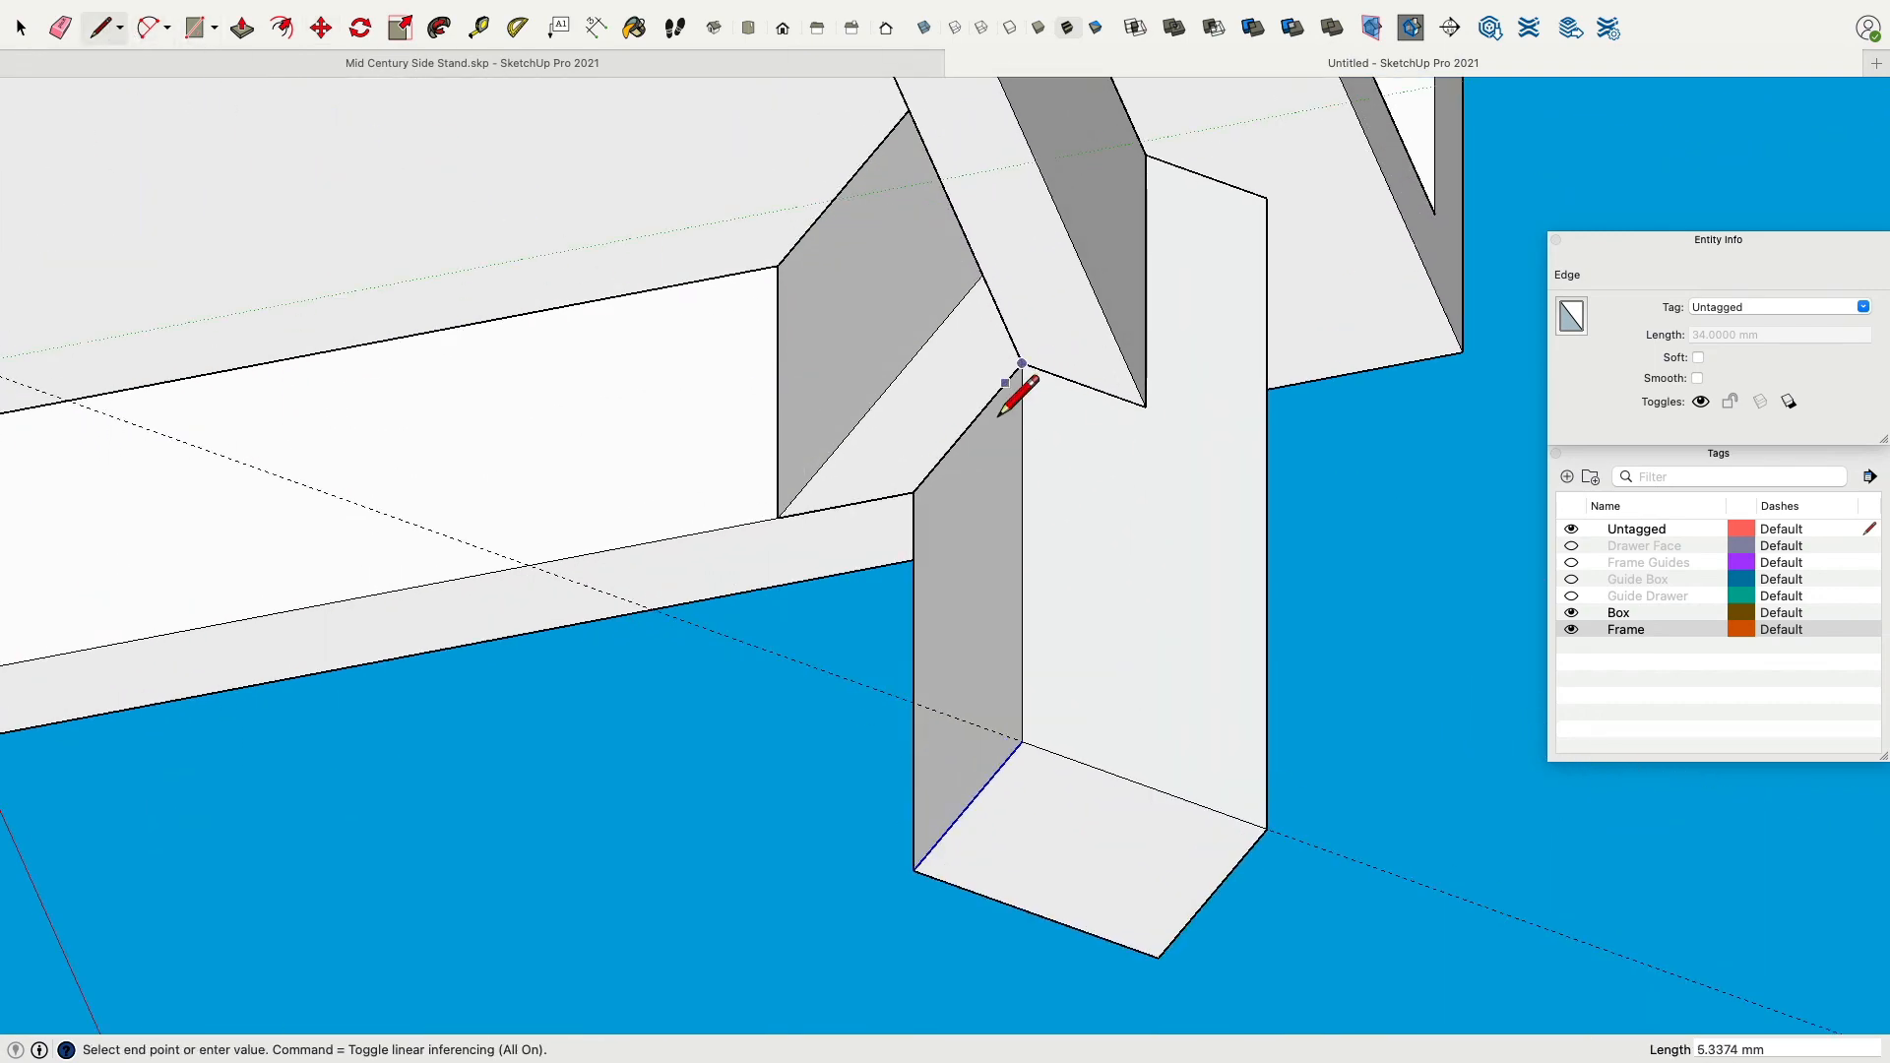
click(914, 492)
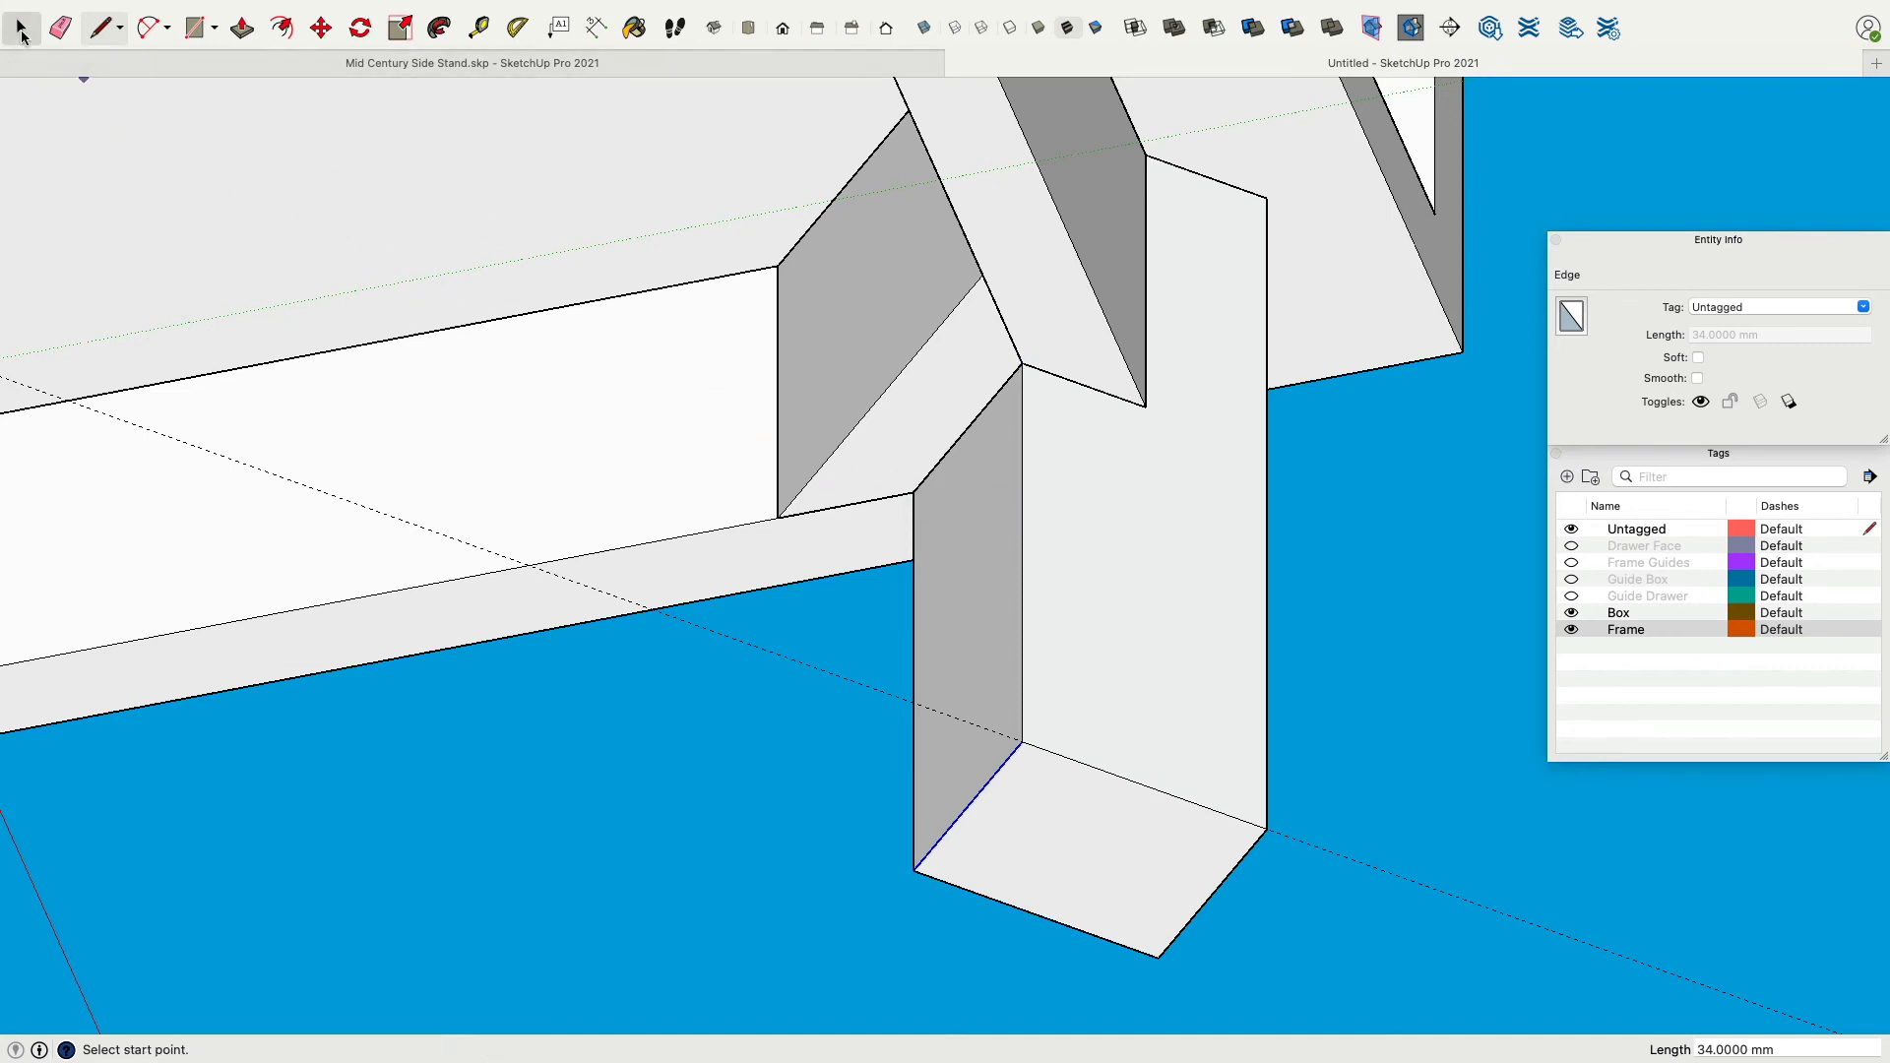
key(space)
click(828, 336)
key(Delete)
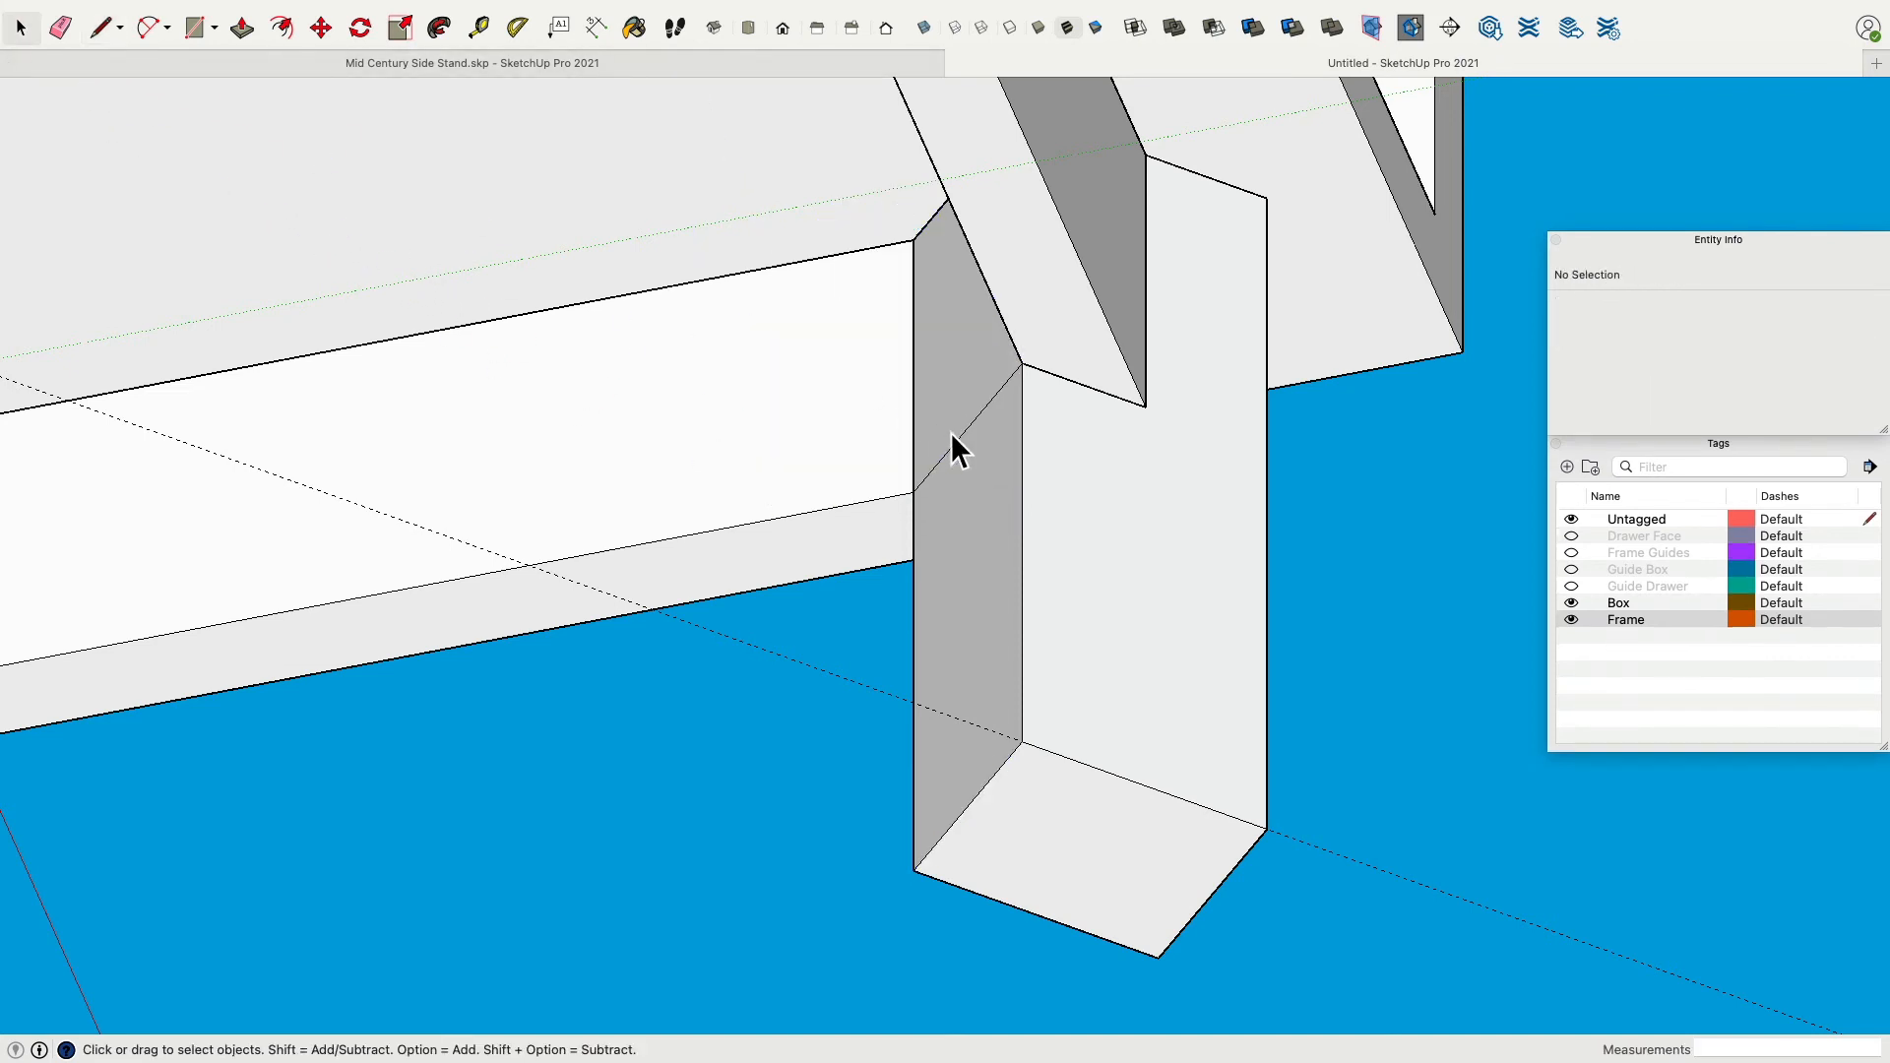
Try moving the leg's inner bottom edge outward to taper the leg, then undo that move.
click(977, 435)
click(997, 553)
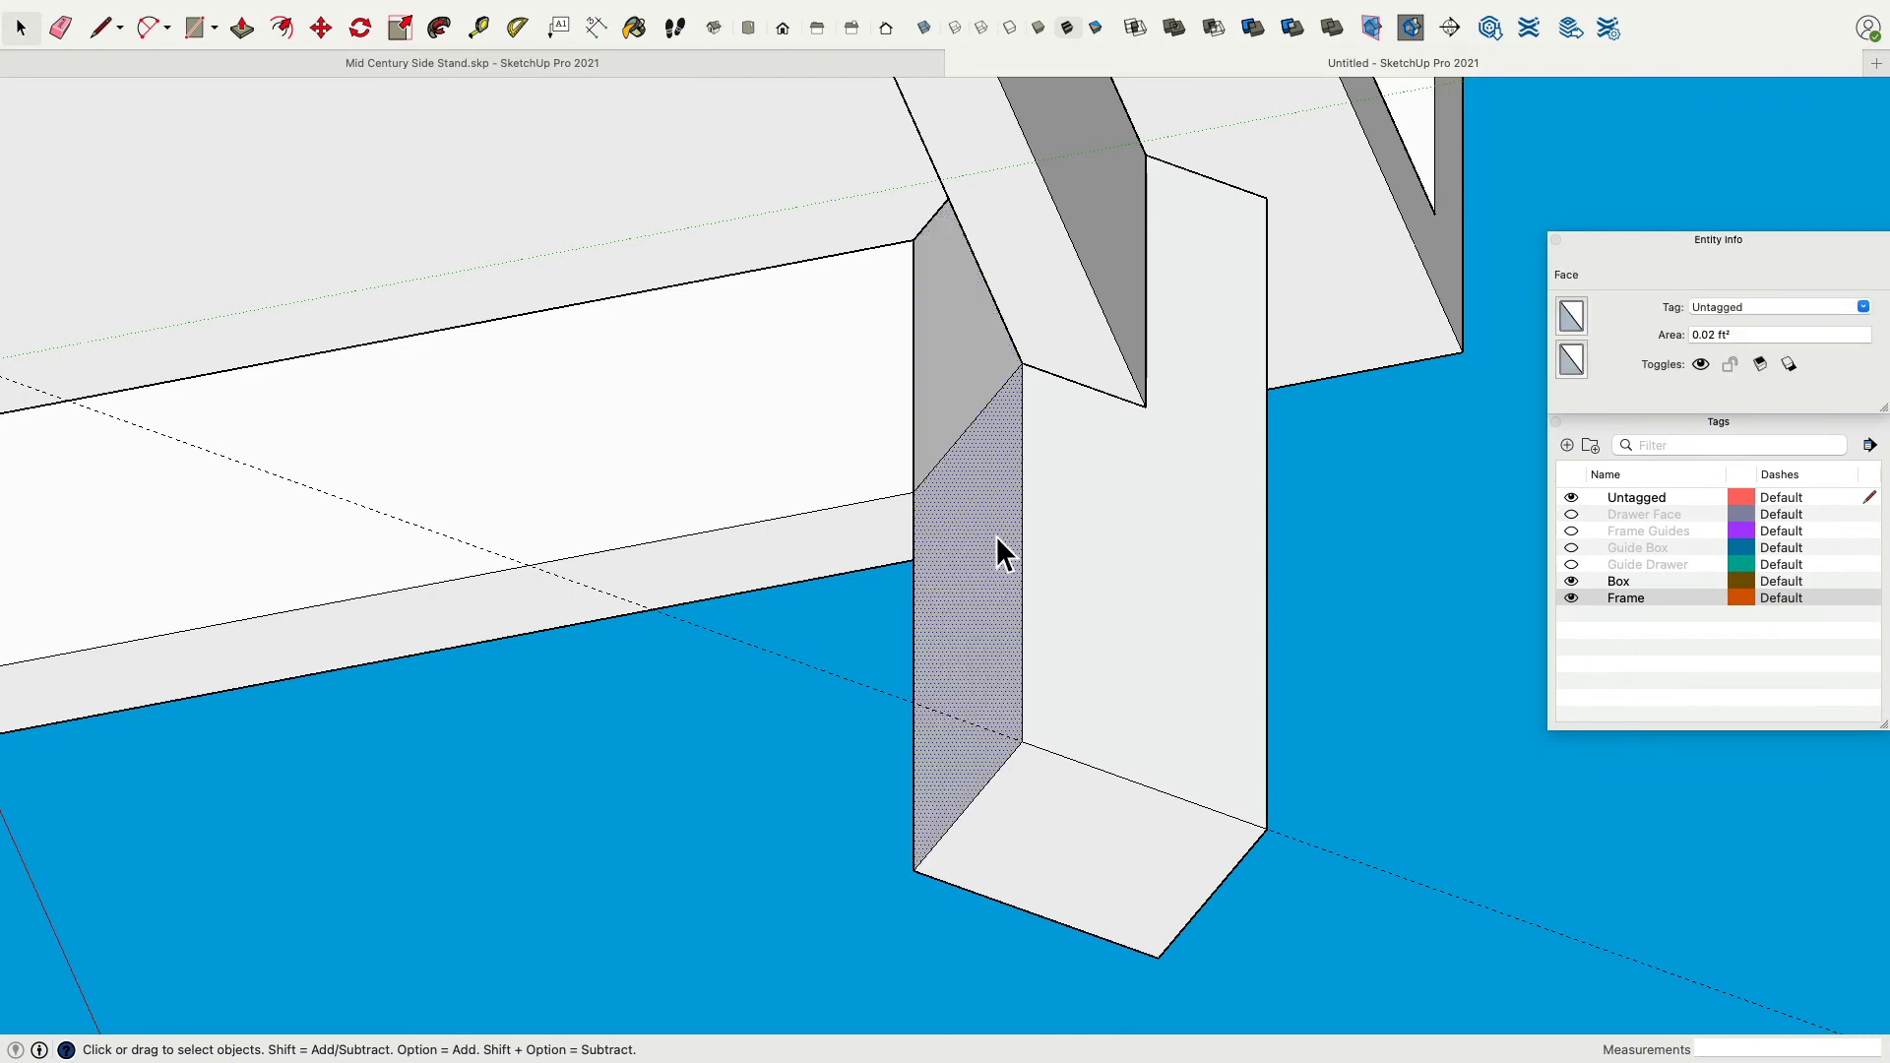
click(1006, 757)
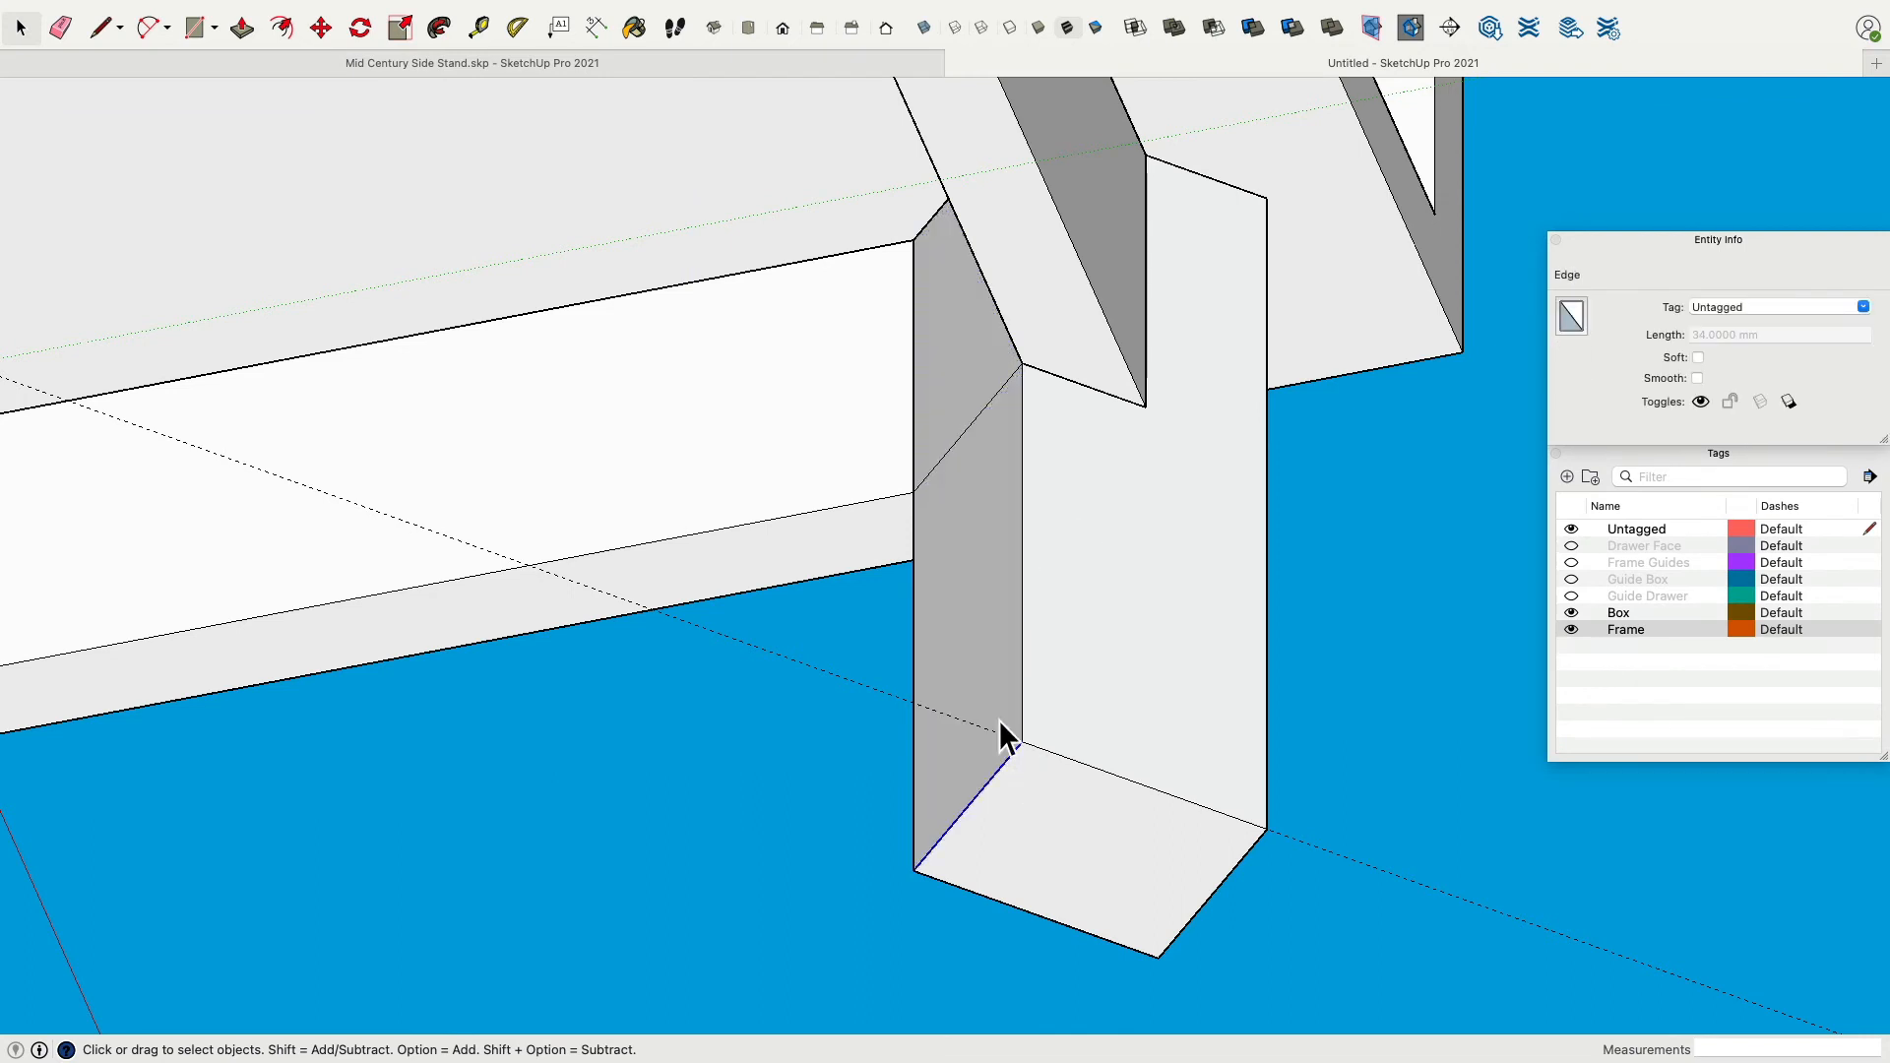
click(322, 28)
click(1041, 756)
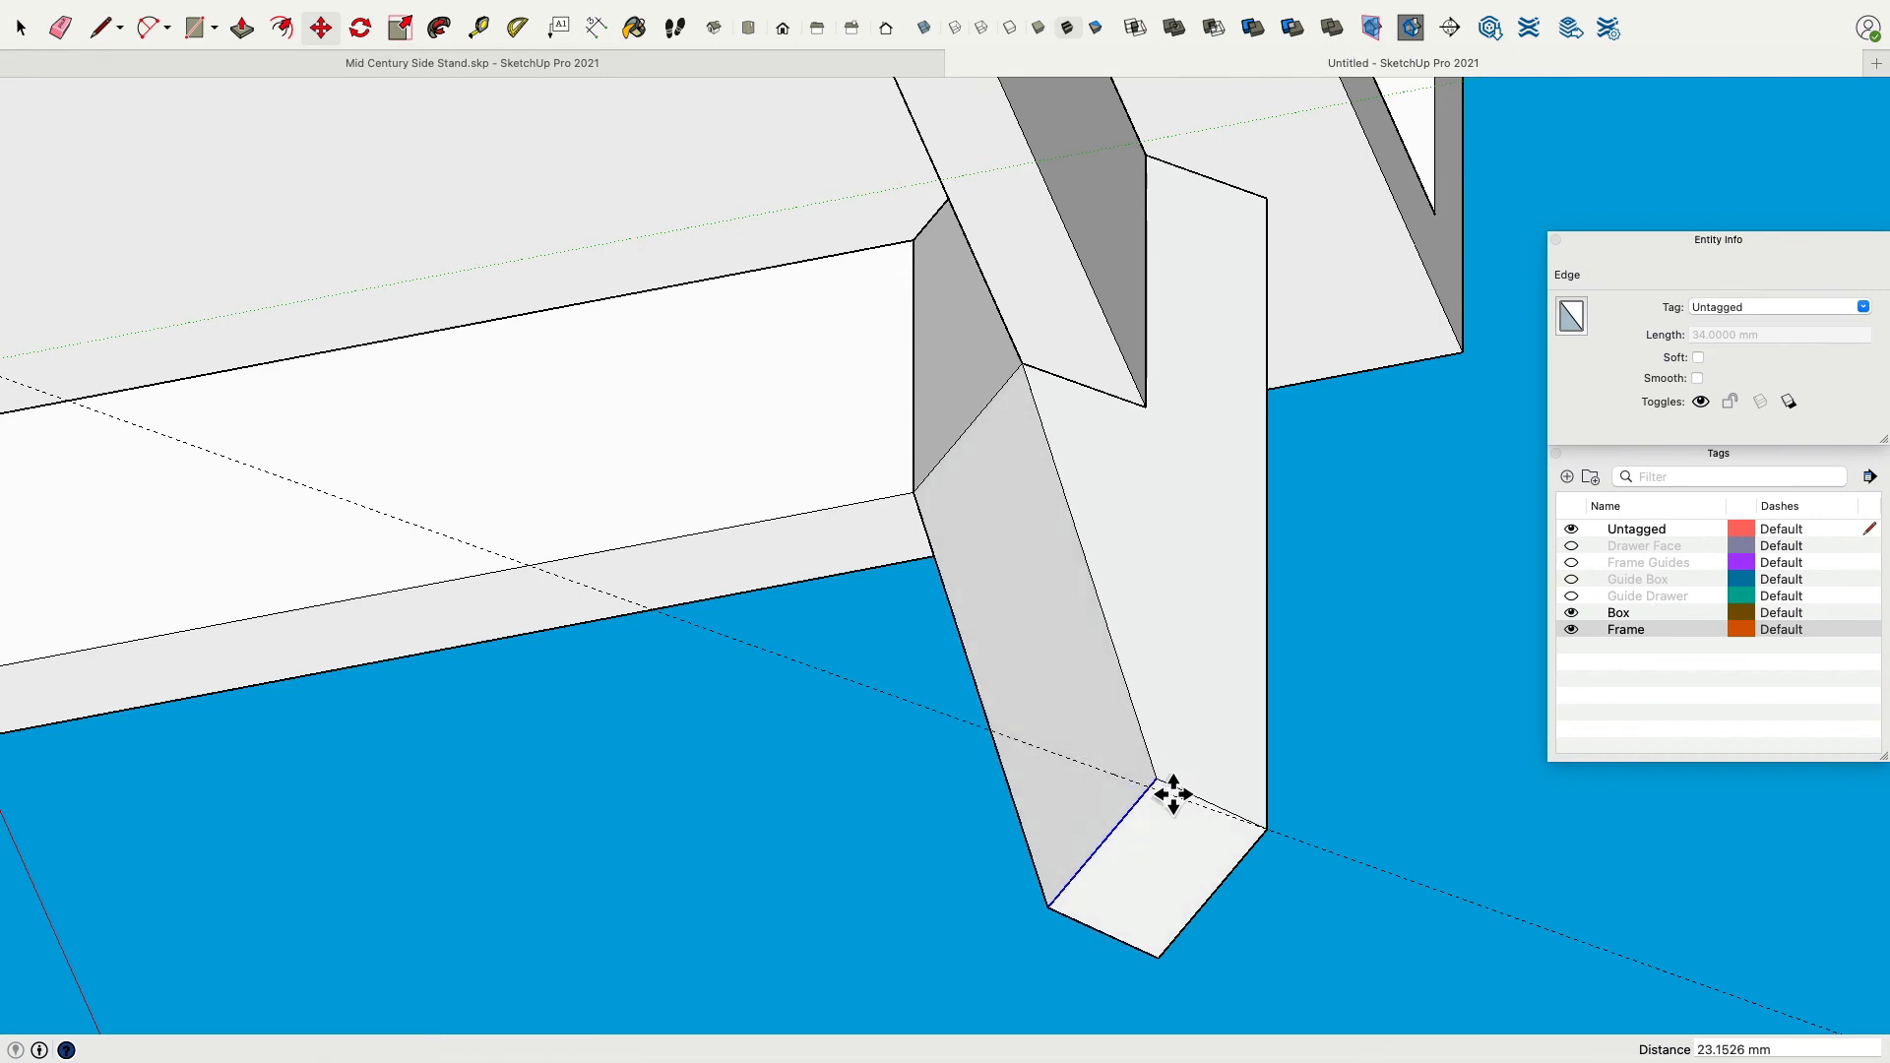
click(1172, 794)
mouse_move(1194, 472)
middle_down()
mouse_move(1116, 428)
mouse_move(1160, 384)
mouse_move(1161, 409)
mouse_move(1220, 434)
mouse_move(1225, 457)
middle_up()
scroll(1160, 385, down, 3)
scroll(1156, 384, up, 2)
key(super+z)
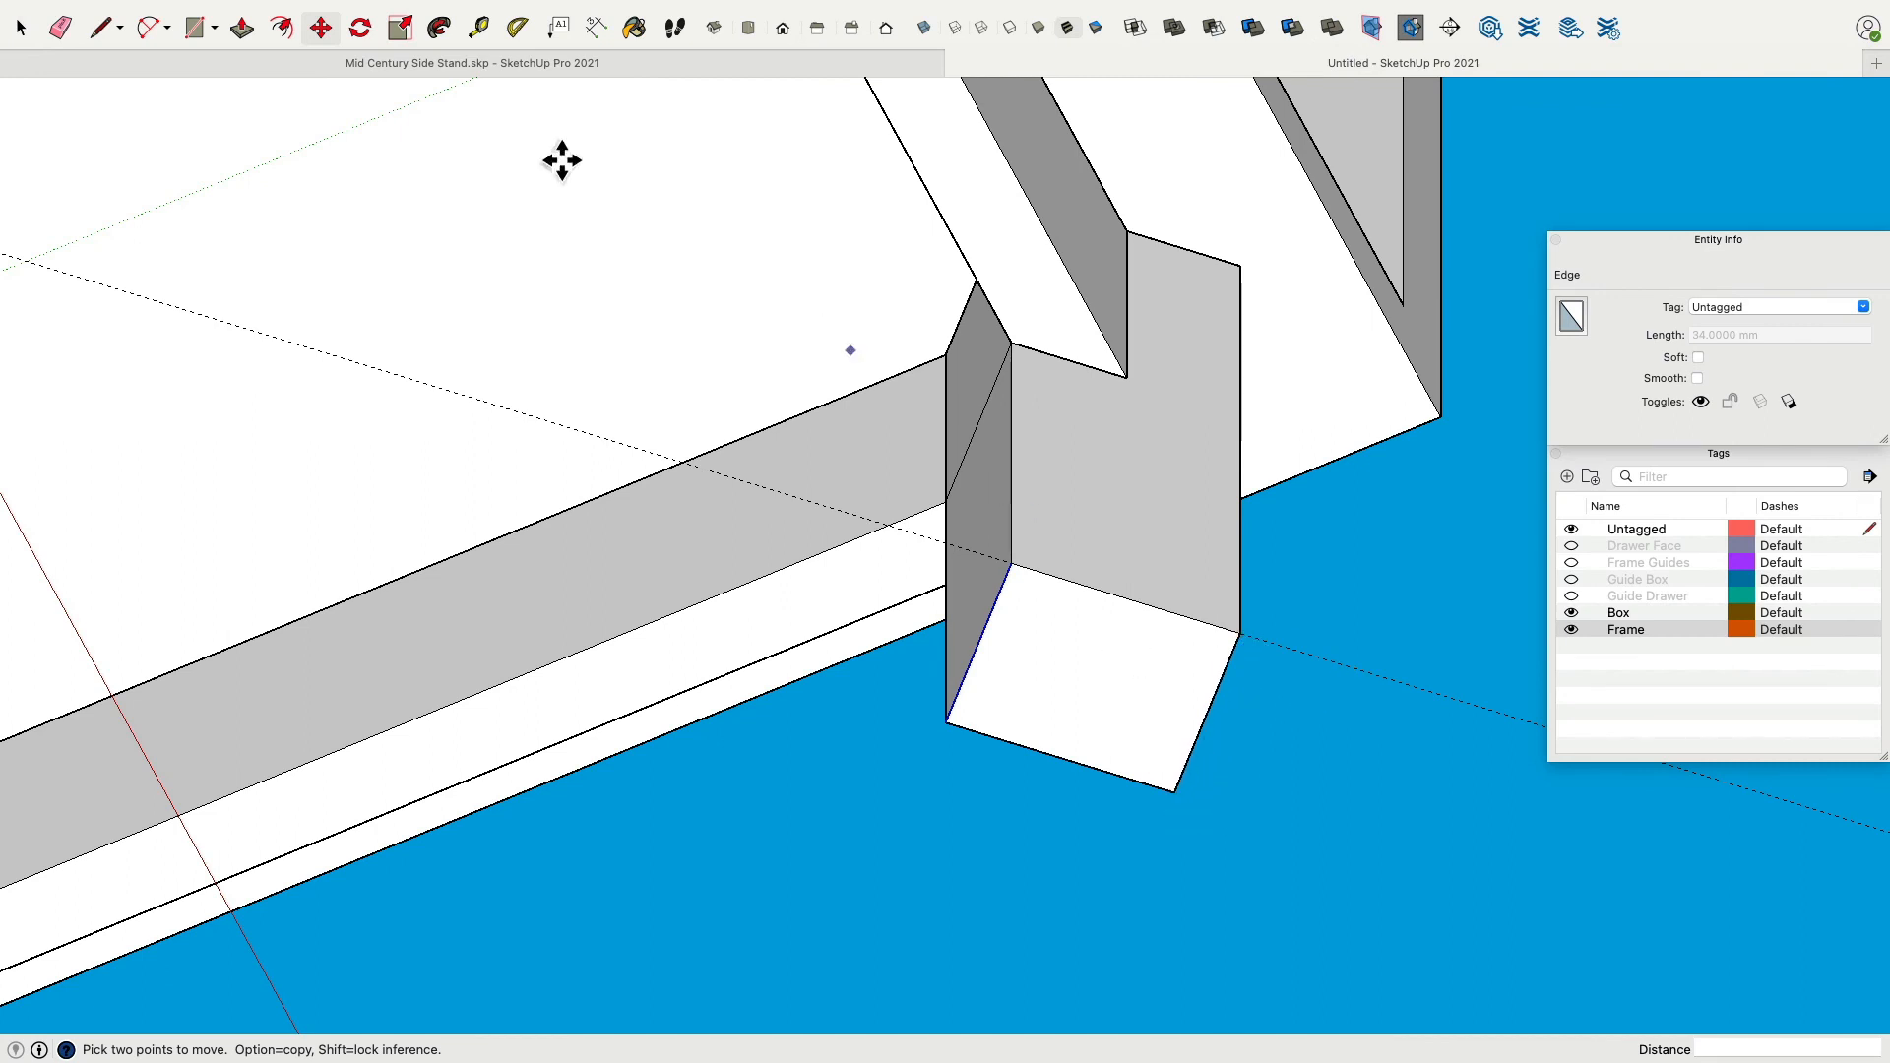
Create a diagonal guide across the leg's bottom face from its outer corner.
click(479, 28)
click(1239, 632)
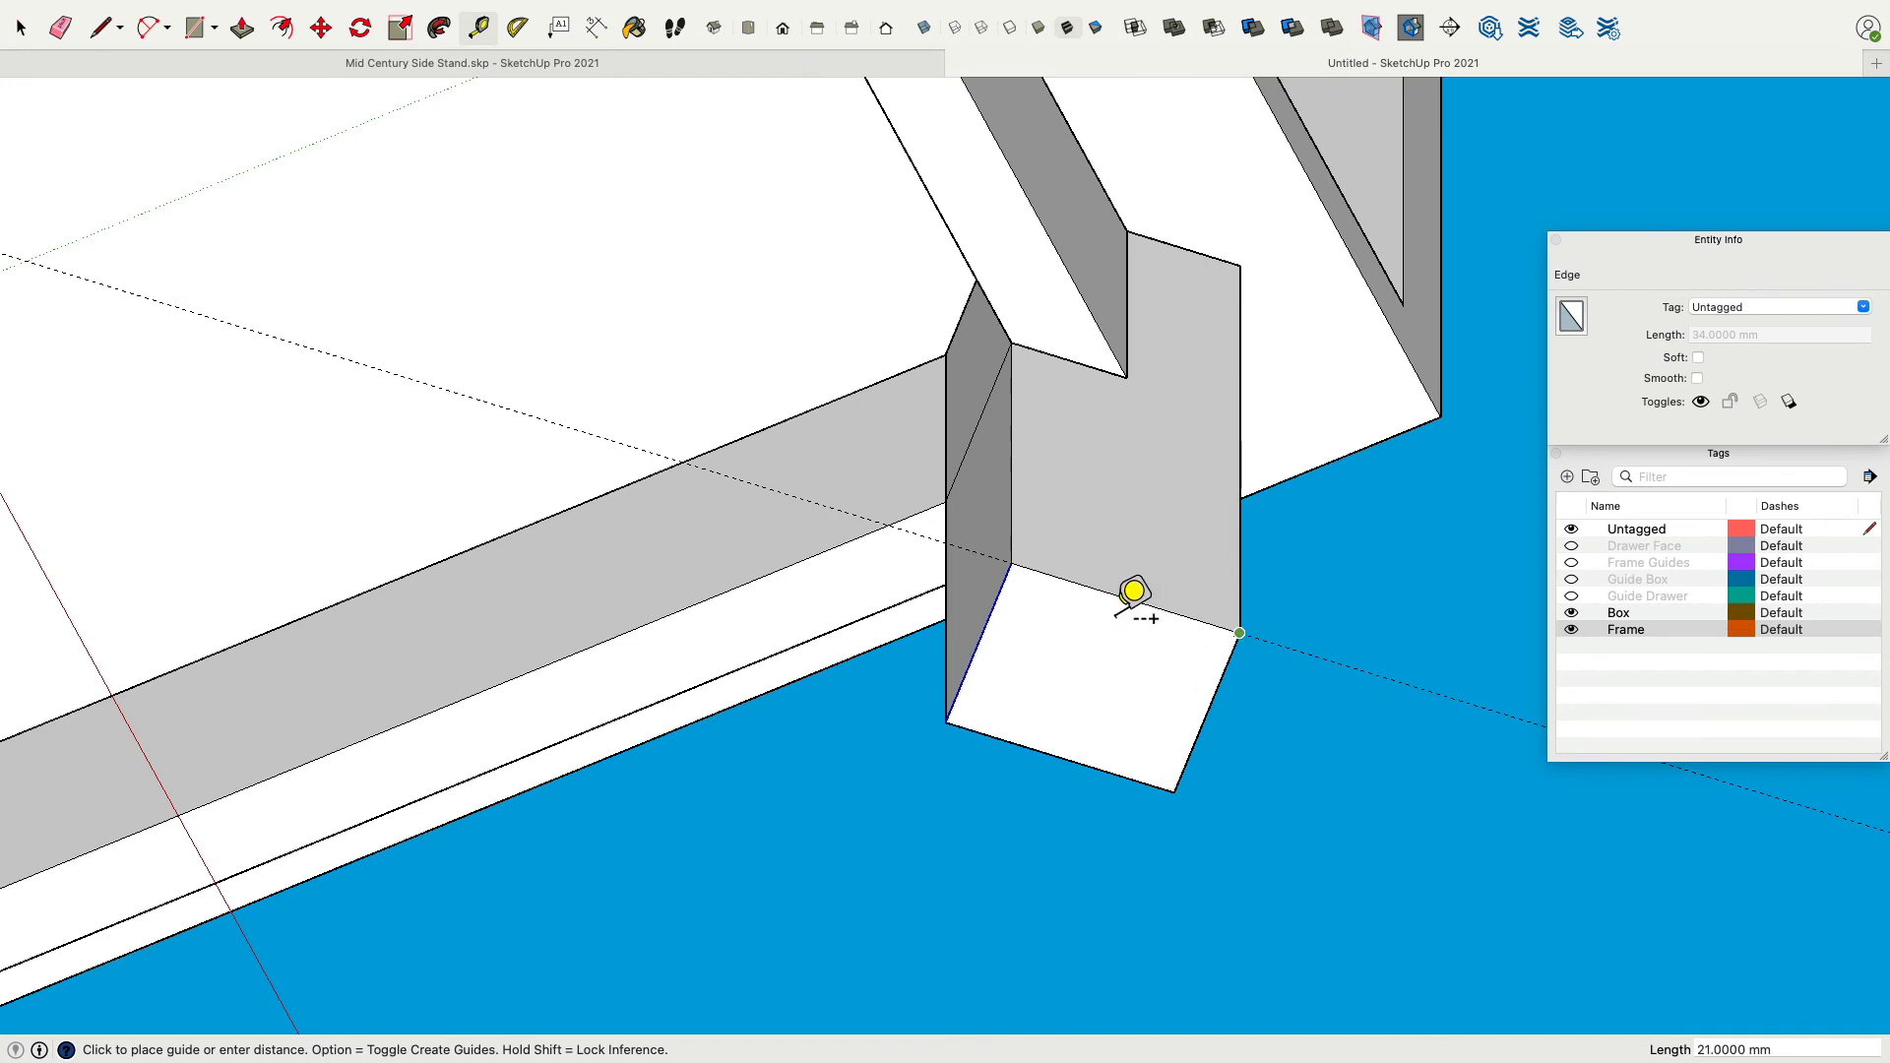
click(1144, 615)
click(1207, 712)
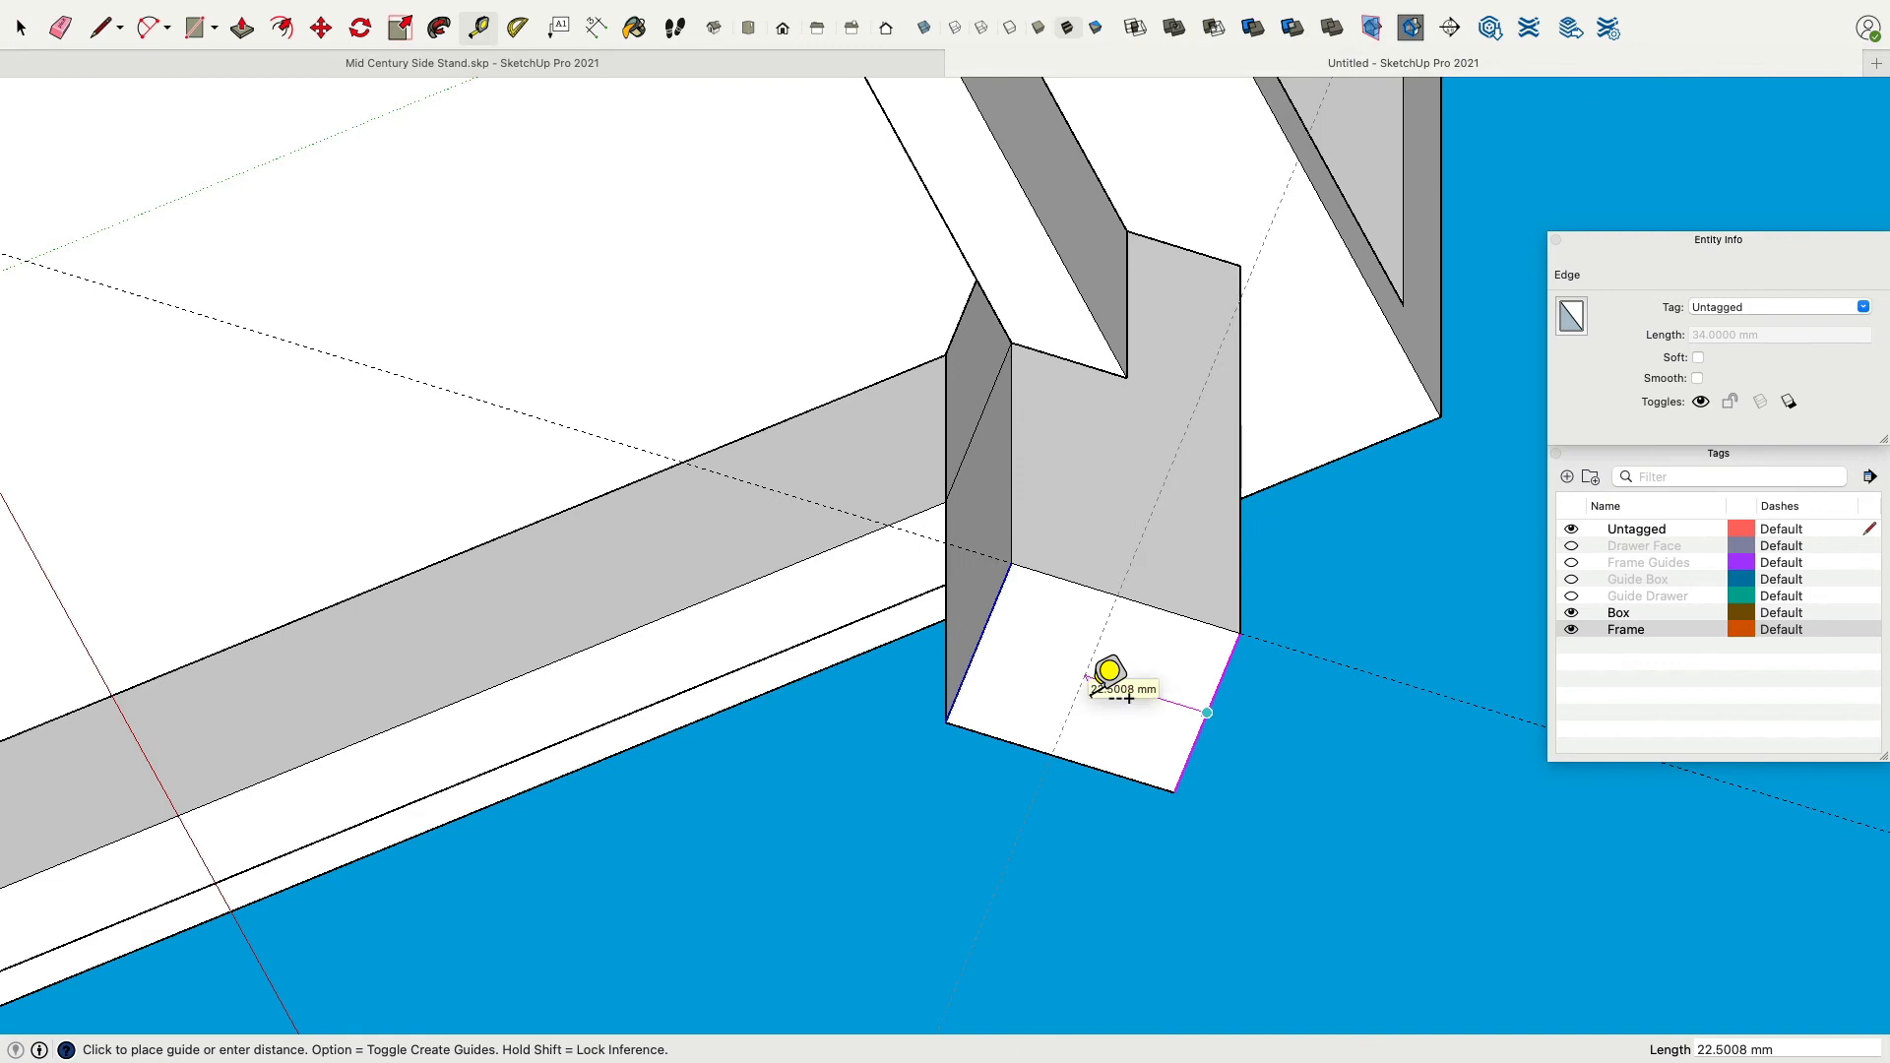
key(Return)
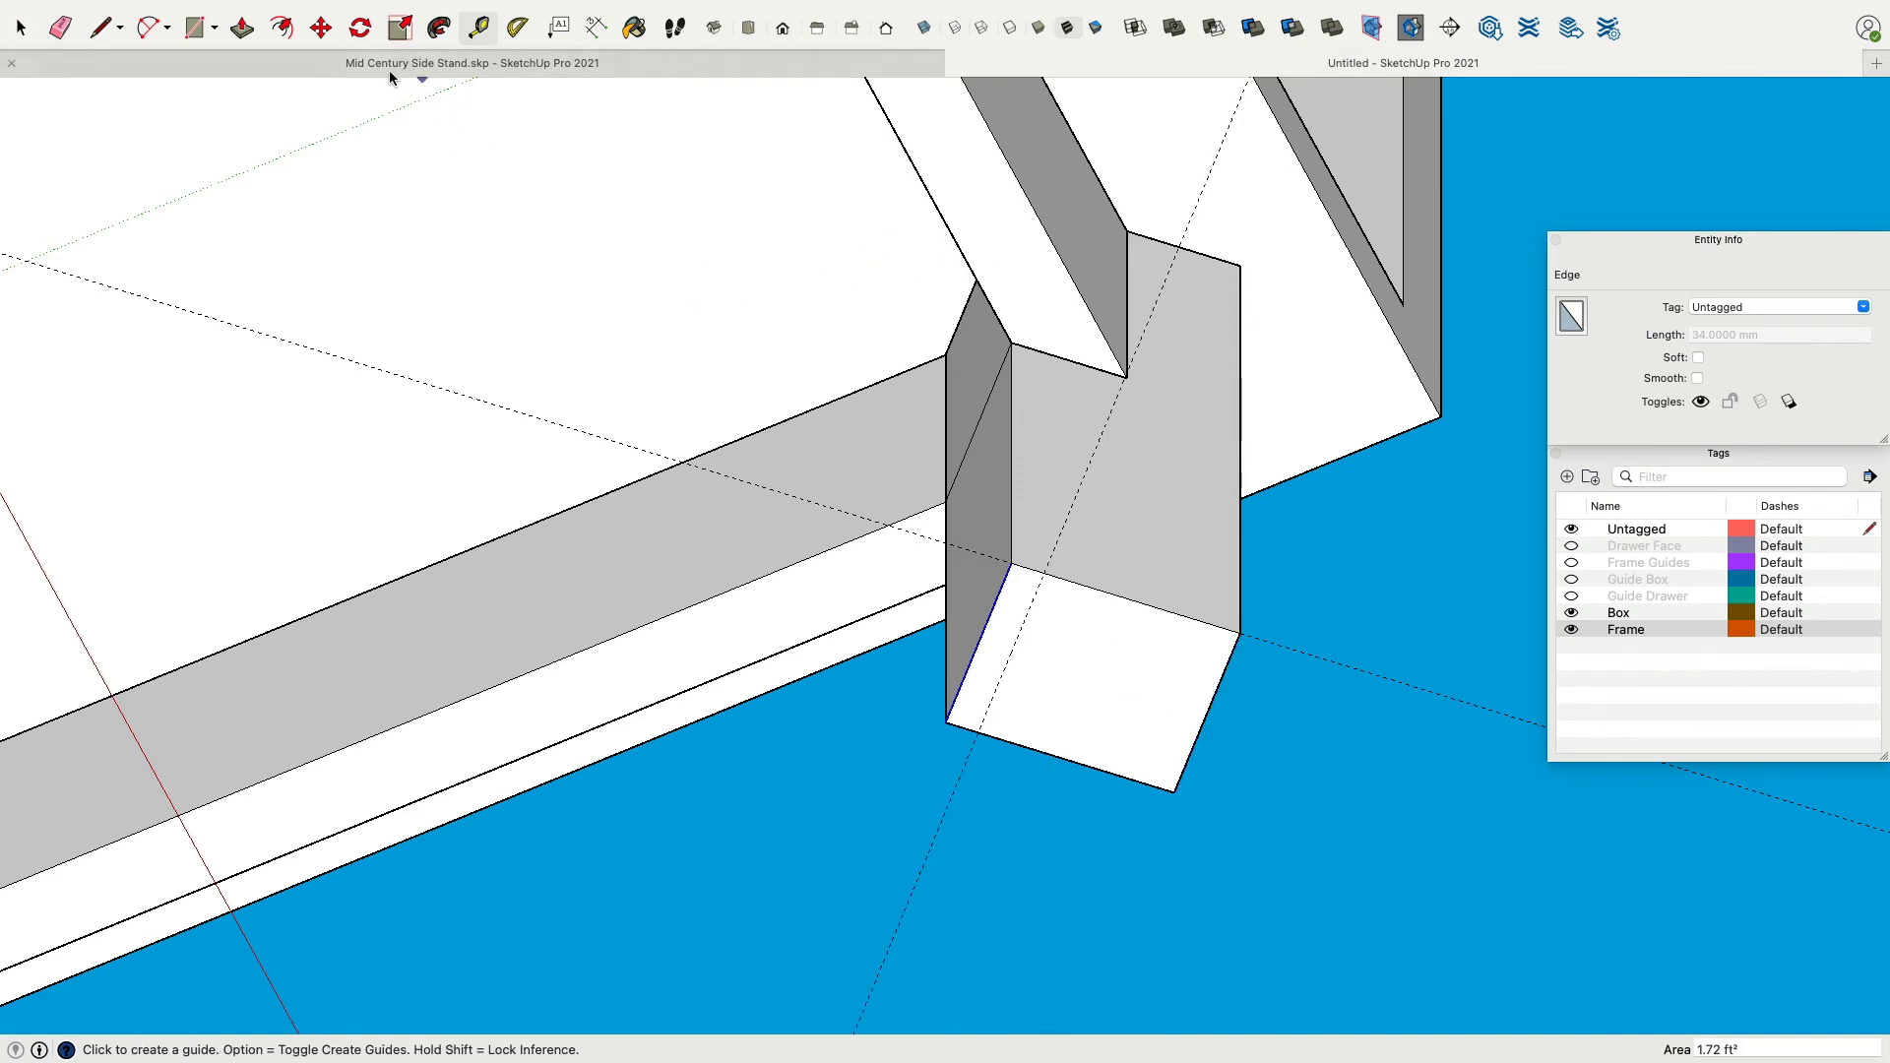
Move the leg's inner bottom corner onto the diagonal guide.
key(m)
click(1030, 581)
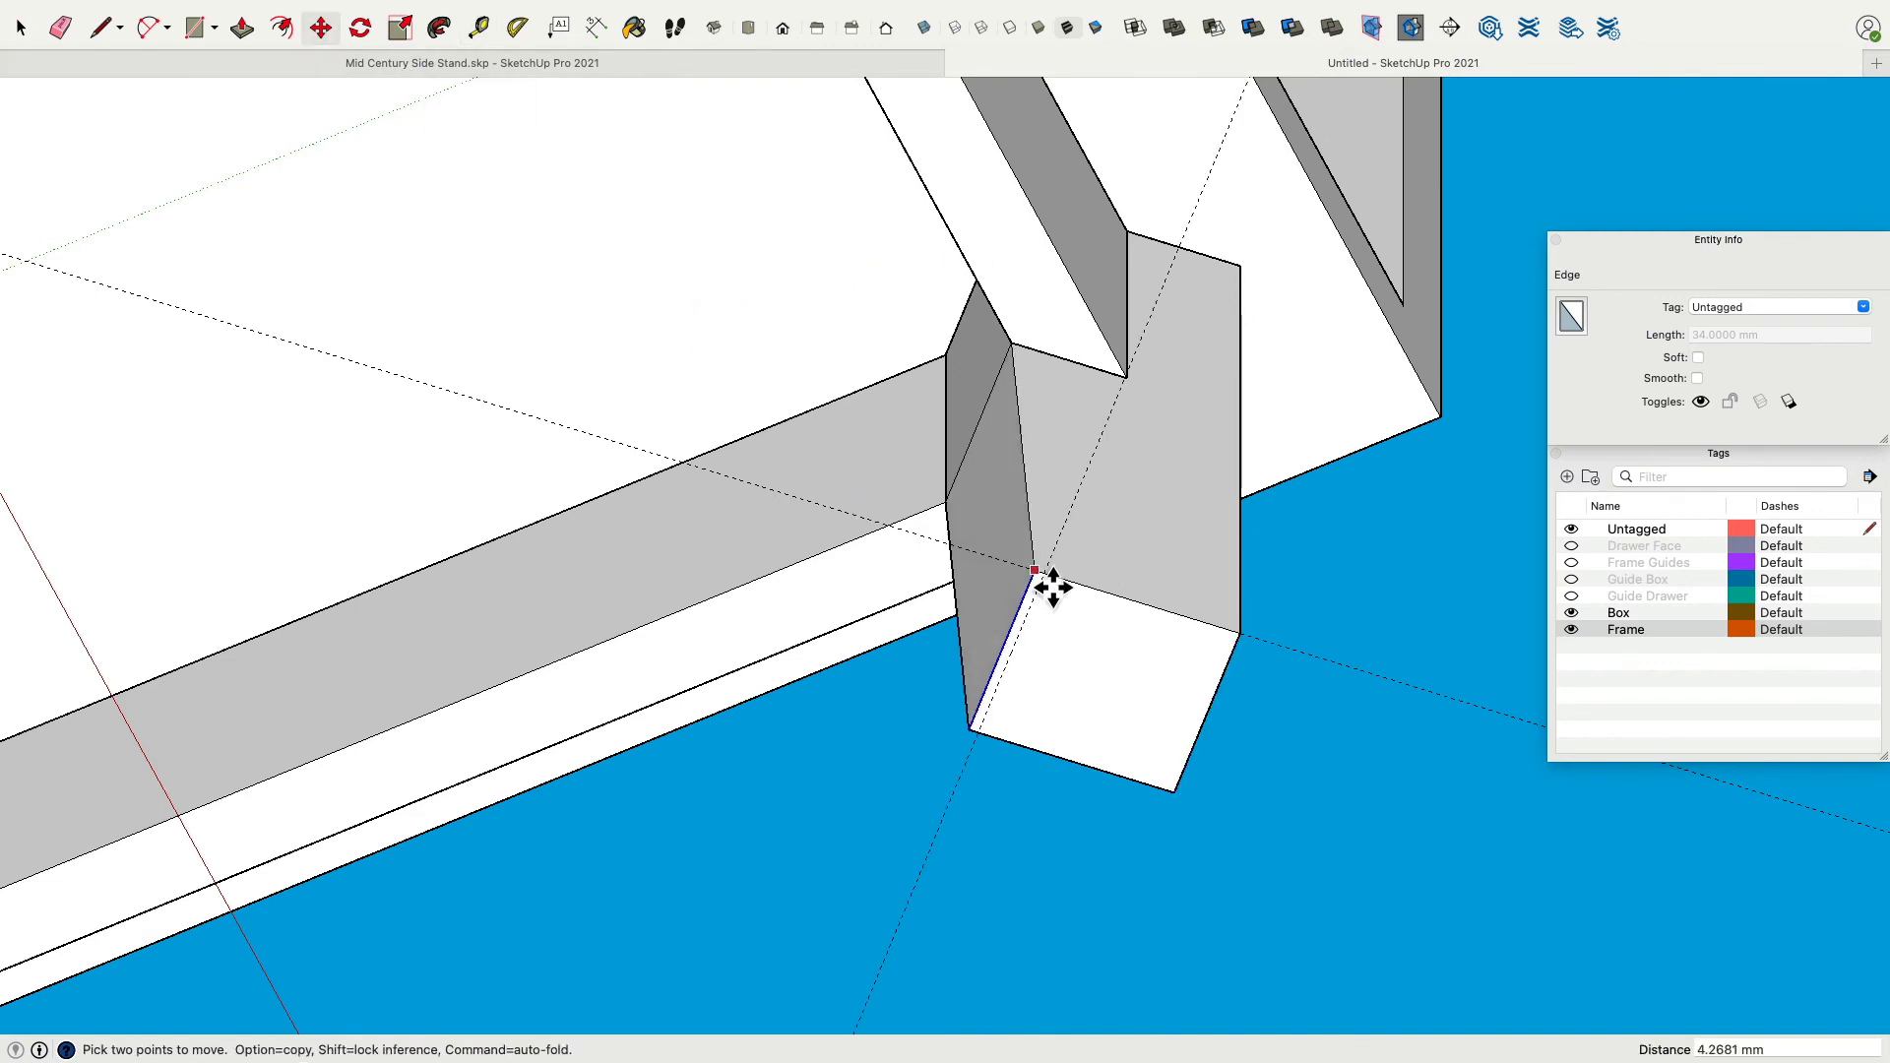
middle_drag(1089, 582, 946, 430)
Move the leg's bottom face outward along the diagonal guide to splay the foot toward the corner.
click(20, 27)
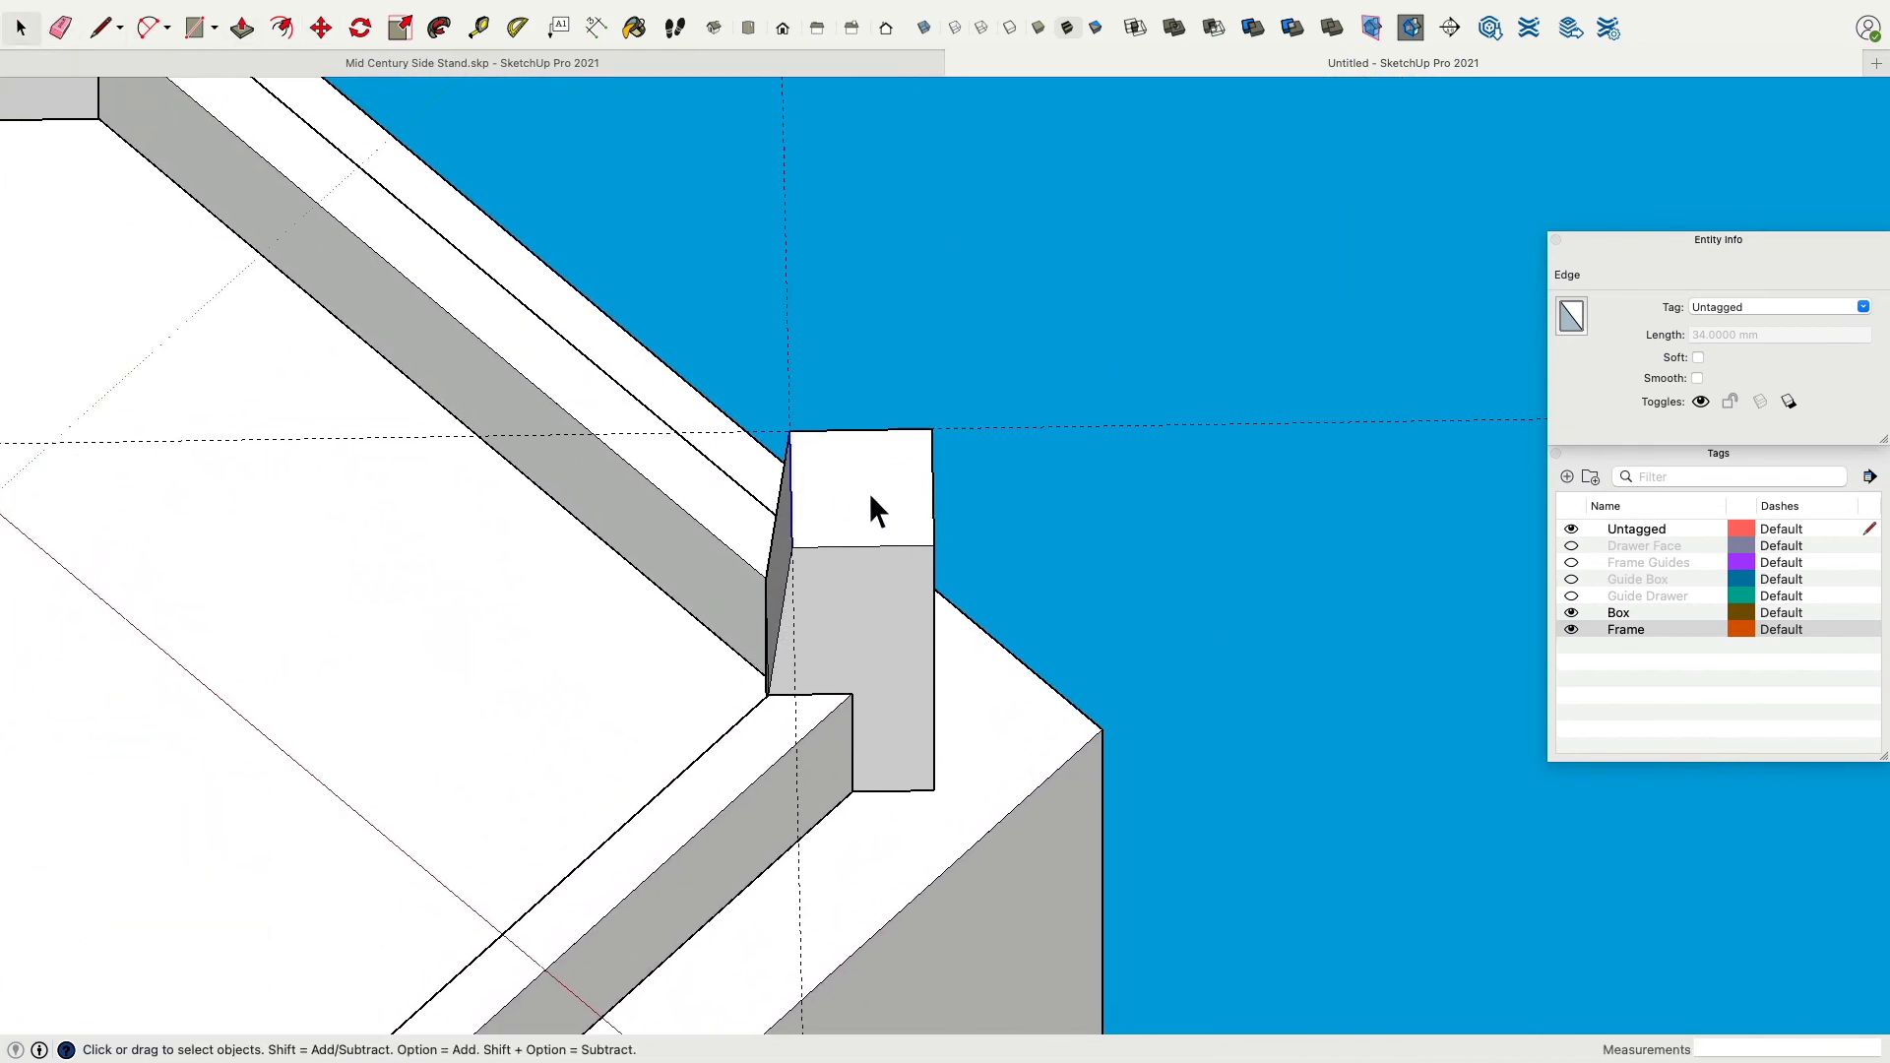
click(871, 497)
middle_drag(882, 309, 880, 374)
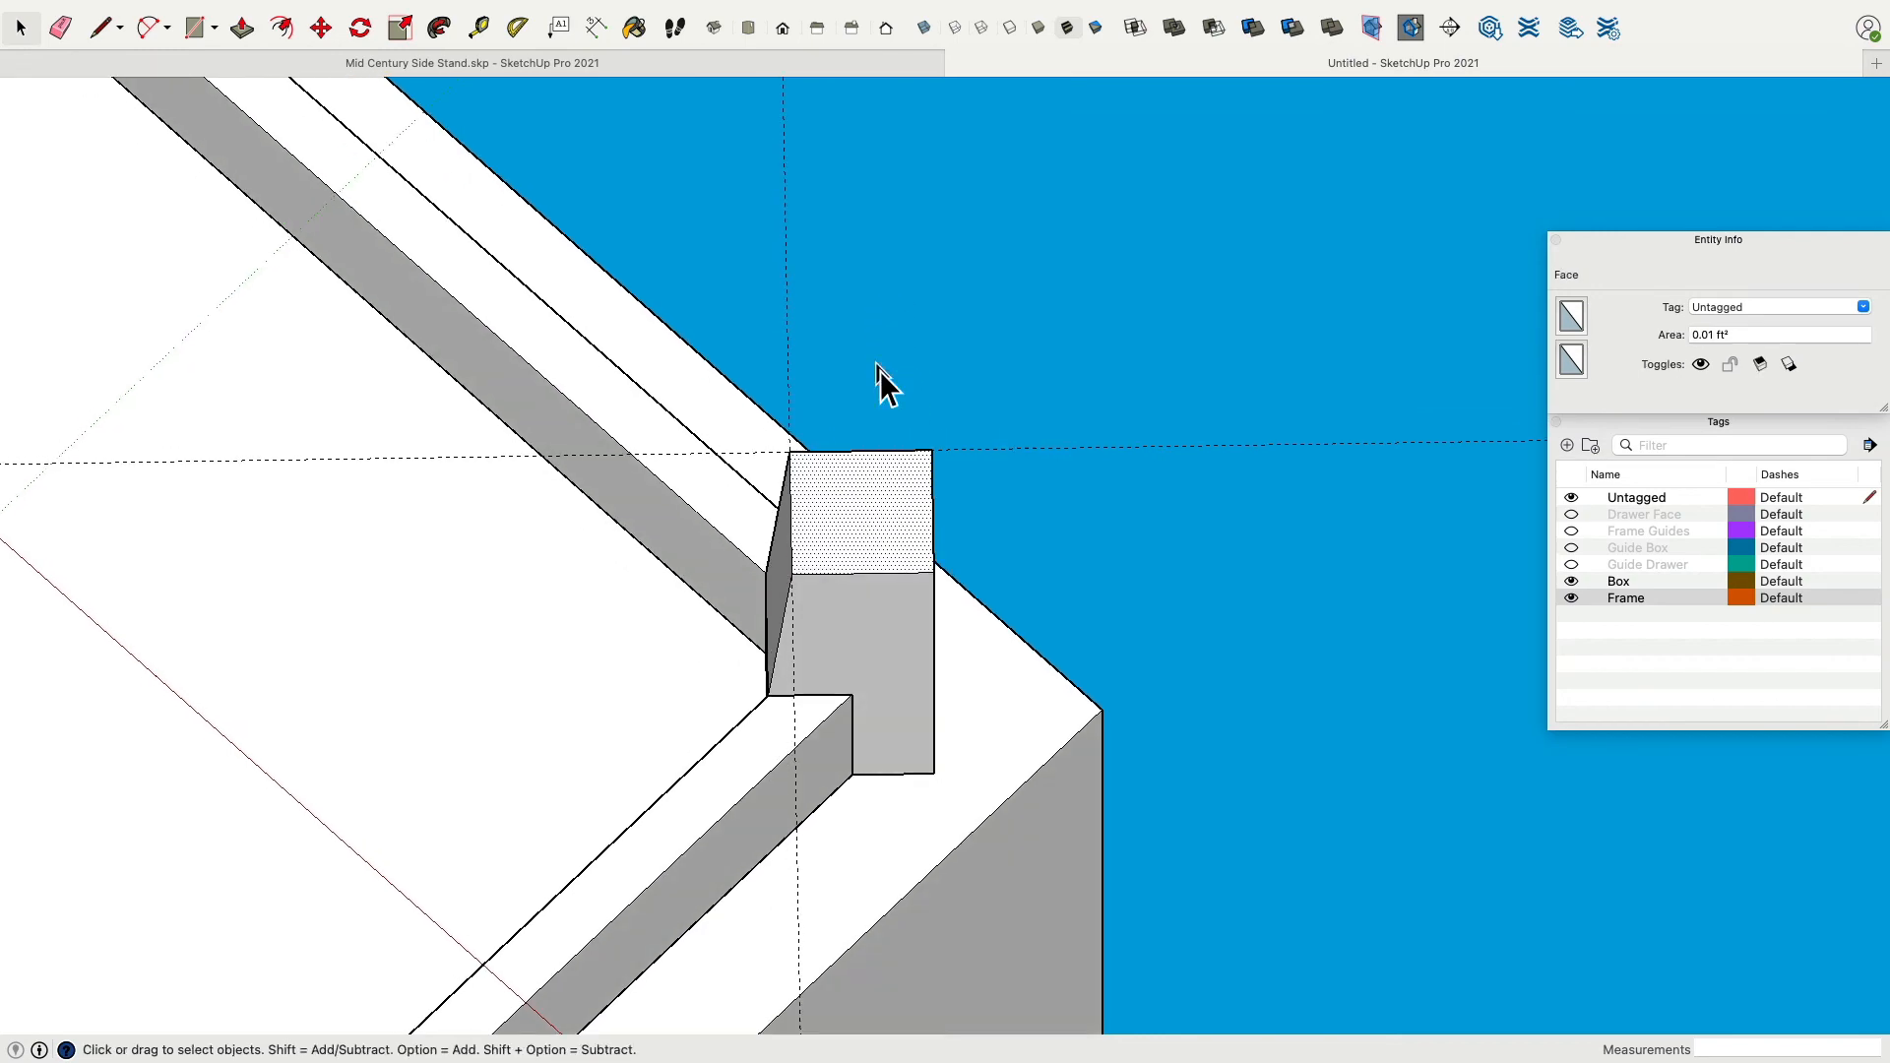
middle_drag(970, 327, 1058, 473)
click(715, 28)
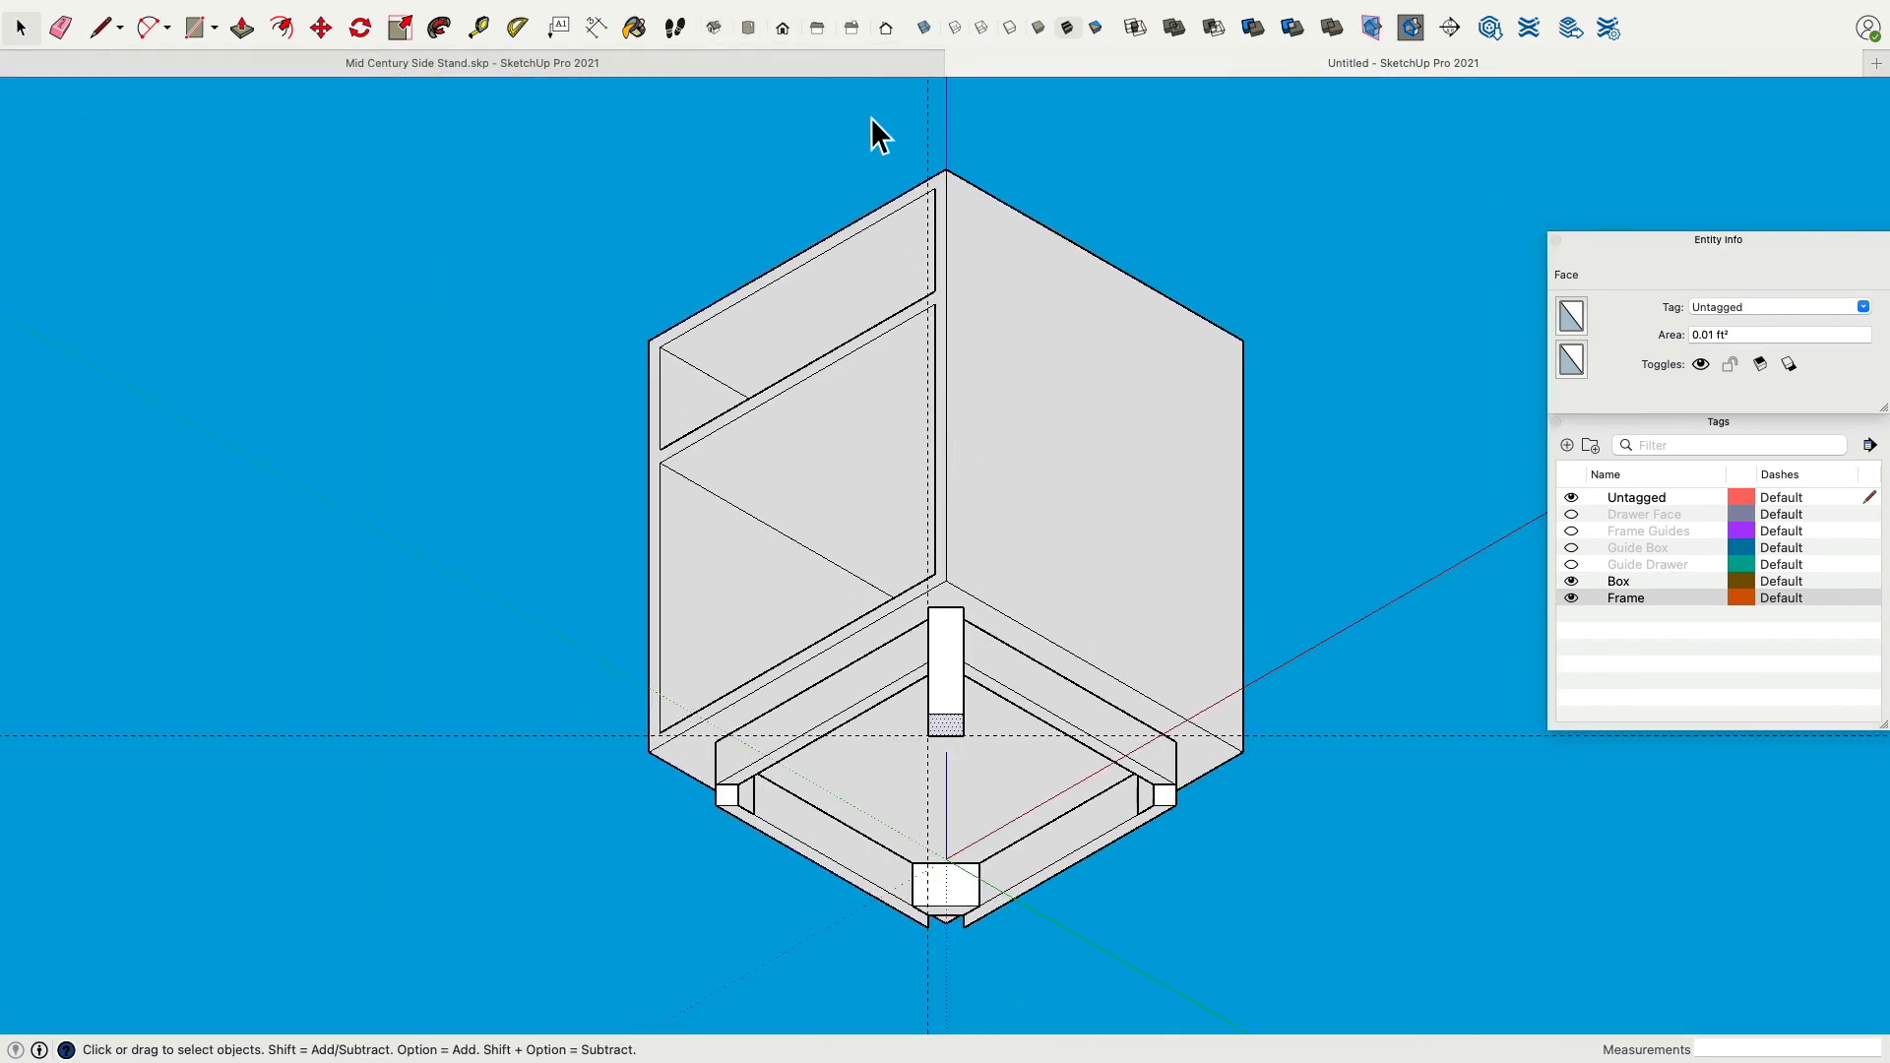
click(748, 27)
middle_drag(999, 831, 1058, 537)
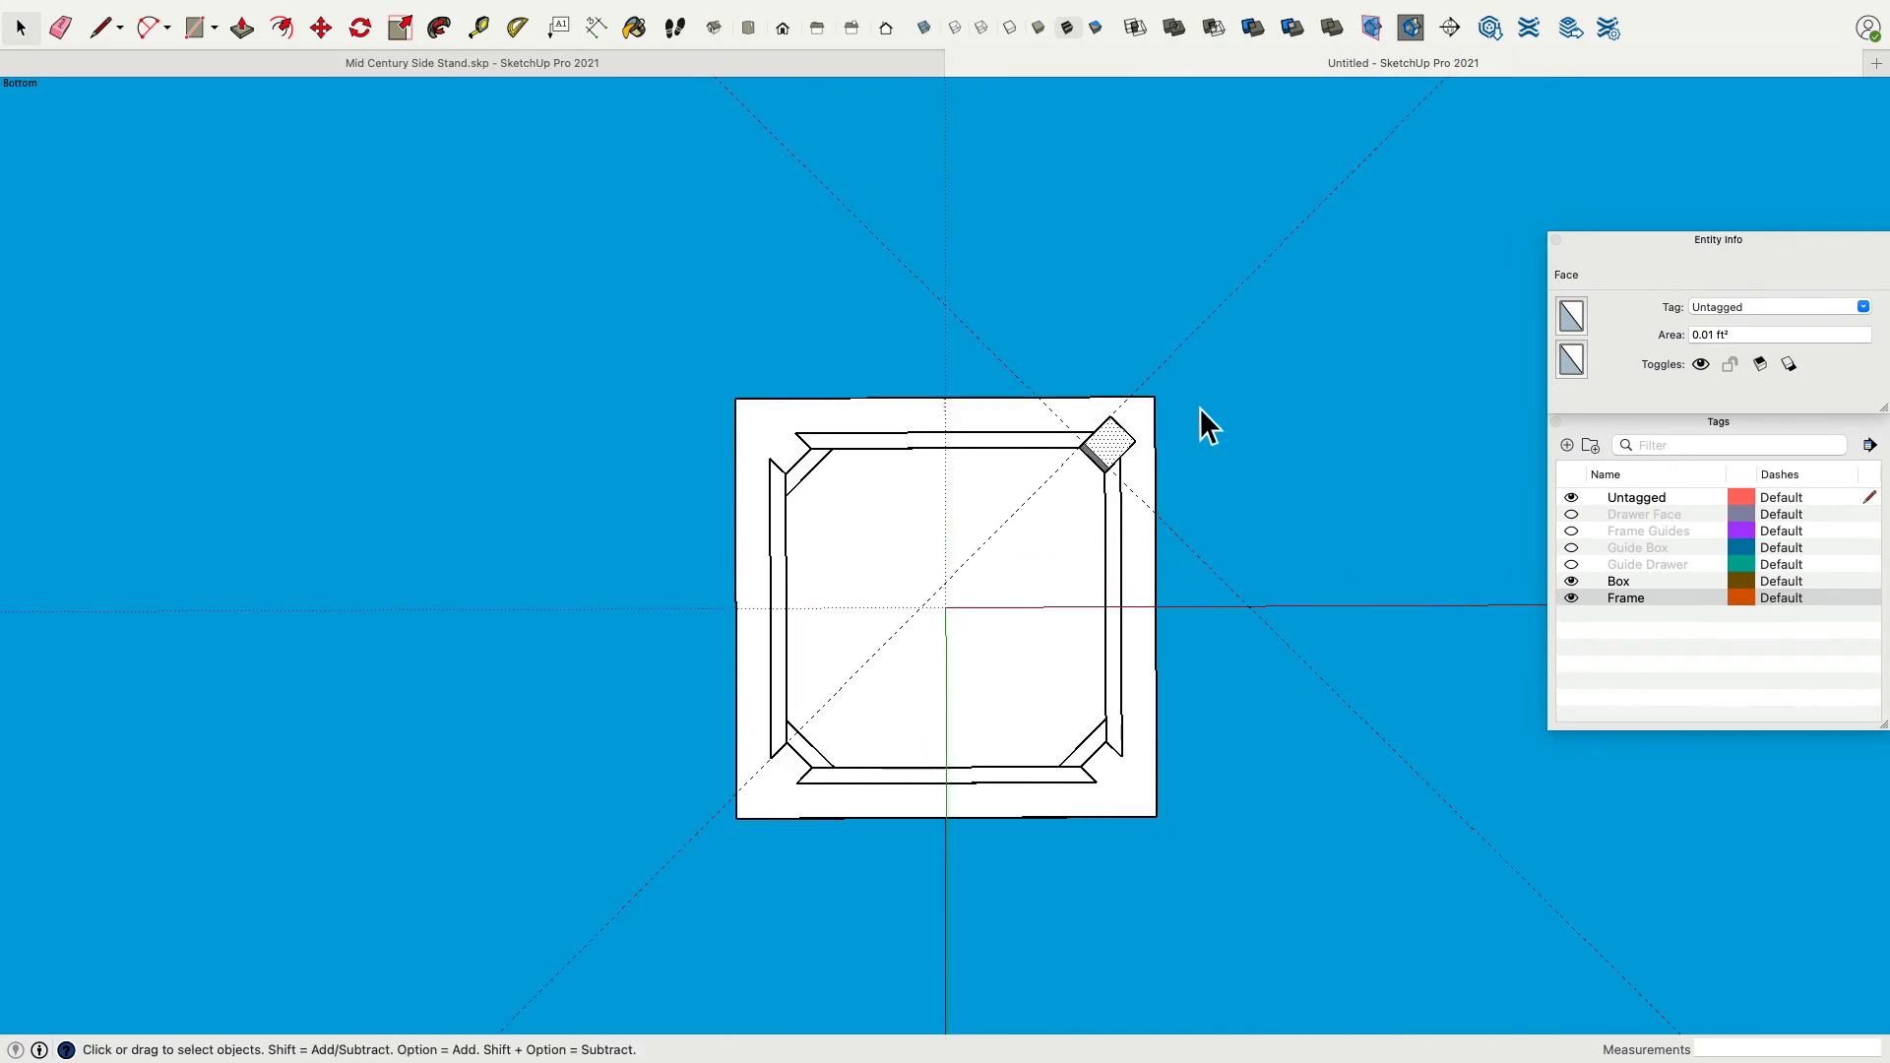
scroll(1193, 409, up, 5)
middle_drag(1063, 459, 1067, 455)
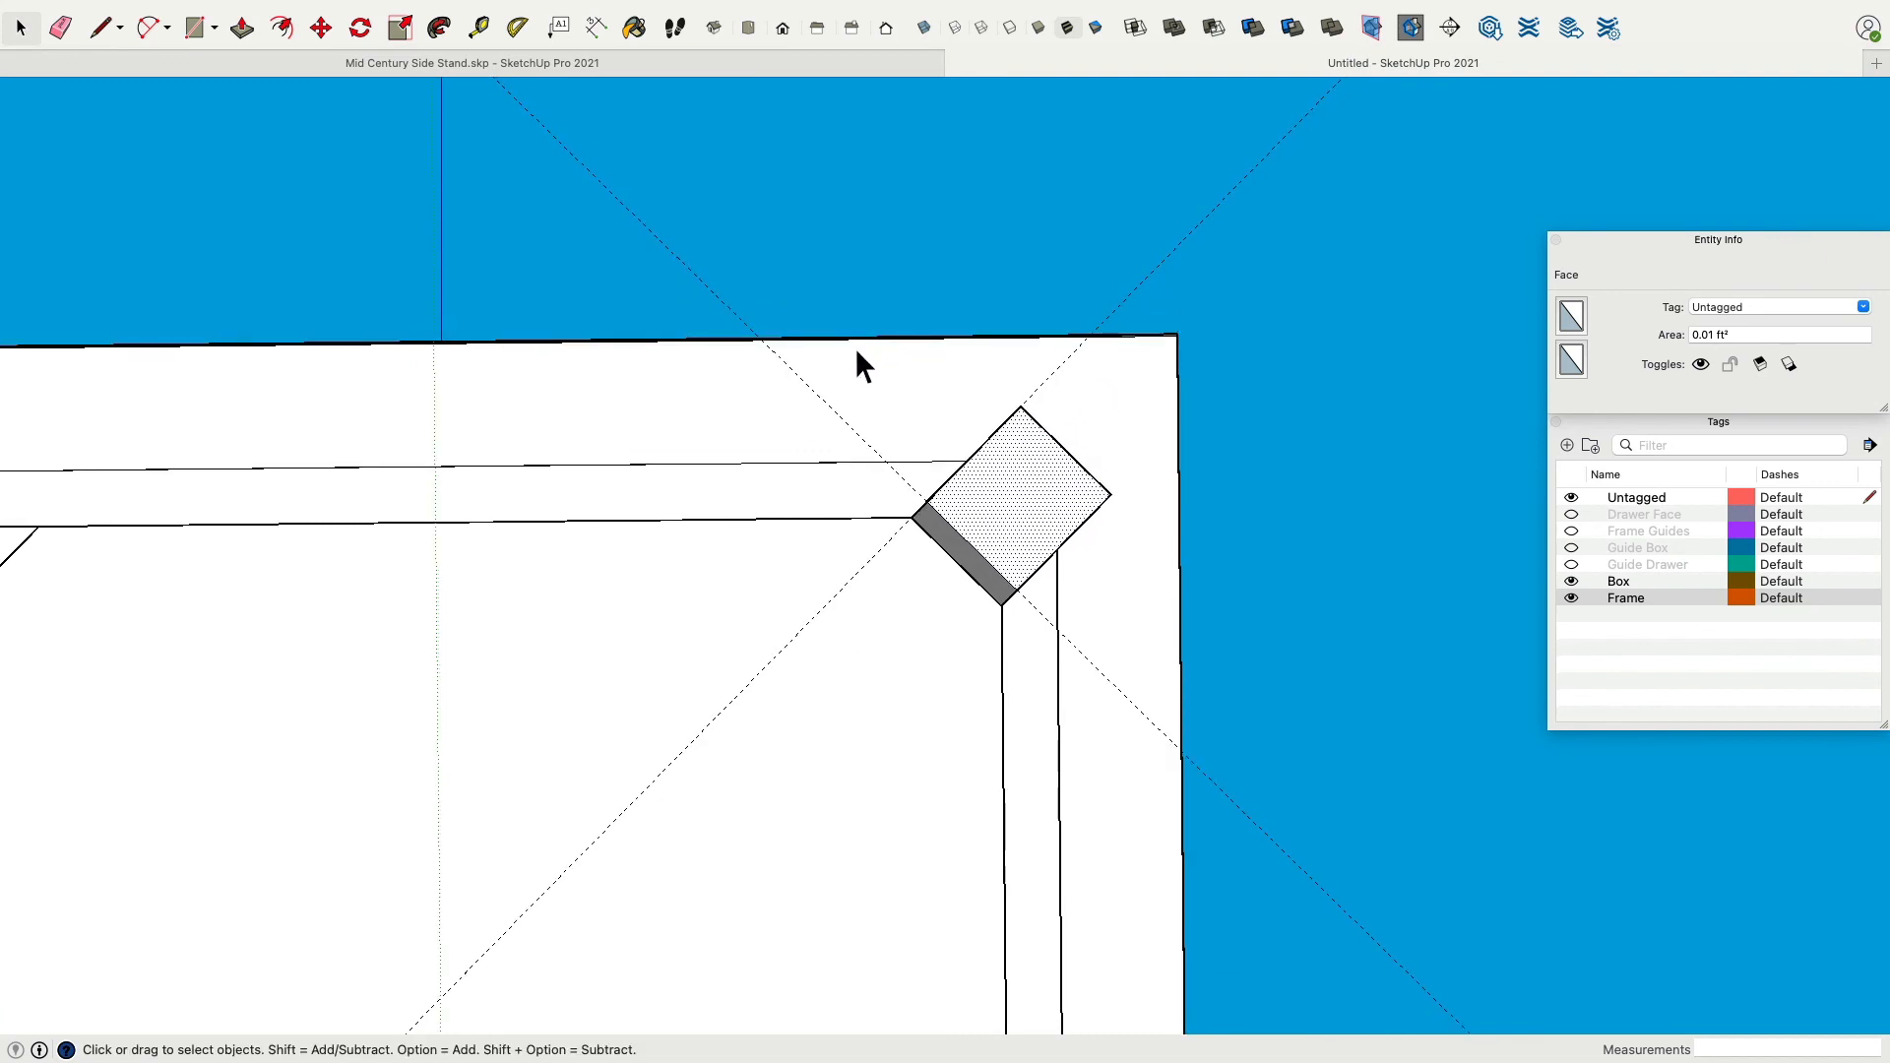
click(321, 27)
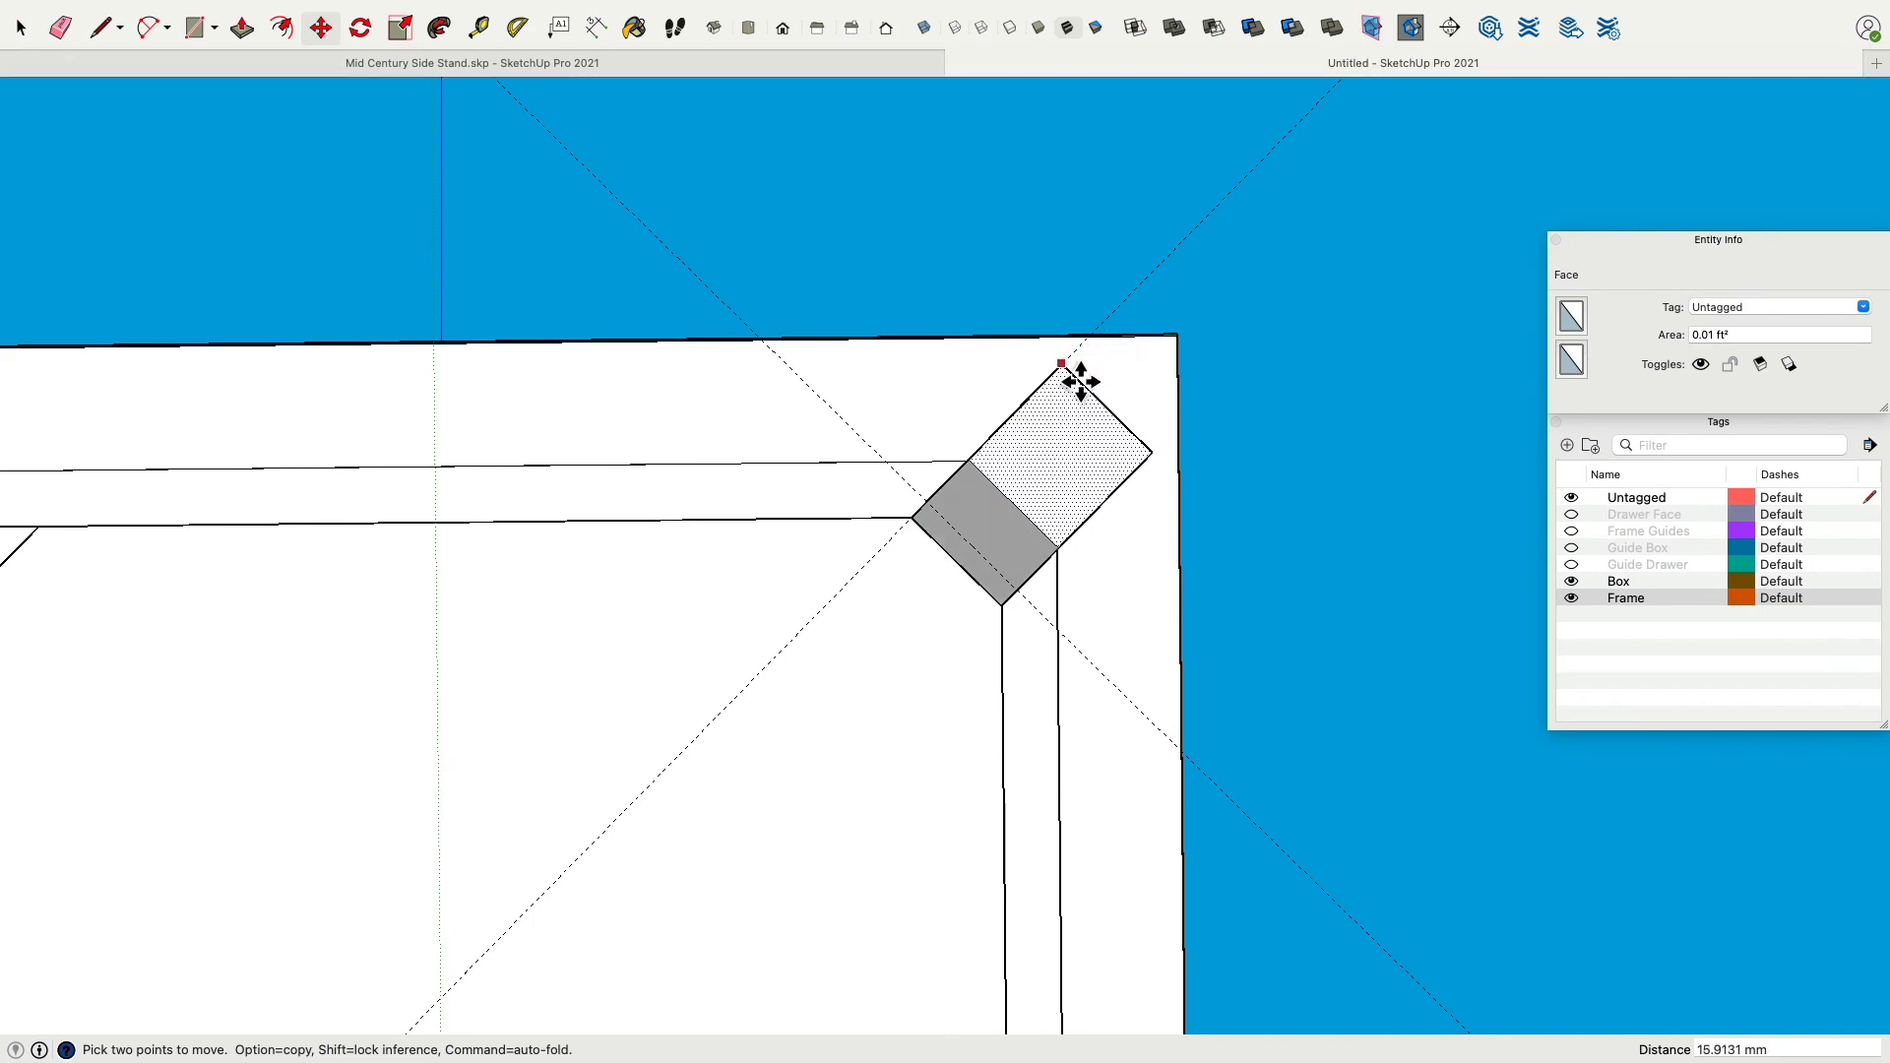
scroll(1231, 333, down, 3)
middle_drag(1231, 334, 1162, 645)
key(space)
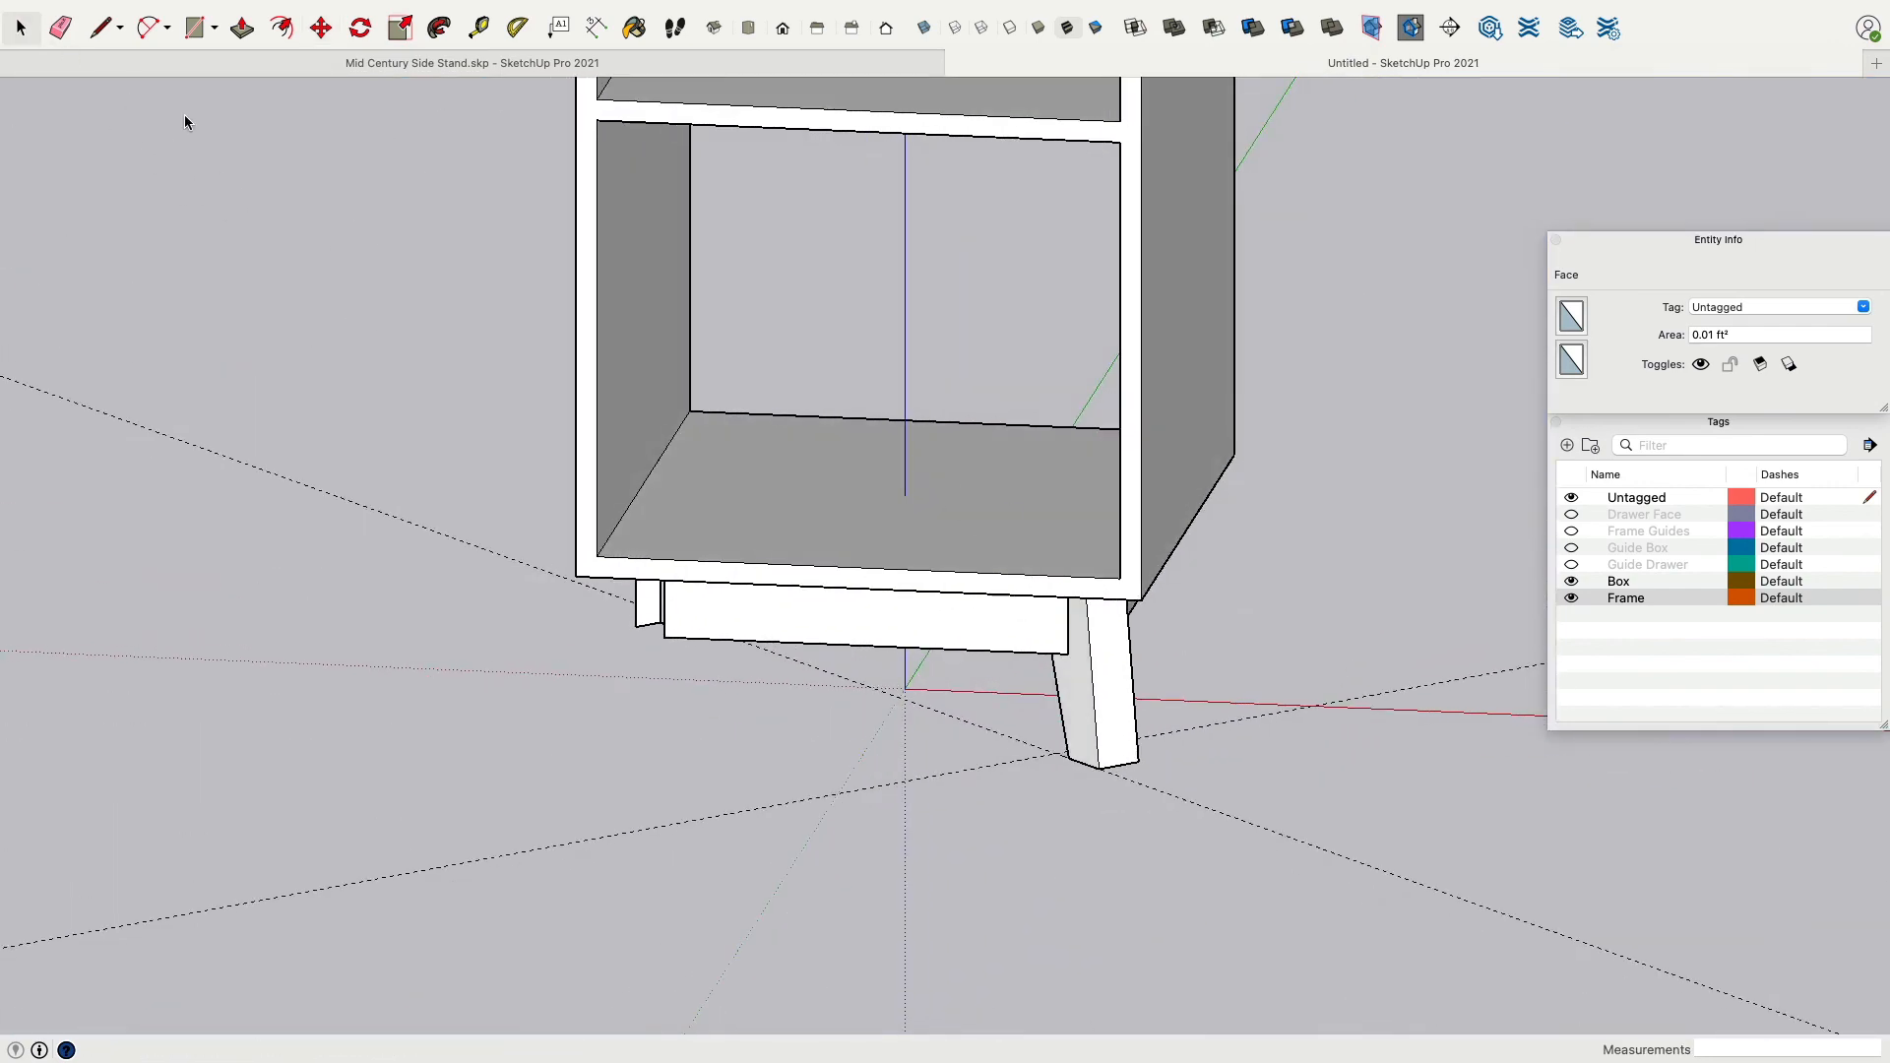
Select the whole leg and make it a group.
triple_click(1116, 682)
right_click(1113, 660)
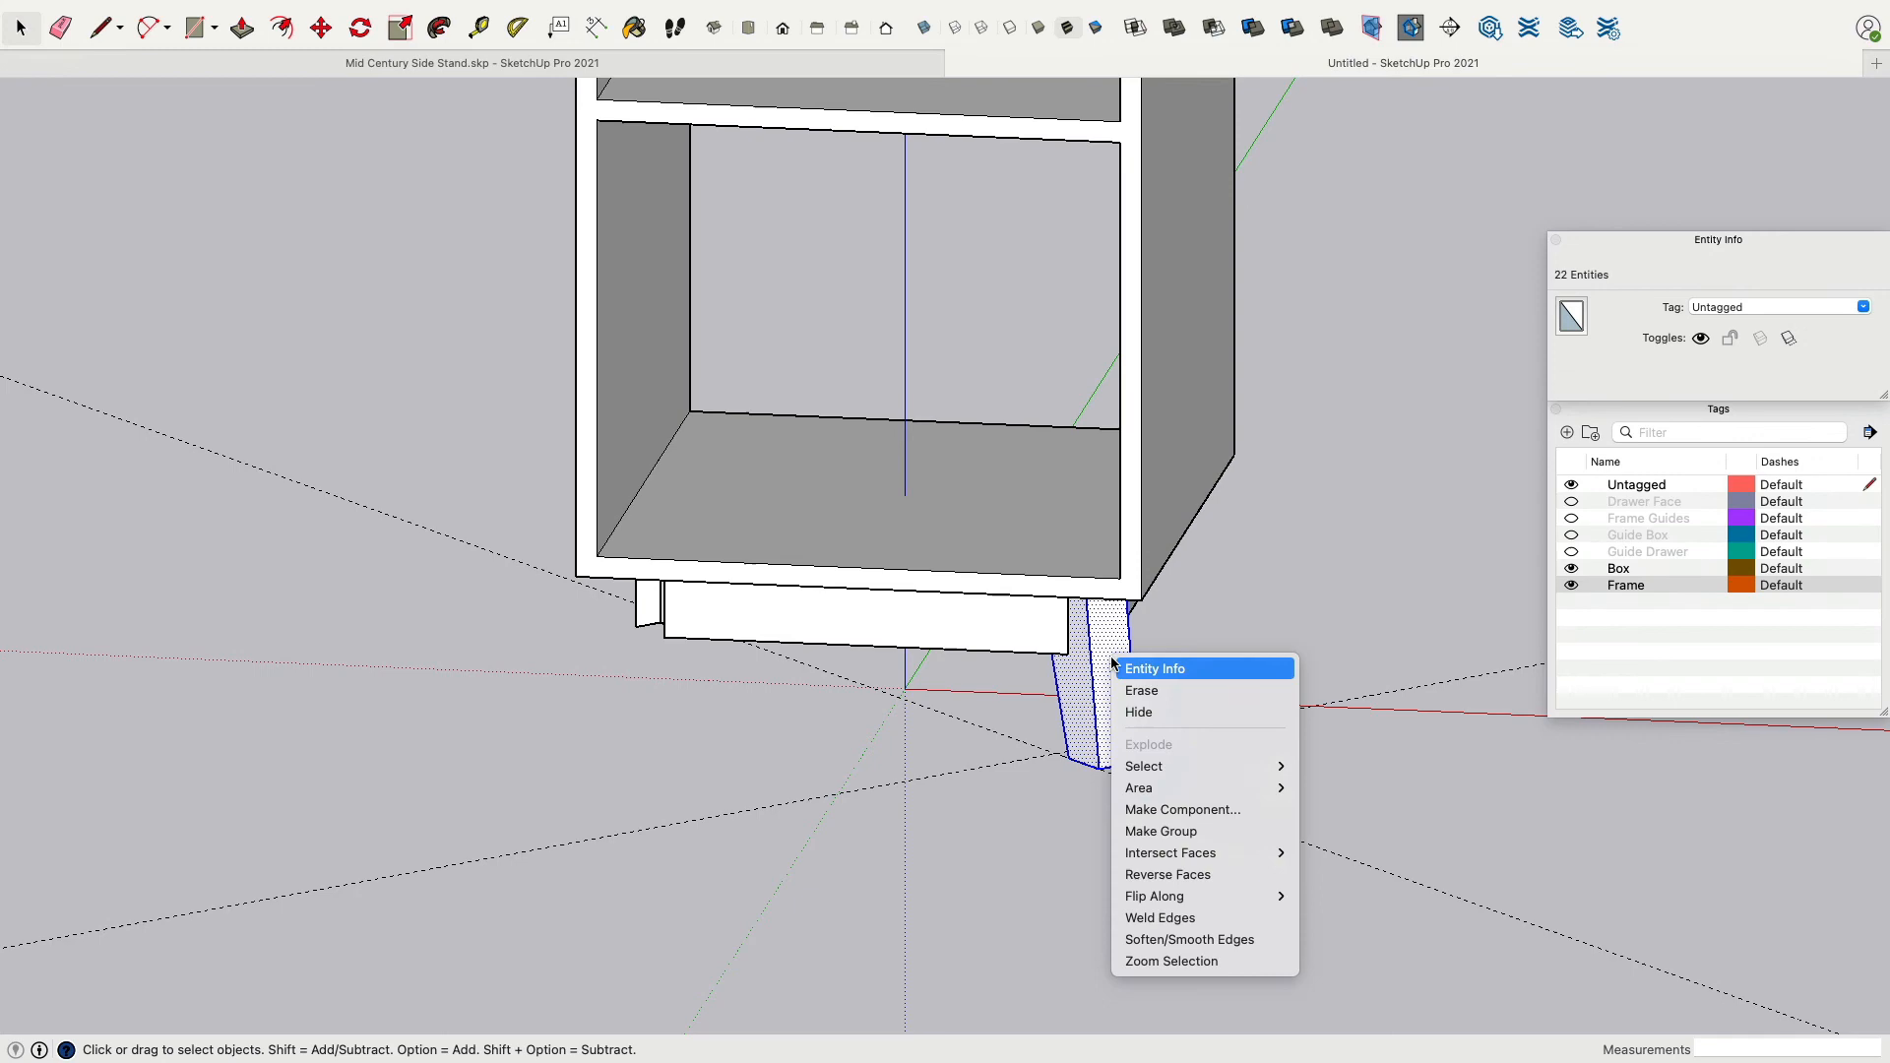
click(1210, 837)
Turn the leg group into a component and name its definition Foot.
middle_drag(1212, 807, 1289, 285)
click(1290, 275)
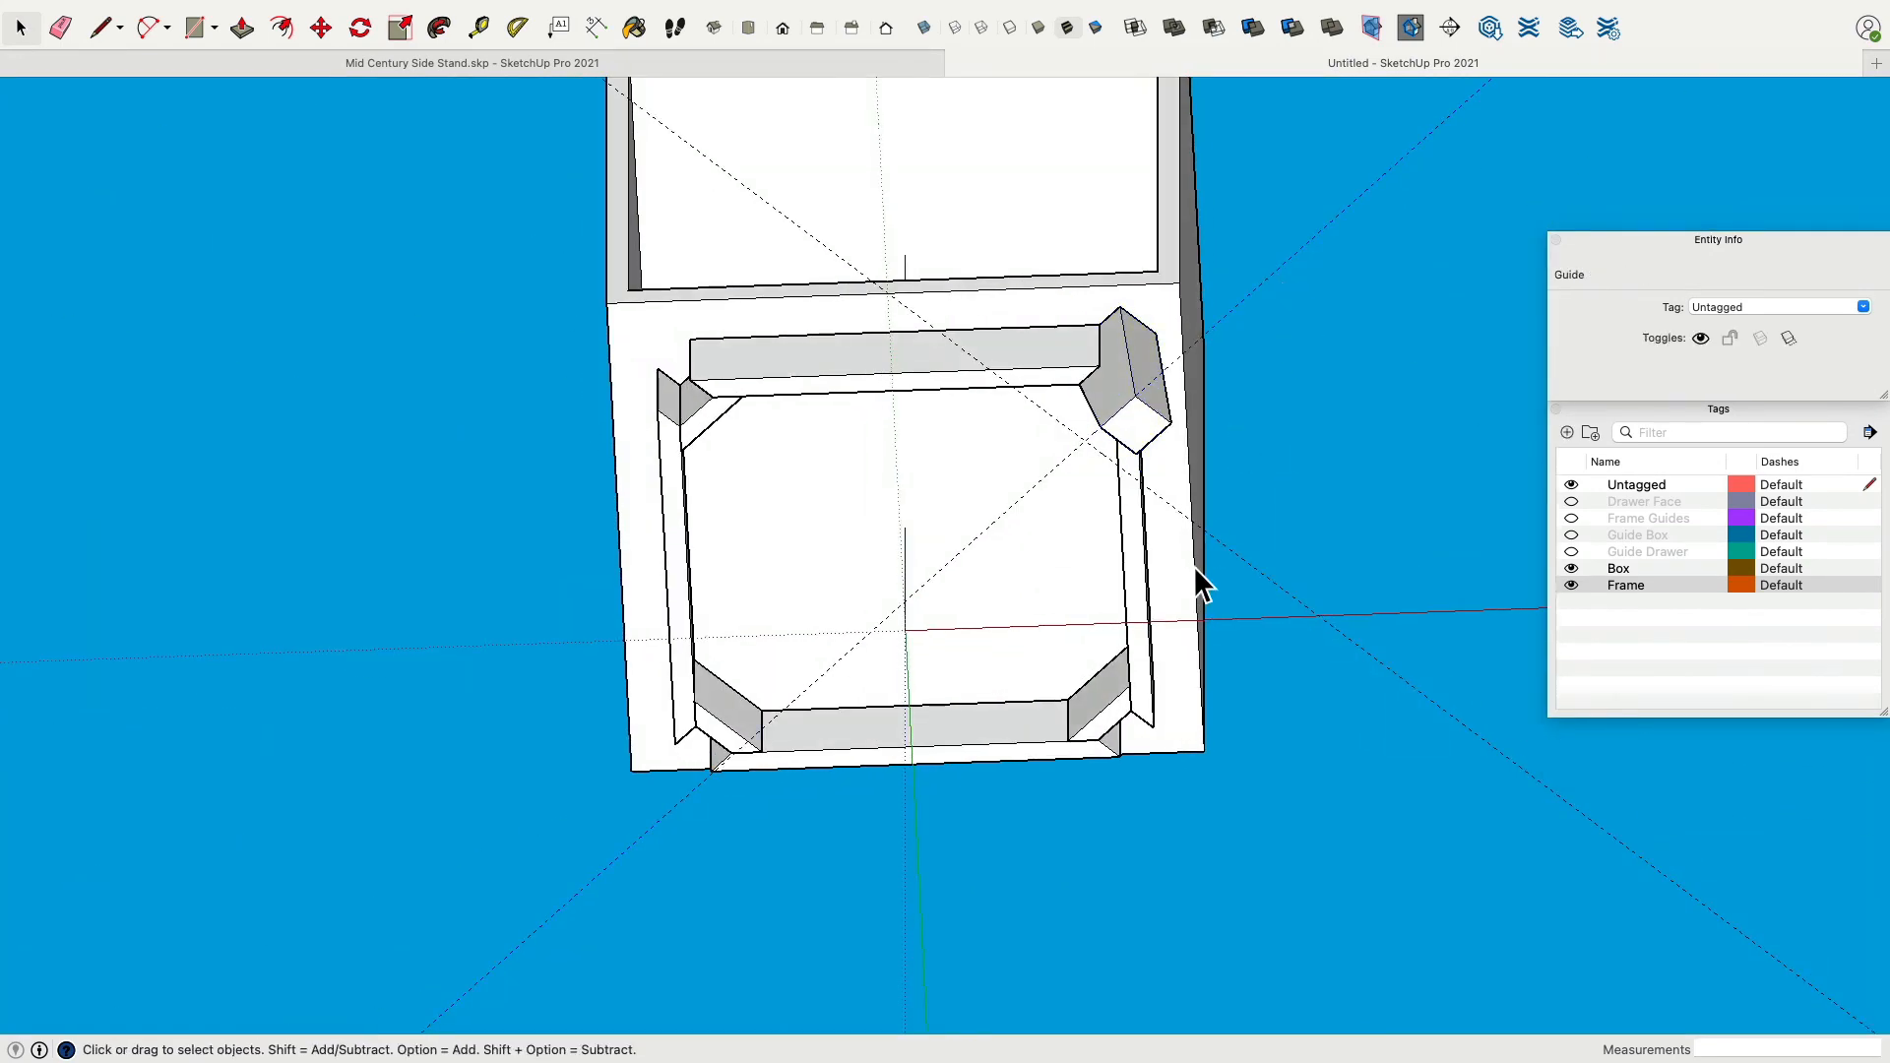
click(1248, 565)
middle_drag(1244, 431, 1132, 406)
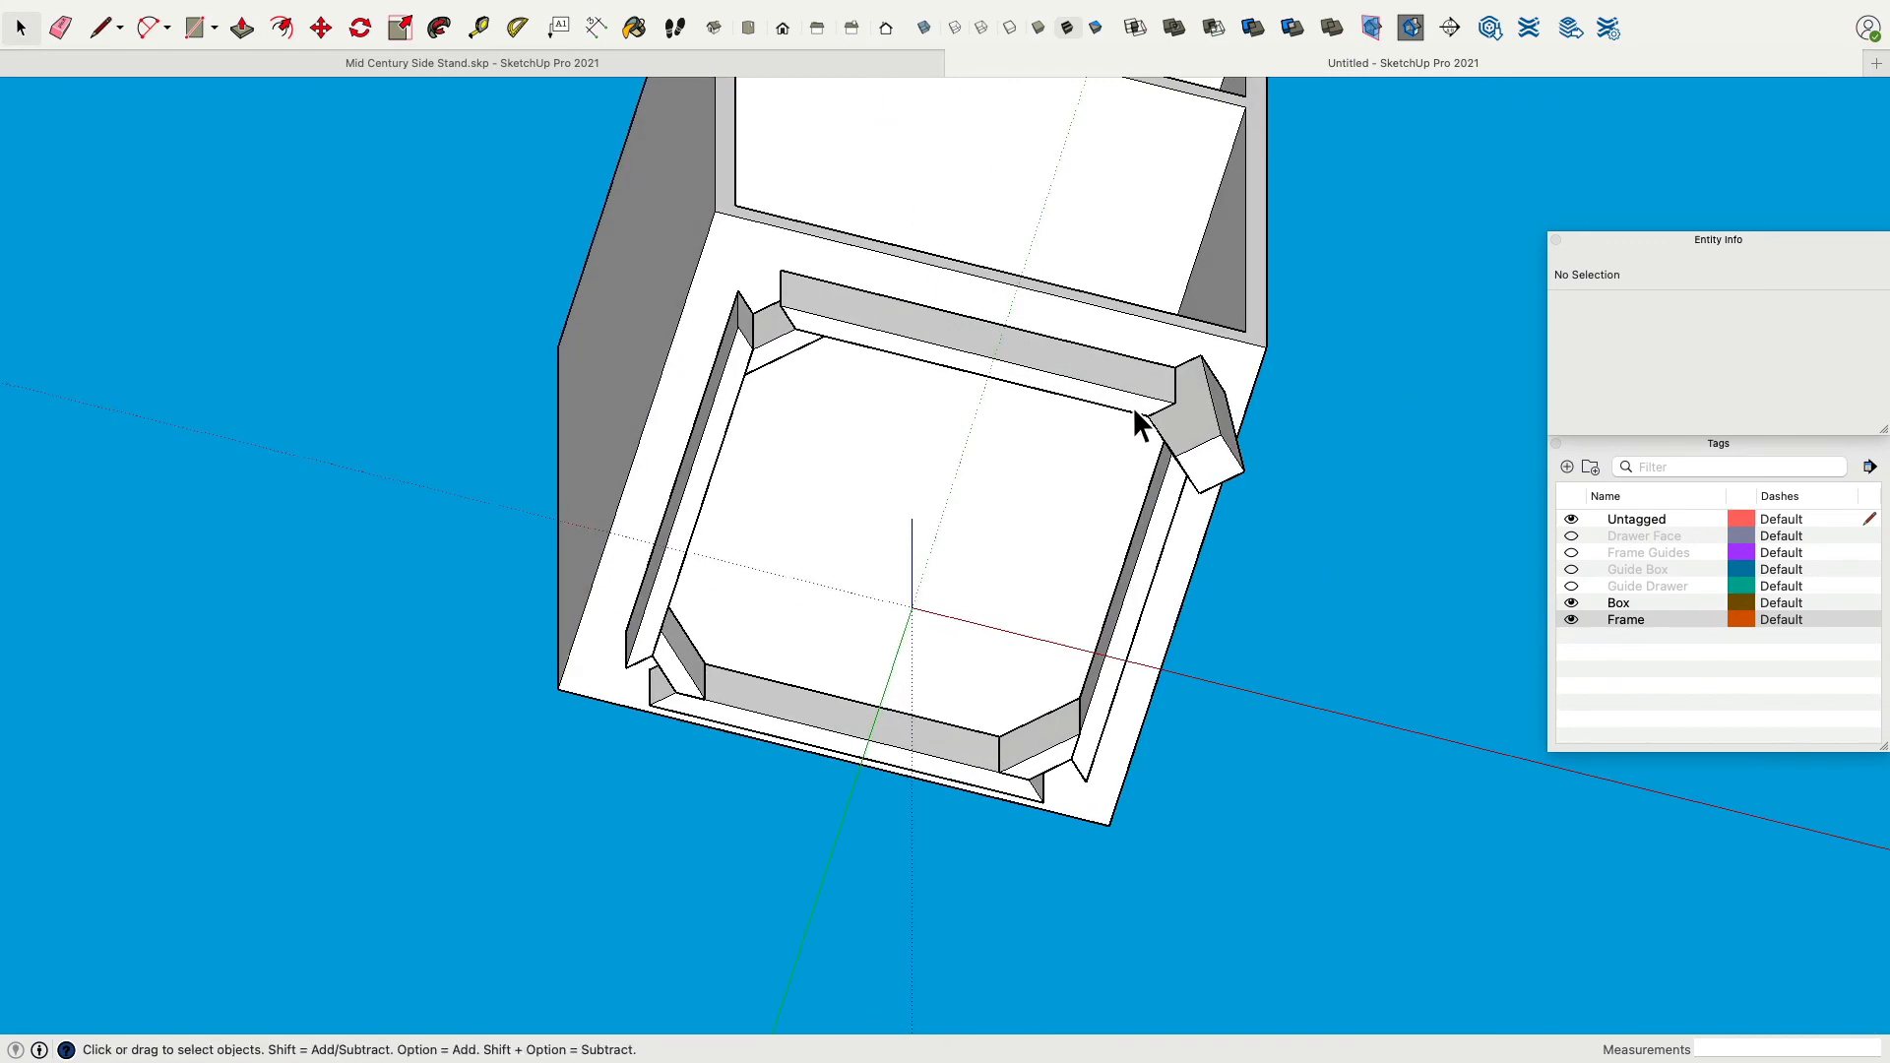
click(1202, 428)
click(1445, 457)
click(1176, 413)
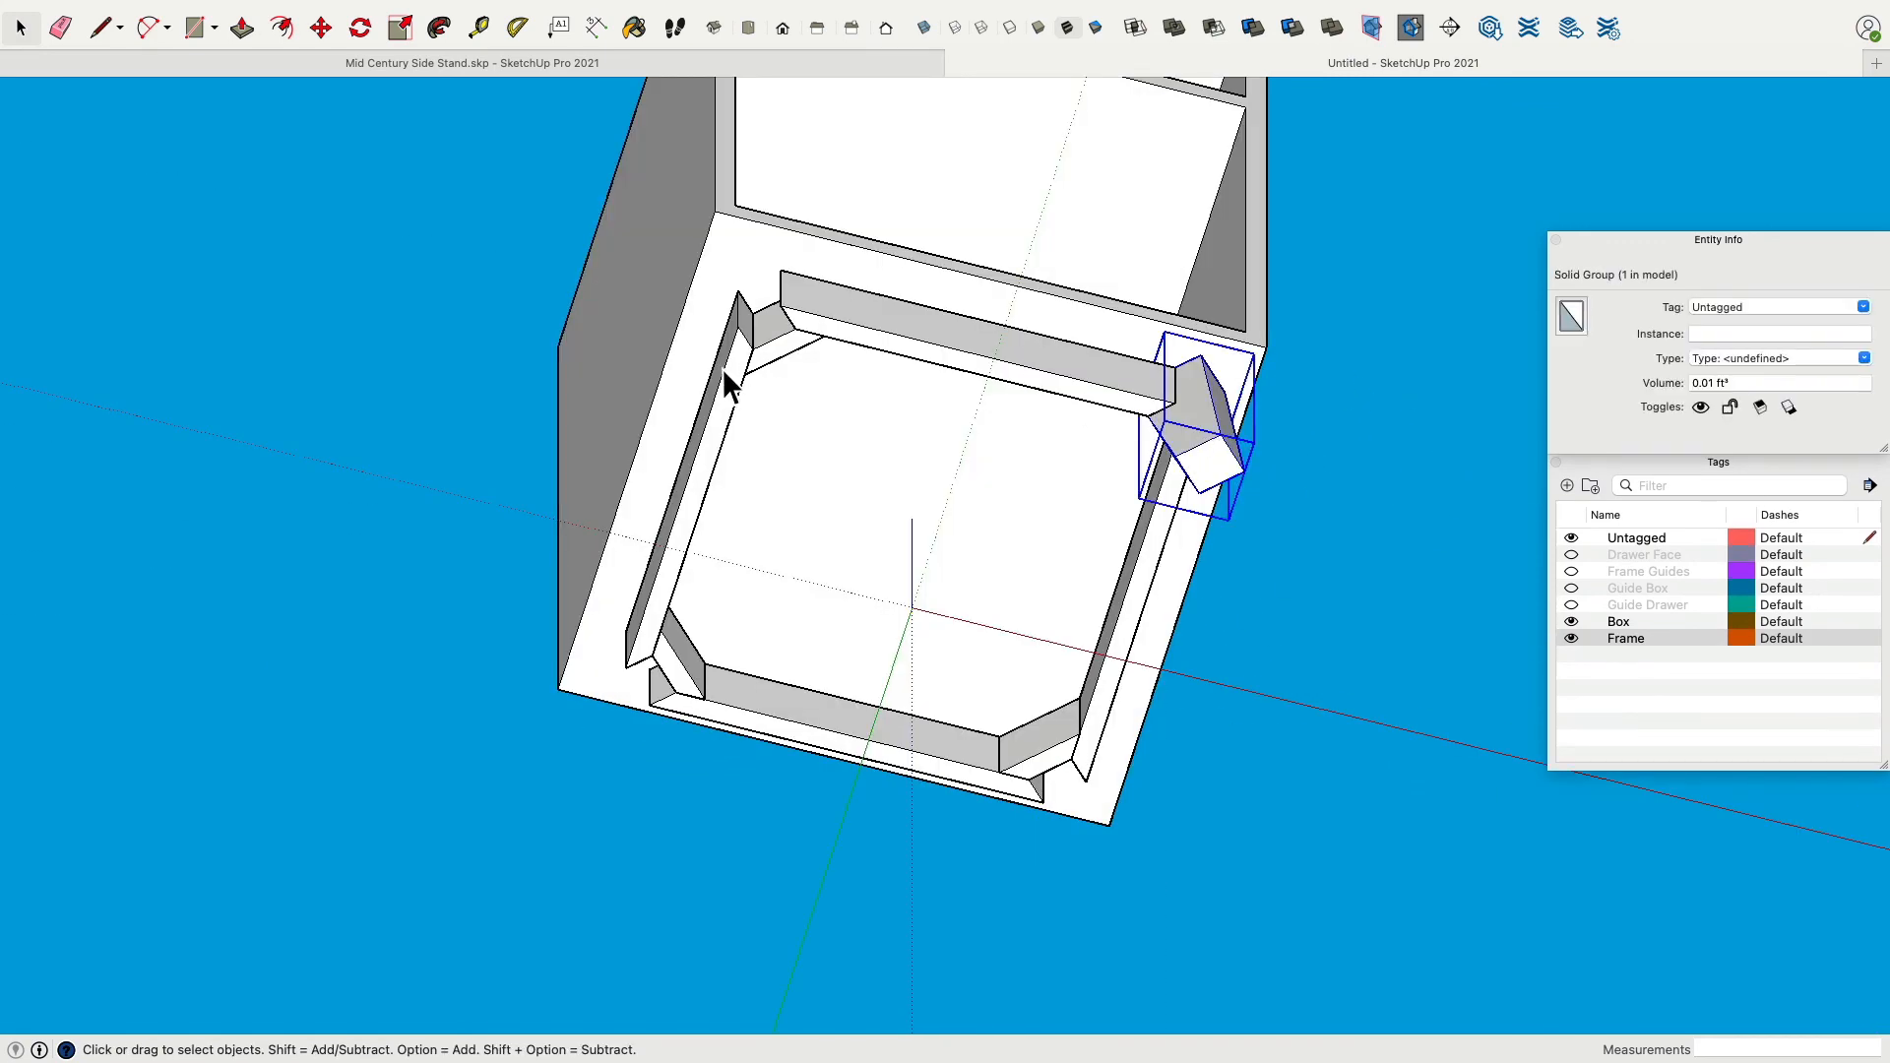
right_click(1188, 394)
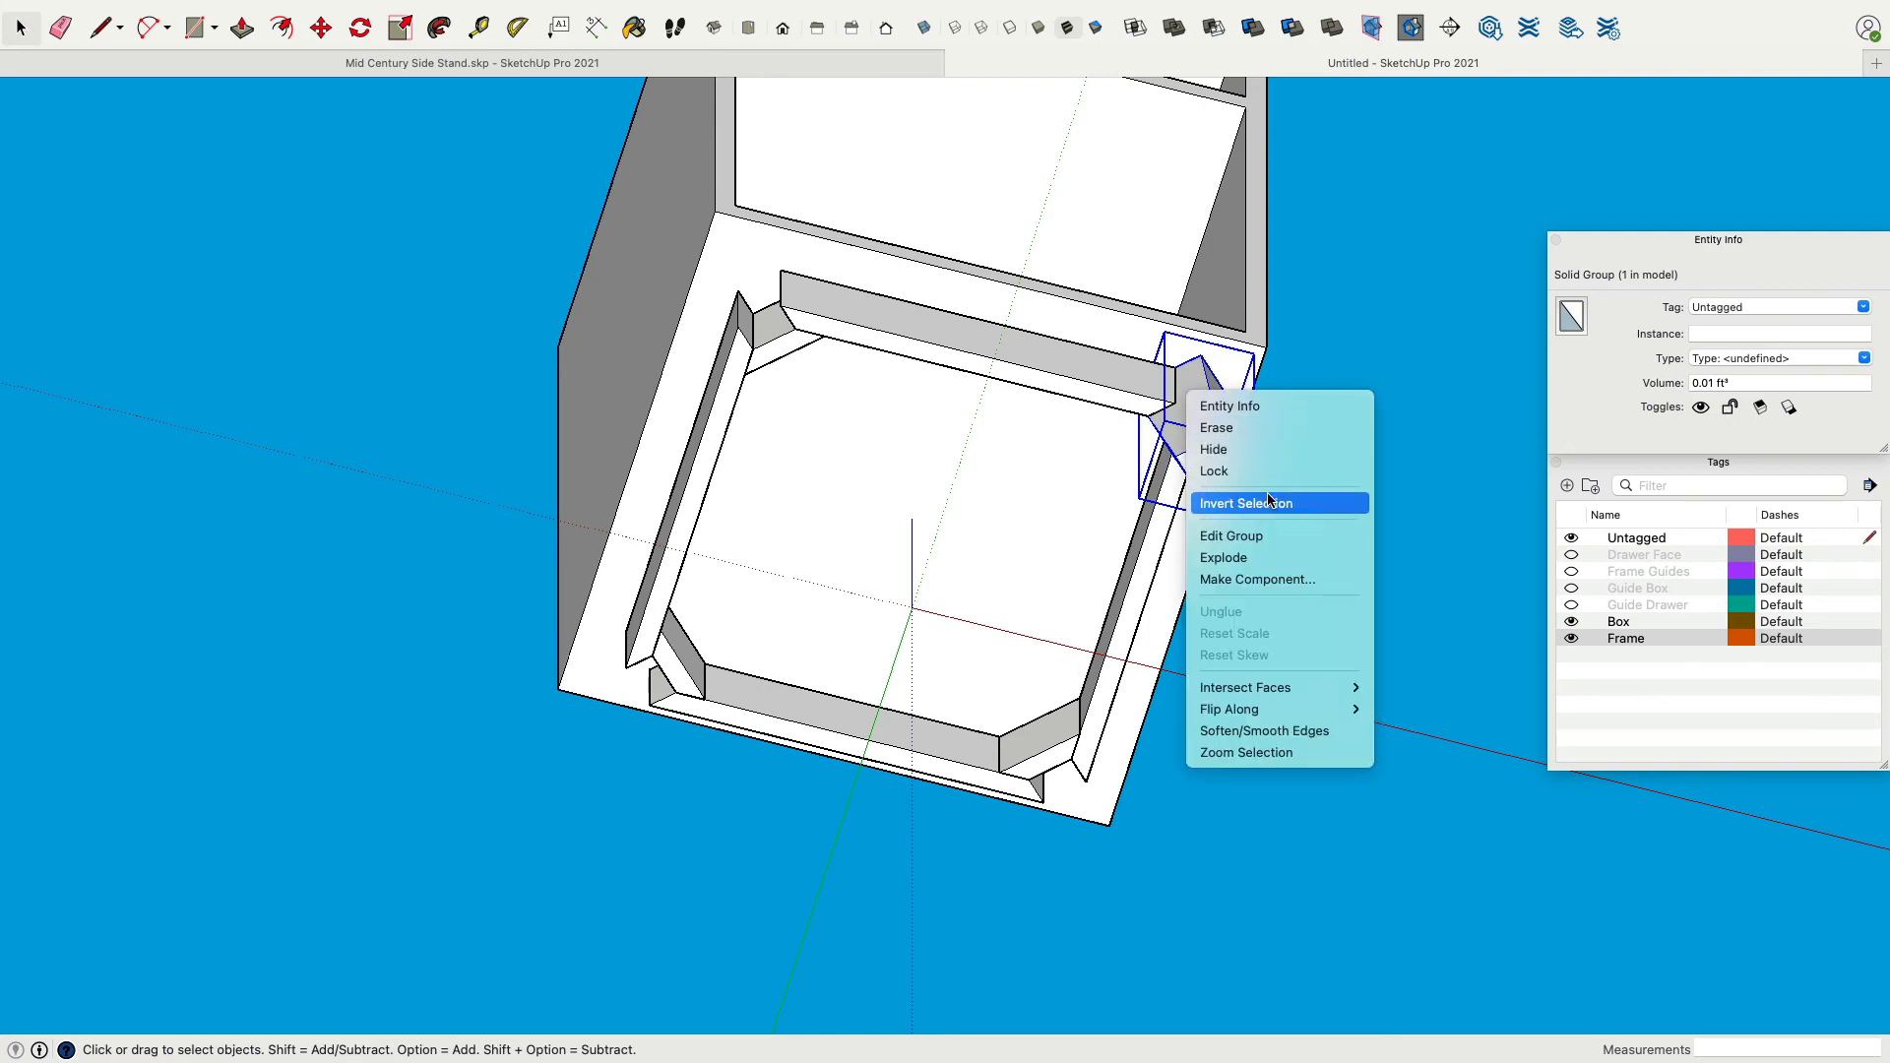
click(1302, 580)
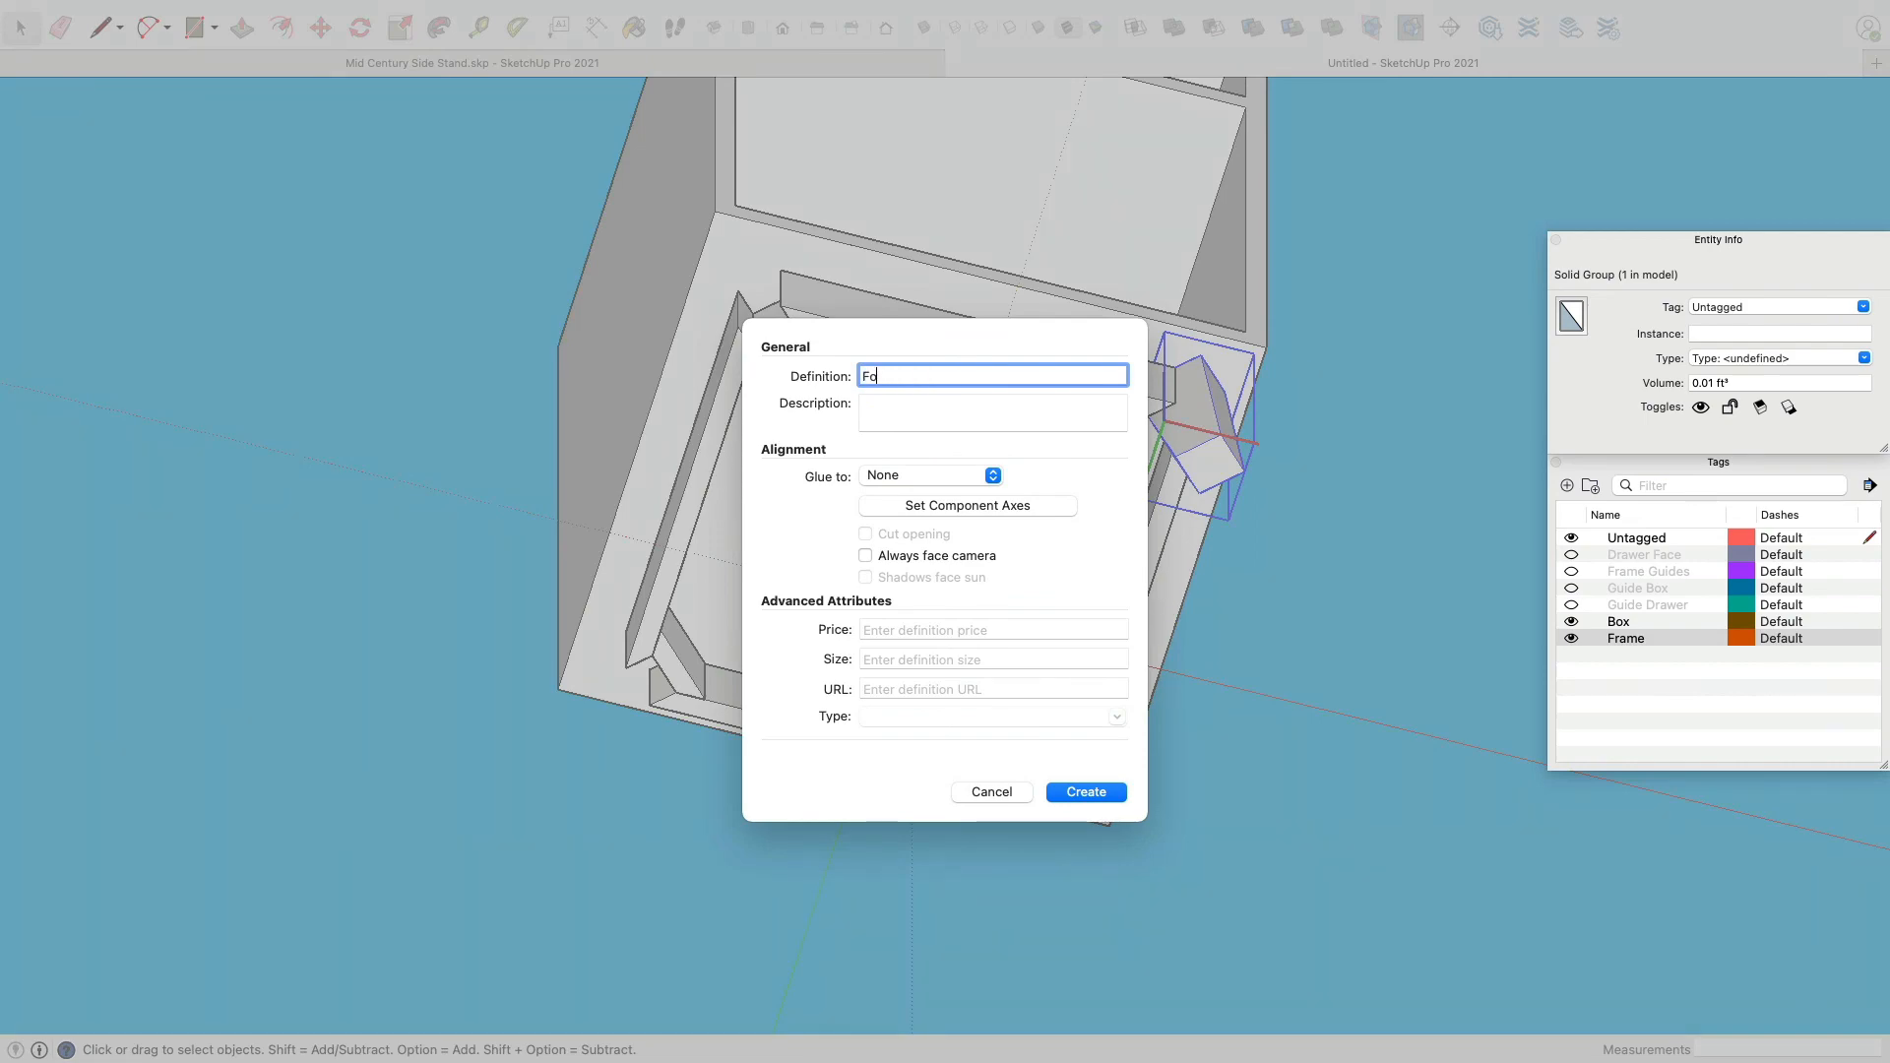
text(Footy)
key(Return)
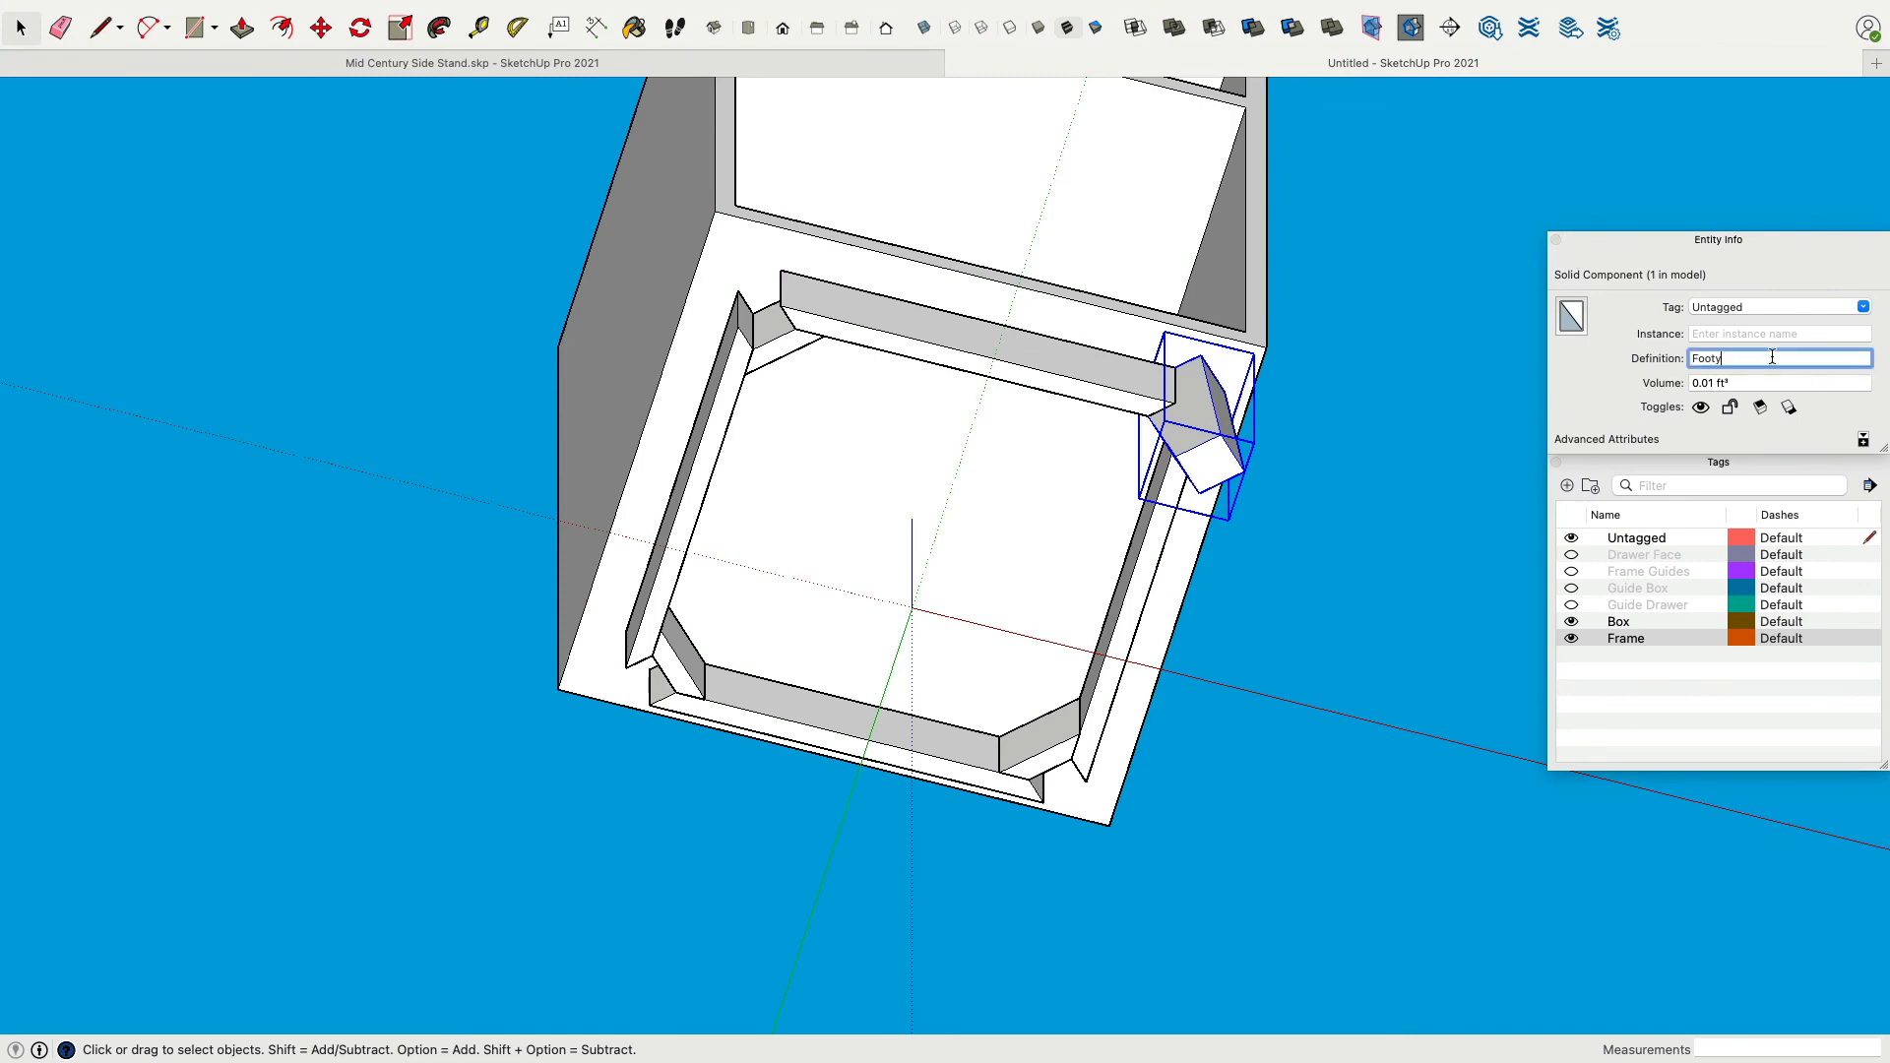
click(1374, 392)
Rotate a copy of the Foot component 90° about the frame's centre to the next corner.
middle_drag(1073, 487, 814, 607)
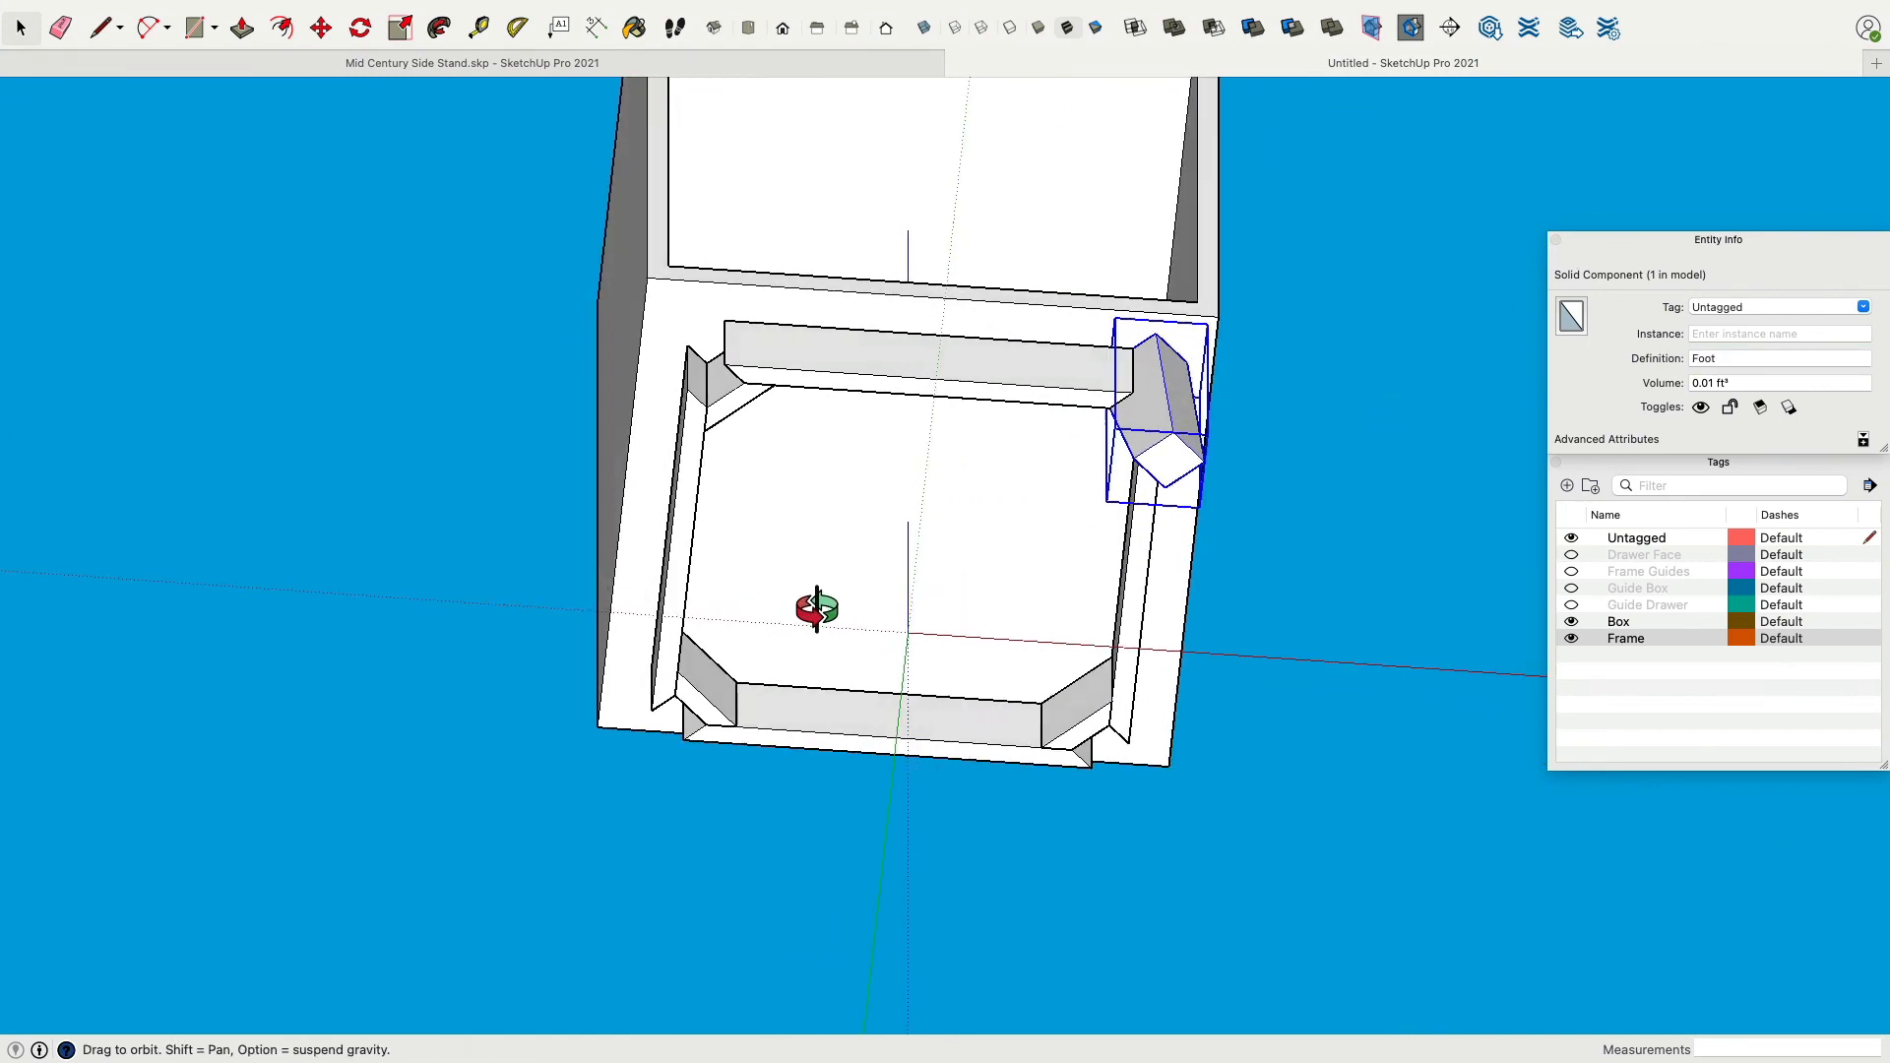
click(349, 31)
click(908, 631)
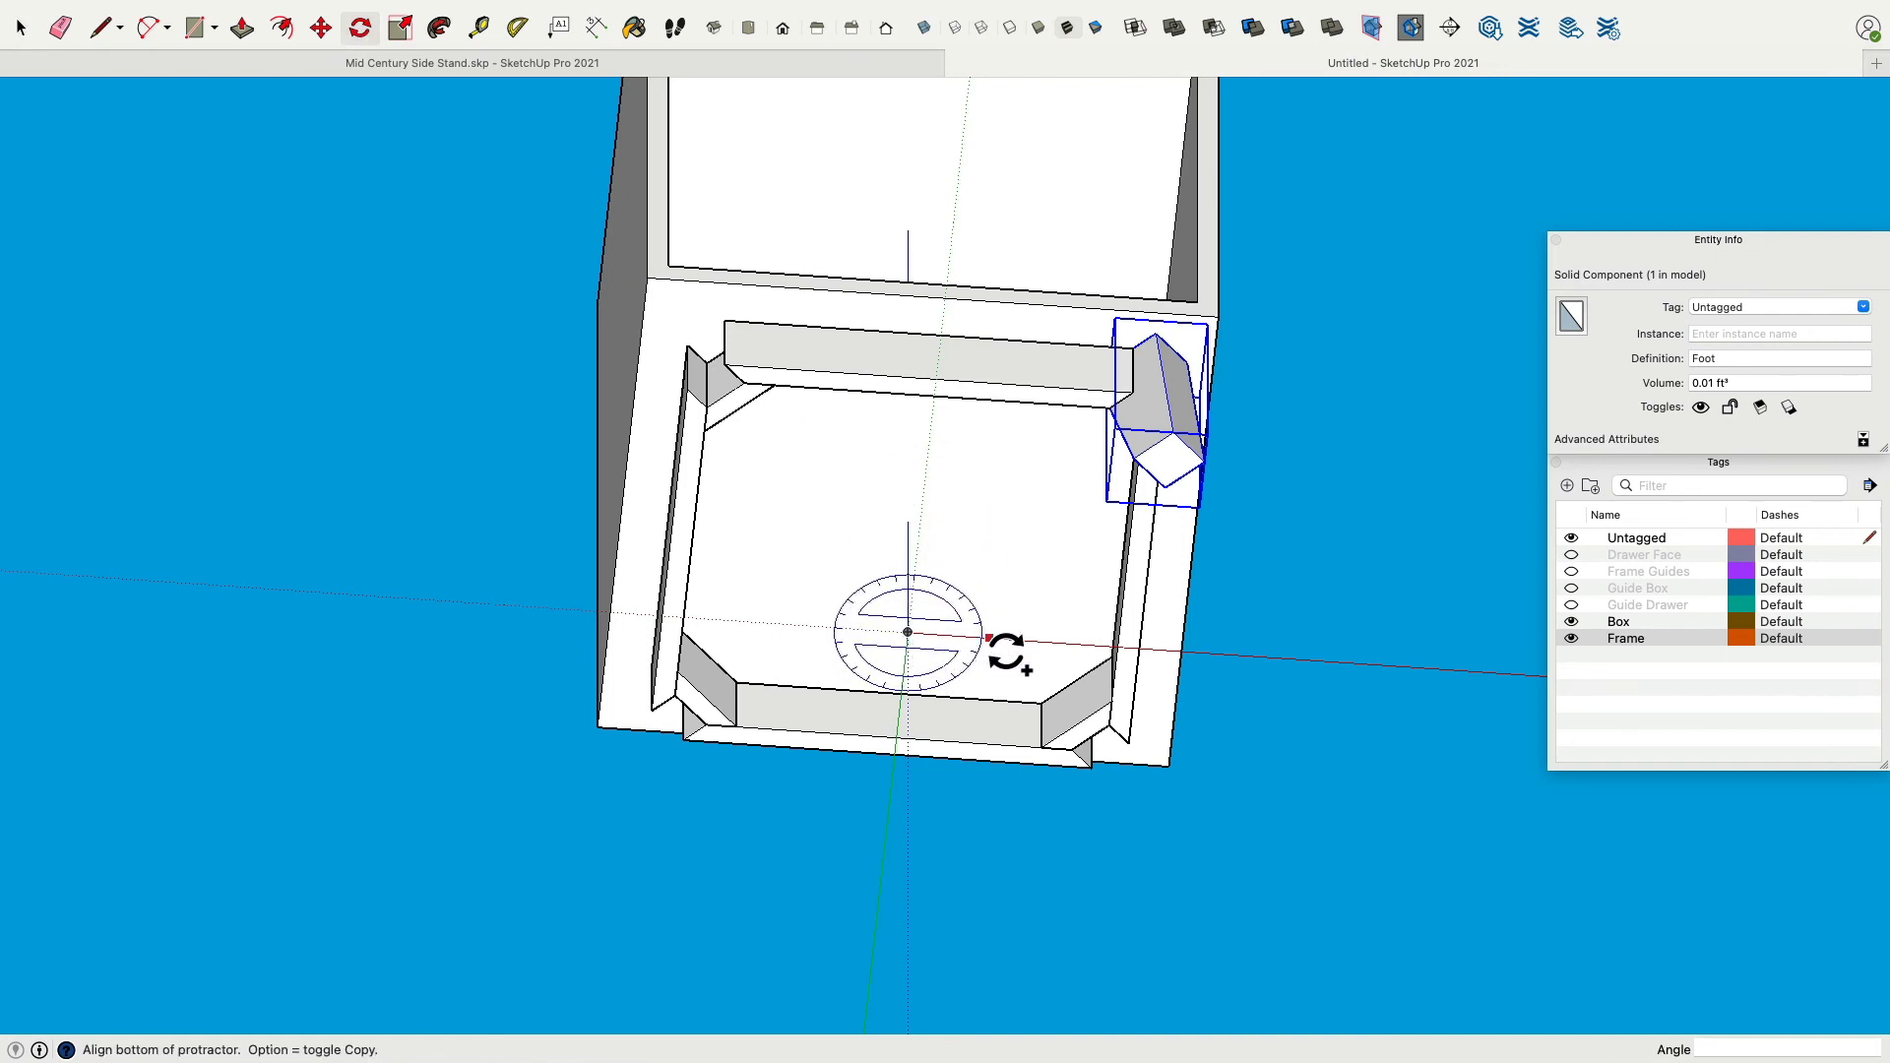
click(989, 637)
click(928, 726)
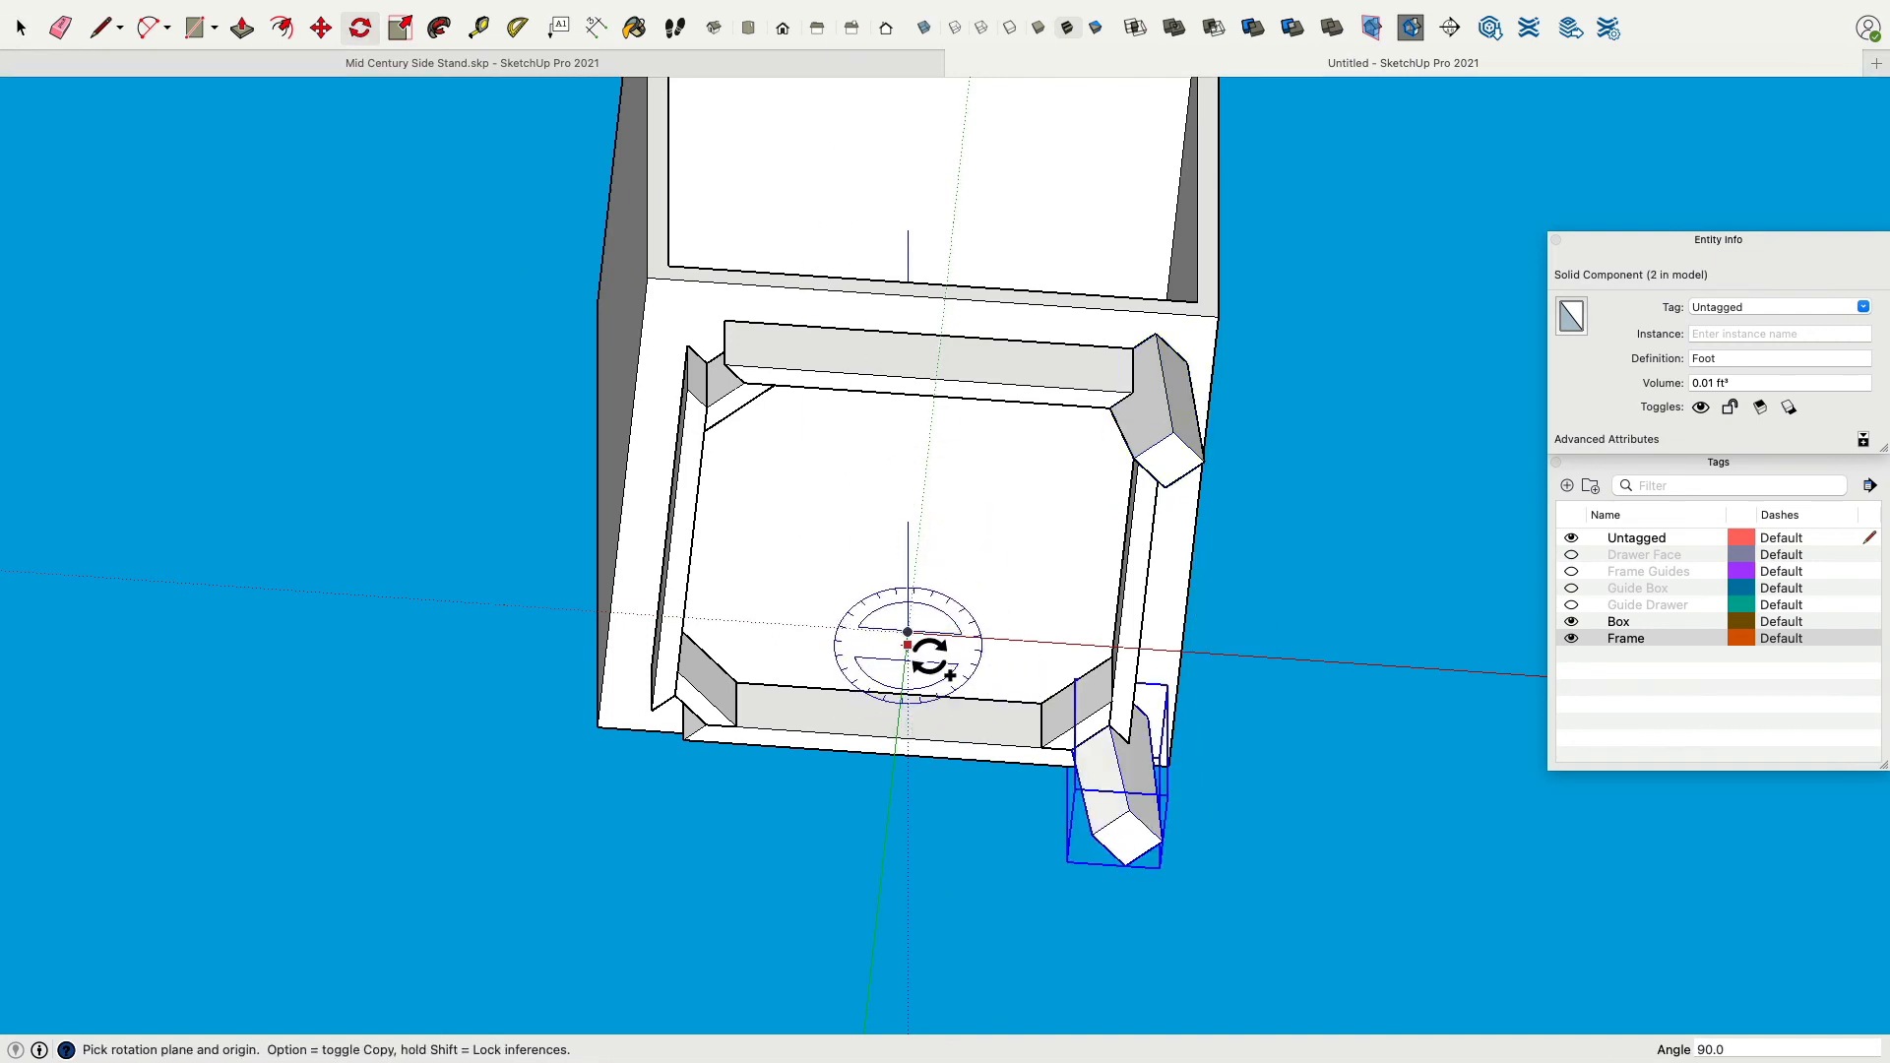
Rotate copies of the Foot component 90° about the frame's centre onto the two remaining corners.
click(908, 631)
click(994, 638)
click(916, 740)
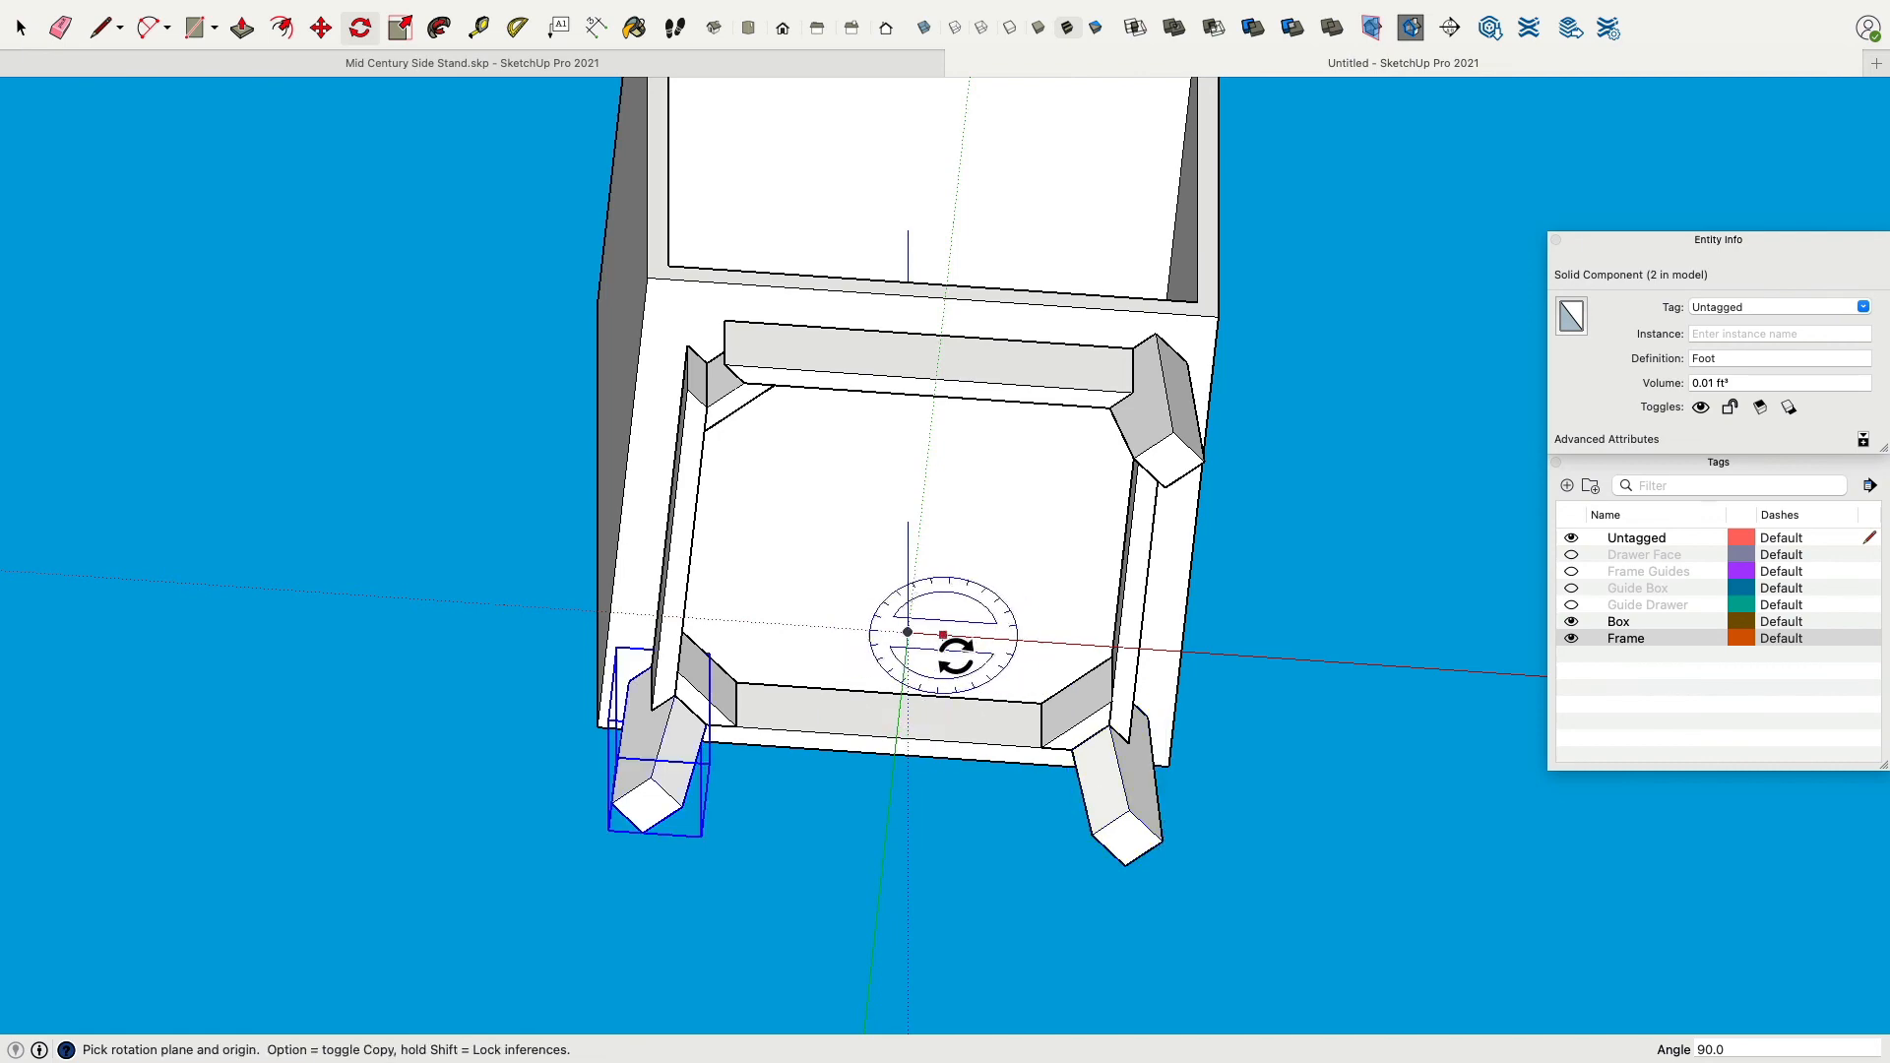
click(908, 631)
click(967, 637)
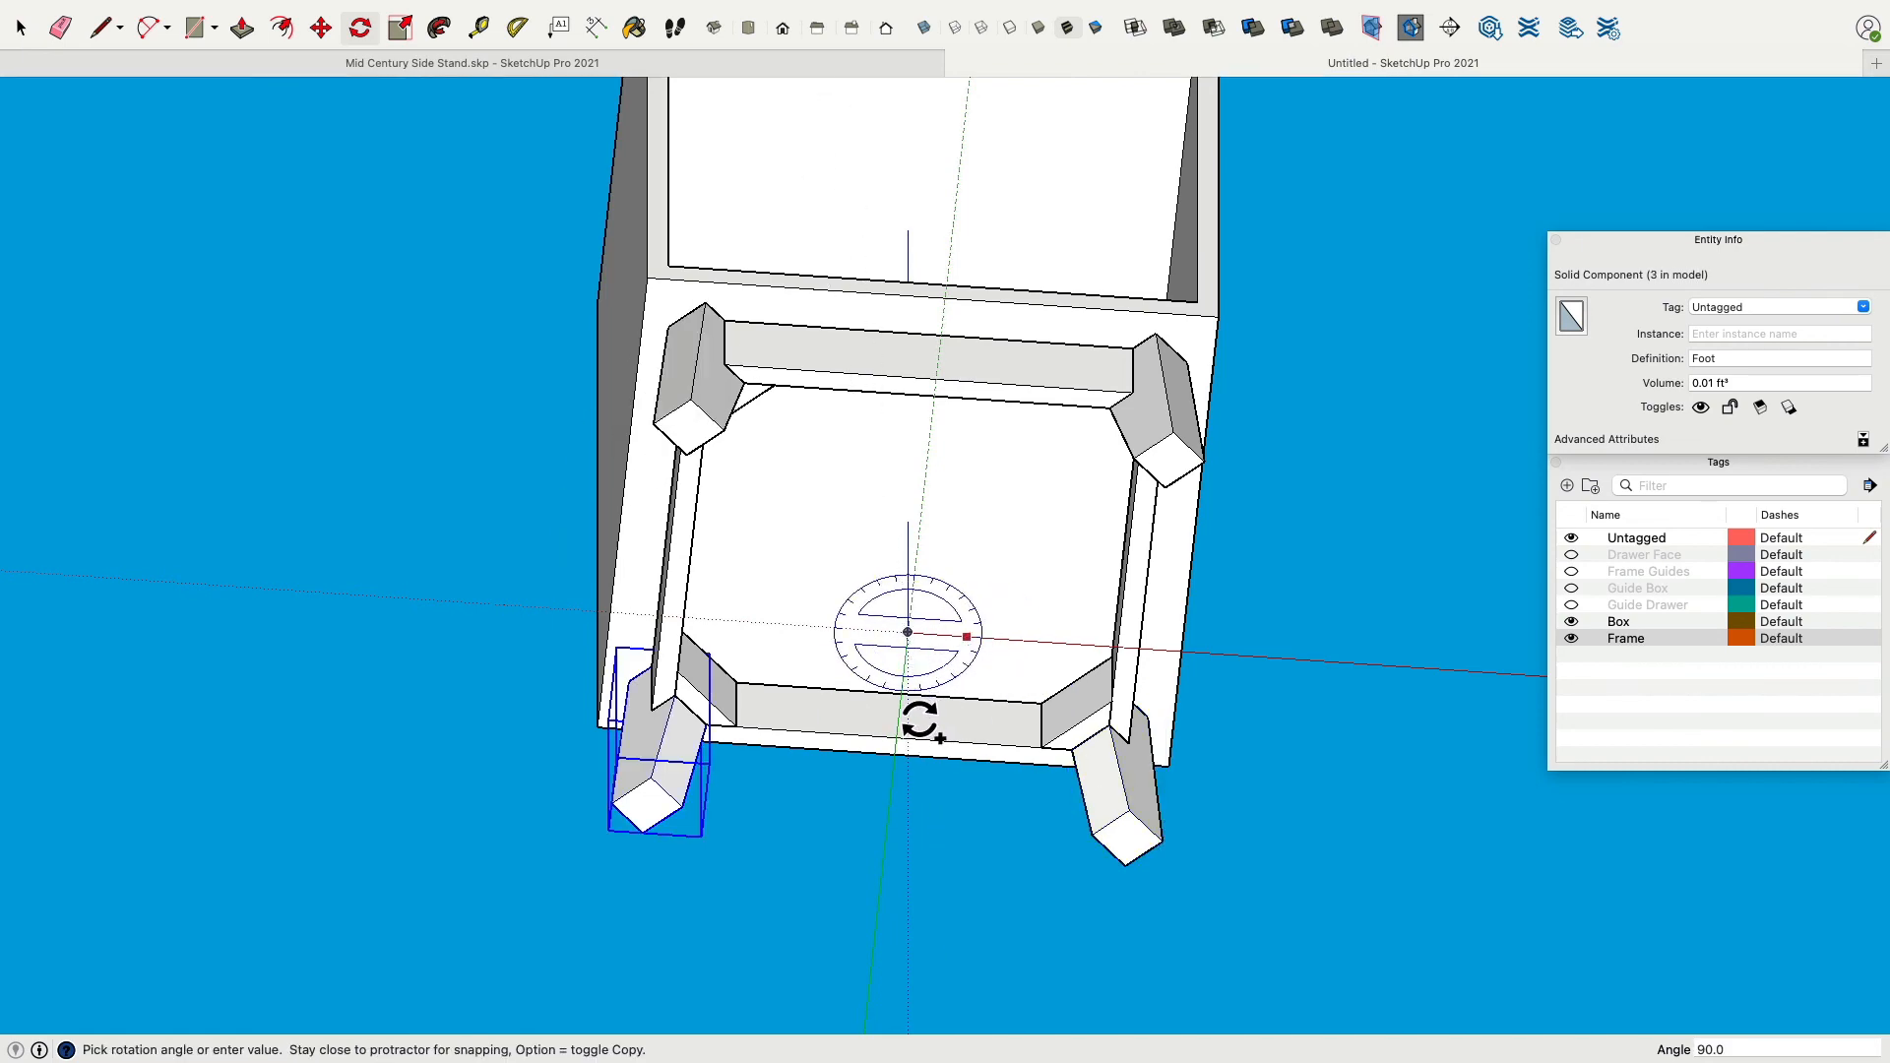
click(925, 720)
middle_drag(926, 720, 764, 539)
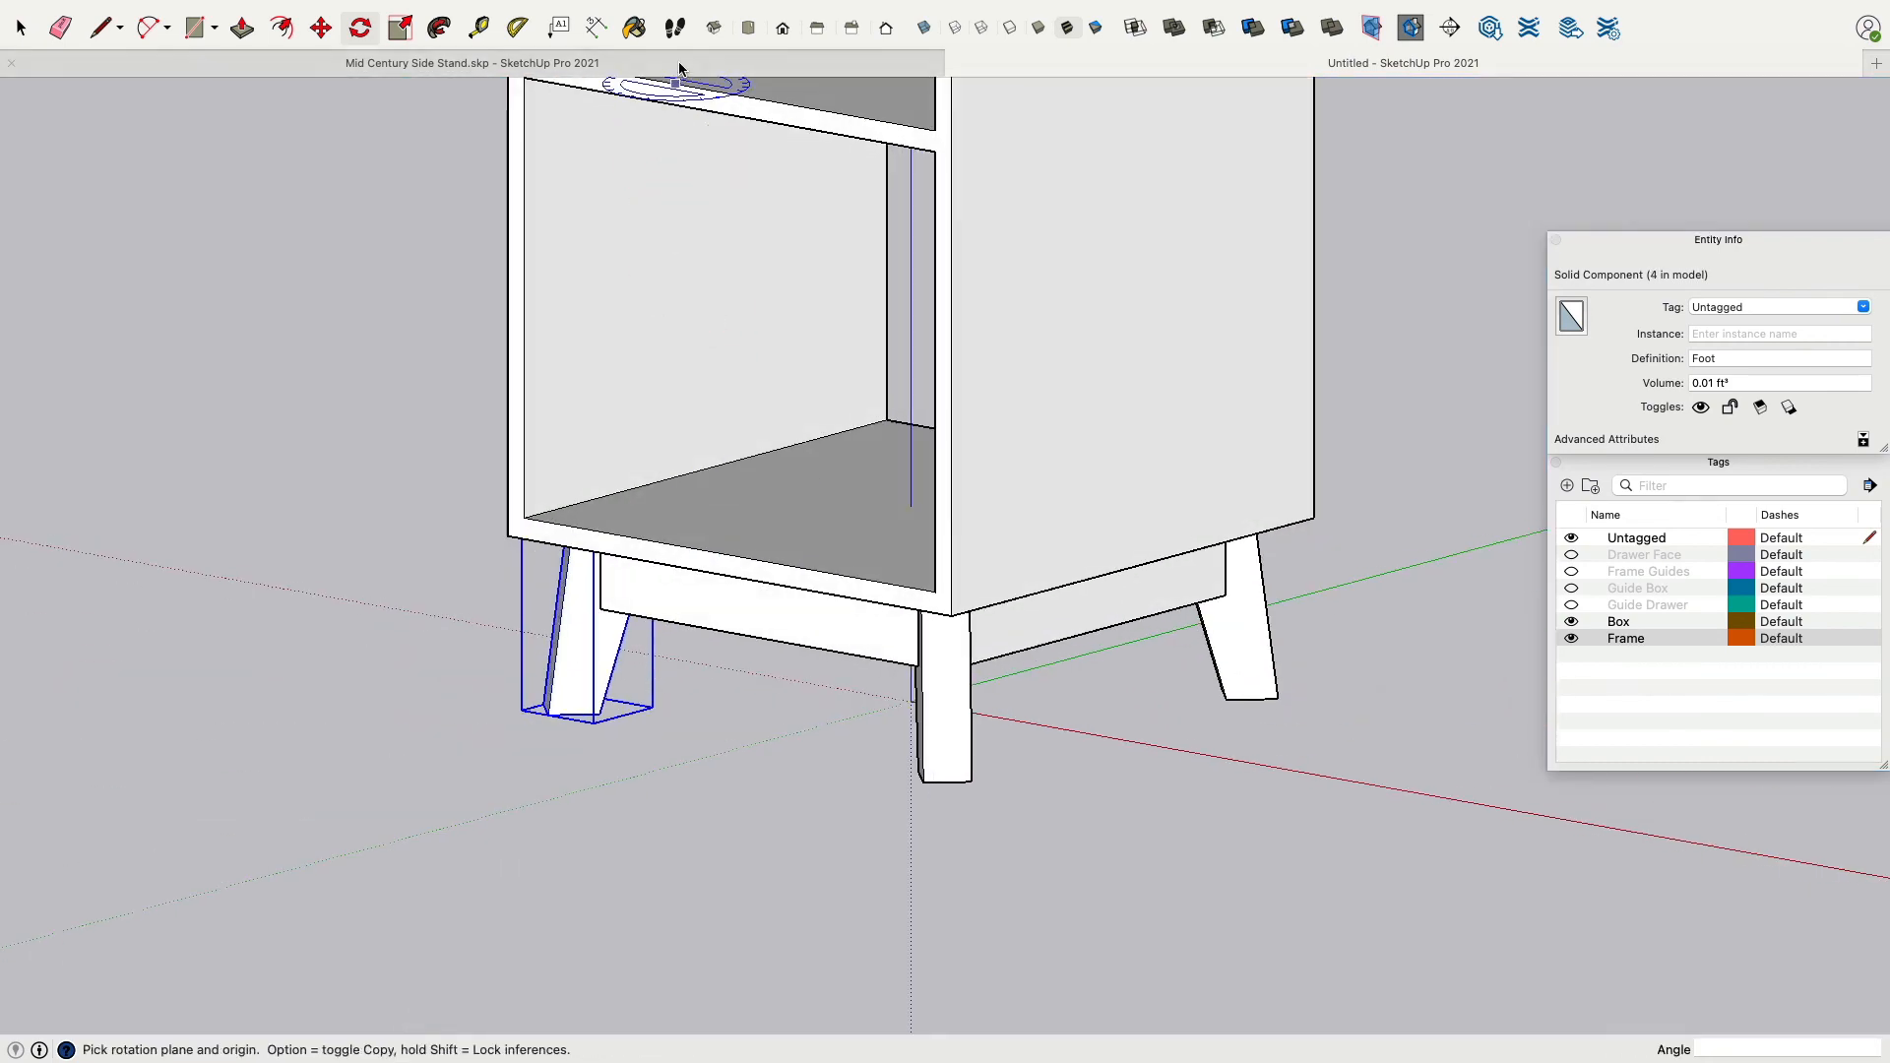
Create guide lines with the Tape Measure along the cabinet's corner edges to mark the leg's top position.
click(682, 63)
scroll(938, 260, down, 8)
mouse_move(939, 262)
middle_down()
mouse_move(1349, 932)
mouse_move(1502, 865)
mouse_move(1181, 515)
mouse_move(1299, 650)
mouse_move(1084, 228)
mouse_move(966, 452)
mouse_move(928, 287)
middle_up()
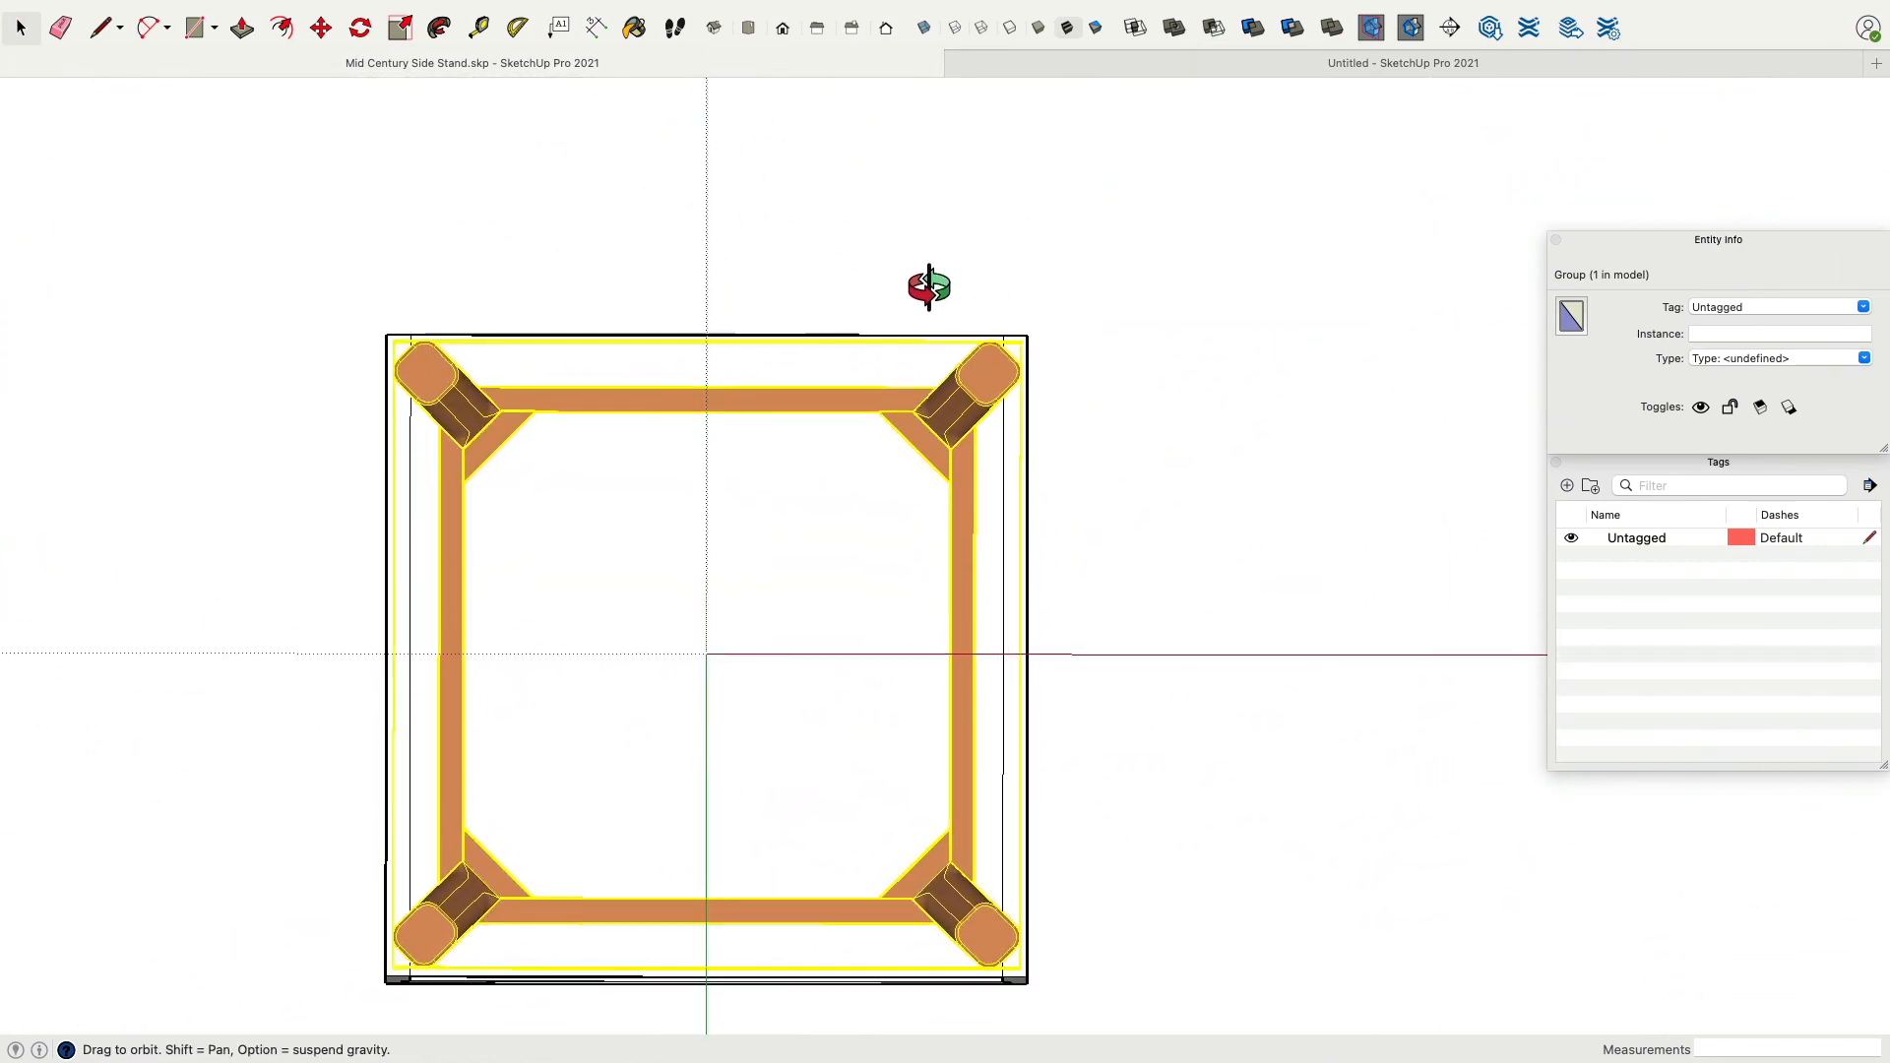
scroll(1004, 335, up, 6)
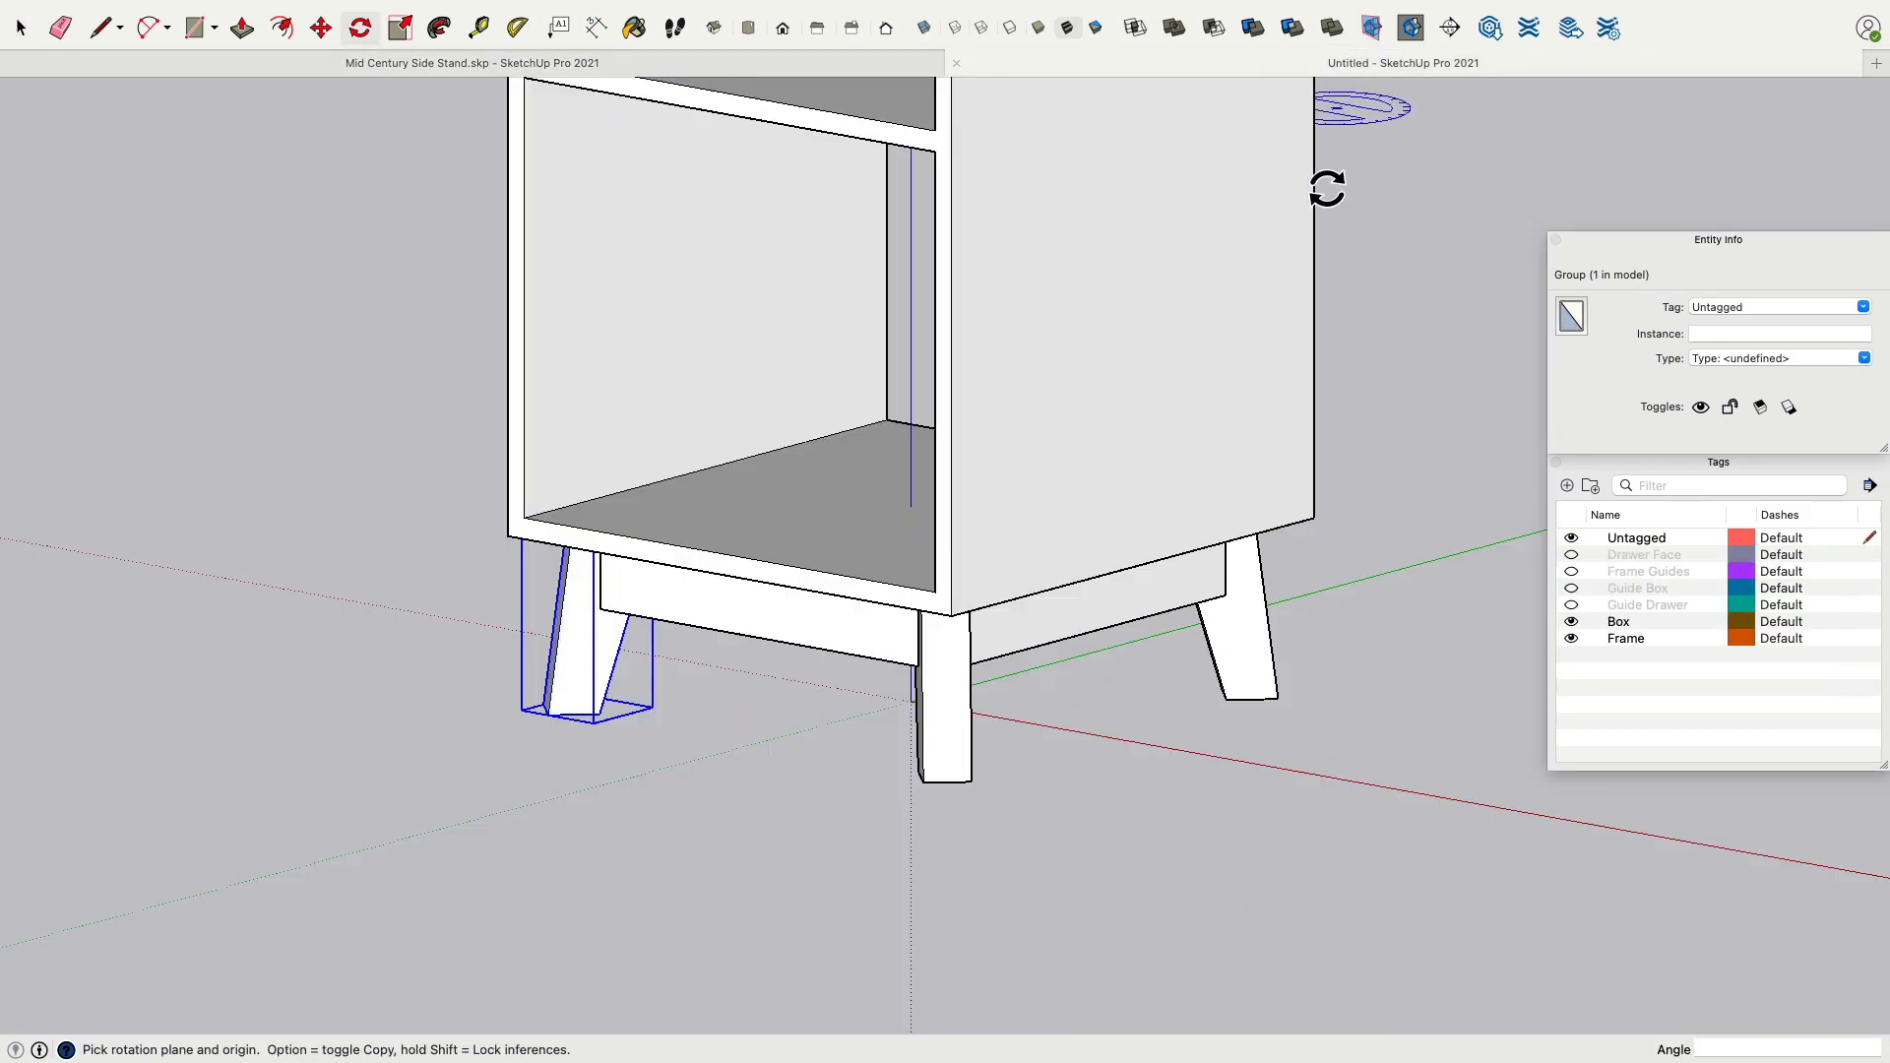
middle_drag(1238, 174, 653, 416)
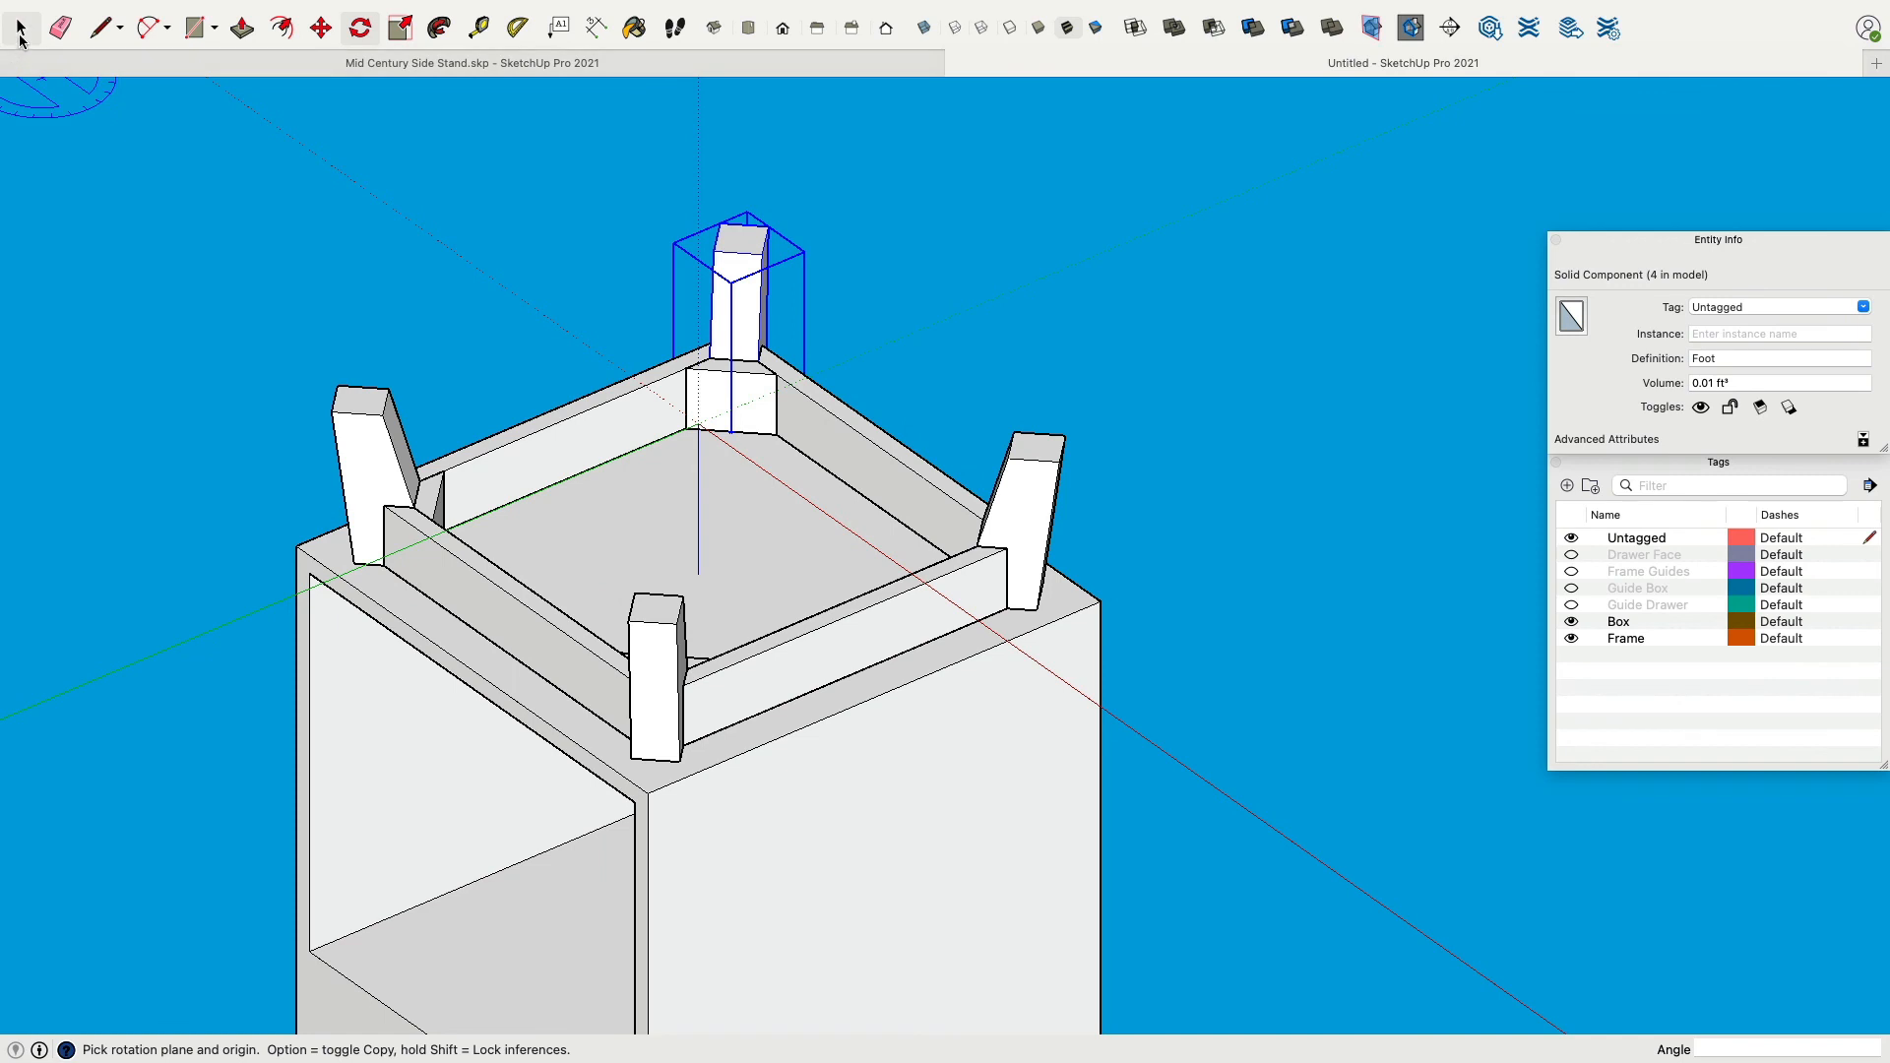
click(479, 28)
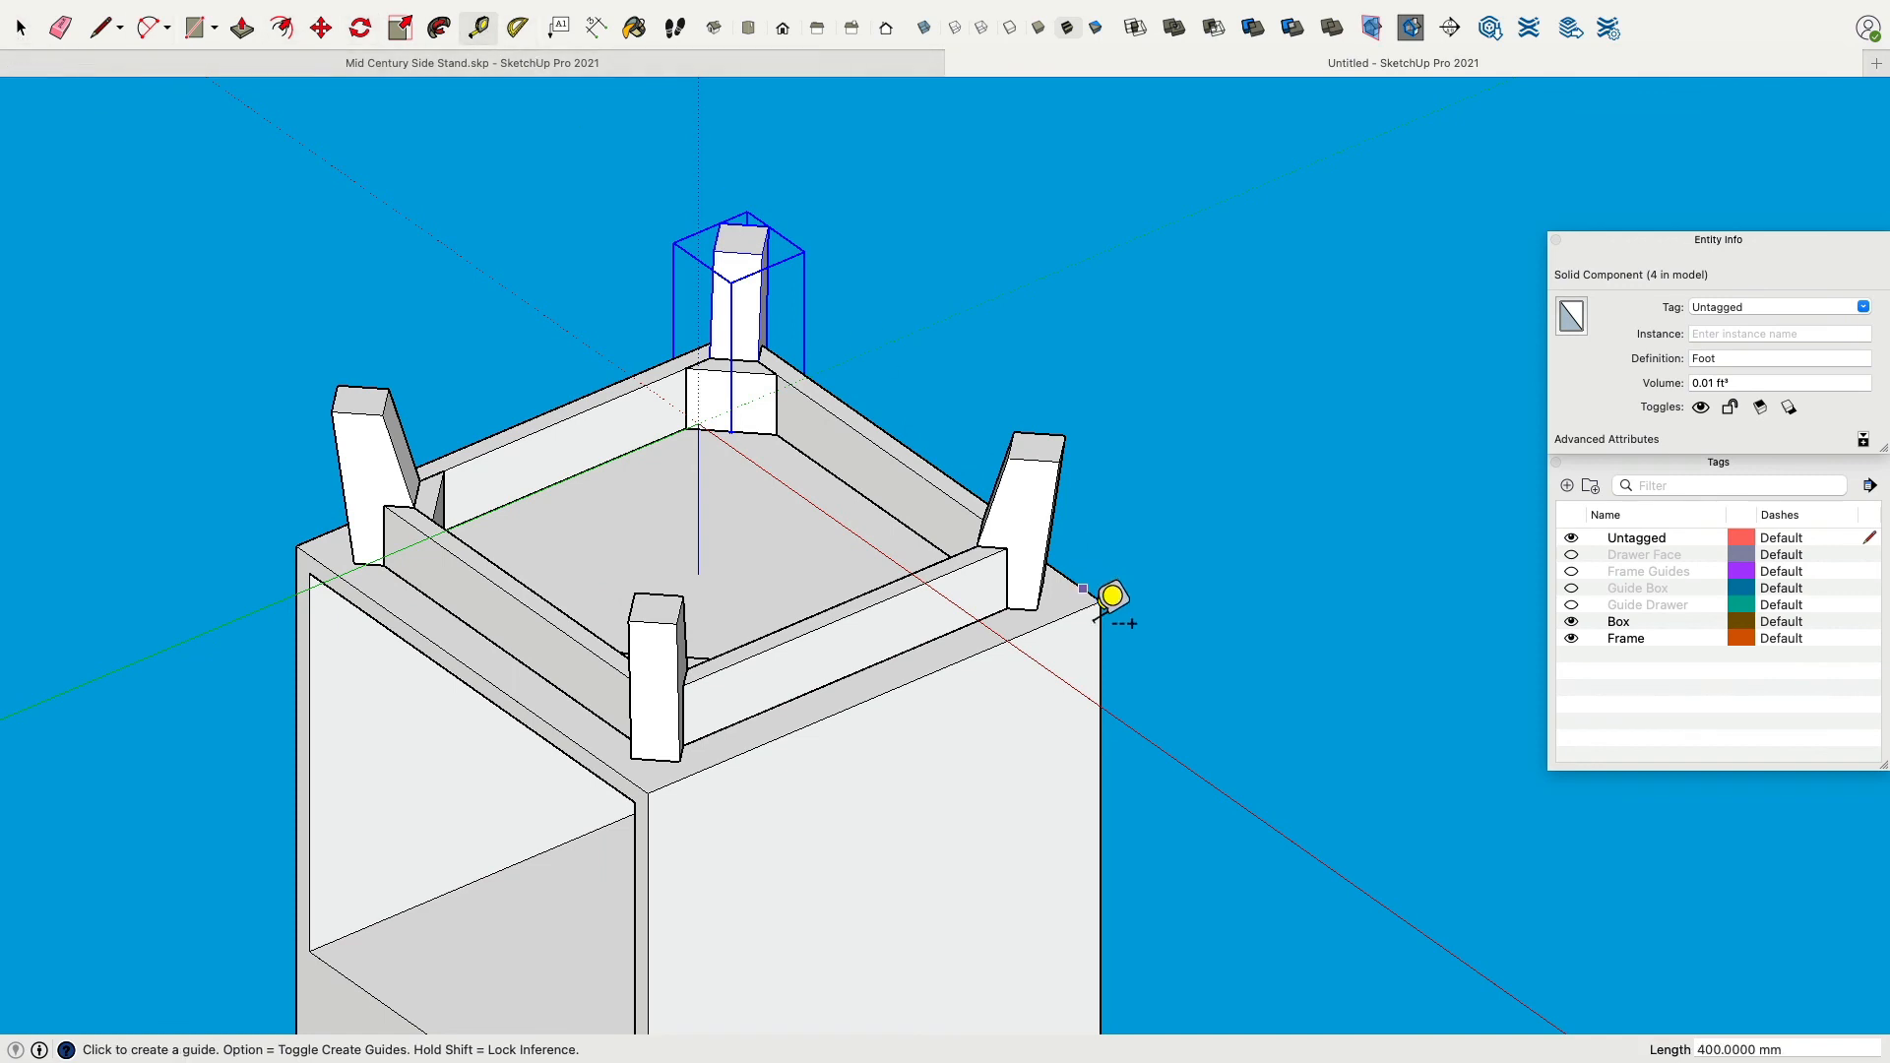
click(1082, 618)
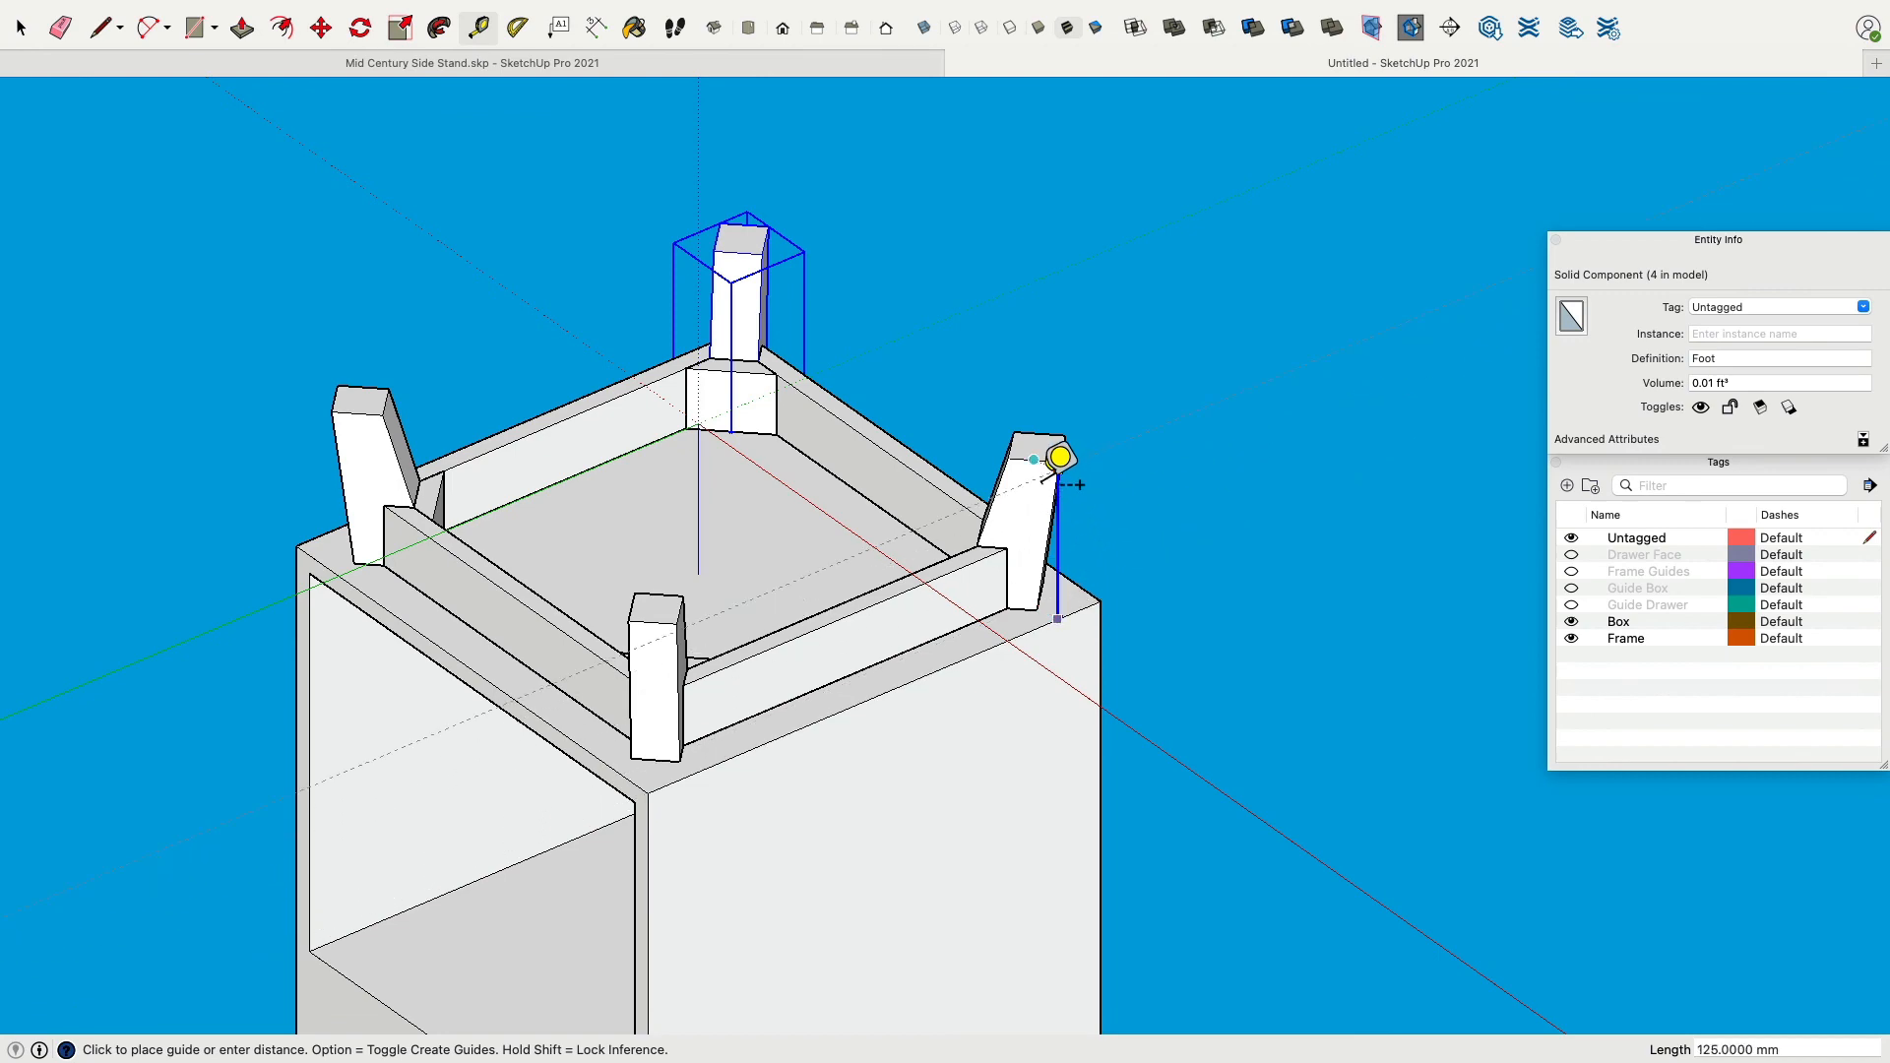
middle_drag(1083, 473, 995, 561)
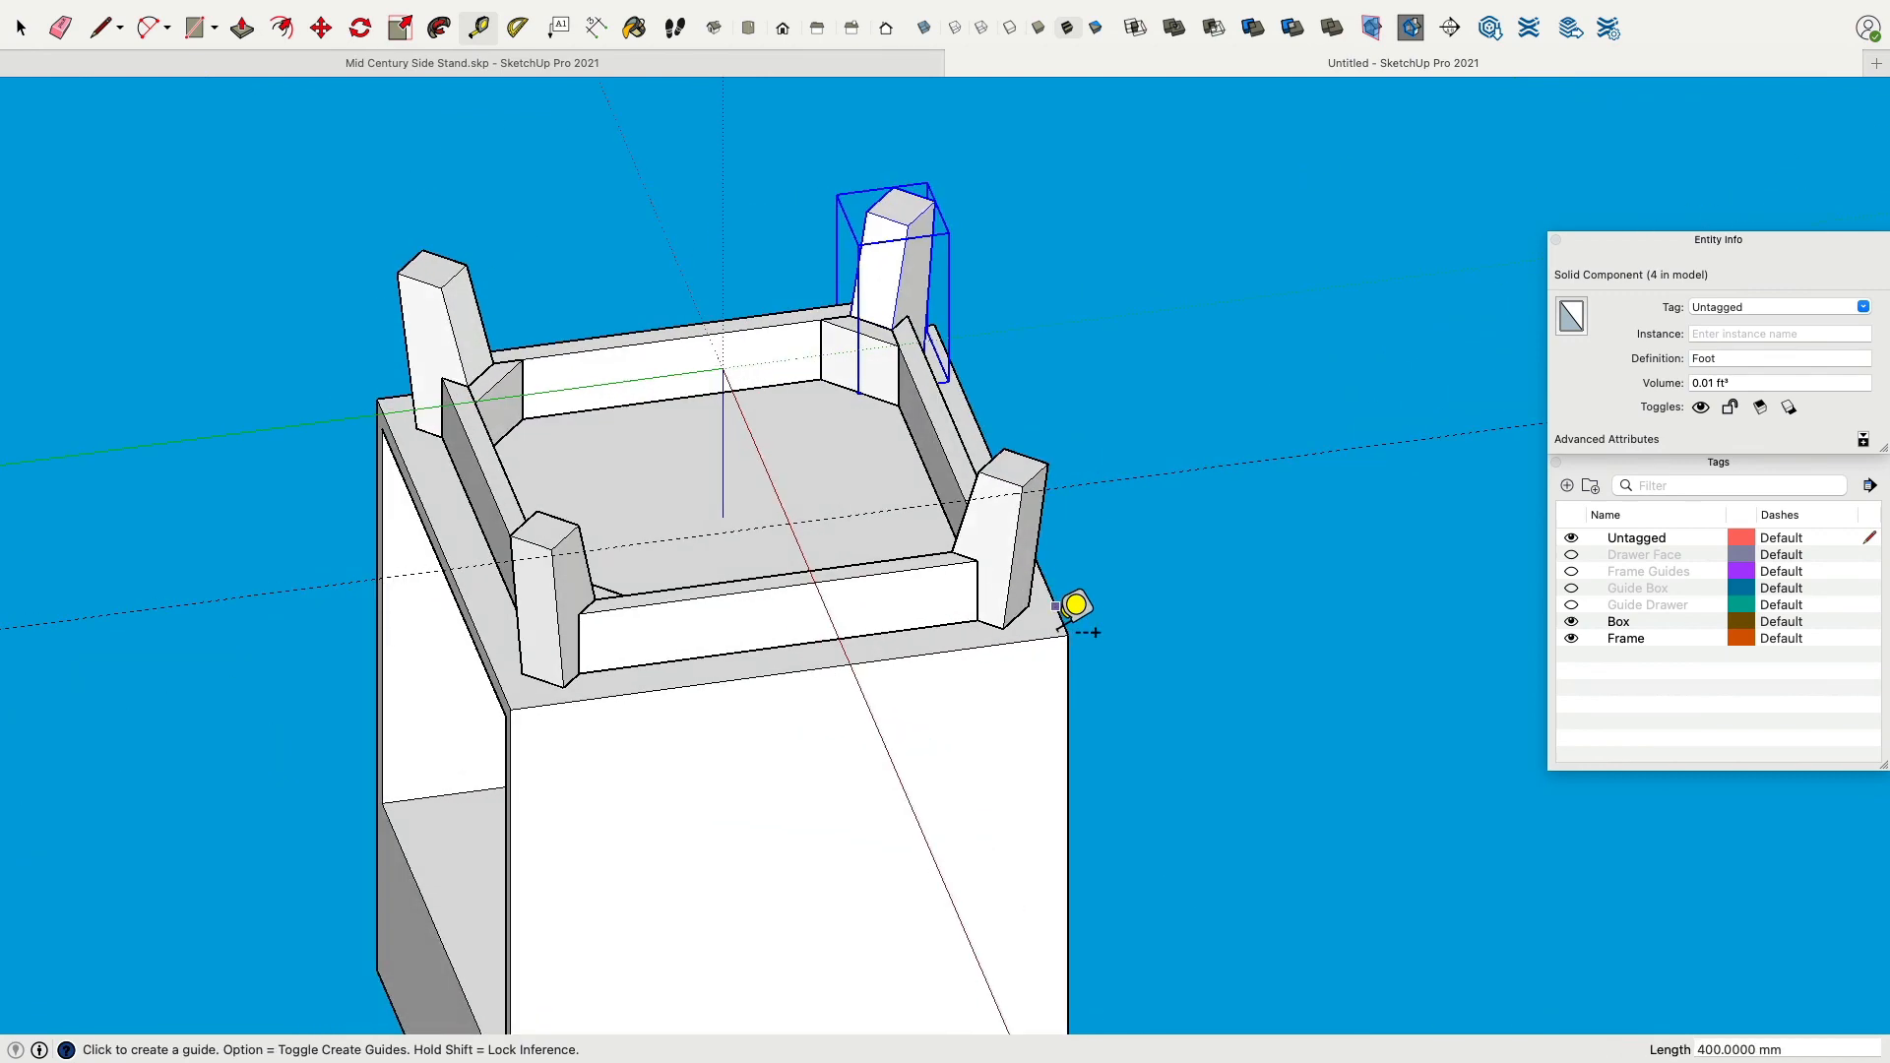
middle_drag(1076, 611, 949, 591)
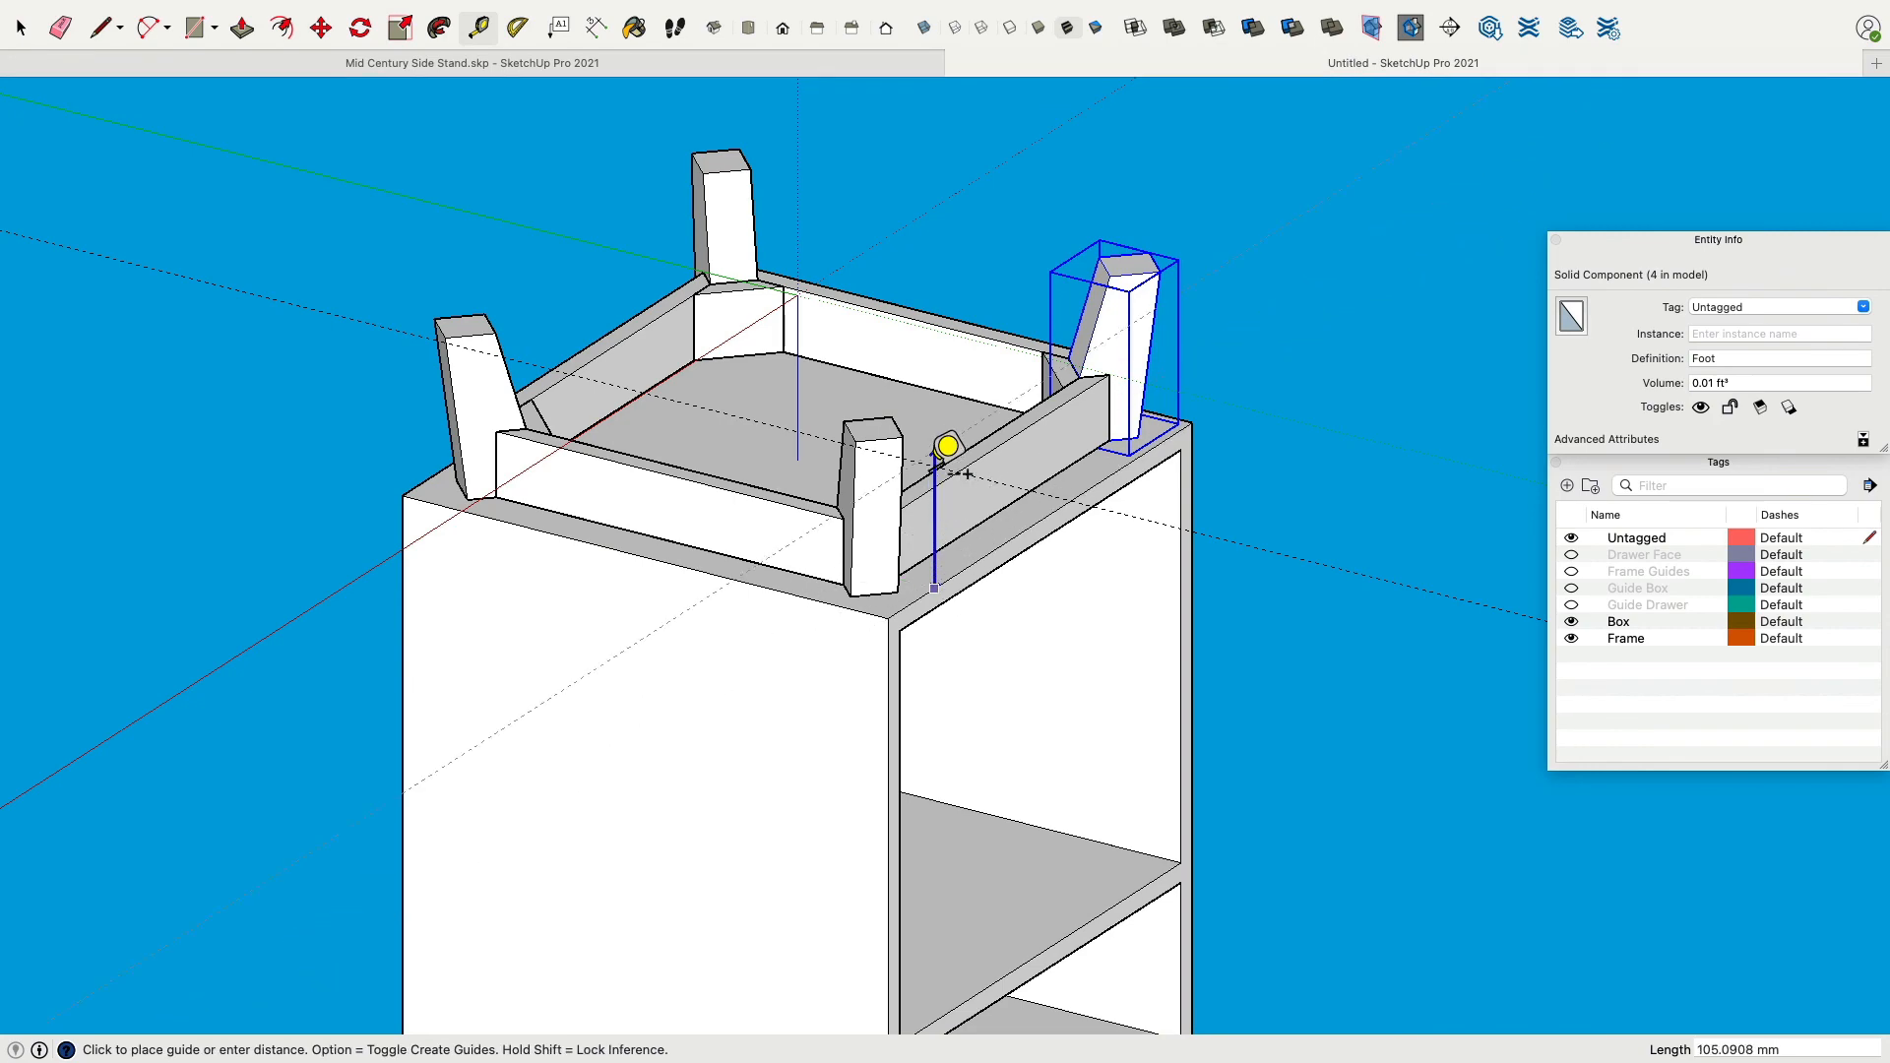
middle_drag(925, 438, 1332, 468)
scroll(1320, 439, up, 6)
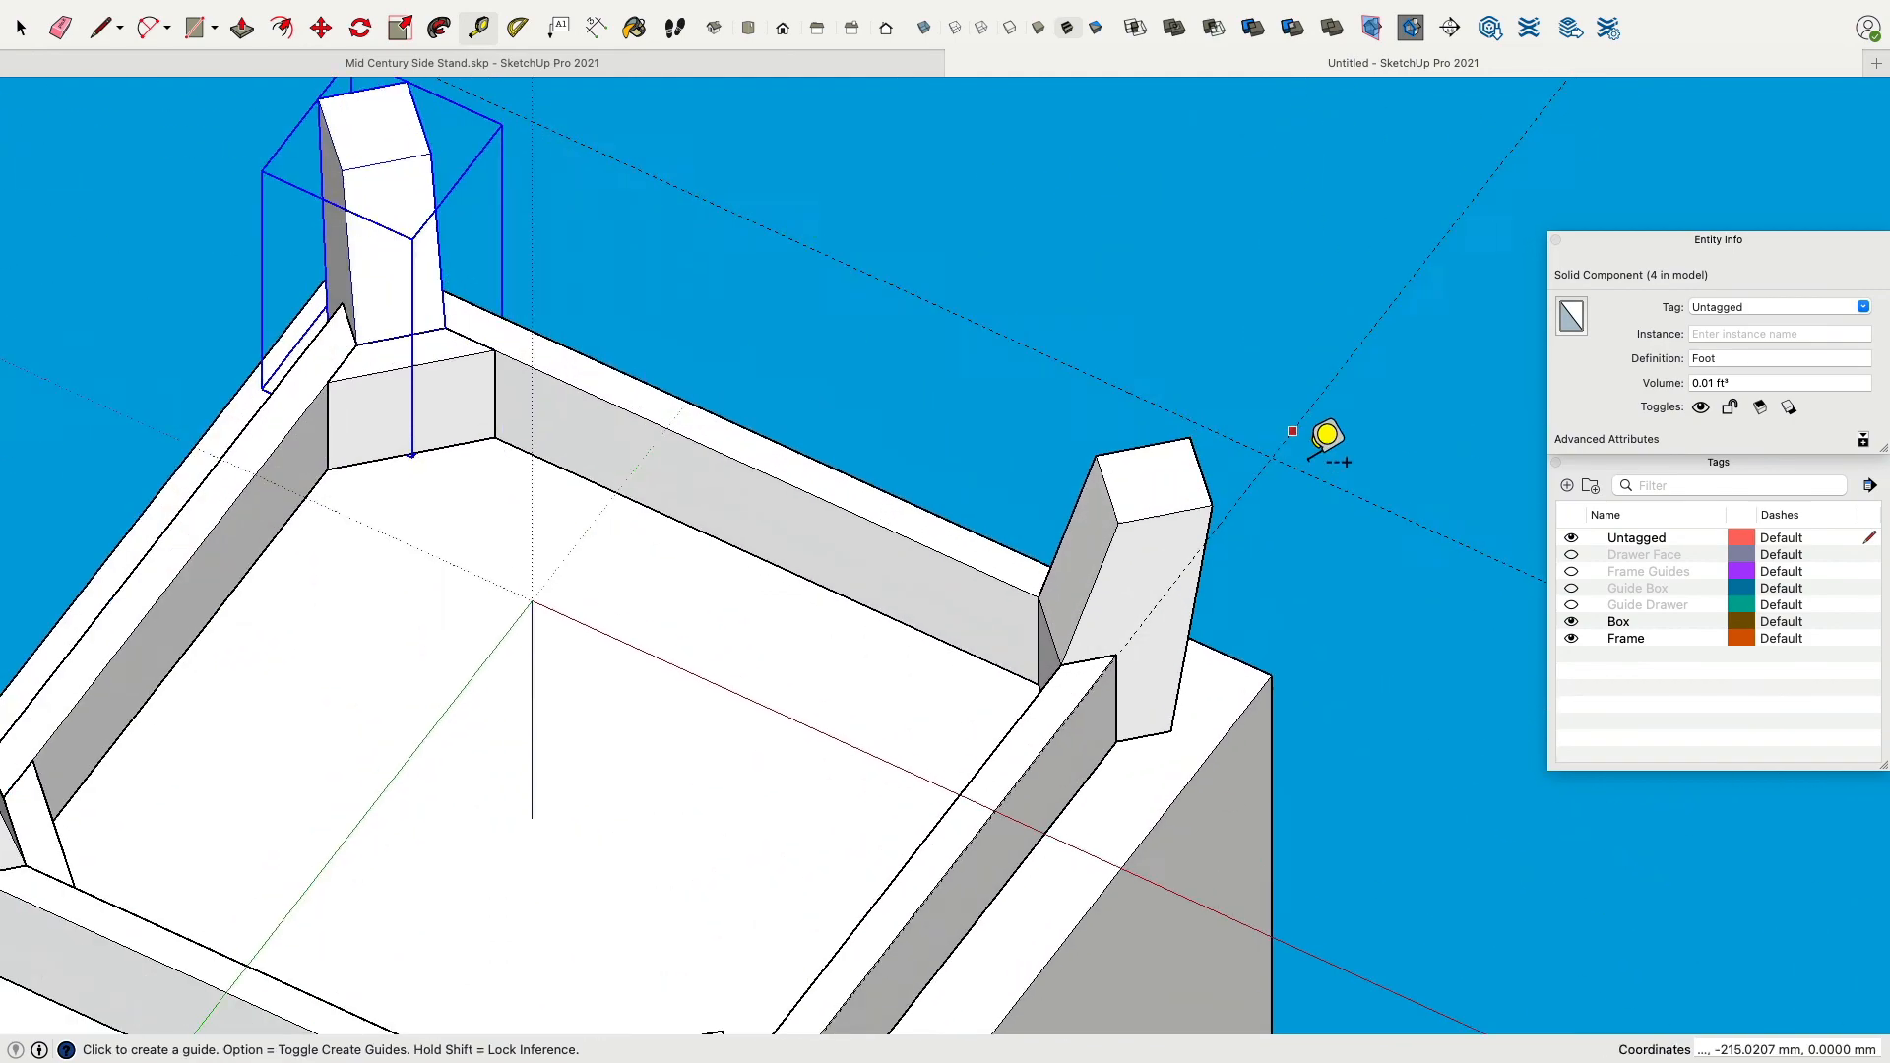
click(989, 594)
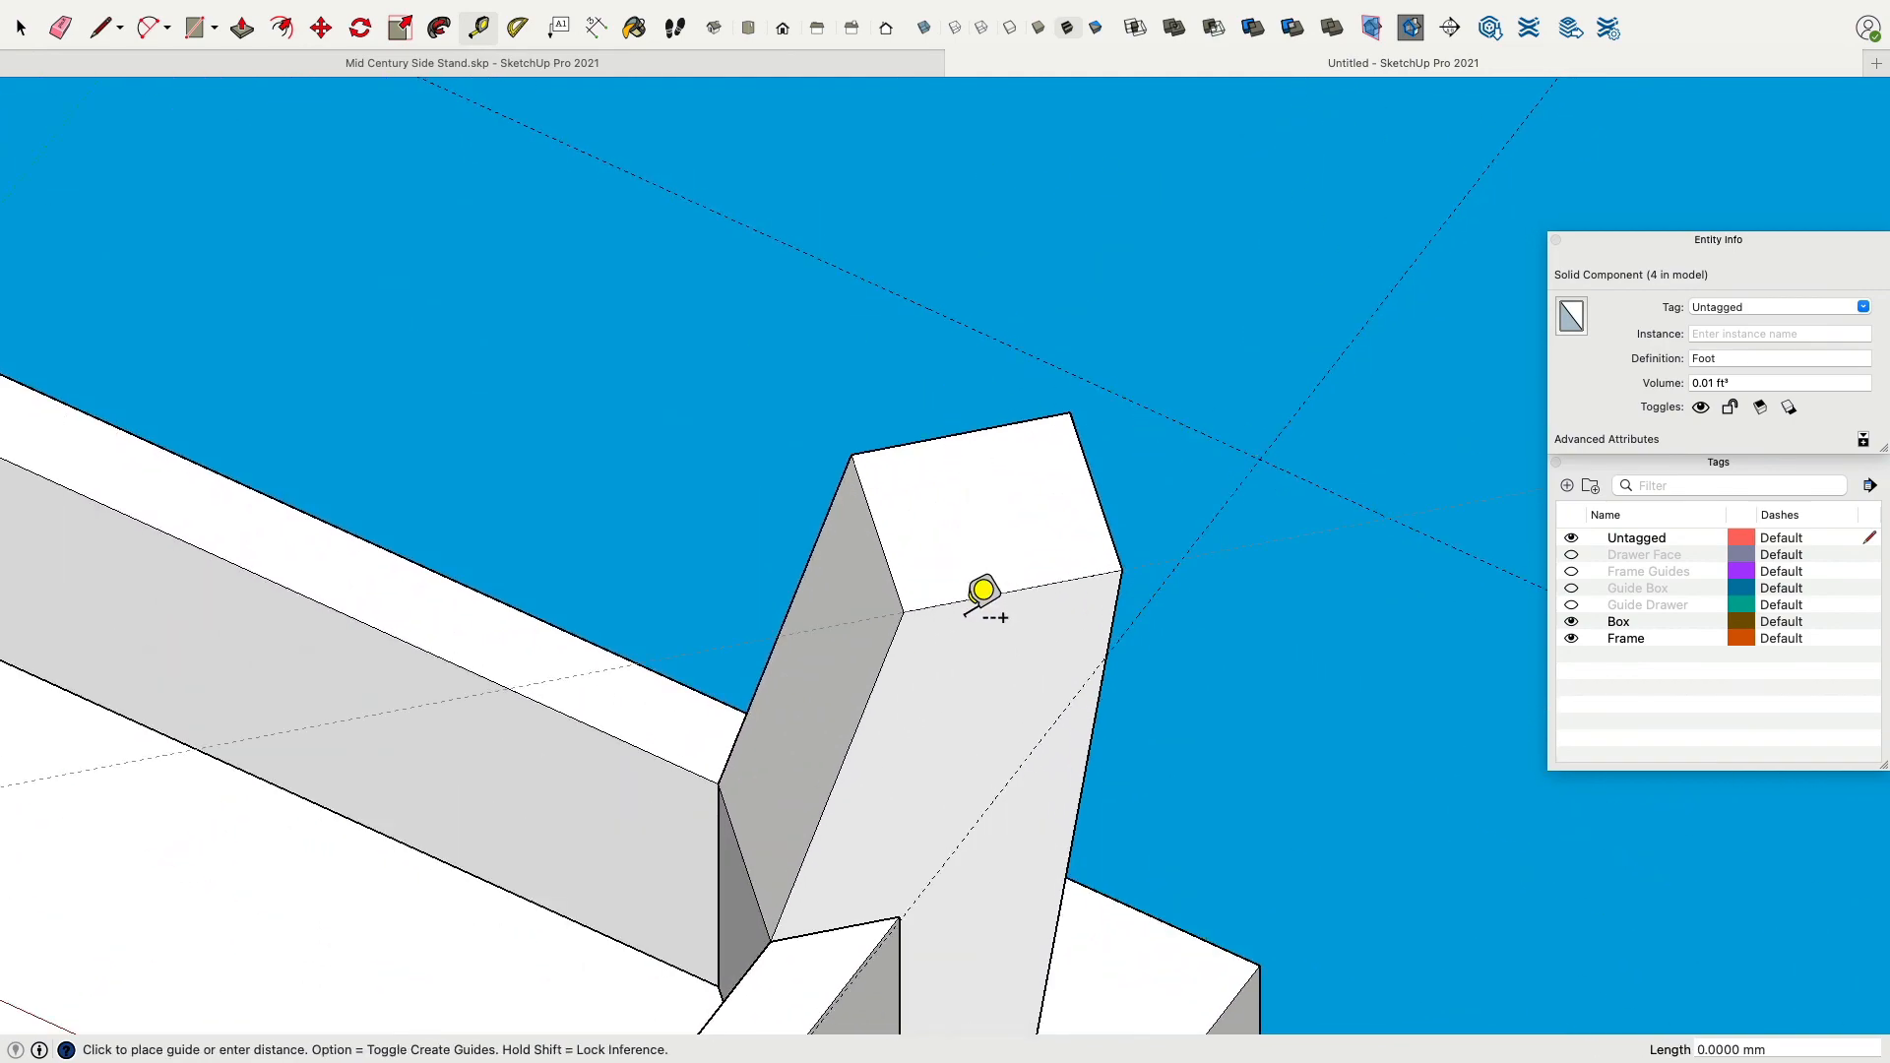
click(903, 527)
key(space)
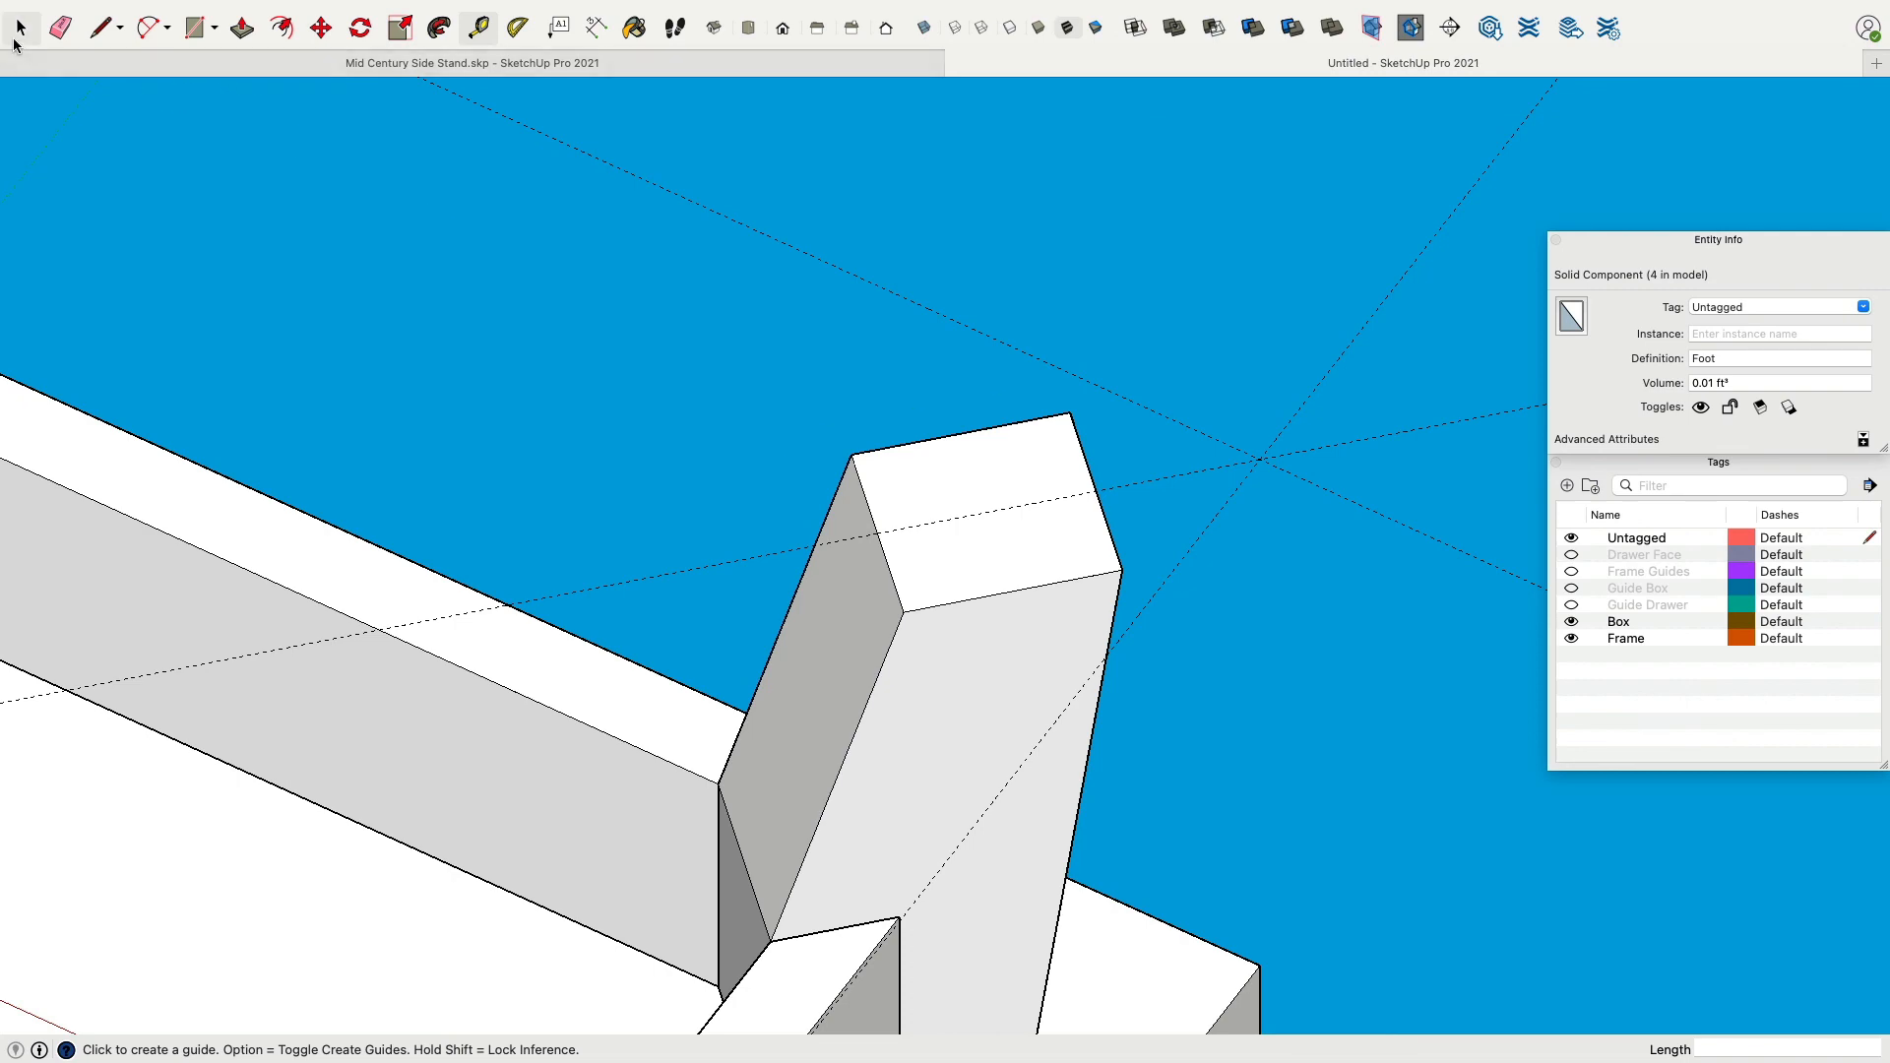
double_click(928, 497)
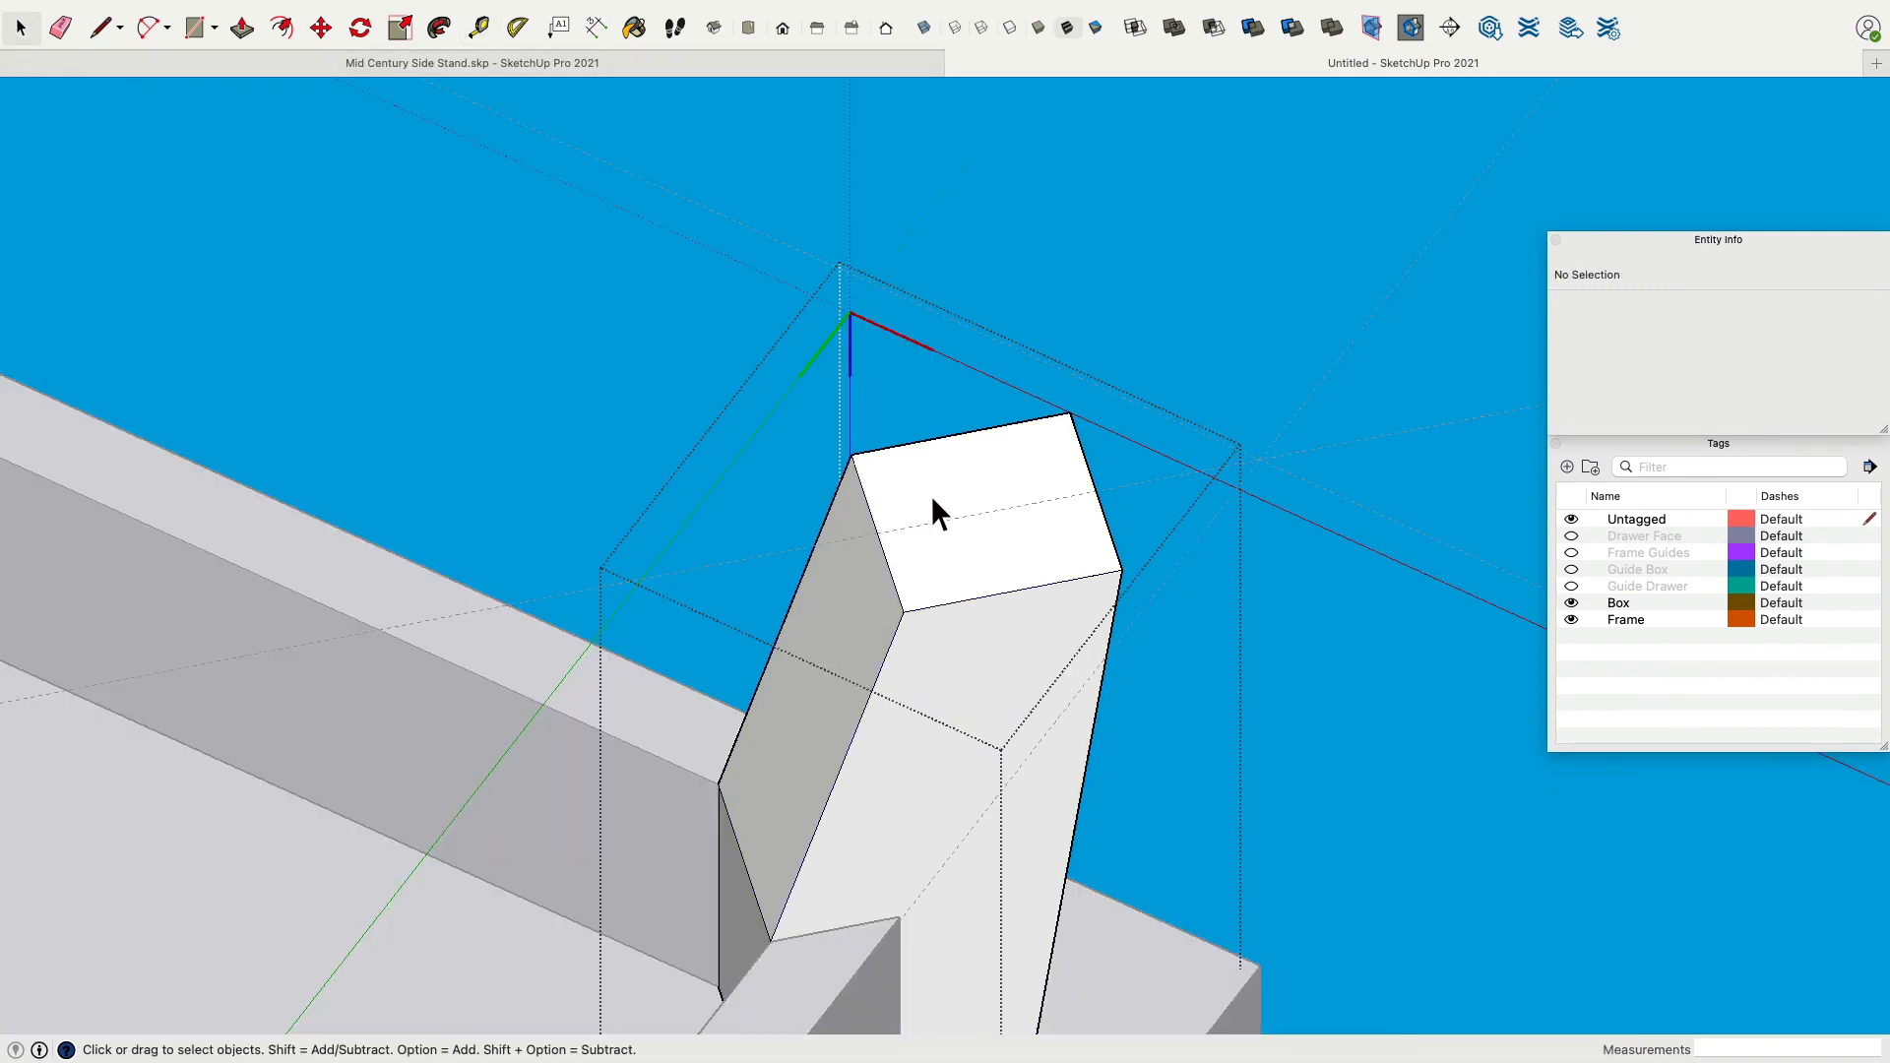
click(931, 495)
middle_drag(931, 495, 732, 428)
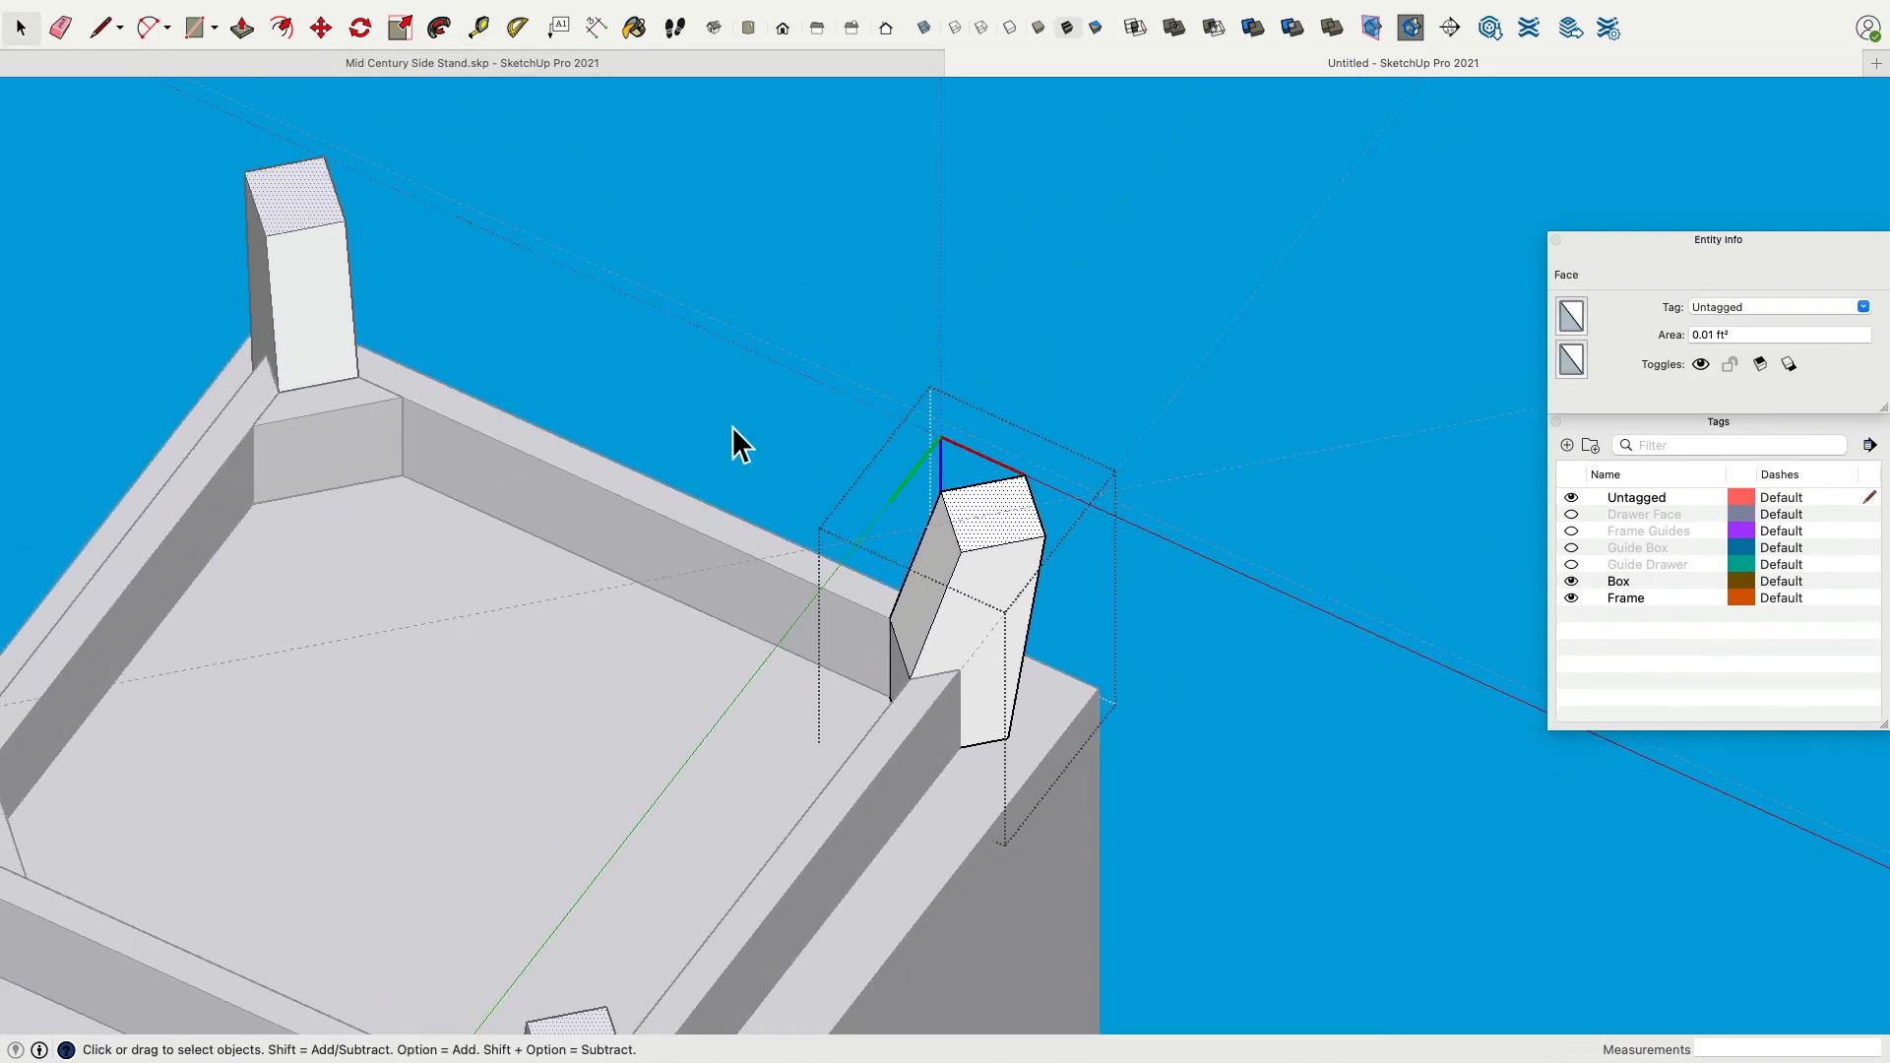
scroll(759, 439, up, 3)
mouse_move(865, 380)
middle_down()
mouse_move(890, 485)
mouse_move(864, 386)
middle_up()
click(321, 28)
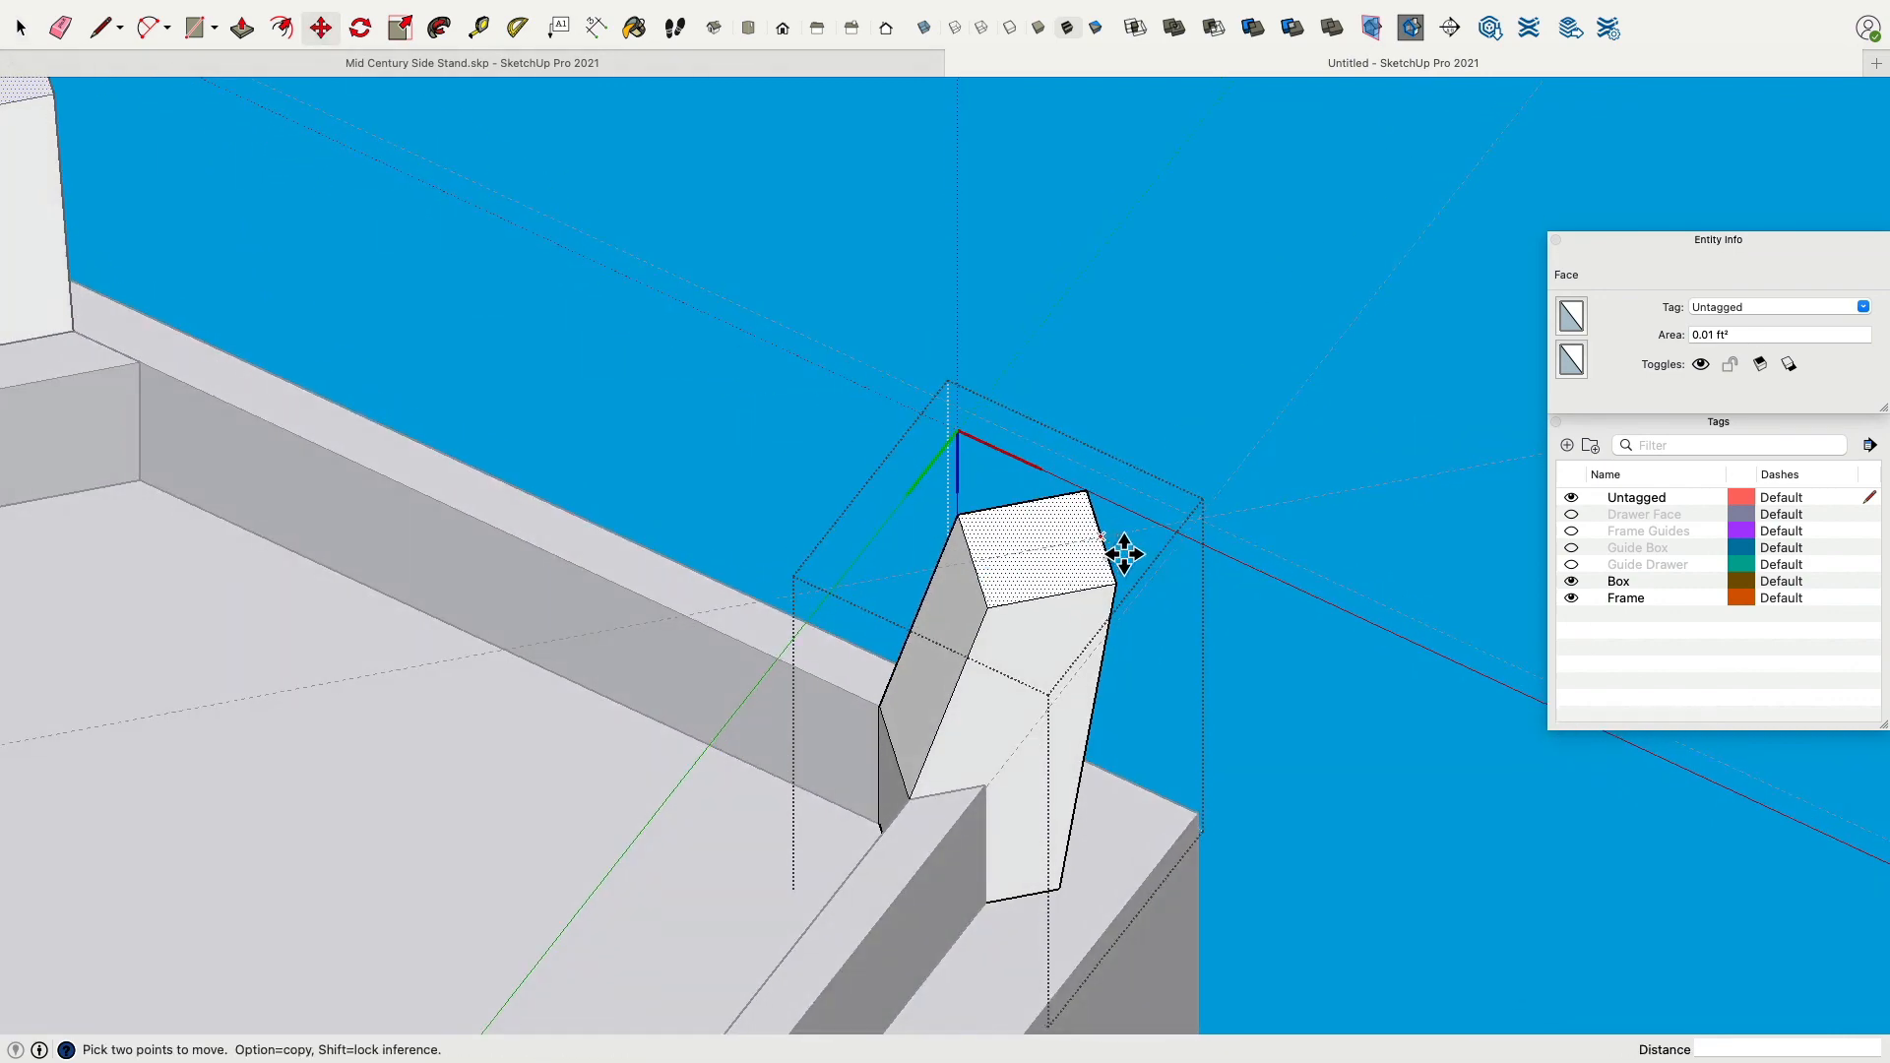
scroll(1270, 544, up, 3)
middle_drag(1270, 544, 771, 633)
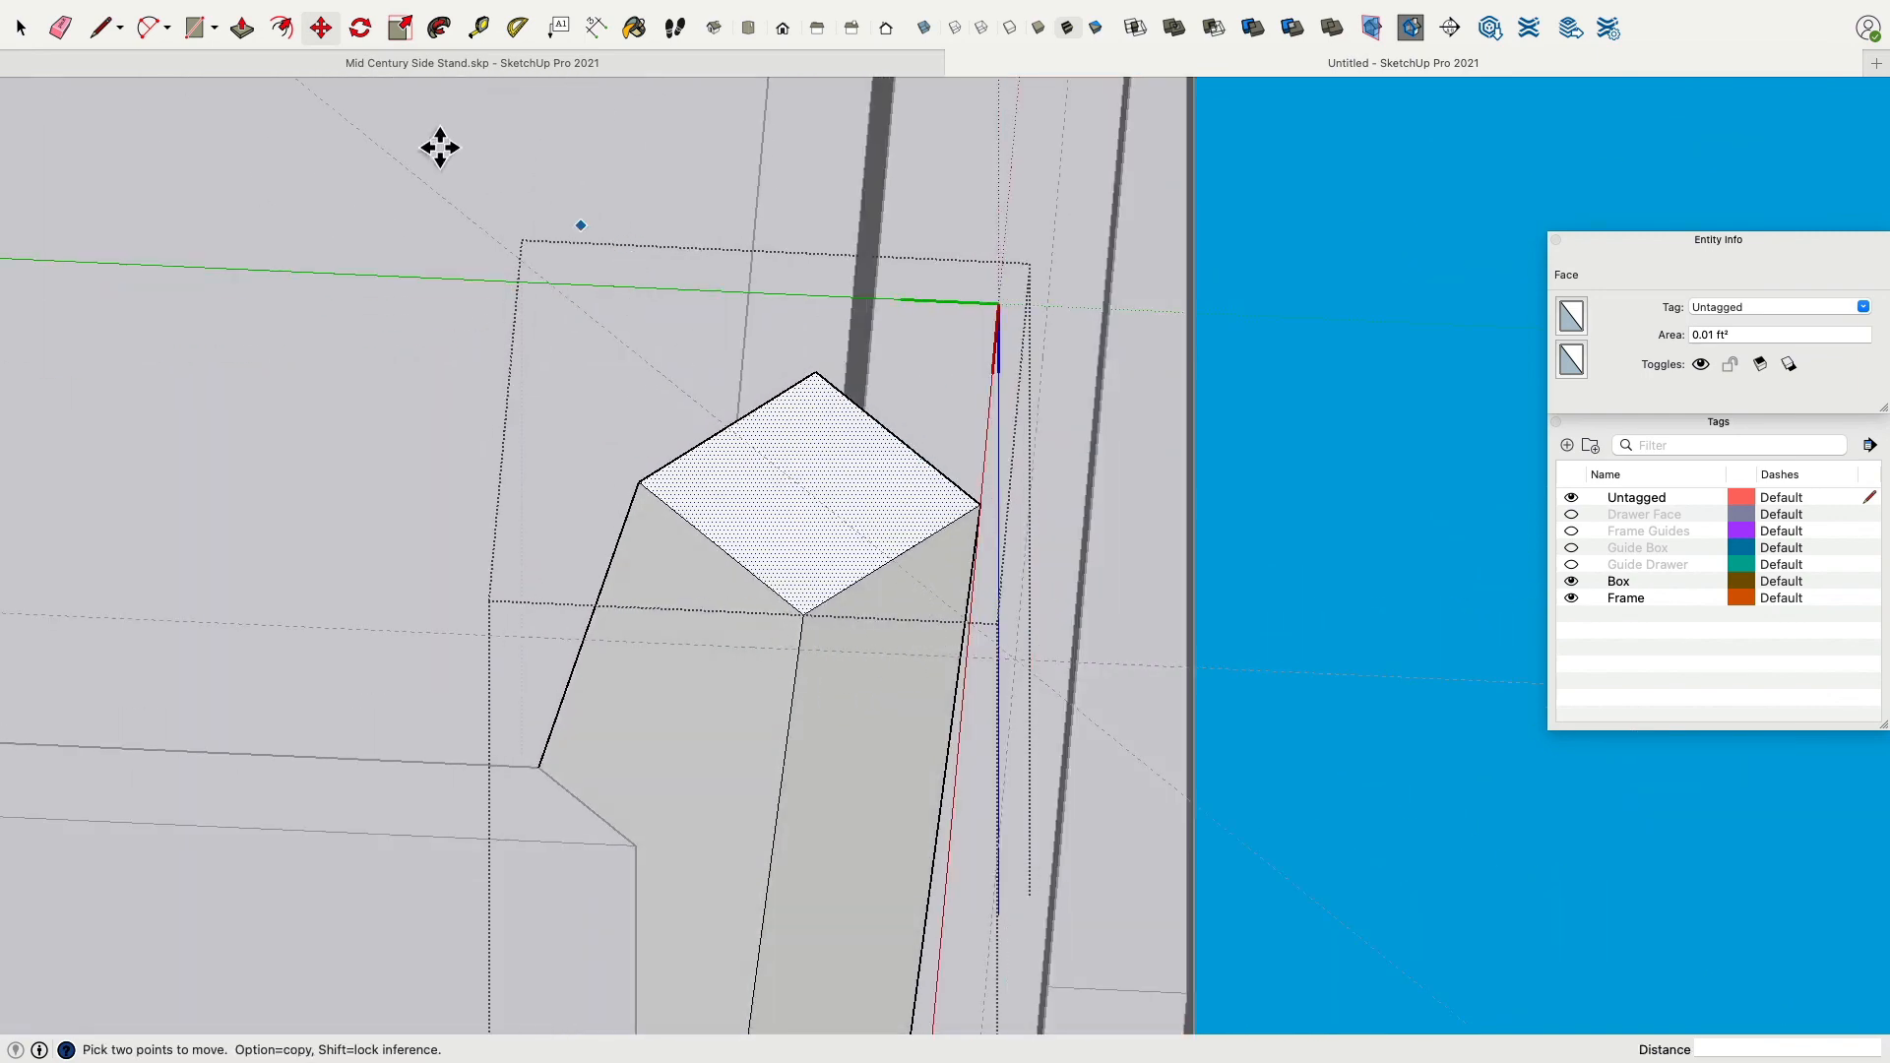
click(16, 28)
click(1331, 317)
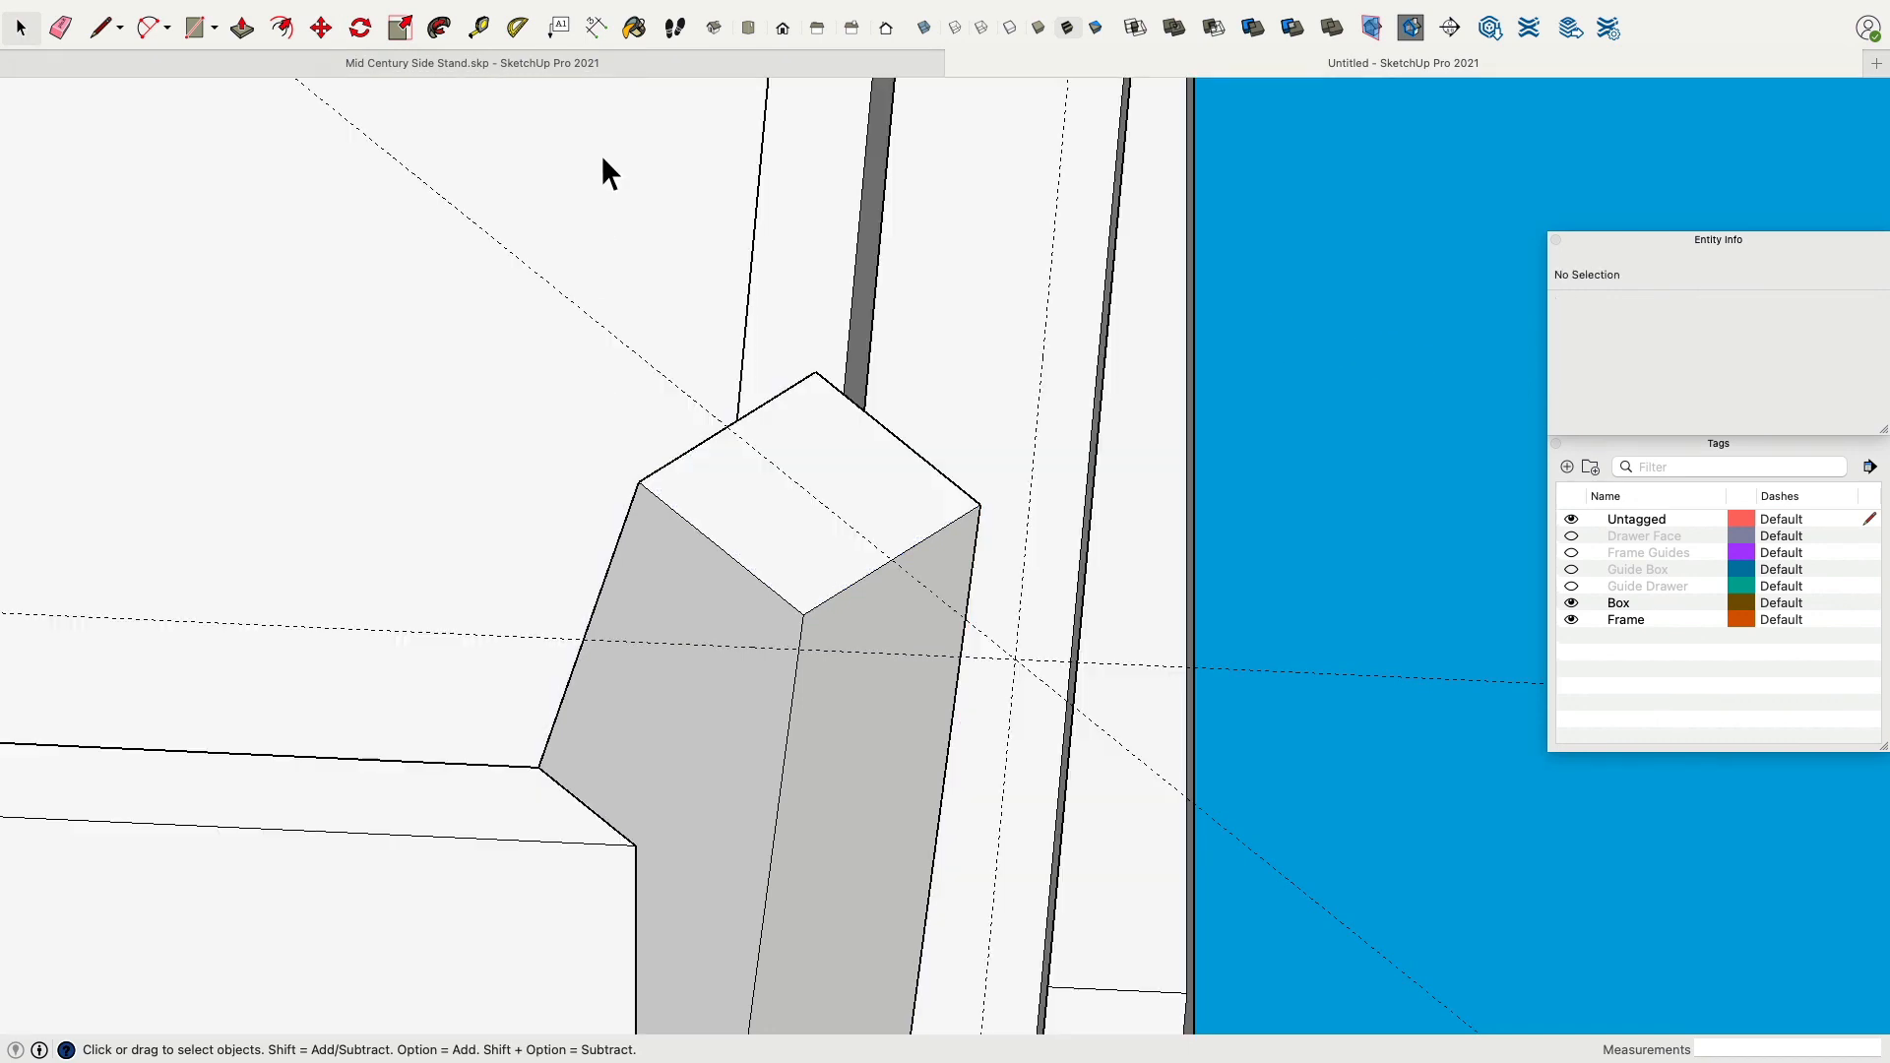
Move a guide line about 20 mm onto the leg's inner top corner.
click(479, 27)
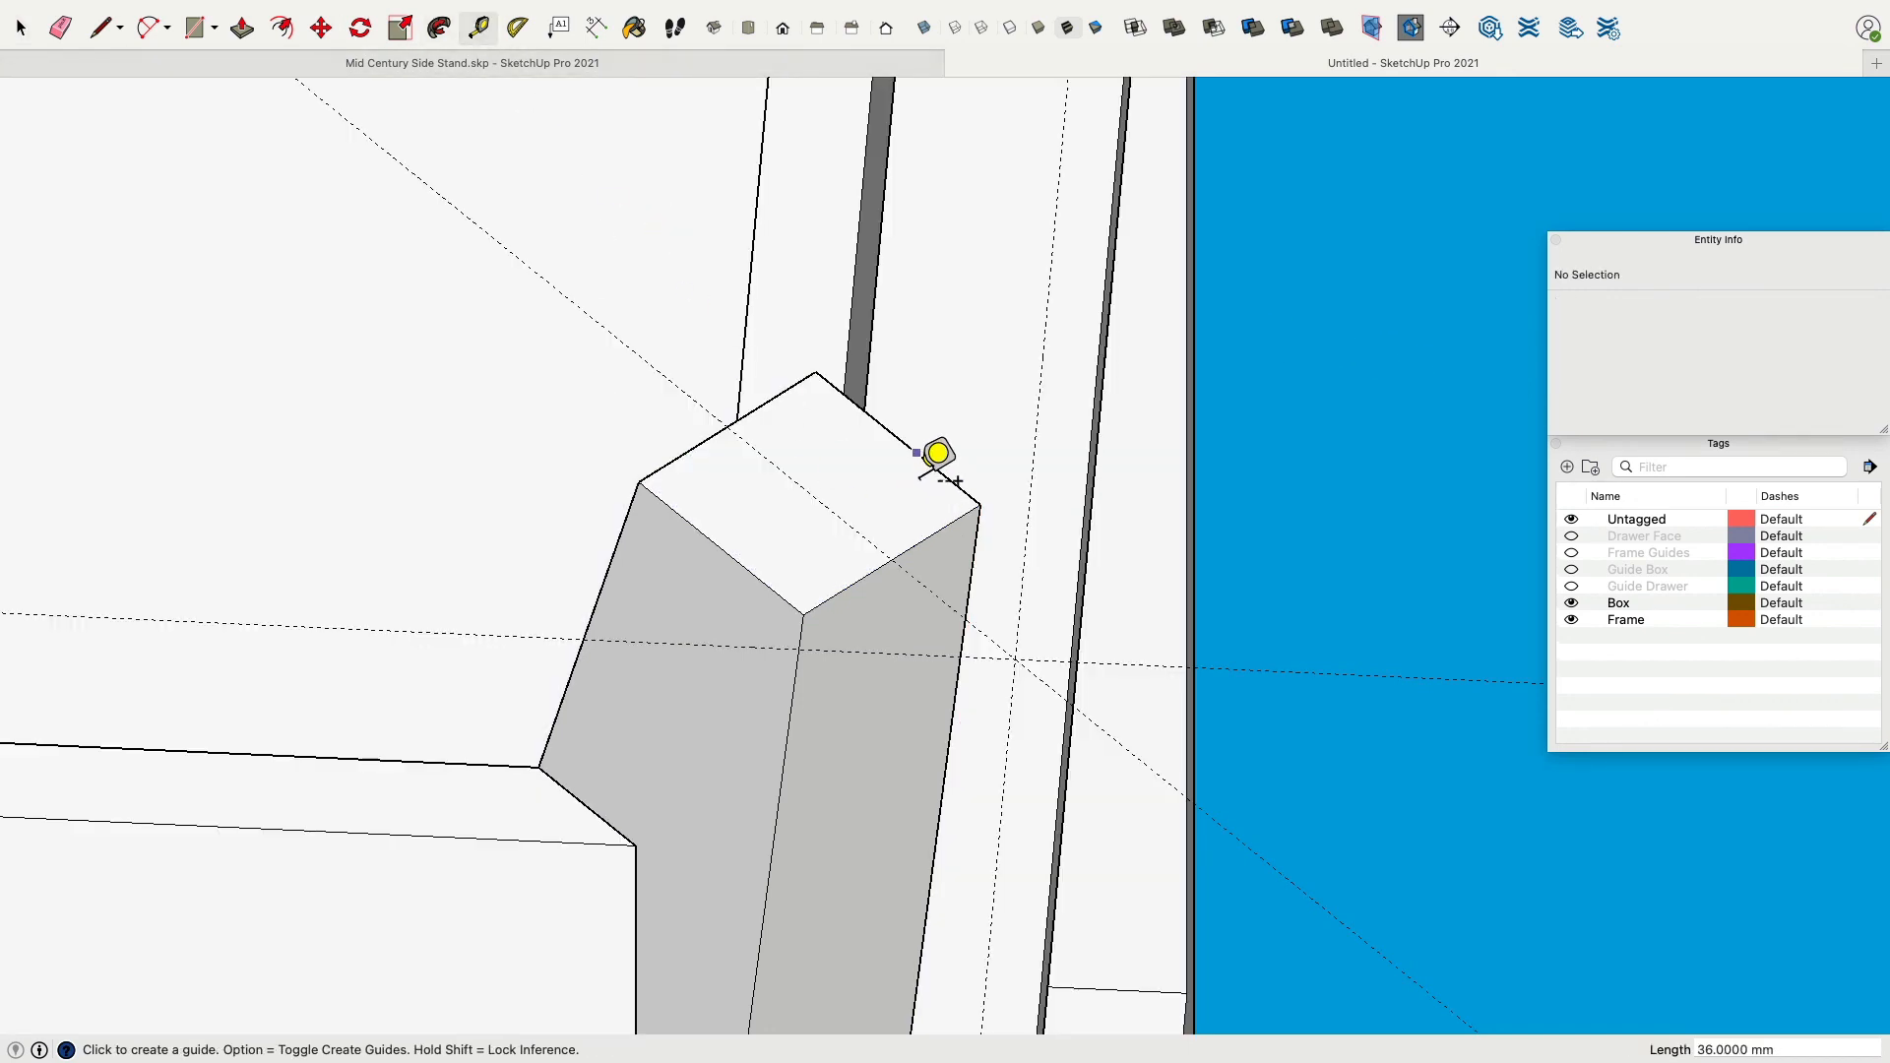
click(320, 28)
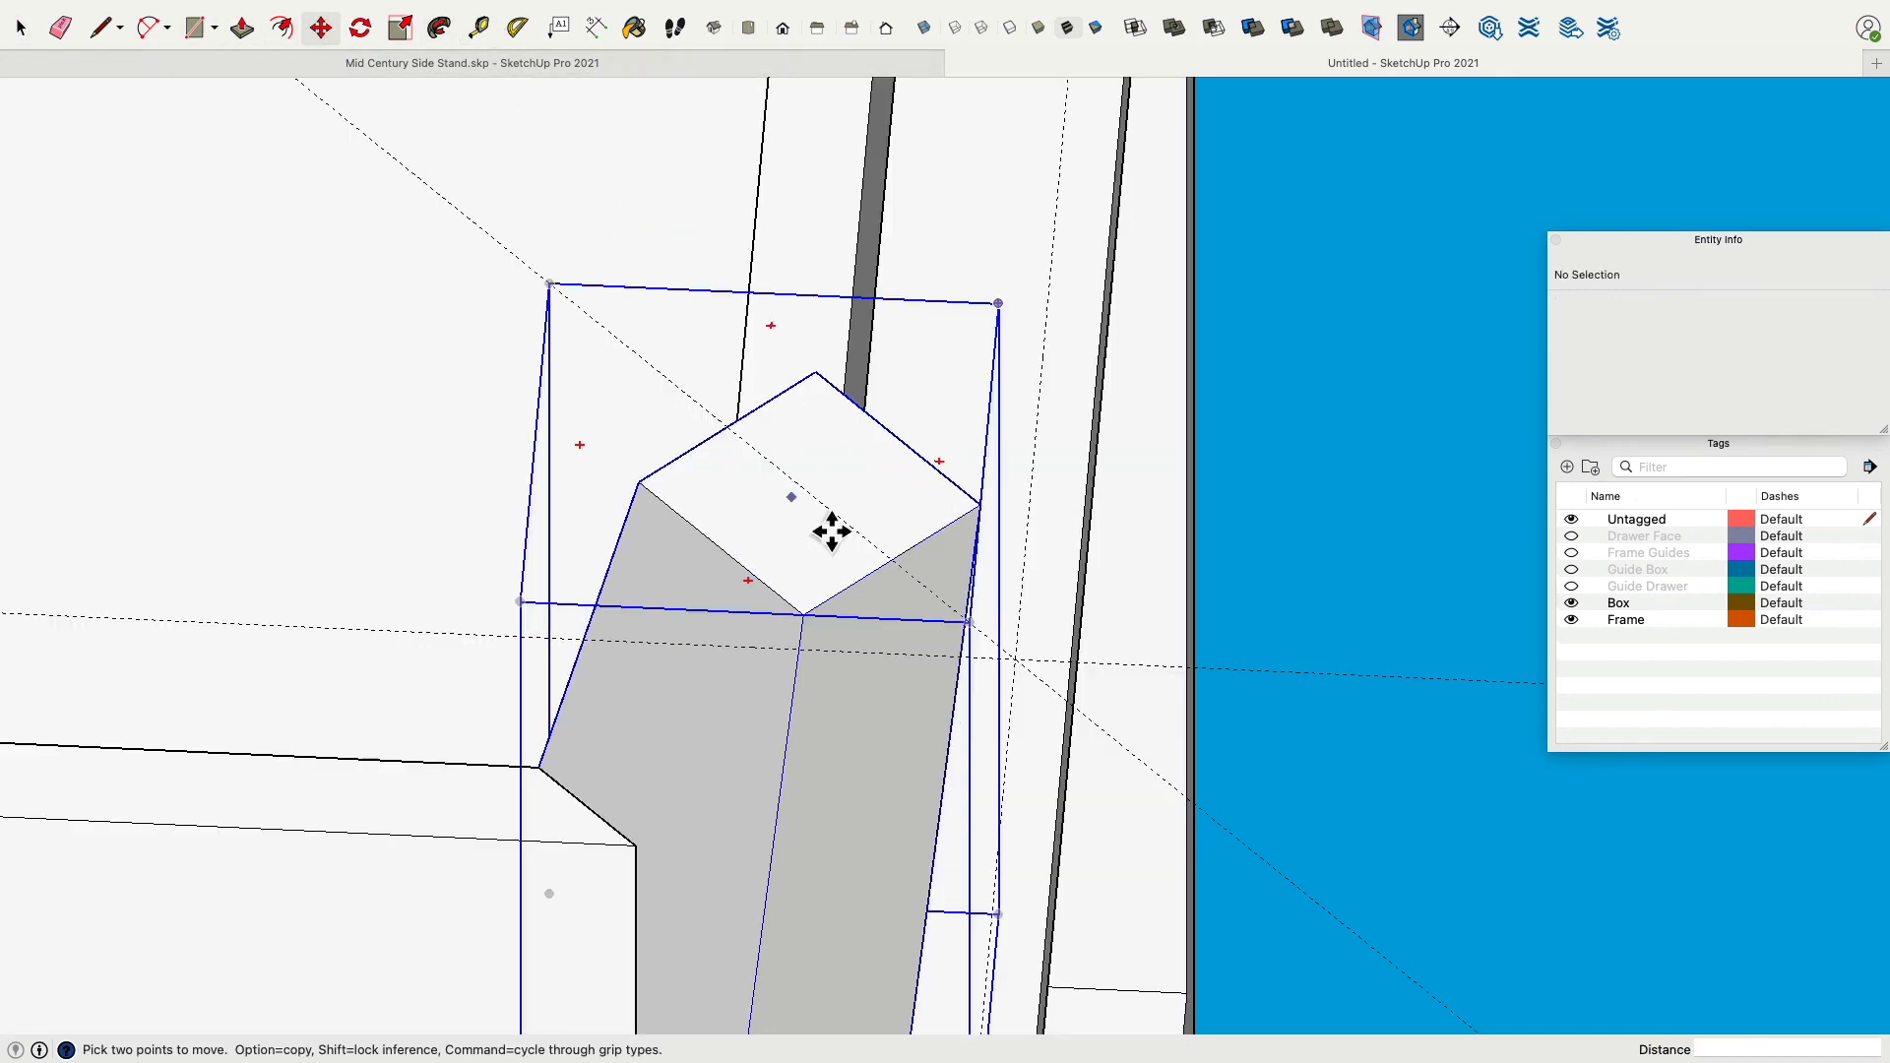
click(857, 534)
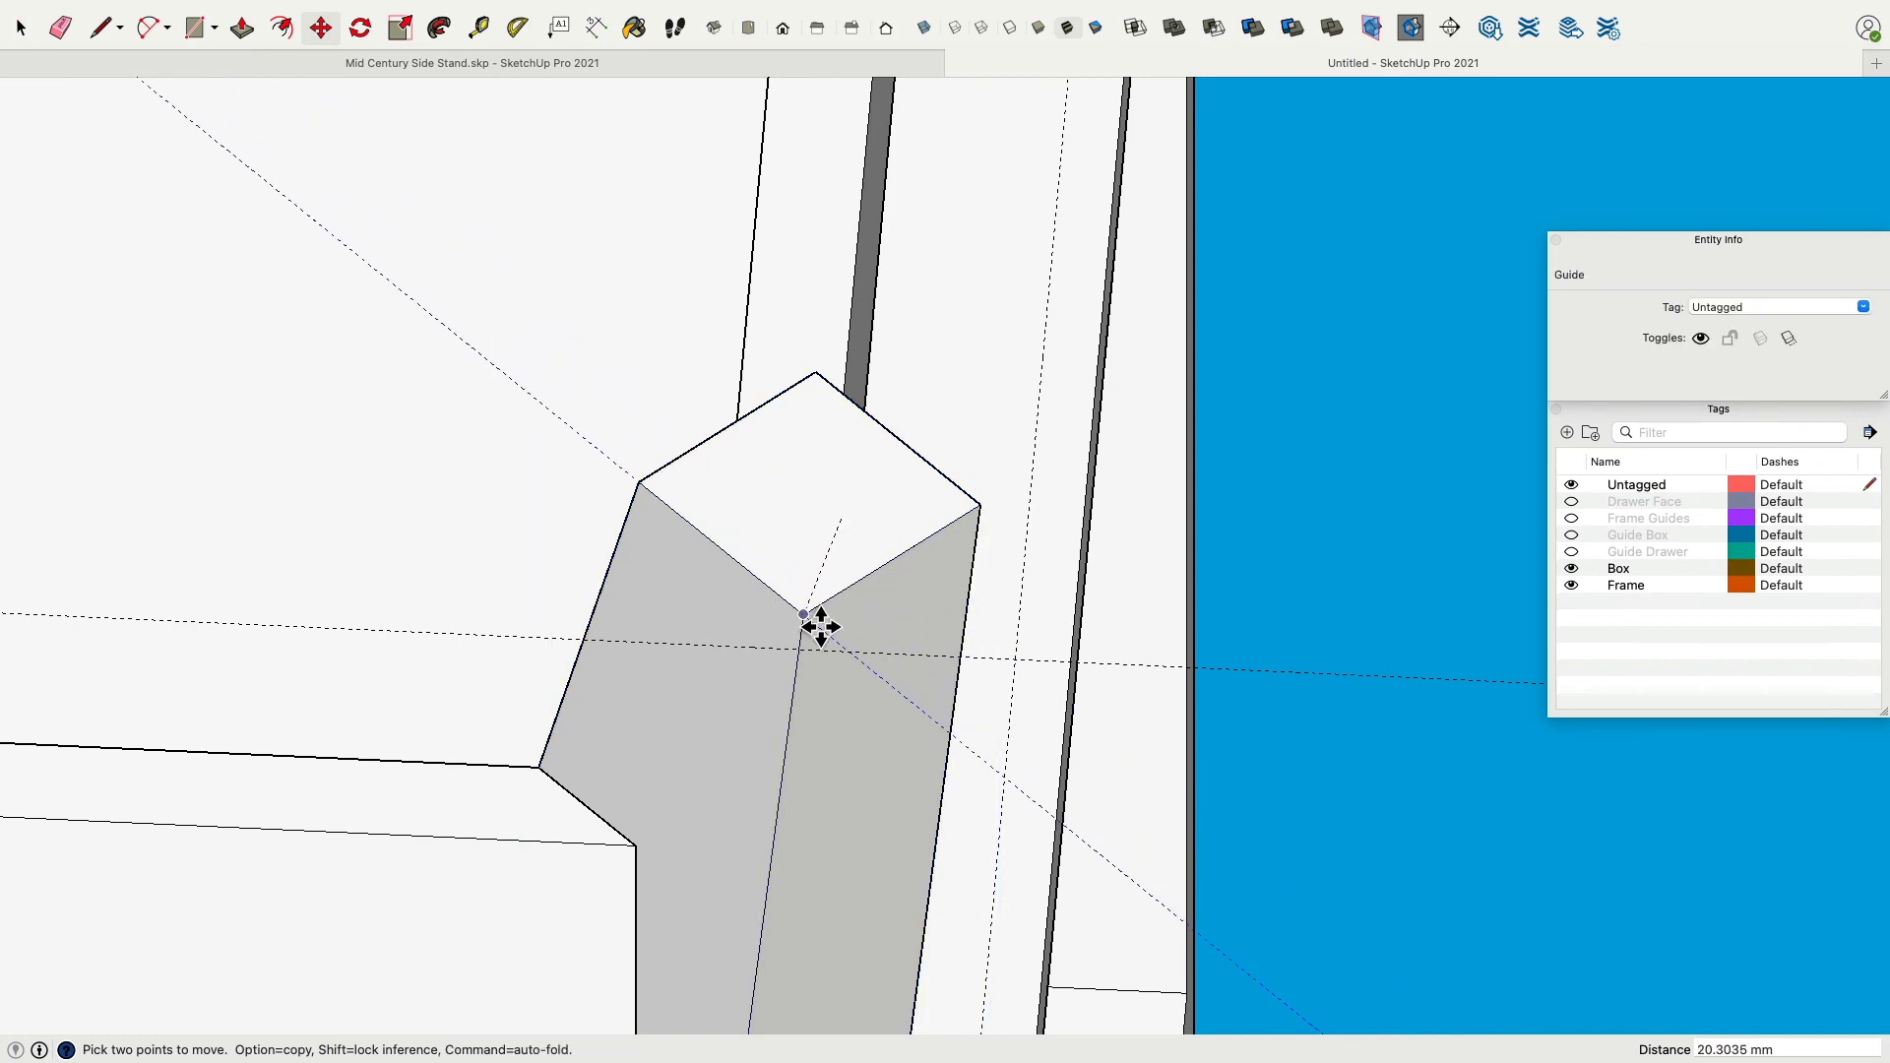
click(865, 670)
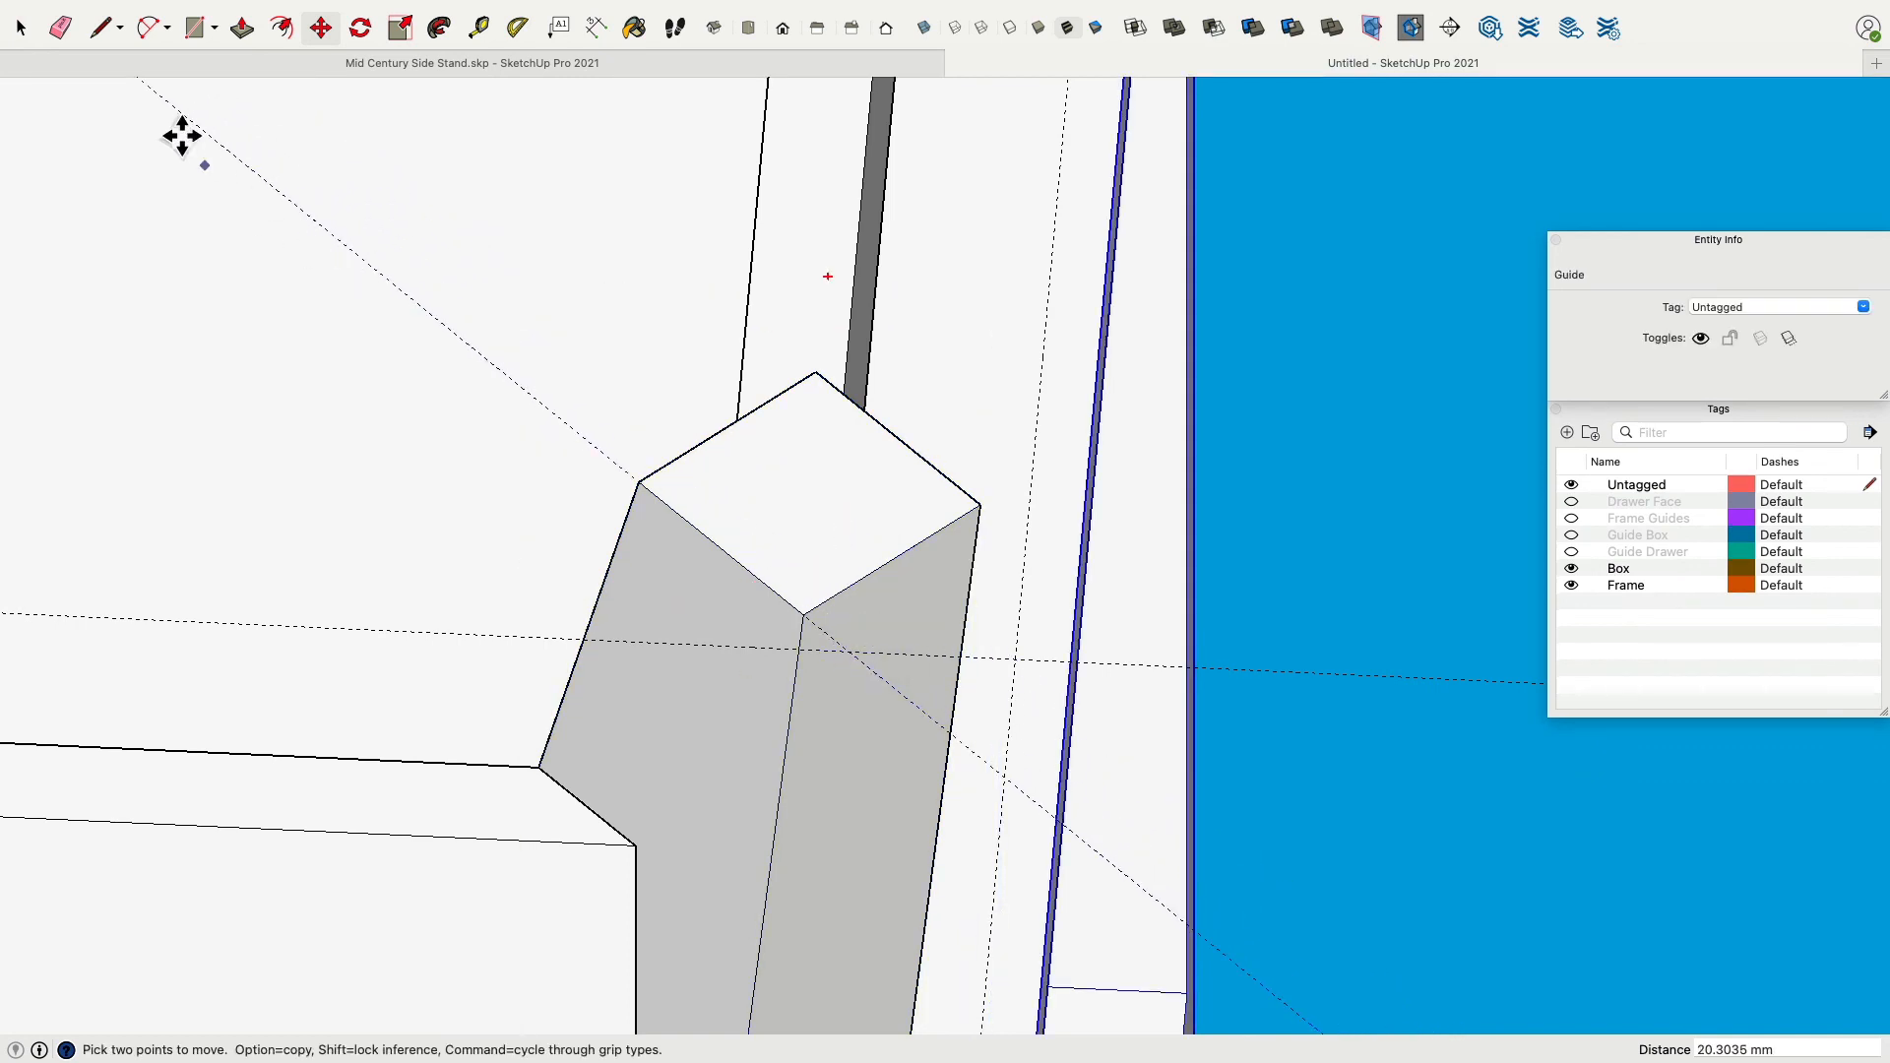
Edit the leg component and move its top face onto the guide intersection at the corner.
click(21, 27)
double_click(841, 526)
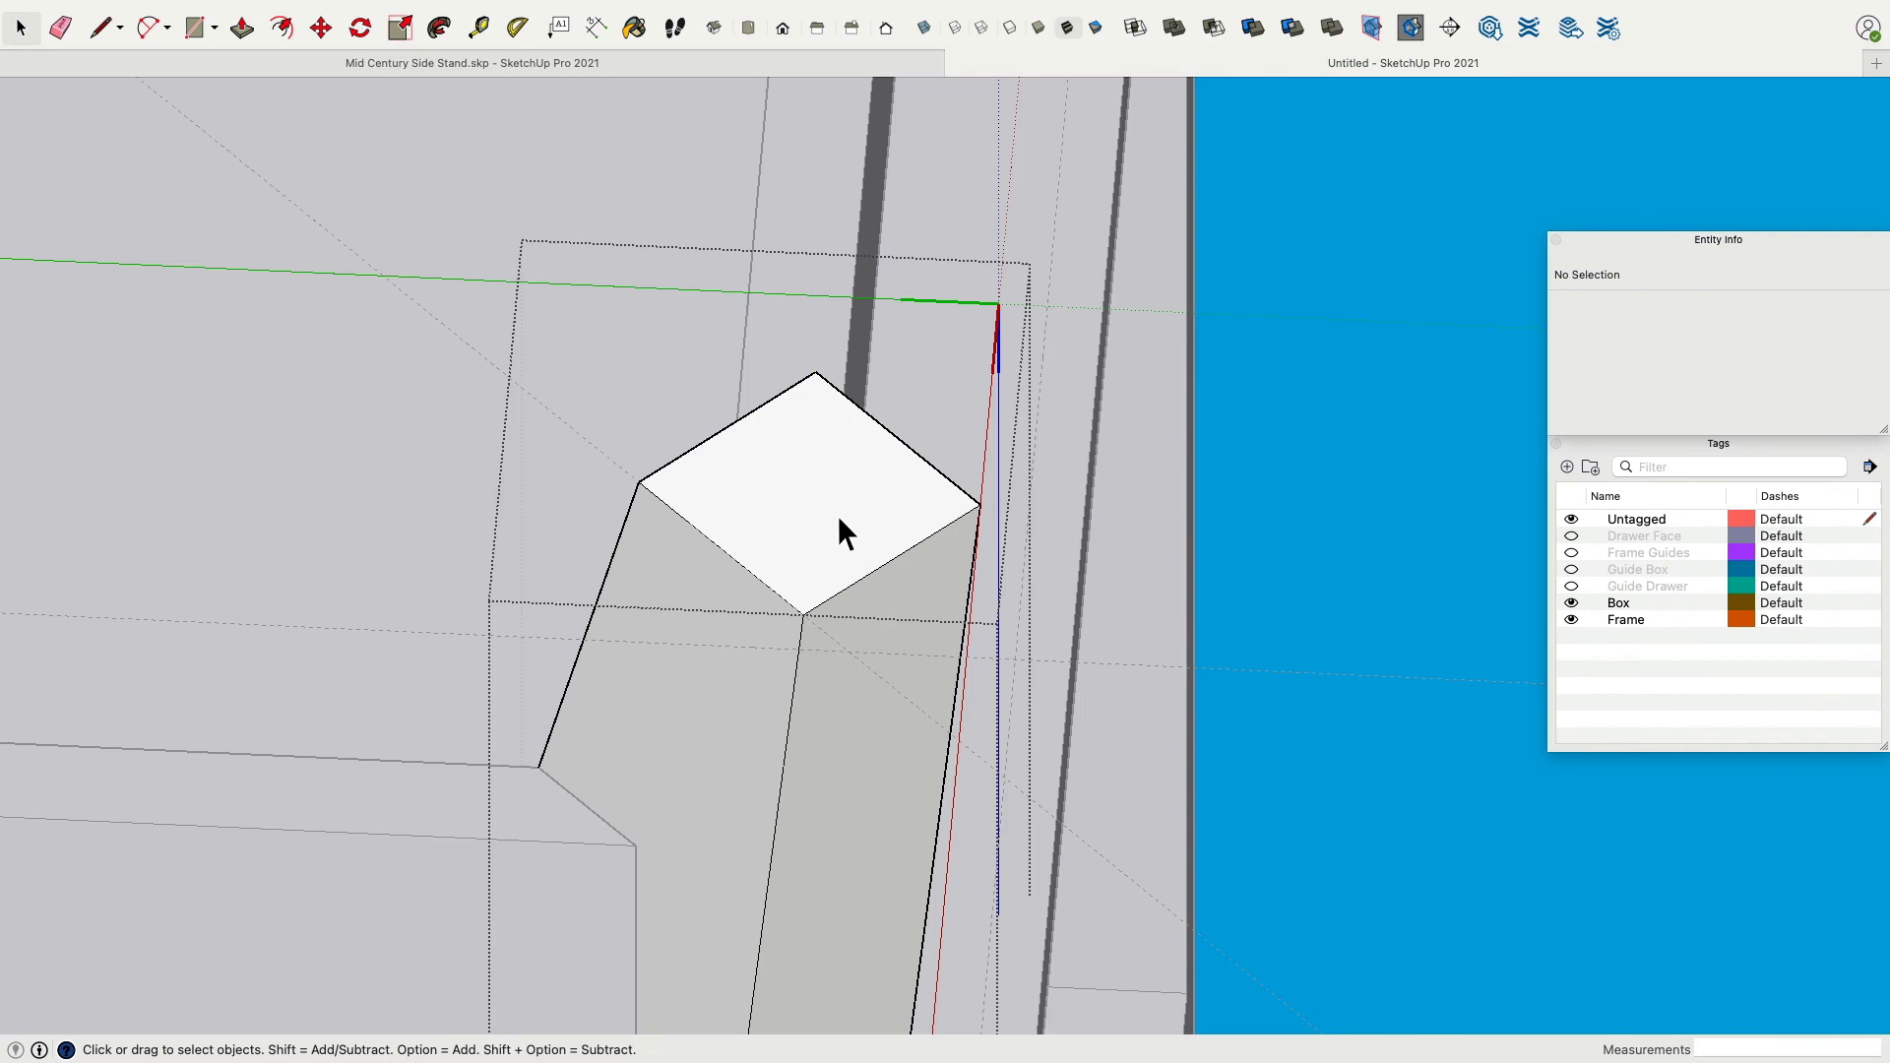
click(819, 515)
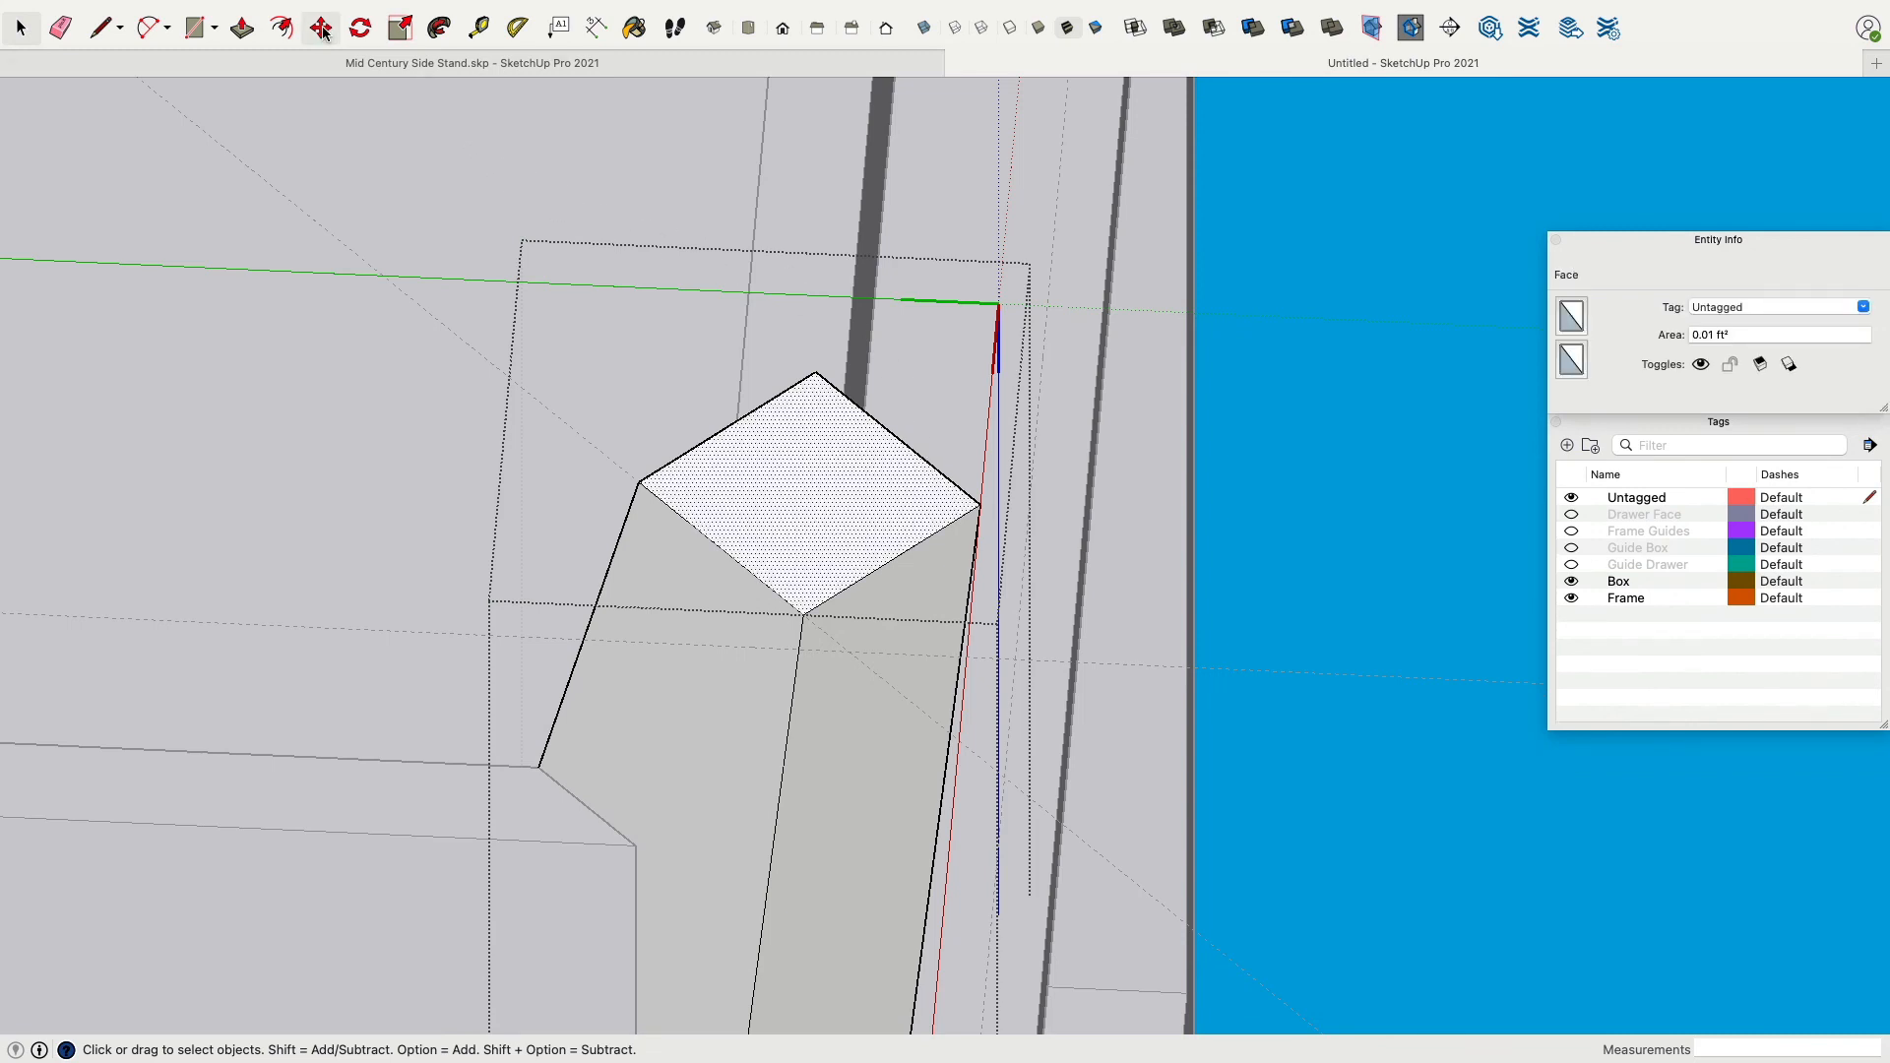
key(m)
click(821, 631)
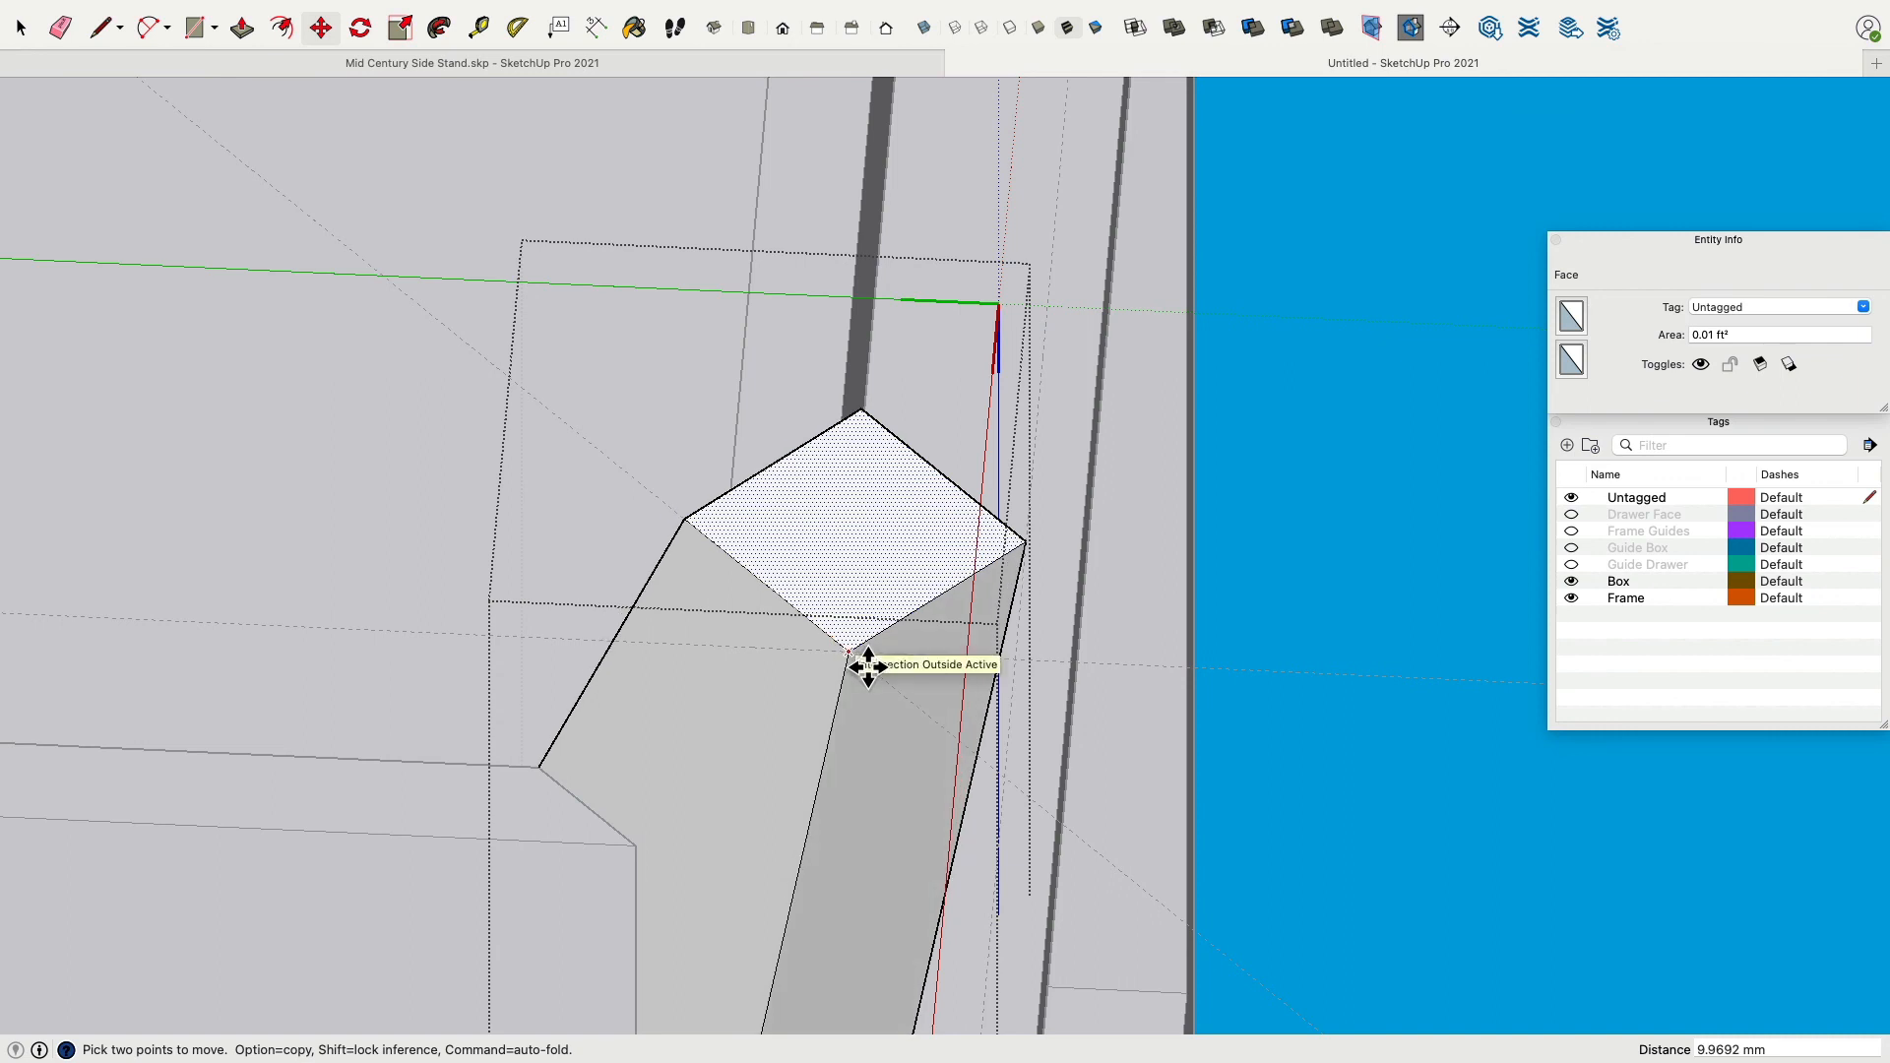
middle_drag(865, 662, 502, 551)
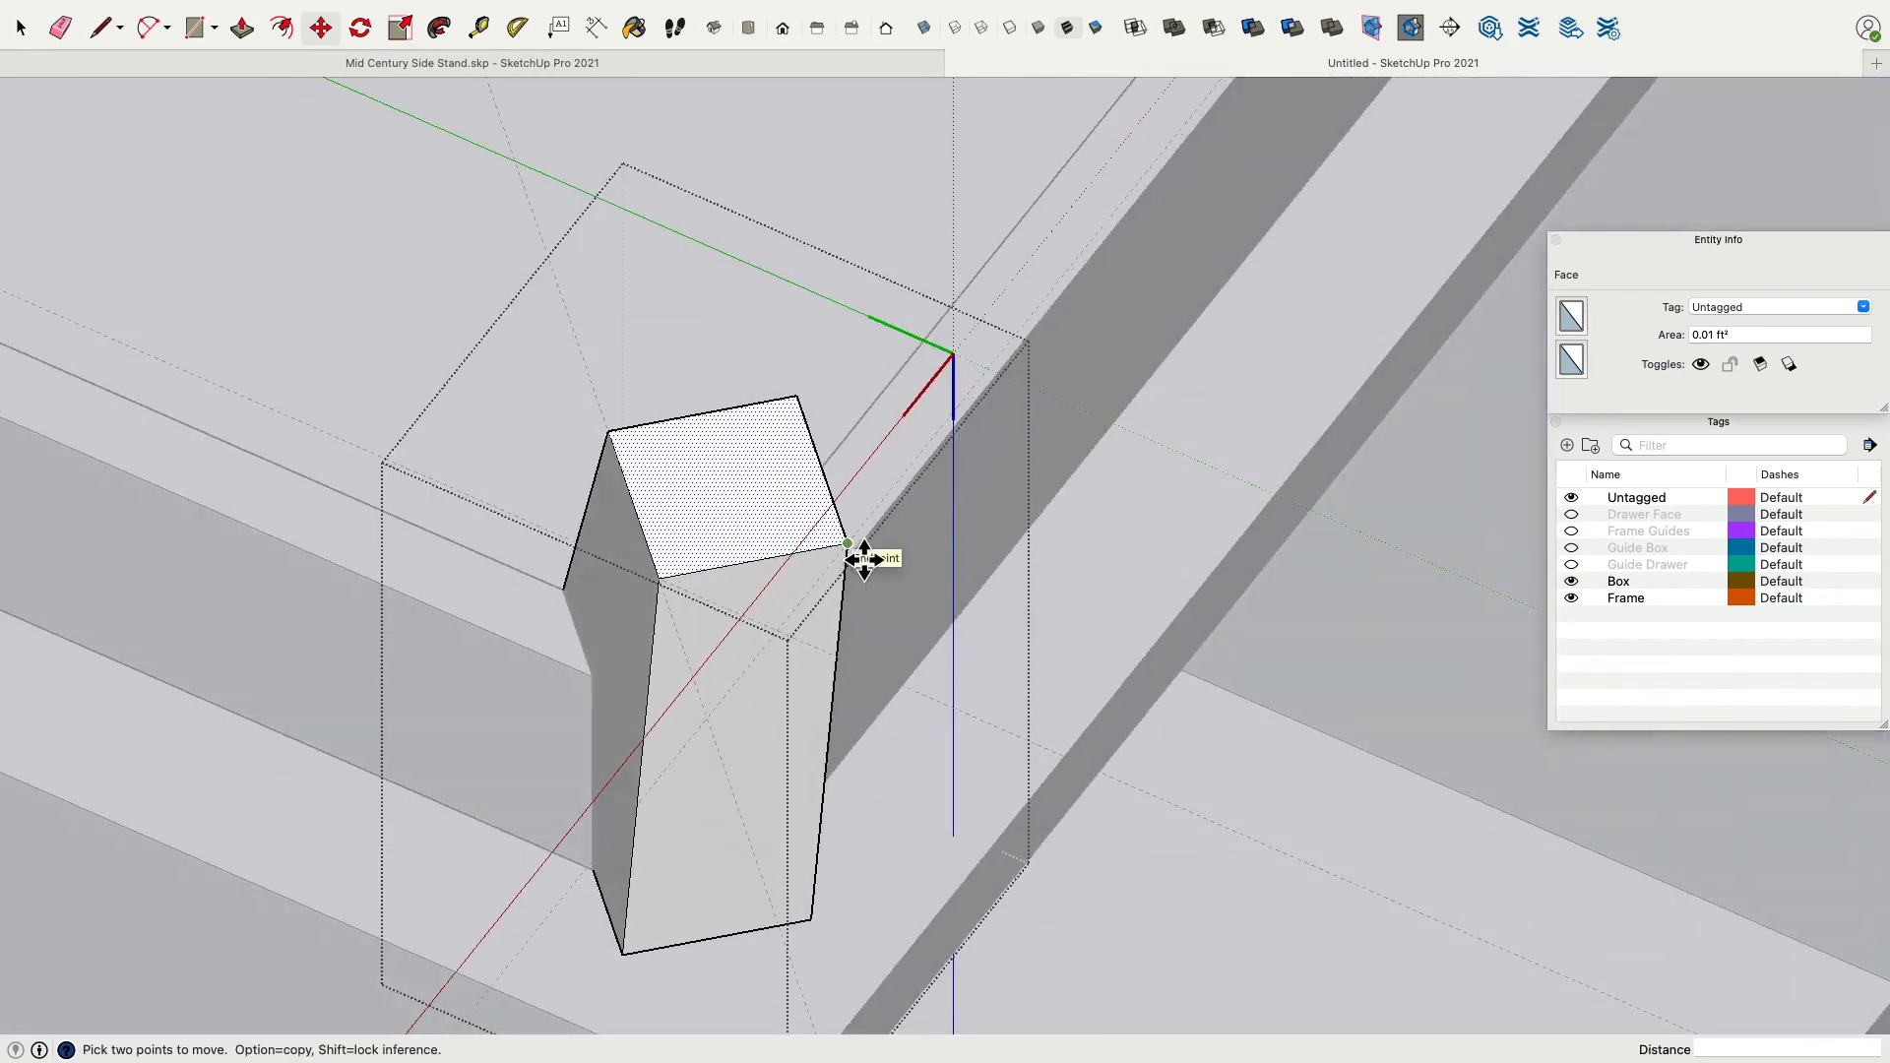
scroll(864, 559, down, 3)
scroll(679, 576, down, 4)
middle_drag(675, 561, 898, 613)
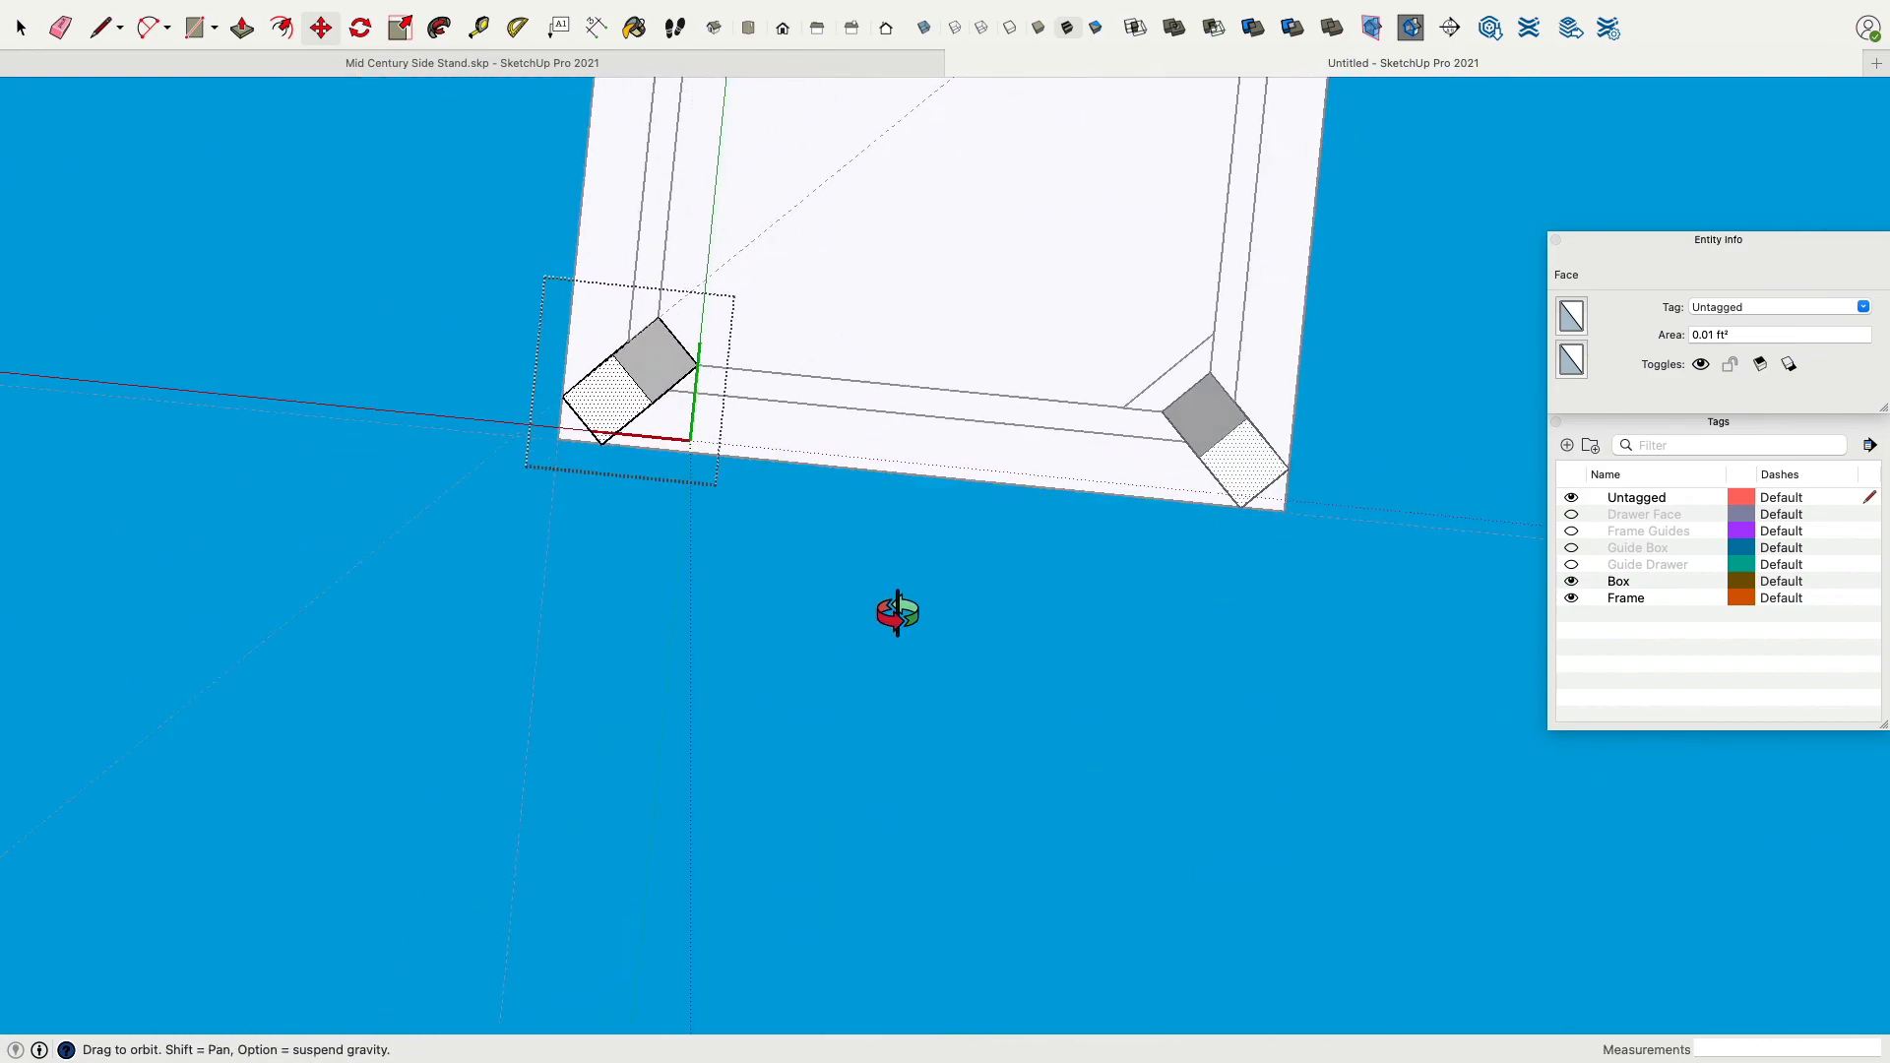
shift+middle_drag(918, 476, 760, 773)
scroll(794, 689, up, 1)
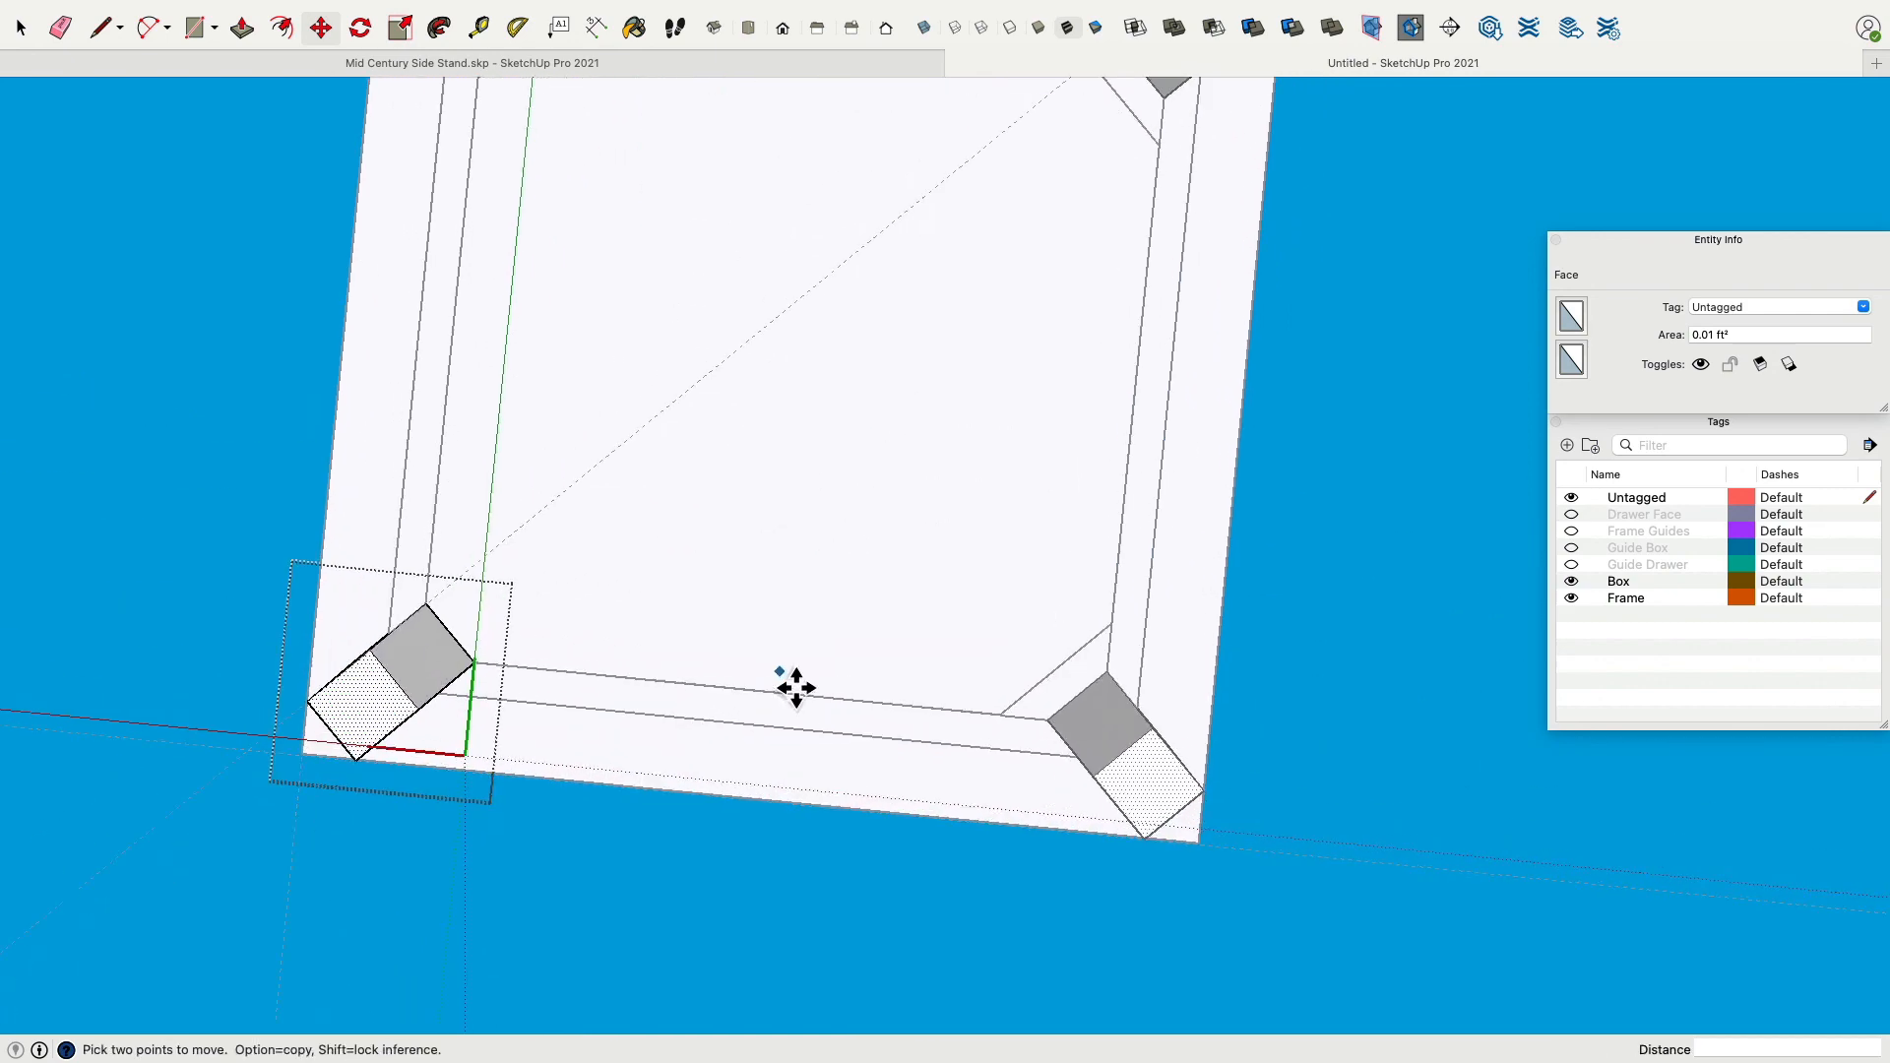
scroll(777, 687, down, 3)
click(570, 701)
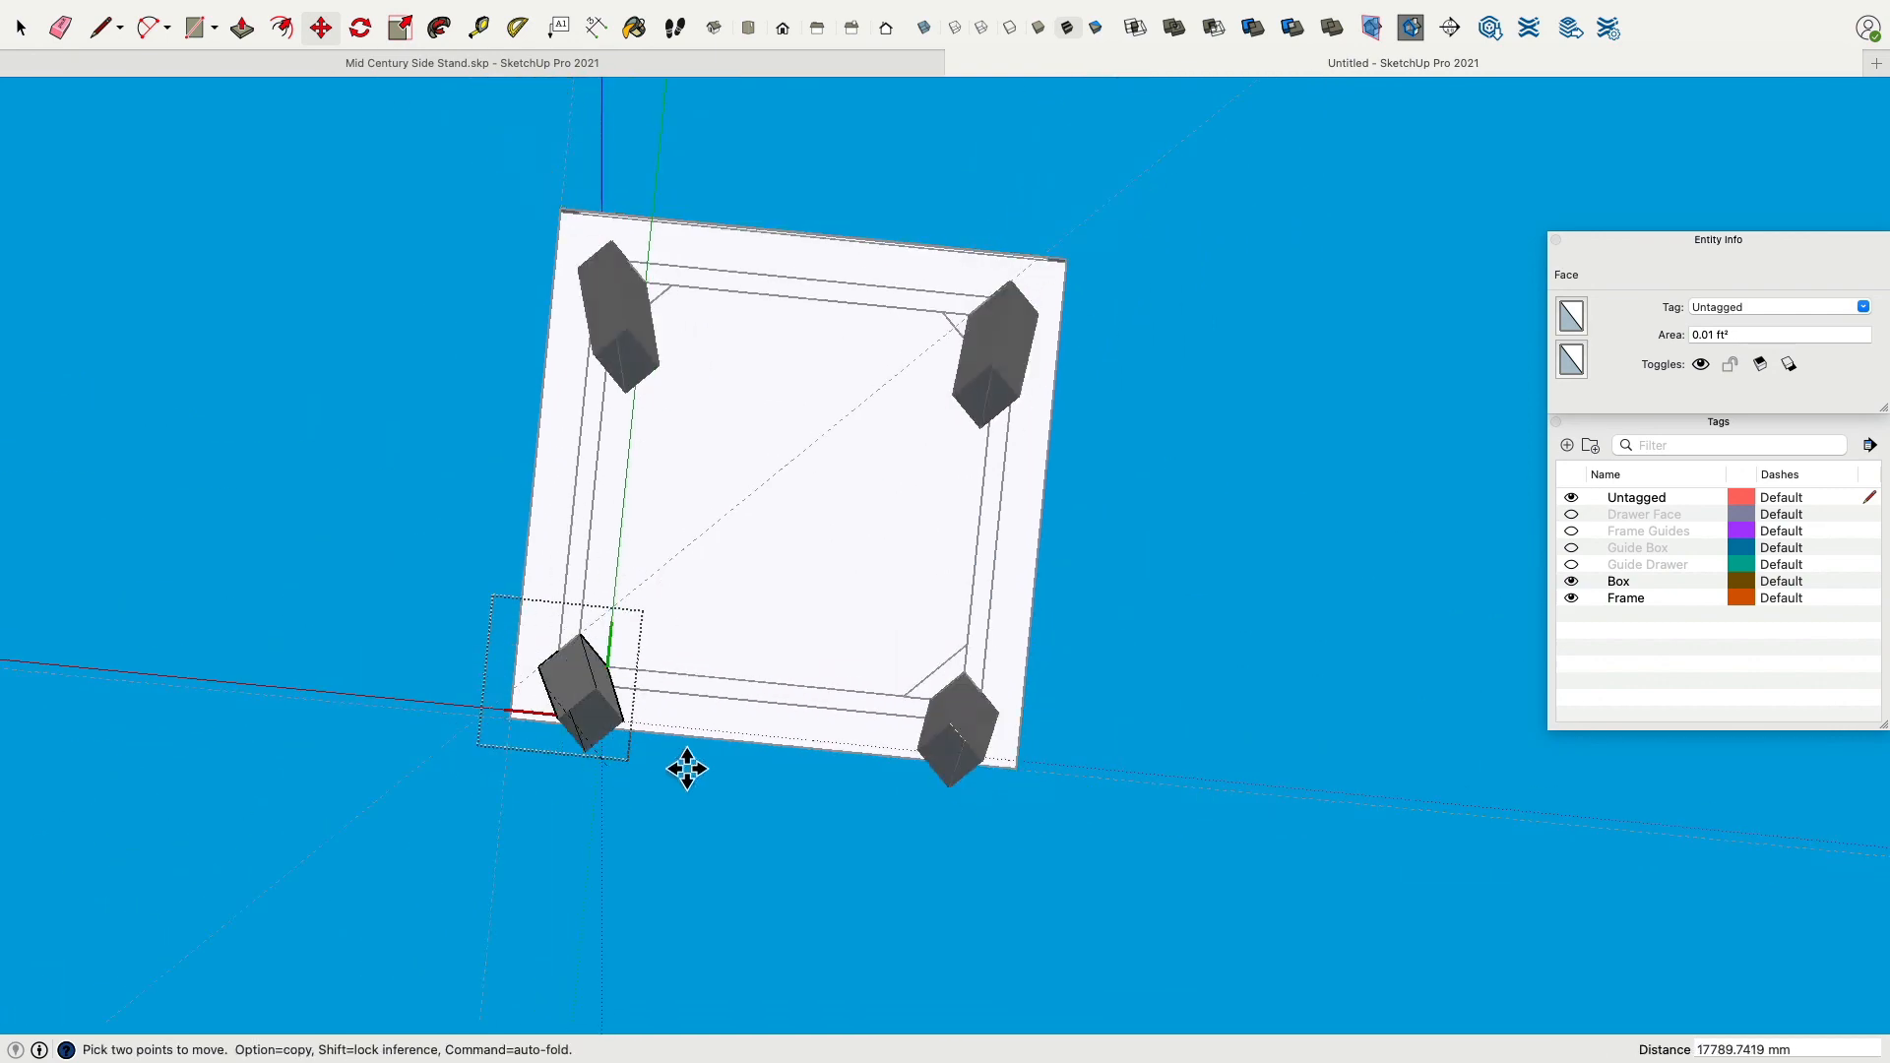
key(Escape)
click(21, 29)
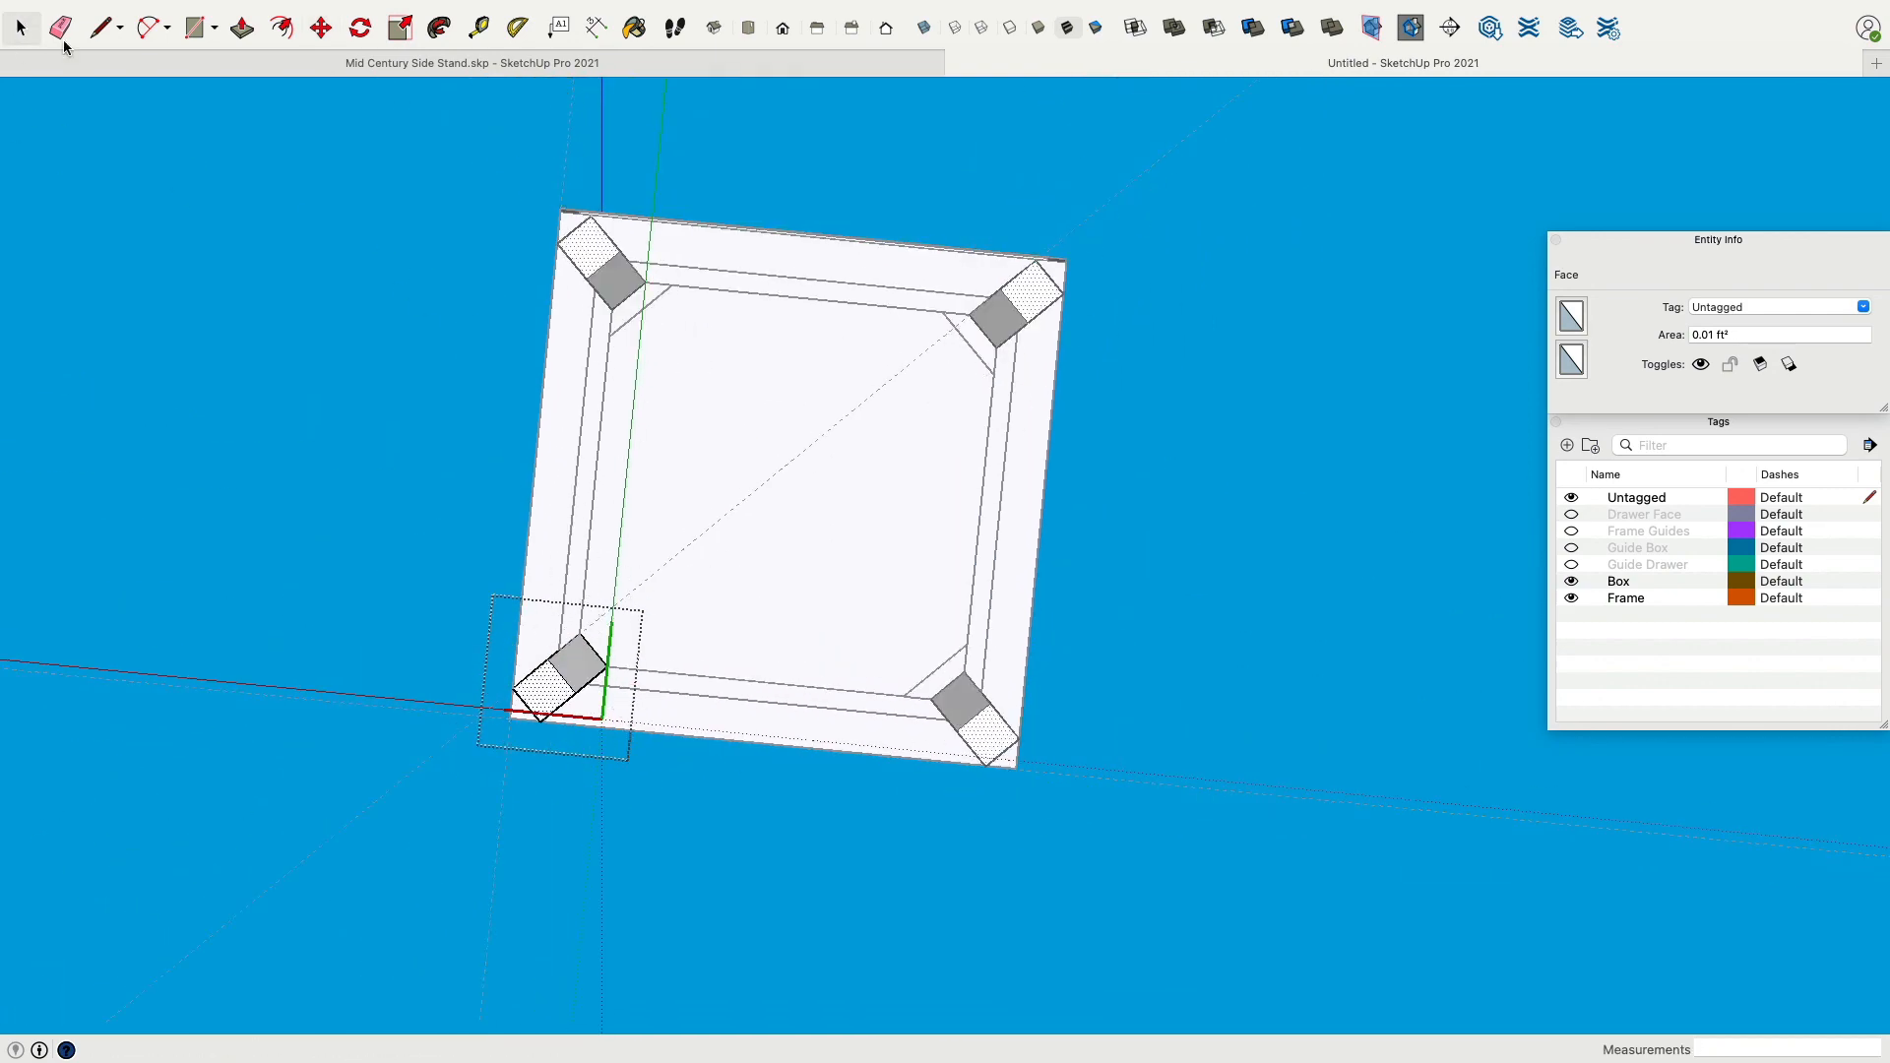
Select the three leg guides, assign them to a new tag named Feet Guides, and hide that tag.
click(1244, 357)
middle_drag(620, 710, 783, 680)
click(765, 681)
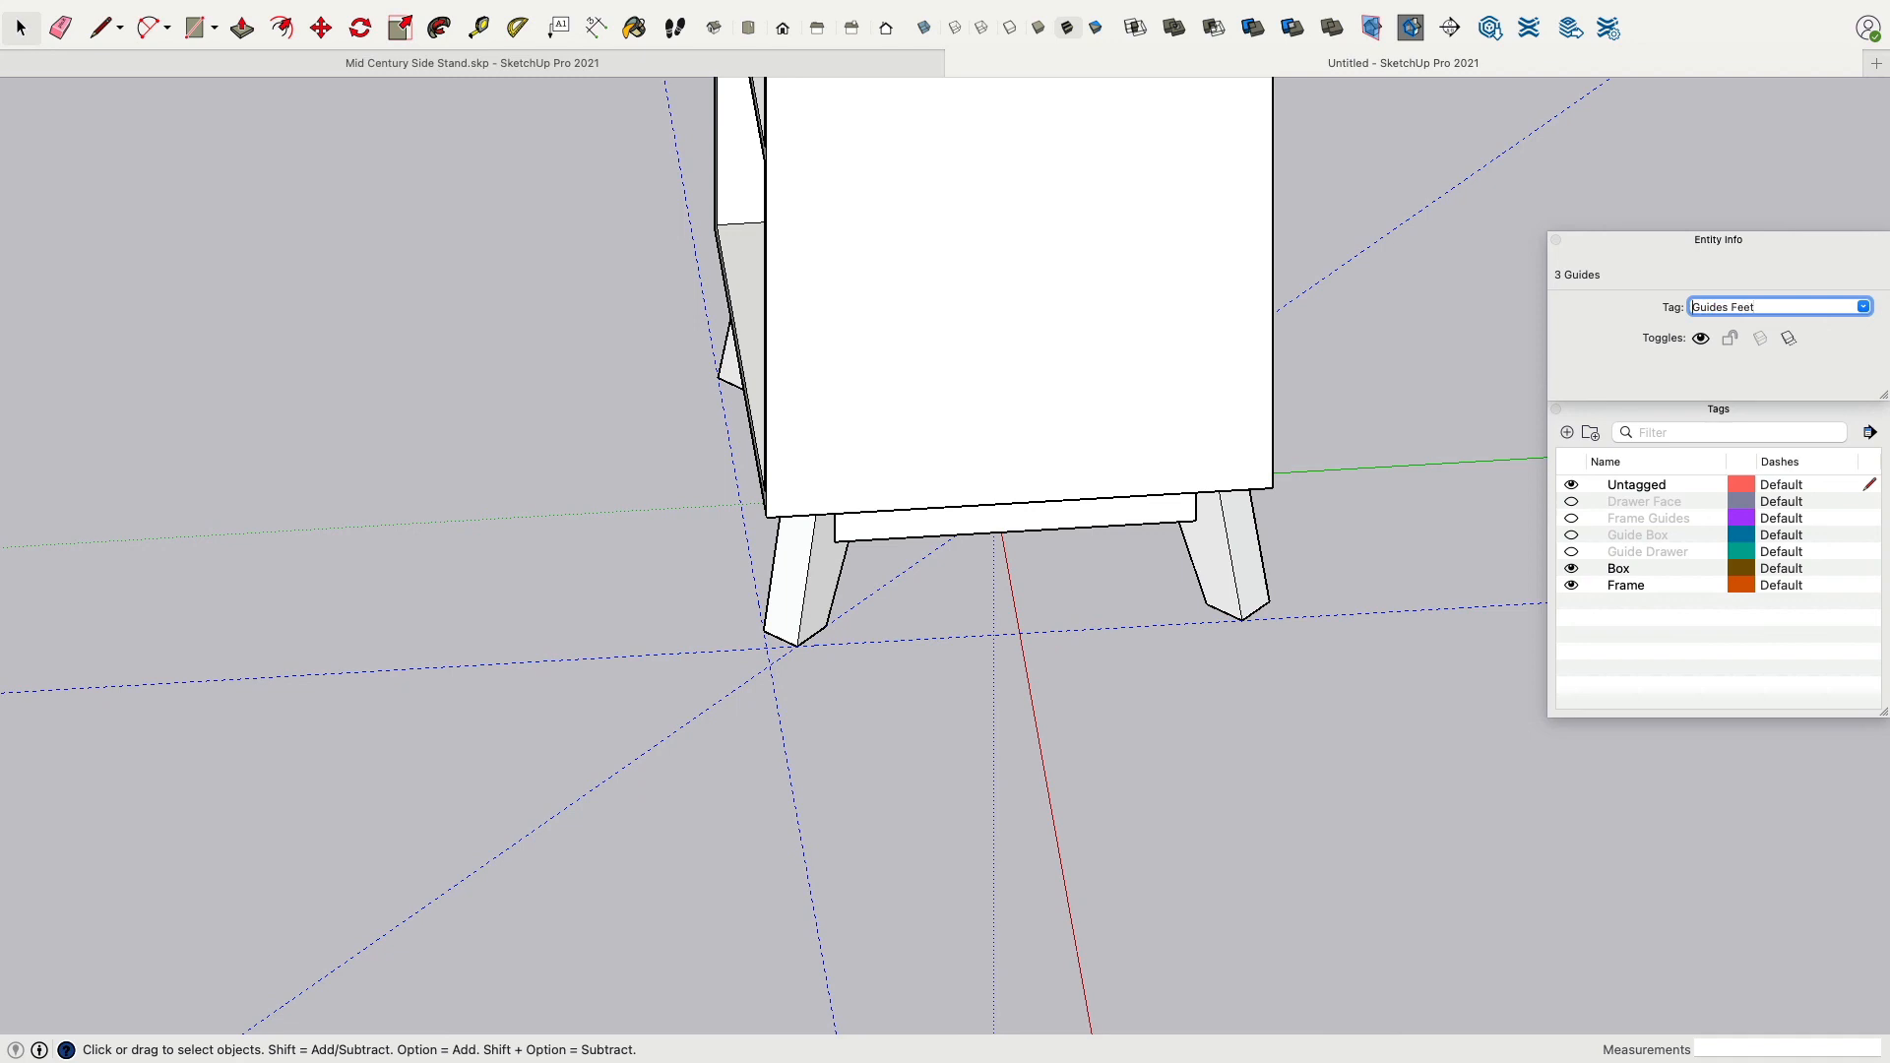
key(Down)
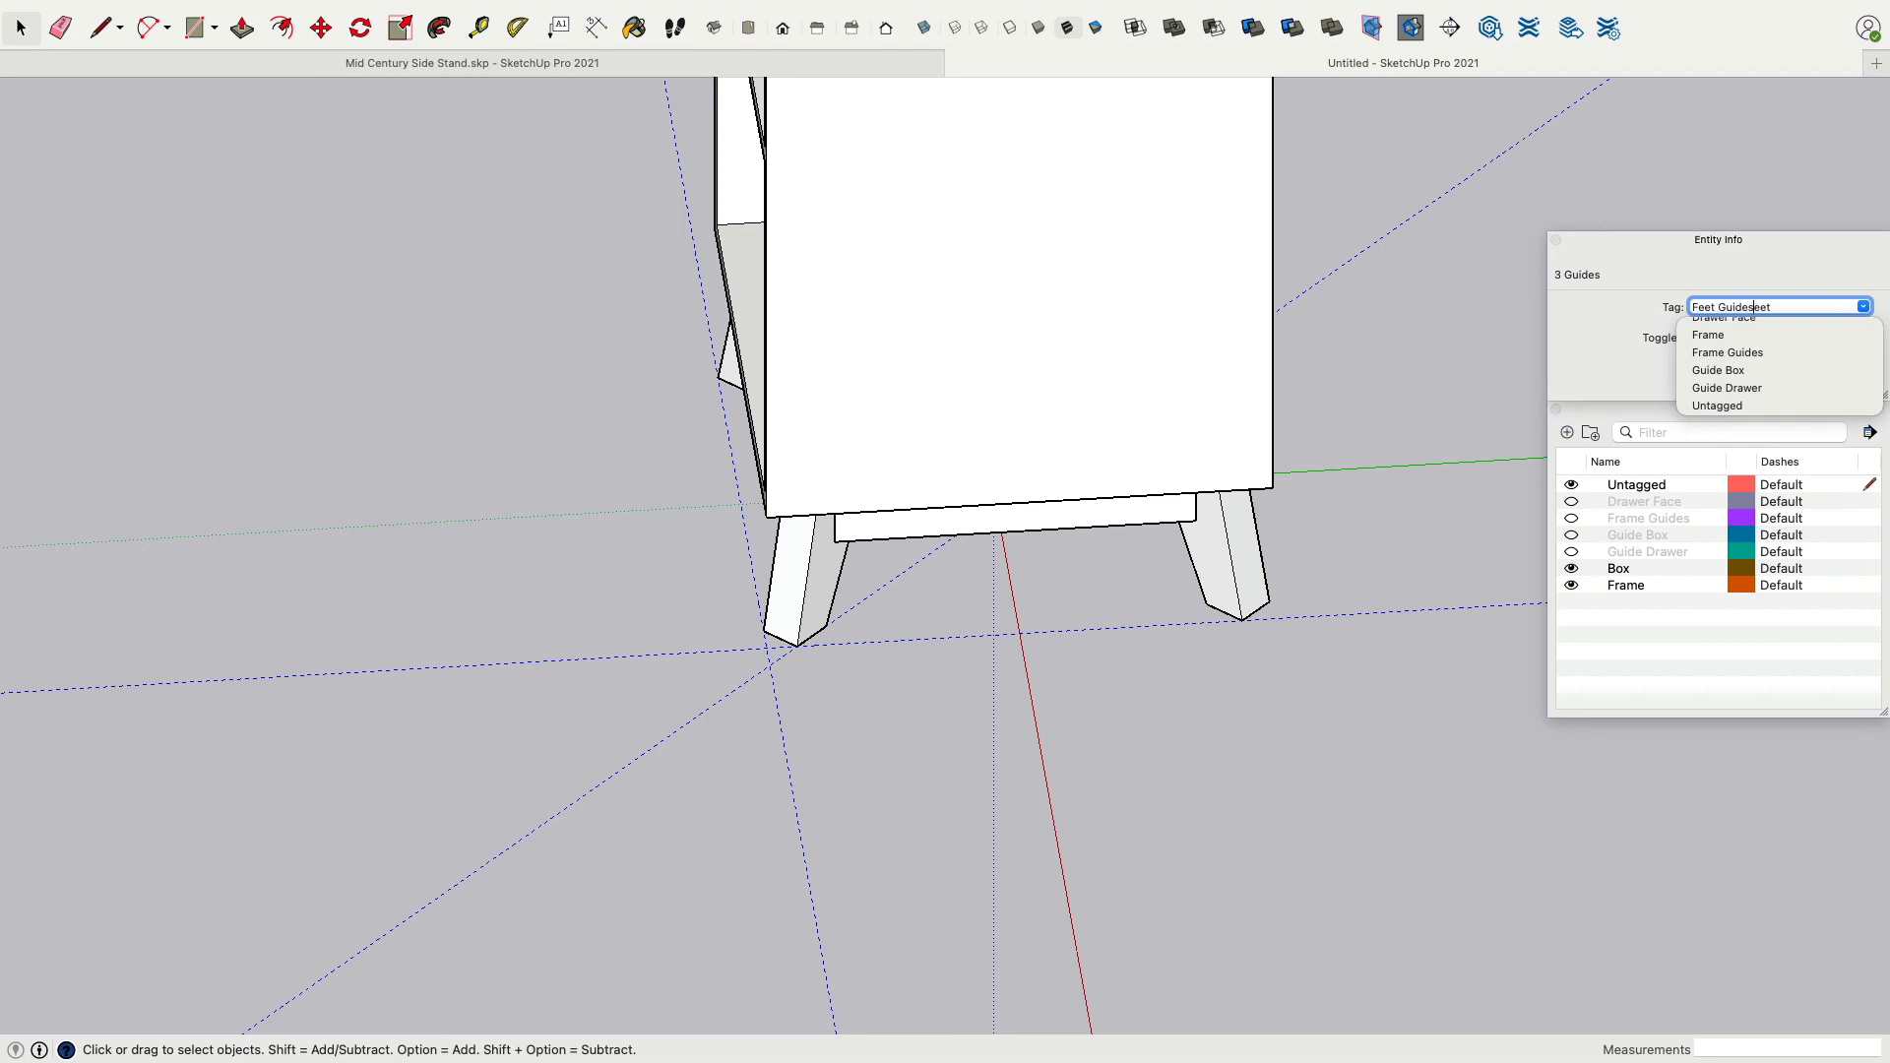
key(Return)
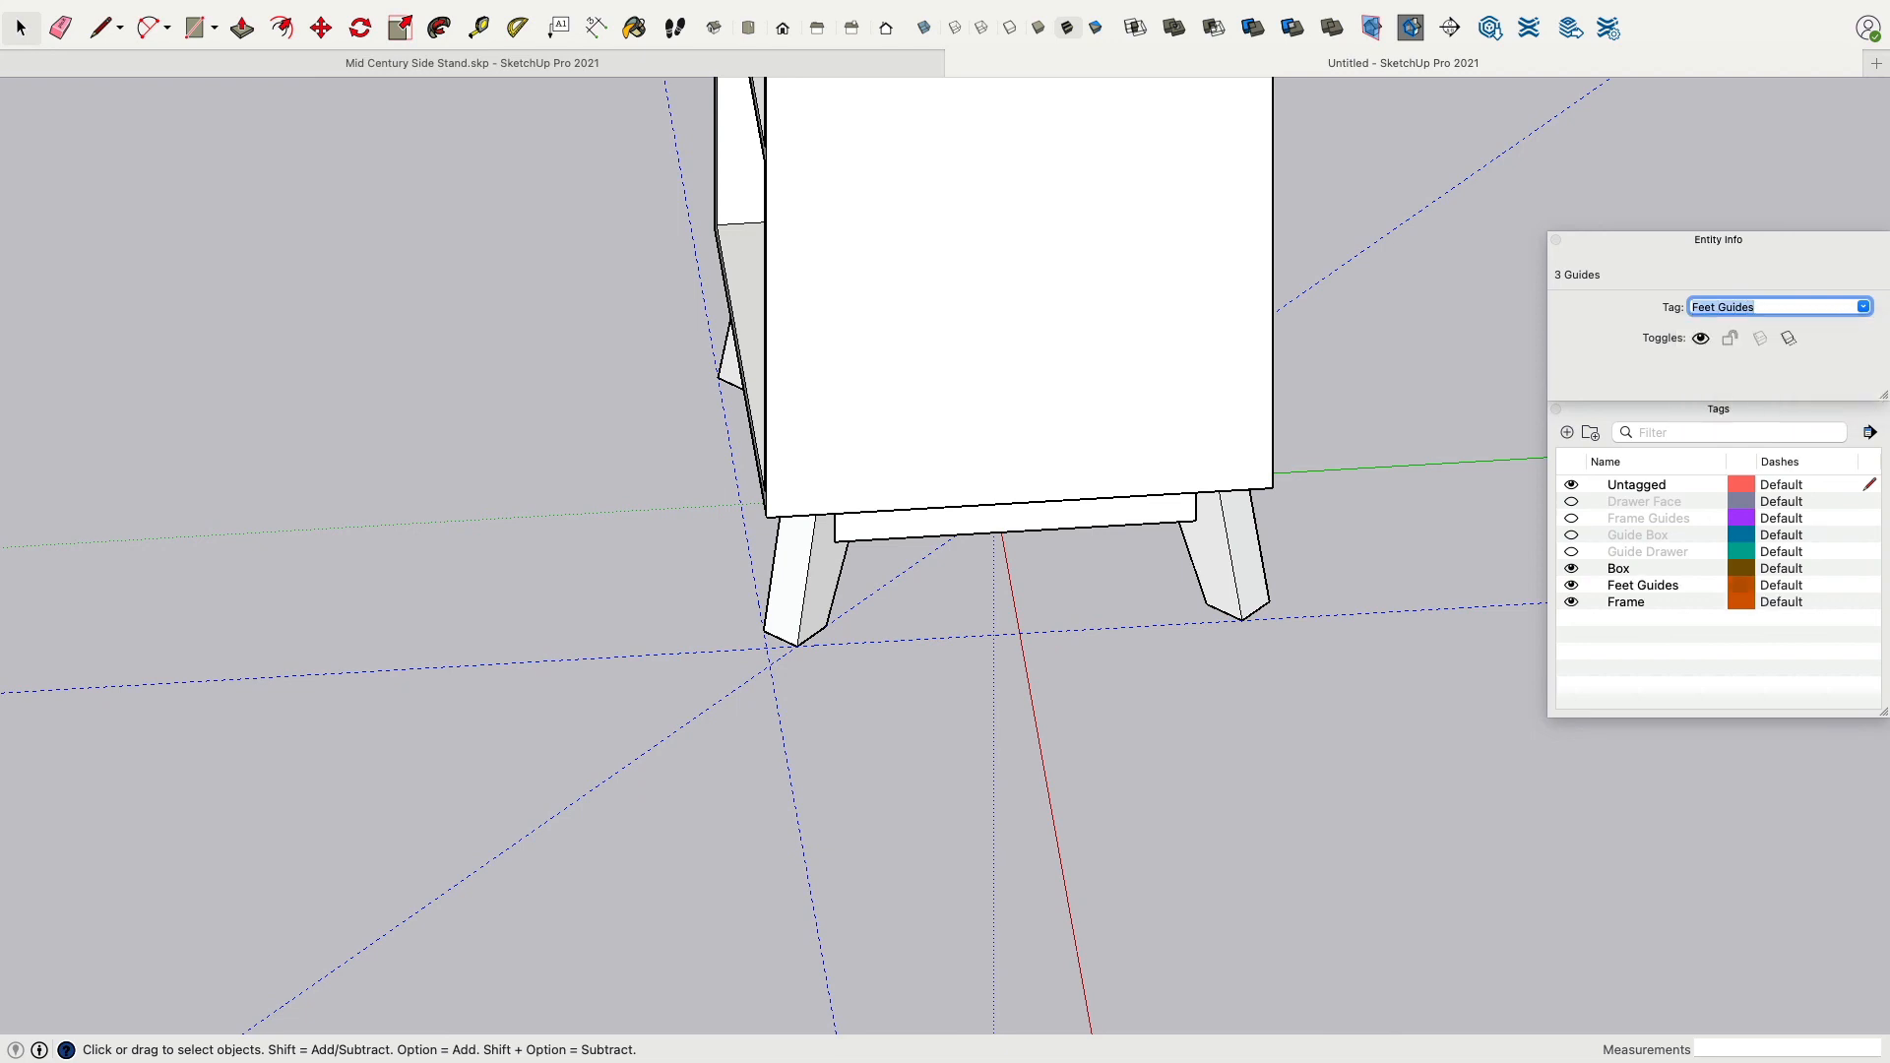
click(1572, 584)
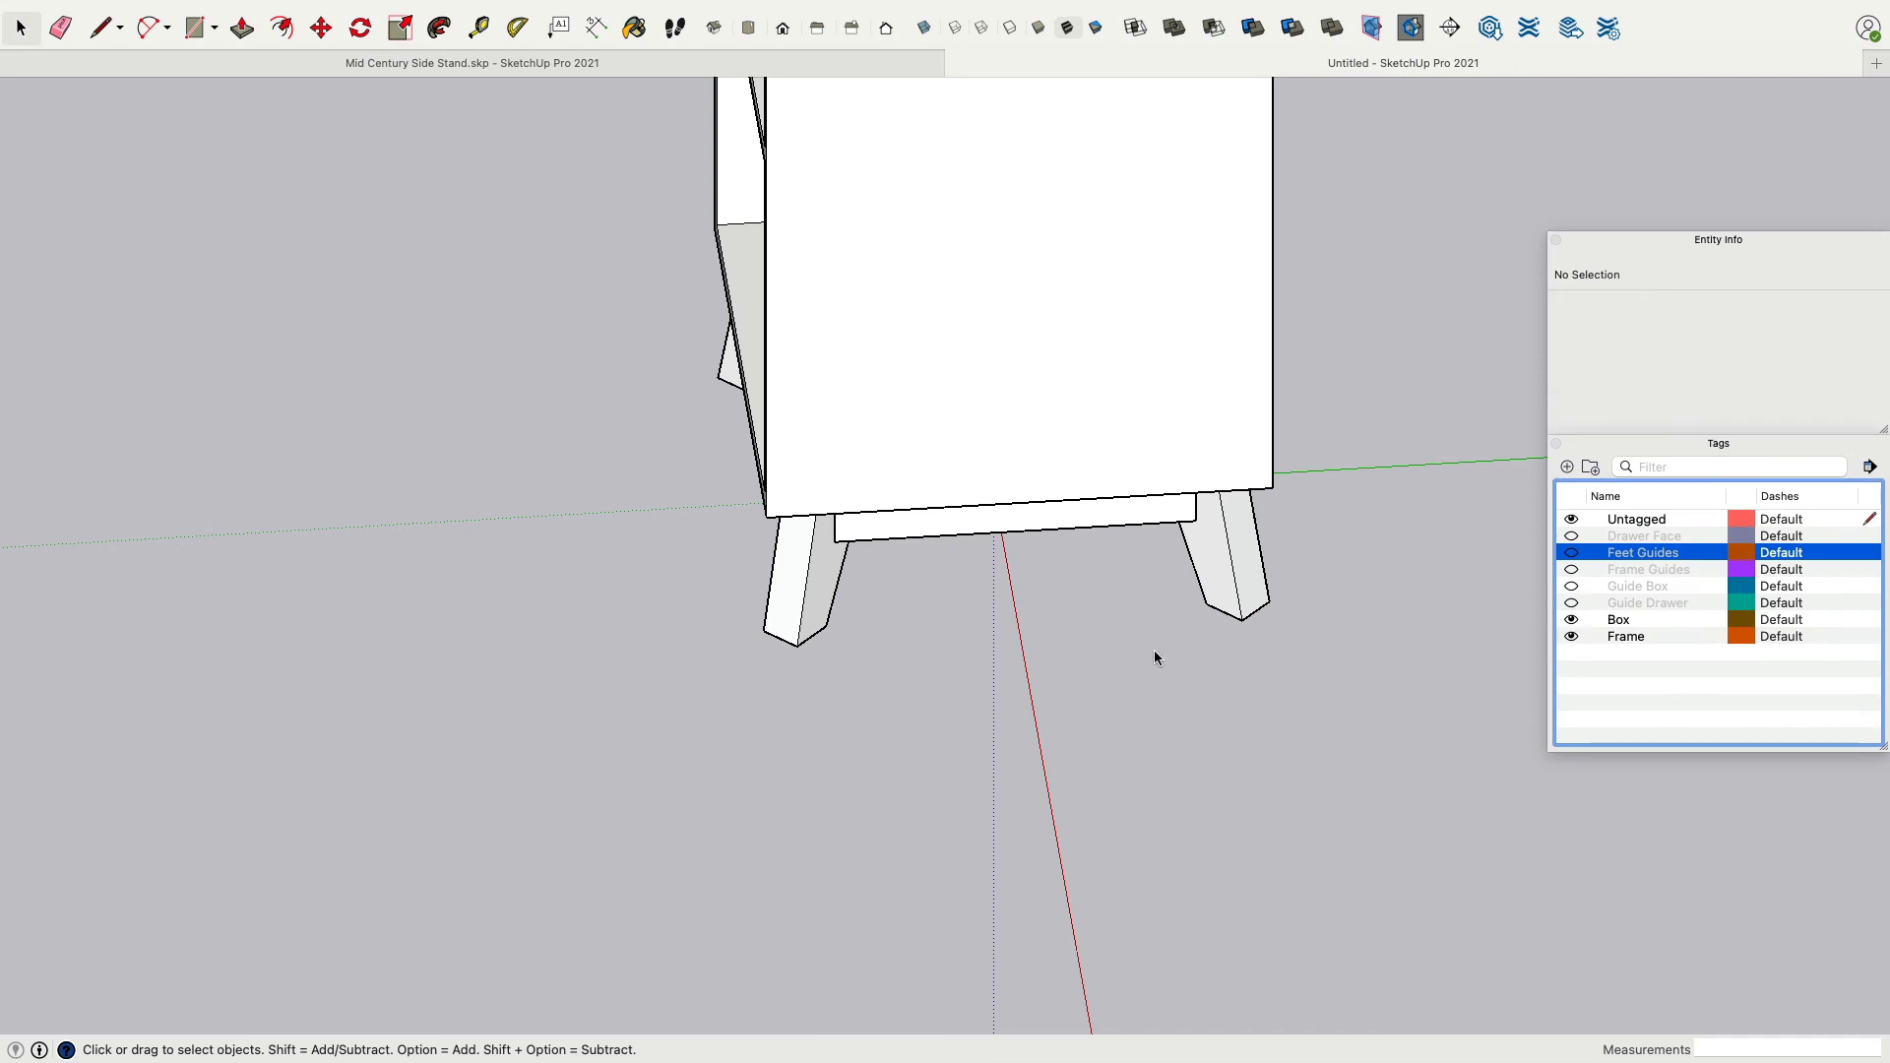
middle_drag(1148, 789, 1429, 534)
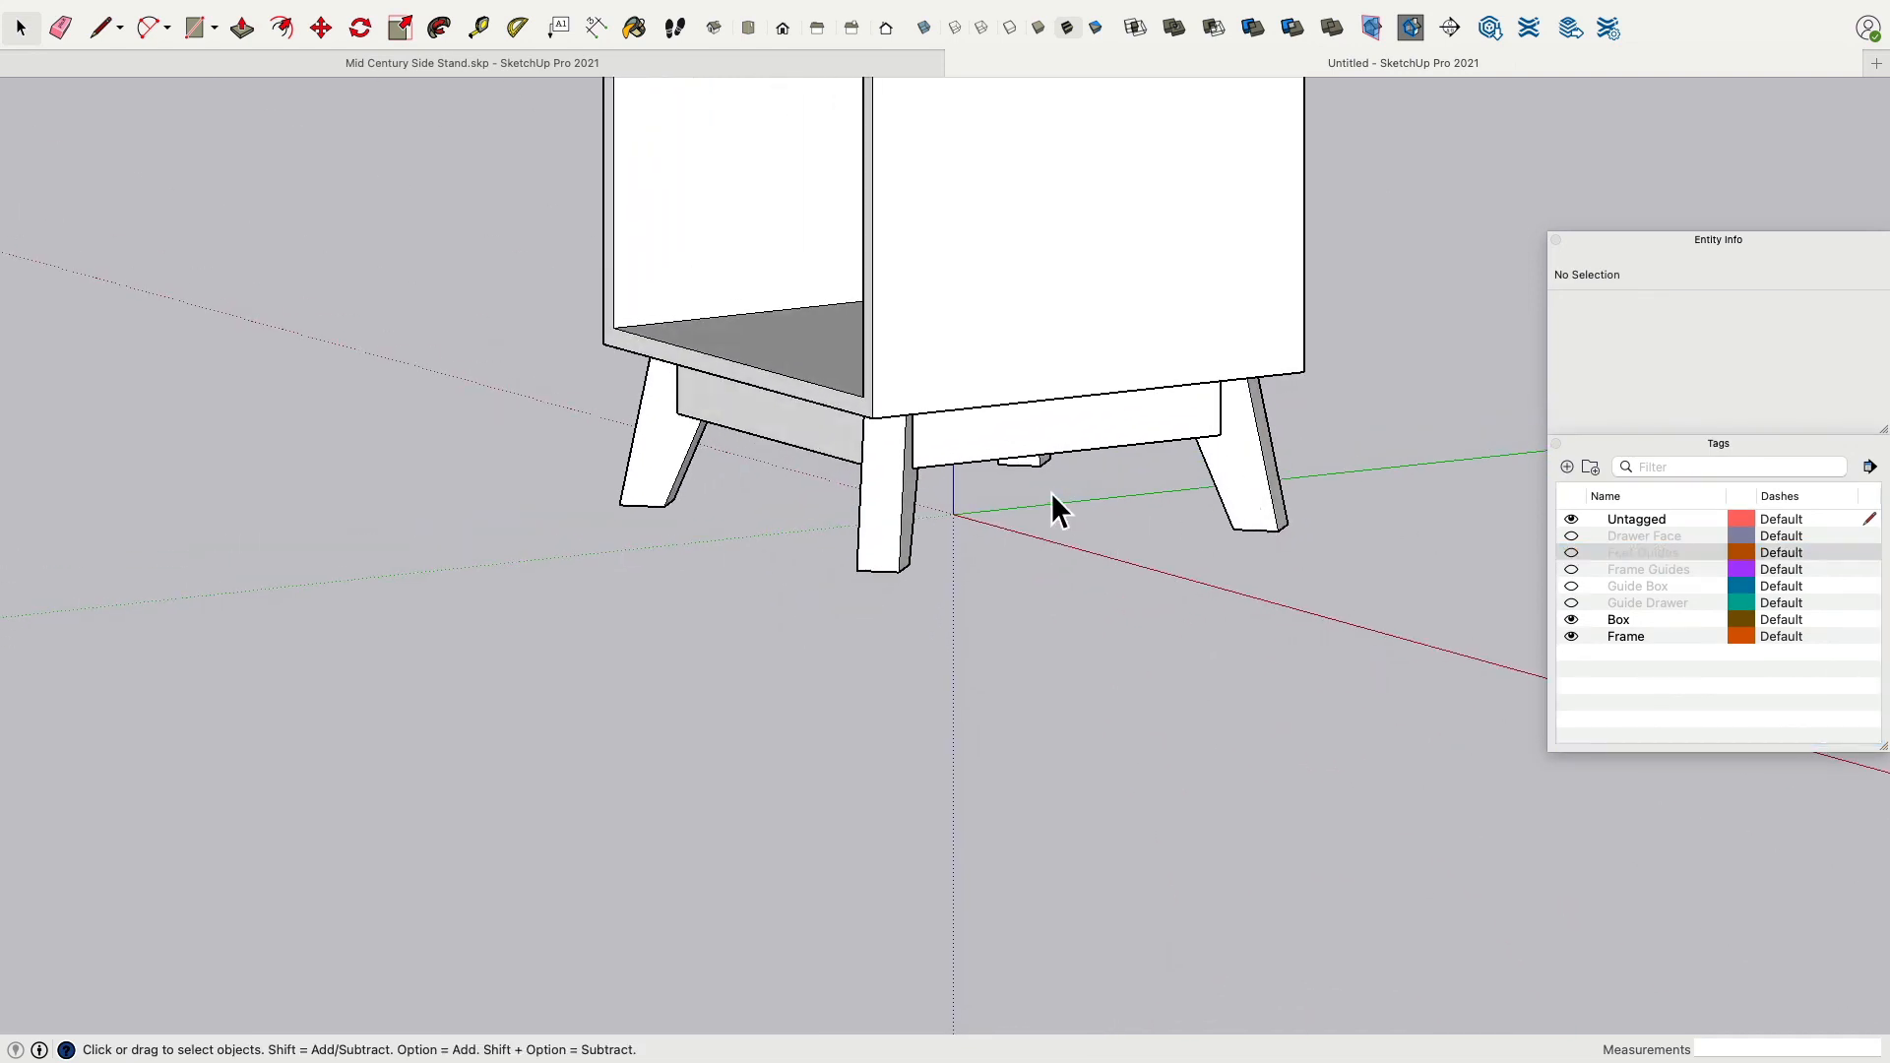
Select all four Foot leg components and assign them to a new tag named Feet.
click(890, 553)
middle_drag(641, 511, 675, 485)
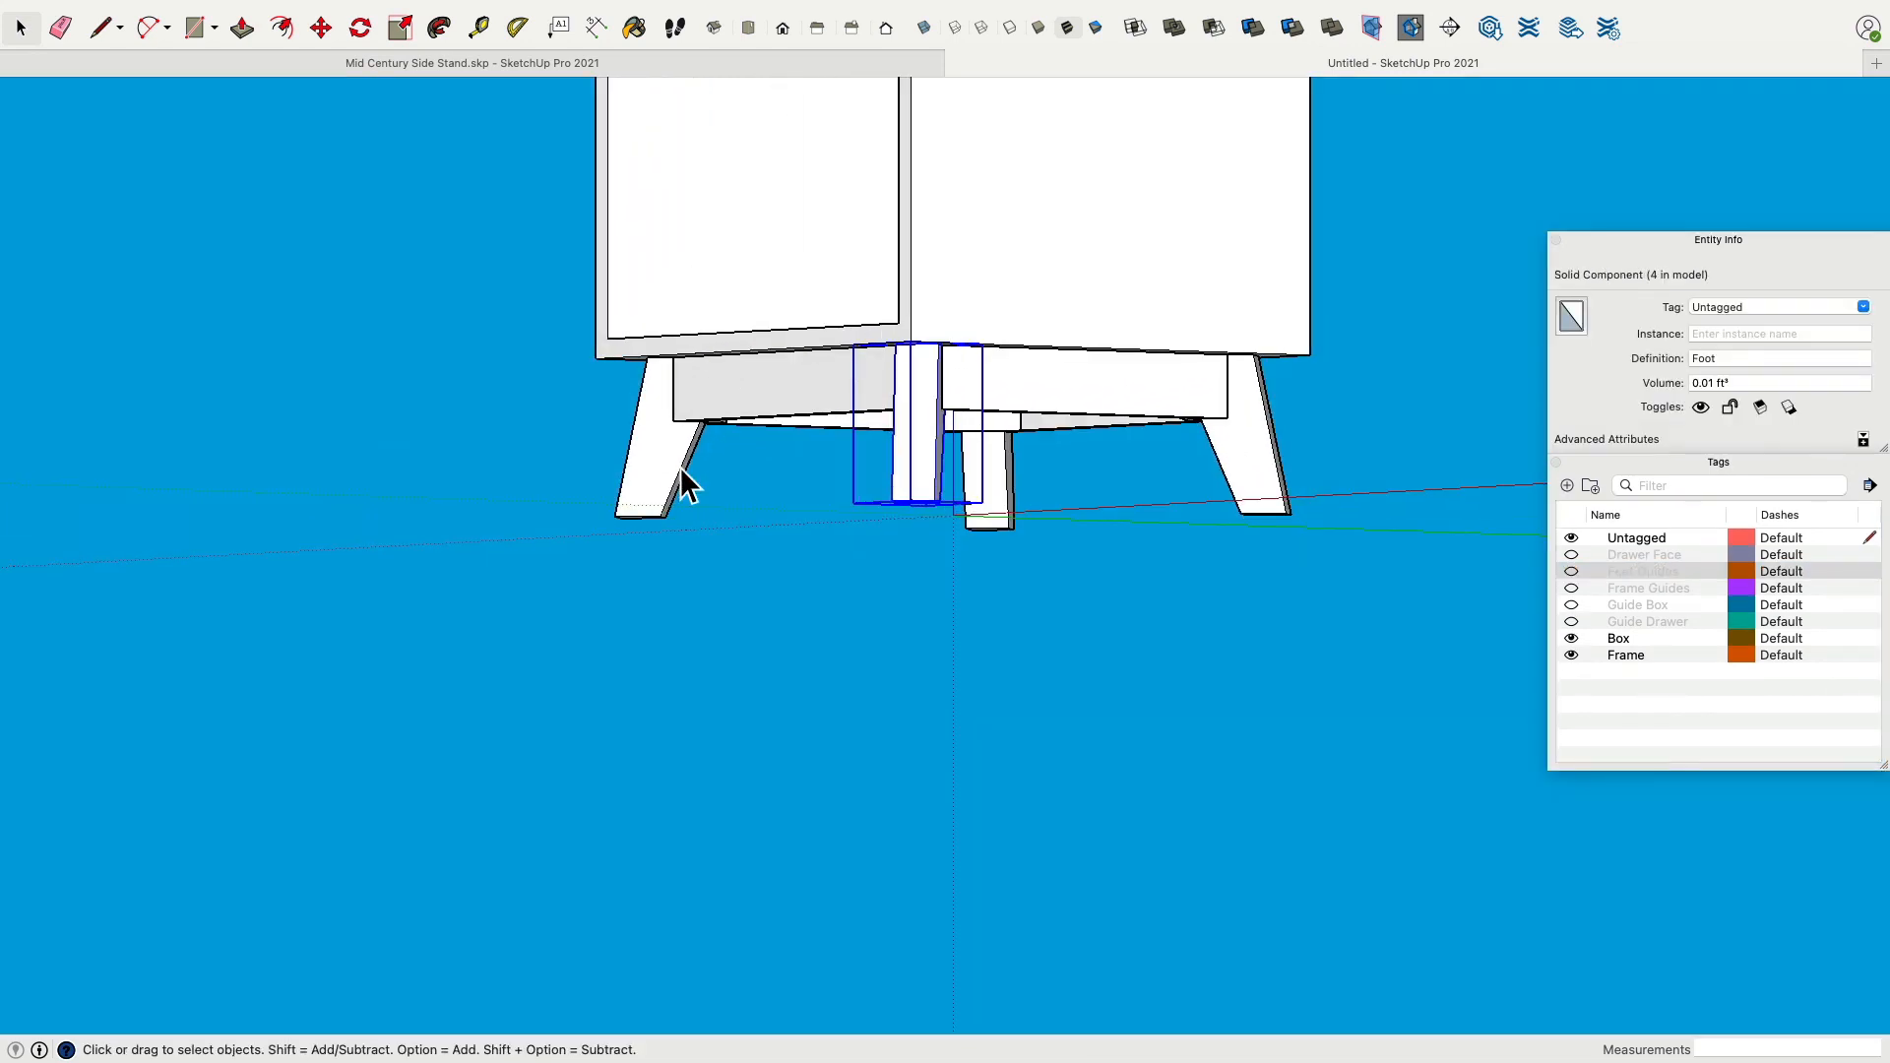
click(675, 485)
shift+click(941, 481)
shift+click(1274, 507)
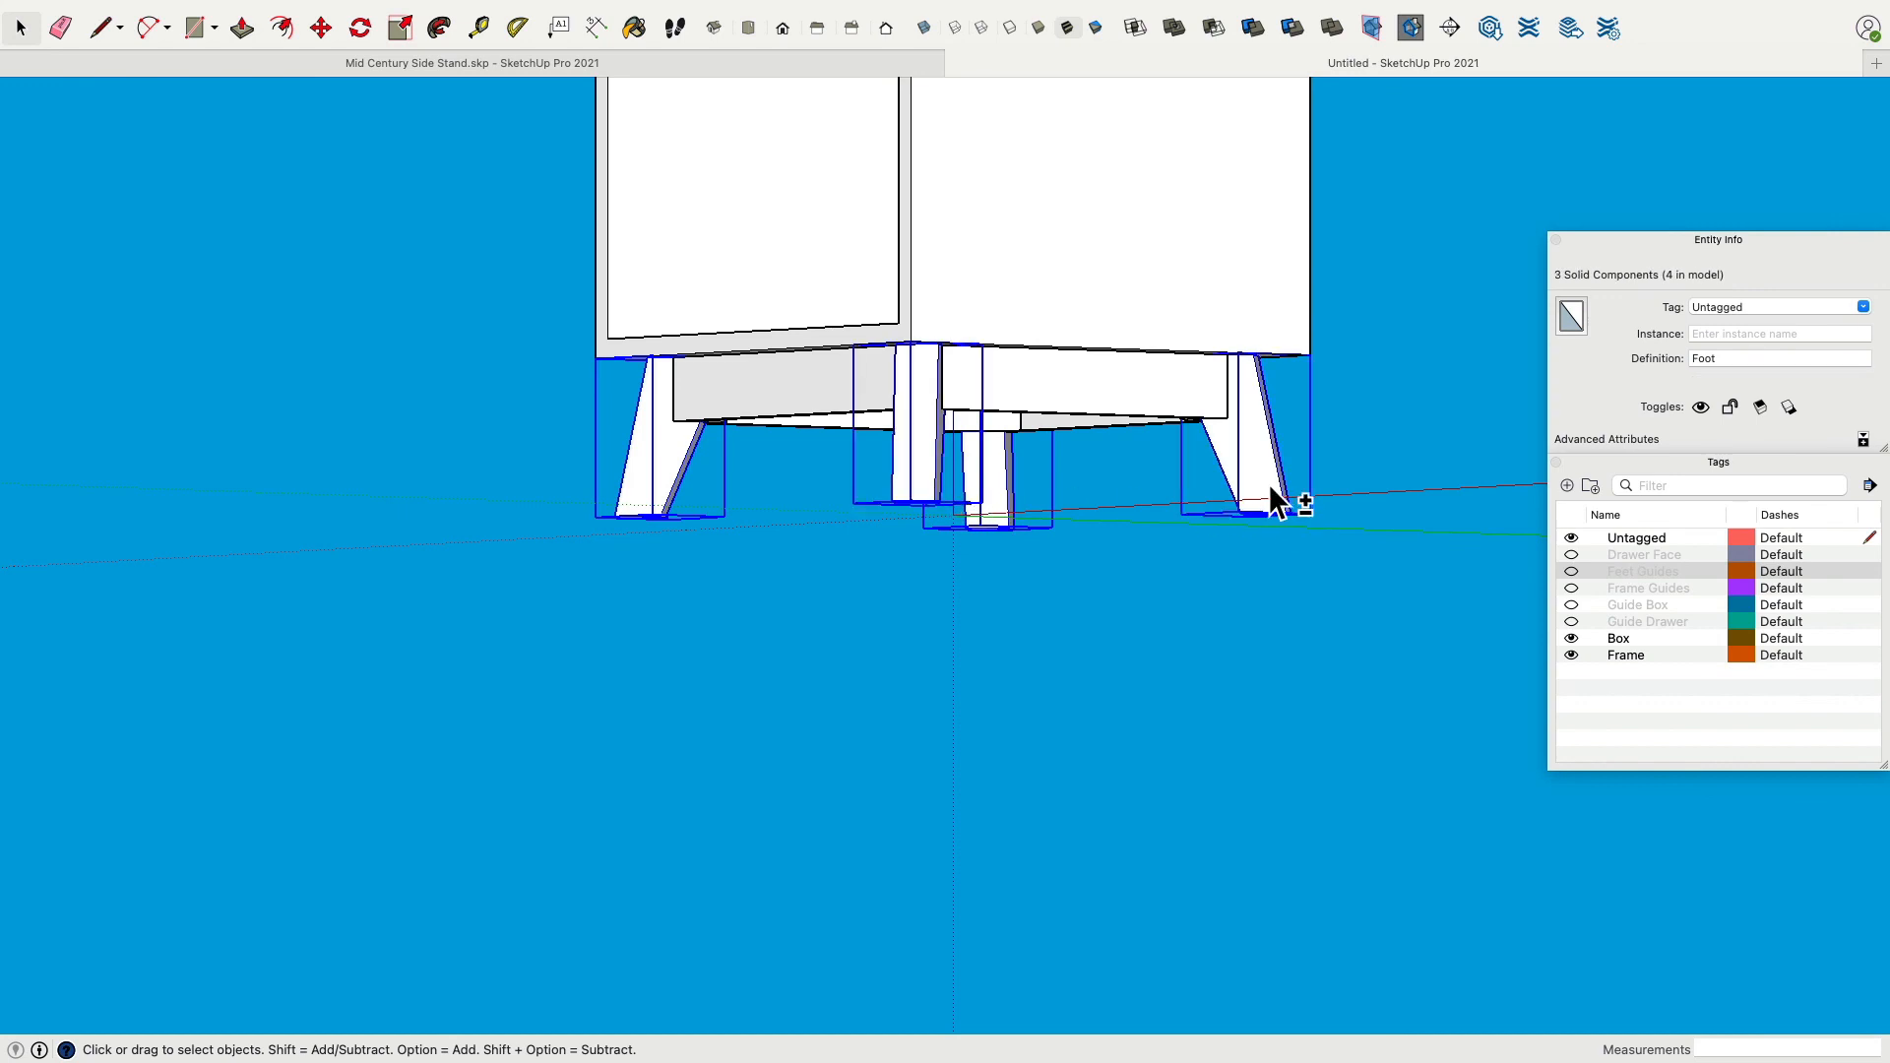
click(1776, 303)
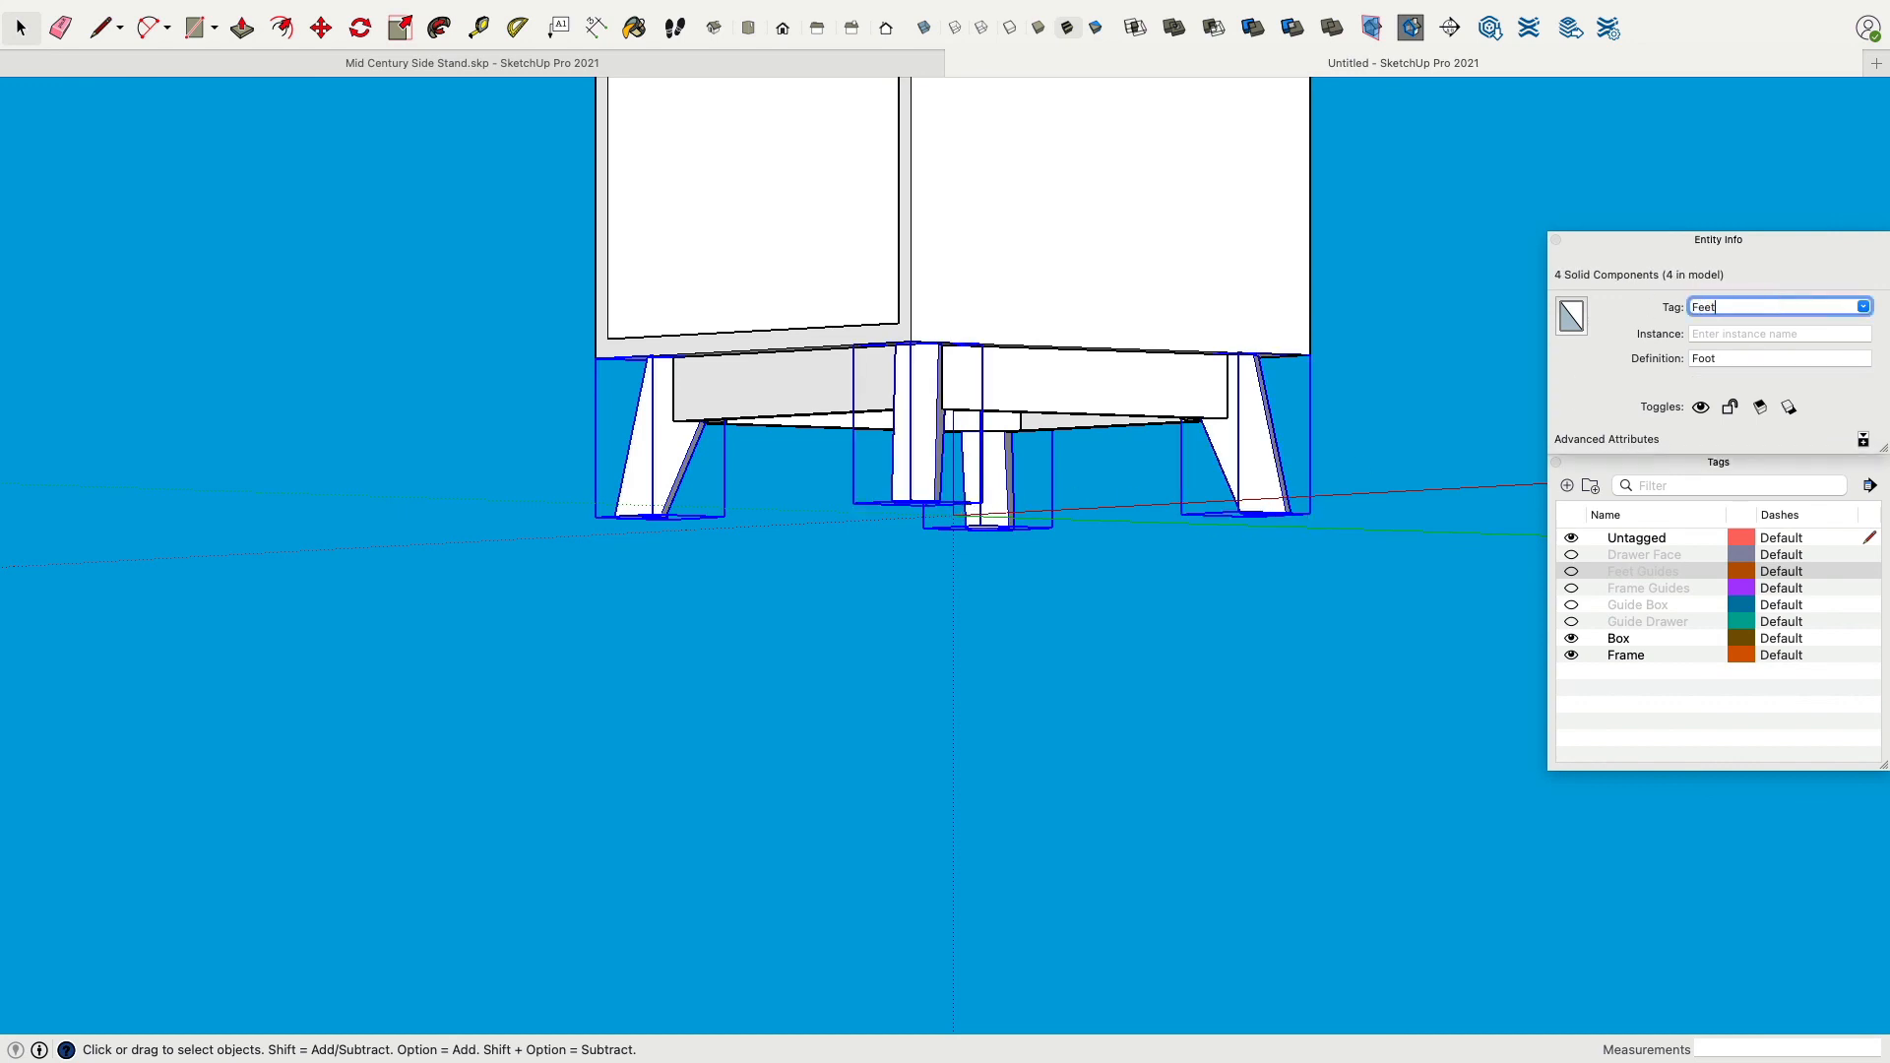
key(Return)
Orbit and zoom around the cabinet to inspect the base frame, corner blocks and splayed legs.
click(1360, 611)
middle_drag(1360, 611, 867, 813)
middle_drag(1048, 683, 971, 660)
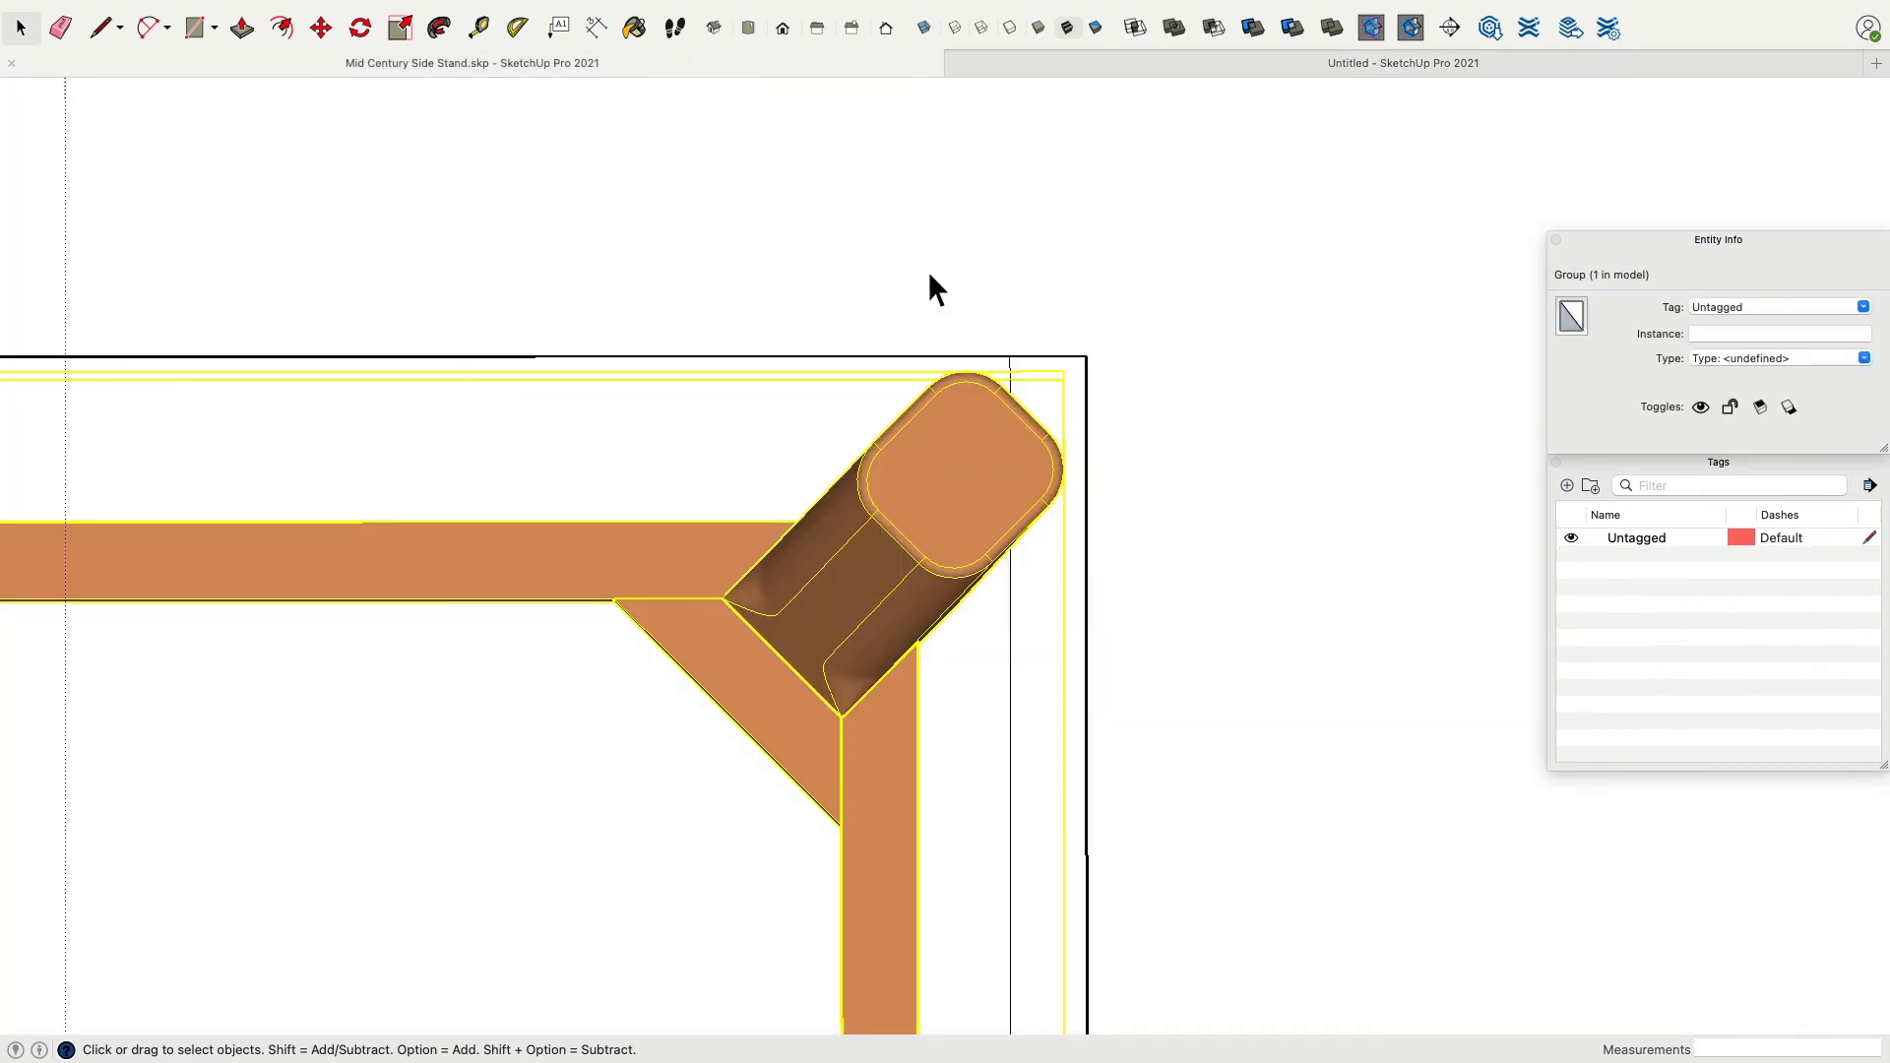
scroll(1002, 418, down, 7)
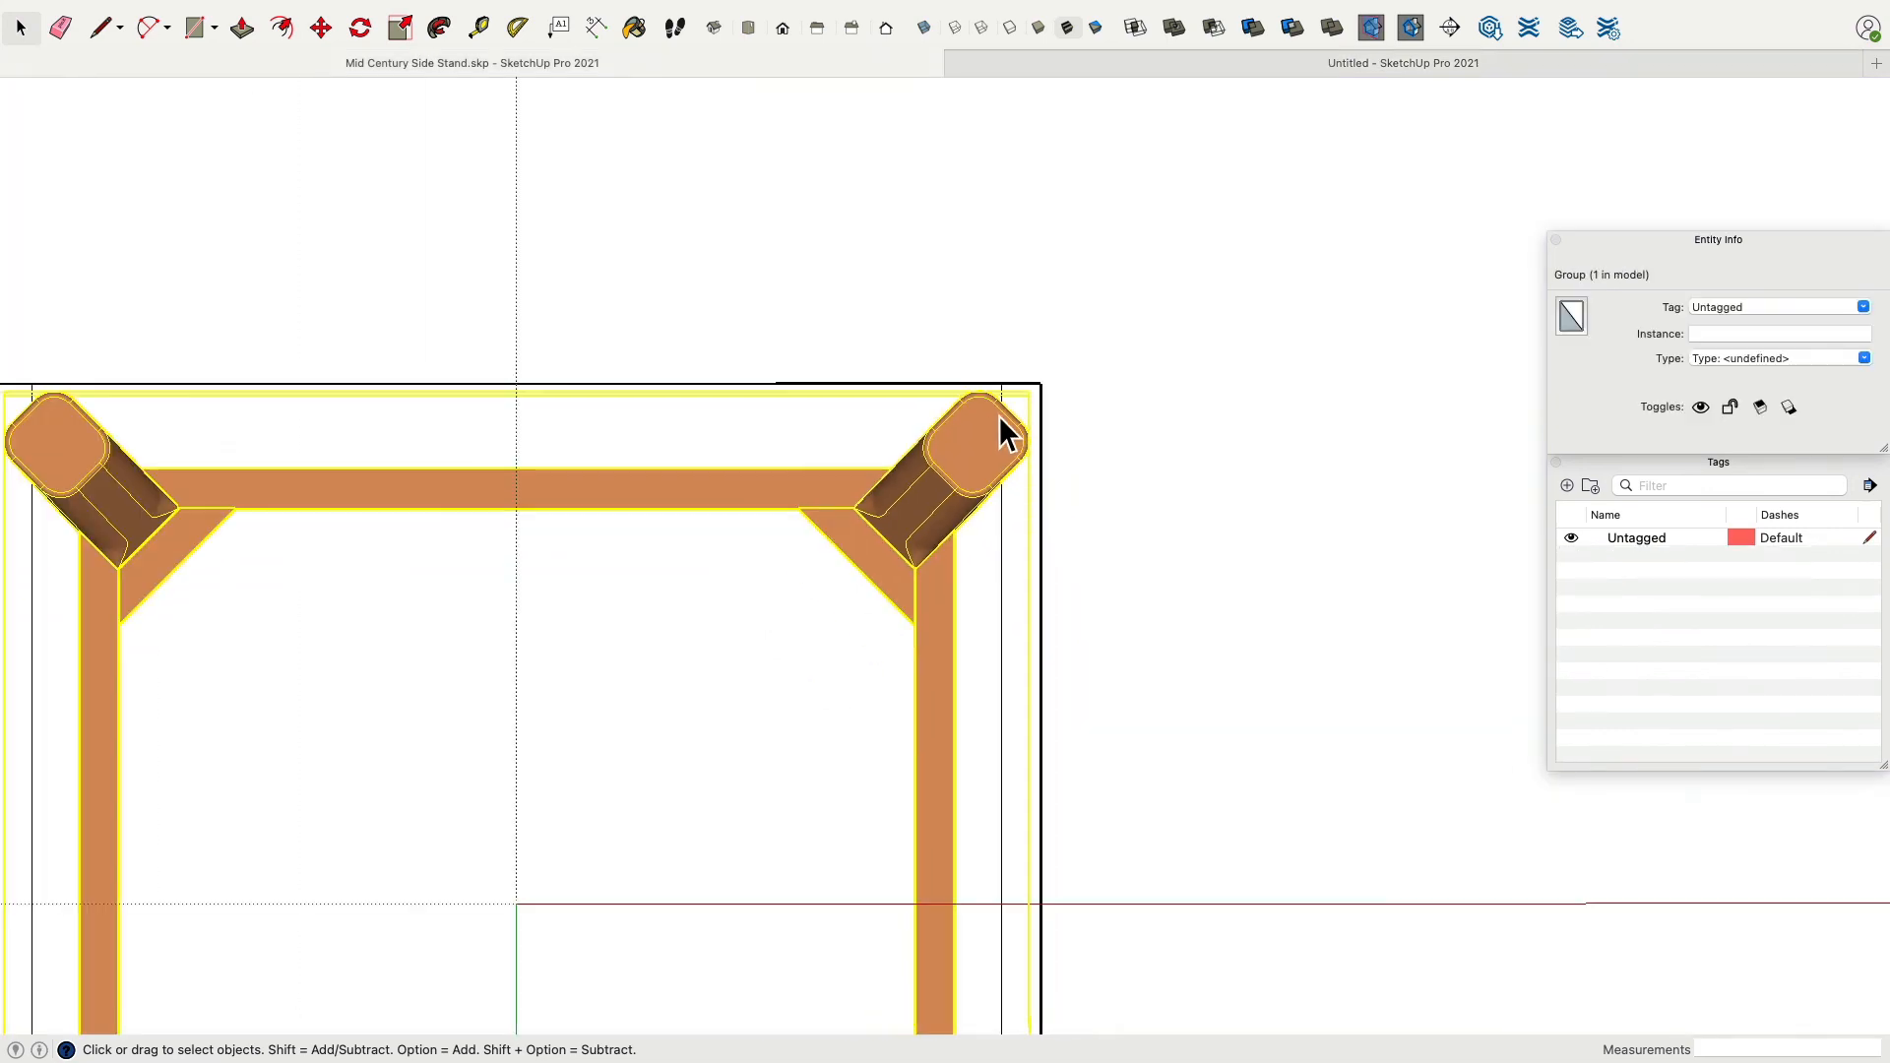
middle_drag(994, 452, 916, 837)
scroll(1113, 443, down, 4)
middle_drag(1112, 443, 1084, 852)
click(1018, 896)
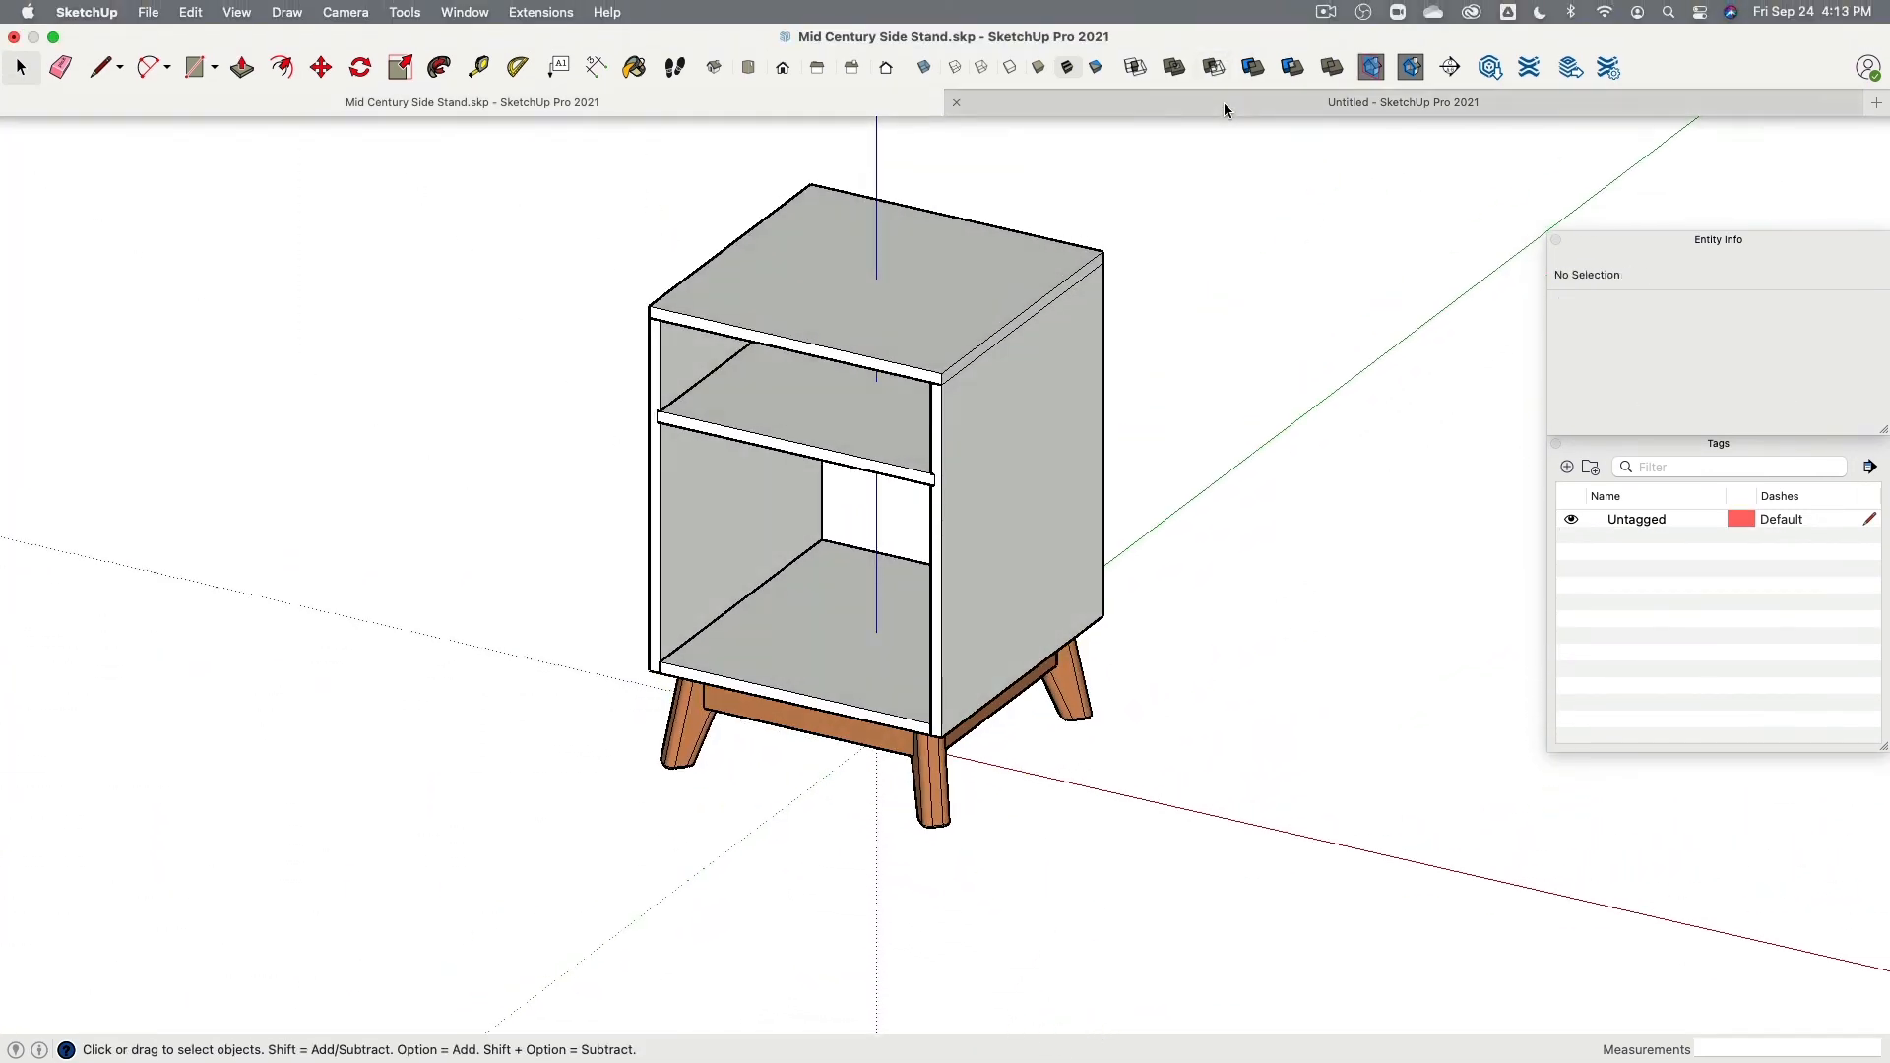